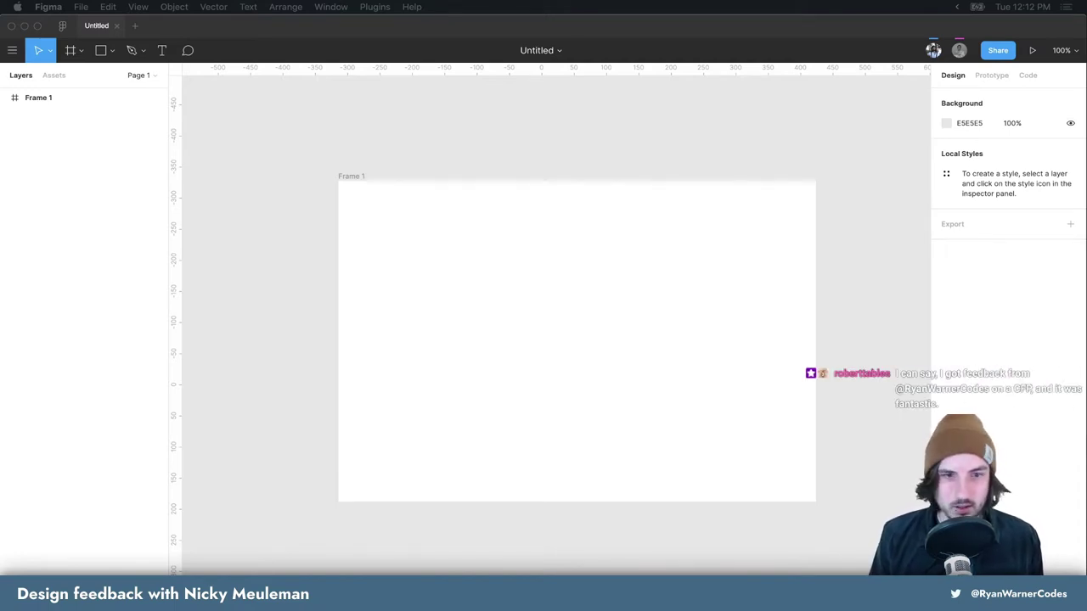
Move the Chrome window with the blog's post list over the Figma canvas
mouse_move(1086, 445)
left_mouse_down()
mouse_move(663, 164)
mouse_move(599, 109)
left_mouse_up()
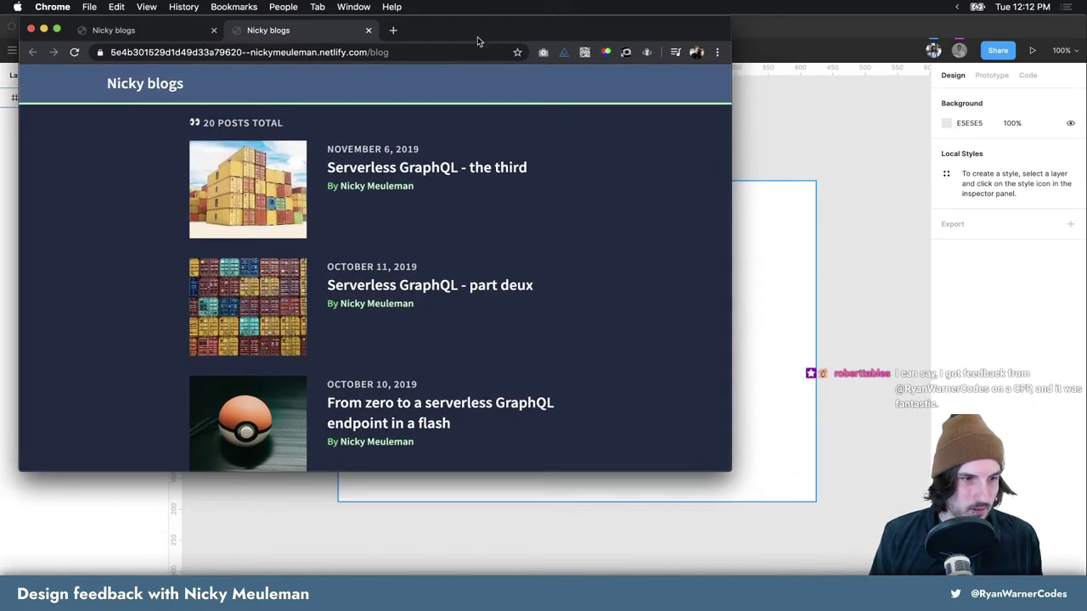
Move the blog window to the top-left and enlarge it to fill the screen
left_click_drag(599, 109, 459, 30)
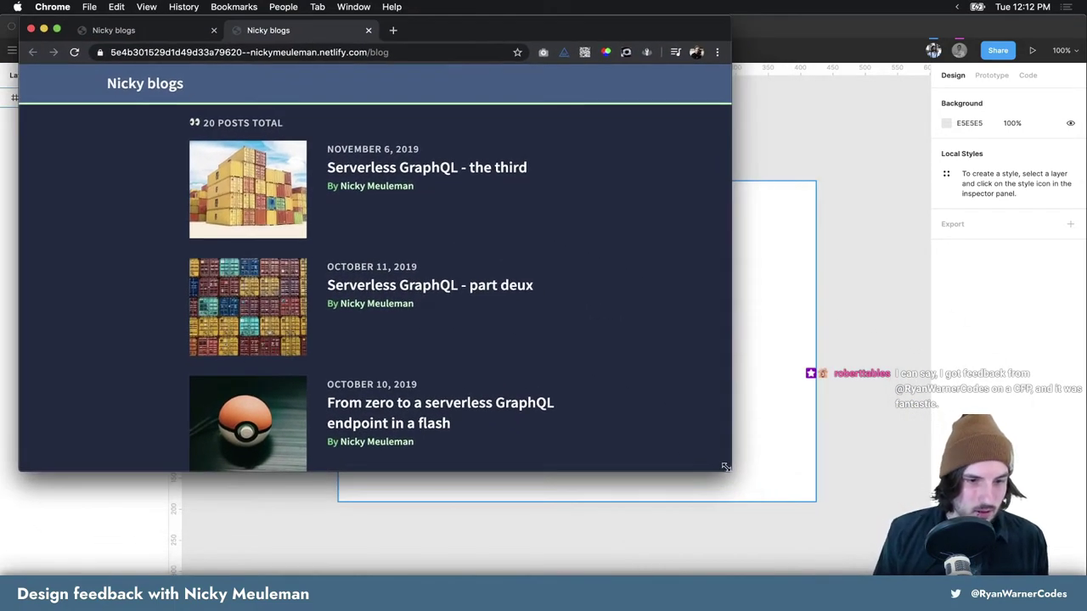
left_click_drag(716, 466, 1067, 575)
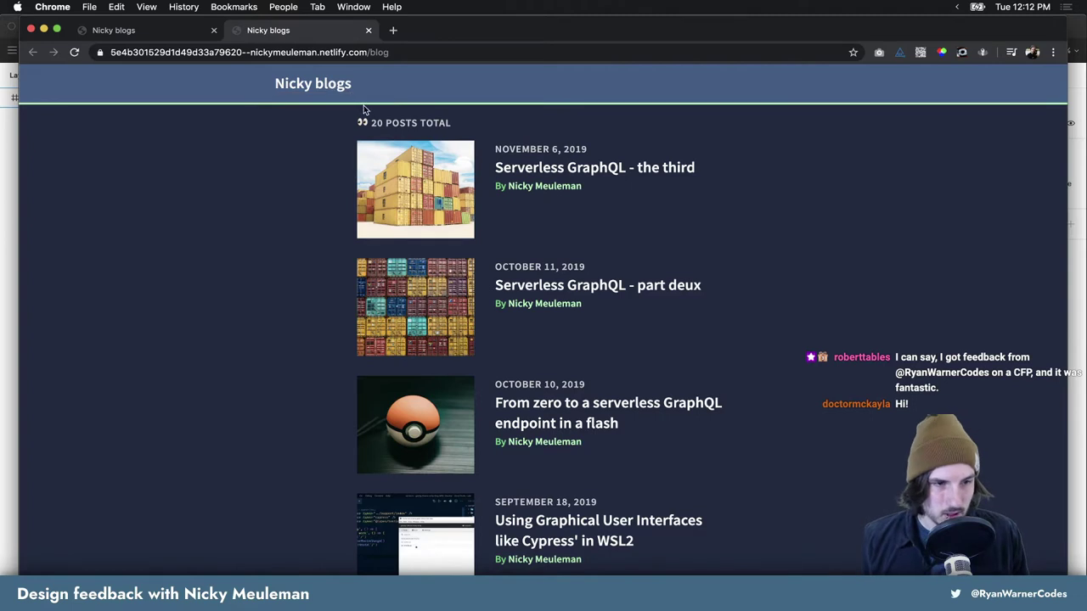
scroll(538, 134, "down", 1)
scroll(510, 132, "up", 1)
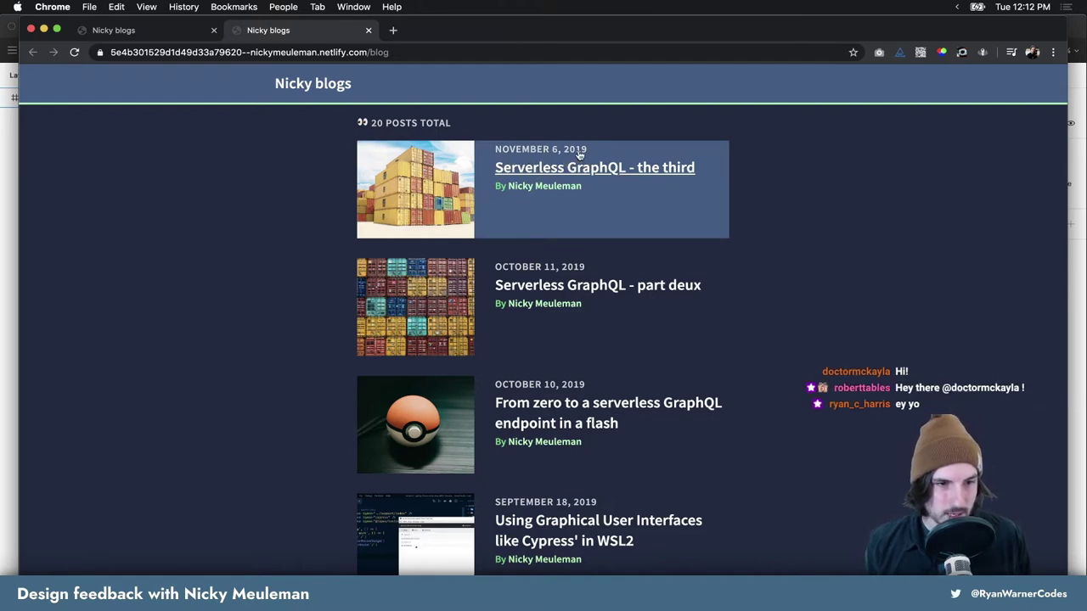
scroll(625, 200, "down", 3)
scroll(625, 201, "down", 5)
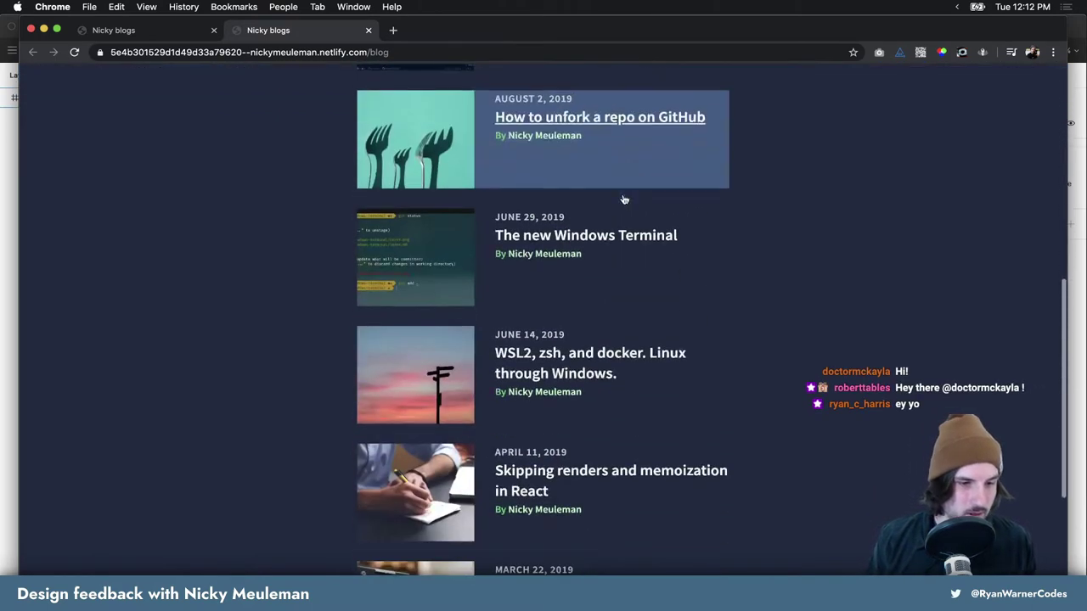
scroll(623, 198, "down", 3)
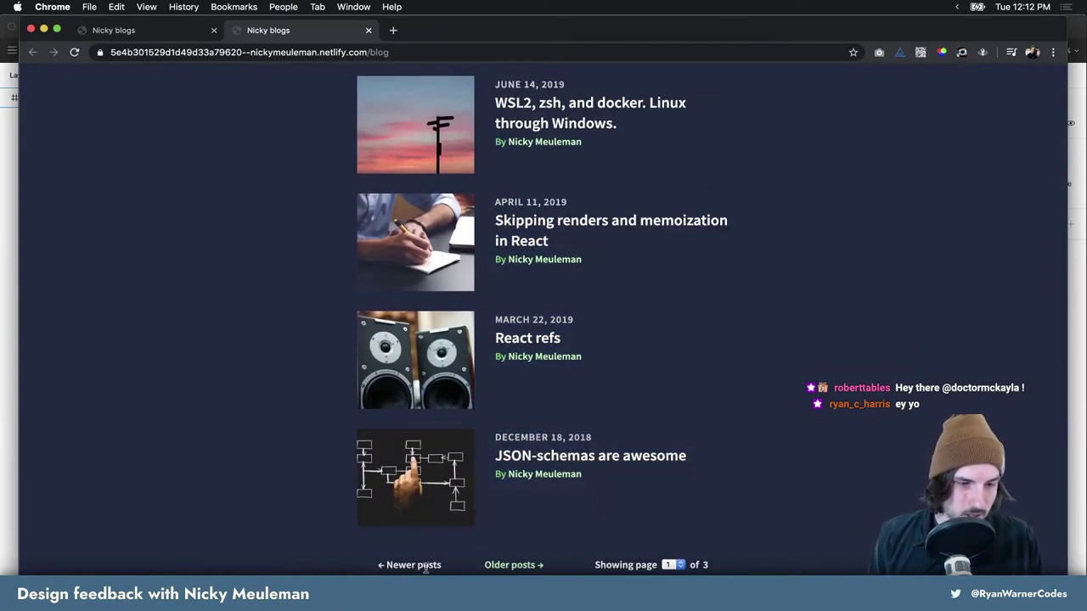
Page through the older posts to pages 2 and 3, then back to page 2
left_click(509, 566)
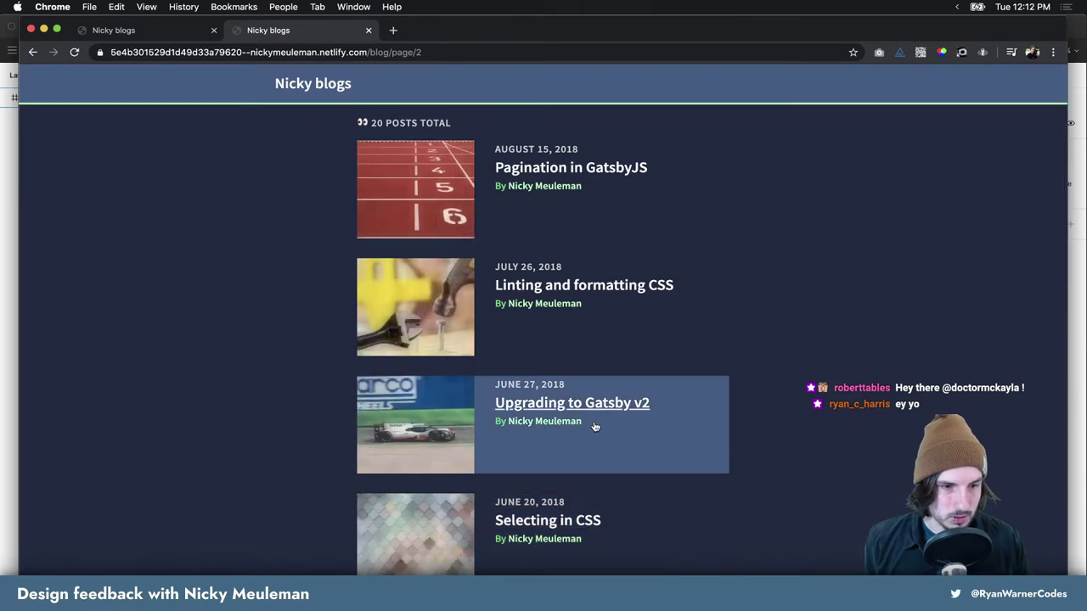
scroll(592, 427, "down", 6)
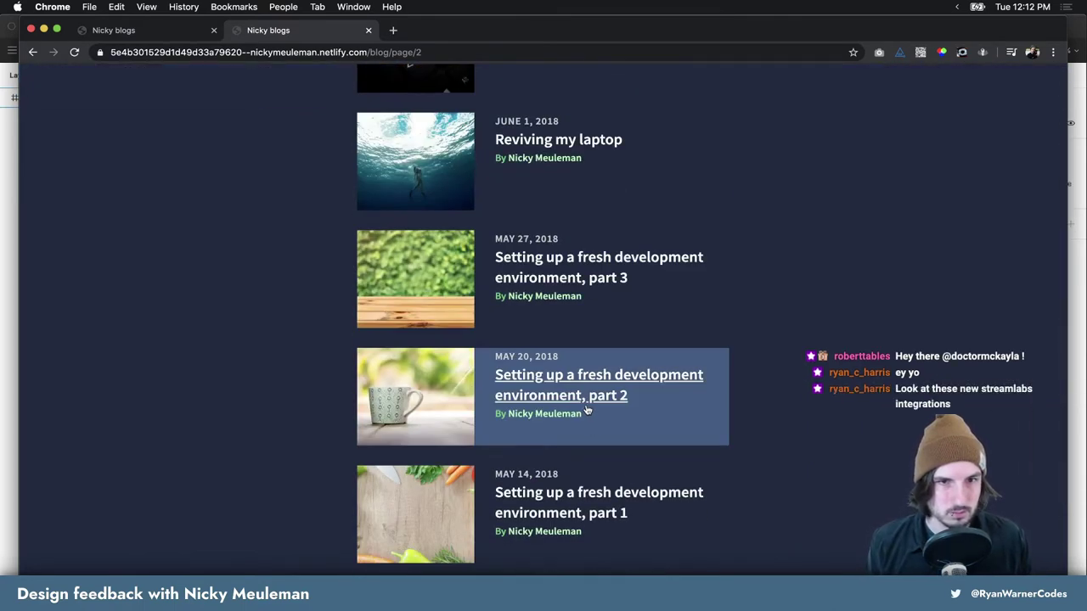
scroll(585, 408, "down", 4)
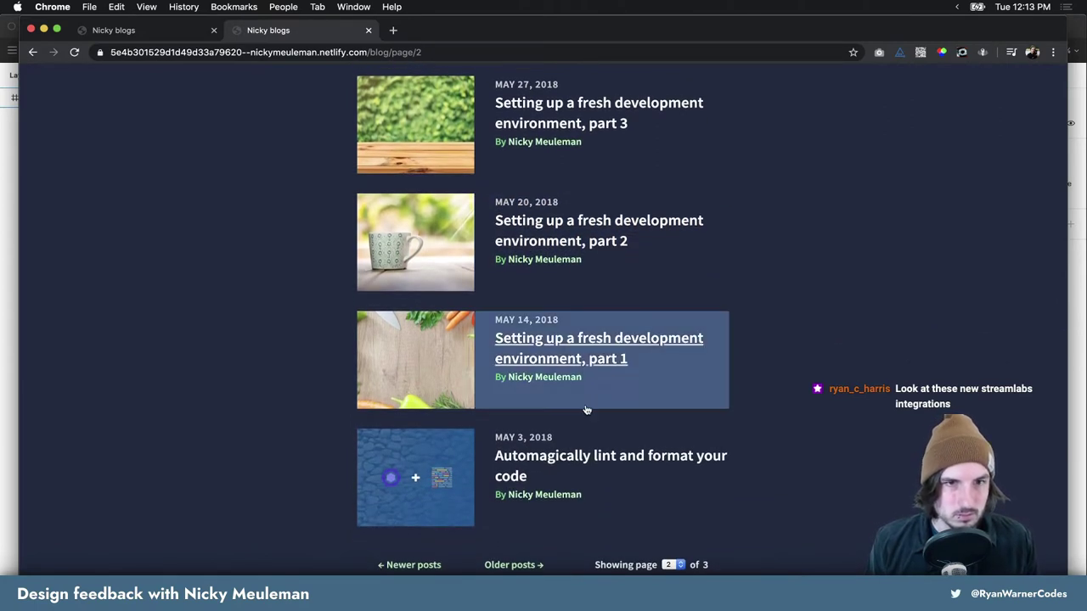
left_click(514, 564)
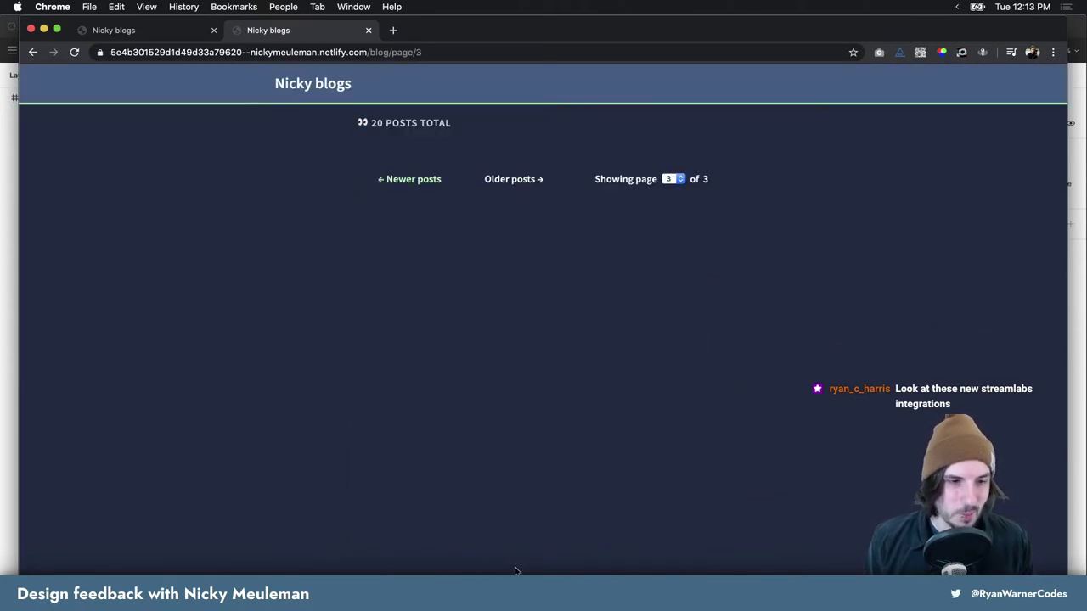
left_click(430, 180)
scroll(538, 364, "down", 5)
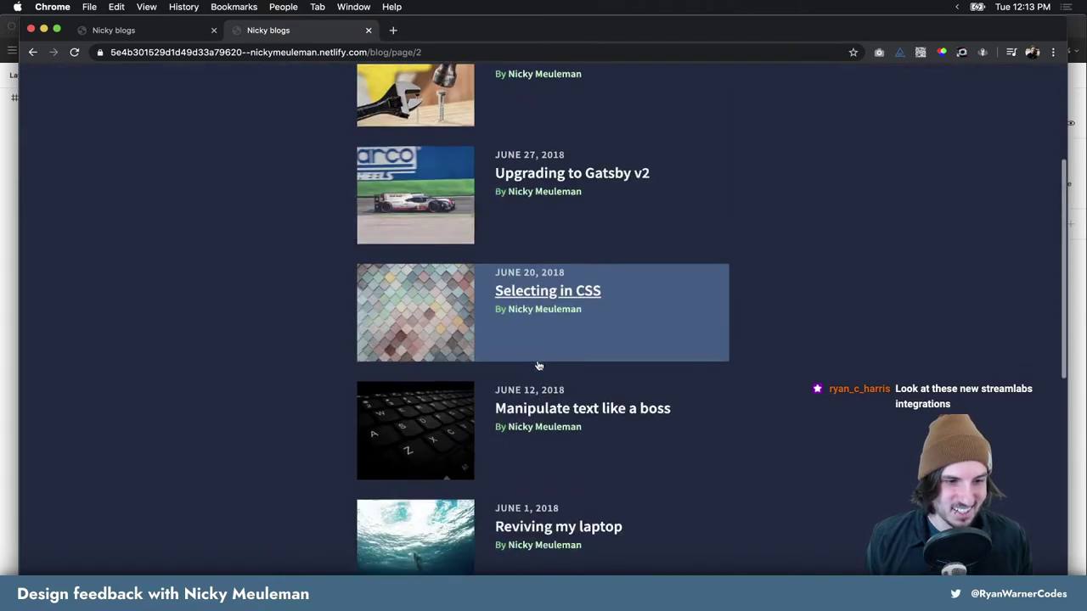
scroll(538, 364, "down", 10)
Return to page 1, check page 2 again, and finish on page 1
left_click(416, 562)
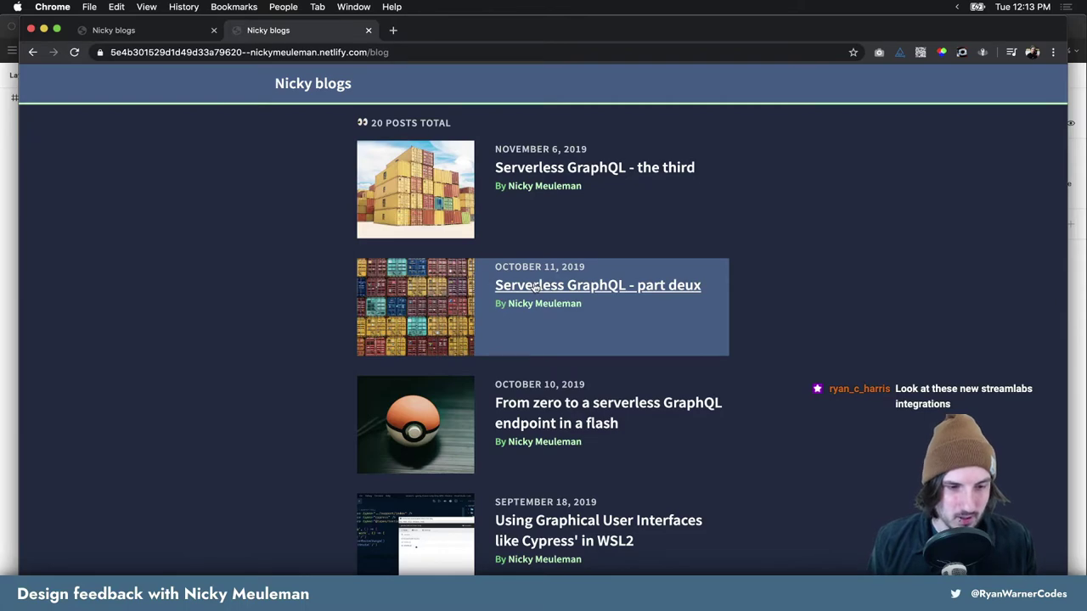
scroll(534, 287, "down", 5)
scroll(534, 287, "down", 5)
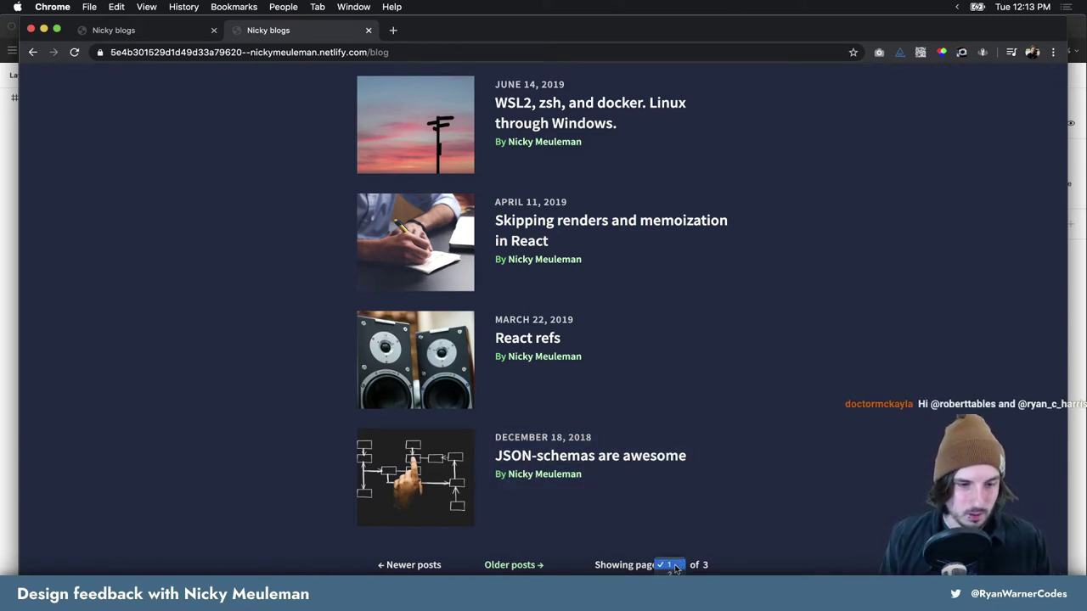
left_click(671, 579)
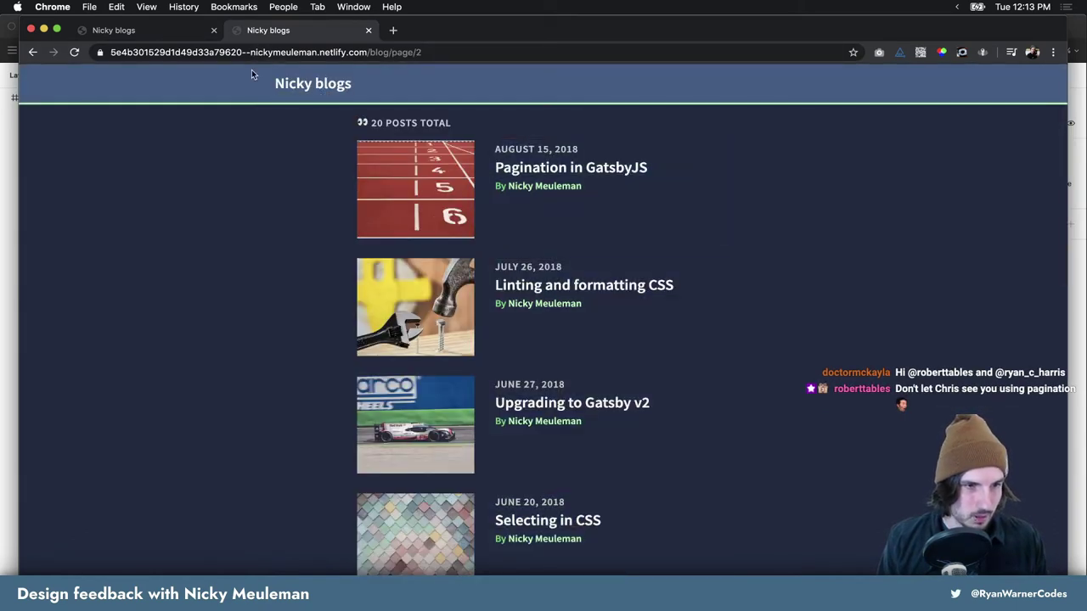
left_click(35, 51)
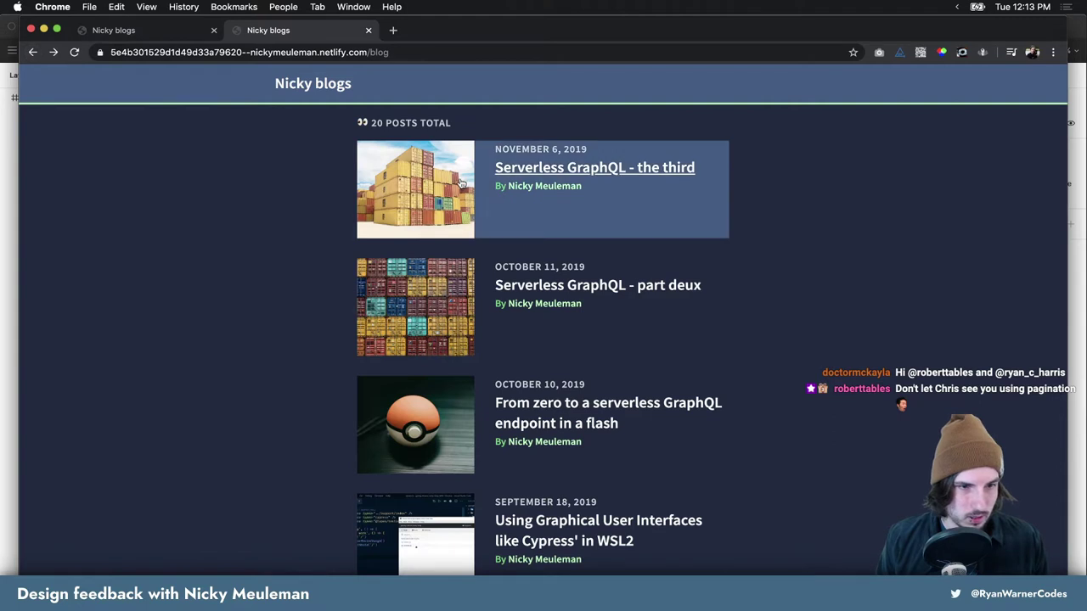
Open the 'Serverless GraphQL - the third' post and select its title
left_click(654, 187)
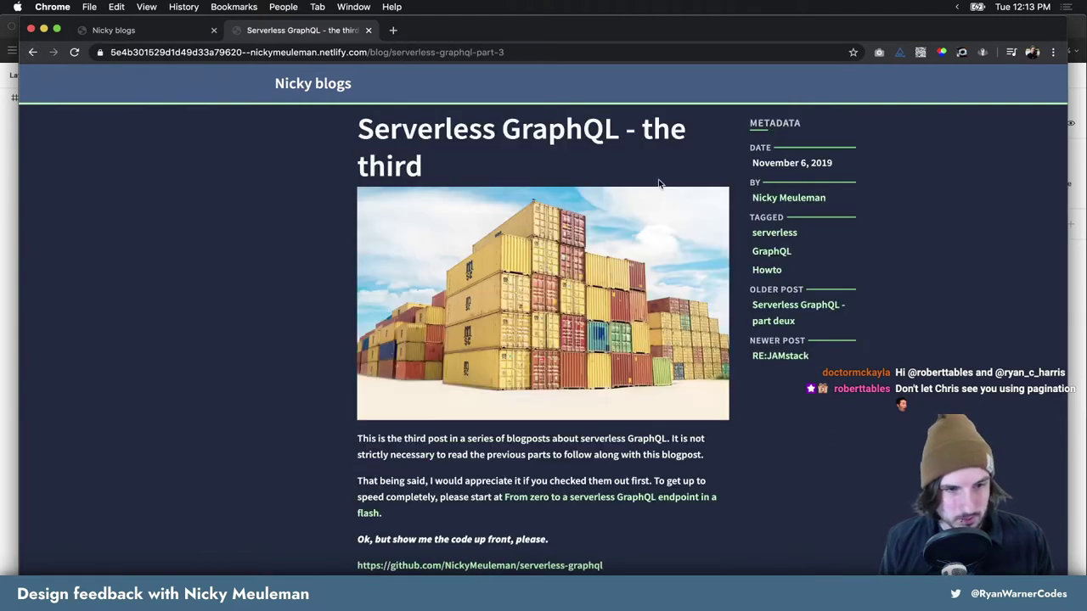
left_click_drag(360, 131, 501, 157)
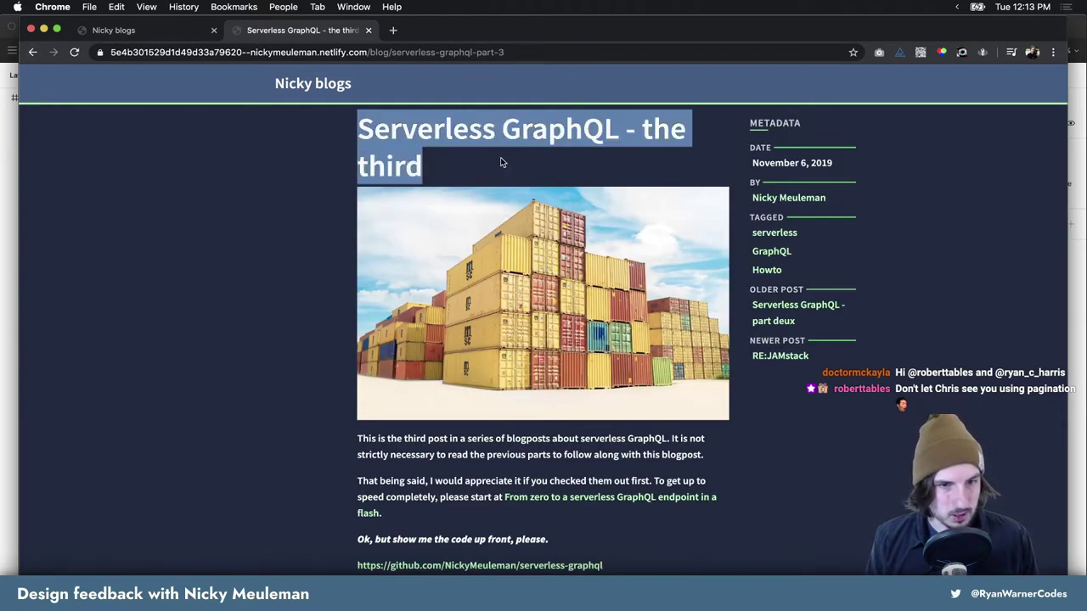
left_click_drag(563, 254, 579, 253)
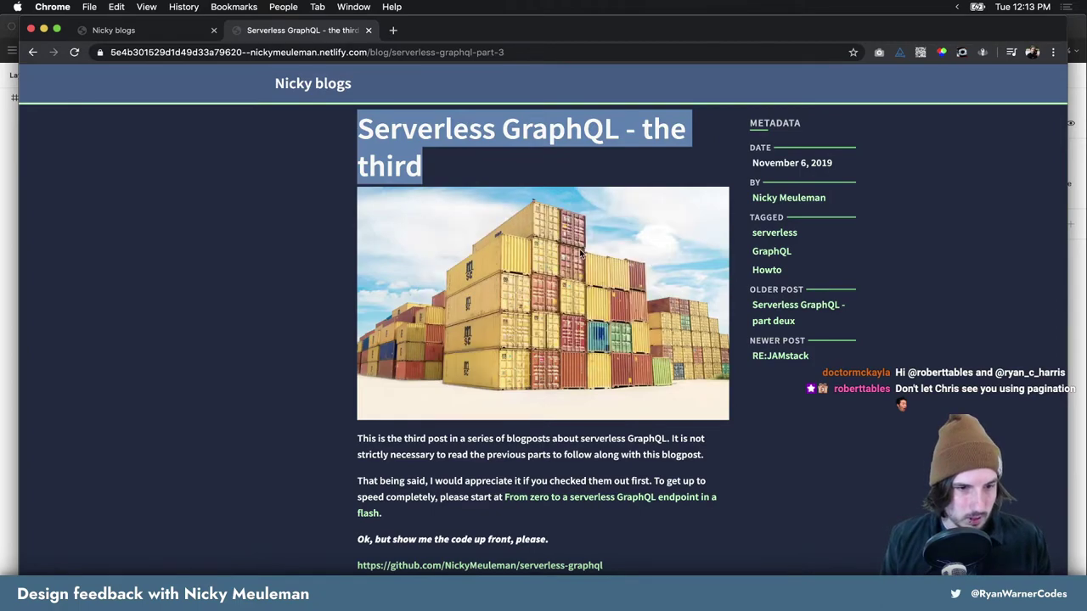
Scroll down through the article and back up
scroll(579, 253, "down", 3)
scroll(509, 229, "down", 5)
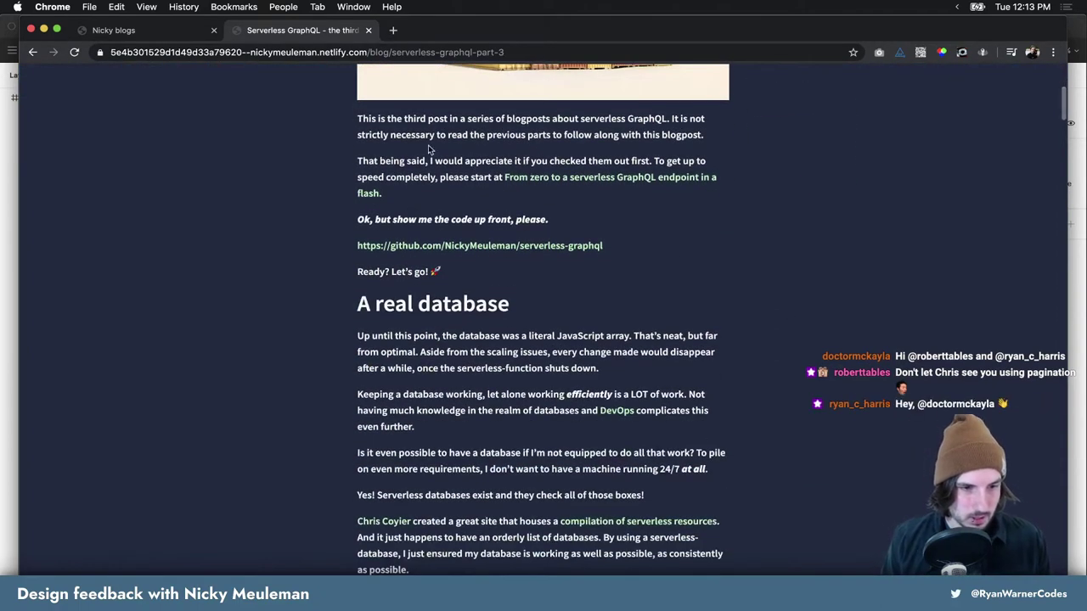
scroll(425, 170, "down", 5)
scroll(420, 237, "down", 4)
scroll(419, 257, "down", 2)
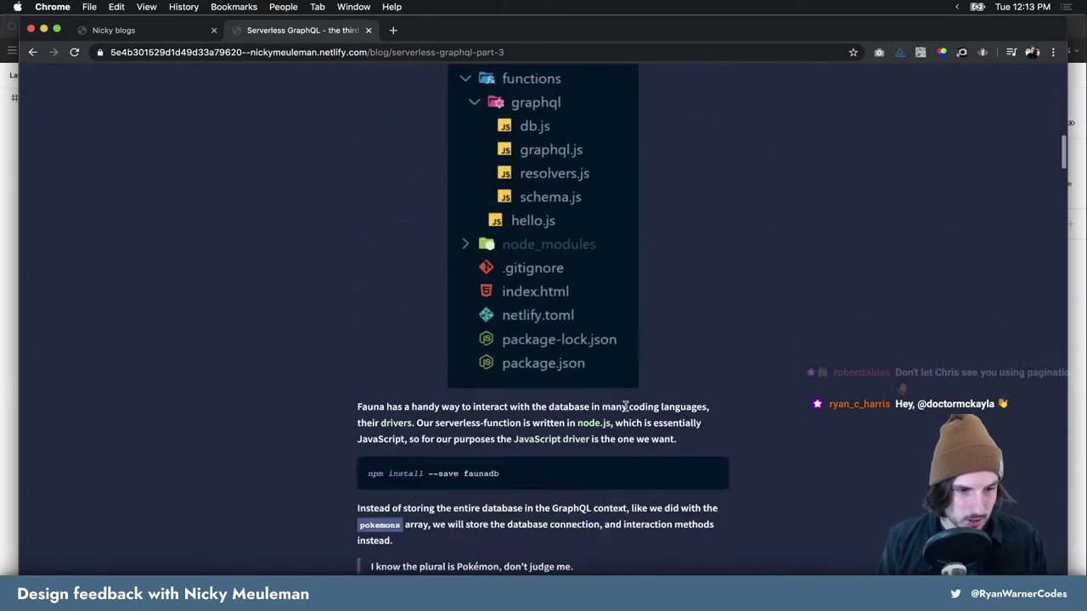
scroll(487, 352, "down", 5)
scroll(583, 341, "down", 2)
scroll(582, 341, "up", 2)
scroll(583, 341, "up", 15)
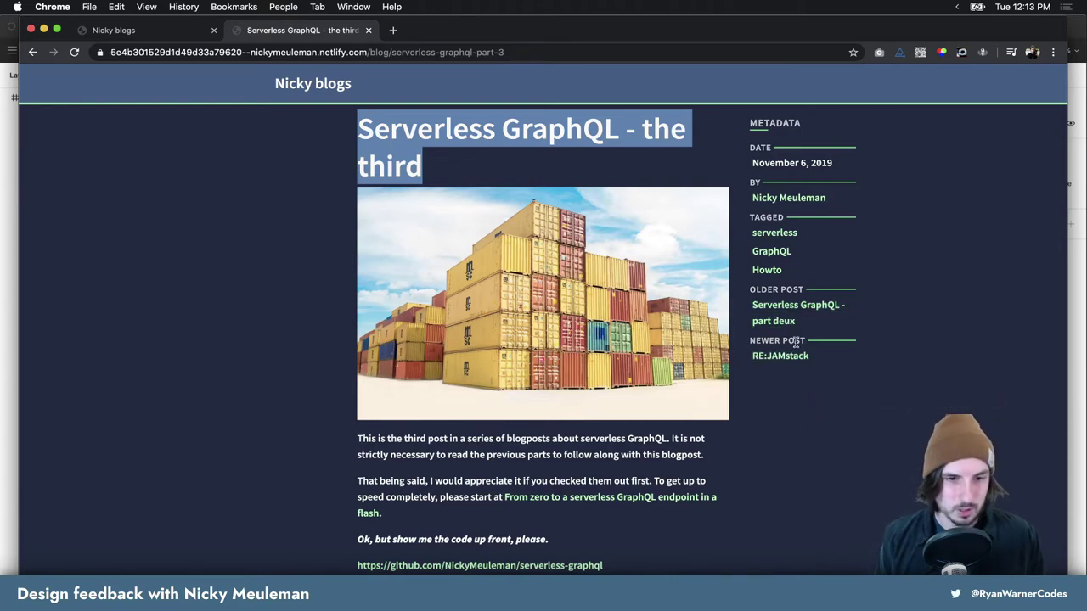
Open the author page and 'serverless' tag page in new tabs, view both, and return to the post
left_click(777, 202, "super")
left_click(774, 236, "super")
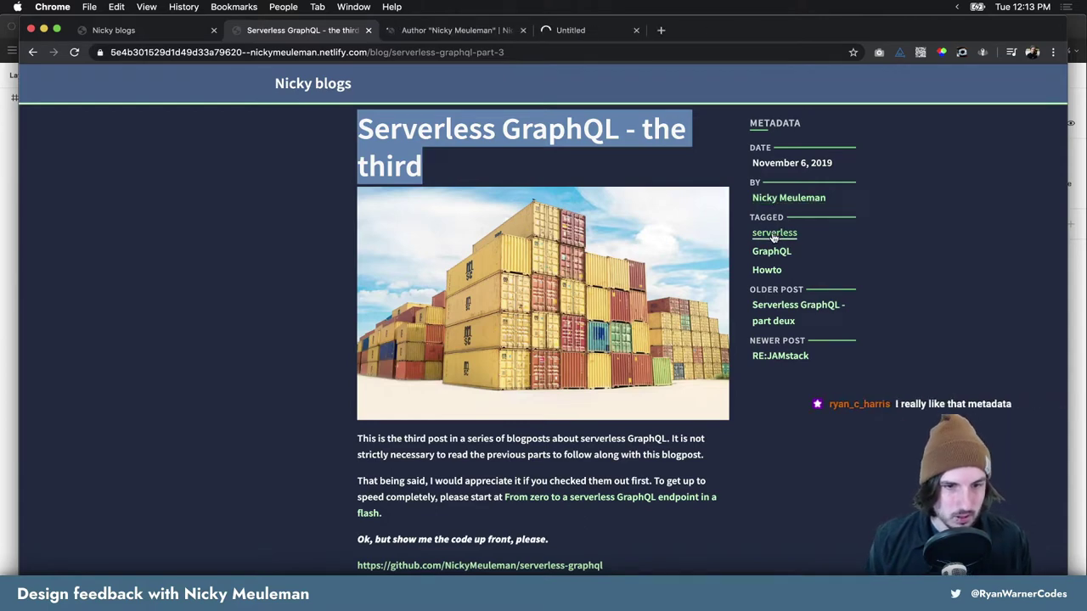
left_click(447, 33)
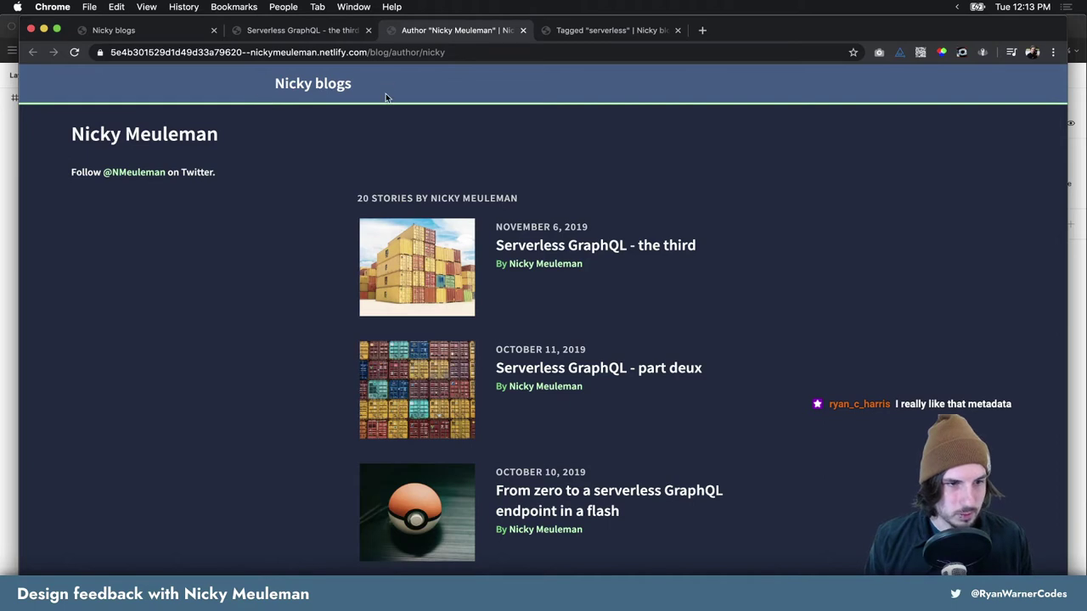
left_click(565, 33)
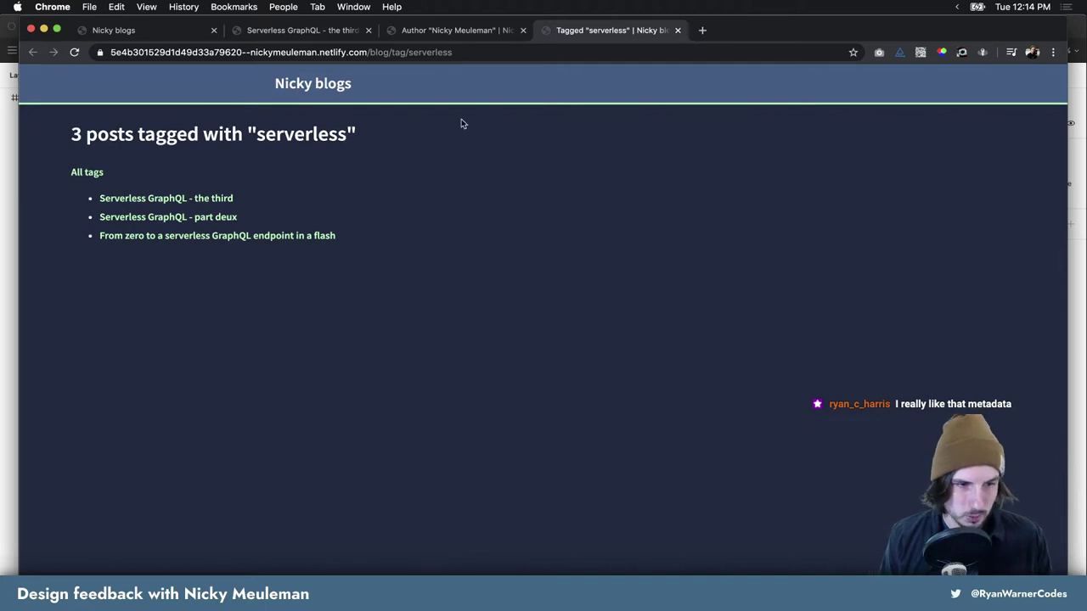
left_click(417, 34)
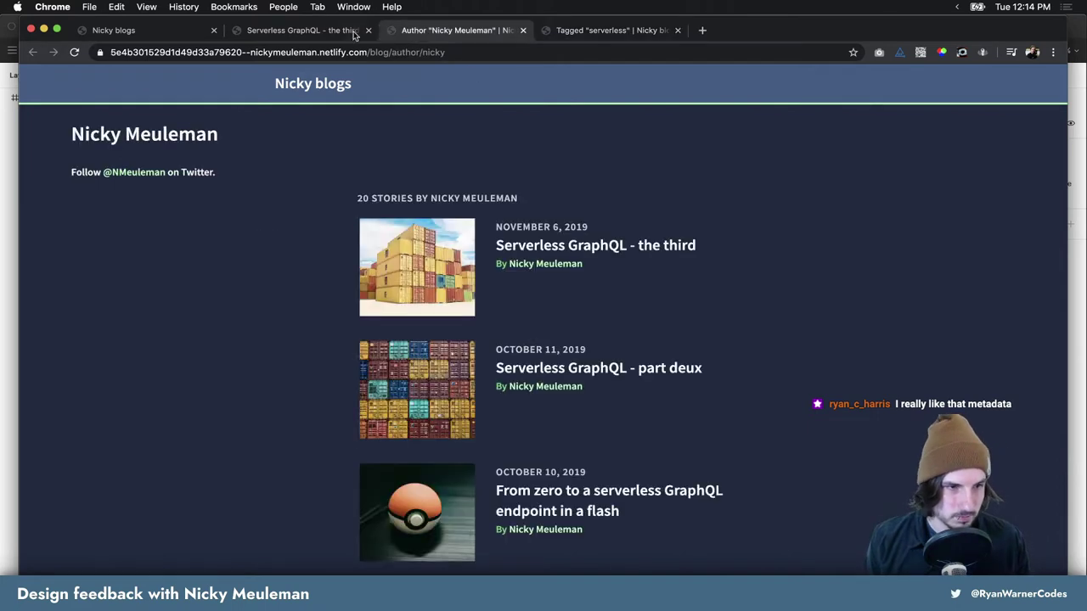
left_click(311, 34)
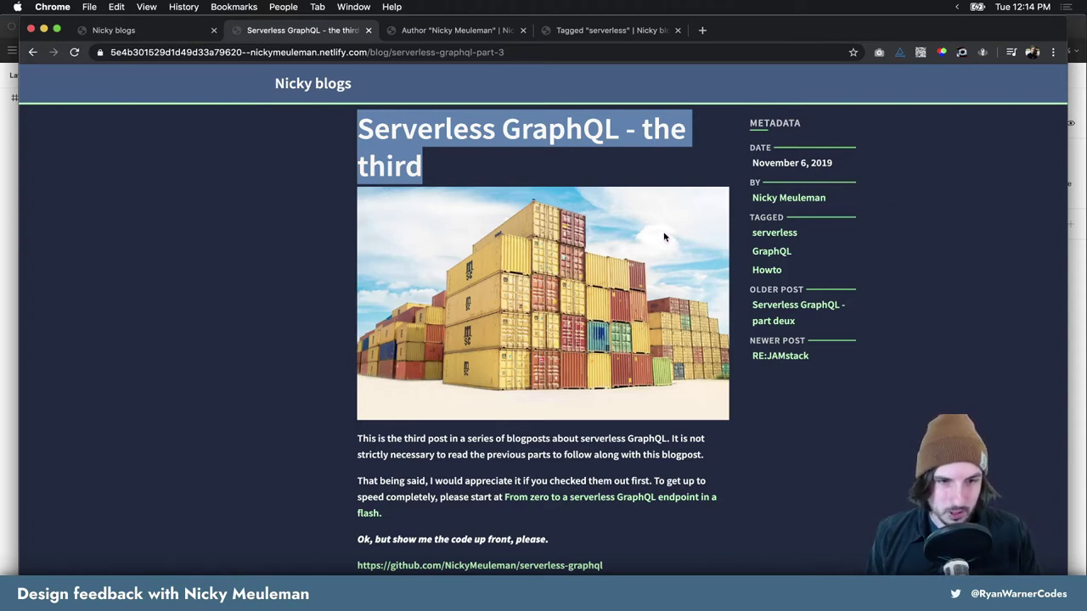
left_click(601, 183)
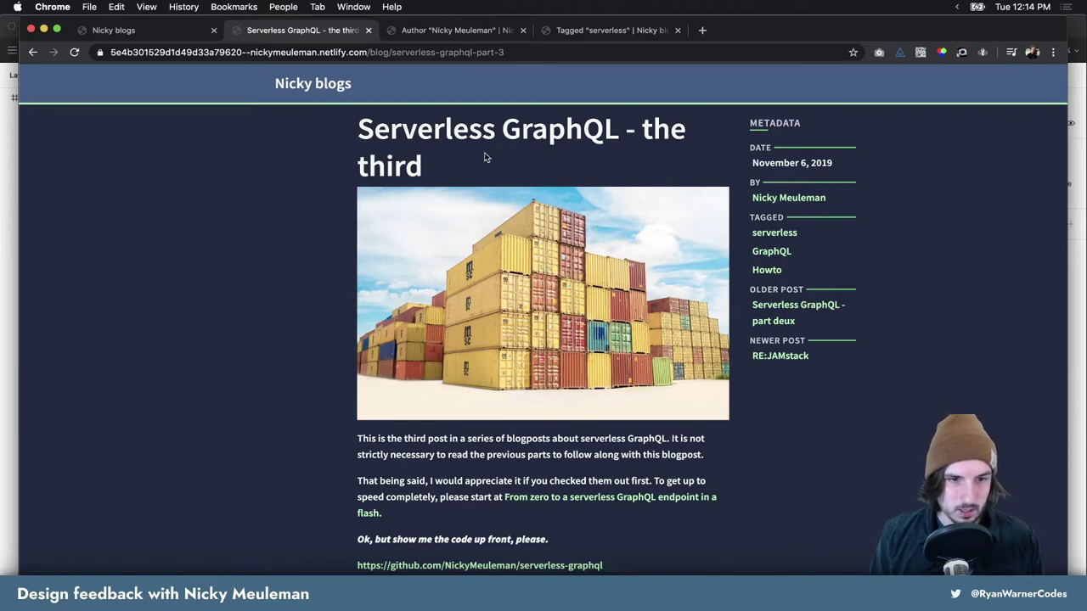
scroll(484, 152, "down", 2)
scroll(484, 152, "up", 2)
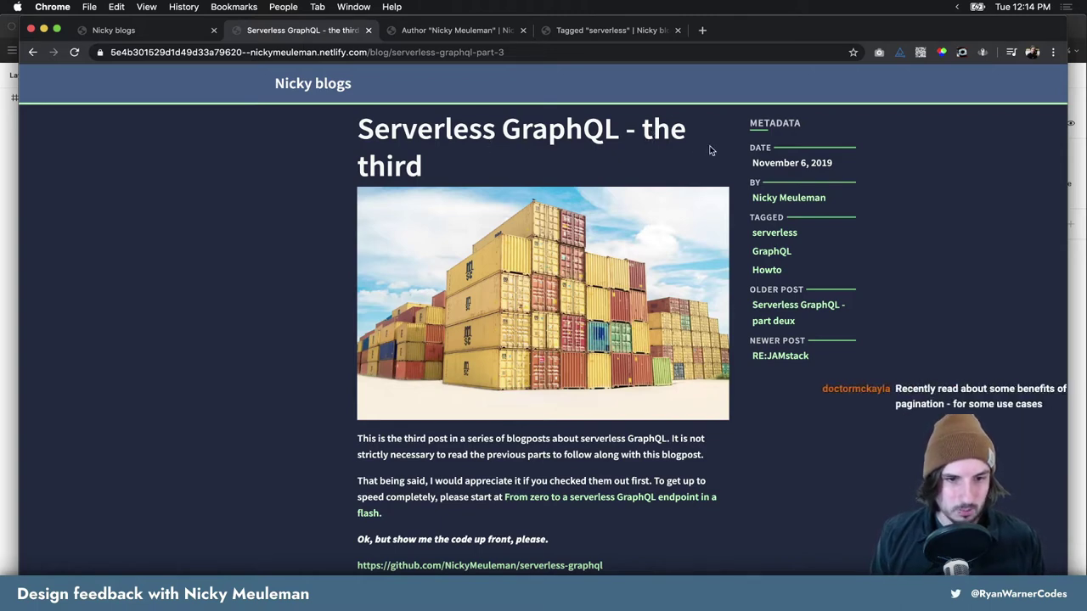
scroll(610, 193, "down", 2)
scroll(610, 194, "down", 2)
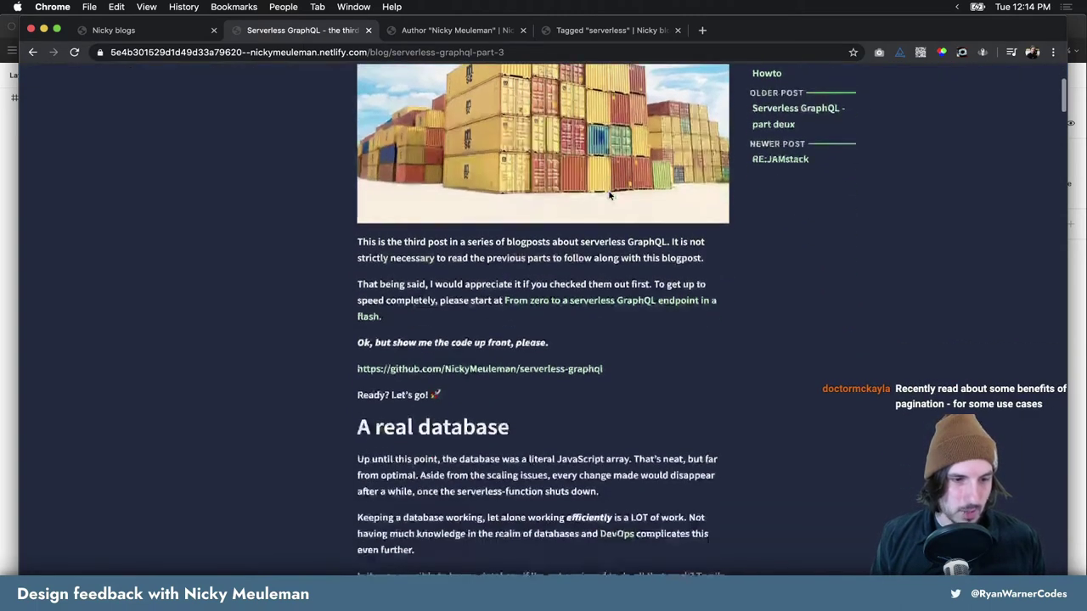
scroll(610, 193, "down", 2)
scroll(609, 193, "down", 2)
scroll(608, 190, "down", 3)
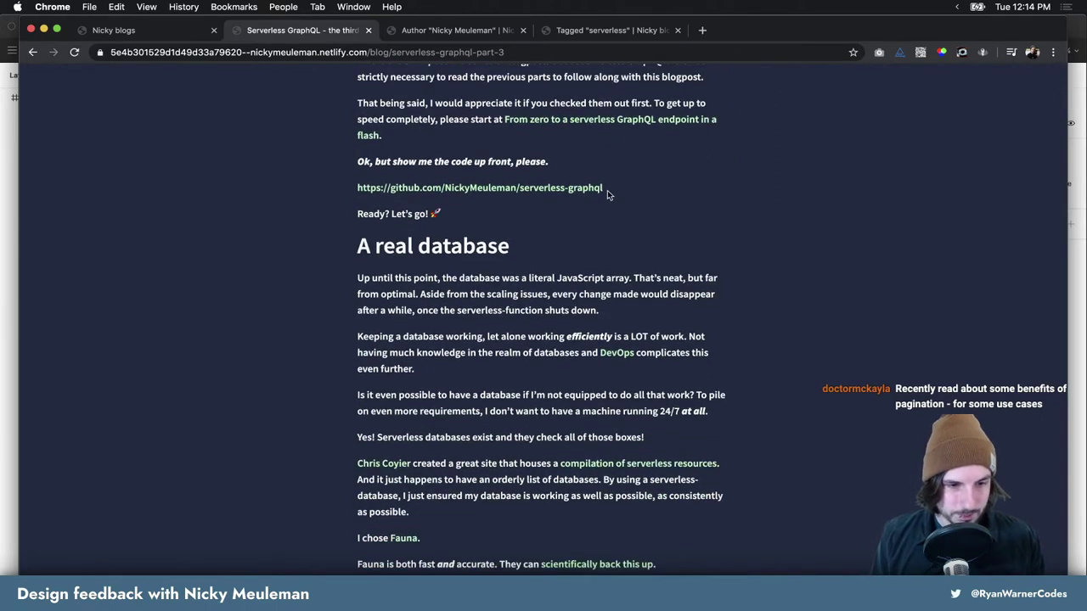
scroll(607, 192, "down", 4)
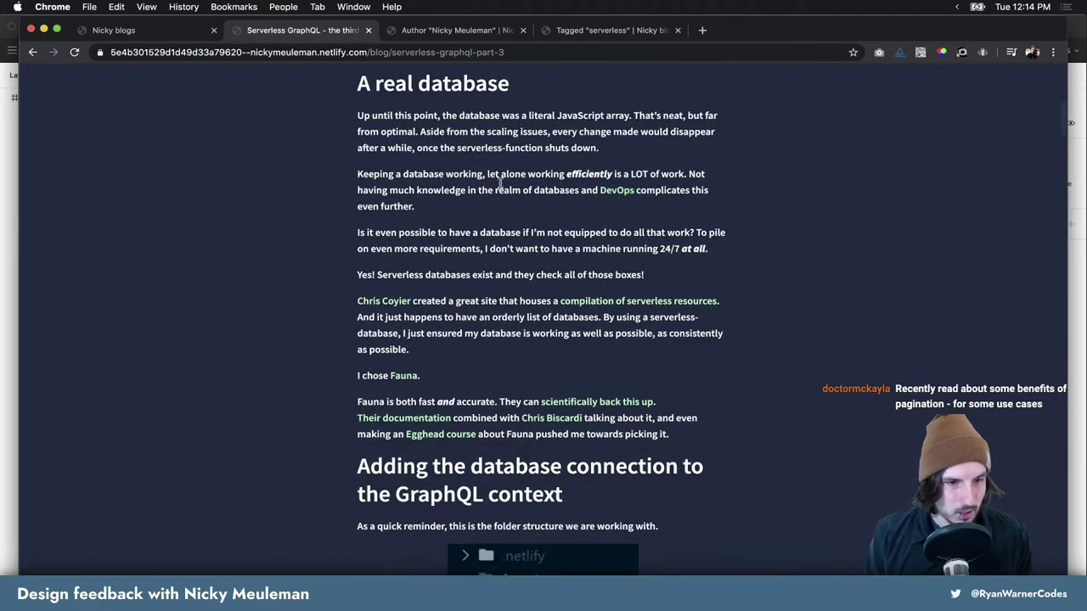
scroll(499, 182, "down", 1)
scroll(497, 183, "down", 2)
scroll(494, 184, "down", 2)
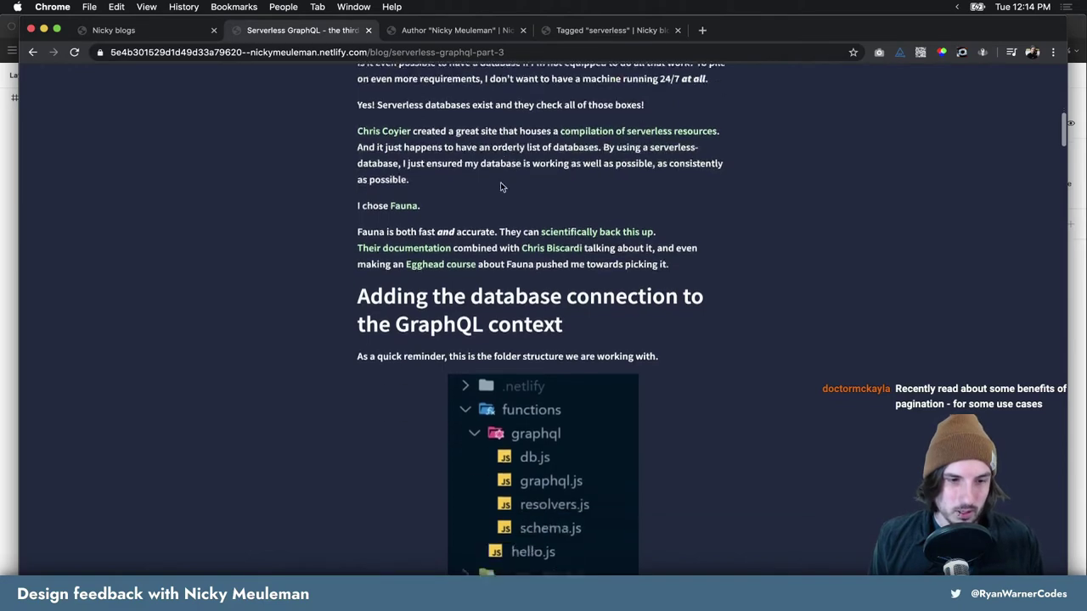
scroll(491, 185, "down", 2)
scroll(492, 182, "up", 2)
scroll(509, 178, "up", 10)
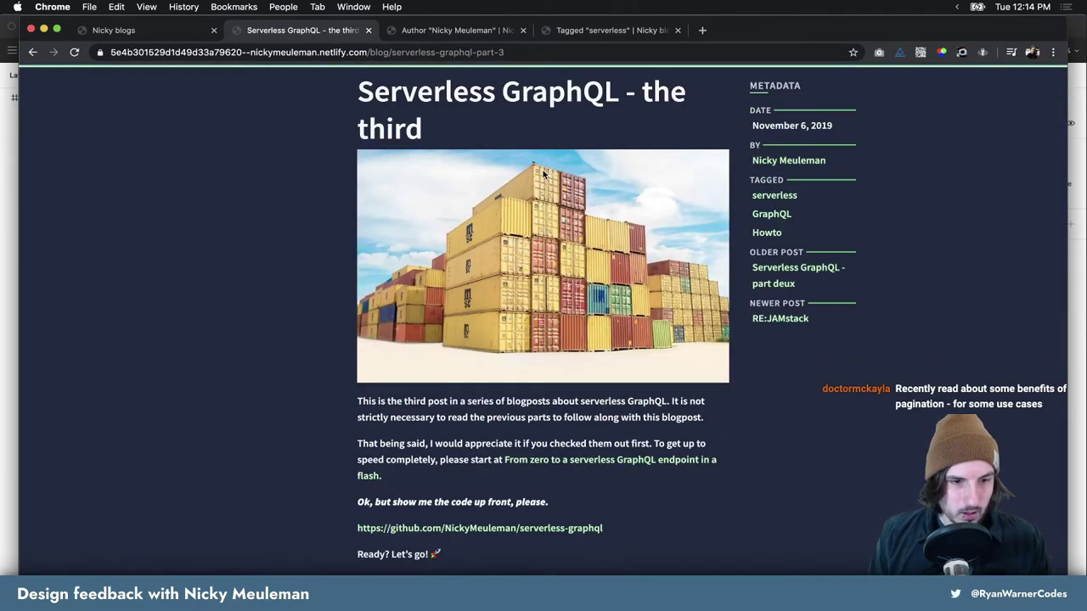
left_click_drag(741, 33, 736, 43)
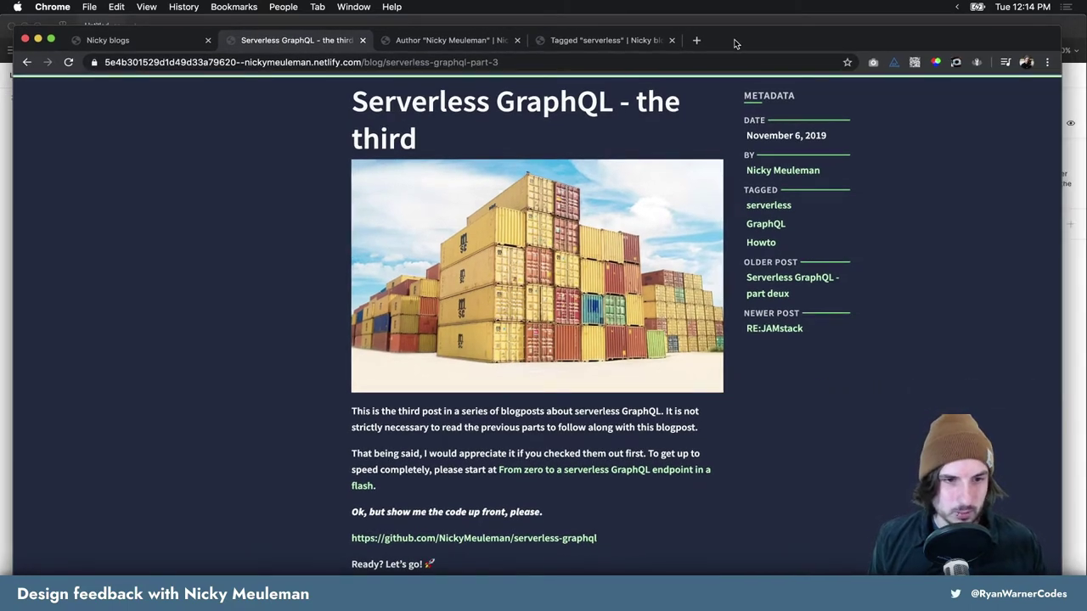
left_click_drag(736, 43, 727, 37)
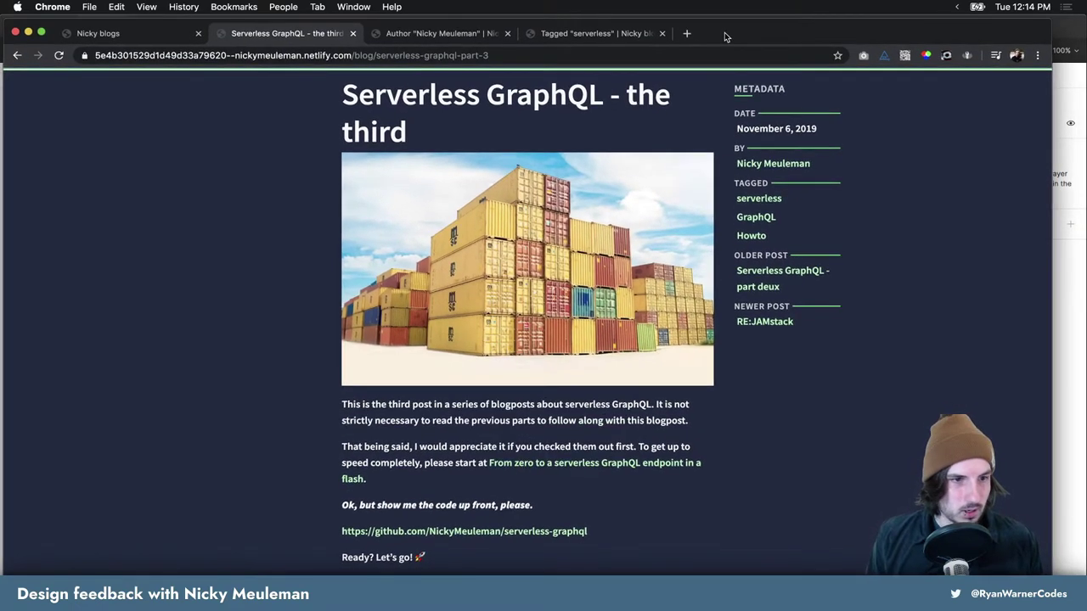
scroll(667, 186, "up", 2)
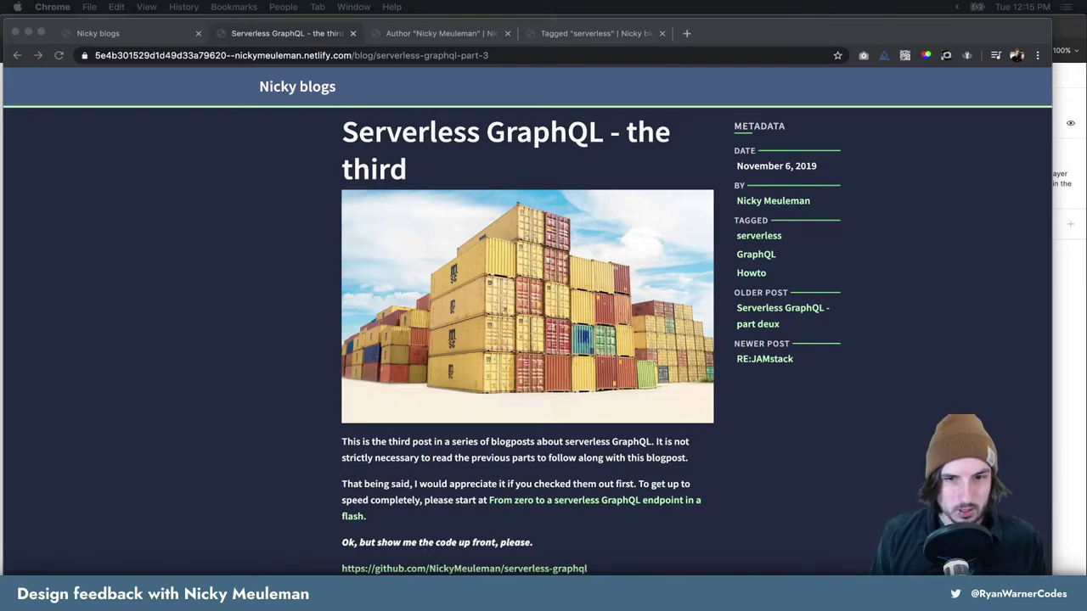
Select the empty 738×515 Frame 1 in Figma and nudge it slightly up and right
left_click(1078, 30)
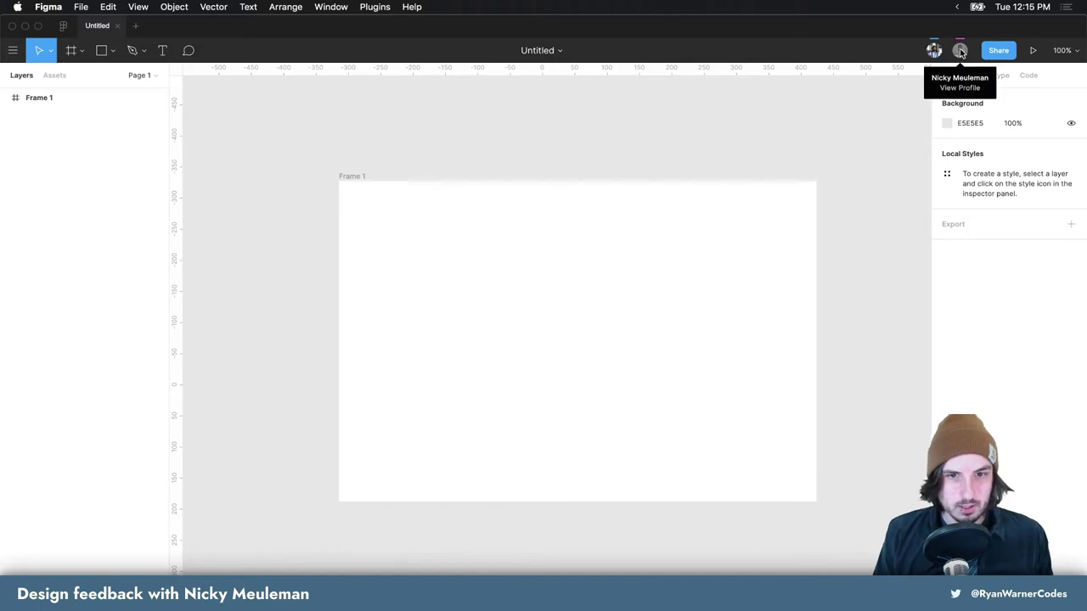
left_click(528, 270)
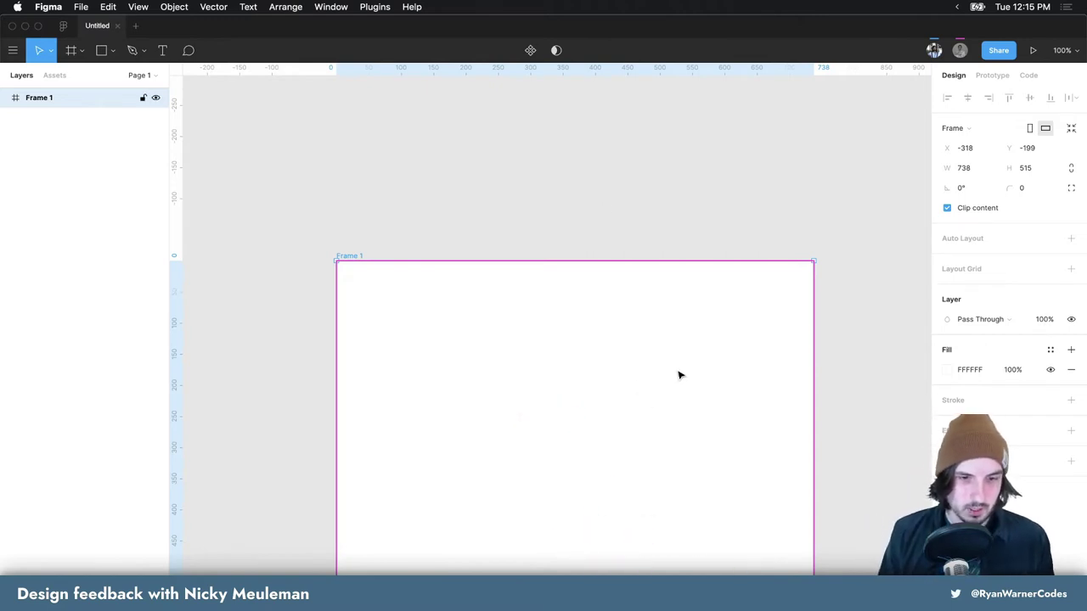
scroll(654, 303, "down", 2)
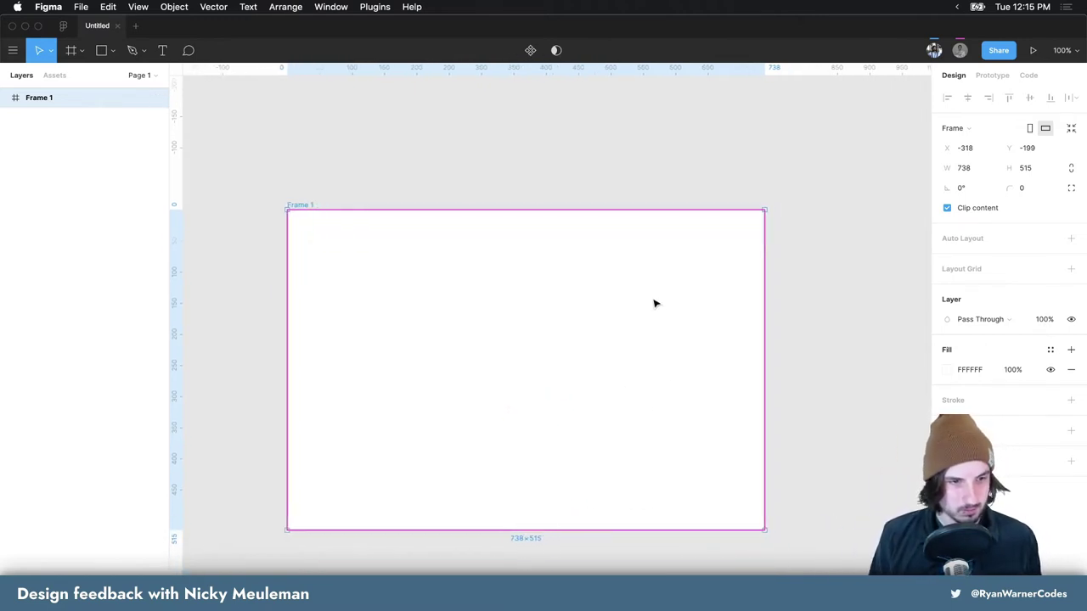
left_click(673, 167)
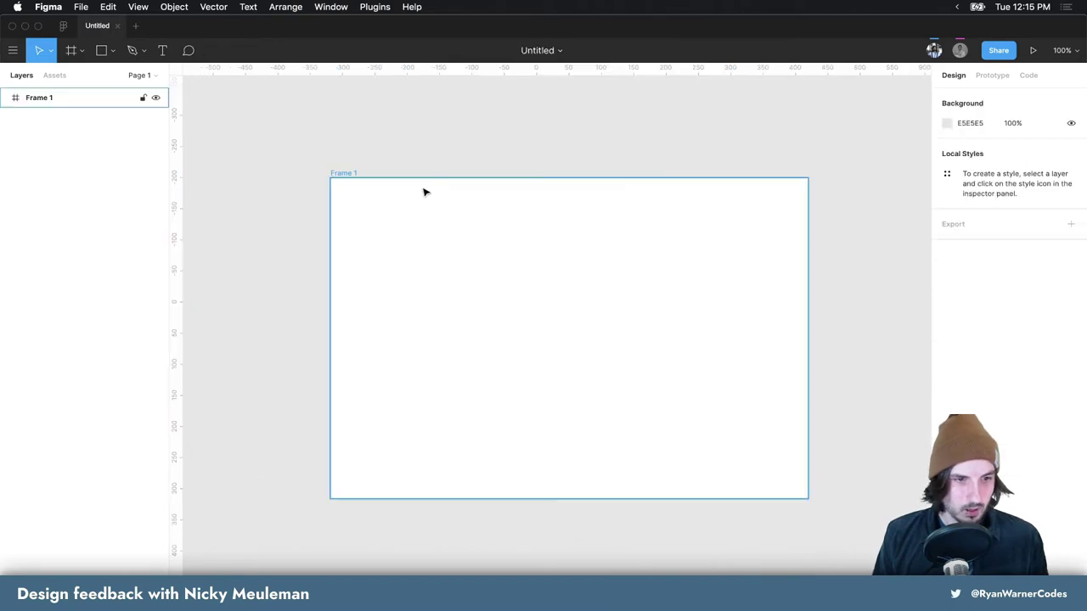
left_click_drag(365, 186, 376, 172)
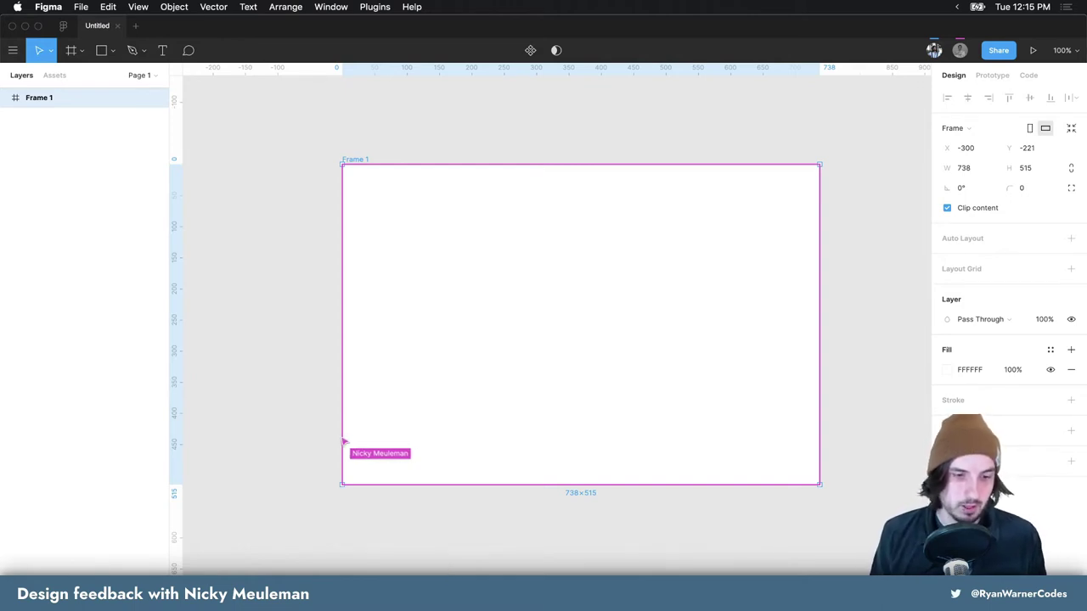
key("super+Tab")
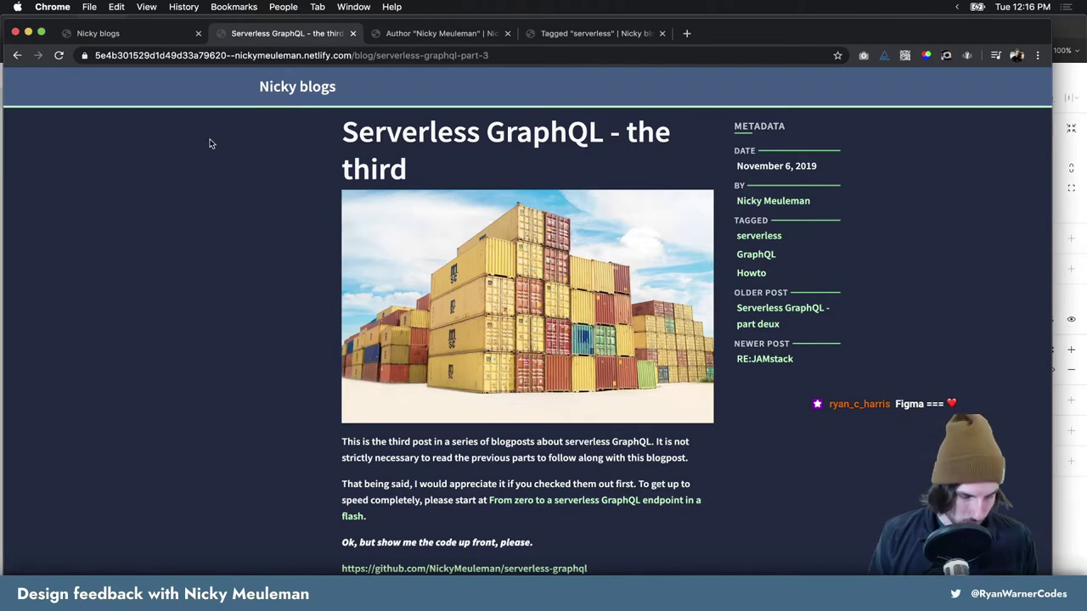
Go back to the blog listing page and take a region screenshot of the browser window
mouse_move(735, 36)
left_mouse_down()
mouse_move(754, 39)
mouse_move(731, 24)
mouse_move(751, 24)
left_mouse_up()
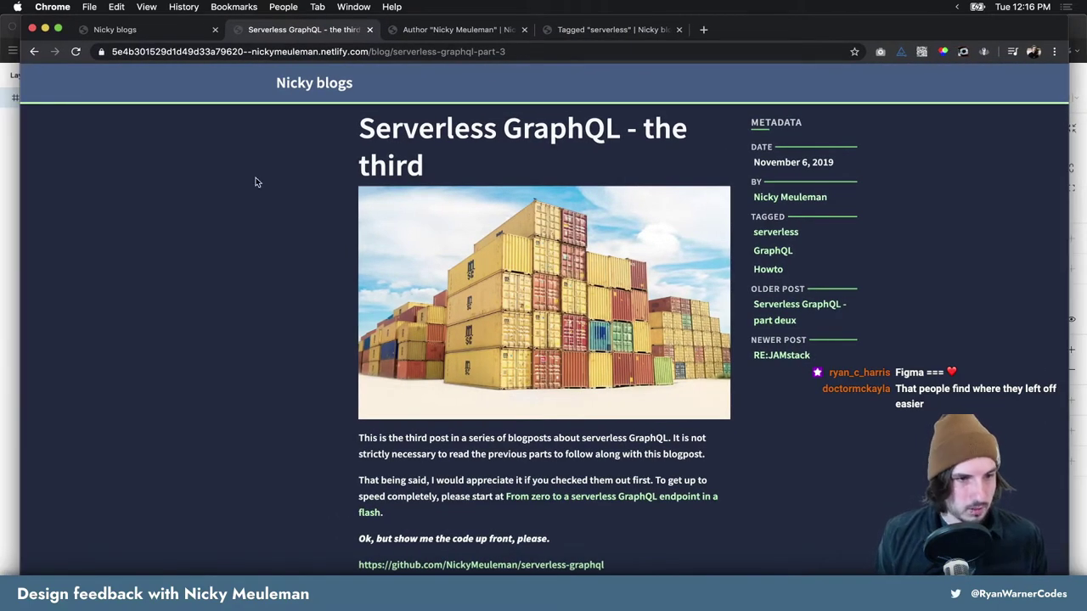
left_click(34, 51)
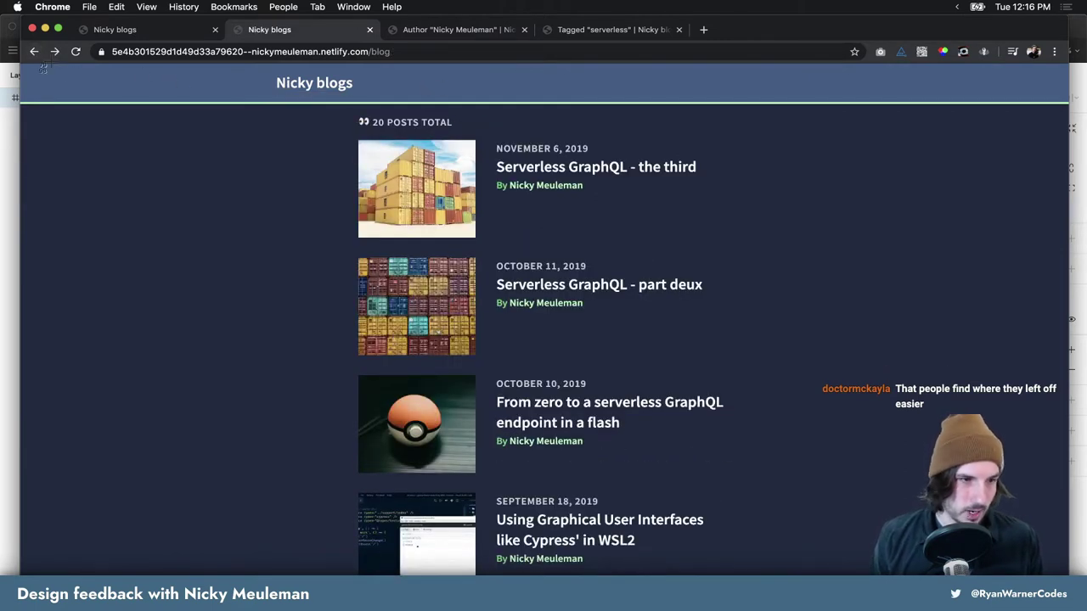
key("super+shift+4")
mouse_move(22, 39)
left_mouse_down()
mouse_move(1036, 573)
mouse_move(1066, 575)
left_mouse_up()
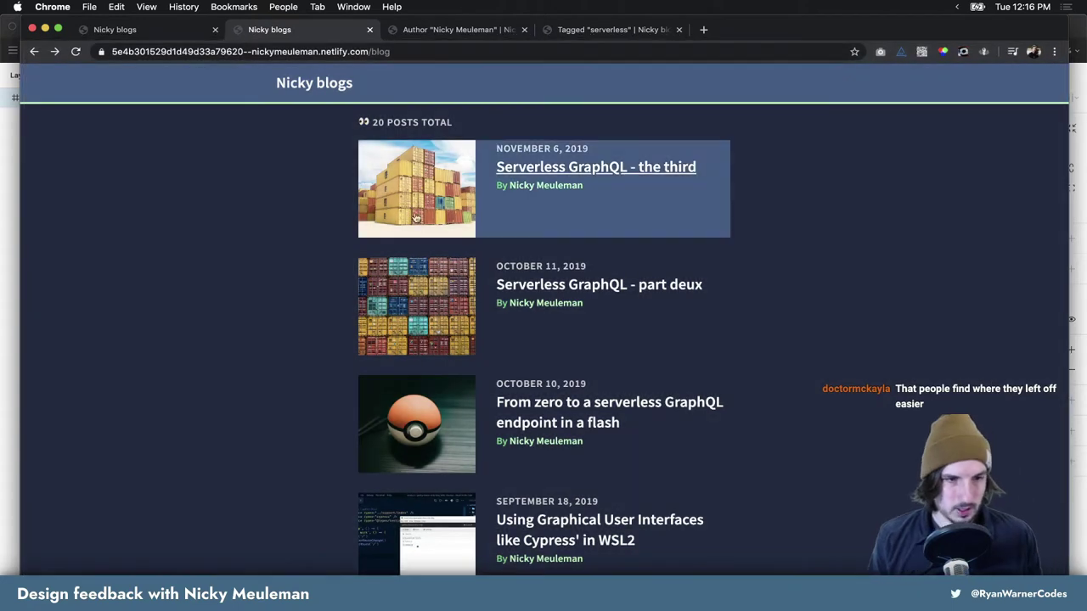
Open the 'Serverless GraphQL - the third' post and take a region screenshot of it
left_click(408, 210)
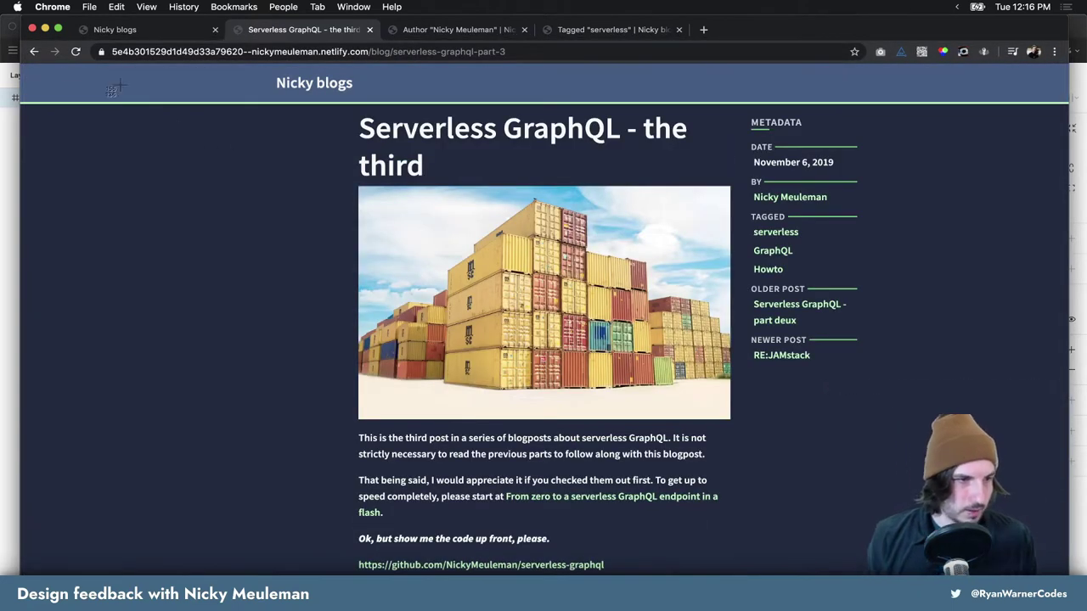
key("super+shift+4")
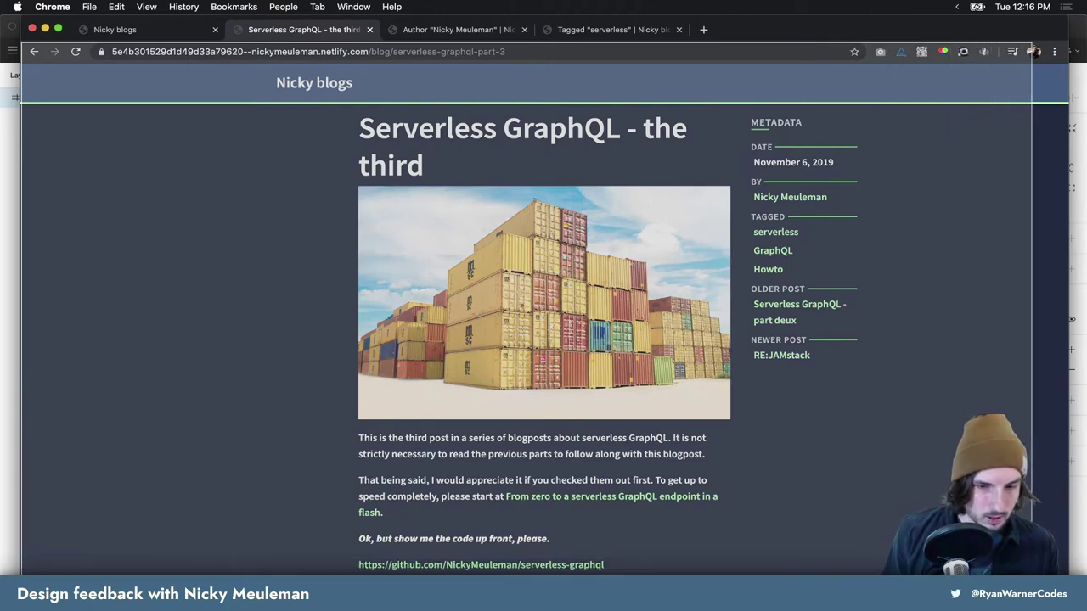
left_click_drag(20, 41, 1066, 575)
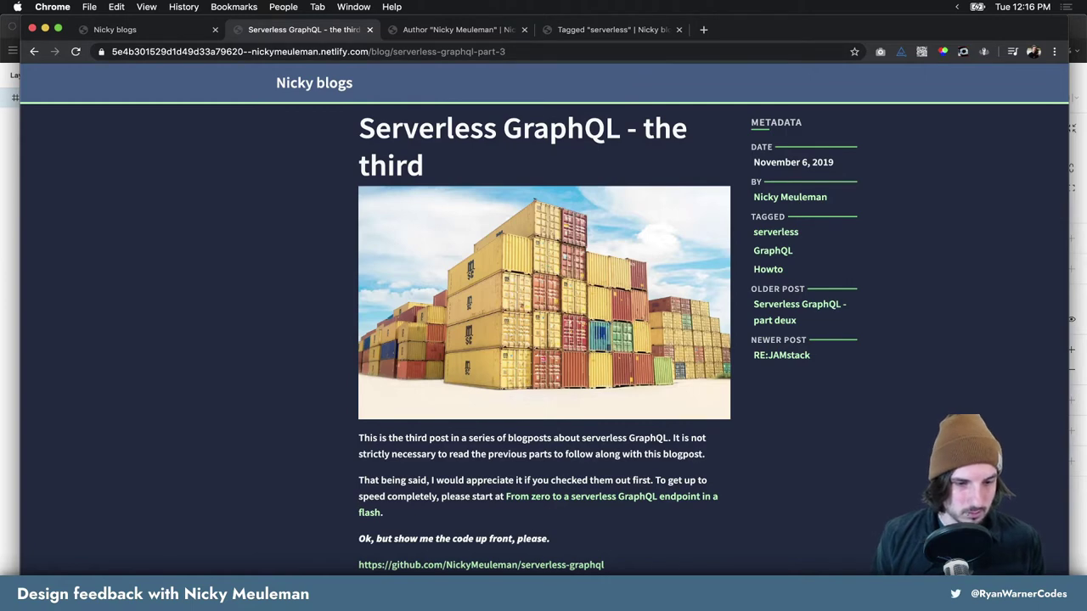
key("super+Tab")
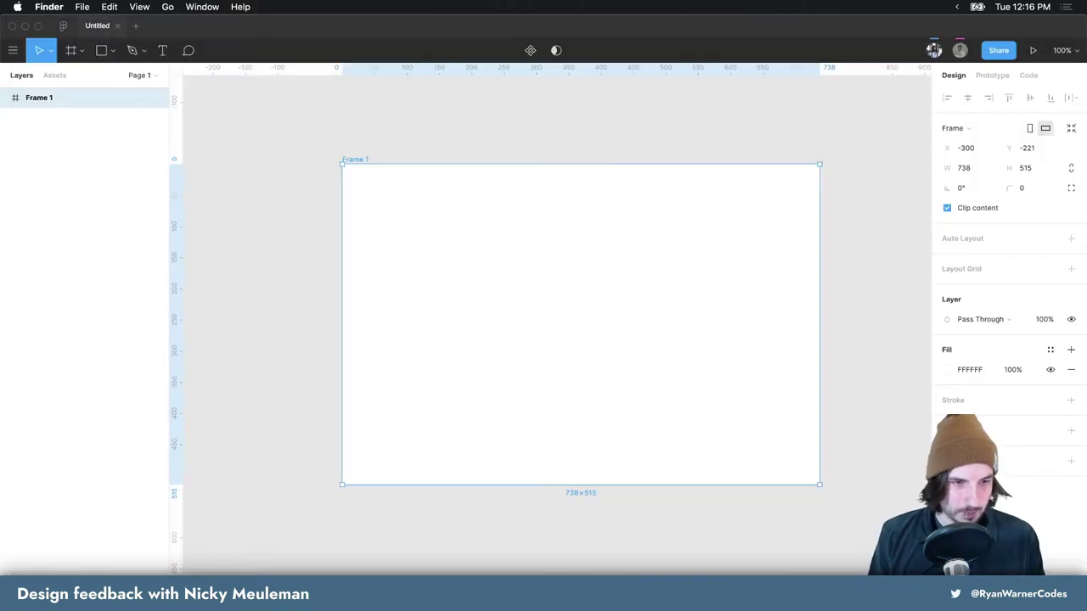
Drag the 12.16.16 and 12.16.22 screenshots from the Desktop folder into Frame 1
key("super+n")
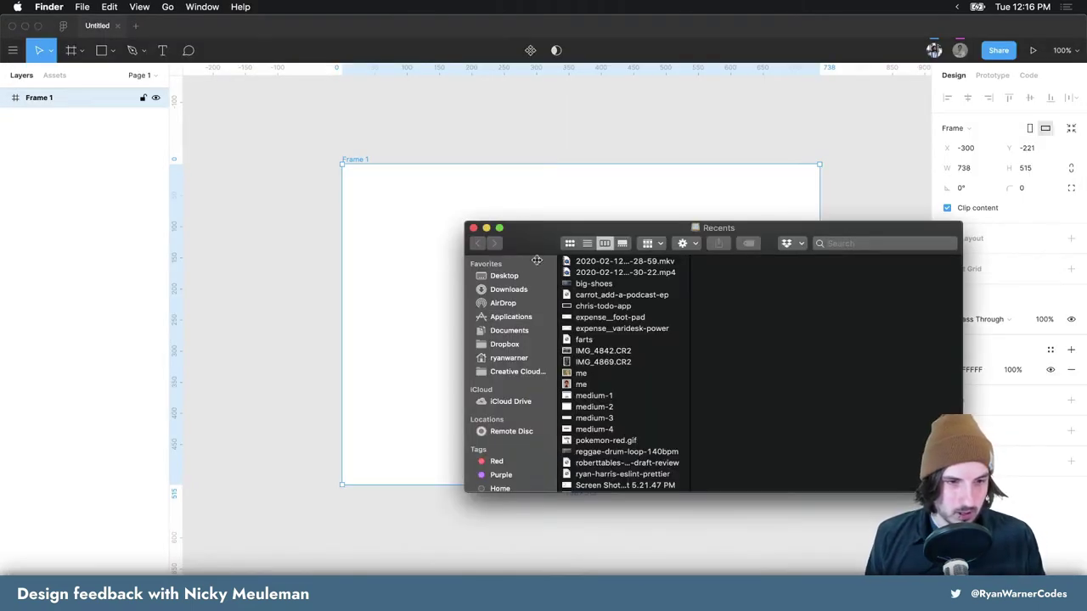
left_click(504, 276)
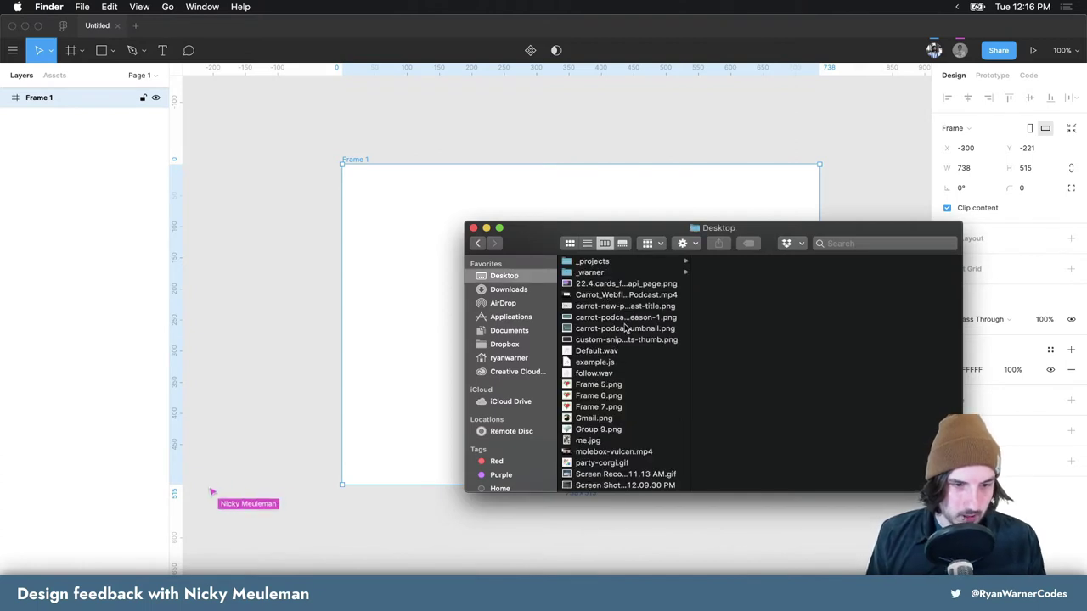
scroll(630, 324, "down", 3)
scroll(630, 324, "down", 3)
scroll(630, 324, "down", 2)
left_click(597, 429)
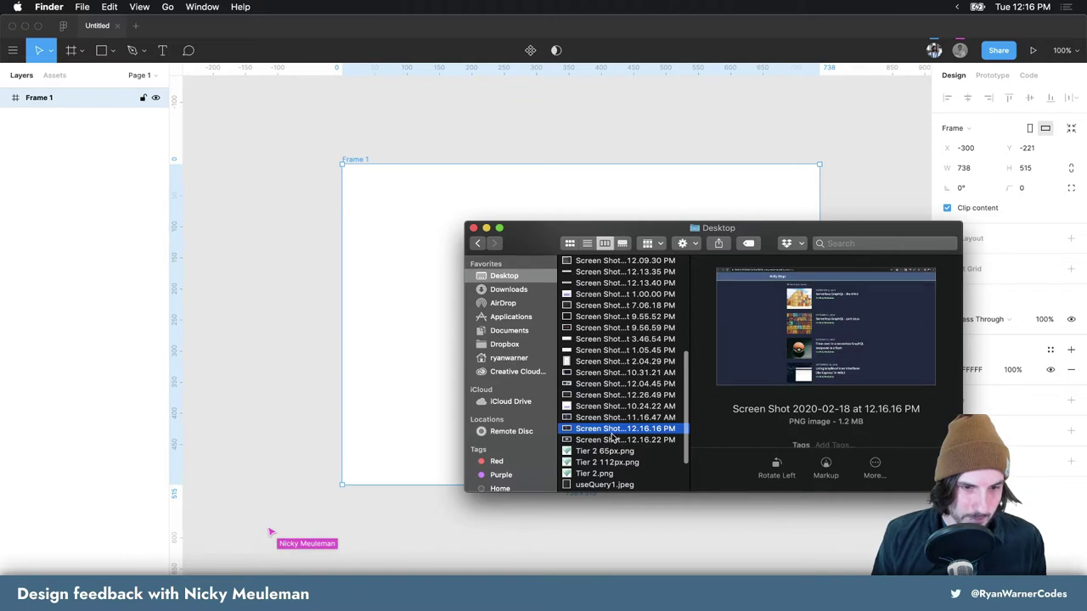
left_click_drag(610, 433, 344, 347)
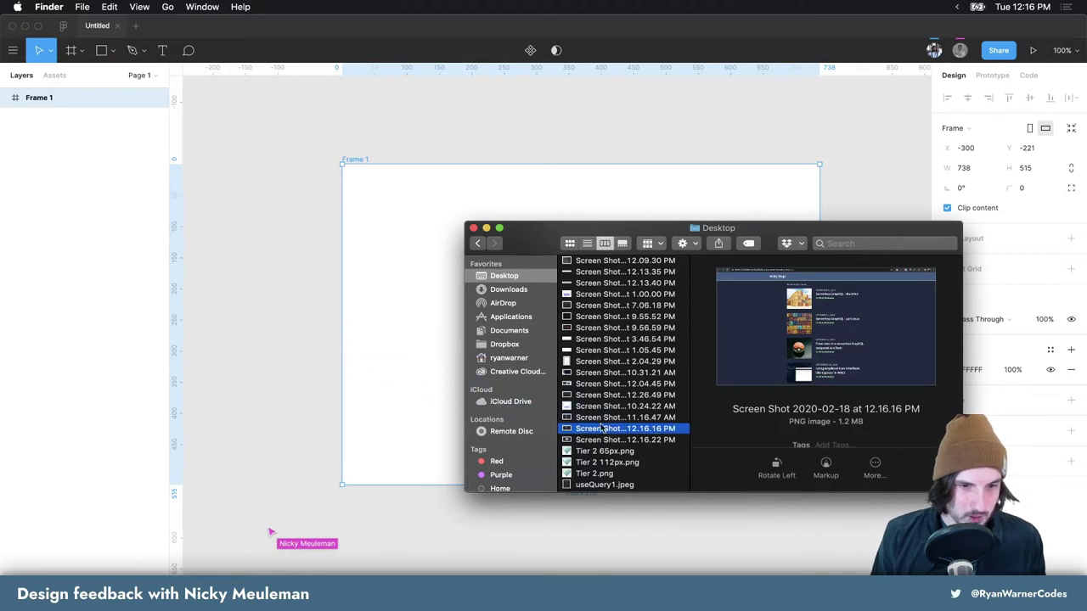
left_click_drag(608, 440, 373, 392)
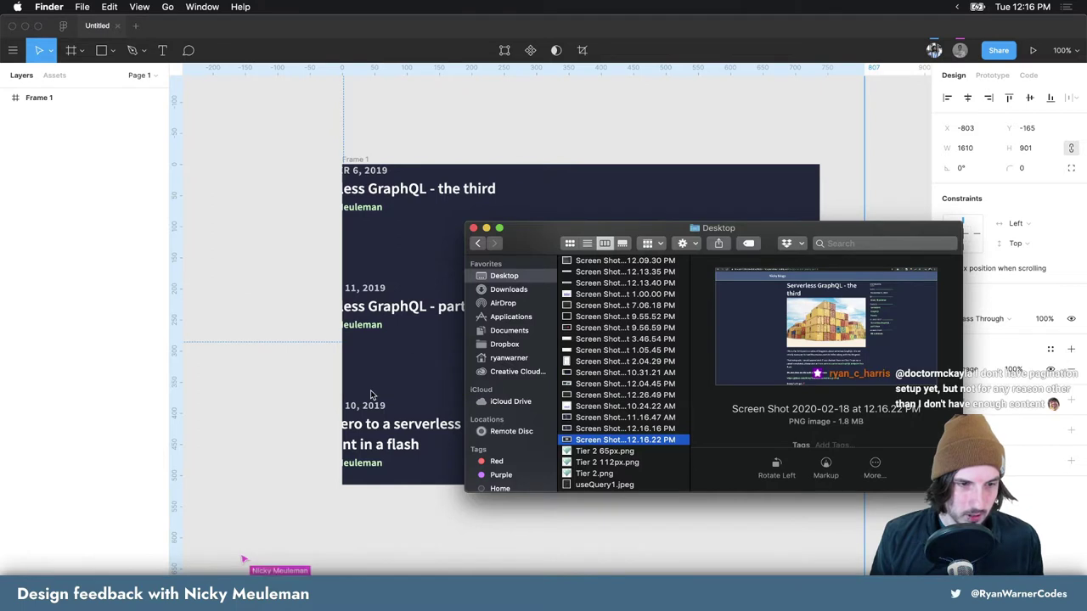
left_click(388, 287)
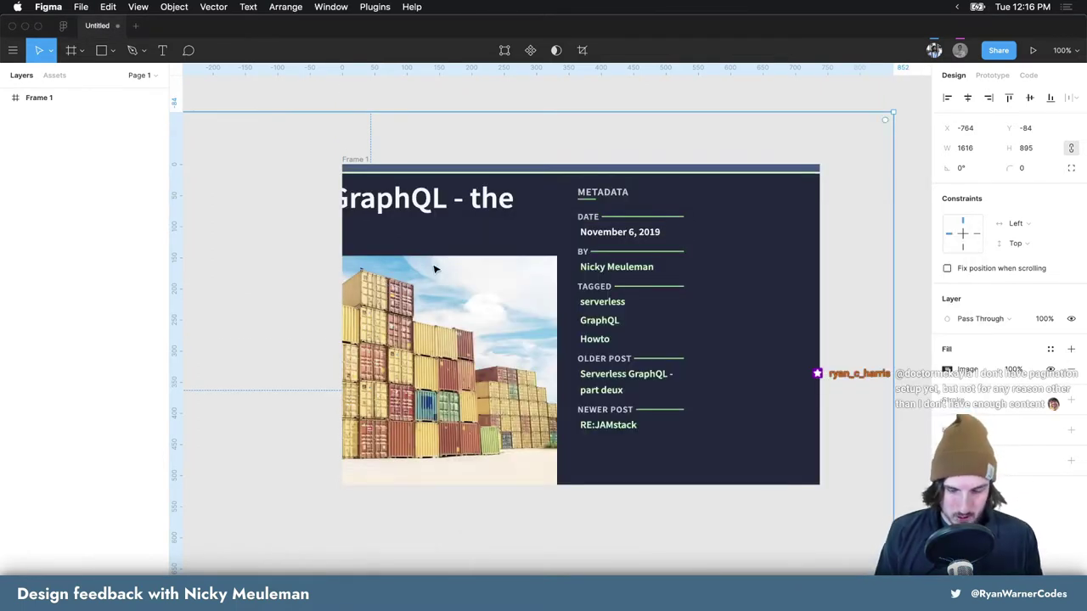
Zoom out to 25% and move the screenshots out of Frame 1, stacking them
key("minus")
key("minus")
key("ctrl+z")
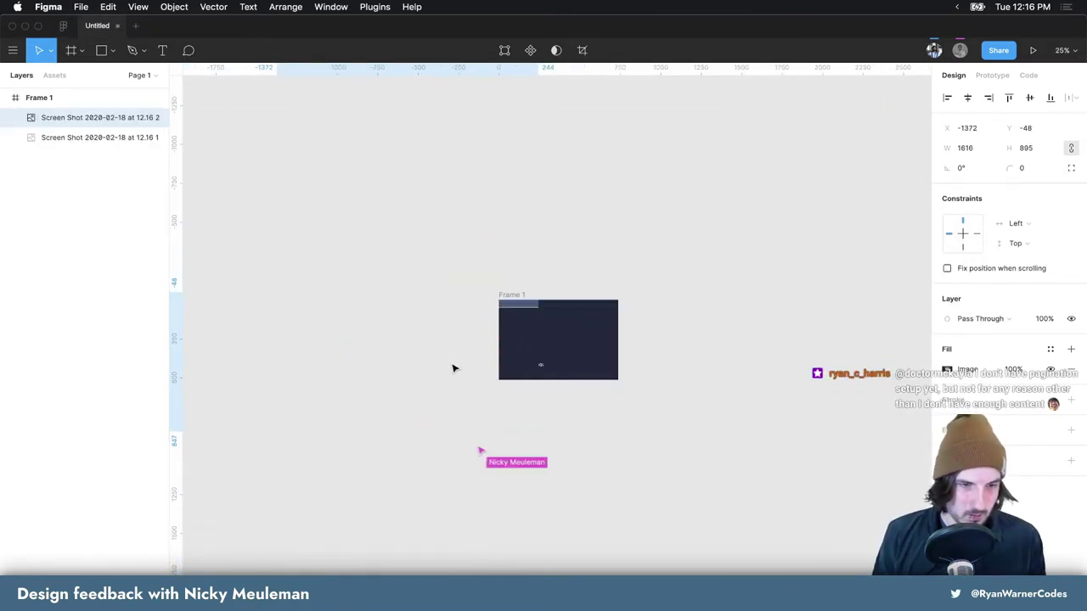
key("ctrl+z")
left_click(539, 342)
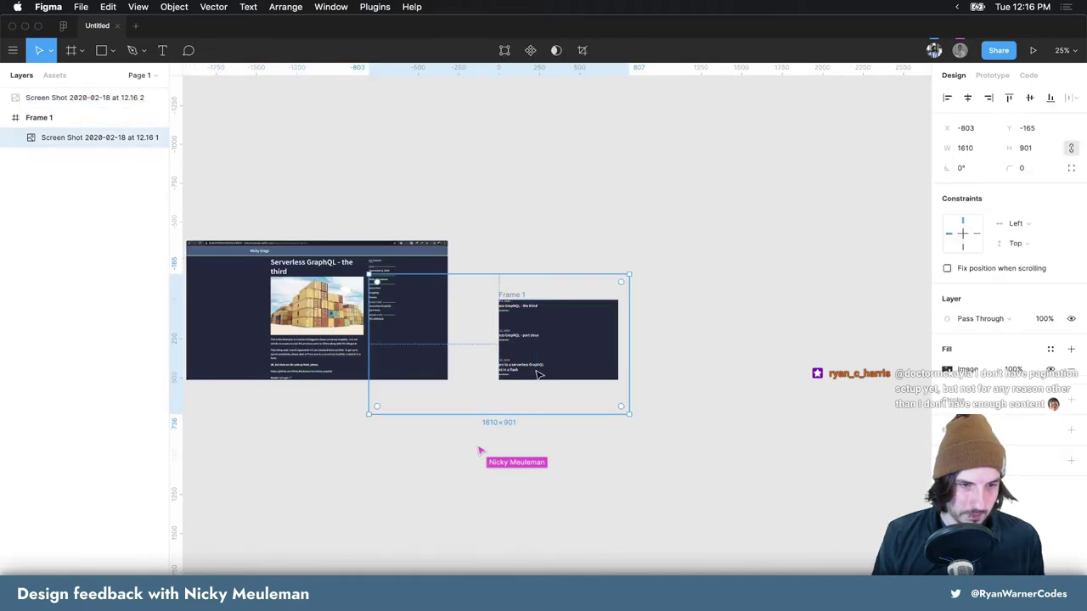
left_click_drag(538, 396, 366, 480)
left_click(507, 400)
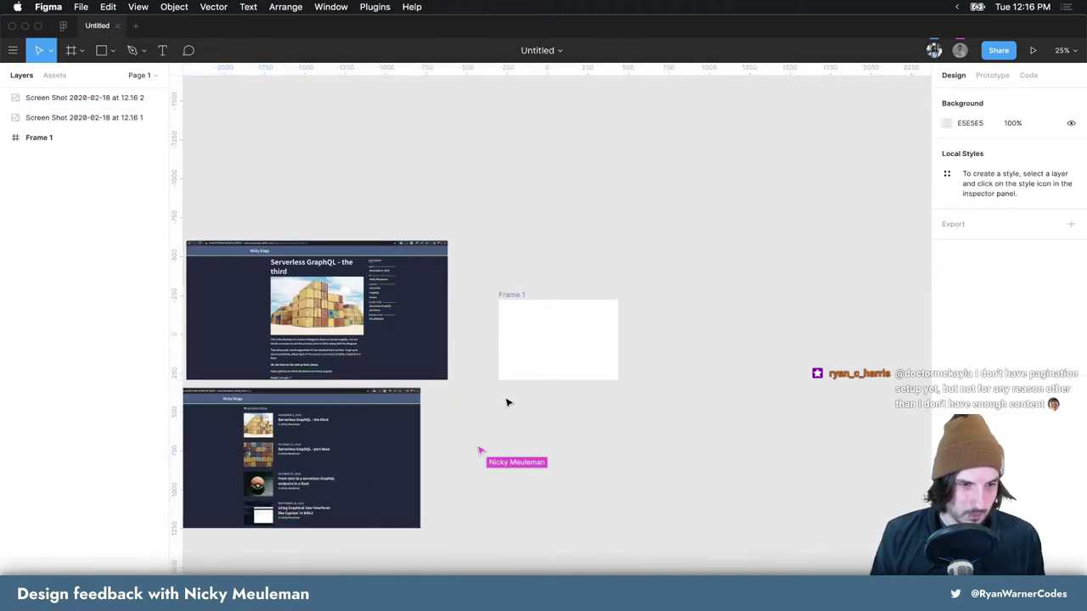
scroll(507, 400, "left", 2)
scroll(407, 323, "up", 5)
scroll(425, 327, "left", 2)
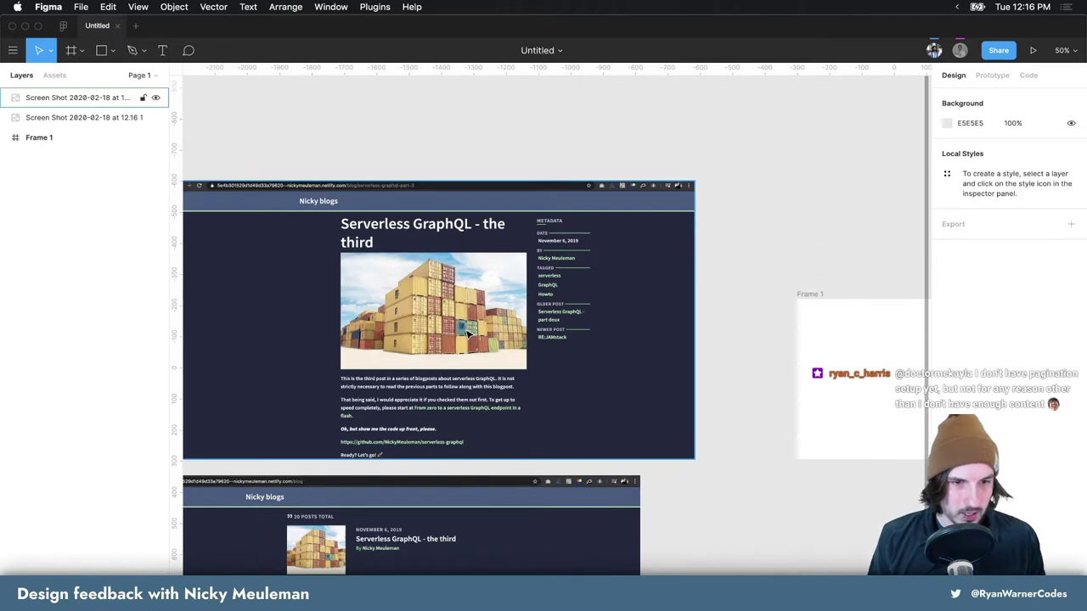
left_click_drag(527, 311, 537, 295)
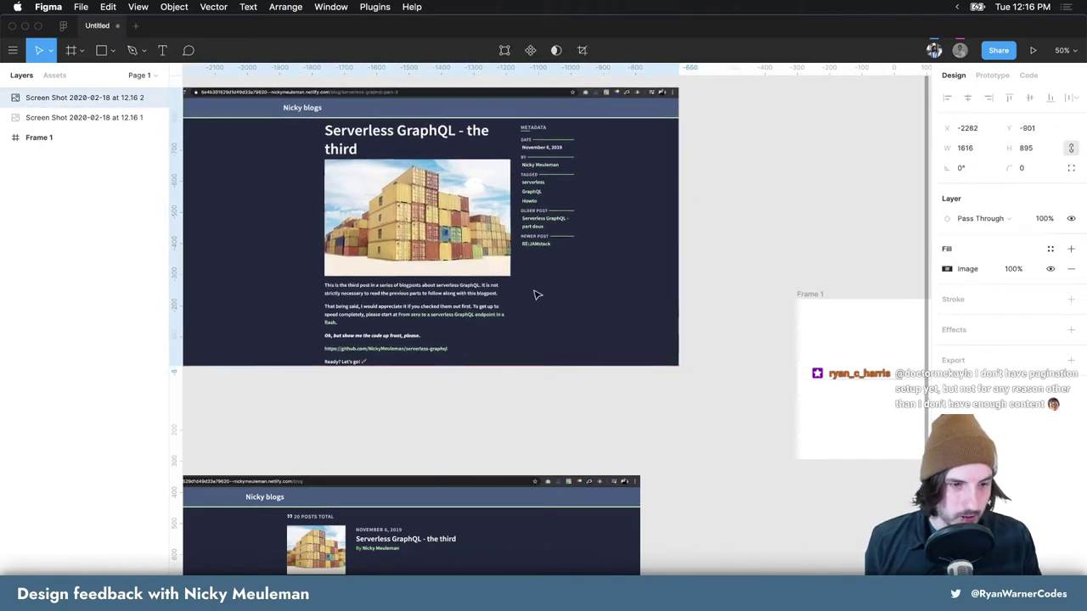
Resize the lower blog list screenshot to match the one above, then select Frame 1
left_click(505, 504)
left_click_drag(640, 477, 675, 376)
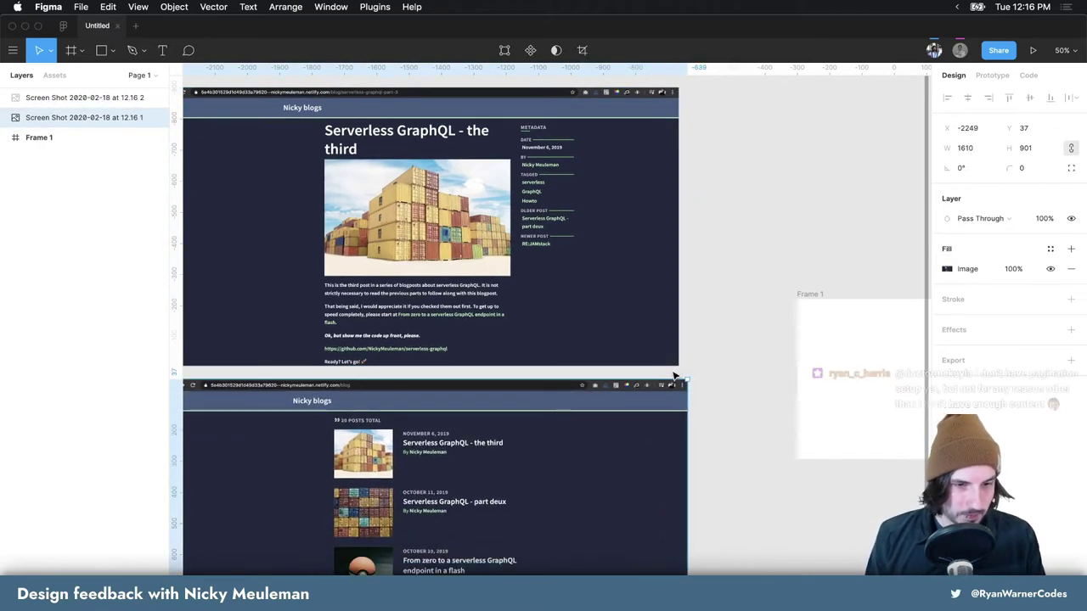
scroll(675, 376, "down", 3)
scroll(675, 376, "right", 3)
left_click(708, 356)
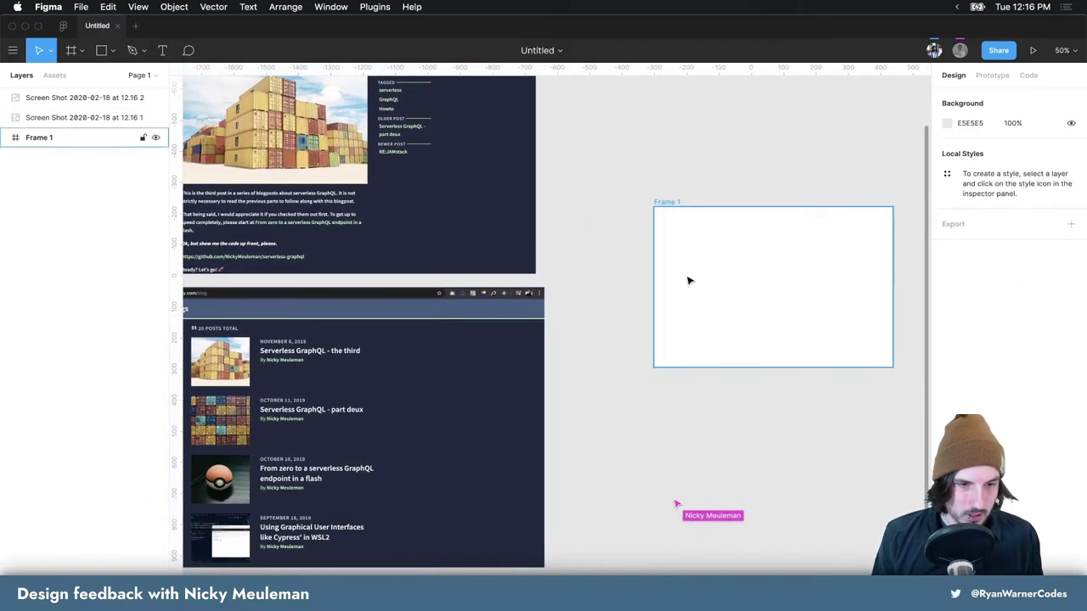
left_click(659, 206)
Delete the empty Frame 1 and add a Desktop 1440×1024 preset frame
key("Delete")
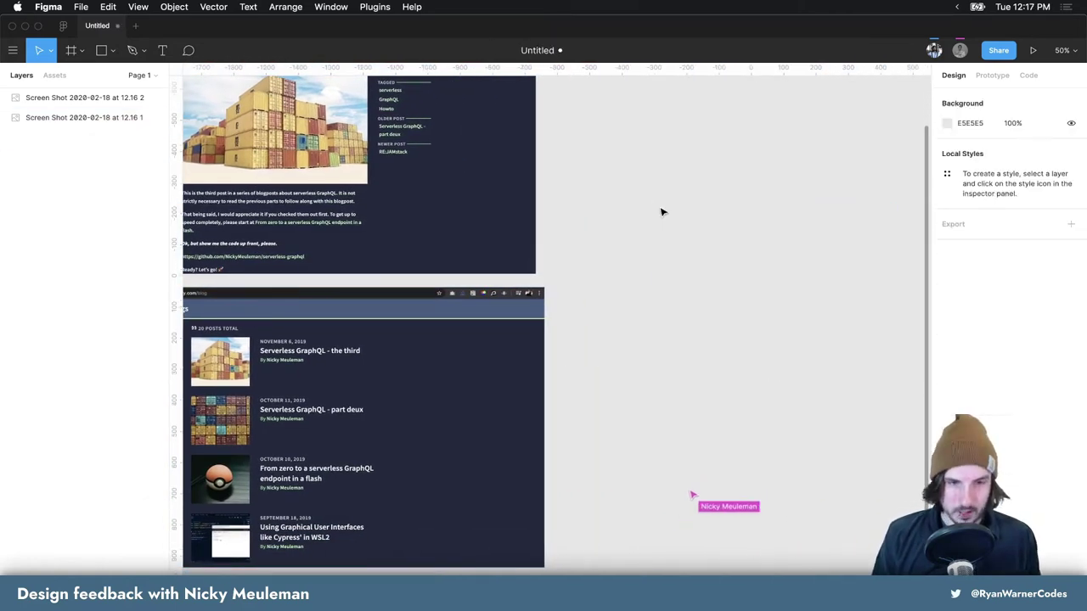
left_click(71, 50)
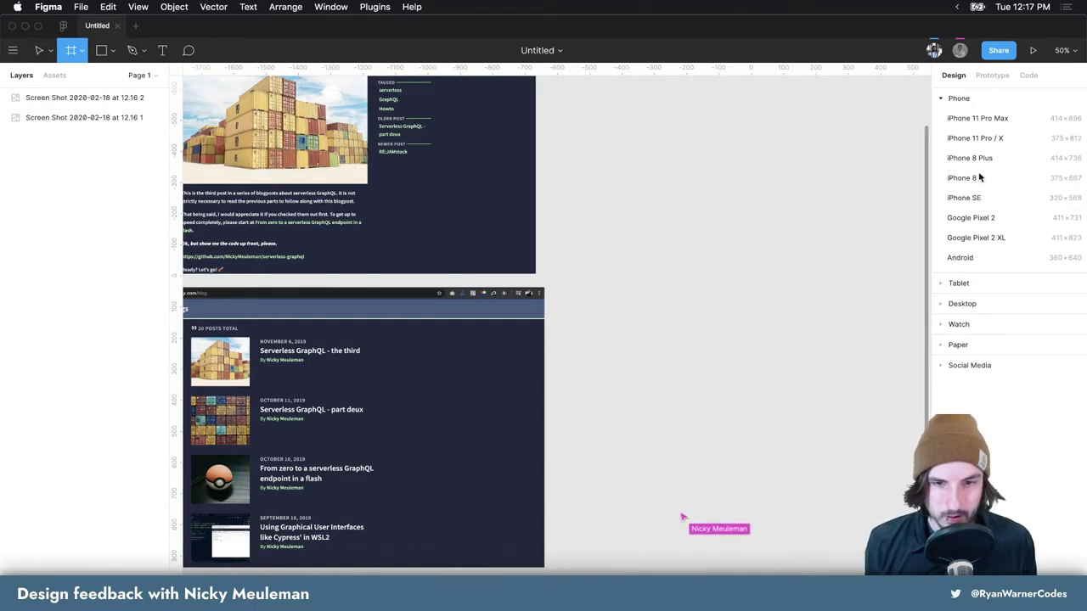
left_click(942, 99)
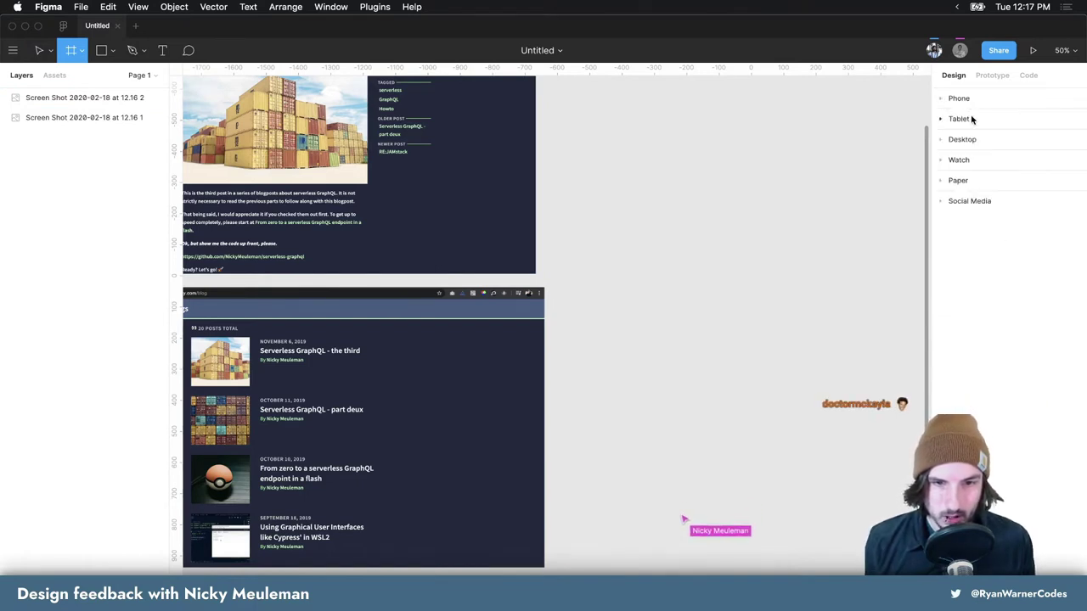
left_click(941, 140)
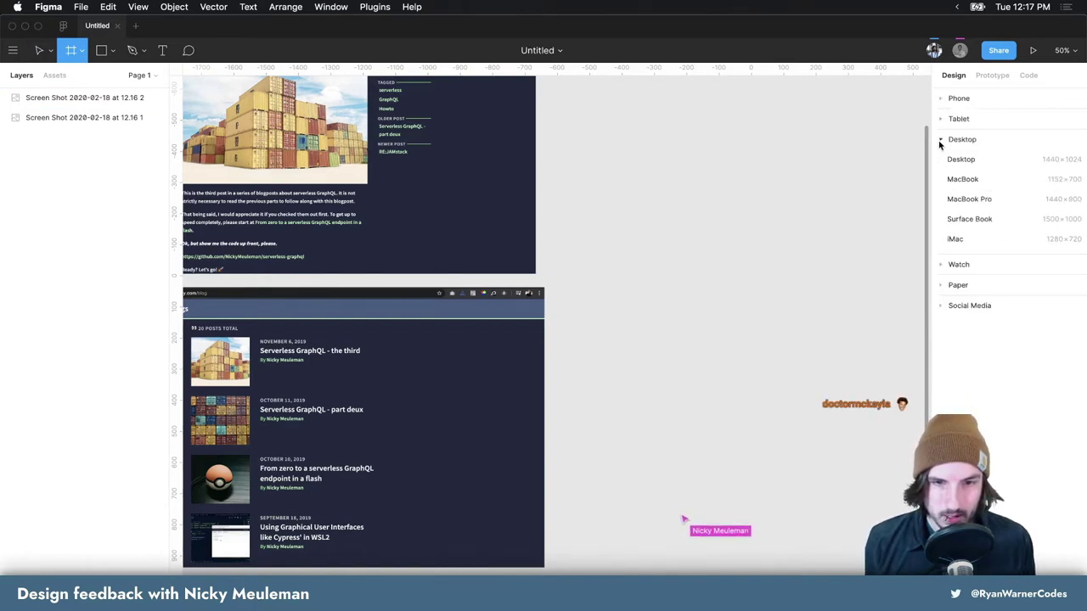
left_click(980, 163)
Select the blog list screenshot and pan around the canvas to view the new frame
left_click(411, 340)
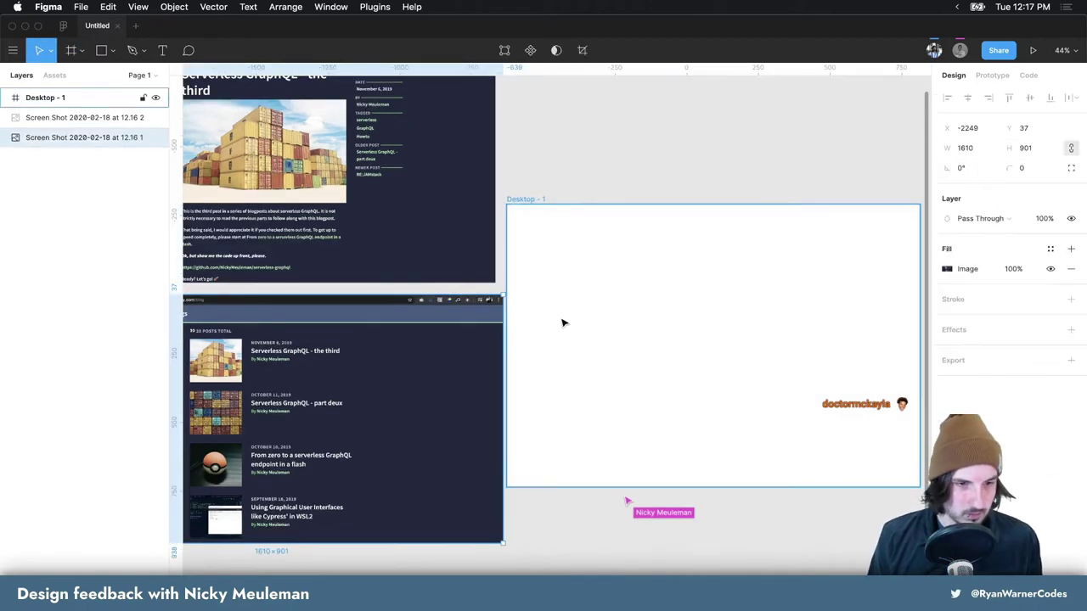
scroll(597, 311, "left", 2)
scroll(598, 313, "down", 2)
scroll(598, 313, "left", 2)
scroll(662, 252, "right", 2)
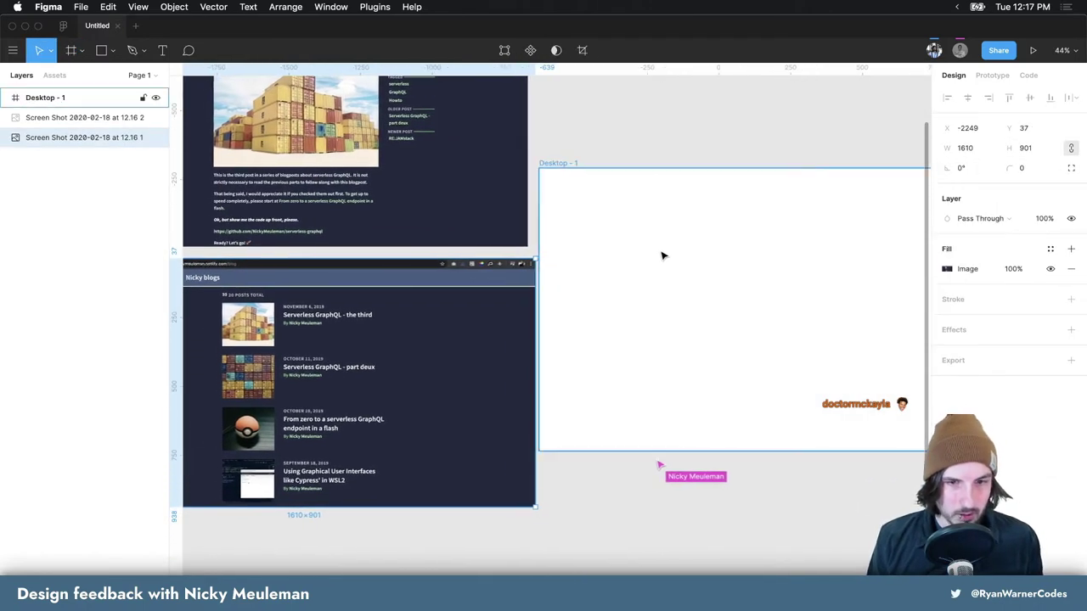
scroll(662, 253, "right", 3)
scroll(655, 260, "right", 2)
scroll(626, 260, "up", 5)
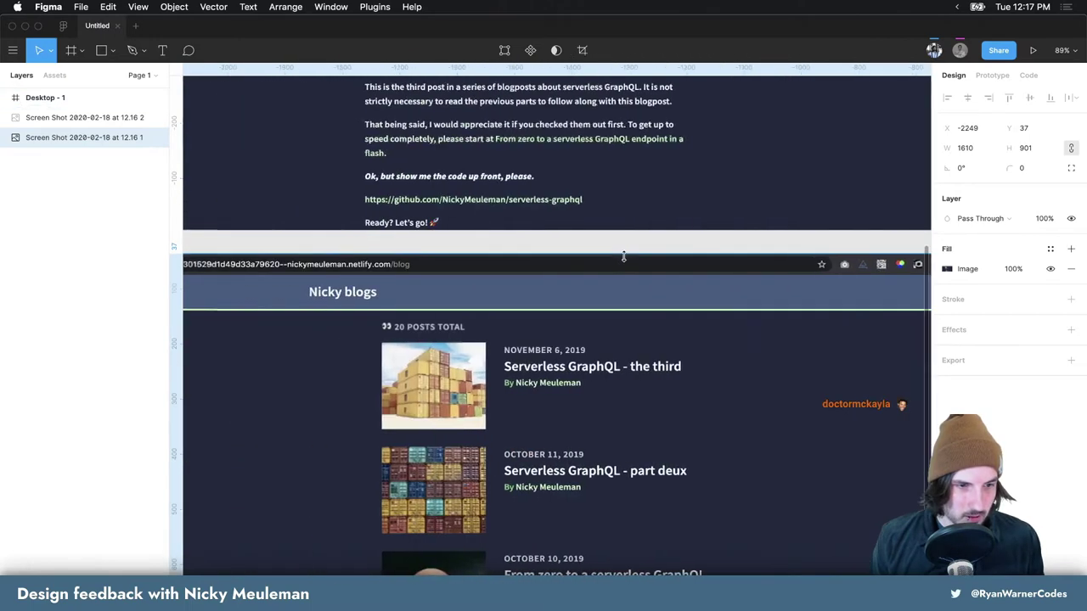
scroll(453, 315, "left", 2)
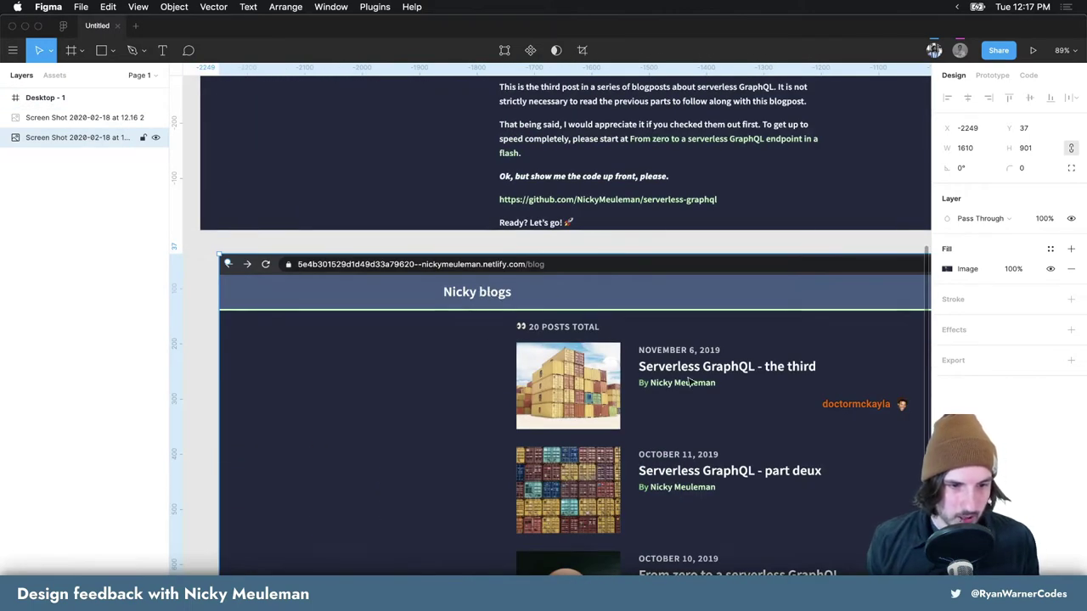
scroll(640, 376, "up", 3)
scroll(636, 371, "up", 3)
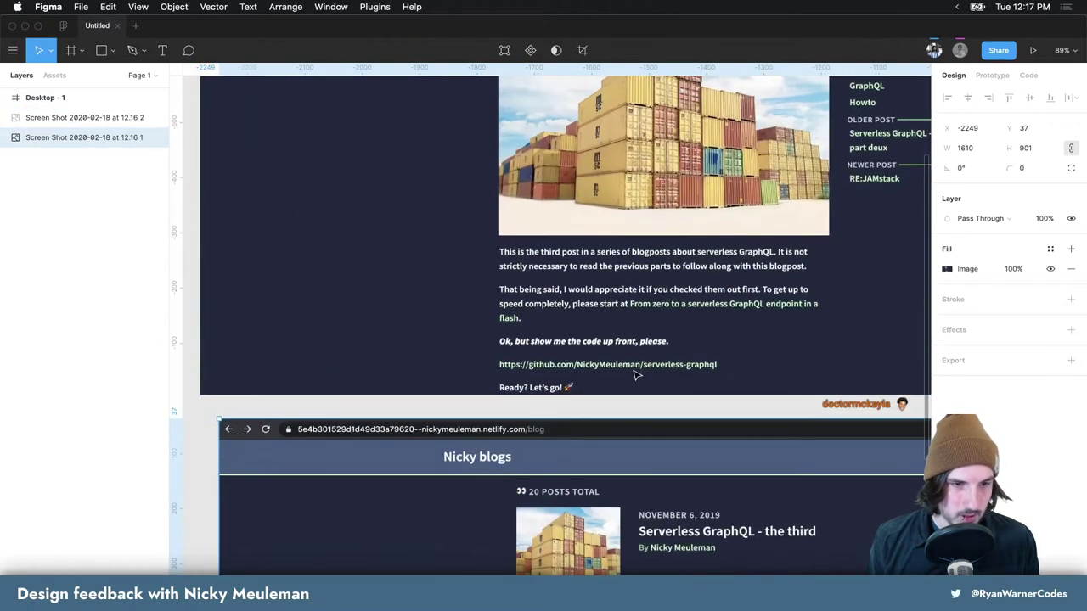
scroll(638, 371, "right", 5)
scroll(728, 357, "right", 2)
scroll(713, 348, "right", 4)
Draw a rectangle at the top of Desktop - 1 and snap it to the frame's top-left corner
left_click(698, 341)
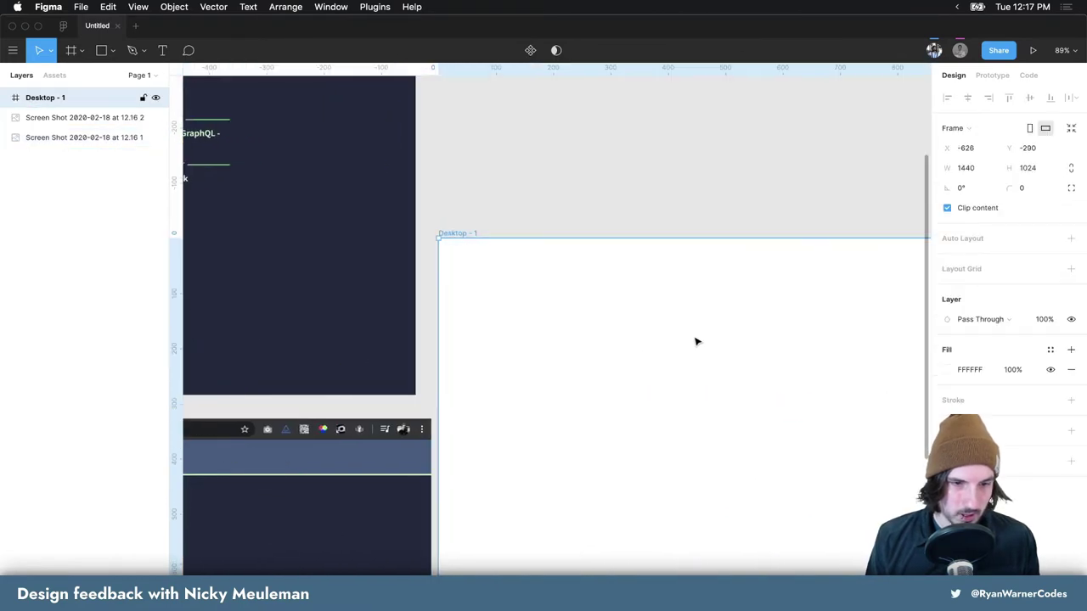
scroll(696, 340, "right", 1)
scroll(694, 341, "right", 2)
scroll(695, 341, "right", 2)
scroll(694, 341, "down", 1)
key("r")
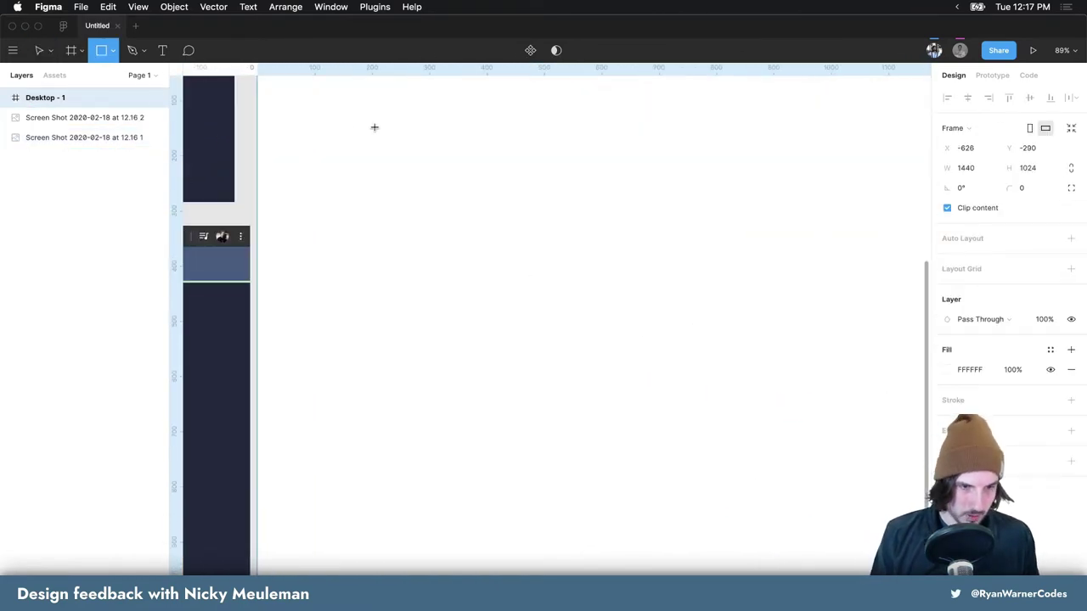
left_click_drag(316, 112, 903, 190)
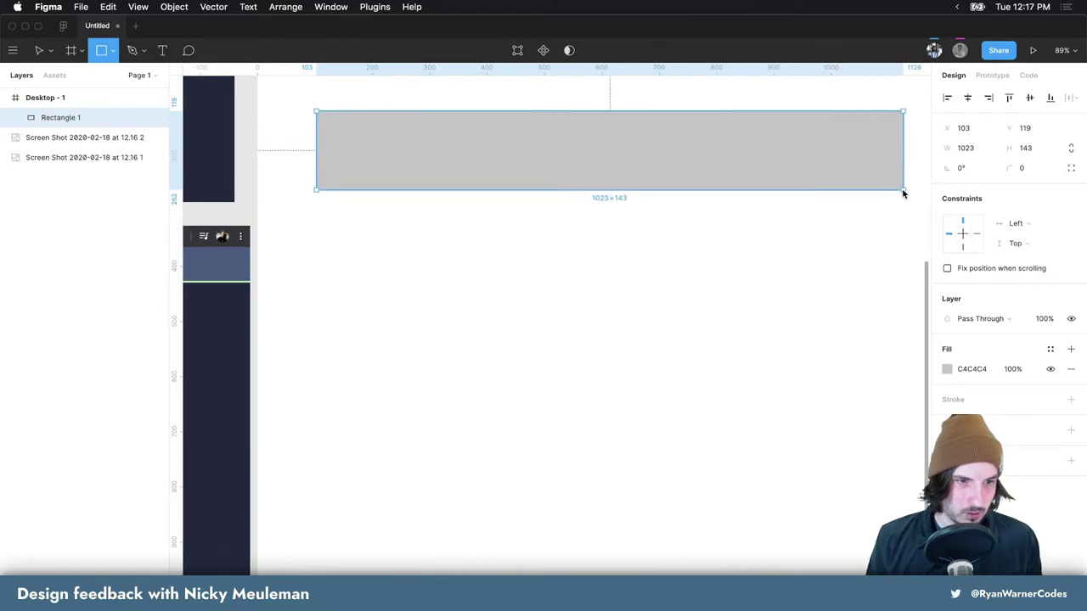
scroll(653, 176, "up", 3)
left_click_drag(590, 235, 536, 175)
Resize the rectangle to exactly 1440 wide by 117 tall
scroll(730, 192, "right", 2)
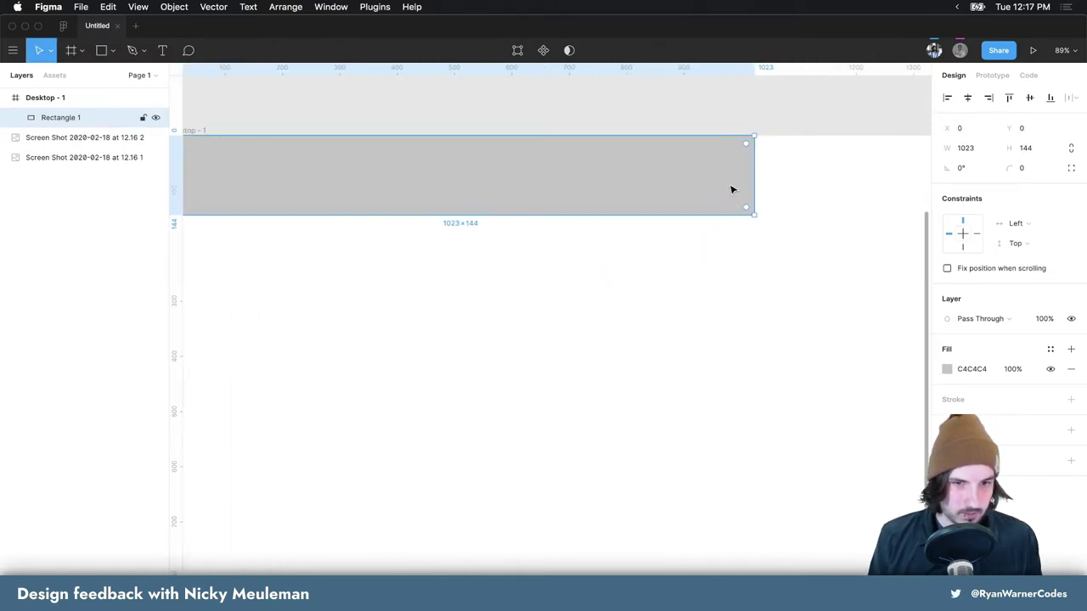
left_click_drag(753, 181, 727, 185)
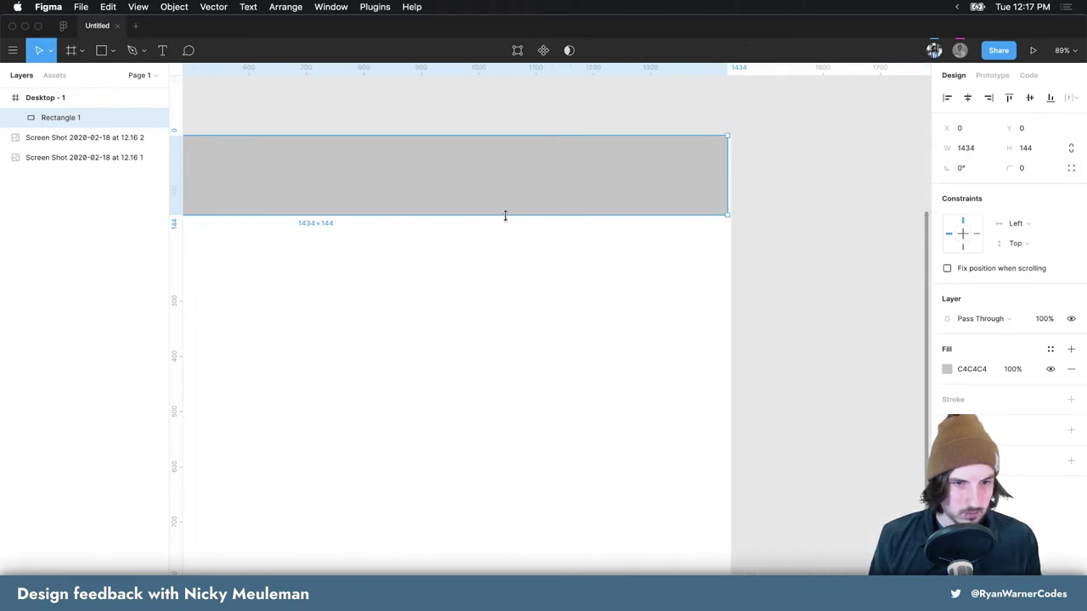
left_click_drag(505, 216, 506, 200)
left_click_drag(723, 162, 727, 161)
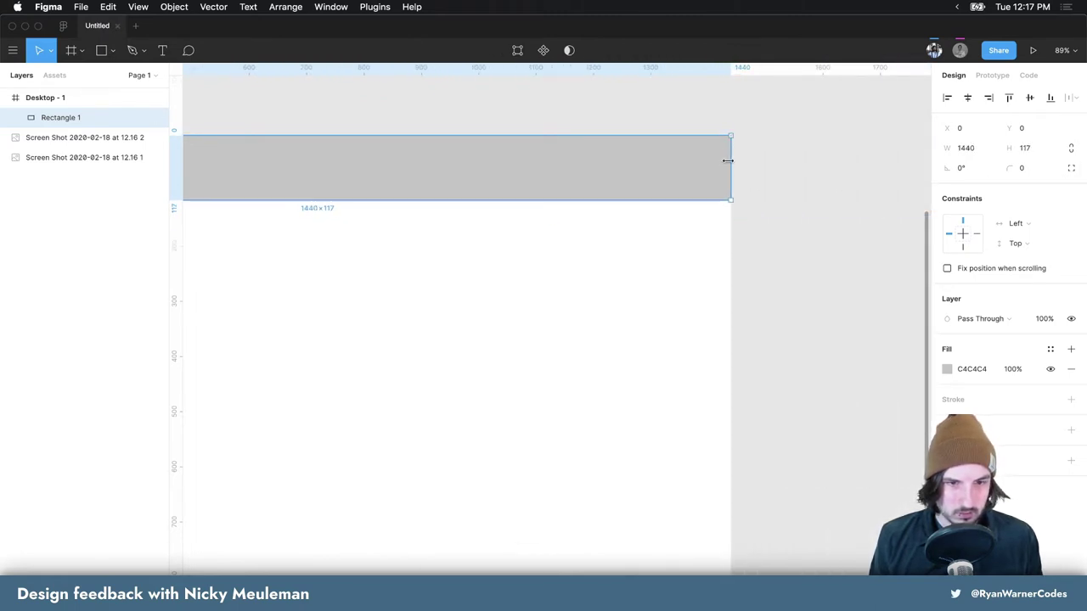
scroll(696, 179, "left", 2)
scroll(681, 190, "down", 2)
scroll(682, 189, "down", 1)
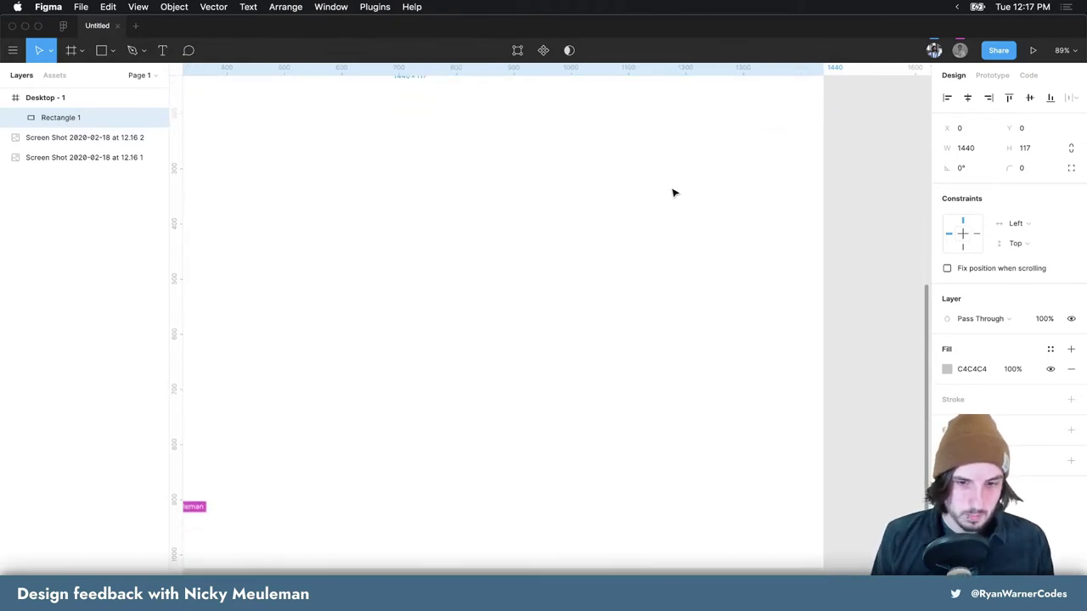
scroll(549, 267, "left", 3)
scroll(544, 265, "left", 5)
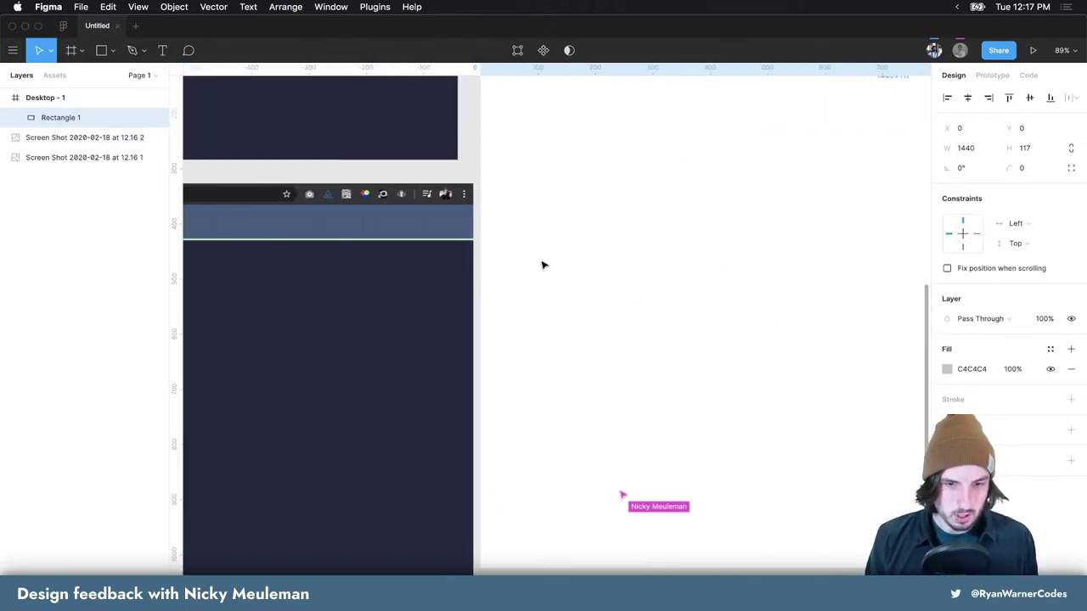
scroll(594, 272, "left", 3)
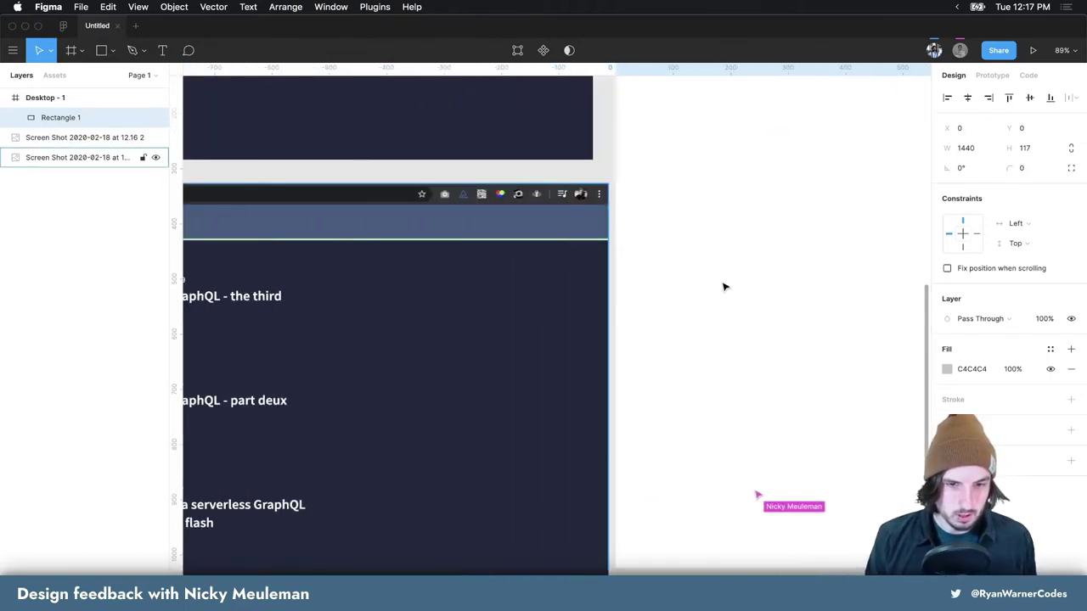
Fill the header rectangle with the screenshot's blue-grey 465D83 using the eyedropper
left_click(946, 369)
left_click(794, 490)
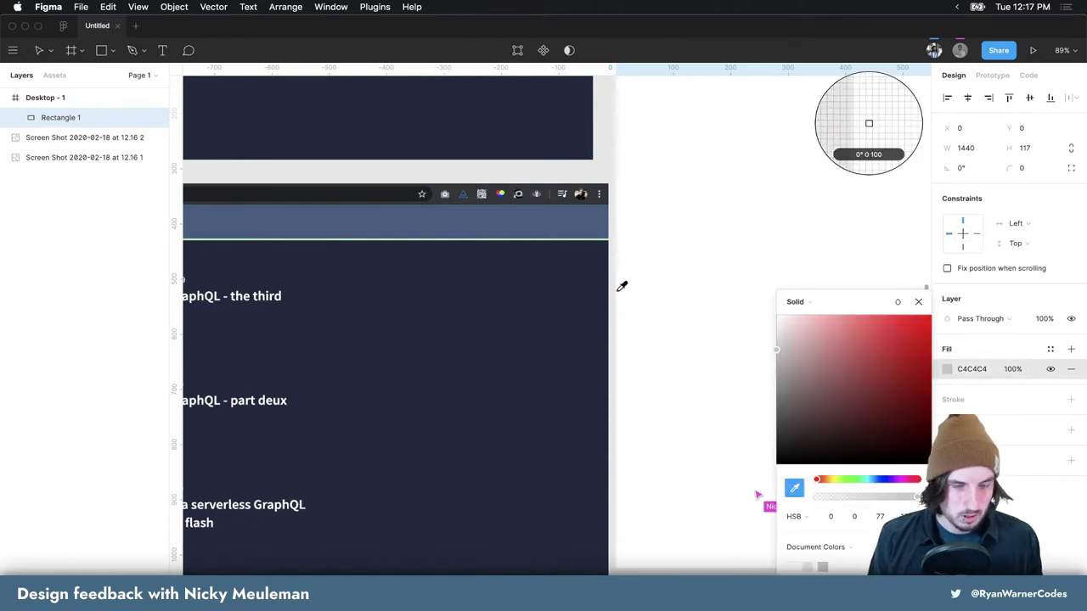
left_click(571, 219)
left_click(786, 252)
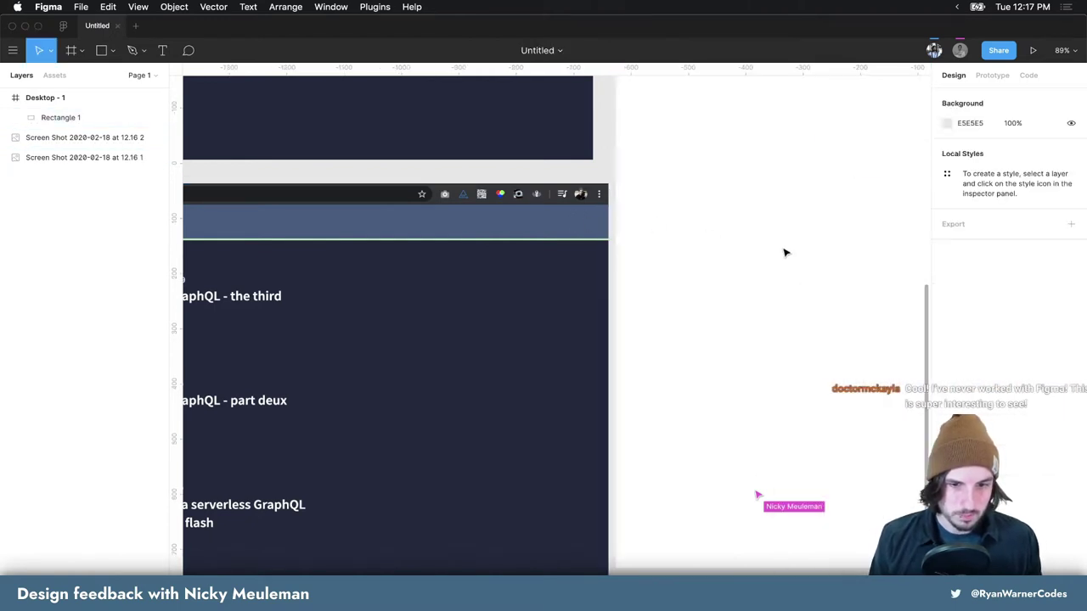
Shorten the header rectangle to 1440×85
scroll(784, 250, "up", 5)
scroll(764, 250, "right", 3)
scroll(725, 252, "right", 5)
scroll(724, 254, "right", 3)
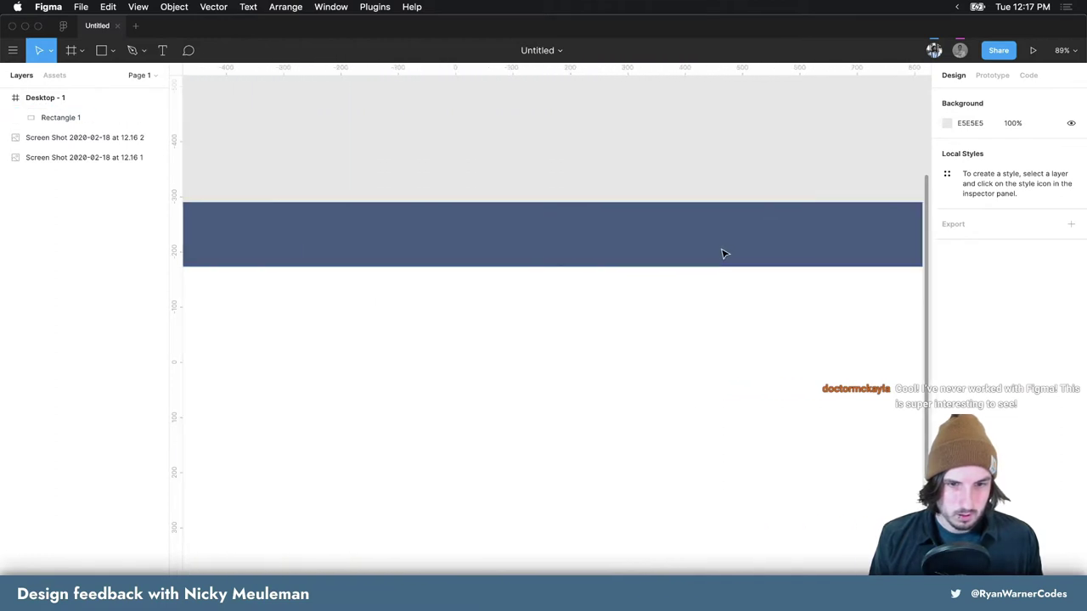
scroll(718, 252, "left", 3)
scroll(679, 248, "left", 3)
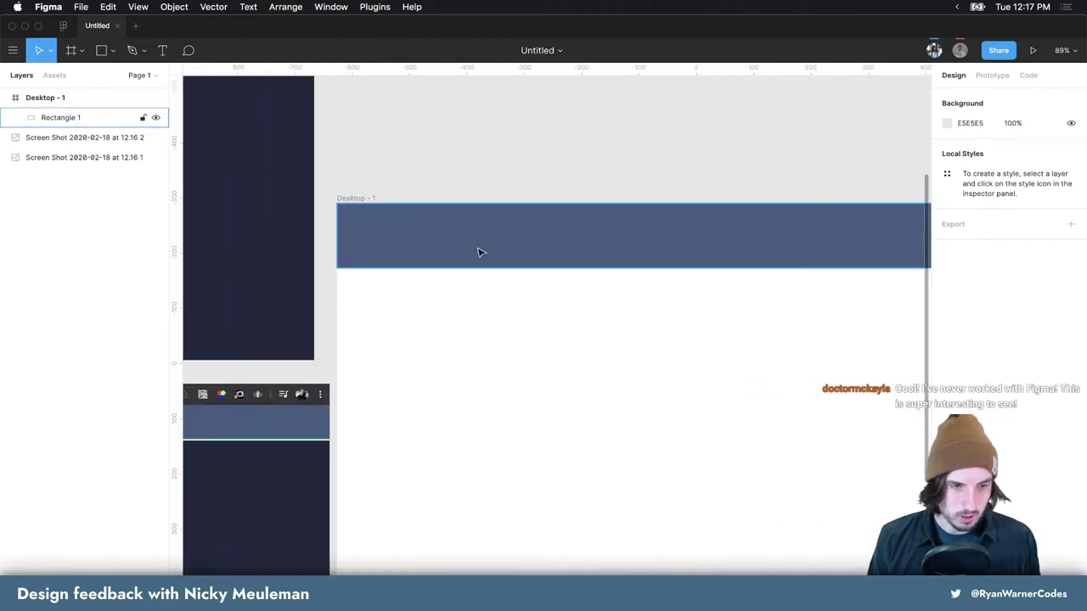
left_click(555, 265)
left_click_drag(555, 269, 556, 250)
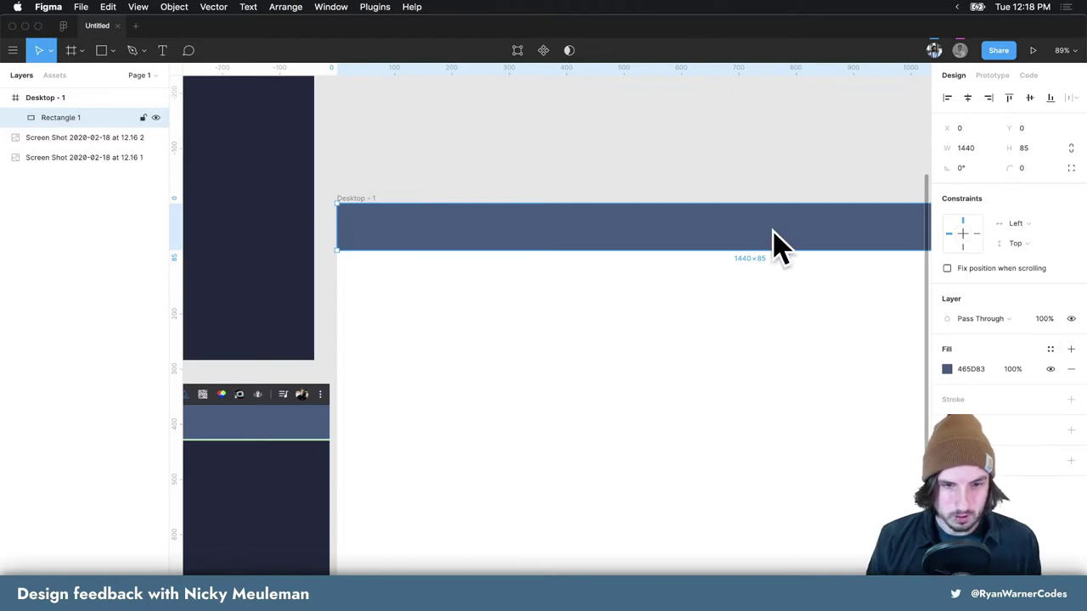
Save the header fill 465D83 as a new Light blue colour style
left_click(1050, 352)
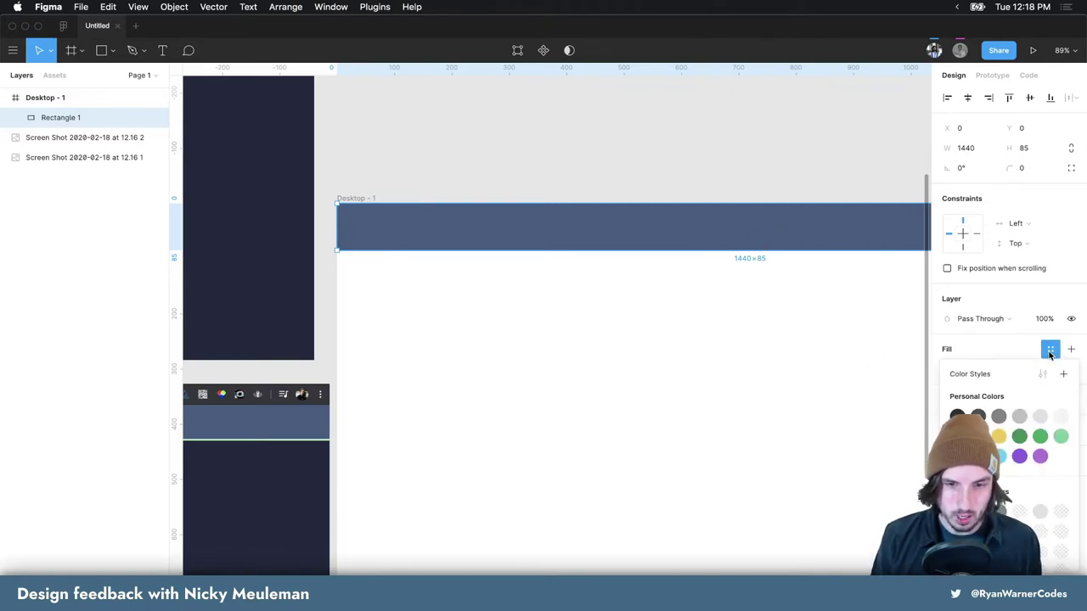
left_click(1063, 377)
type("Light blue")
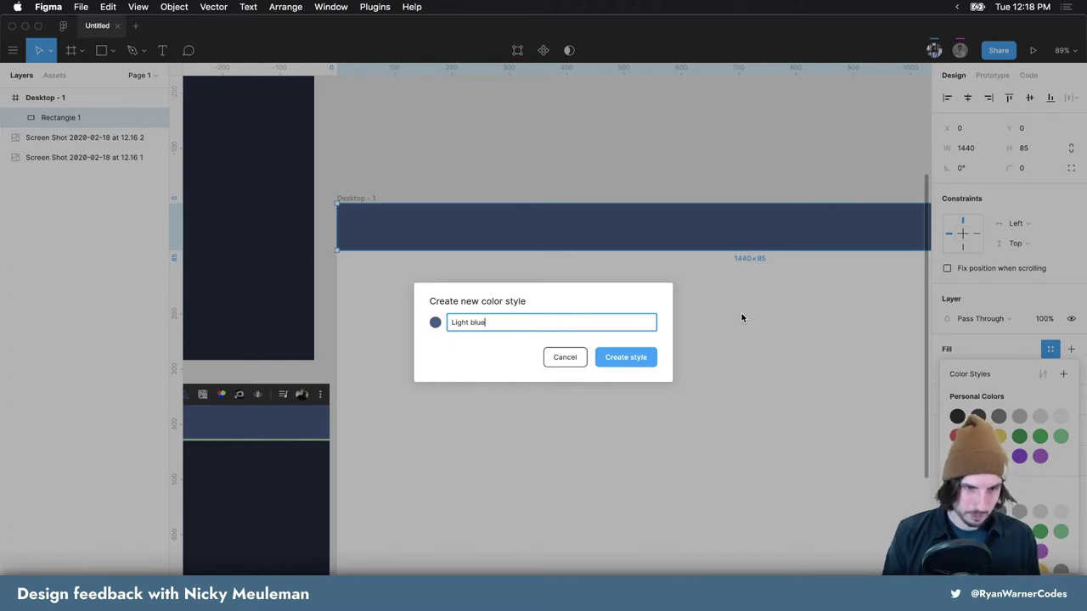
key("Return")
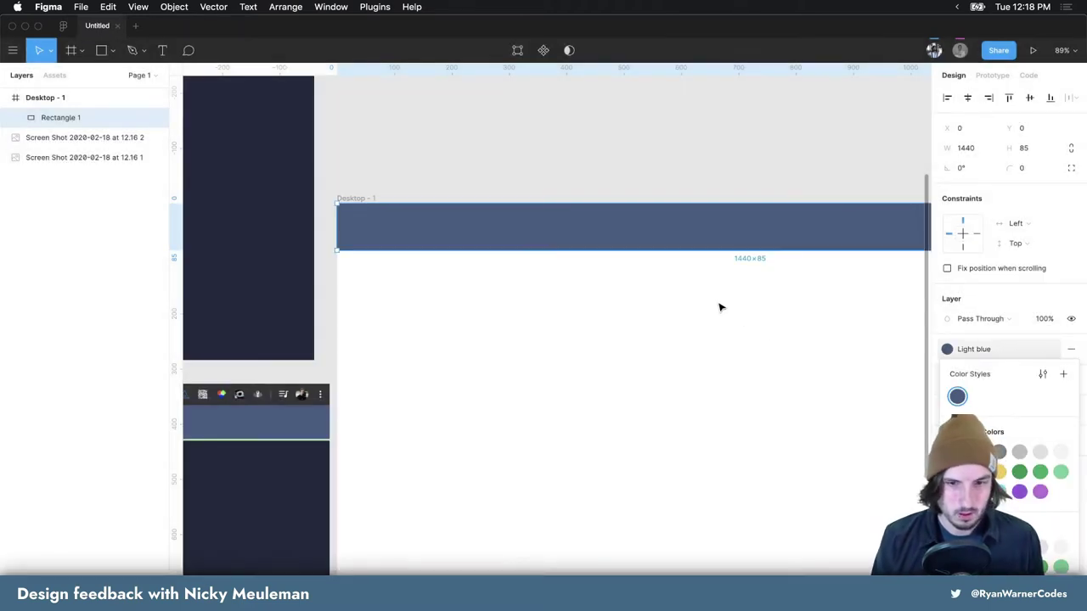
Duplicate the header rectangle below itself at Y 180
left_click(765, 342)
left_click(599, 225)
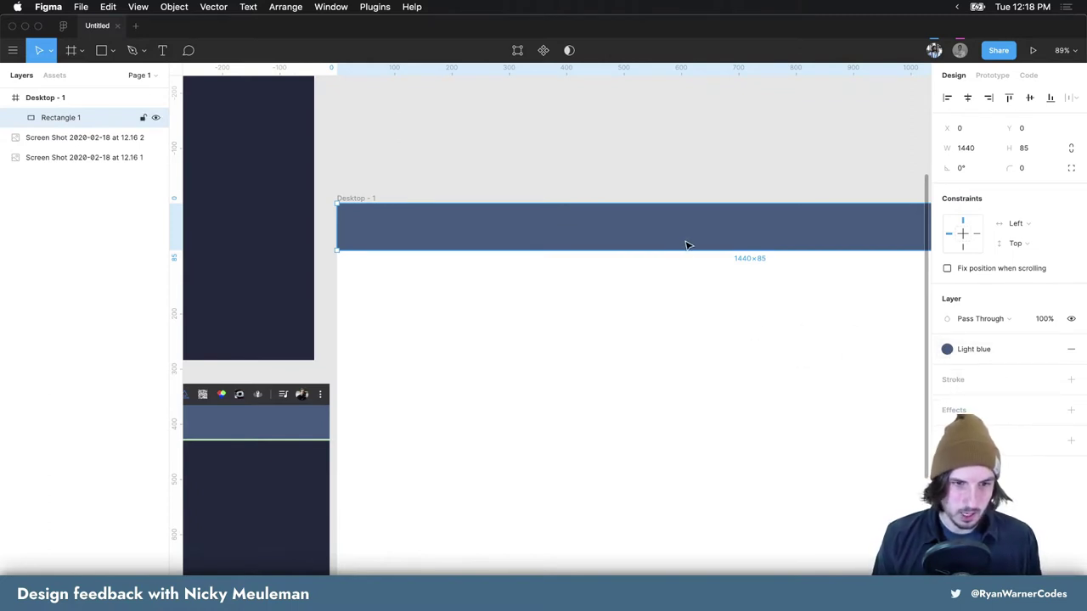
left_click_drag(688, 246, 709, 311)
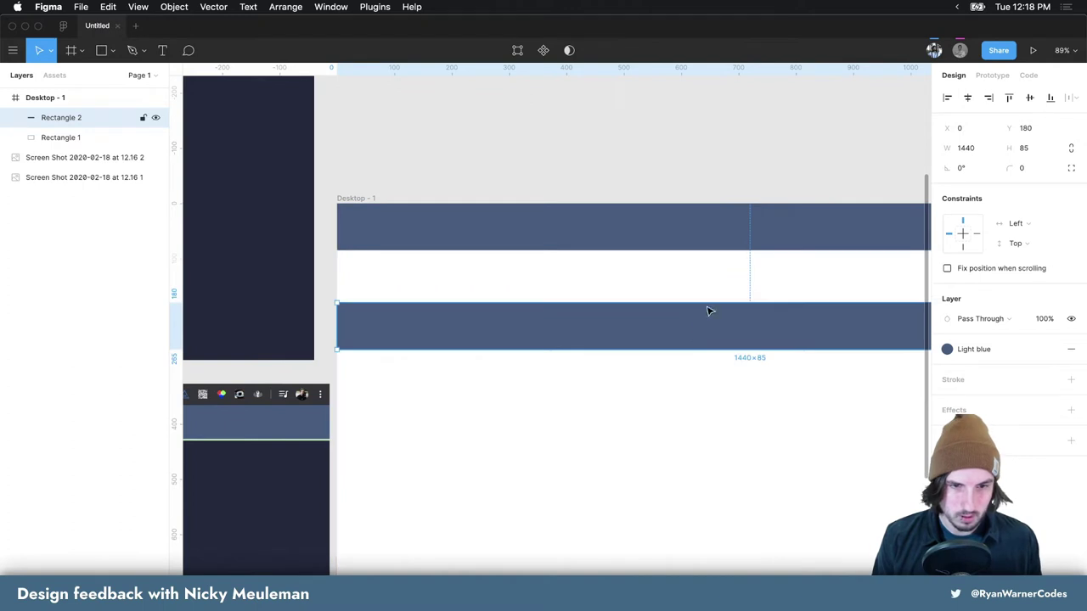
Trial a lighter Light blue, revert it to 465D83, and delete the lower duplicate bar
left_click(723, 241)
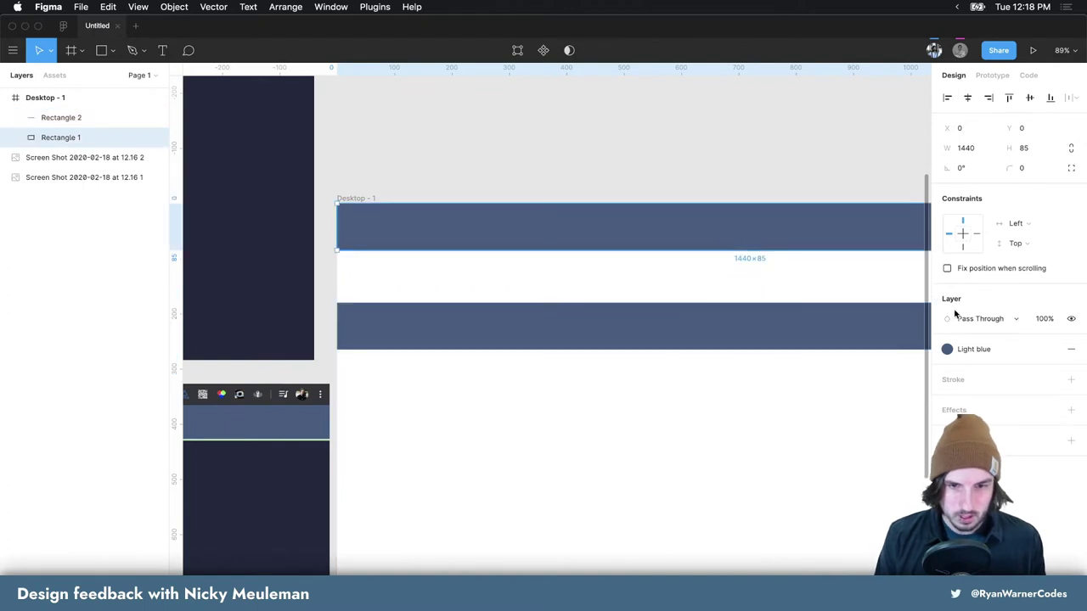
left_click(1010, 352)
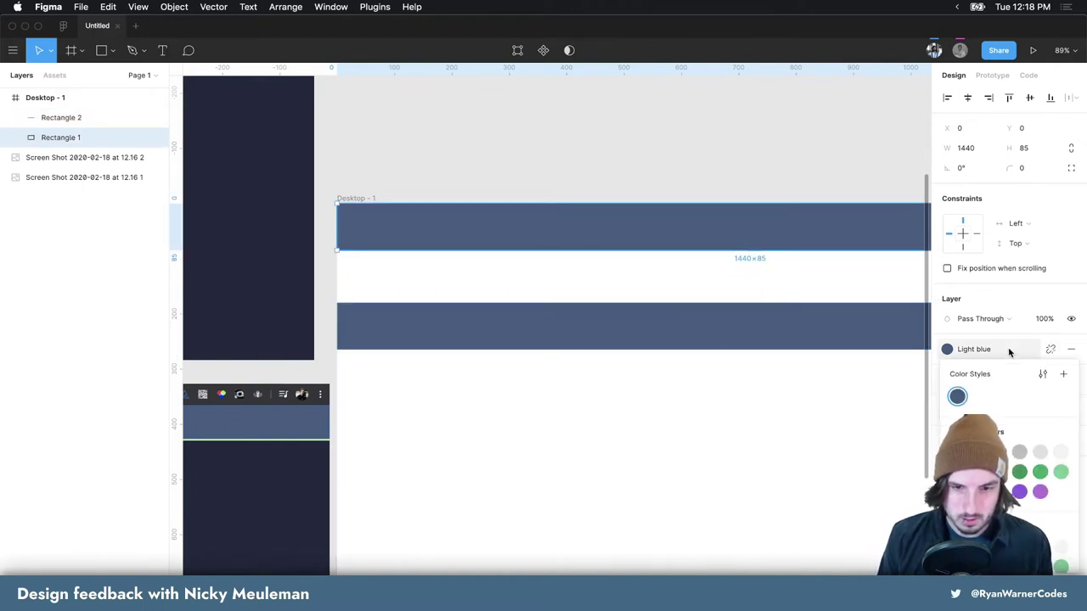
left_click(1043, 377)
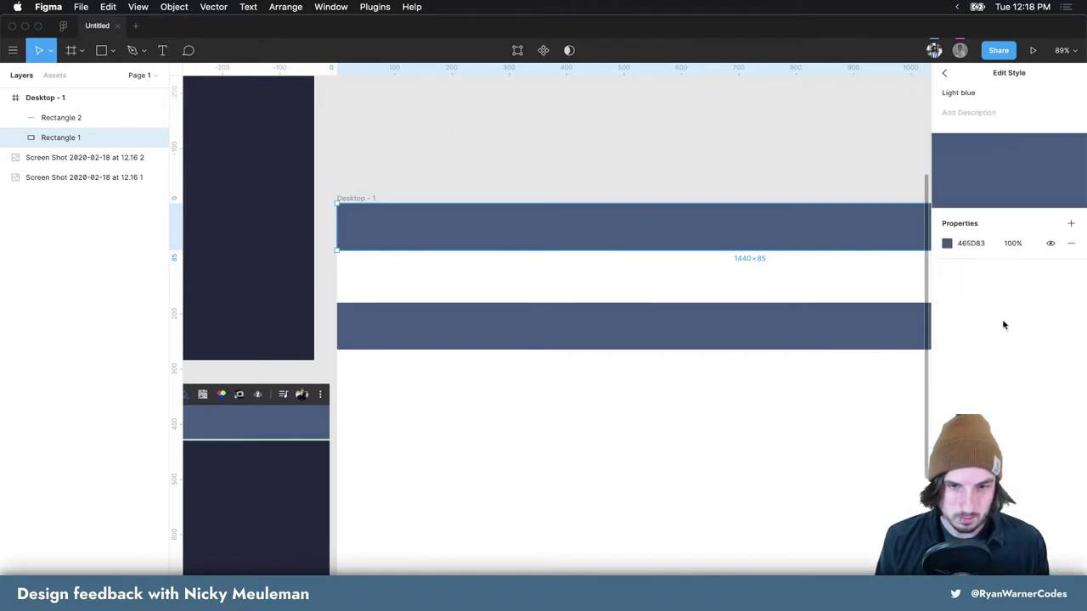
left_click(948, 244)
mouse_move(891, 280)
left_mouse_down()
mouse_move(845, 295)
mouse_move(865, 315)
left_mouse_up()
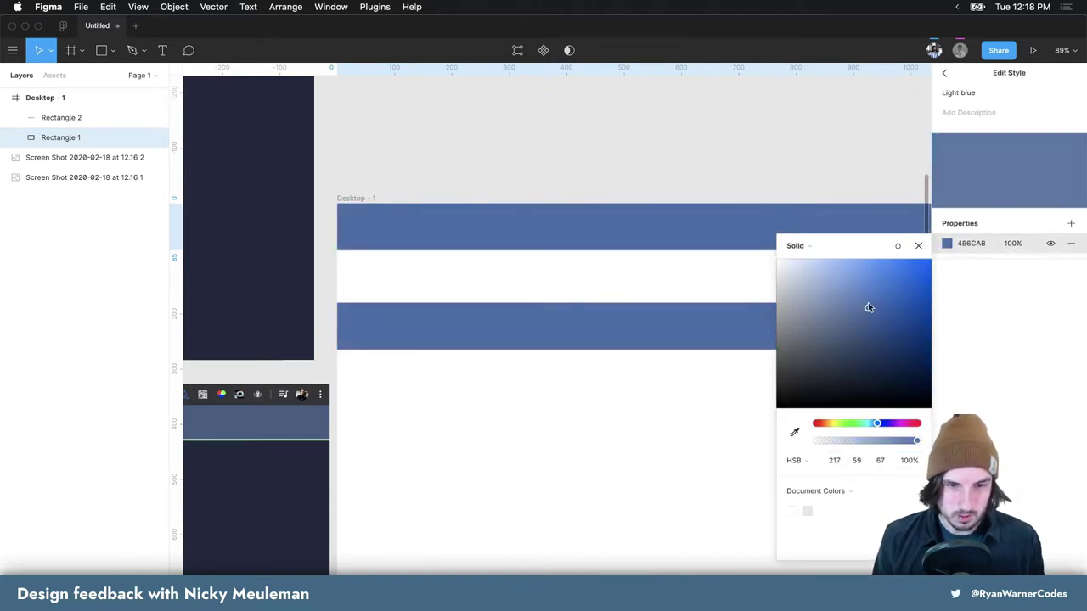
key("ctrl+z")
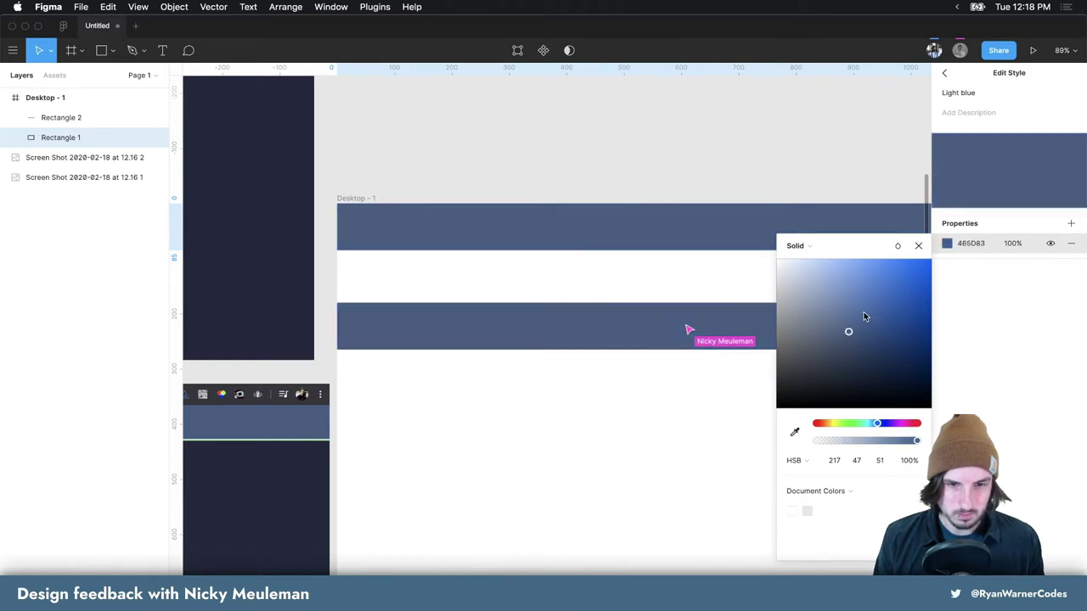
left_click(1031, 332)
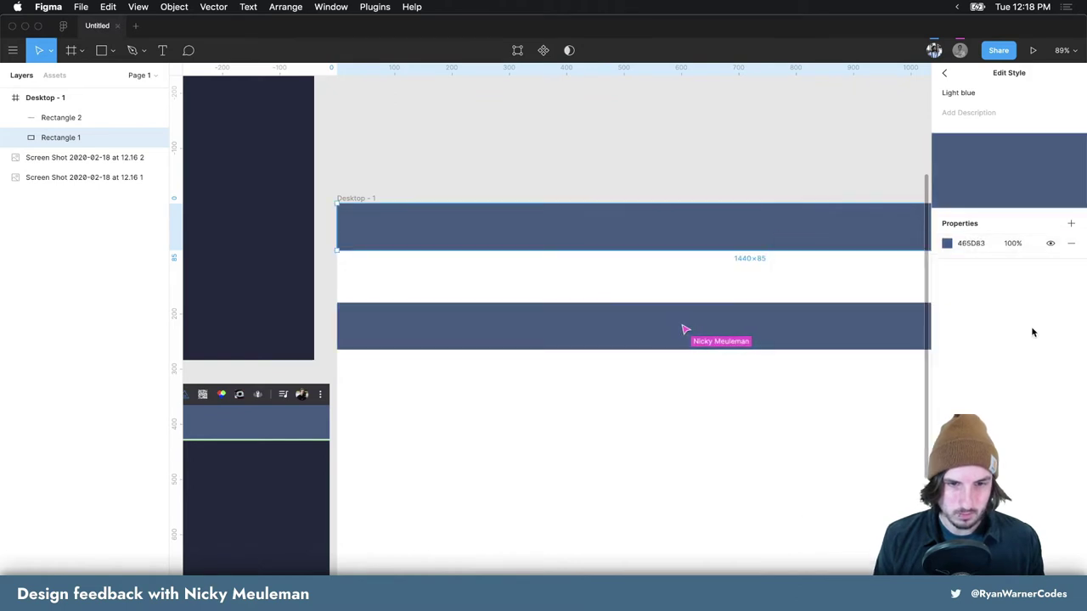
left_click(858, 410)
left_click(764, 328)
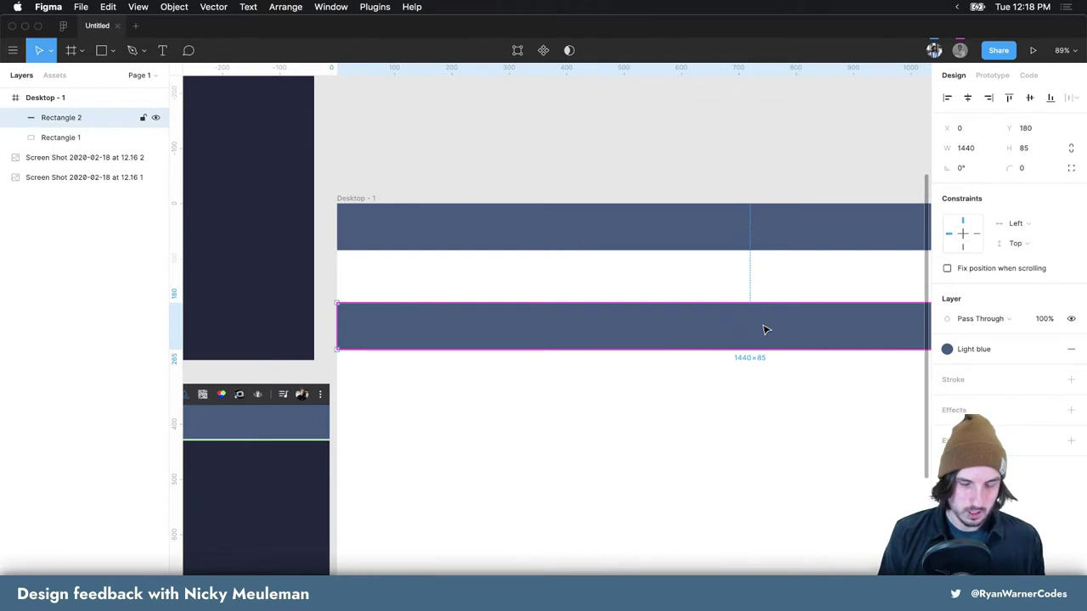
key("Delete")
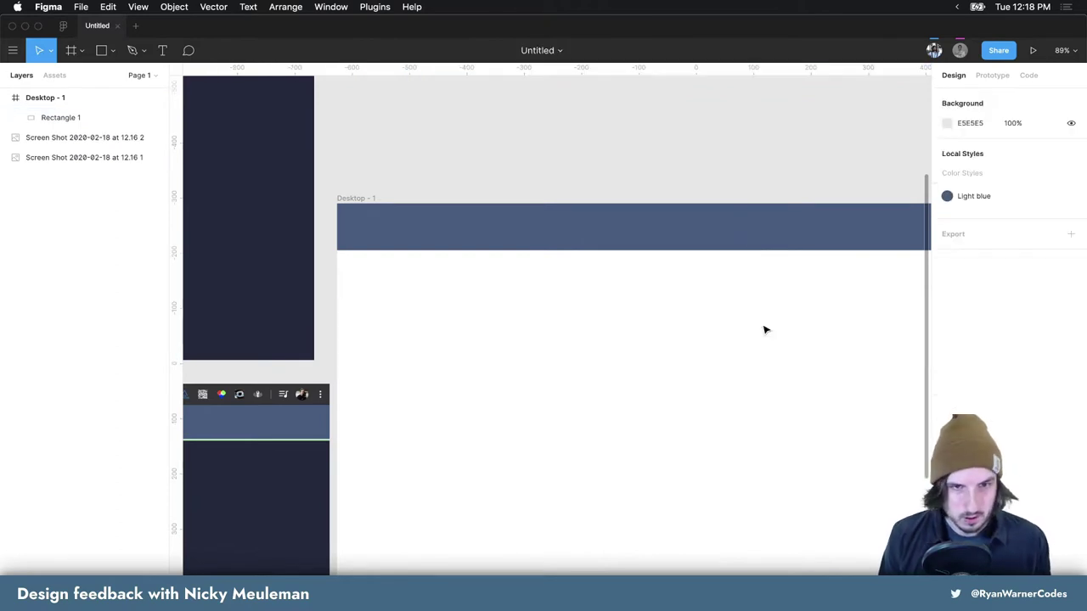
Duplicate the header bar and place the copy directly beneath it
scroll(548, 283, "left", 3)
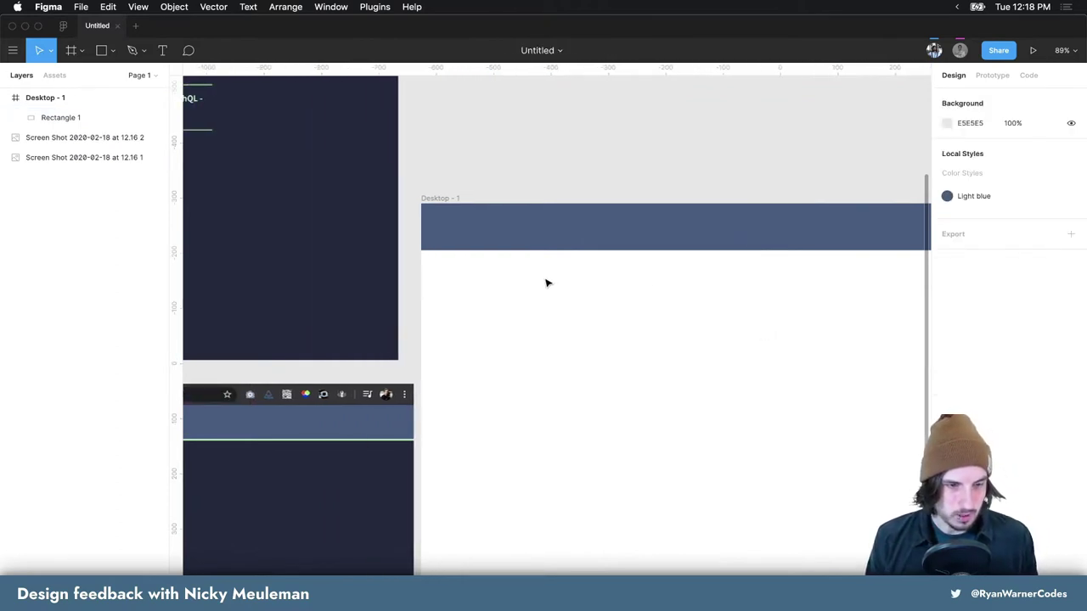
scroll(547, 283, "left", 3)
scroll(548, 283, "down", 2)
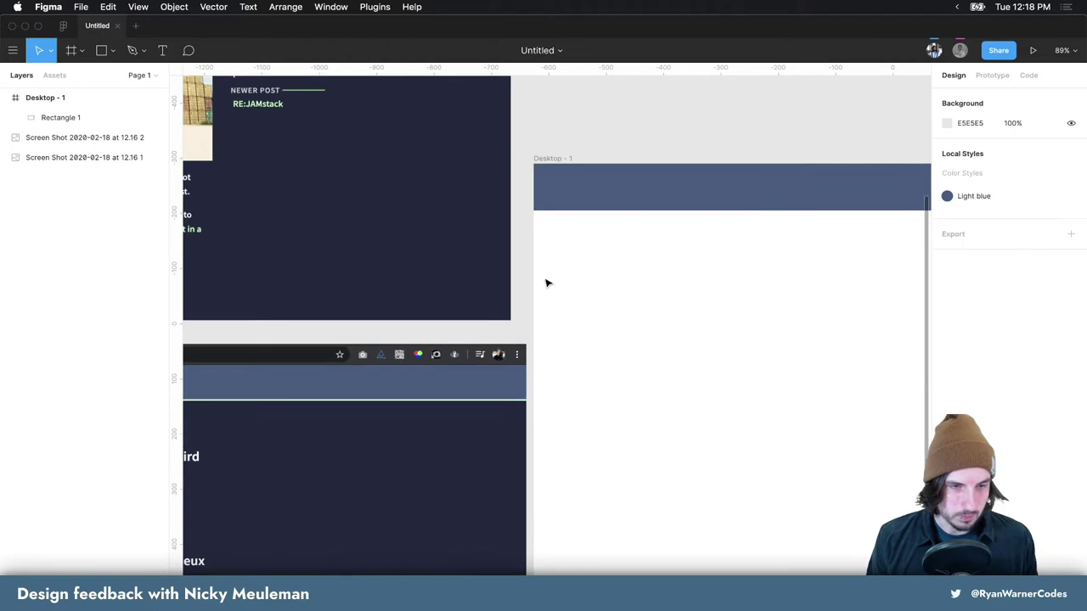
left_click(690, 194)
key("super+d")
mouse_move(756, 187)
left_mouse_down()
mouse_move(756, 242)
mouse_move(757, 216)
left_mouse_up()
mouse_move(974, 349)
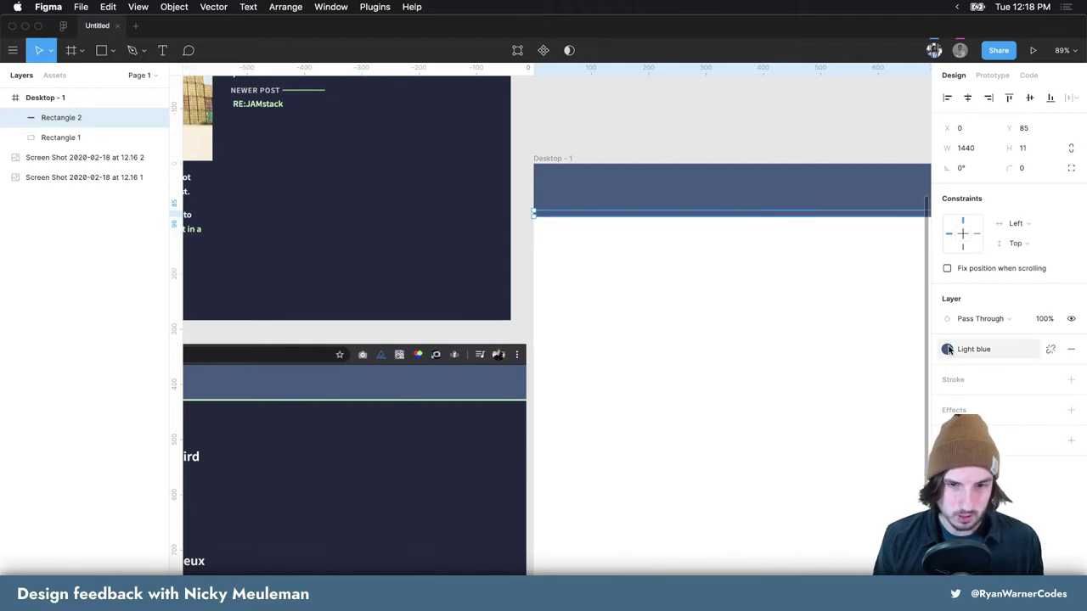
Detach the copy from Light blue and give it the screenshot's green BFF8C2 fill
left_click(1050, 349)
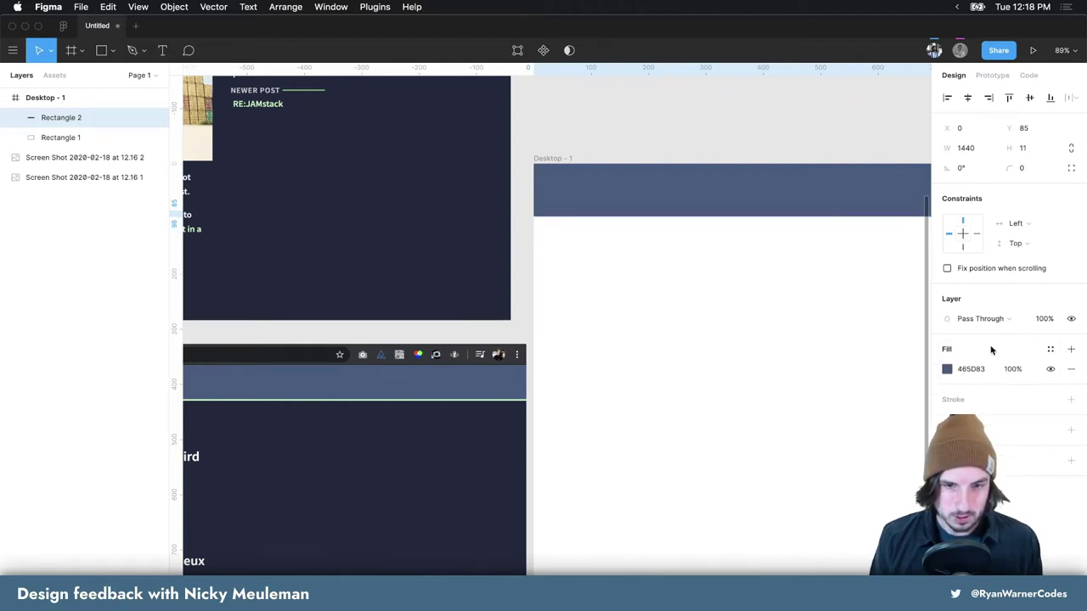
left_click(948, 370)
left_click(794, 488)
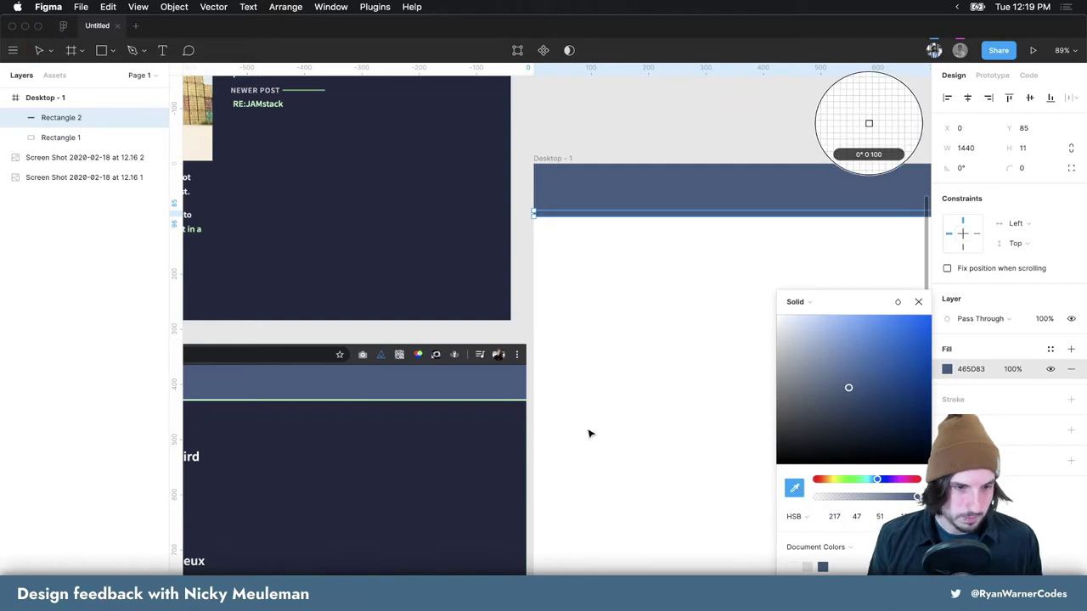
left_click(505, 399)
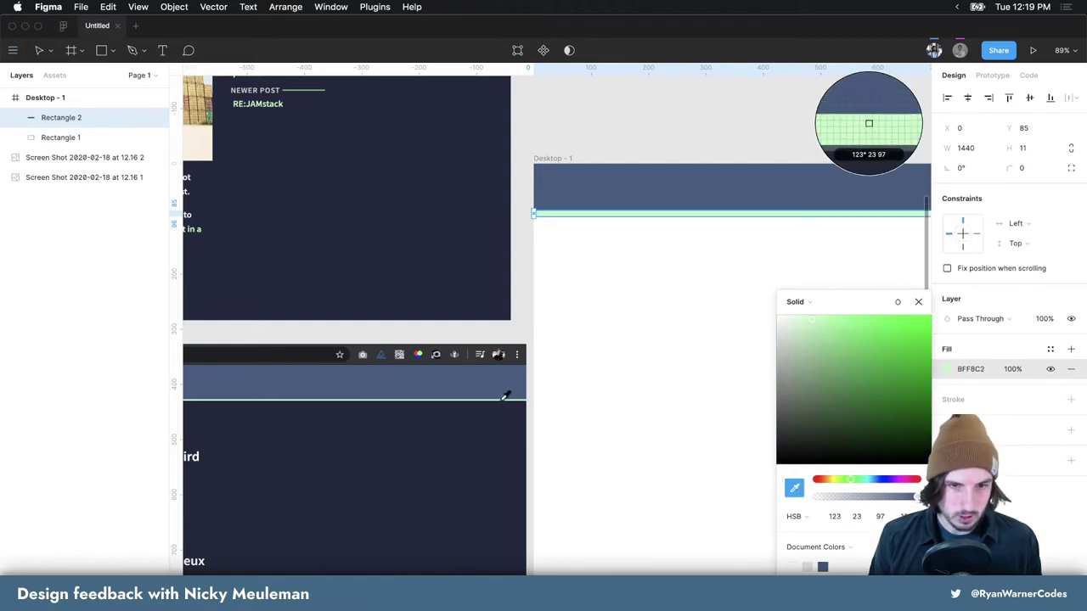
left_click(640, 392)
scroll(640, 392, "left", 10)
scroll(640, 392, "down", 5)
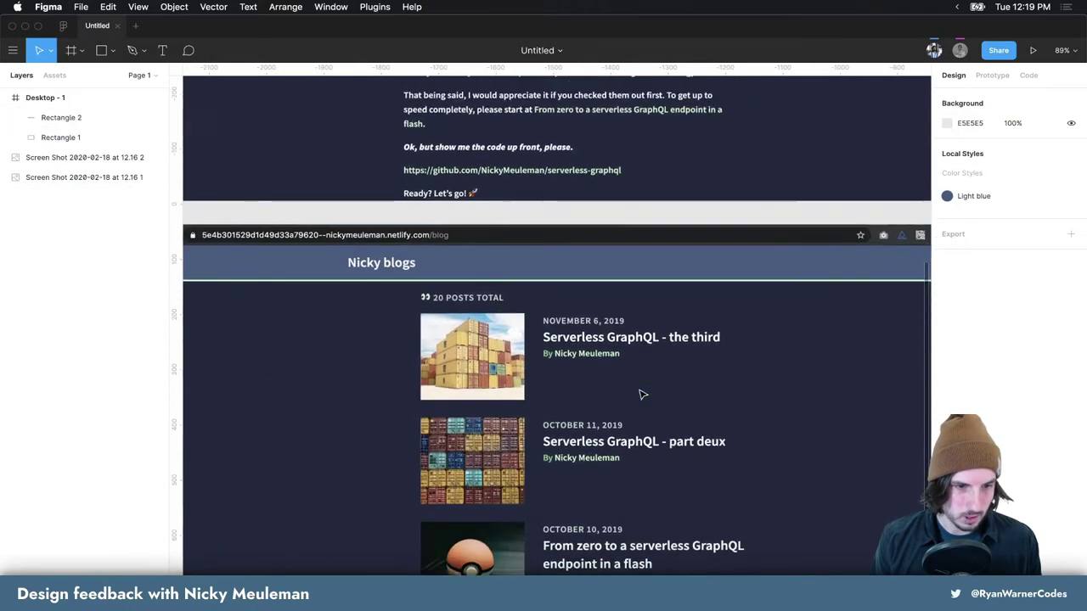
scroll(603, 381, "right", 1)
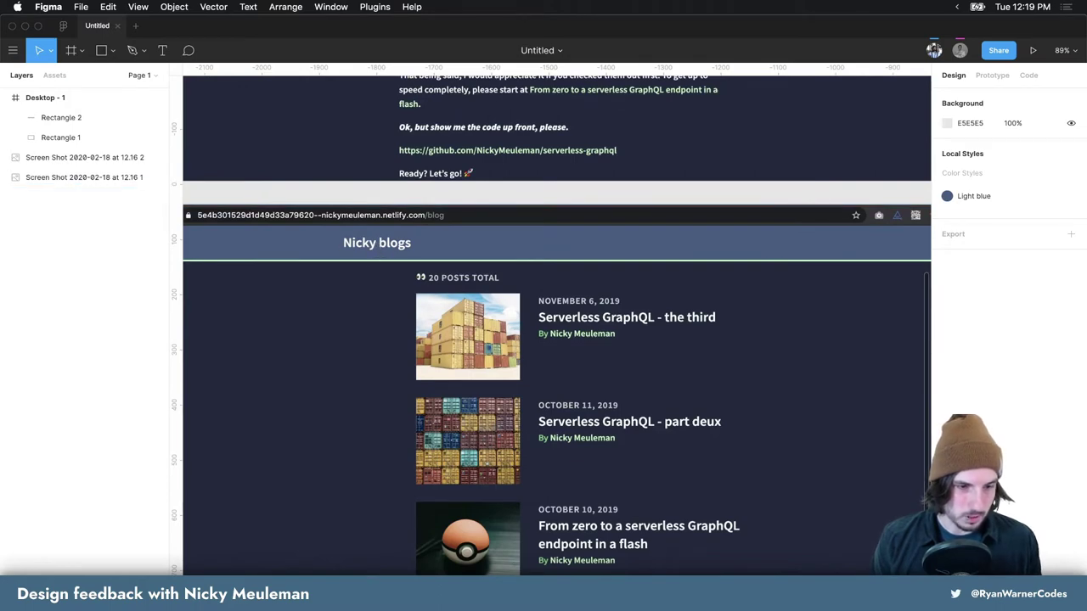
key("super+Tab")
Inspect the title link's computed 'font' styles: Source Sans Pro, 24px, weight 700
right_click(339, 80)
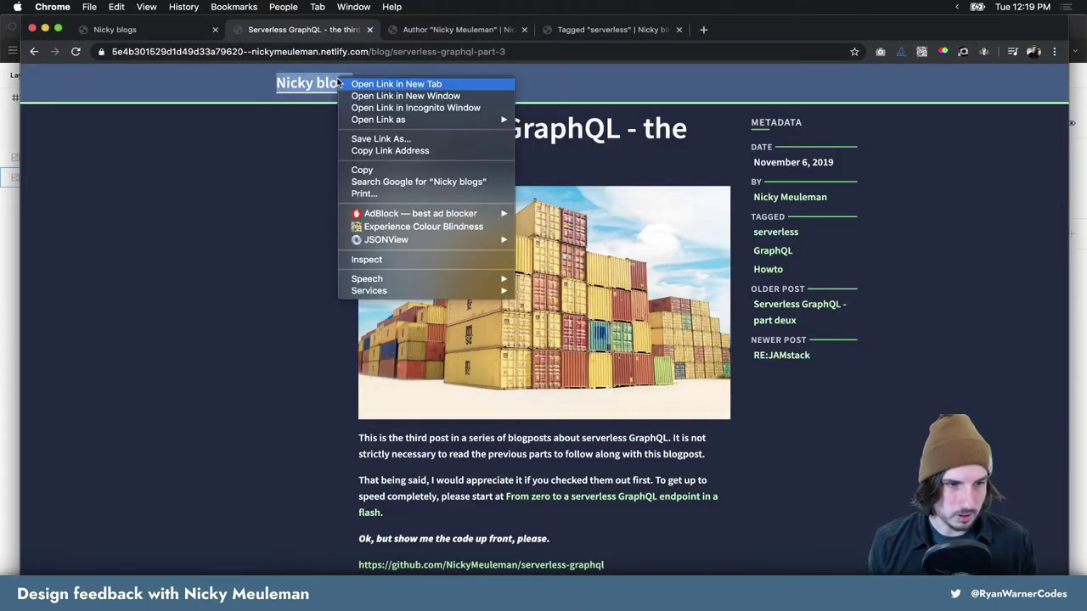
key("Escape")
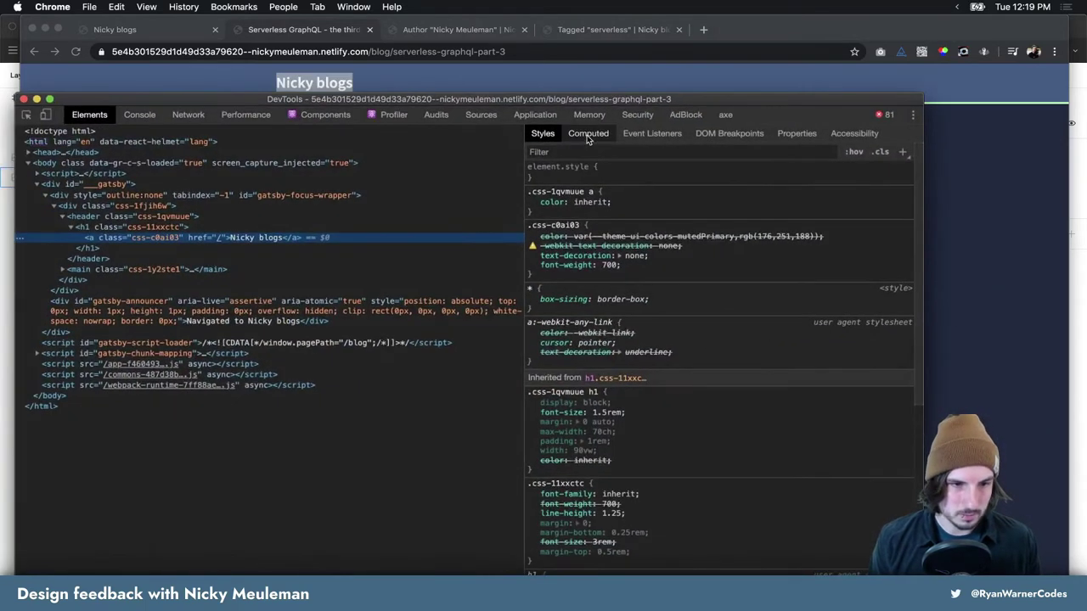
left_click(587, 136)
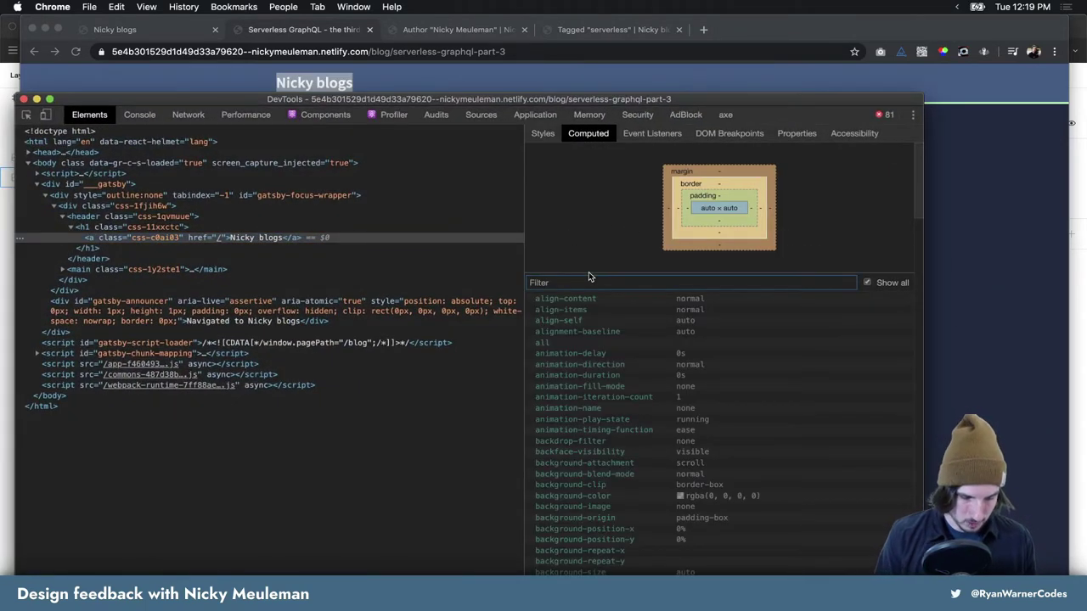
type("font")
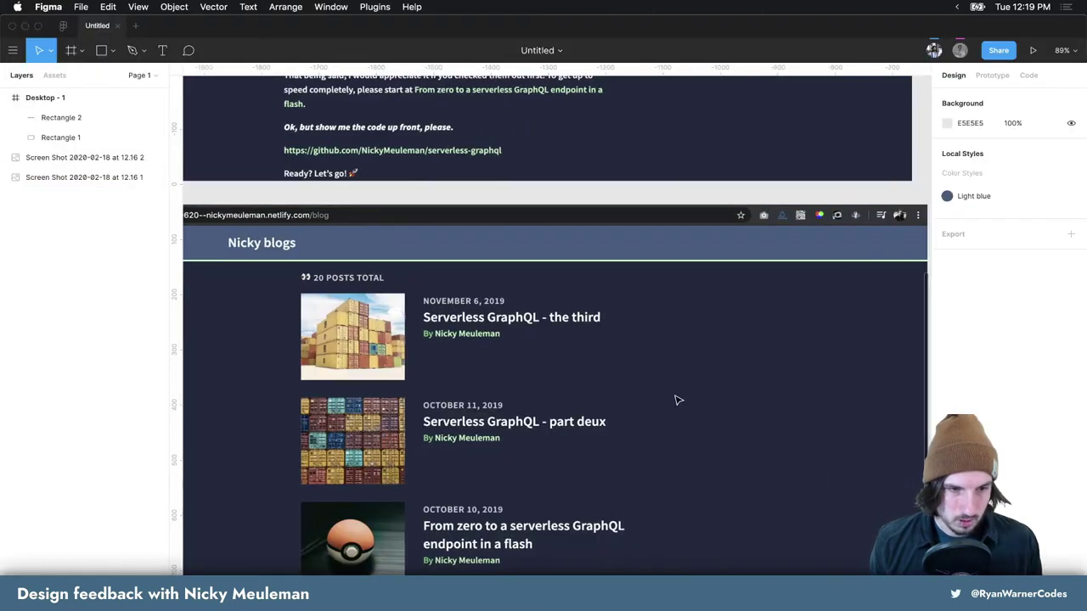
scroll(676, 400, "right", 10)
scroll(674, 400, "up", 5)
scroll(674, 400, "up", 1)
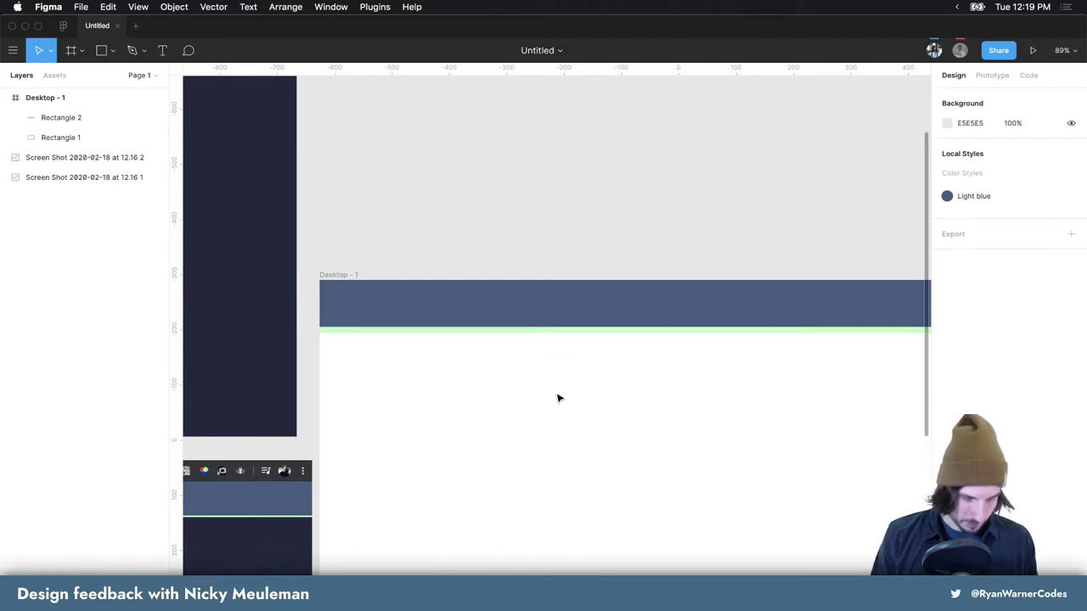
Add the blog title text layer inside the header bar
key("t")
left_click(389, 304)
type("Nicky's blog")
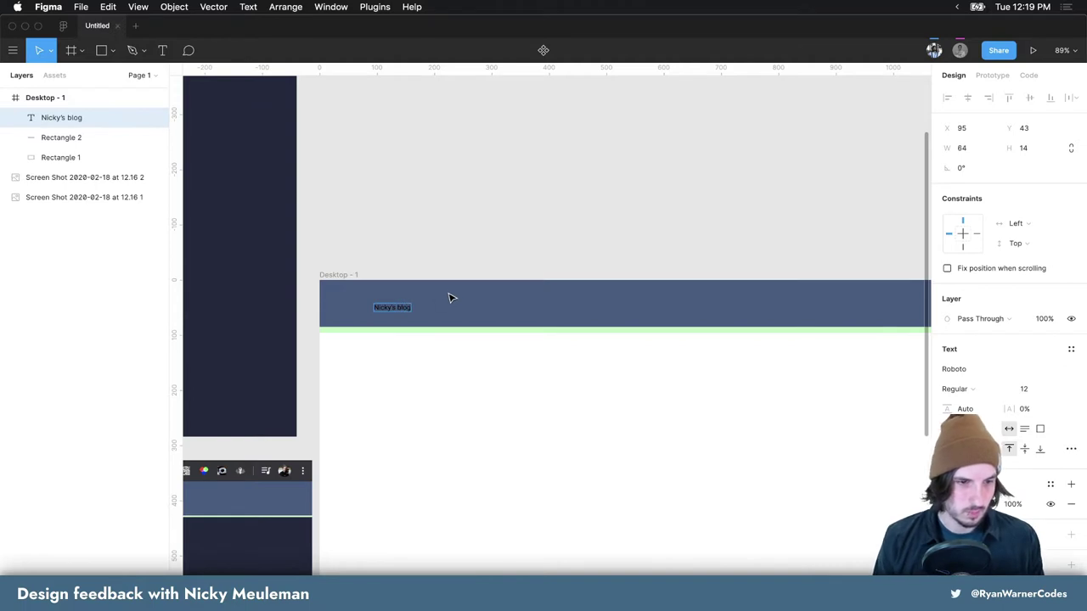
key("Escape")
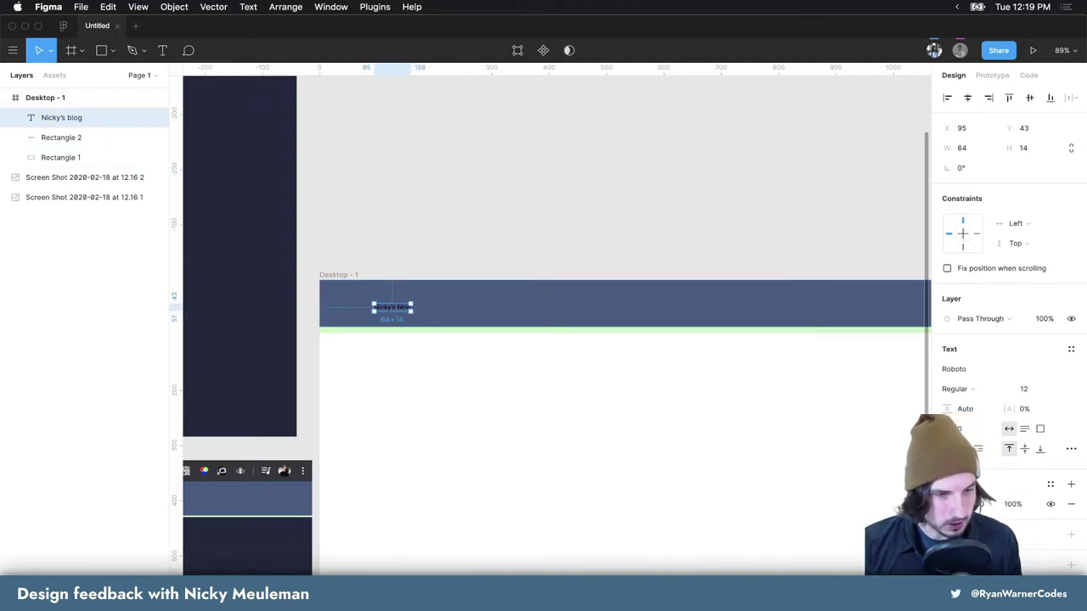
left_click(497, 433)
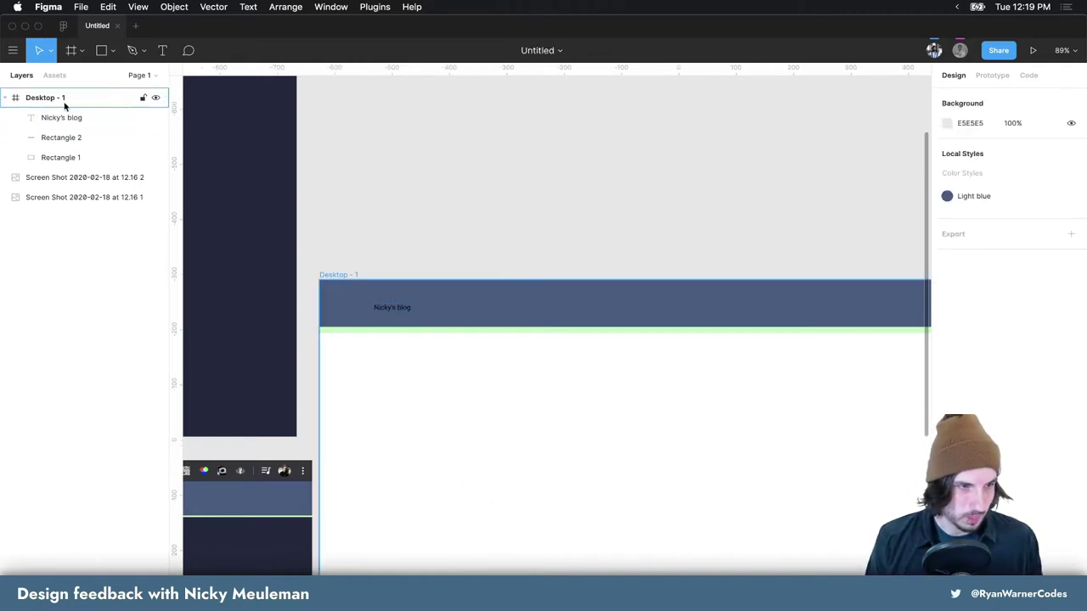
Return to the blog post in Chrome and close the developer tools
left_click(155, 77)
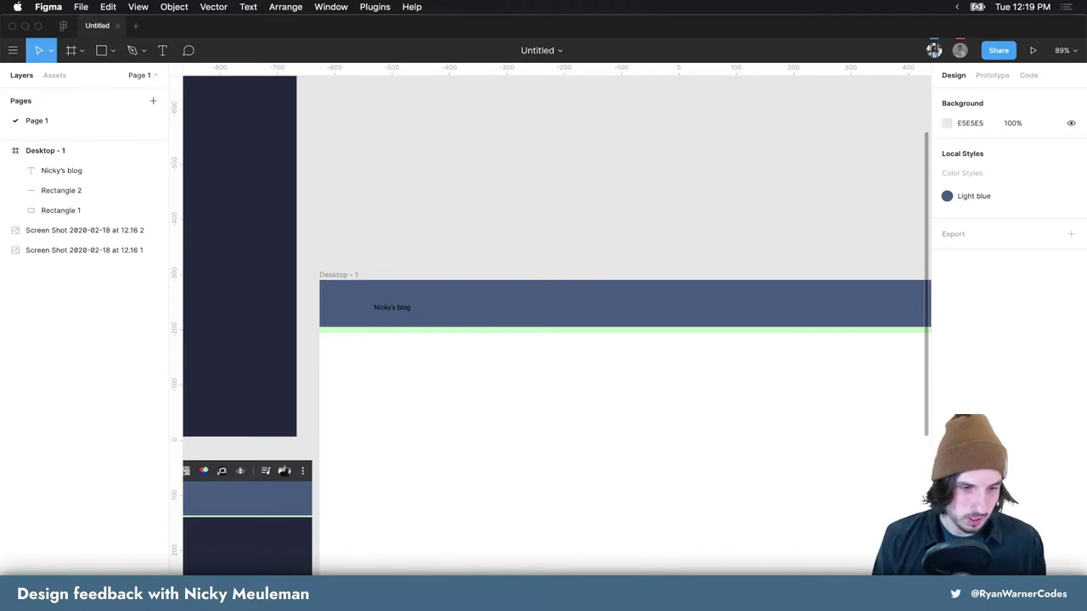
key("super+Tab")
key("super+alt+i")
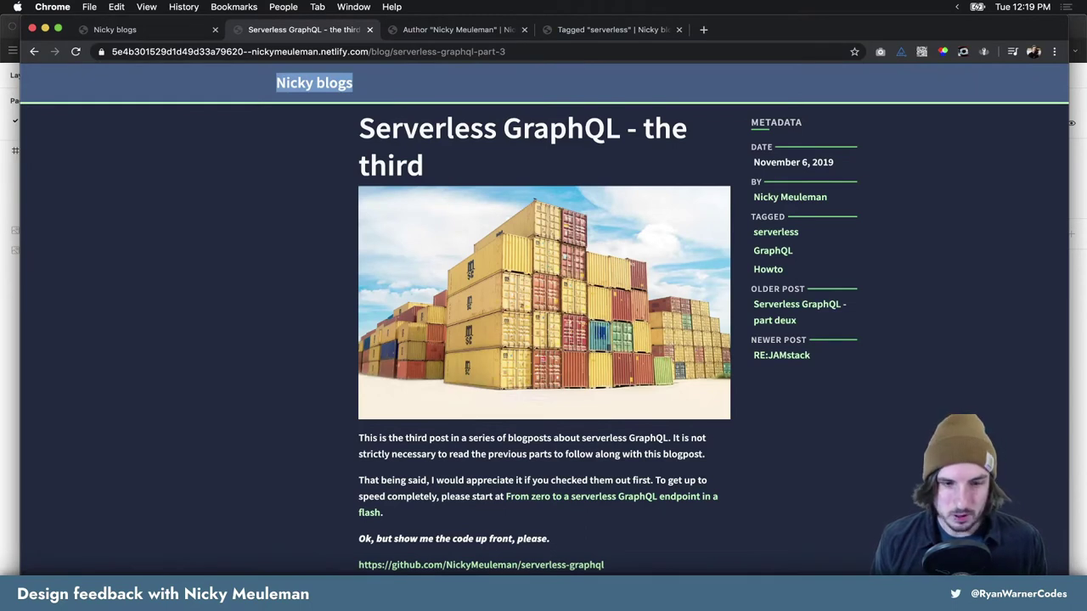
Dismiss Chrome's translation offer and accept the site's cookies
key("super+Tab")
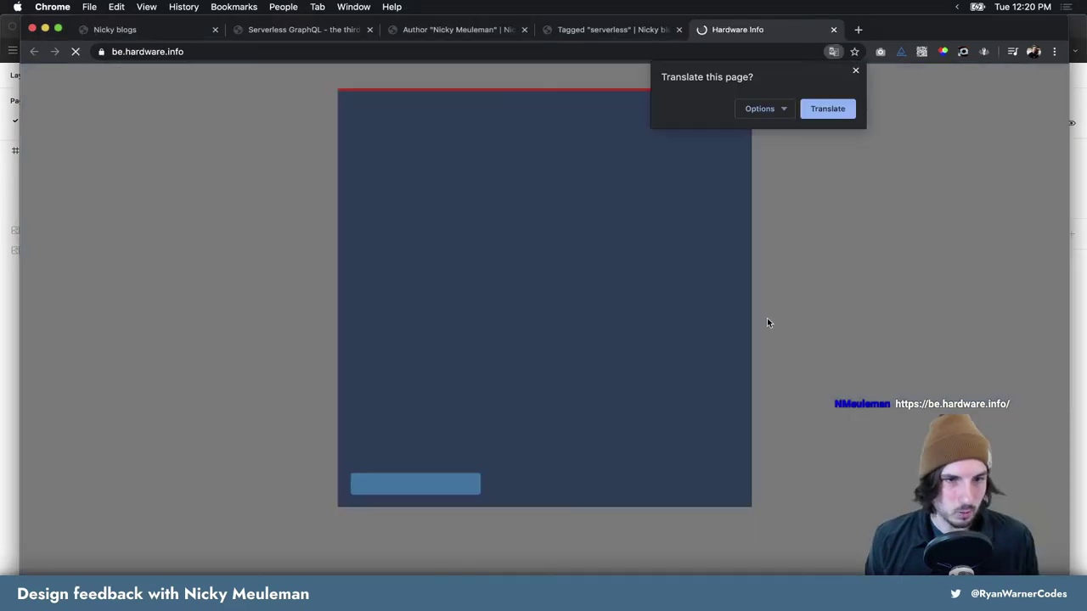
left_click(856, 72)
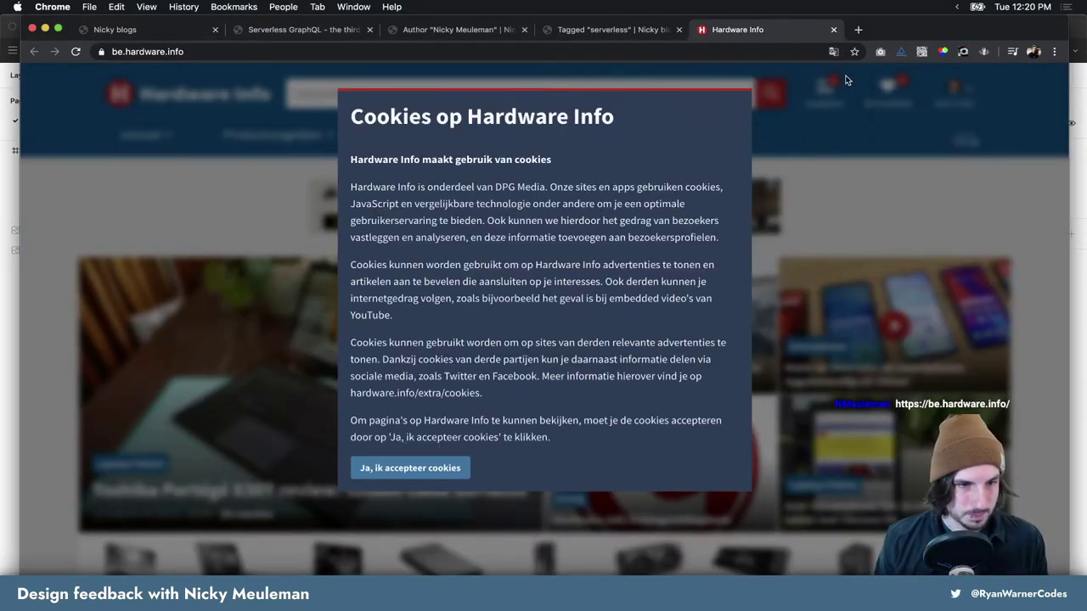
left_click(379, 470)
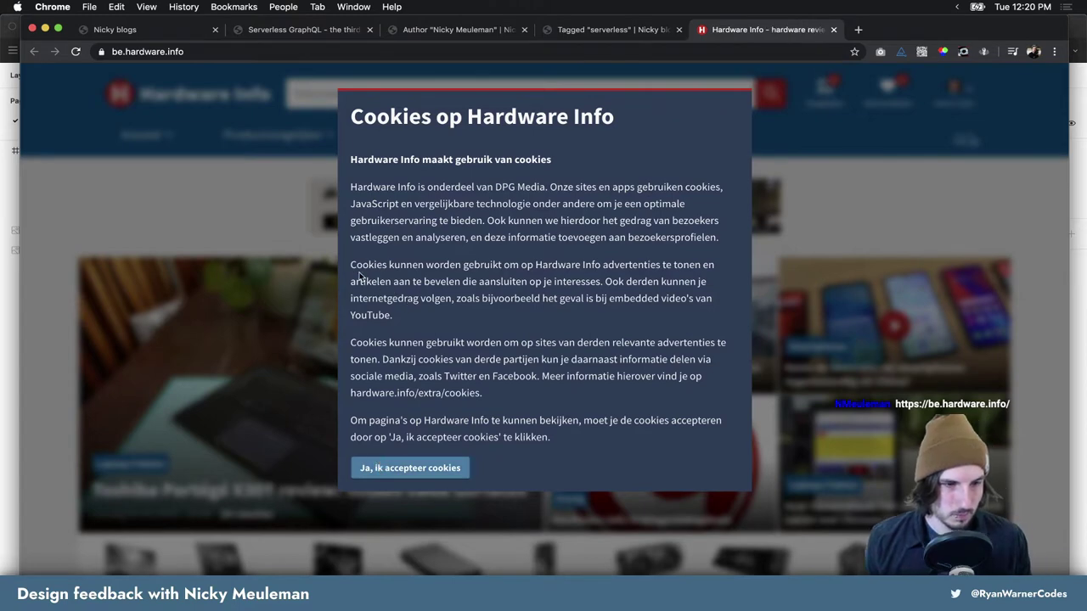
scroll(310, 247, "down", 5)
scroll(557, 228, "up", 4)
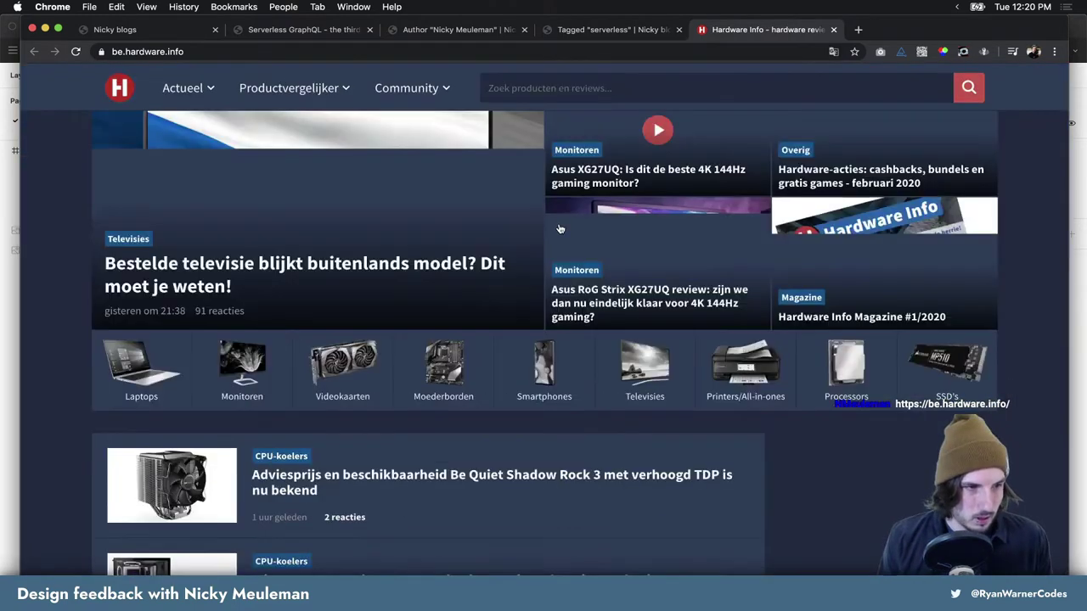
scroll(544, 204, "up", 2)
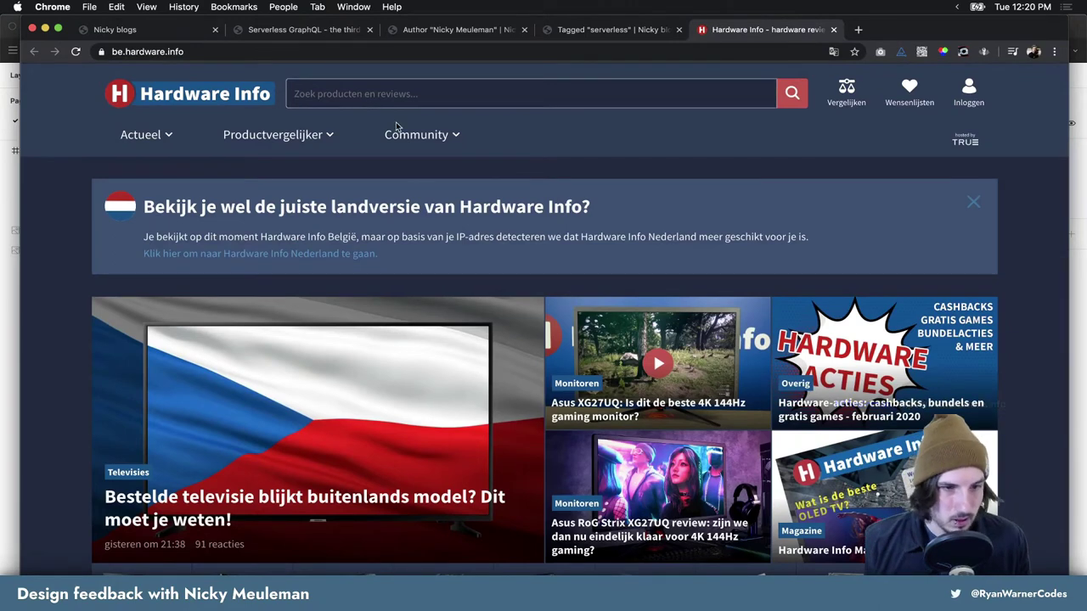
scroll(470, 170, "down", 1)
scroll(463, 167, "up", 1)
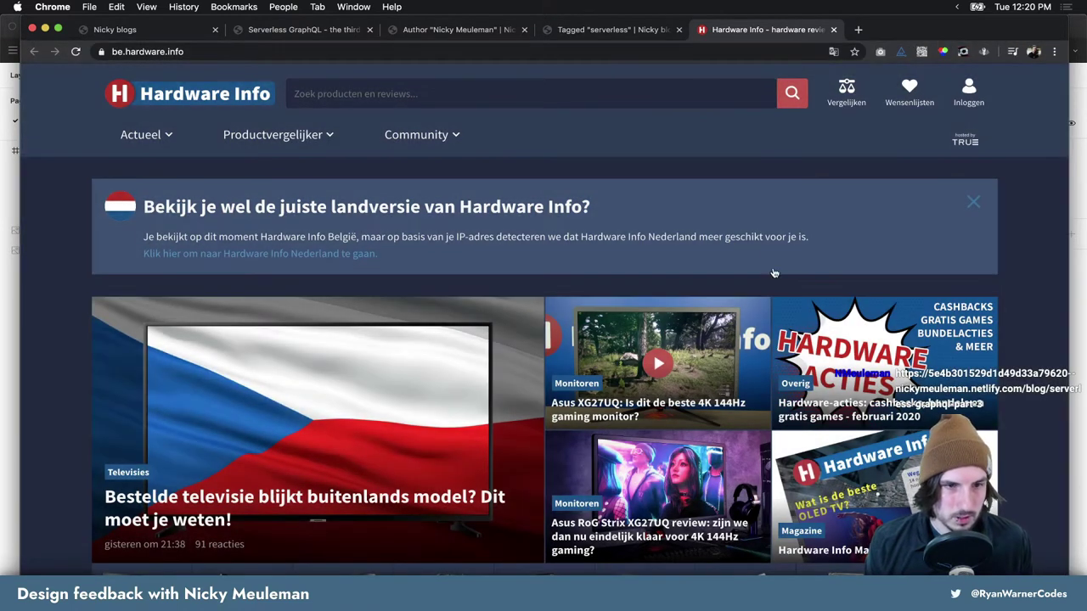
Close the Hardware Info tab and bring the Figma file forward
left_click(834, 29)
left_click_drag(834, 34, 820, 133)
left_click(735, 80)
scroll(694, 177, "left", 5)
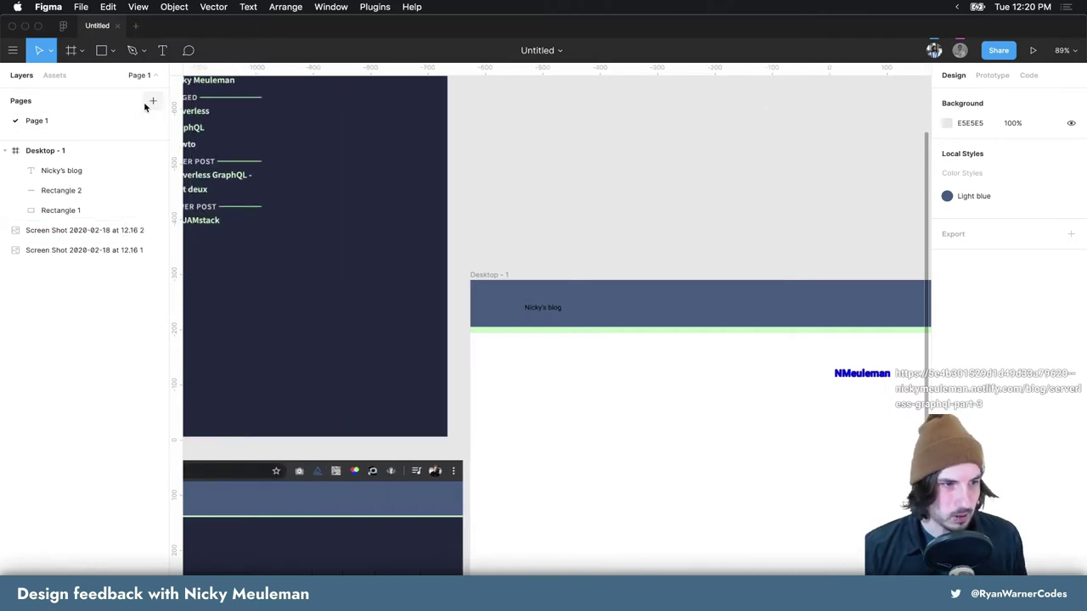
Rename Page 1 to Website
double_click(41, 123)
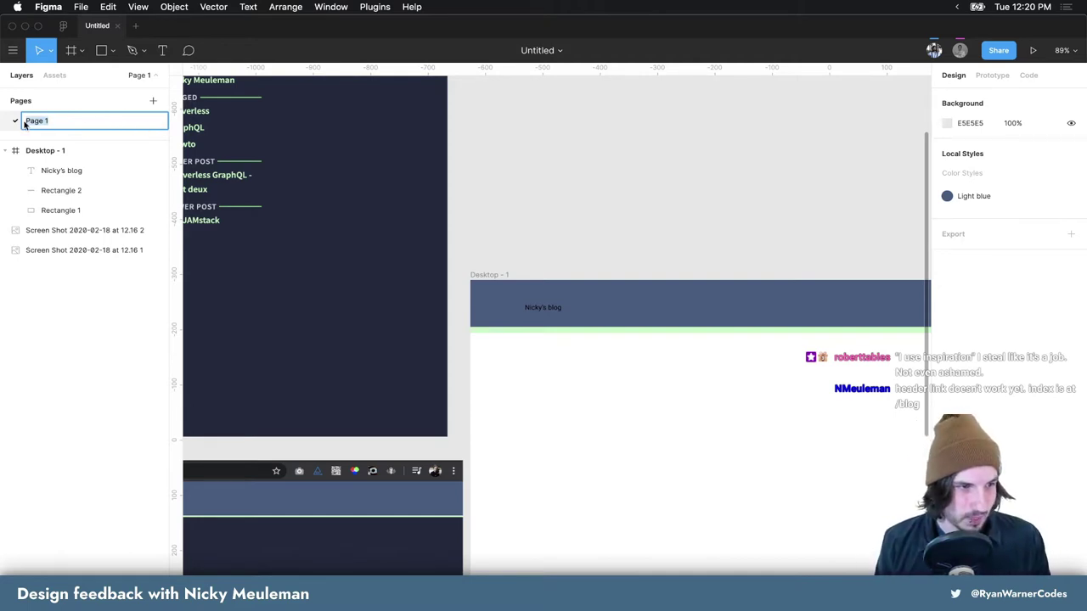
left_click(108, 126)
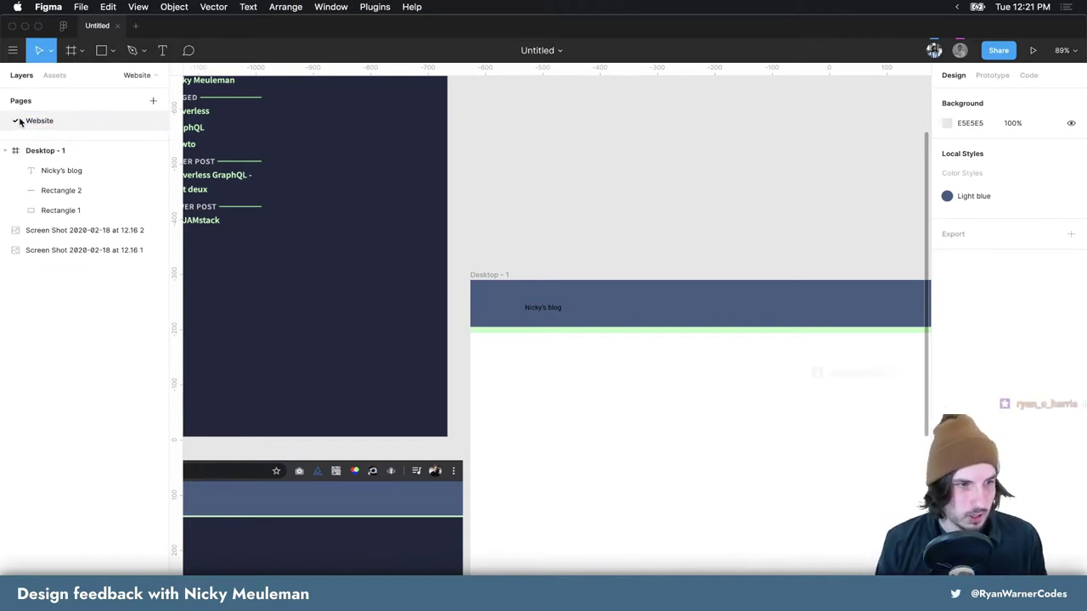
key("Return")
Add a new page named Inspiration, removing a stray pasted rectangle
left_click(151, 101)
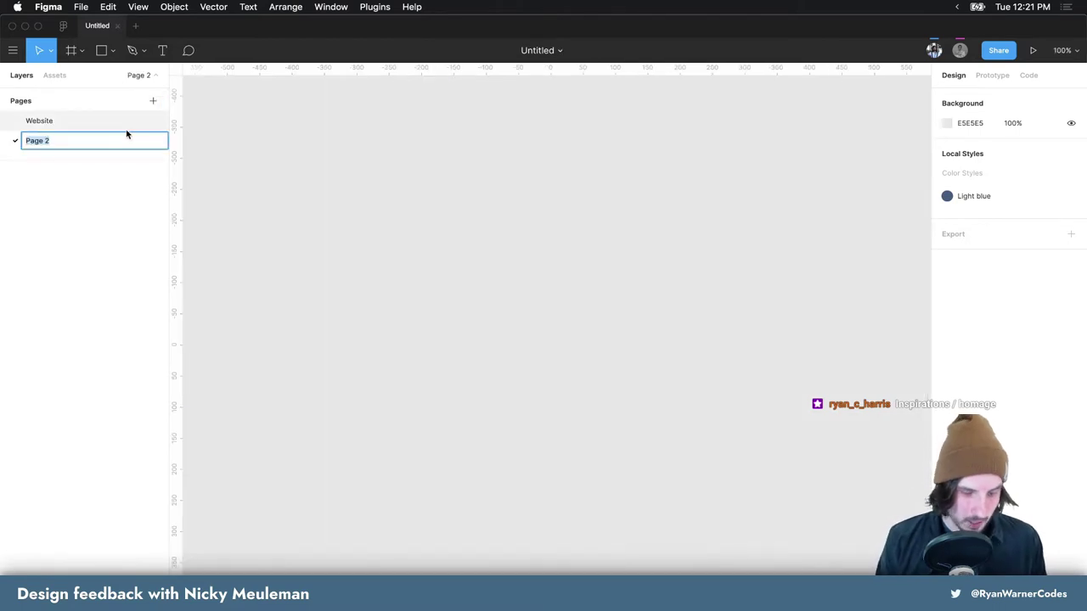
type("Inspiration")
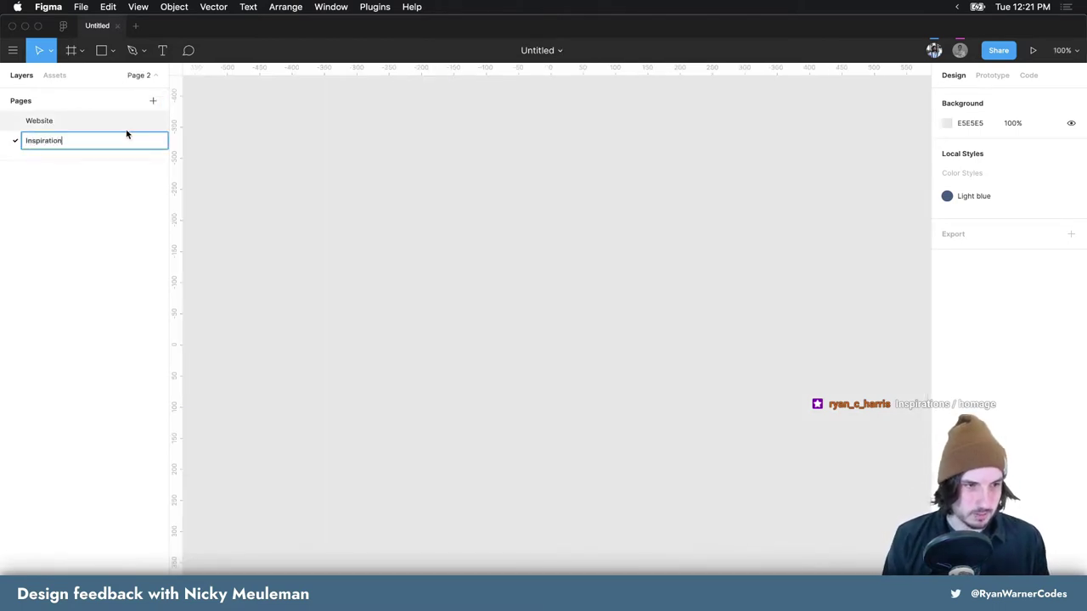
key("Return")
key("super+v")
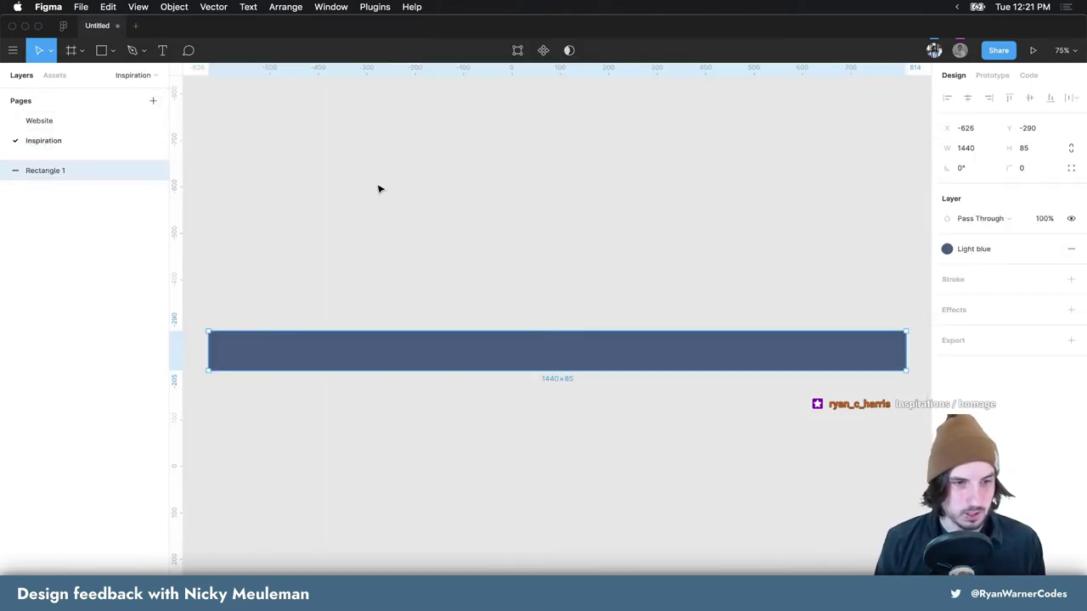
key("Delete")
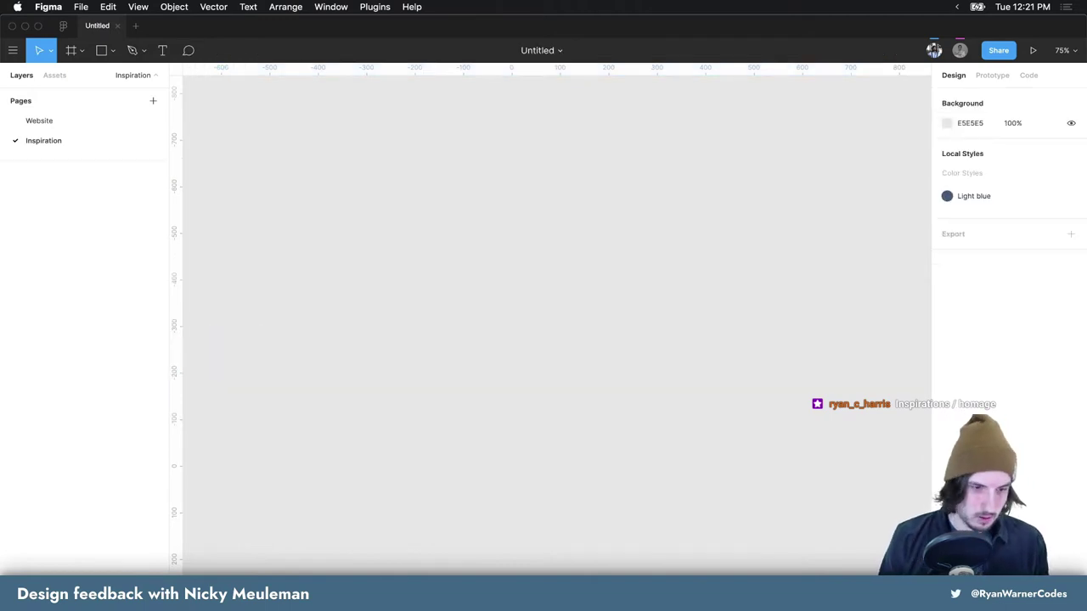
Drop the newest Hardware Info screenshot from Finder onto the Inspiration page
key("super+Tab")
left_click(611, 452)
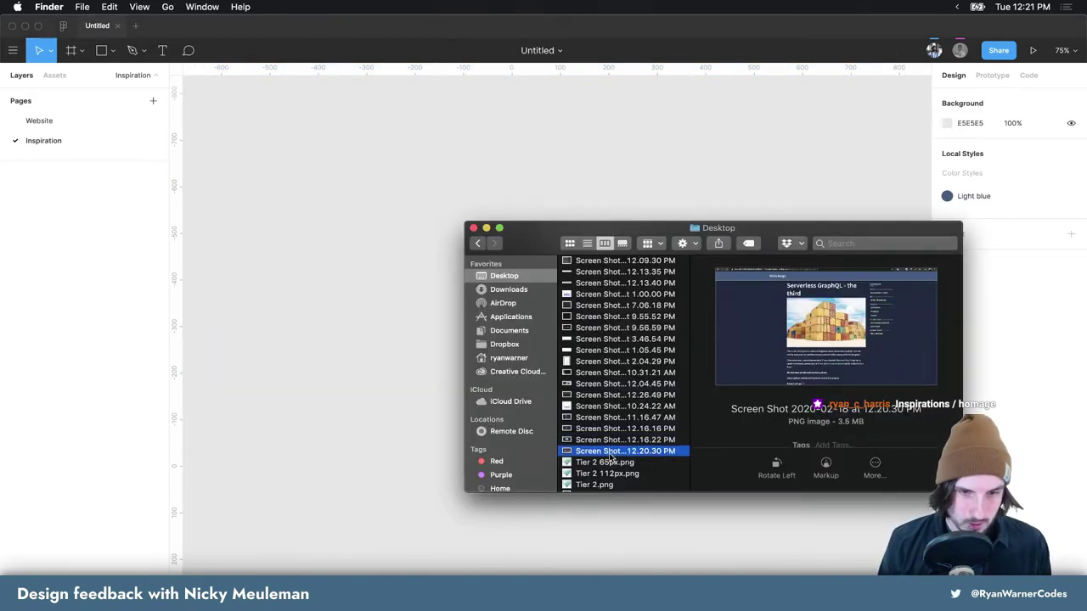
left_click_drag(615, 456, 312, 258)
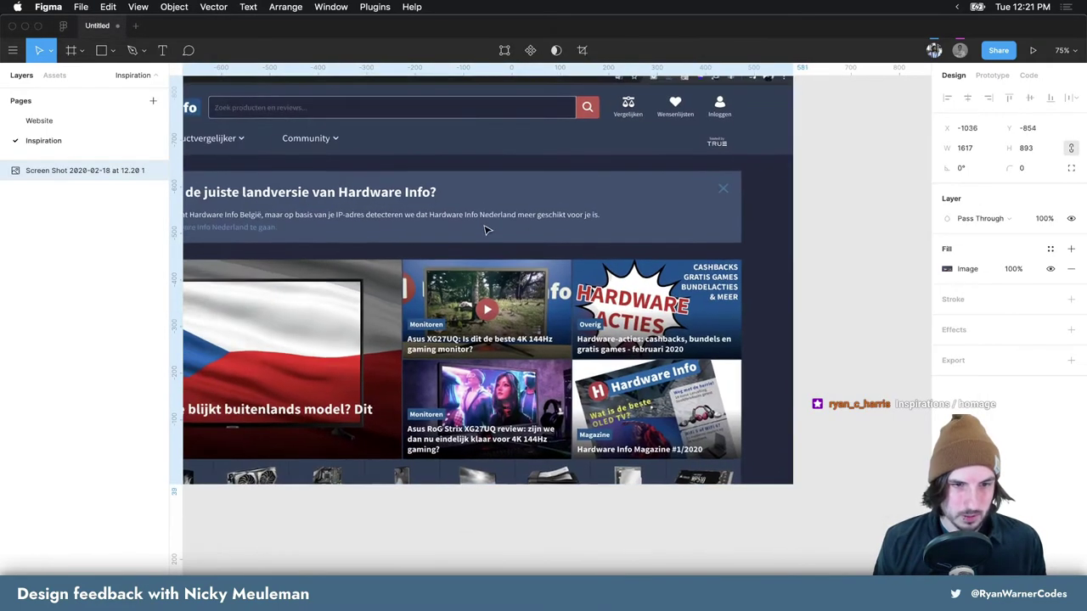
key("super+Tab")
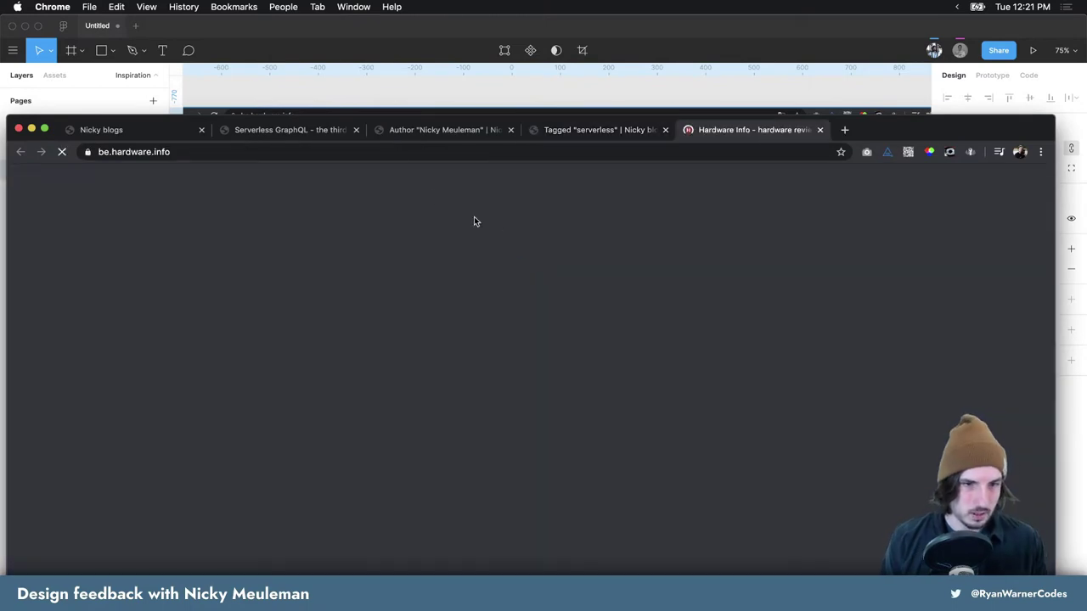
left_click(276, 156)
key("super+Tab")
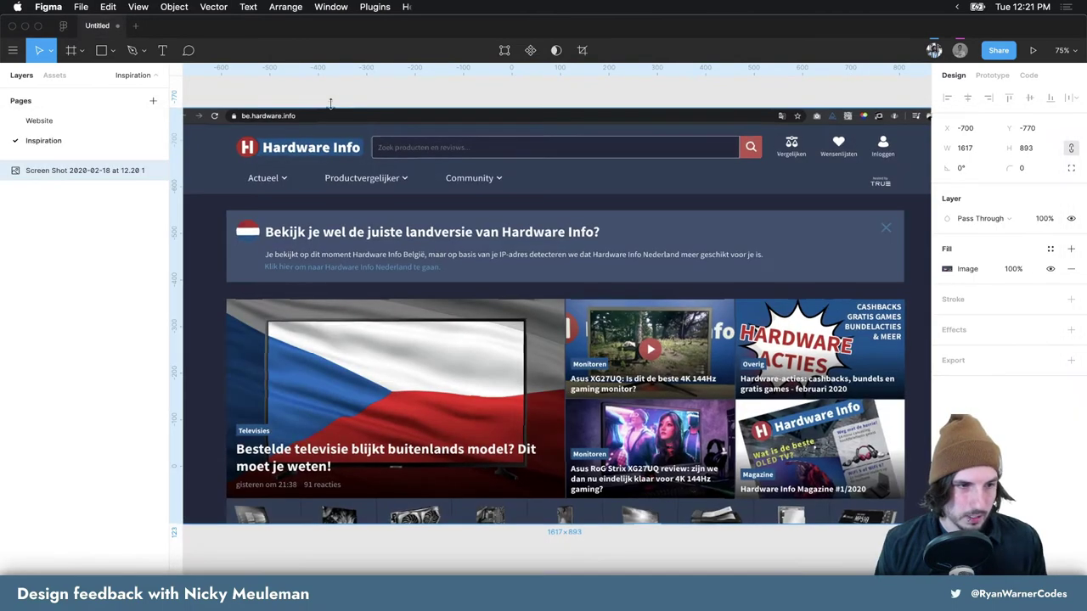
left_click(272, 121)
key("t")
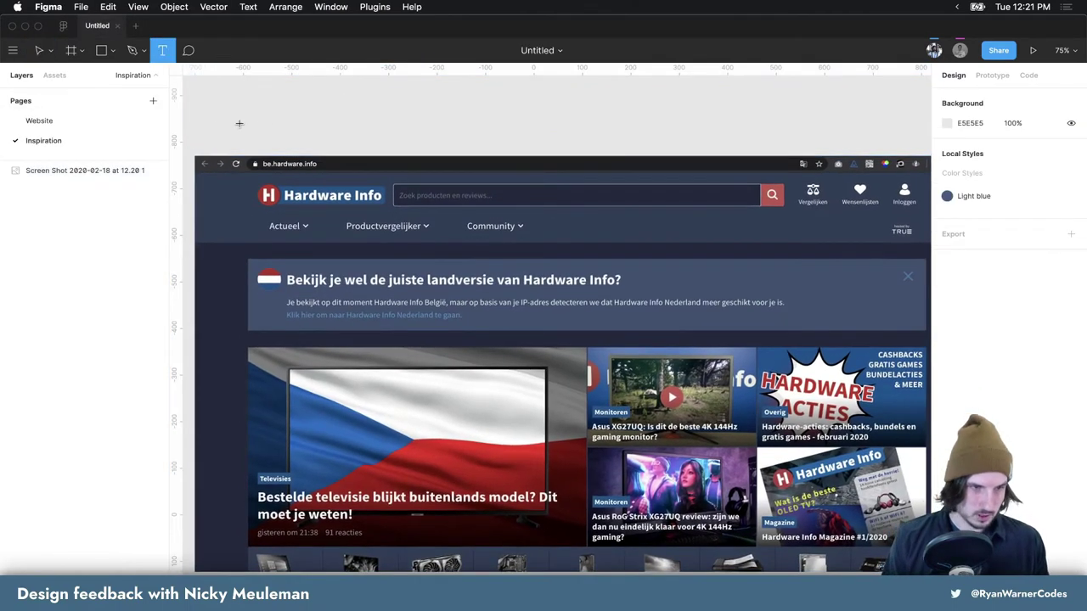
left_click(215, 125)
type("https://be.hardware.info/")
key("Escape")
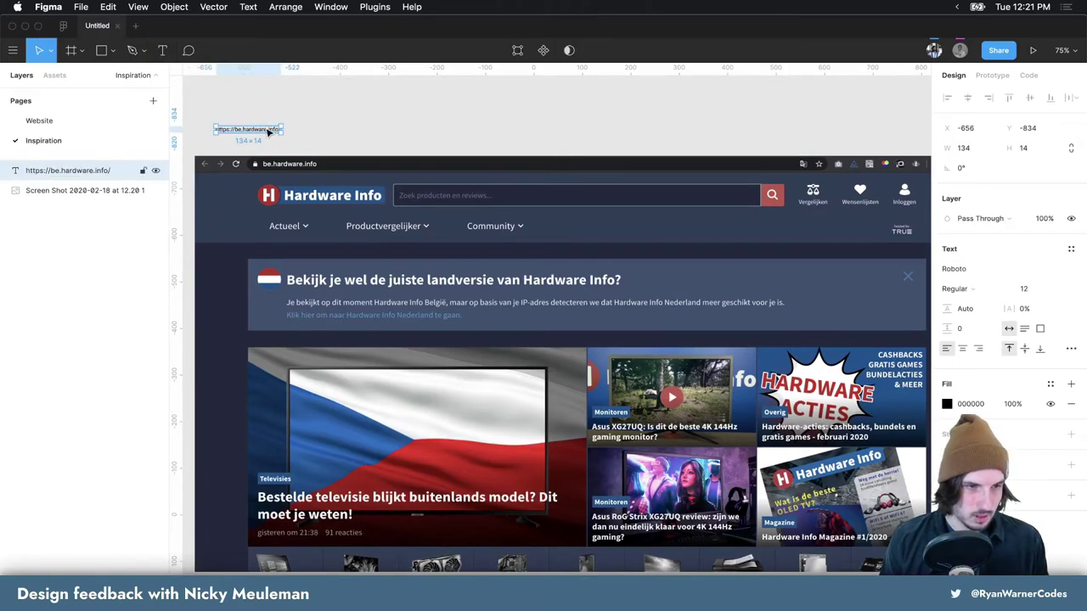
left_click_drag(268, 132, 250, 142)
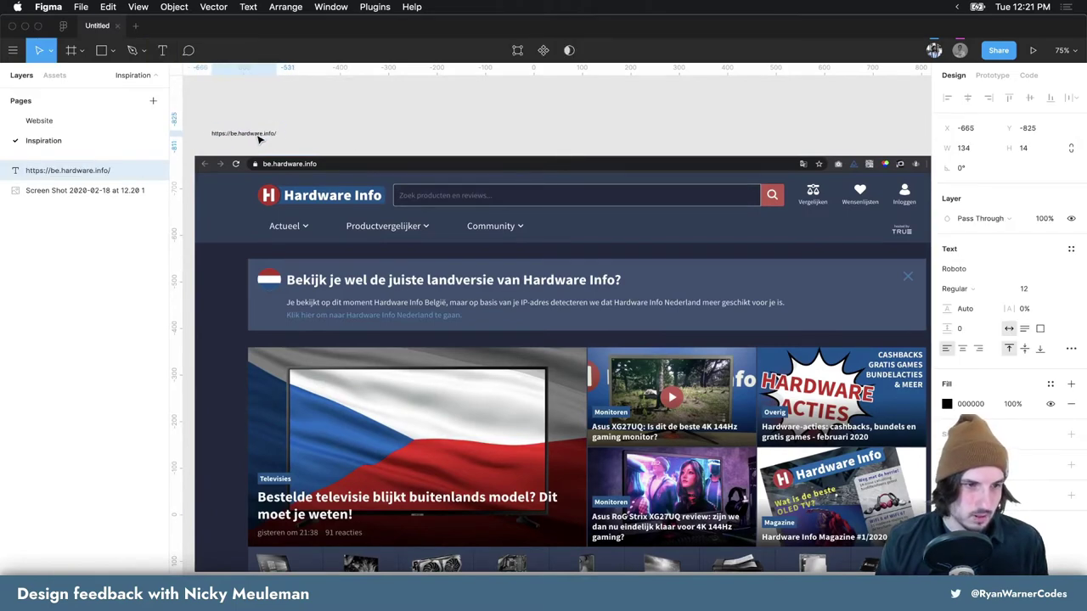
left_click(344, 139)
scroll(404, 177, "down", 2)
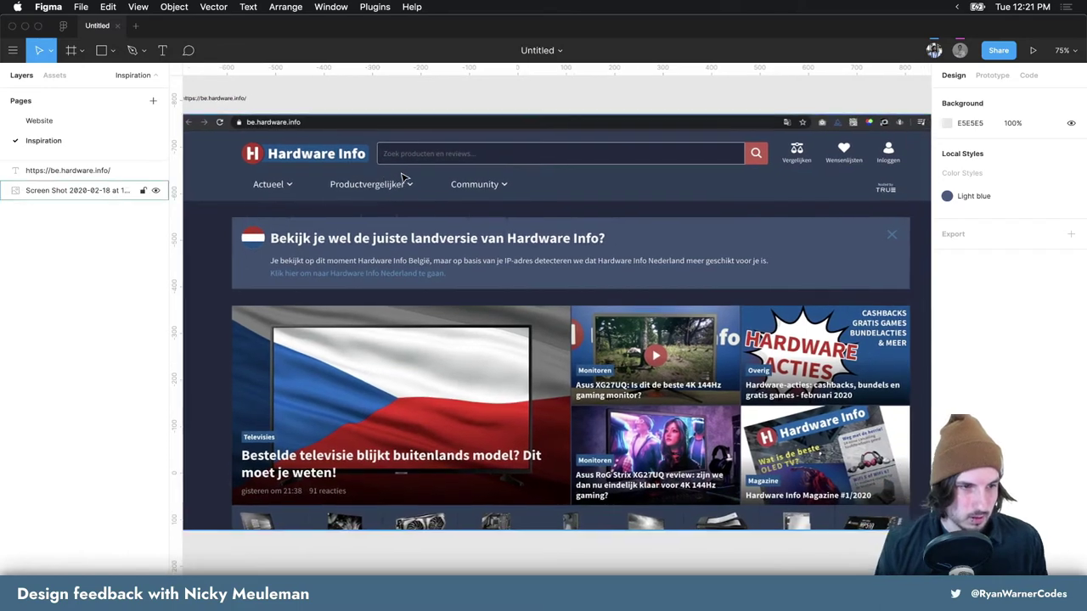
scroll(405, 177, "right", 1)
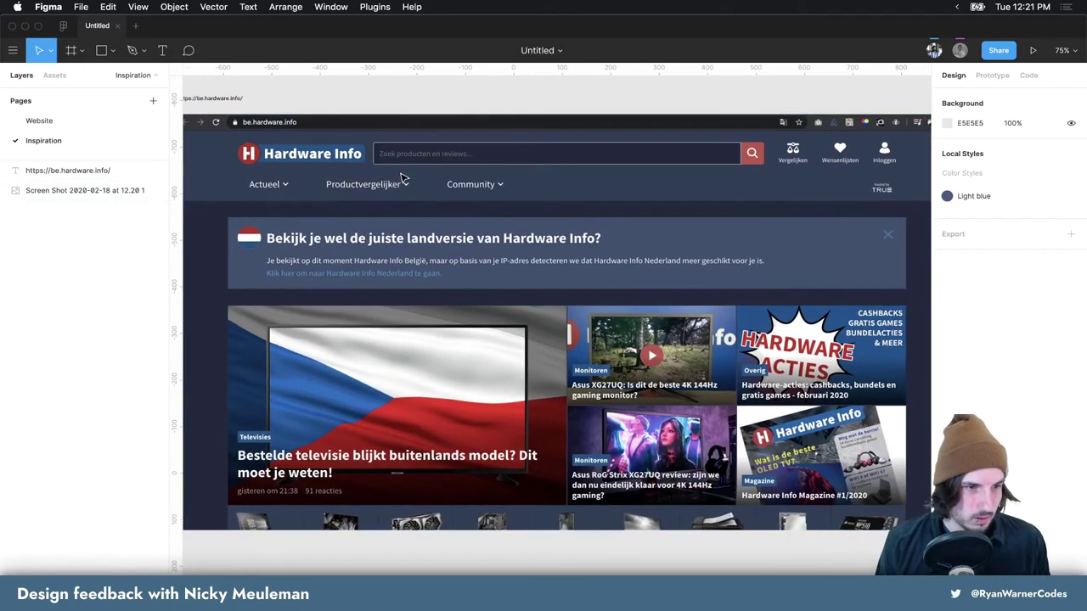
Set the Nicky's blog header text on the Website page to Source Sans Pro Semibold
left_click(39, 122)
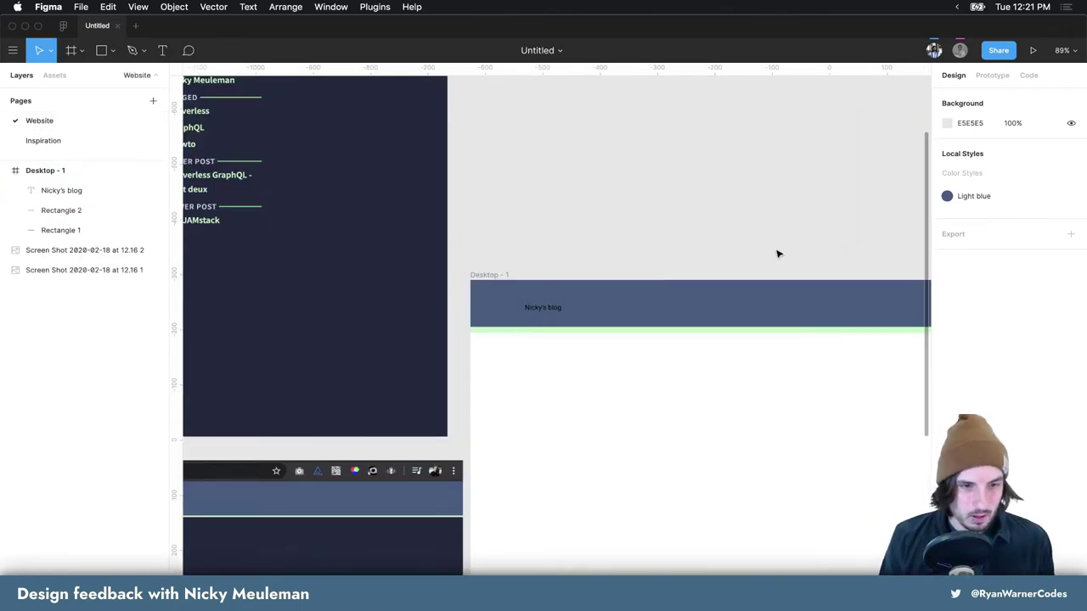
left_click(545, 309)
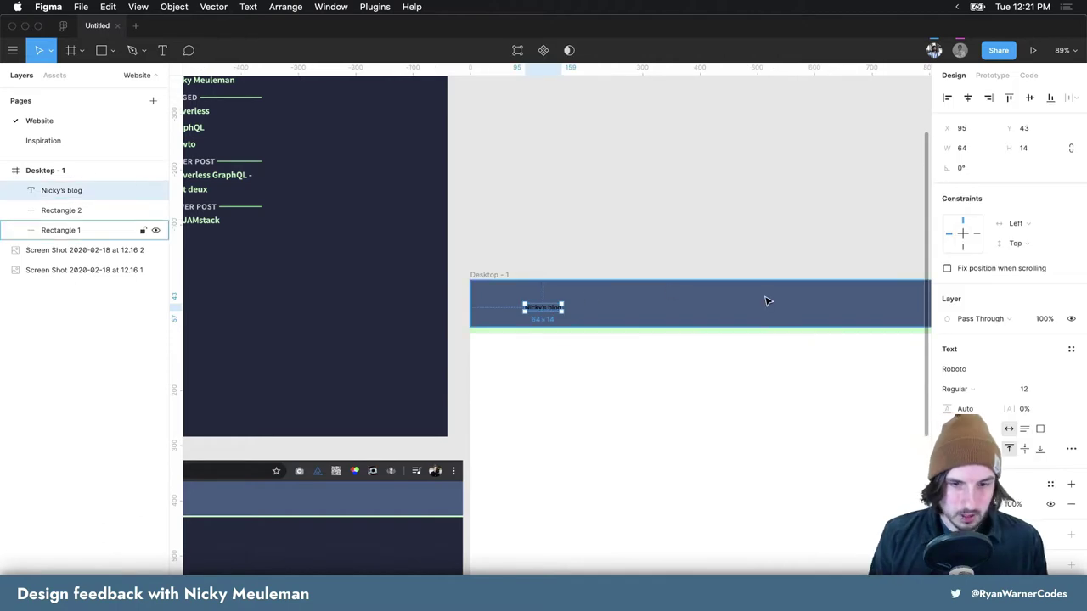
left_click(1035, 372)
type("S")
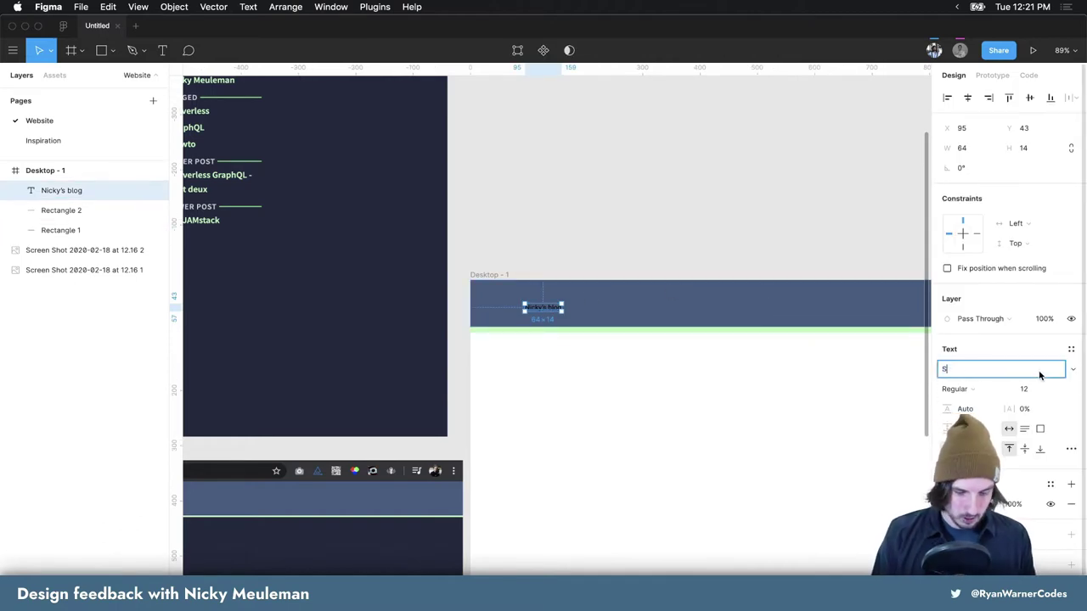
type("our")
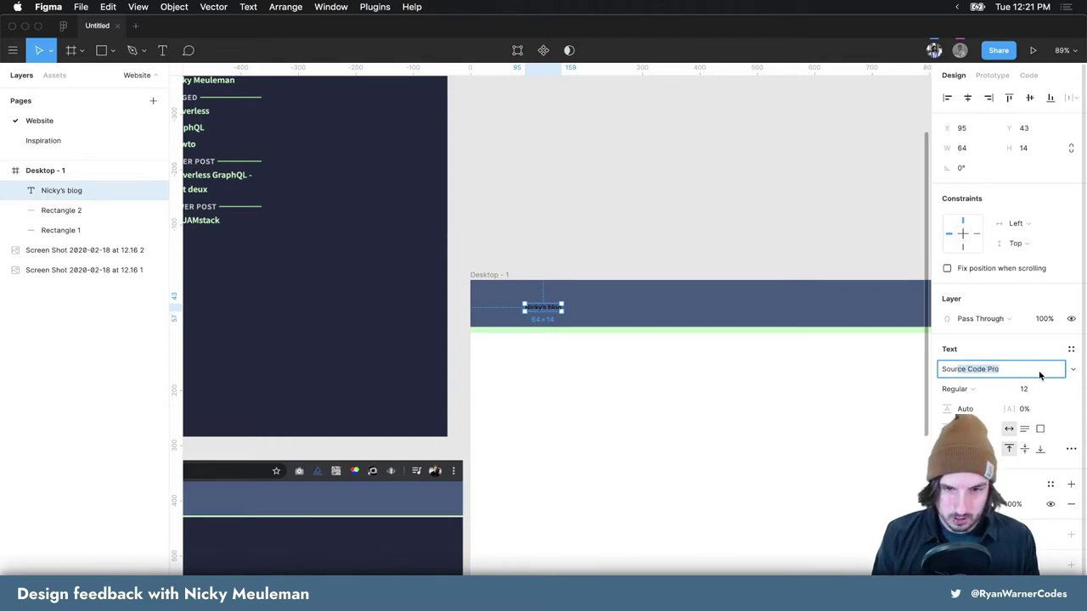
type("ce S")
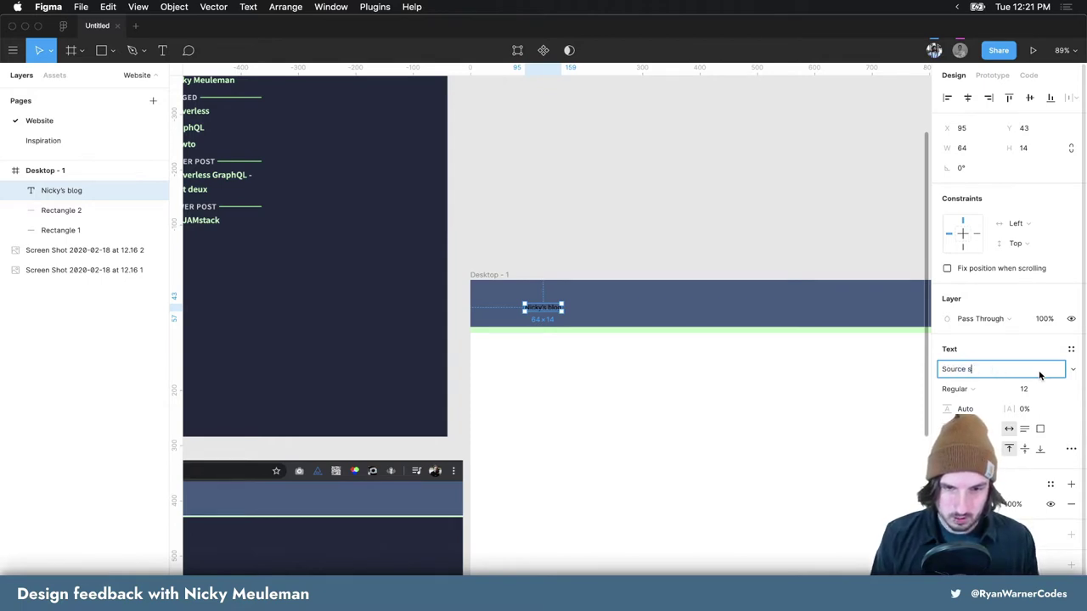
type("ans")
key("Return")
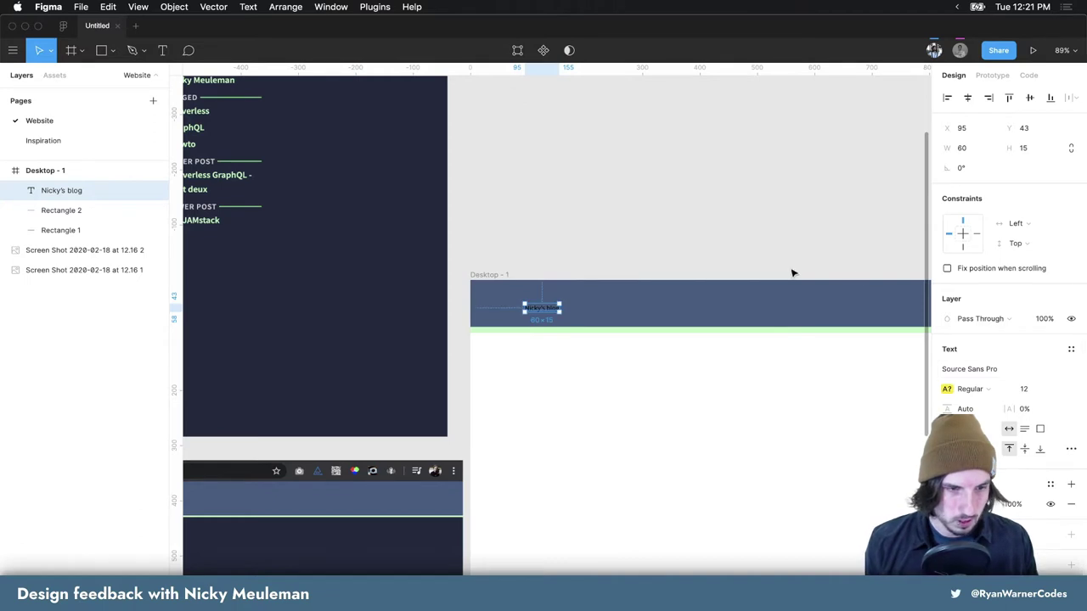
left_click(957, 388)
left_click(985, 387)
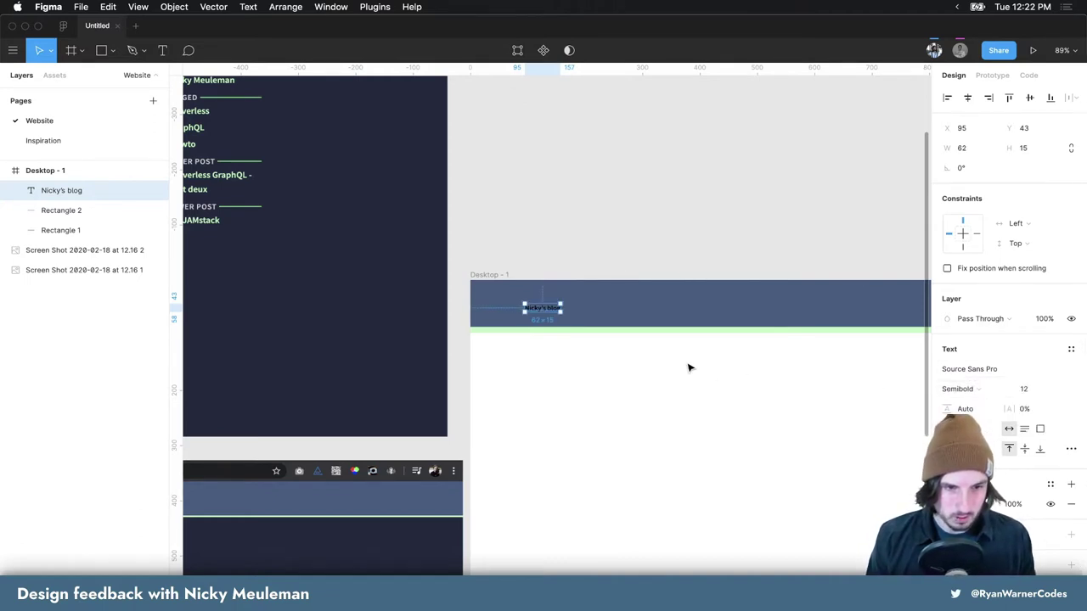
Nudge the Nicky's blog text slightly up and left to 83,35
left_click(60, 230)
scroll(594, 303, "left", 3)
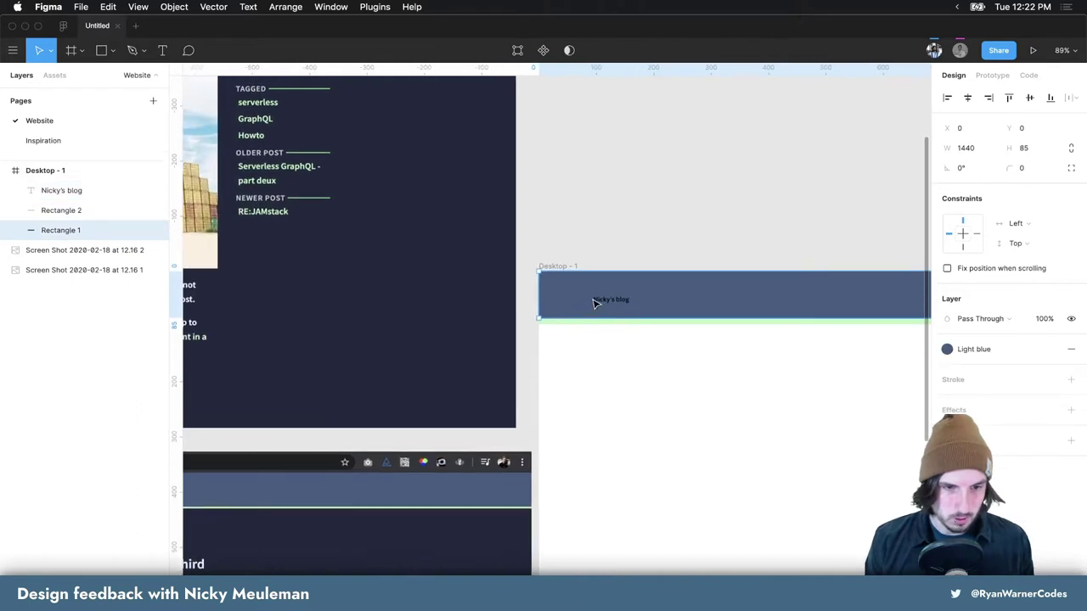
scroll(595, 303, "down", 2)
left_click(624, 287)
left_click_drag(622, 287, 614, 282)
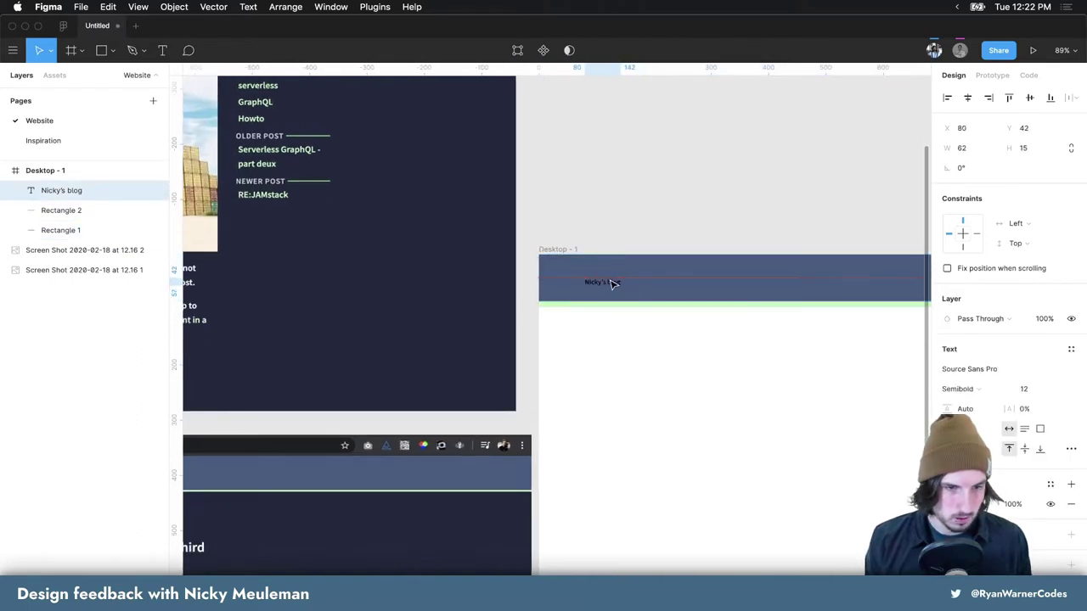
scroll(613, 283, "left", 5)
scroll(608, 285, "left", 3)
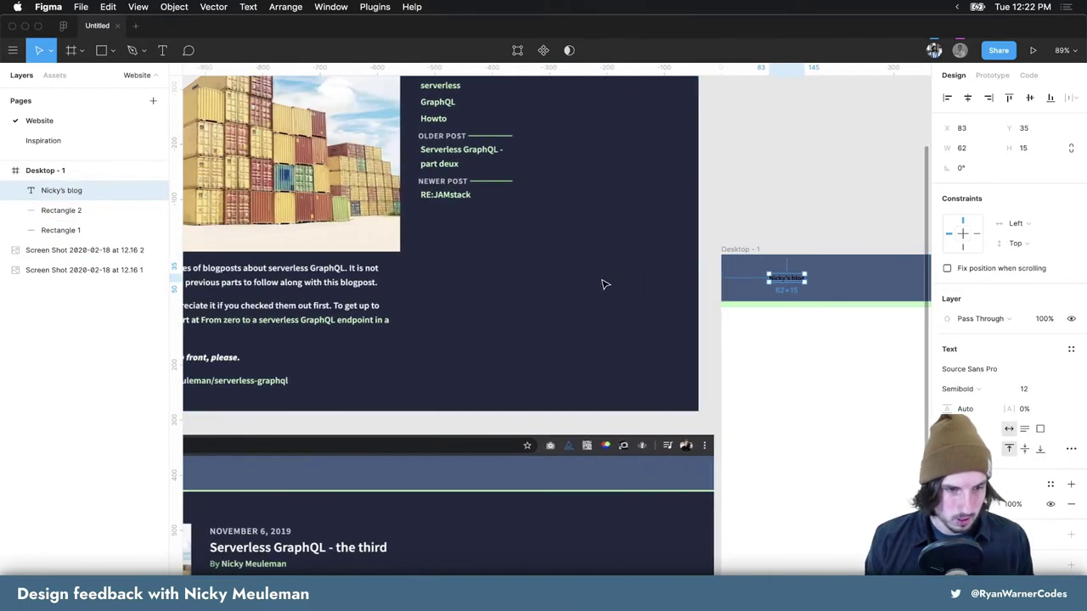
scroll(605, 283, "left", 5)
scroll(603, 284, "left", 4)
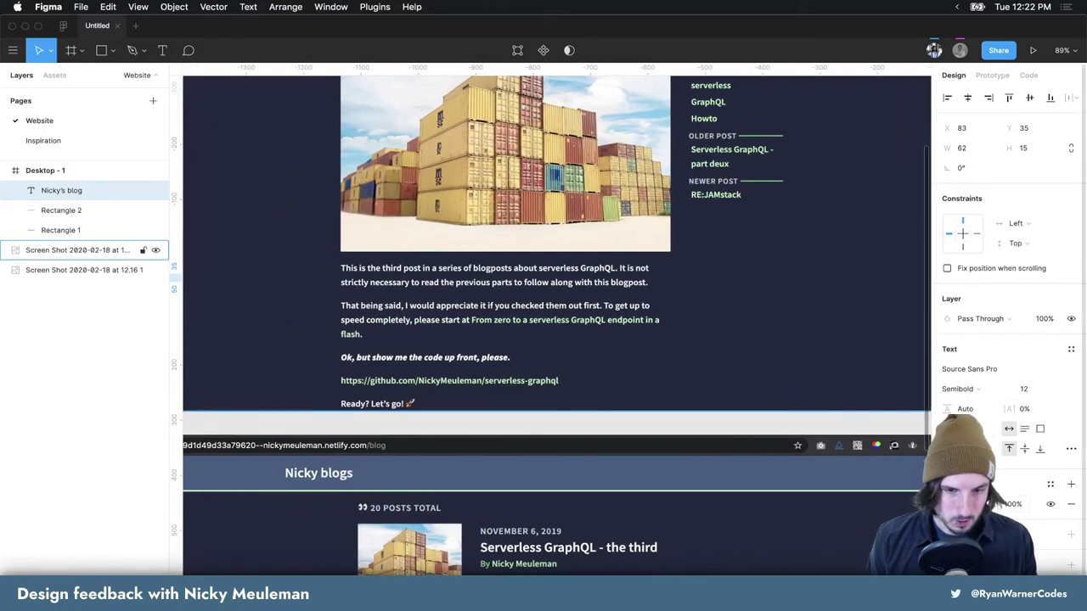
left_click(950, 503)
Sample the text's off-white from the screenshot and save it as an Off white style
left_click(794, 487)
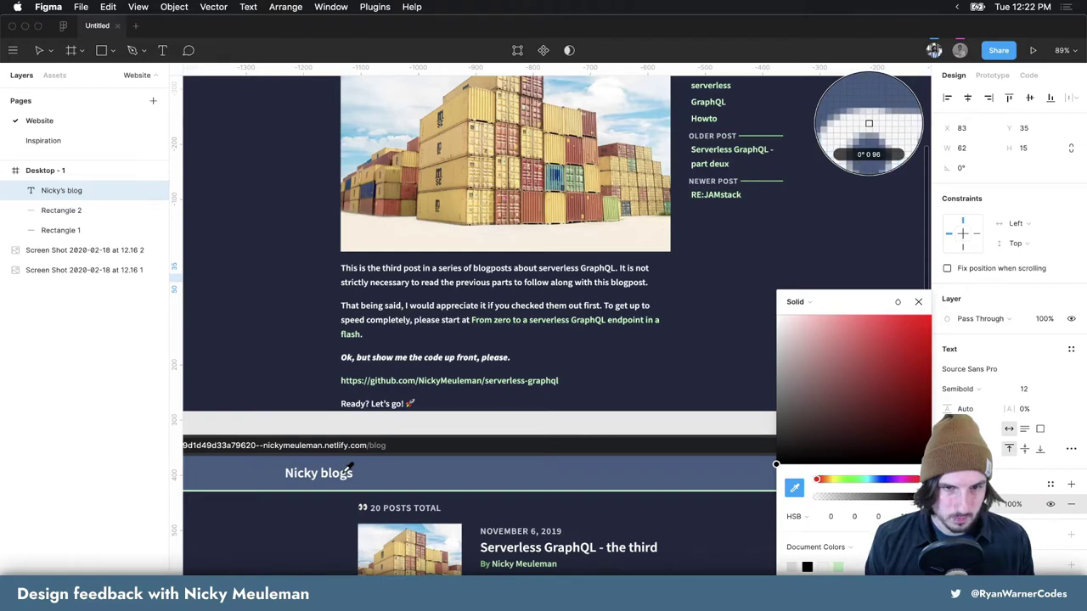
left_click(347, 476)
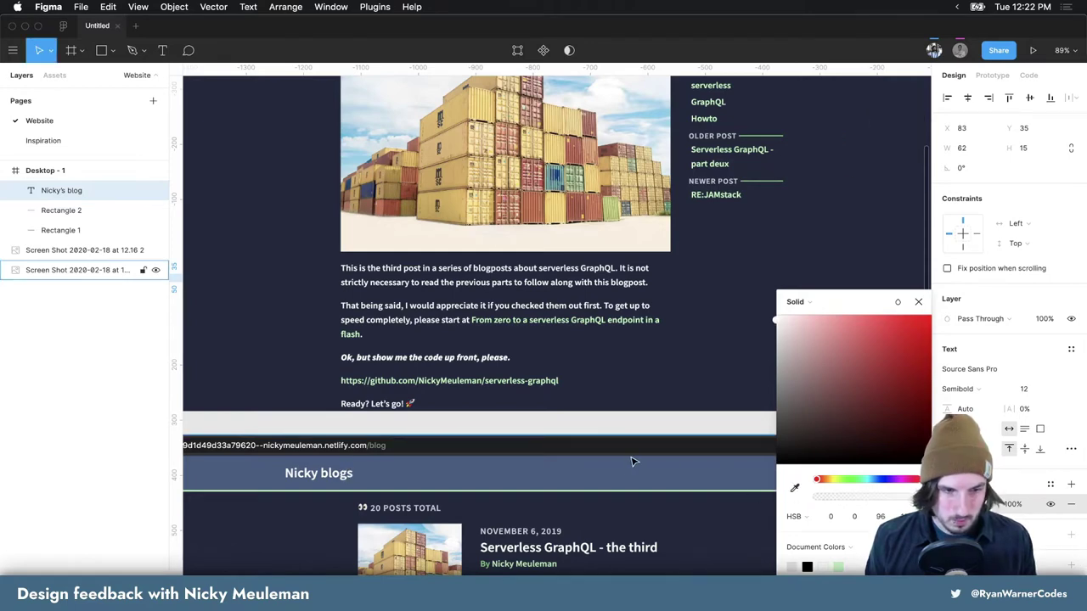
scroll(614, 461, "right", 10)
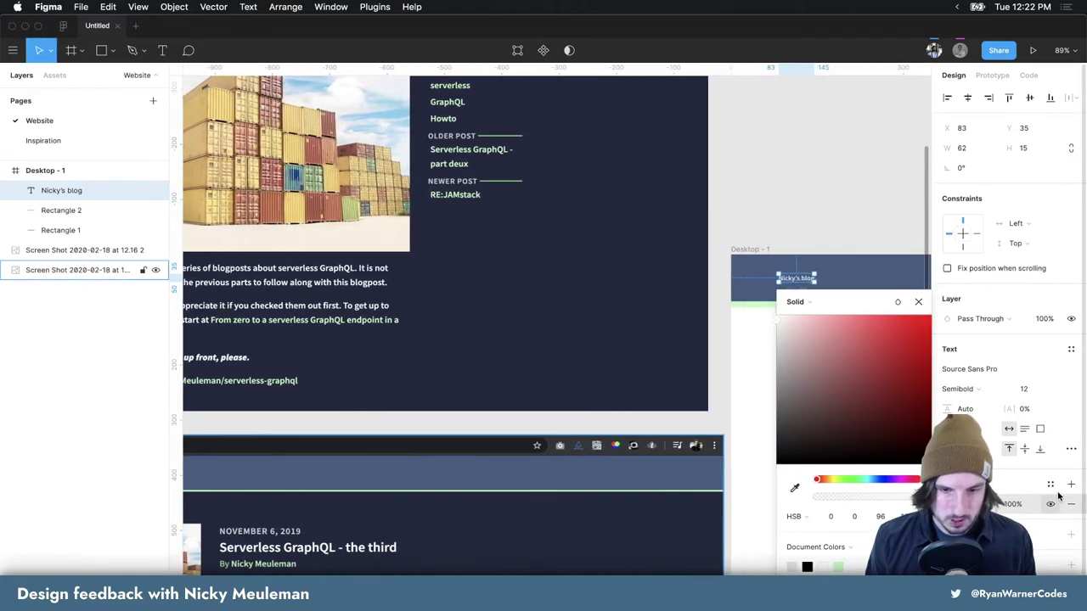
left_click(1050, 484)
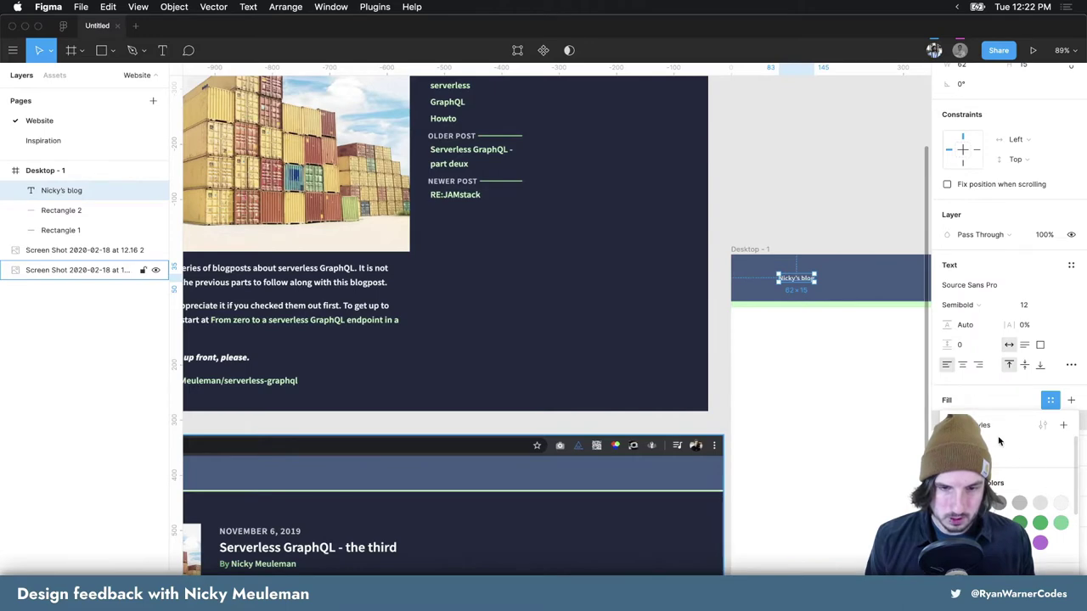
left_click(1063, 424)
type("dark blue")
type("Off white")
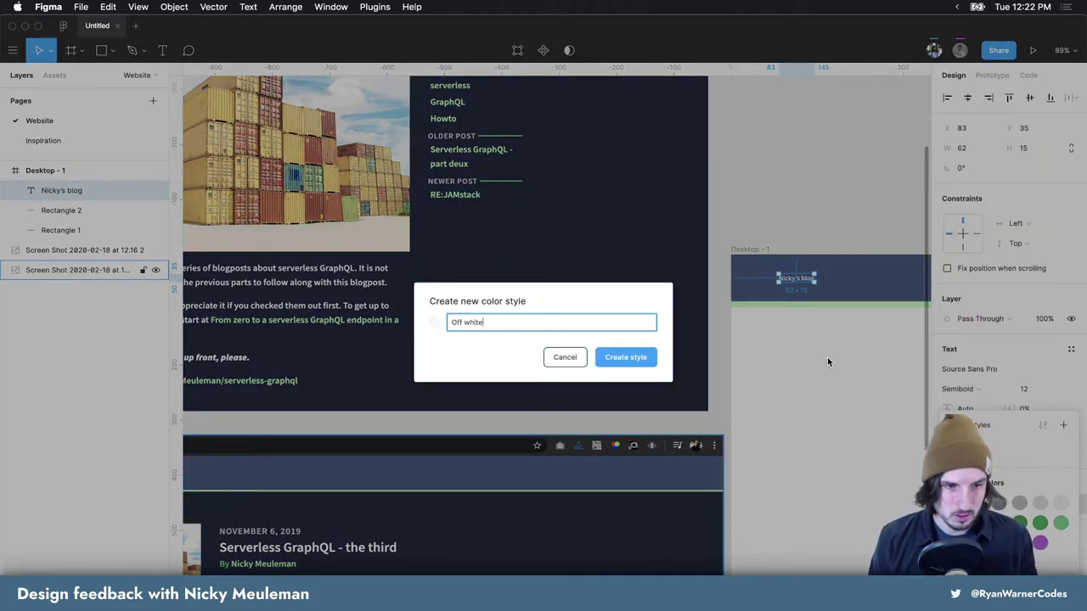
key("Return")
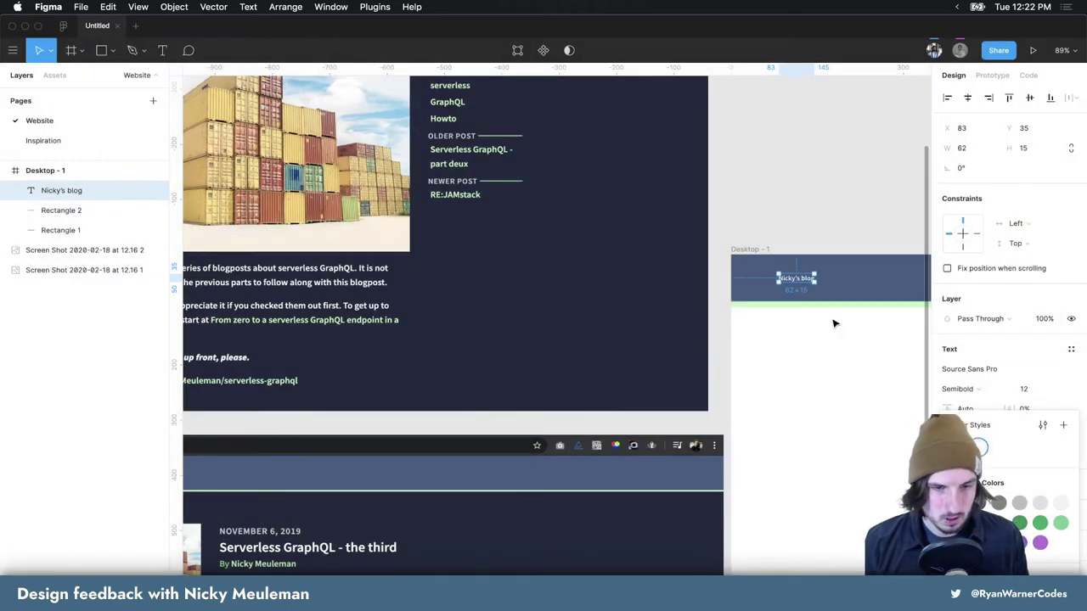
Save the green strip's fill as a Light green colour style
left_click(834, 305)
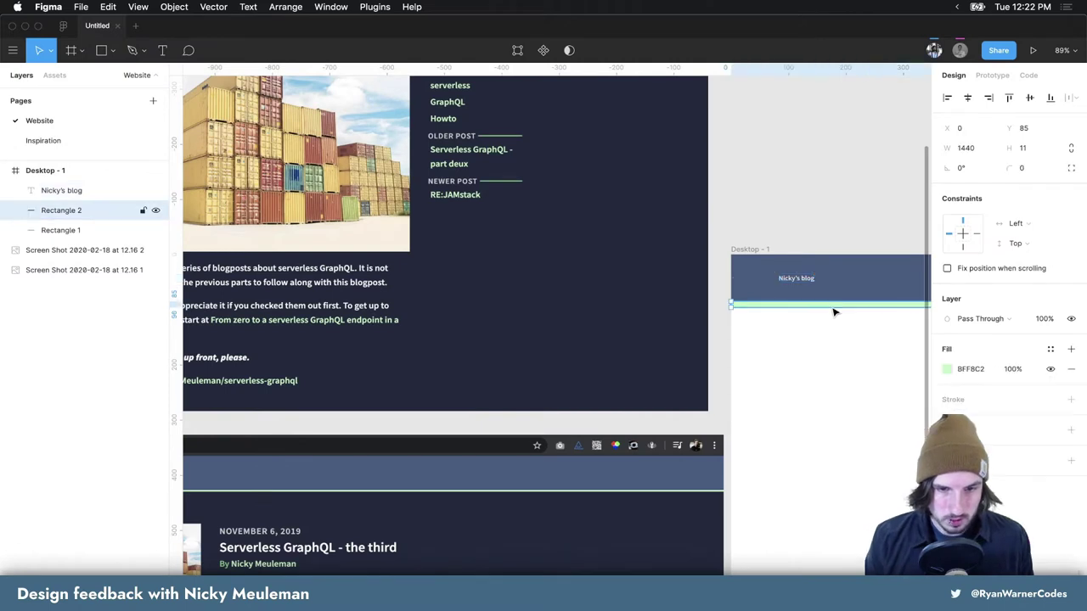
left_click(1050, 349)
left_click(1063, 375)
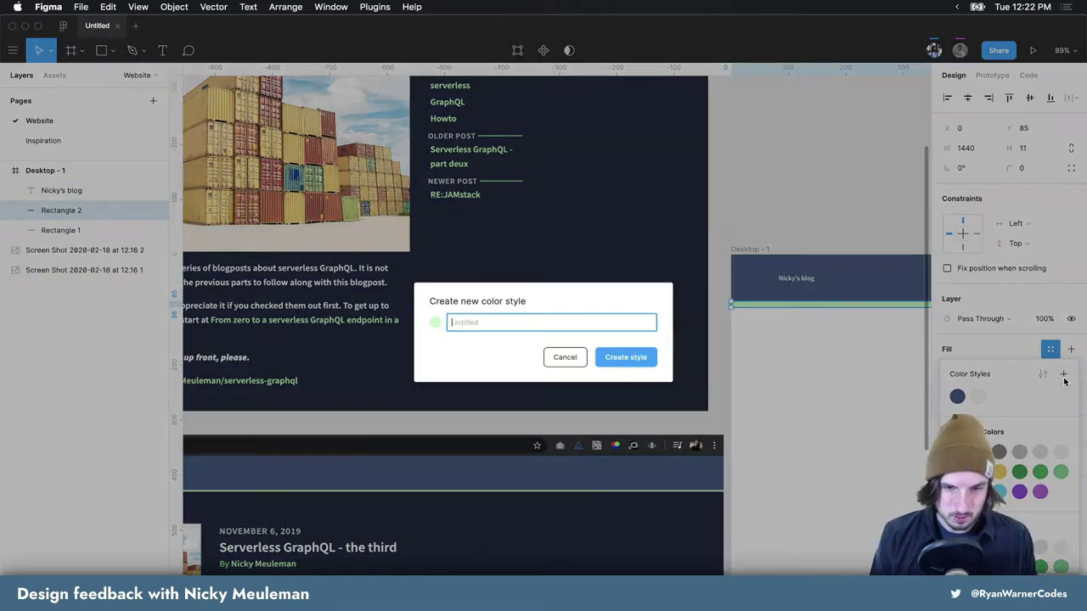
type("Light green")
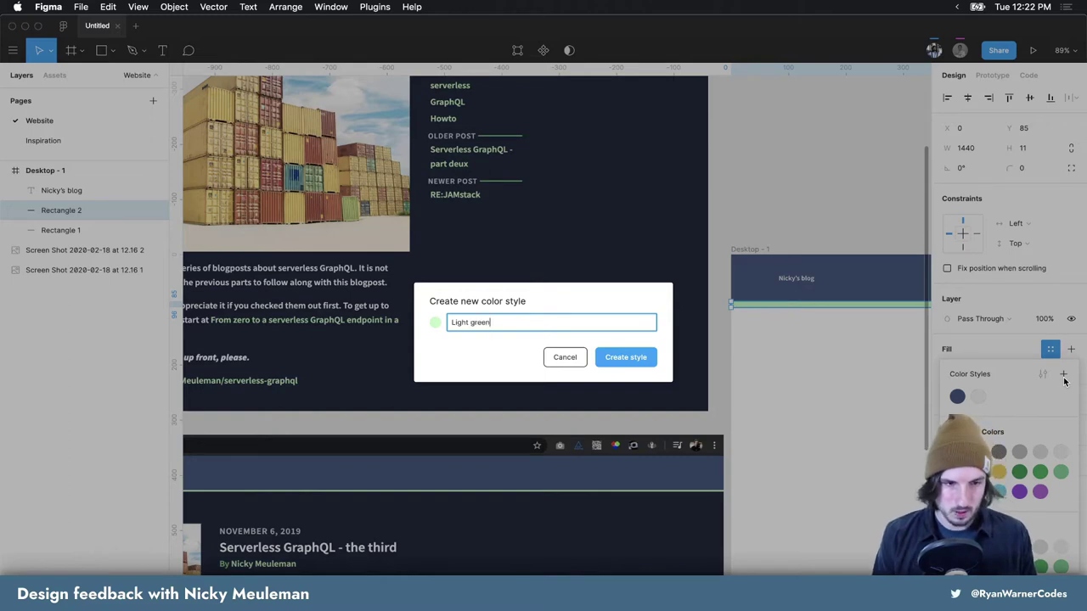
key("Return")
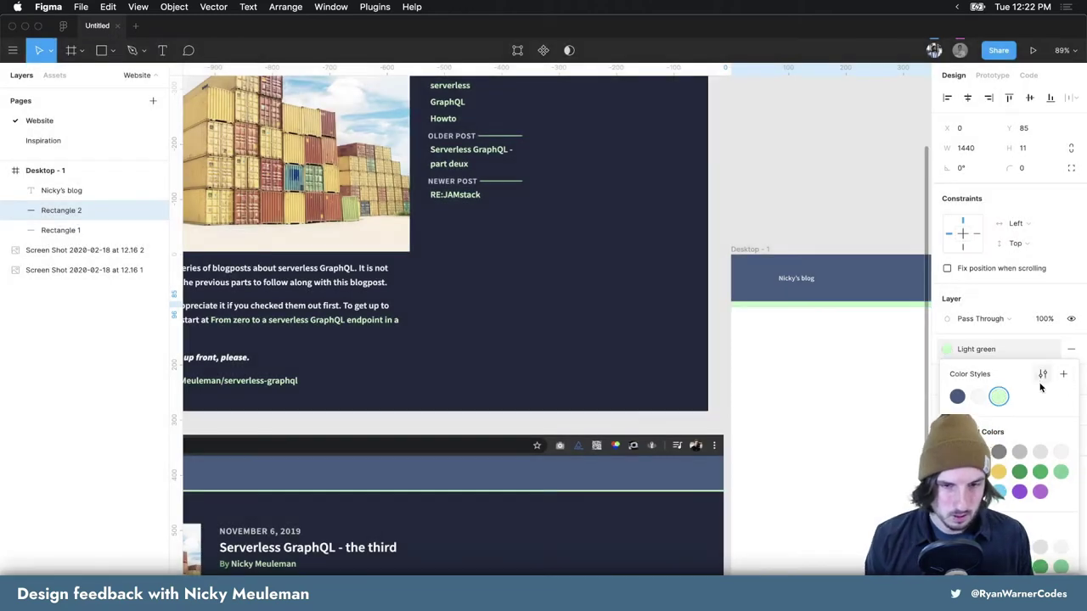
left_click(834, 333)
scroll(832, 332, "right", 5)
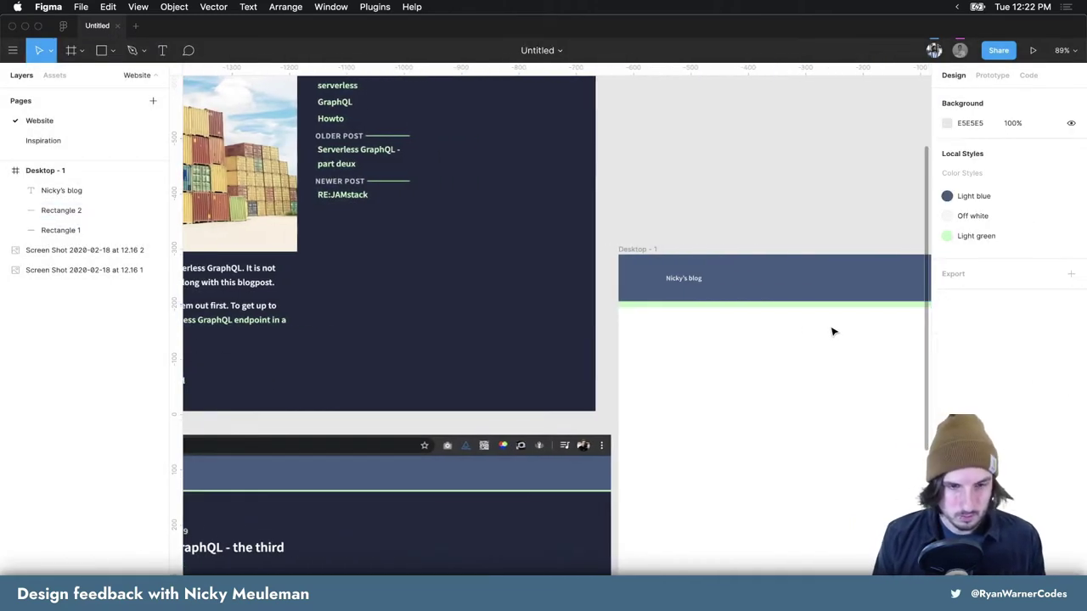
left_click(788, 307)
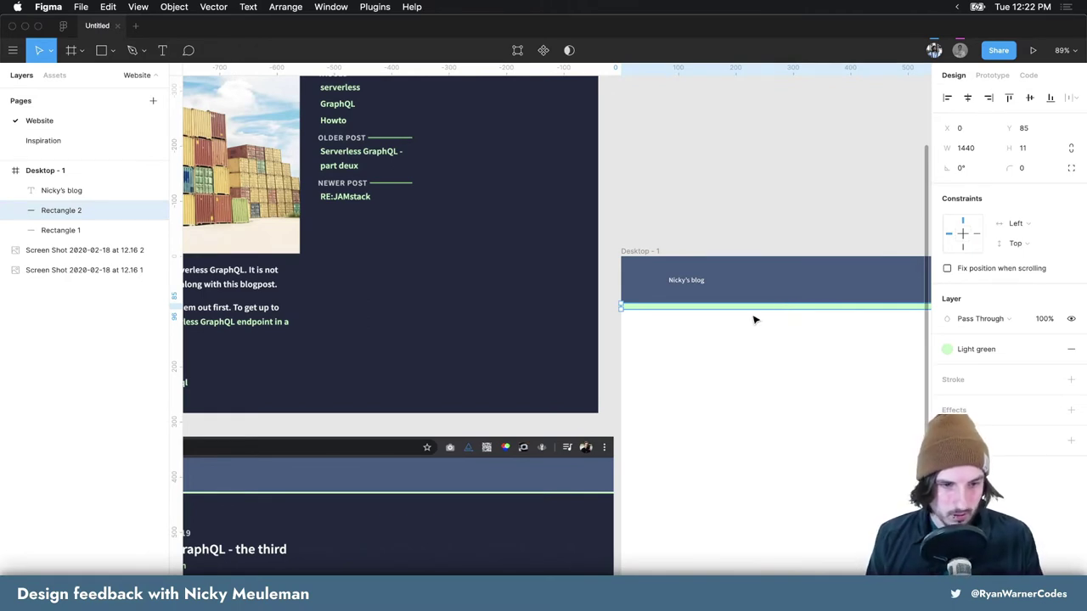
left_click(718, 225)
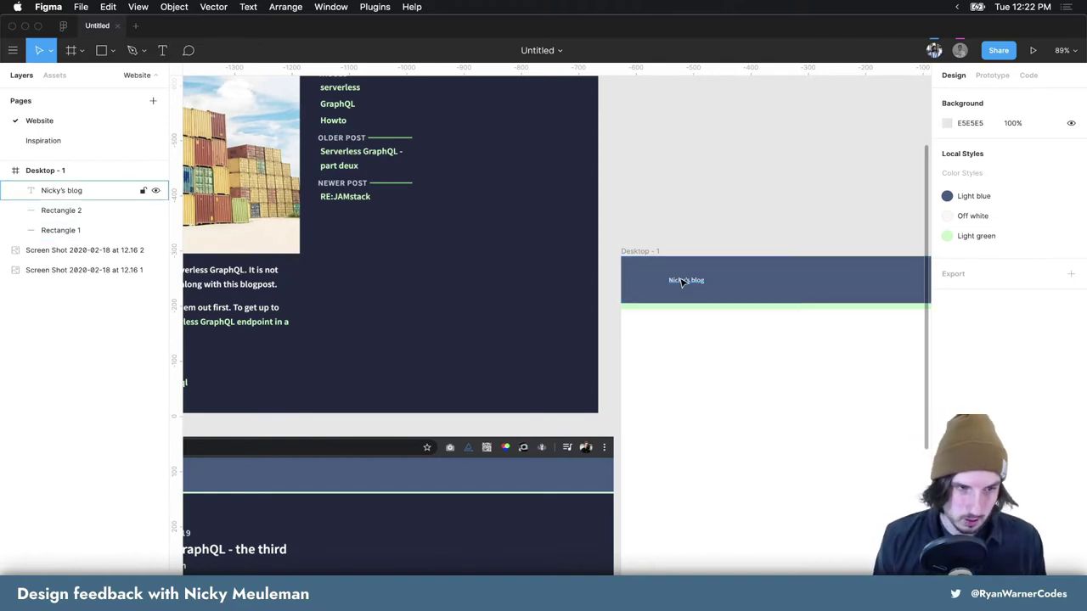
scroll(705, 293, "left", 3)
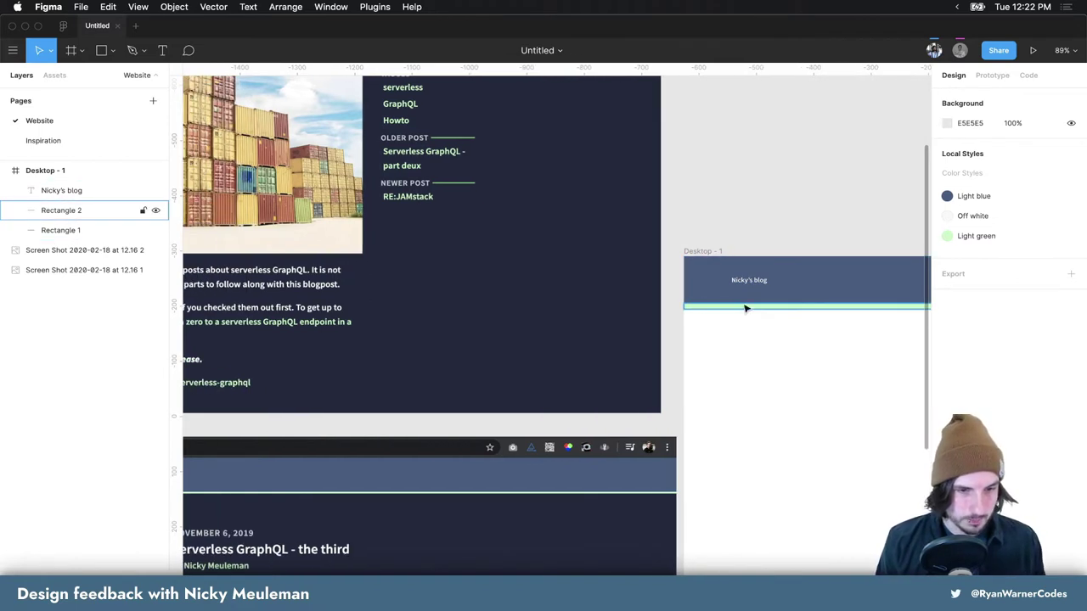
scroll(756, 224, "down", 3)
scroll(759, 224, "left", 8)
scroll(509, 195, "left", 2)
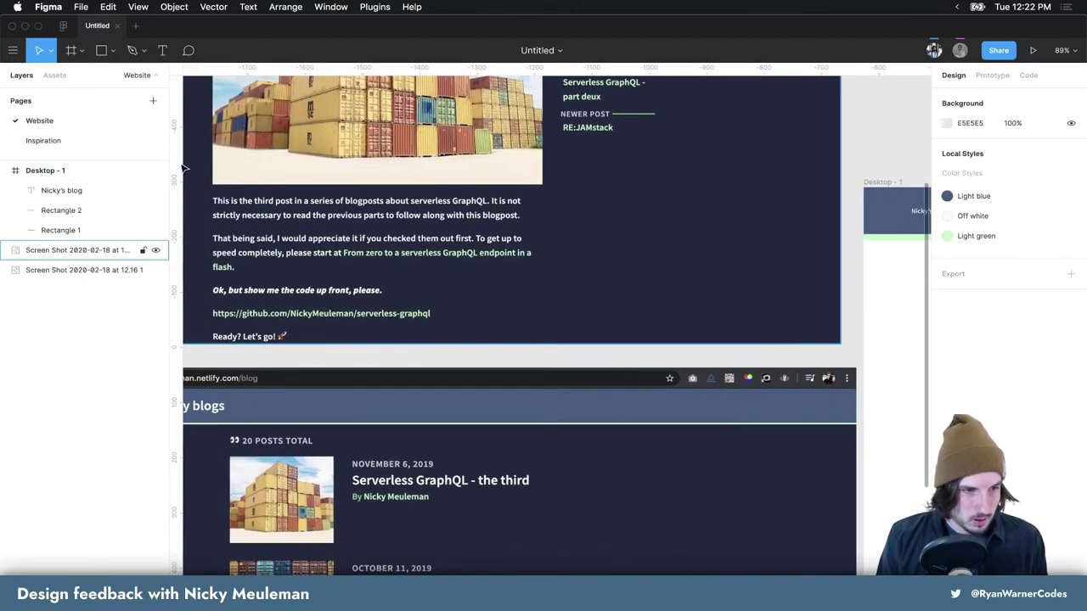
left_click_drag(170, 163, 151, 163)
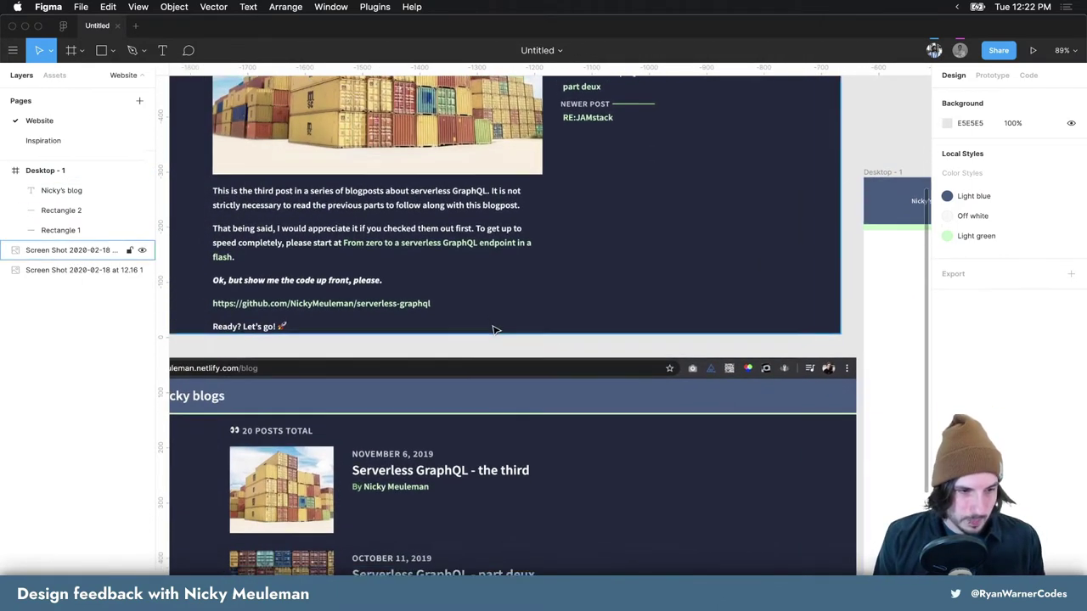
scroll(495, 323, "down", 3)
scroll(476, 321, "down", 2)
scroll(425, 305, "left", 1)
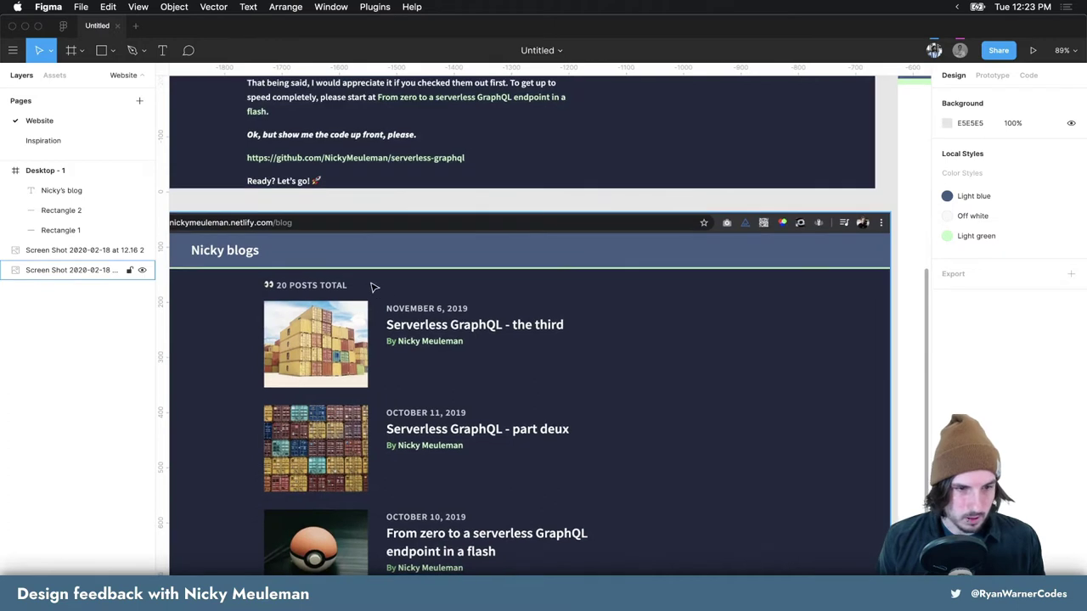
scroll(382, 286, "right", 2)
scroll(386, 286, "right", 7)
scroll(387, 286, "up", 5)
scroll(407, 289, "down", 2)
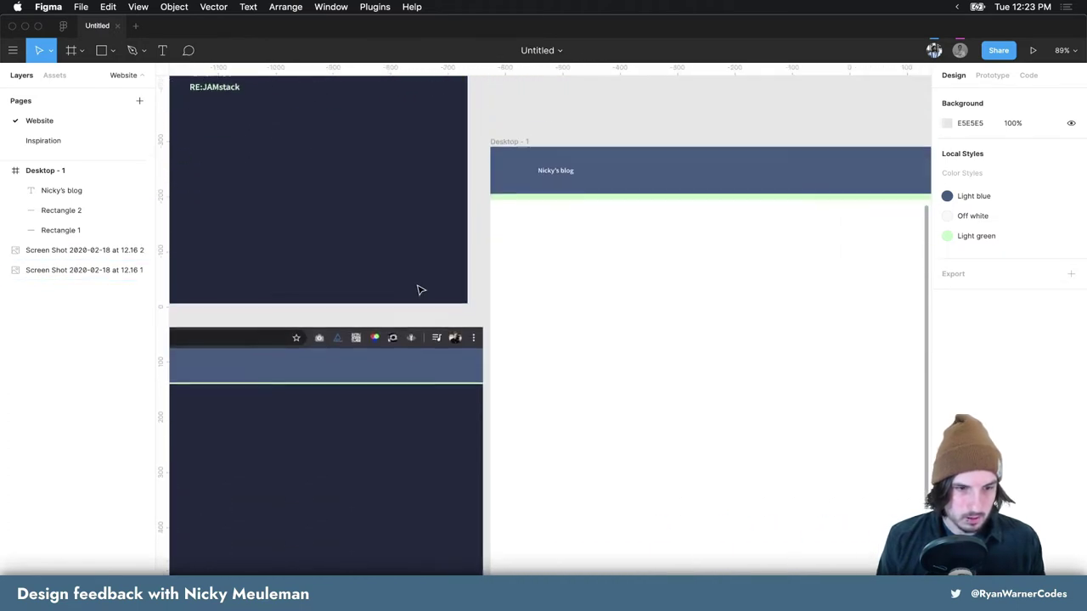
Fill the Desktop - 1 frame with the screenshot's dark navy and save it as a 'Dark blue' style
left_click(513, 137)
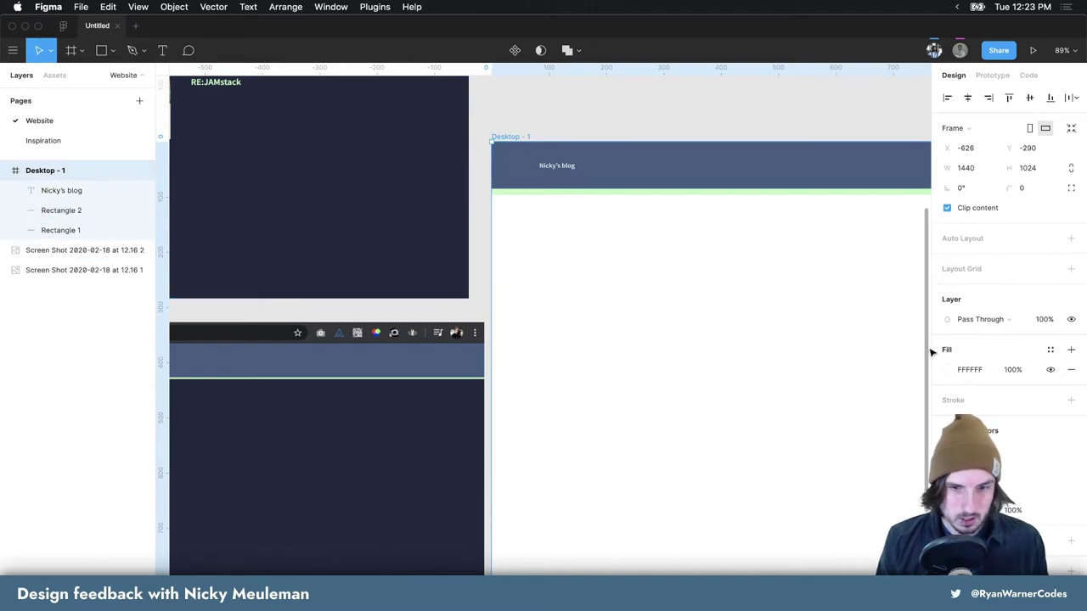
left_click(947, 369)
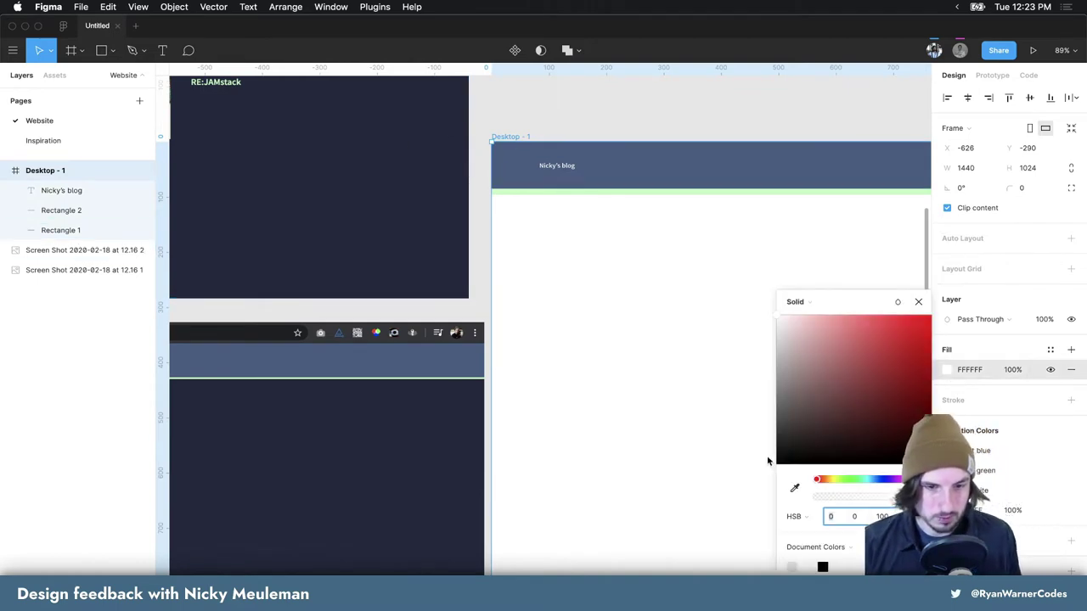
left_click(793, 488)
left_click(452, 442)
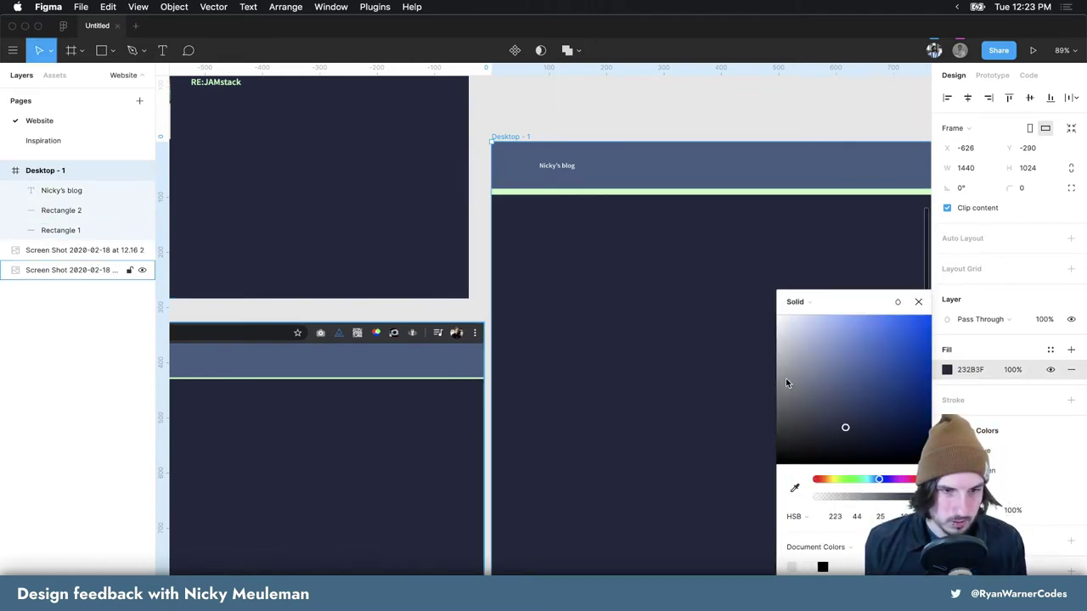
left_click(1050, 350)
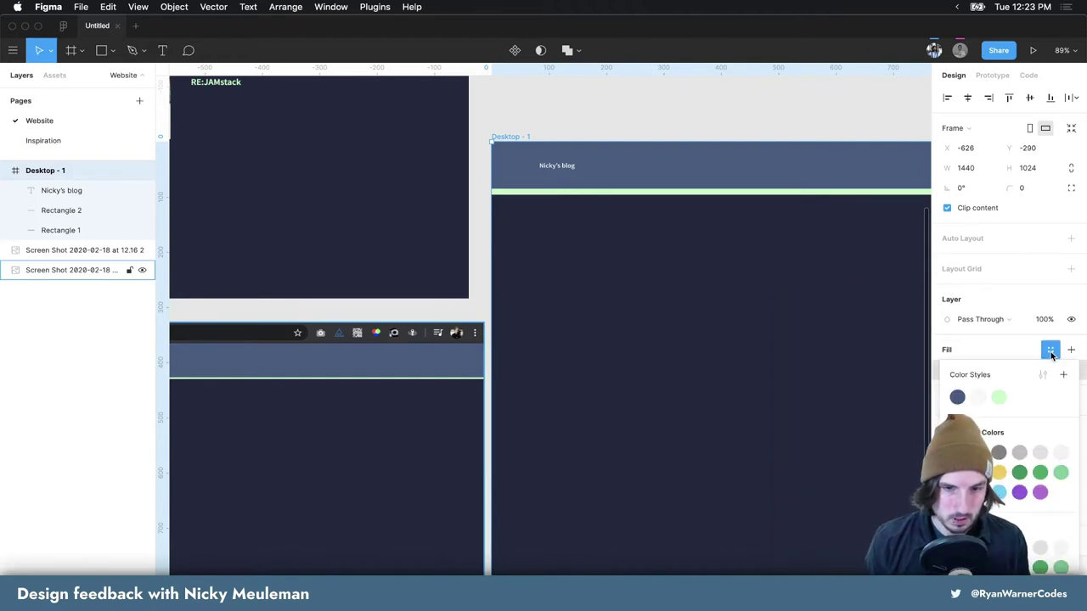
left_click(1064, 375)
type("Dark blue")
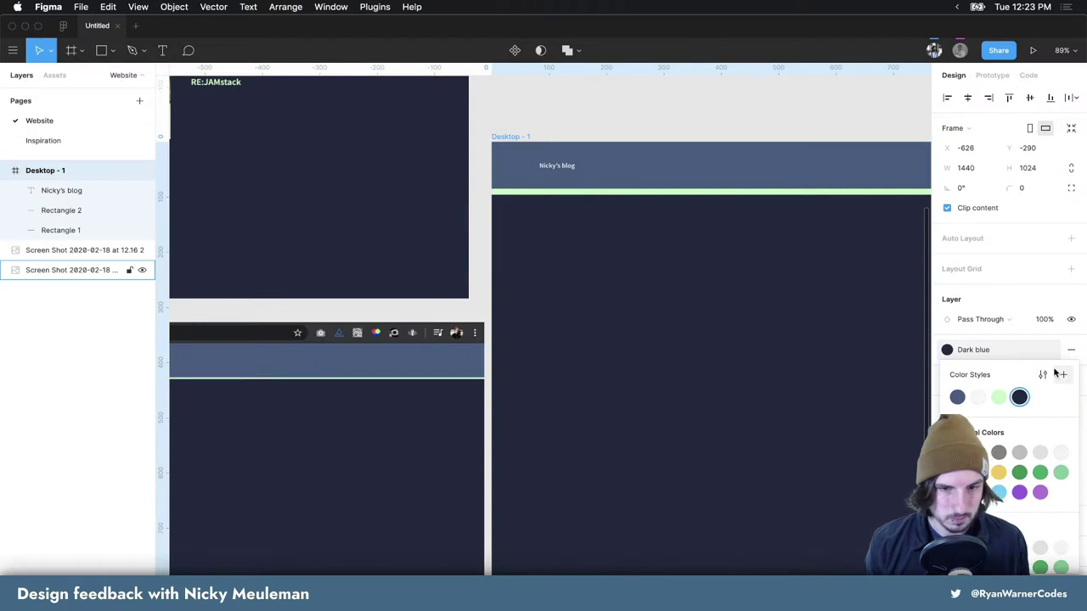
Reselect the Desktop - 1 frame and dismiss the frame drawing options unchanged
left_click(760, 269)
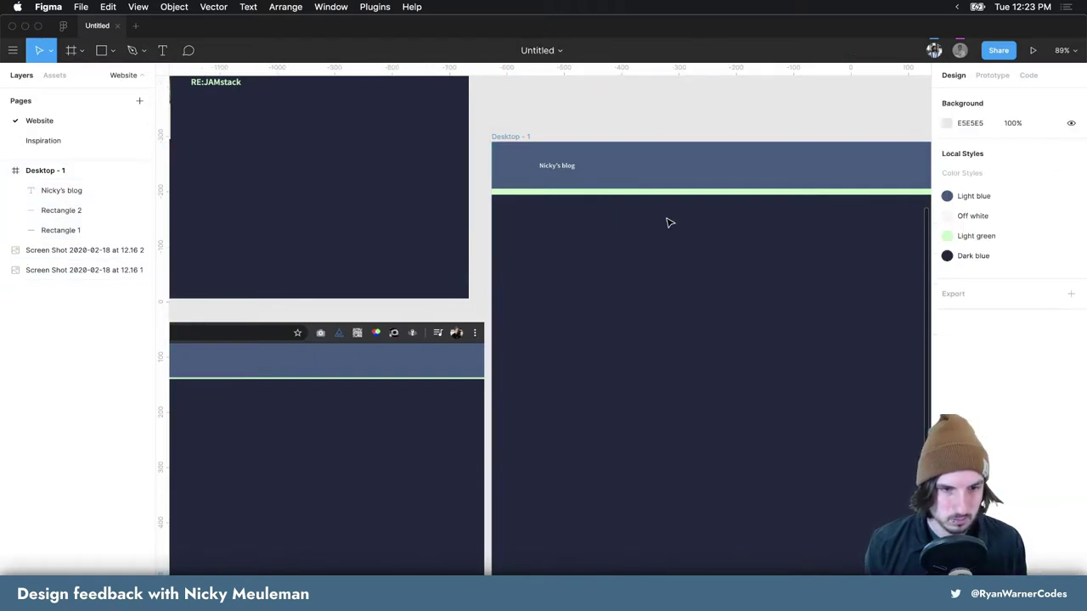
left_click(515, 137)
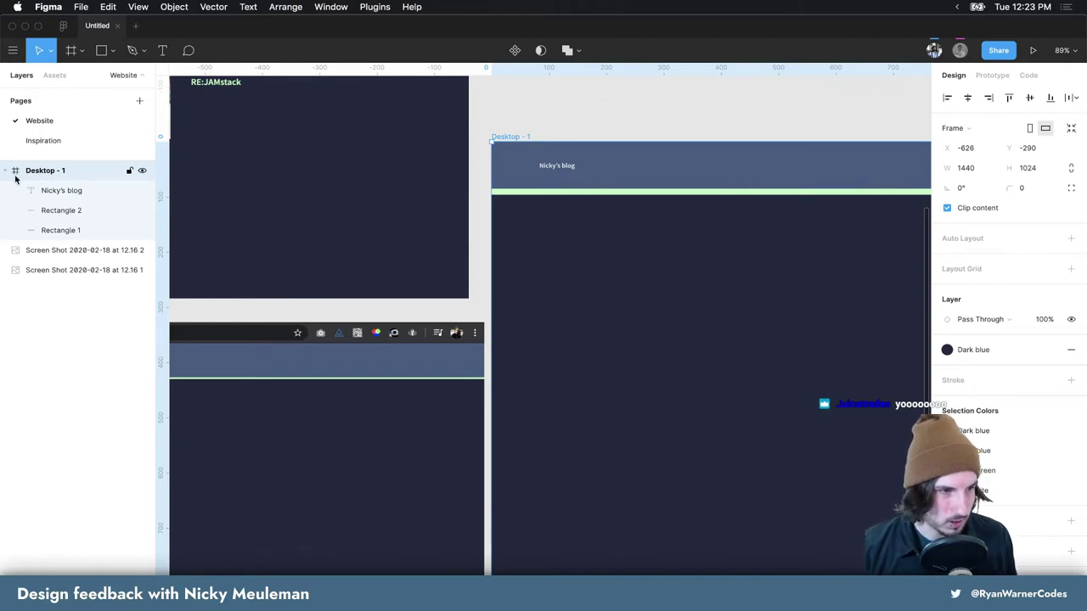
left_click(82, 53)
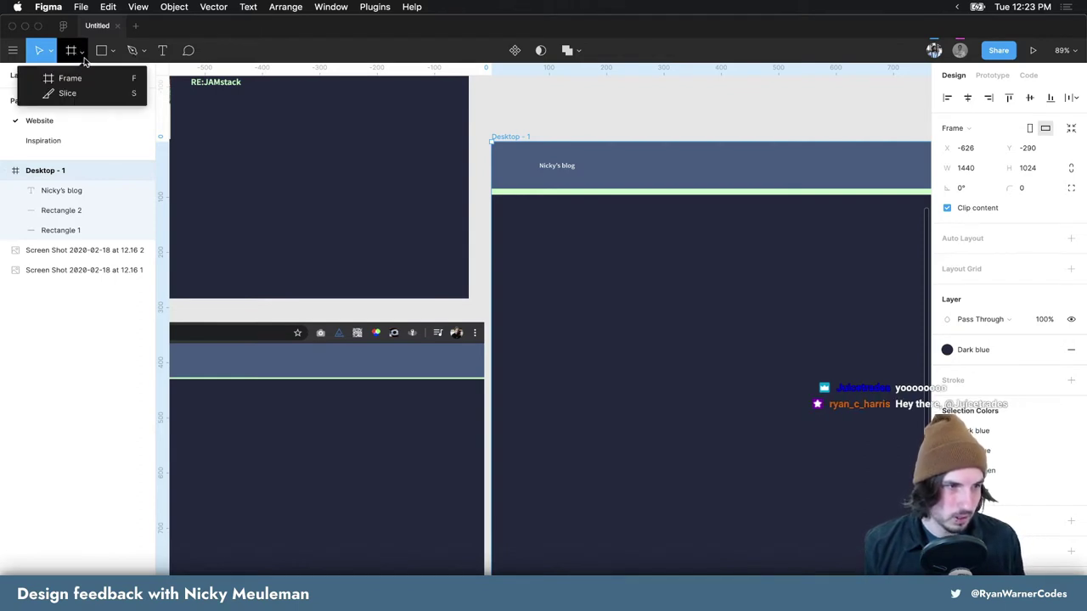
left_click(82, 54)
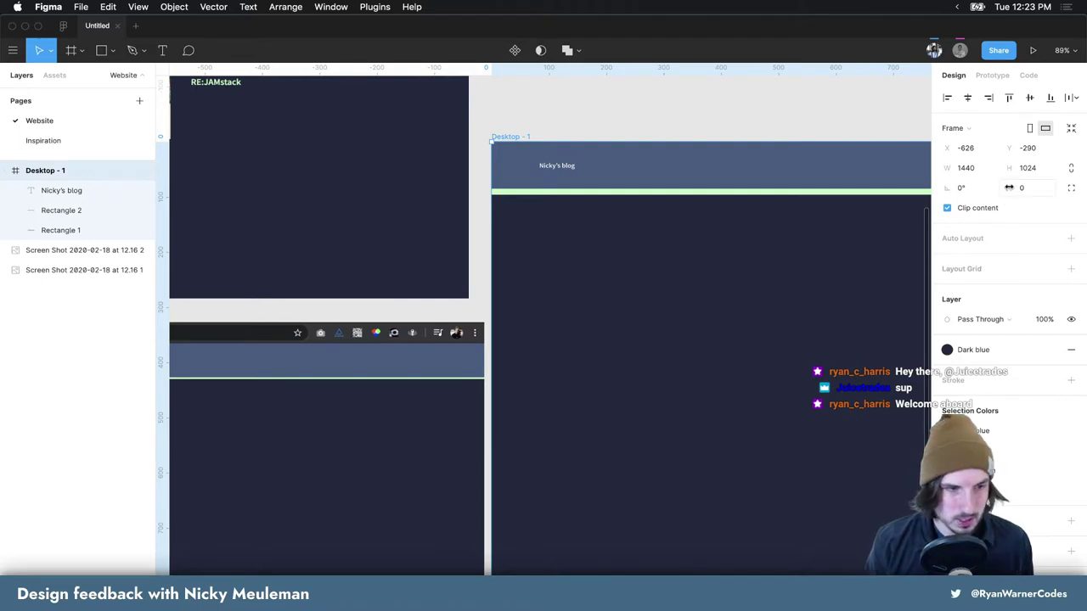
Rename the Desktop - 1 frame to 'Blog home'
double_click(45, 171)
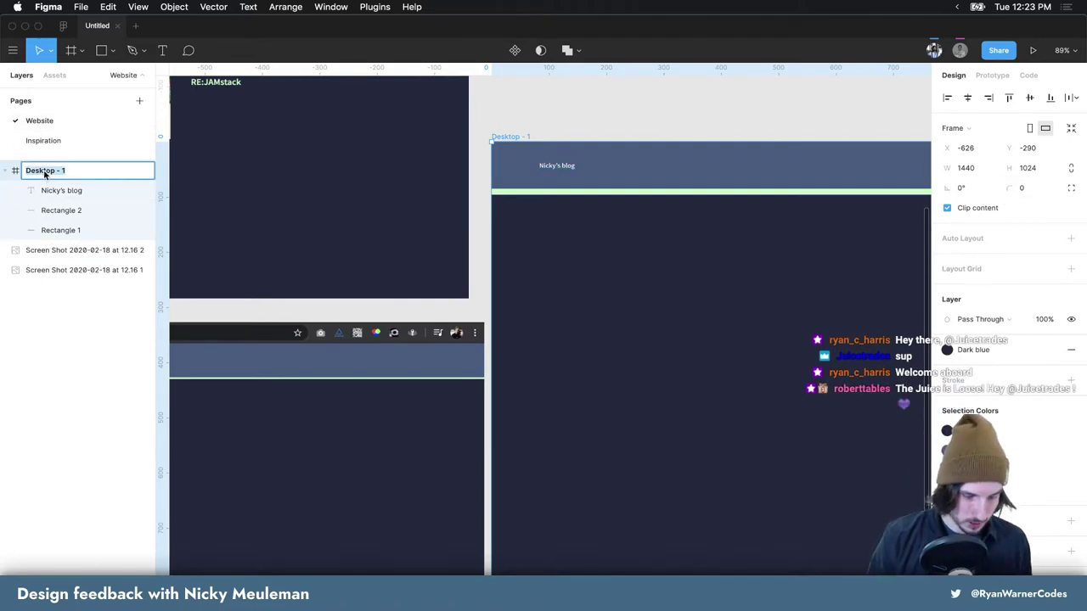
type("Blog")
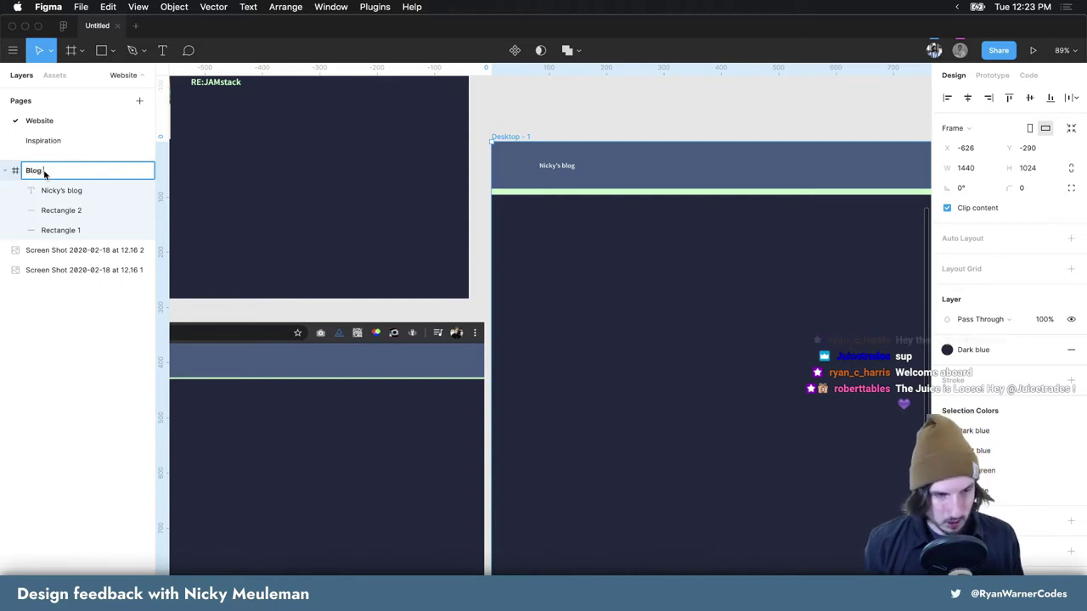
type(" home")
key("Return")
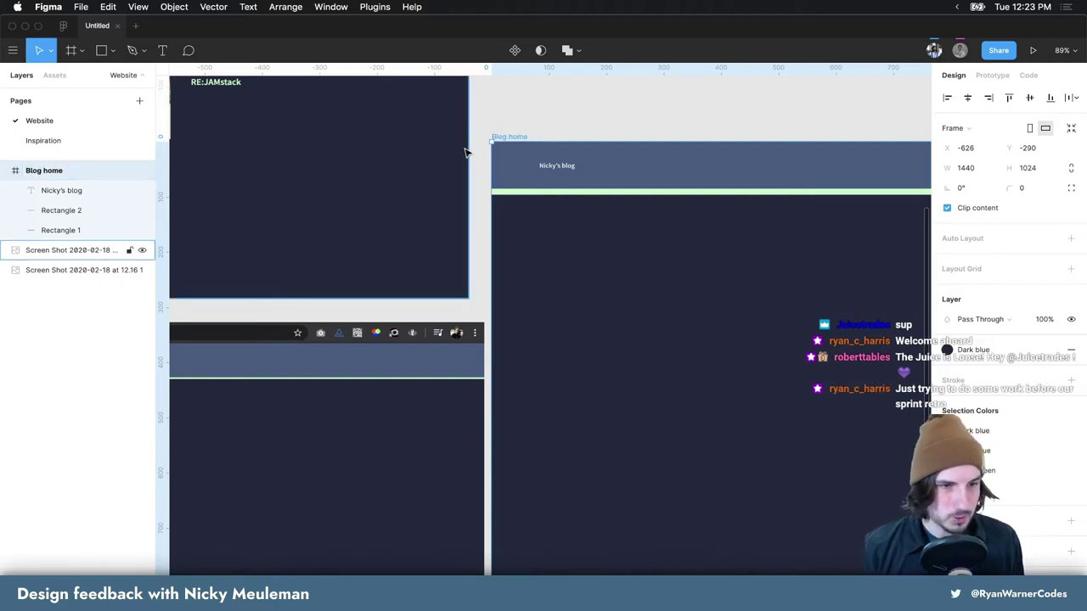
Set the 'Nicky's blog' title font size to 26
scroll(453, 152, "left", 2)
scroll(445, 151, "left", 3)
scroll(442, 151, "left", 4)
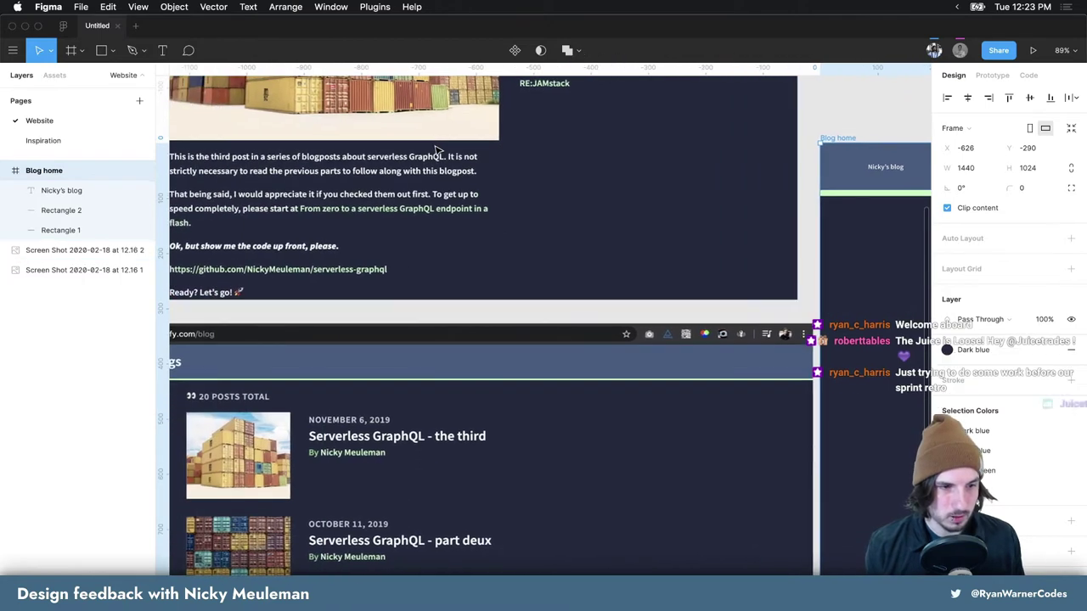
scroll(437, 150, "left", 2)
scroll(437, 151, "right", 1)
scroll(437, 151, "right", 2)
scroll(437, 150, "right", 4)
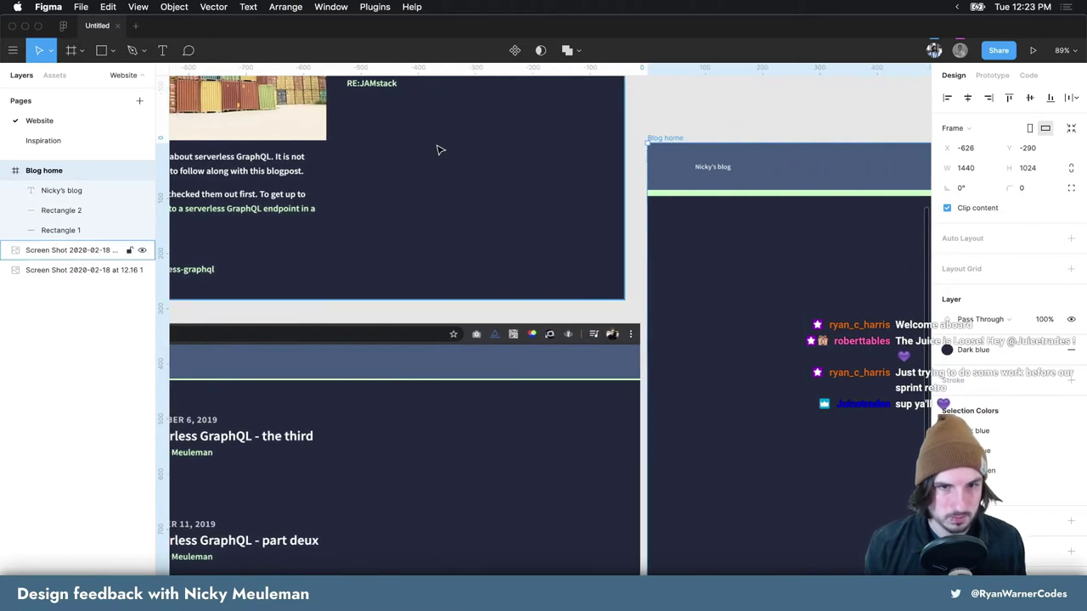
scroll(439, 150, "right", 1)
scroll(437, 150, "right", 2)
scroll(437, 149, "right", 3)
scroll(435, 146, "right", 2)
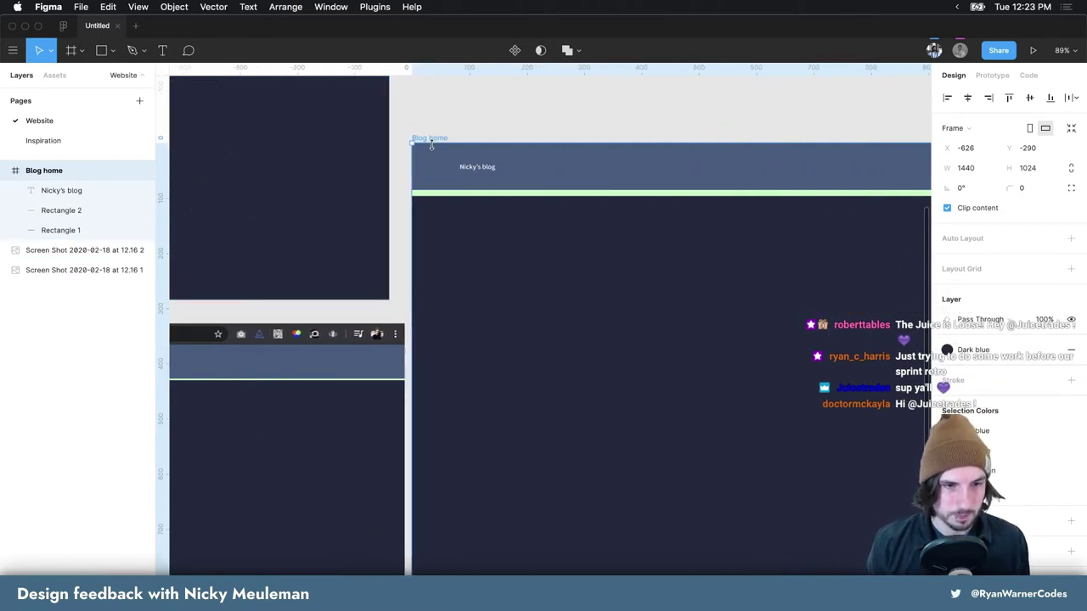
scroll(430, 144, "right", 3)
scroll(431, 142, "right", 4)
scroll(373, 137, "right", 1)
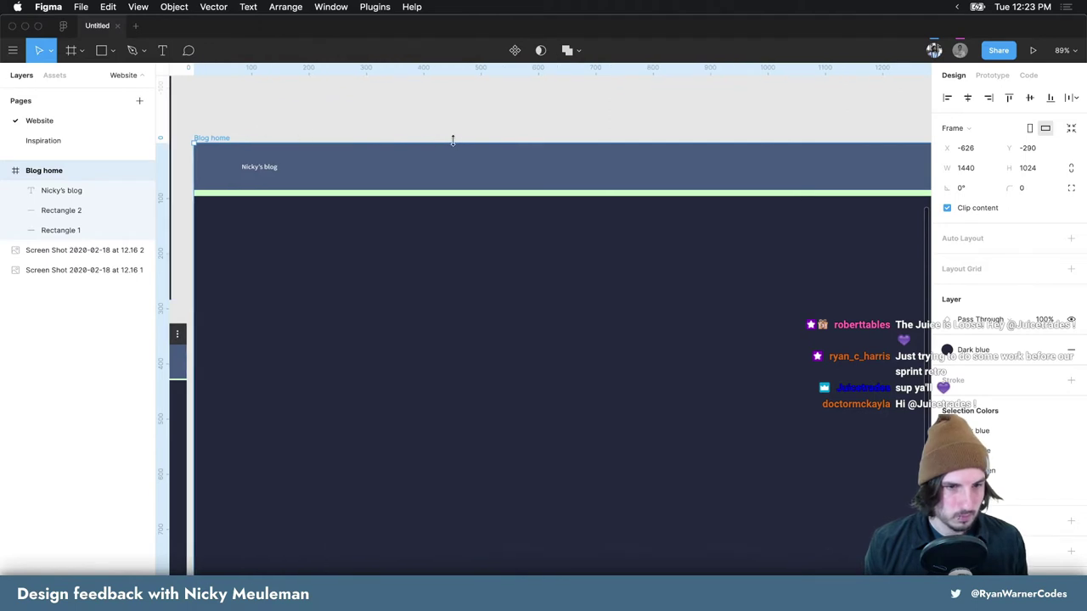
left_click(433, 217)
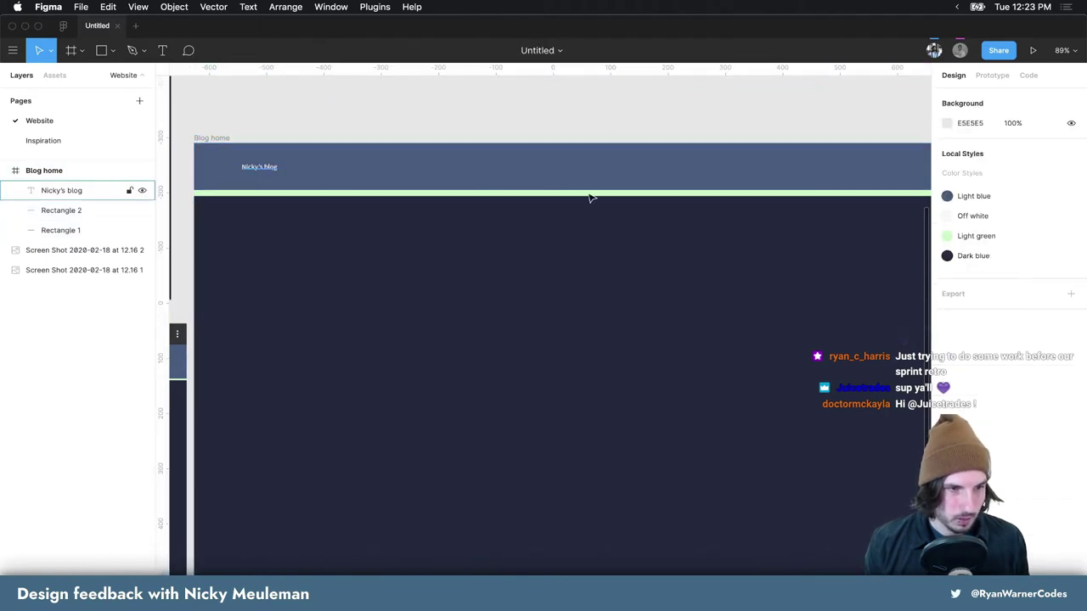
key("Tab")
left_click(1033, 388)
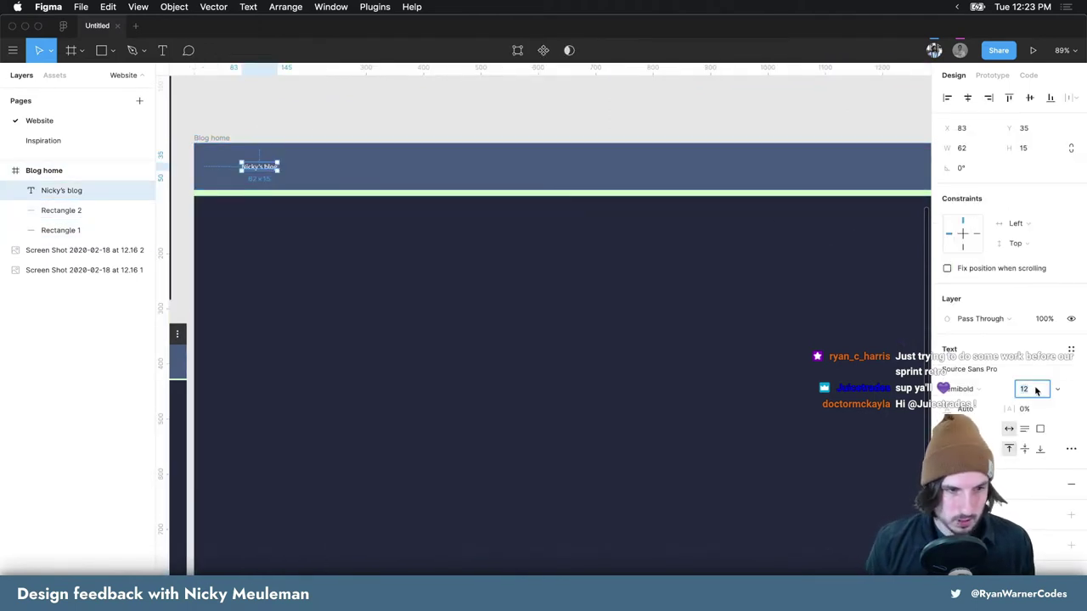
type("22")
key("Return")
key("Up")
key("Up")
key("Up")
key("Up")
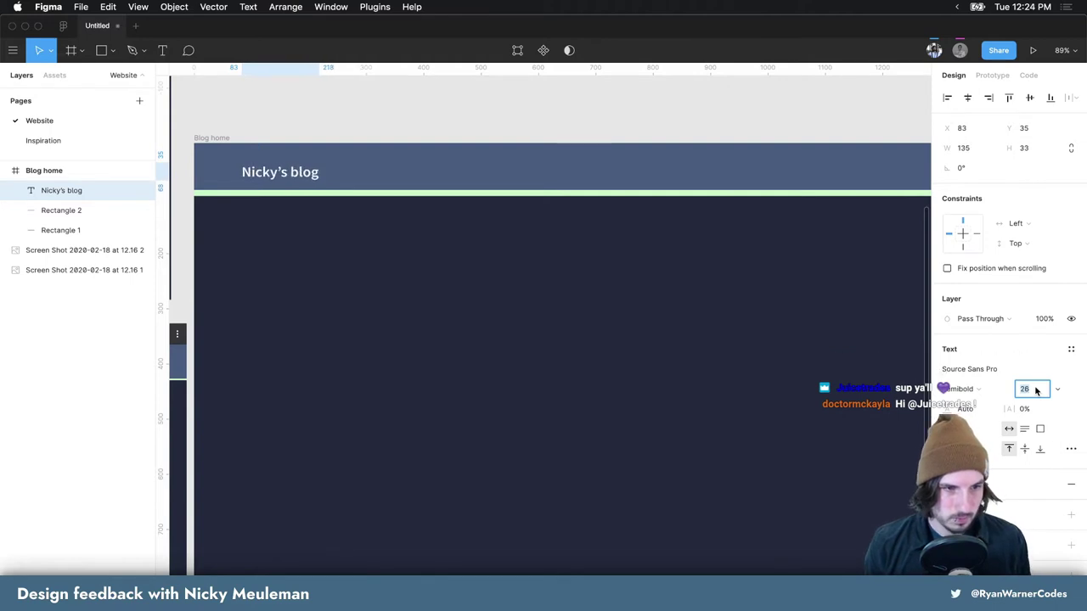
key("Return")
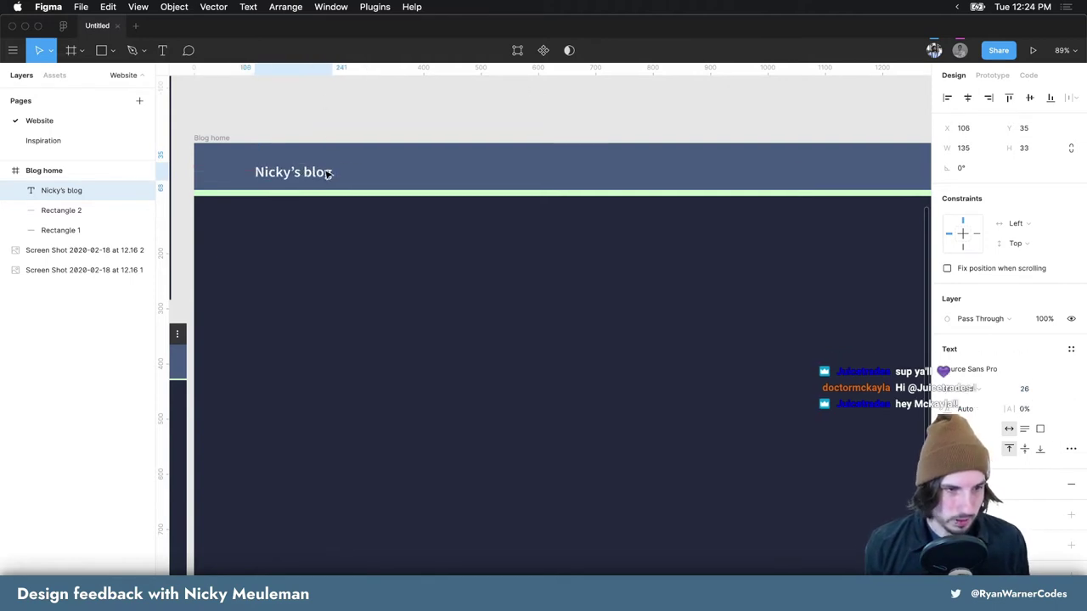
Move the title right and thin the green divider bar from 11 to 7 high
left_click_drag(287, 165, 351, 158)
scroll(332, 310, "left", 10)
scroll(332, 311, "right", 8)
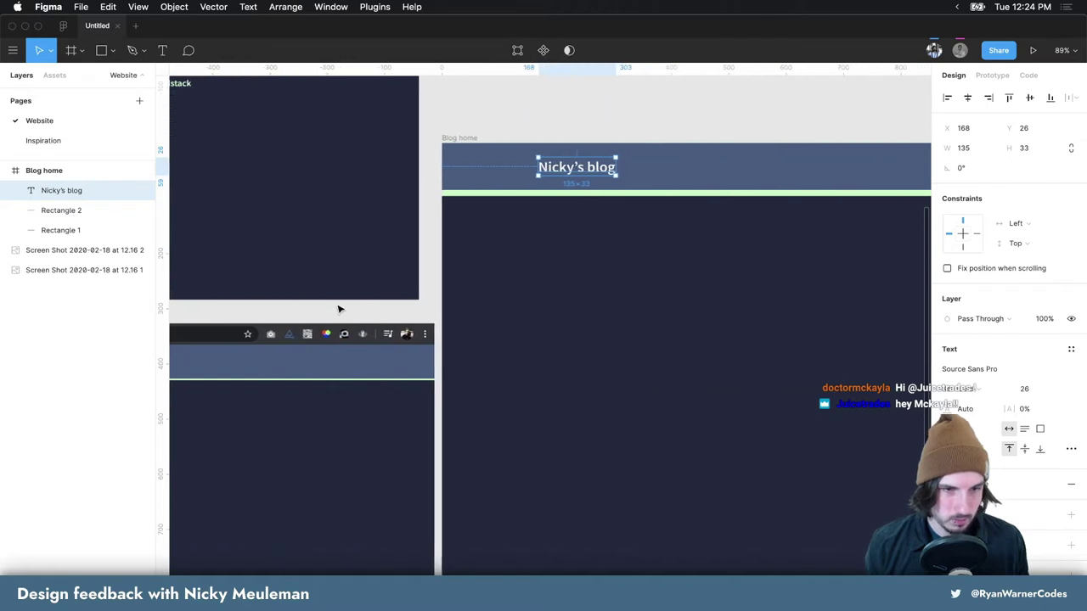
left_click(681, 194)
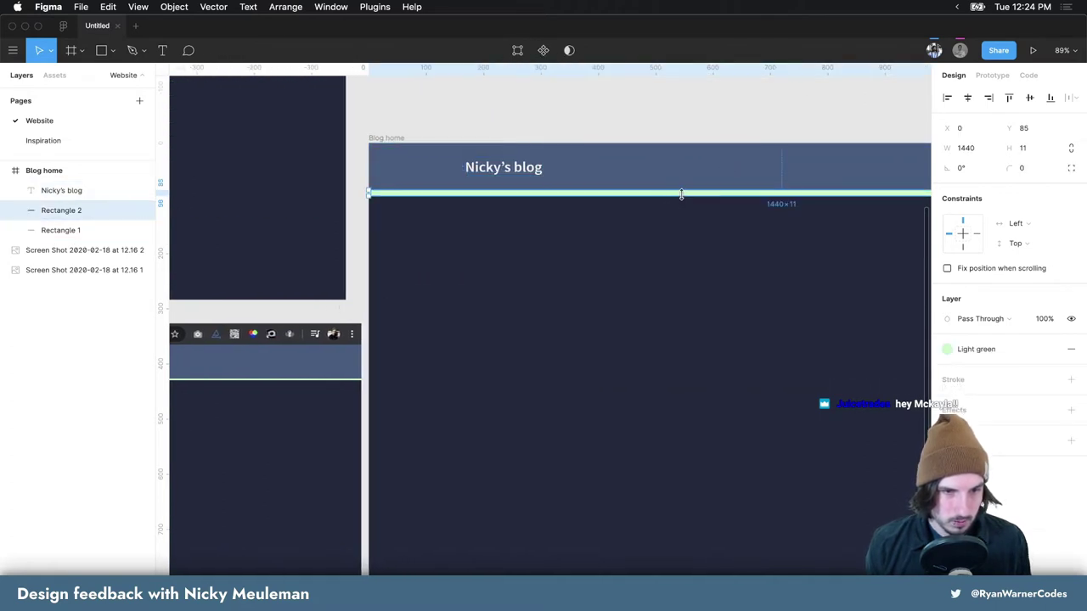
left_click_drag(681, 194, 681, 193)
left_click(642, 126)
scroll(626, 128, "right", 3)
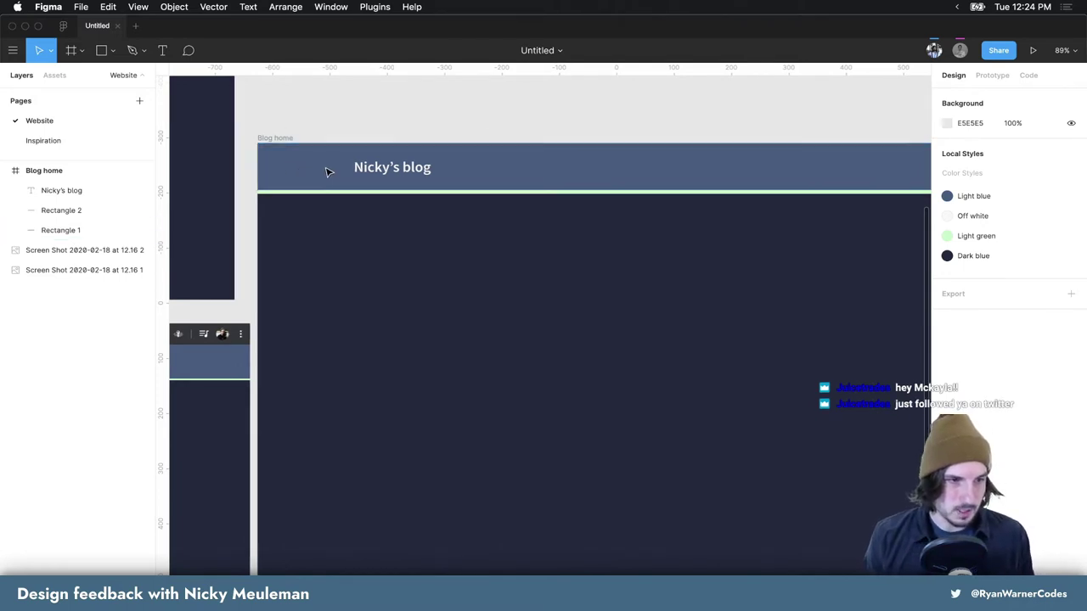
scroll(327, 171, "left", 2)
key("minus")
key("minus")
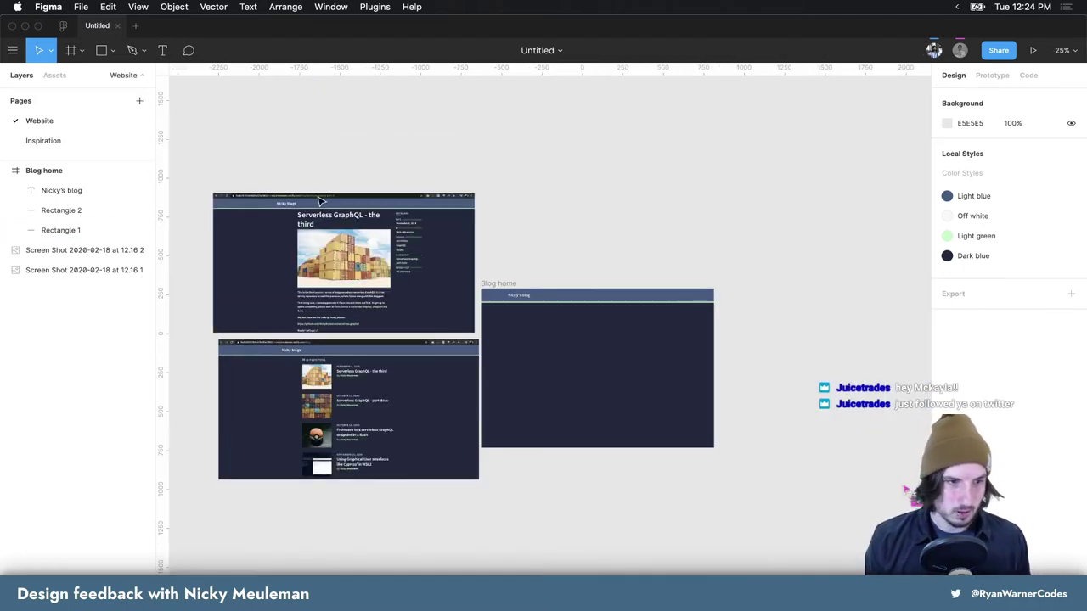
Zoom into the reference blog screenshot to inspect its header
left_click(320, 201)
scroll(357, 323, "up", 3)
scroll(361, 346, "up", 2)
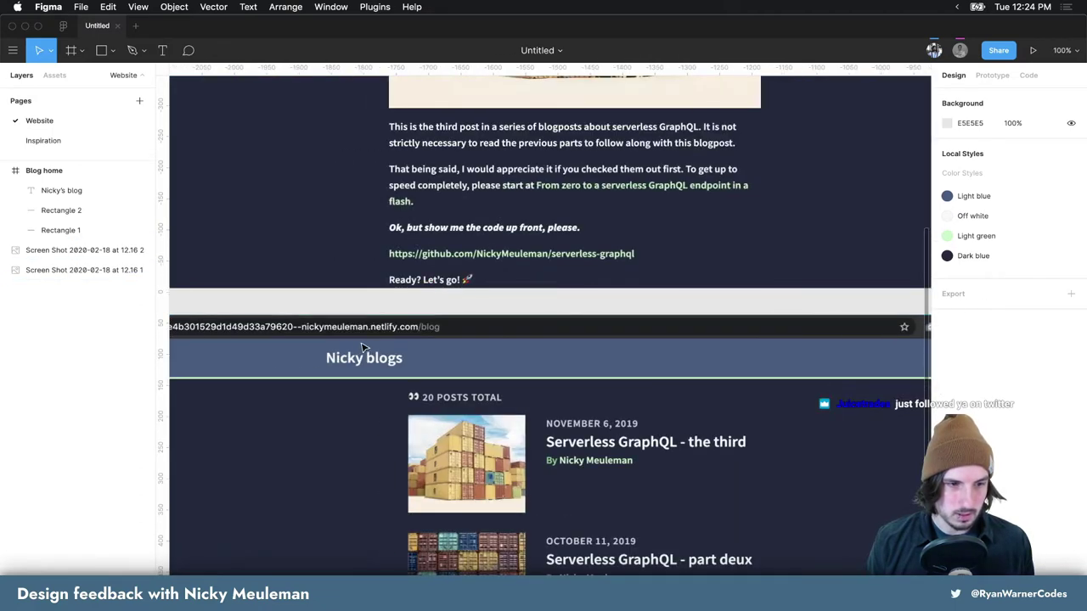
scroll(361, 340, "up", 3)
scroll(400, 271, "up", 2)
scroll(425, 226, "up", 2)
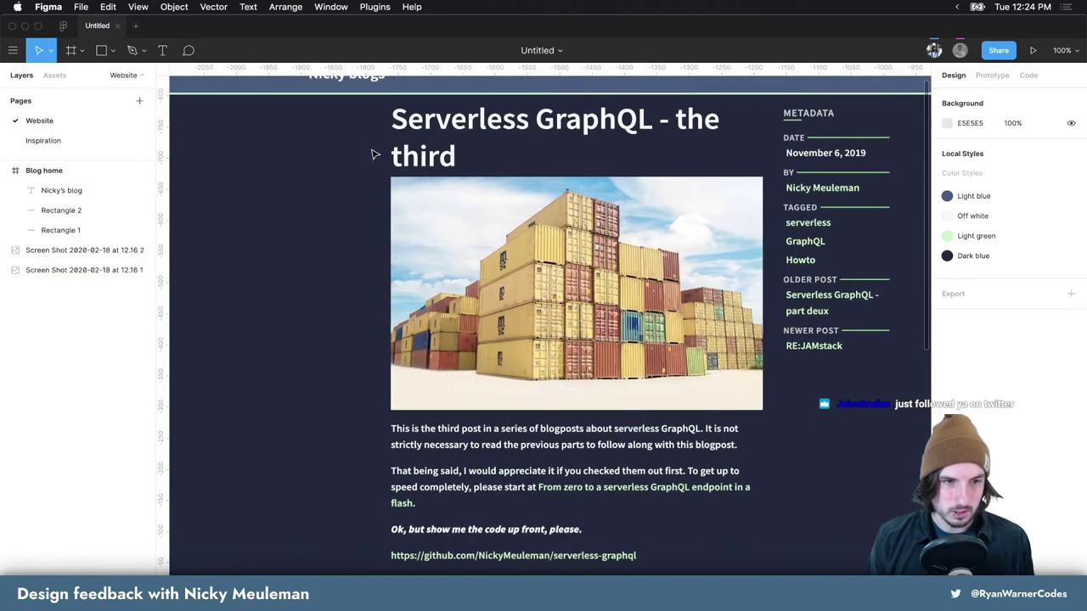
scroll(374, 154, "up", 2)
scroll(378, 153, "right", 2)
scroll(380, 154, "right", 5)
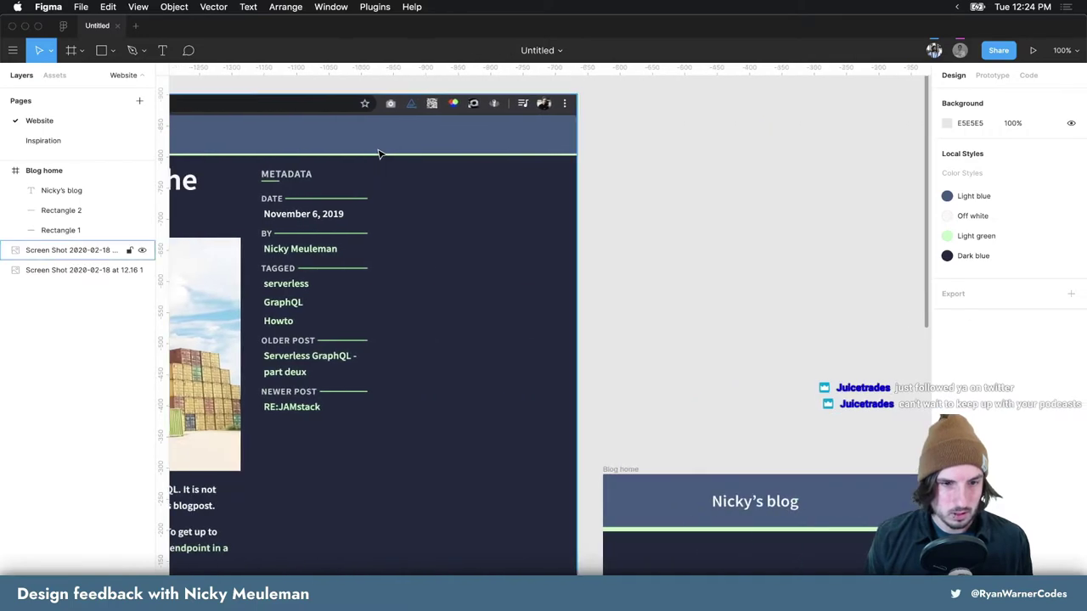
scroll(379, 154, "right", 5)
Marquee-select the header title and both header rectangles in Blog home
scroll(379, 154, "down", 2)
scroll(379, 154, "down", 1)
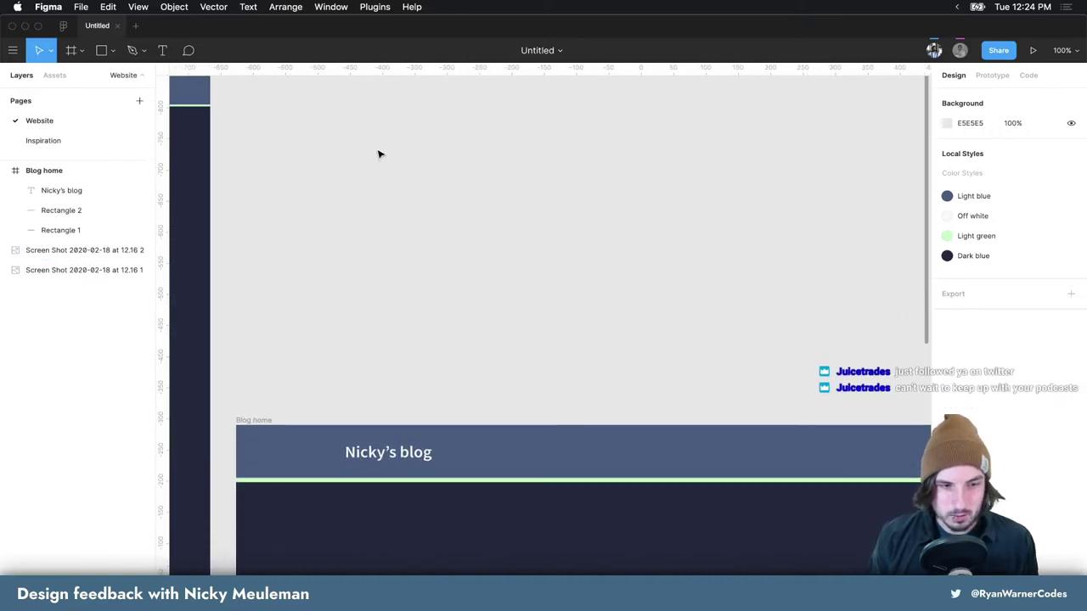
scroll(378, 154, "down", 5)
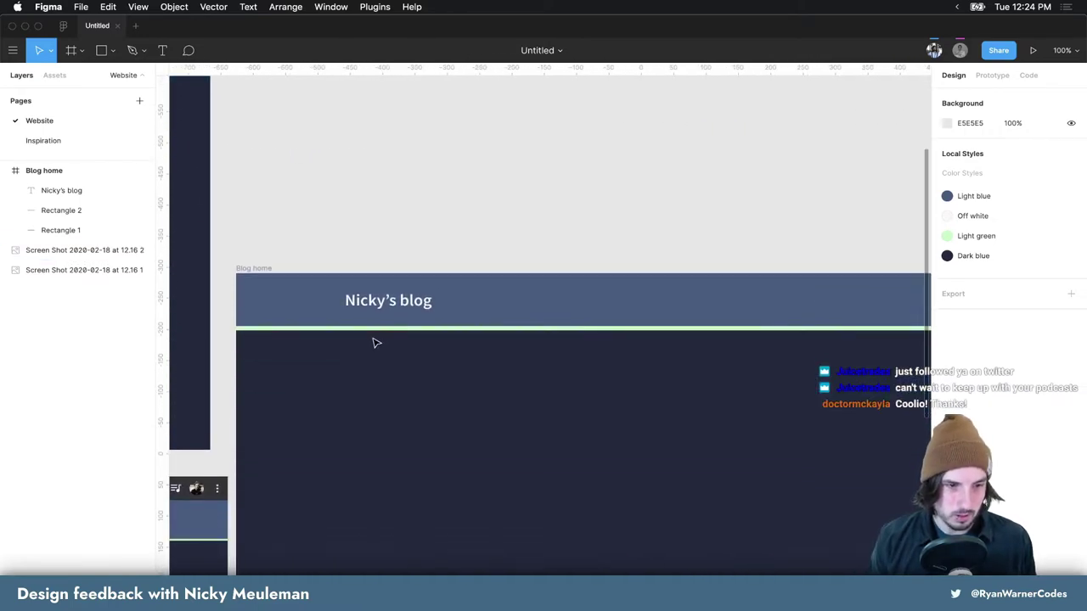
left_click_drag(433, 346, 321, 287)
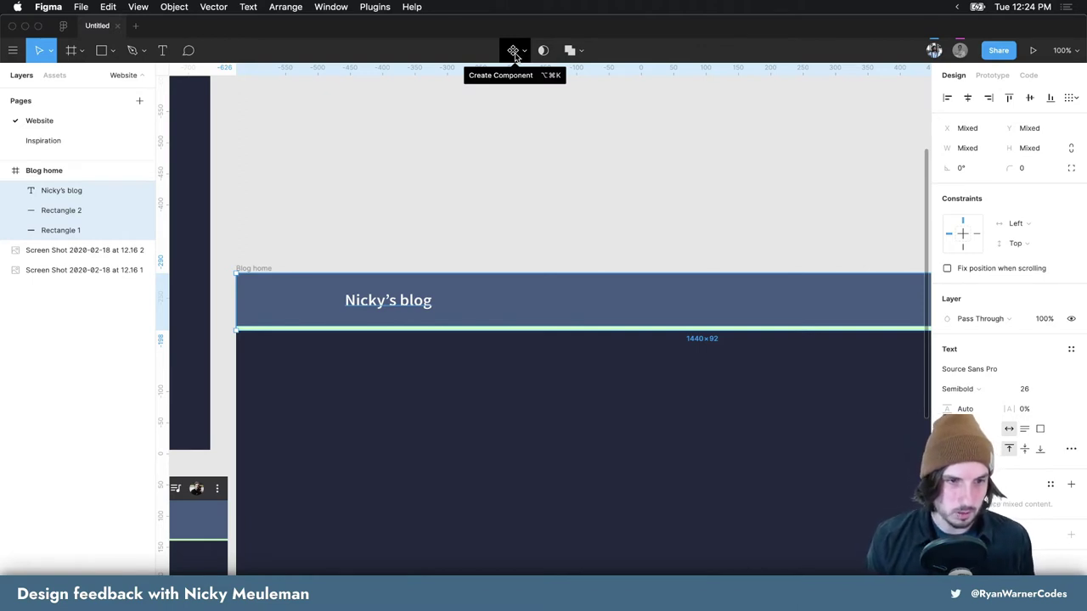
Make the header a component named 'Header' and place a linked instance below it
left_click(514, 53)
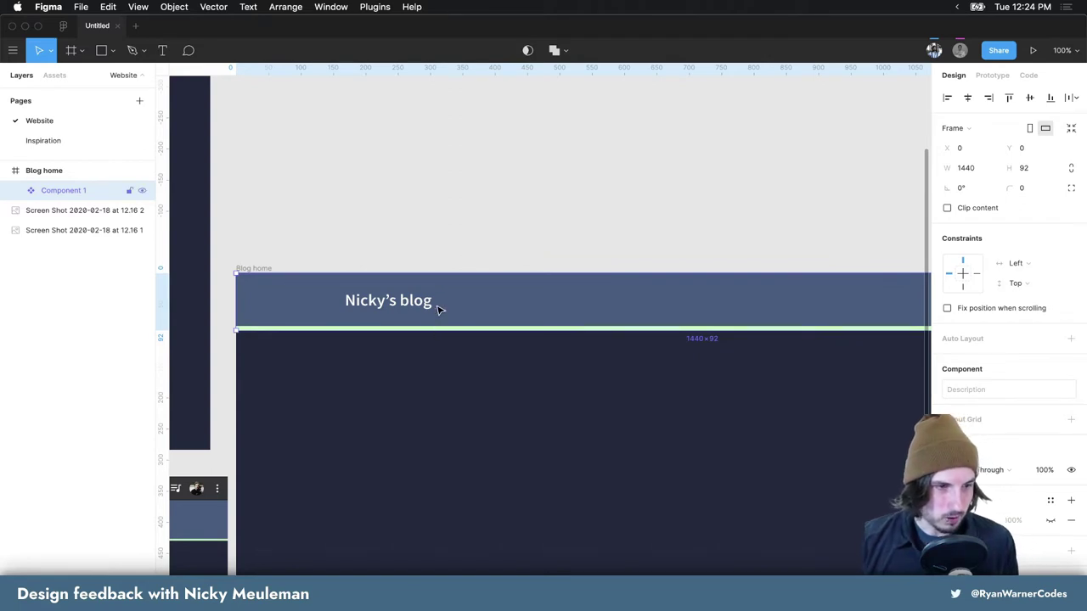
double_click(75, 192)
type("Header")
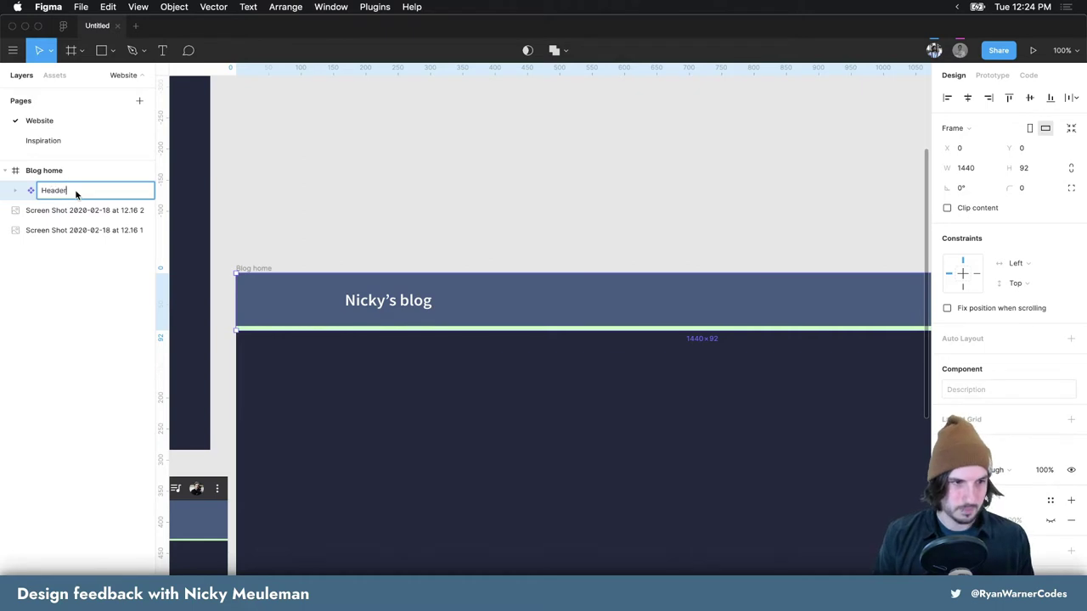
key("Return")
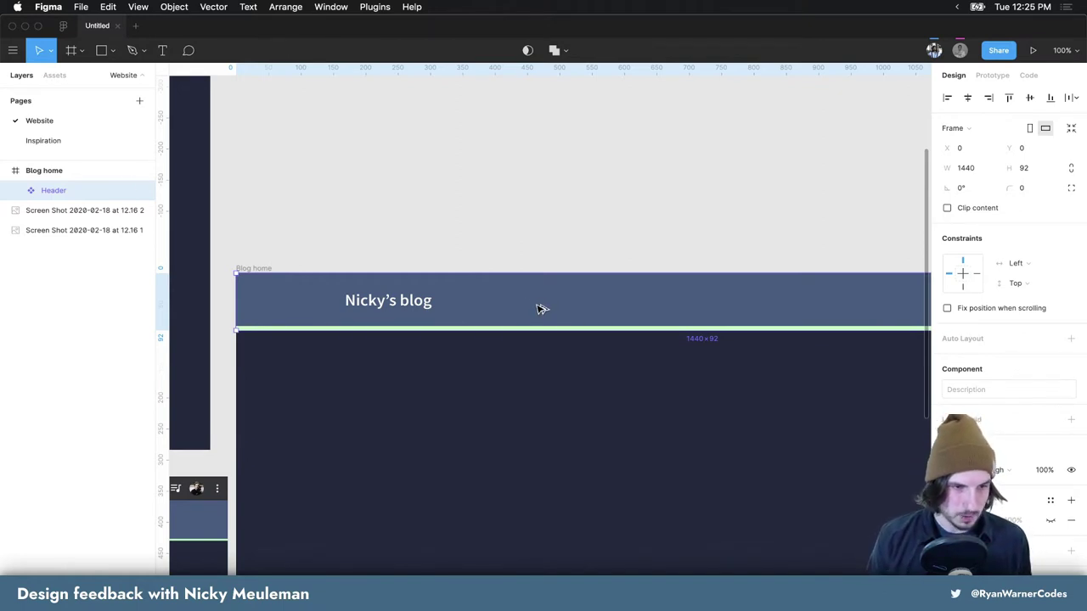
left_click_drag(540, 309, 544, 396)
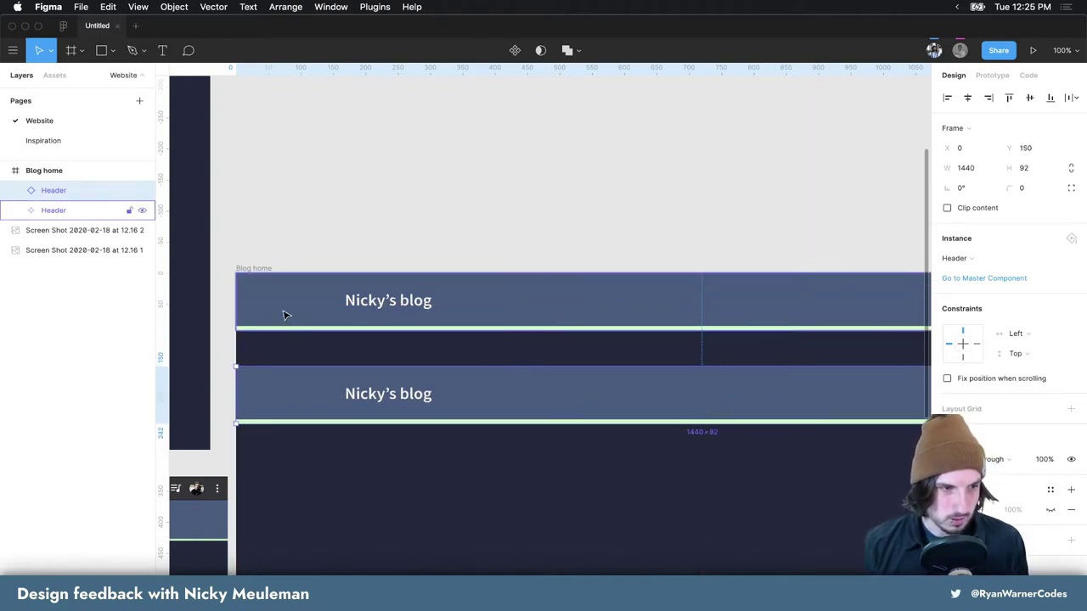
Delete the lower Header copy and place a new instance below the master at Y 143
left_click(406, 303)
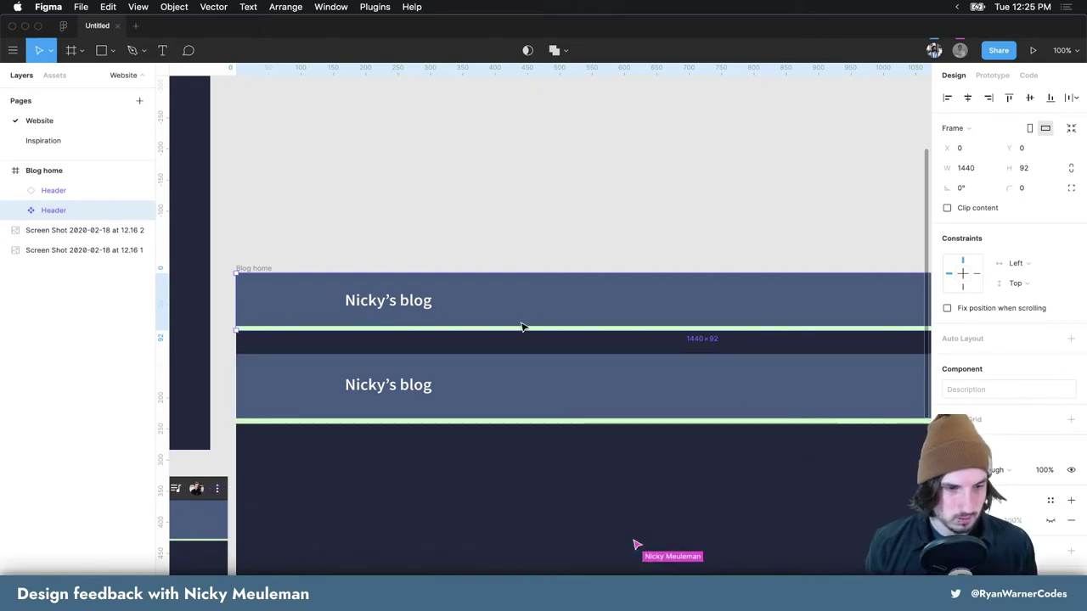
left_click(482, 402)
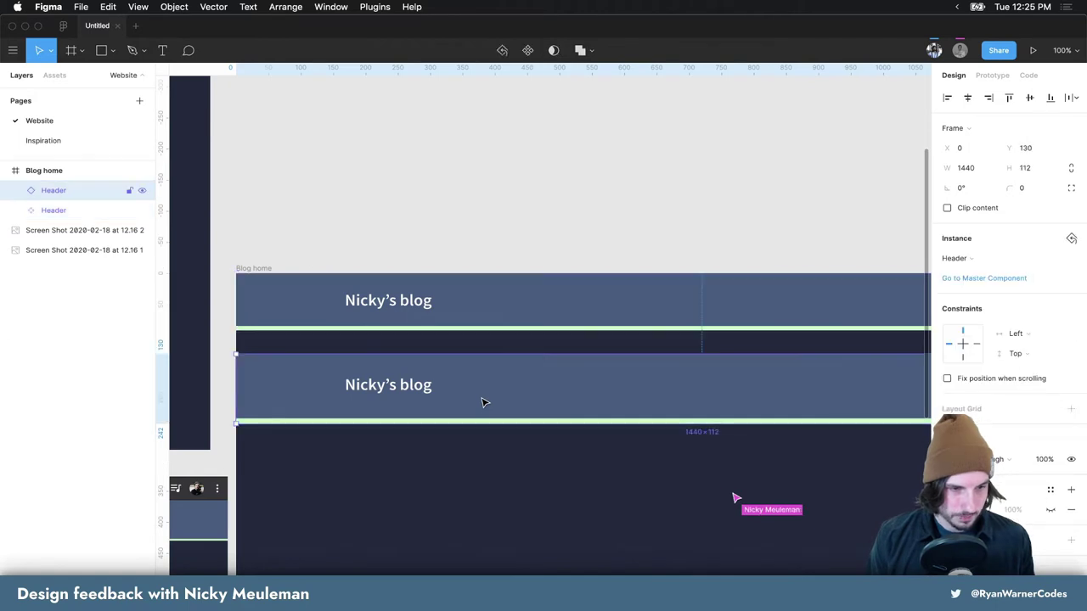
key("Delete")
left_click(497, 321)
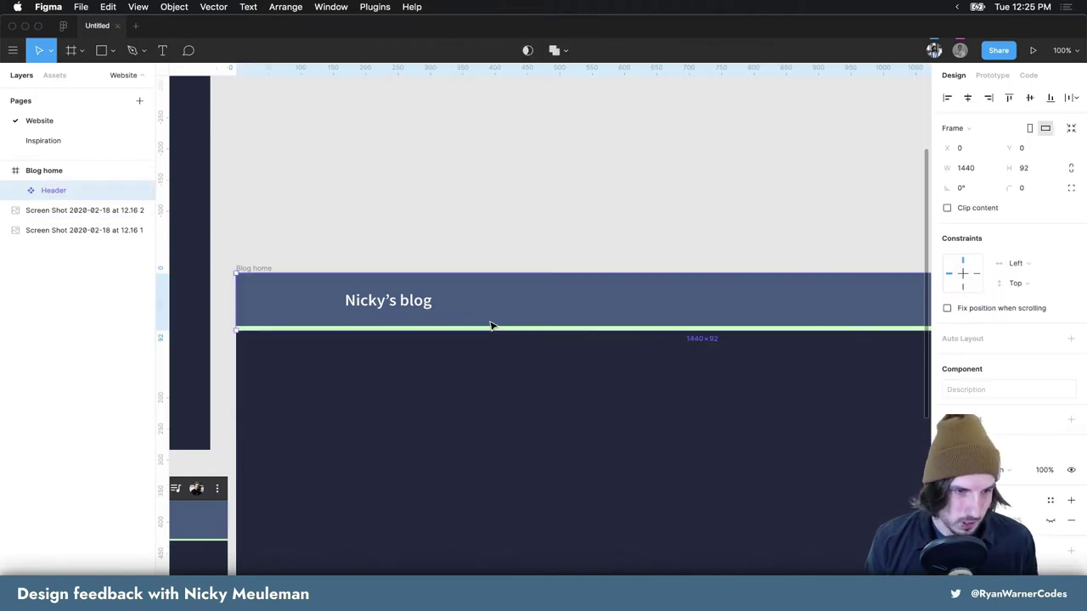
left_click_drag(531, 311, 535, 396)
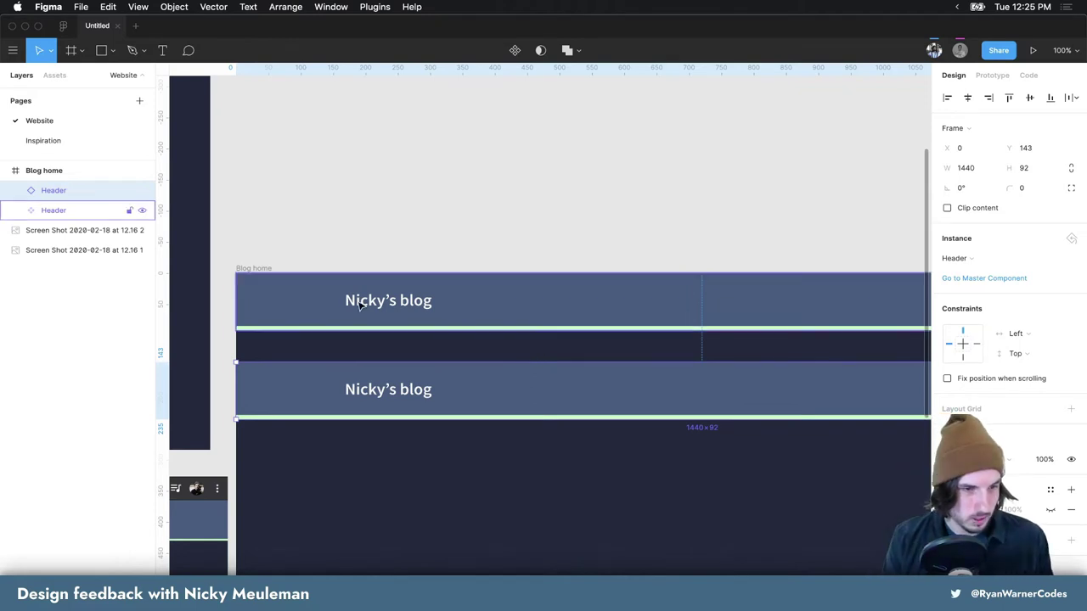
Shift the 'Nicky's blog' title right inside the master Header
left_click(54, 209)
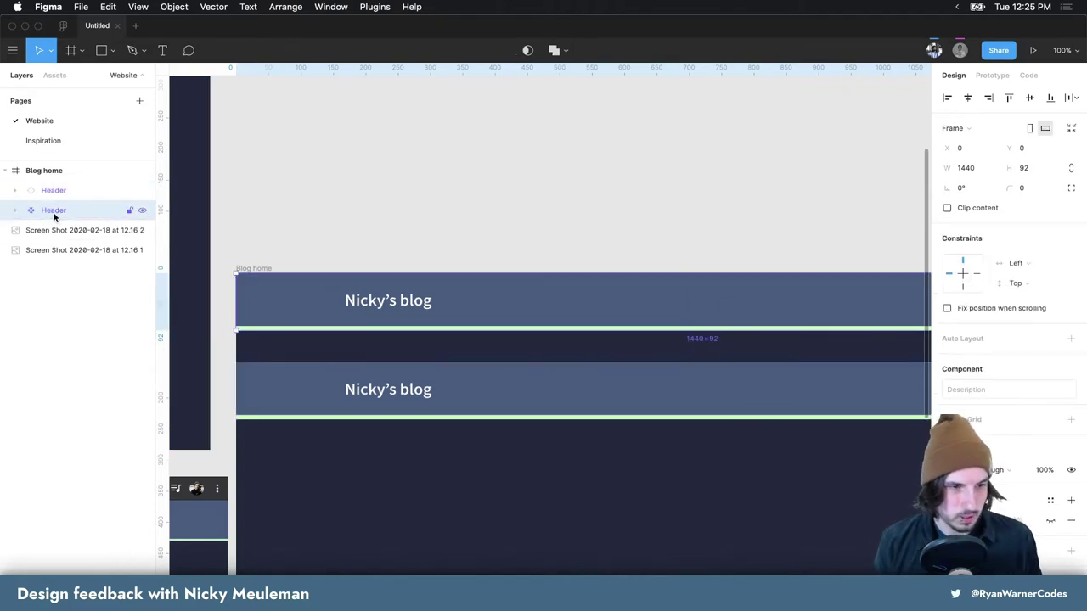
left_click(450, 387)
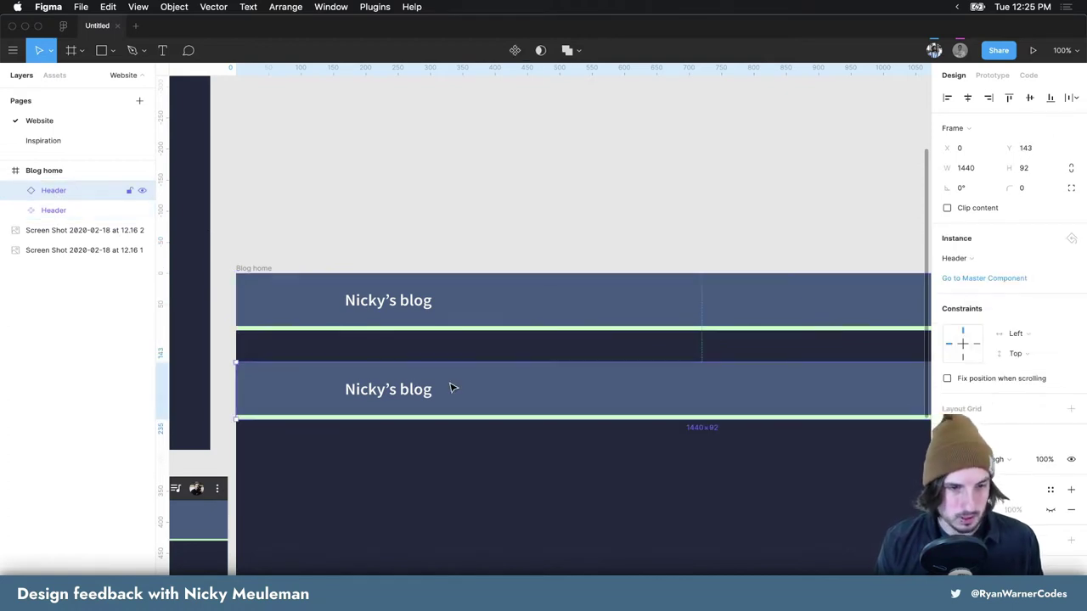
left_click(453, 322)
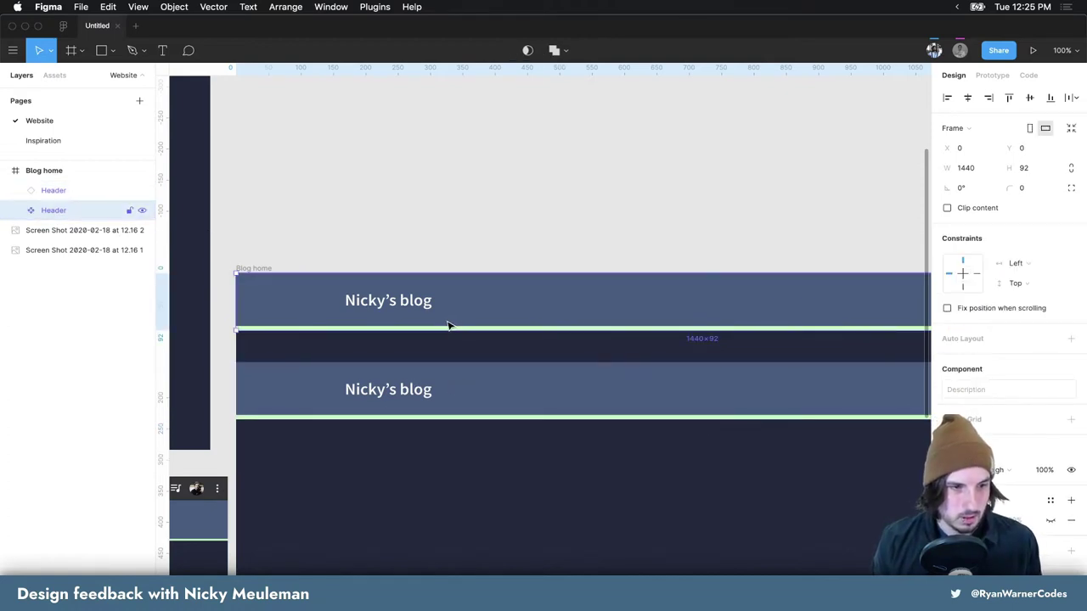
double_click(405, 306)
mouse_move(408, 306)
left_mouse_down()
mouse_move(479, 302)
mouse_move(398, 306)
mouse_move(400, 286)
mouse_move(409, 308)
mouse_move(387, 308)
left_mouse_up()
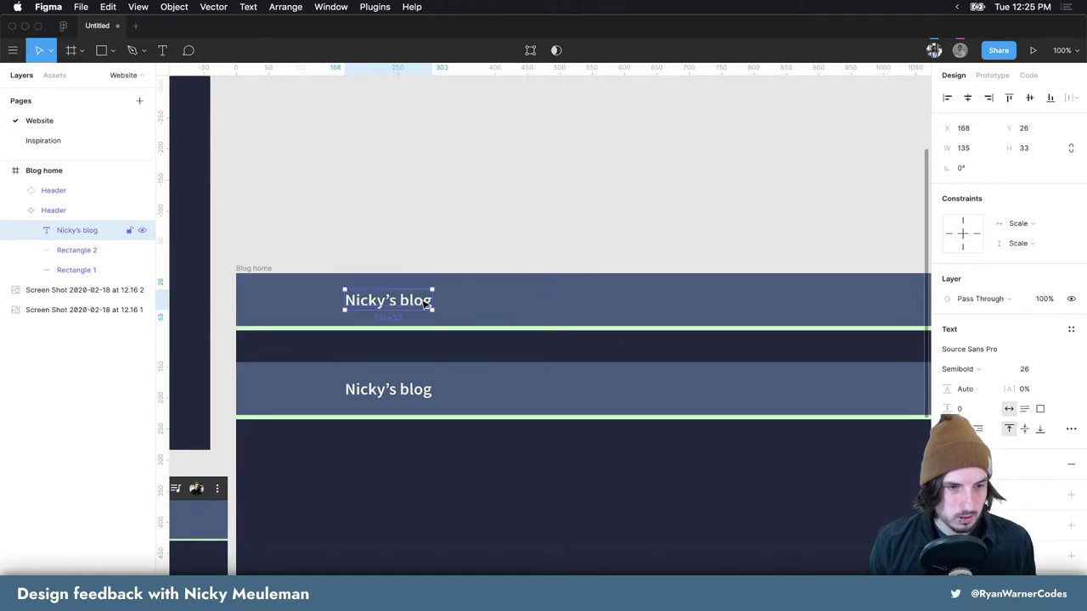
left_click(507, 299)
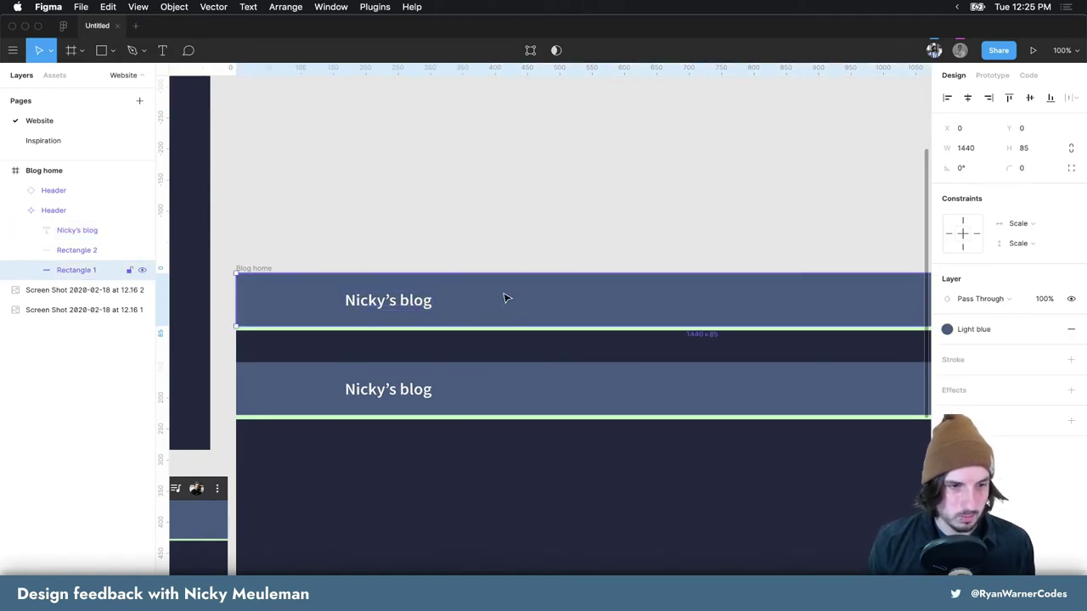
left_click(947, 329)
left_click(984, 376)
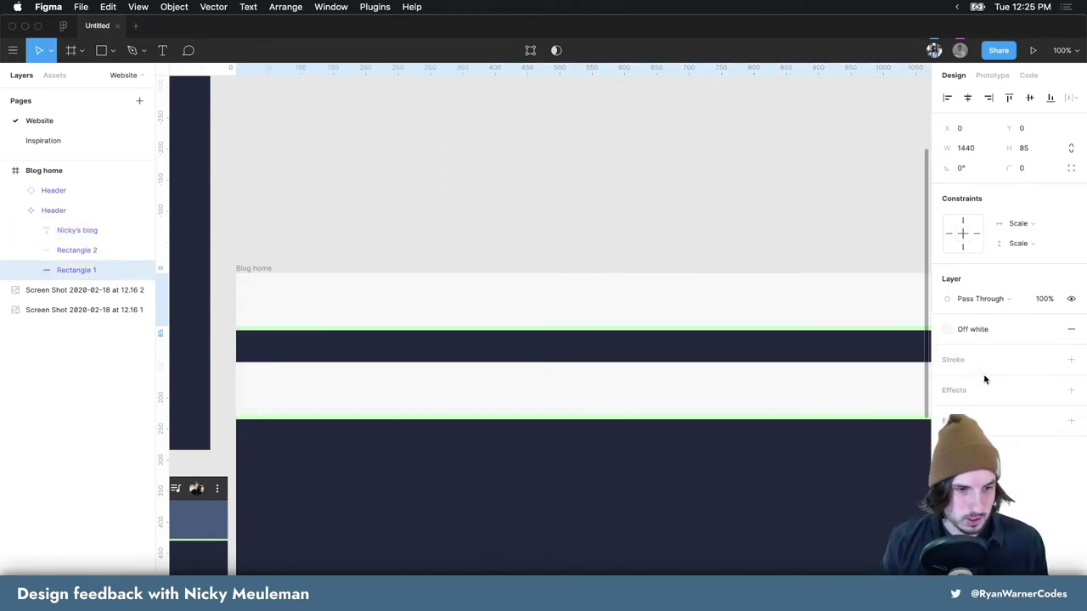
key("super+z")
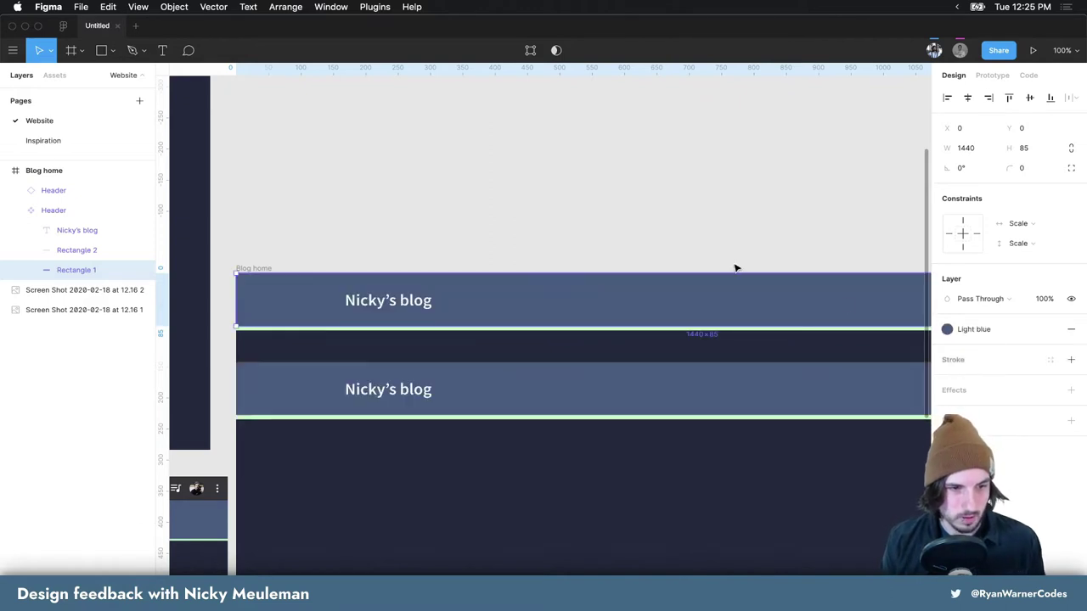
left_click(663, 248)
scroll(660, 247, "right", 2)
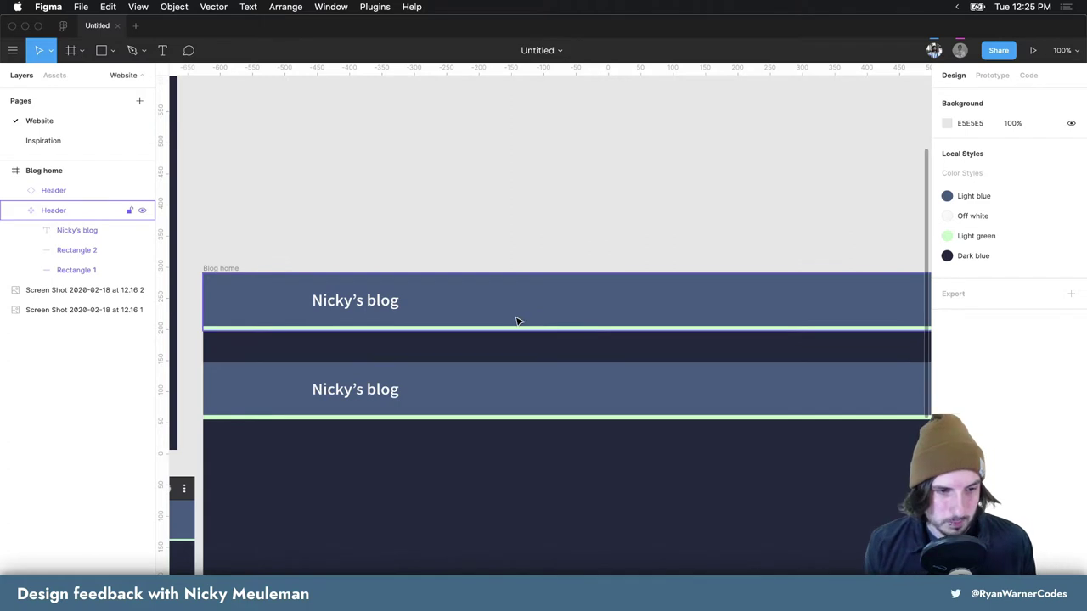
scroll(453, 385, "up", 1)
double_click(452, 385)
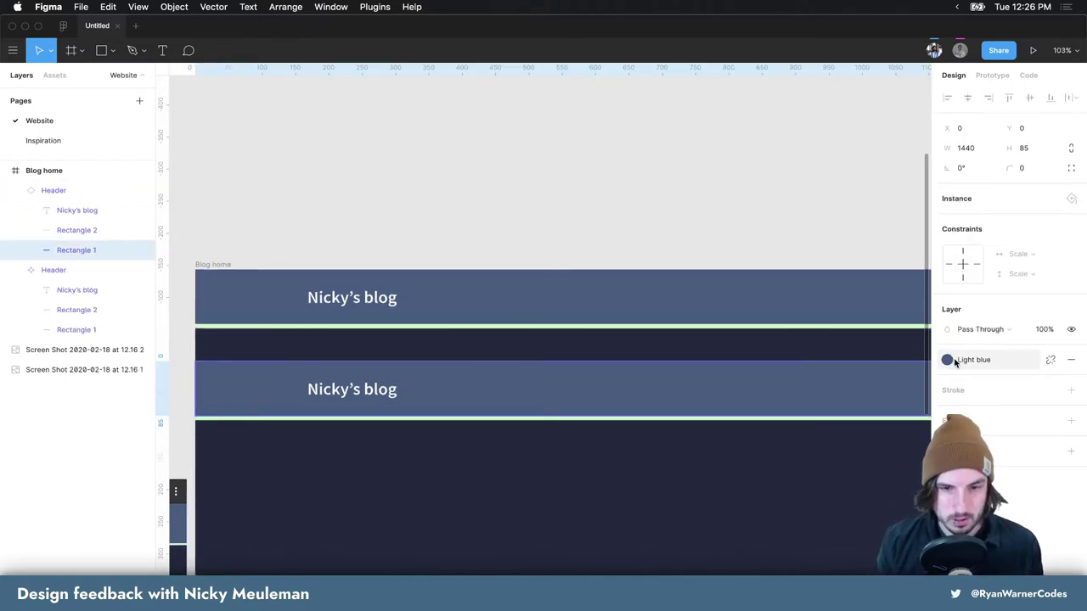
mouse_move(974, 359)
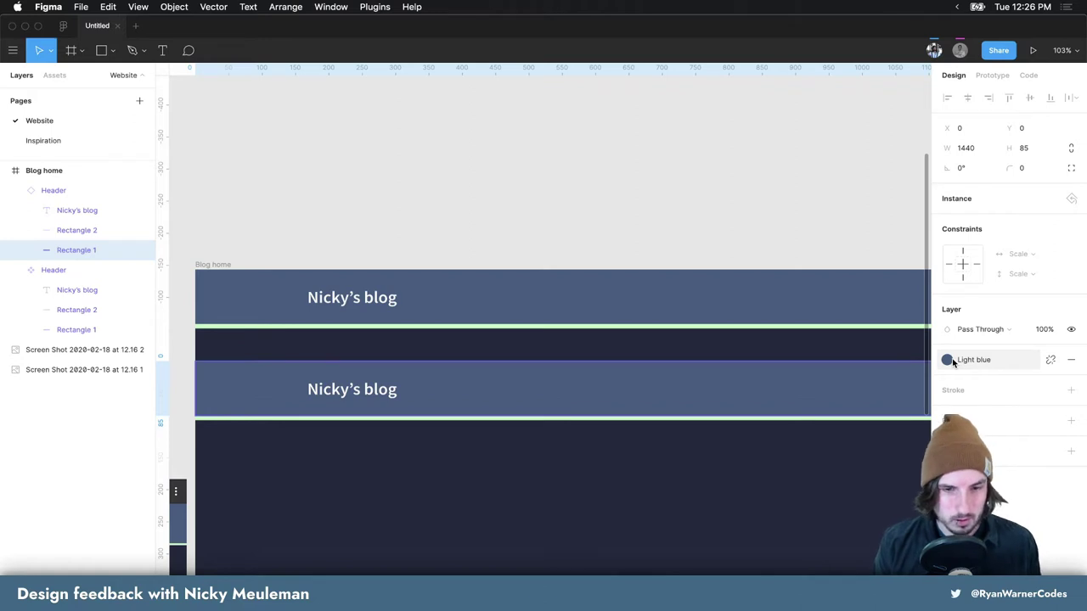
left_click(948, 360)
left_click(1041, 480)
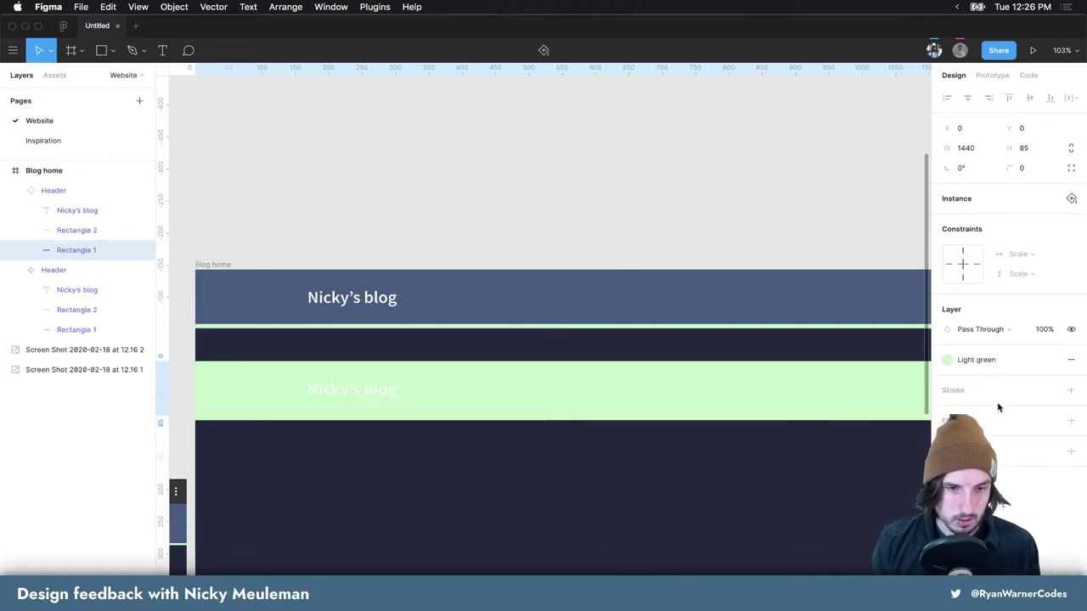
left_click(643, 354)
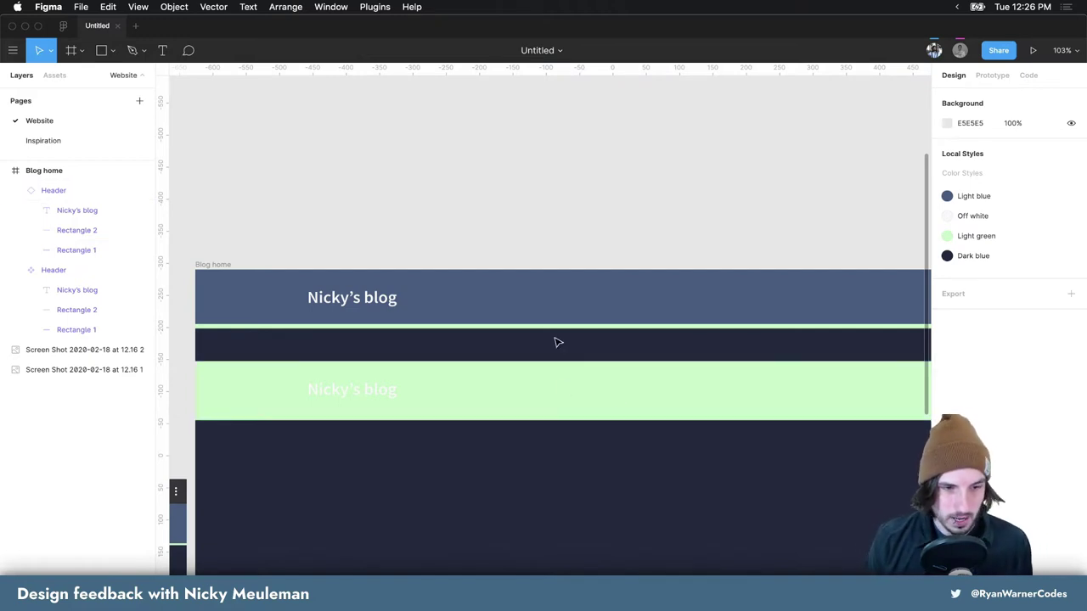
left_click(535, 300)
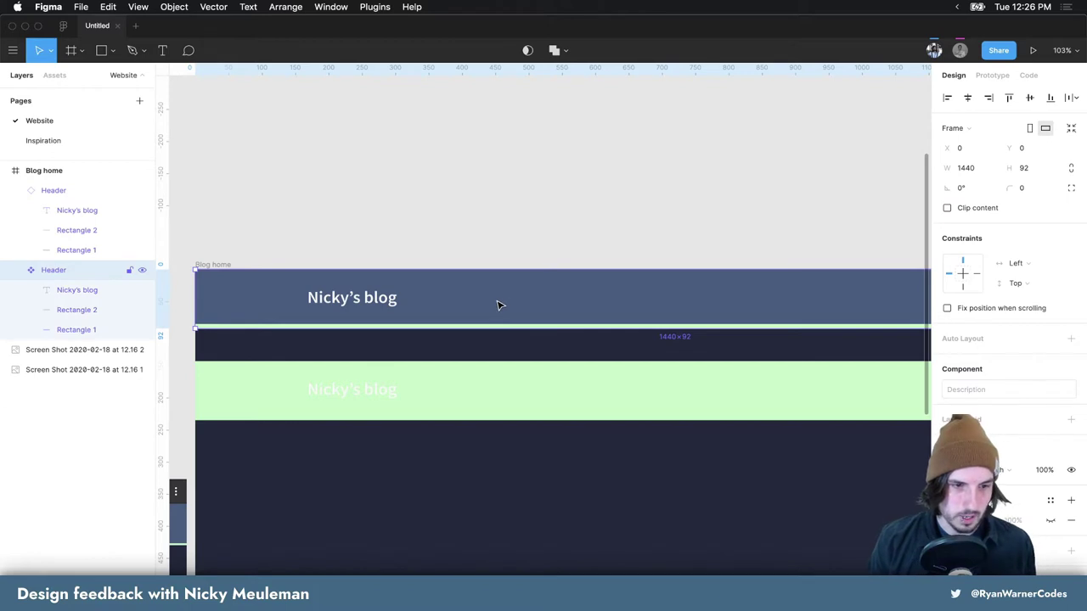
double_click(498, 304)
left_click(964, 328)
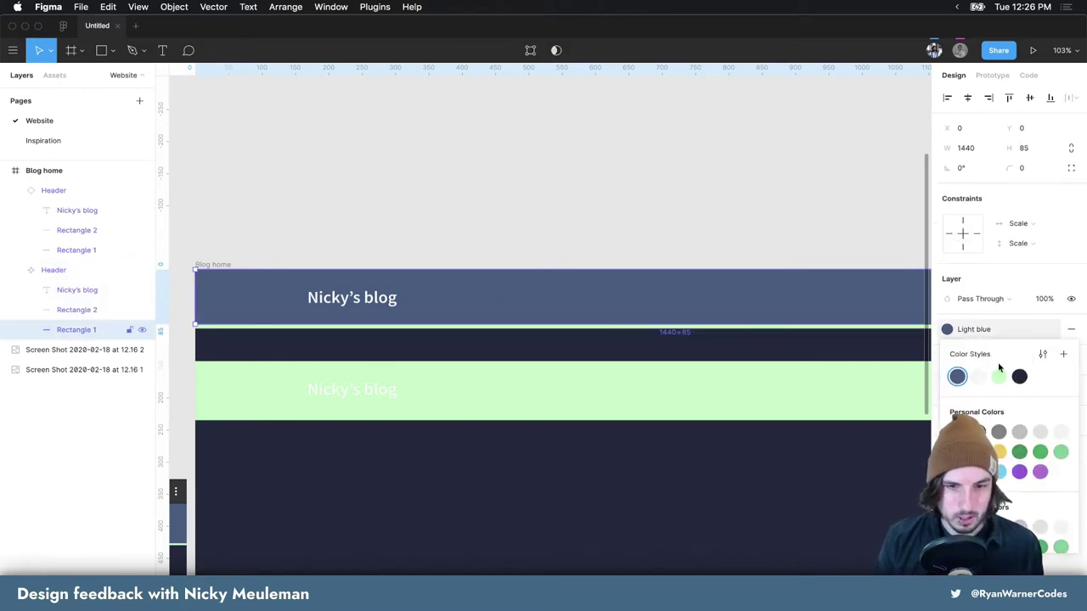
left_click(1022, 380)
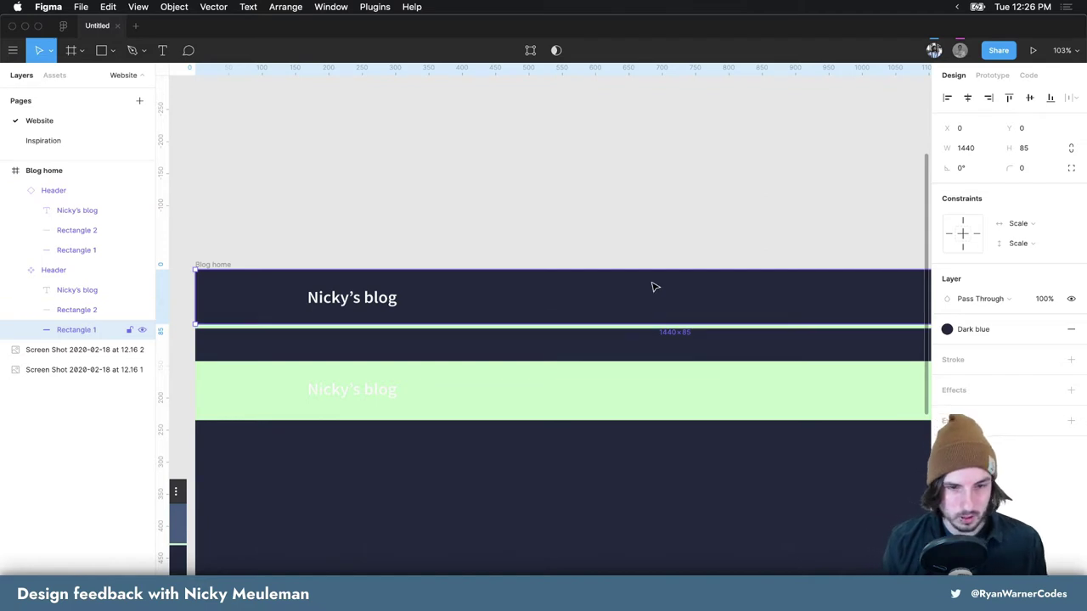
key("ctrl+z")
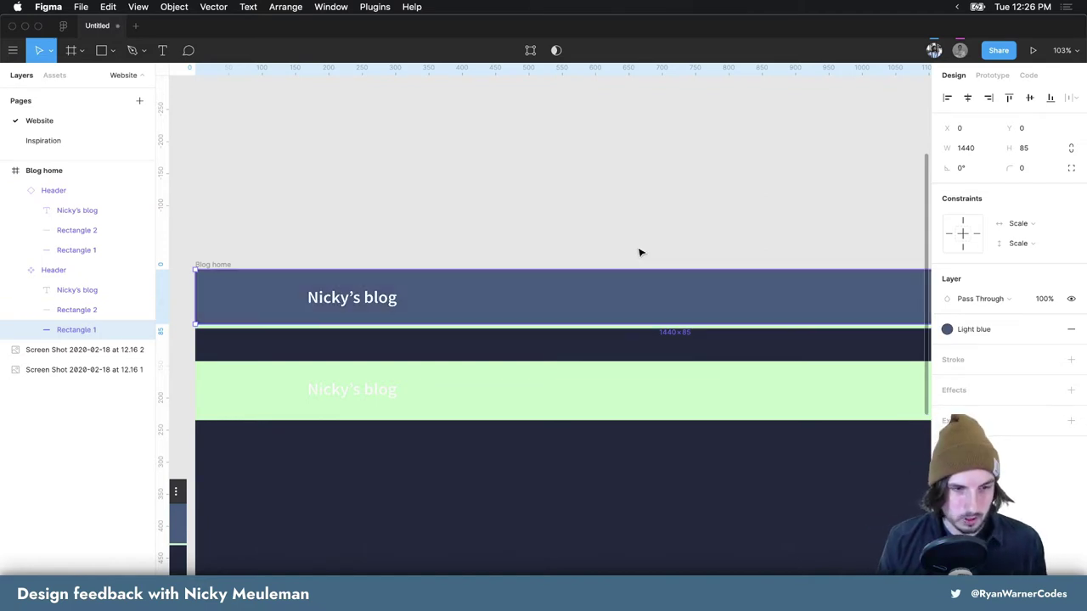
key("ctrl+z")
key("ctrl+z")
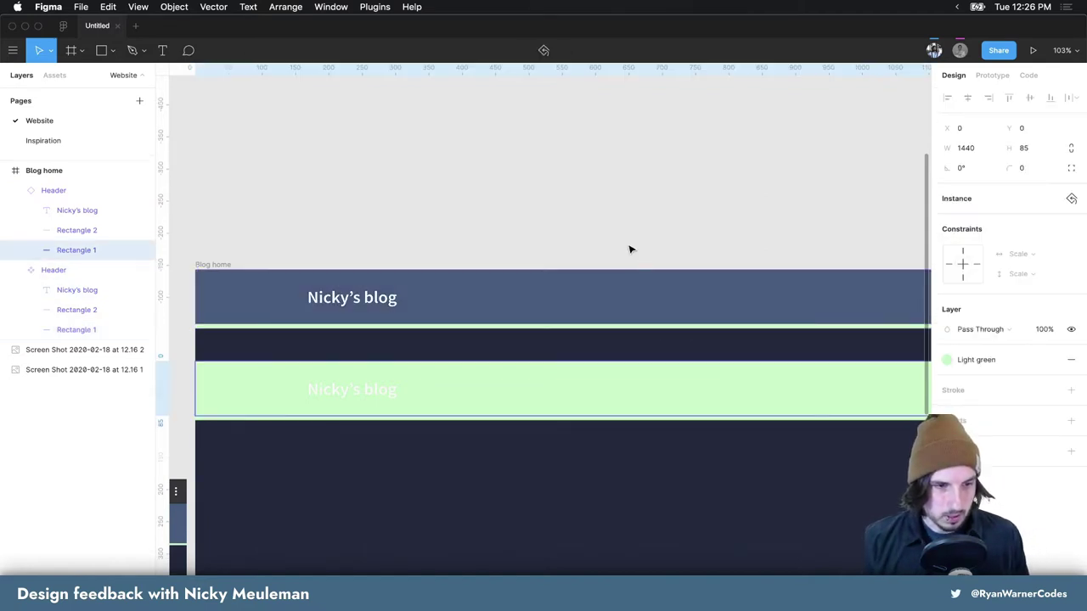
key("ctrl+z")
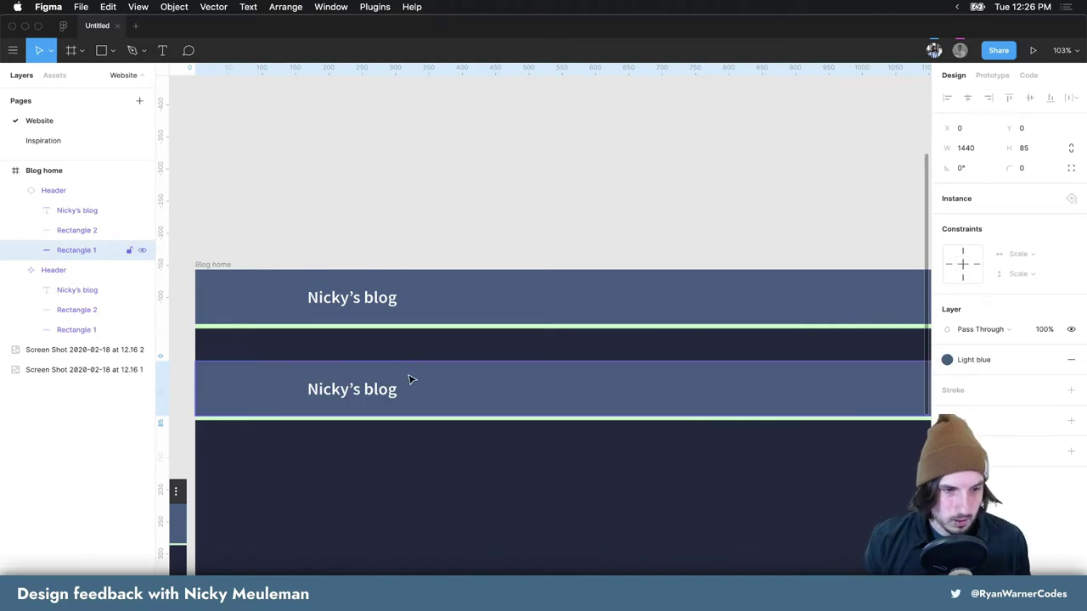
Override the lower header copy's title with 'aiysiuyd'
double_click(384, 389)
type("aiysiuyd")
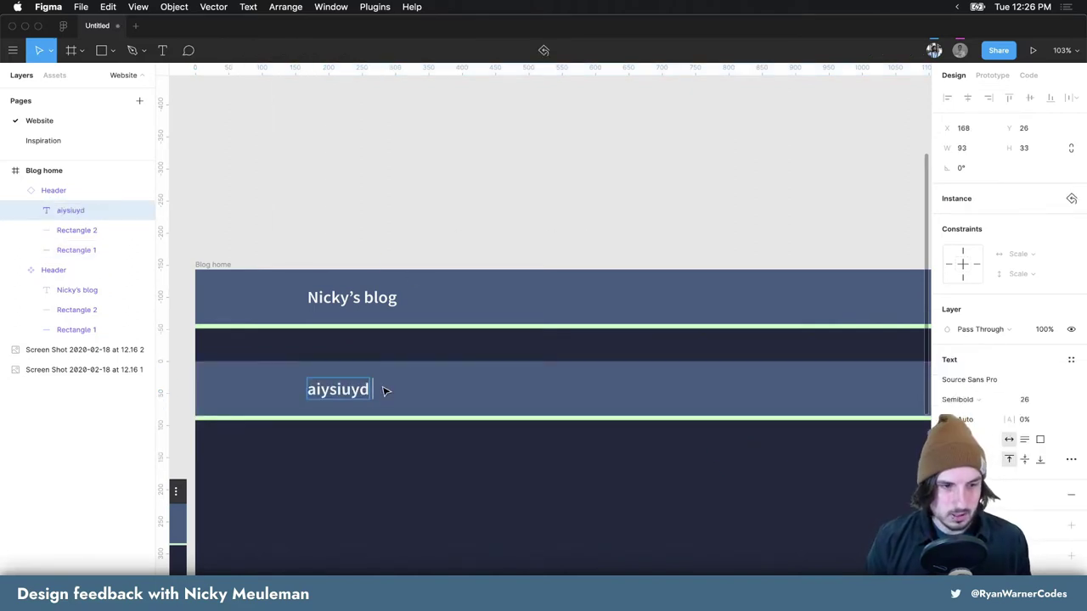
key("Escape")
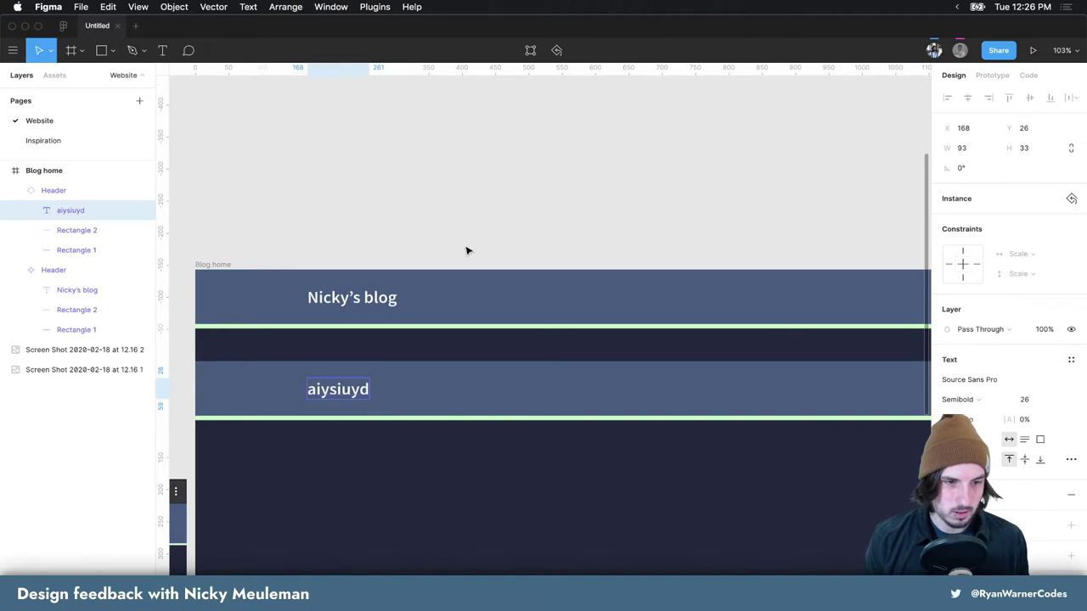
Test-edit the top header title, then restore it to 'Nicky's blog'
left_click(382, 304)
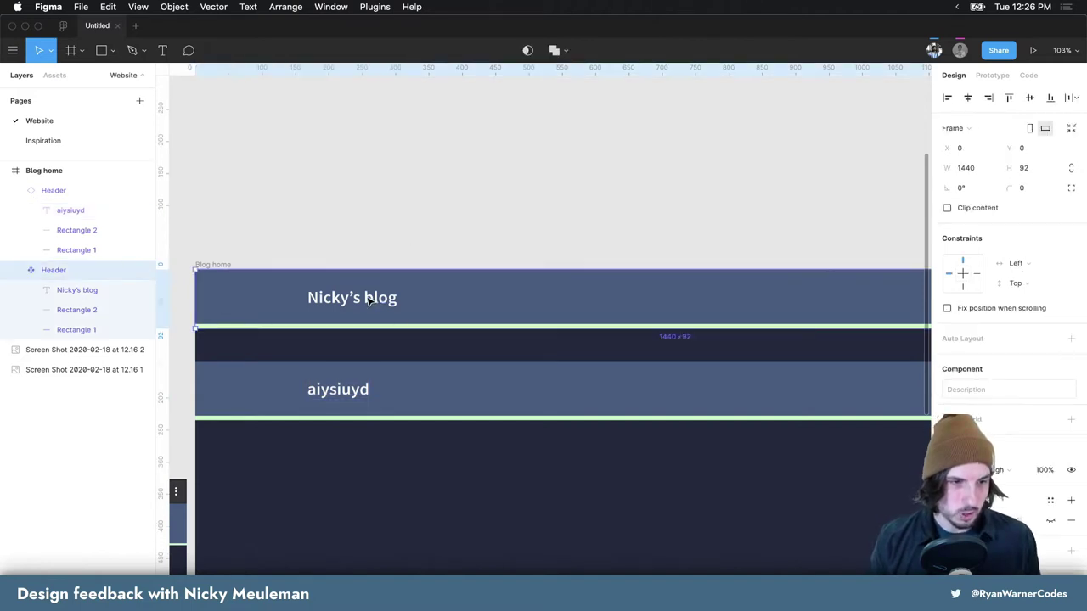
double_click(360, 302)
double_click(359, 300)
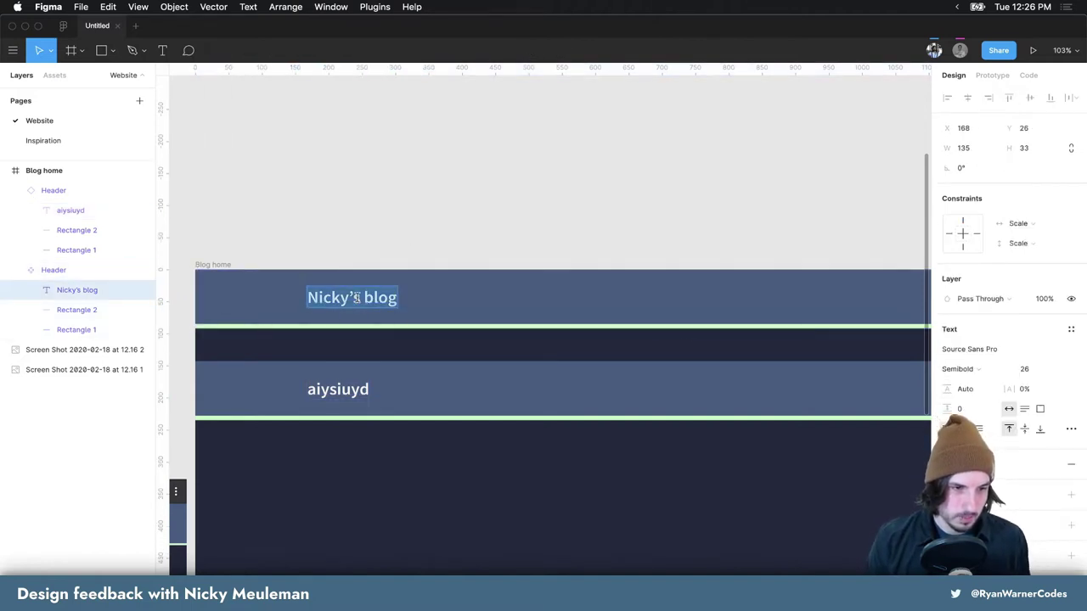
type("askjdh lkjh asd")
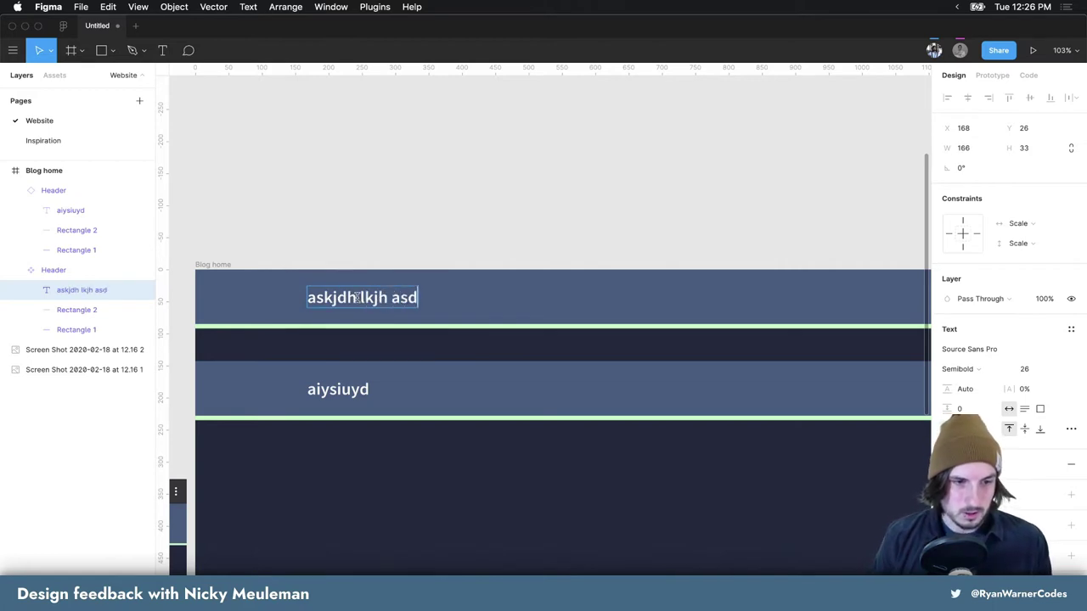
key("ctrl+a")
key("BackSpace")
type("askjdhlkjh asd")
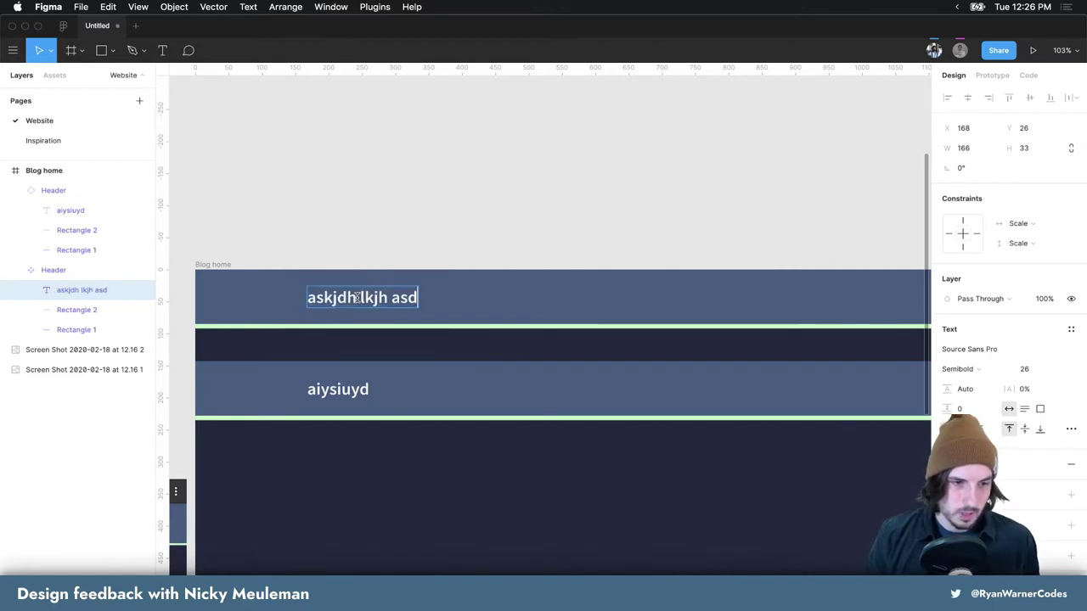
key("super+a")
type("Nicky's blog")
key("Escape")
Nudge the 'Nicky's blog' title right and clear the selection
mouse_move(369, 301)
left_mouse_down()
mouse_move(480, 298)
mouse_move(372, 297)
left_mouse_up()
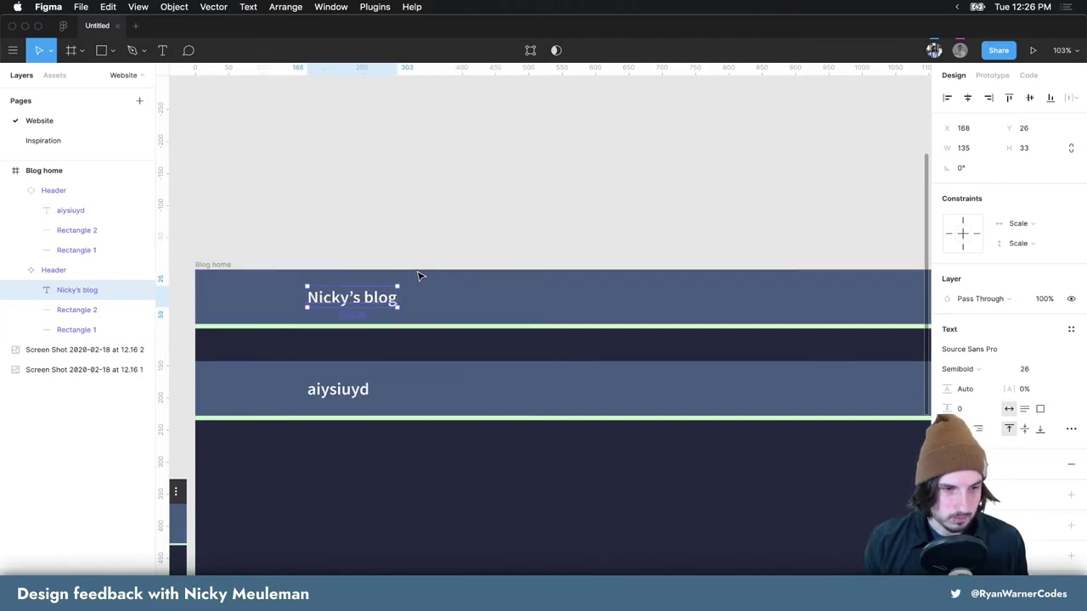
left_click(490, 242)
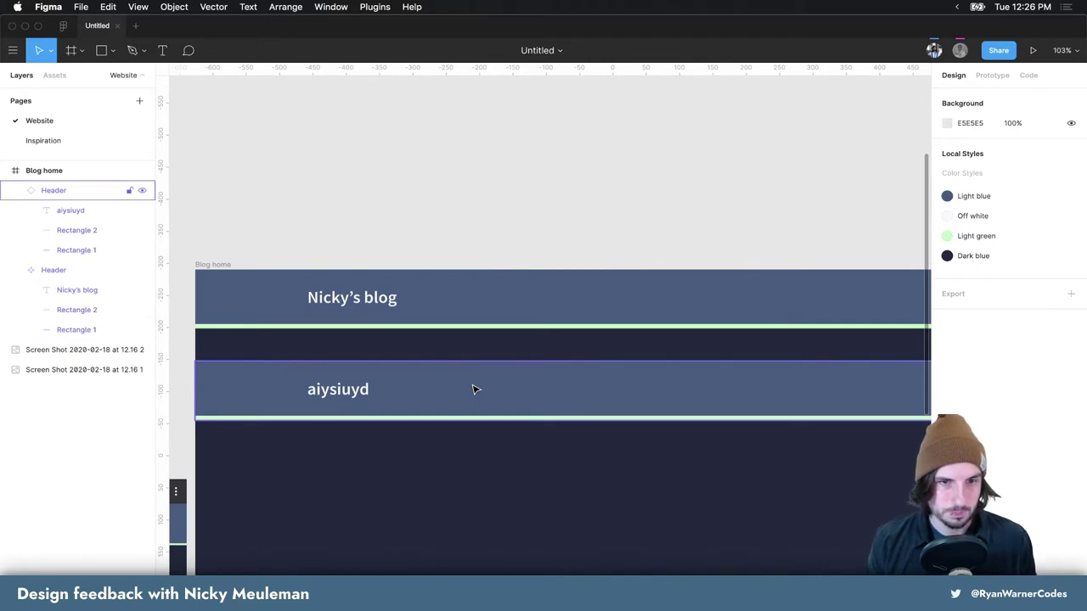
scroll(476, 389, "left", 2)
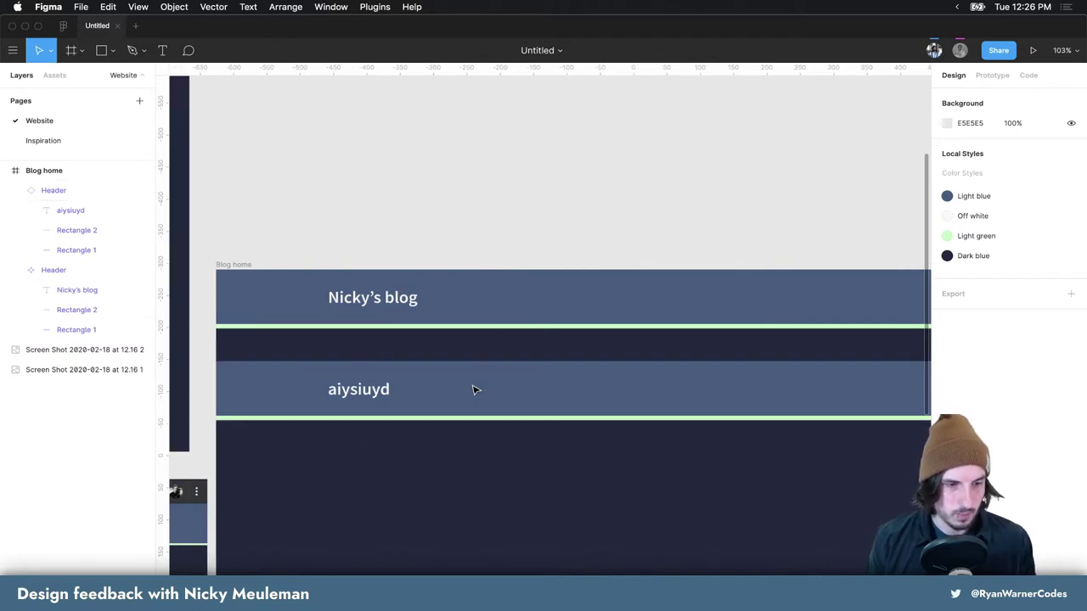
scroll(476, 390, "left", 2)
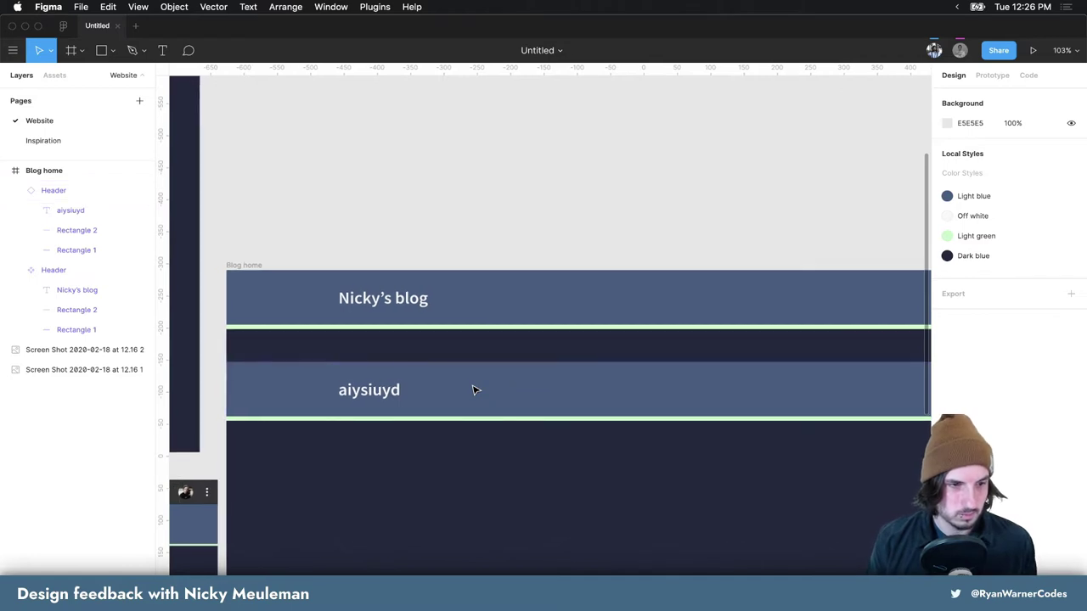
Go from the lower 'aiysiuyd' header copy to its master Header component
left_click(59, 194)
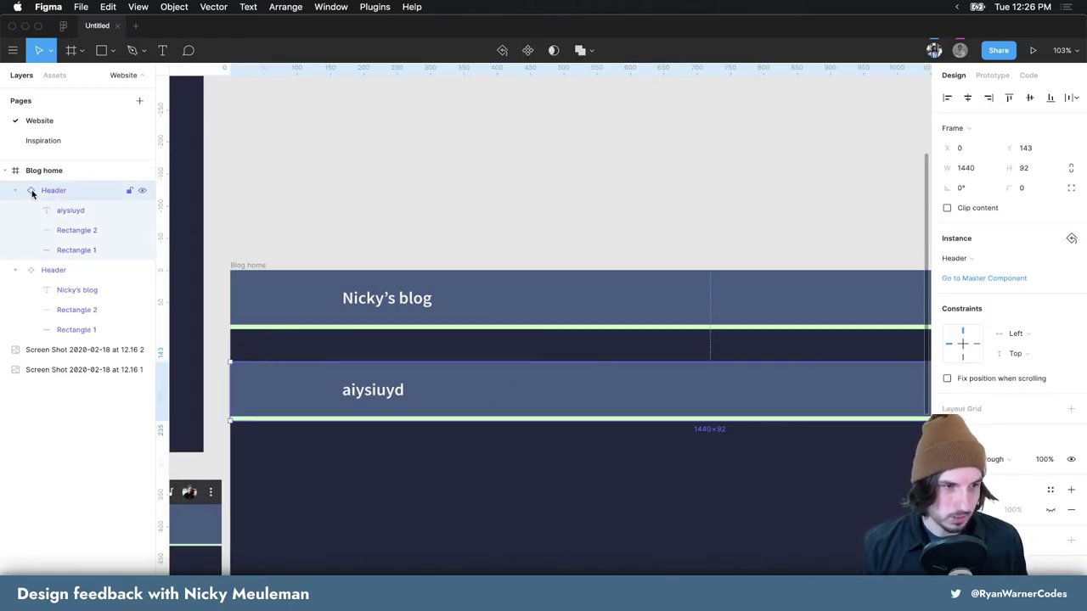
left_click(59, 271)
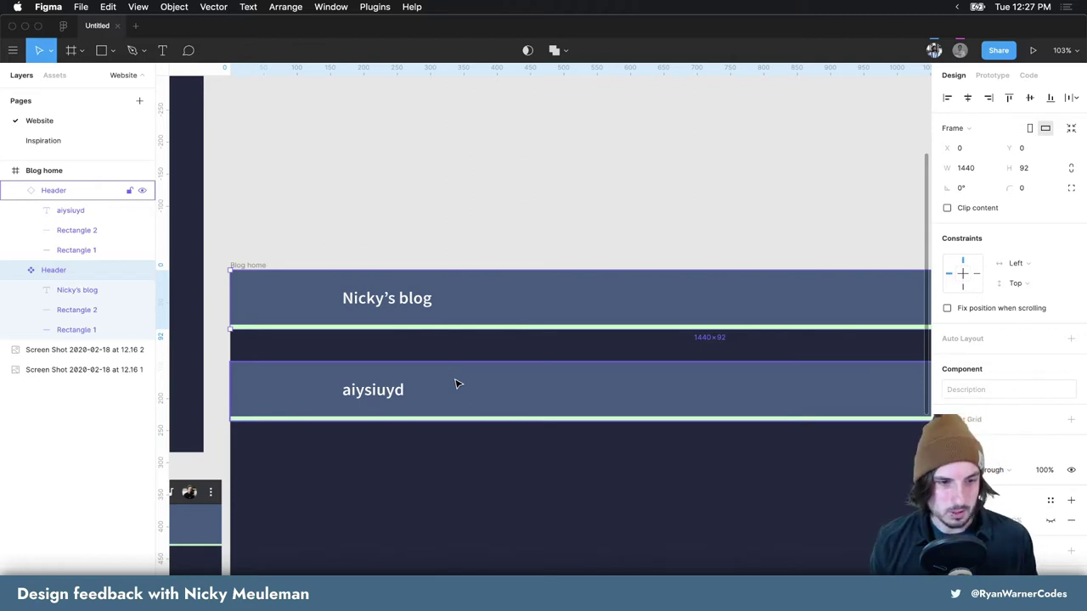
left_click(456, 383)
right_click(456, 384)
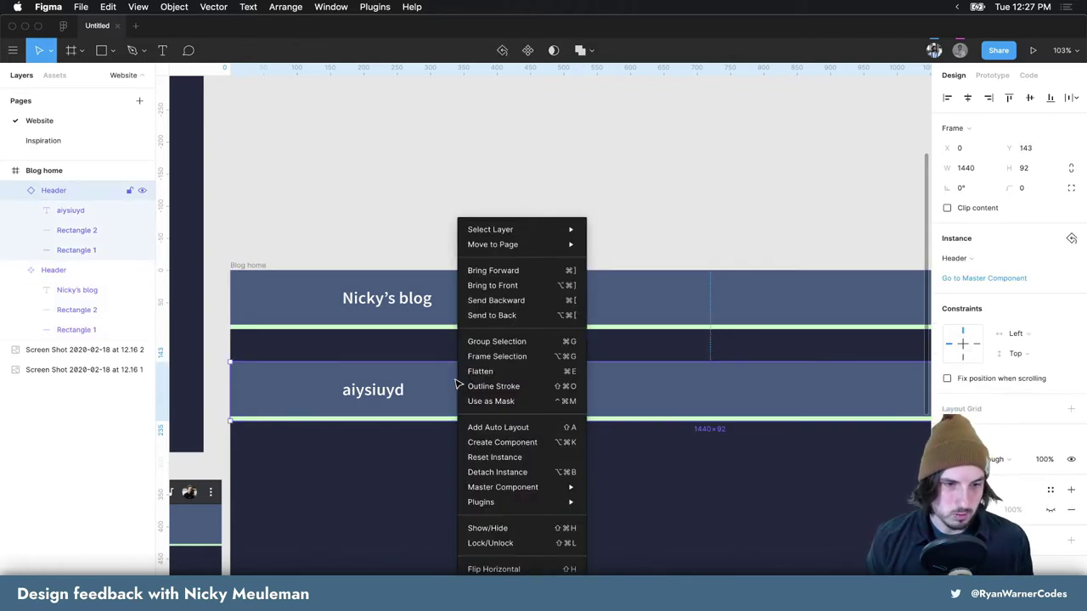
mouse_move(503, 488)
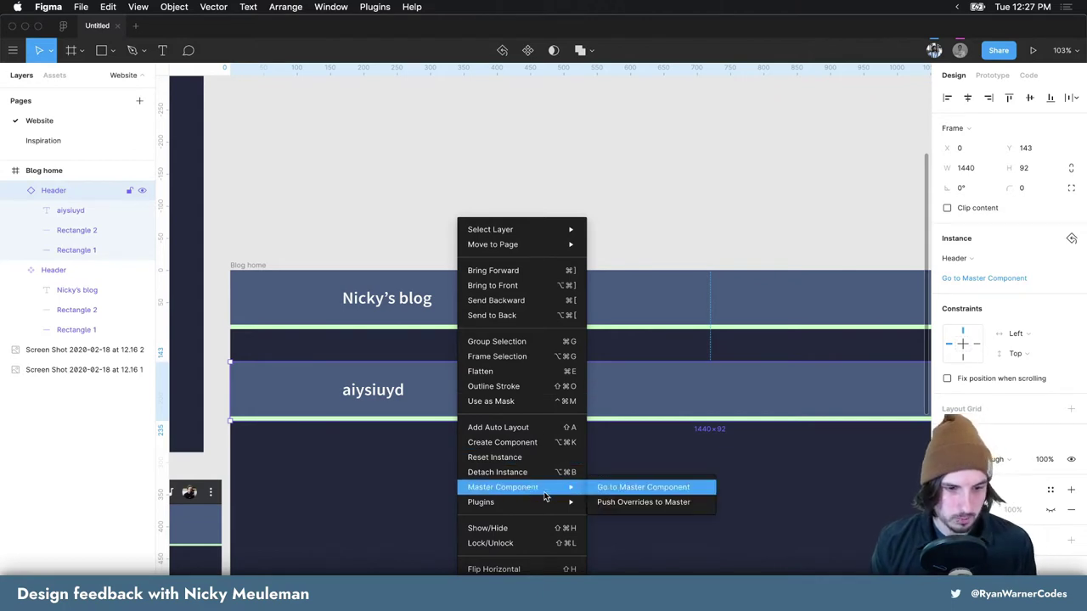
left_click(618, 491)
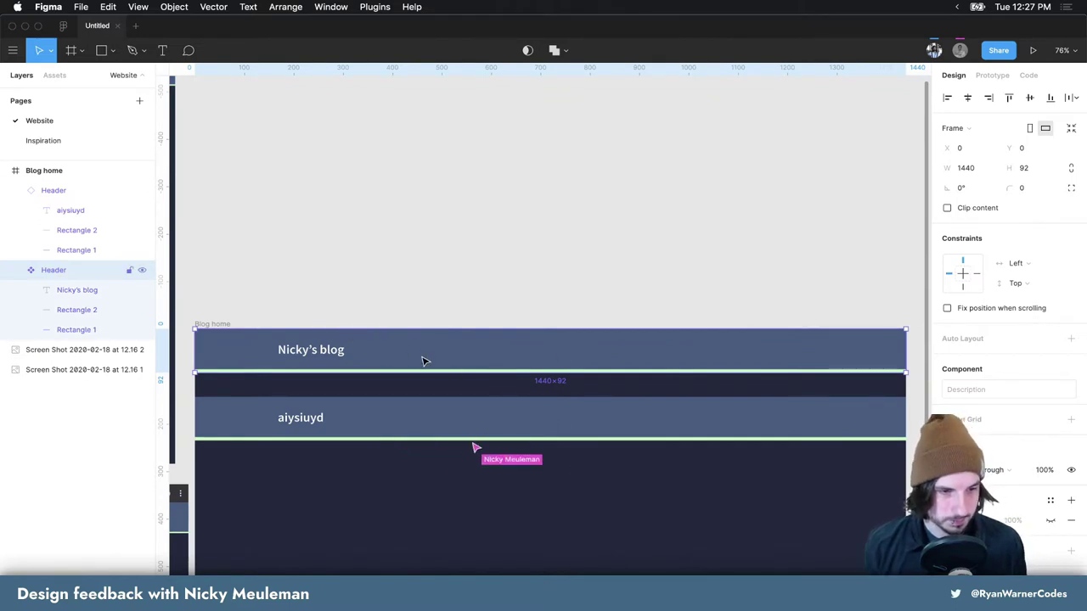
left_click(429, 412)
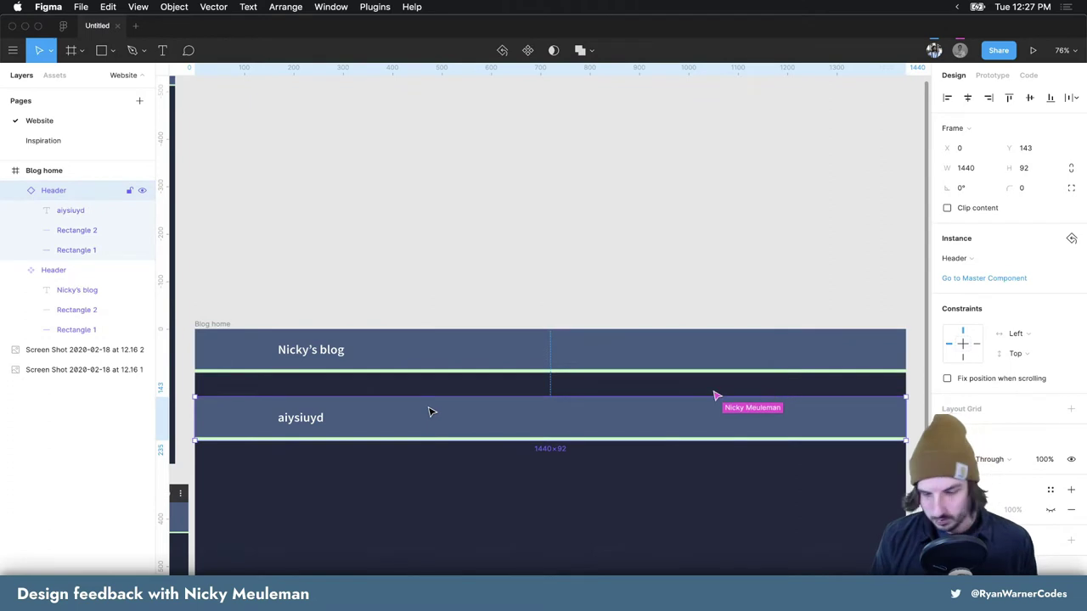
Delete the 'aiysiuyd' header copy, leaving only the master Header
key("Delete")
scroll(416, 388, "down", 2)
scroll(401, 353, "down", 2)
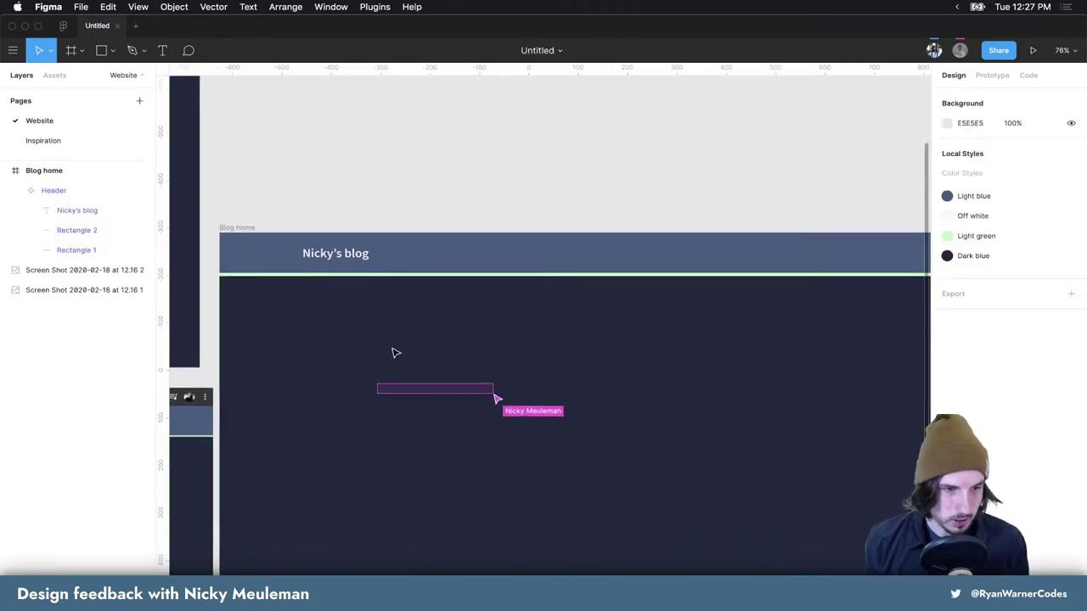
scroll(401, 353, "left", 3)
scroll(399, 353, "down", 3)
scroll(395, 353, "left", 5)
scroll(395, 354, "up", 2)
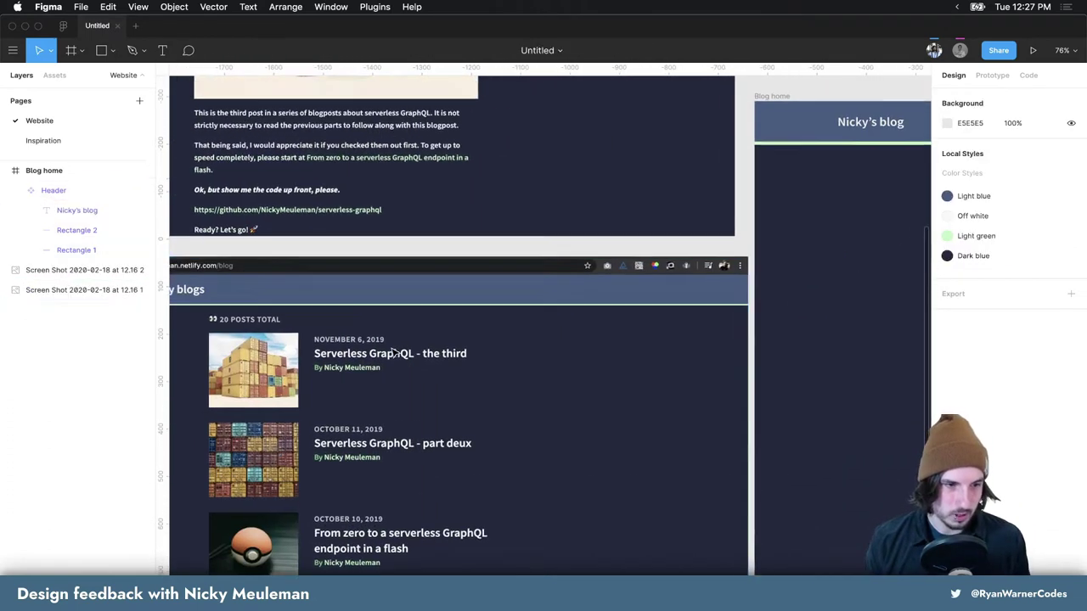
scroll(395, 353, "left", 3)
Move the second blog screenshot up directly beneath the first
left_click_drag(552, 254, 535, 200)
left_click_drag(634, 430, 633, 284)
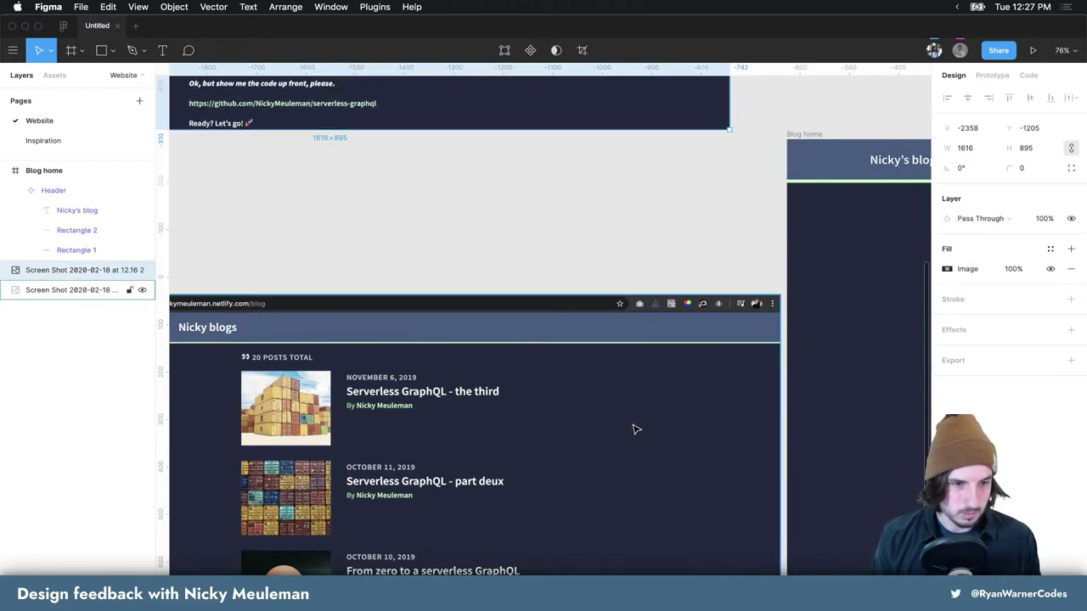
key("Escape")
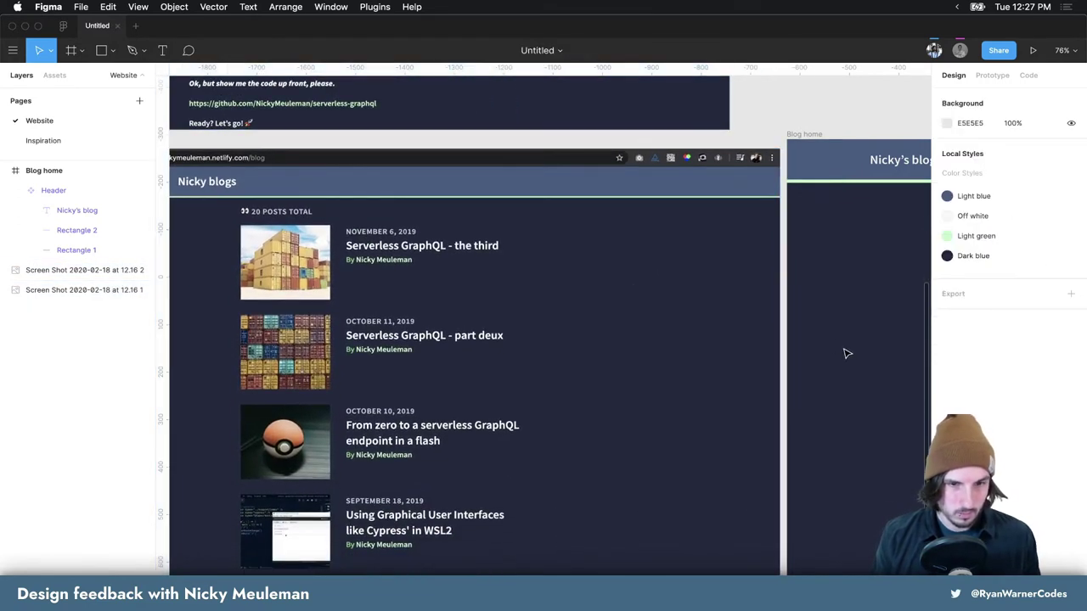
scroll(844, 349, "right", 3)
Add '20 Posts Total' and 'November 6, 2019' text layers to Blog home
key("t")
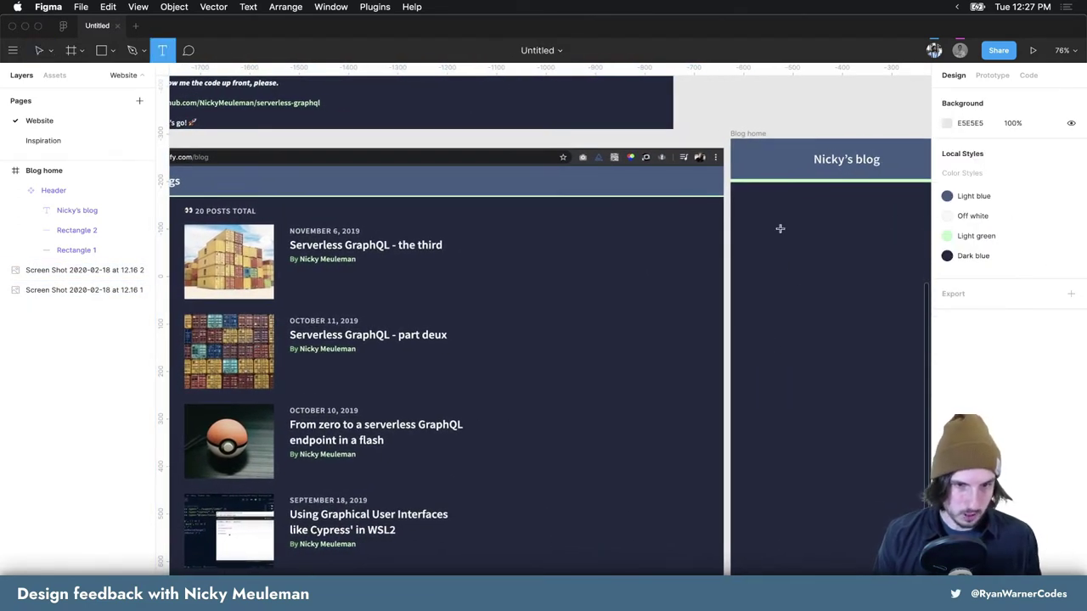
left_click(782, 233)
type("20 Posts Total")
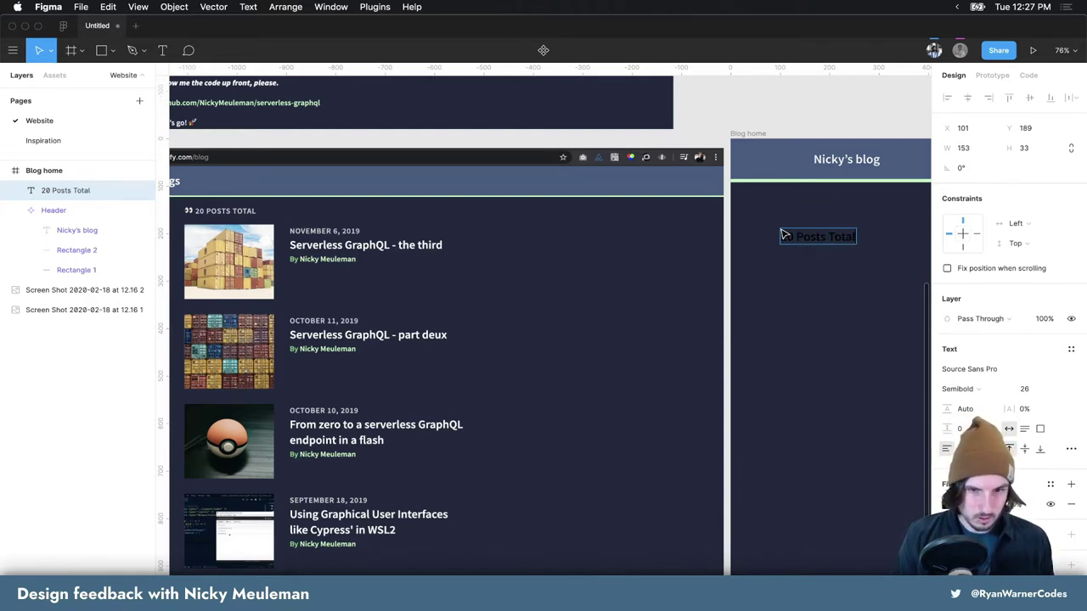
key("Escape")
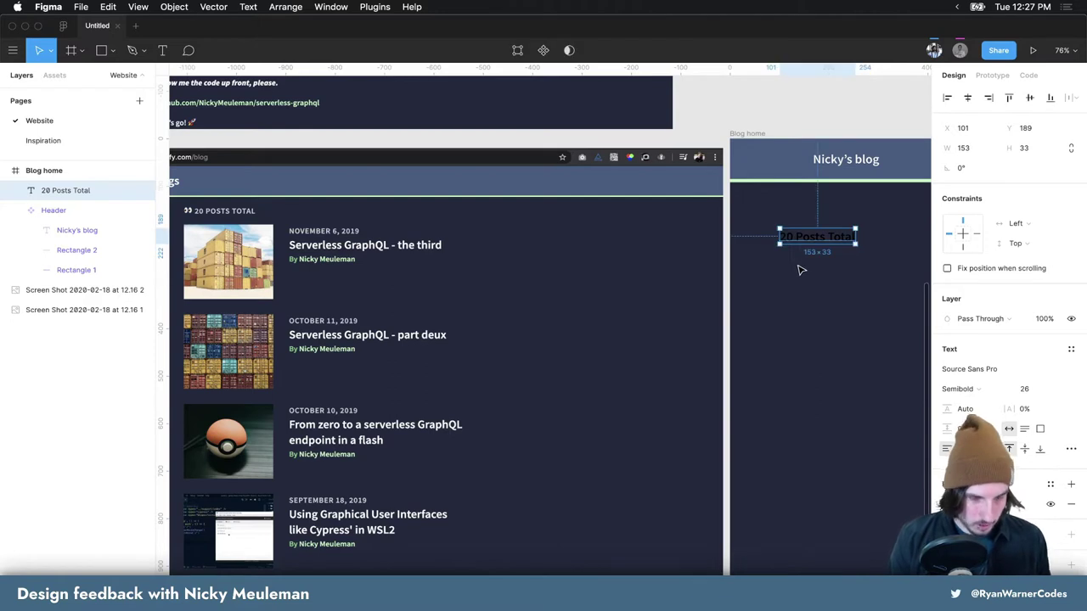
key("Return")
left_click(786, 285)
type("November 6, 2019")
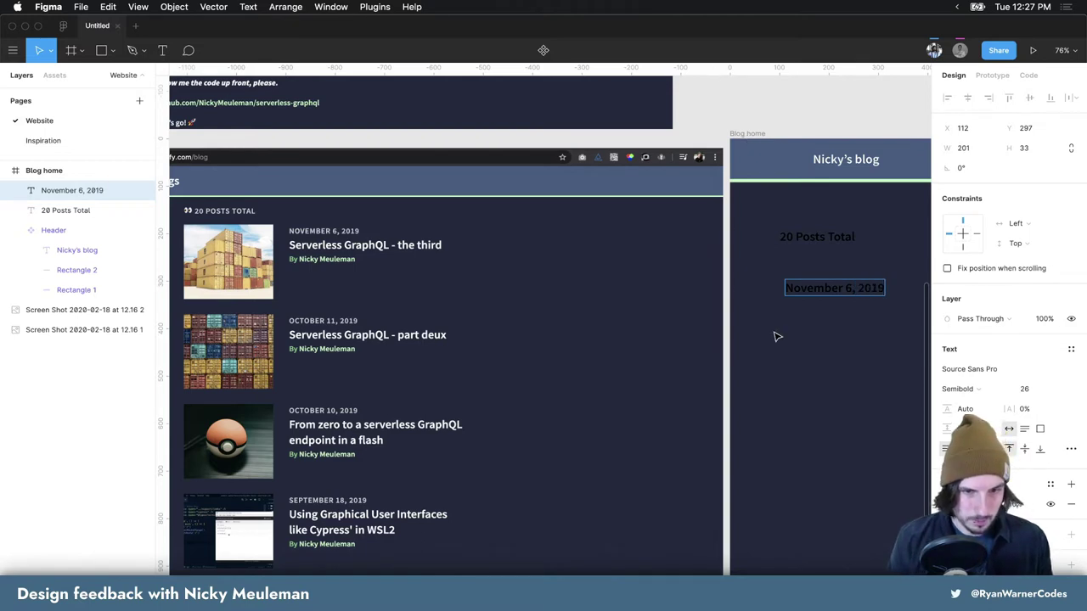
Duplicate the date below and retype it as 'Serverless GraphQL - the third'
left_click(808, 294)
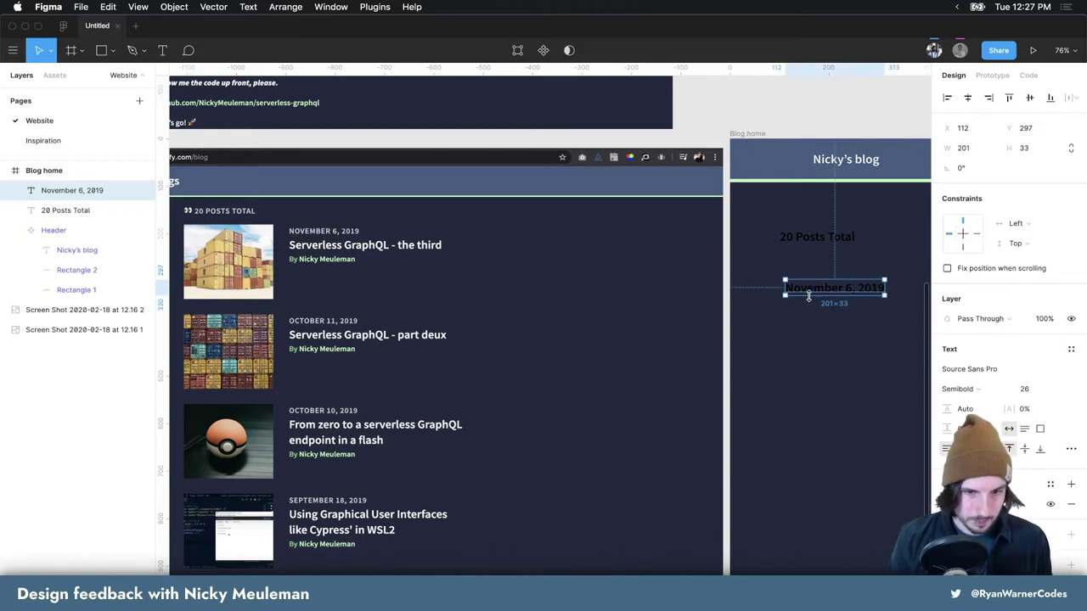
left_click_drag(811, 293, 809, 313)
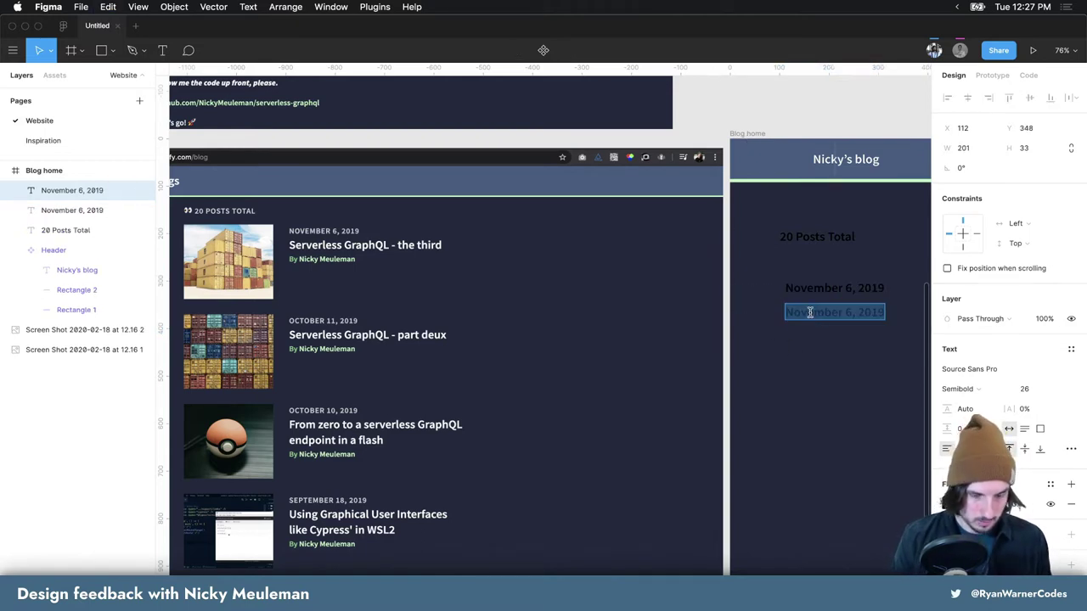
type("Serverle")
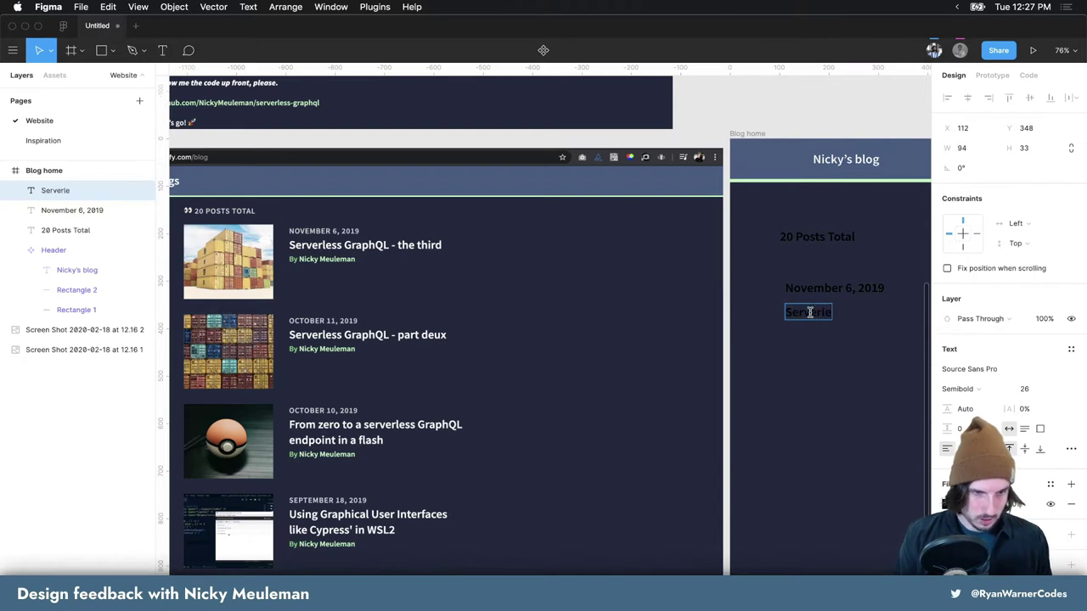
type("ss GraphQL")
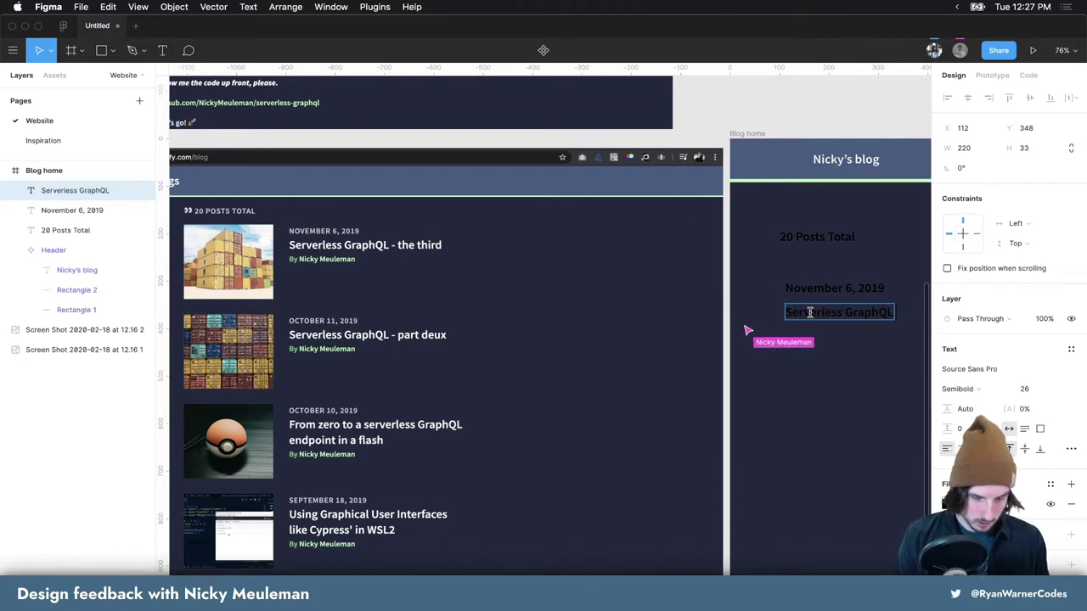
type(" - the third")
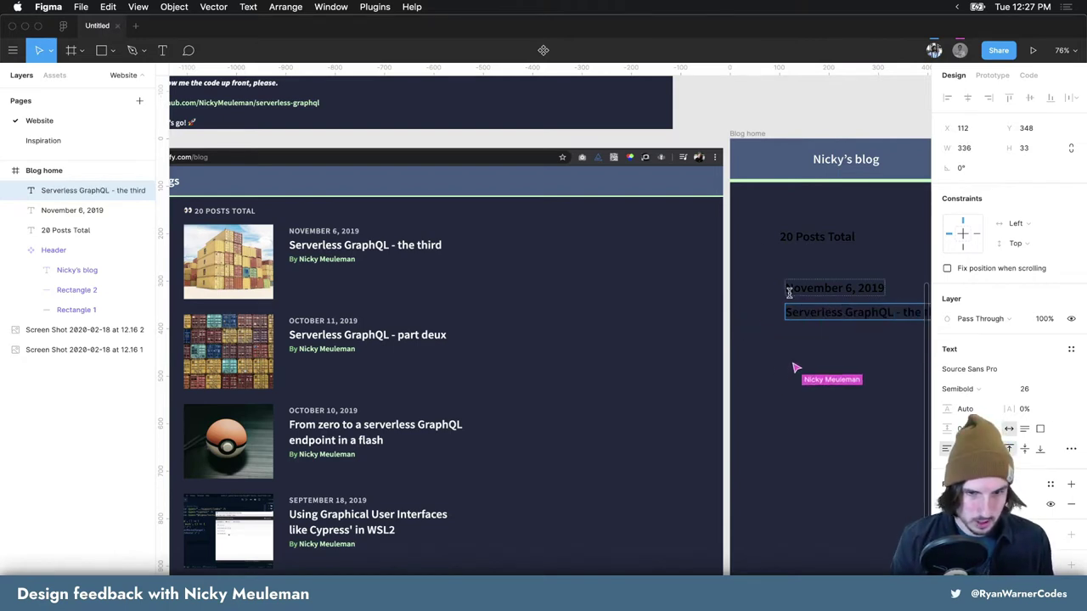
key("Escape")
Add a 'By' line below the title with an author-name copy beside it
left_click_drag(813, 317, 813, 337)
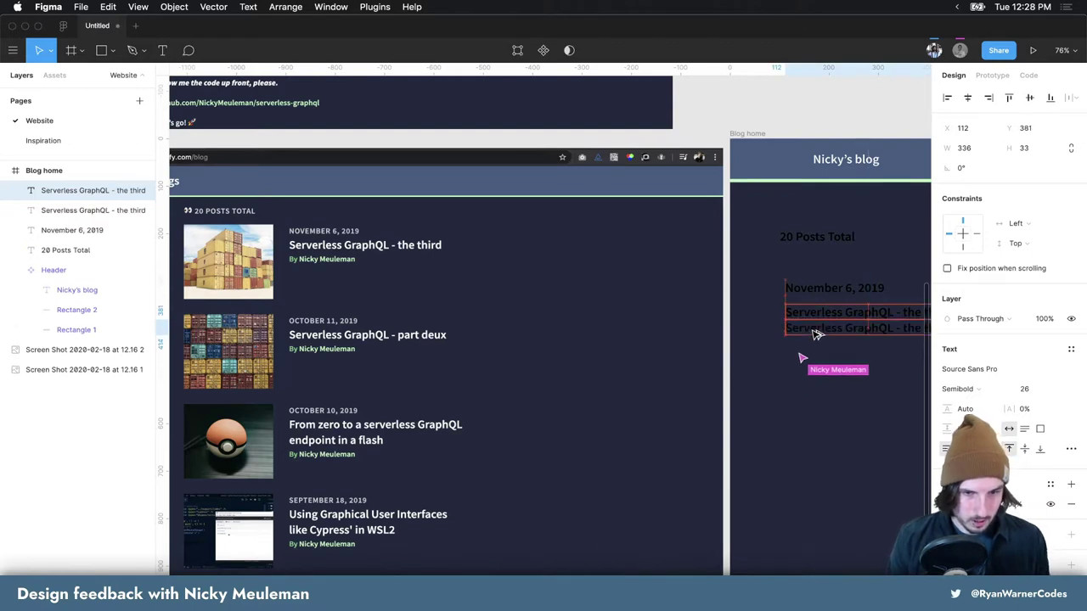
key("Return")
type("By")
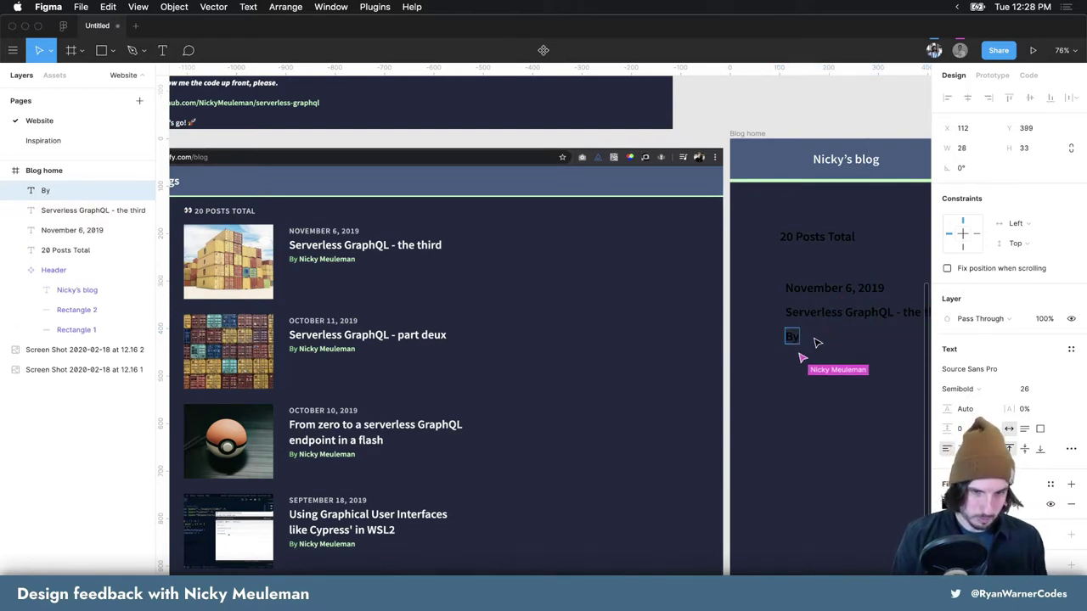
key("Escape")
left_click_drag(794, 342, 813, 338, "alt")
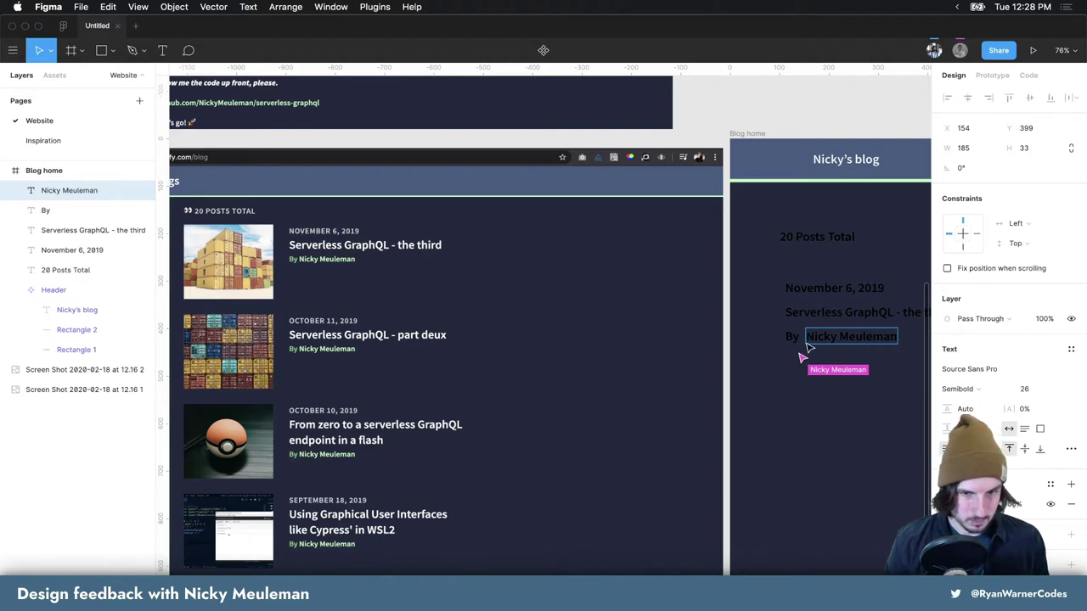
left_click(803, 406)
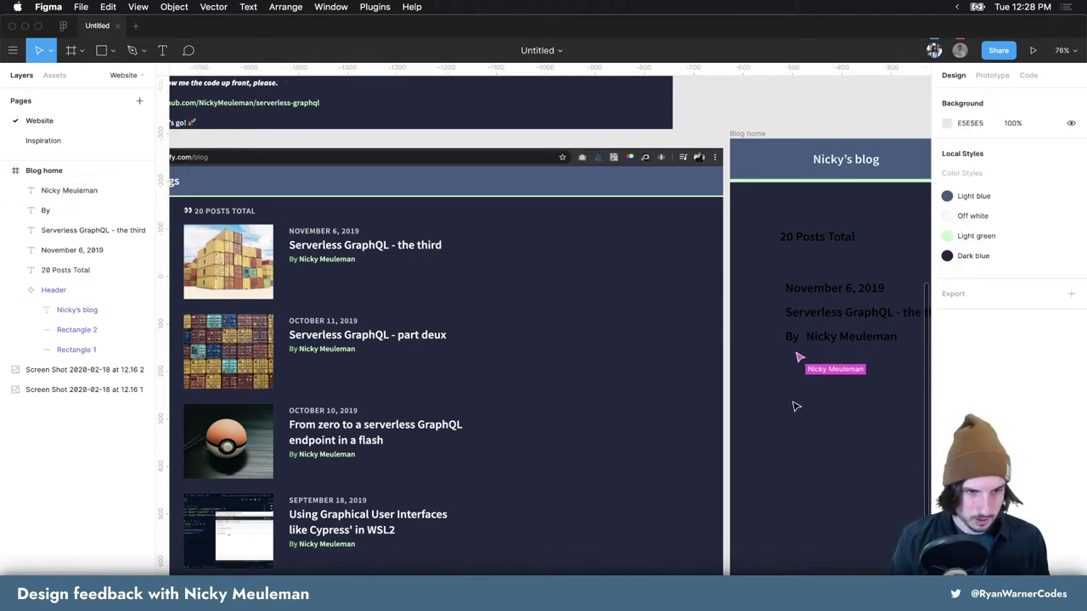
Draw a grey square thumbnail placeholder and move it beside the text lines
key("r")
left_click_drag(771, 389, 856, 457)
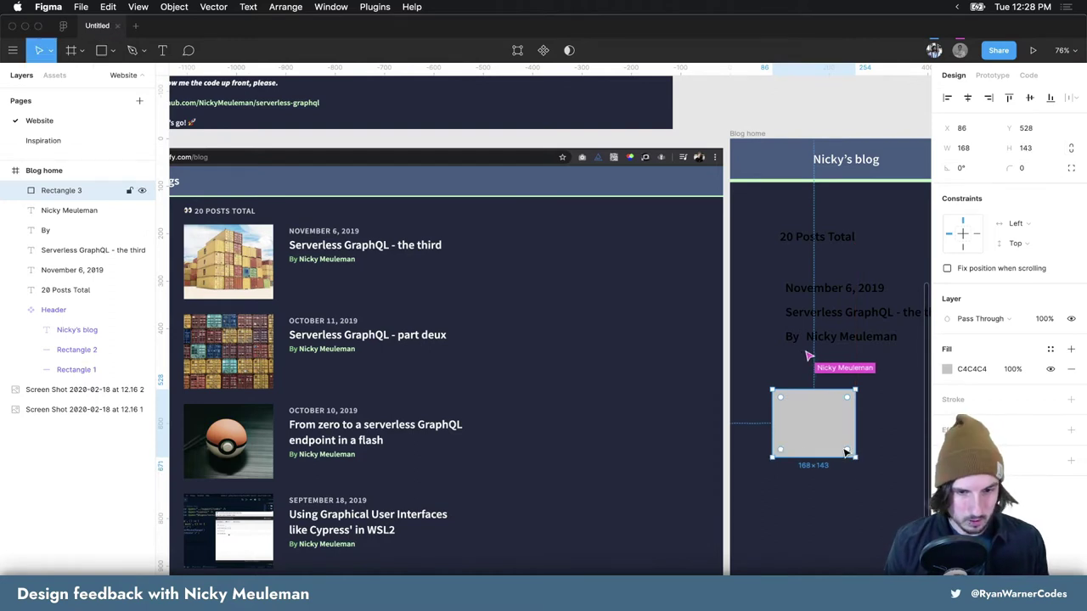
key("BackSpace")
key("r")
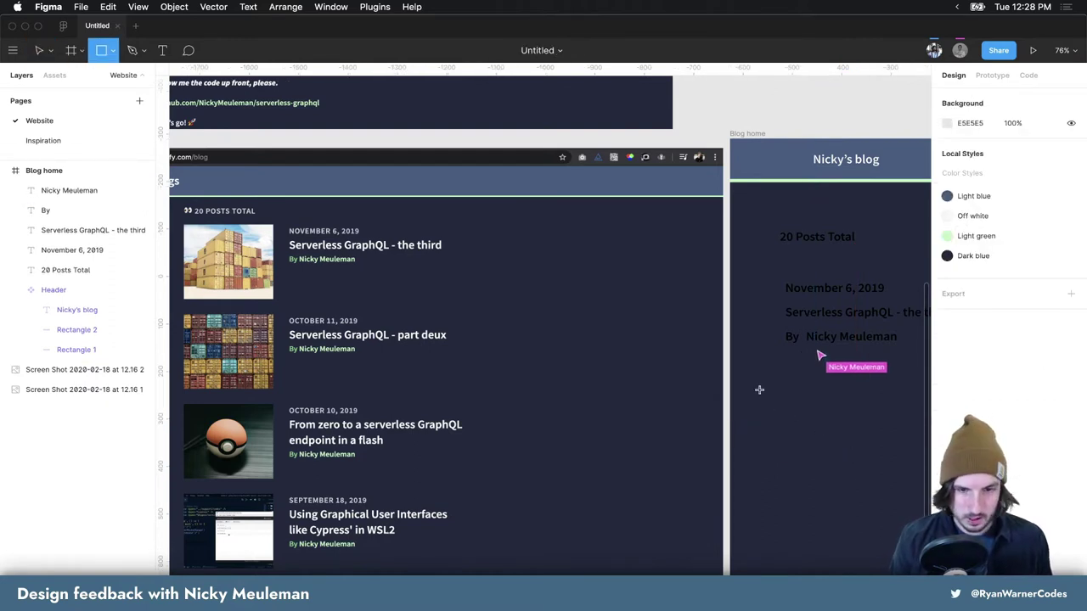
mouse_move(758, 382)
left_mouse_down()
mouse_move(816, 447)
mouse_move(825, 438)
mouse_move(839, 447)
left_mouse_up()
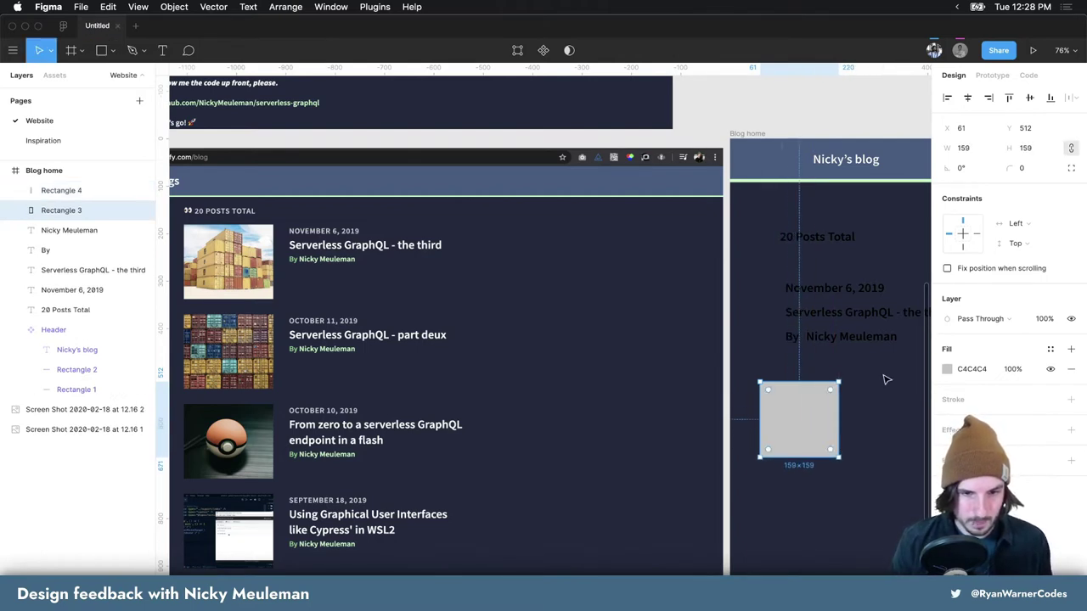
scroll(841, 374, "right", 5)
scroll(782, 367, "right", 3)
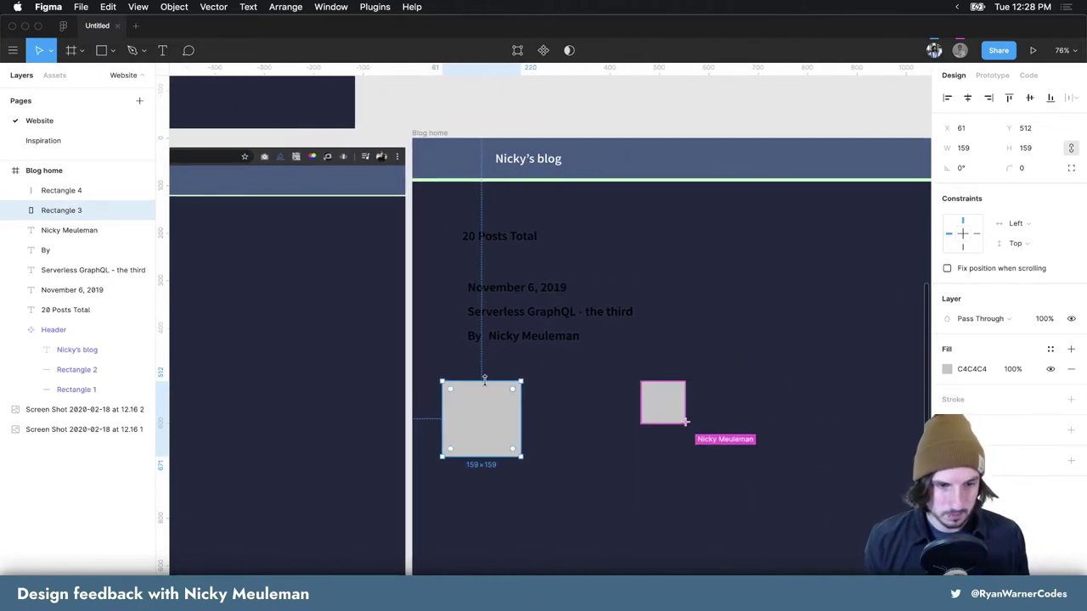
mouse_move(482, 404)
left_mouse_down()
mouse_move(443, 315)
mouse_move(543, 292)
left_mouse_up()
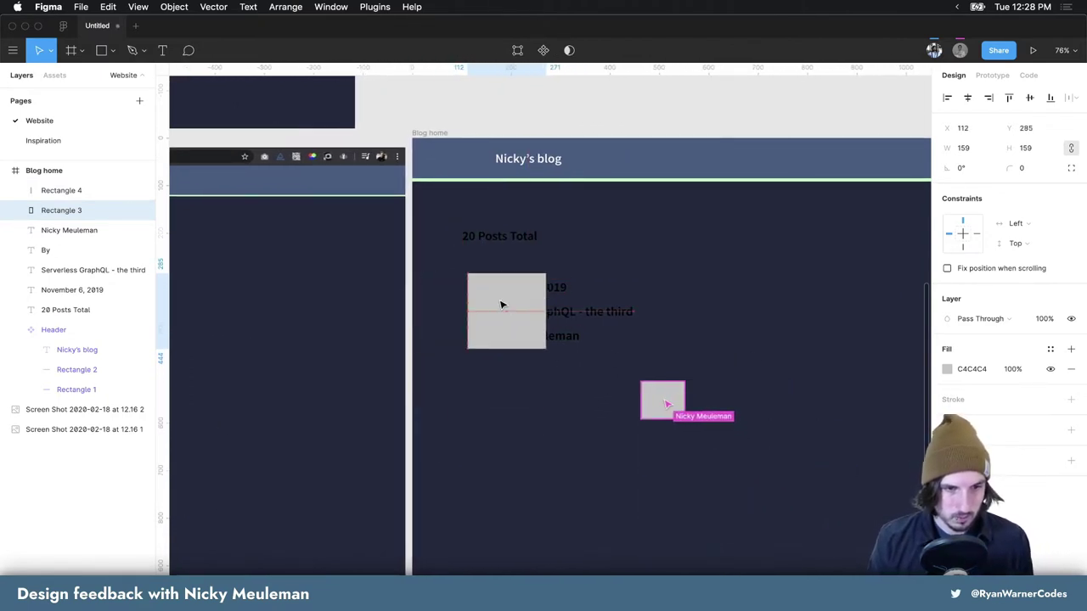
Arrange the post title and author line to the right of the thumbnail
left_click(623, 292)
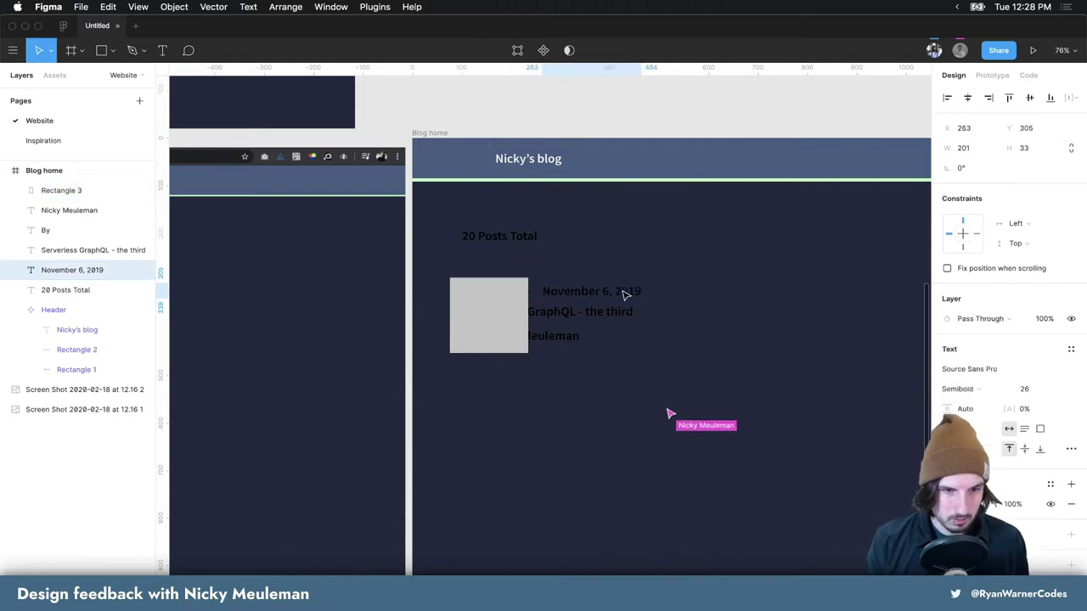
left_click(630, 316)
left_click_drag(631, 317, 672, 312)
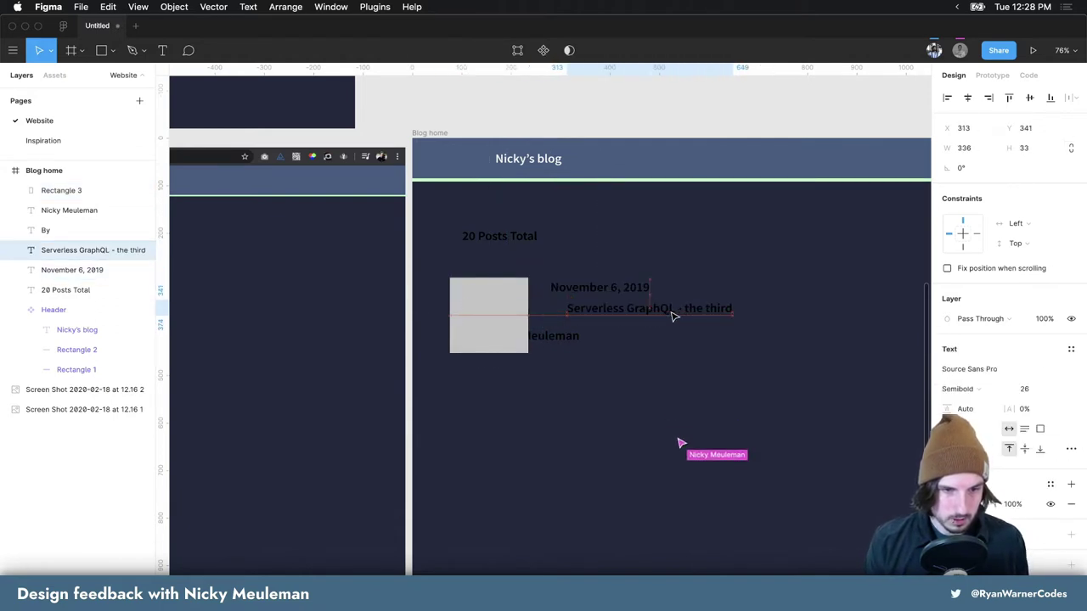
mouse_move(565, 340)
left_mouse_down()
mouse_move(631, 341)
mouse_move(613, 341)
mouse_move(603, 320)
left_mouse_up()
scroll(546, 317, "left", 10)
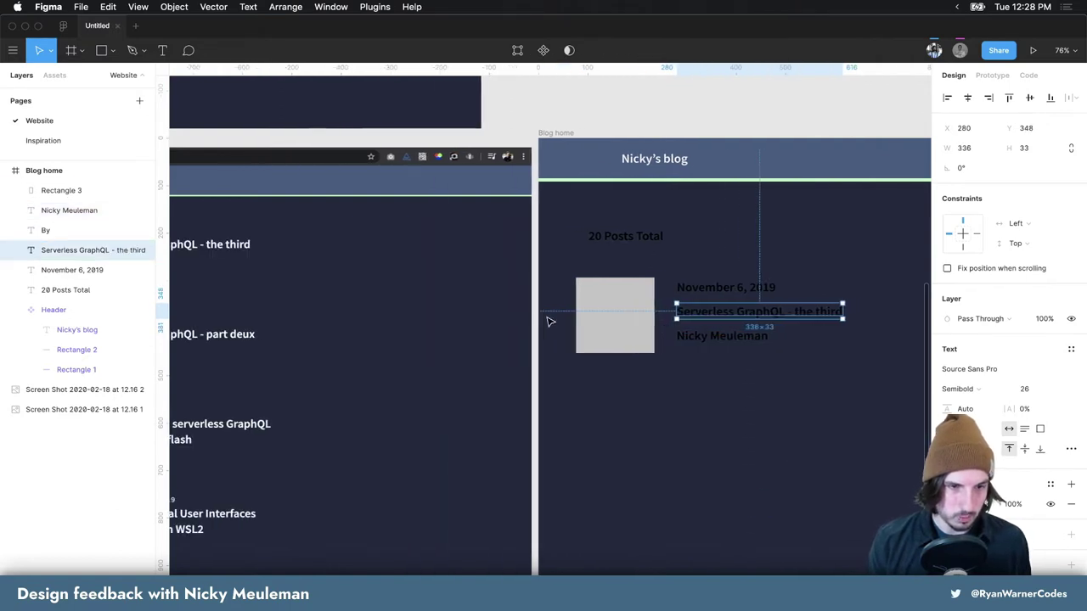
left_click(858, 289)
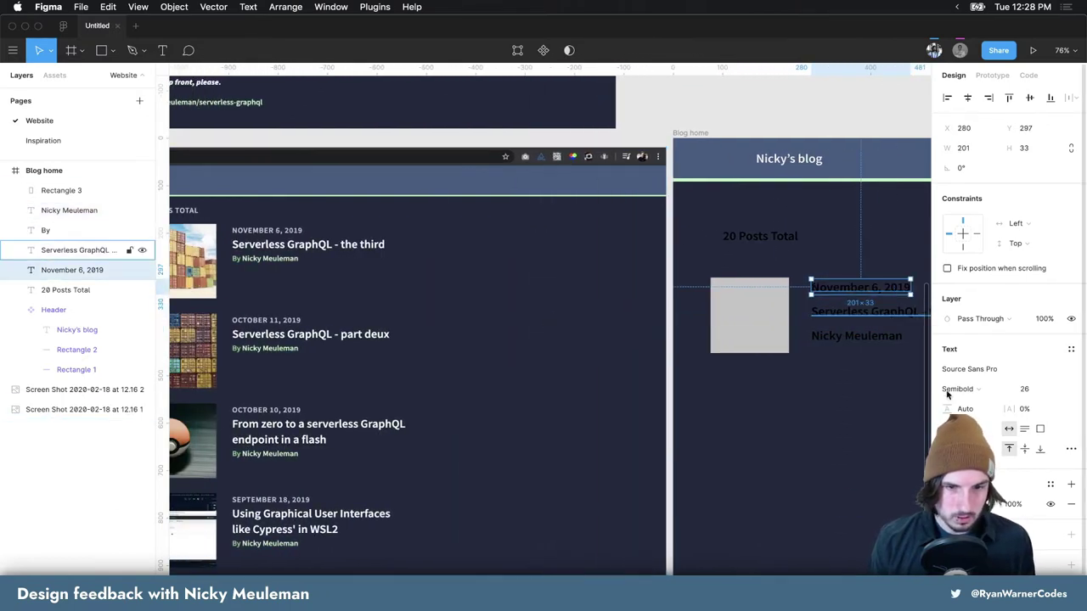
left_click(951, 504)
Sample the grey-blue date colour from the canvas and save it as colour style 'Gr'
left_click(794, 488)
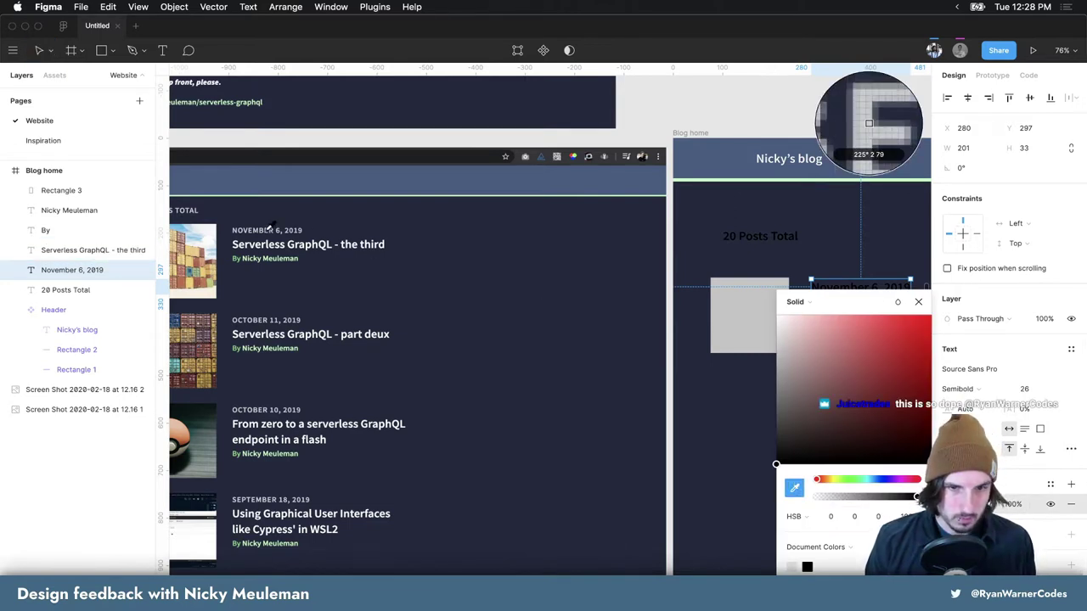
left_click(869, 117)
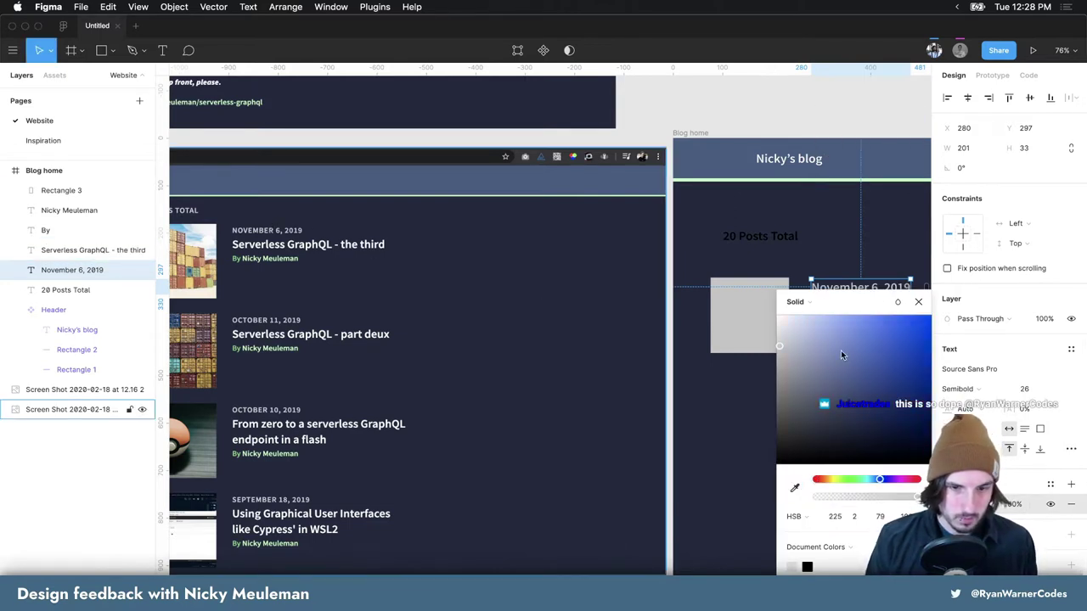
left_click(1050, 484)
left_click(1065, 428)
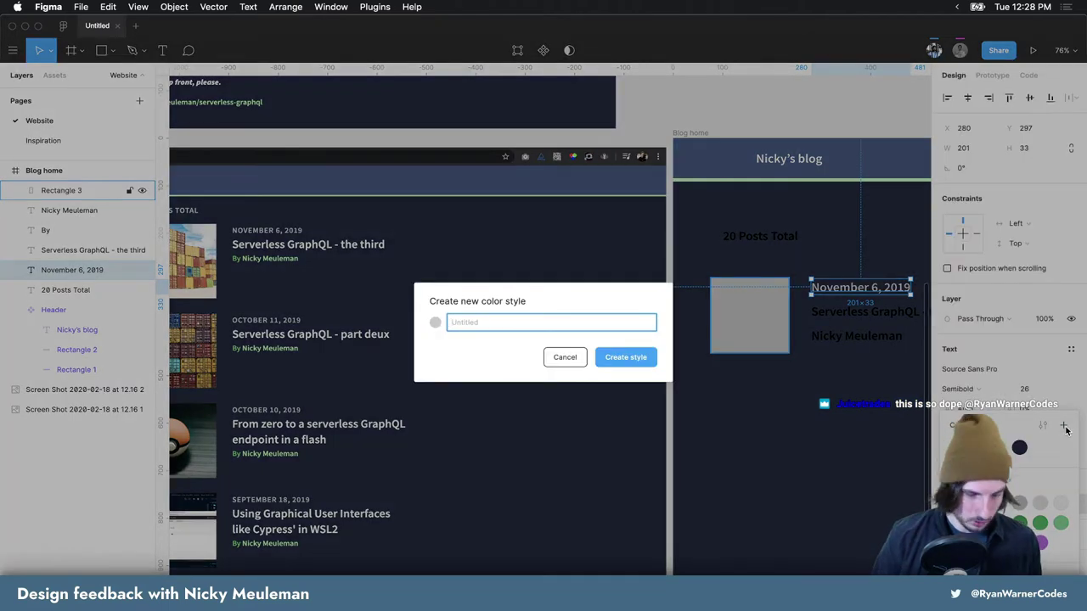
type("Gray")
key("Return")
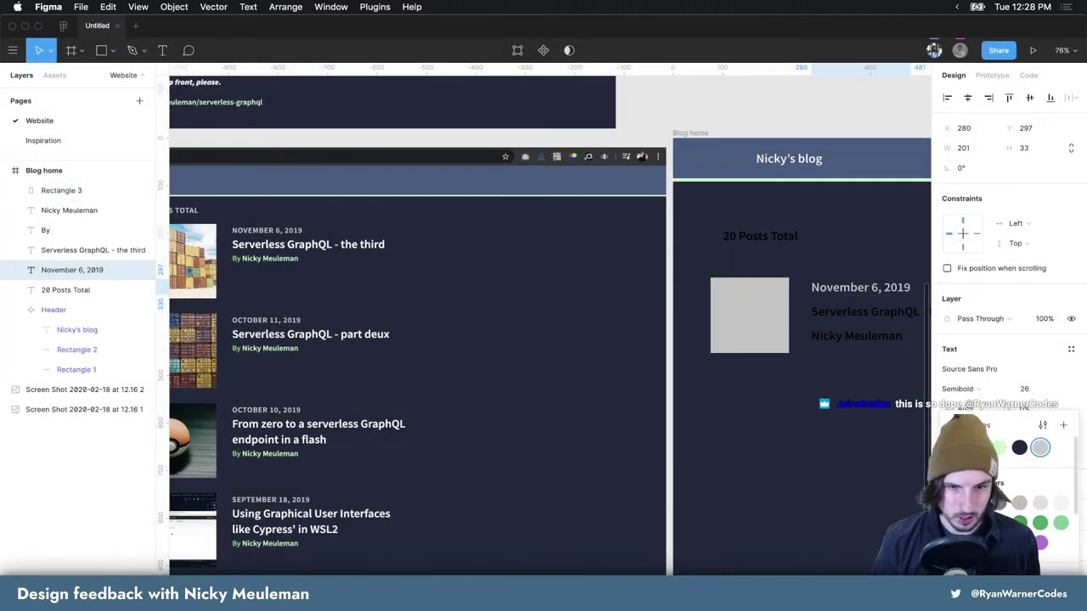
Select the post title and browse its text and colour styles without applying one
left_click(835, 316)
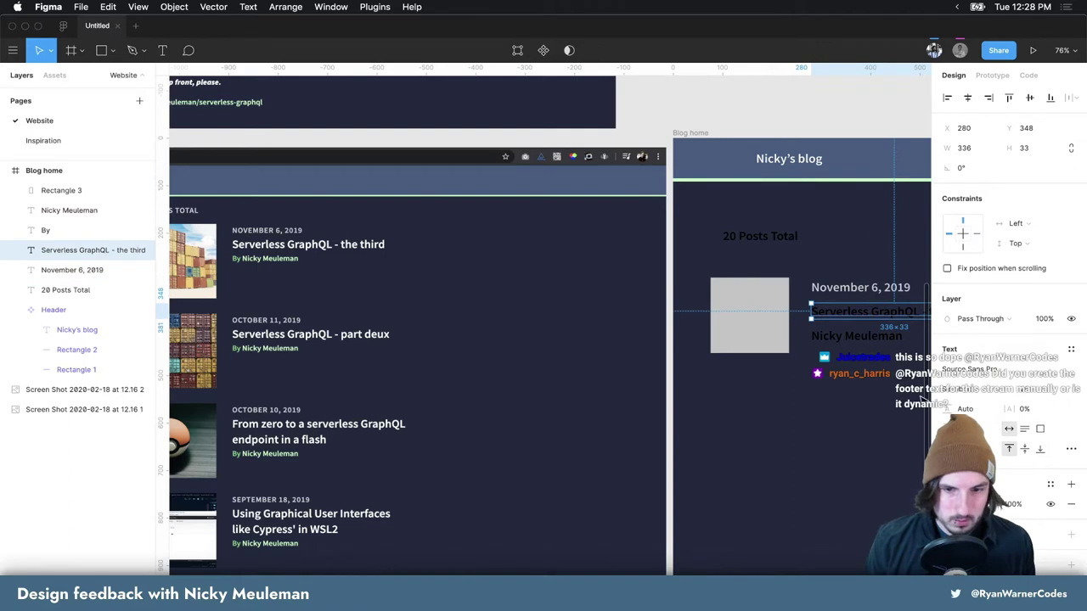
left_click(1070, 353)
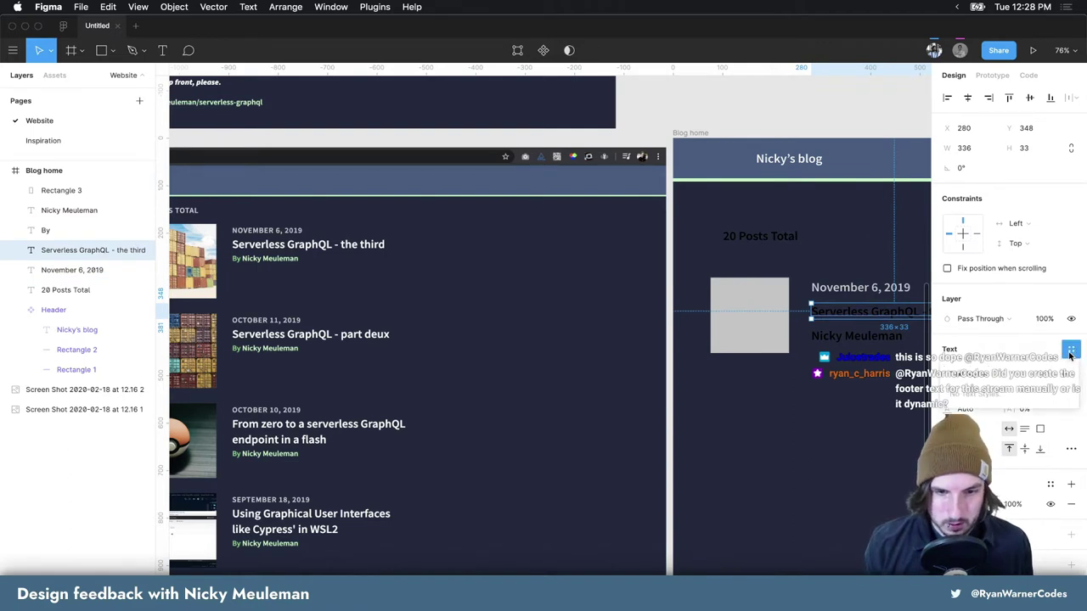
left_click(1051, 484)
key("Escape")
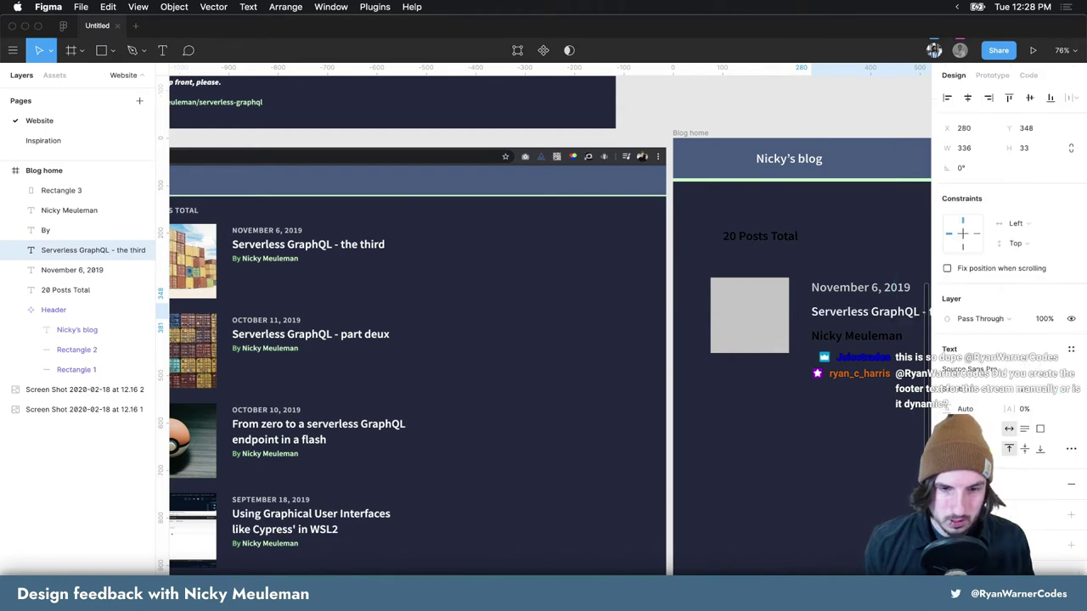
Apply the saved Light green colour style to the author name text's fill
left_click(862, 338)
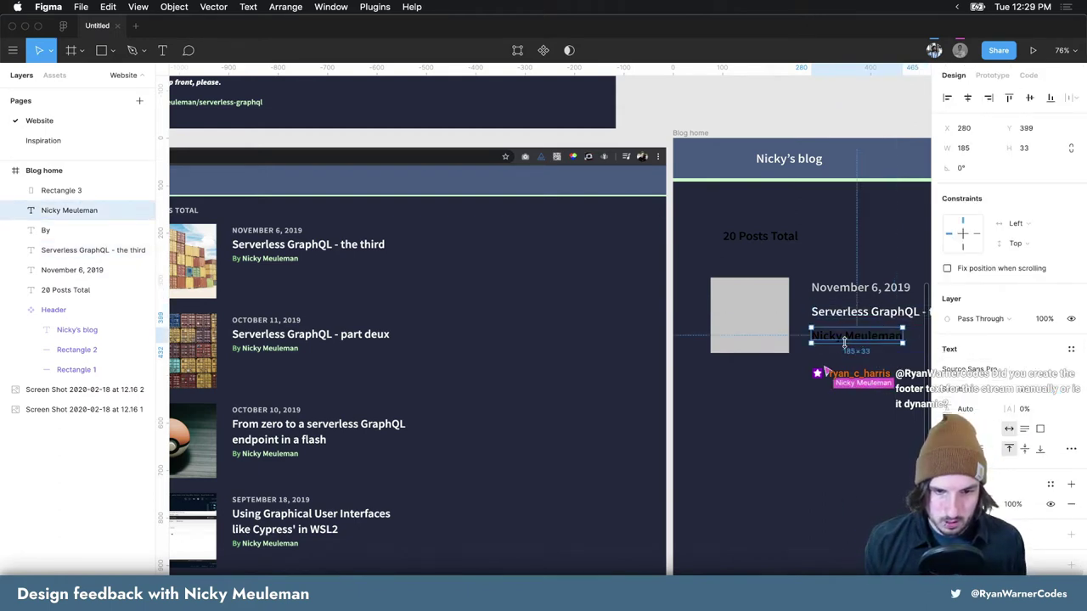
left_click(1071, 349)
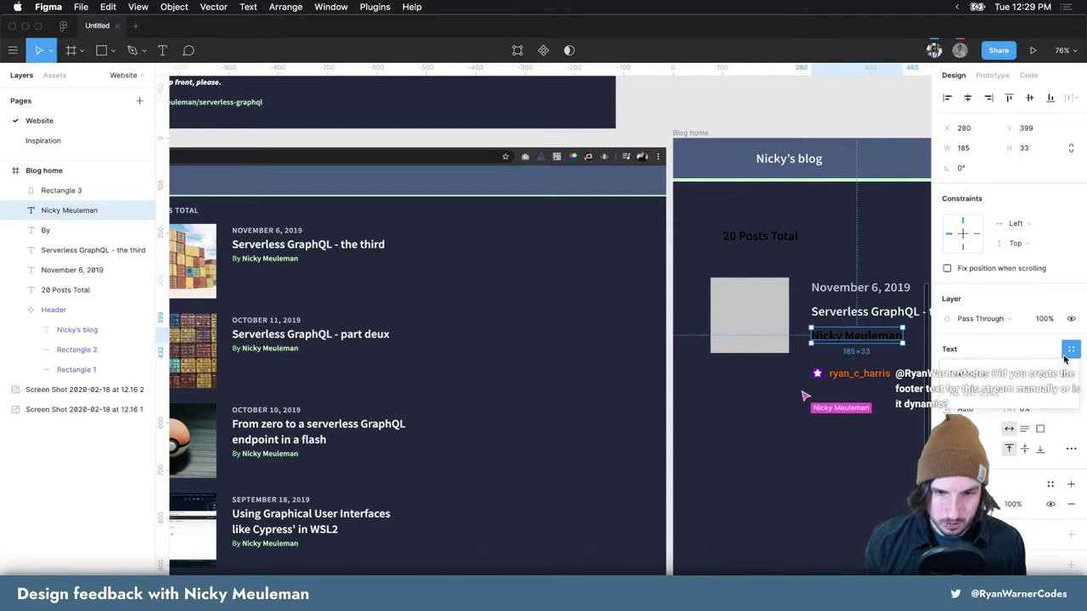
left_click(951, 504)
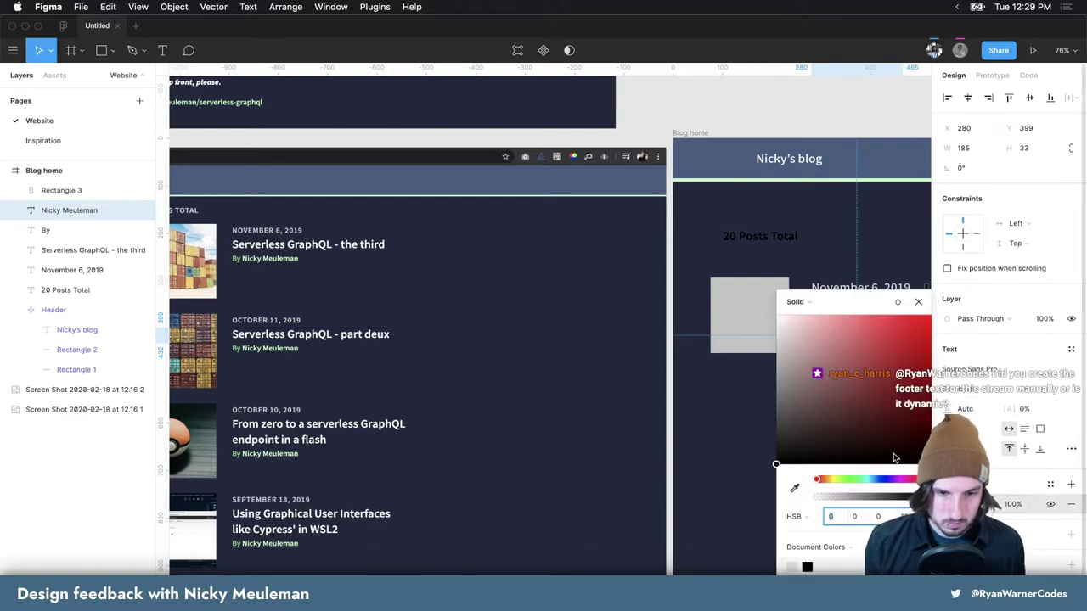
left_click(1051, 484)
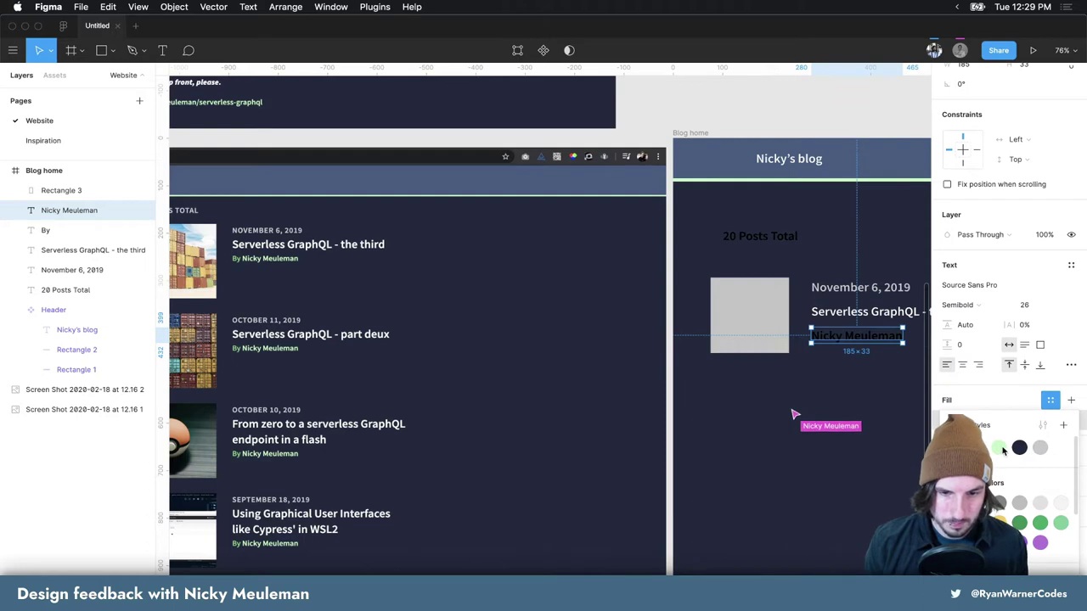
left_click(1000, 448)
Place 'By' just left of the author name and move the thumbnail up beside the date and title
left_click_drag(781, 340, 782, 429)
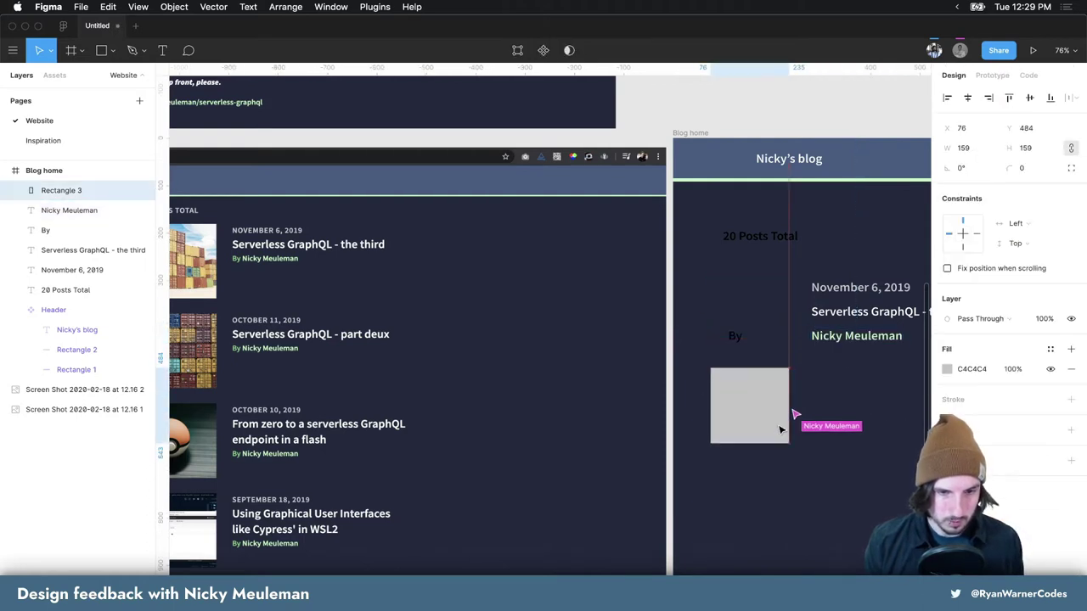
left_click(736, 337)
left_click_drag(735, 337, 879, 339)
left_click_drag(807, 340, 838, 340)
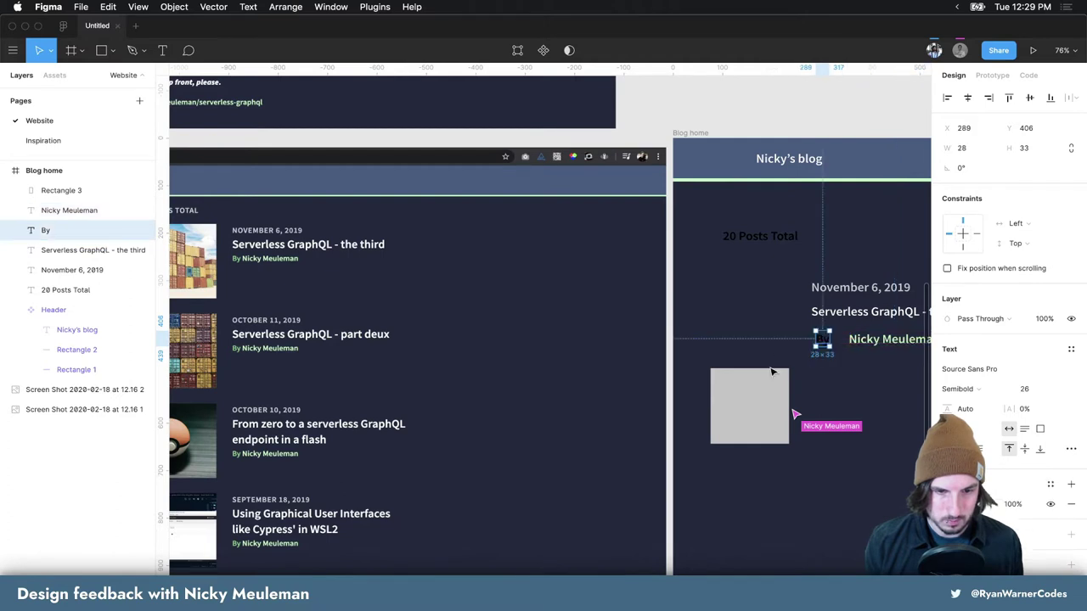
left_click_drag(772, 371, 782, 276)
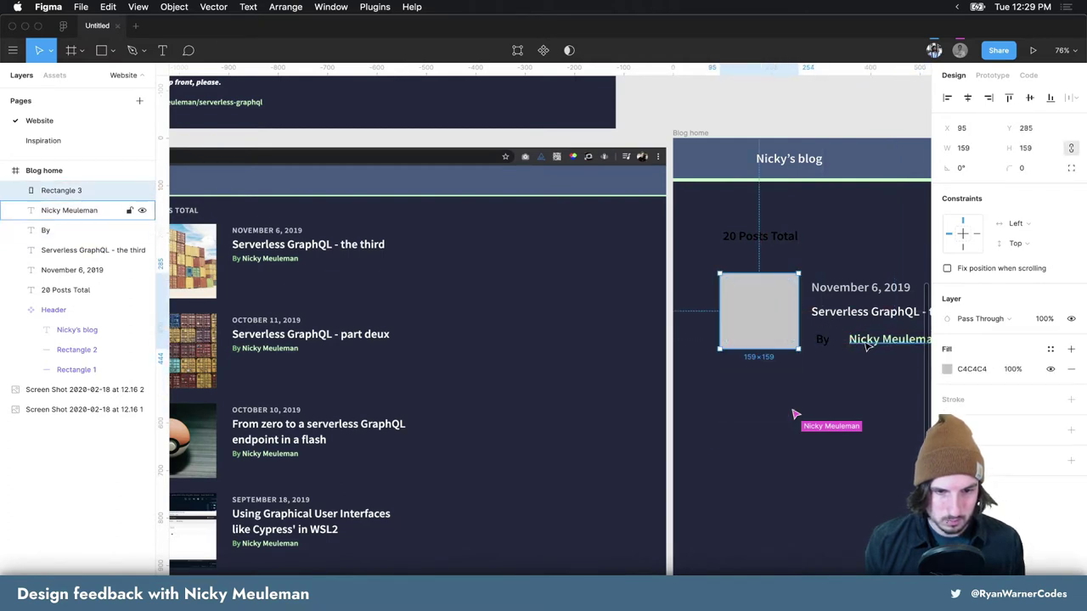
left_click_drag(868, 346, 819, 338)
Give the 'By' label a light saved colour style, then deselect
left_click(823, 338)
left_click(1050, 484)
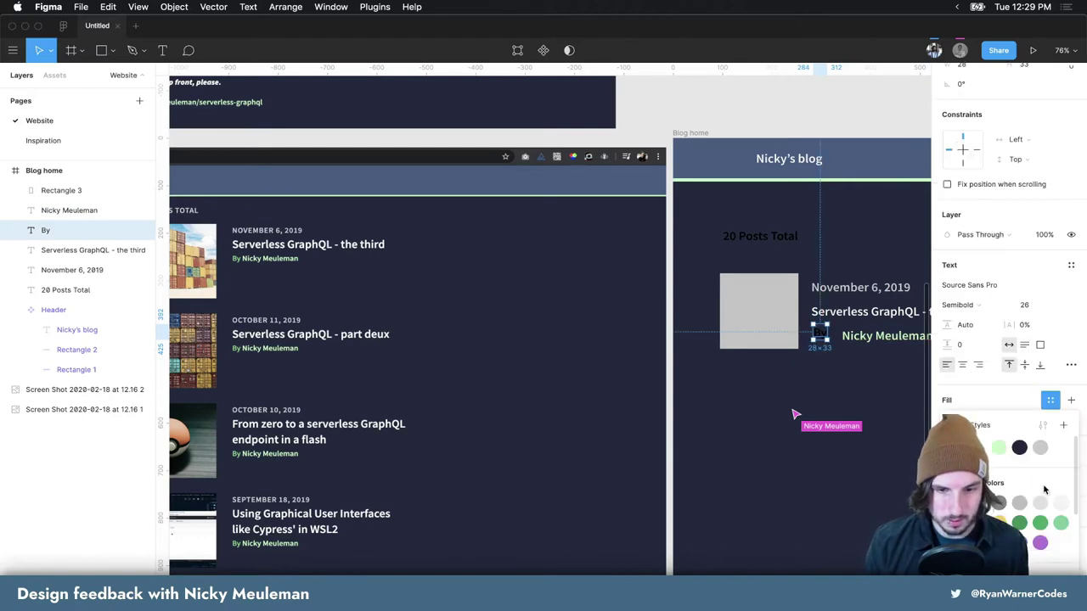
left_click(890, 407)
left_click(867, 384)
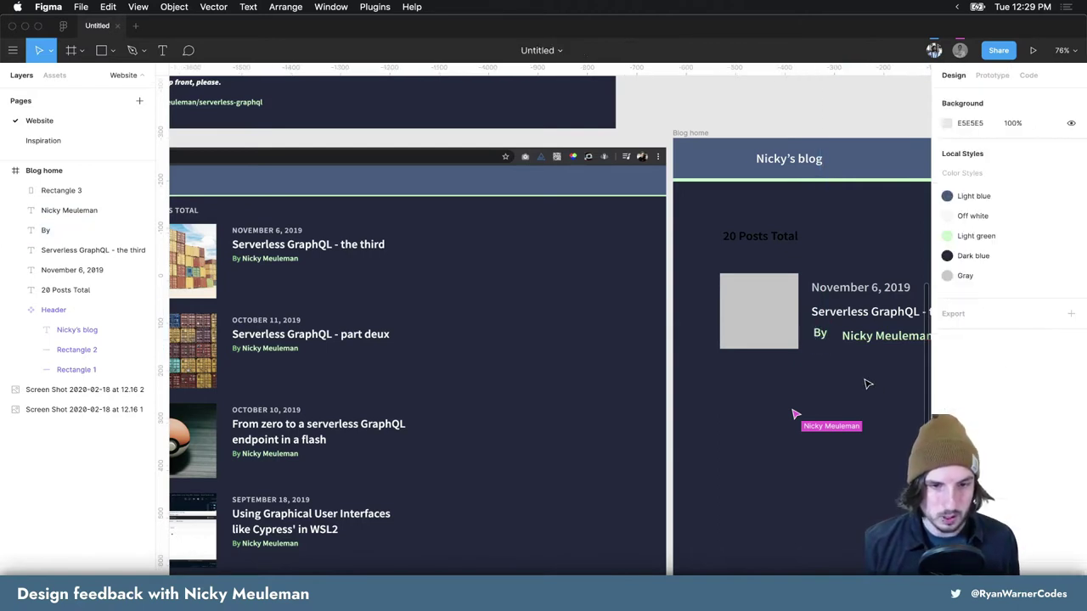
scroll(864, 386, "right", 3)
scroll(862, 387, "right", 3)
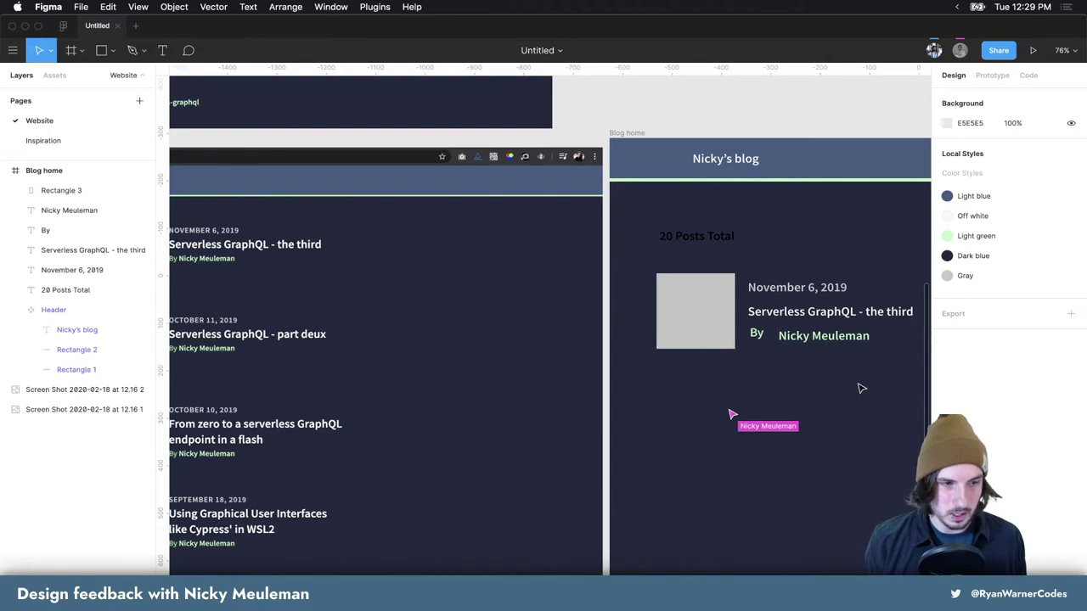
scroll(861, 388, "right", 2)
scroll(859, 387, "right", 3)
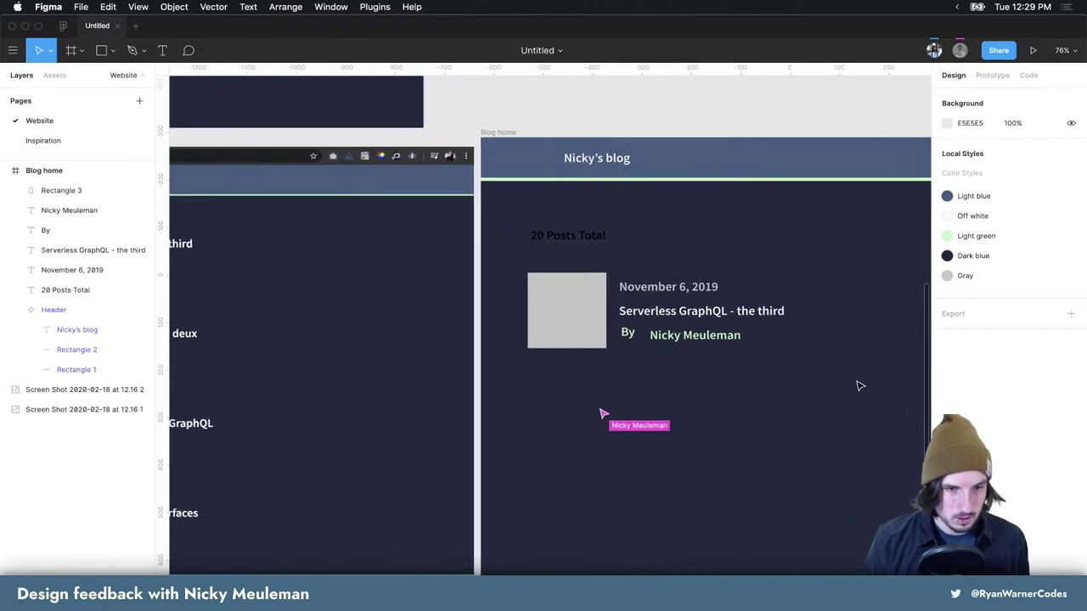
scroll(859, 387, "right", 1)
scroll(612, 370, "left", 5)
scroll(620, 371, "left", 1)
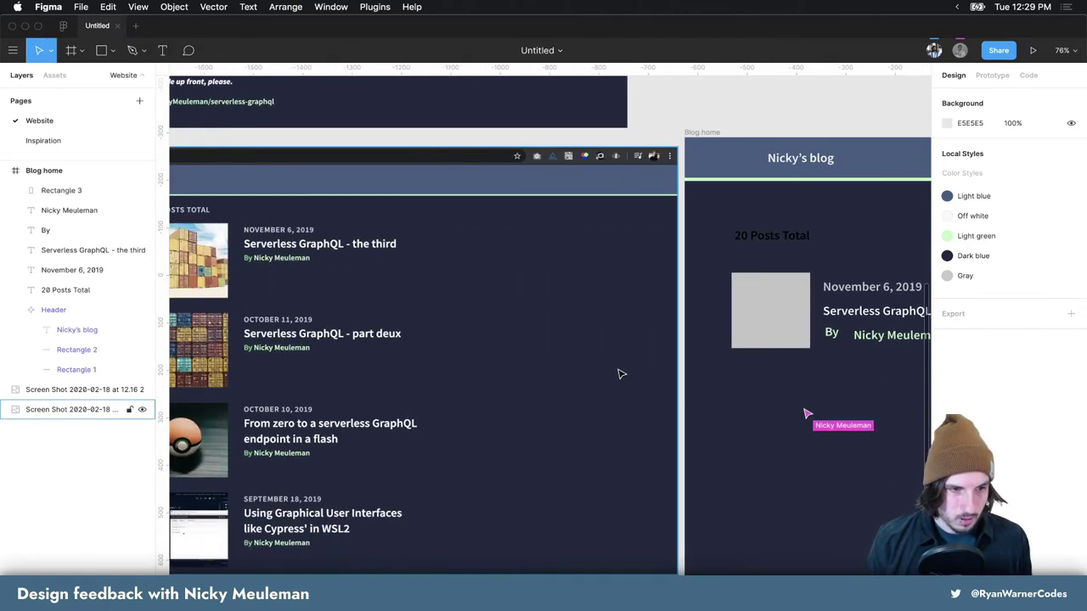
Set the post date to font size 19 and Uppercase in Type Details
left_click(872, 289)
left_click(1036, 390)
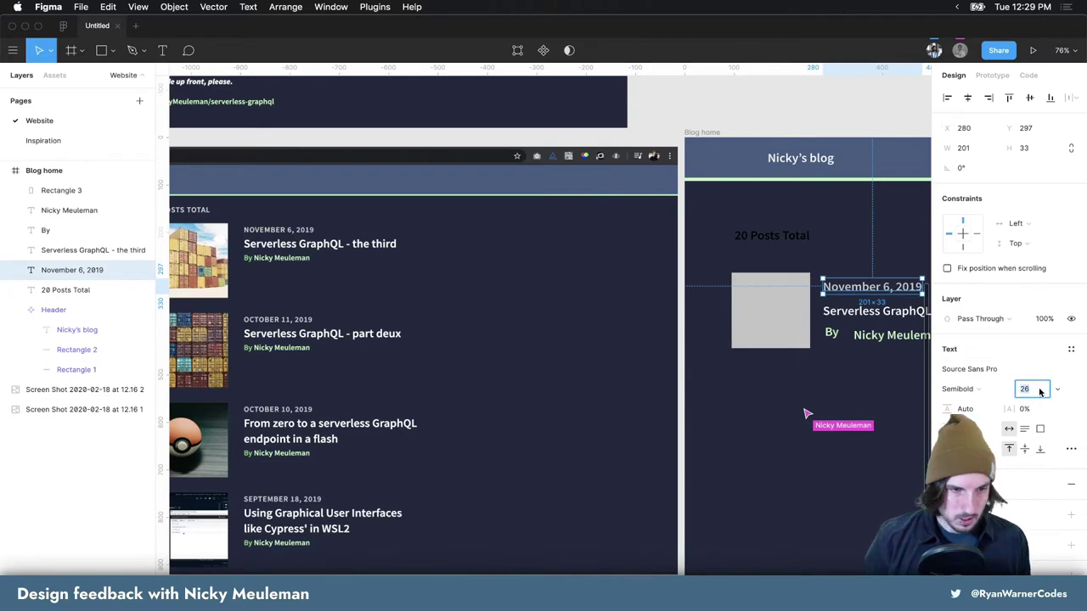
type("19")
key("Return")
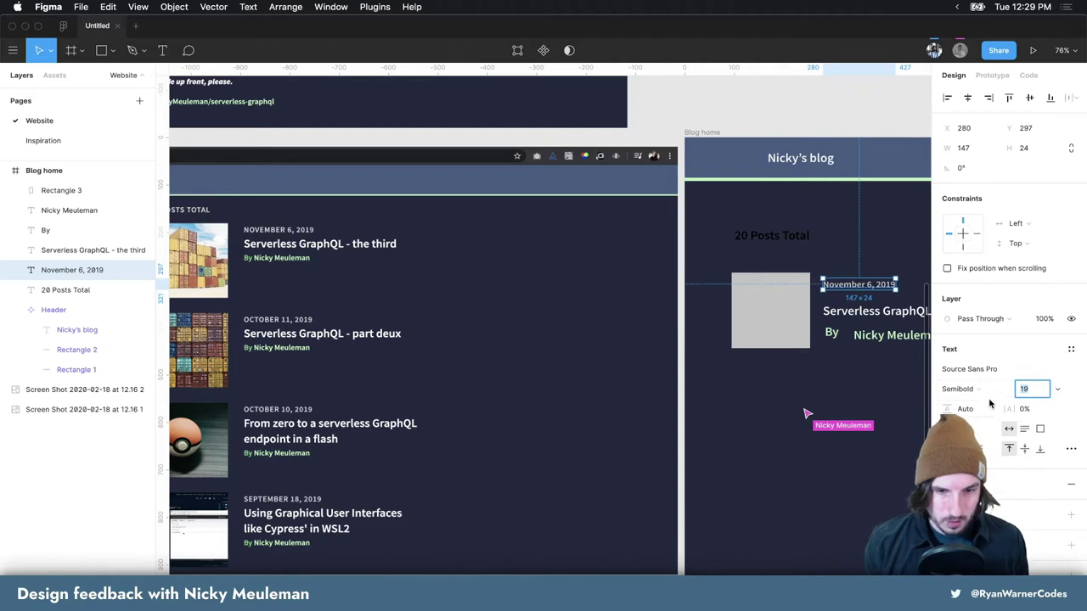
left_click(1070, 449)
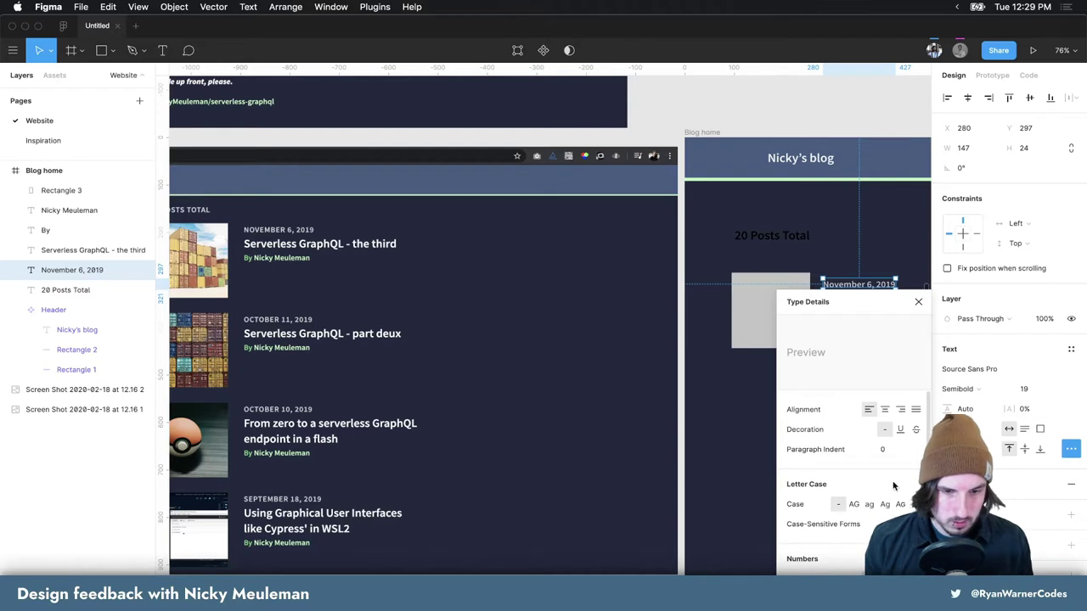
left_click(854, 505)
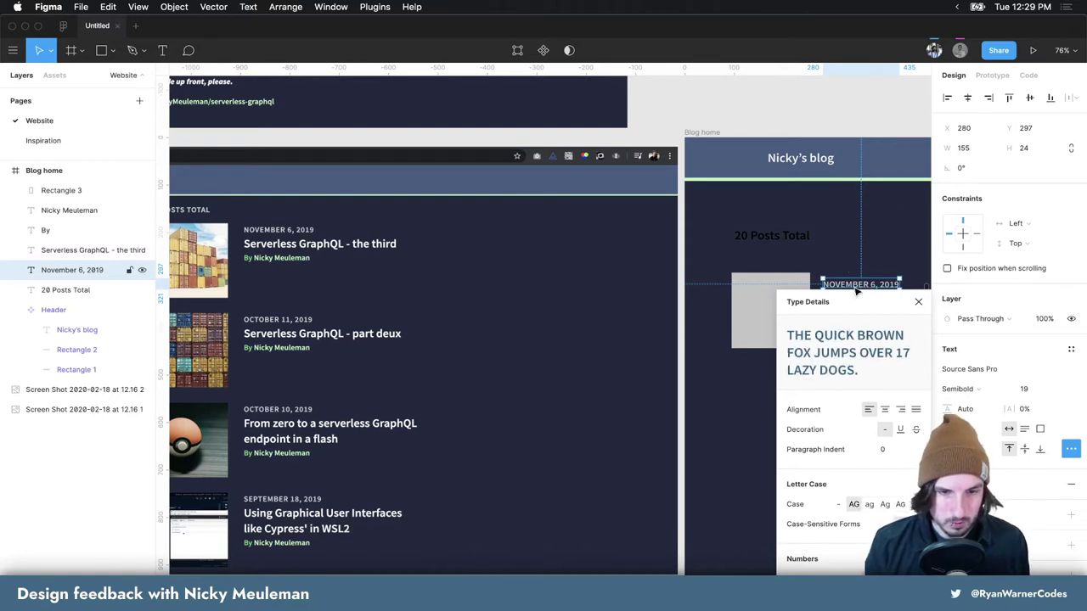
left_click(861, 245)
Raise the title toward the date, move the author name up, and reduce it to size 22
left_click(856, 312)
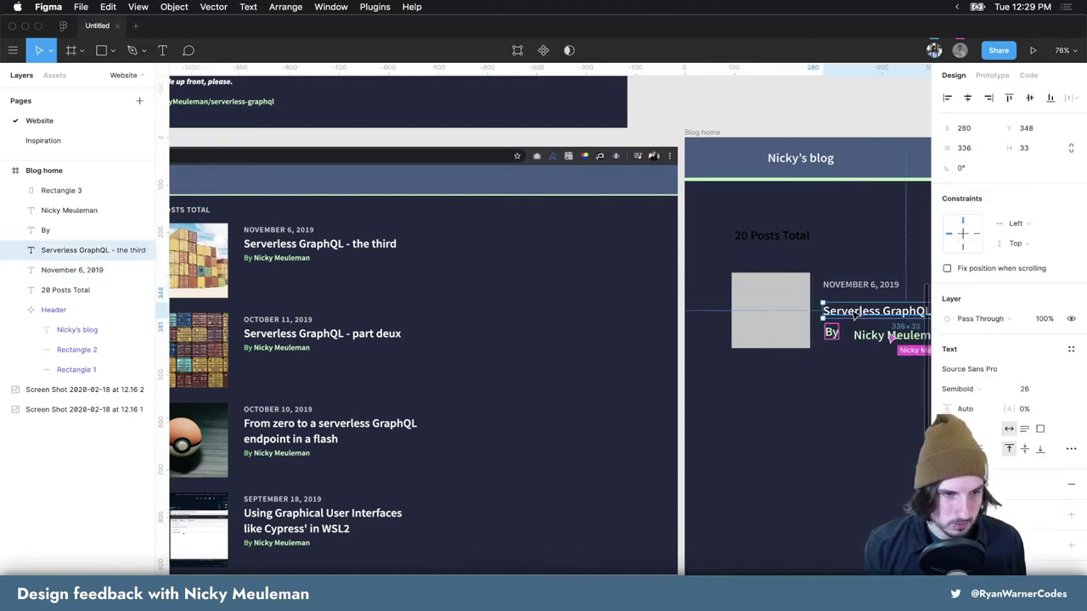
left_click_drag(854, 314, 845, 304)
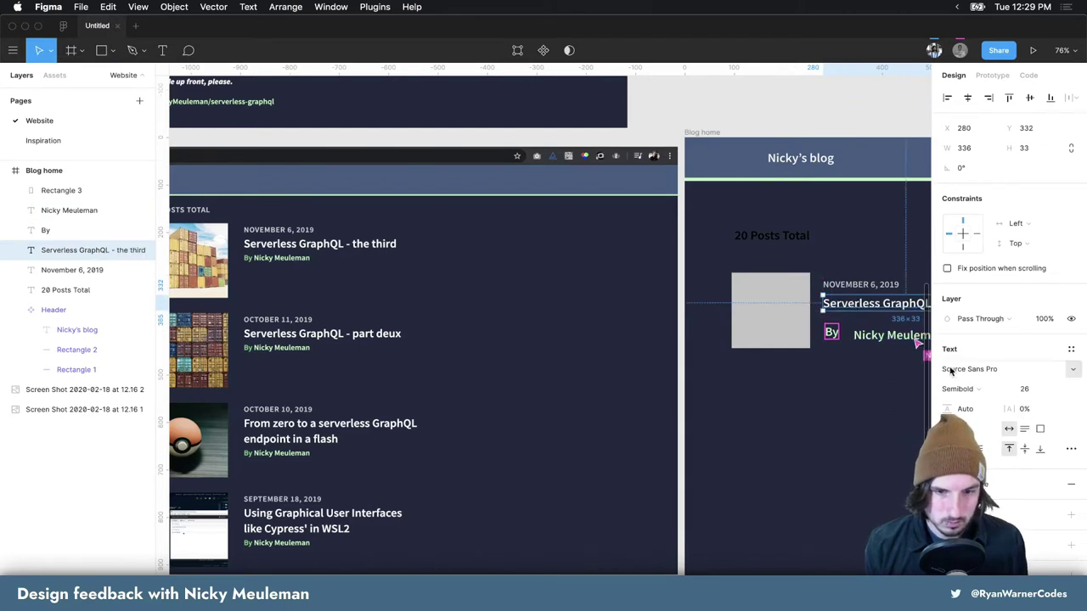
scroll(917, 340, "right", 3)
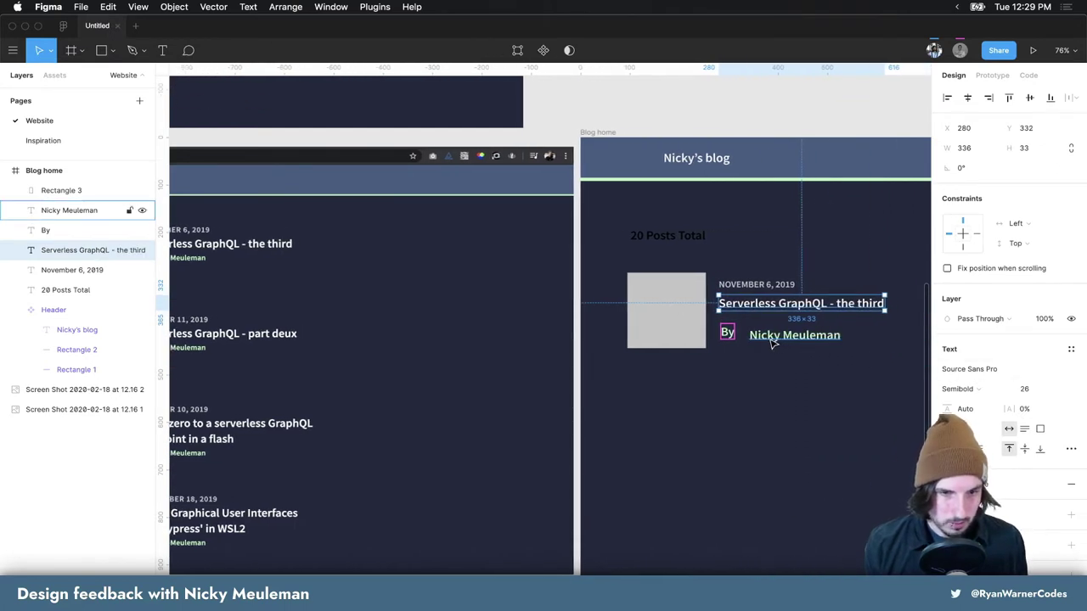
left_click_drag(773, 342, 767, 336)
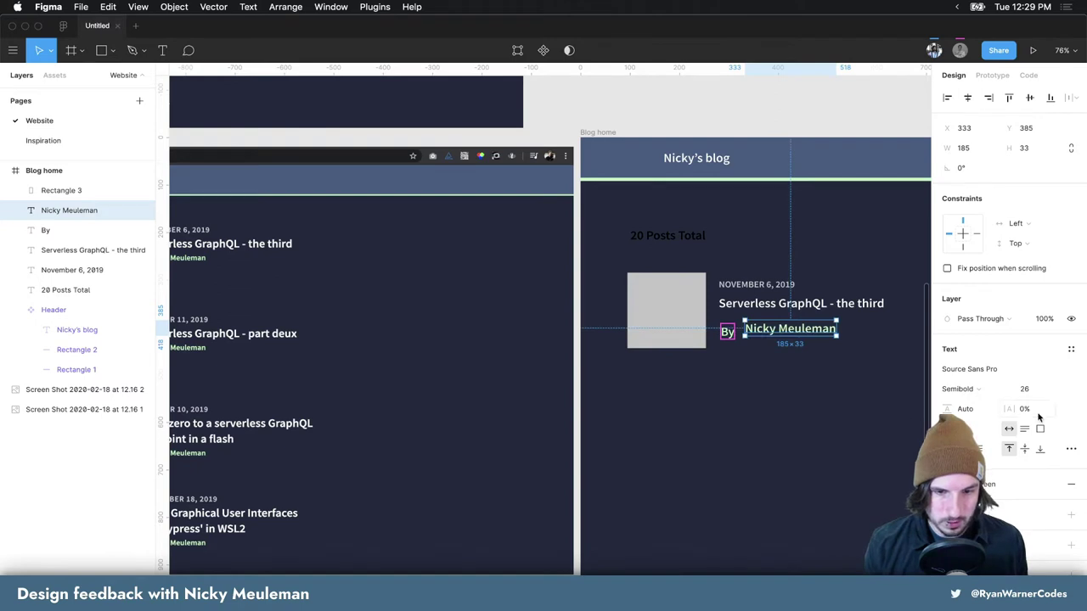
key("Down")
key("Down")
key("Down")
key("Down")
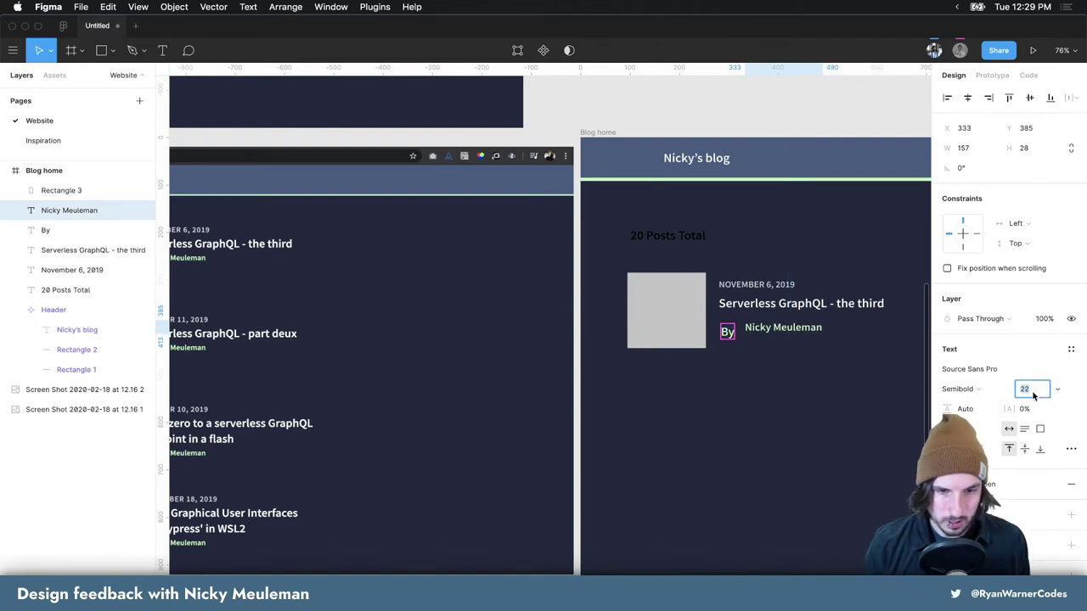
In a new Chrome tab, search 'google fonts source sans pro' and open the Google Fonts page
key("super+Tab")
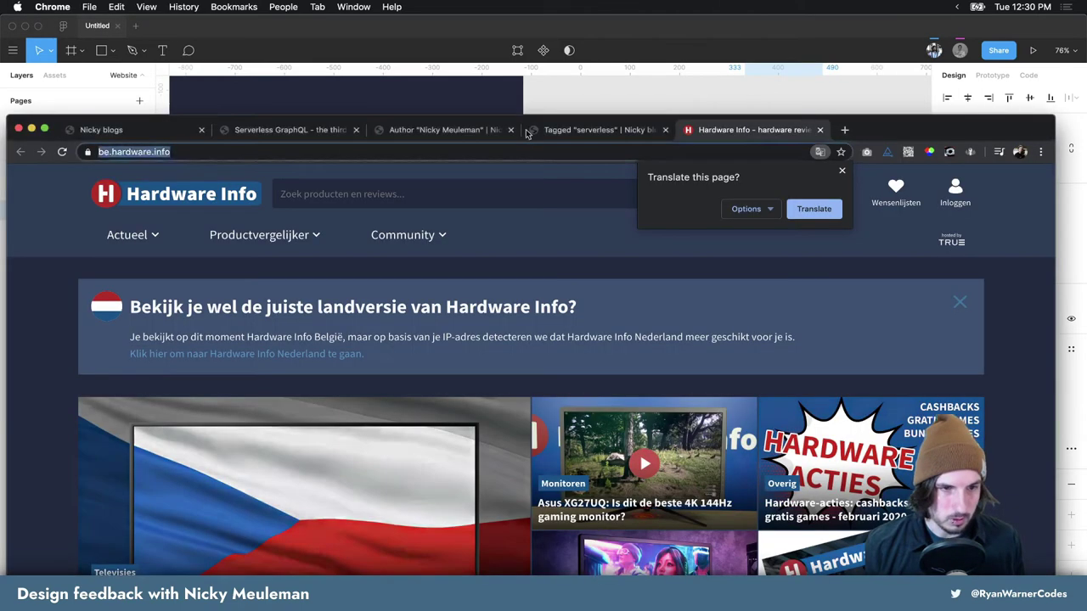
left_click(845, 130)
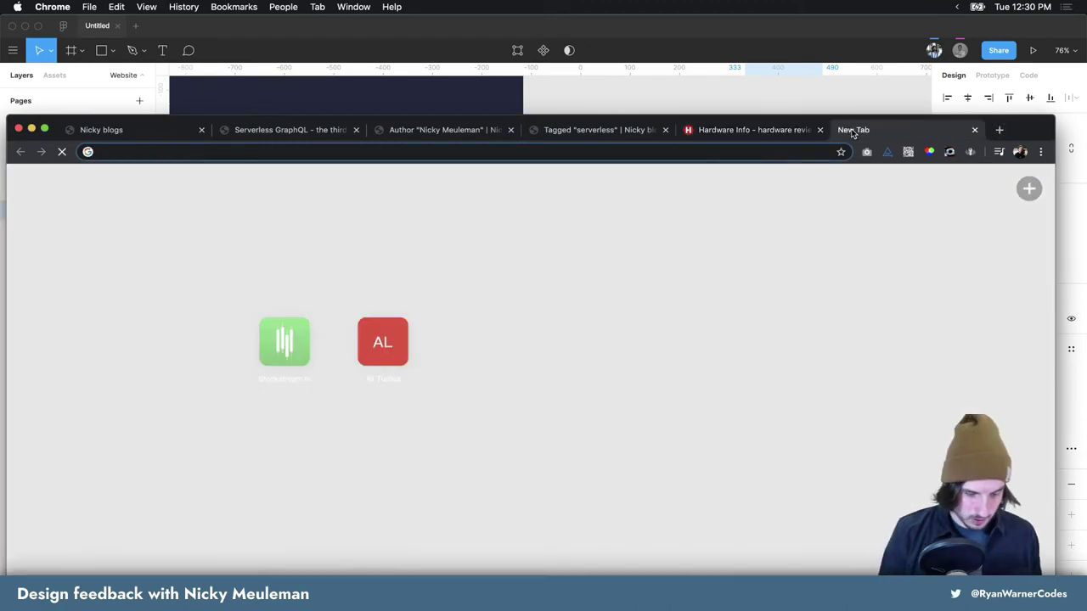
type("google fonts sour")
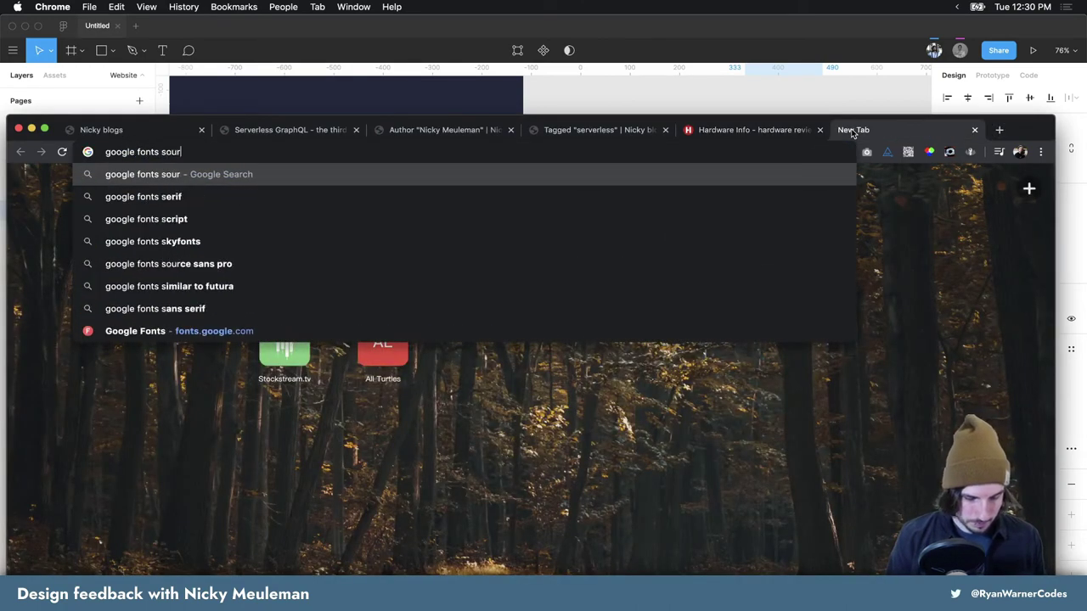
type("ce ane pro")
key("Return")
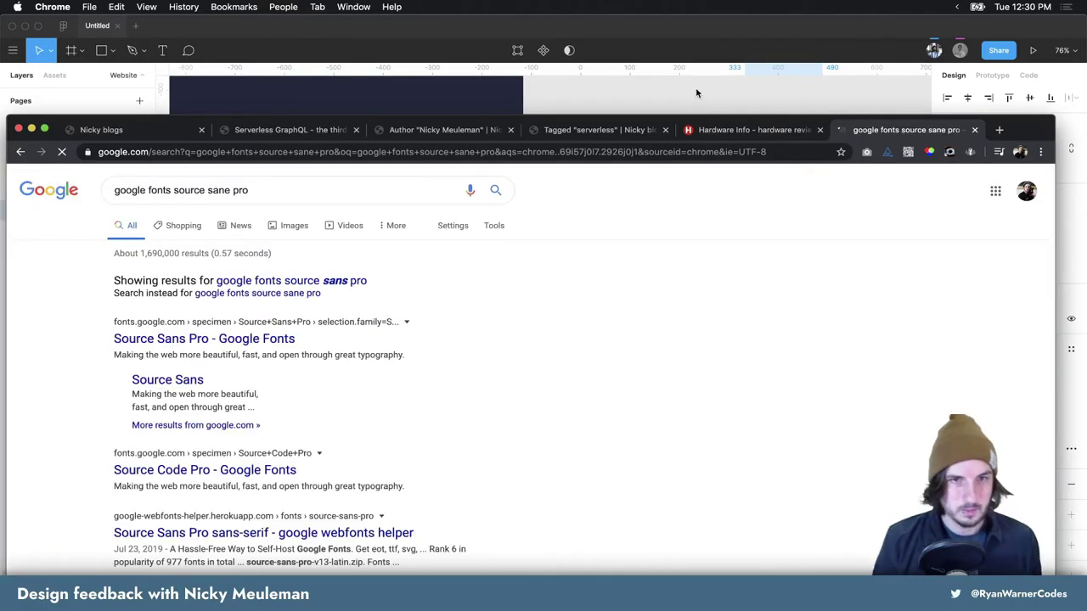
left_click(272, 338)
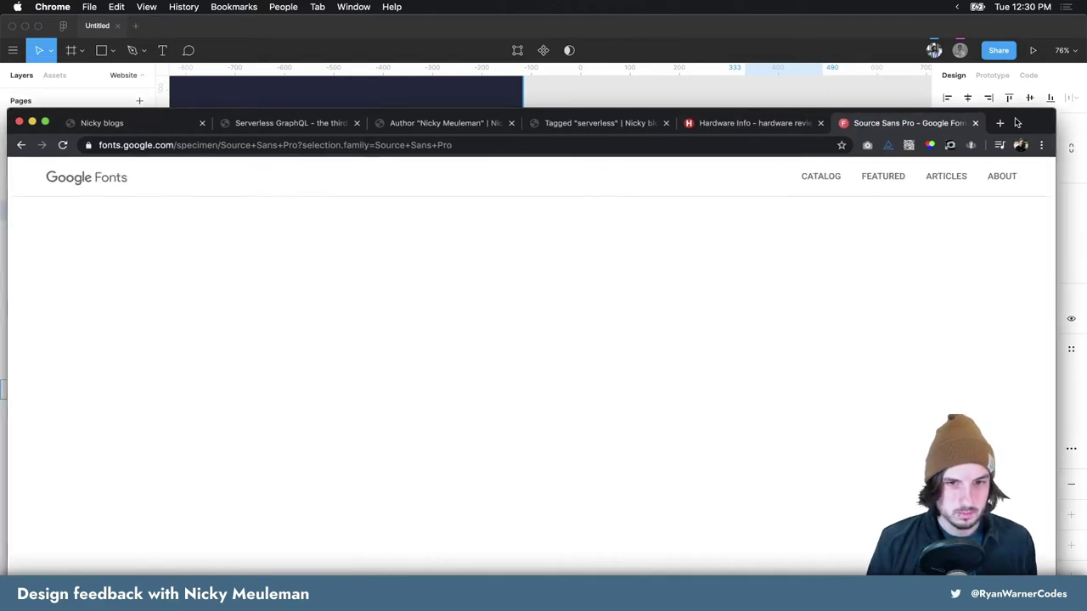
Expand the Family Selected drawer to show the Source Sans Pro embed code and download the family
left_click_drag(1017, 130, 1023, 62)
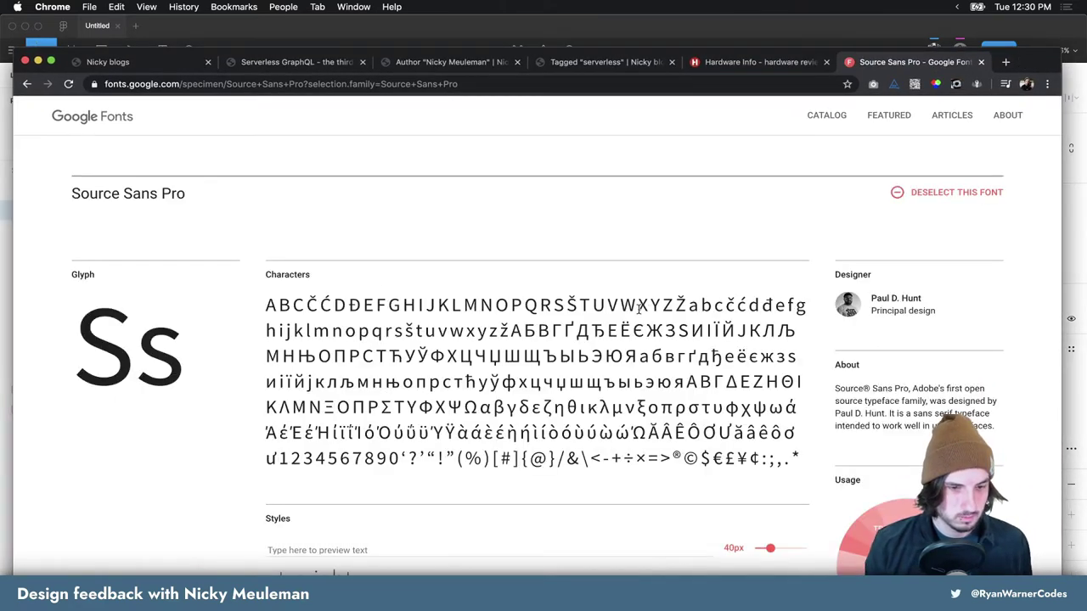
left_click(698, 569)
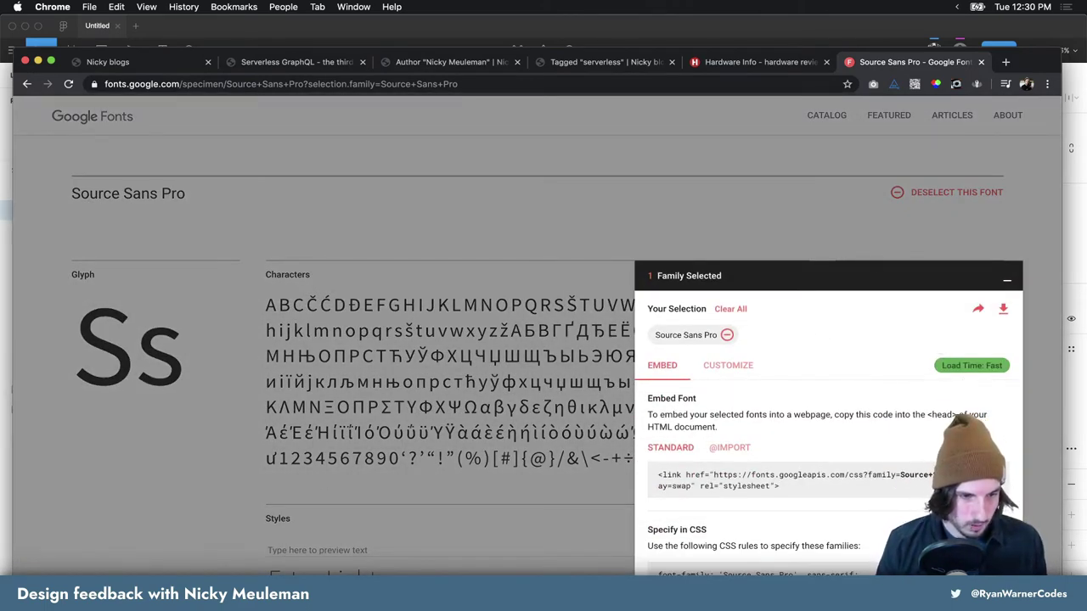
left_click(1000, 308)
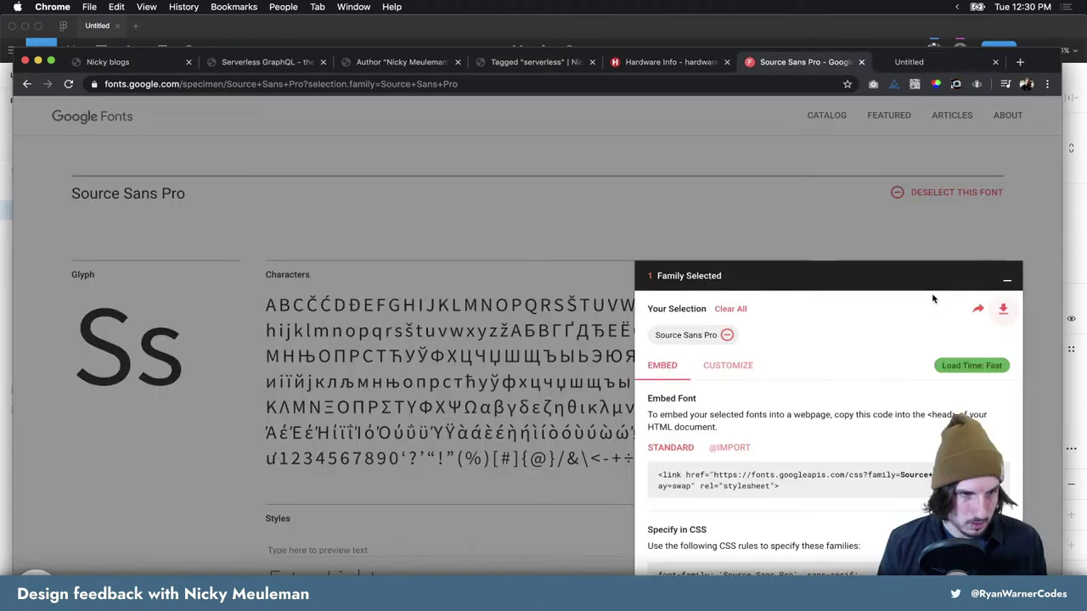
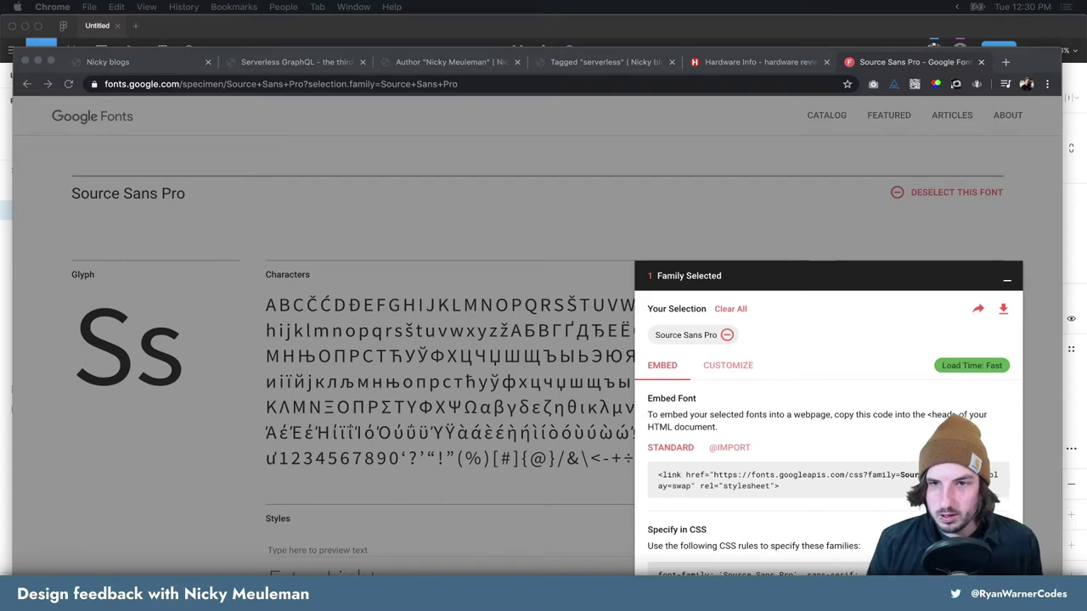
Look over the installed fonts in Font Book, hide it, and return to the Figma mockup
key("super+Tab")
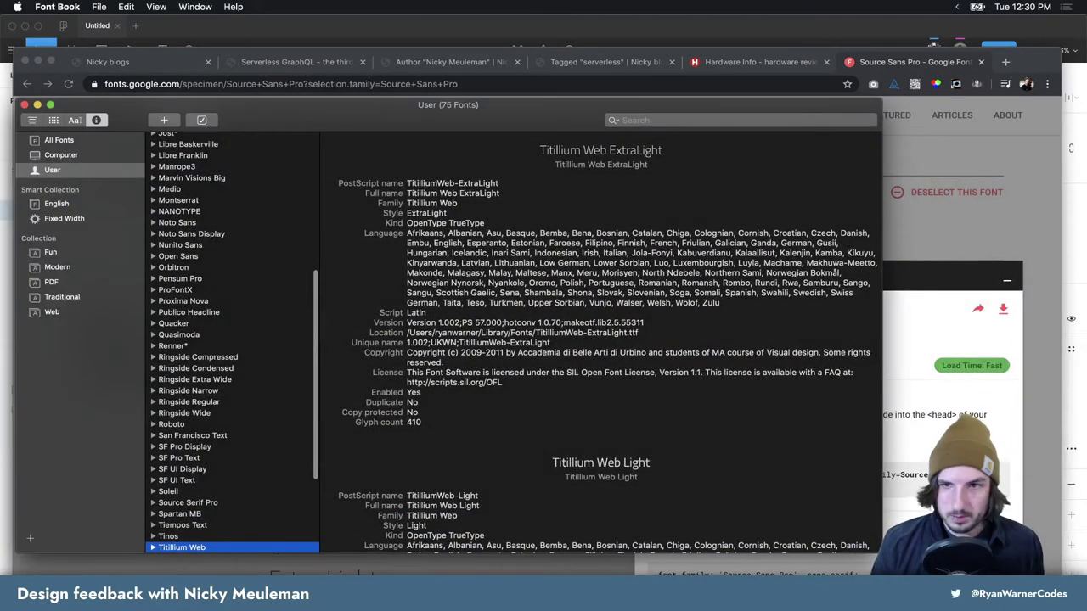
left_click(430, 113)
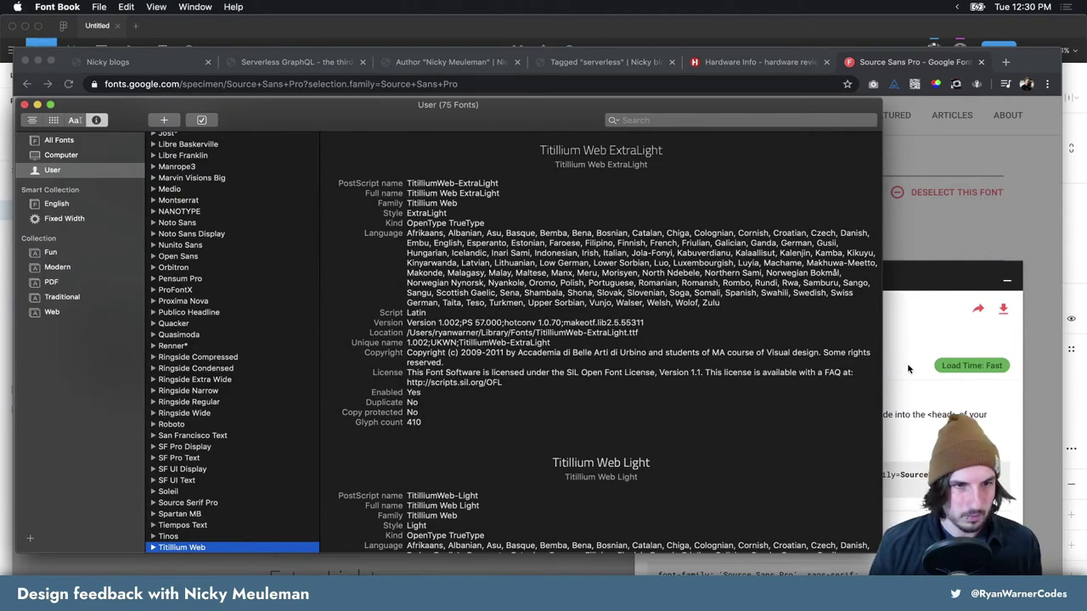
key("super+w")
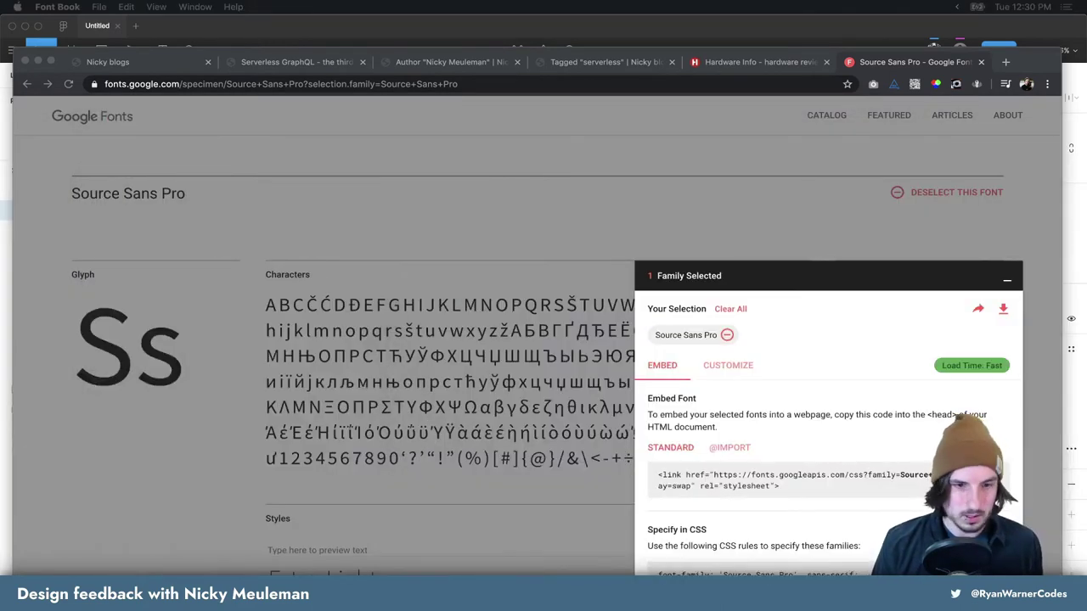
key("super+q")
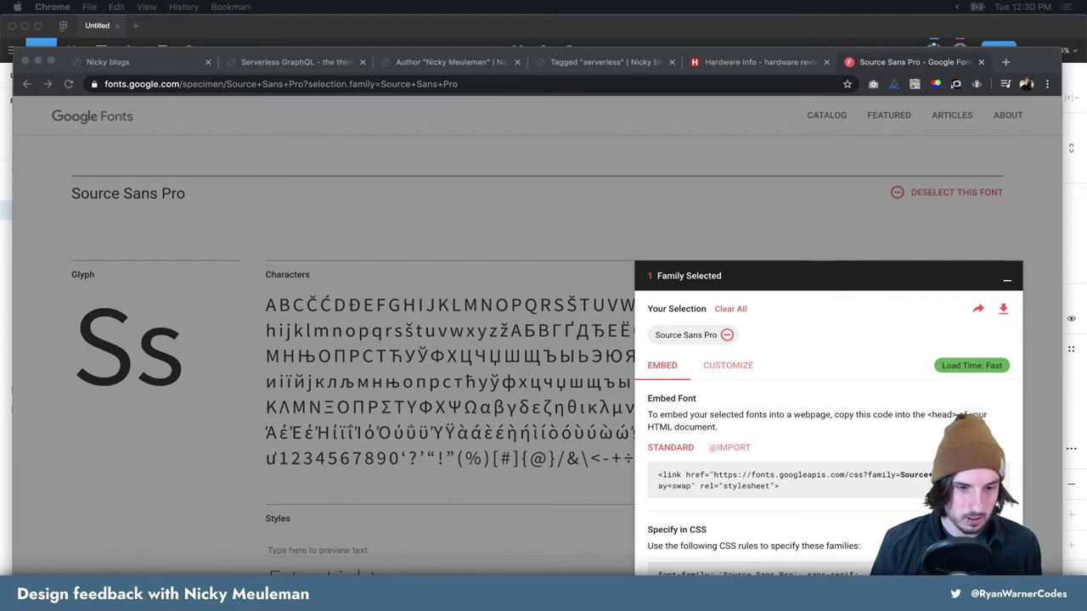
key("super+Tab")
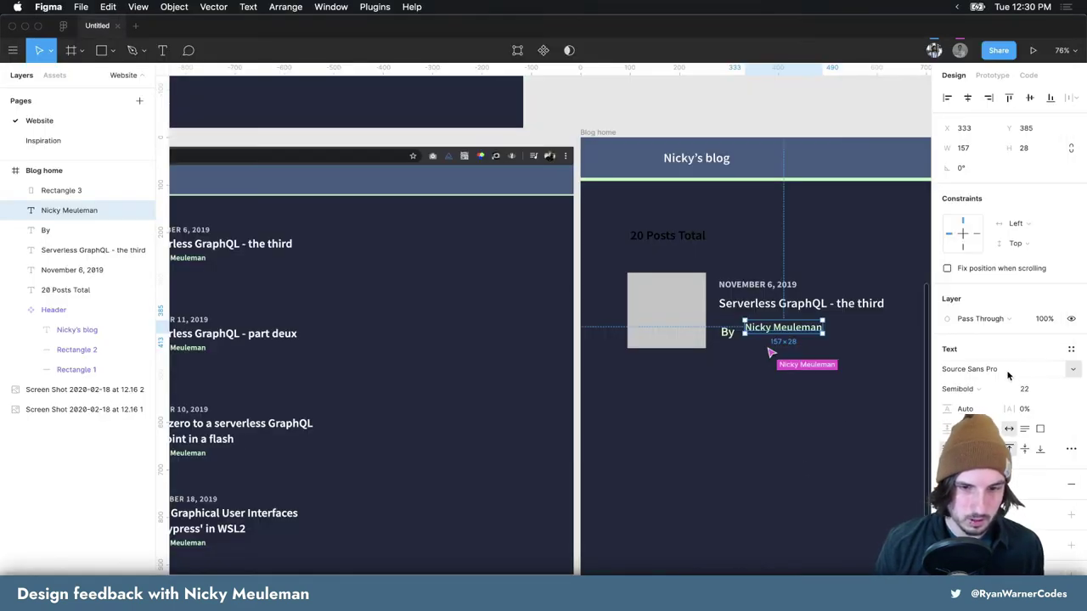
Review the font family and weight options for the name and 'Serverless GraphQL - the third' title without changing them
left_click(1008, 370)
left_click(889, 413)
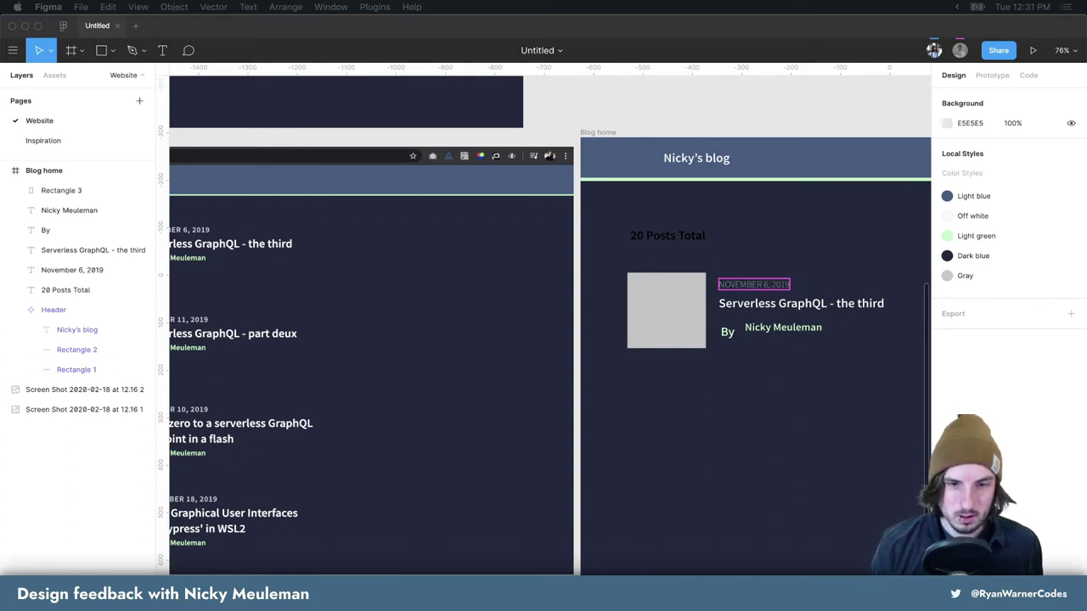
left_click(801, 444)
left_click(773, 311)
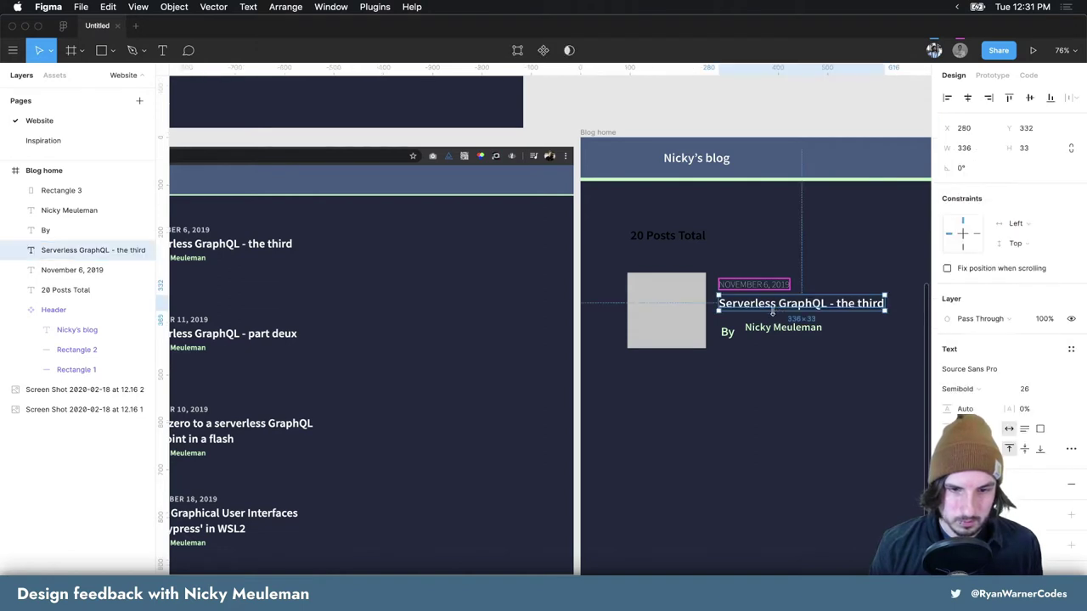
left_click(981, 392)
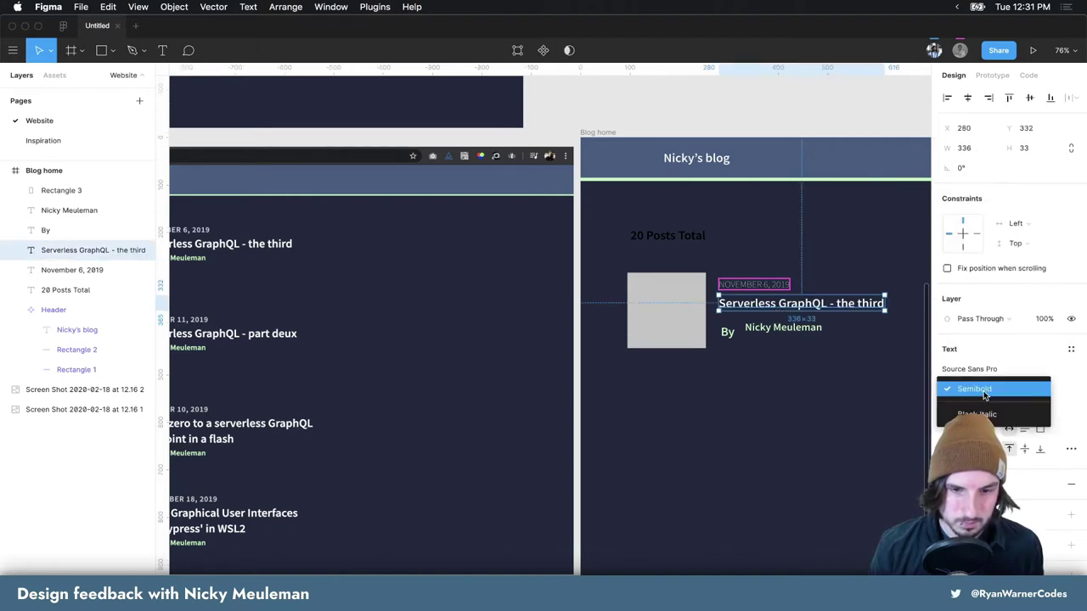
left_click(795, 406)
key("super+Tab")
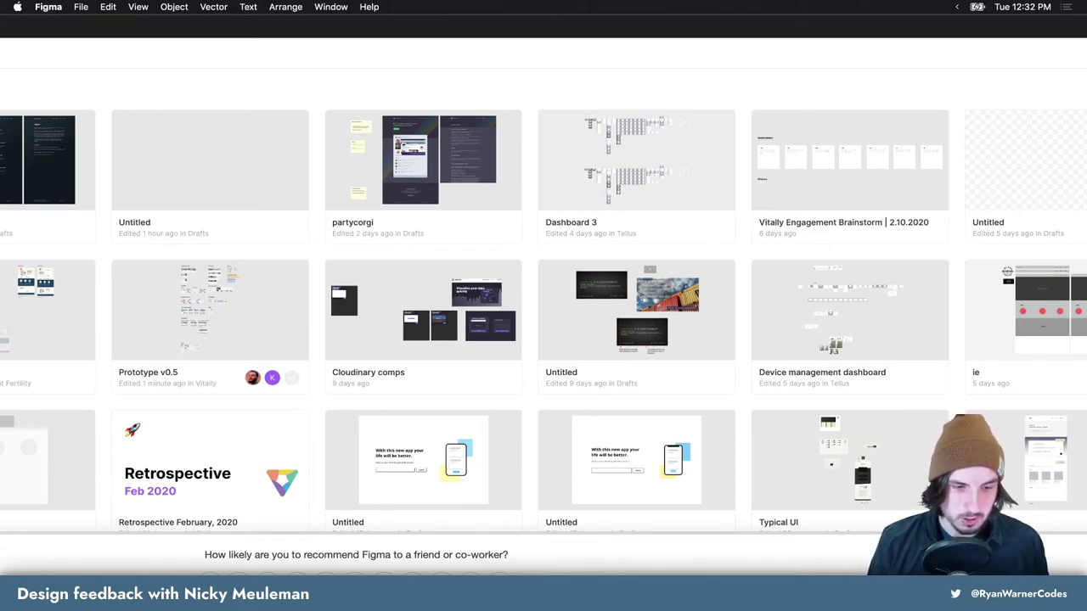
Answer the Figma feedback survey, maximize the window, and open the Untitled blog file
left_click(498, 576)
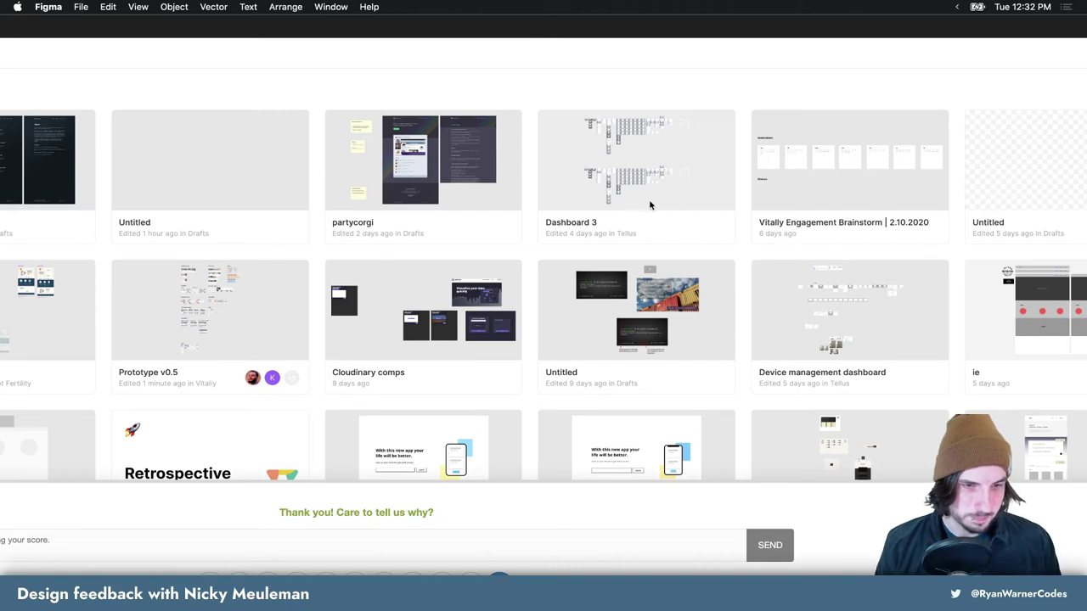
double_click(508, 26)
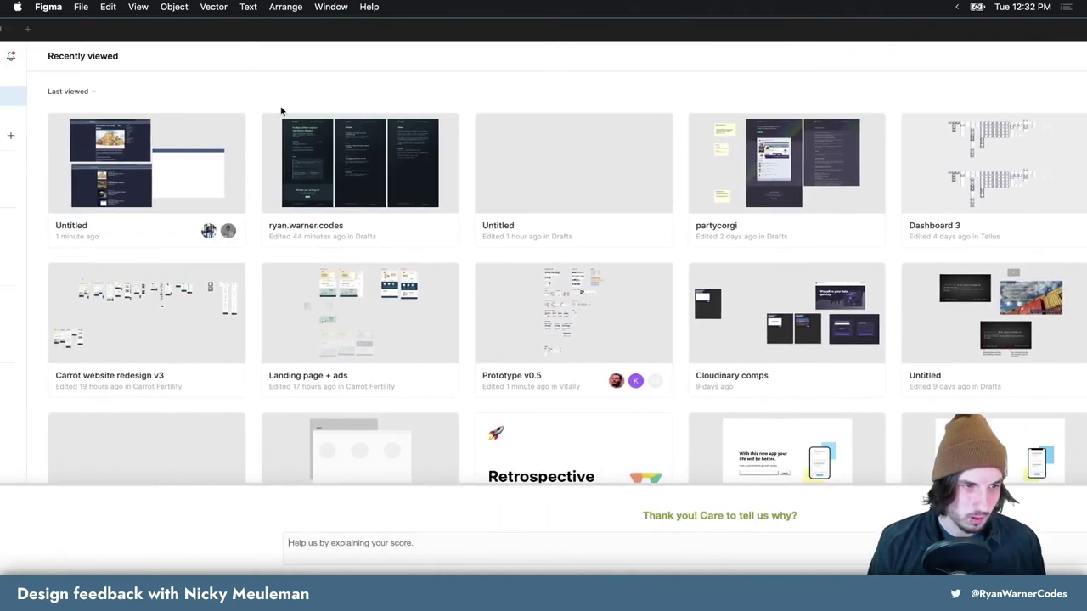
left_click(157, 150)
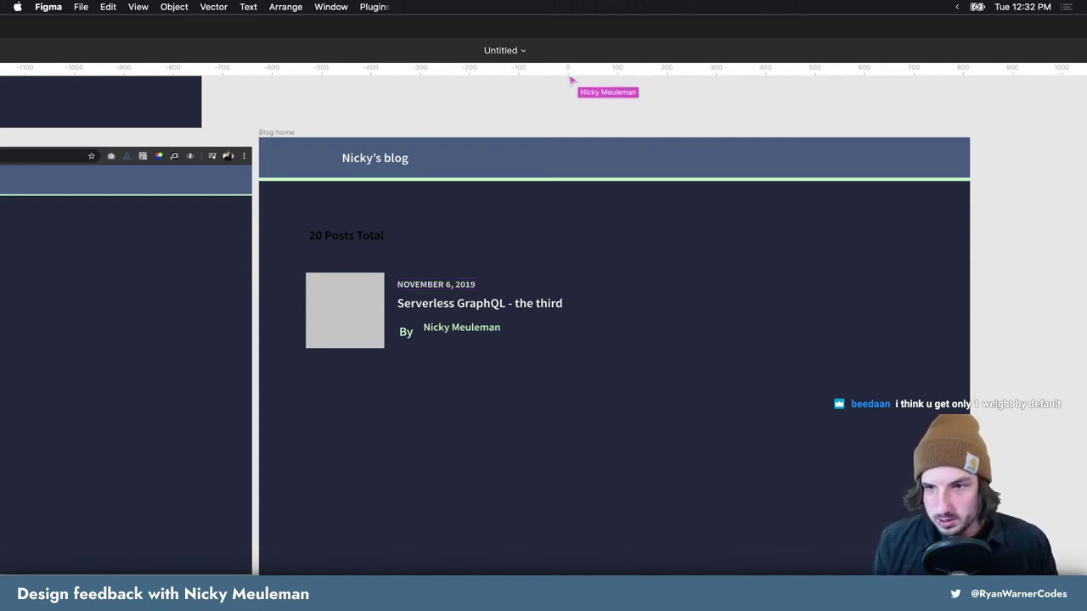
Bring up the Source_Sans_Pro font folder, move it aside, and maximize Figma
key("super+Tab")
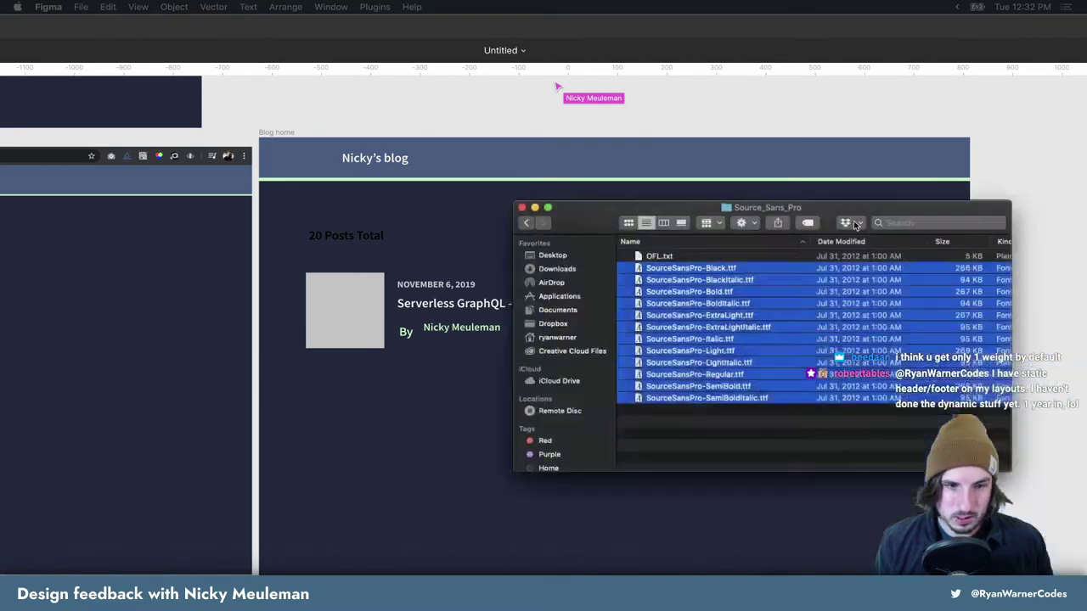
left_click_drag(834, 211, 527, 172)
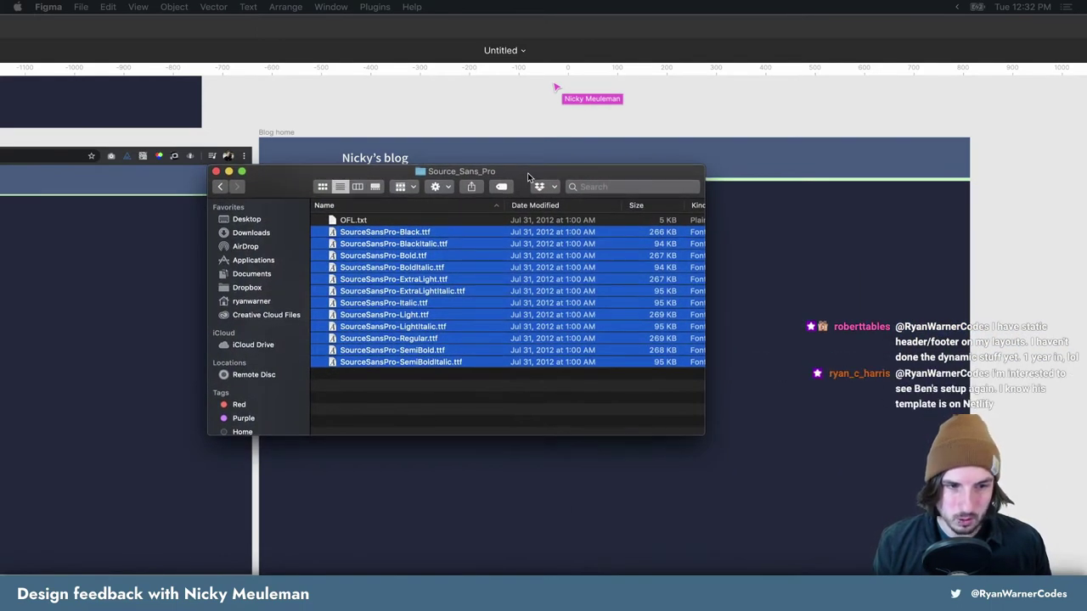
left_click_drag(528, 177, 1086, 340)
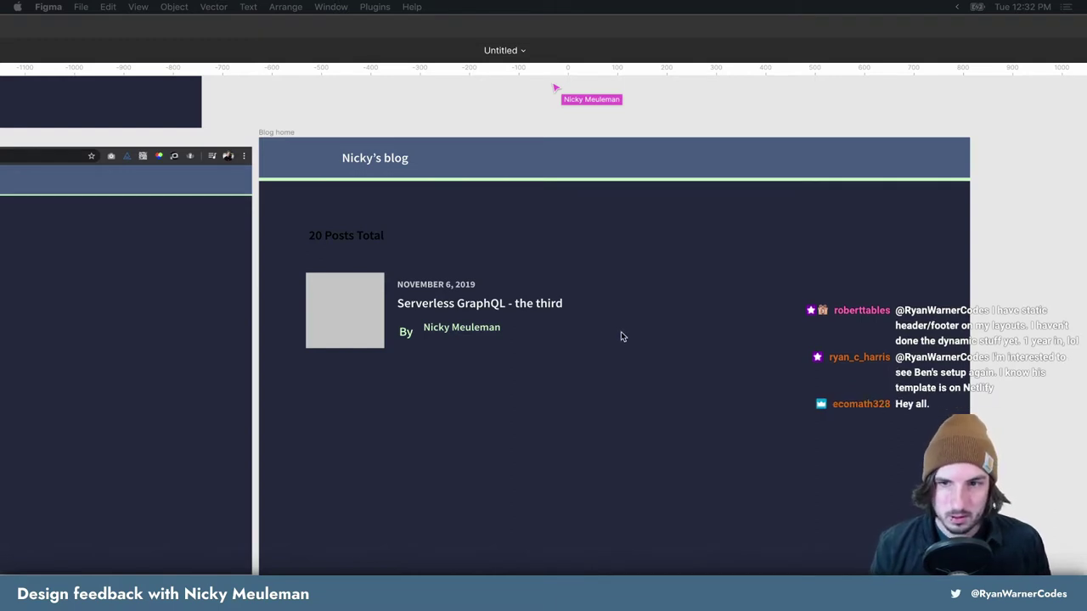
mouse_move(548, 48)
left_mouse_down()
mouse_move(532, 15)
mouse_move(529, 32)
left_mouse_up()
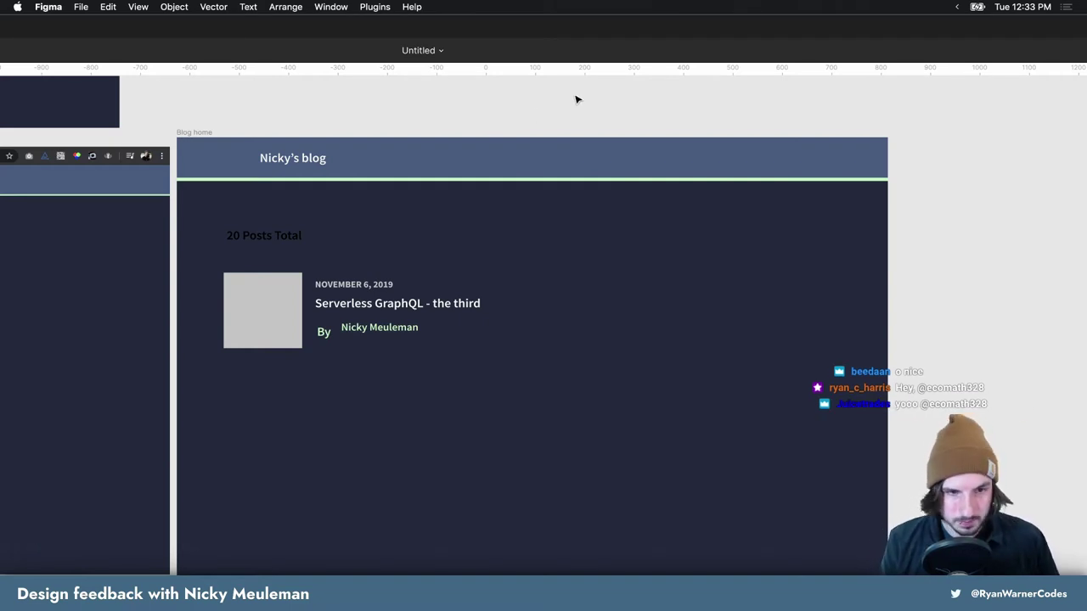
left_click_drag(692, 35, 619, 39)
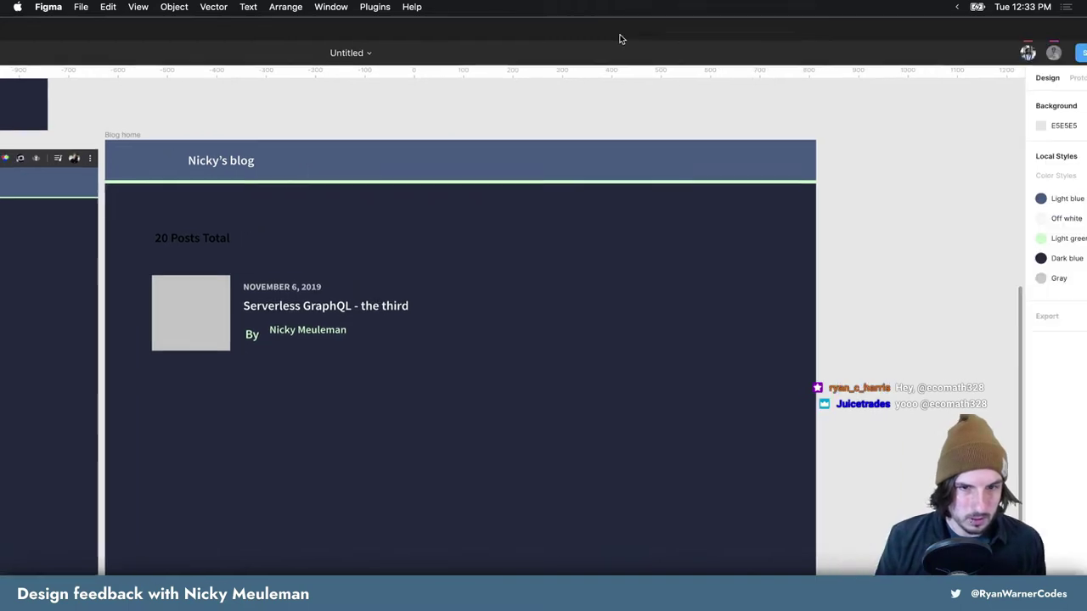
double_click(710, 34)
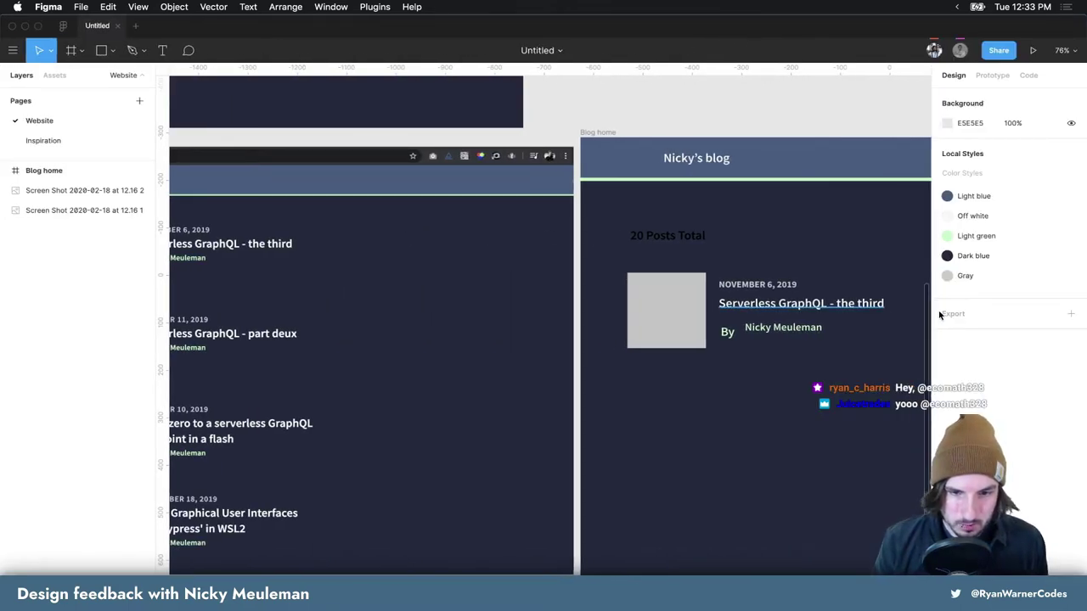
Recheck the post title's available font weights without changing them, then return to Chrome
left_click(800, 303)
left_click(976, 389)
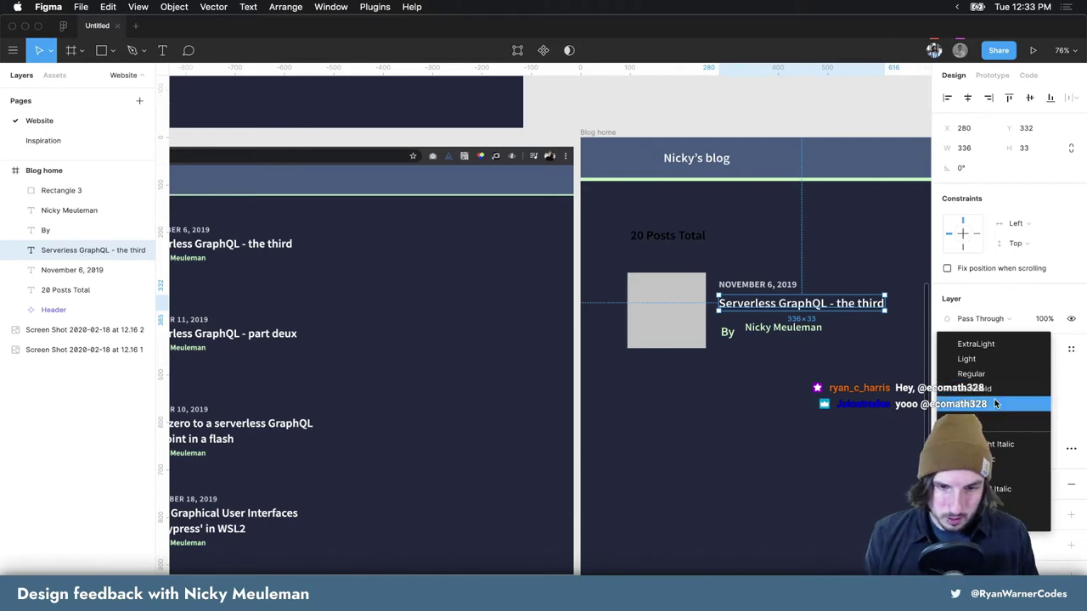
key("Escape")
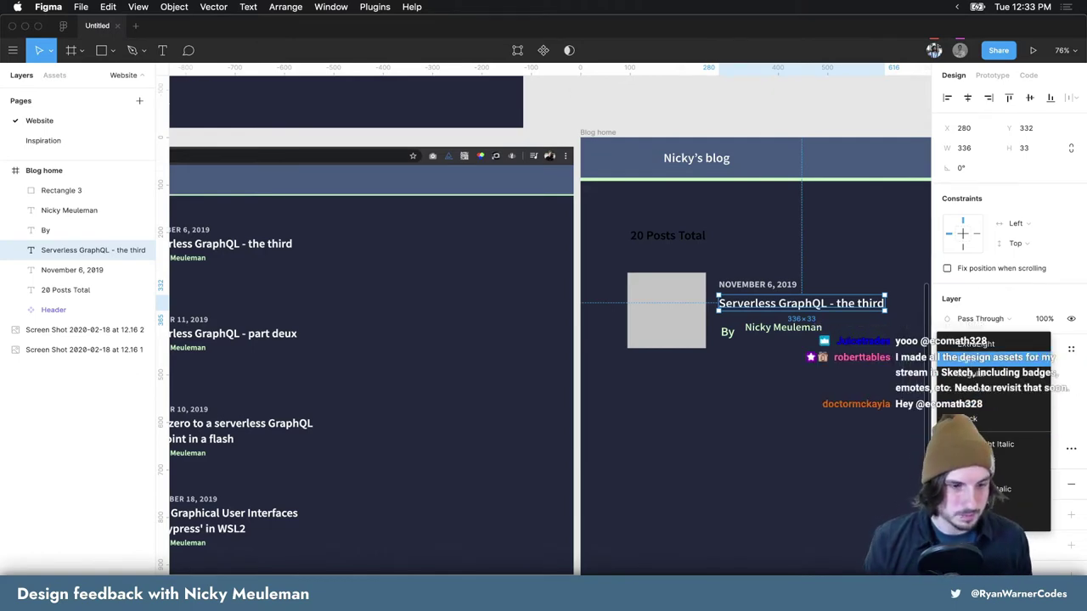
key("super+Tab")
Close the Source Sans Pro specimen tab and go to the blog's author page
left_click(374, 369)
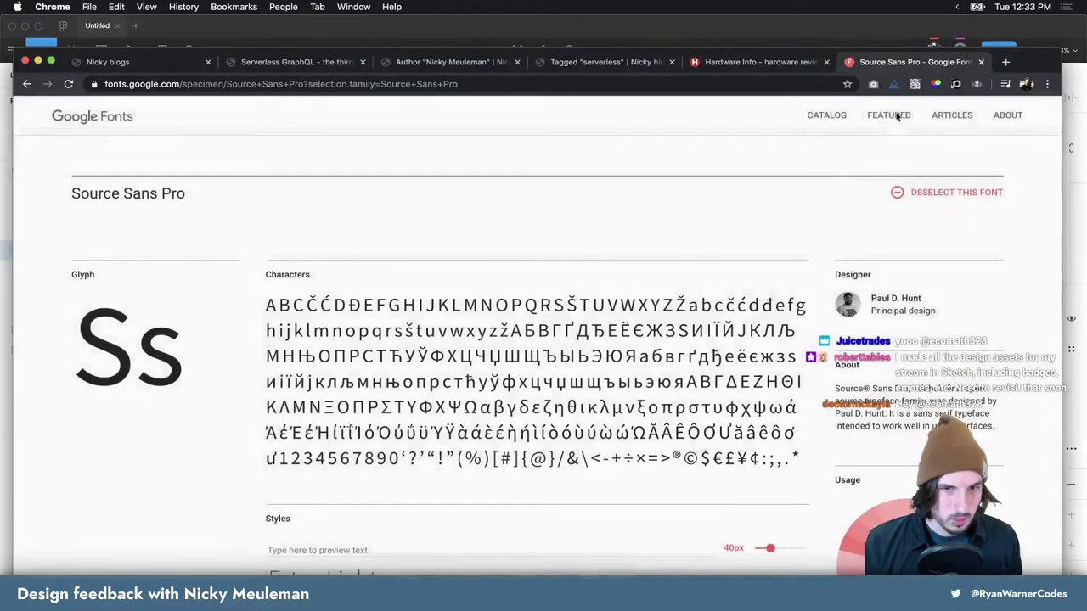
key("super+w")
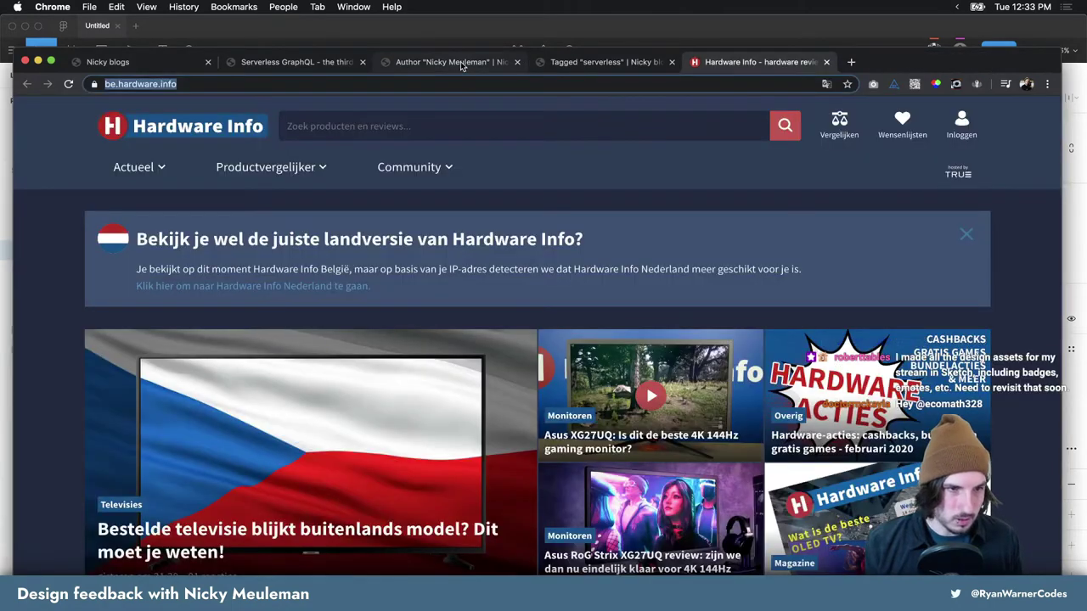
left_click(442, 61)
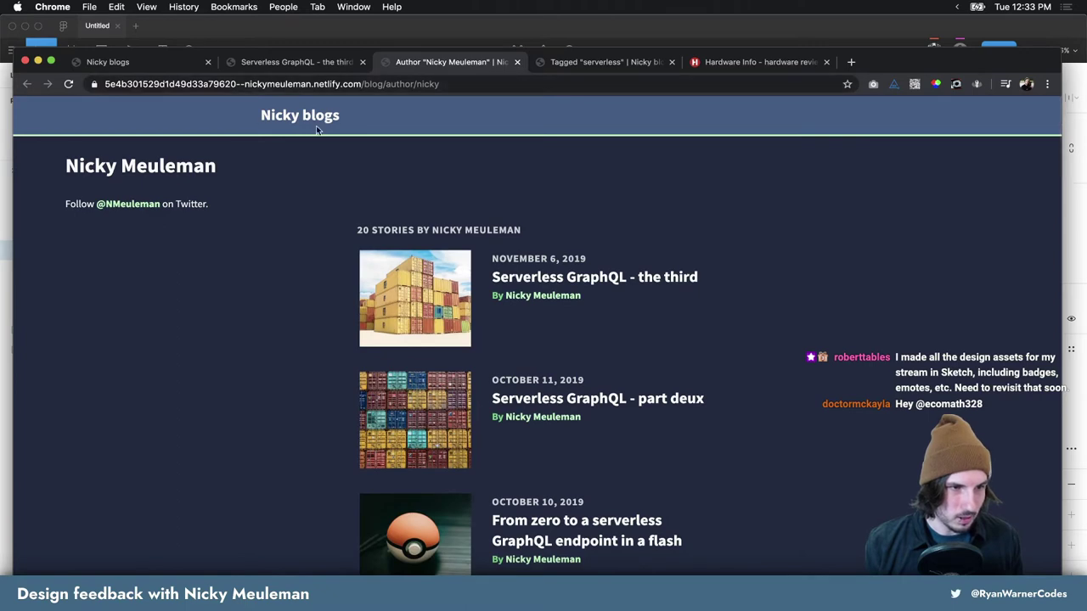
Inspect the blog header title's computed font-weight, confirming it is 700
right_click(314, 120)
left_click(367, 298)
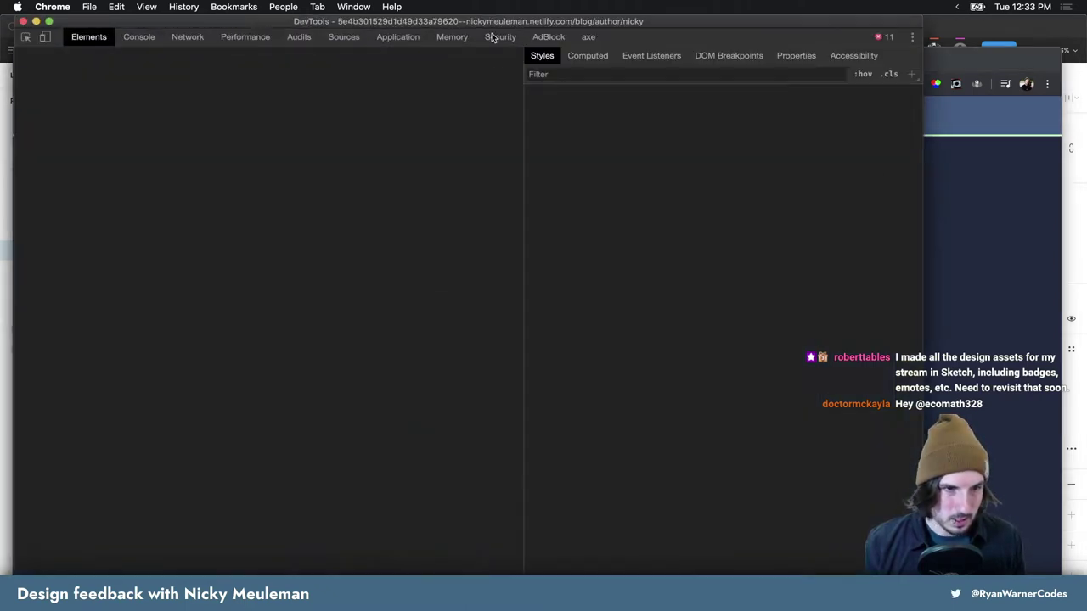
left_click(622, 57)
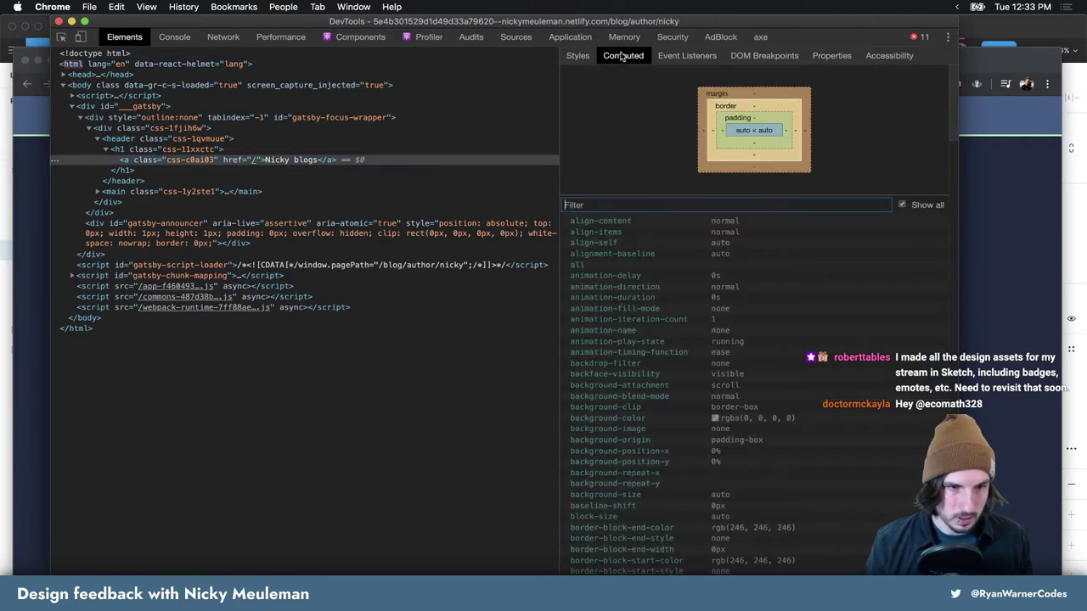
type("fo")
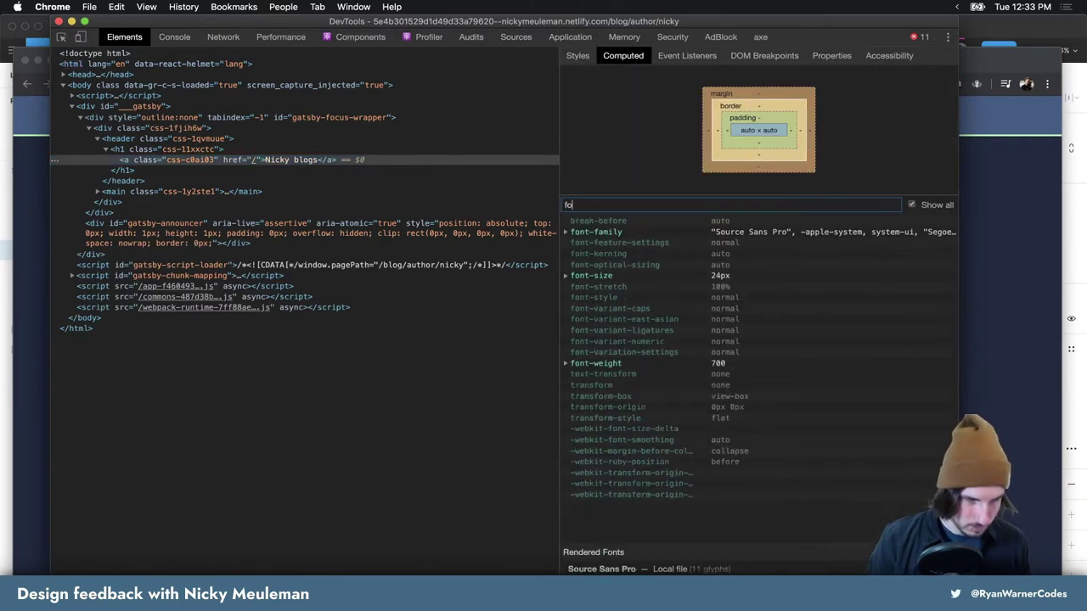
type("ntwe")
key("BackSpace")
key("BackSpace")
key("BackSpace")
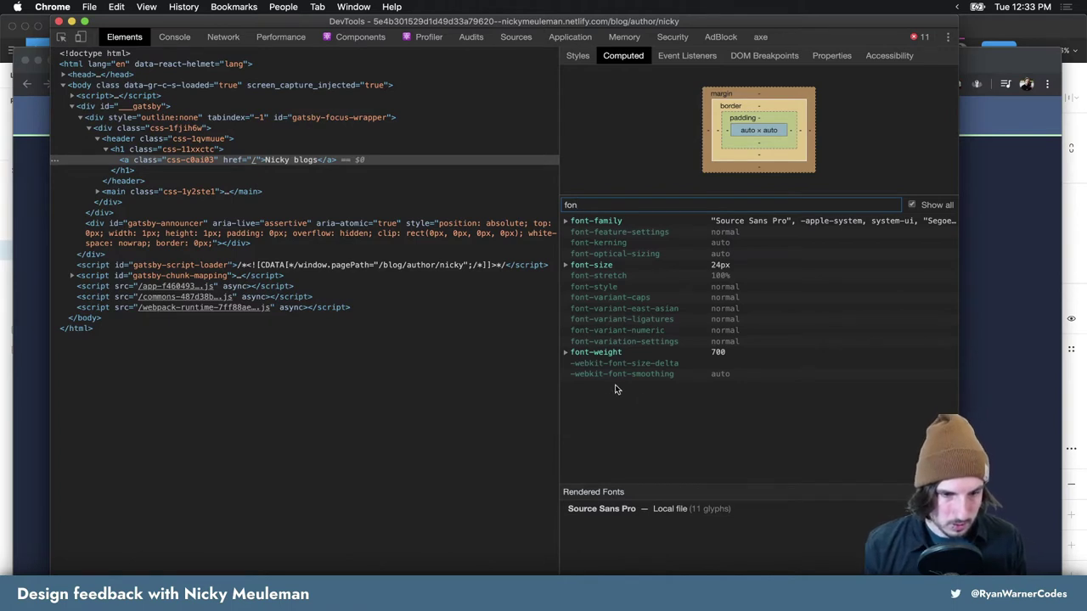
left_click(566, 354)
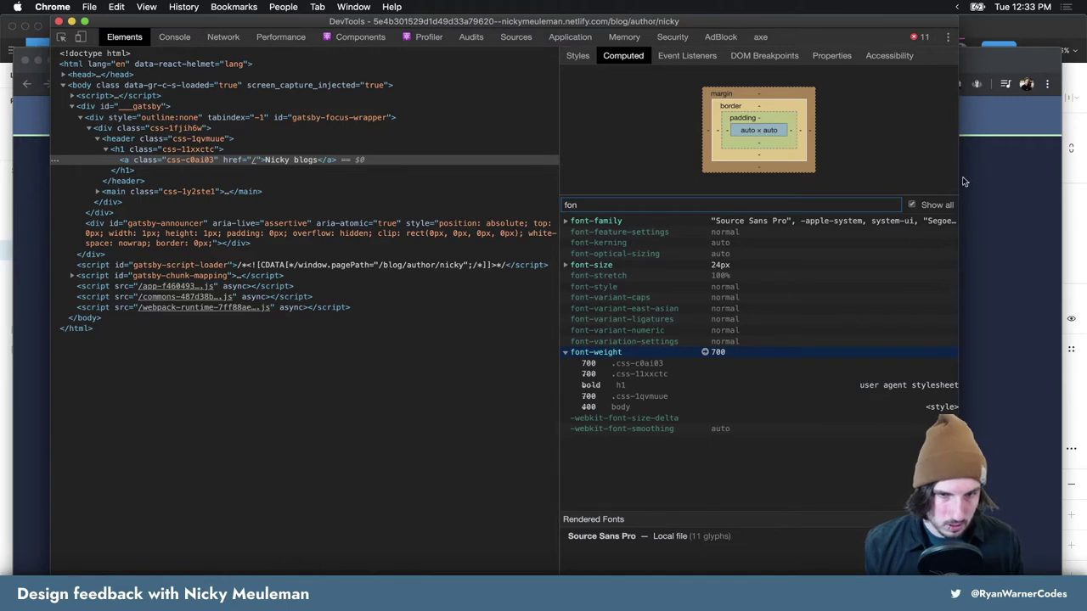
left_click(1074, 50)
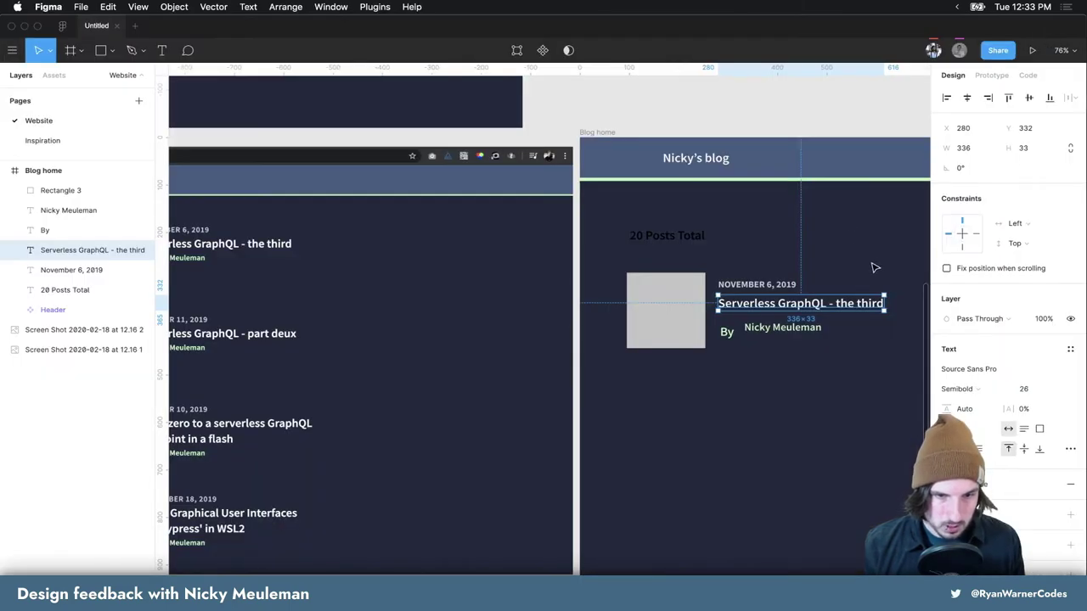
Change the 'Nicky's blog' header title weight to Bold, then return to the live blog
double_click(696, 158)
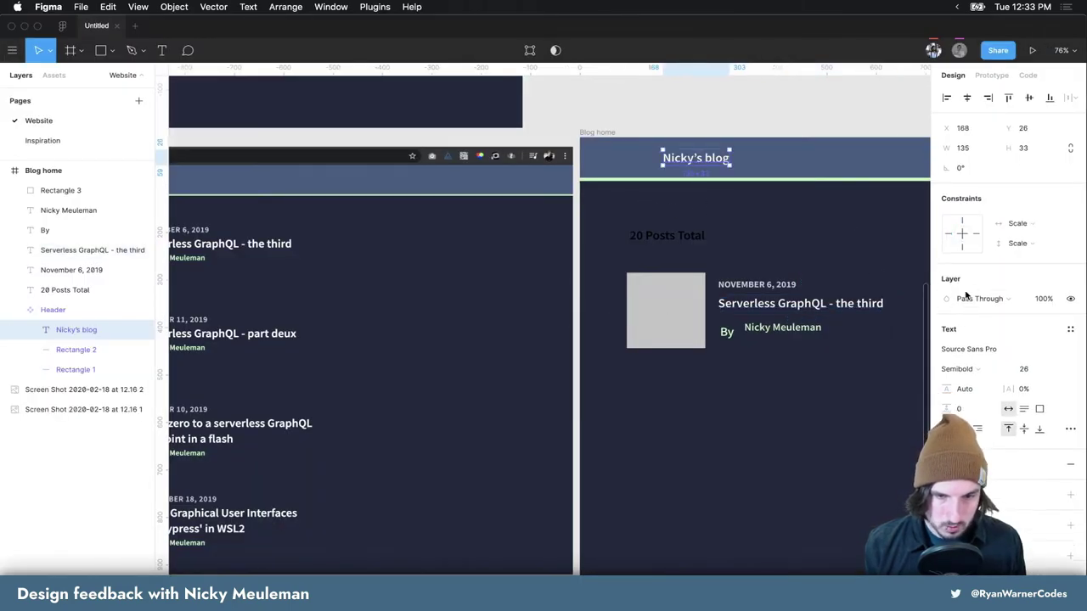
left_click(976, 370)
left_click(965, 383)
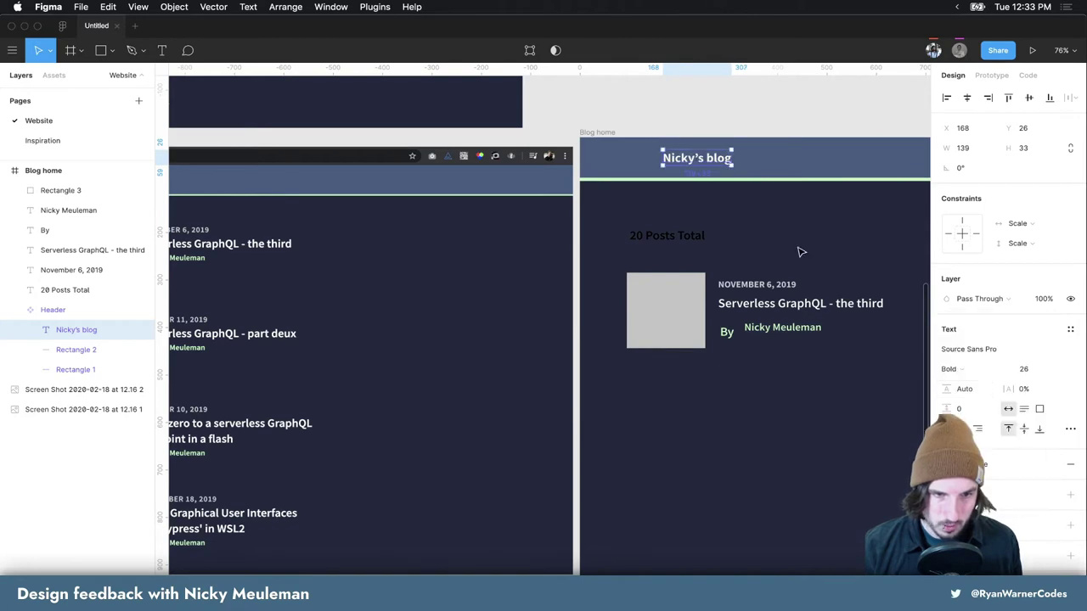
key("super+Tab")
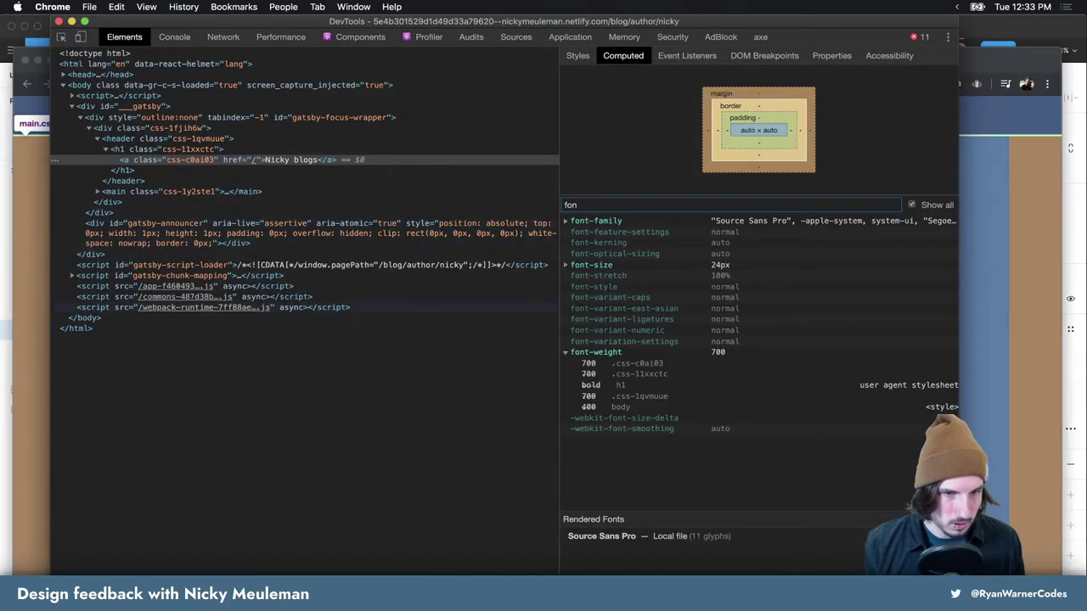
key("super+grave")
Open developer tools on the first story and place them below the blog content
left_click(738, 259)
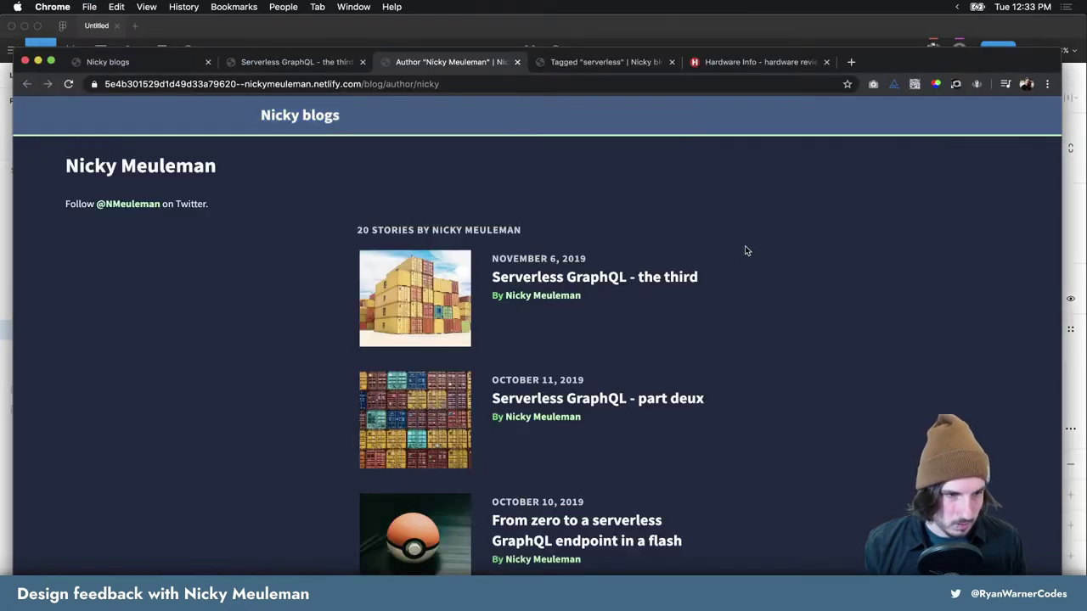
scroll(744, 245, "down", 1)
scroll(605, 238, "up", 1)
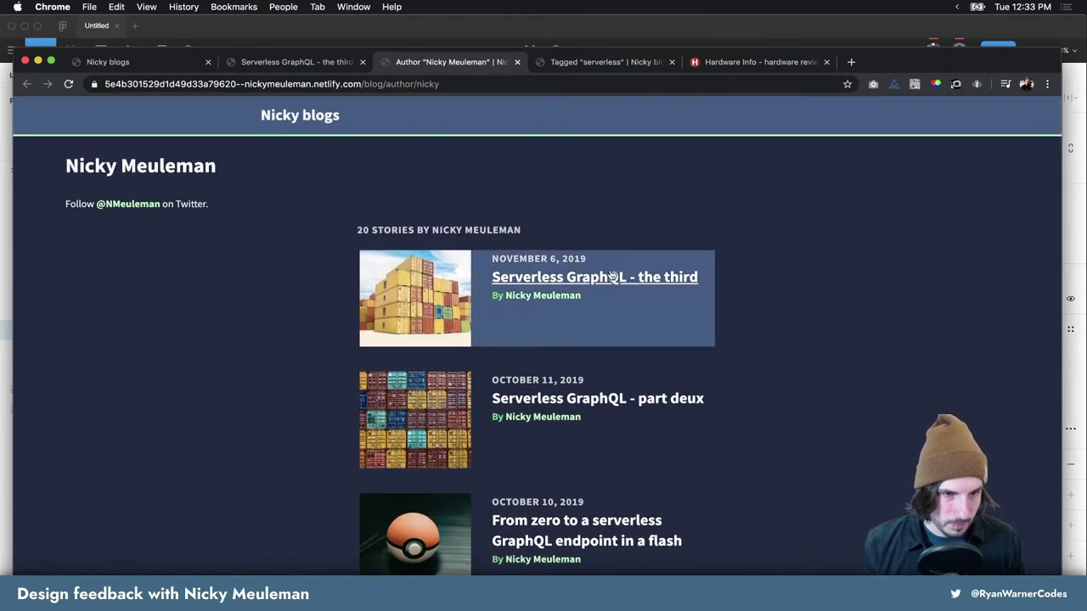
right_click(534, 264)
left_click(583, 398)
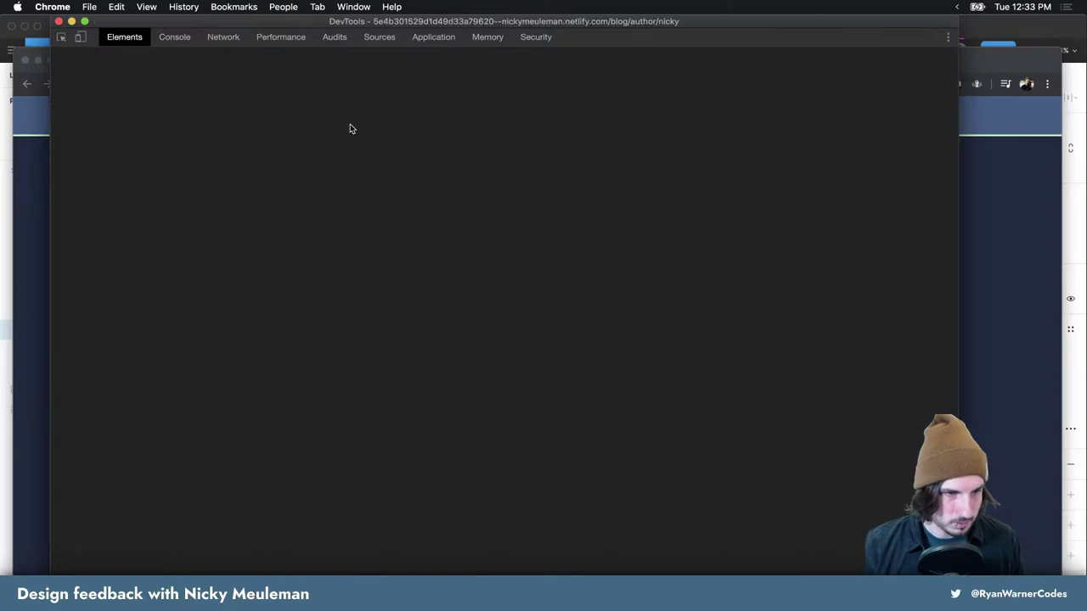
mouse_move(365, 30)
left_mouse_down()
mouse_move(546, 52)
mouse_move(317, 68)
left_mouse_up()
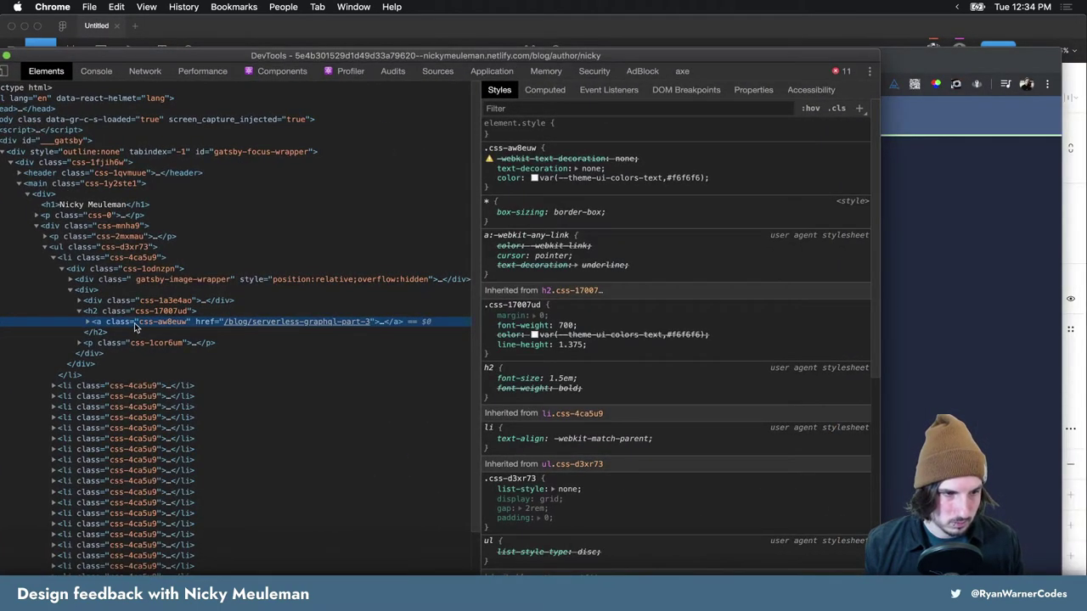
left_click_drag(340, 59, 481, 345)
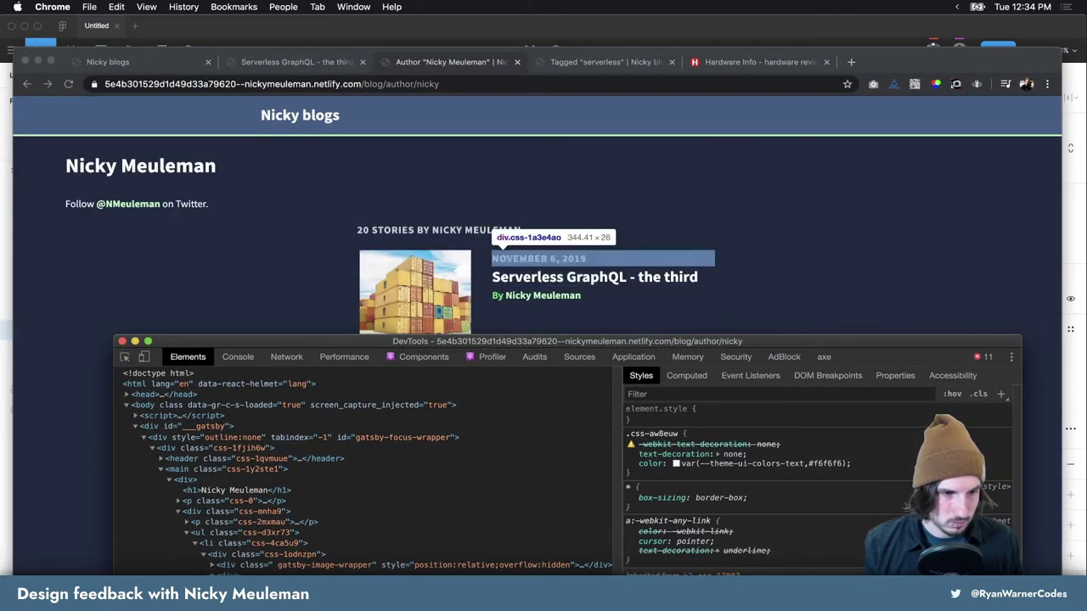
Check the story date's computed font-weight by filtering 'font-we', then return to Figma
left_click(543, 258)
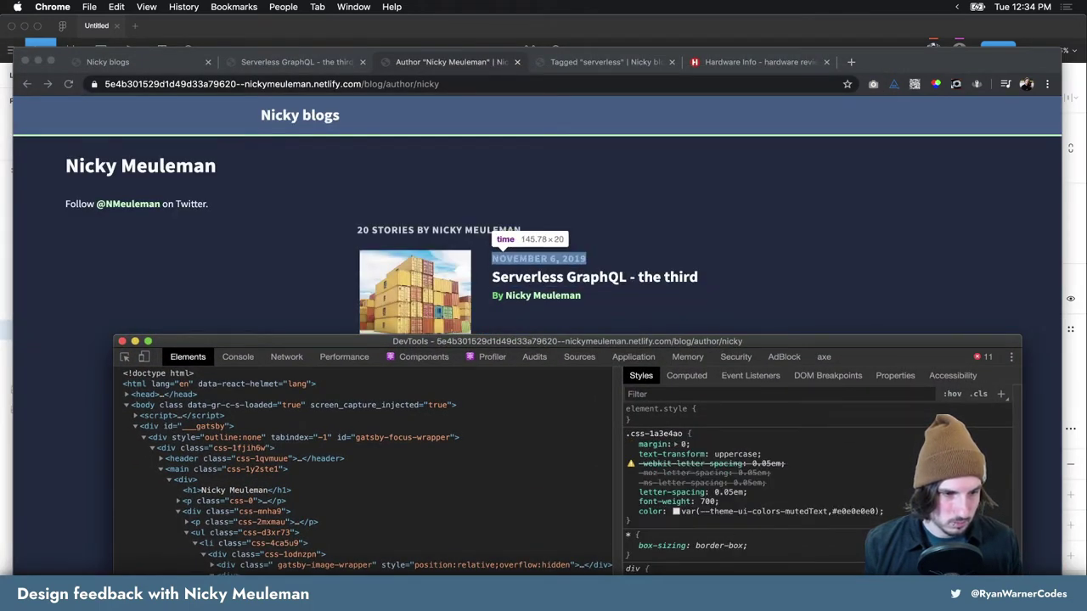
left_click(539, 258)
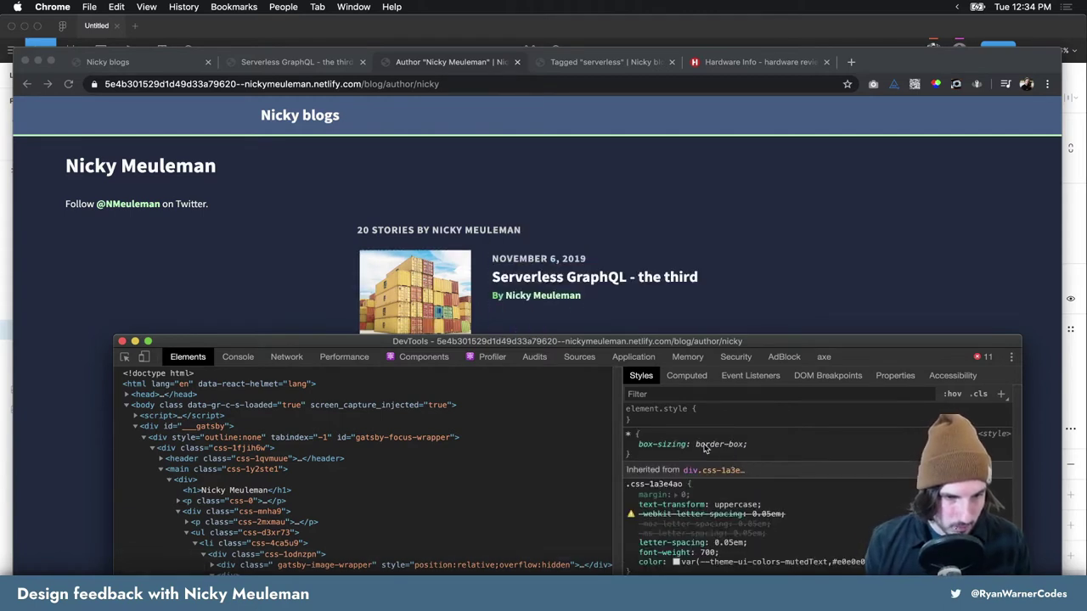
left_click(686, 375)
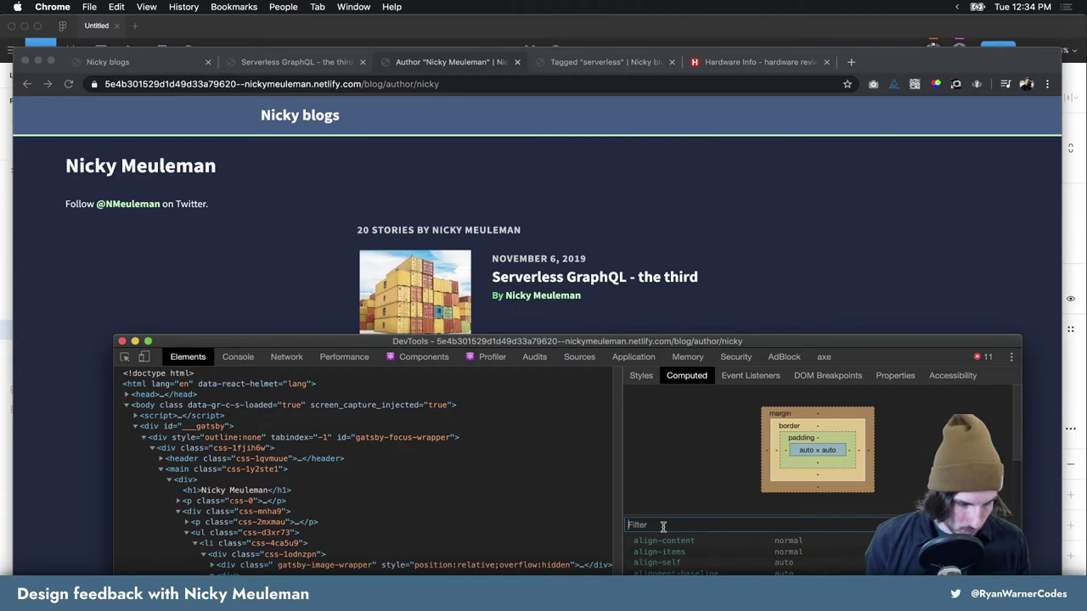
type("font-")
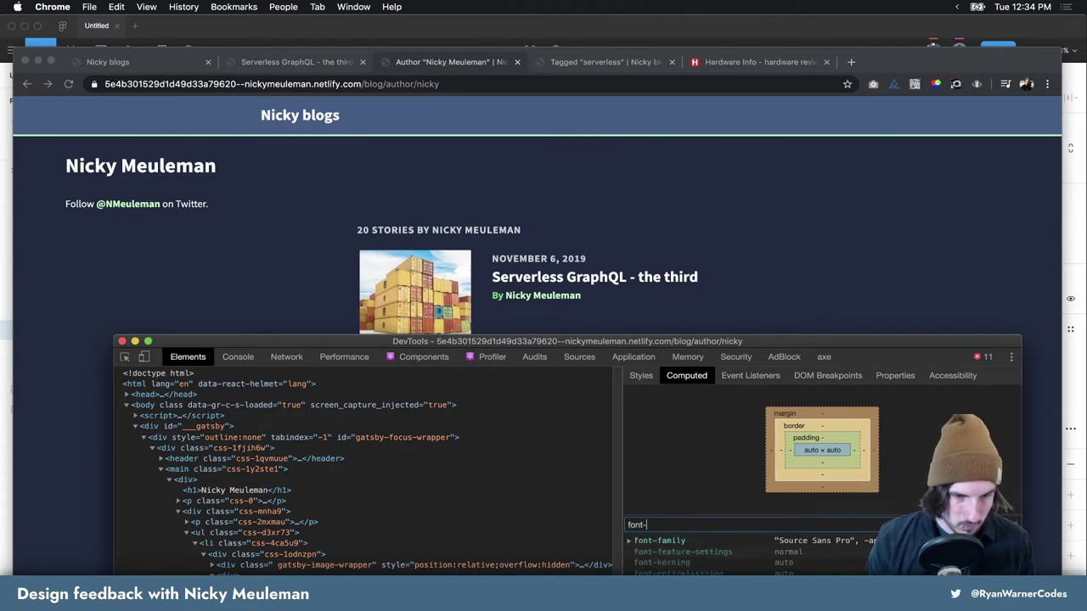
type("we")
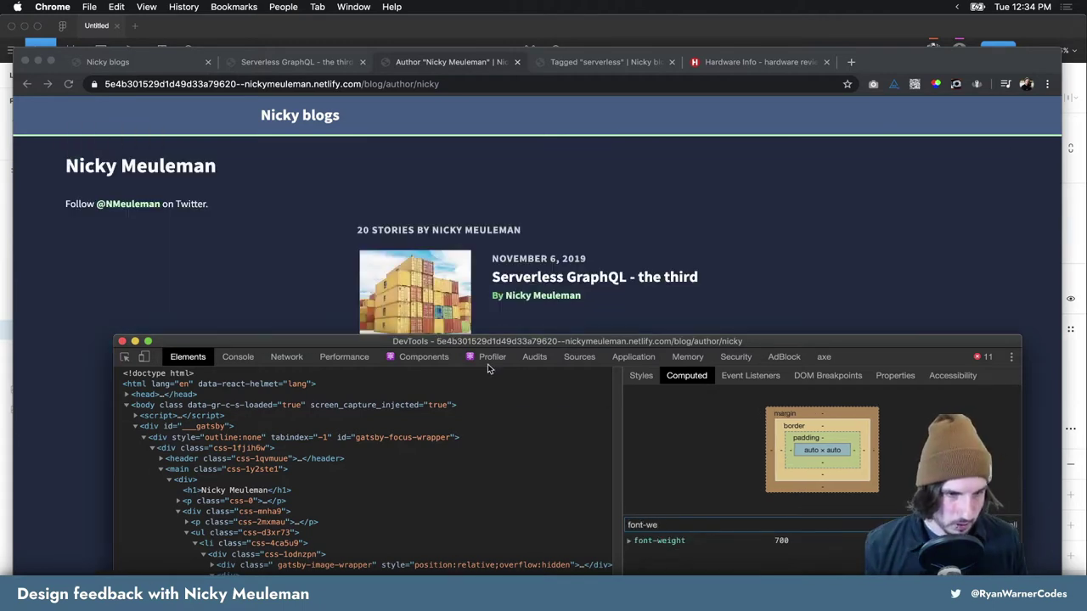
left_click_drag(494, 346, 1020, 93)
scroll(563, 436, "down", 2)
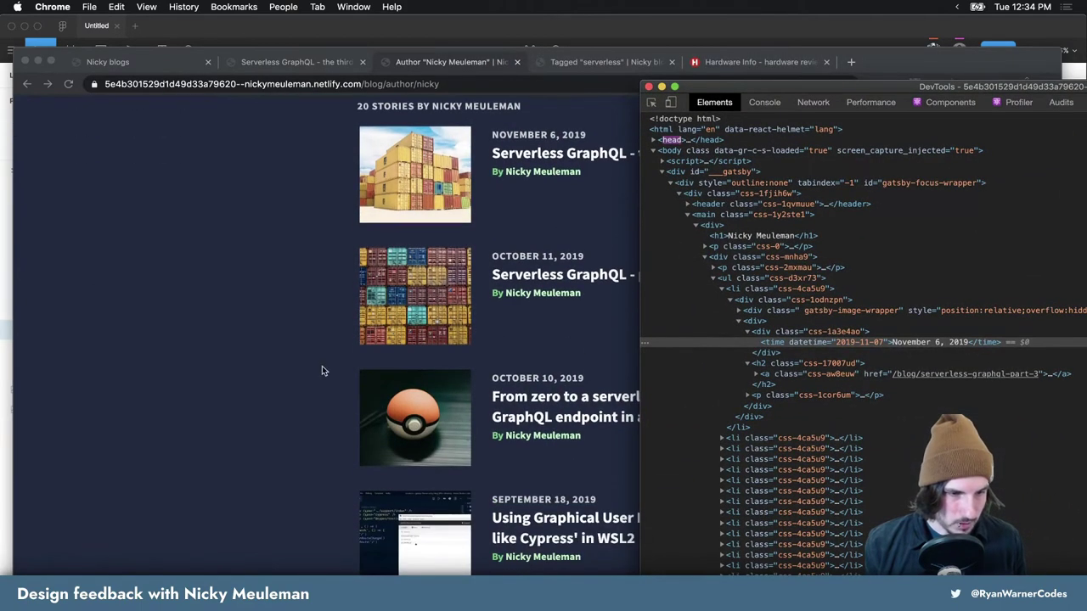
left_click(322, 366)
scroll(583, 356, "down", 5)
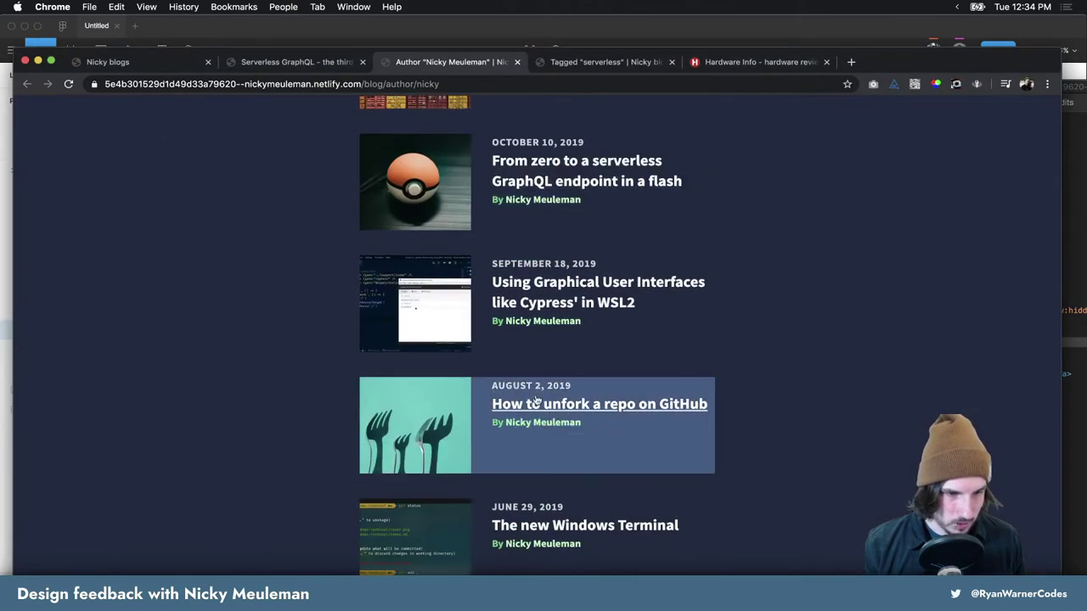
scroll(537, 416, "down", 2)
scroll(572, 451, "up", 6)
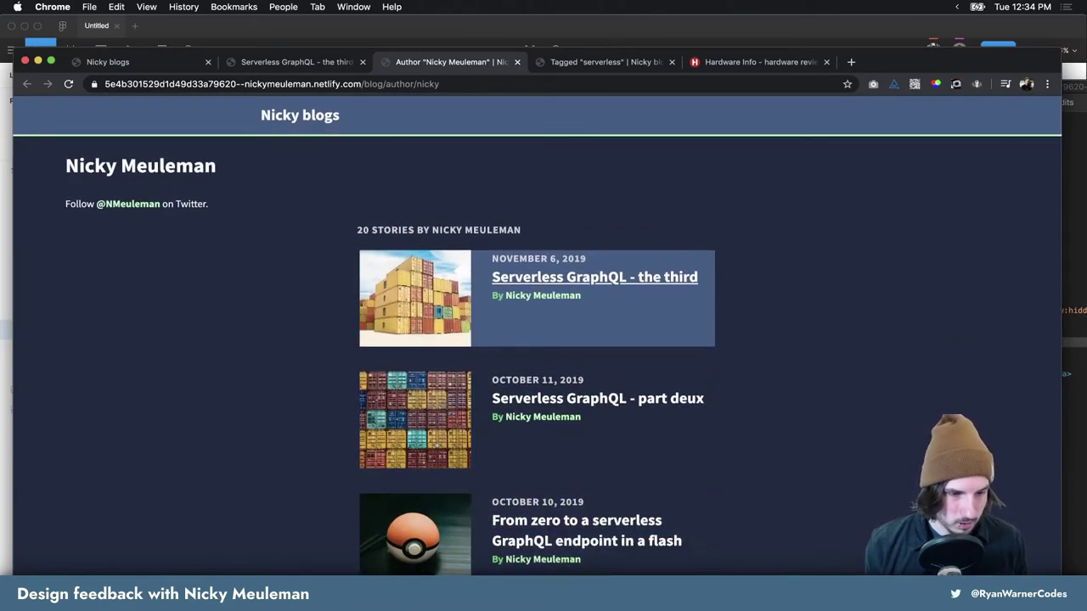
key("super+Tab")
Set the post title, author name and By label to Bold, nudging By beside the name
left_click(762, 306)
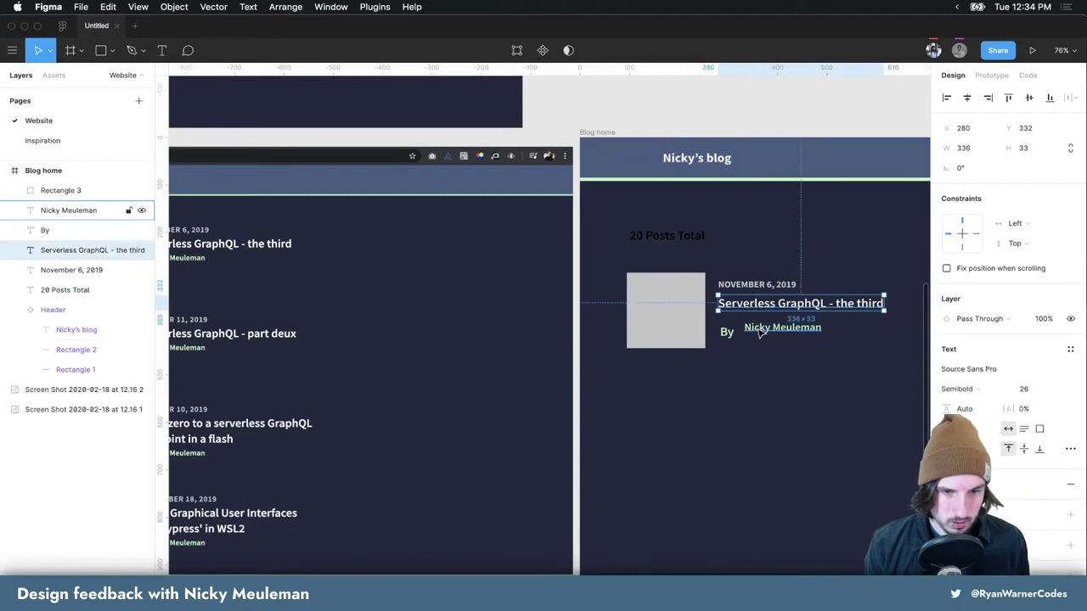
left_click(728, 331, "shift")
left_click(726, 333, "shift")
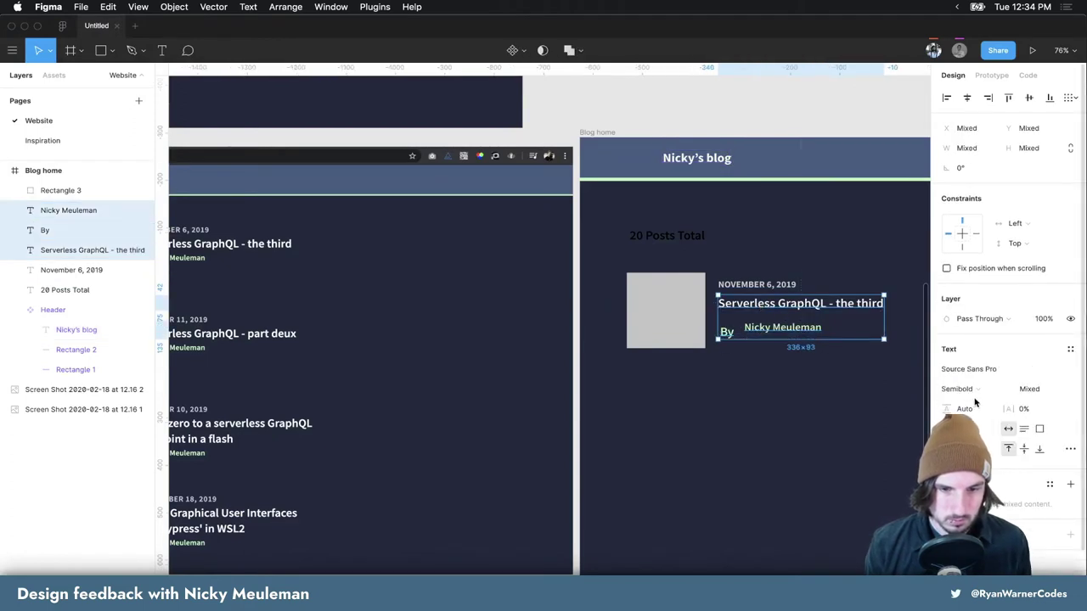
left_click(960, 389)
left_click(968, 403)
left_click(759, 384)
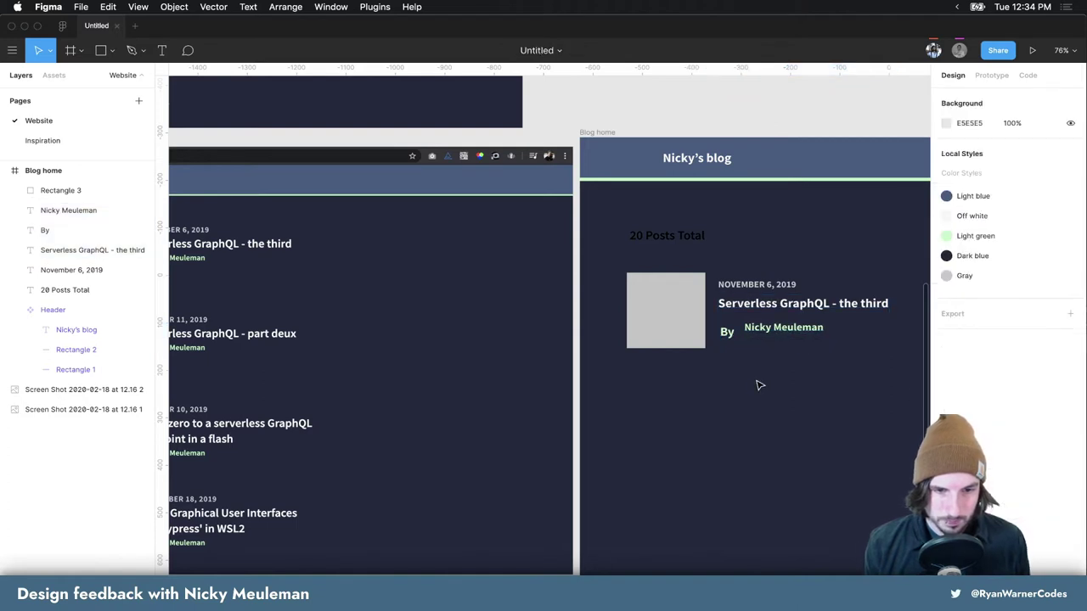
left_click_drag(726, 332, 731, 328)
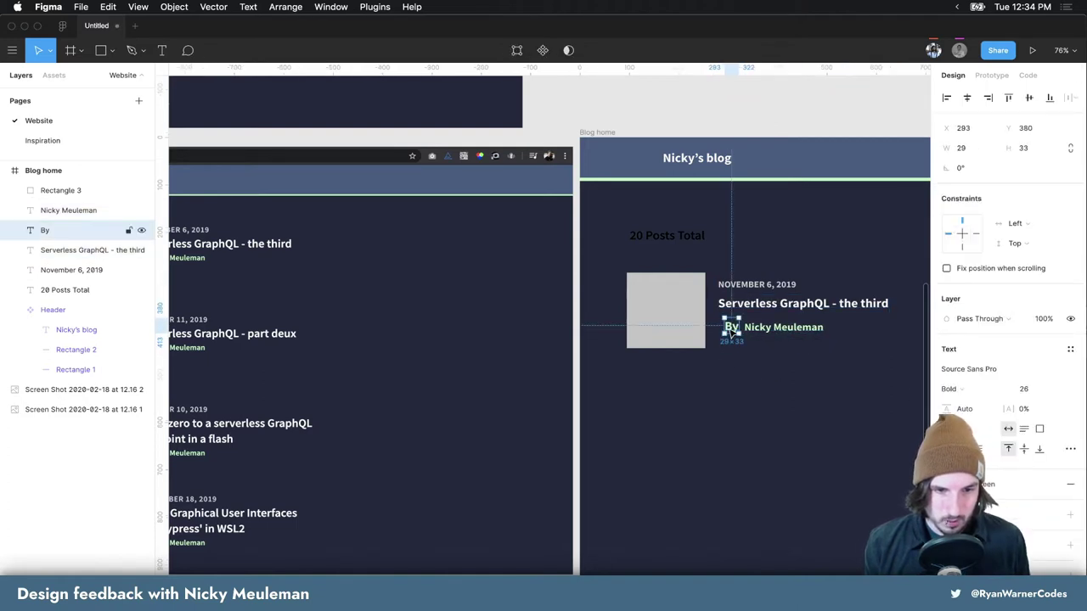
left_click(762, 289)
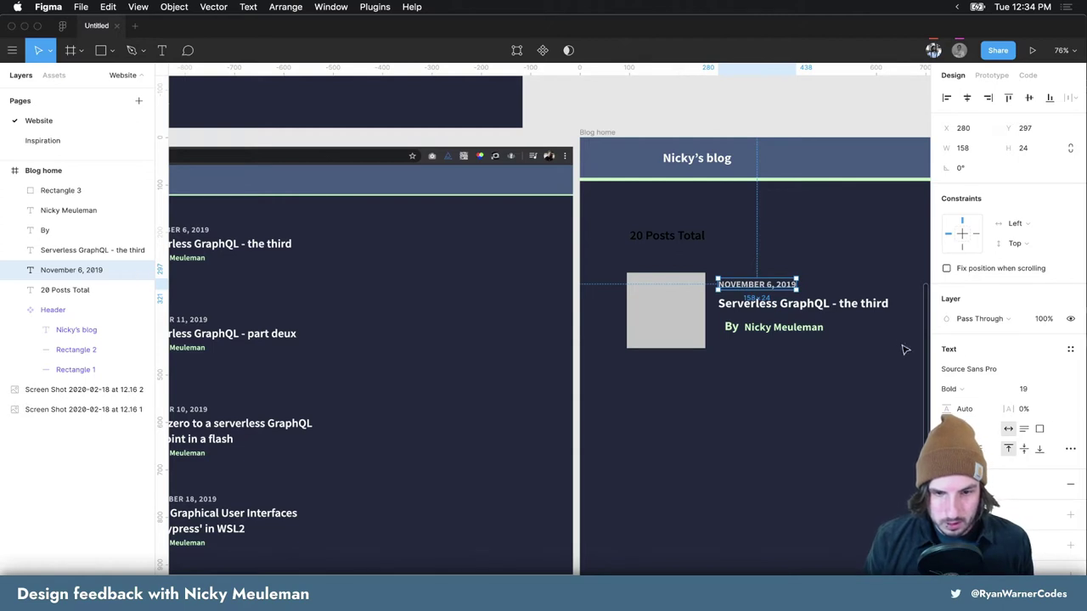
Create a 'Desktop/date' text style from the selected date text
left_click(1070, 352)
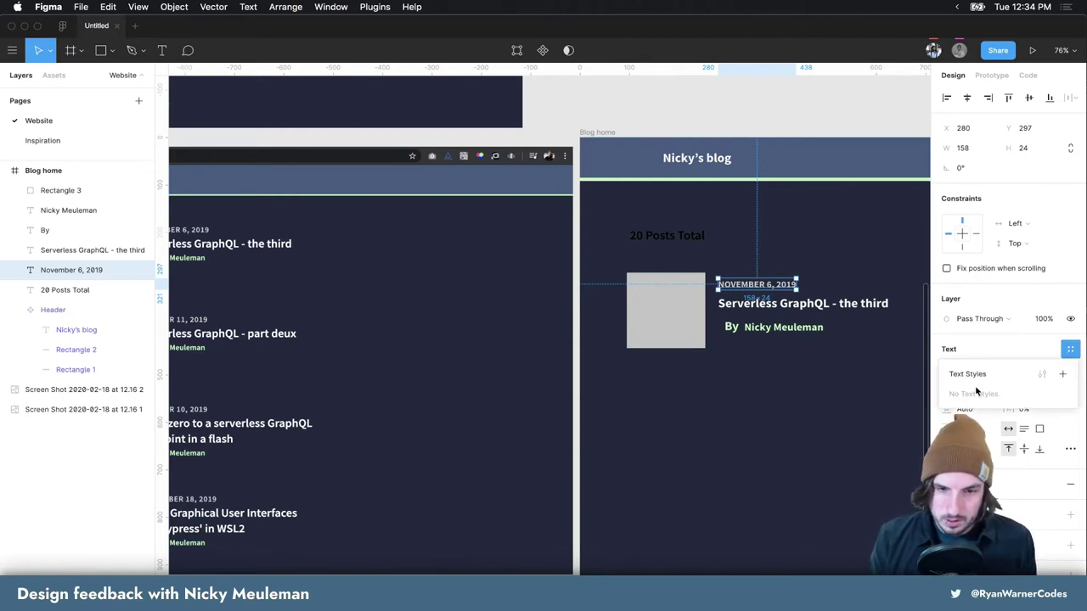
left_click(1062, 374)
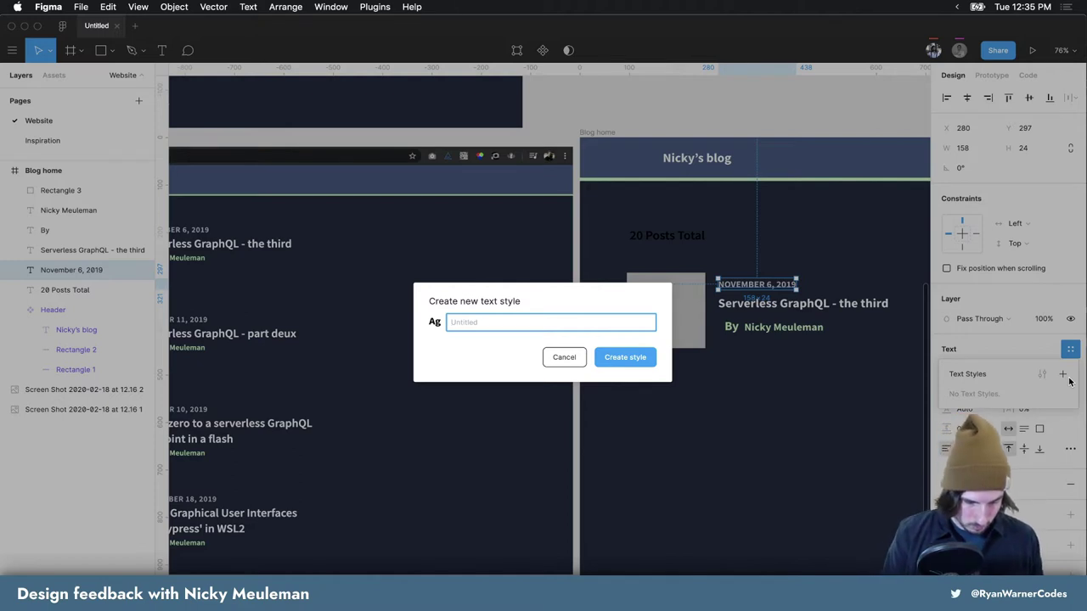
type("Desktop/")
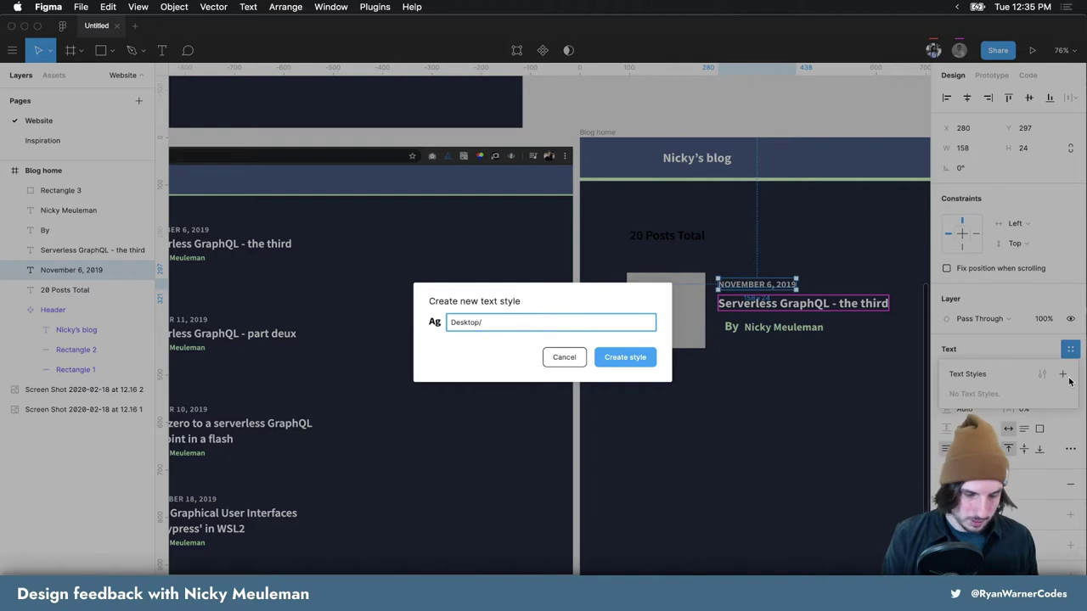
type("date")
key("Return")
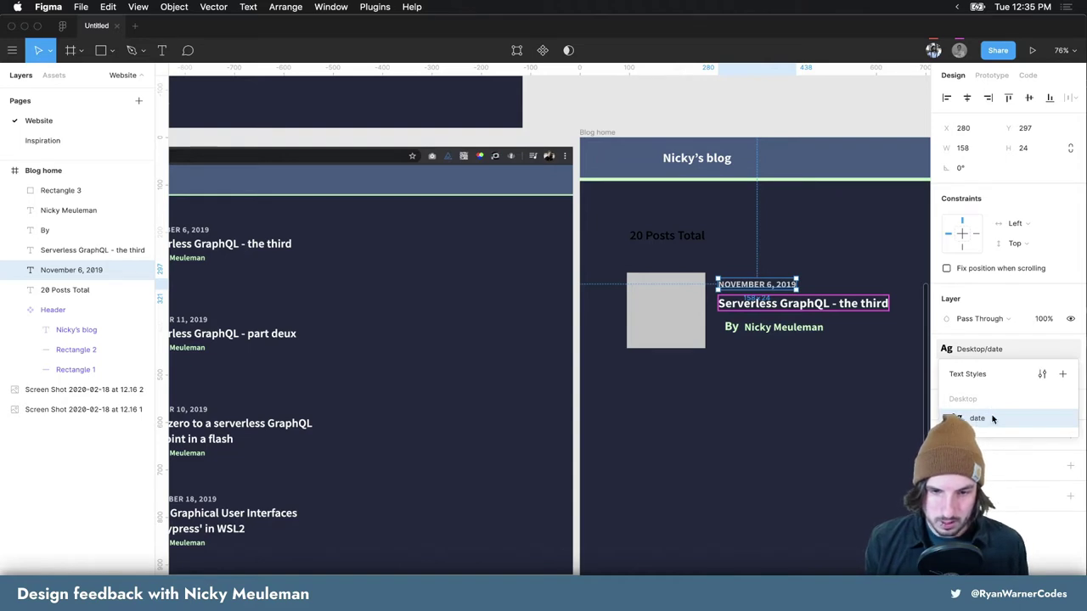
left_click(861, 340)
Create a 'Desktop/Post title' text style from the 'Serverless GraphQL - the third' title
left_click(836, 311)
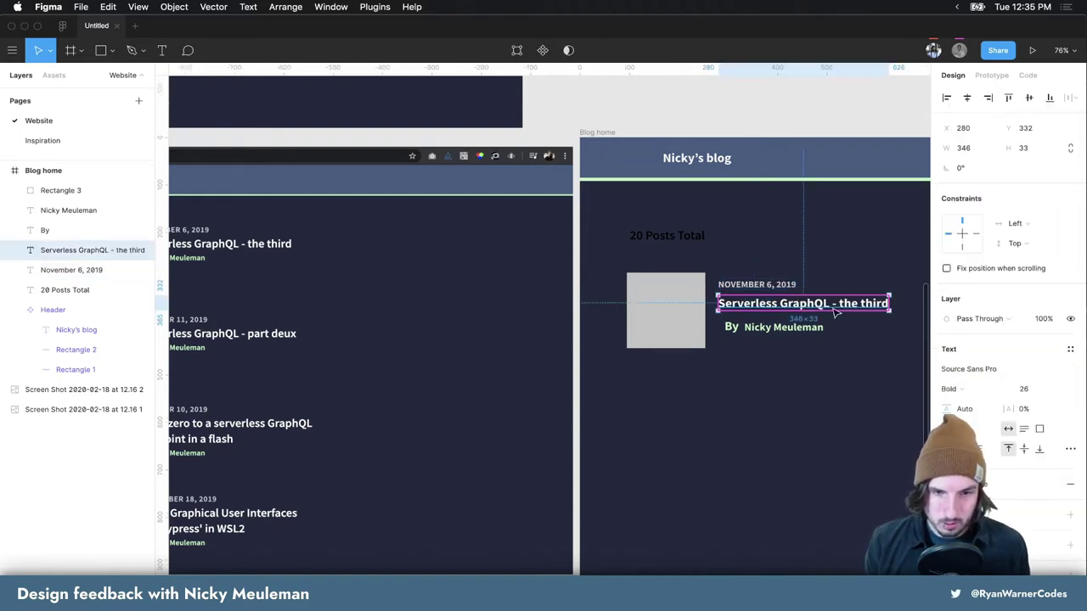
left_click(1070, 349)
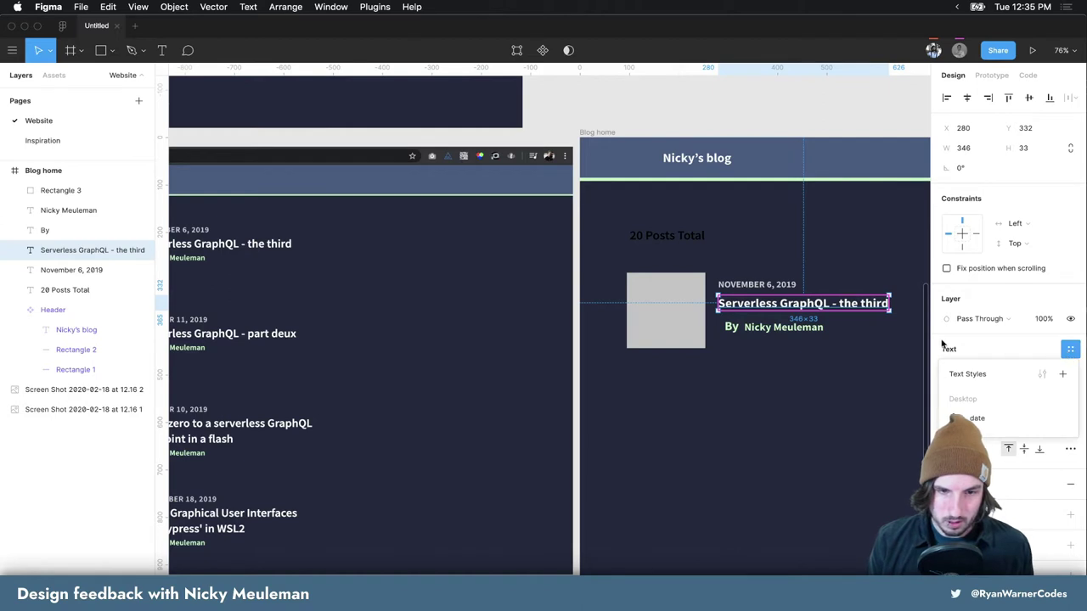
left_click(1062, 374)
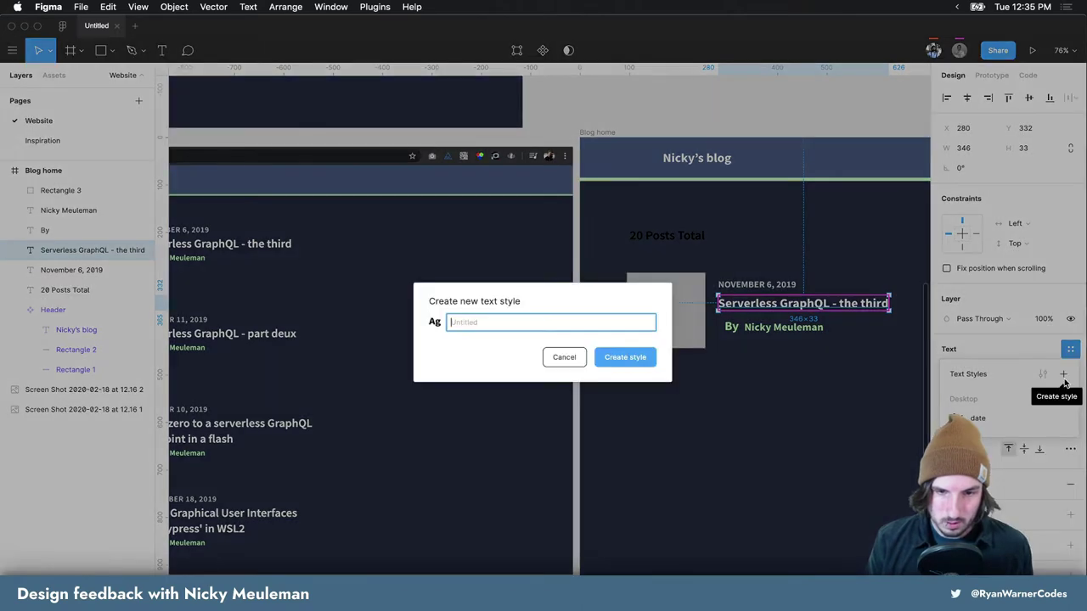
type("Desktop")
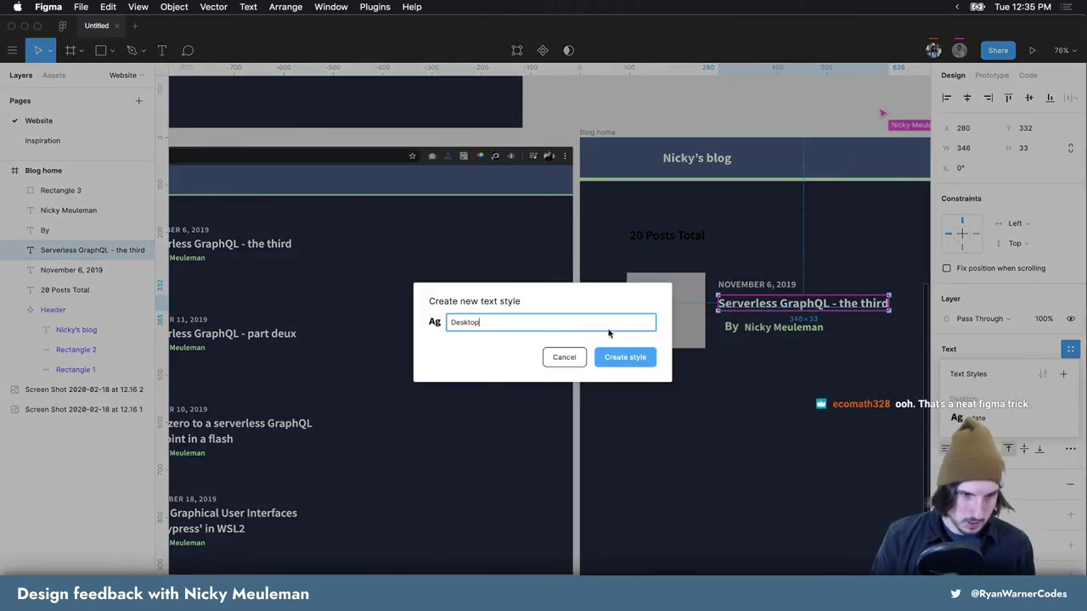
type("/Post title")
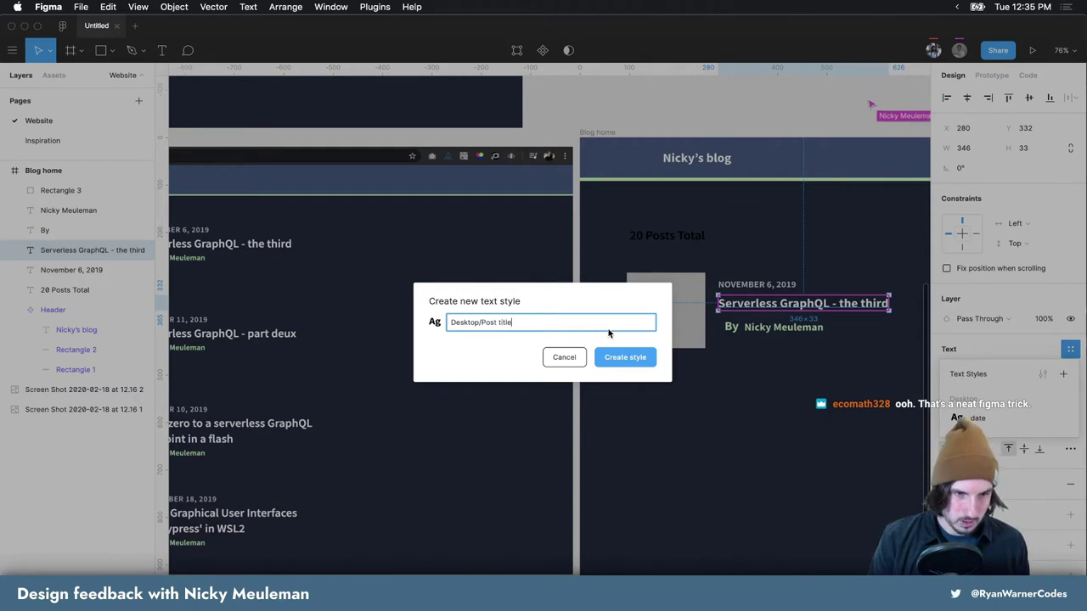
key("Return")
left_click(758, 371)
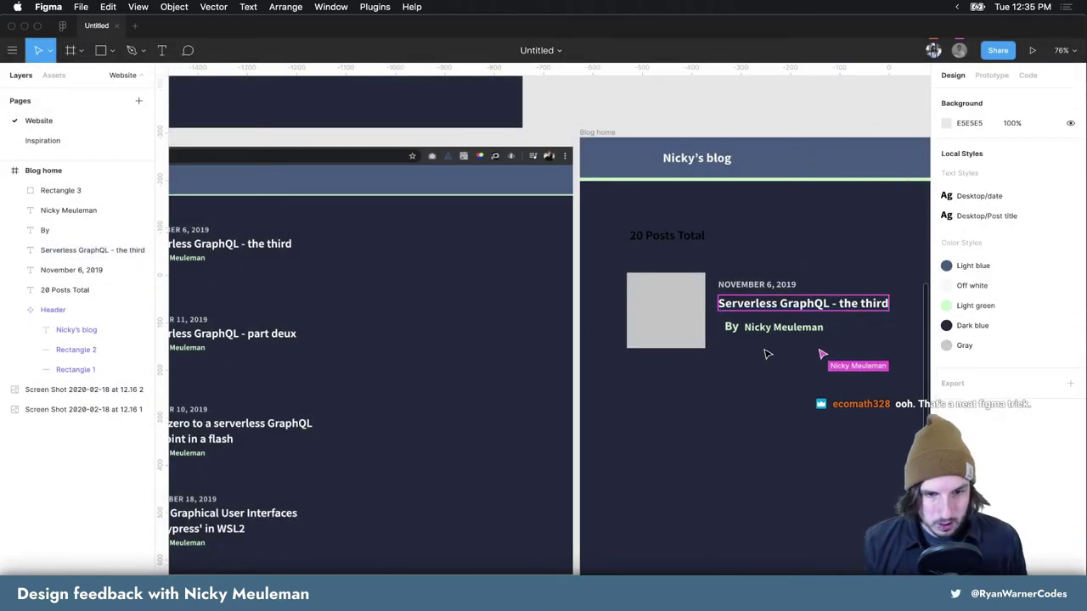
Duplicate the post title below, detach its style, and reduce its font size to 20
left_click(780, 307)
left_click_drag(780, 310, 762, 404)
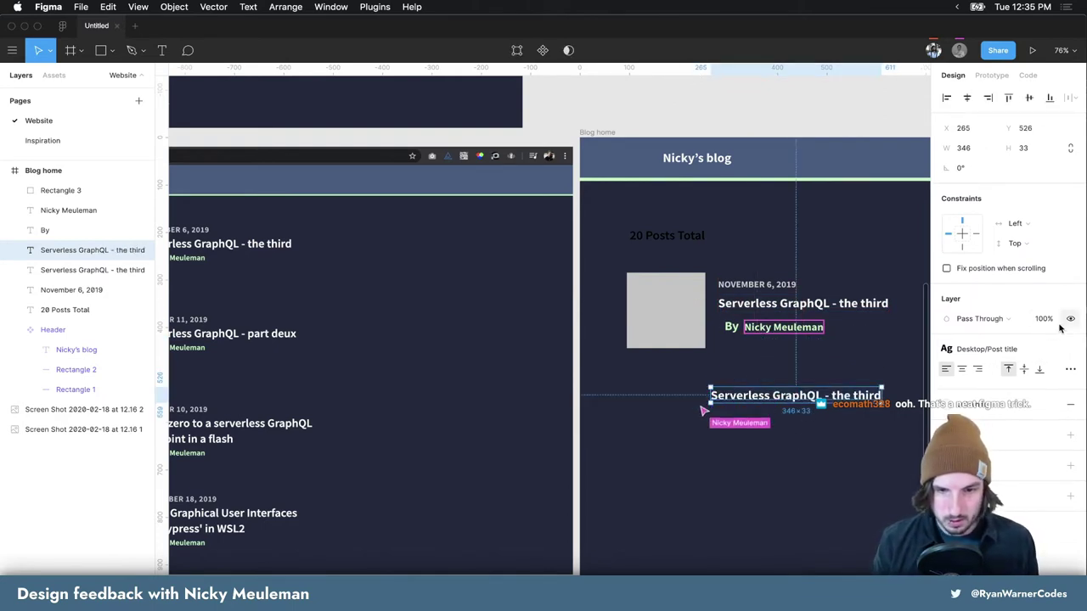
left_click(1071, 350)
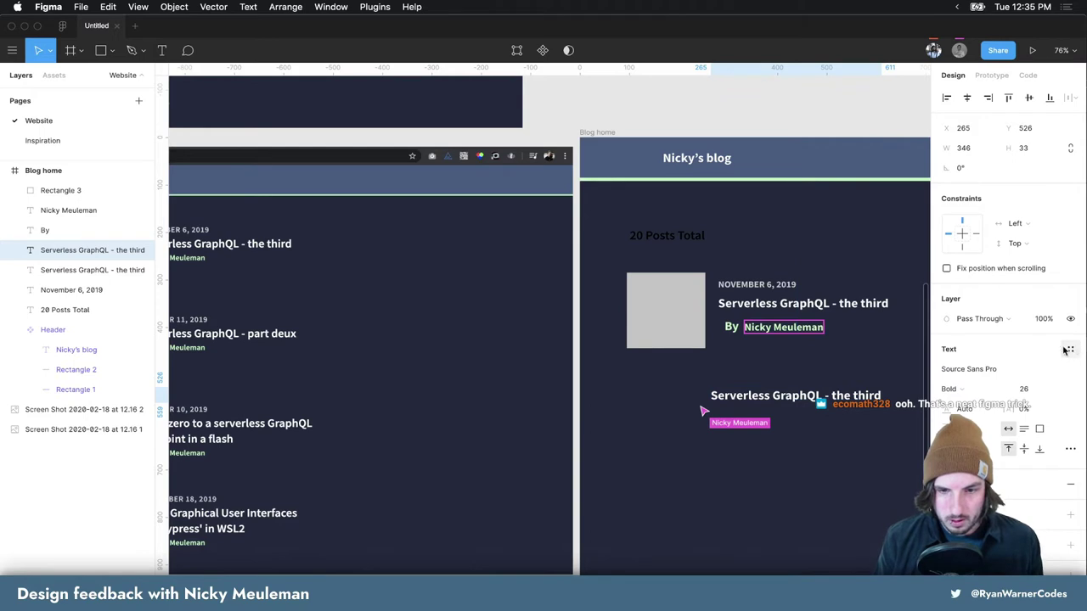
left_click(1034, 390)
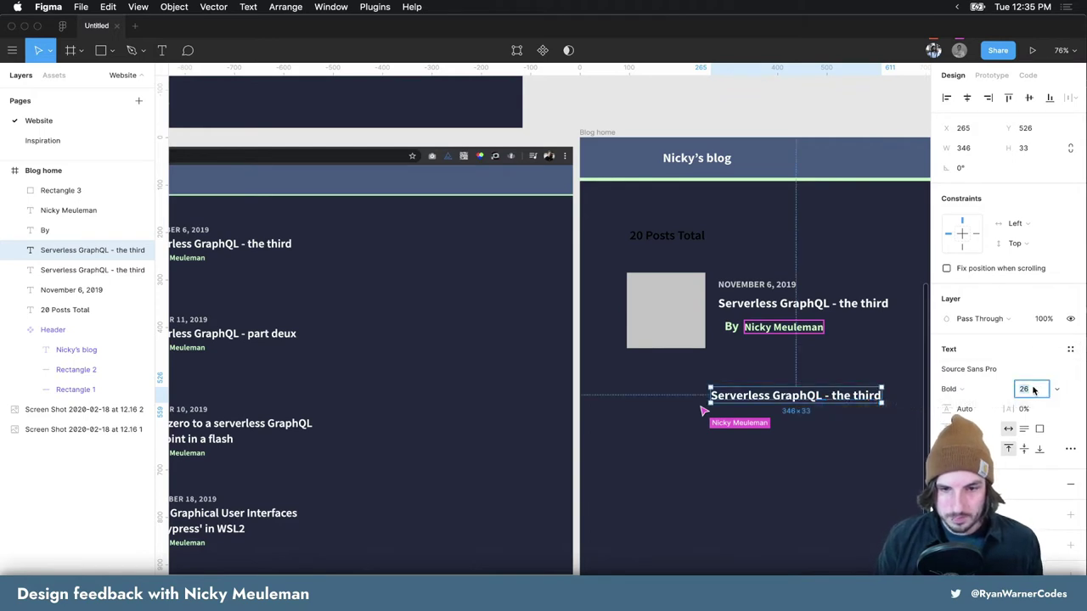
key("Down")
key("Down")
key("Down")
key("Down")
key("Down")
key("Down")
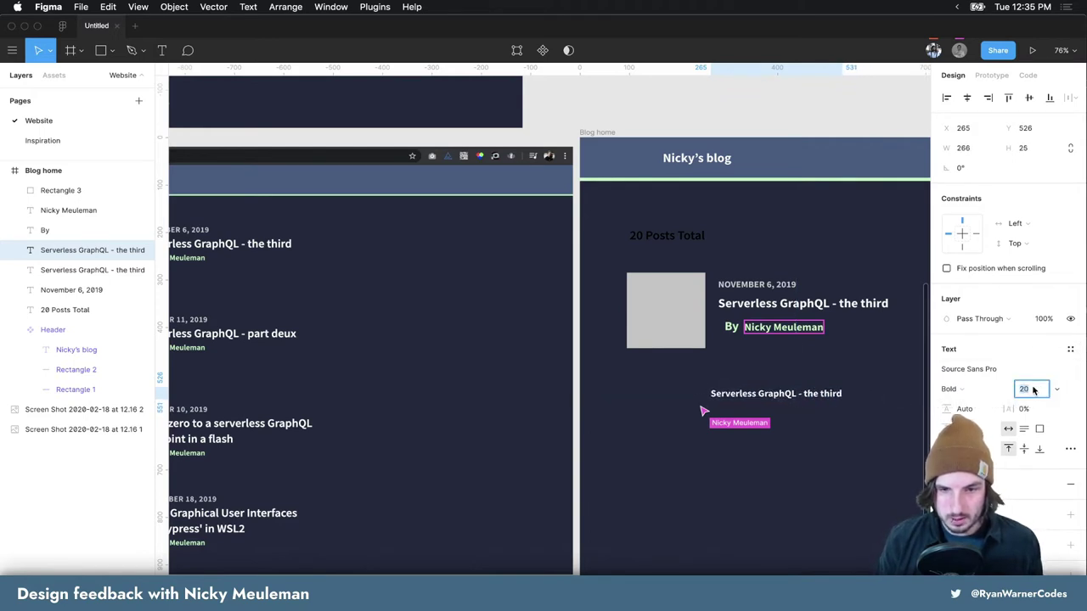
key("Escape")
left_click(828, 393)
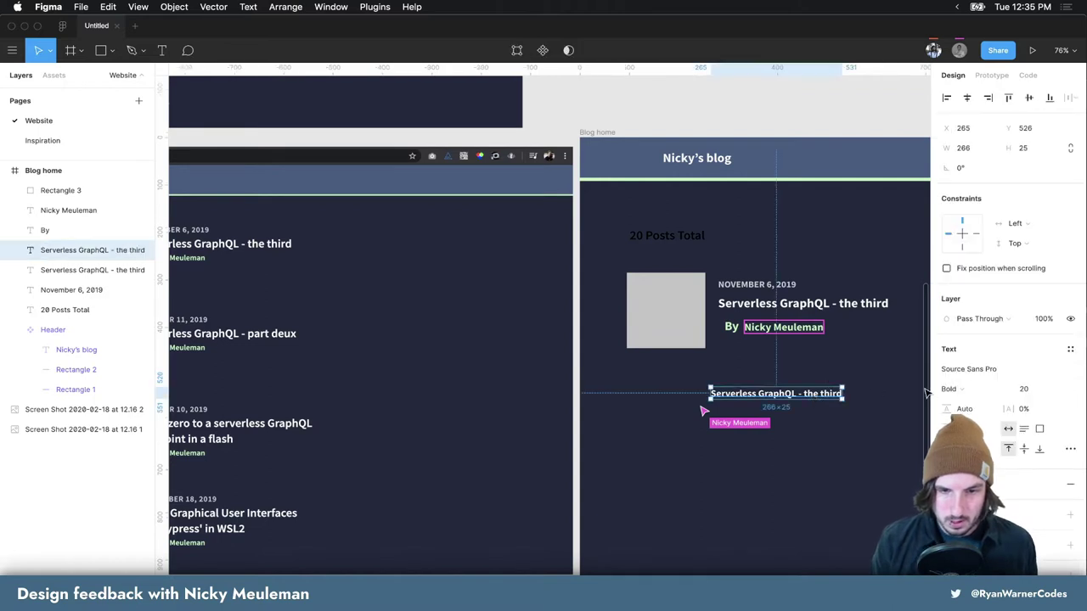
Save the smaller title copy's formatting as a 'Mobile/Post title' text style
left_click(1070, 352)
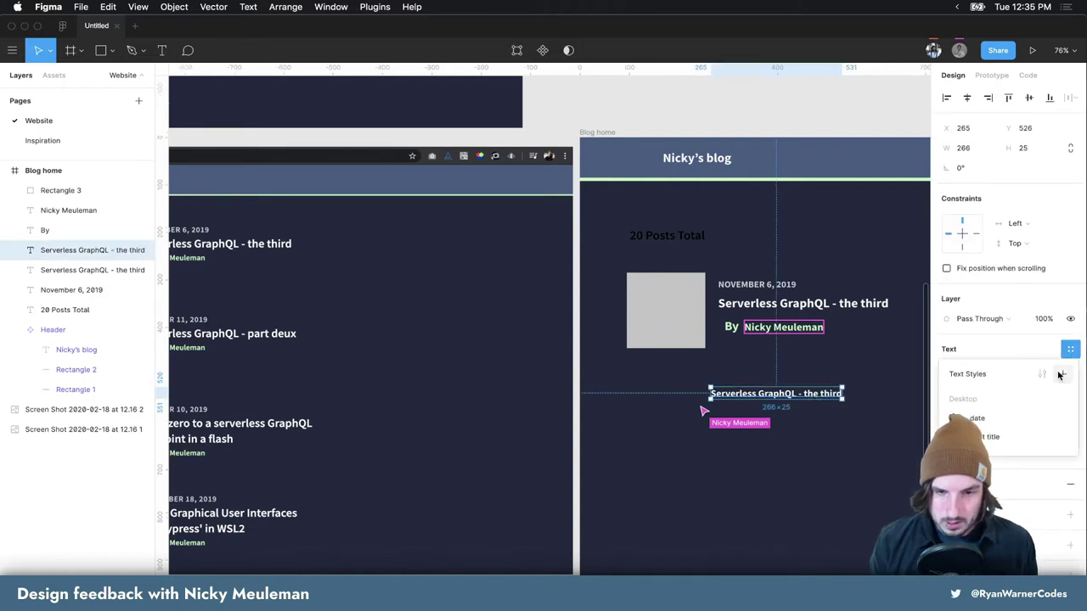
left_click(1061, 374)
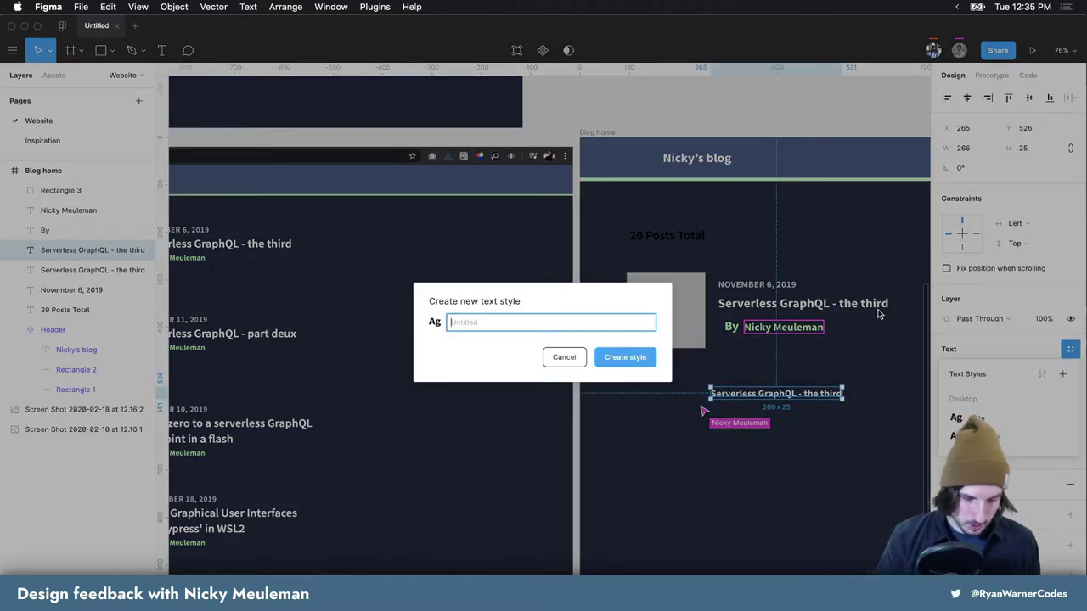
type("Mobile/")
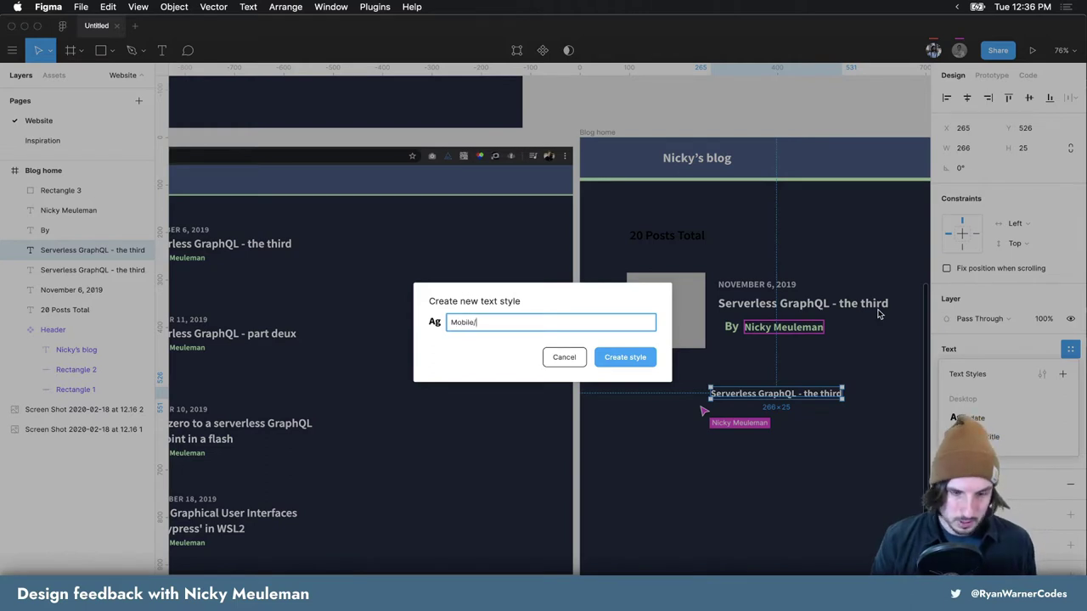
type("Post title")
key("Return")
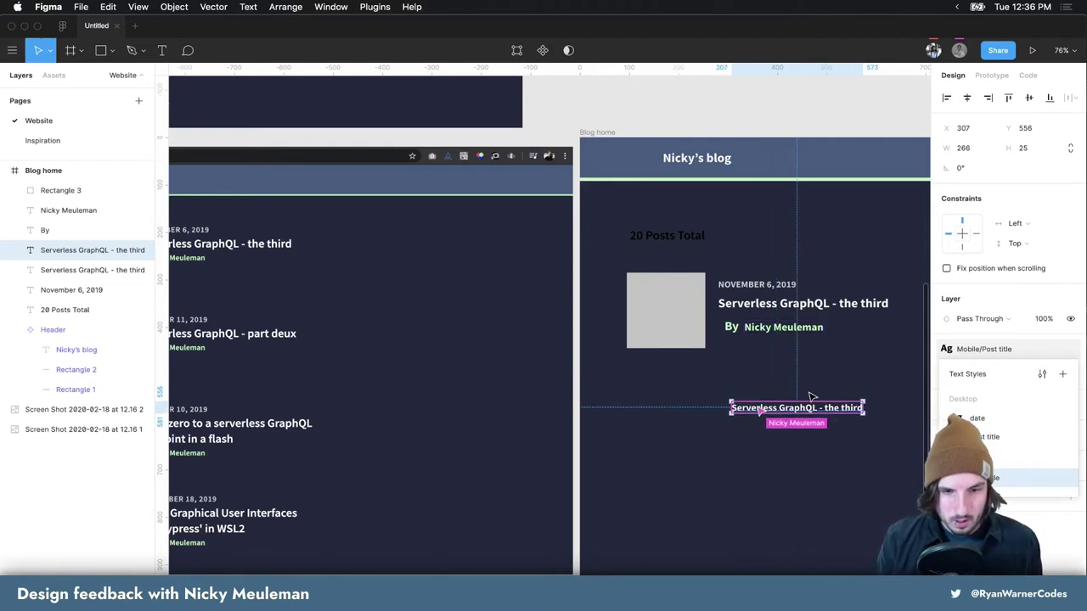
left_click(827, 417)
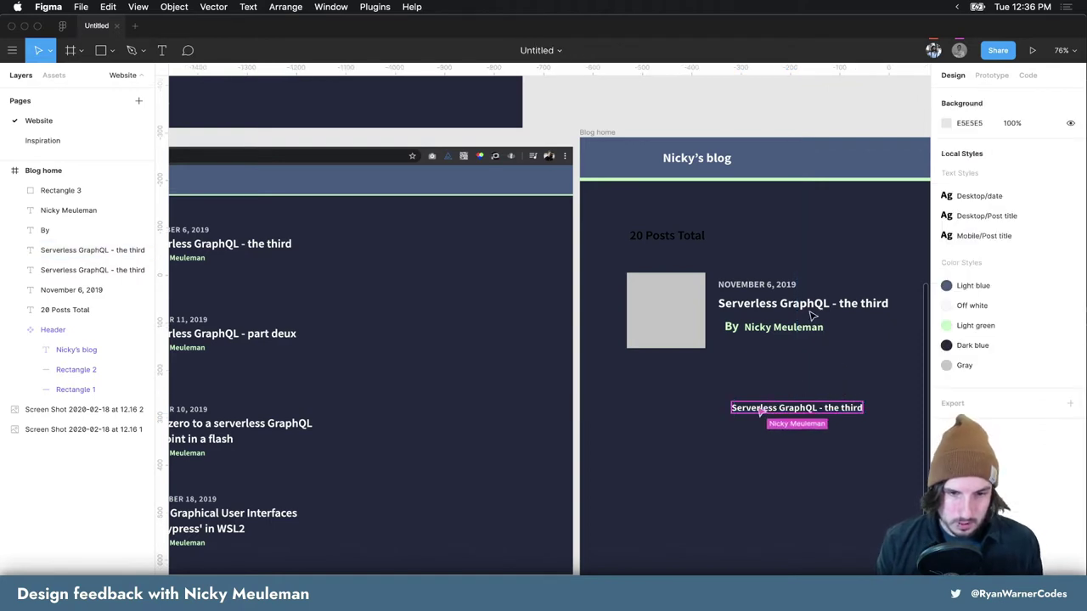
Detach the smaller title copy from its style and try larger font sizes, ending at 55
left_click(826, 410)
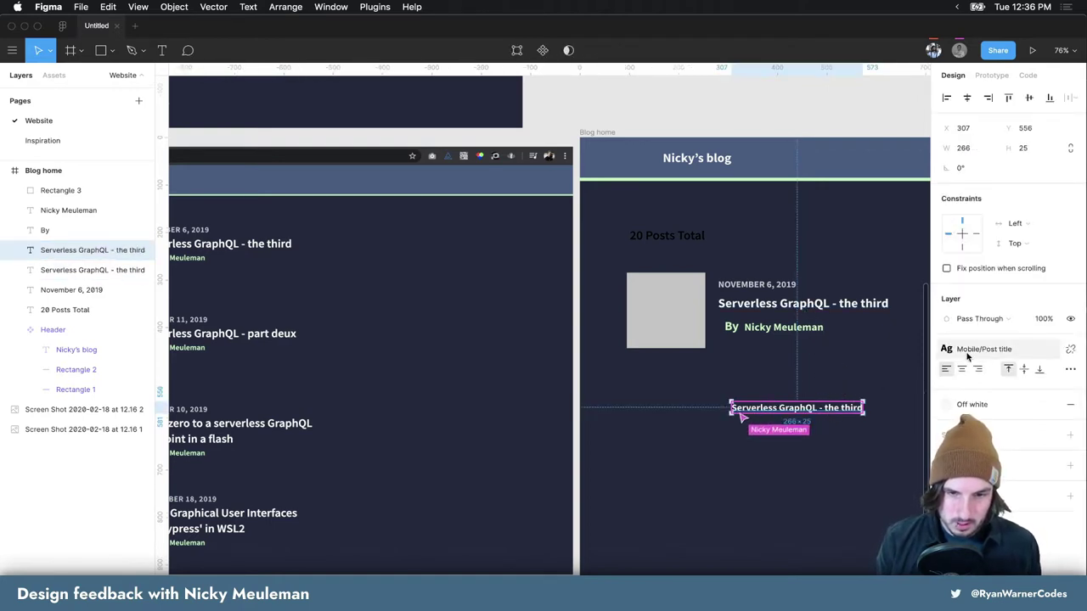
mouse_move(1010, 349)
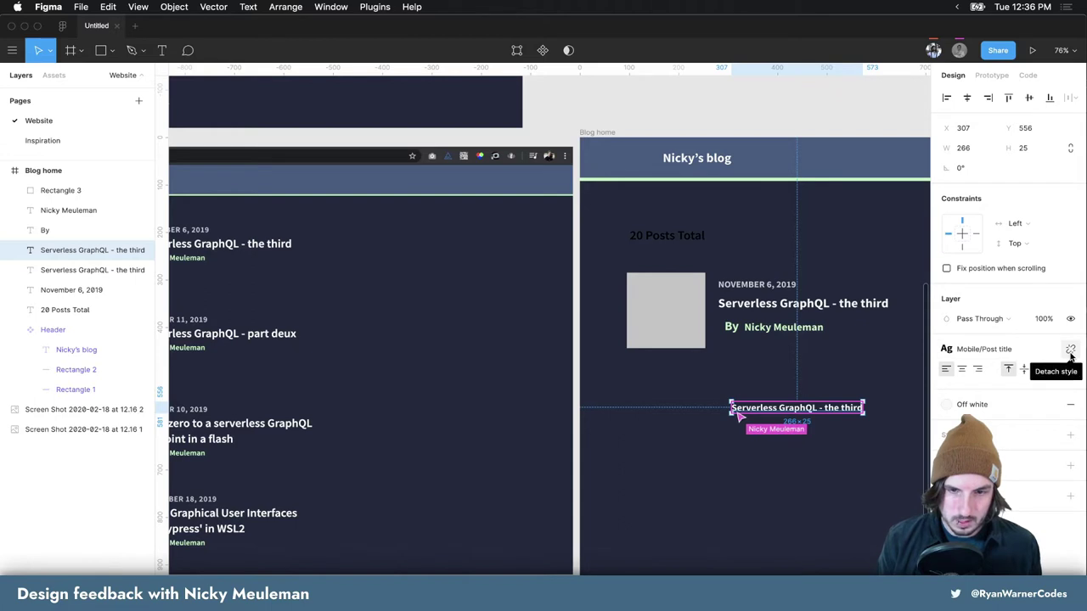
left_click(1071, 351)
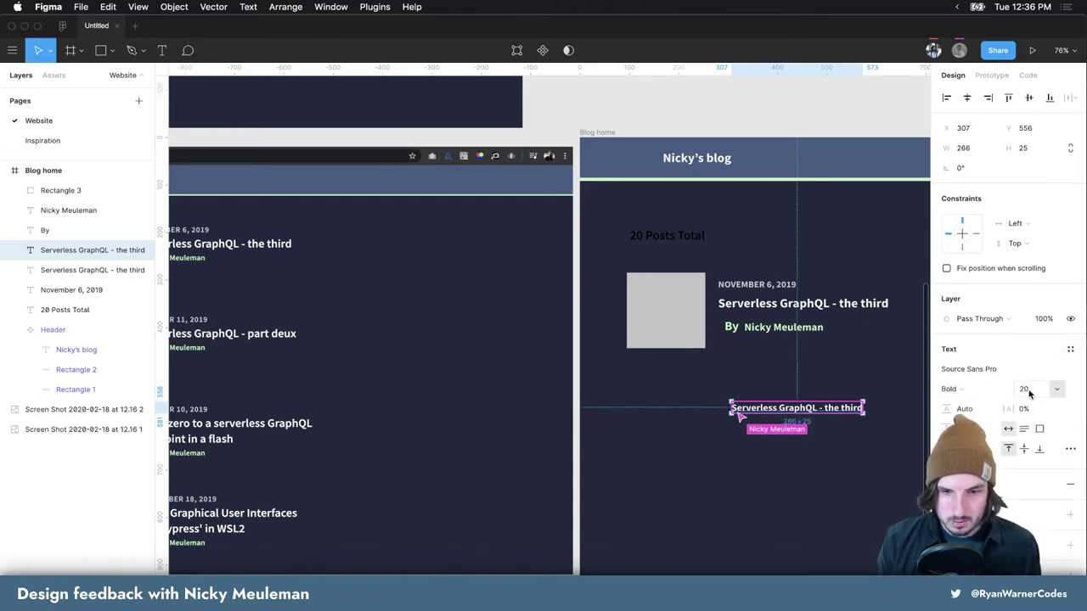
left_click(1029, 391)
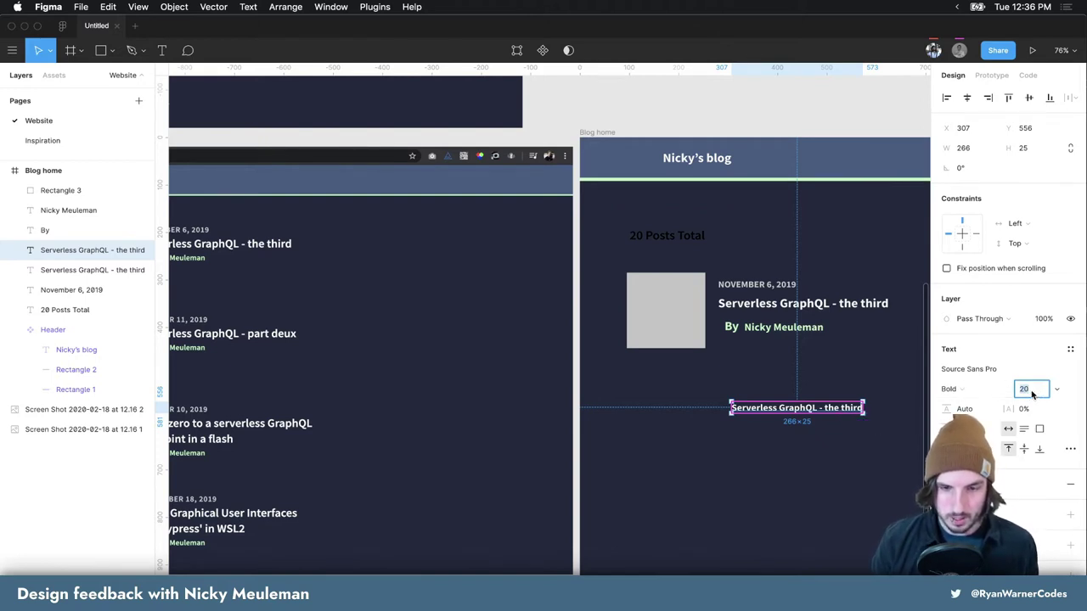
key("Down")
key("Down")
key("Down")
key("Down")
key("Up")
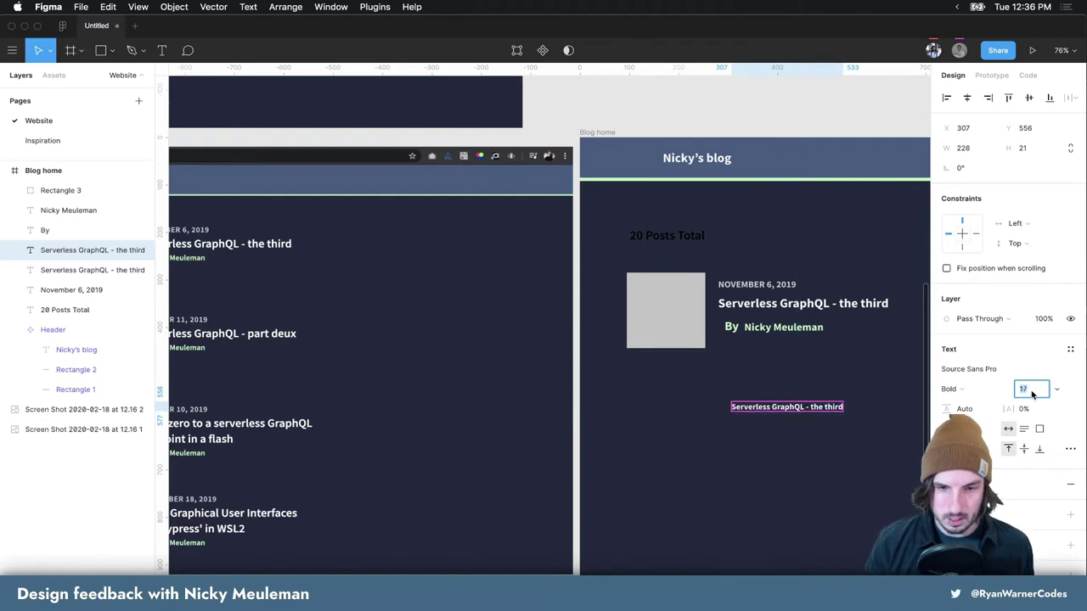
key("Up")
key("Up")
key("Up")
key("Up")
key("Up")
key("Up")
key("Up")
key("Up")
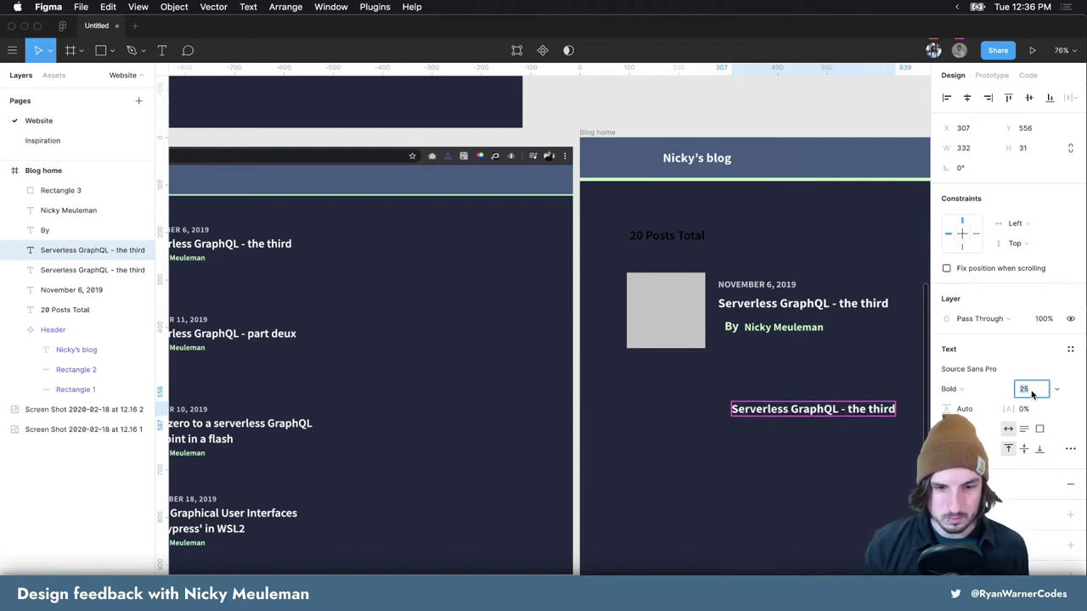
key("Up")
key("Down")
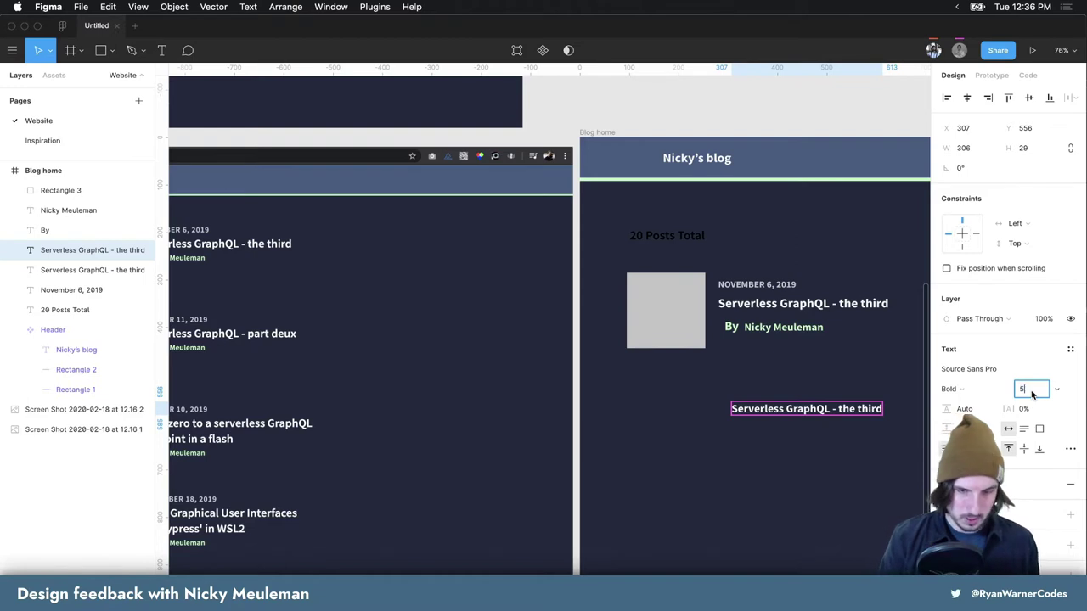
type("5")
key("Return")
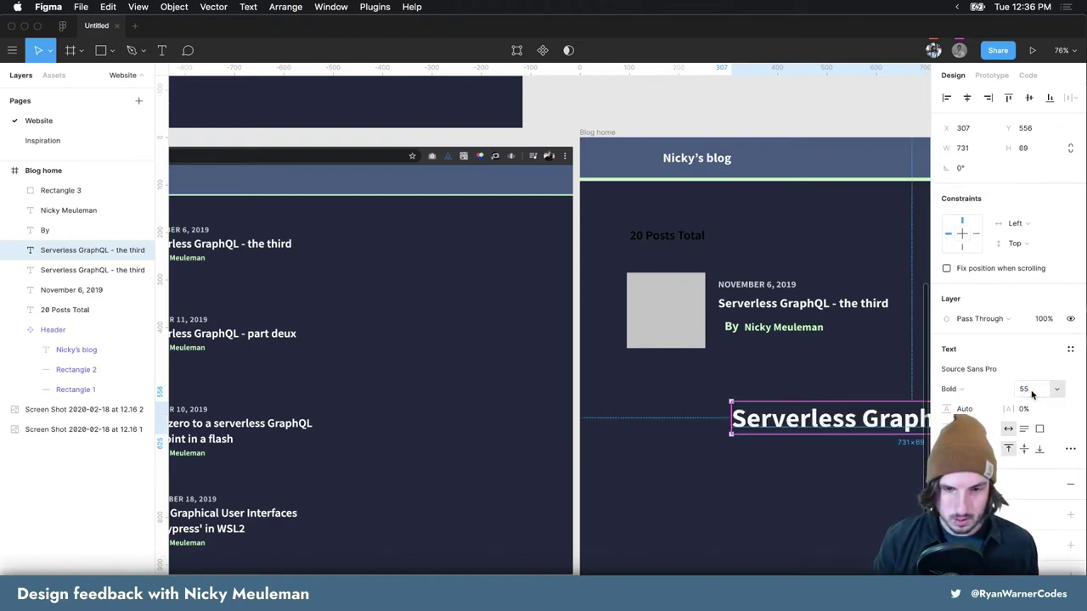
left_click_drag(893, 429, 847, 435)
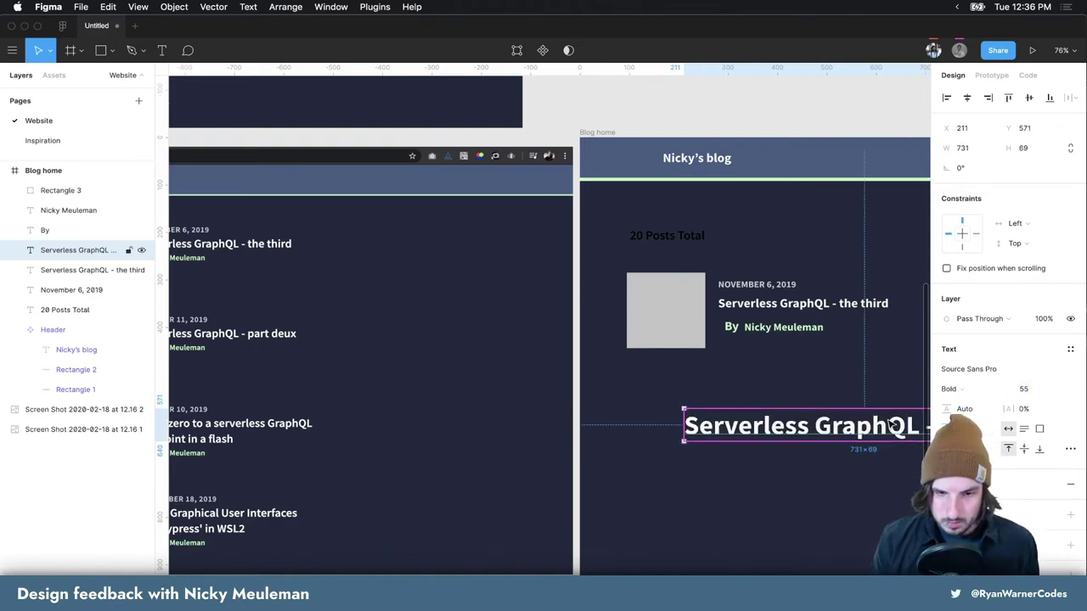
Reapply the Mobile/Post title style to the copy and position it below the card
left_click(1070, 355)
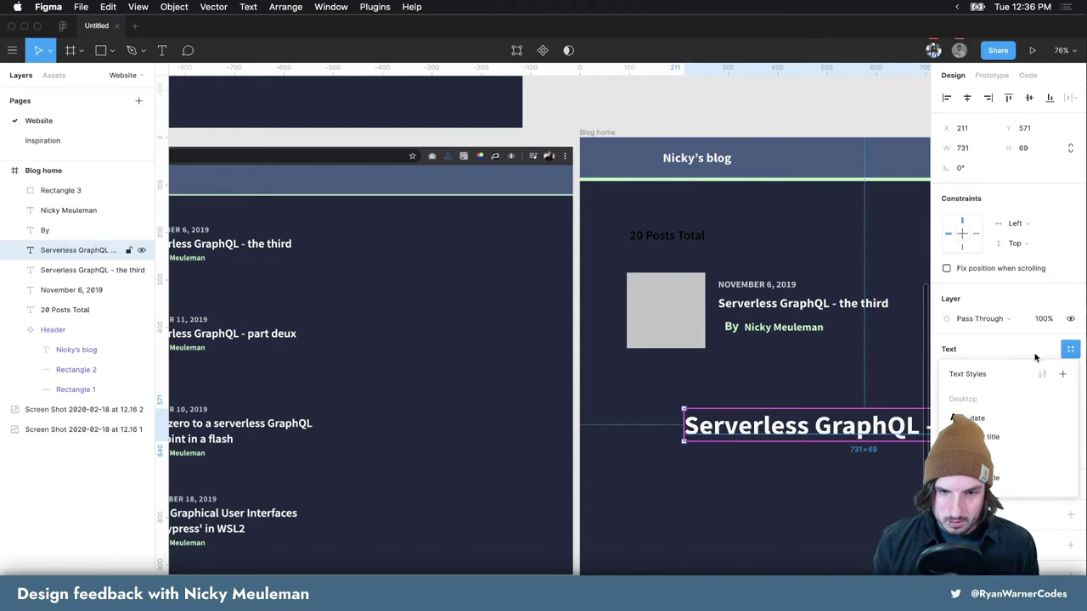
left_click(1010, 479)
mouse_move(1002, 349)
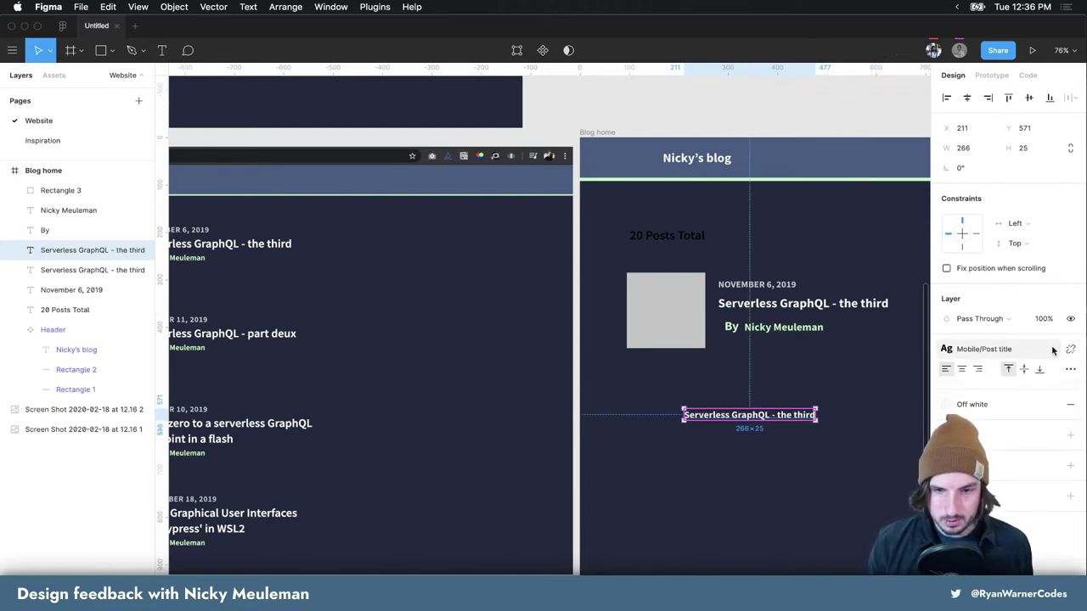
left_click_drag(793, 417, 828, 429)
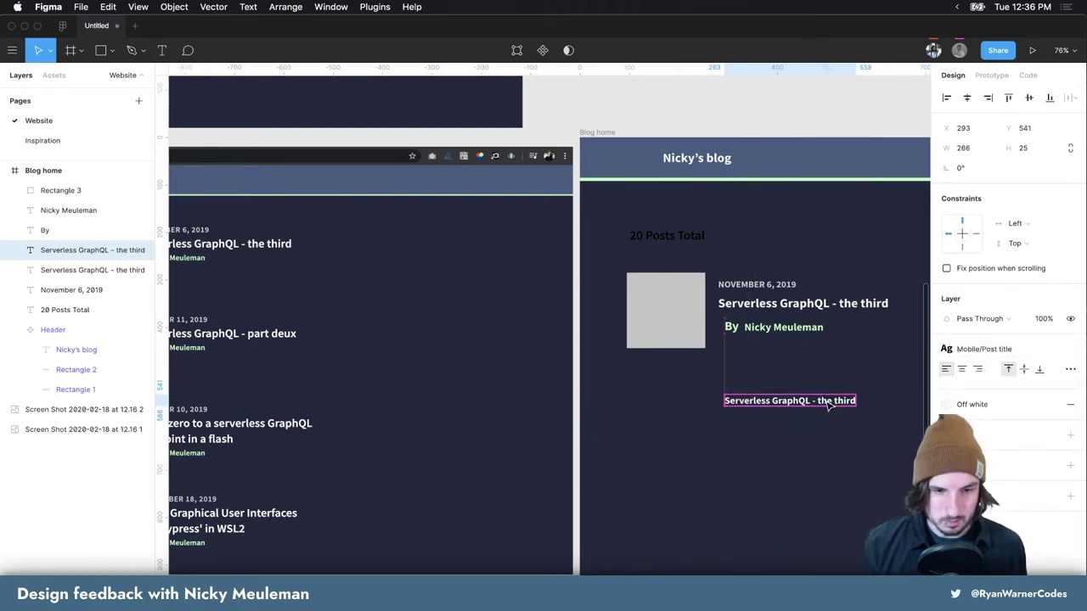
left_click(831, 399)
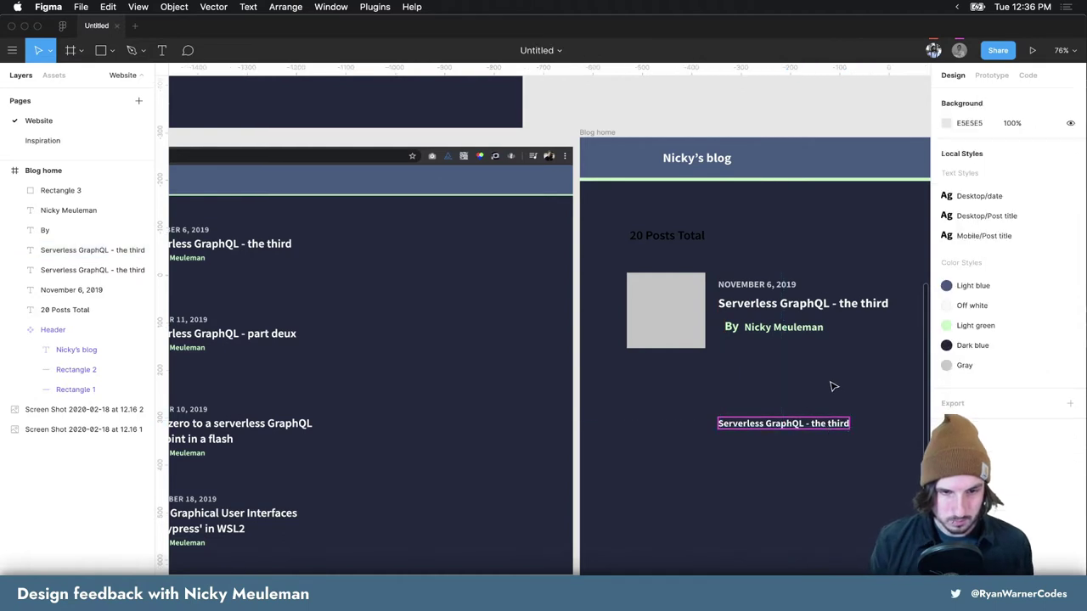
Shrink the By label to size 21 and move the author name closer to it
left_click(734, 332)
left_click(1029, 389)
key("Down")
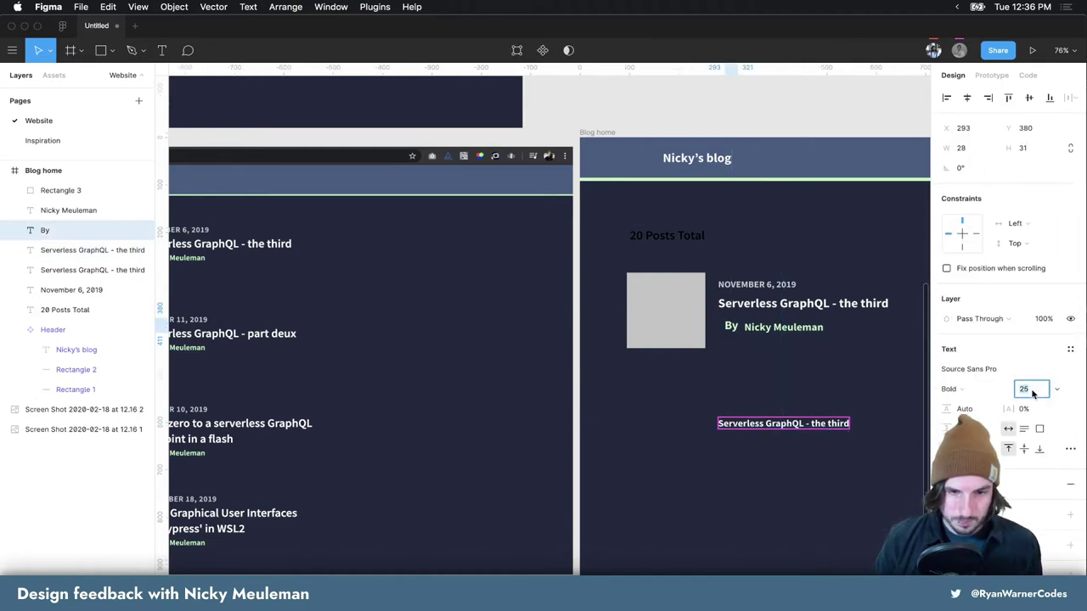
key("Down")
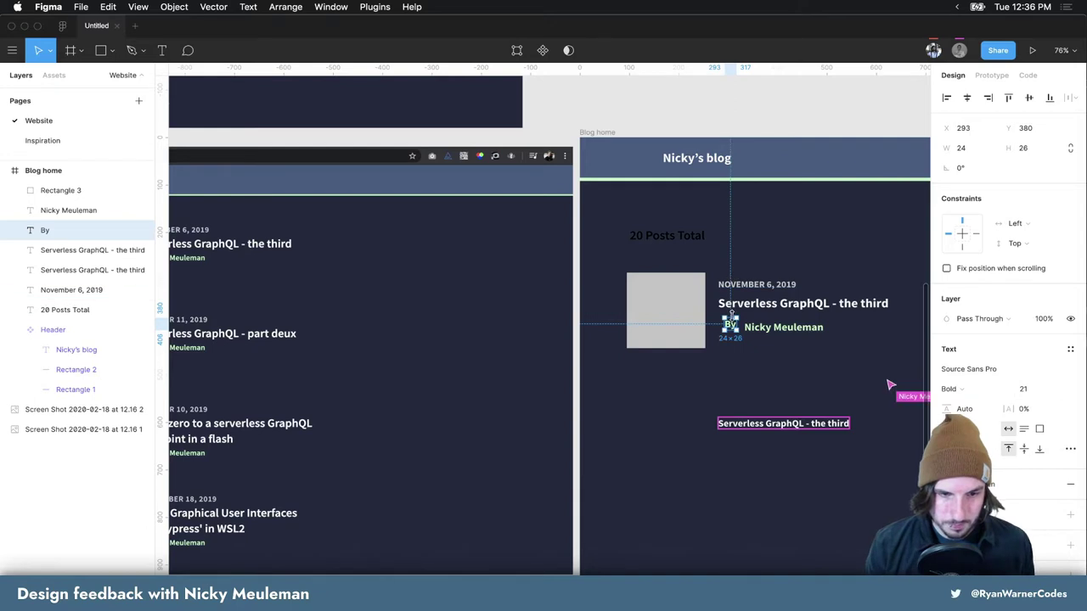
left_click_drag(769, 332, 754, 332)
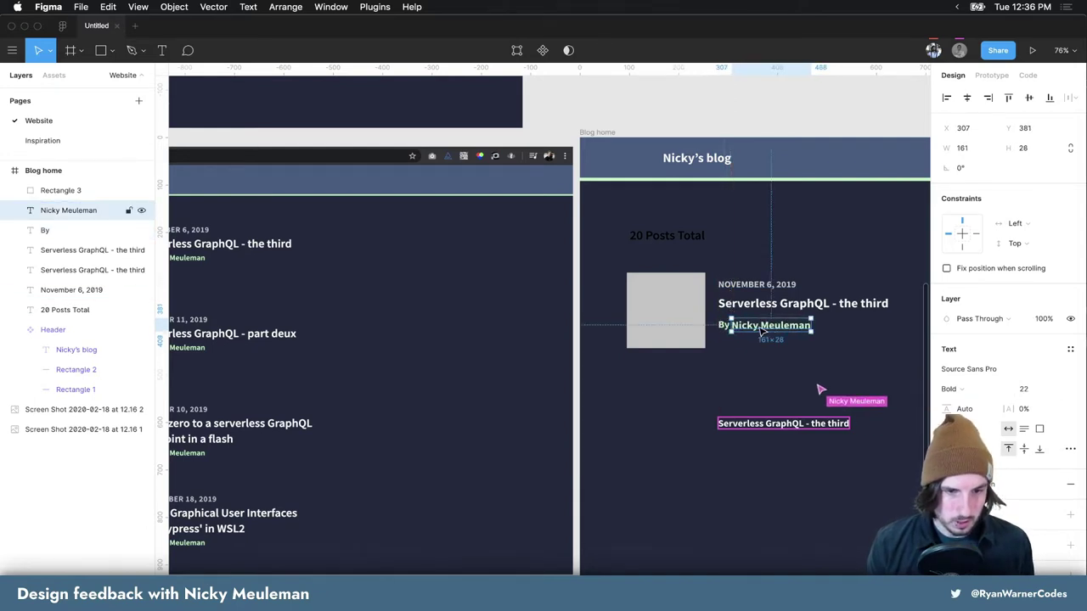
Lay the grey placeholder rectangle over the screenshot's first post thumbnail
scroll(782, 335, "left", 5)
scroll(782, 334, "left", 3)
scroll(563, 298, "left", 2)
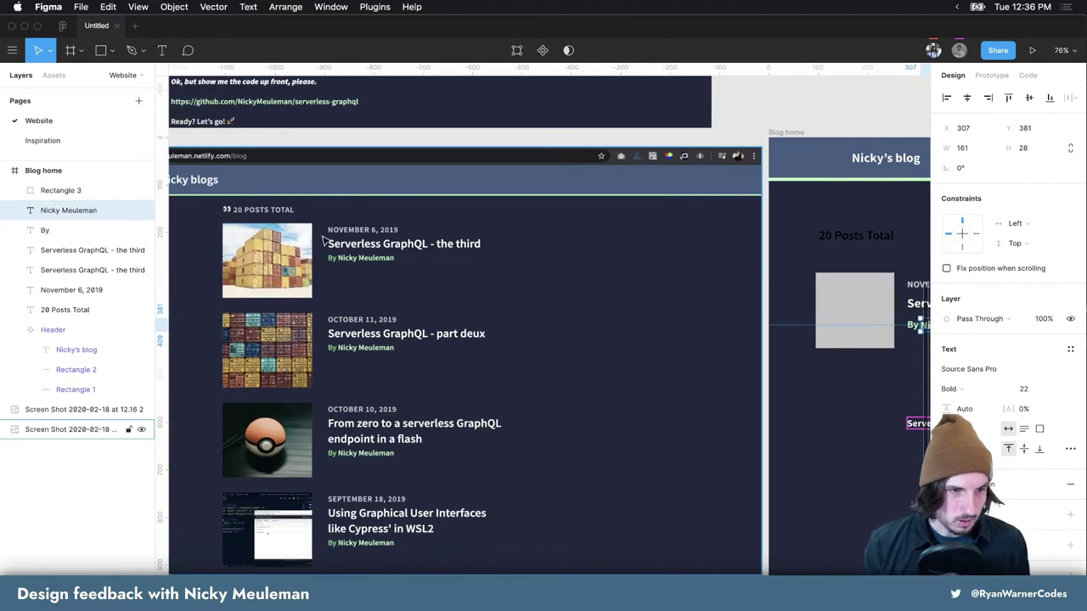
scroll(697, 296, "right", 3)
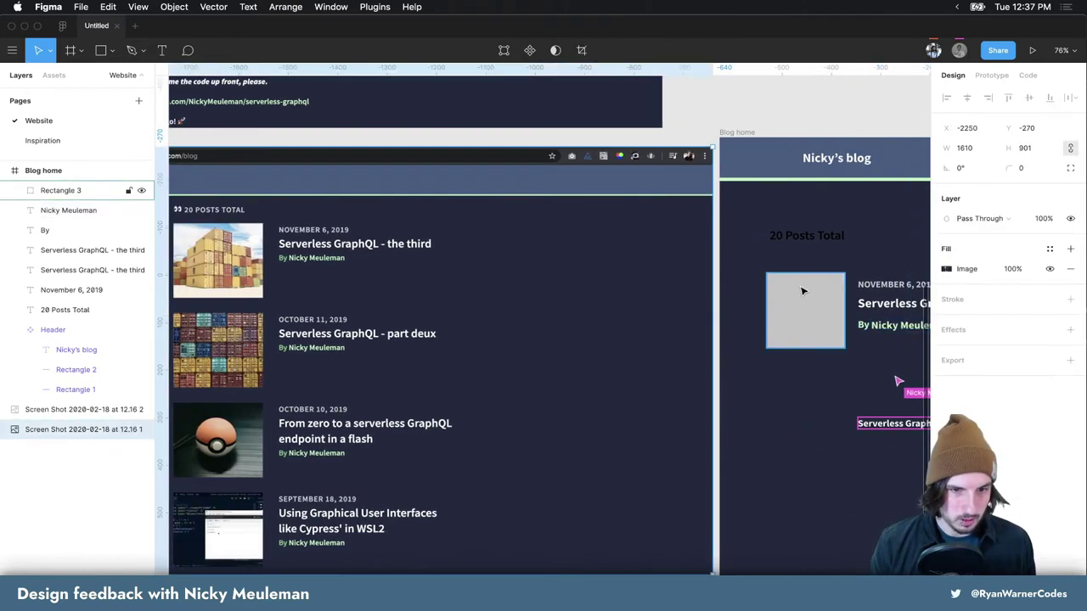
mouse_move(807, 305)
left_mouse_down()
mouse_move(257, 274)
mouse_move(214, 254)
left_mouse_up()
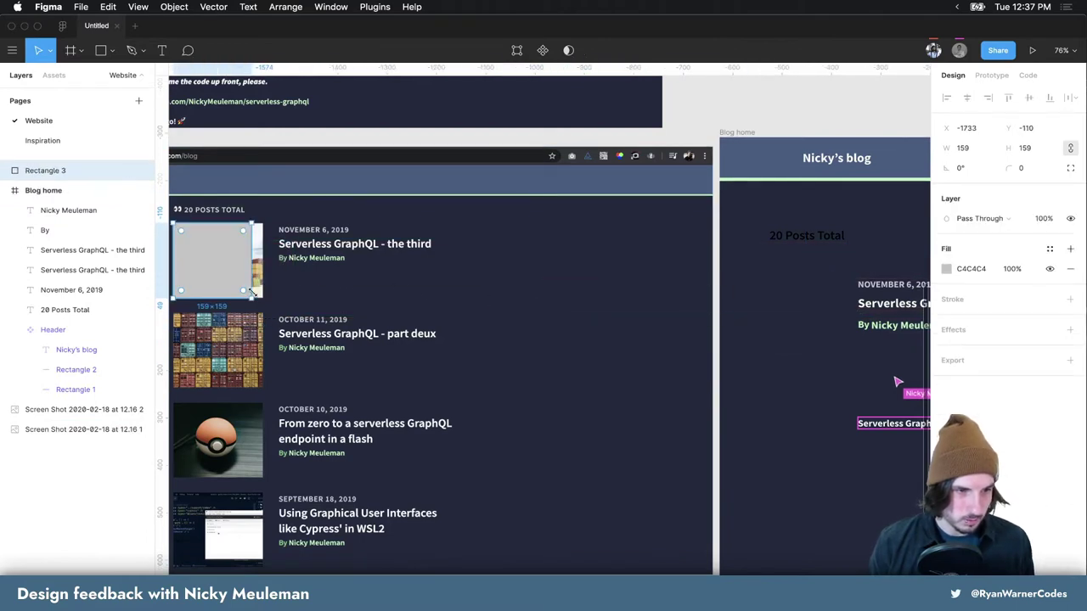
Widen the placeholder to W 180, return it beside the first post, and select the card
left_click_drag(250, 292, 262, 287)
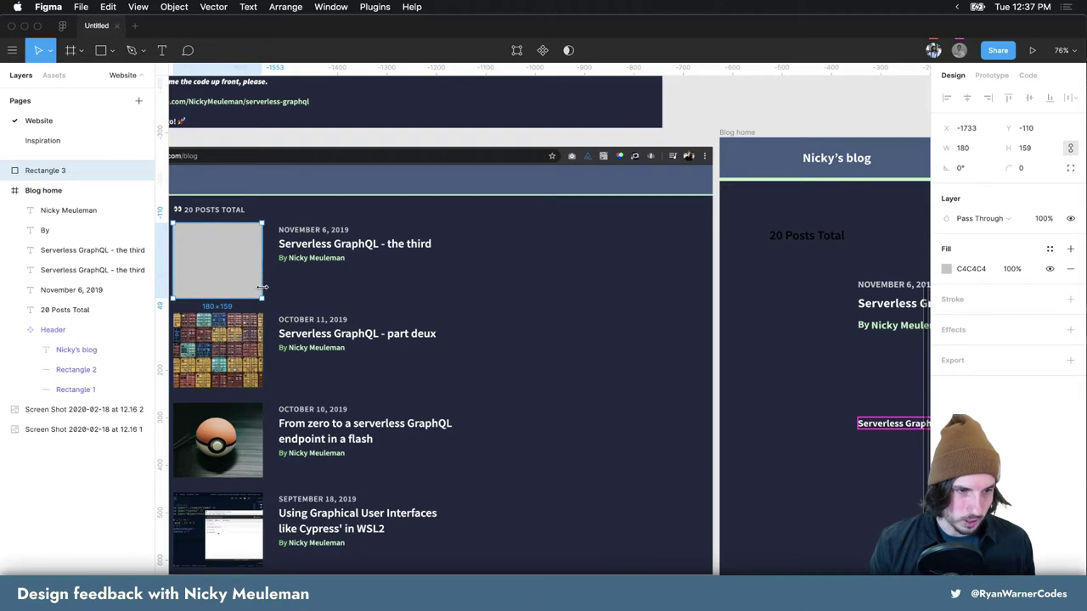
left_click_drag(217, 275, 803, 321)
left_click(778, 260)
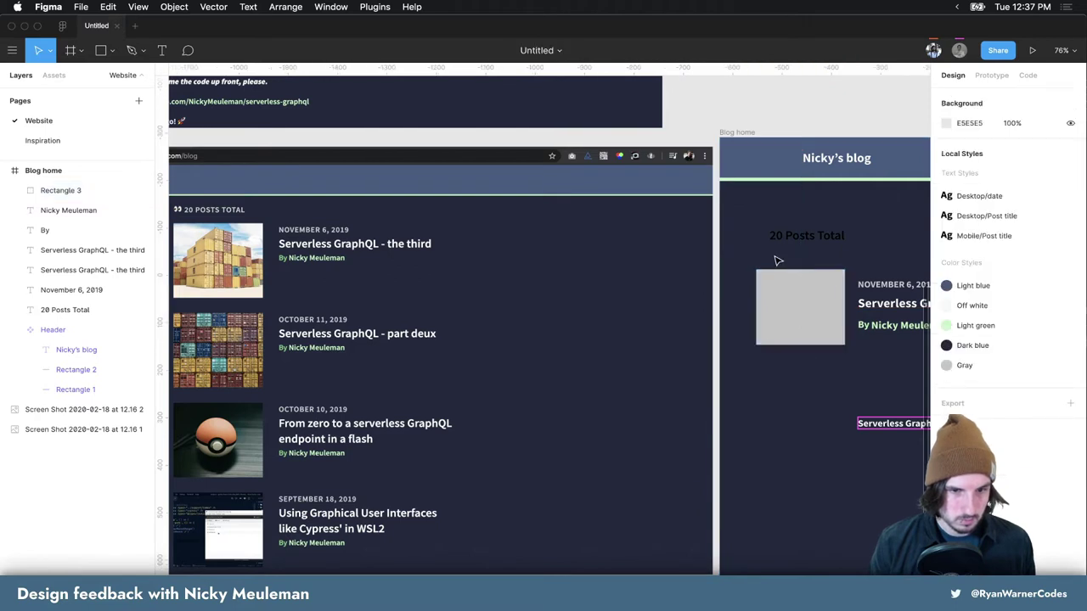
left_click_drag(752, 270, 926, 365)
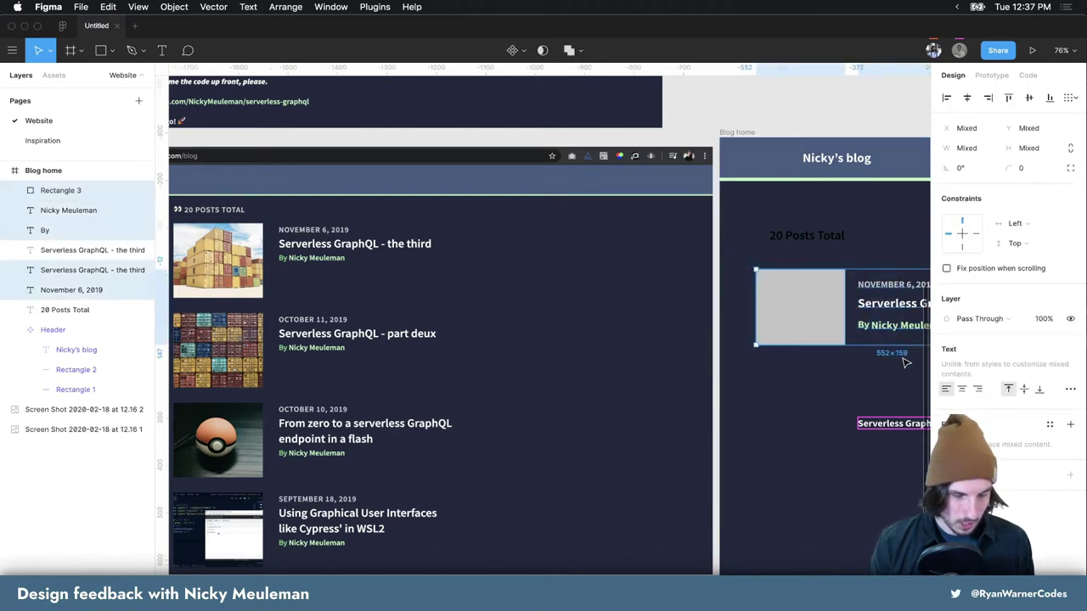
Duplicate the first blog card onto the screenshot's first post, zoom in, and nudge the screenshot
scroll(448, 296, "left", 3)
key("super+d")
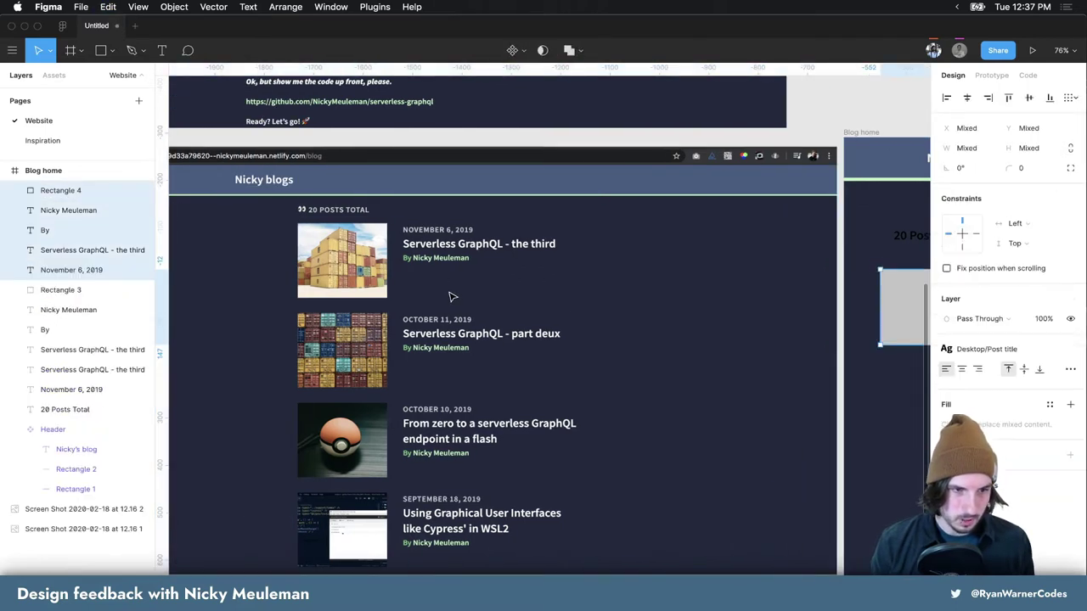
scroll(594, 305, "left", 2)
scroll(801, 314, "right", 3)
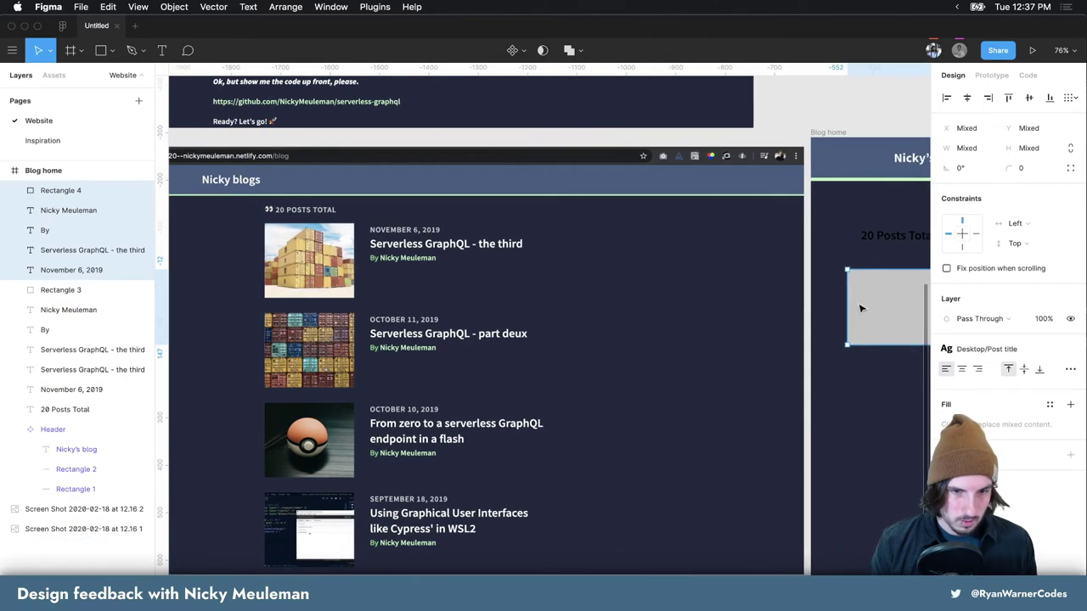
left_click_drag(813, 317, 274, 260)
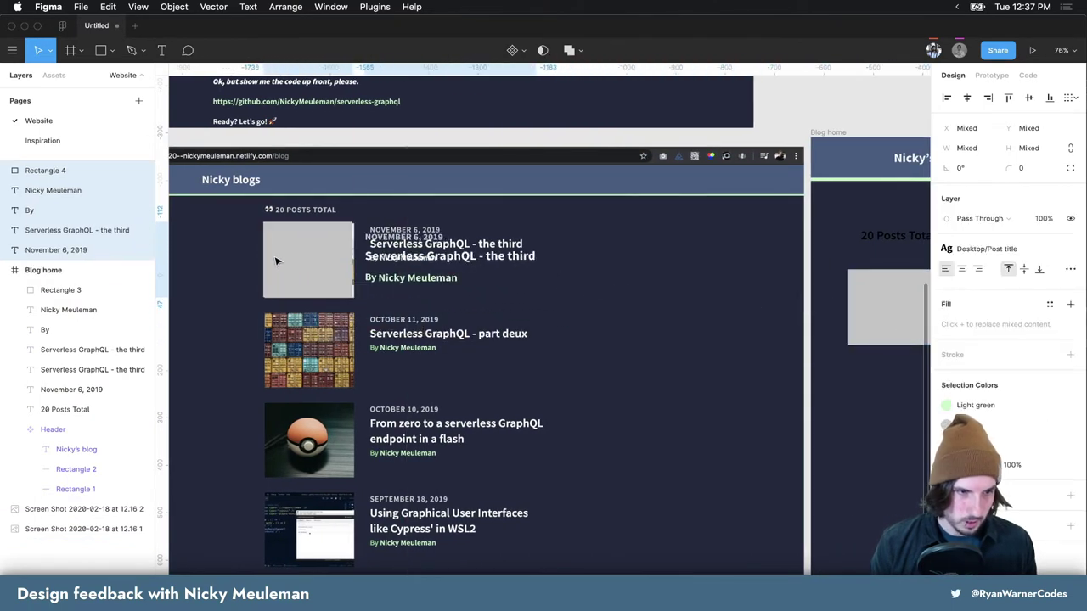
scroll(399, 259, "up", 15, "ctrl")
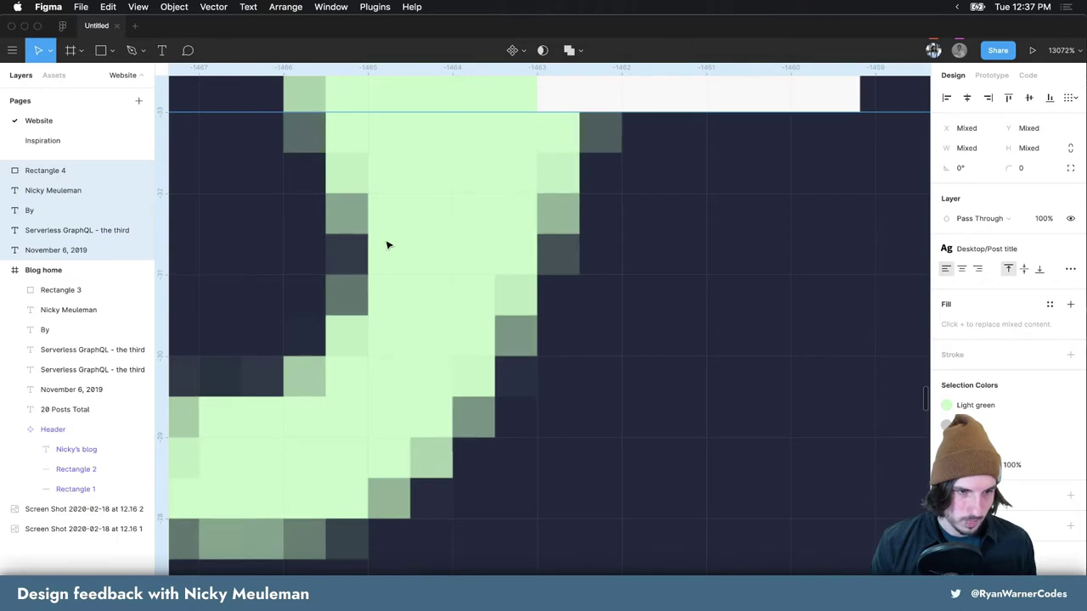
key("super+slash")
key("Escape")
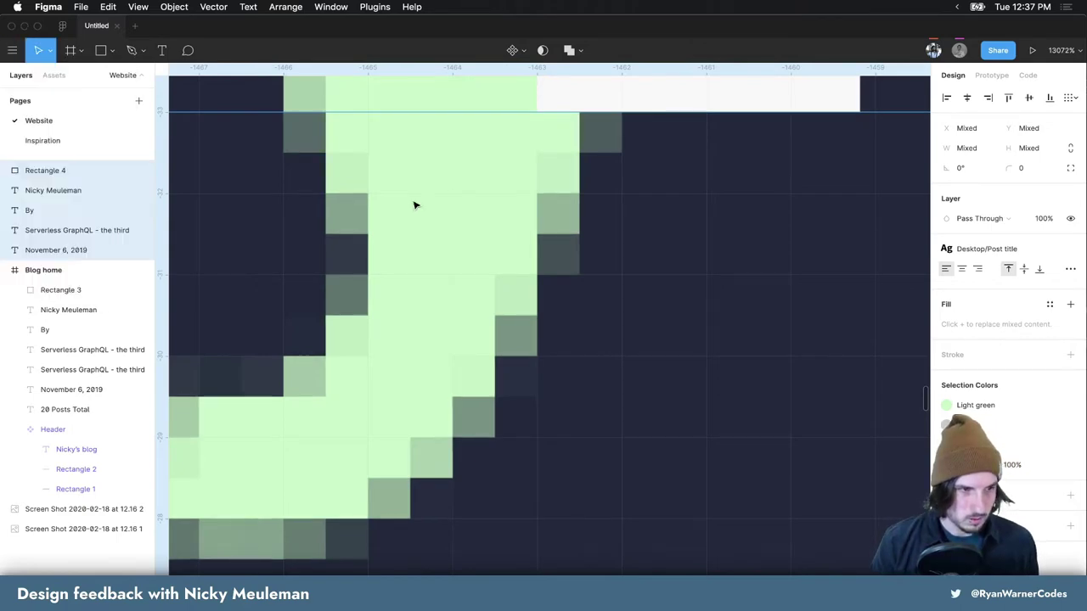
key("shift+2")
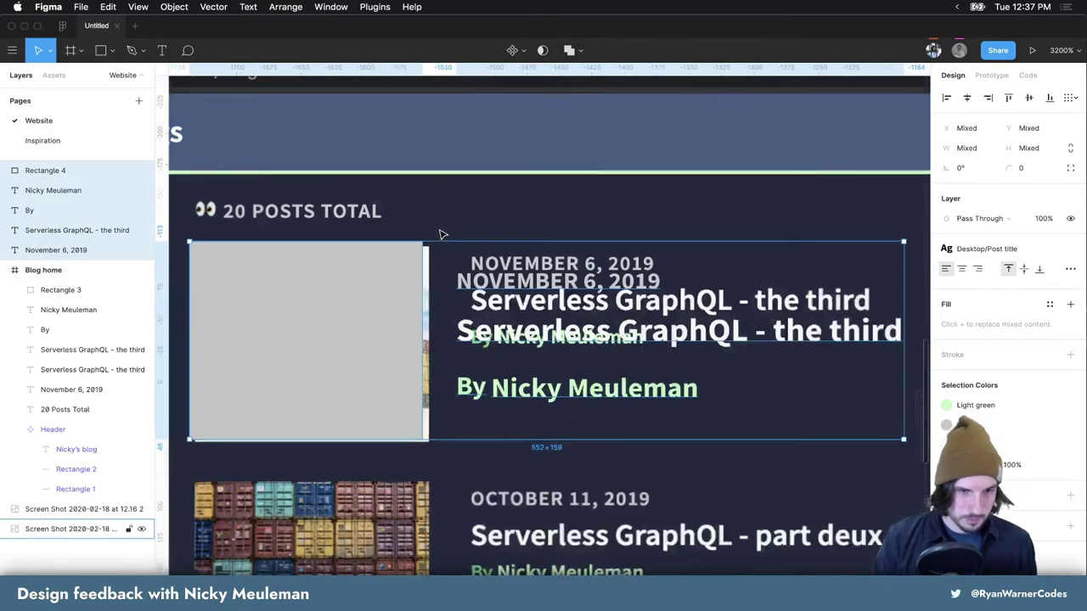
left_click_drag(368, 306, 353, 297)
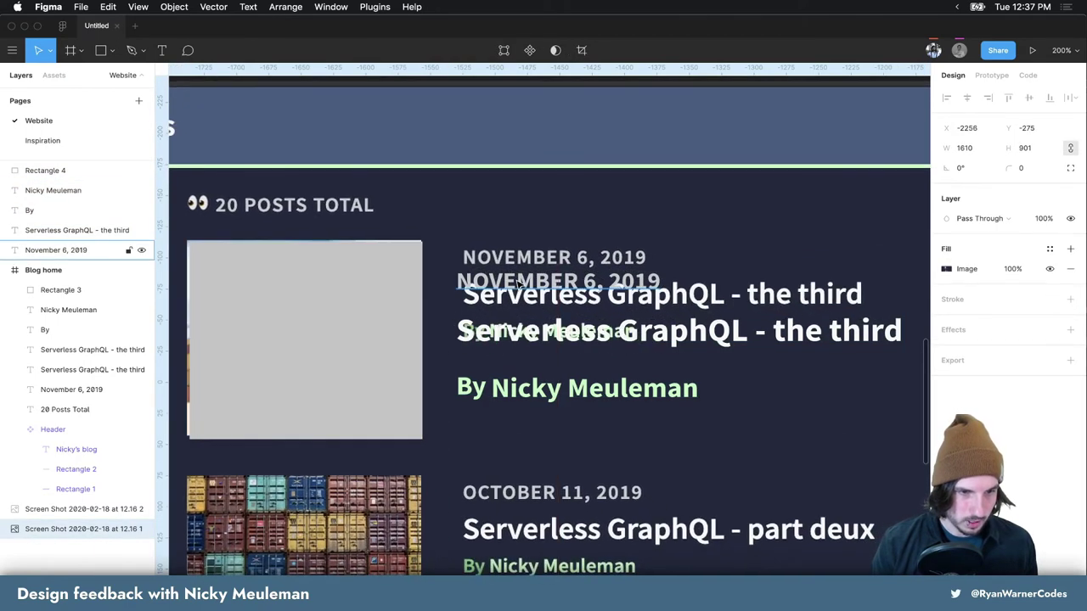
Move the copied date, title and author name onto the screenshot's text, shrinking the author name
left_click(490, 284)
left_click_drag(491, 285, 498, 264)
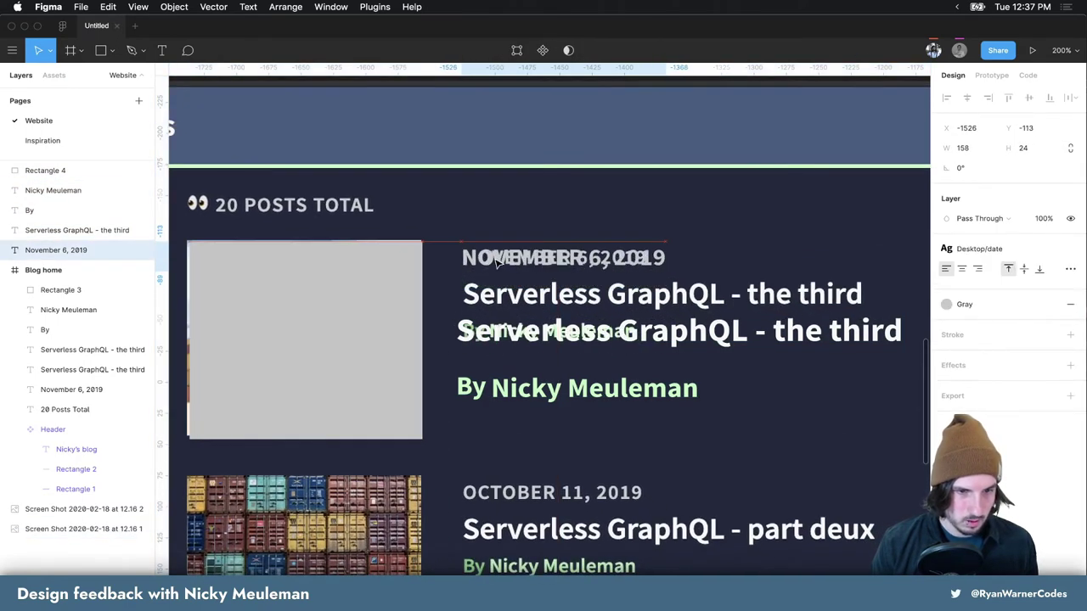
mouse_move(501, 327)
left_mouse_down()
mouse_move(501, 296)
mouse_move(519, 294)
left_mouse_up()
left_click_drag(515, 396, 523, 349)
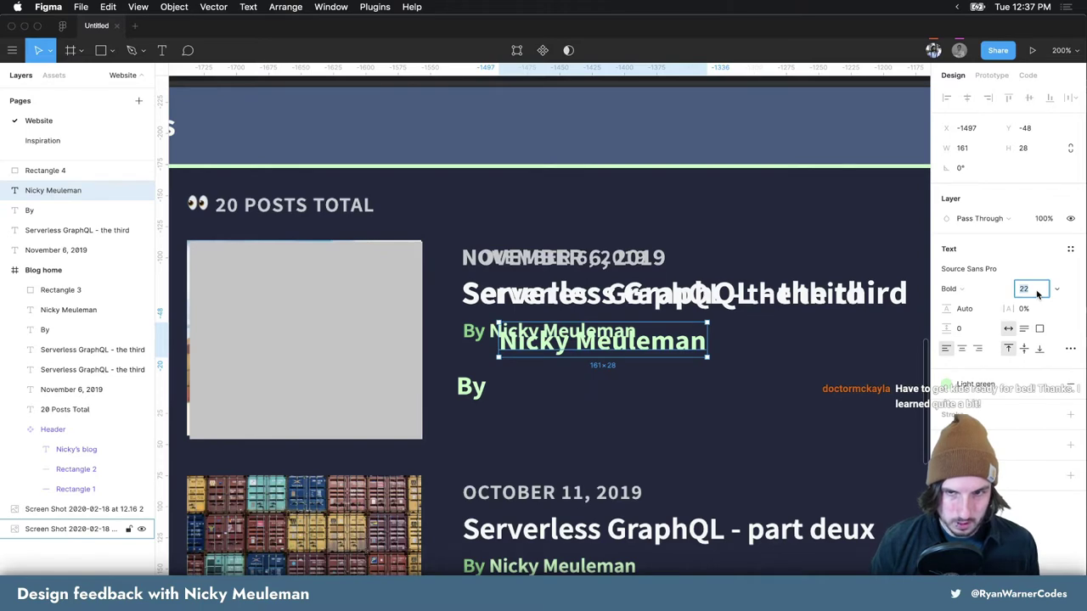
key("Down")
key("Down")
key("Down")
key("Down")
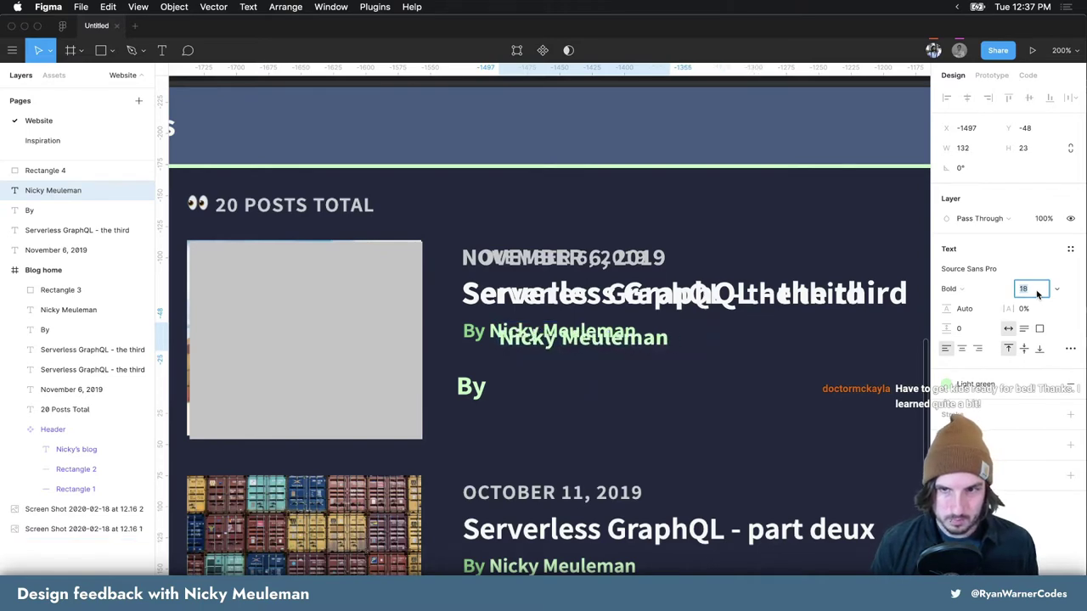
key("Down")
key("Down")
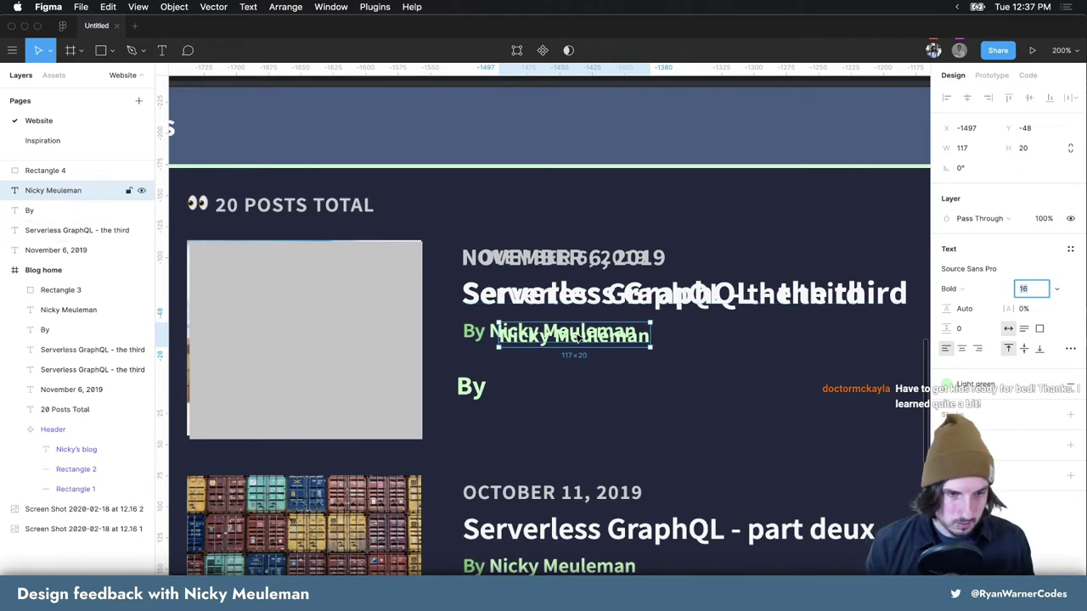
left_click_drag(577, 337, 576, 337)
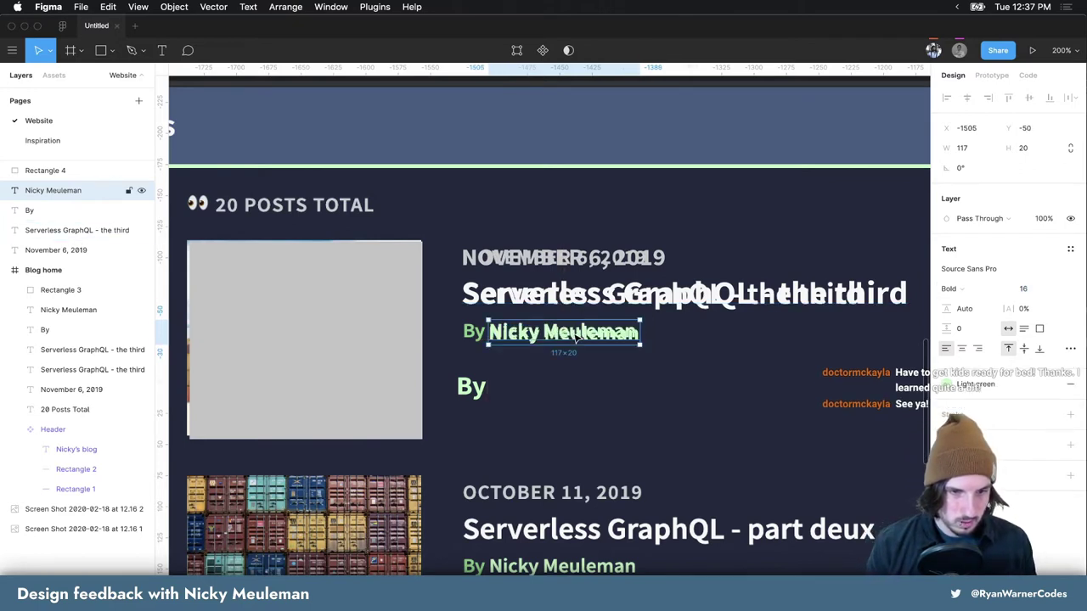
Set the By label to size 16 and move it up toward the author name
left_click(1023, 289)
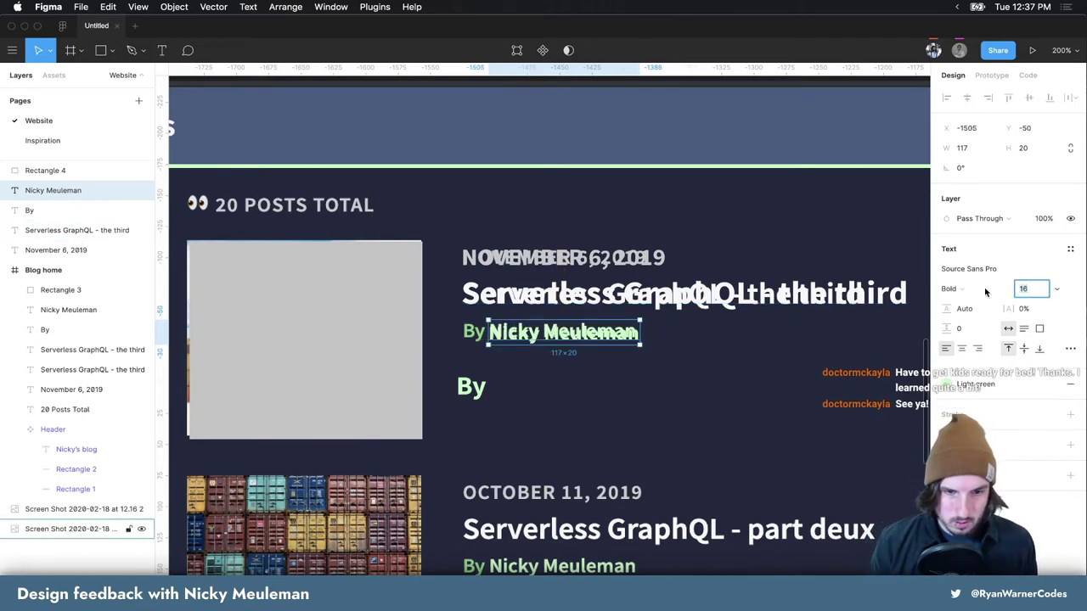
left_click(465, 388)
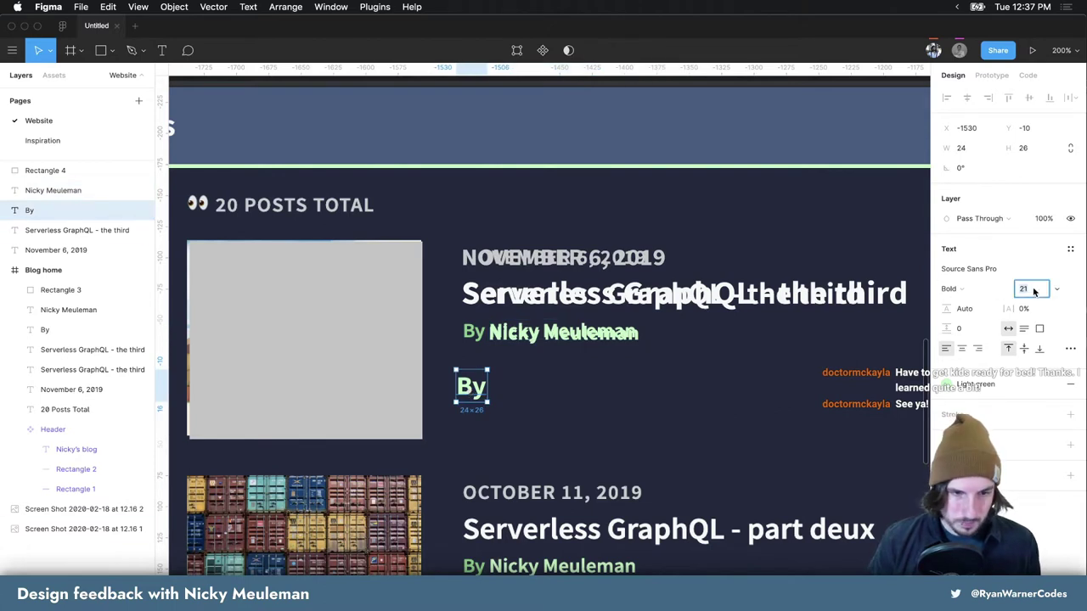
key("Down")
key("Down")
key("Down")
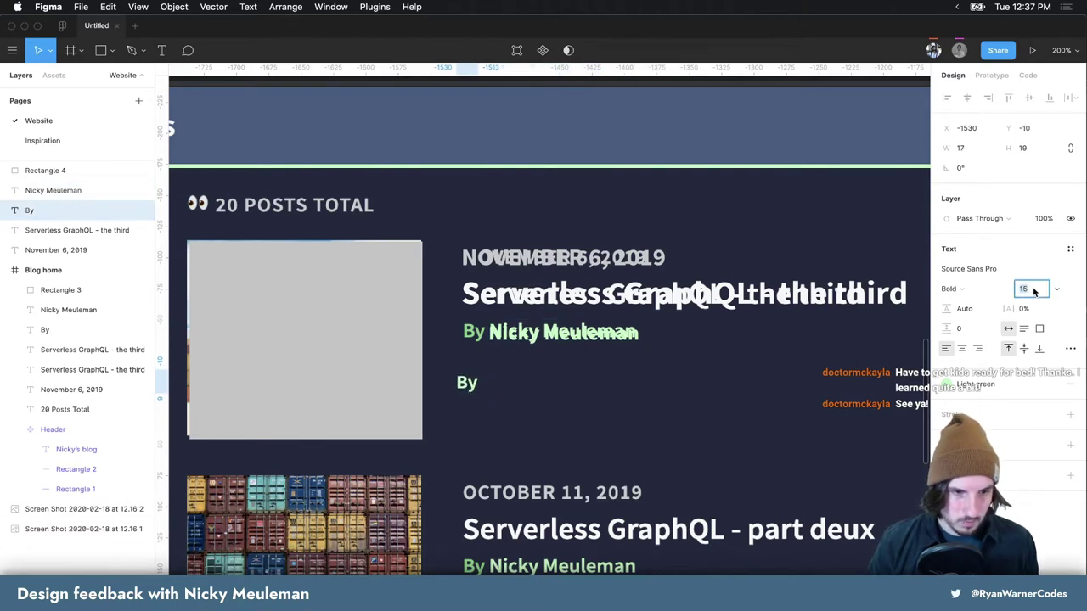
key("Up")
left_click(477, 384)
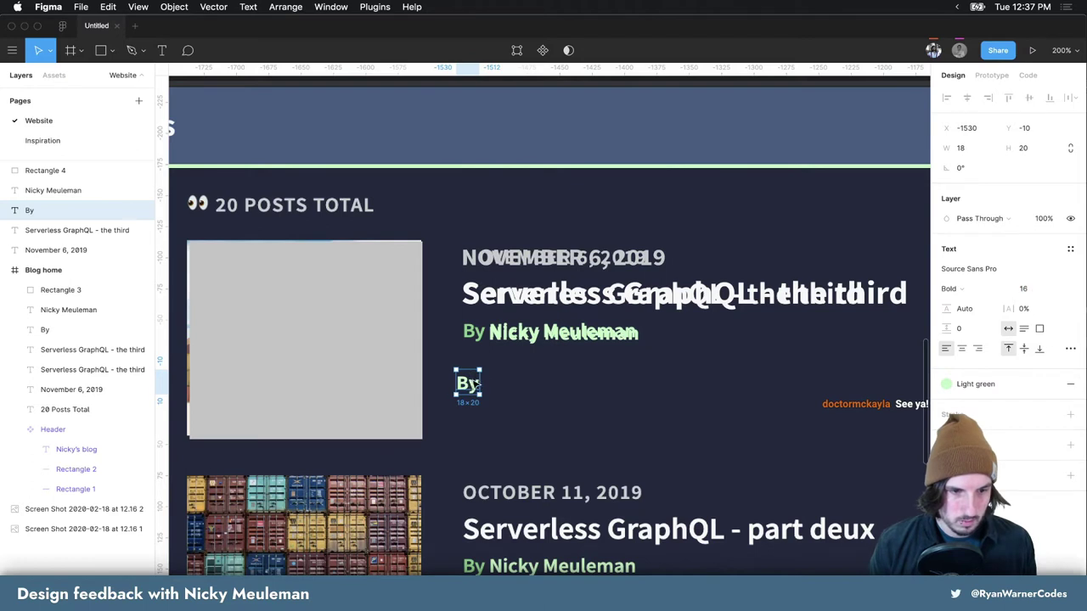
left_click_drag(478, 384, 495, 366)
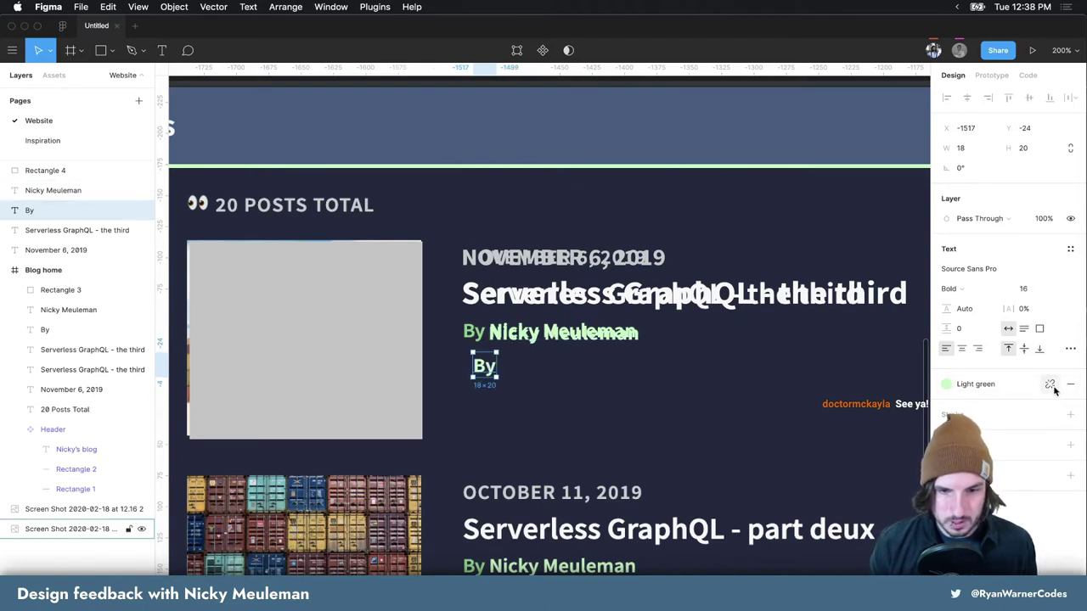
Fill the By label with green sampled from the screenshot, saved as colour style 'Dark green'
left_click(1052, 385)
left_click(947, 405)
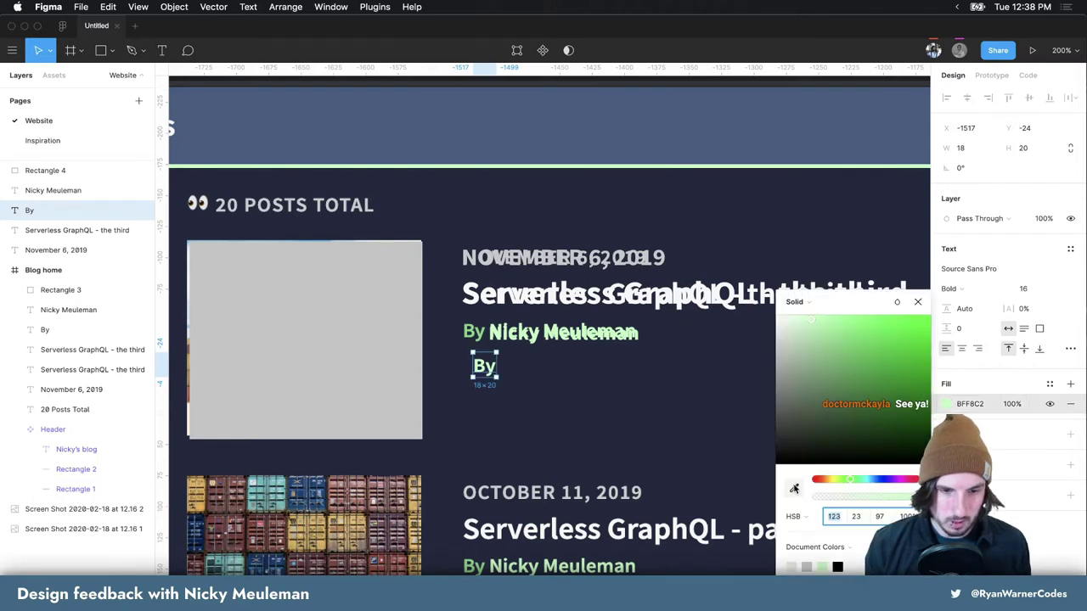
left_click(793, 487)
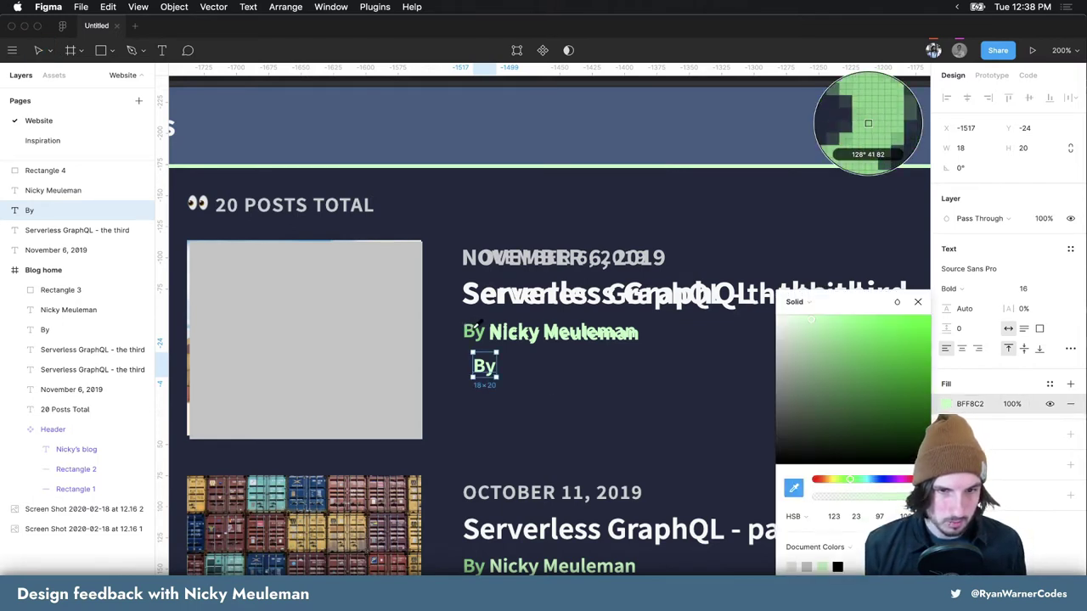
left_click(863, 115)
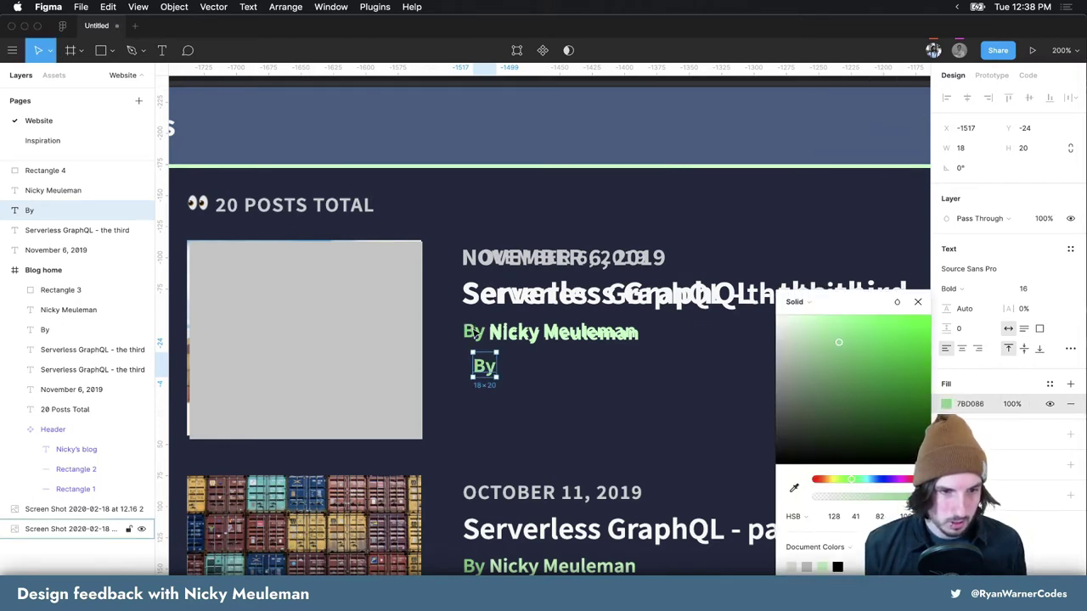
left_click(1051, 385)
left_click(1062, 409)
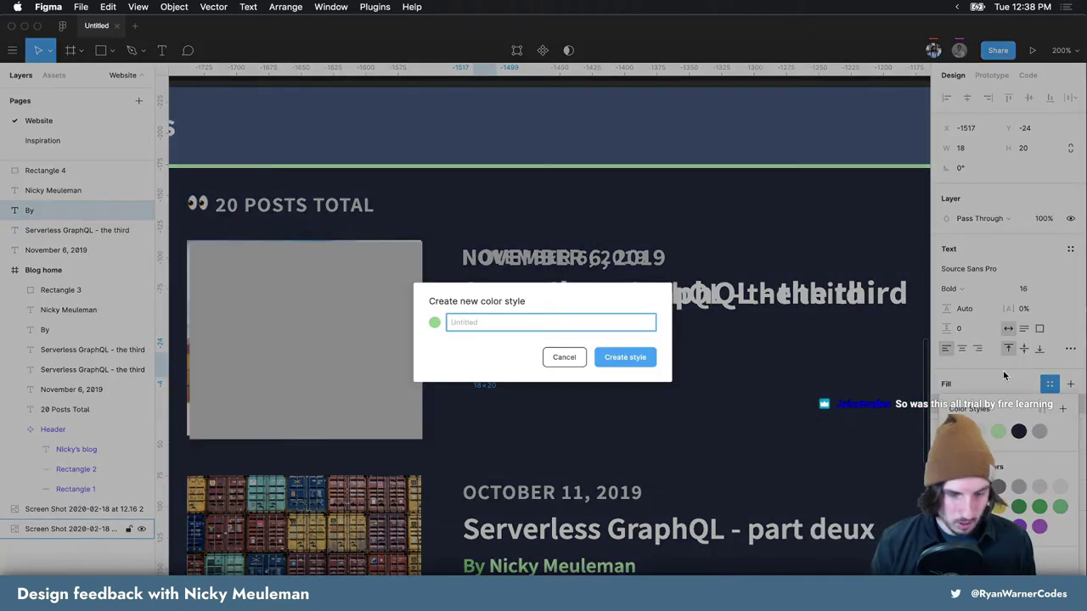
type("Dark")
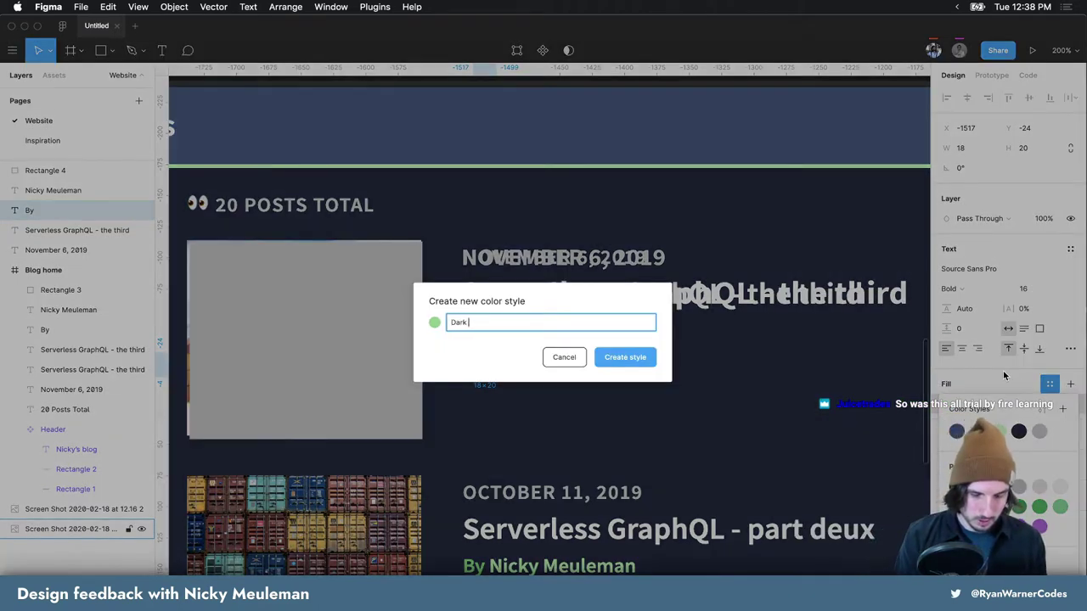
type(" green")
key("Return")
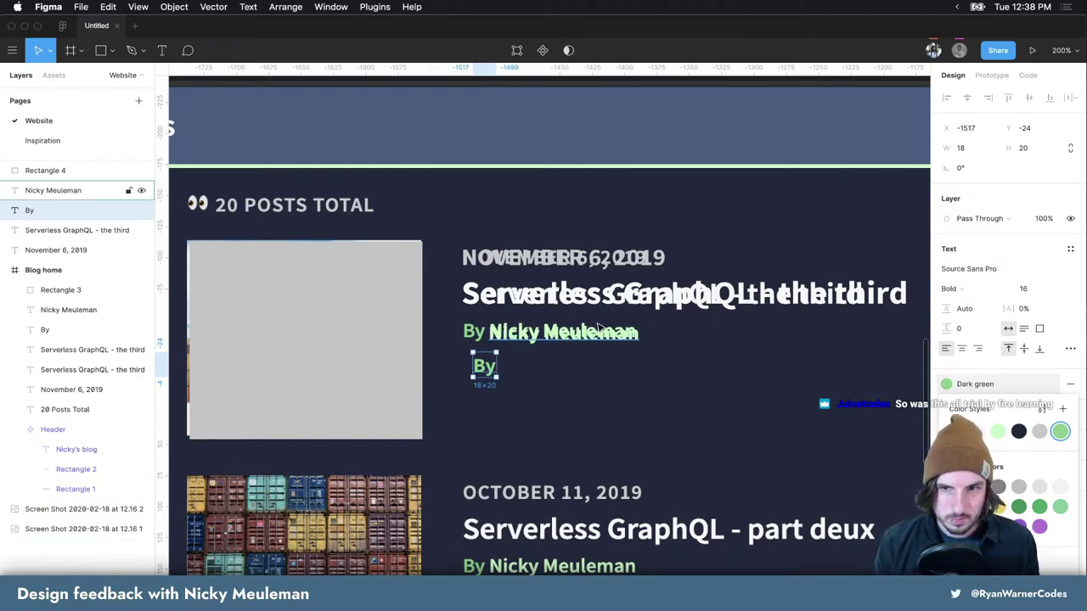
Nudge the By label onto the screenshot's byline, then check the author, title and date texts
left_click_drag(486, 367, 476, 340)
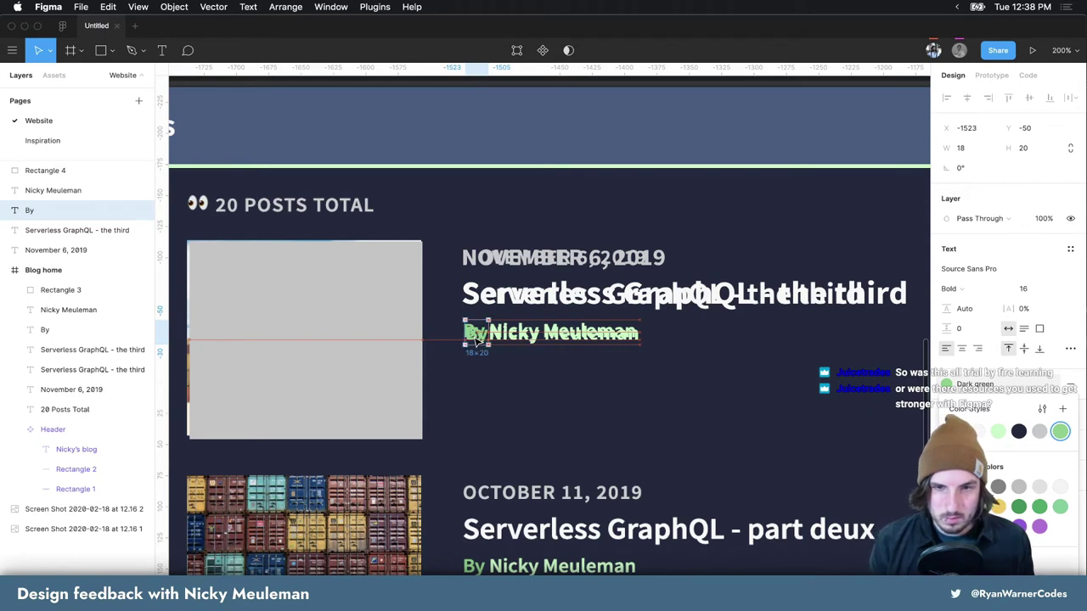
left_click_drag(476, 339, 472, 336)
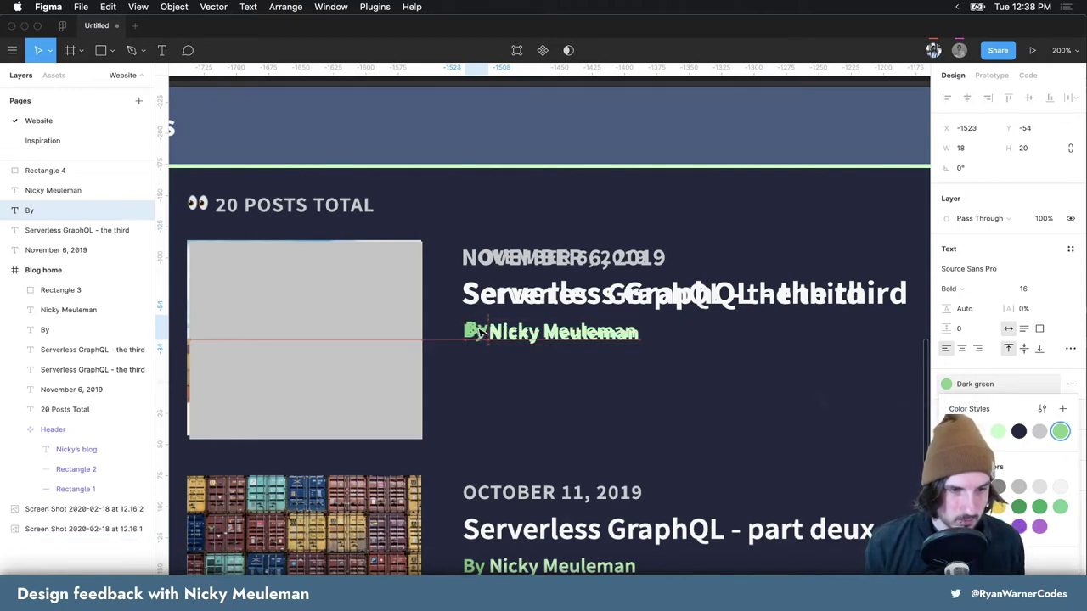
left_click_drag(478, 331, 480, 332)
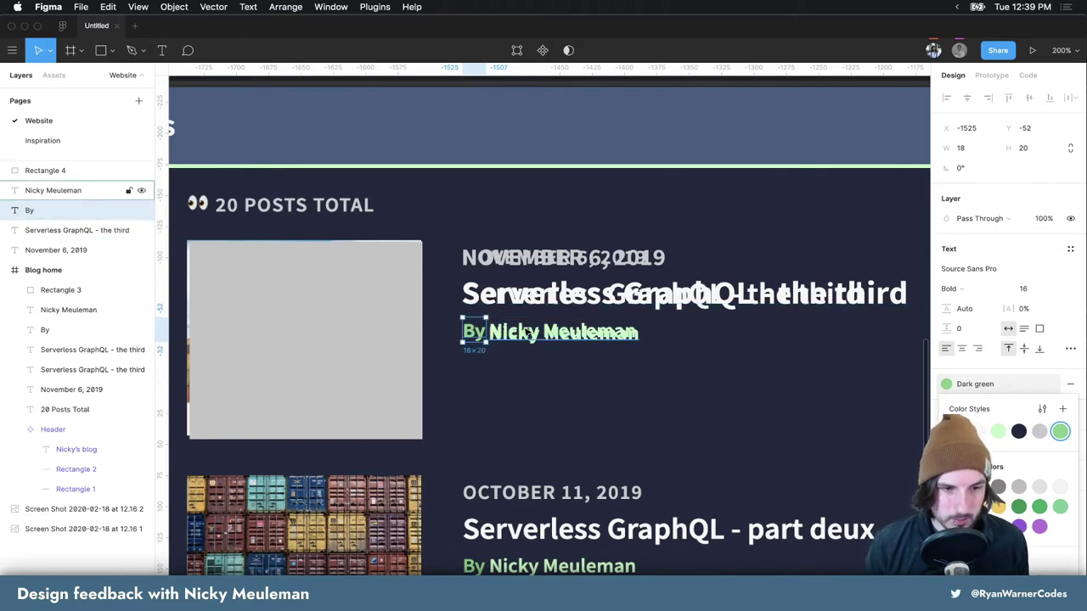
left_click(522, 332)
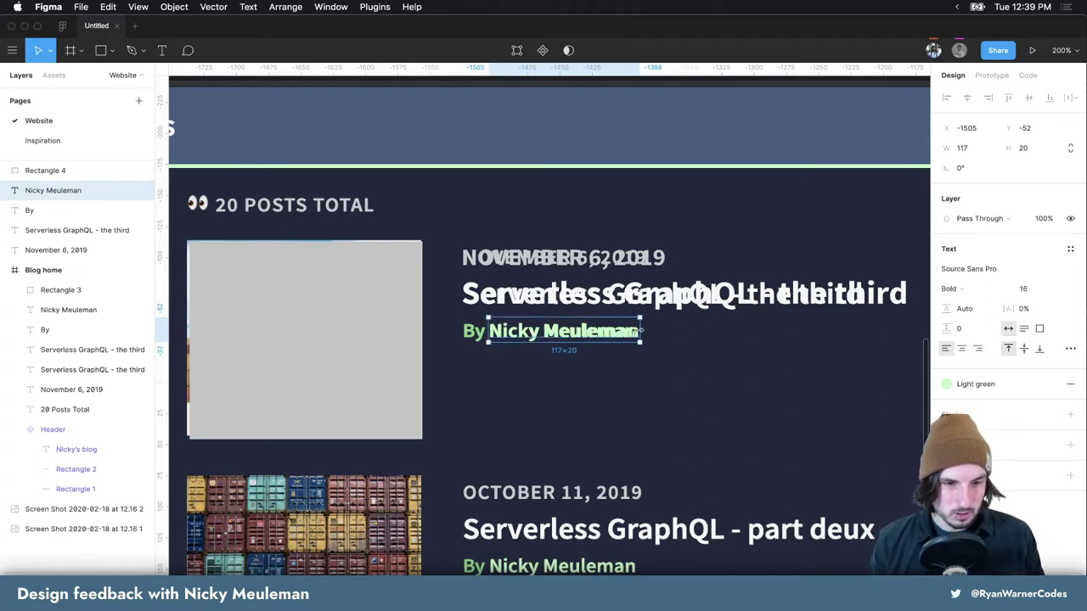
left_click(577, 300)
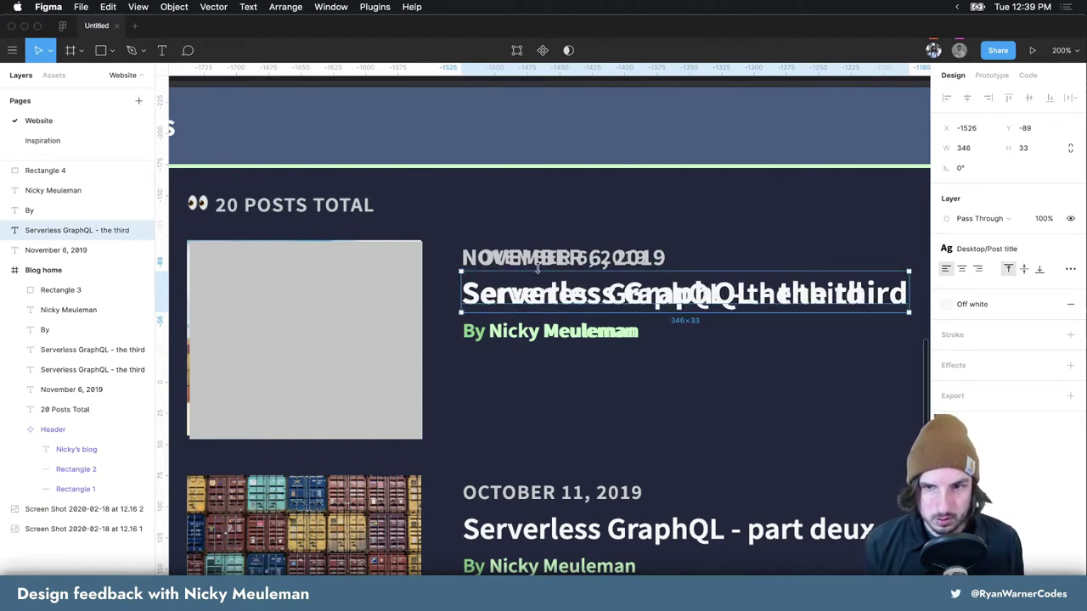
left_click(504, 255)
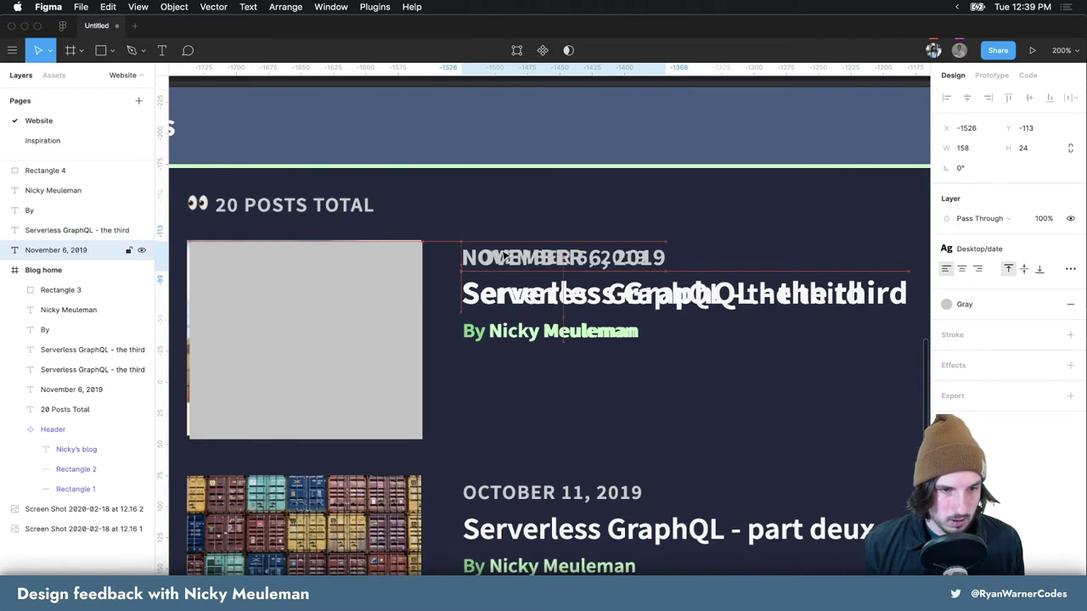
Change the Desktop/date text style's font size from 19 to 17
left_click(985, 306)
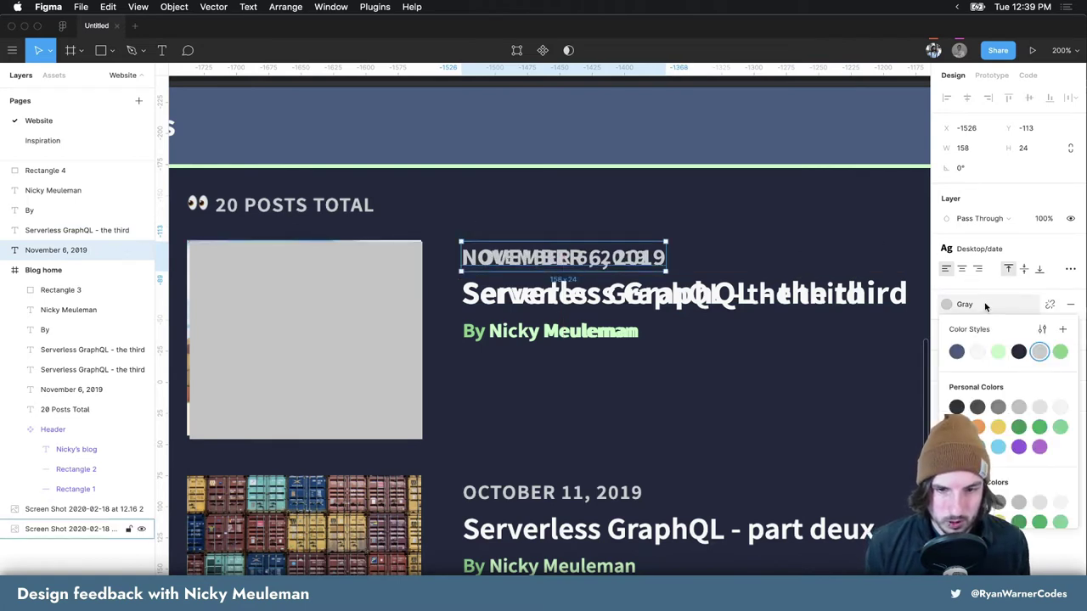
left_click(1003, 251)
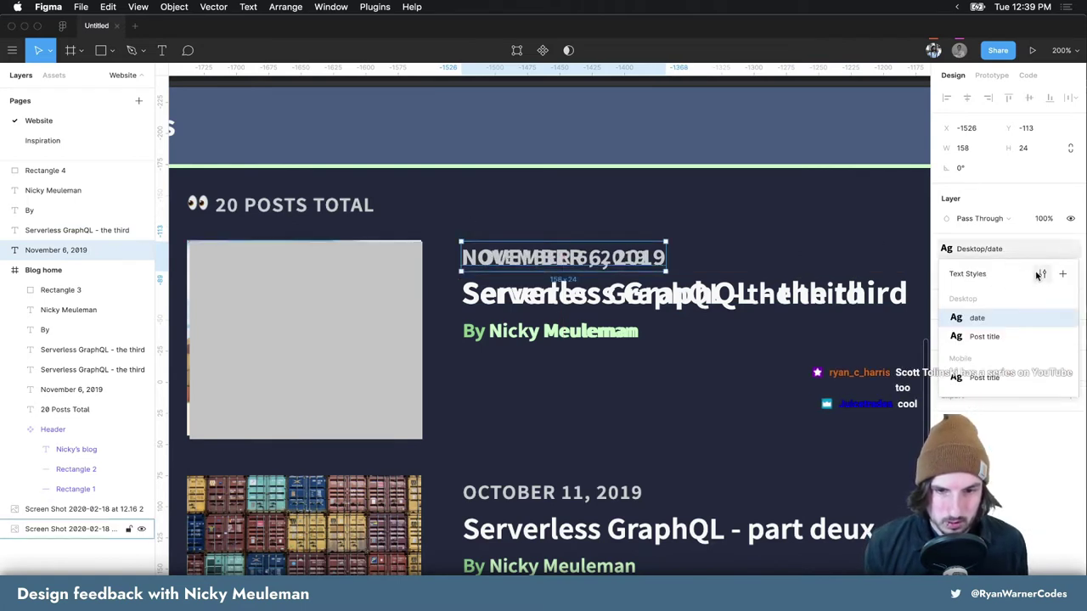
left_click(1040, 274)
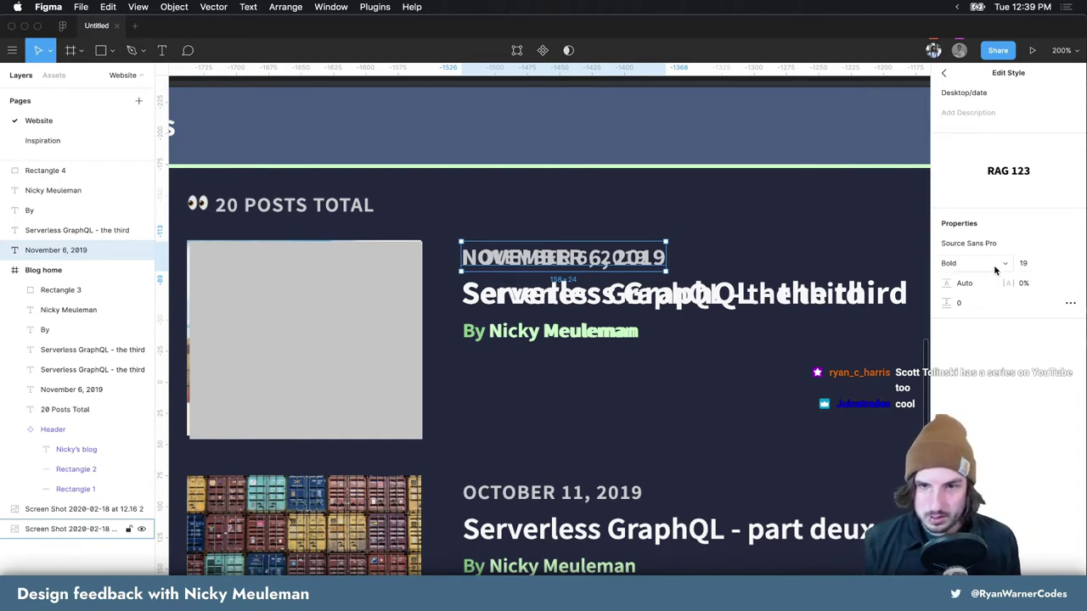
left_click(1031, 266)
key("Down")
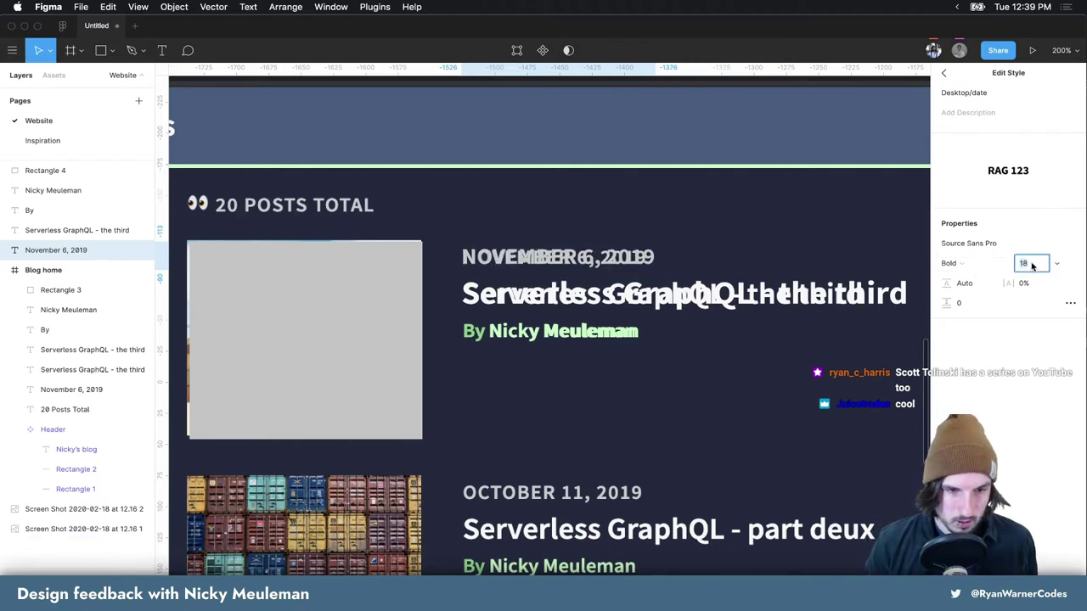
key("Down")
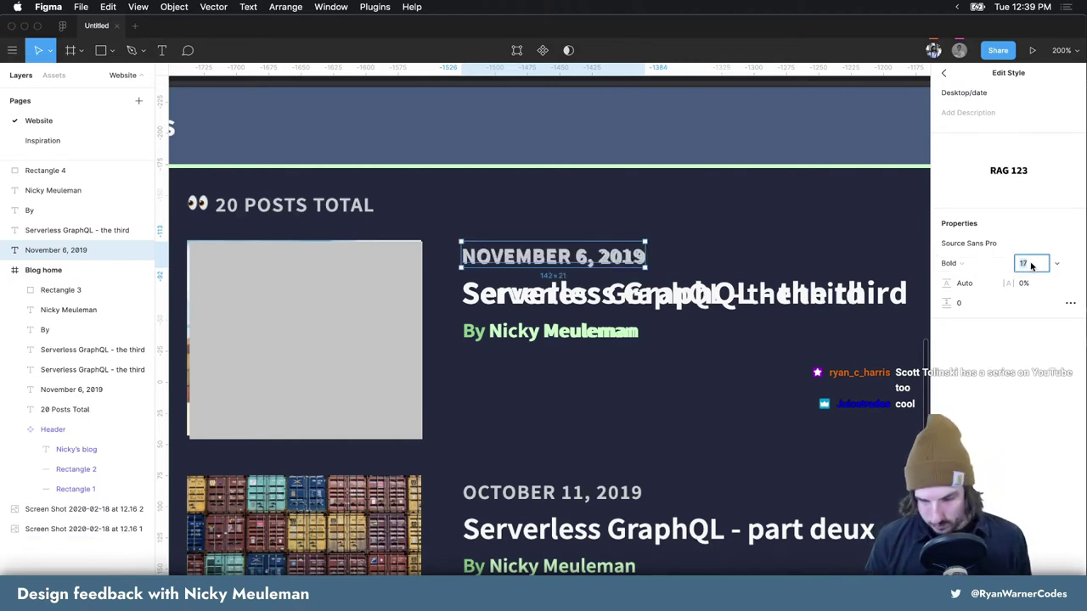
key("Return")
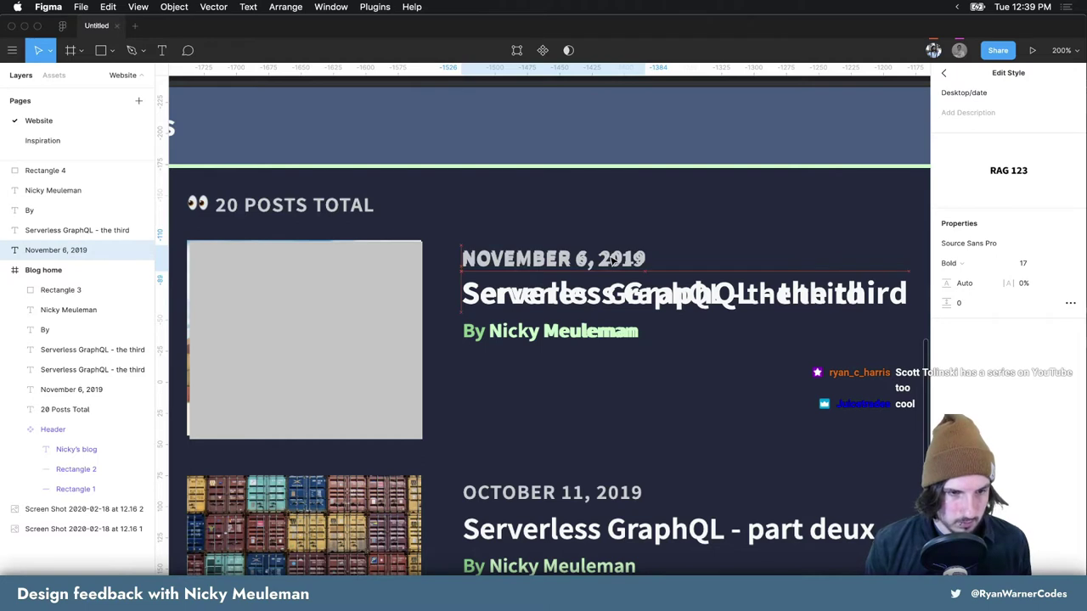
Select the card's placeholder, post title, date, author name and By label together
left_click(612, 259)
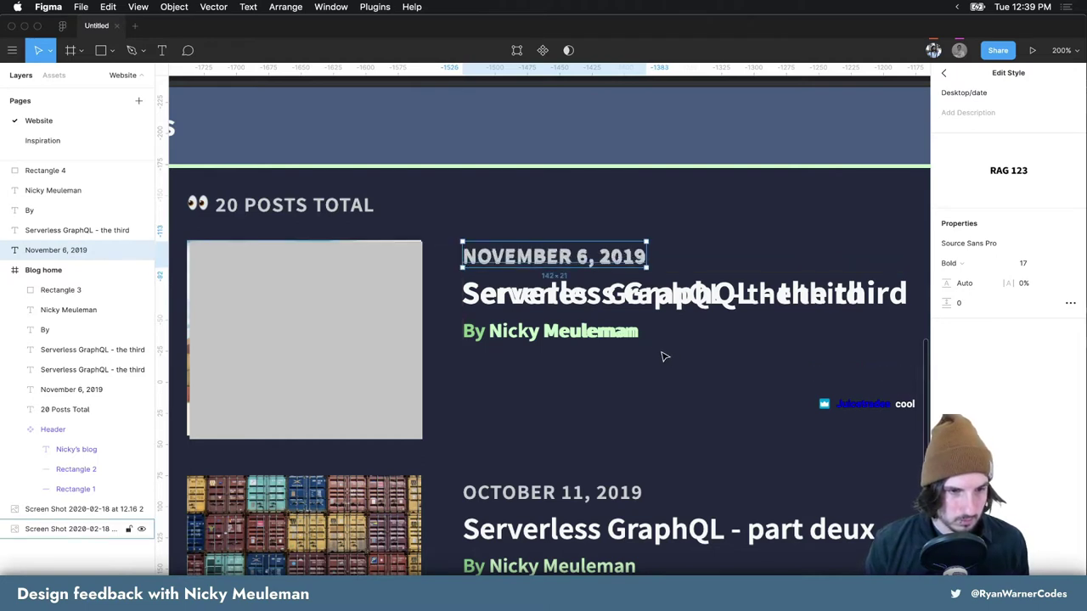
scroll(669, 359, "left", 5)
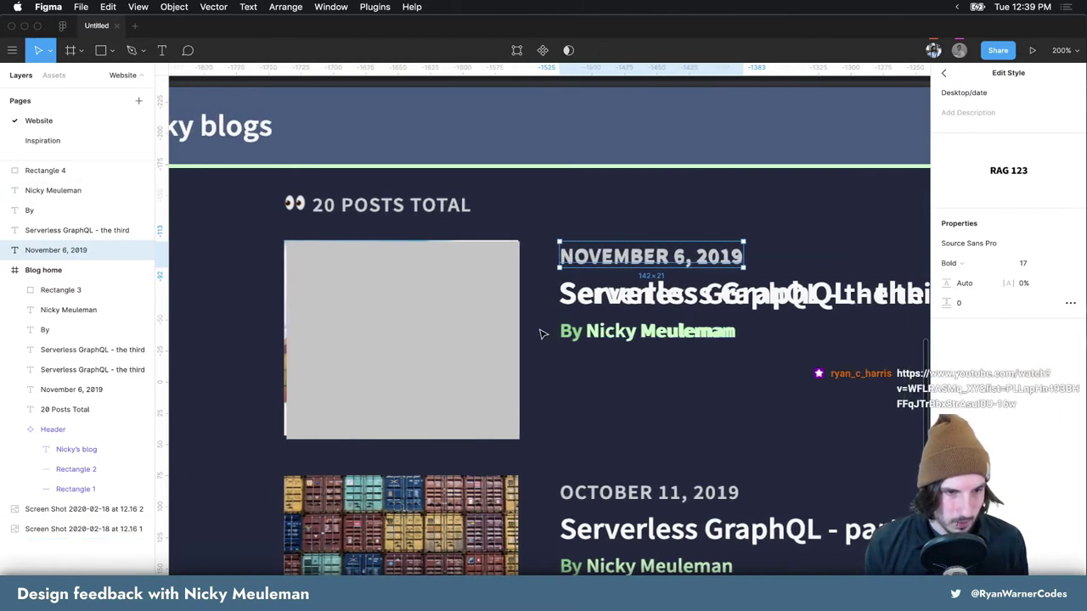
scroll(671, 337, "left", 2)
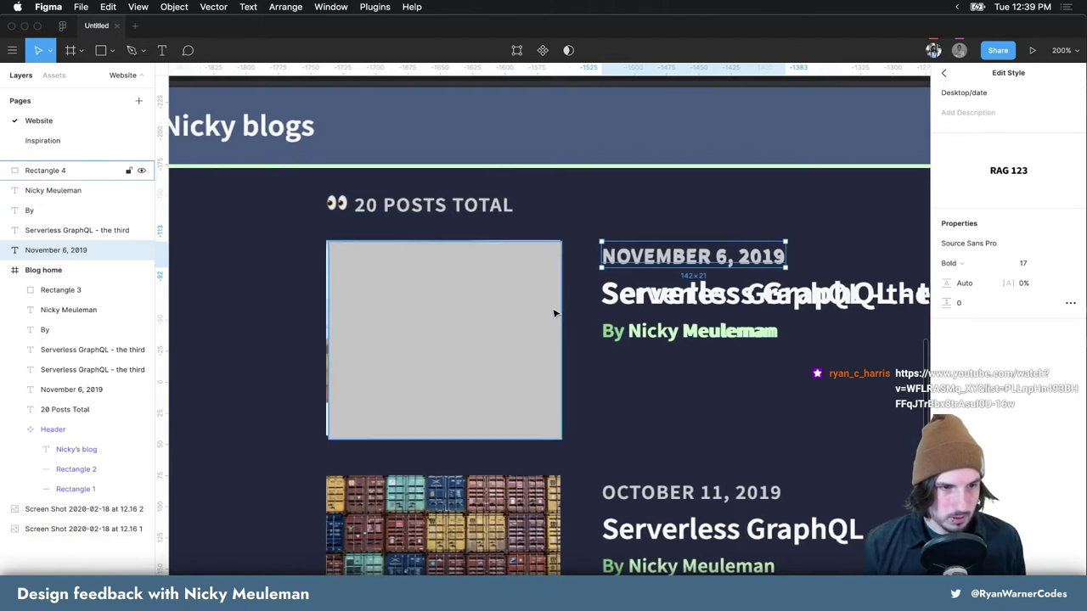
scroll(553, 311, "left", 5)
scroll(553, 311, "left", 3)
scroll(556, 312, "right", 5)
scroll(554, 311, "right", 2)
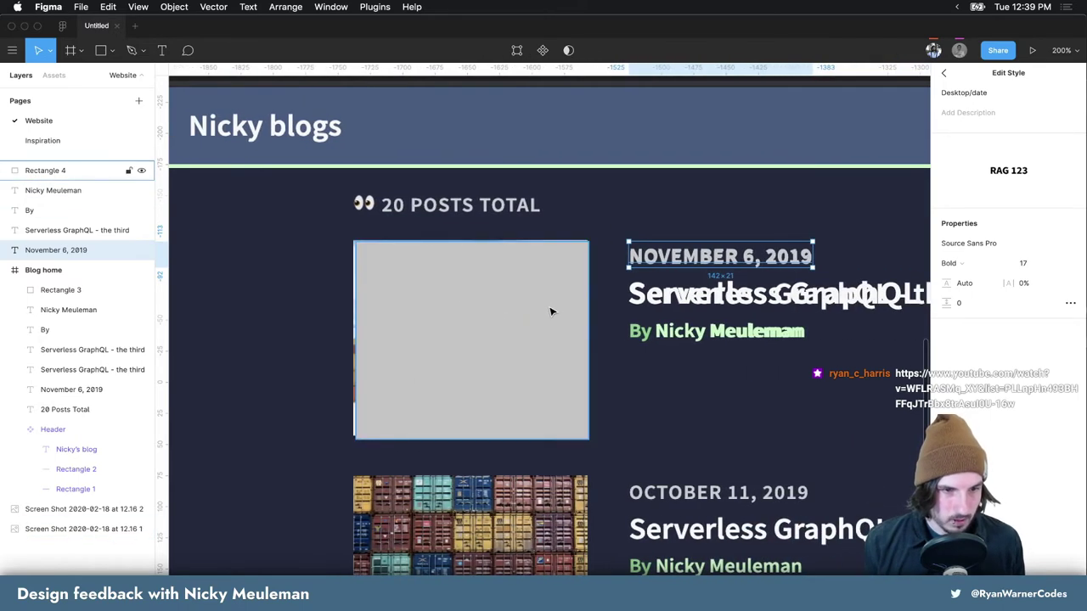
left_click(540, 305)
left_click(697, 294, "shift")
left_click(696, 258, "shift")
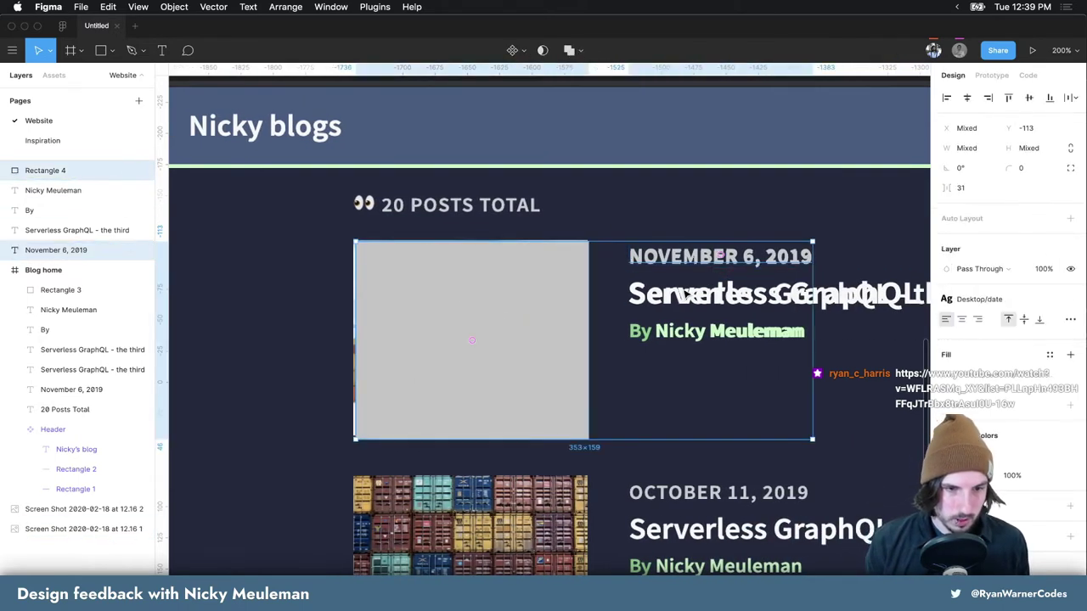
left_click(690, 334, "shift")
left_click(639, 332, "shift")
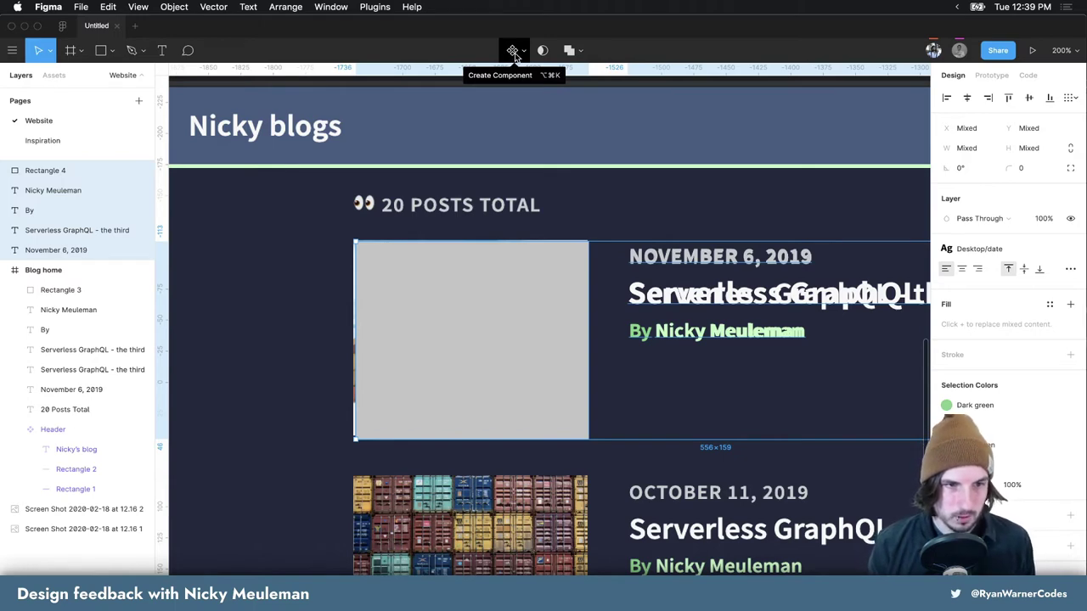
Make the selected card layers a component named 'Blog post' and zoom out
left_click(513, 53)
double_click(60, 171)
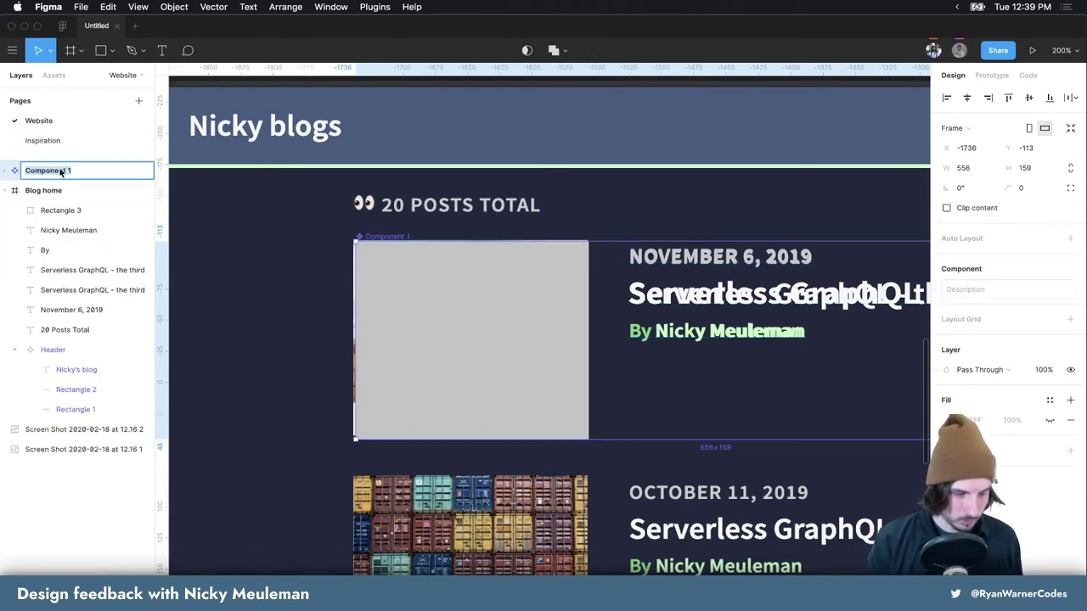
type("Blog post")
key("Return")
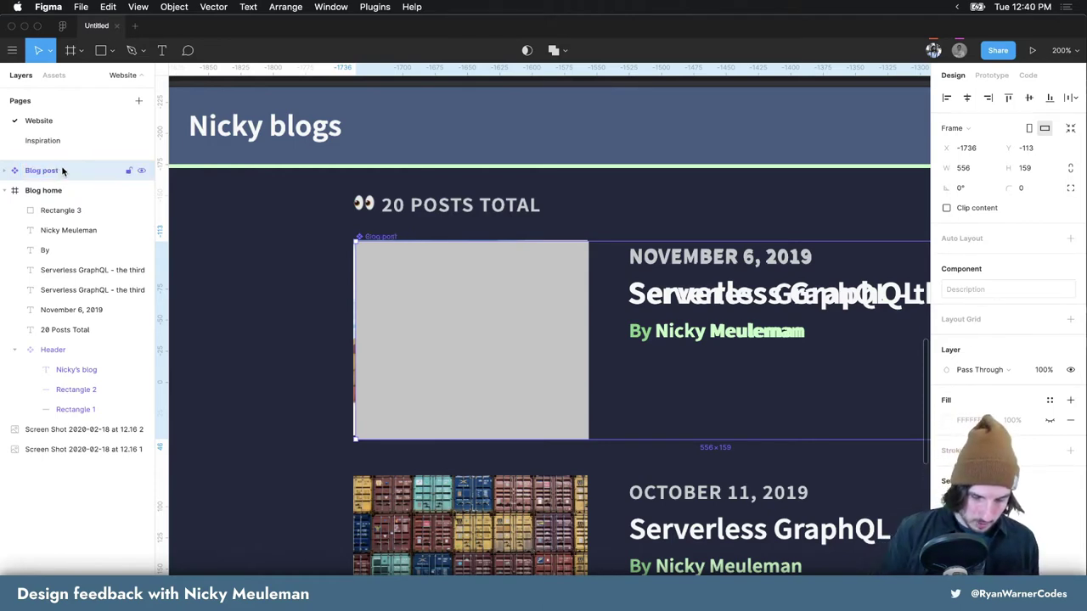
key("minus")
key("minus")
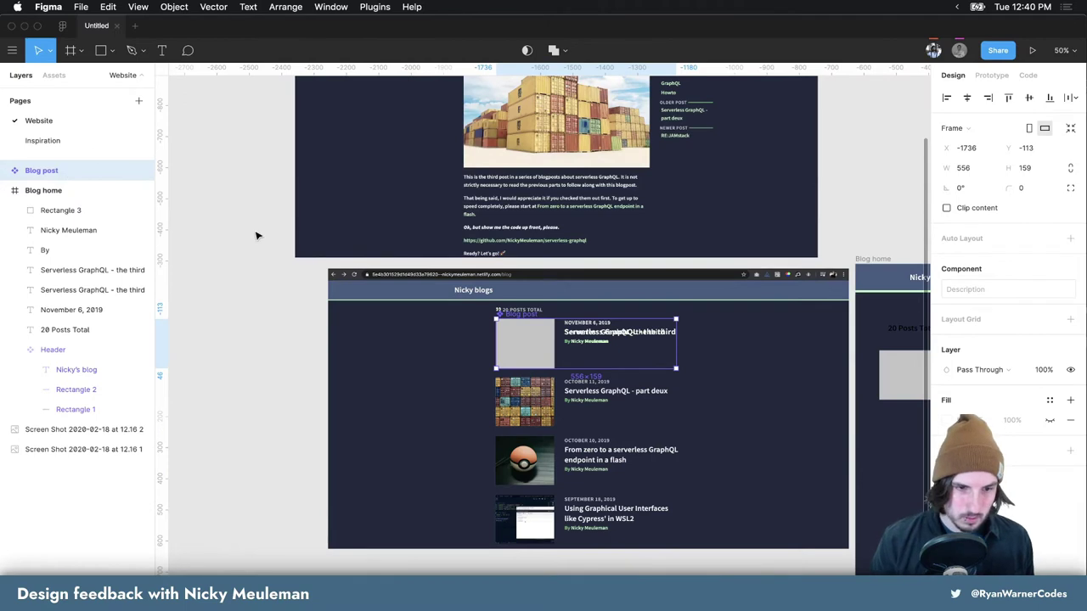
Delete the old post card layers in Blog home and move the Blog post master aside
scroll(330, 267, "right", 3)
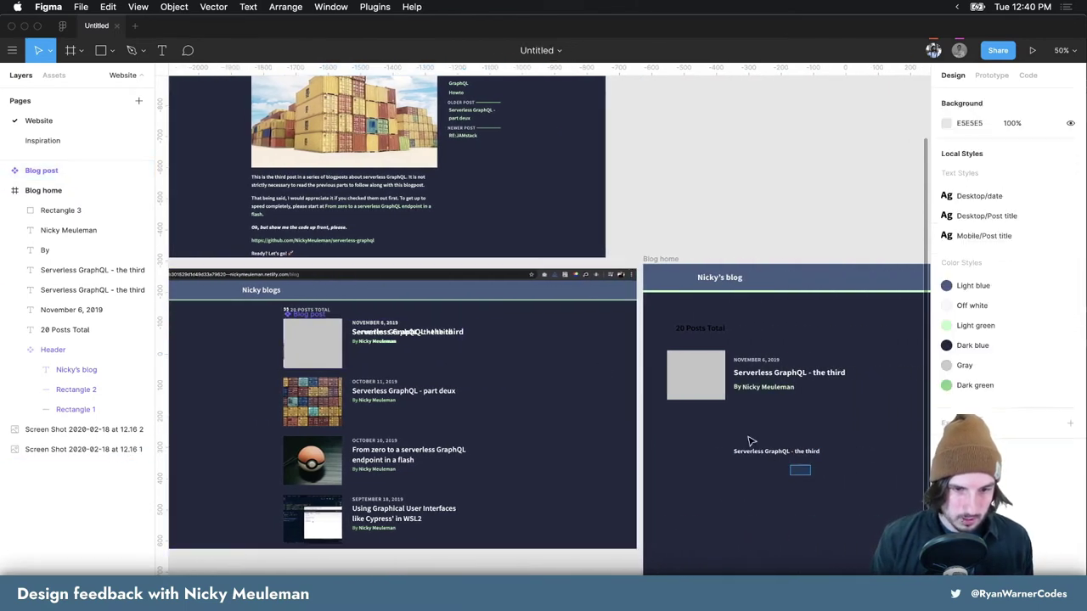
left_click_drag(811, 474, 682, 354)
key("Delete")
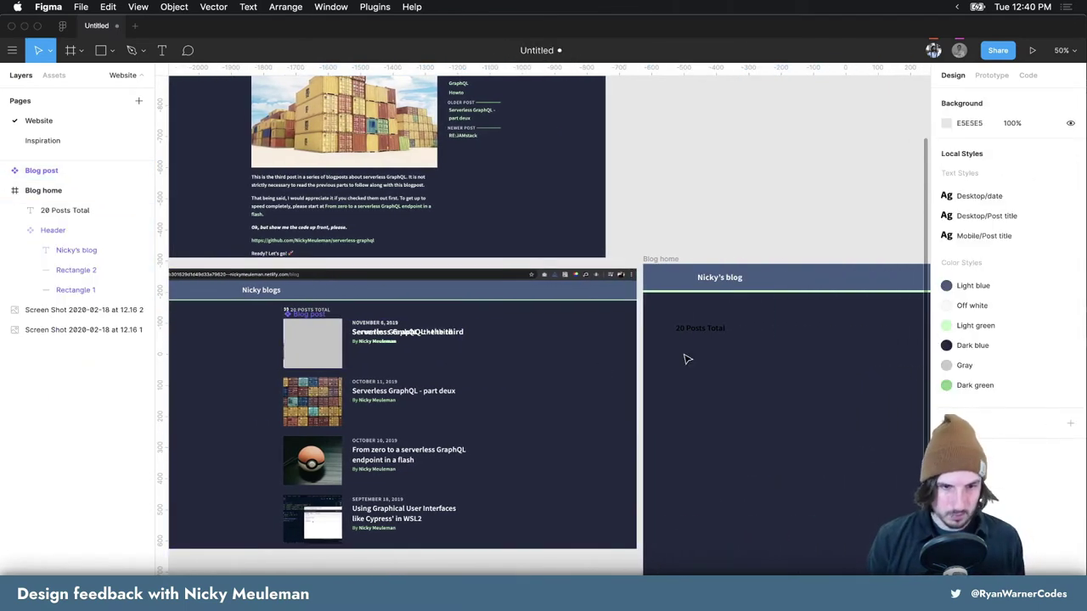
left_click_drag(371, 356, 701, 141)
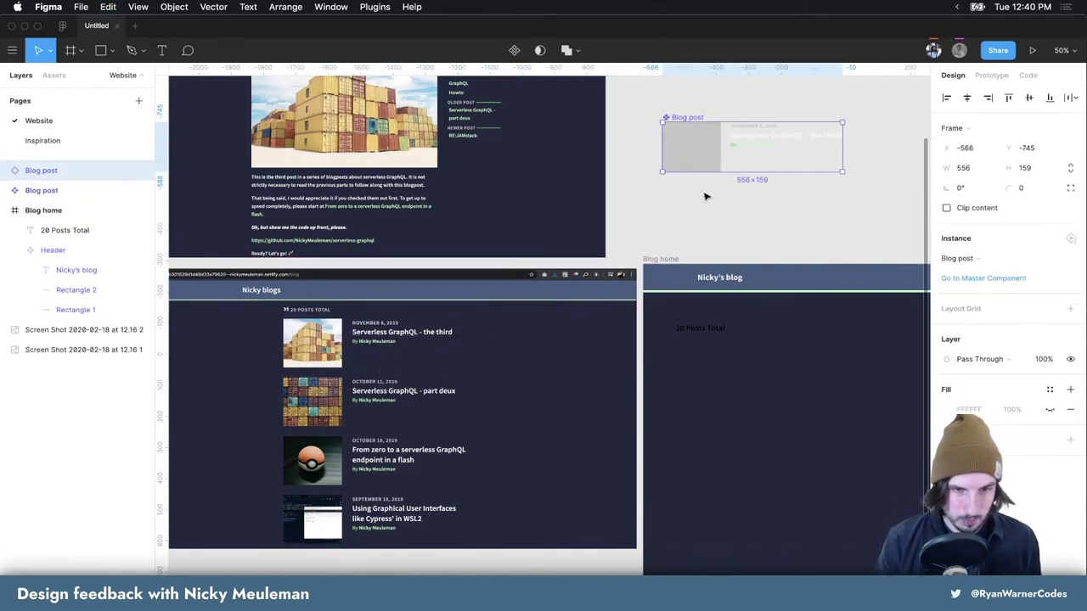
Place Blog post instances inside Blog home, stacked 45 px apart
left_click_drag(698, 159, 714, 434)
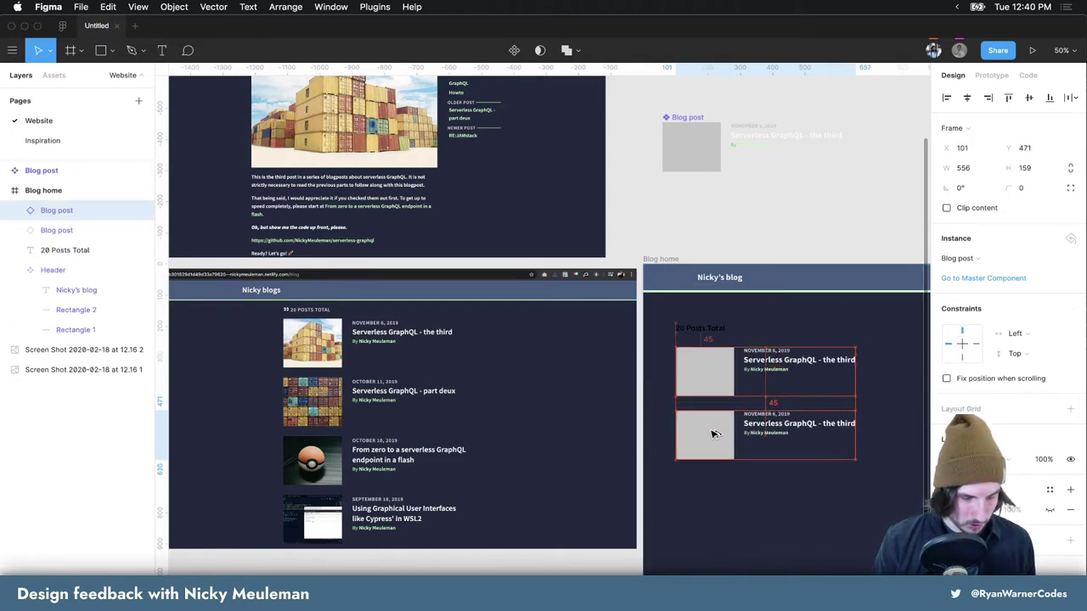
left_click_drag(714, 436, 717, 505)
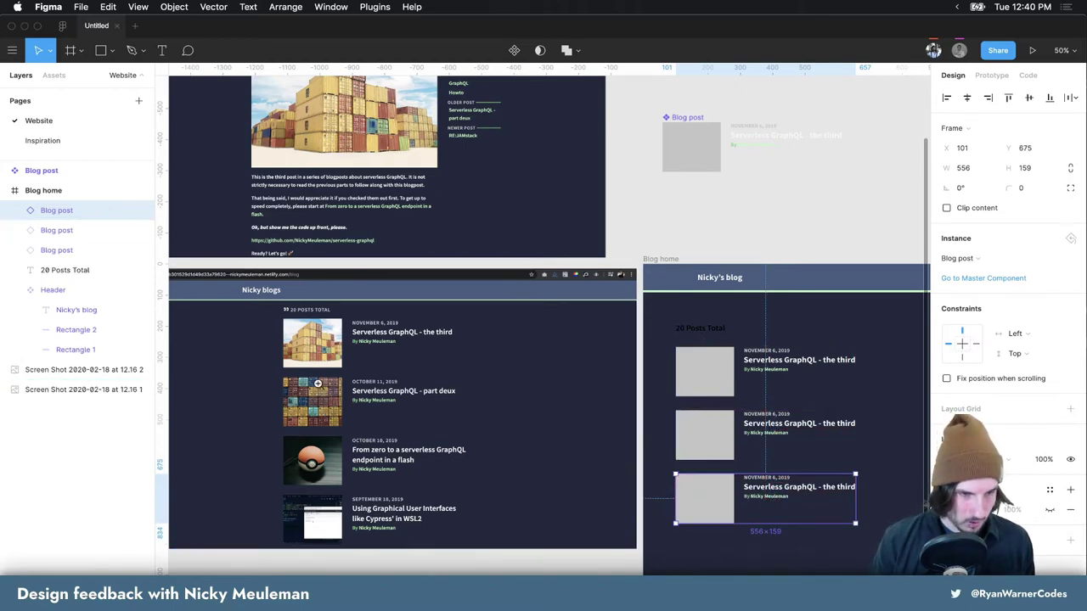
scroll(317, 384, "up", 5)
scroll(384, 378, "up", 5)
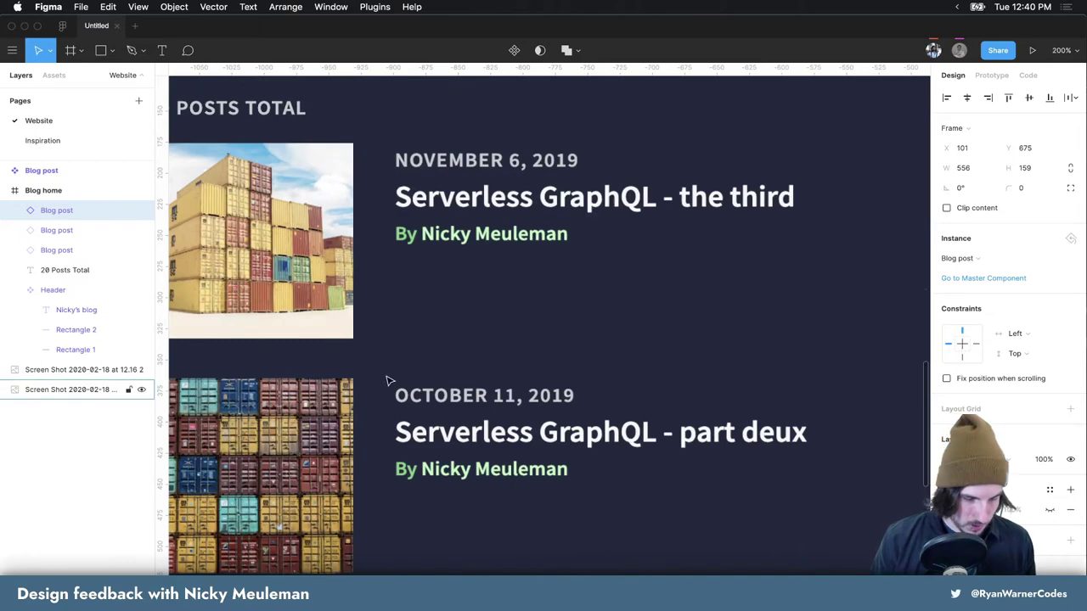
Draw a small grey spacer rectangle between the first two posts and shift it slightly right
key("r")
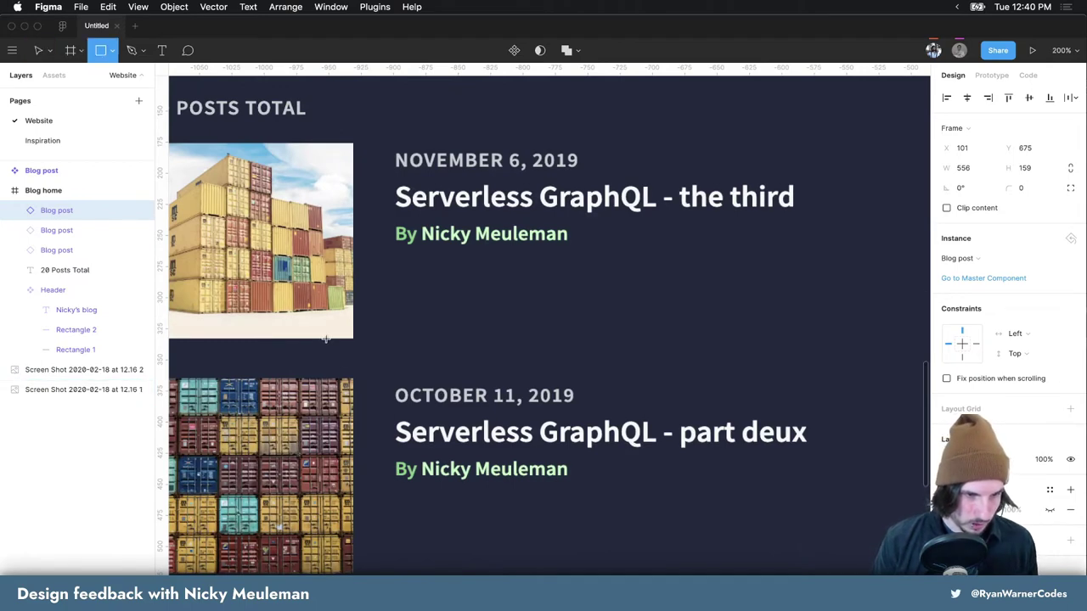
left_click_drag(325, 338, 362, 376)
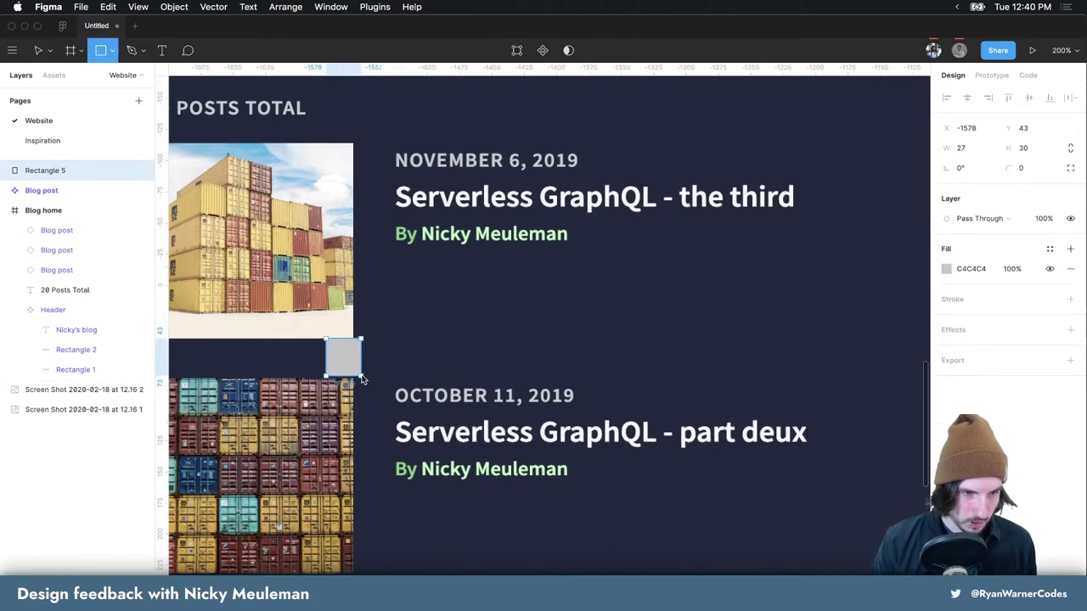
key("v")
left_click_drag(345, 365, 366, 365)
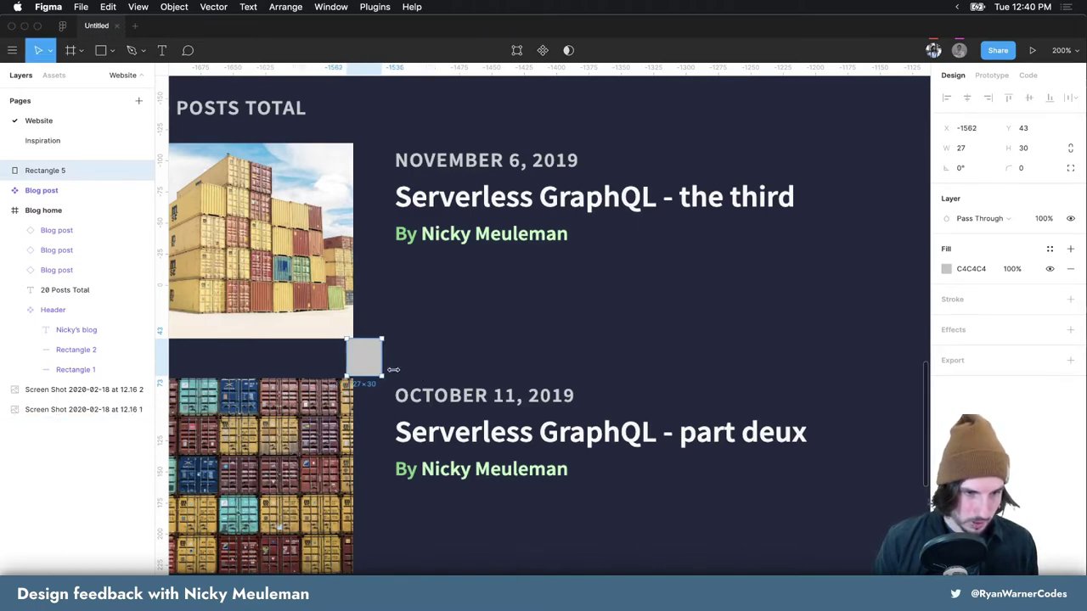
scroll(461, 371, "right", 2)
scroll(461, 371, "right", 10)
scroll(461, 371, "right", 8)
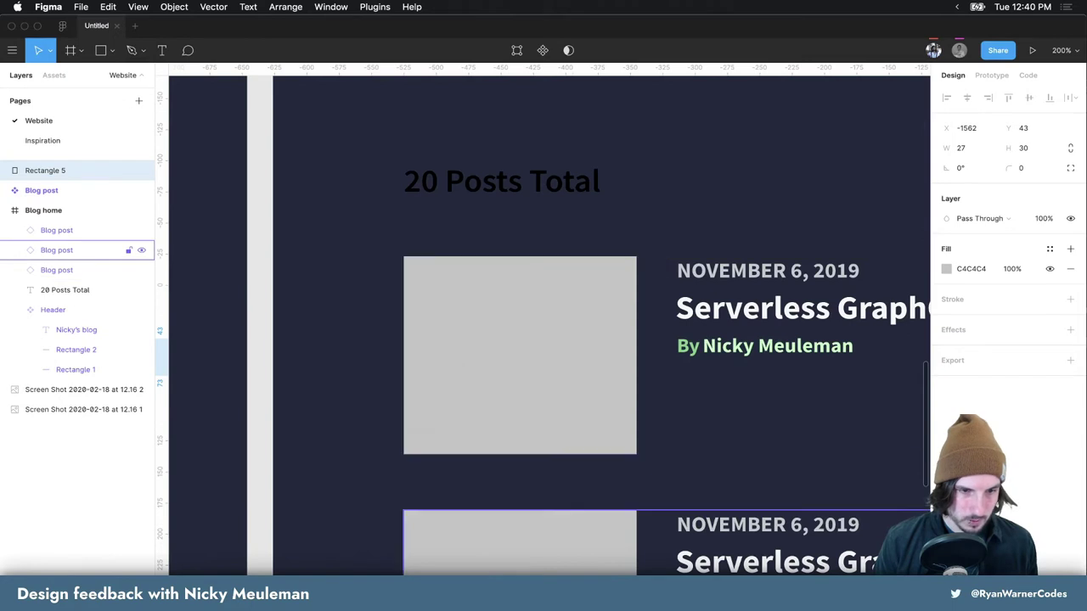
Nudge the lower Blog post card up to Y 456, leaving a 30 px gap
left_click(543, 511)
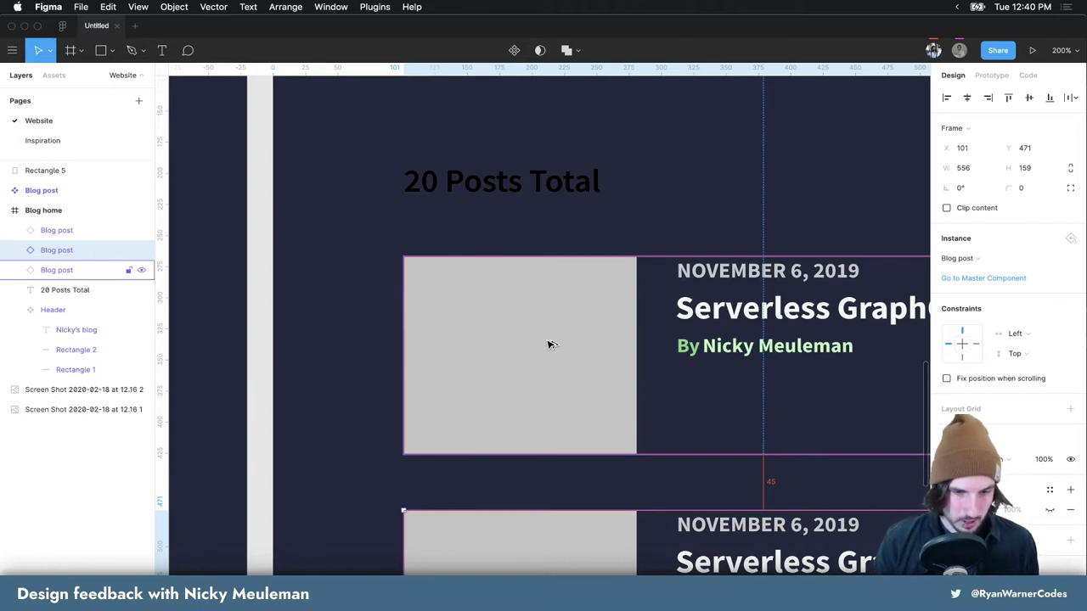
key("shift+Up")
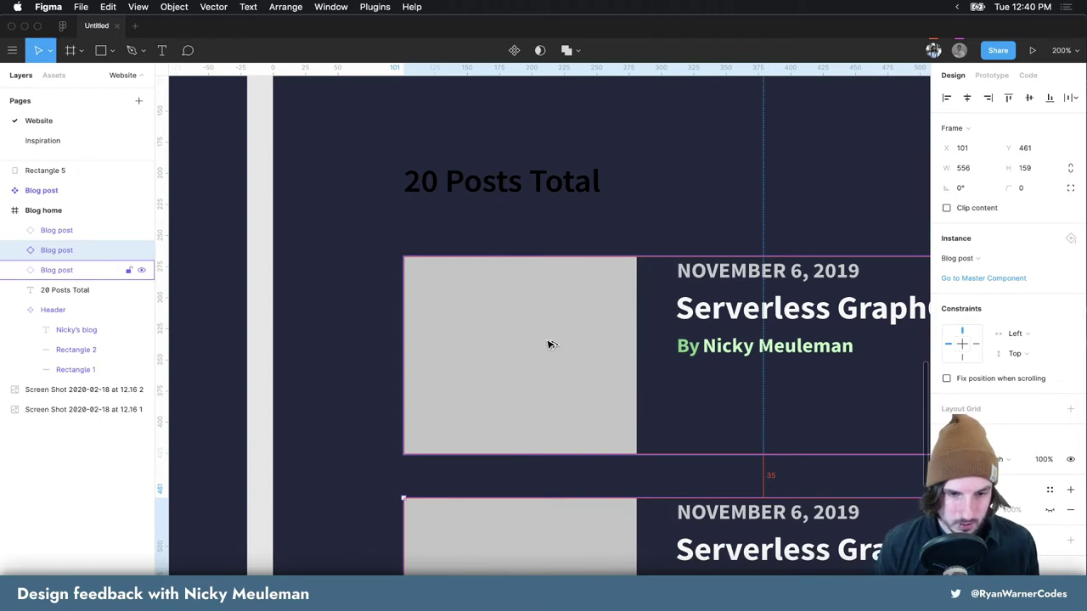
key("Up")
key("Up")
key("Up")
key("Up")
key("Up")
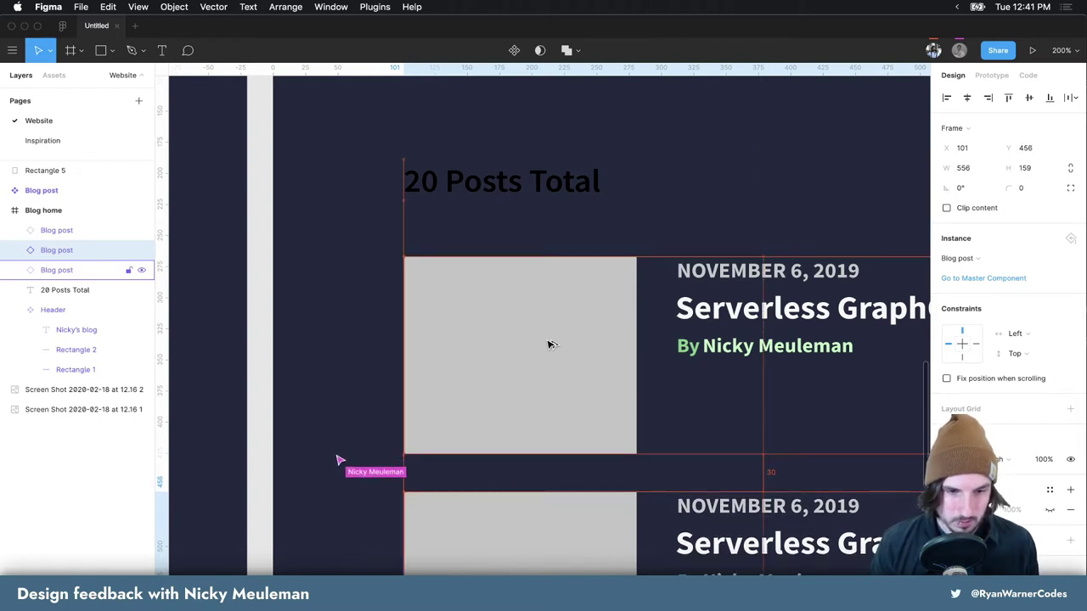
scroll(599, 333, "down", 3)
scroll(599, 333, "down", 2)
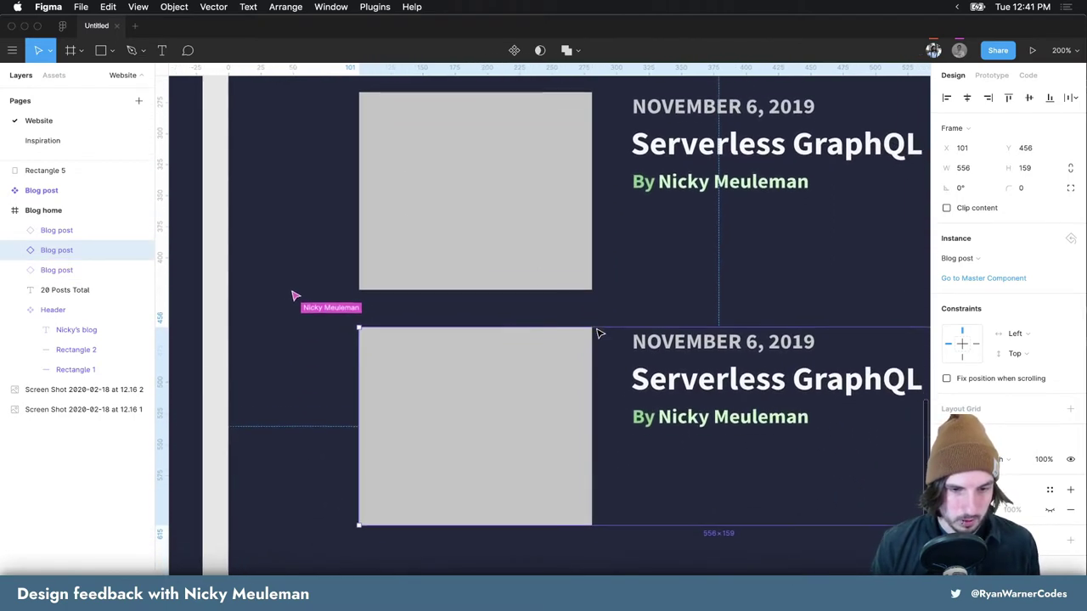
scroll(598, 333, "down", 1)
scroll(560, 353, "down", 5)
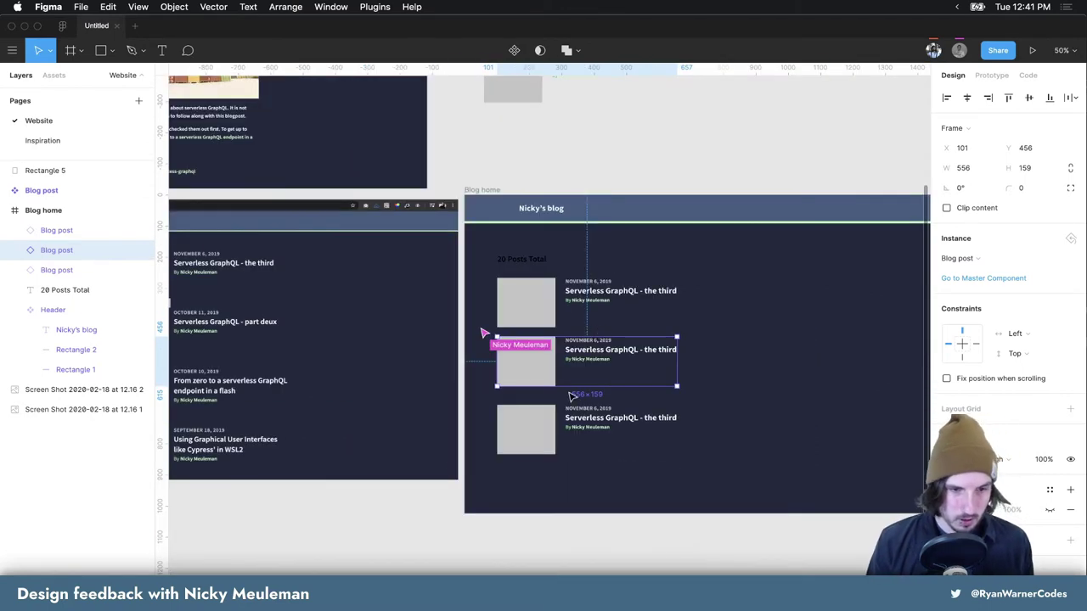
Duplicate a fourth Blog post card below the others and stretch the Blog home frame to 1270 high
left_click_drag(540, 420, 538, 476)
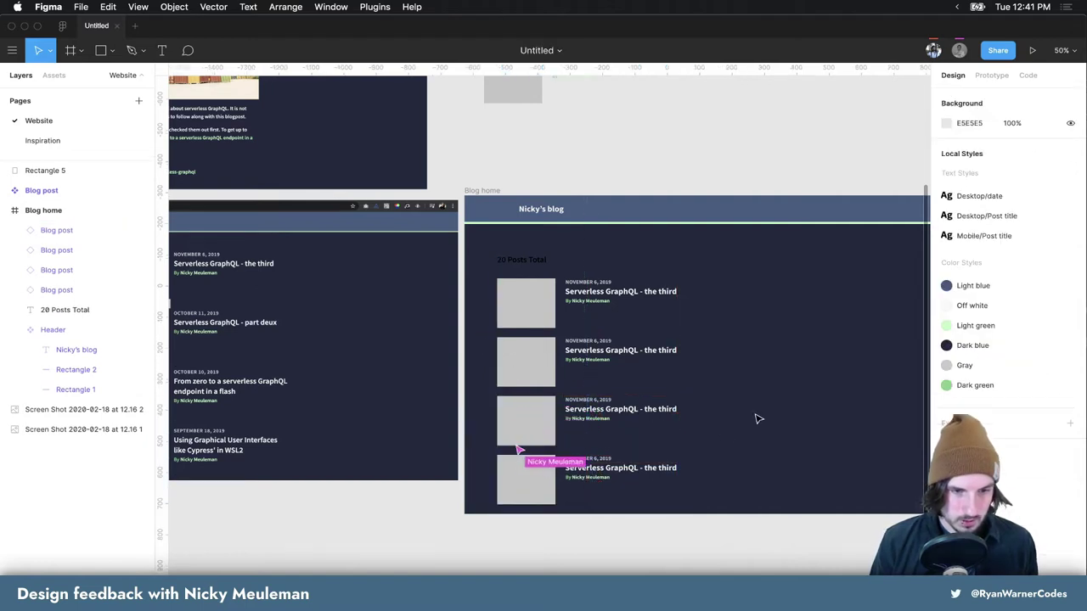
left_click(495, 195)
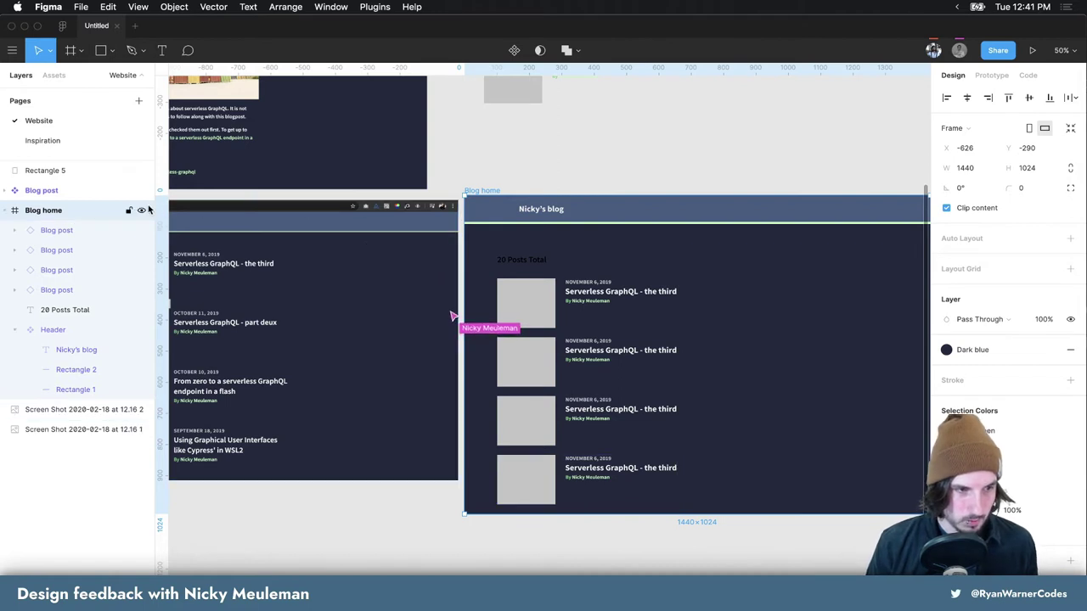
left_click_drag(697, 514, 698, 600)
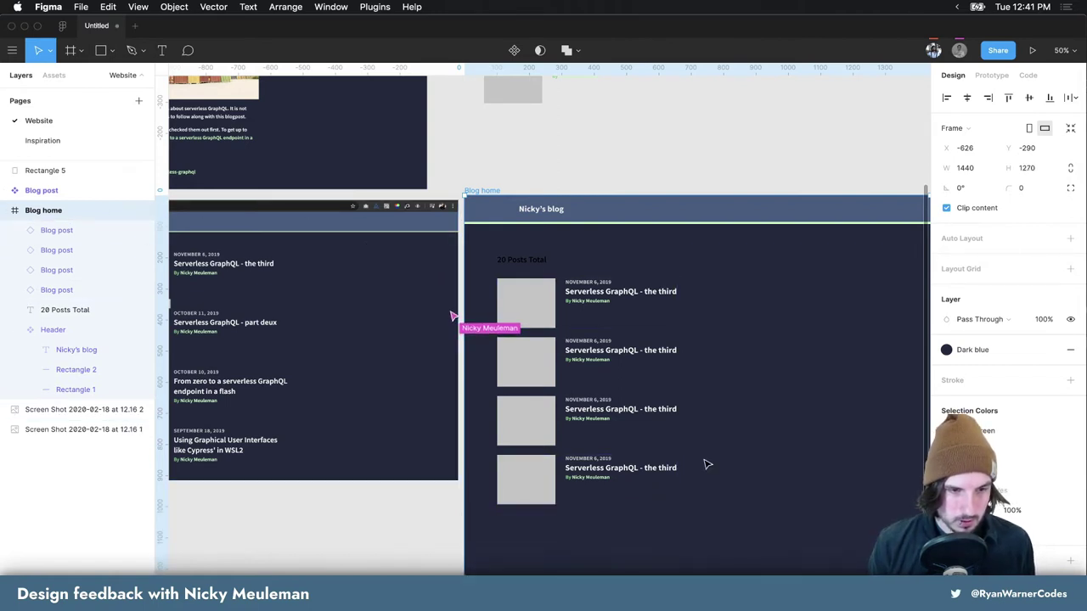
key("Escape")
scroll(728, 374, "left", 2)
scroll(771, 366, "left", 2)
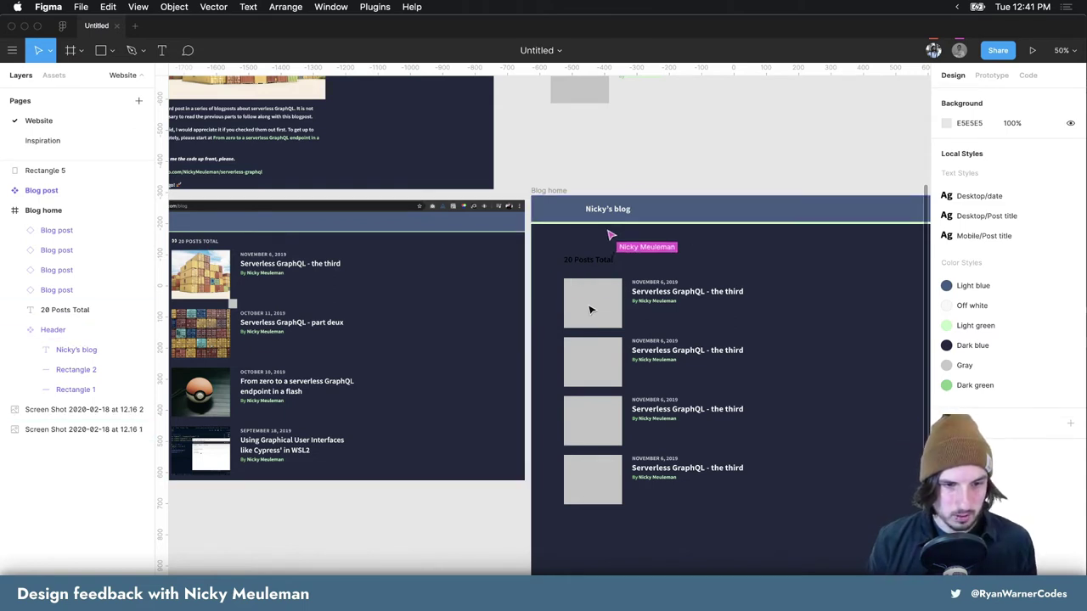
Change the second card's date to October 11, 2019 and title to 'Serverless GraphQL - part deux'
double_click(647, 353)
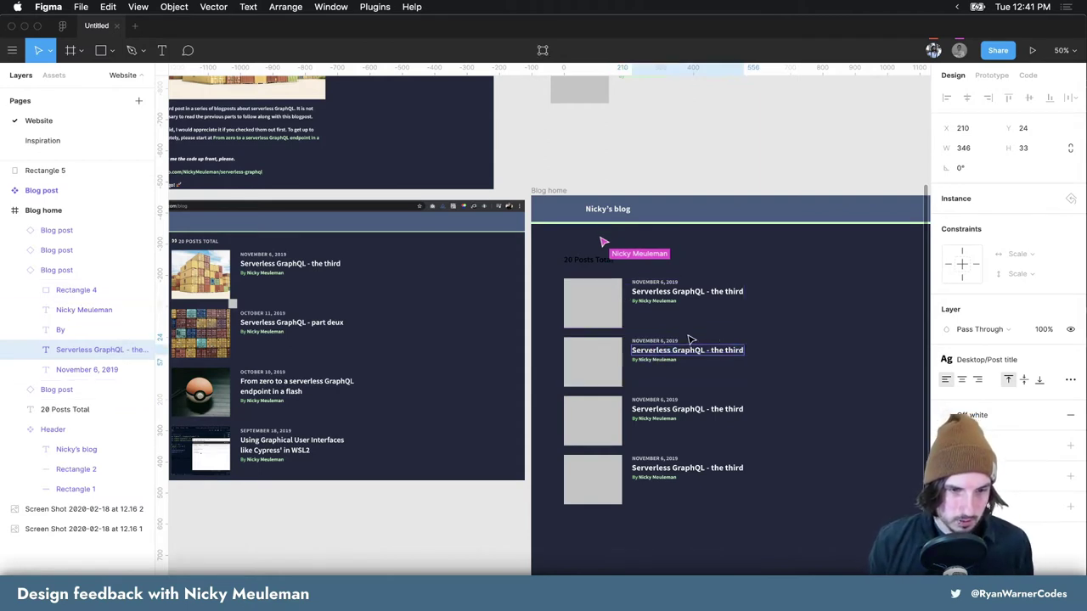
left_click(645, 343)
double_click(643, 344)
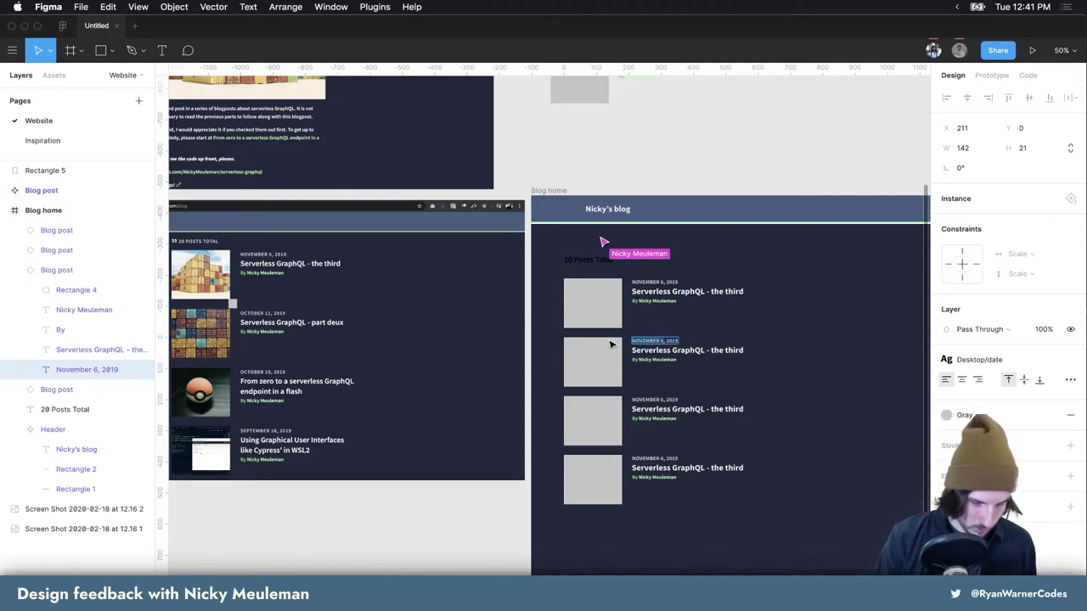
type("October 11, 2019")
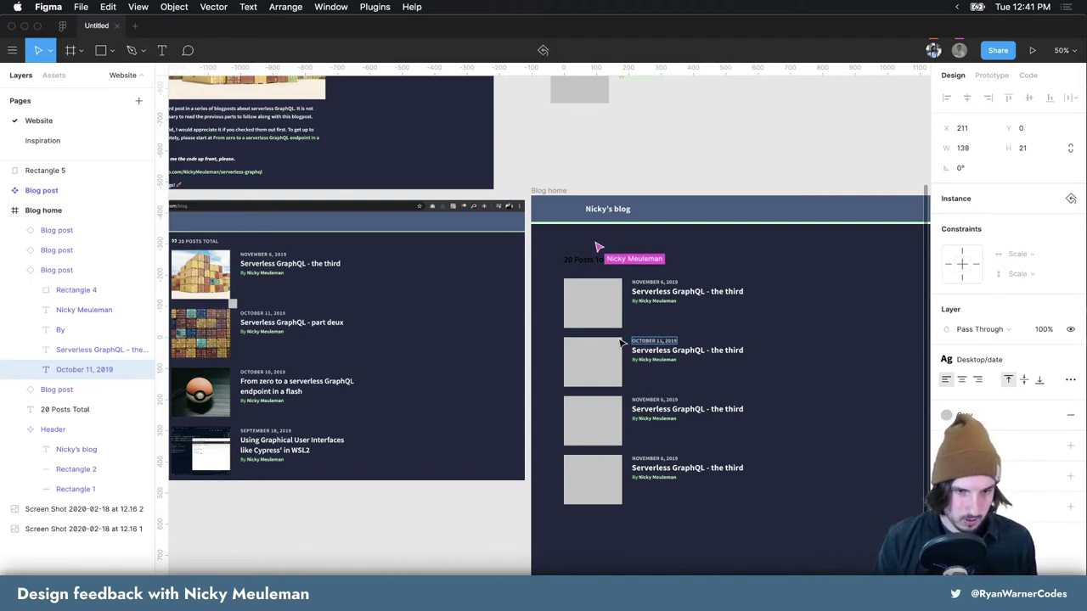
key("Escape")
left_click(728, 350)
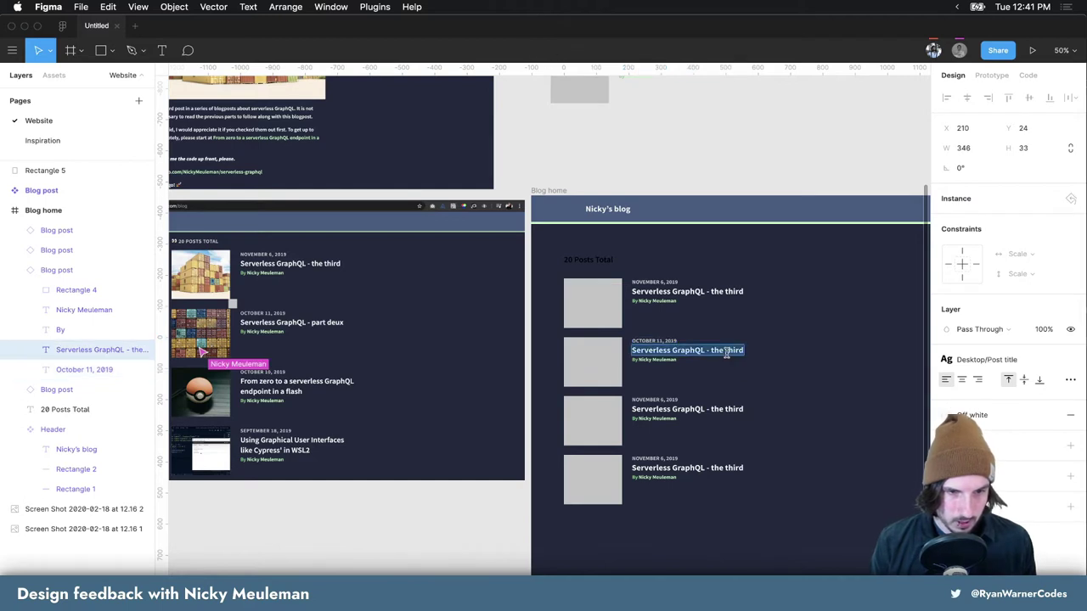
left_click_drag(713, 352, 771, 350)
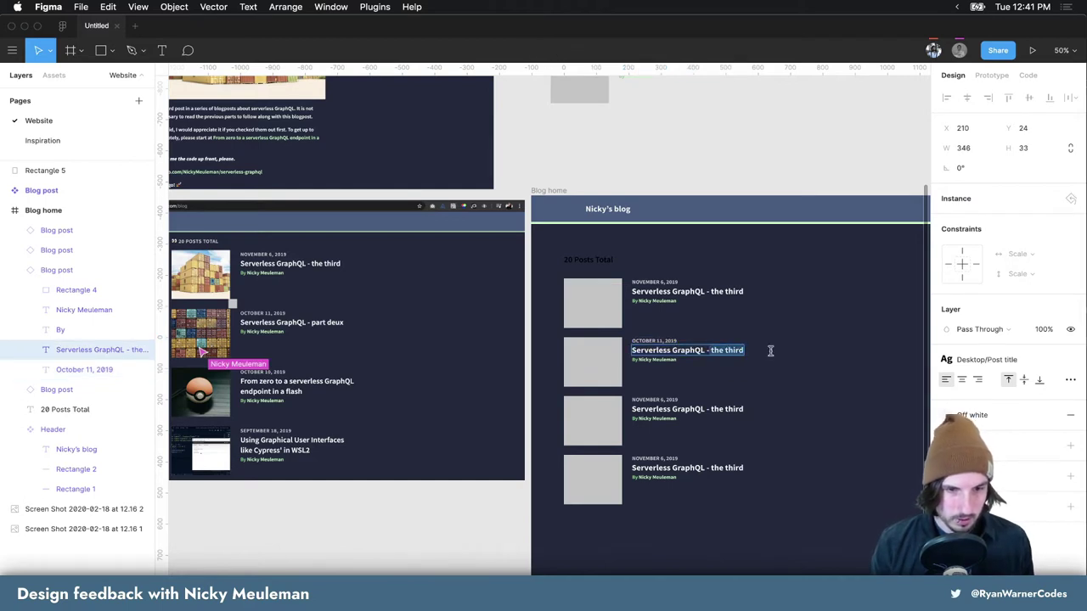
type("- part de")
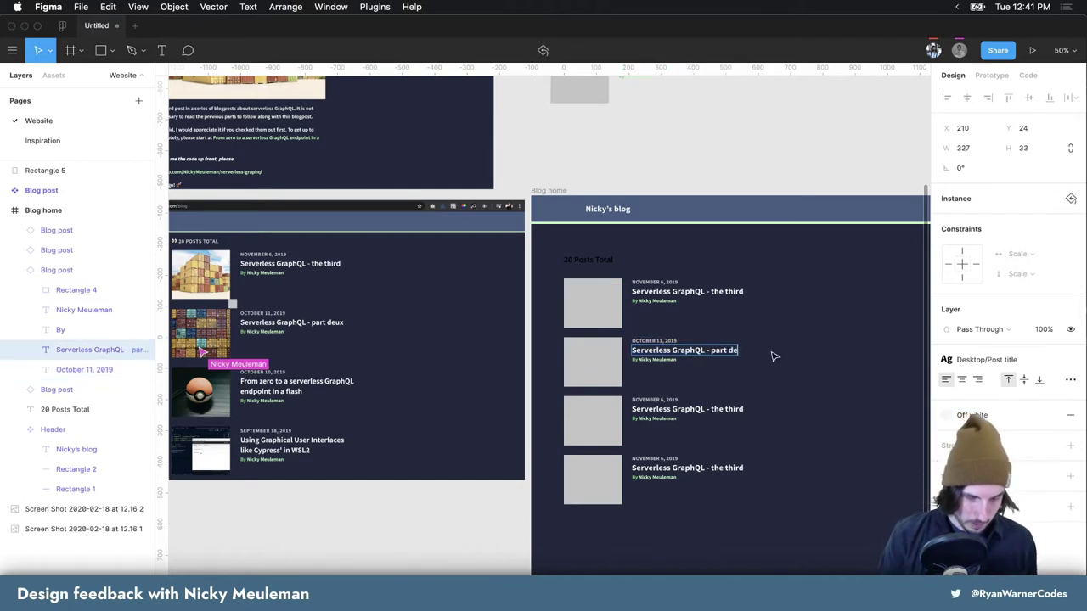
type("ux")
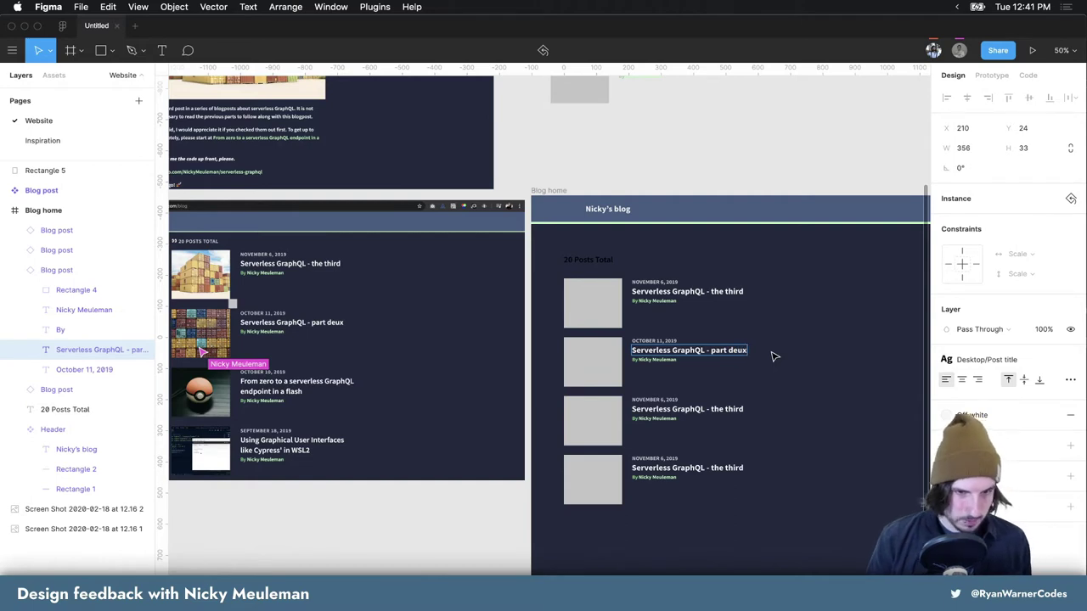
left_click(770, 355)
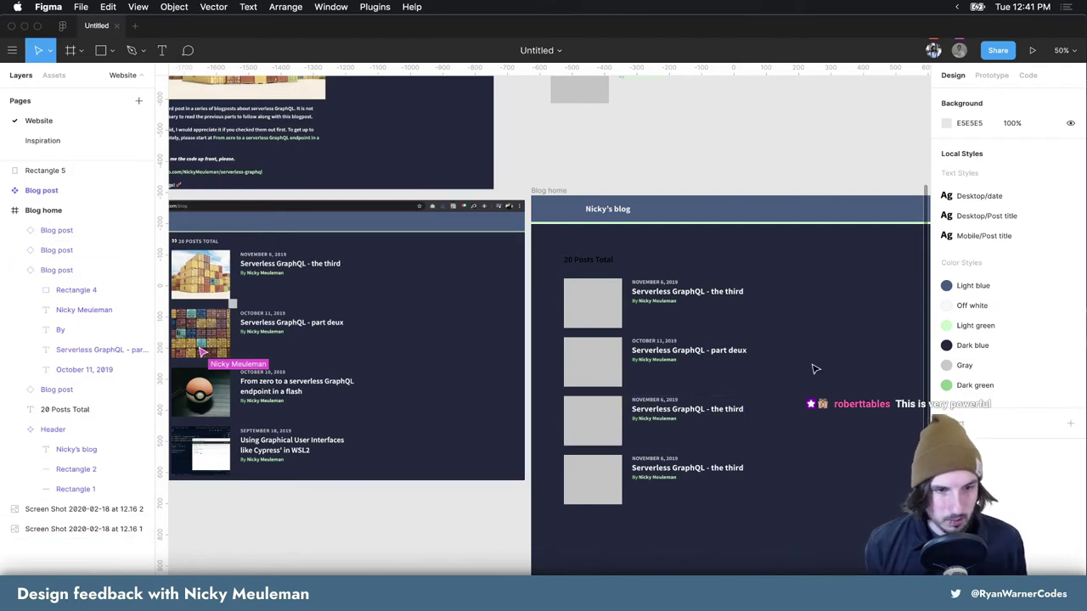
Shift all four Blog post cards right to X 319 inside Blog home
scroll(813, 369, "left", 2)
scroll(813, 368, "left", 2)
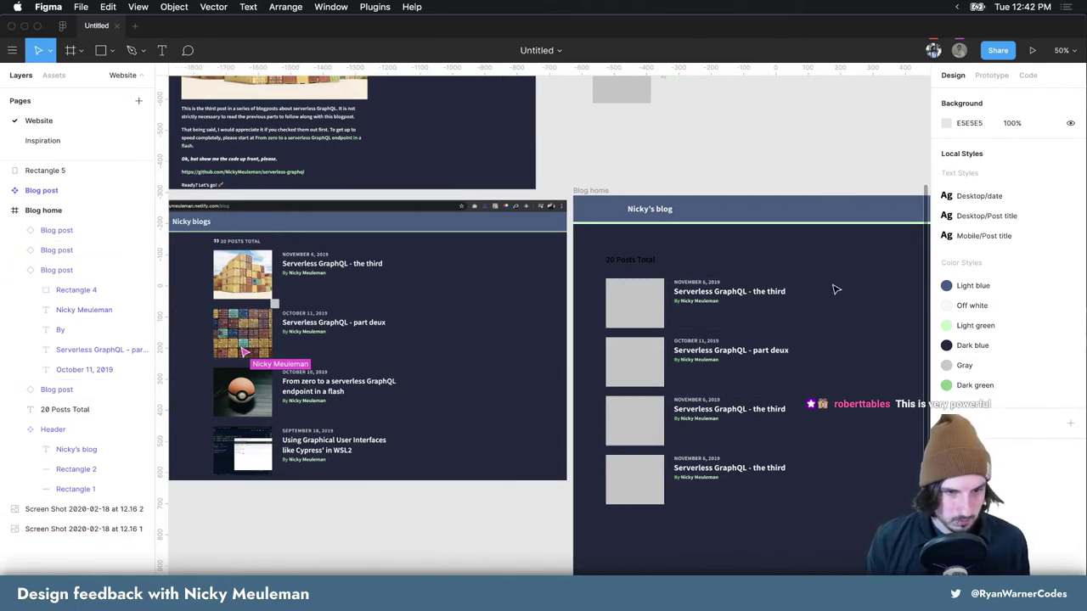
left_click_drag(848, 290, 642, 524)
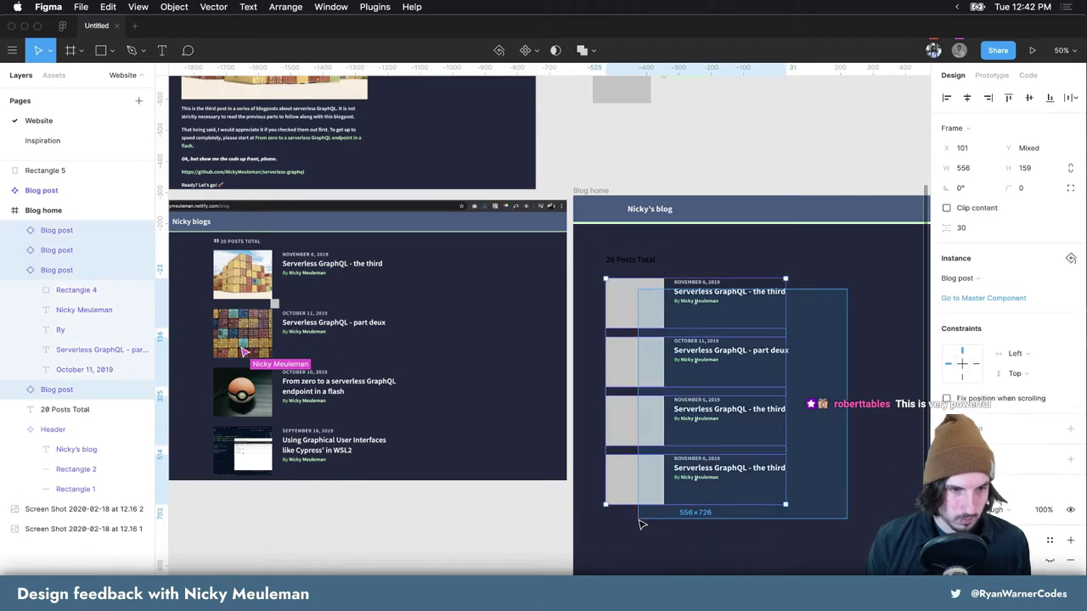
left_click_drag(637, 315, 708, 316)
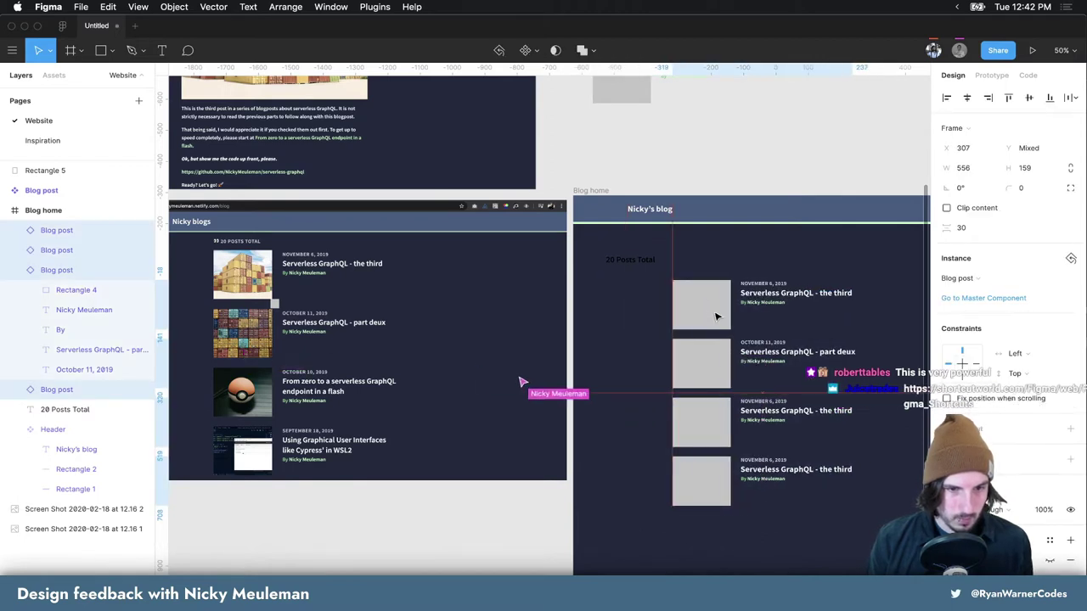
scroll(709, 316, "left", 5)
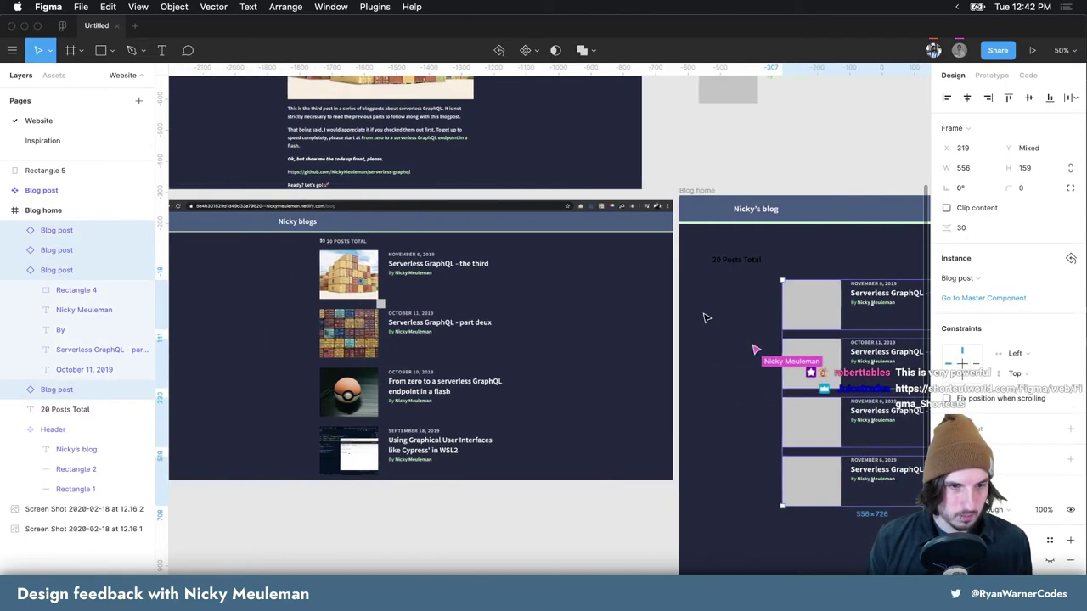
scroll(703, 317, "right", 5)
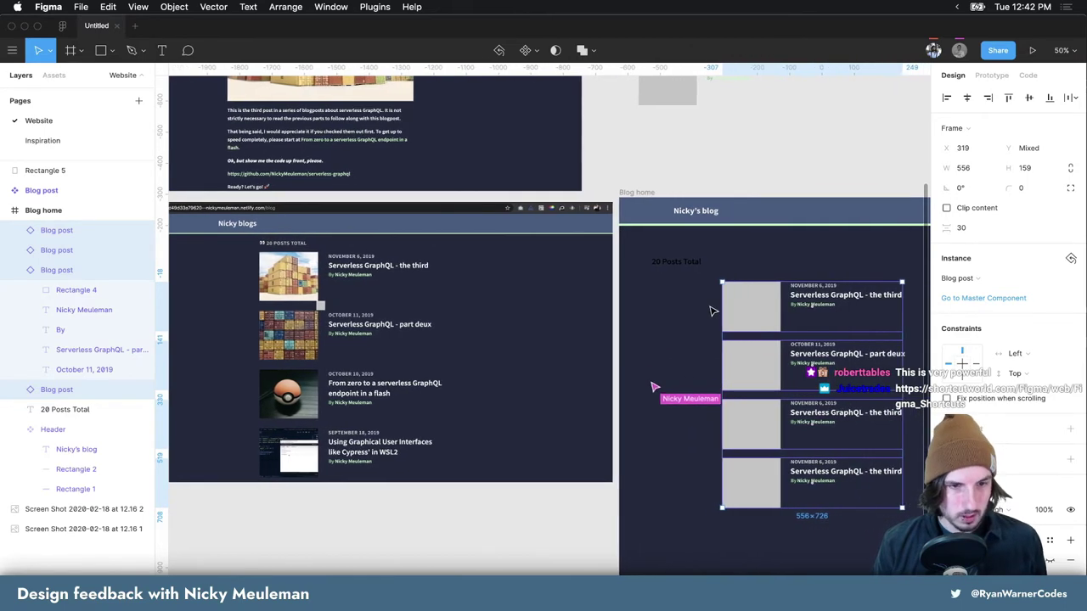
key("Escape")
left_click(708, 256)
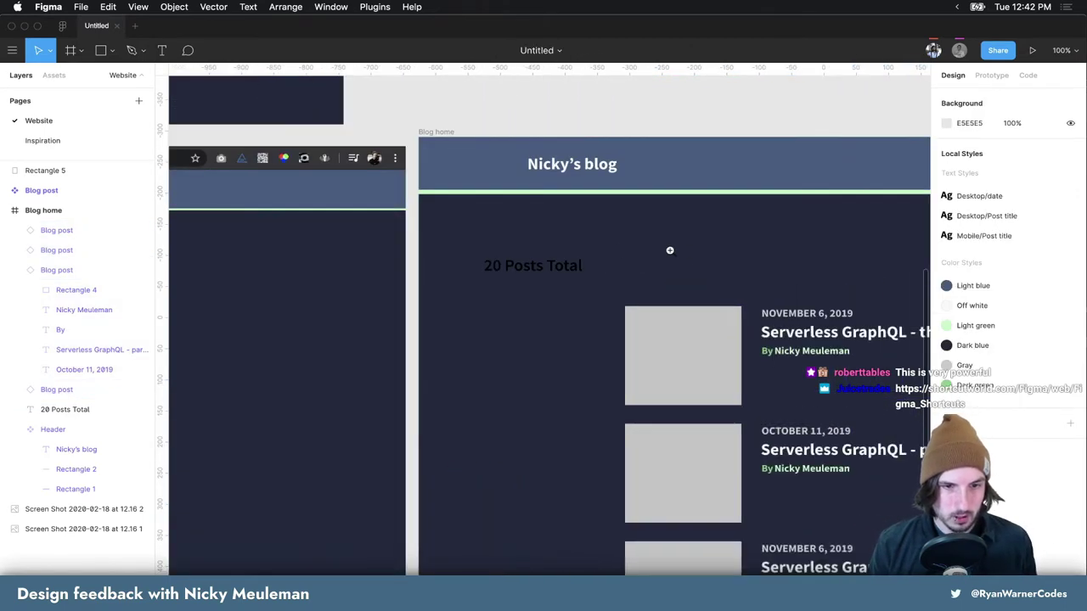
Keep the header height unchanged and thin its green line to height 4
left_click(595, 193)
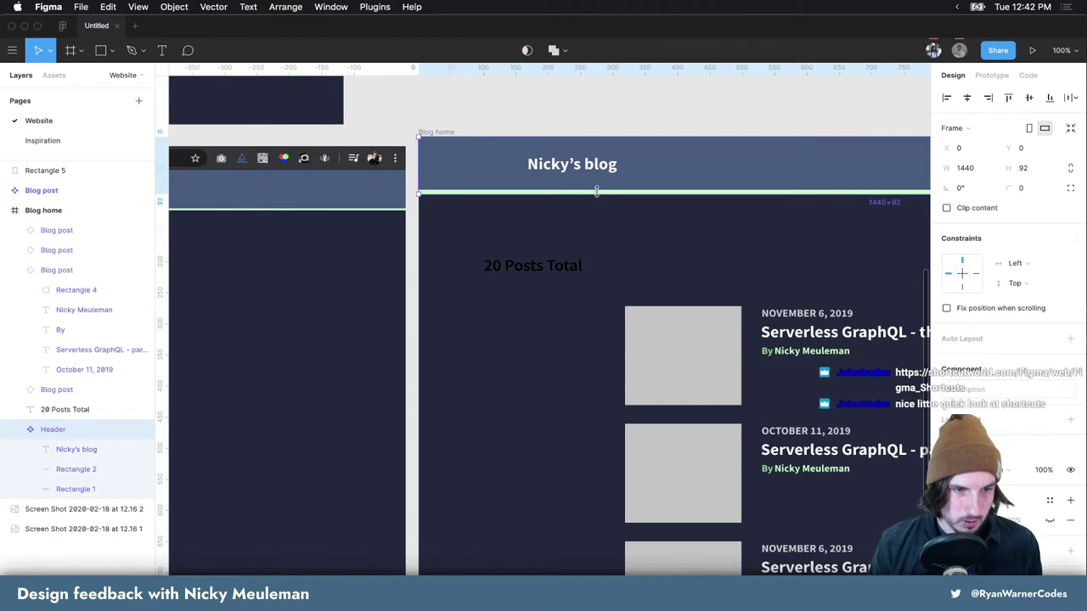
left_click_drag(596, 194, 597, 196)
key("Escape")
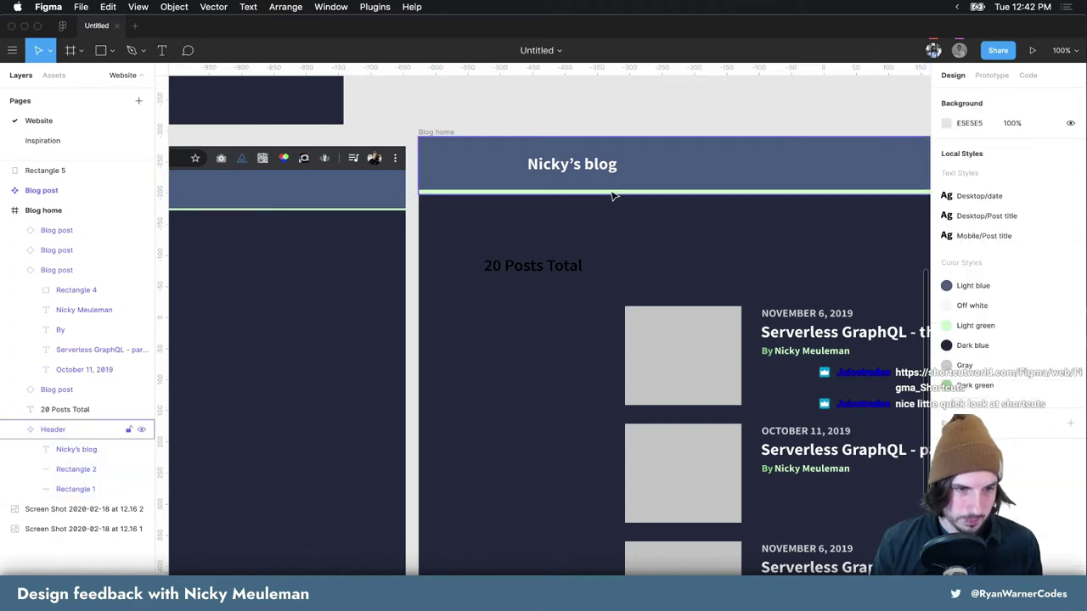
key("super+z")
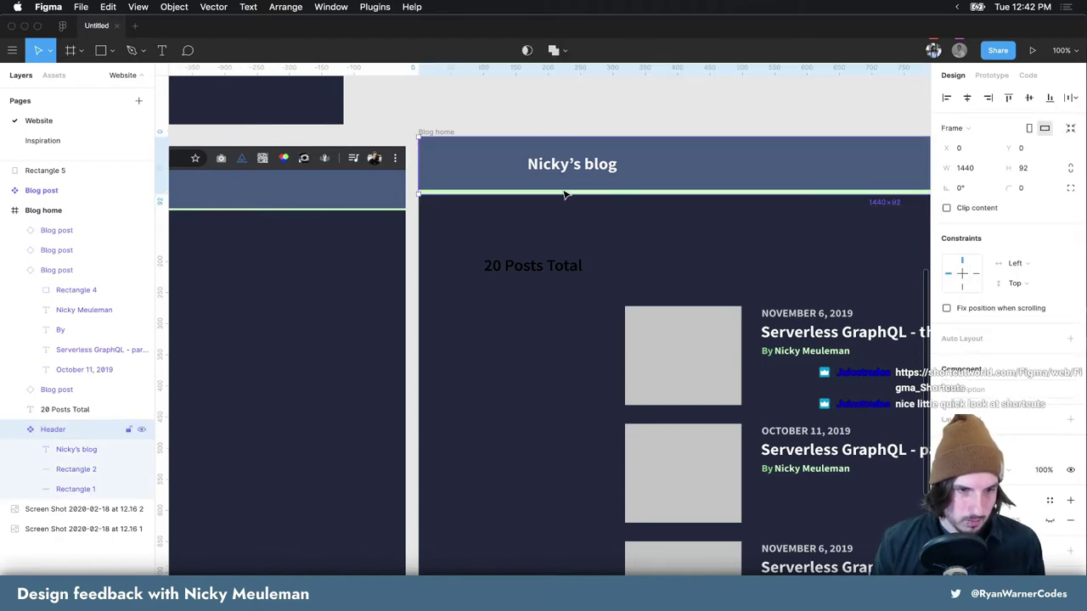
left_click(564, 193)
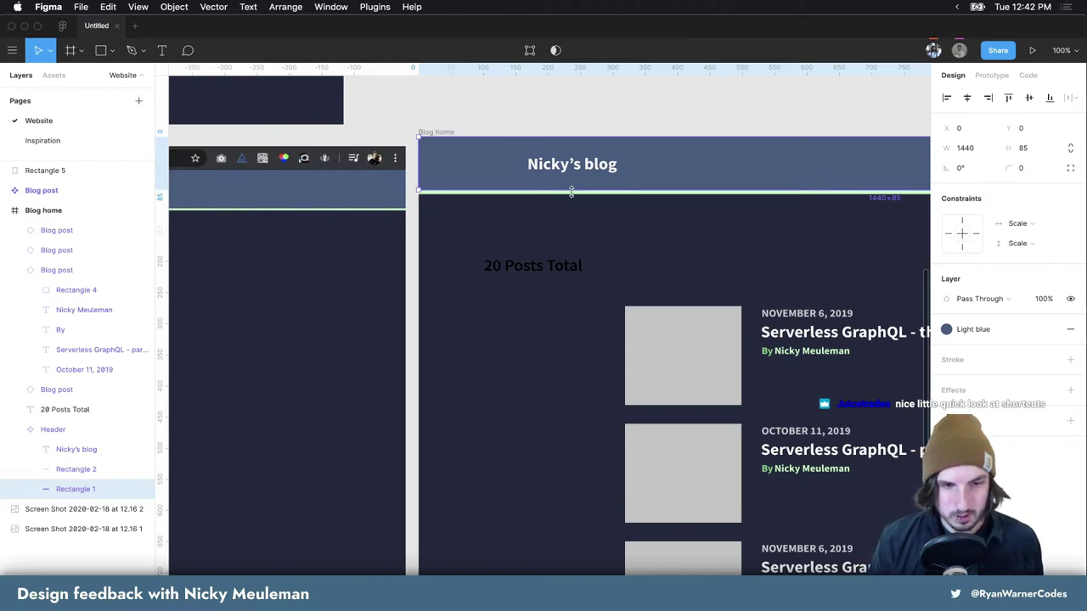
left_click(558, 195)
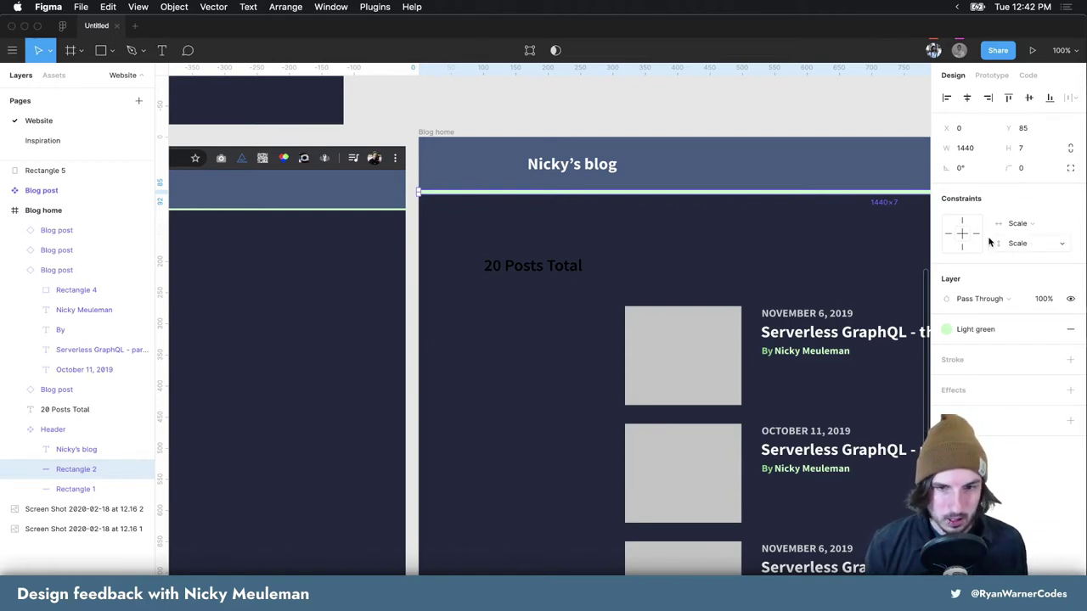
left_click(1034, 156)
type("4")
key("Return")
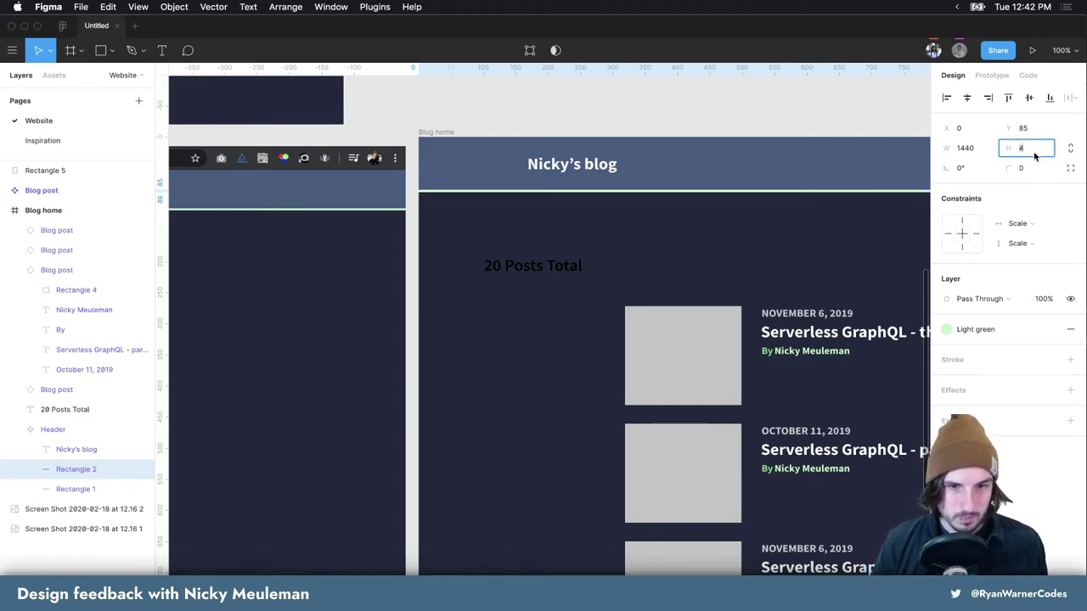
Move 20 Posts Total right to X 319, aligned with the post cards
left_click(626, 241)
left_click(546, 267)
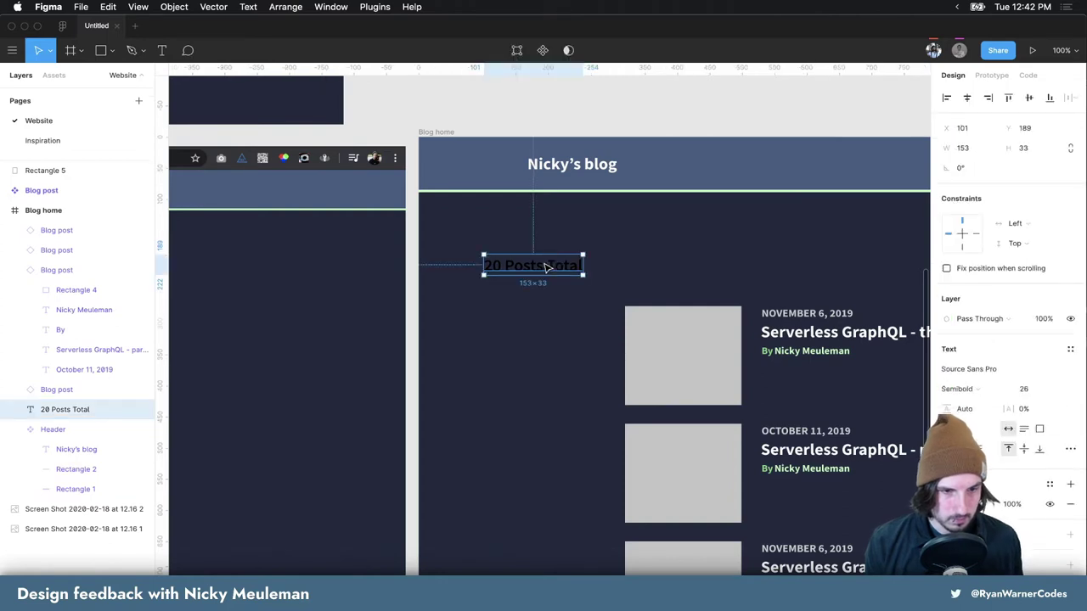
left_click_drag(546, 267, 692, 257)
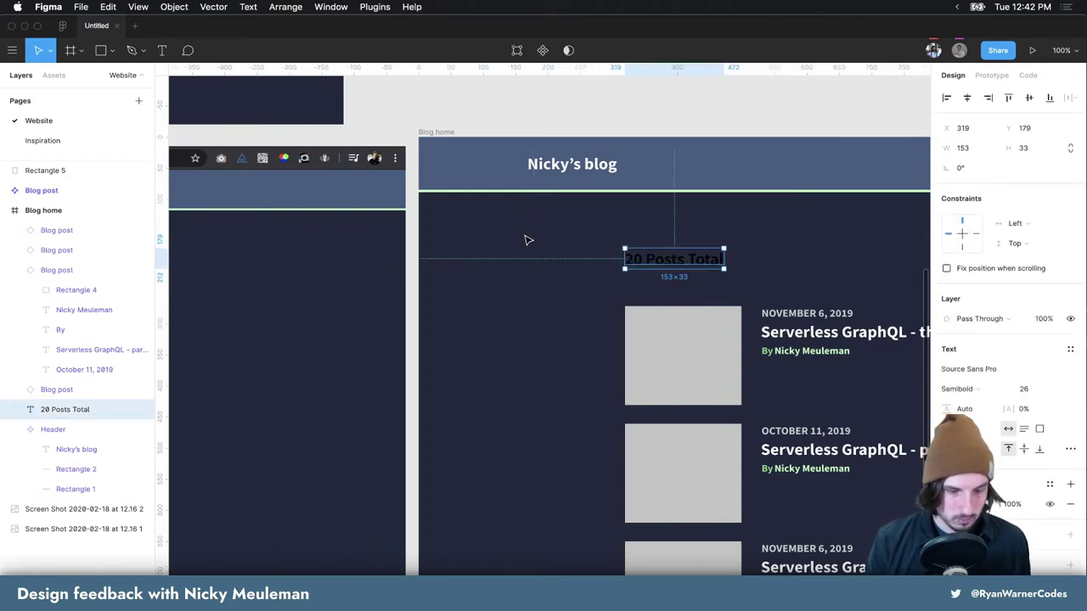
key("minus")
key("minus")
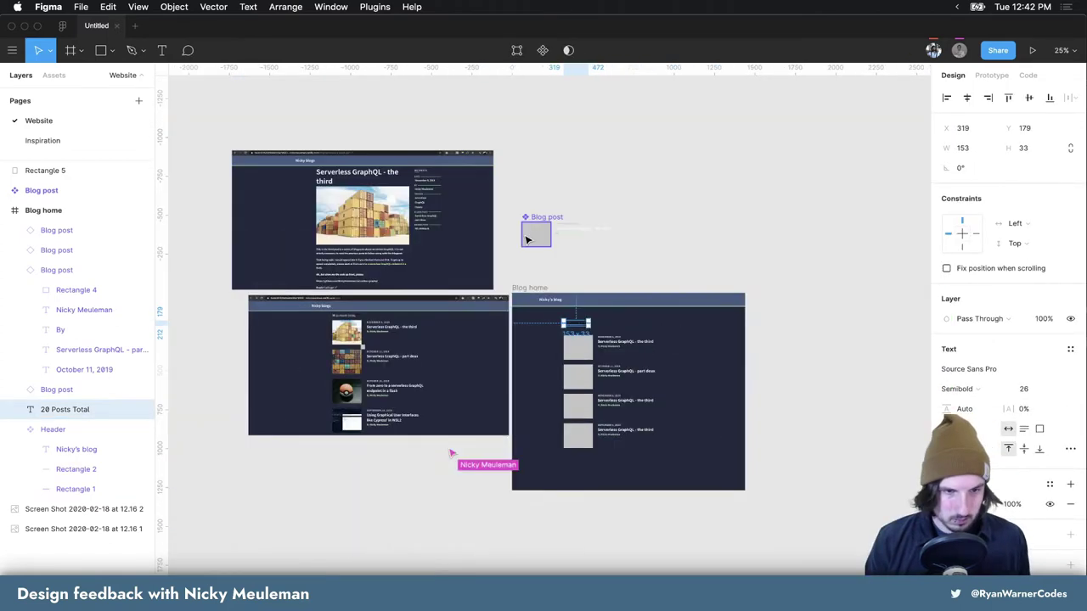
mouse_move(462, 325)
left_mouse_down()
mouse_move(688, 362)
mouse_move(641, 357)
left_mouse_up()
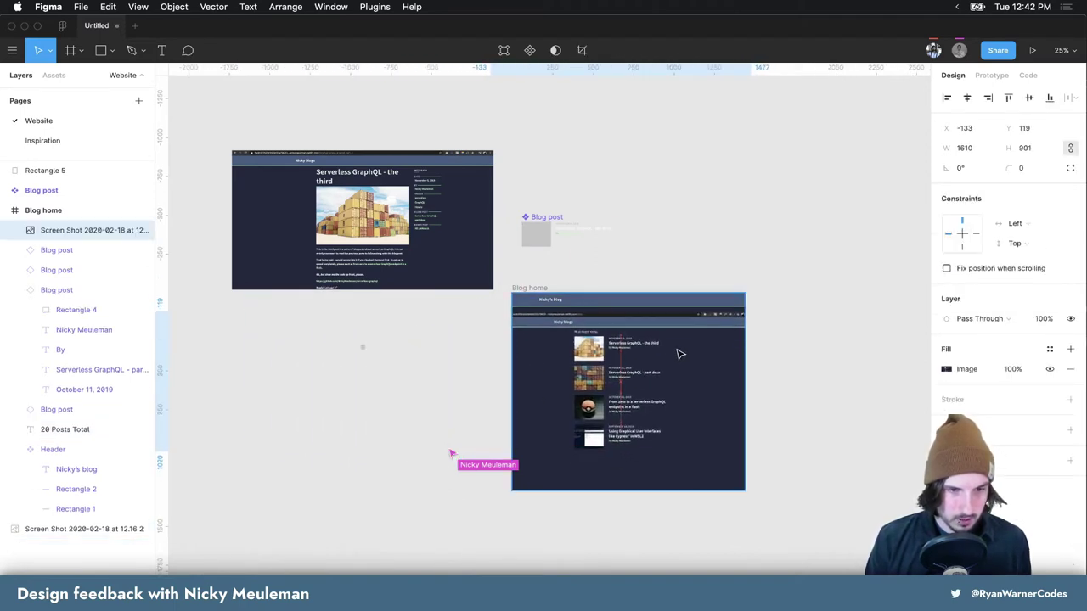
scroll(641, 356, "up", 5)
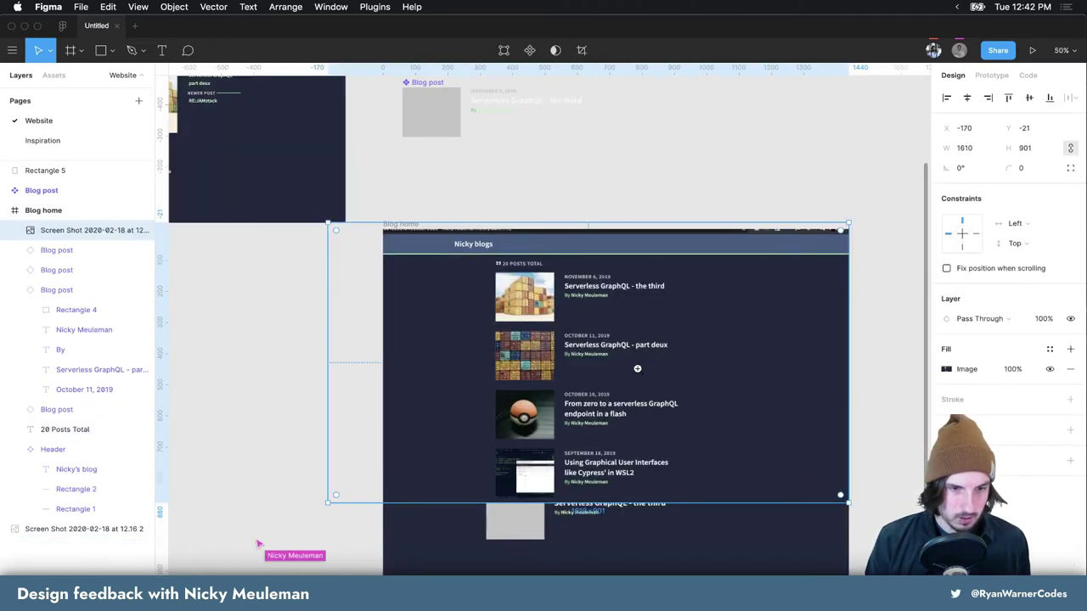
scroll(643, 366, "up", 5)
mouse_move(701, 344)
left_mouse_down()
mouse_move(679, 375)
mouse_move(692, 334)
left_mouse_up()
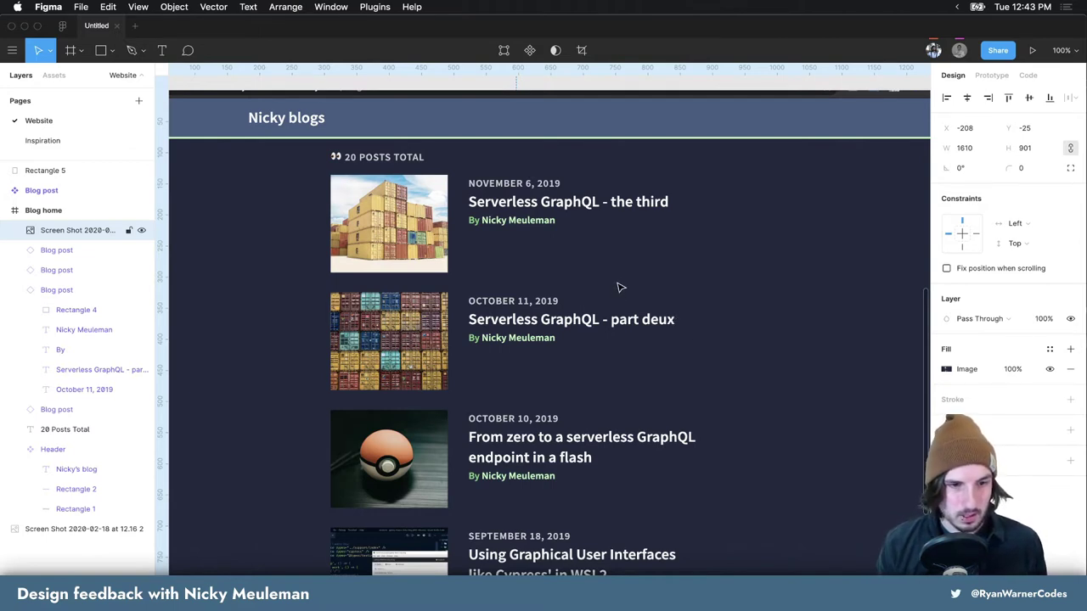
mouse_move(629, 272)
left_mouse_down()
mouse_move(626, 310)
mouse_move(636, 258)
mouse_move(631, 348)
mouse_move(630, 273)
left_mouse_up()
left_click_drag(624, 267, 632, 260)
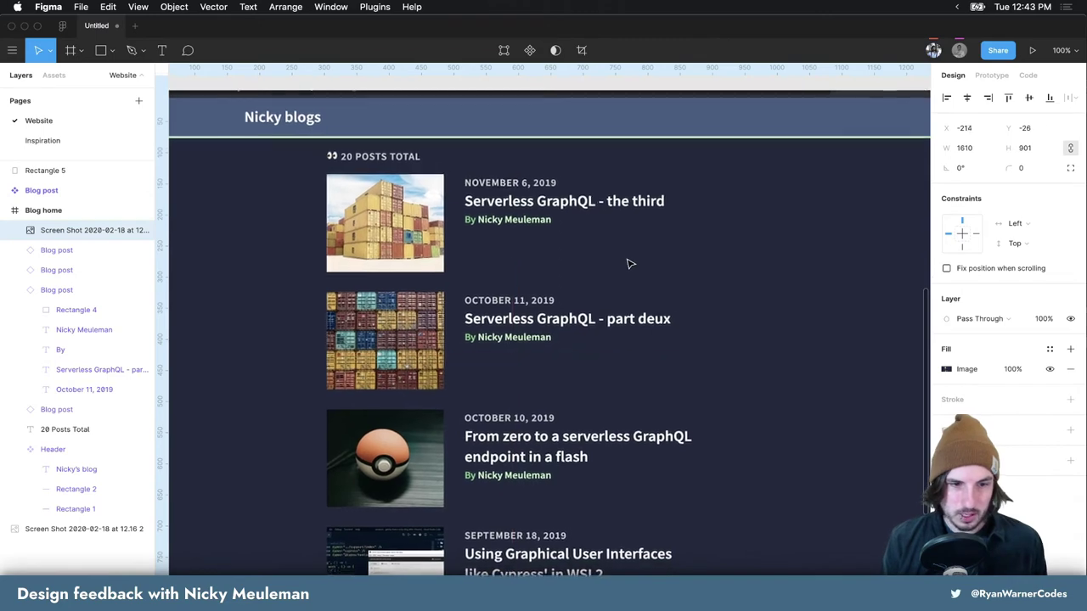
left_click(1012, 370)
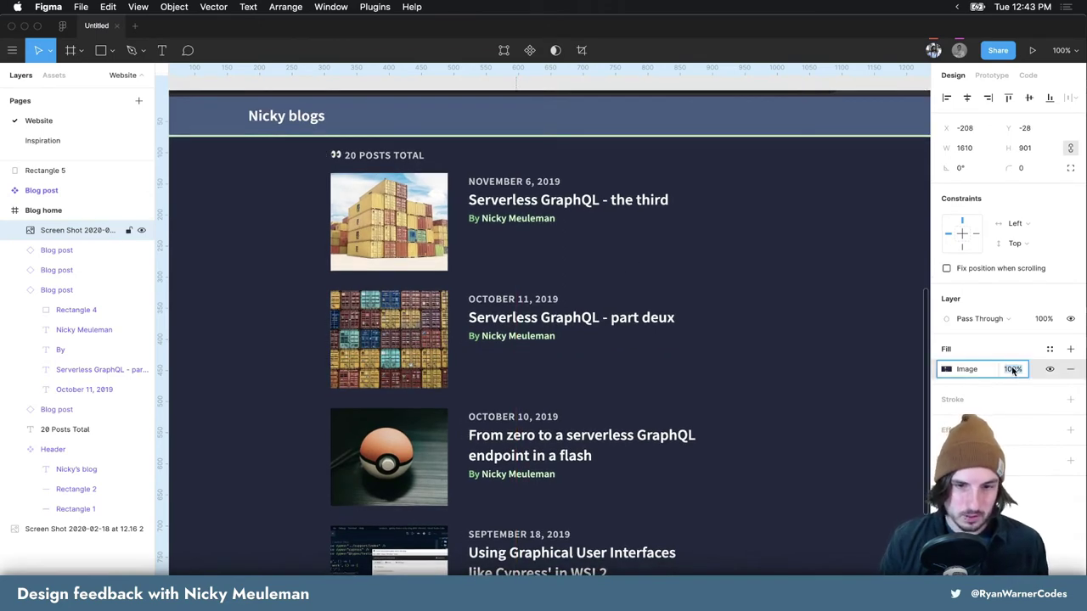
type("50")
key("Return")
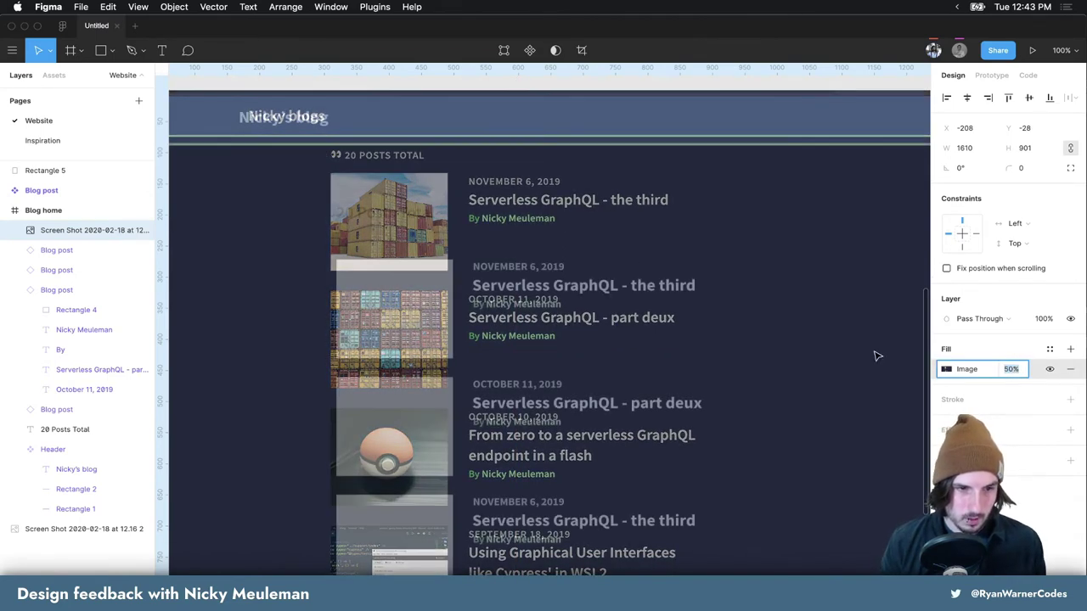
mouse_move(769, 264)
left_mouse_down()
mouse_move(763, 250)
mouse_move(759, 271)
left_mouse_up()
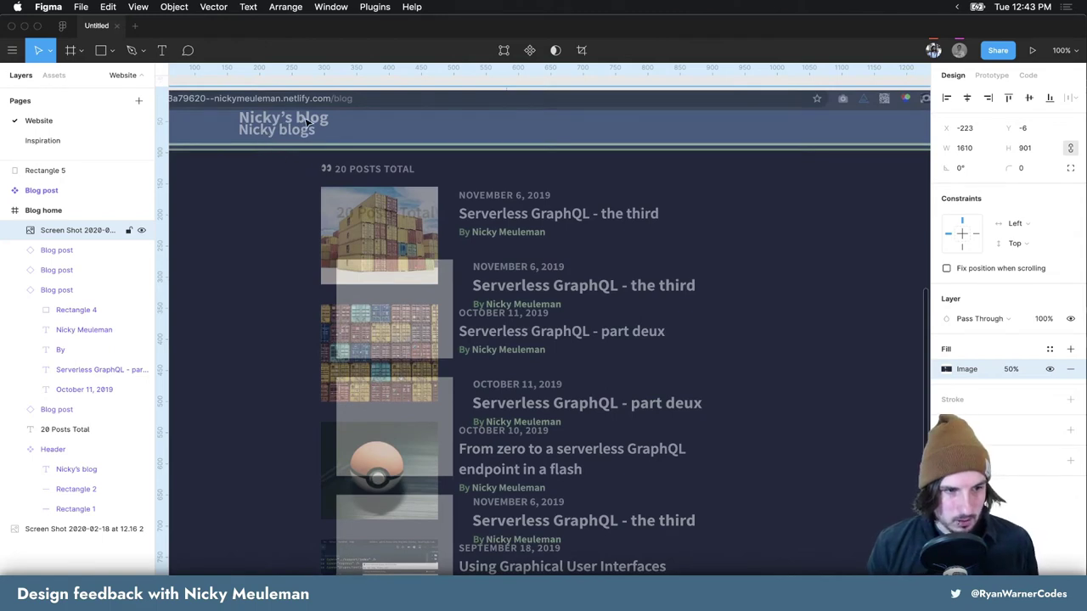
key("Up")
key("Up")
key("Up")
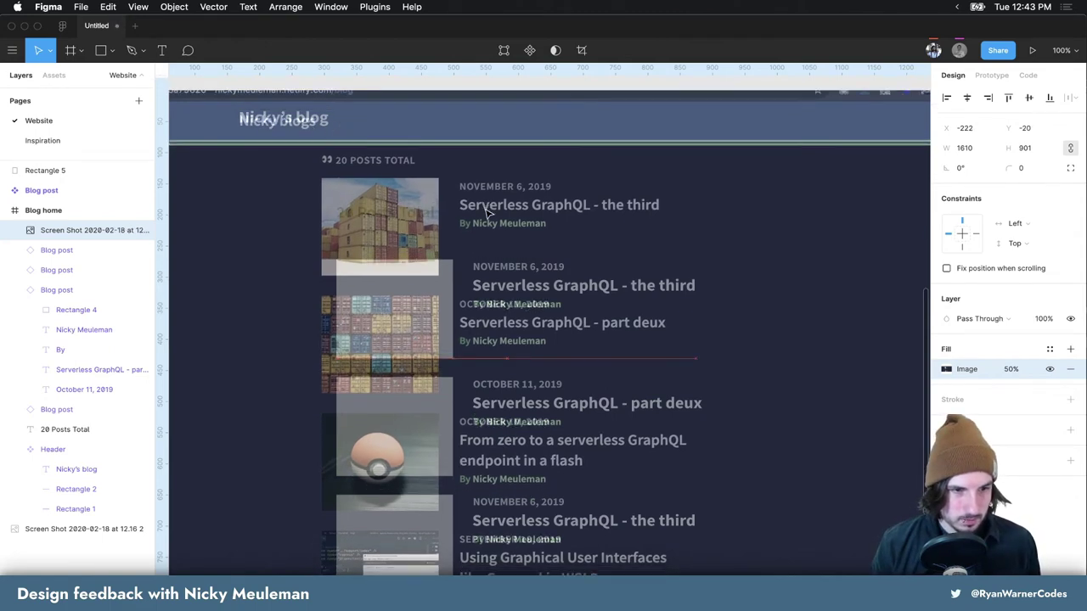
key("Right")
key("Right")
key("Right")
key("Up")
key("Up")
key("Up")
key("Left")
key("Left")
key("Left")
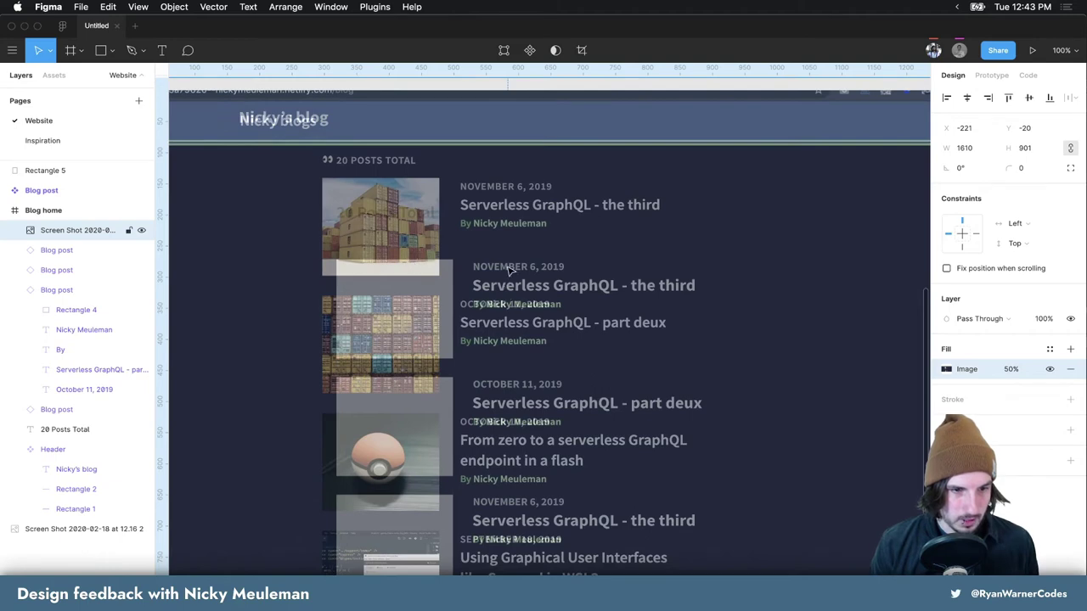
left_click_drag(510, 270, 504, 261)
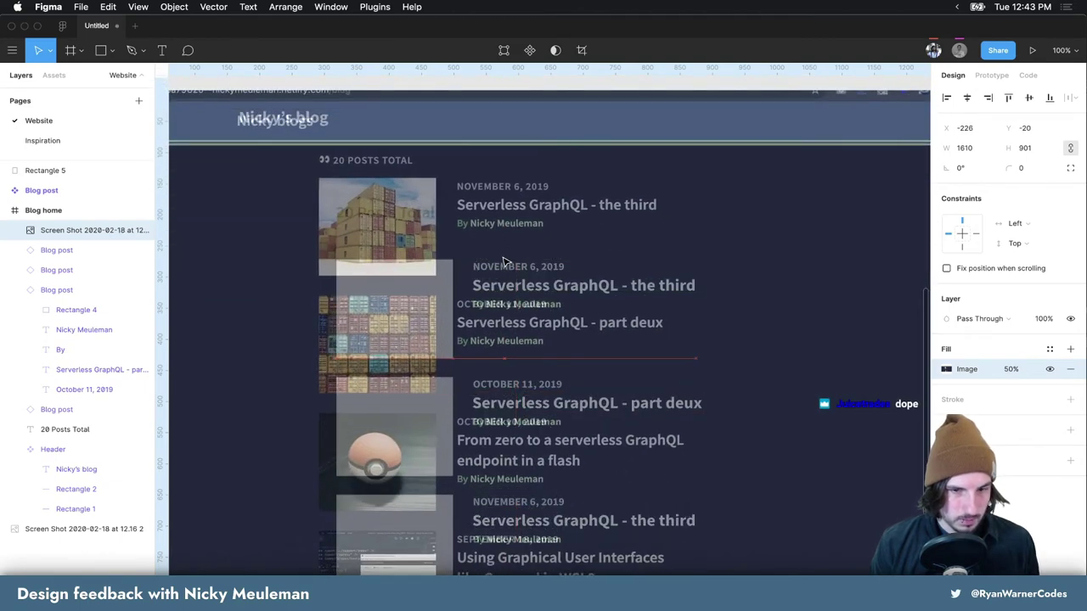
key("Up")
key("Up")
key("Up")
key("shift+Right")
key("Right")
key("Right")
key("Right")
key("0")
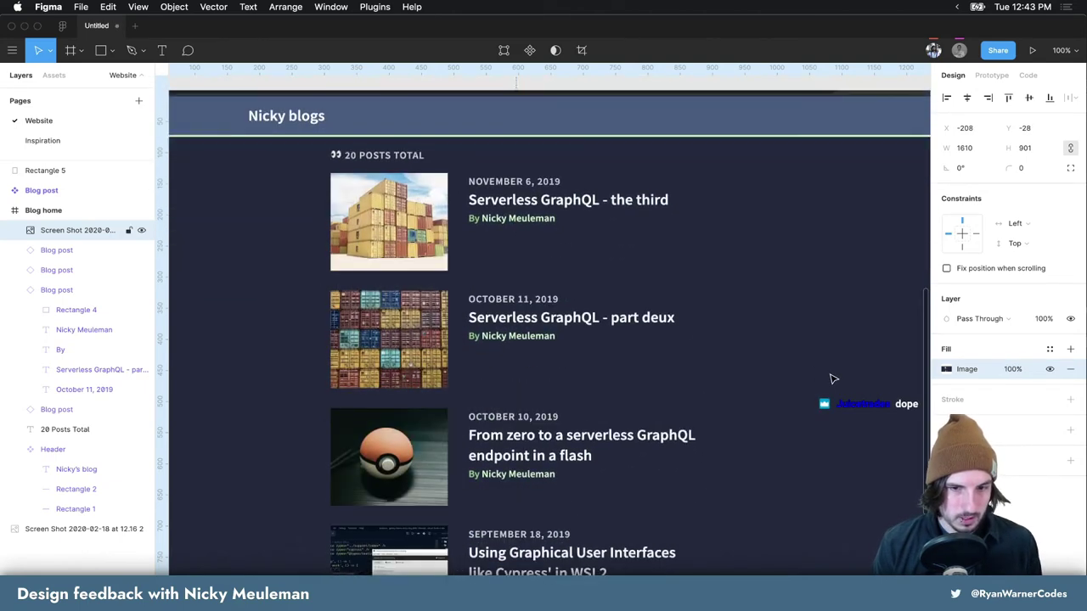
key("ctrl+z")
key("ctrl+z")
key("ctrl+z")
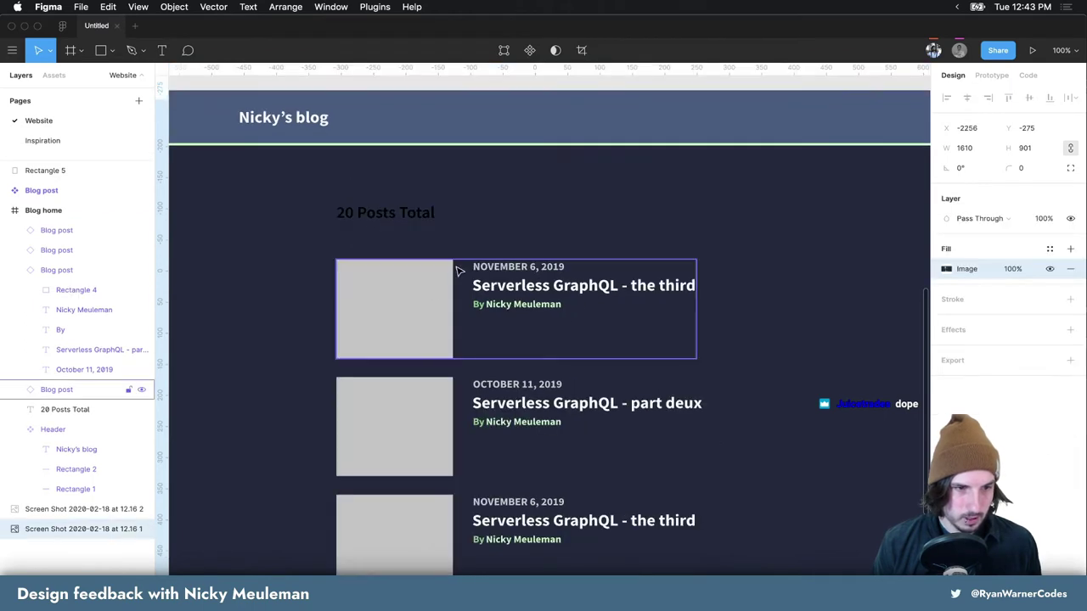
Move the heading and Blog post cards up closer beneath the header
left_click(299, 121)
scroll(299, 125, "left", 15)
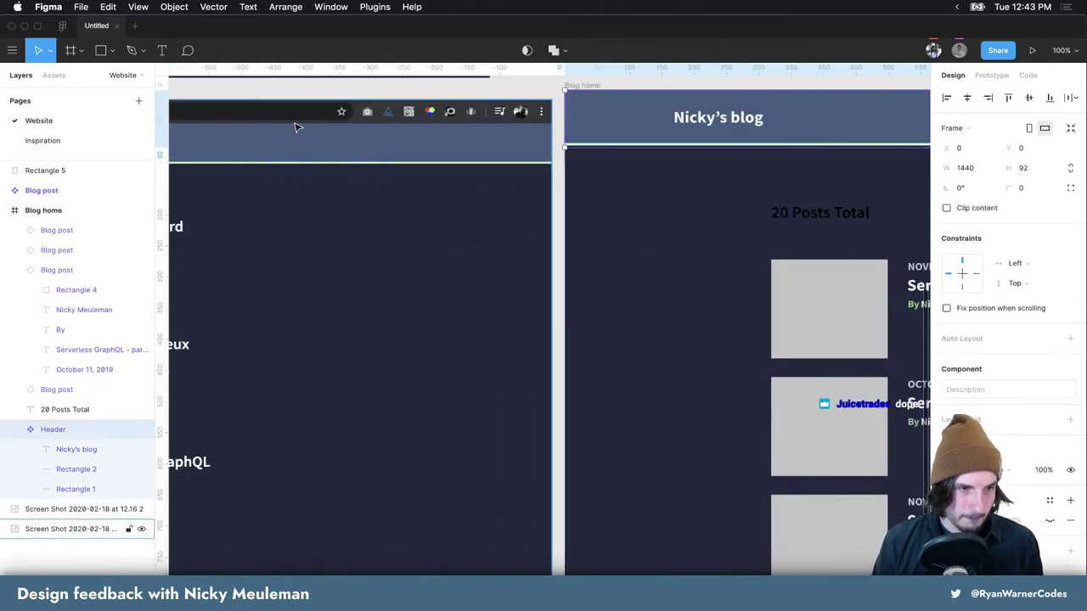
scroll(299, 125, "right", 5)
scroll(299, 126, "right", 5)
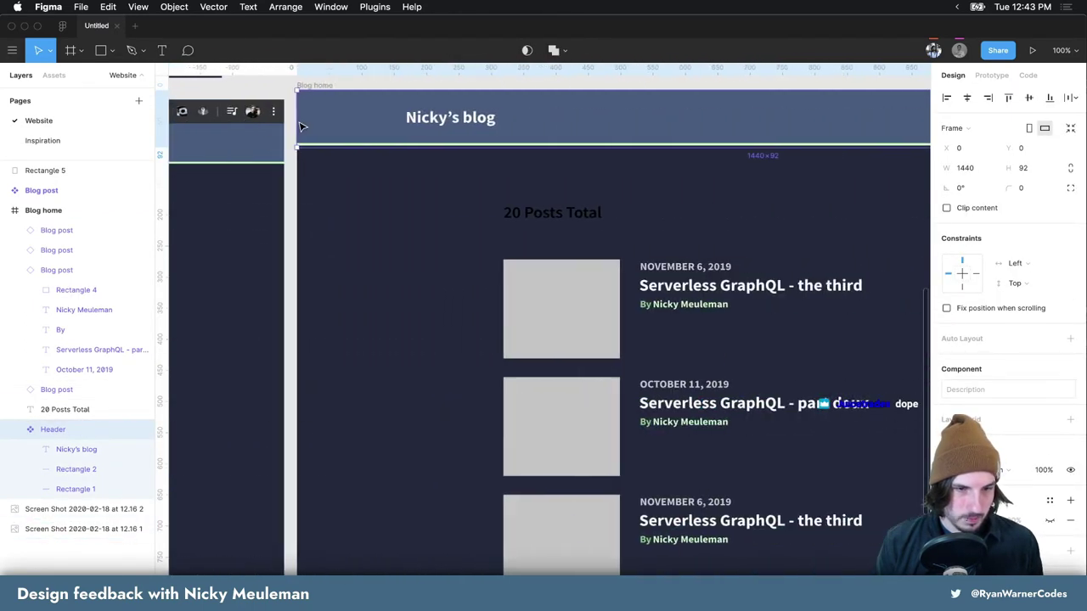
scroll(299, 125, "right", 5)
left_click(537, 234)
left_click_drag(740, 224, 340, 549)
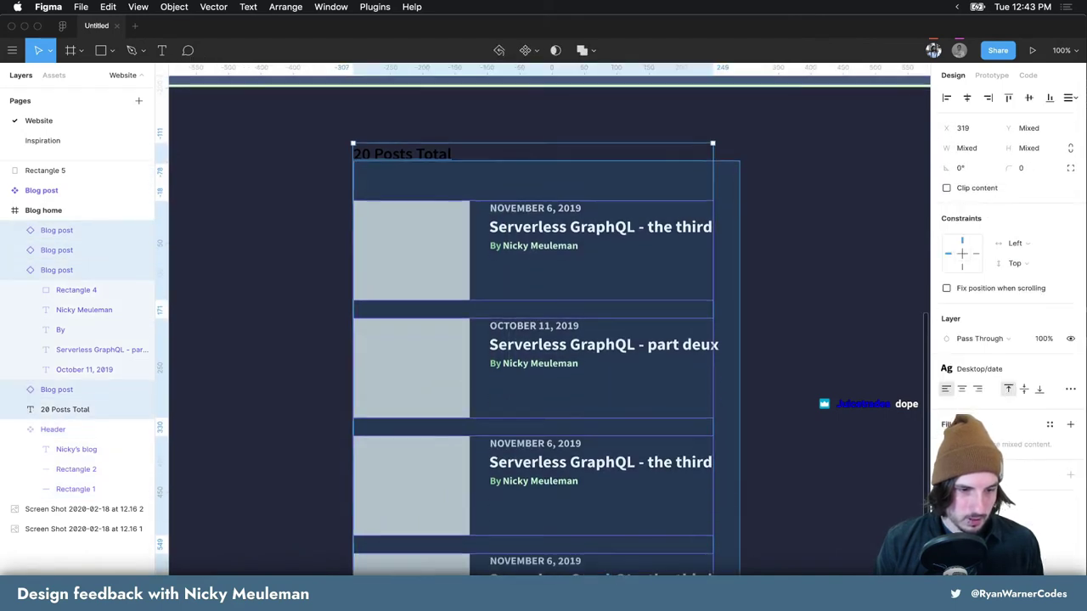
scroll(382, 488, "up", 2)
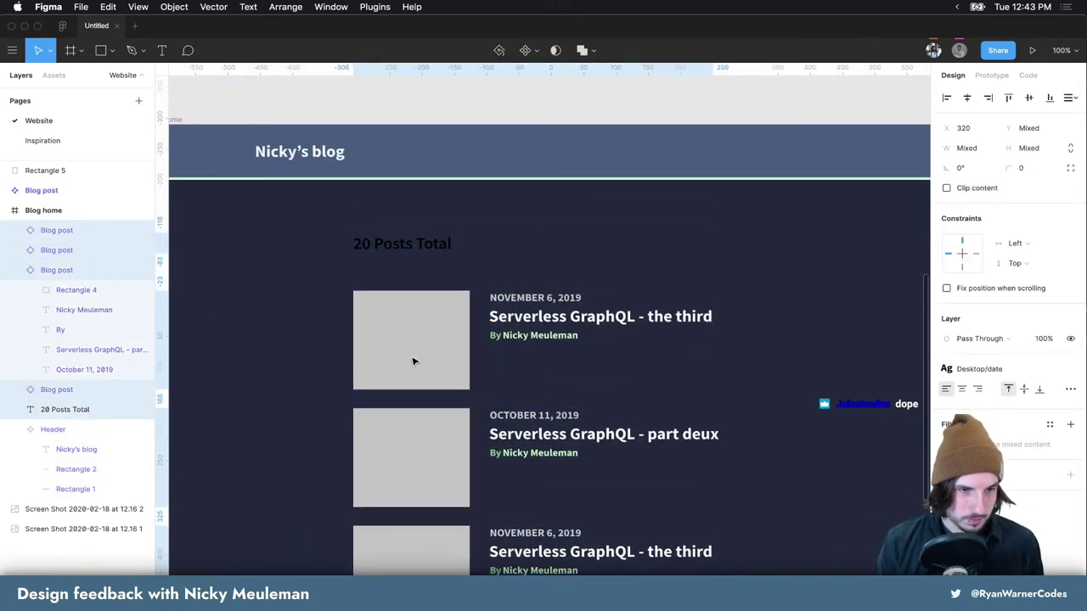
left_click_drag(413, 364, 417, 332)
left_click(468, 242)
left_click_drag(803, 274, 376, 569)
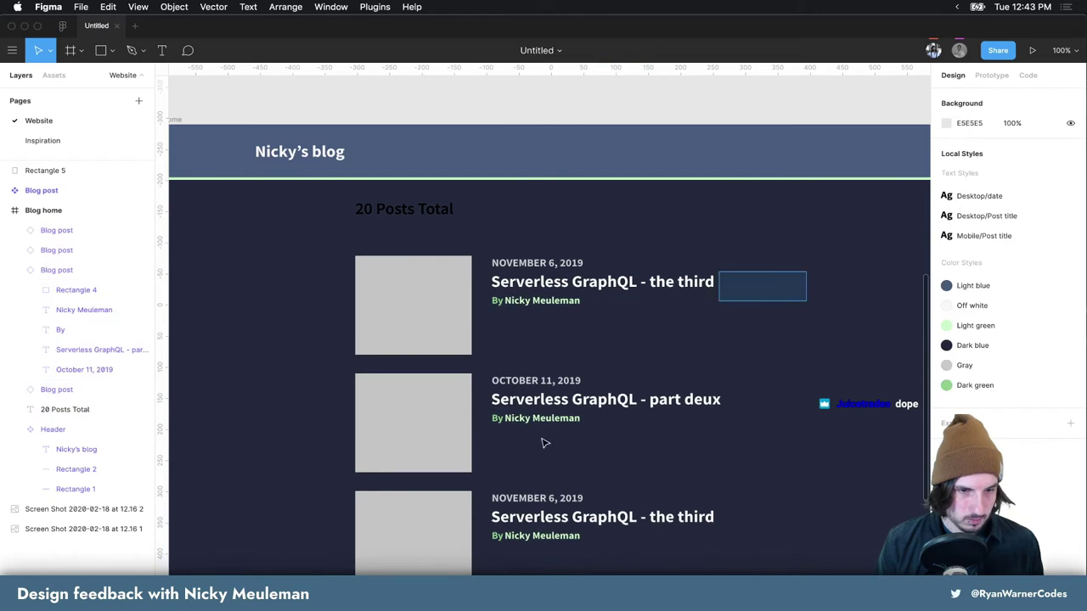
scroll(378, 569, "up", 4)
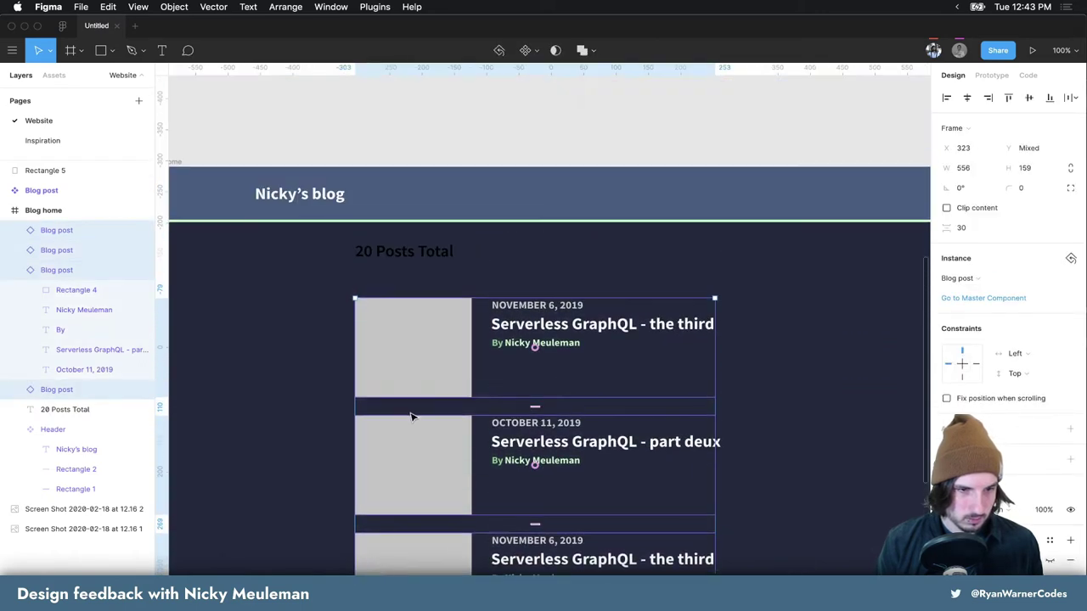
left_click_drag(411, 346, 413, 341)
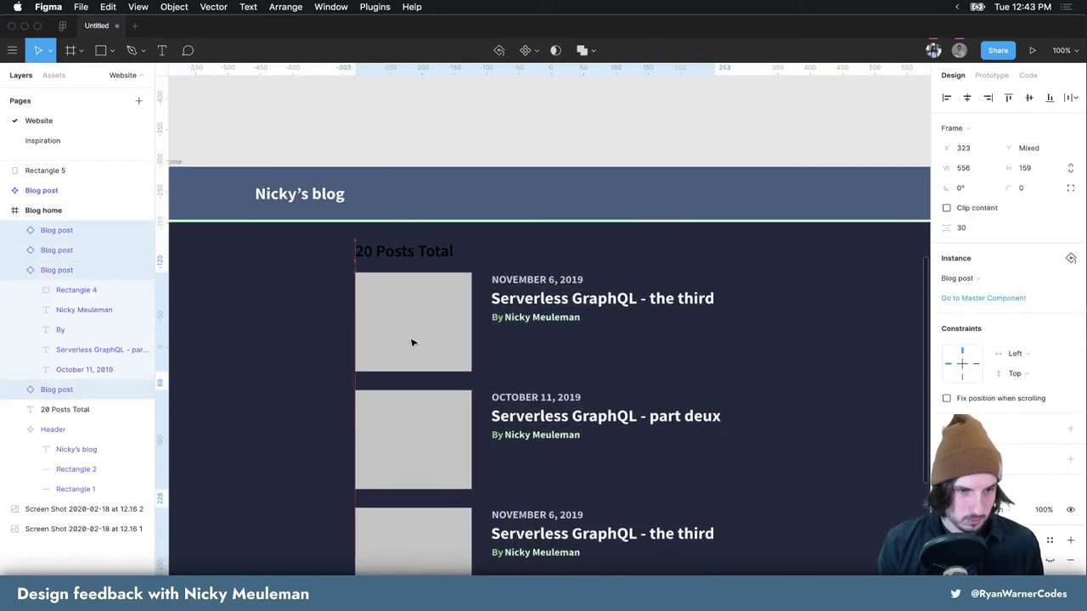
Set 20 Posts Total to font size 16 and apply a saved colour style fill
left_click(412, 253)
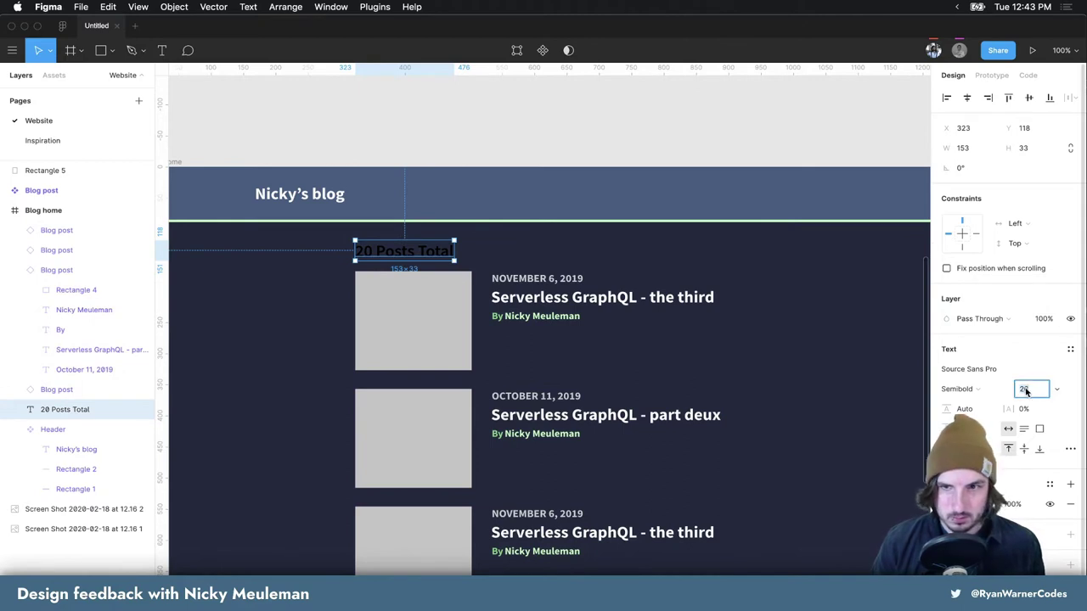
type("16")
key("Return")
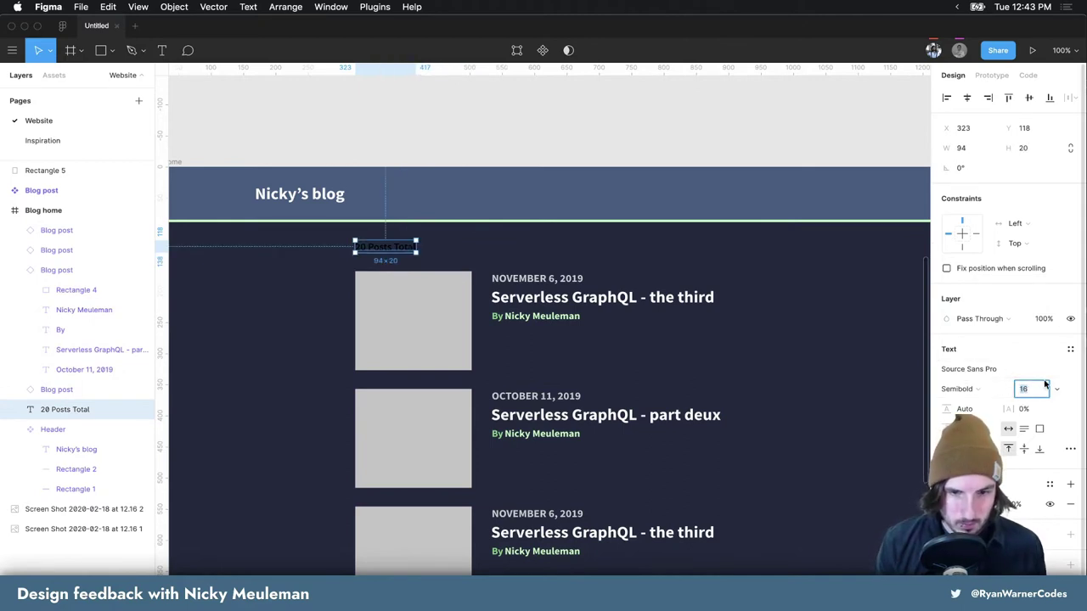
left_click(1070, 350)
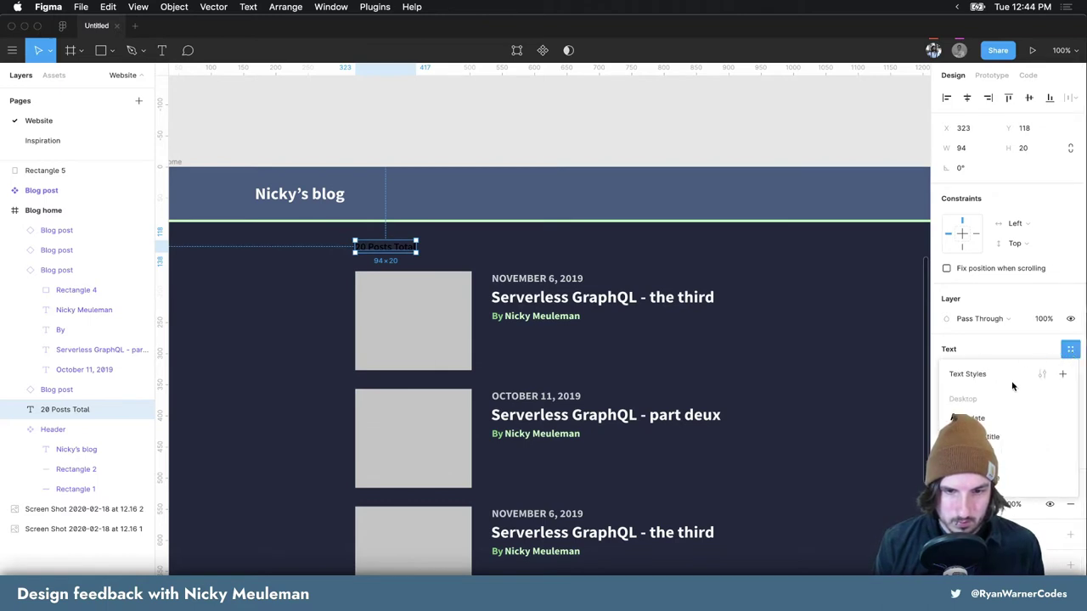
left_click(1004, 343)
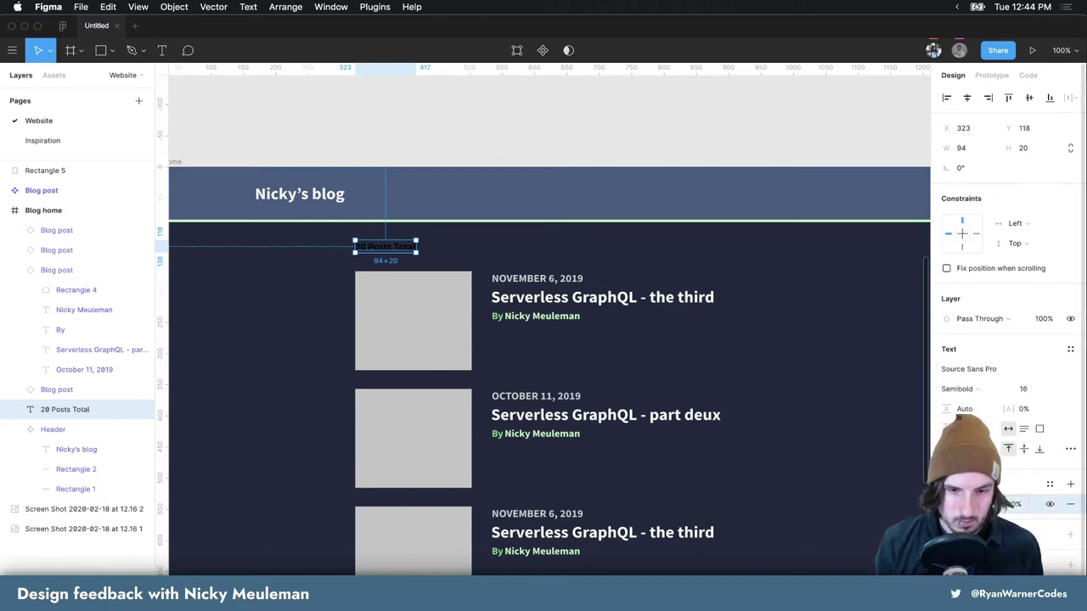
left_click(949, 504)
left_click(1048, 485)
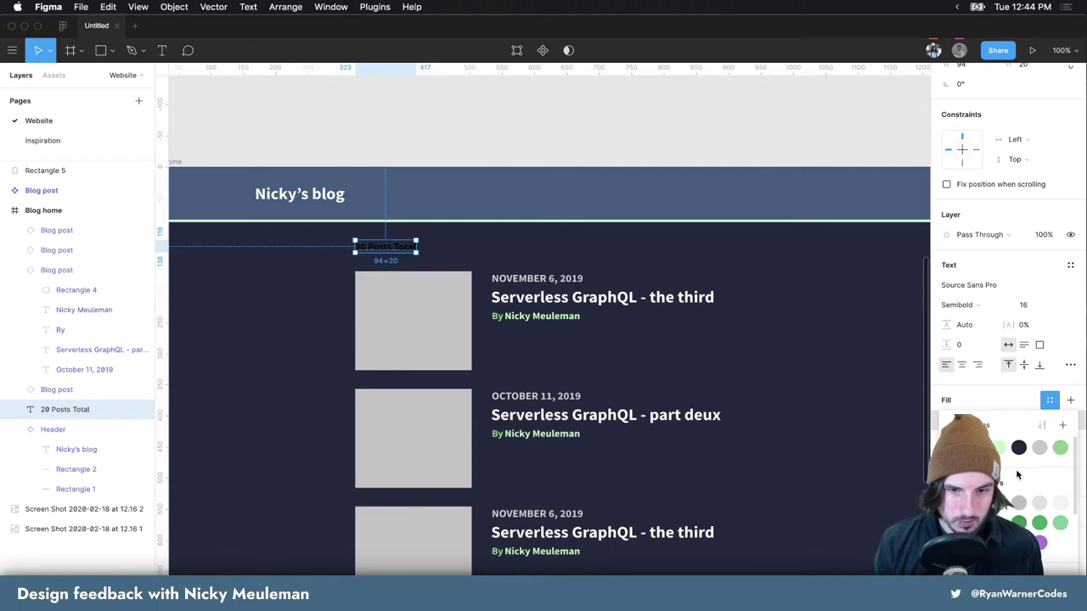
left_click(1034, 454)
Move the blog post screenshot up and slightly right into place
scroll(636, 317, "left", 10)
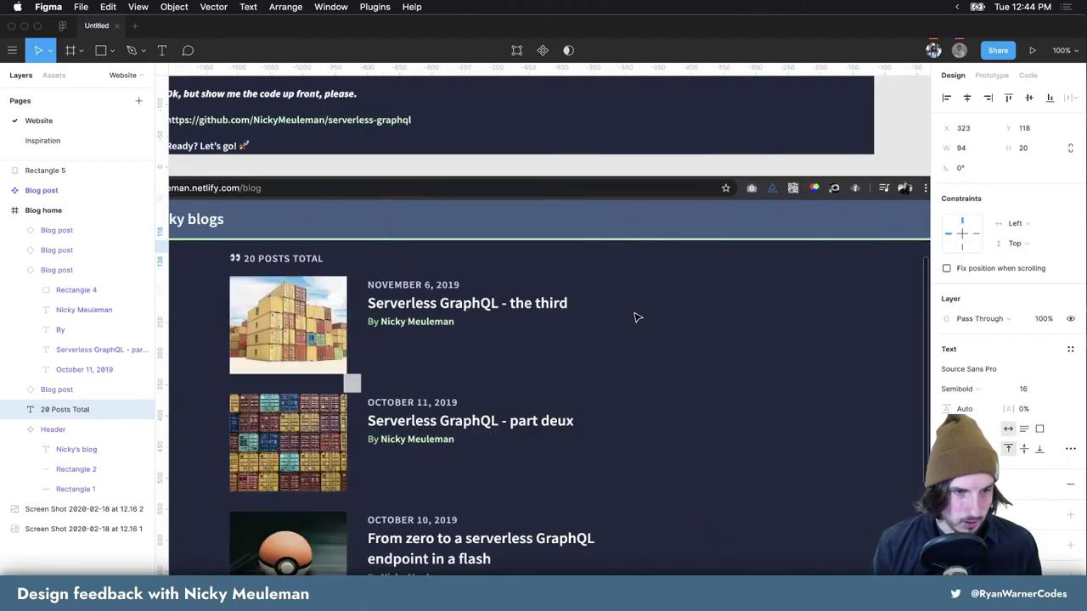
scroll(636, 317, "right", 3)
scroll(637, 317, "left", 4)
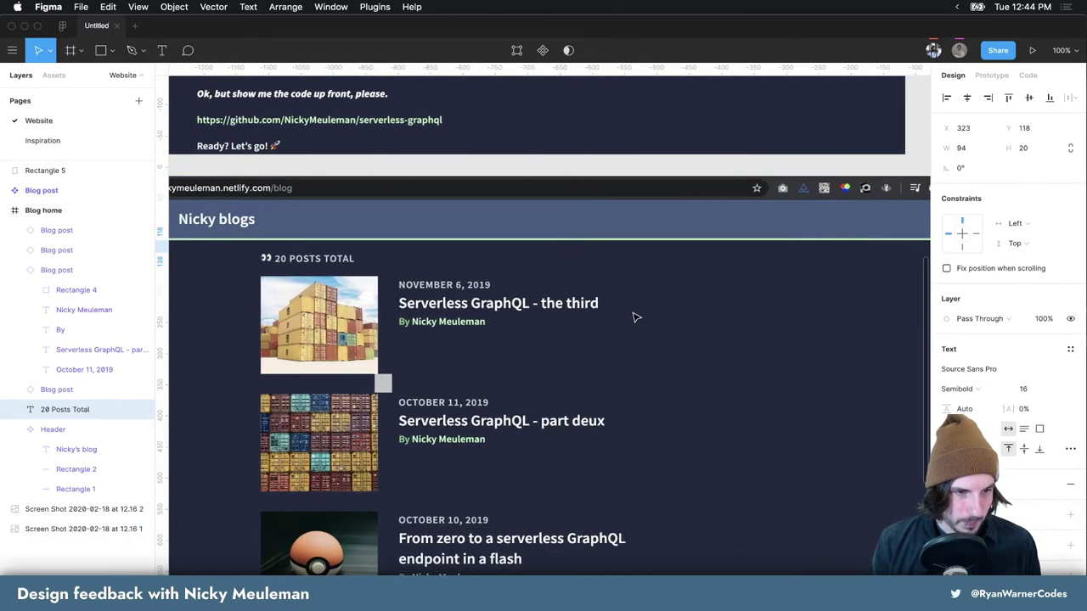
left_click(701, 330)
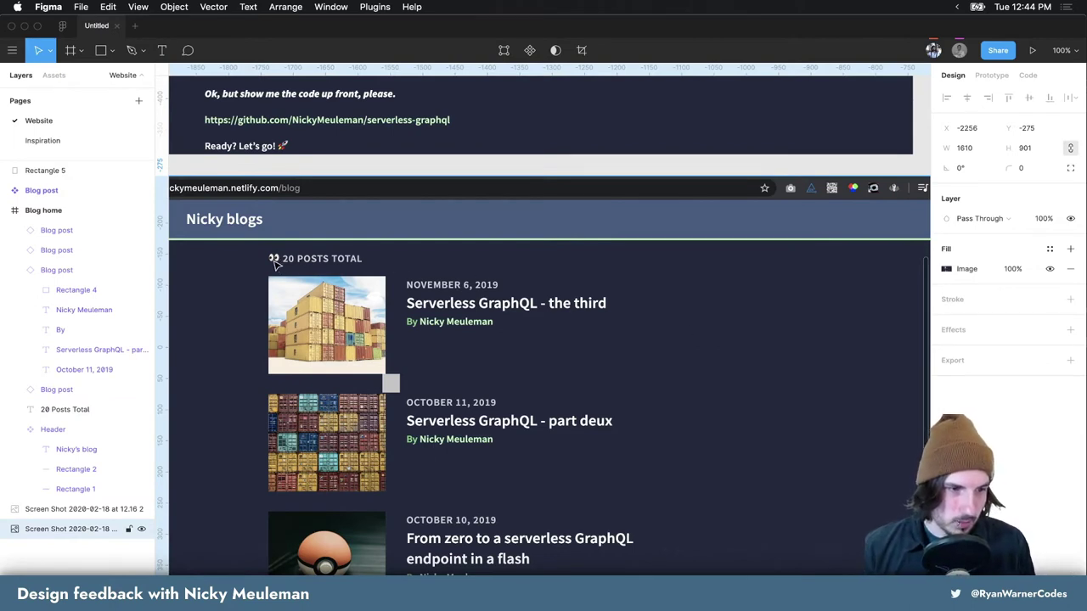
scroll(428, 281, "right", 3)
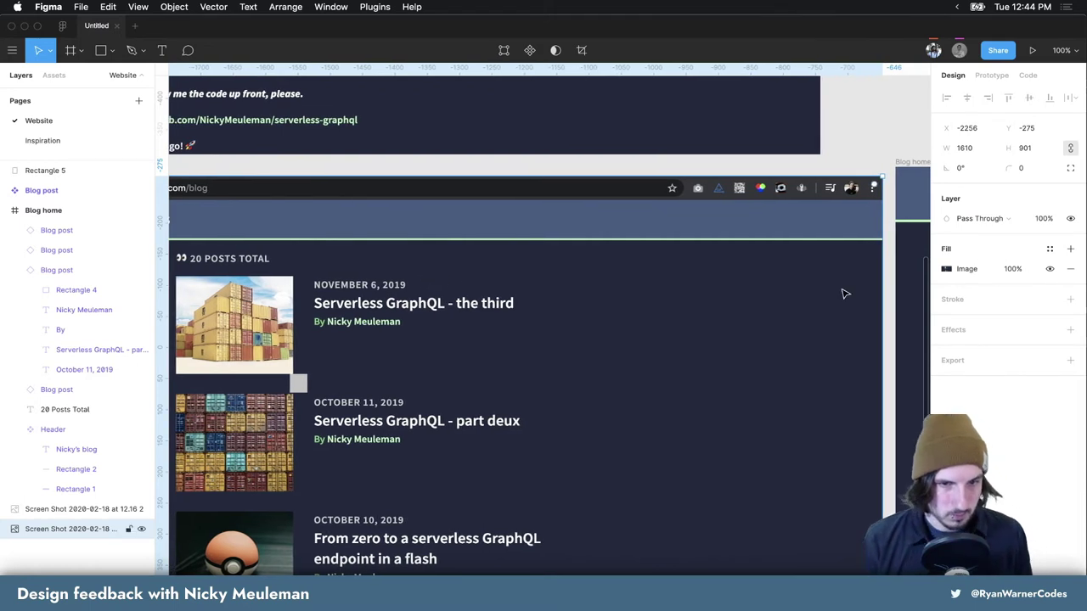
left_click_drag(844, 293, 849, 267)
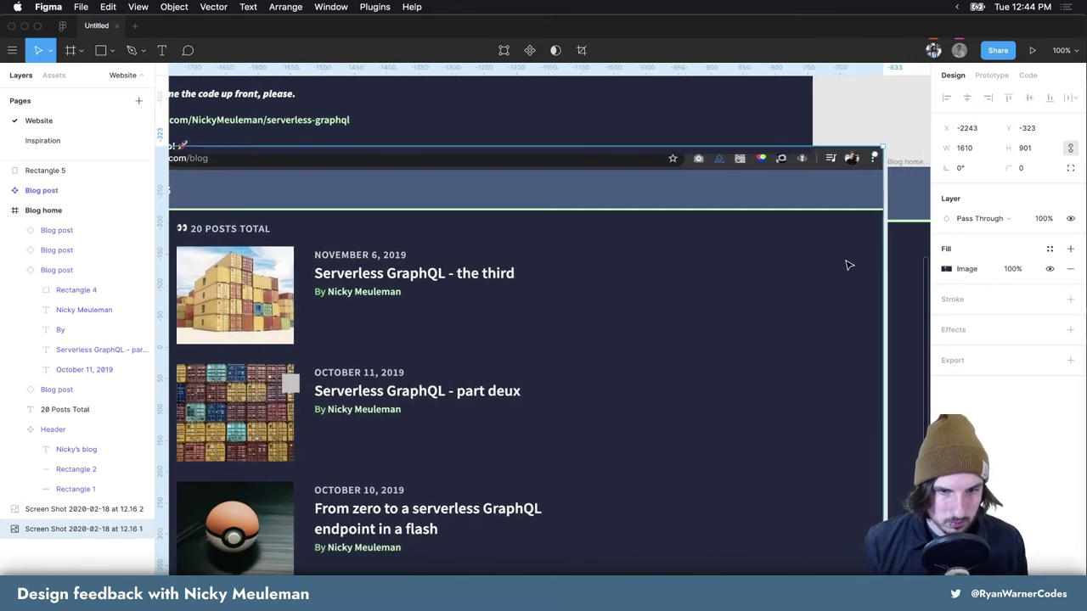
scroll(815, 255, "right", 5)
key("Up")
key("Up")
key("Up")
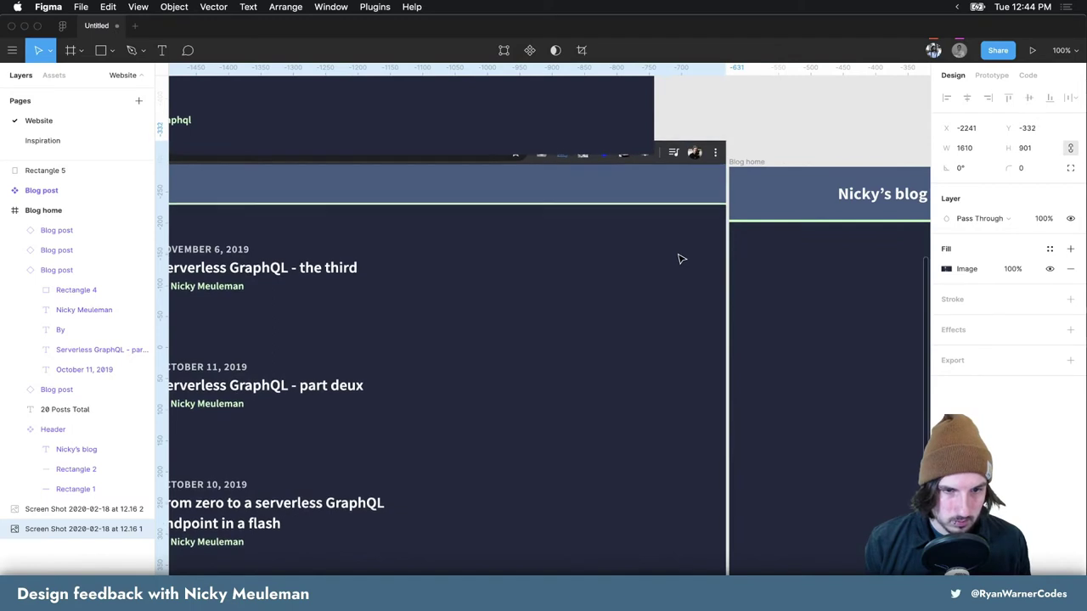
key("Right")
key("Right")
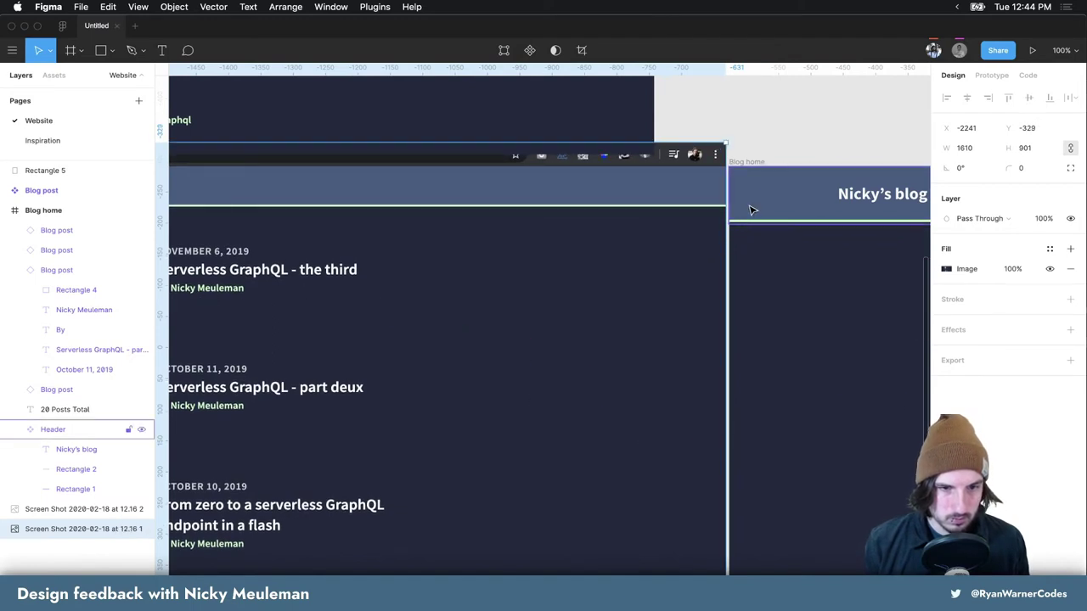
Shorten the header bar, raise the green line, and enlarge the Nicky's blog title to 28
double_click(754, 212)
left_click_drag(755, 218, 756, 205)
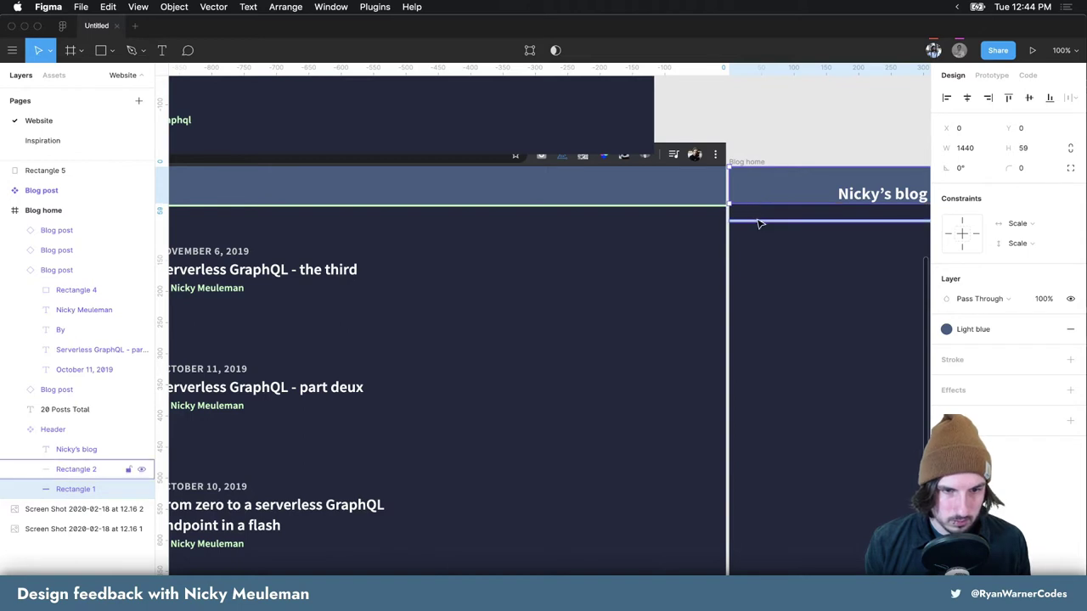
left_click(759, 222)
key("Up")
key("Up")
key("Up")
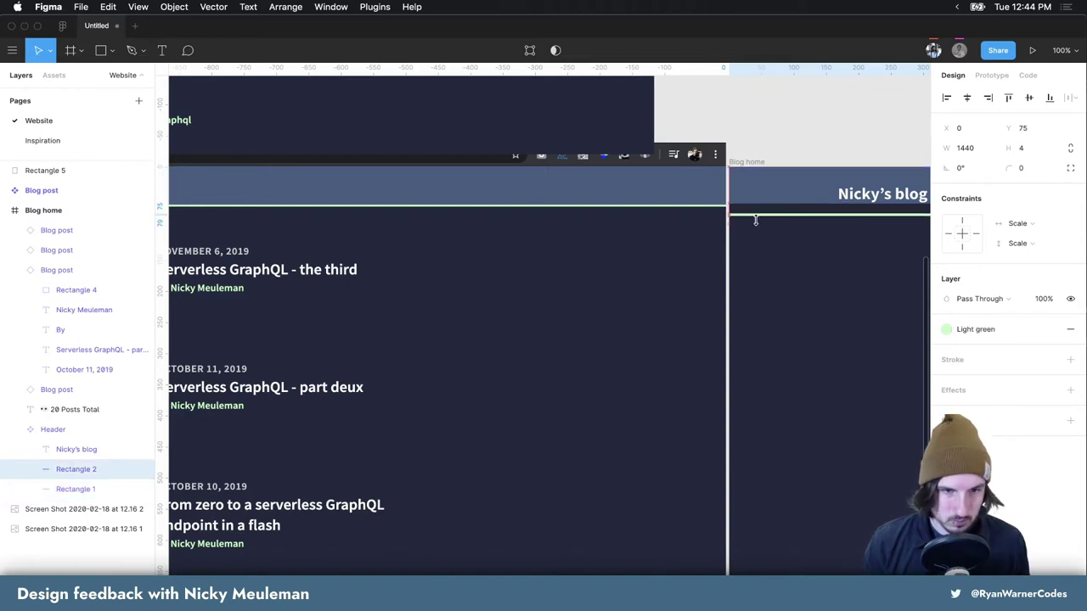
key("Up")
key("Up")
key("Up")
key("Up")
key("Up")
key("Up")
key("Up")
key("Up")
key("Up")
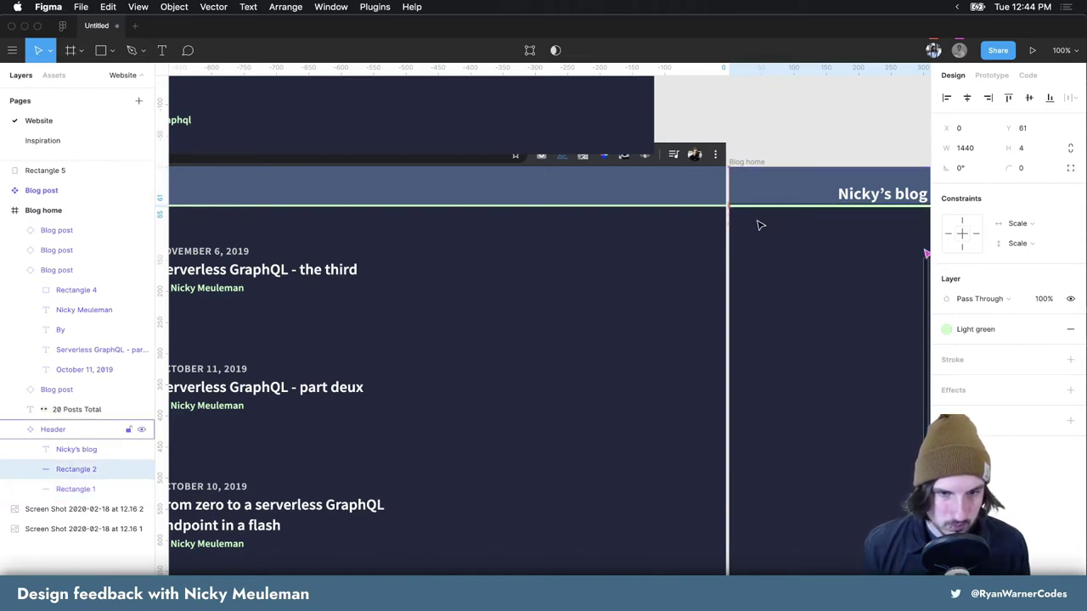
scroll(764, 224, "right", 2)
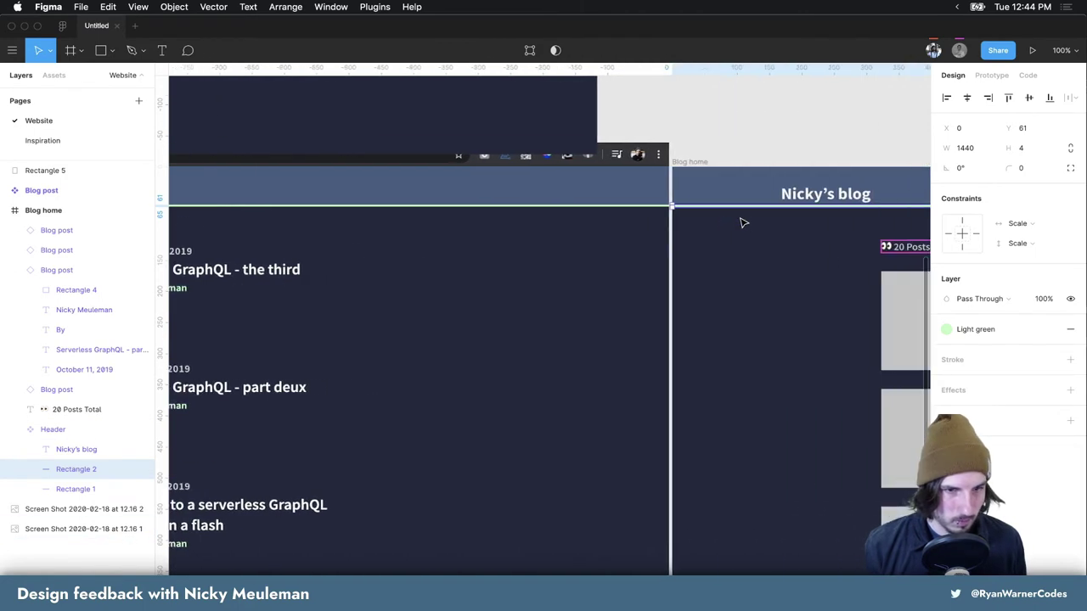
scroll(771, 223, "right", 3)
left_click(738, 198)
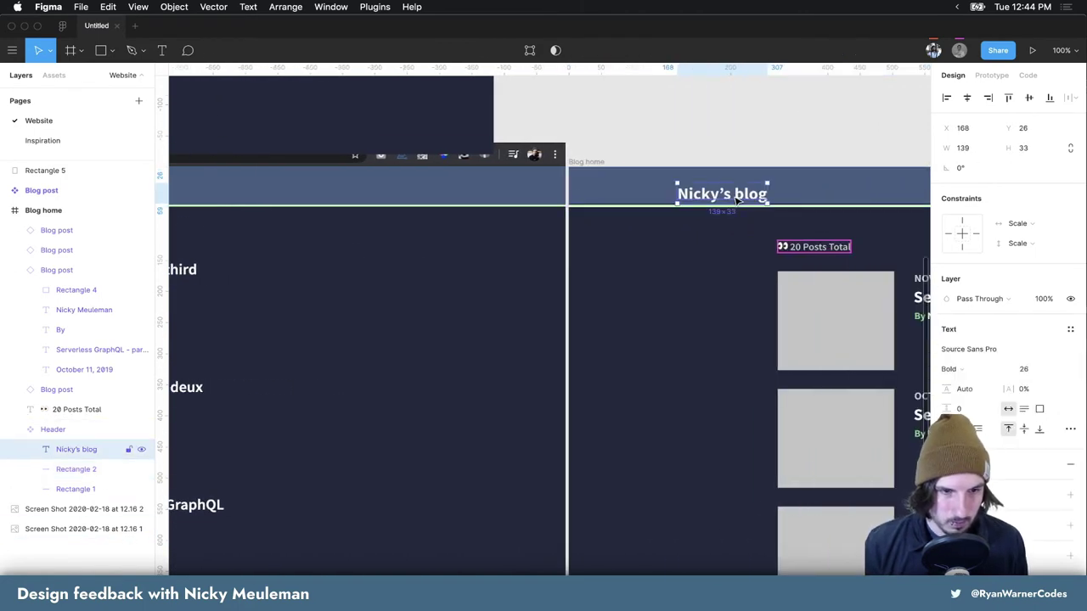
key("shift+Up")
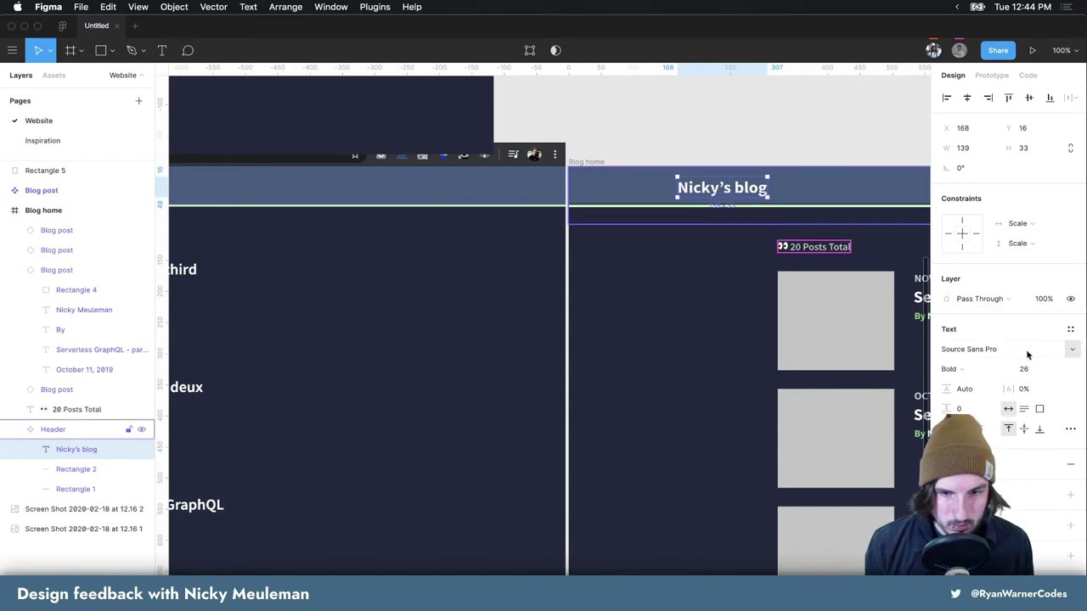
key("Up")
key("Up")
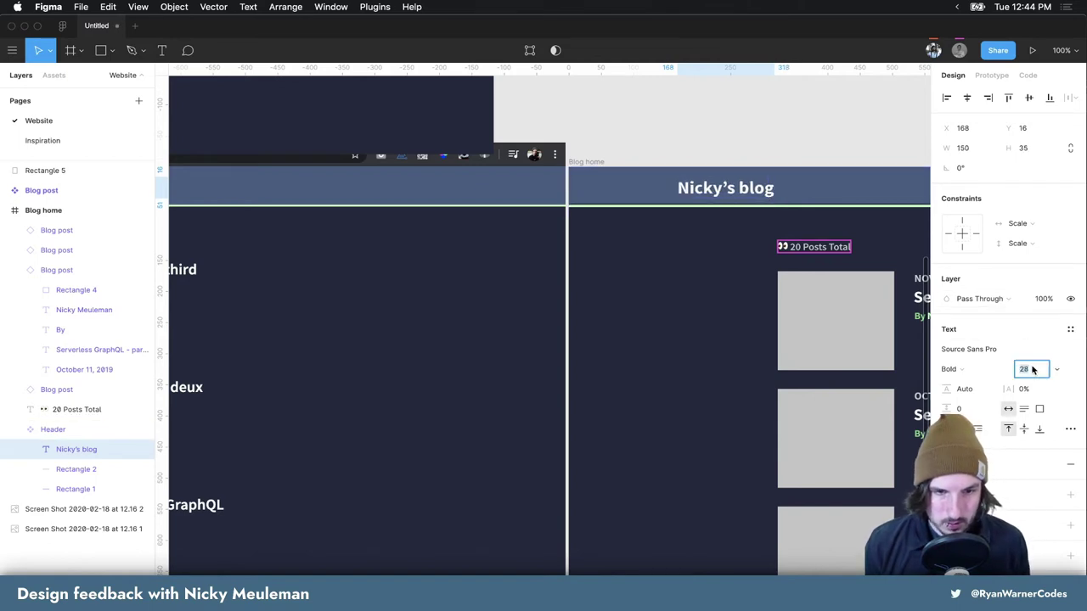
left_click(720, 257)
Move the top screenshot right clear of the frames, then duplicate the Blog home frame
scroll(722, 259, "right", 3)
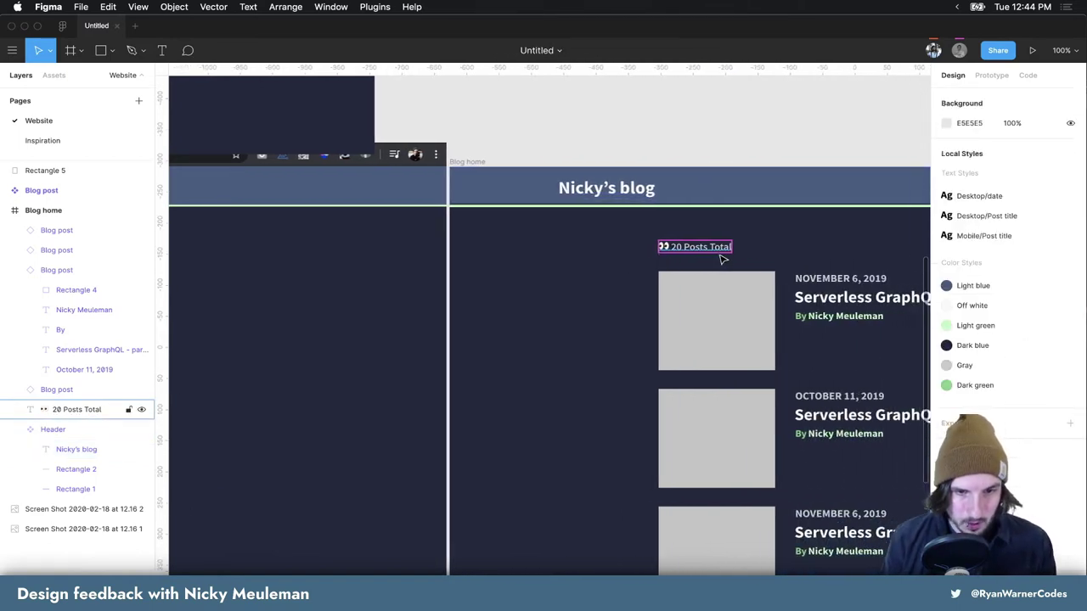
scroll(722, 259, "right", 3)
scroll(723, 260, "right", 5)
scroll(735, 255, "down", 4)
scroll(735, 255, "left", 1)
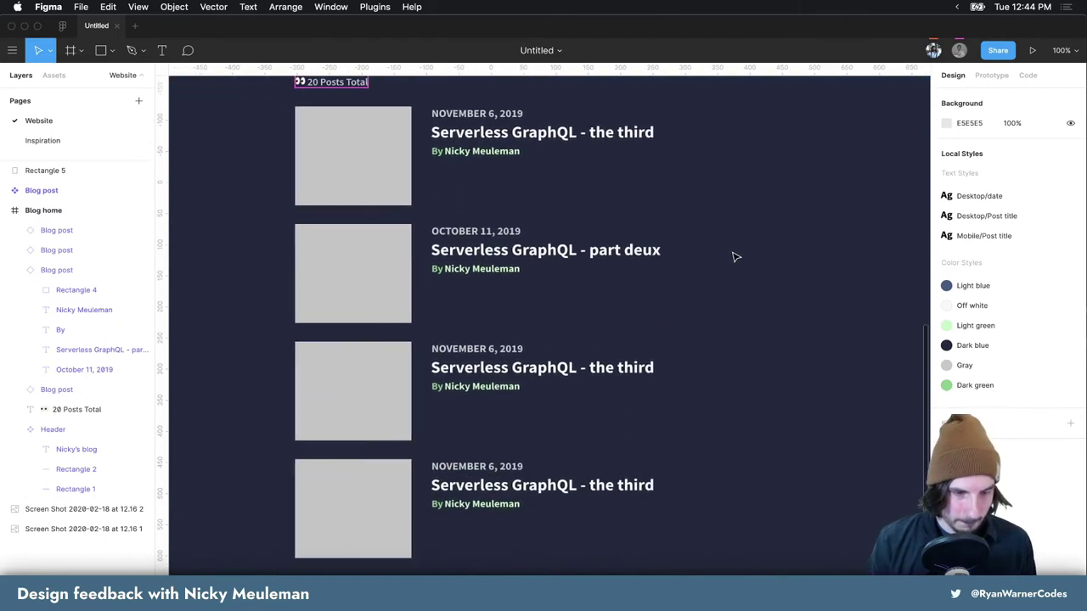
scroll(735, 257, "down", 5, "ctrl")
scroll(735, 256, "down", 3, "ctrl")
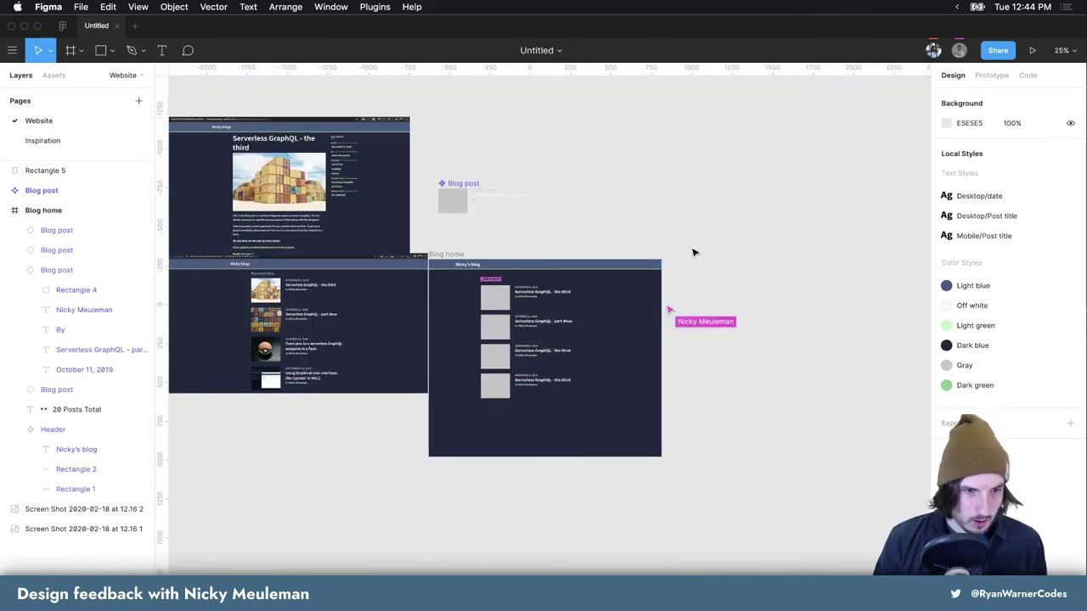
scroll(694, 251, "left", 1)
scroll(693, 245, "left", 3)
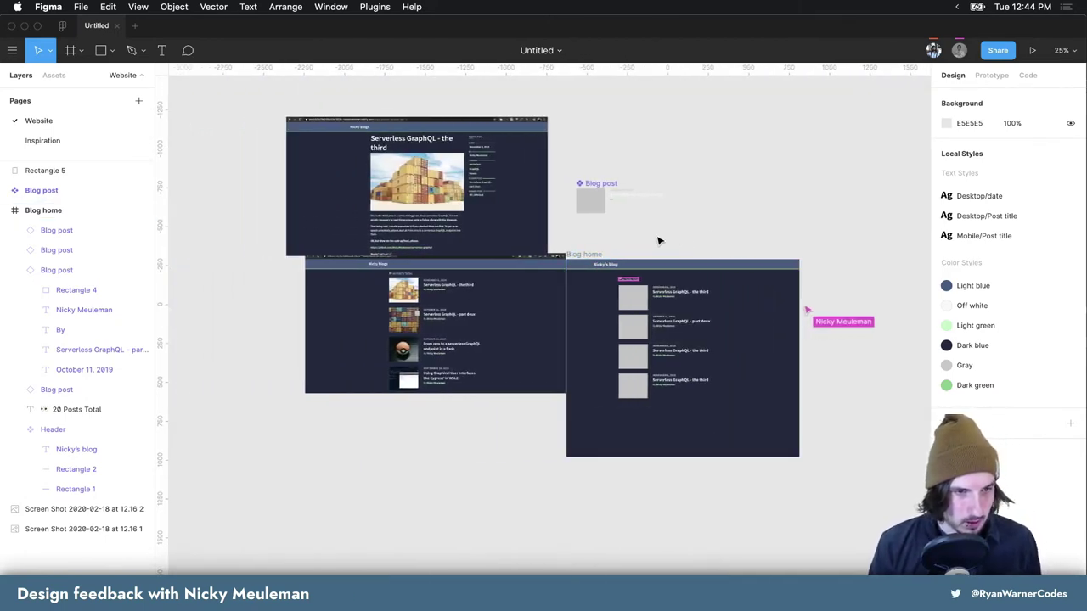
left_click_drag(491, 210, 828, 212)
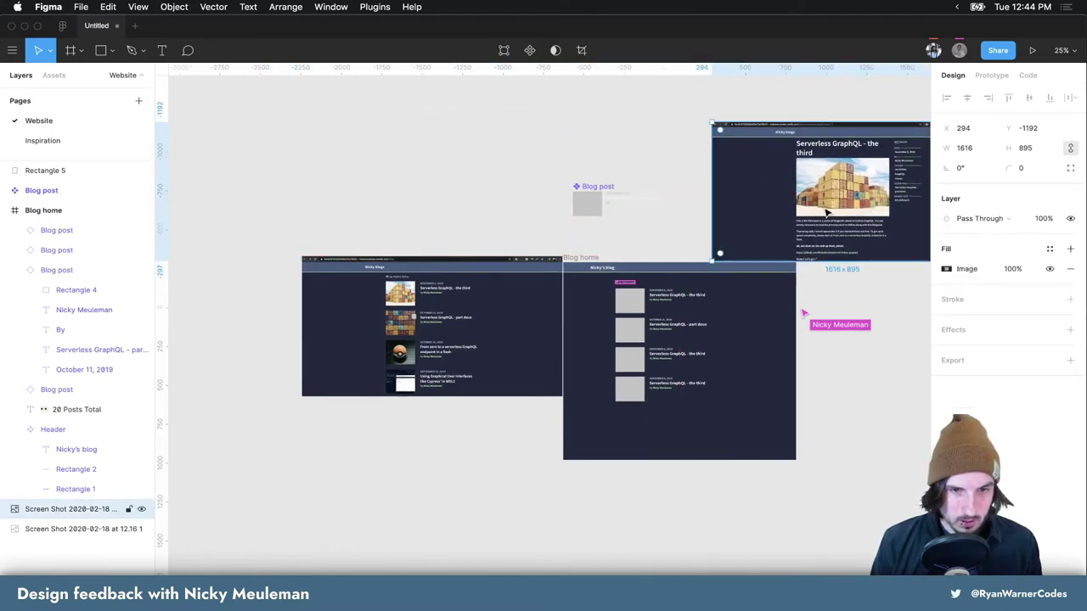
scroll(828, 212, "right", 5)
left_click_drag(521, 200, 711, 233)
left_click(618, 275)
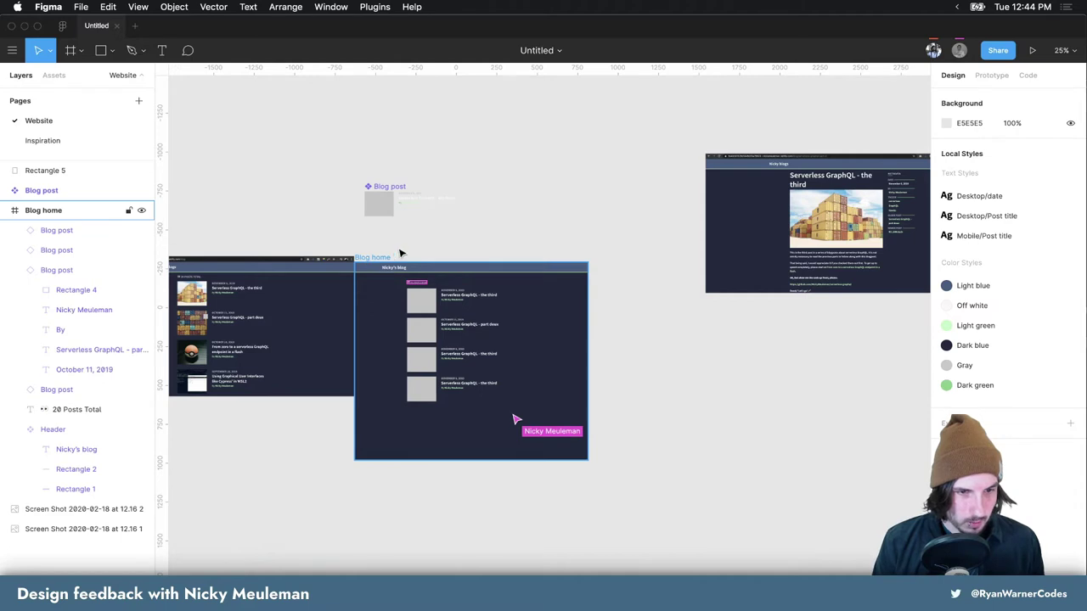
left_click_drag(401, 253, 440, 242)
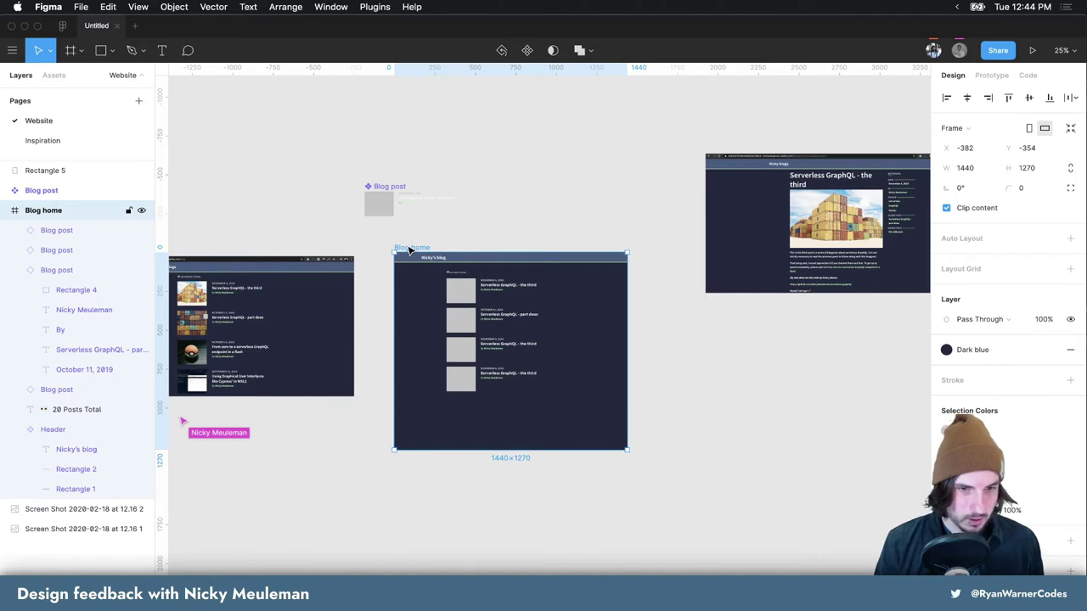
key("super+d")
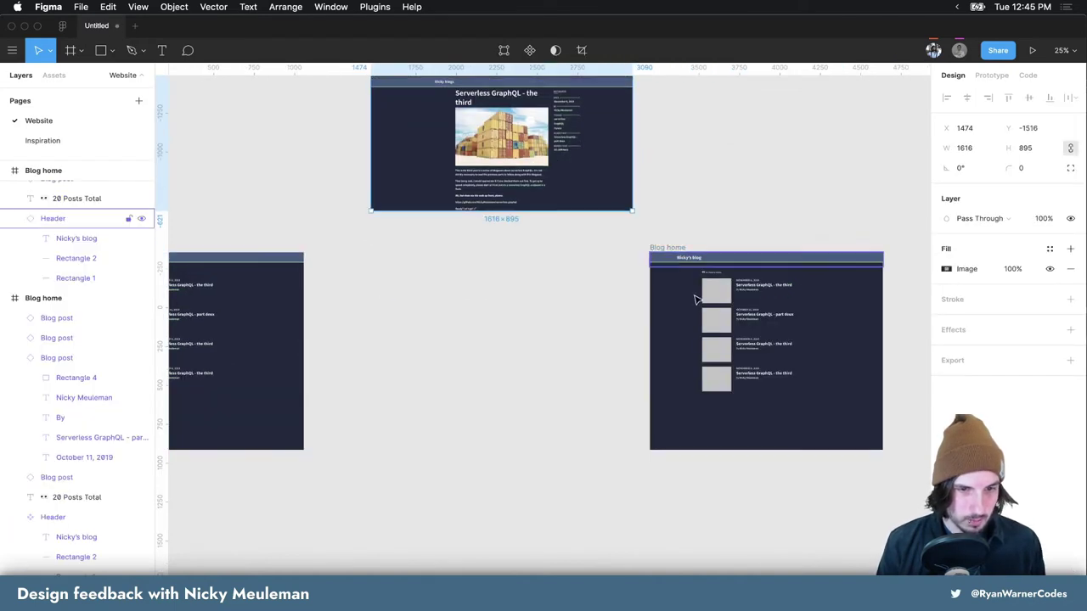
Place the copied frame beside the screenshot and rename it 'Blog post'
mouse_move(656, 252)
left_mouse_down()
mouse_move(406, 262)
mouse_move(348, 253)
left_mouse_up()
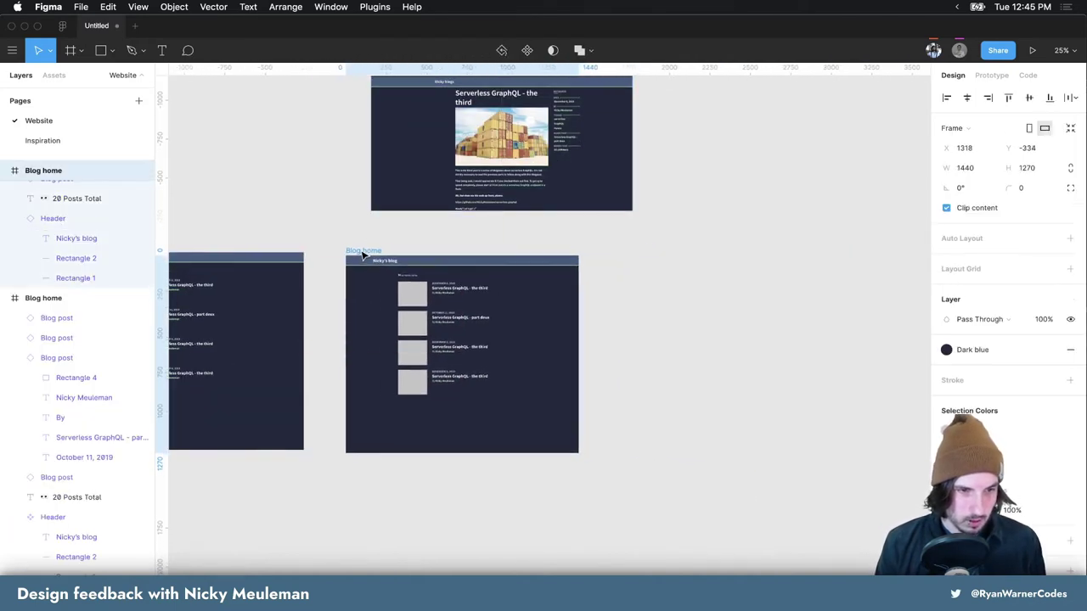
double_click(57, 173)
type("post")
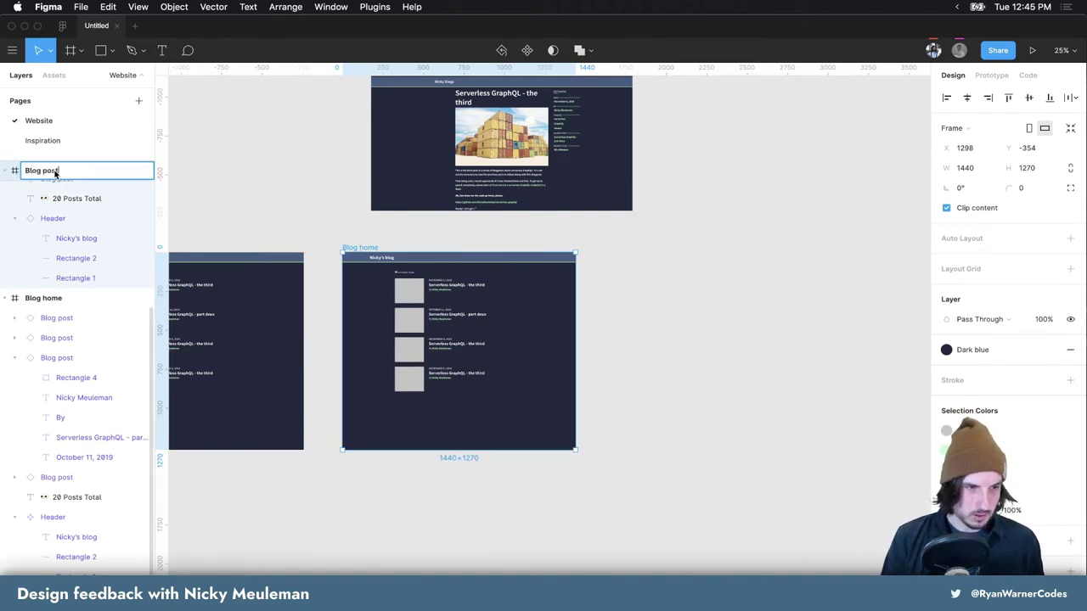
key("Return")
Delete the four post cards and the 20 Posts Total text, keeping only the header
scroll(212, 161, "left", 2)
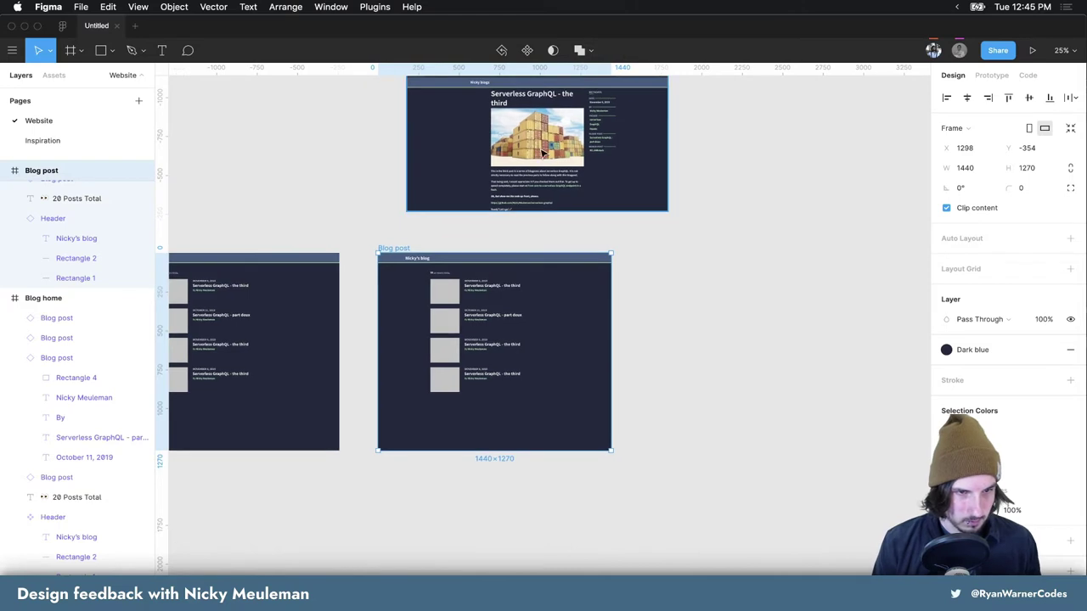
left_click_drag(542, 152, 509, 267)
scroll(483, 329, "up", 3)
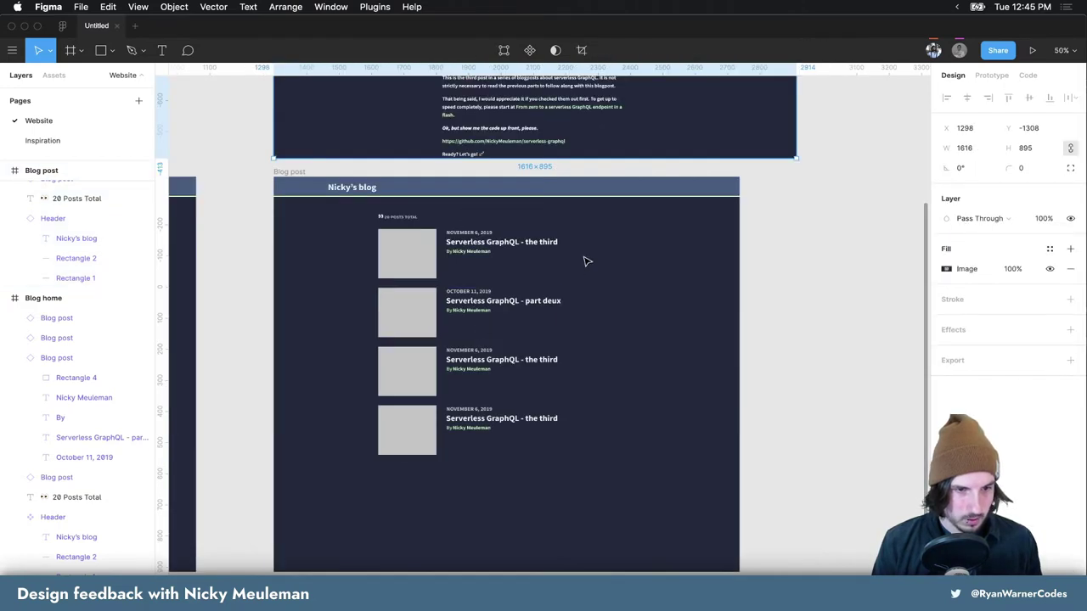
left_click_drag(610, 229, 387, 476)
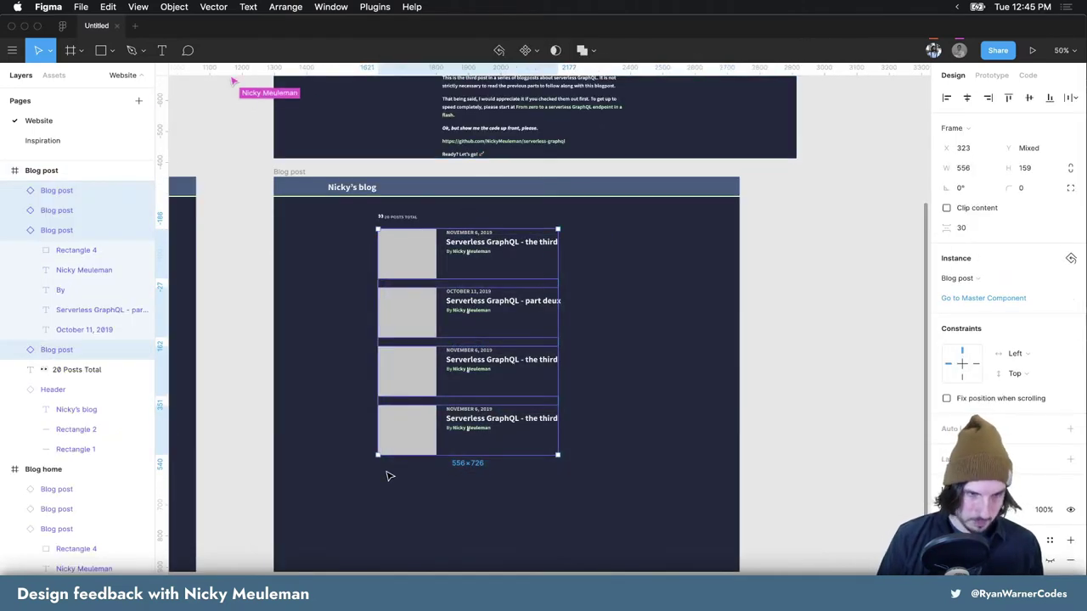
key("Delete")
left_click(393, 226)
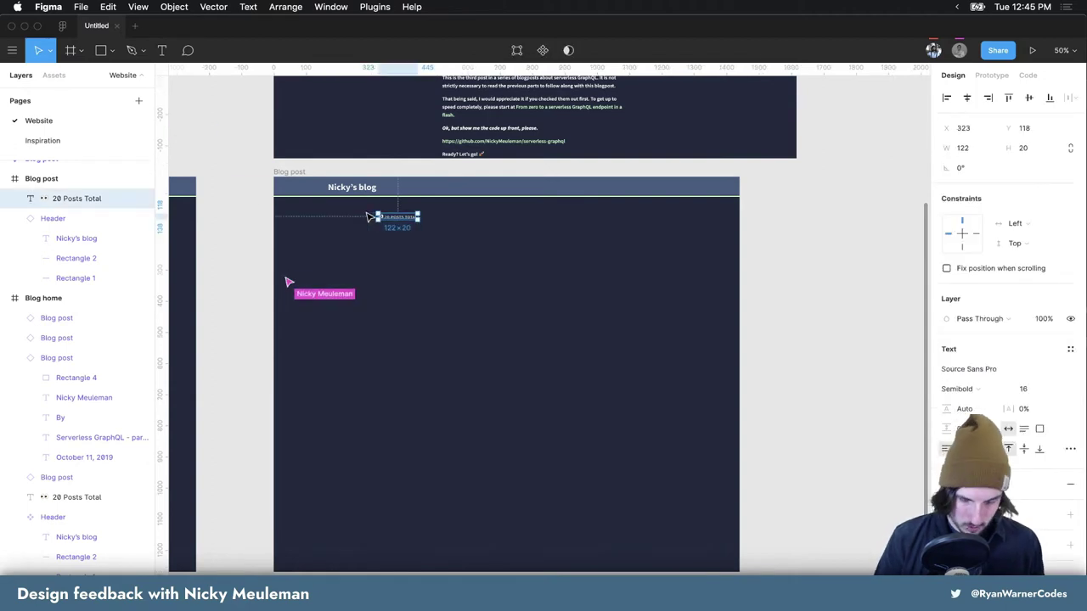
key("Delete")
scroll(429, 285, "up", 1)
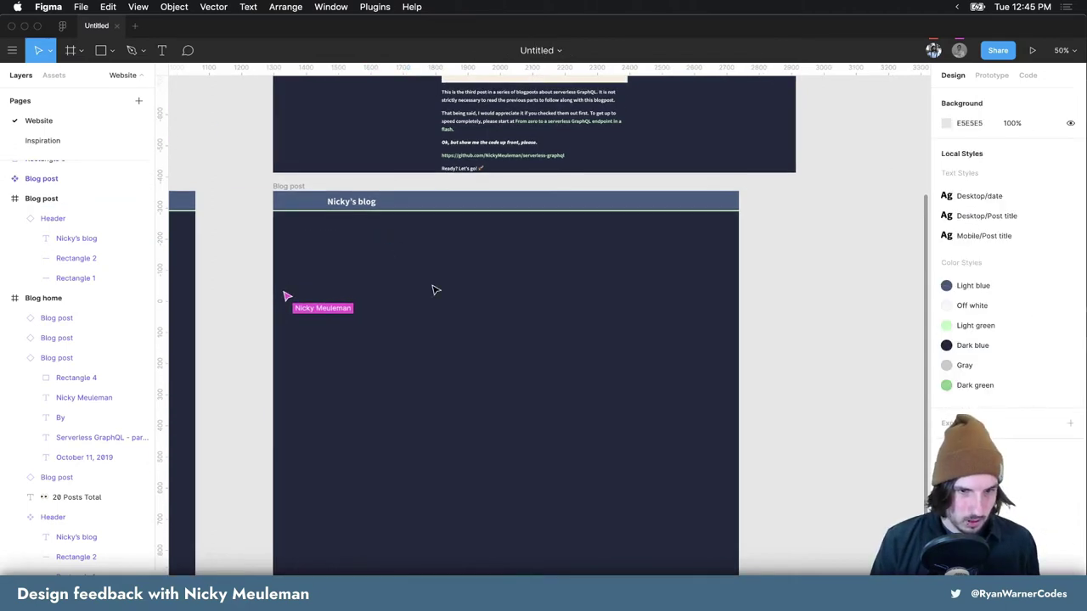
left_click(405, 208)
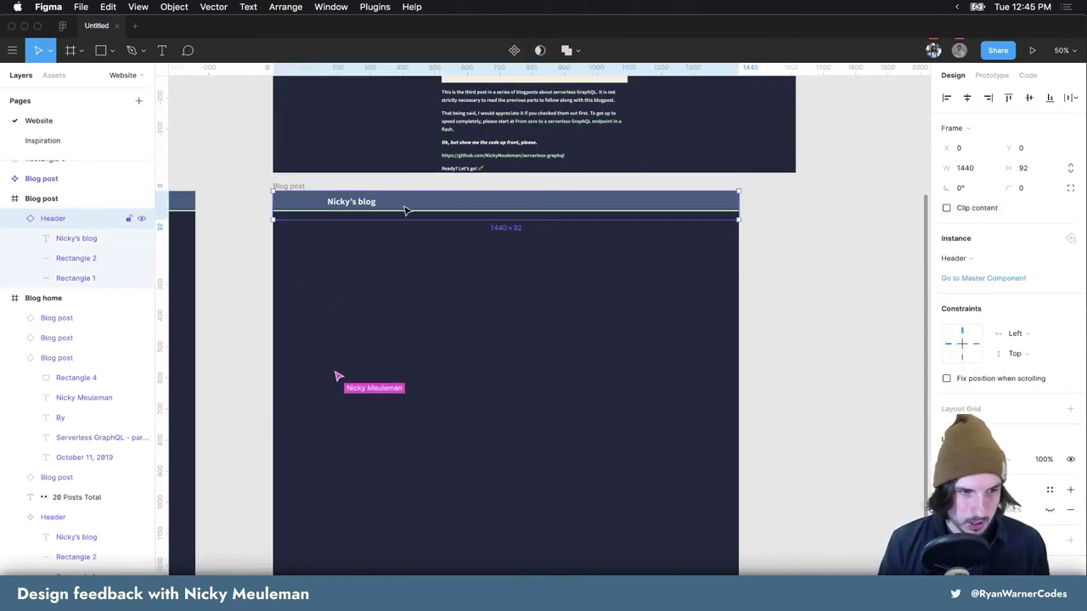
scroll(254, 204, "up", 3)
scroll(227, 202, "up", 4)
Add the title 'Serverless GraphQL - the third' below the Blog post header
left_click(227, 202)
scroll(240, 204, "up", 5)
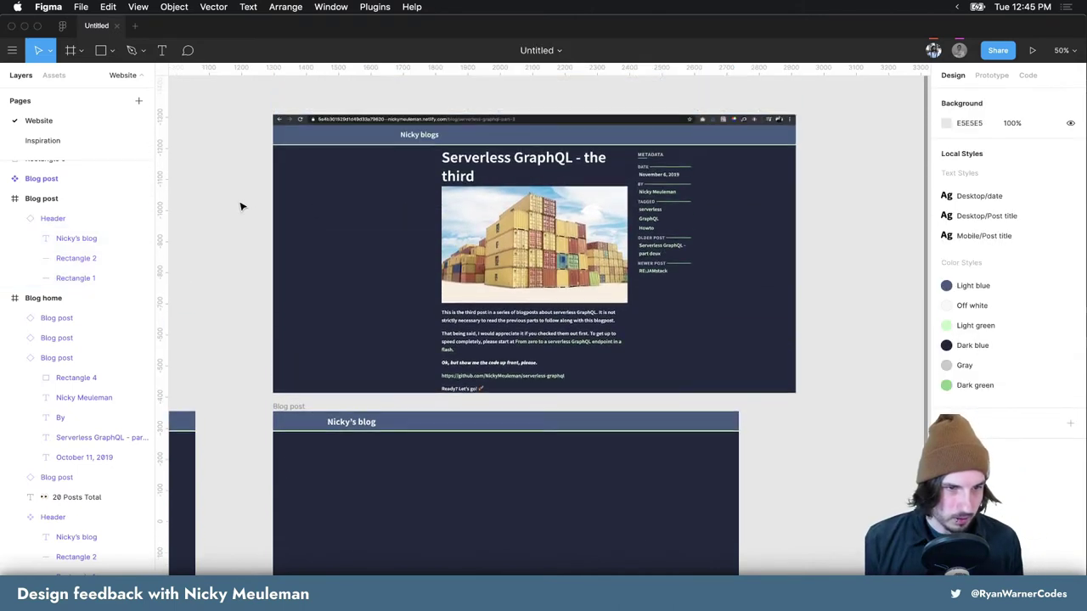
scroll(247, 208, "down", 1)
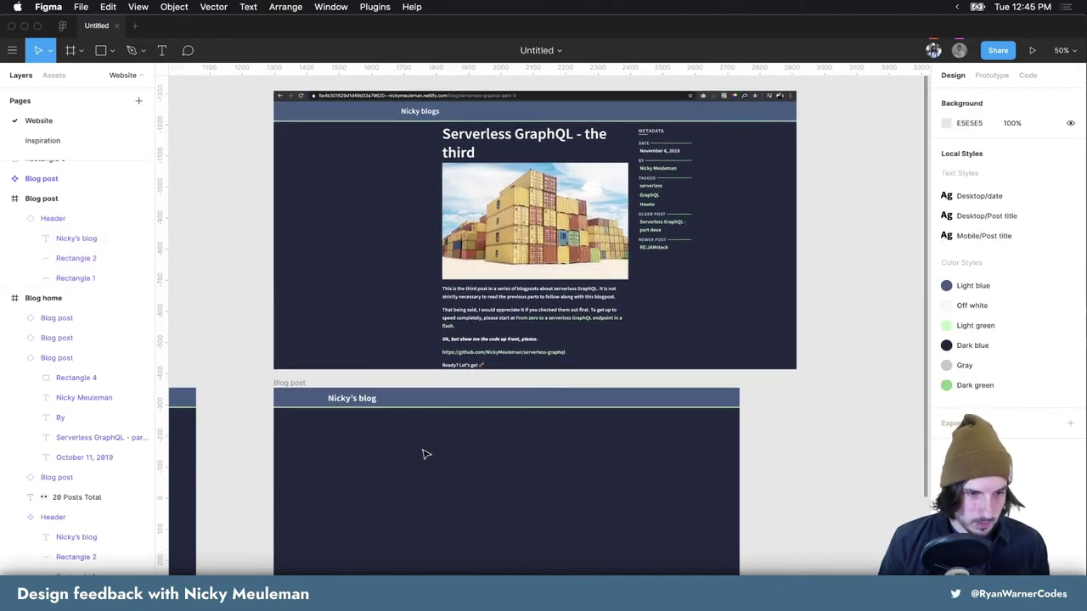
key("t")
left_click(387, 460)
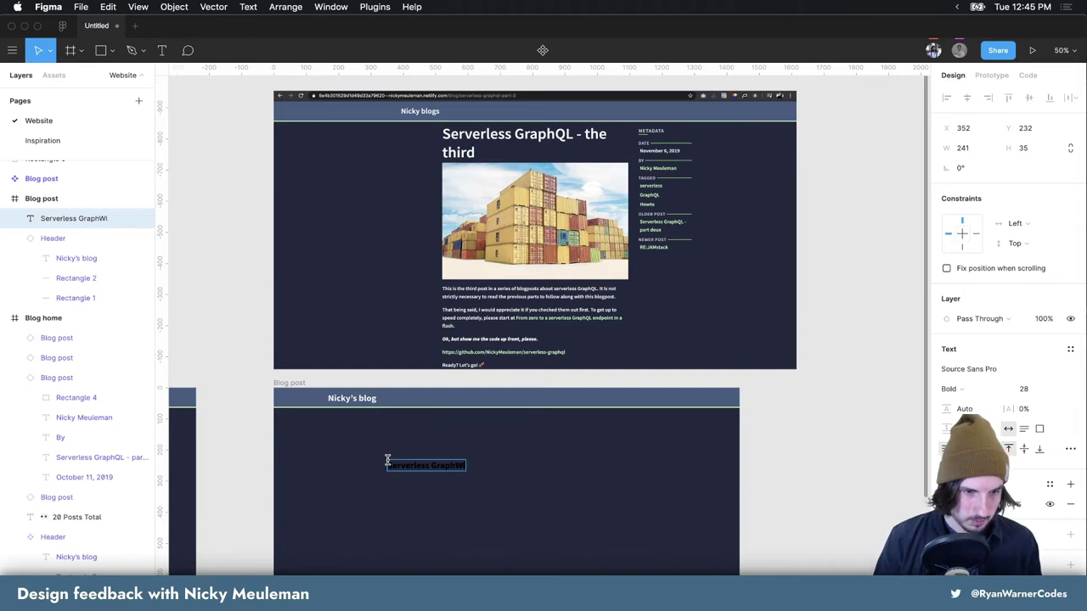
type("QL")
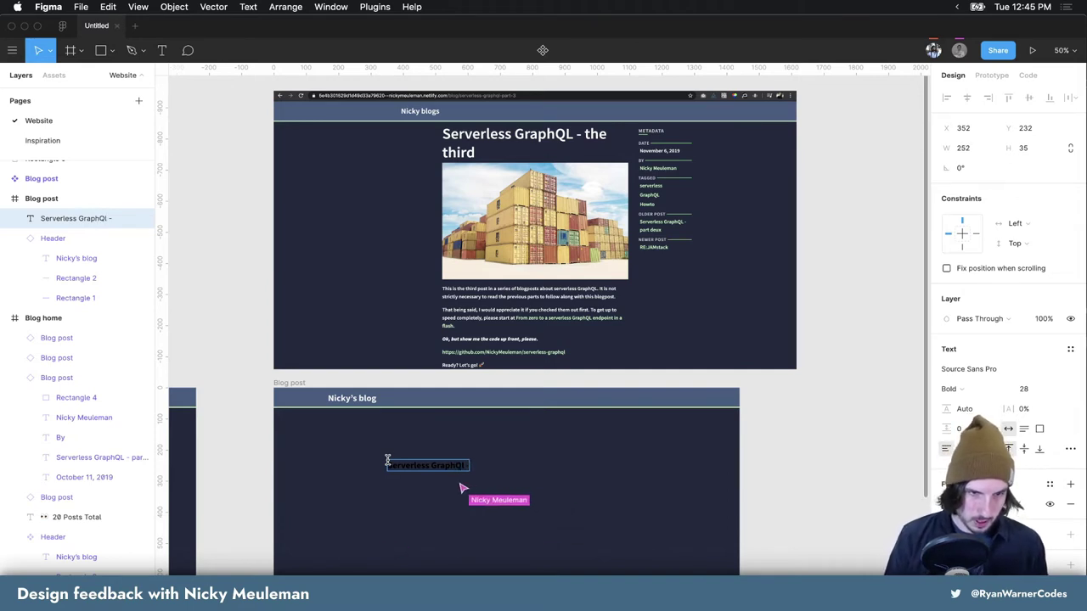
type(" - the third")
key("Escape")
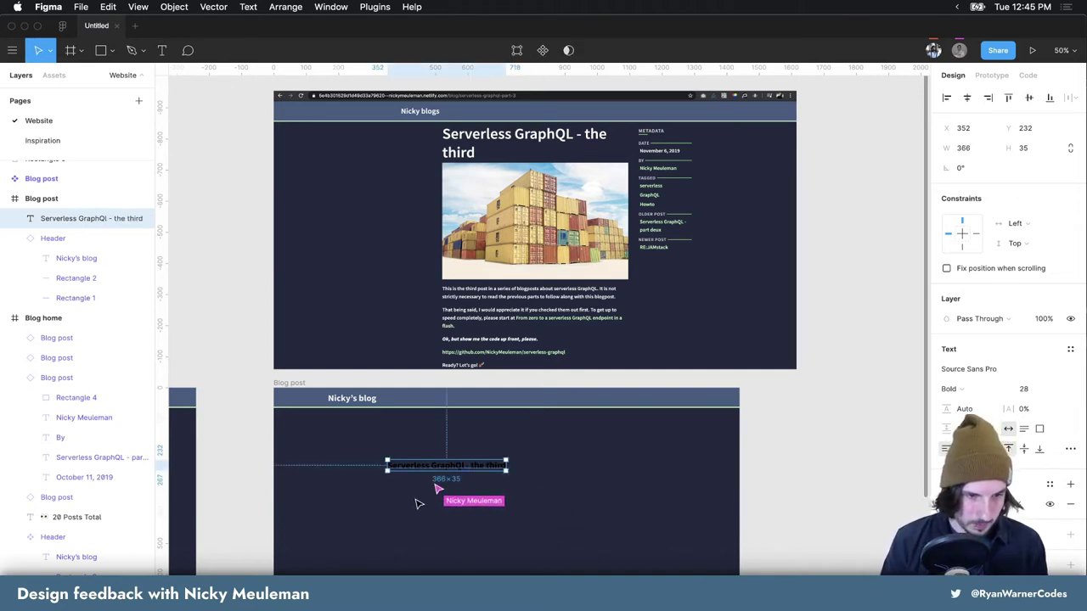
Draw a grey image placeholder rectangle beneath the title
scroll(437, 523, "down", 1)
scroll(437, 522, "down", 1)
key("r")
mouse_move(388, 466)
left_mouse_down()
mouse_move(603, 575)
mouse_move(558, 548)
left_mouse_up()
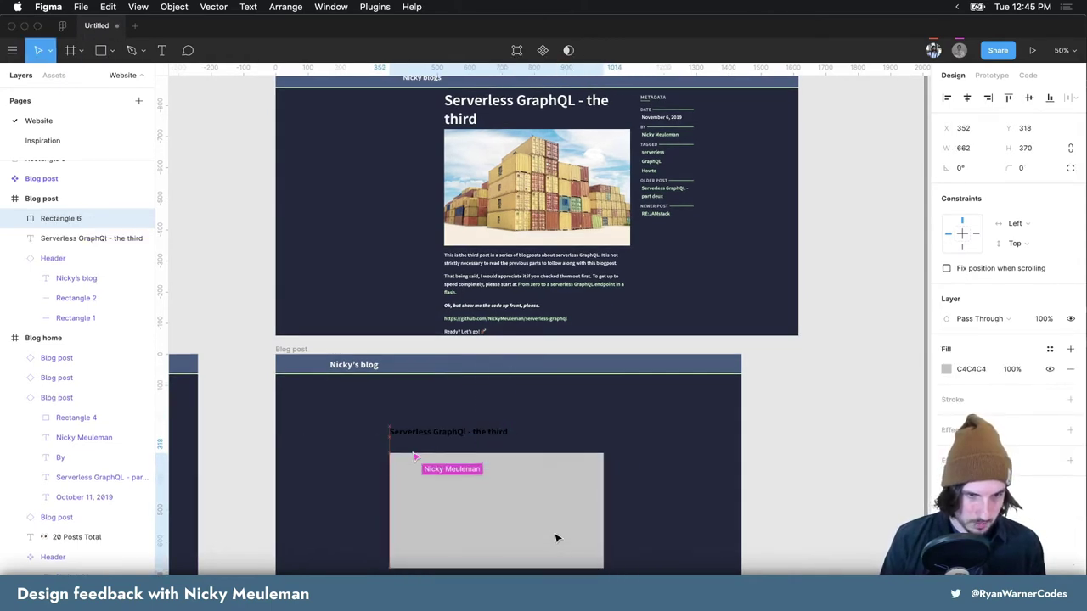
left_click(645, 560)
scroll(596, 540, "down", 3)
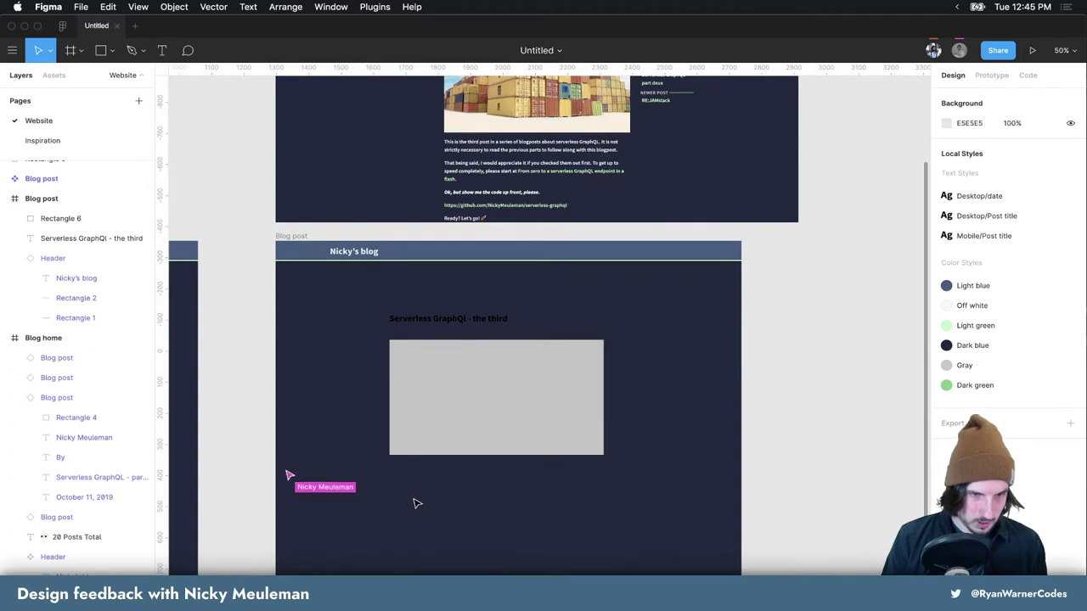
Copy the intro paragraphs of the 'Serverless GraphQL - the third' post from the browser
key("t")
key("super+Tab")
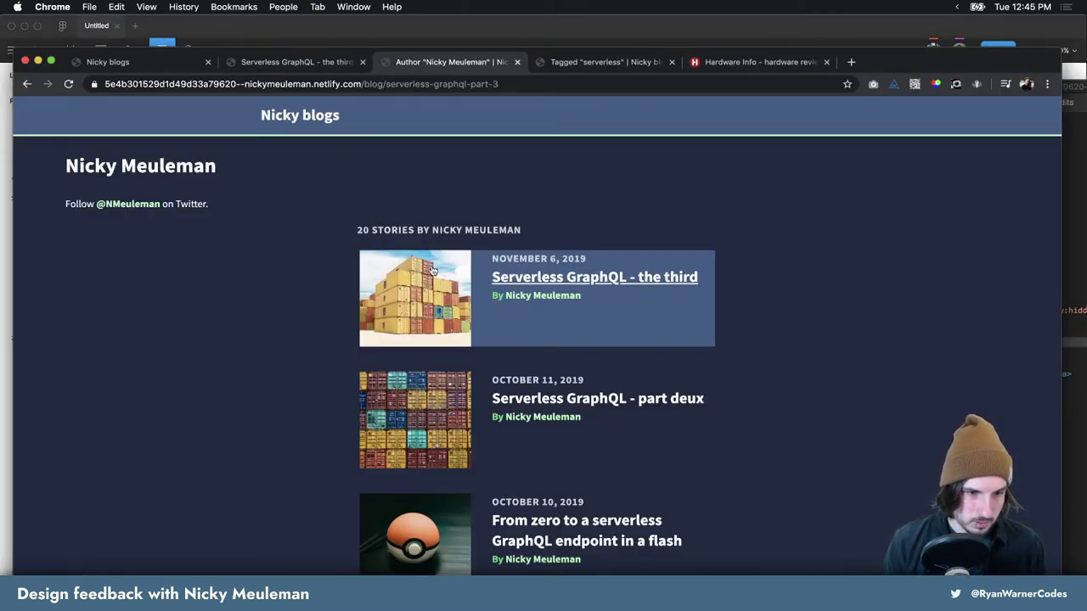
left_click(433, 265)
scroll(429, 363, "down", 3)
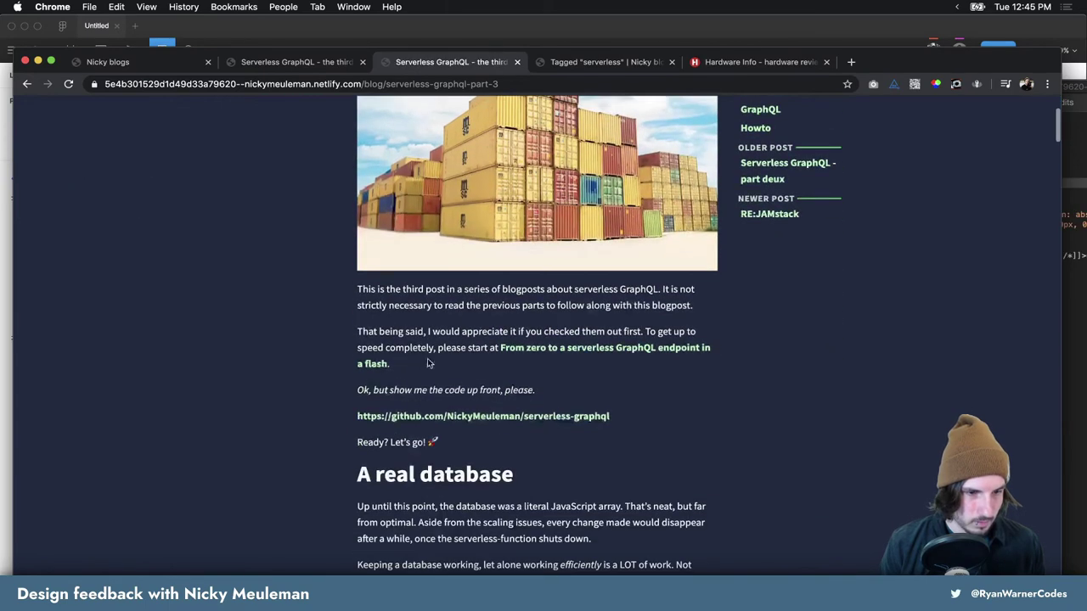
left_click_drag(430, 304, 520, 425)
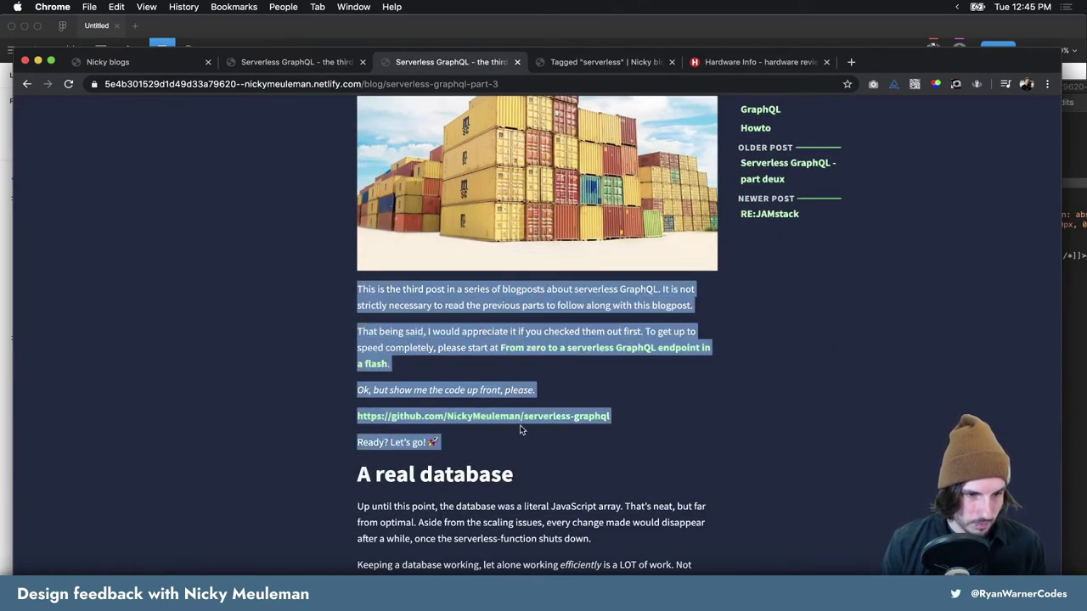
key("super+Tab")
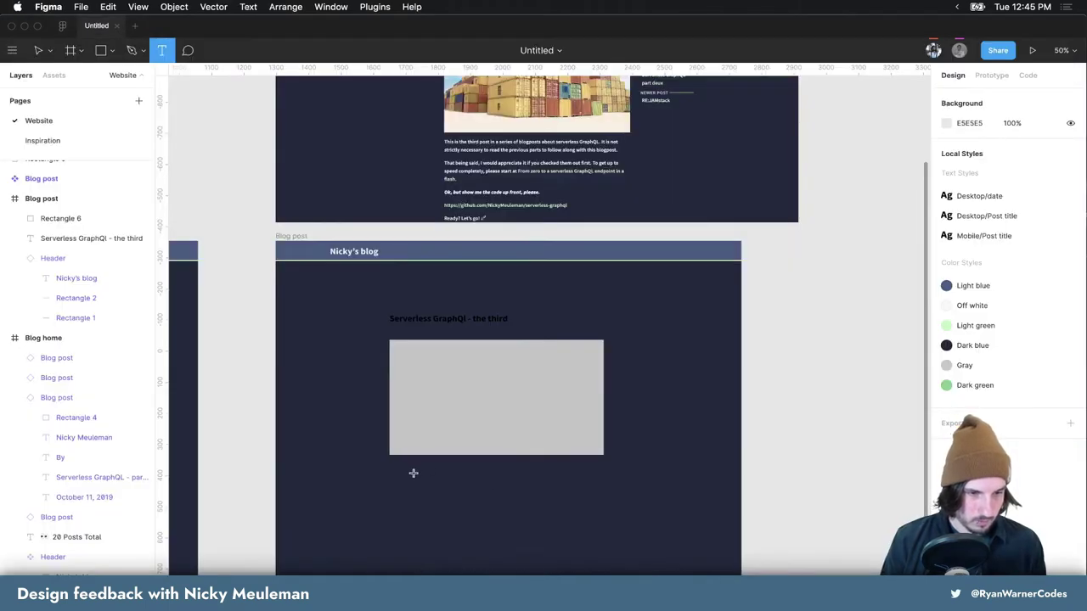
Paste the article's intro paragraphs under the image placeholder as an 844-wide text column
left_click(411, 476)
key("super+v")
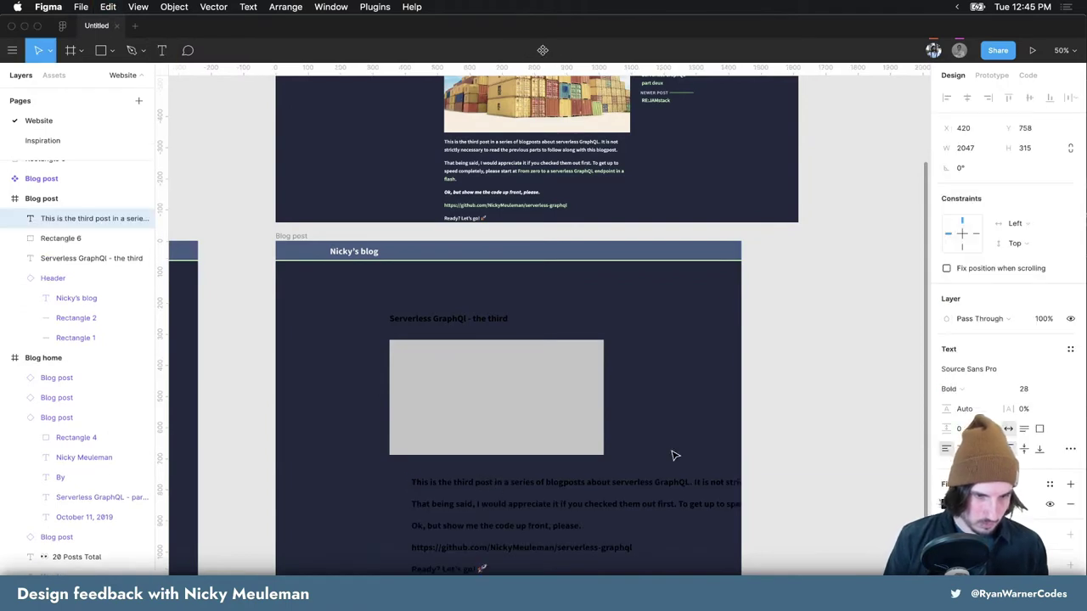
mouse_move(594, 488)
left_mouse_down()
mouse_move(365, 505)
mouse_move(505, 510)
mouse_move(371, 504)
left_mouse_up()
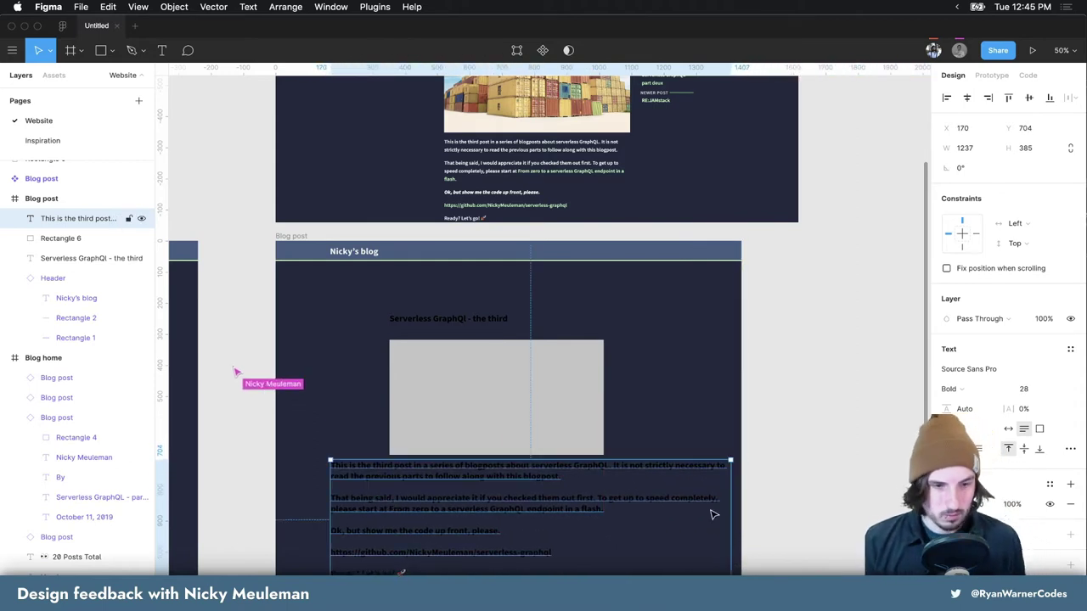
left_click_drag(730, 508, 604, 505)
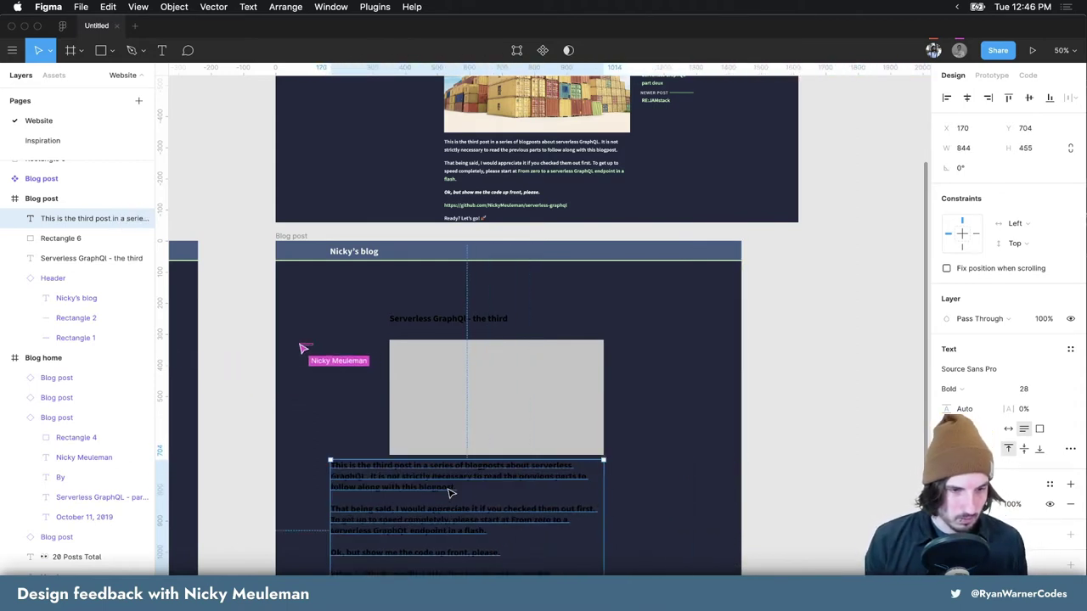
key("super+Tab")
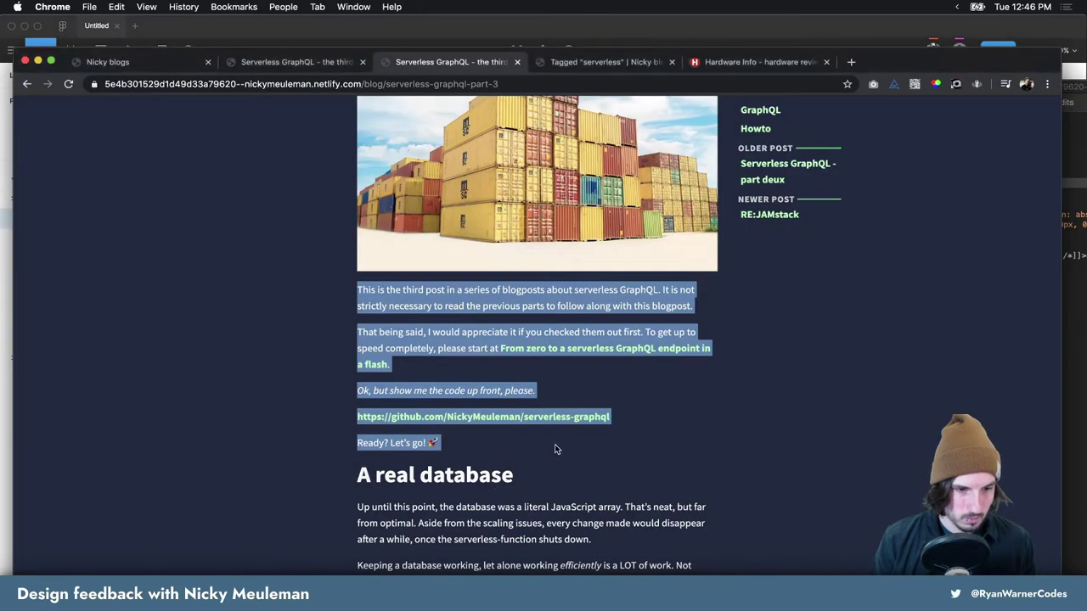
Scroll down the blog article and copy its 'A real database' heading
scroll(557, 450, "down", 3)
scroll(450, 391, "down", 2)
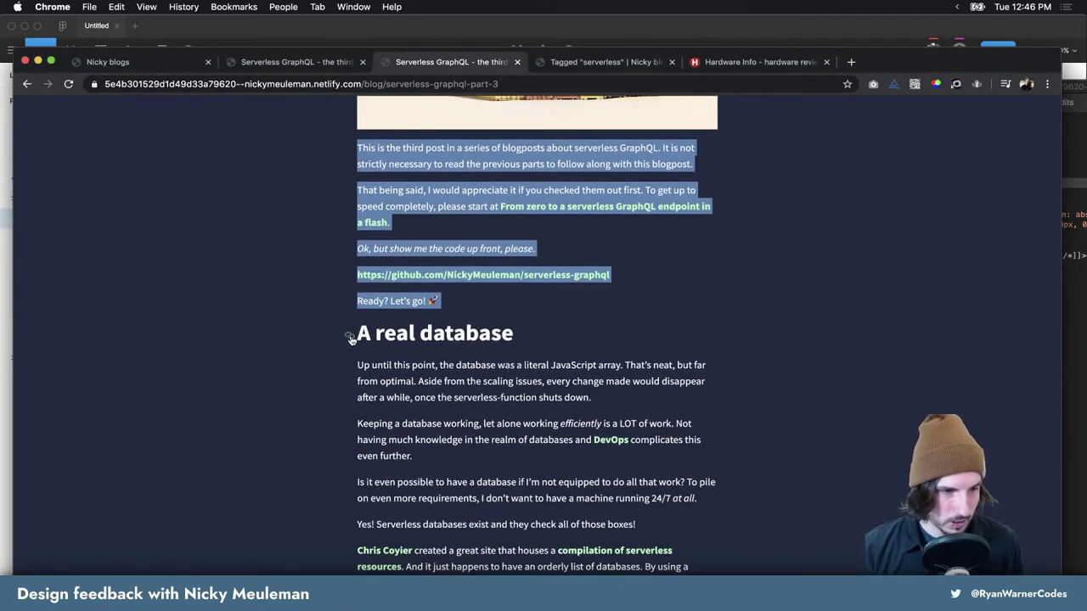
scroll(421, 199, "down", 5)
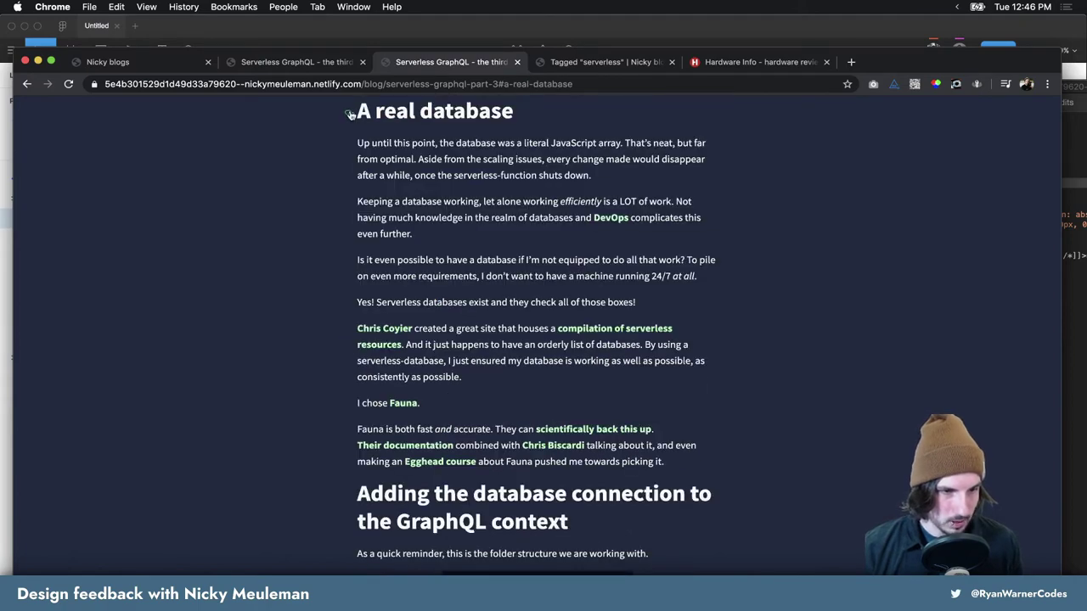
scroll(350, 114, "up", 2)
scroll(595, 255, "up", 7)
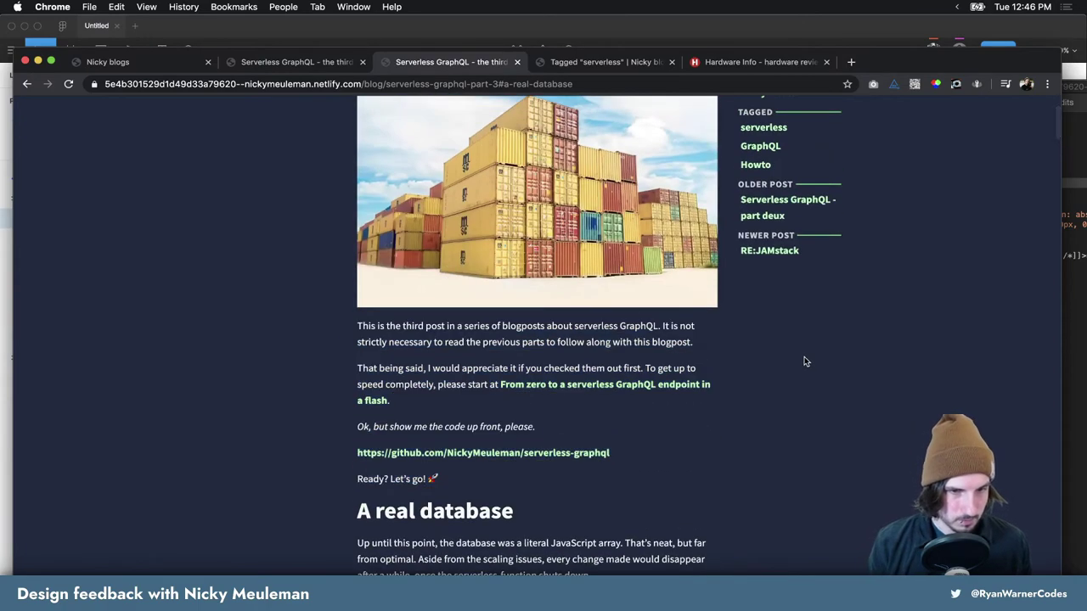
scroll(804, 361, "down", 2)
scroll(283, 303, "down", 4)
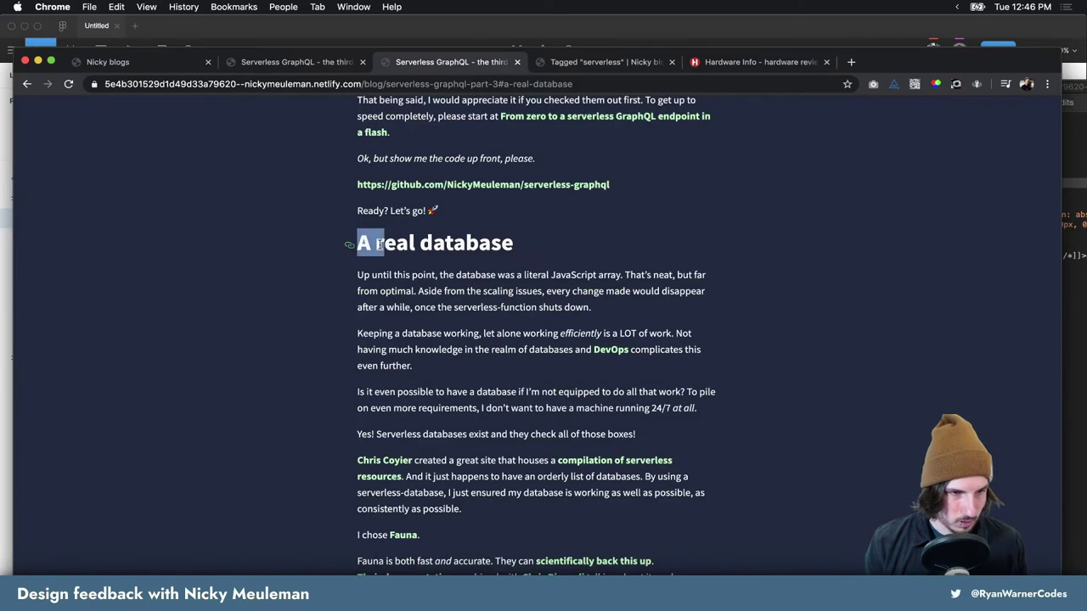
left_click_drag(380, 244, 516, 247)
key("ctrl+c")
key("super+Tab")
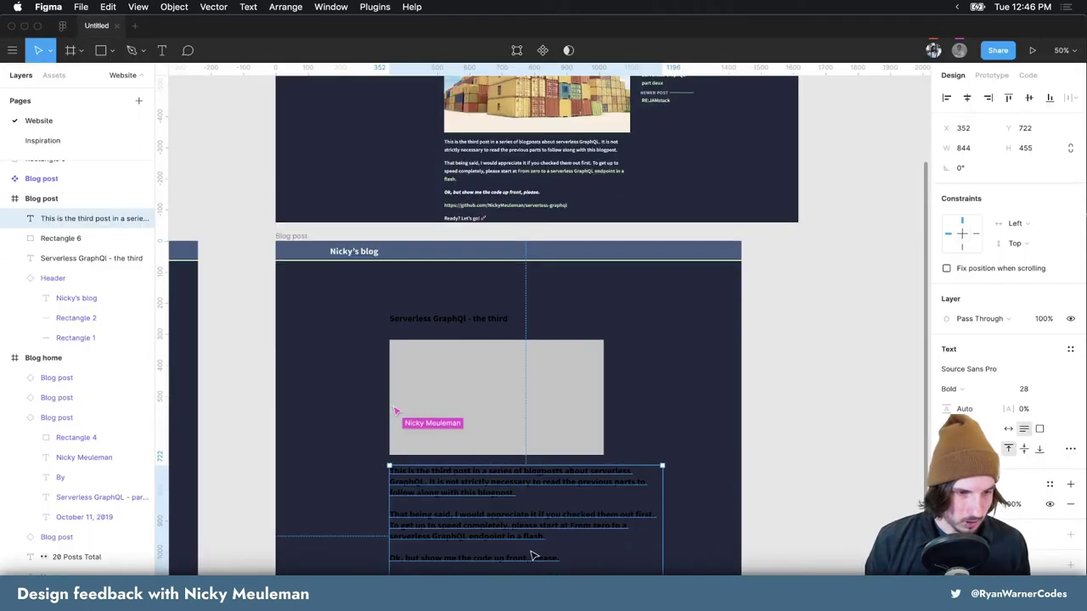
Extend the Blog post frame's bottom edge to make room for more content
scroll(532, 556, "down", 5)
left_click(447, 498)
scroll(381, 303, "up", 2)
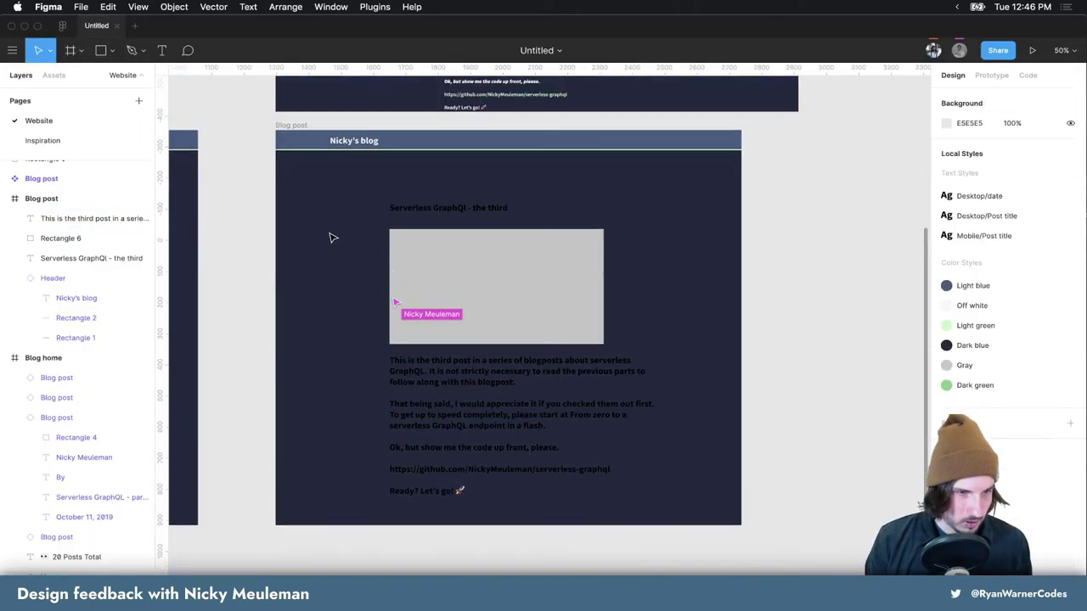
left_click(290, 124)
left_click_drag(525, 522, 520, 574)
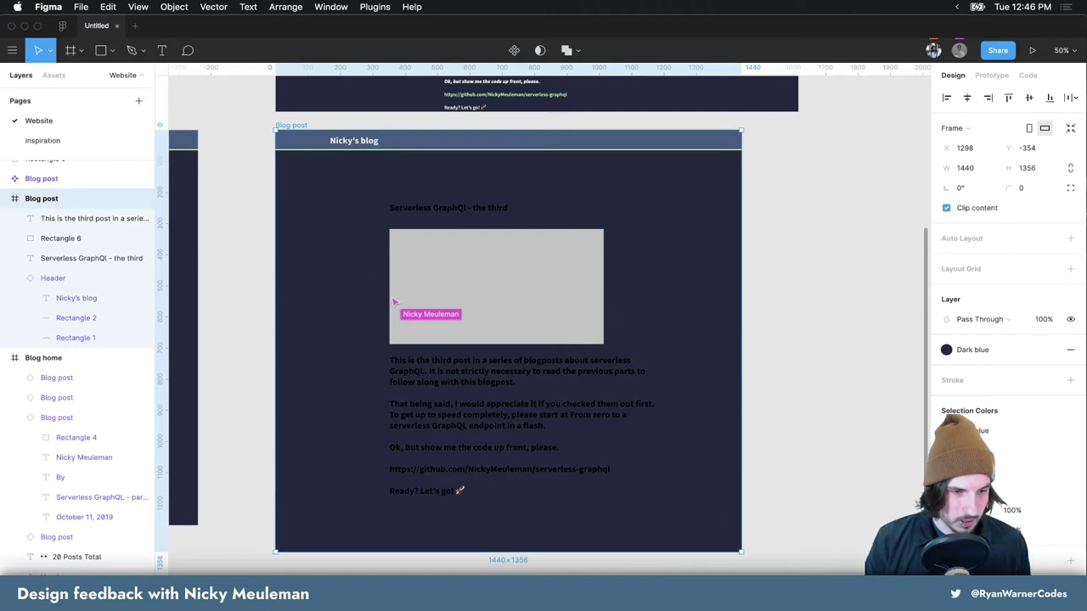
Paste the 'A real database' heading and position it below the intro paragraphs
left_click(486, 398)
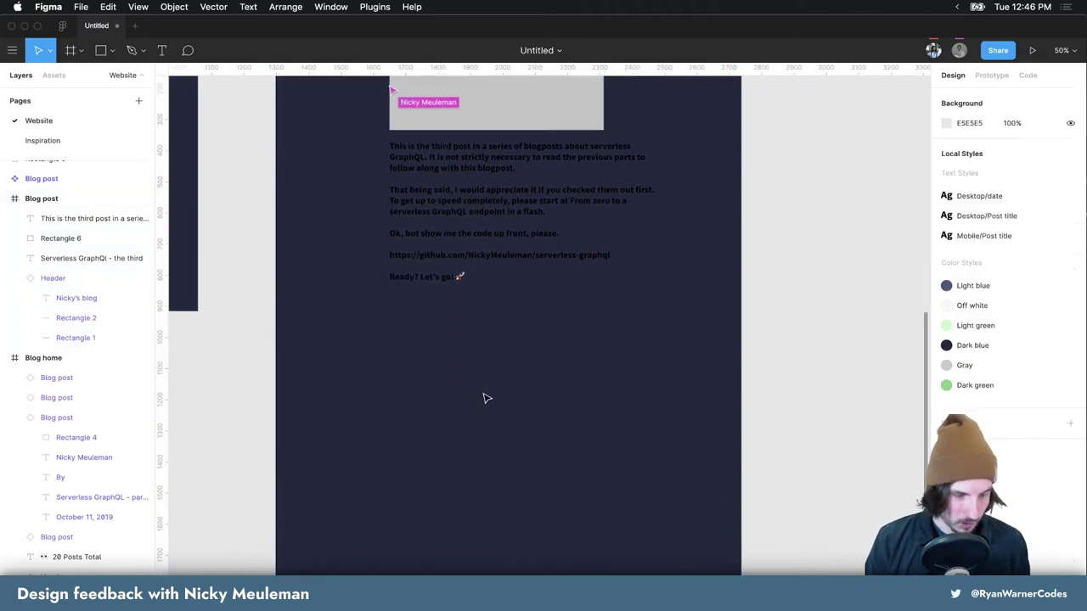
key("t")
key("ctrl+v")
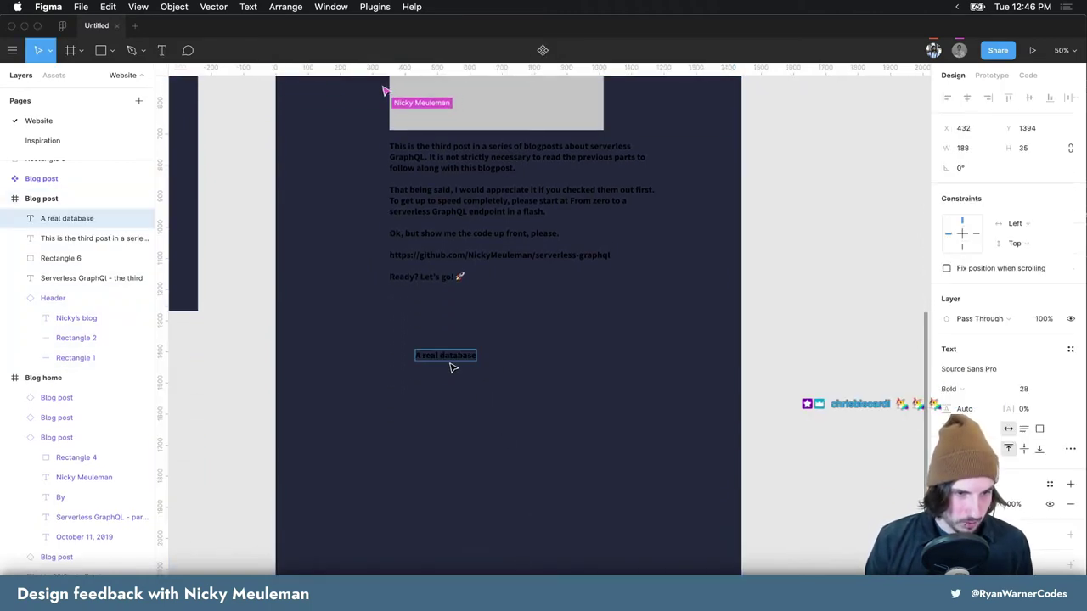
key("Escape")
left_click_drag(454, 361, 426, 321)
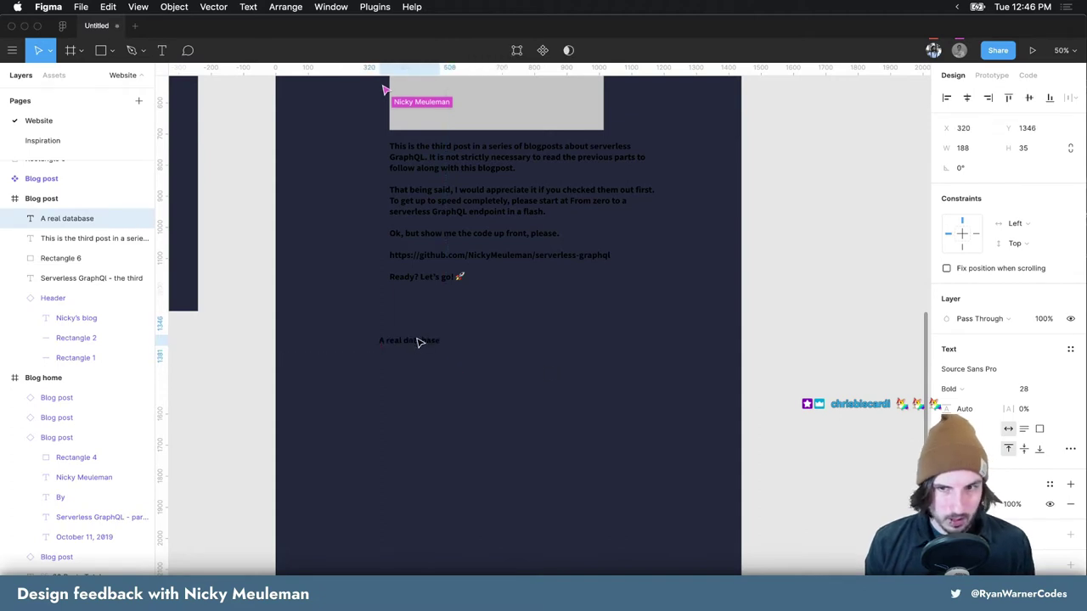
left_click(514, 319)
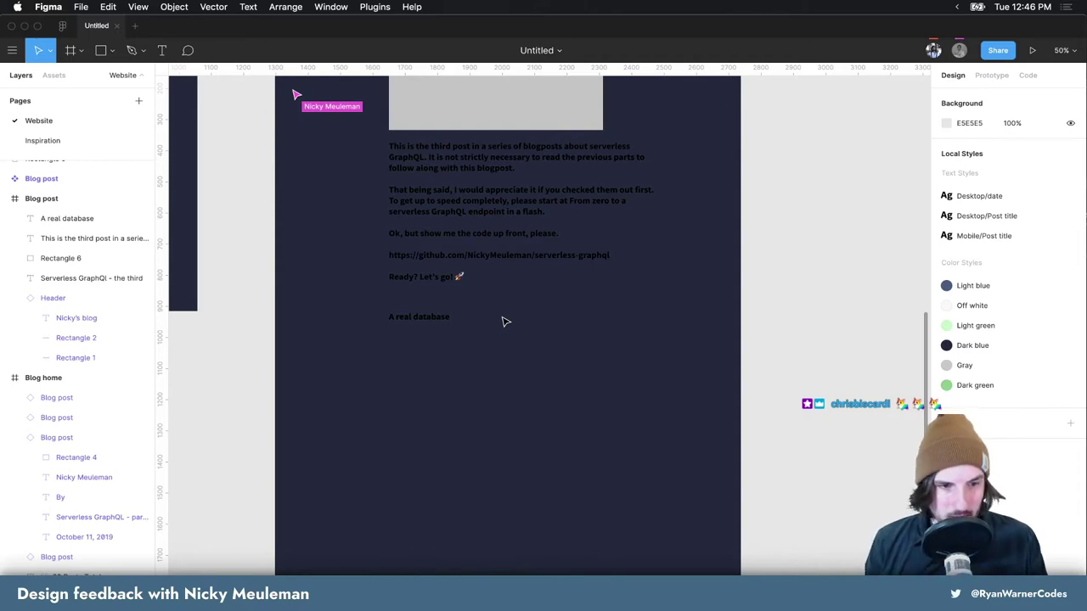
Clear the heading selection in Chrome and scroll back to the article's top
key("super+Tab")
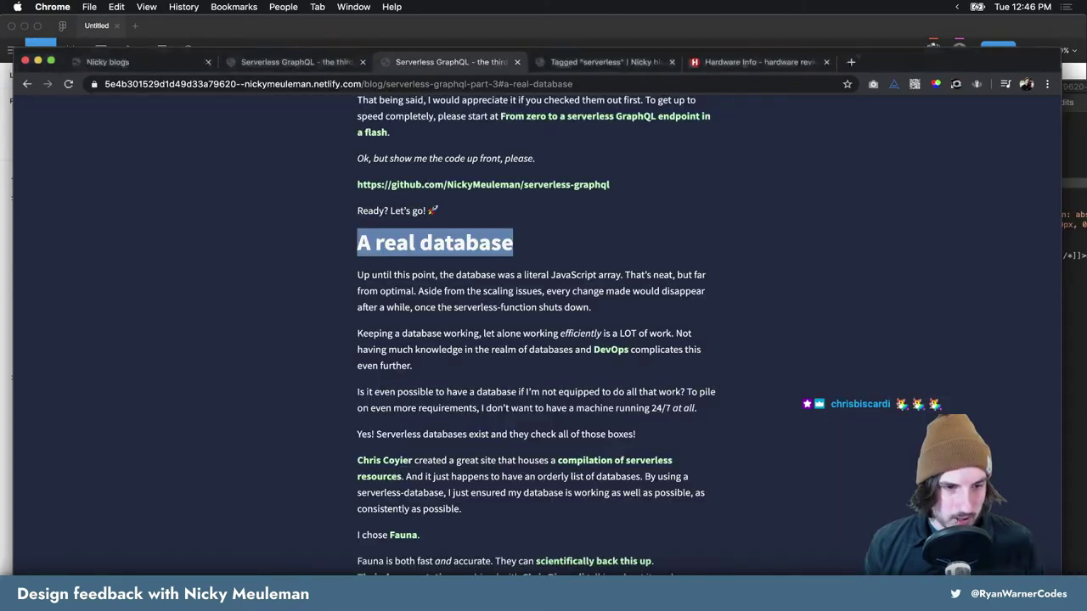
left_click(281, 208)
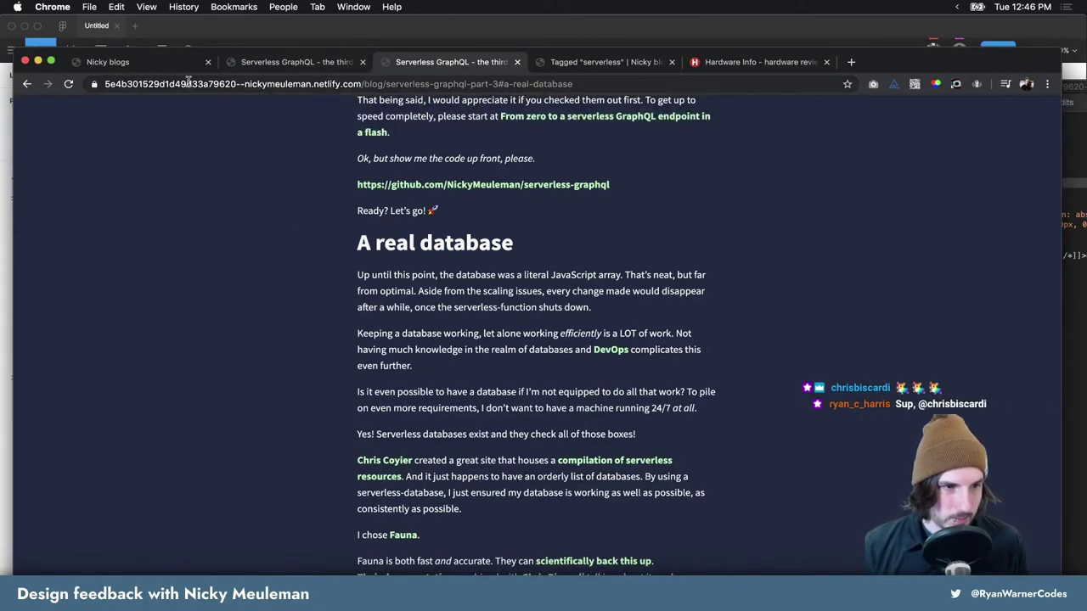
scroll(319, 109, "up", 5)
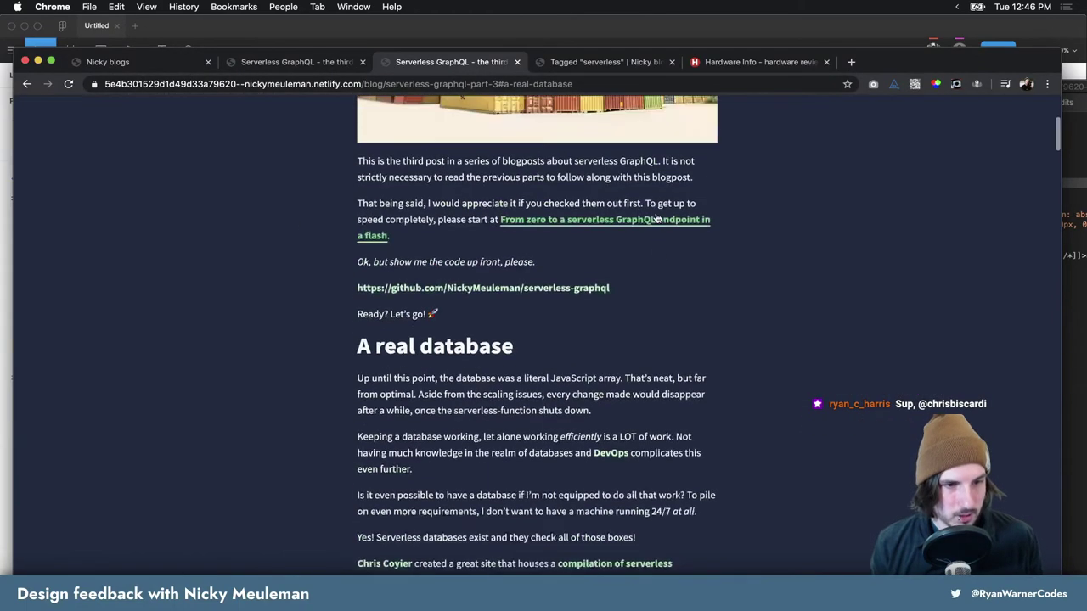
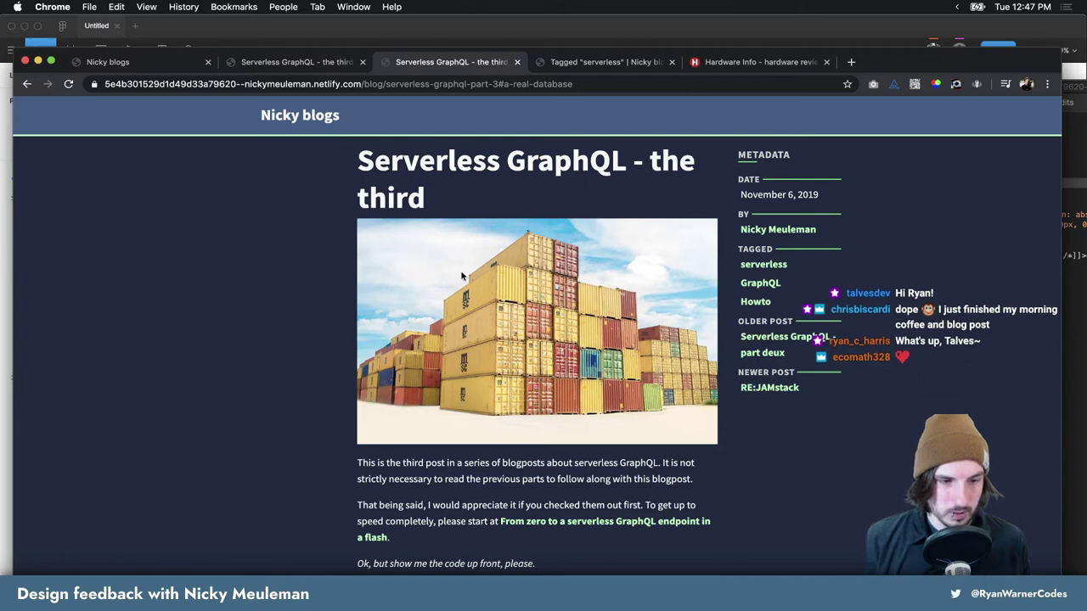
Raise the 'A real database' heading's font size to 58
key("super+Tab")
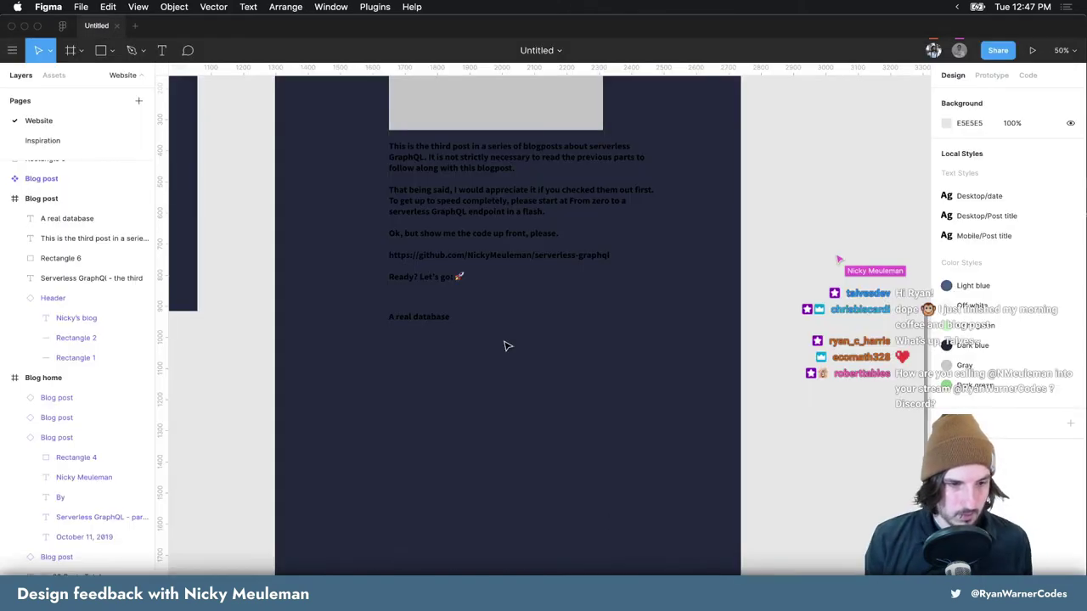
scroll(512, 344, "up", 3)
scroll(518, 356, "up", 2)
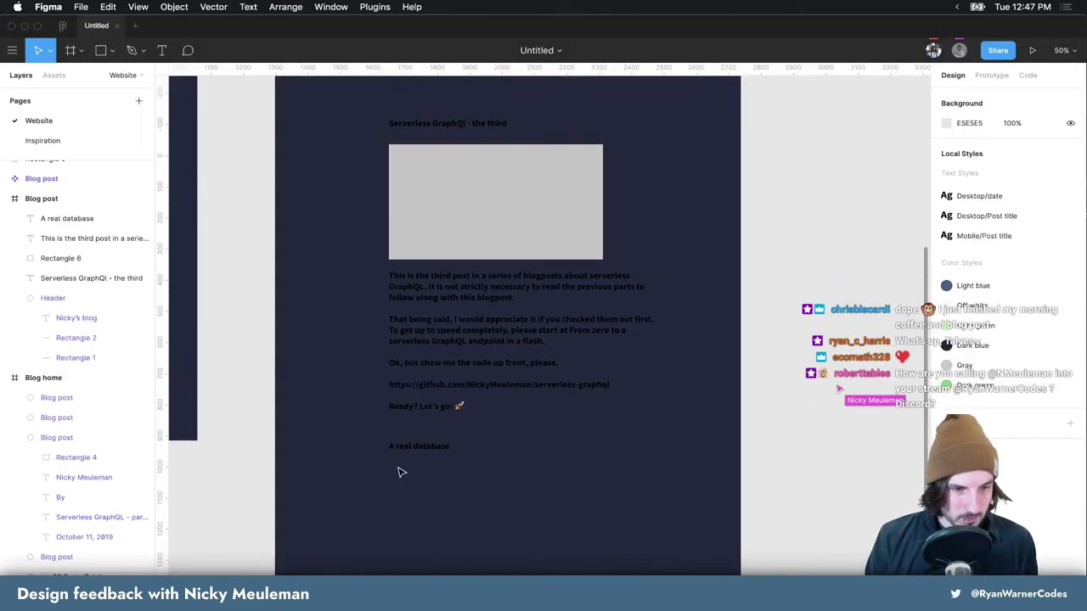
left_click(416, 446)
left_click(1031, 388)
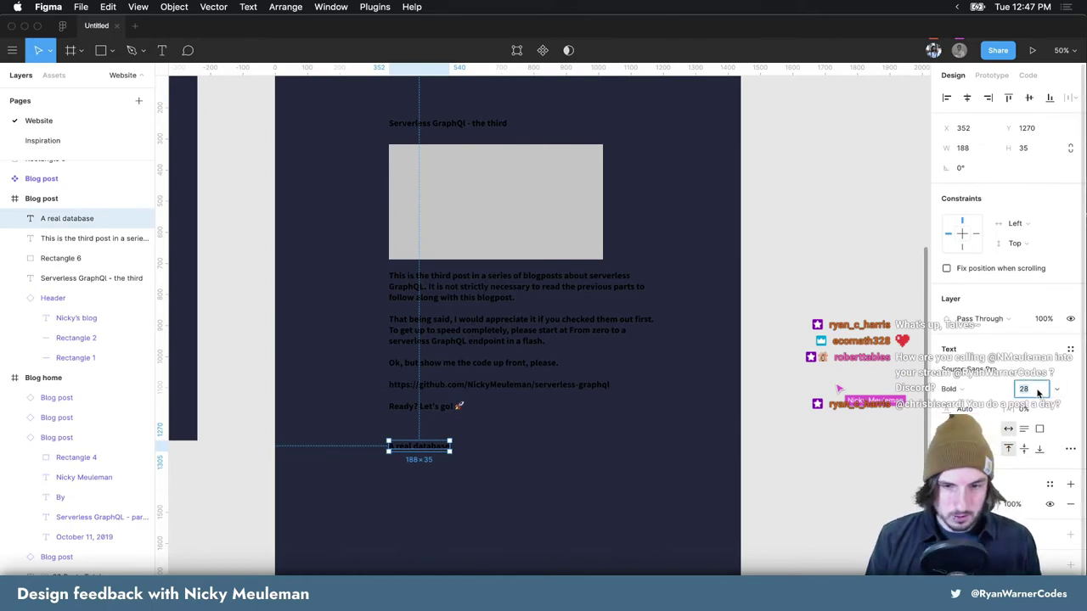
key("shift+Up")
key("shift+Up")
key("shift+Up")
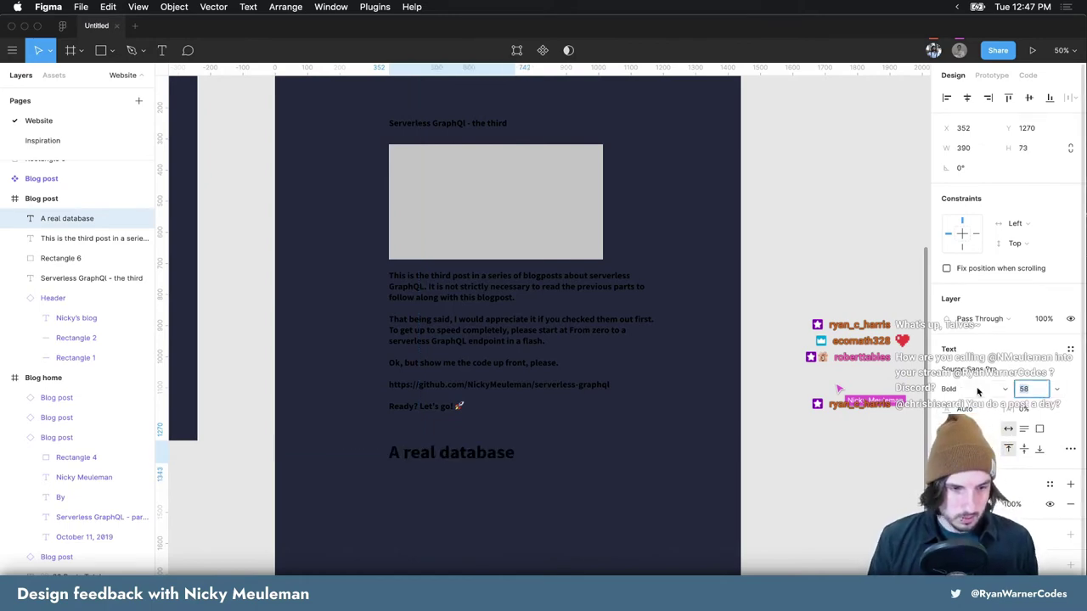
Copy the section's opening paragraphs from the live post in Chrome
key("Escape")
key("super+Tab")
scroll(384, 258, "down", 5)
scroll(385, 258, "down", 1)
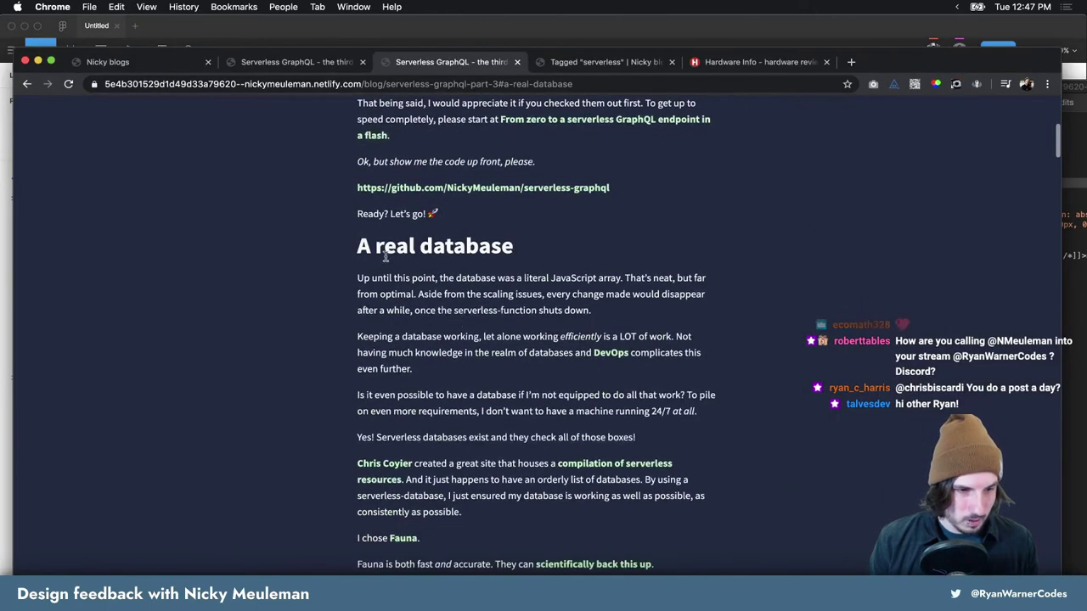
left_click_drag(359, 276, 676, 430)
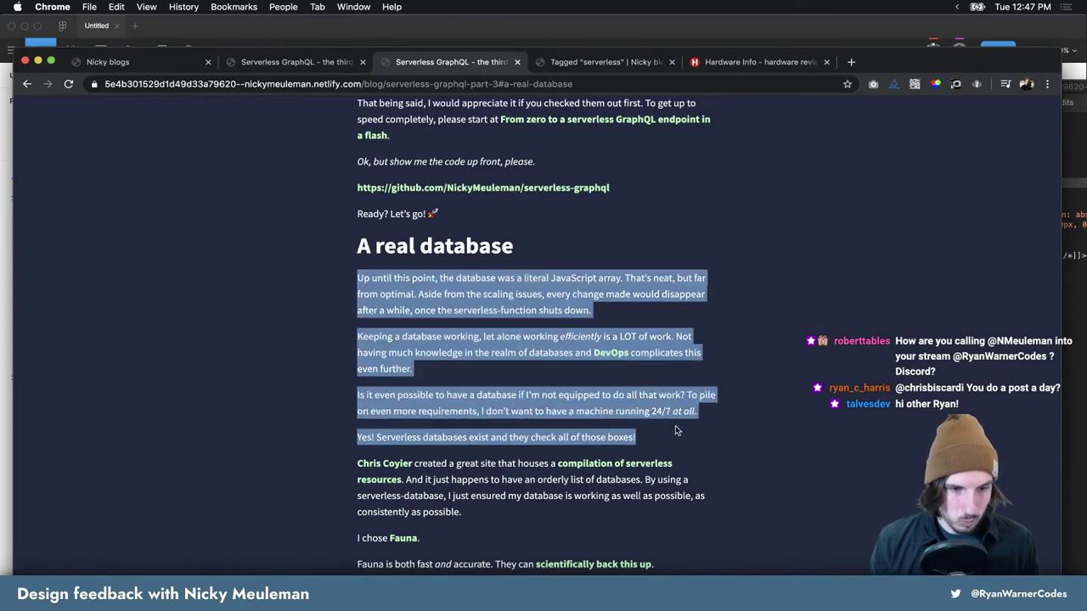
key("super+Tab")
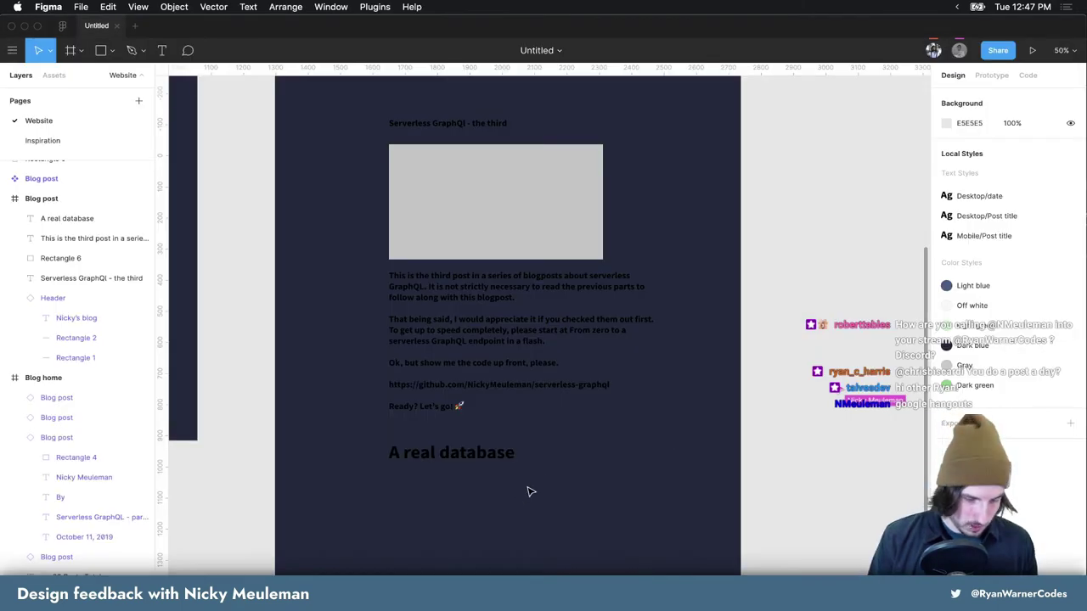
Paste the paragraphs as a new text box below the heading at font size 18
key("t")
left_click(393, 492)
key("super+v")
key("Escape")
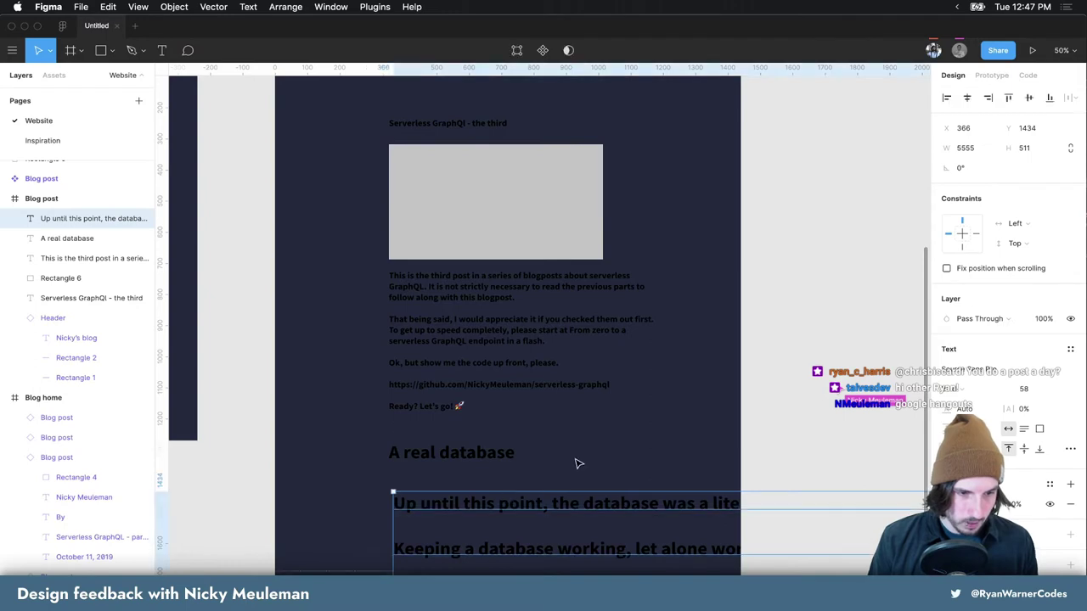
left_click(1025, 389)
type("18")
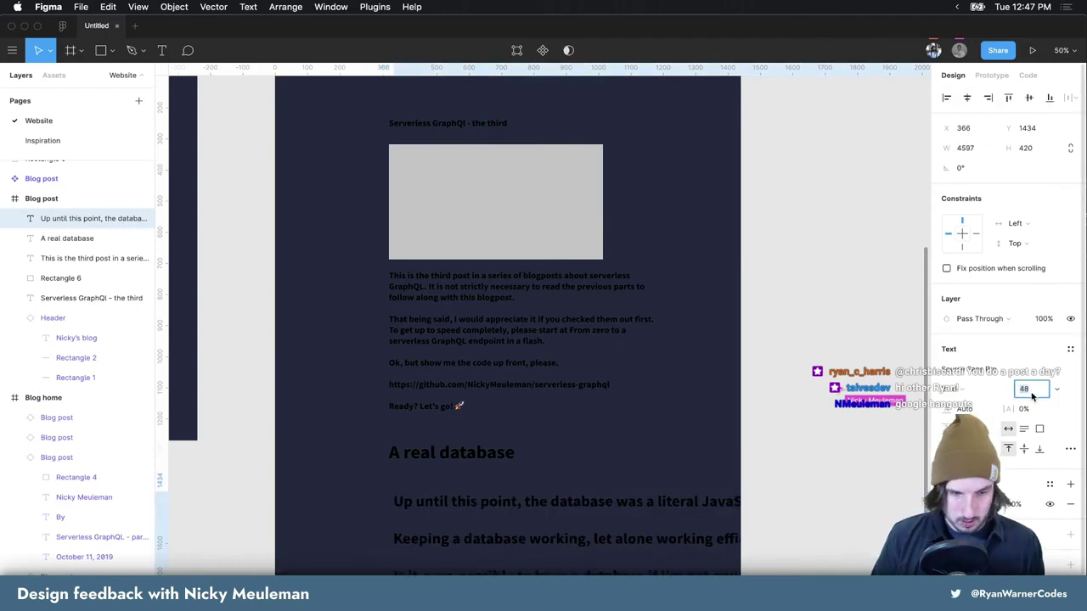
key("Return")
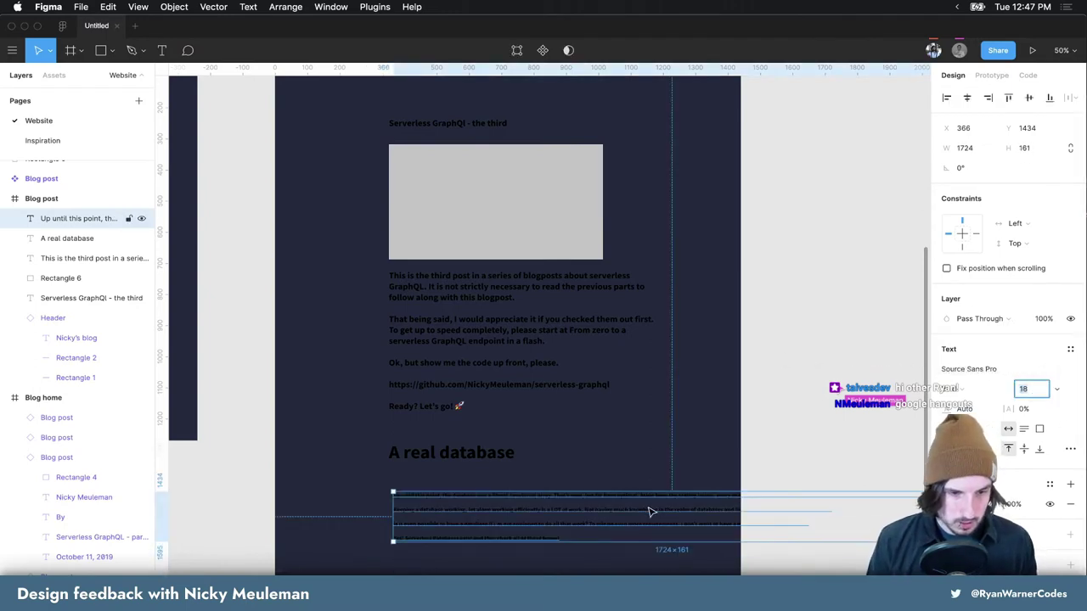
Compare with the live post and narrow the paragraph box so the text rewraps
key("super+Tab")
scroll(512, 428, "down", 10)
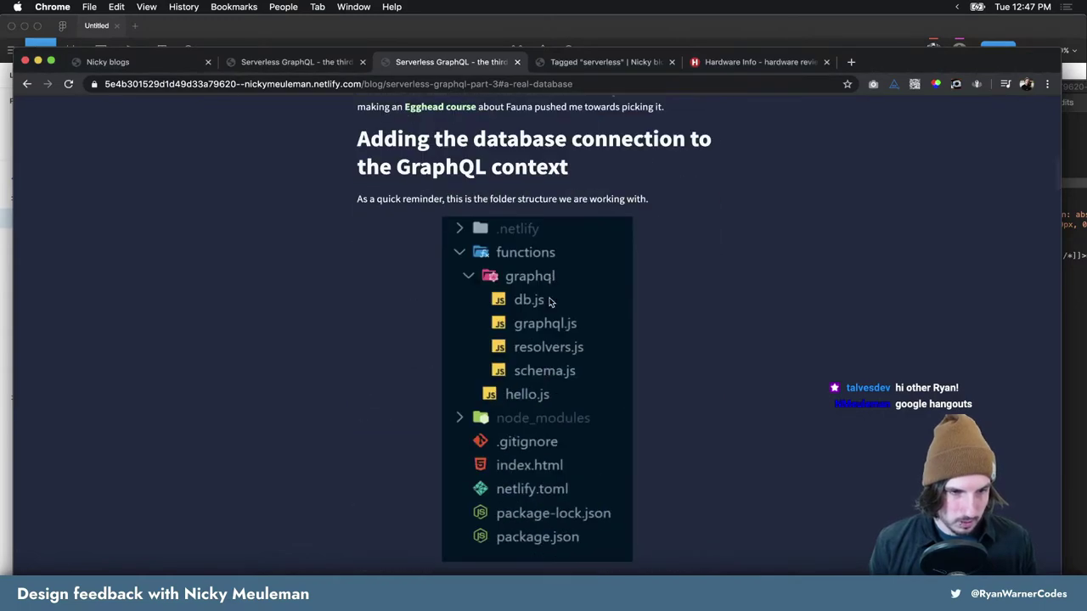
scroll(548, 458, "down", 5)
scroll(538, 446, "down", 5)
scroll(539, 447, "up", 10)
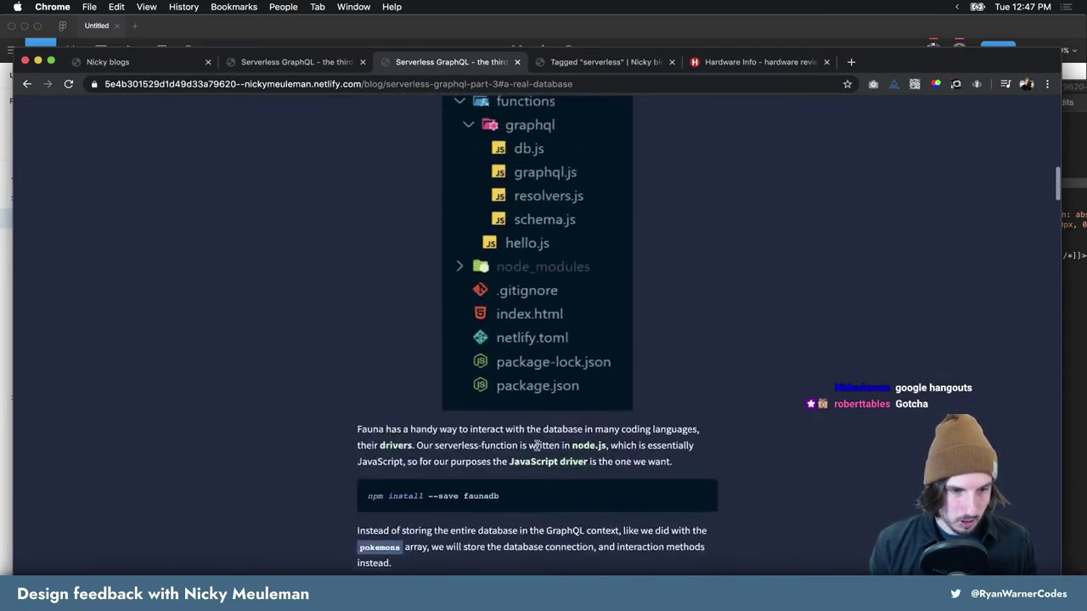
scroll(536, 450, "up", 15)
key("super+Tab")
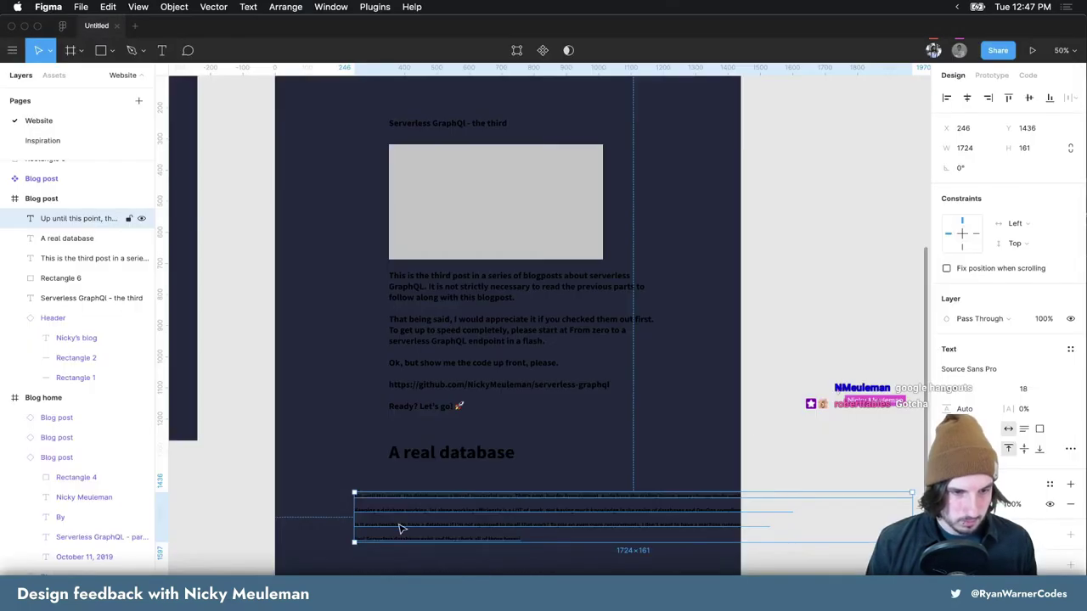
mouse_move(362, 523)
left_mouse_down()
mouse_move(504, 507)
mouse_move(382, 501)
left_mouse_up()
scroll(561, 536, "up", 3)
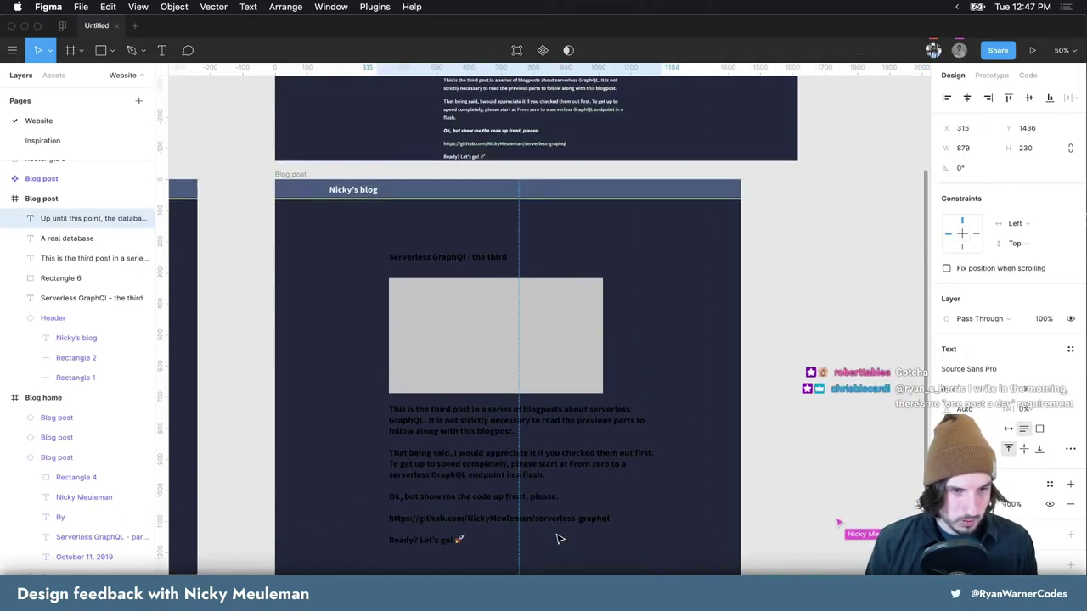
left_click(690, 334)
Inspect the live post's metadata sidebar text, including the METADATA heading
key("super+Tab")
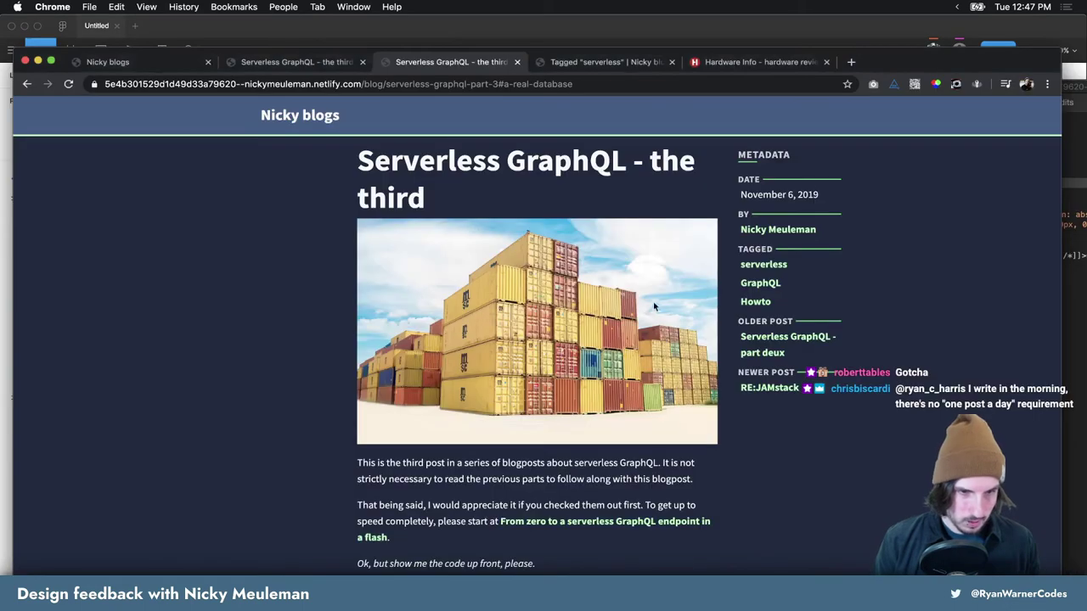
left_click_drag(738, 154, 828, 357)
left_click(922, 346)
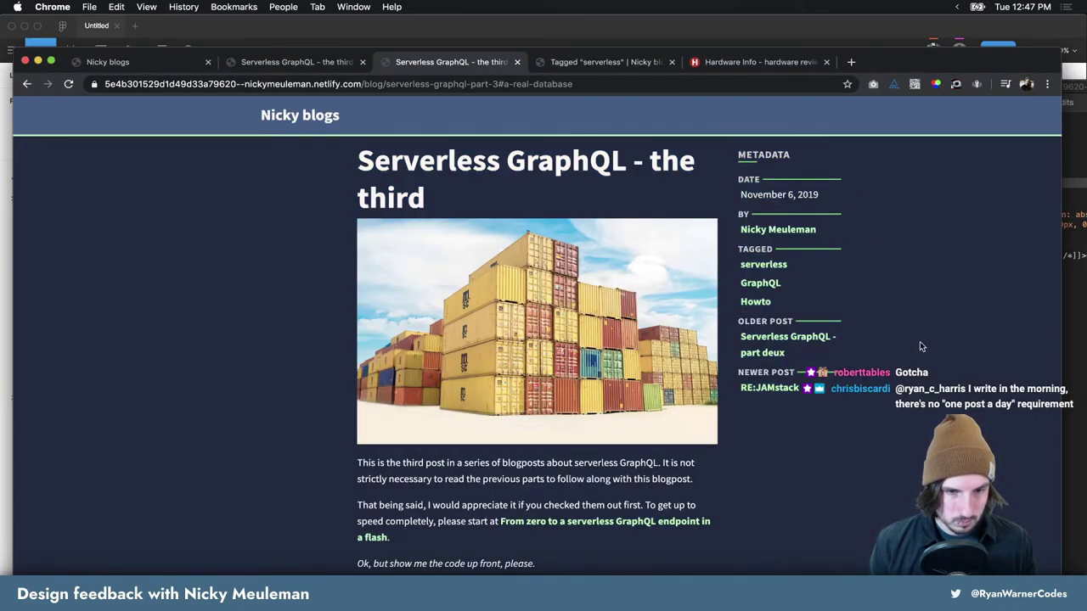
double_click(765, 154)
left_click(741, 179)
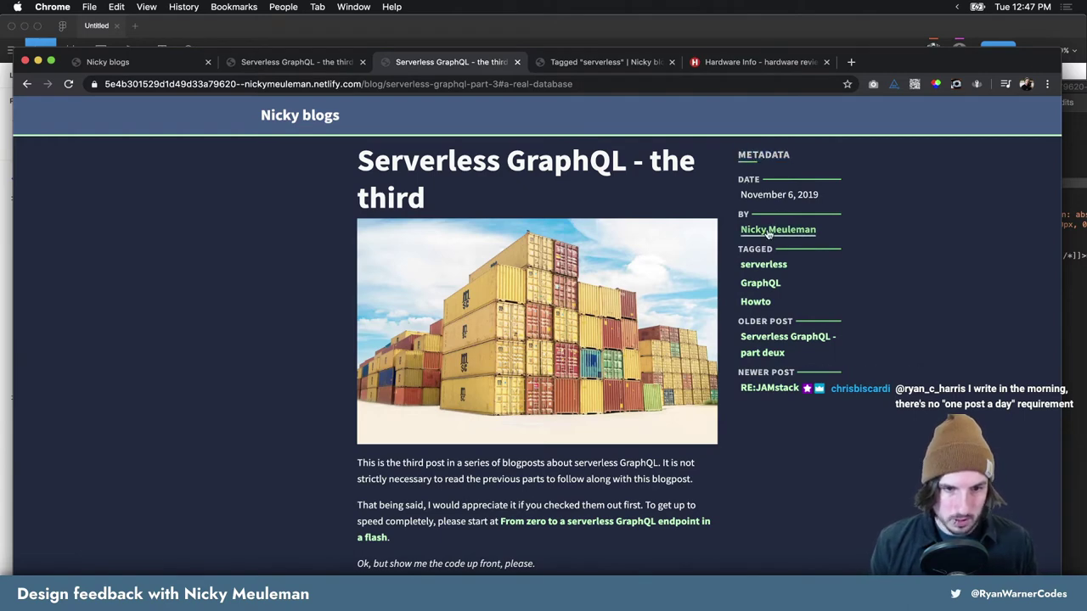
Add a 'Metadata' text label beside the image and Alt-drag a duplicate below it
key("super+Tab")
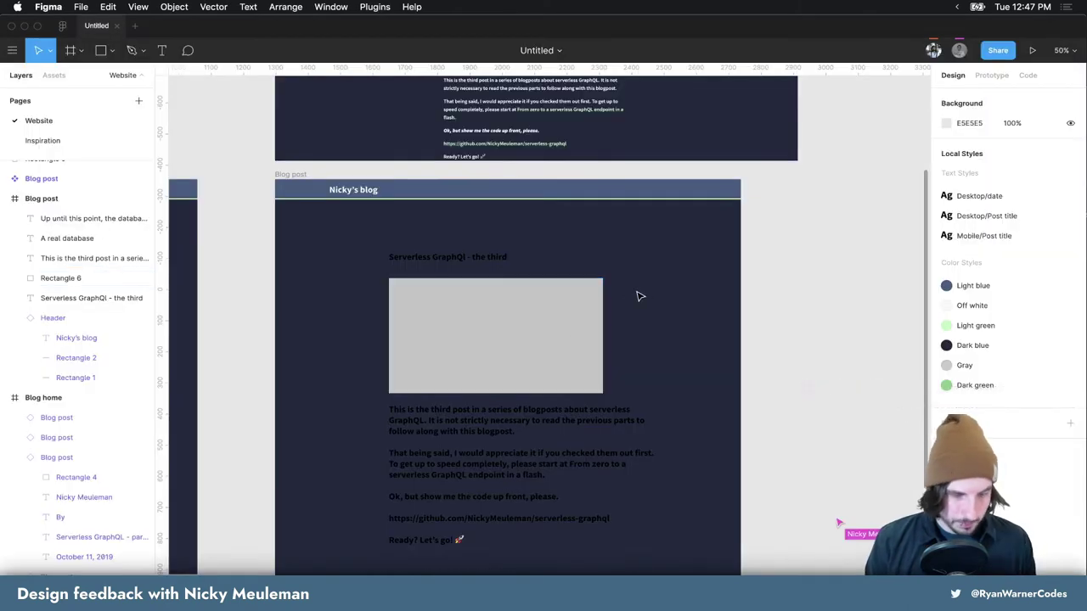
key("t")
left_click(647, 270)
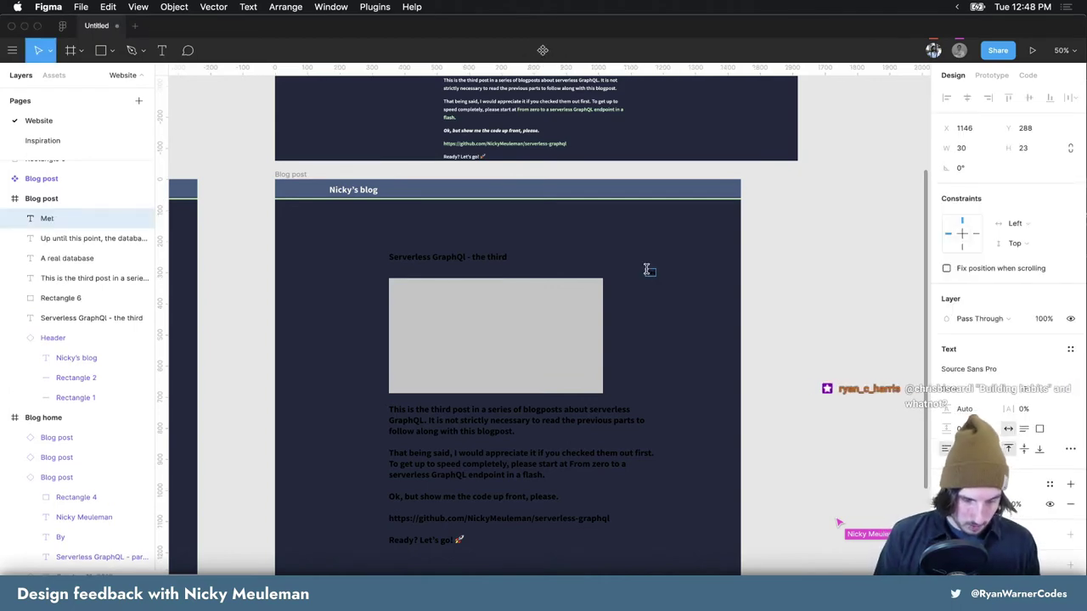
type("Metadata")
key("Escape")
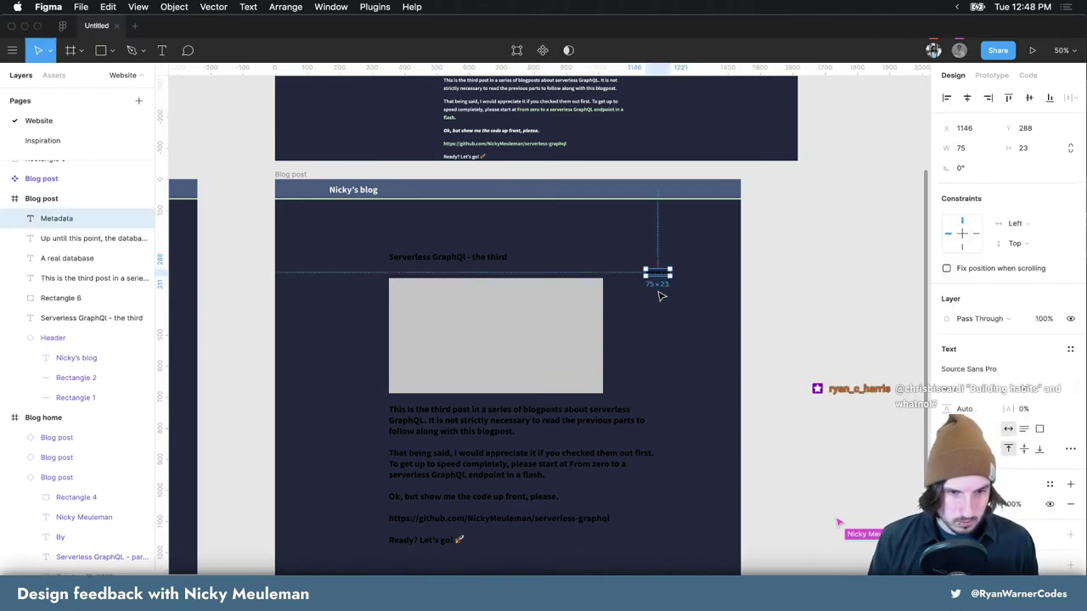
key("super+Tab")
key("super+Tab")
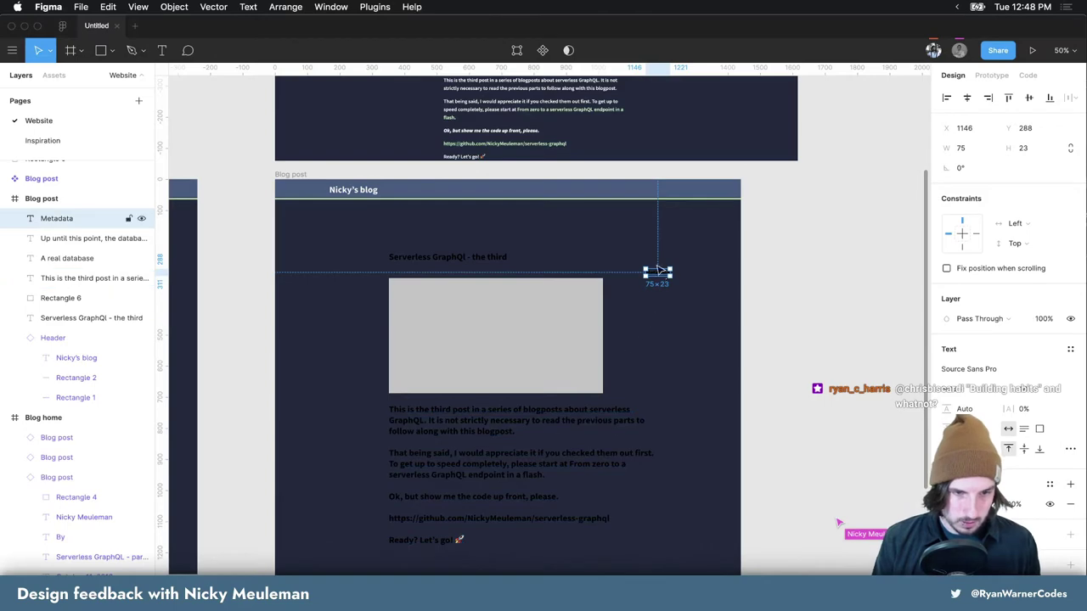
left_click_drag(667, 291, 662, 291)
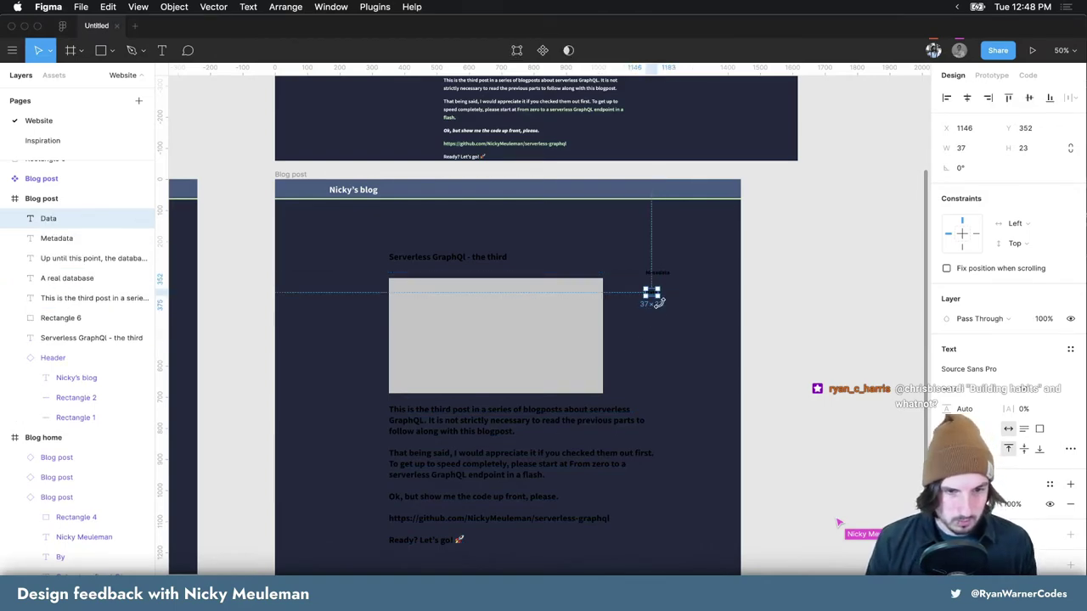
Copy the post date from Chrome and paste 'November 6, 2019' below the Data label
key("super+Tab")
left_click_drag(740, 195, 837, 196)
key("super+c")
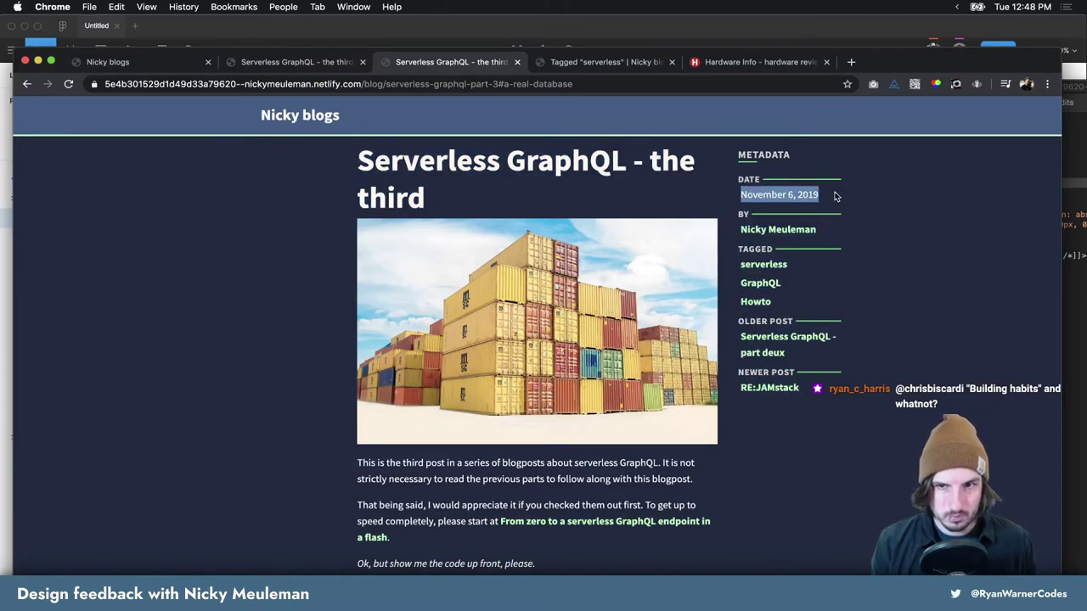
key("super+Tab")
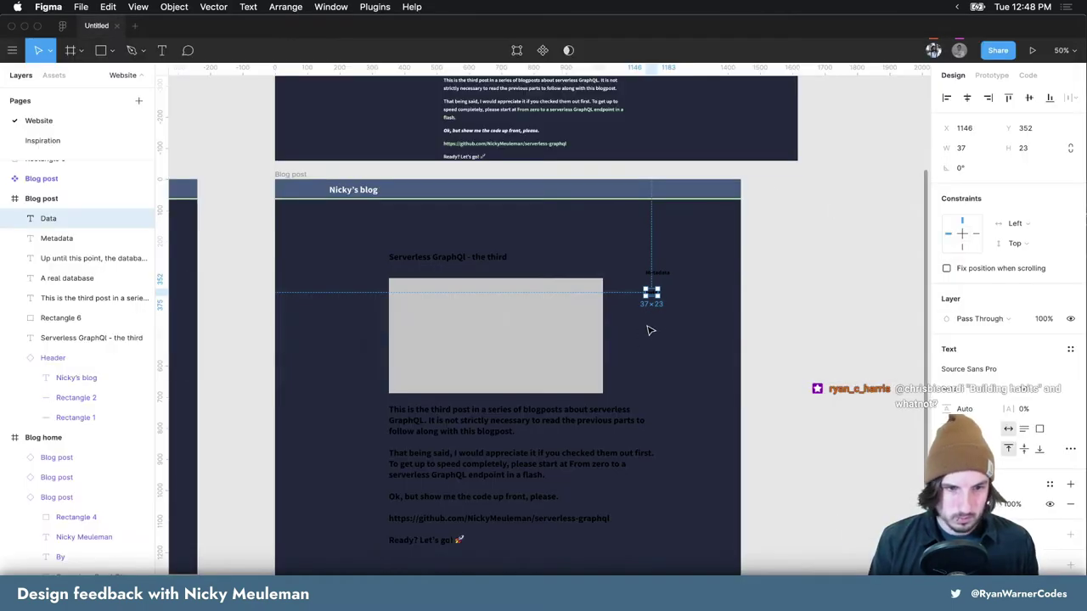
key("t")
left_click(648, 307)
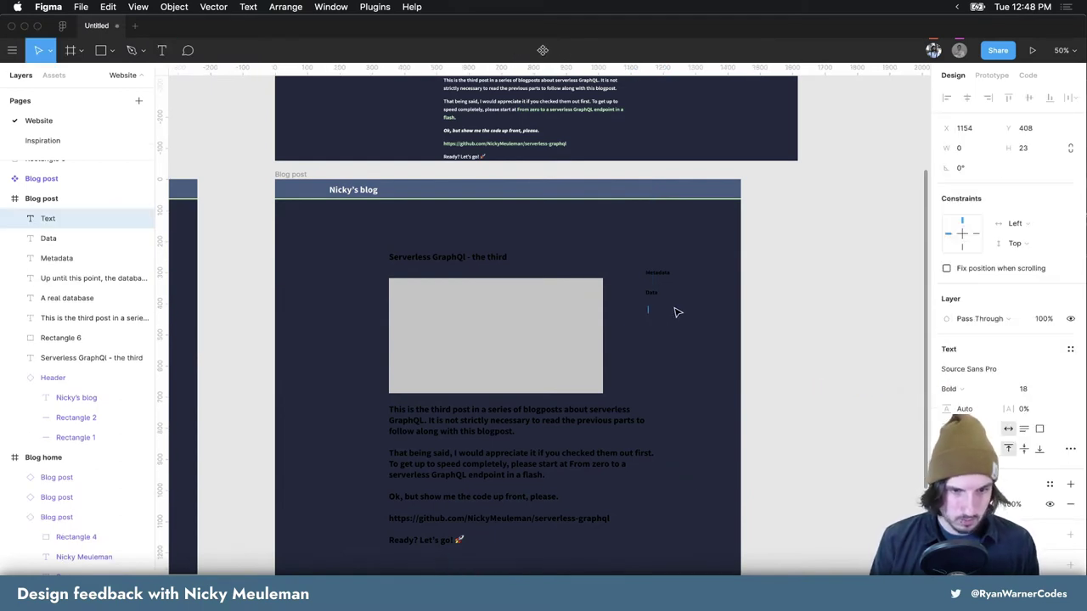
key("super+v")
key("Escape")
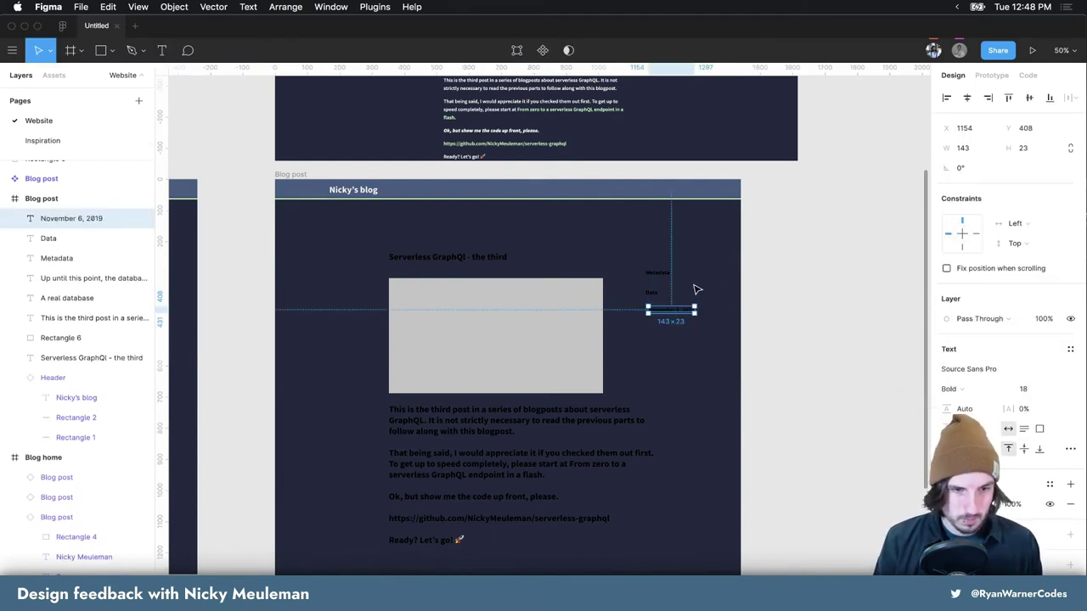
key("Escape")
scroll(703, 280, "down", 5)
scroll(703, 280, "up", 1)
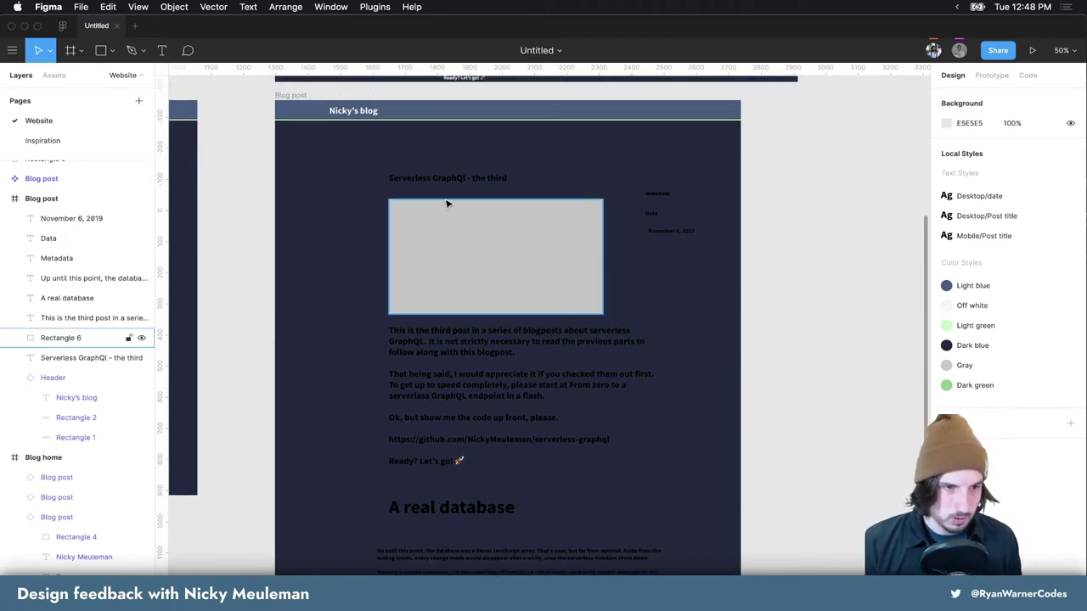
scroll(427, 198, "up", 5)
scroll(464, 200, "up", 1)
key("super+Tab")
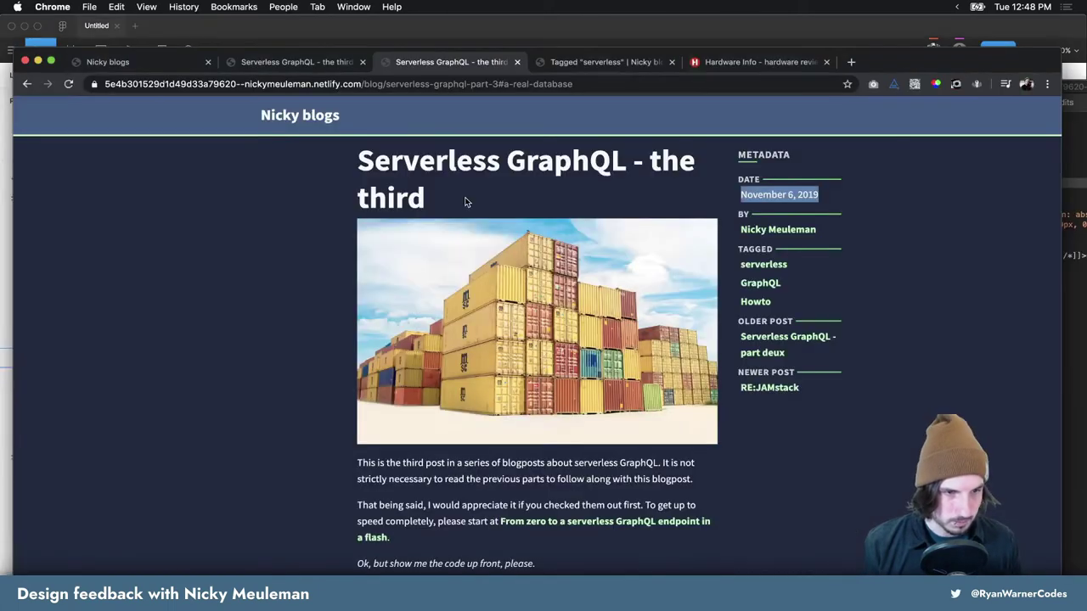
Paste the live-site screenshot into the Blog post frame beneath the heading layer
key("super+Tab")
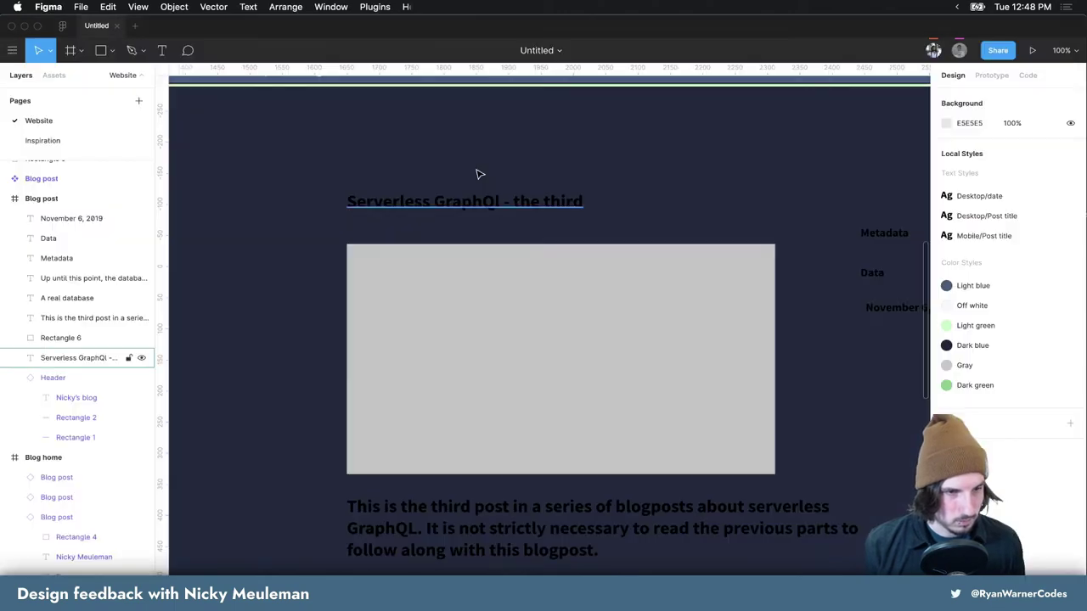
scroll(510, 187, "down", 6)
scroll(508, 186, "up", 4)
scroll(526, 190, "up", 3)
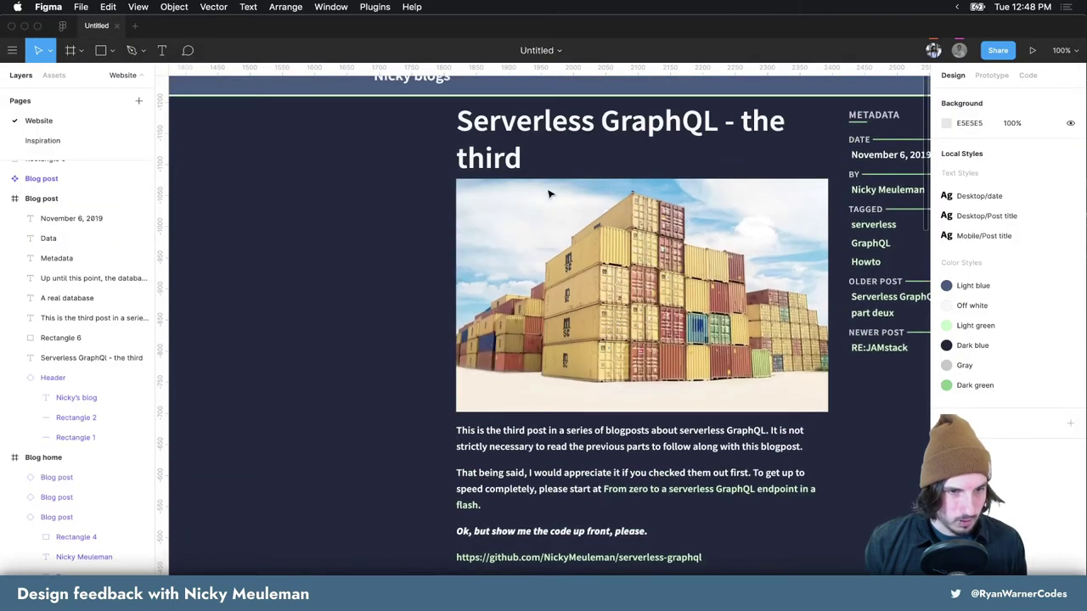
key("super+v")
scroll(540, 337, "down", 5)
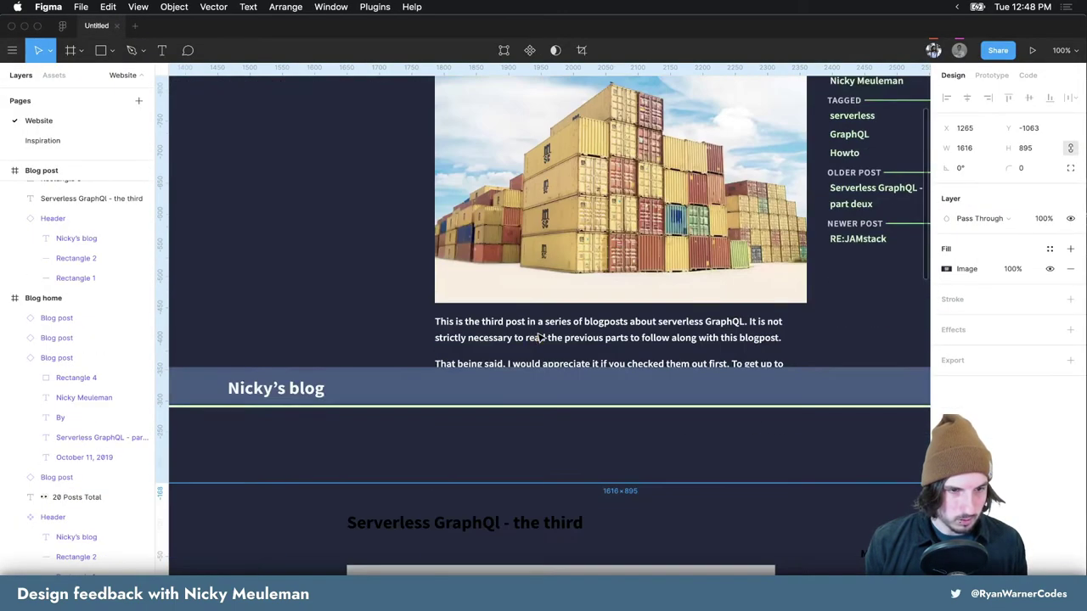
left_click_drag(521, 219, 480, 610)
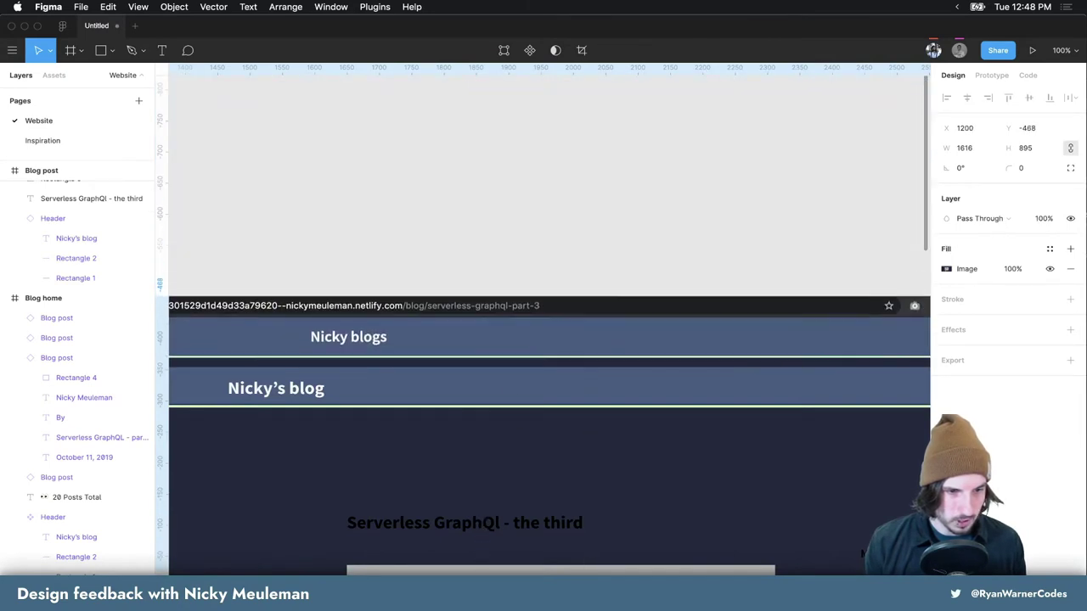
left_click_drag(480, 569, 473, 463)
scroll(469, 478, "down", 2)
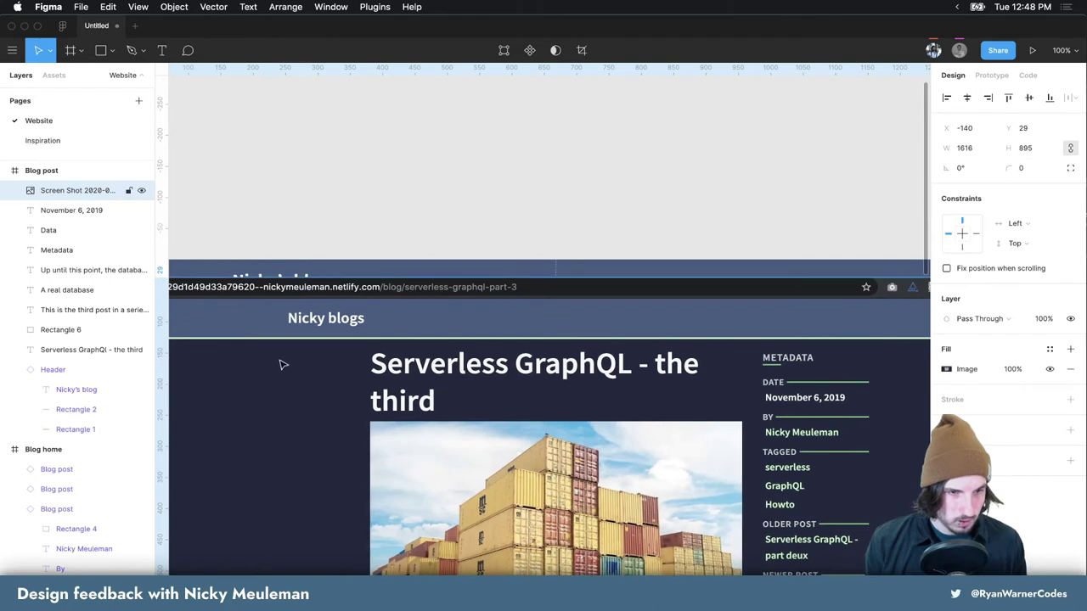
left_click_drag(93, 193, 98, 357)
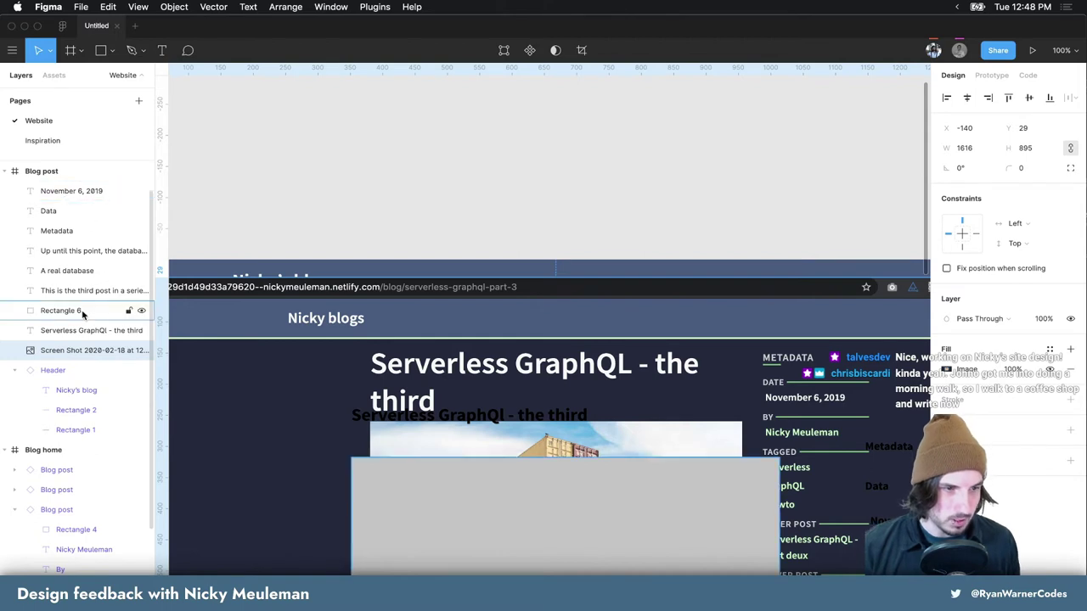
Move the heading onto the screenshot's title and give it a light fill style
scroll(374, 455, "down", 3)
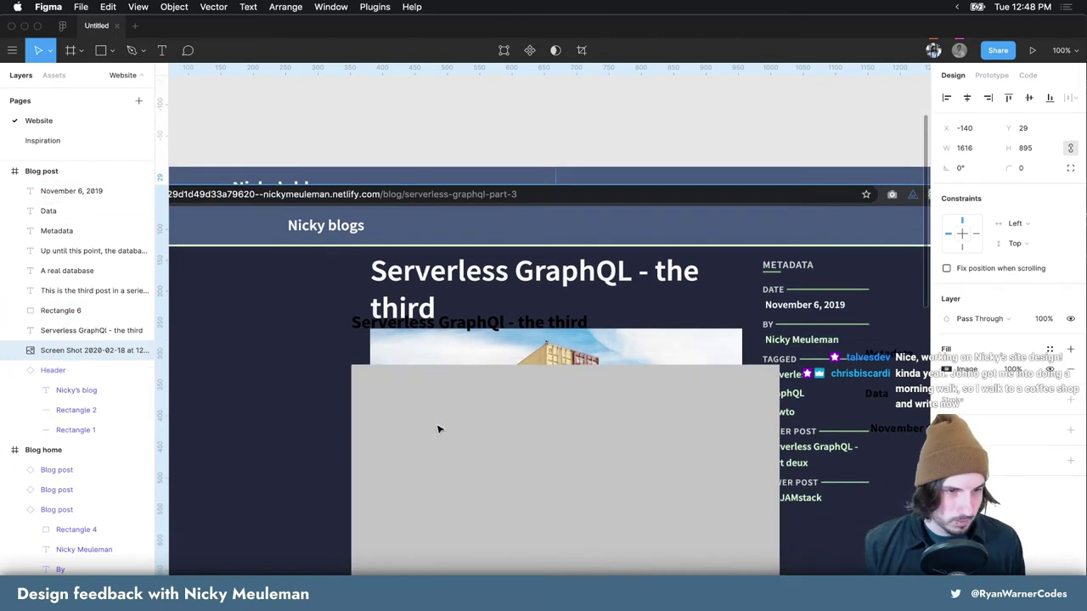
scroll(439, 430, "down", 1)
left_click_drag(482, 308, 477, 248)
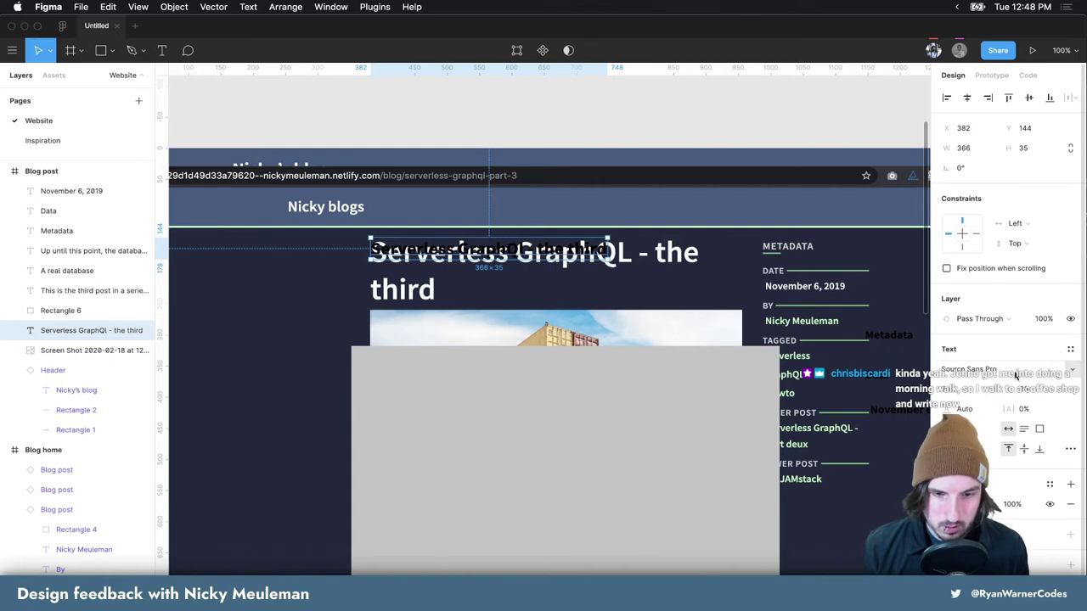
left_click(1049, 484)
scroll(1010, 465, "down", 2)
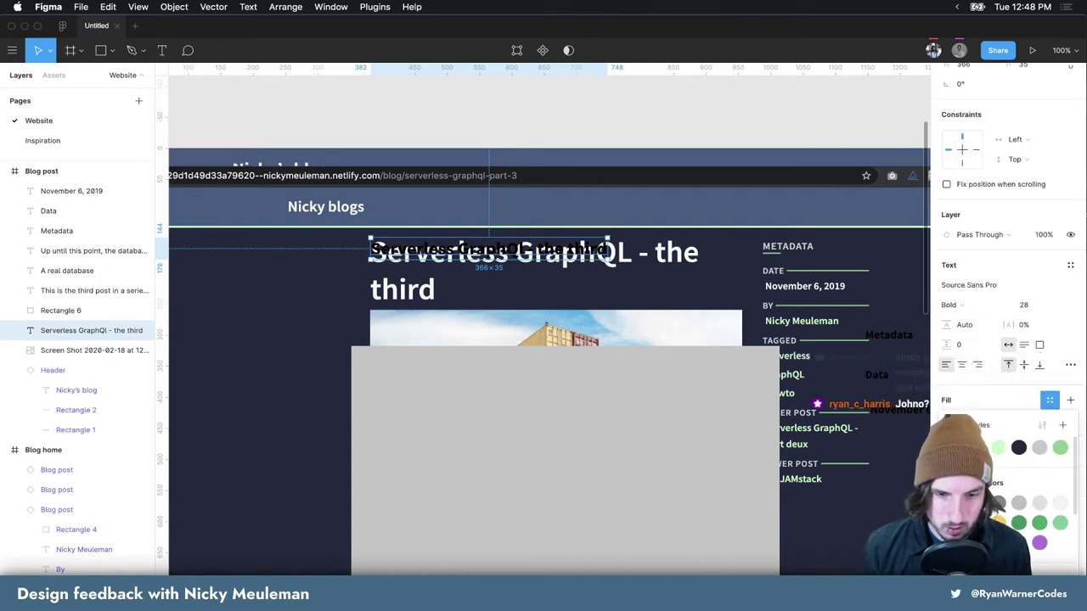
left_click(998, 447)
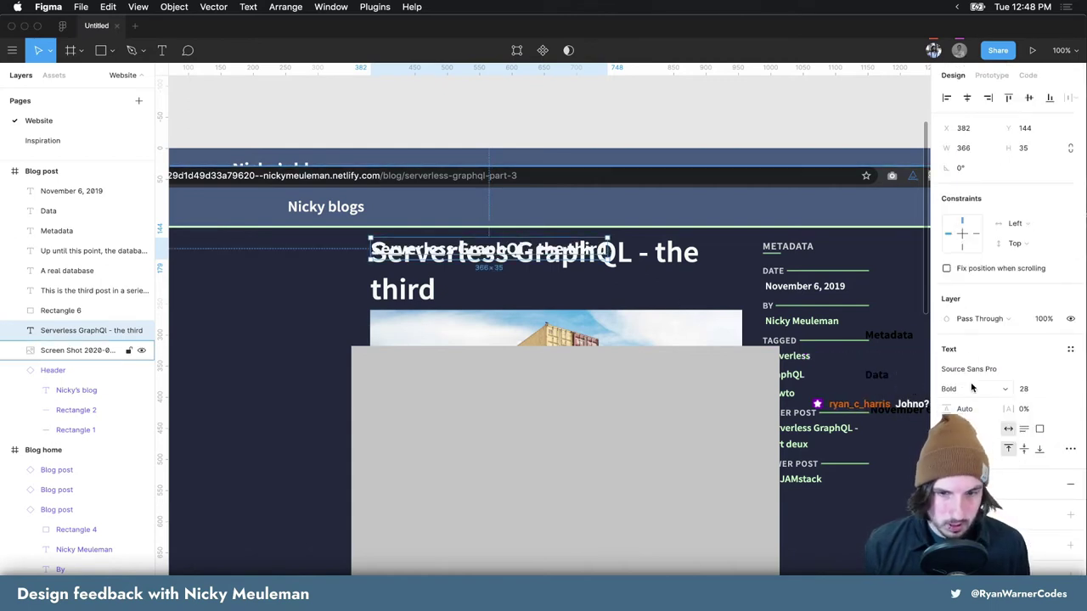
Set the heading to size 48, narrowed to two lines and aligned on the screenshot's title
left_click(1026, 390)
type("48")
key("Return")
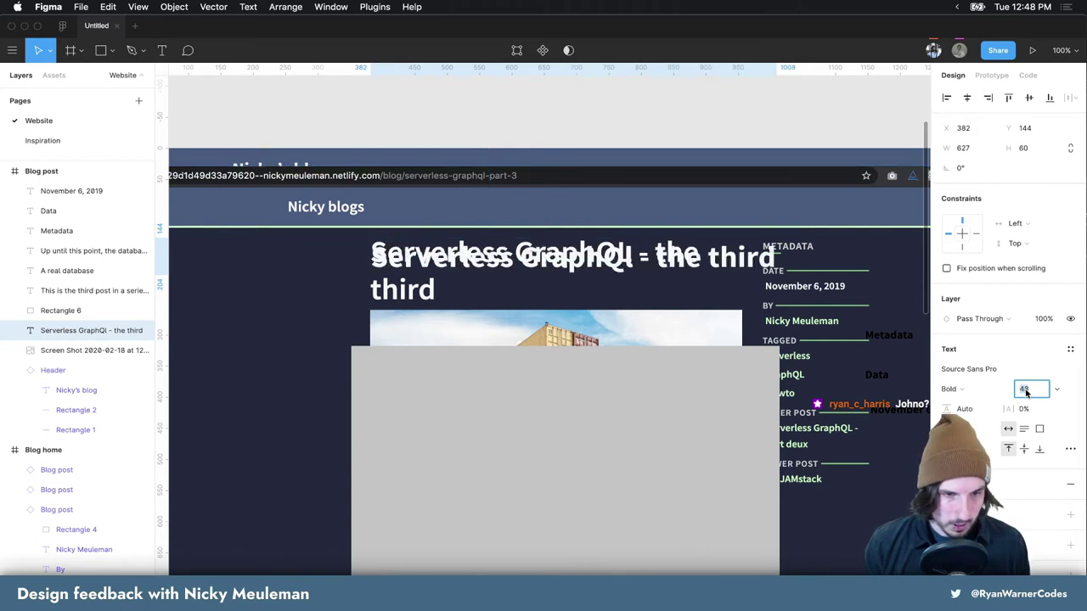
type("58")
key("Return")
left_click_drag(875, 257, 681, 260)
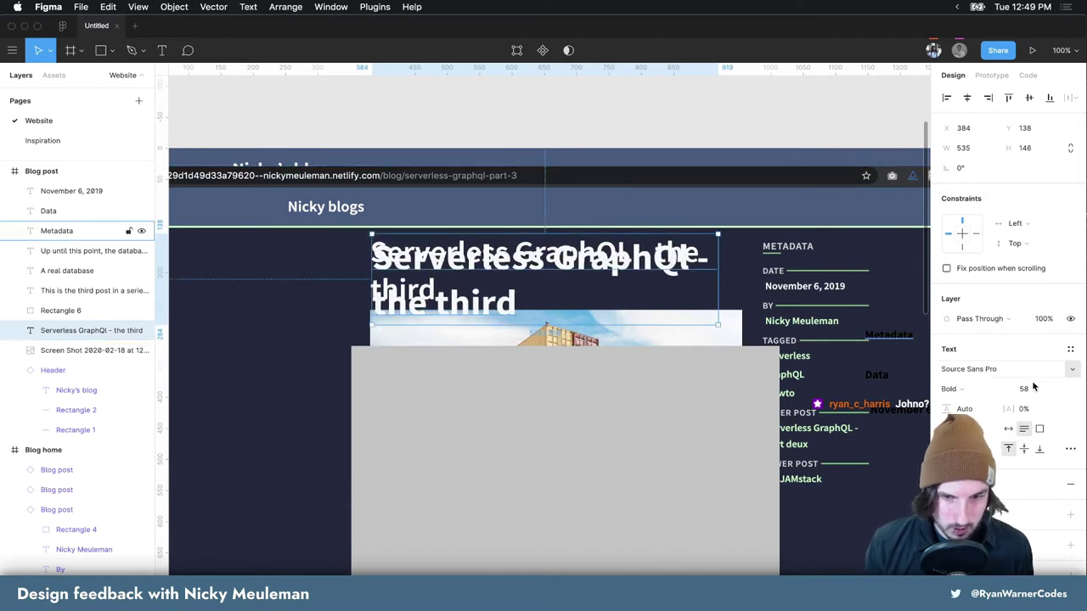
left_click(1029, 389)
key("Down")
key("Down")
key("Down")
key("Down")
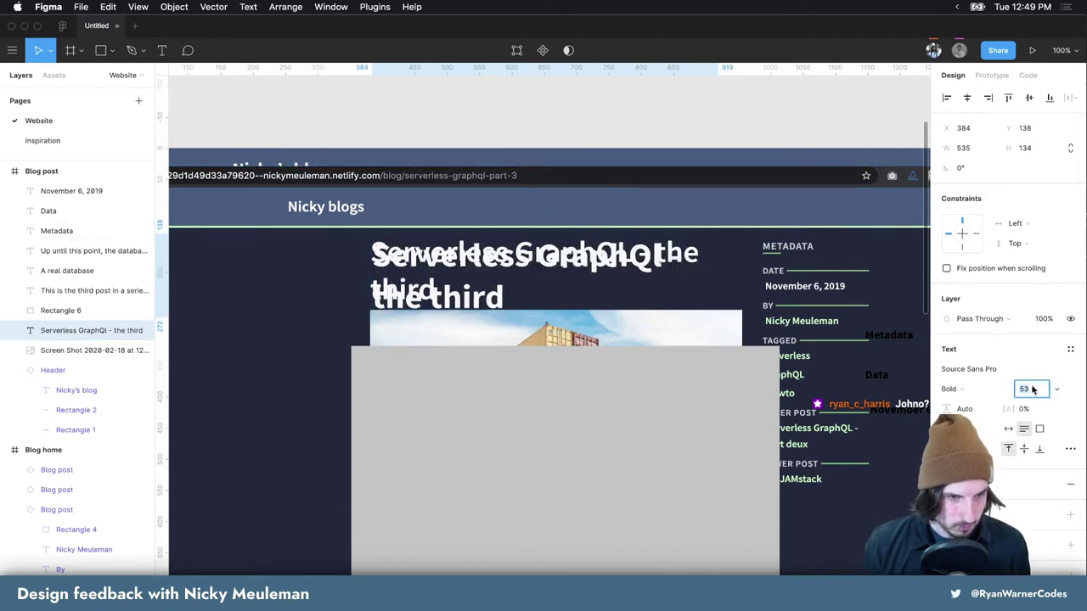
key("Down")
key("Down")
key("Down")
key("Down")
key("Down")
key("Down")
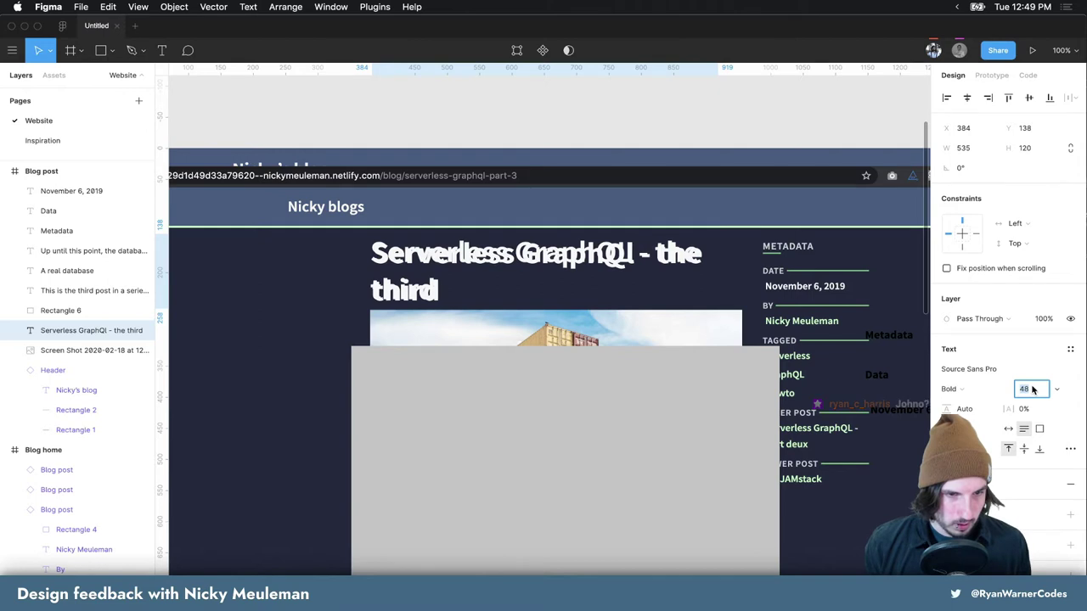
left_click_drag(543, 272, 543, 270)
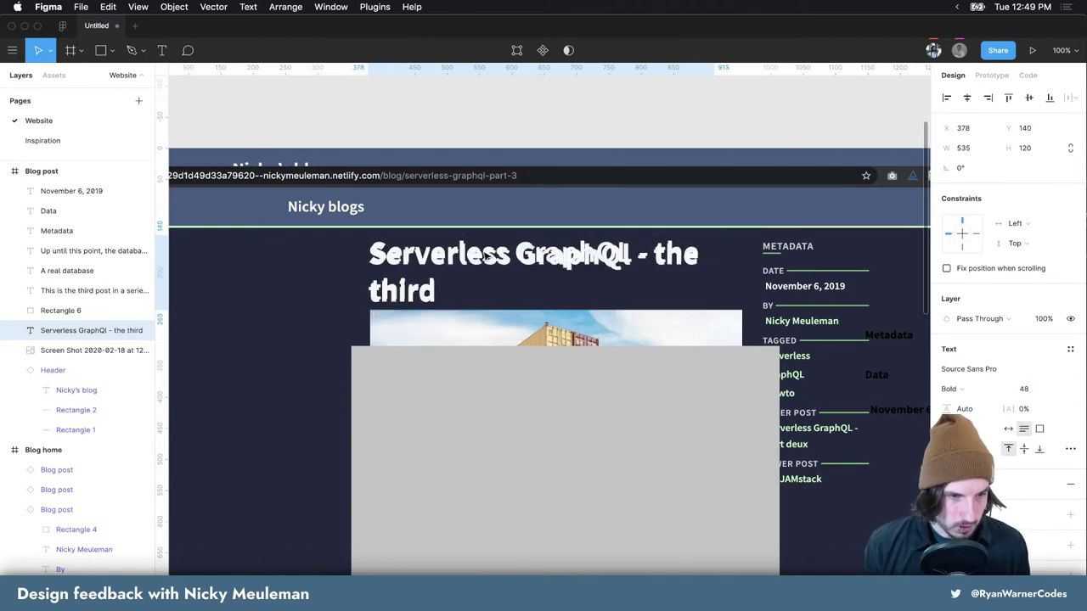
key("Left")
key("Left")
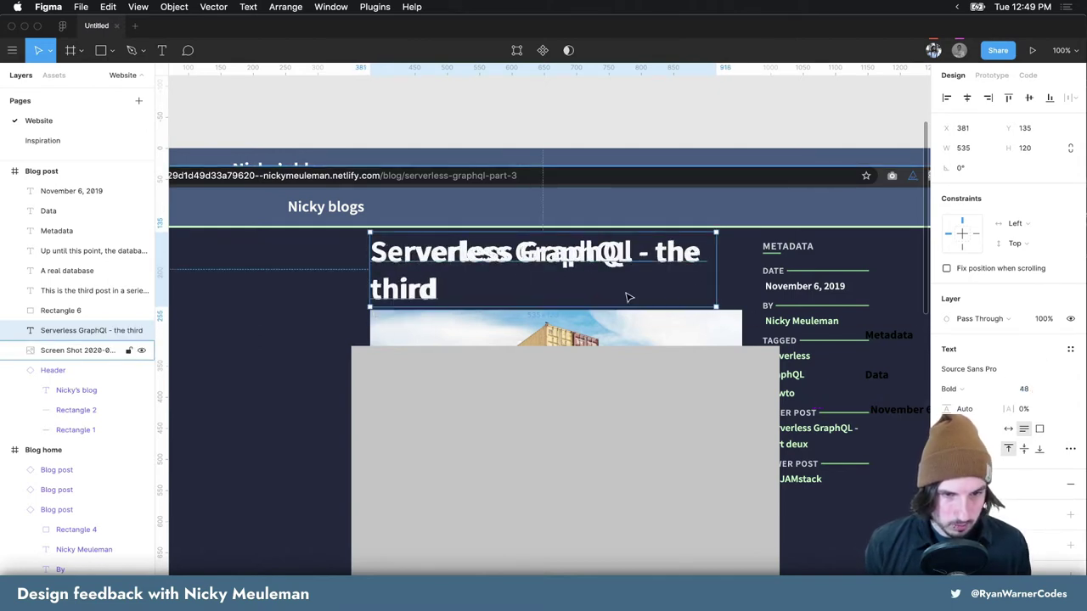
Move and resize the grey Rectangle 6 placeholder to match the screenshot's image
left_click(620, 422)
left_click_drag(558, 405, 552, 364)
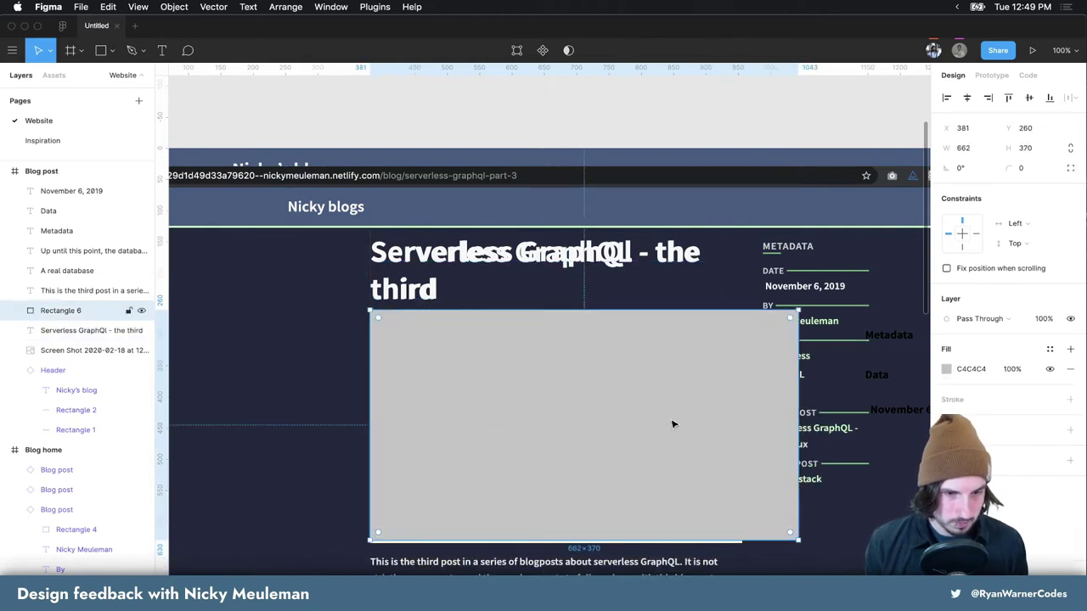
left_click_drag(794, 538, 741, 545)
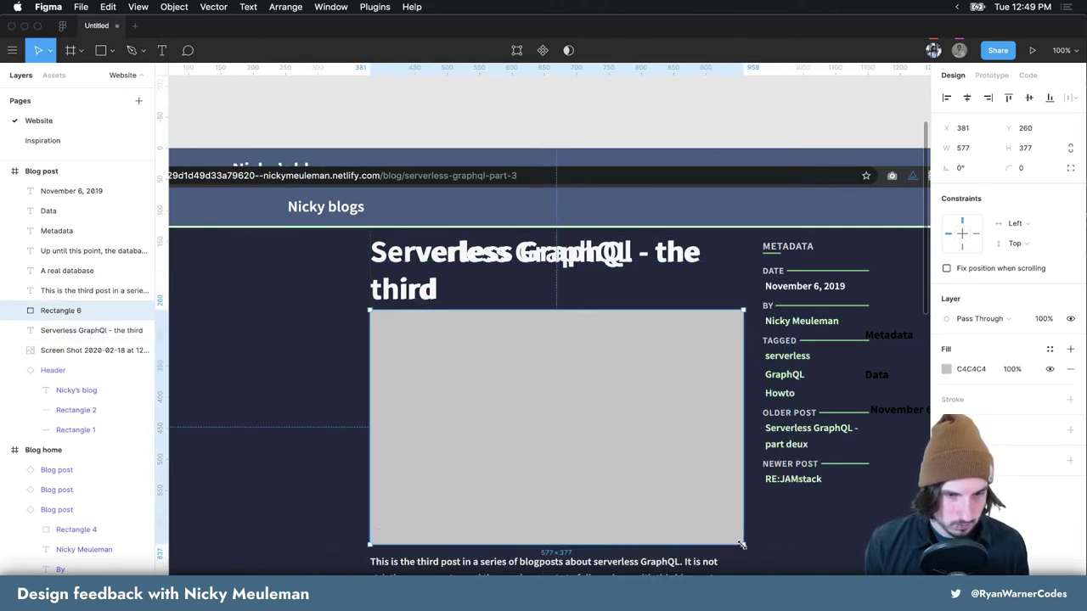
left_click(806, 509)
scroll(802, 509, "down", 4)
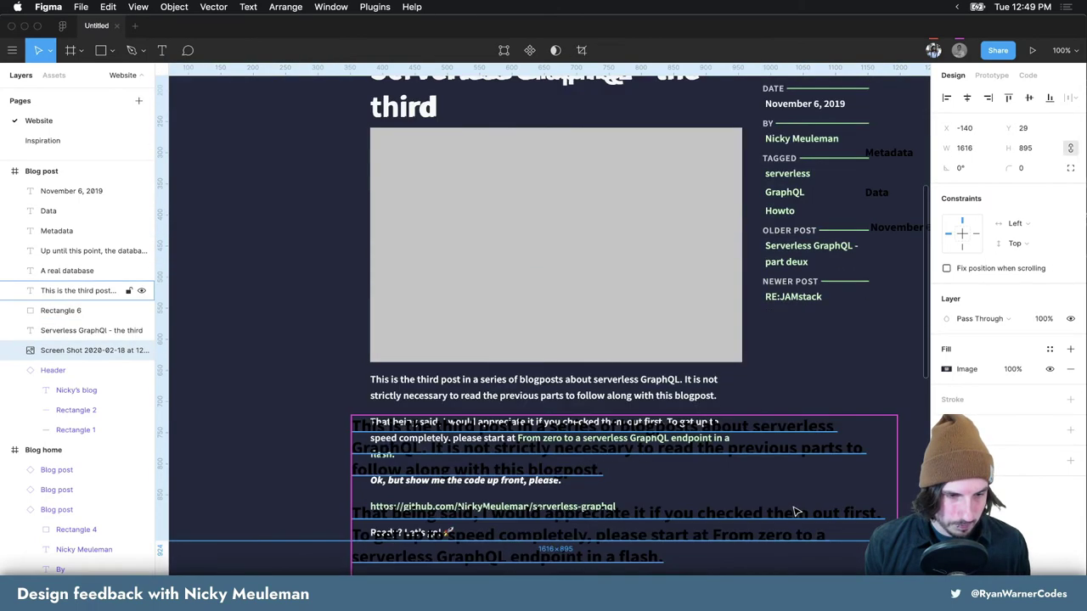
scroll(594, 425, "down", 1)
Align the body text box over the screenshot's body text
mouse_move(565, 415)
left_mouse_down()
mouse_move(622, 448)
mouse_move(548, 372)
left_mouse_up()
scroll(548, 372, "down", 2)
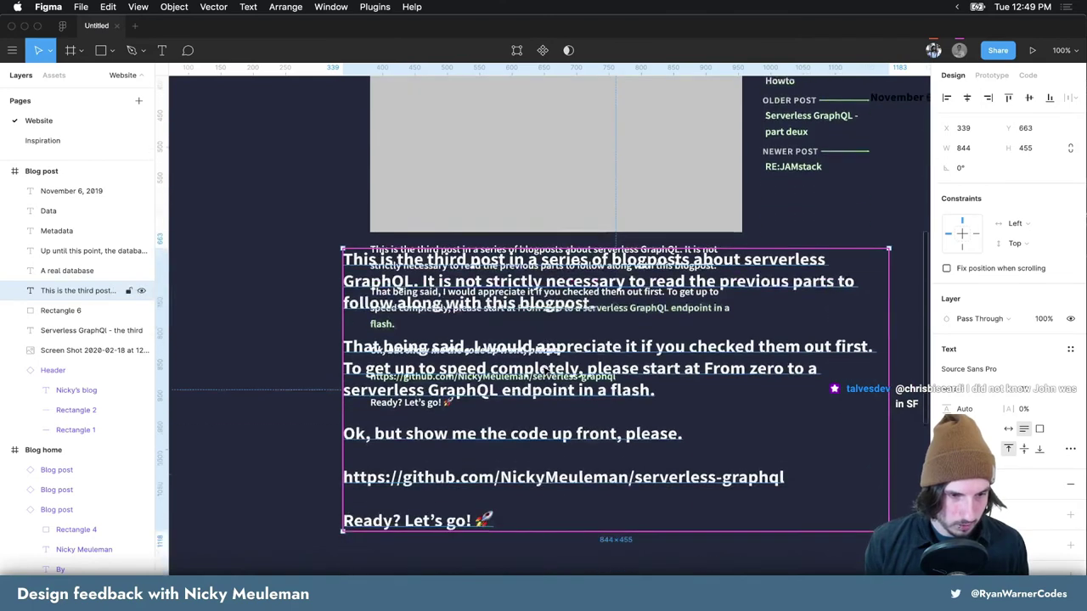
scroll(578, 399, "down", 1)
scroll(578, 358, "down", 2)
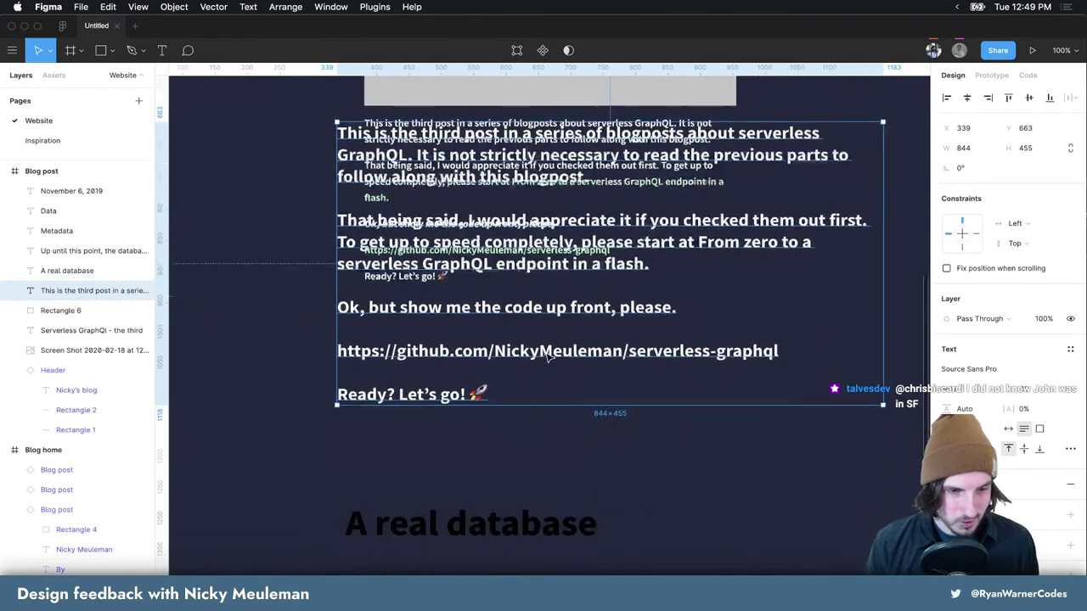
scroll(656, 355, "up", 2)
scroll(659, 340, "up", 2)
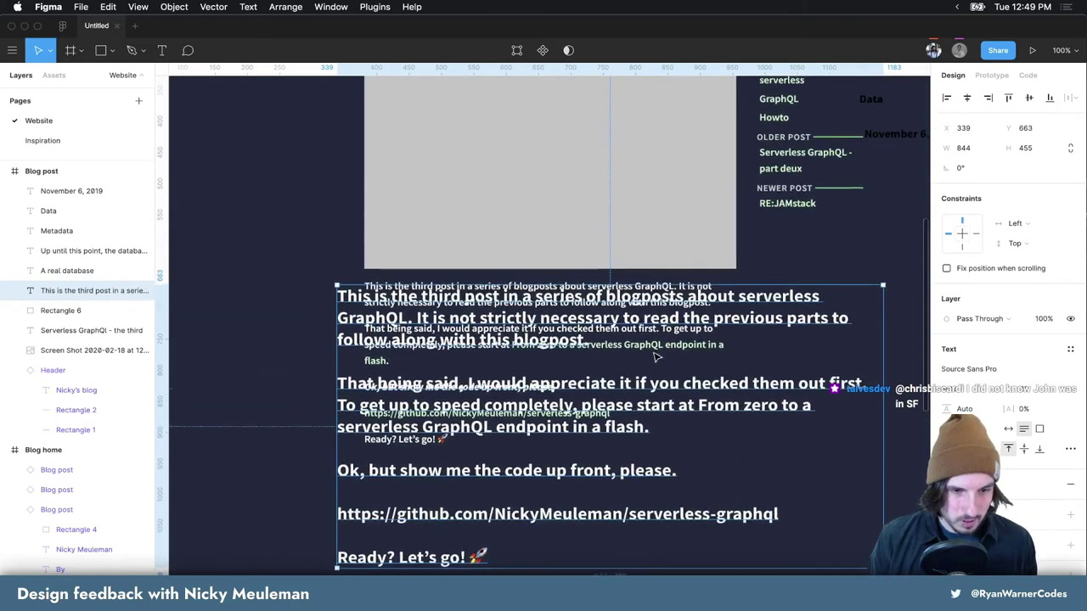
left_click_drag(665, 317, 681, 427)
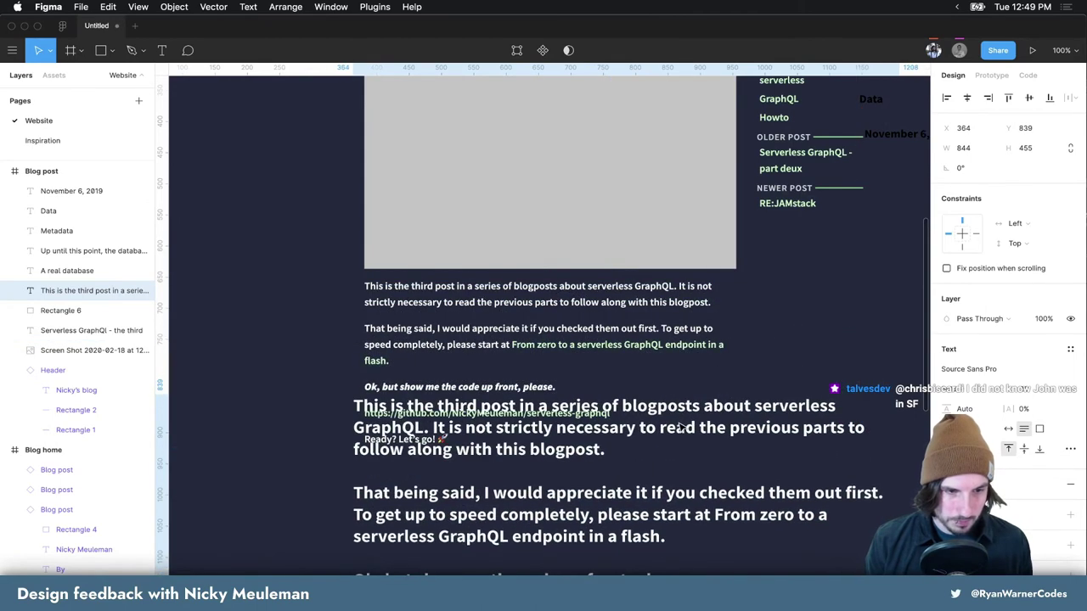
left_click(802, 281)
scroll(802, 282, "up", 3)
scroll(802, 282, "up", 1)
scroll(803, 255, "right", 2)
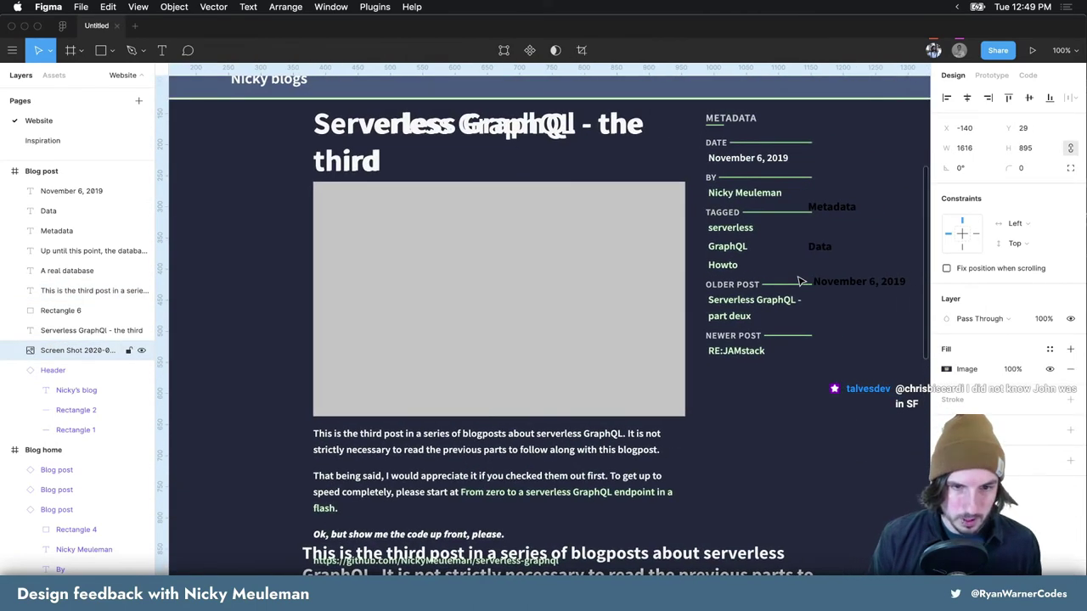
Move the Metadata label beside the sidebar heading and give it a light colour
left_click(822, 209)
left_click_drag(825, 213, 831, 132)
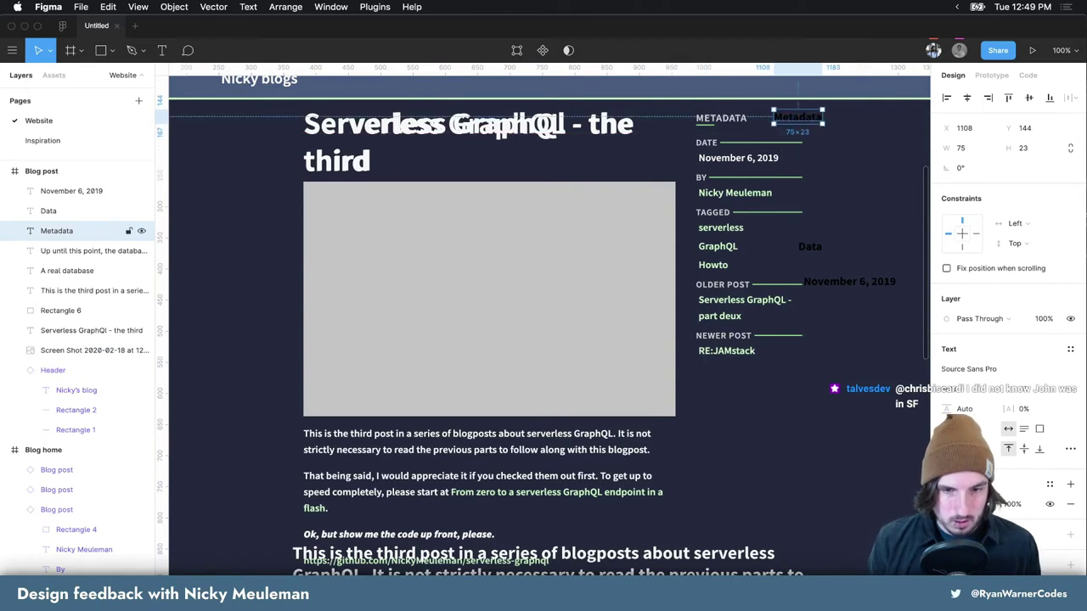
left_click(1070, 349)
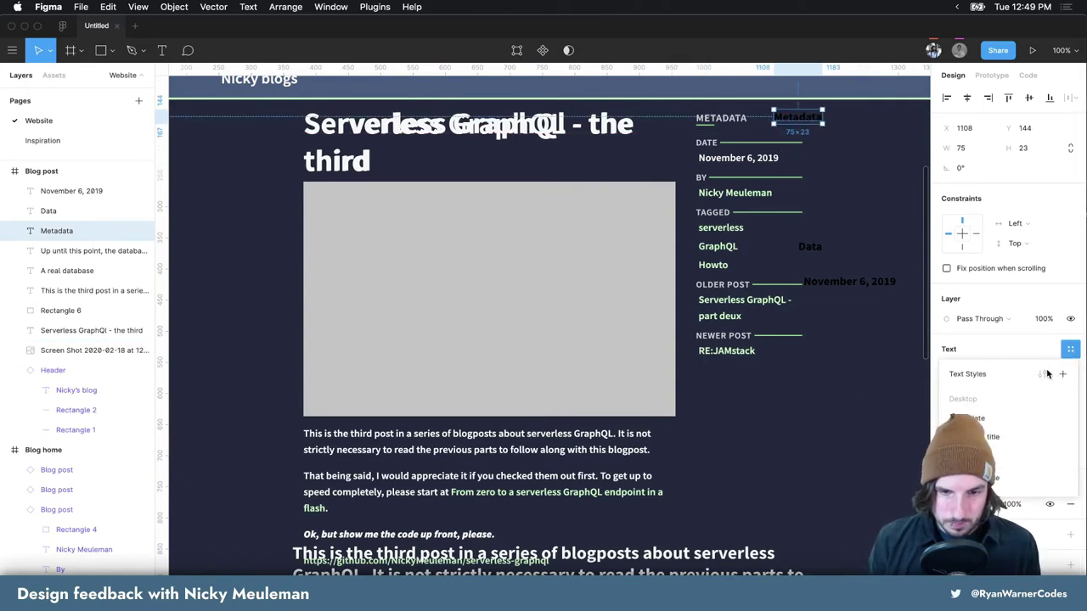
left_click(1070, 352)
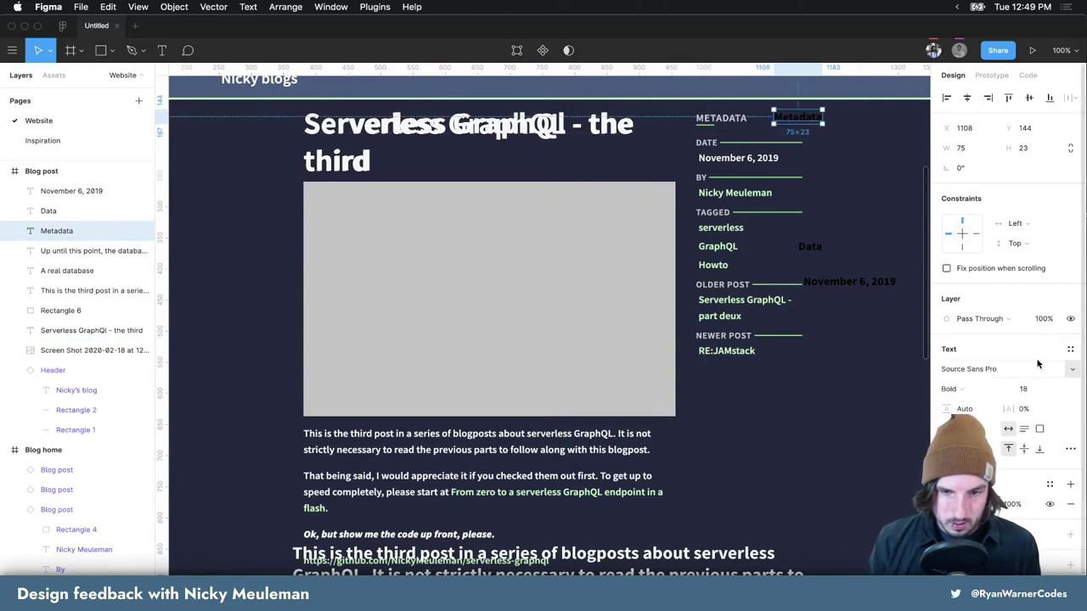
left_click(1048, 486)
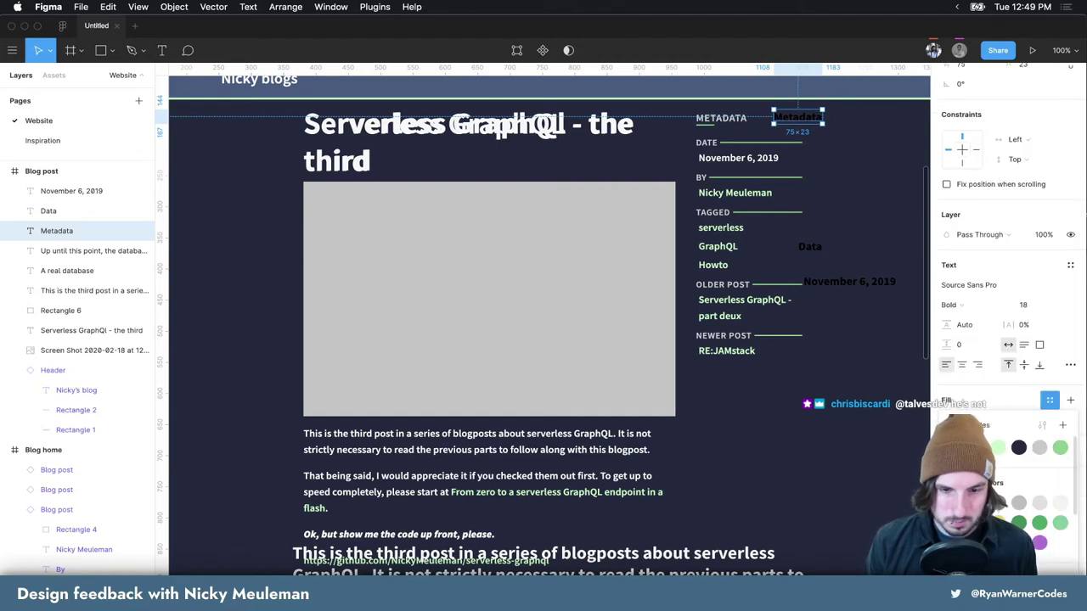
left_click(1040, 450)
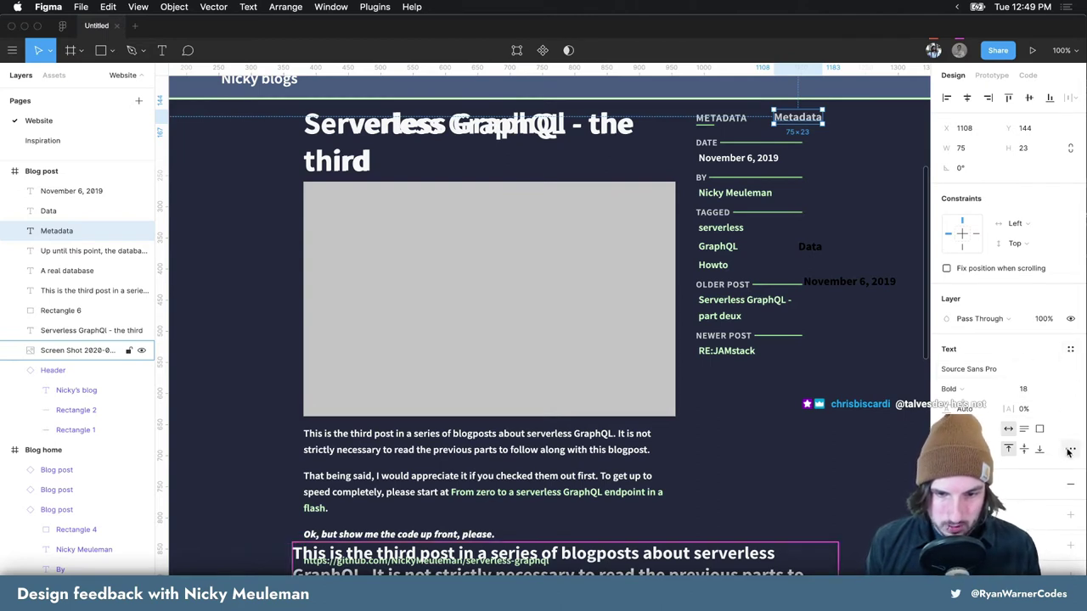
Make the METADATA label uppercase at size 17, positioned over the screenshot's label
left_click(1069, 451)
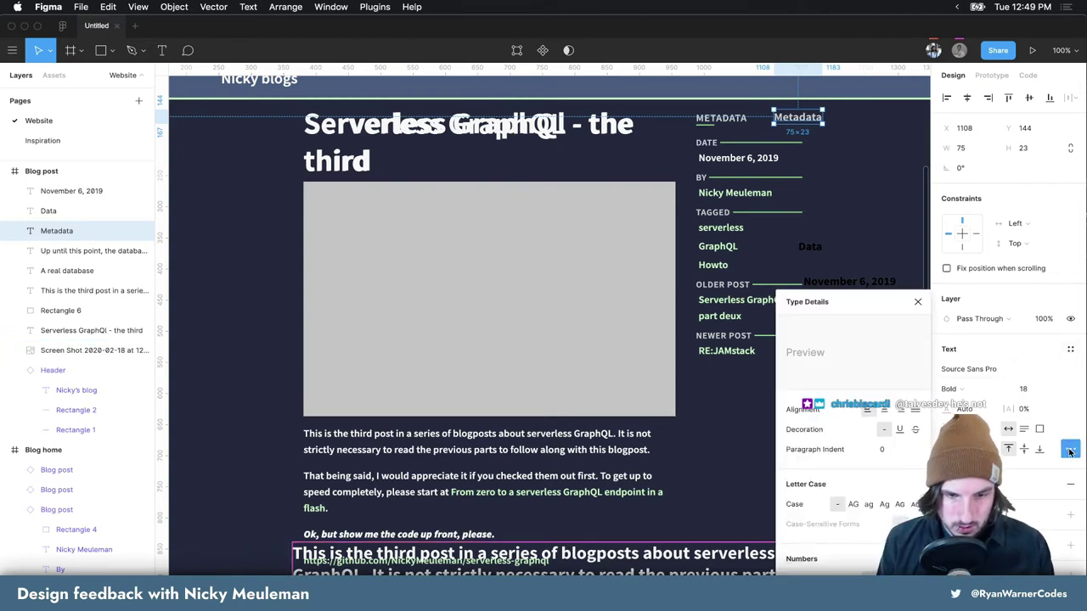
left_click(853, 504)
left_click(811, 136)
left_click_drag(814, 120, 797, 123)
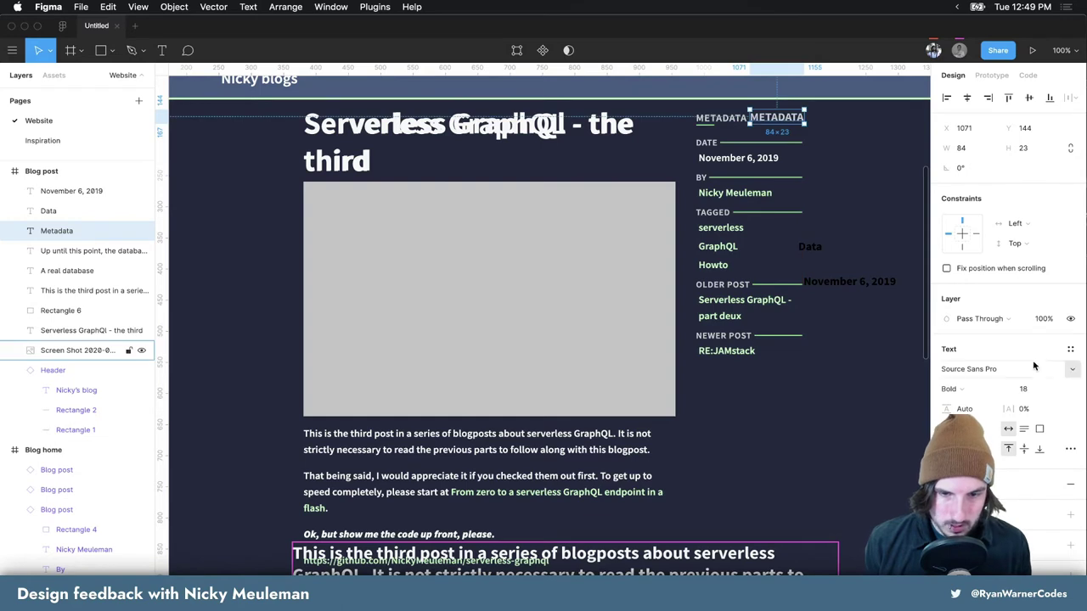
left_click(1027, 388)
key("Down")
key("Down")
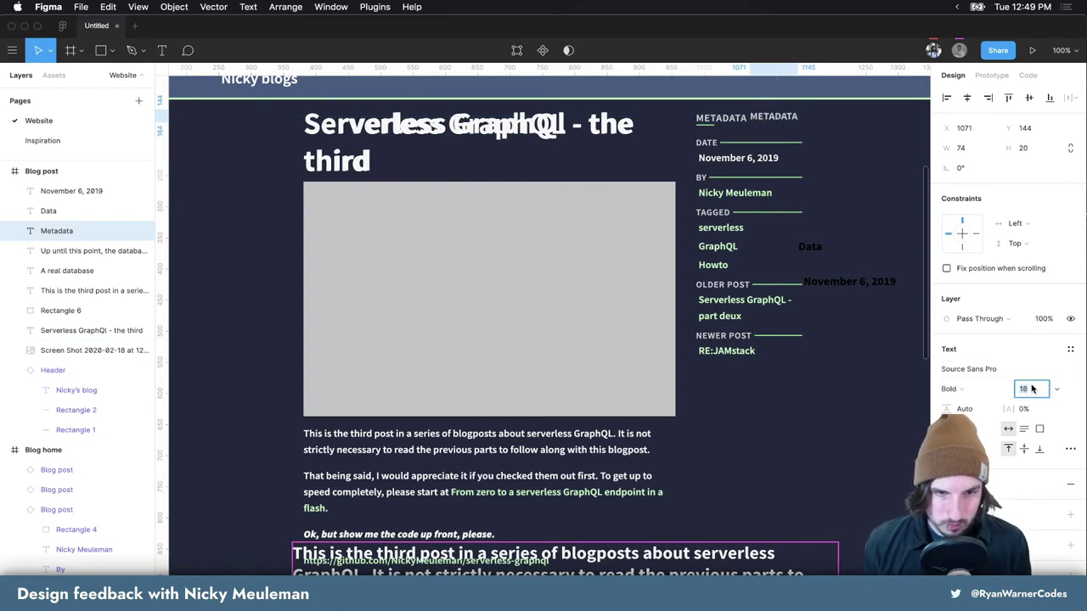
key("Up")
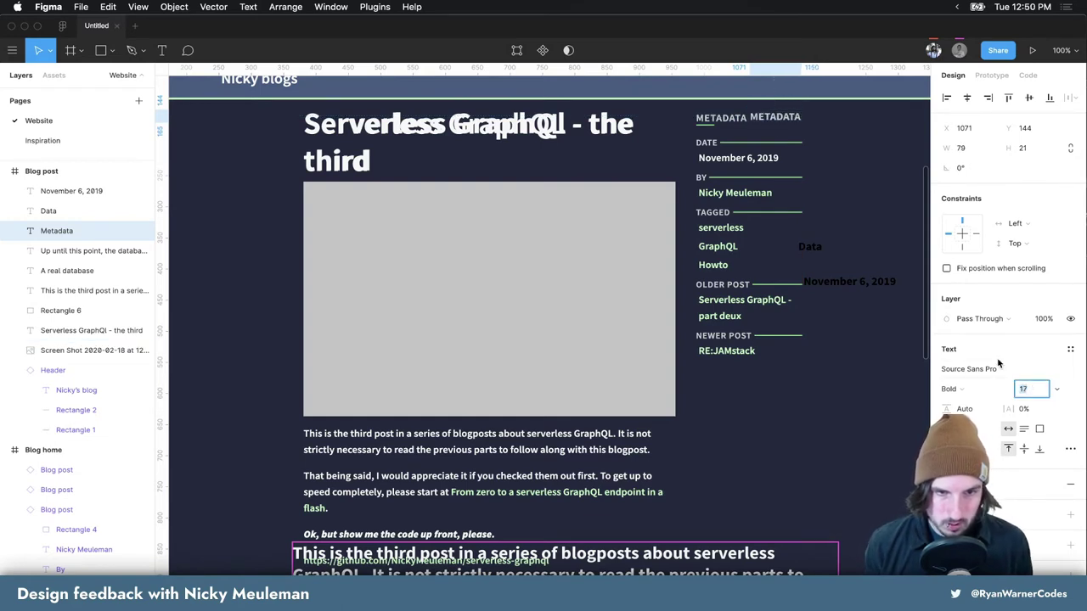
left_click_drag(788, 123, 732, 125)
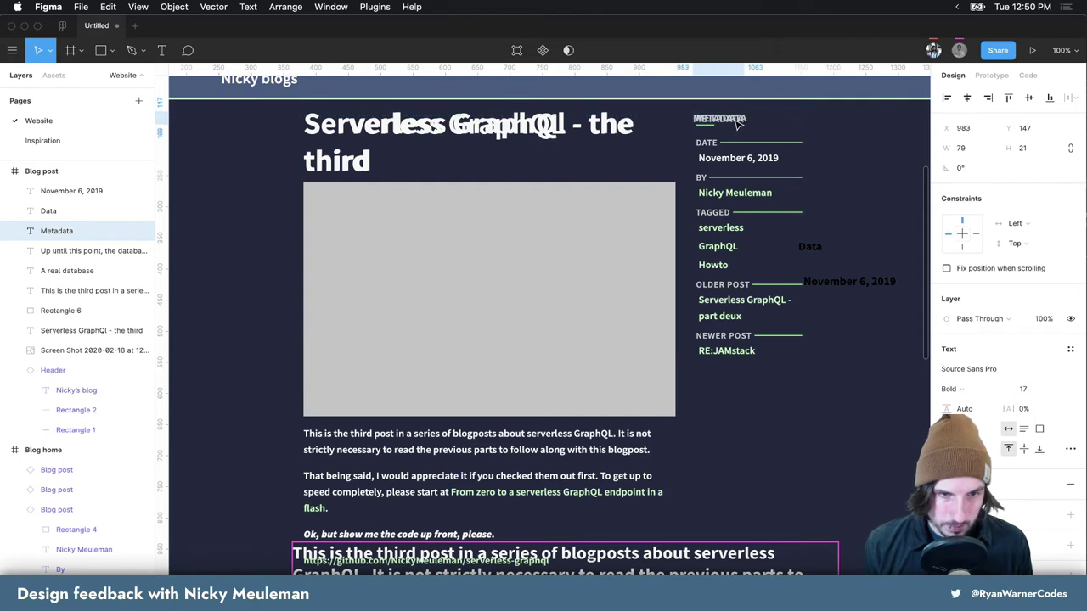
Move the Data label up by the date divider, apply the Gray style and rename it Date
mouse_move(809, 248)
left_mouse_down()
mouse_move(836, 170)
mouse_move(831, 151)
left_mouse_up()
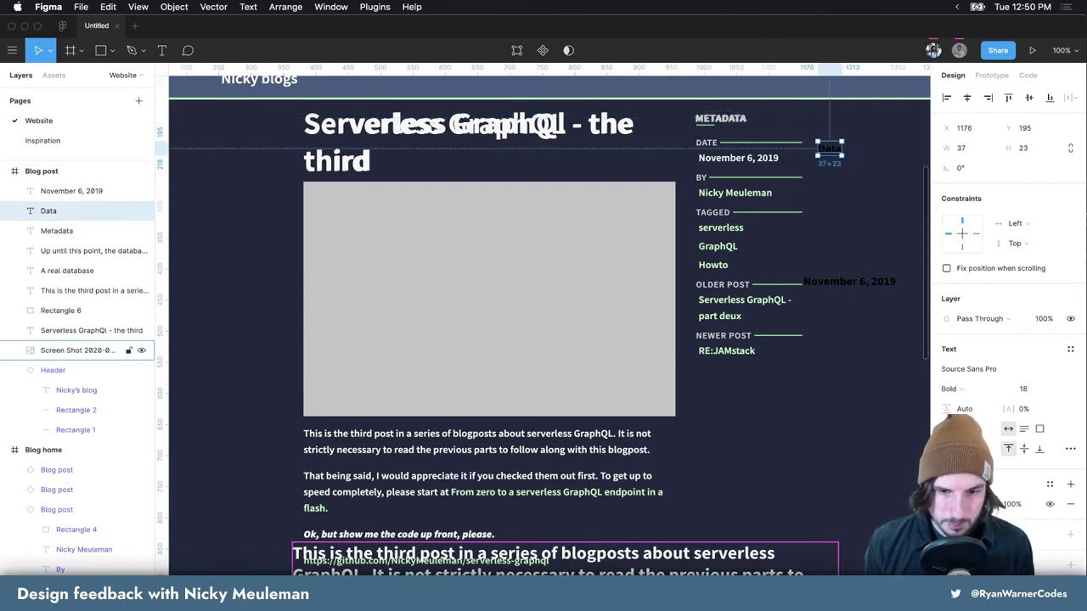
left_click(1070, 355)
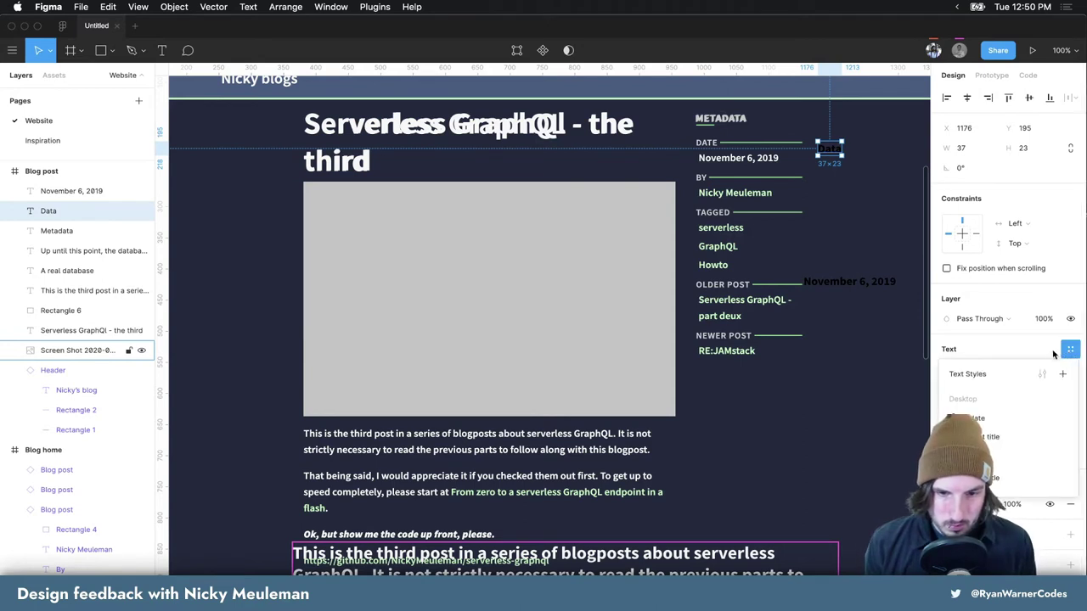
left_click(1070, 352)
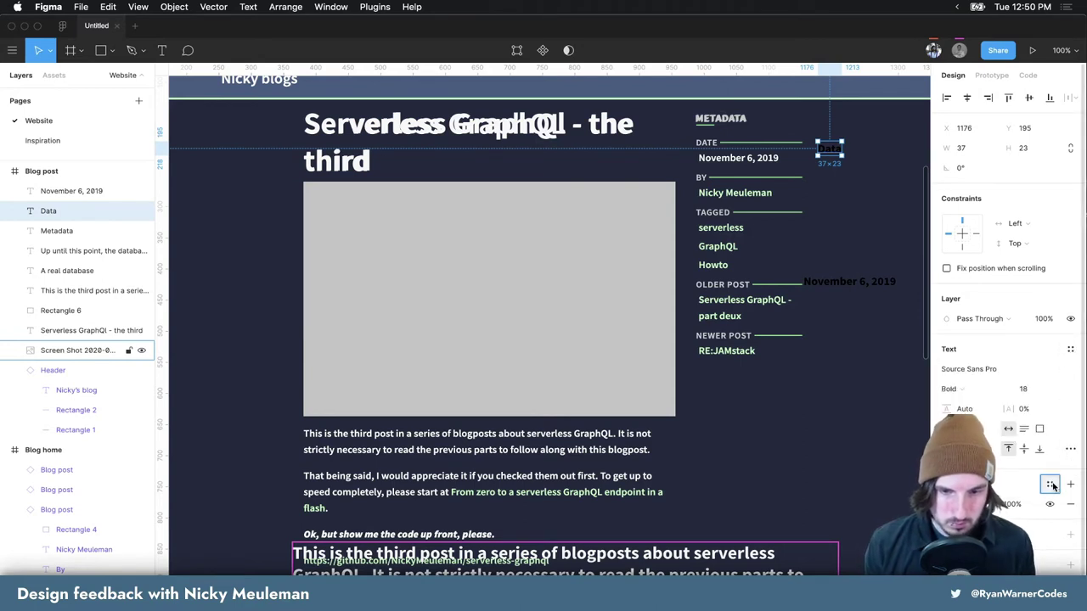
left_click(1049, 484)
left_click(1044, 455)
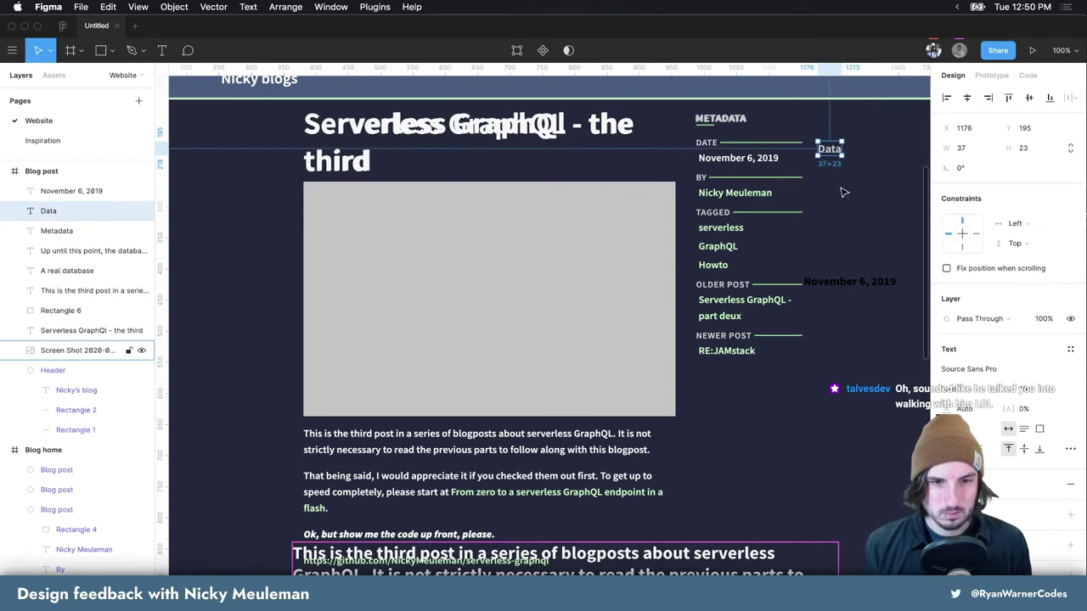
mouse_move(841, 151)
left_mouse_down()
mouse_move(806, 152)
mouse_move(827, 151)
left_mouse_up()
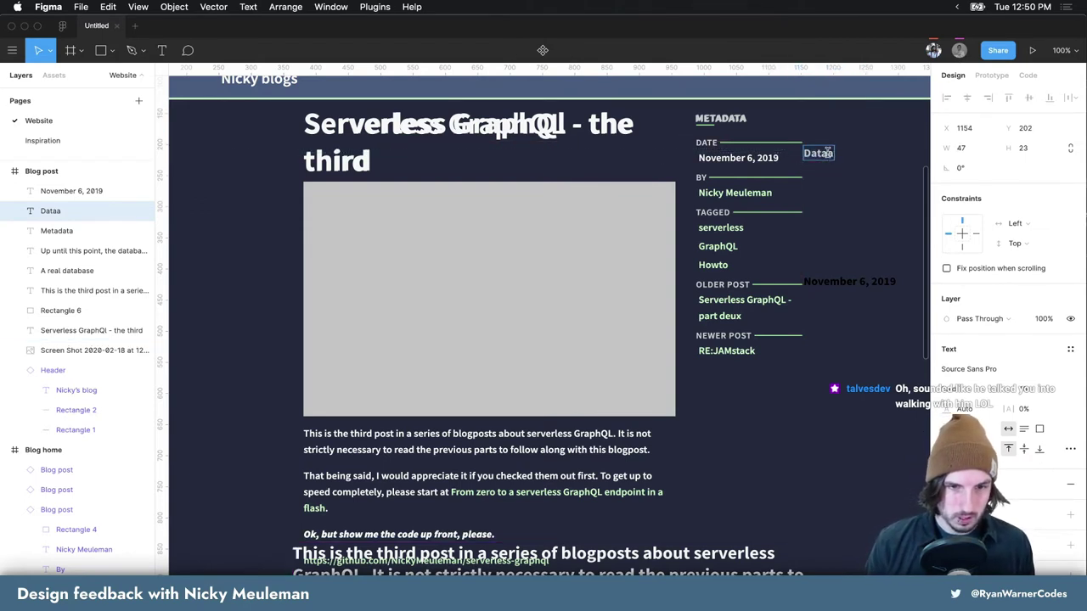
type("e")
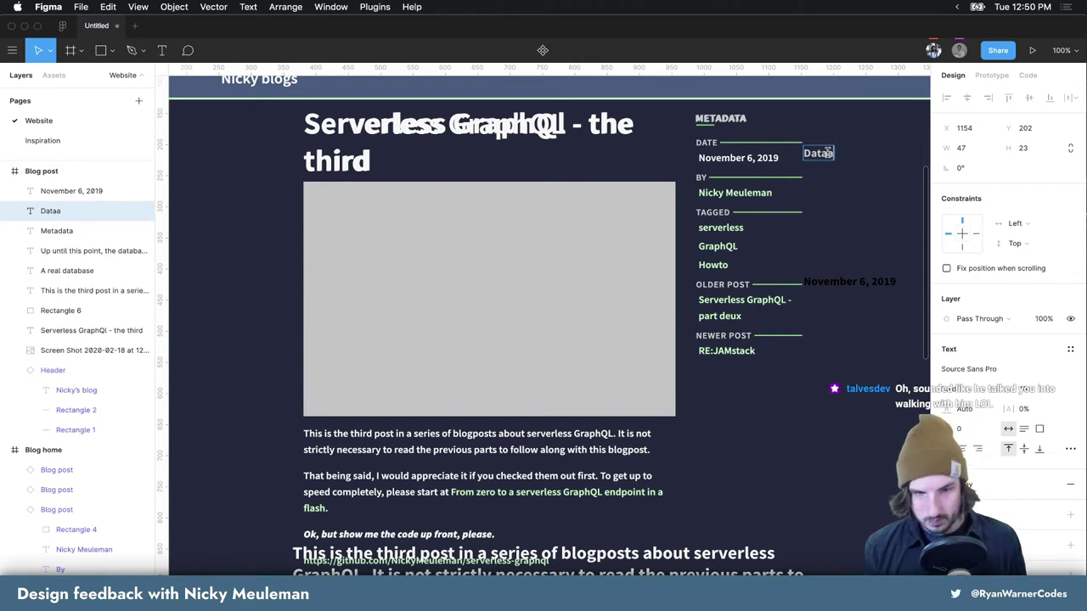
key("BackSpace")
key("BackSpace")
key("Escape")
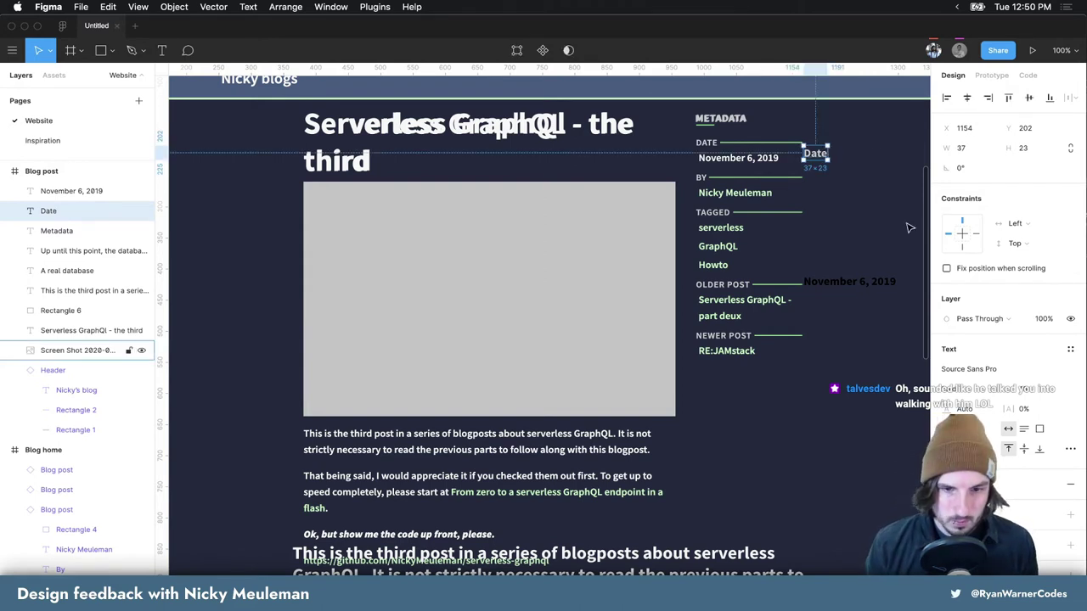
Set the Date label to all uppercase with font size 15
left_click(1069, 451)
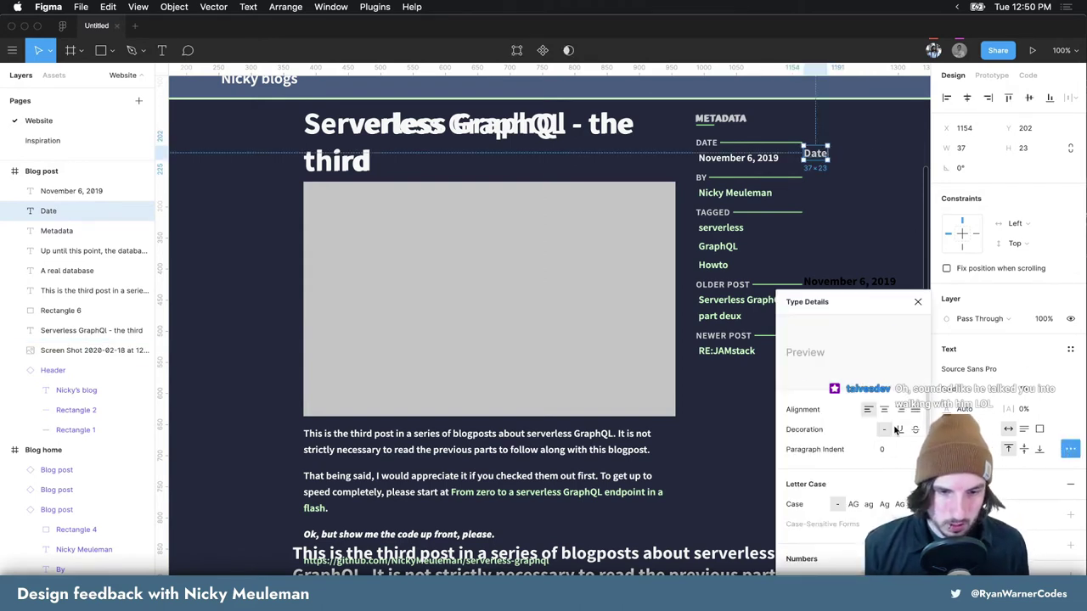
left_click(854, 504)
left_click(888, 176)
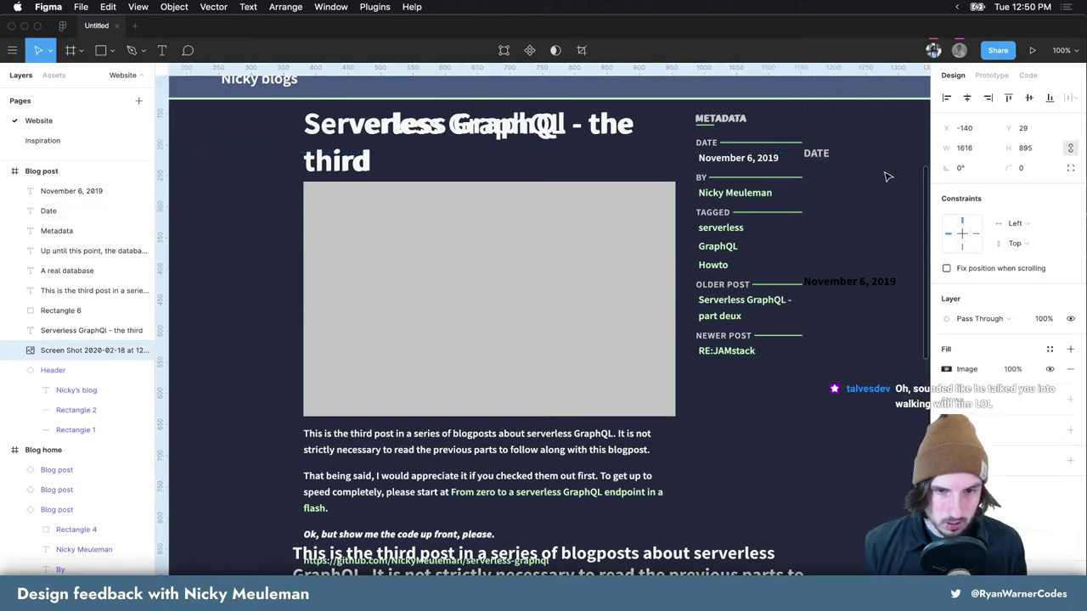
left_click(814, 153)
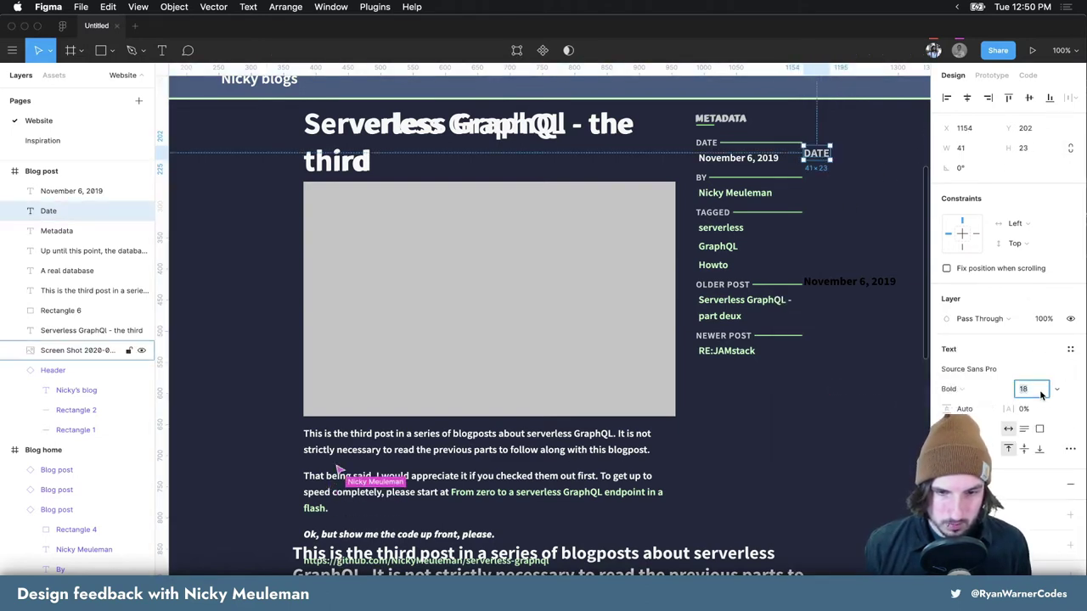
type("15")
key("Return")
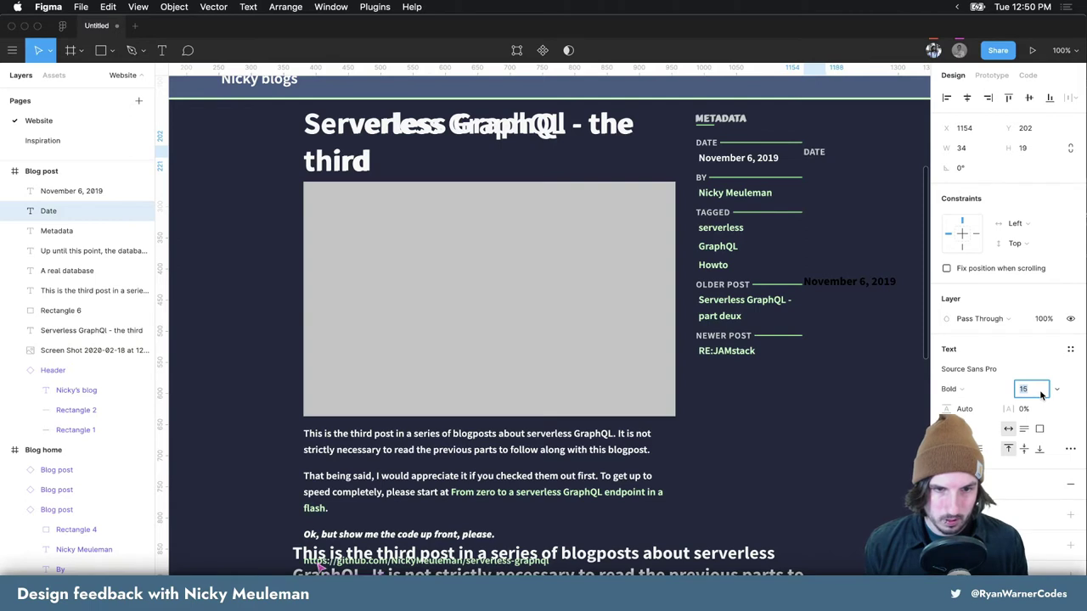
left_click(1069, 349)
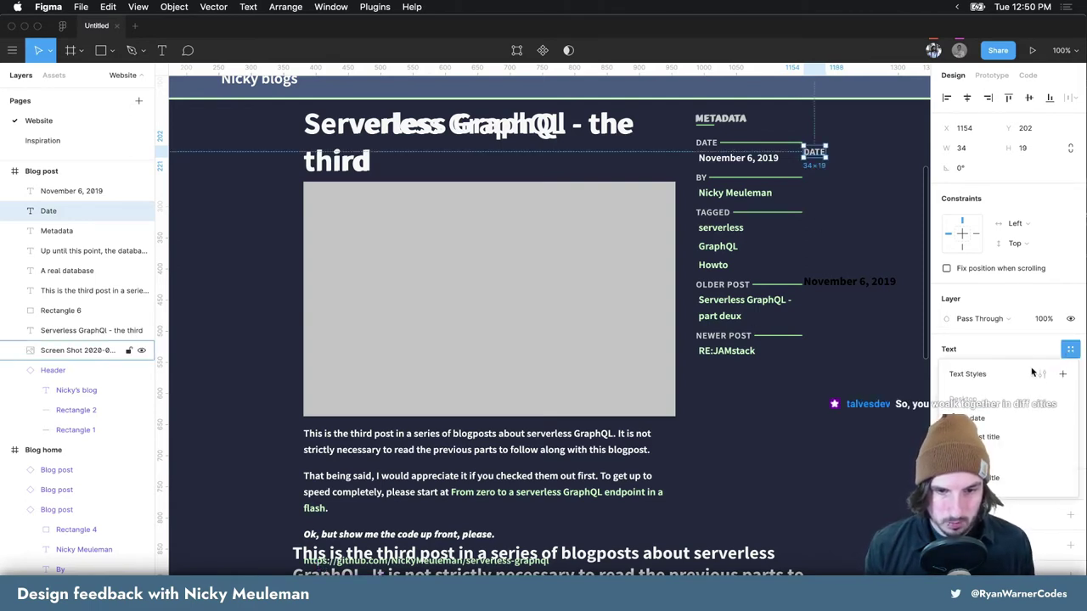
Save the label's formatting as a new text style named Desktop/Metadata title
left_click(1063, 375)
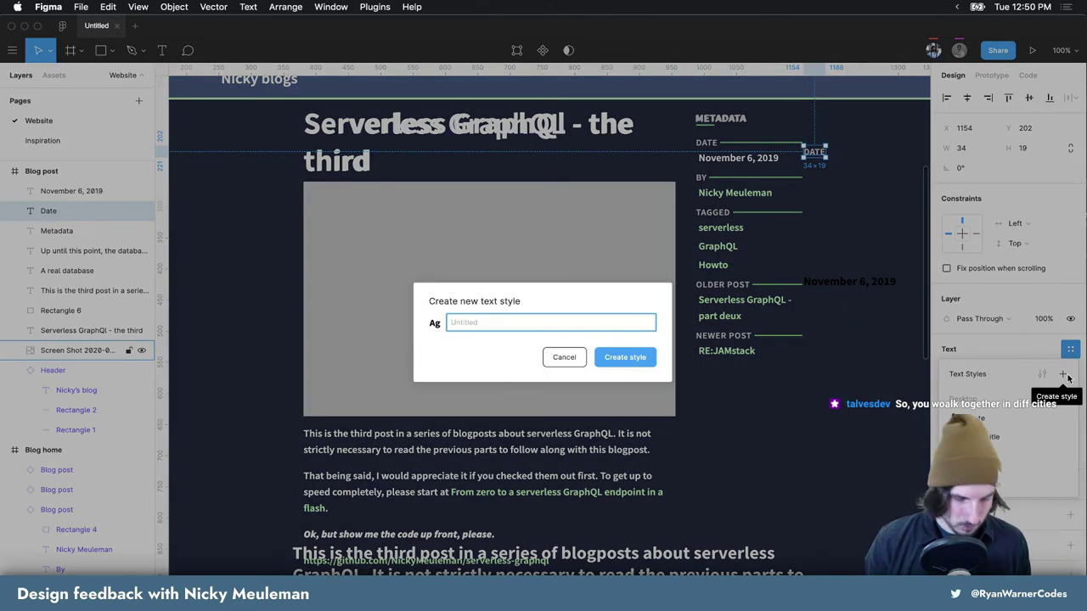
type("Deskt")
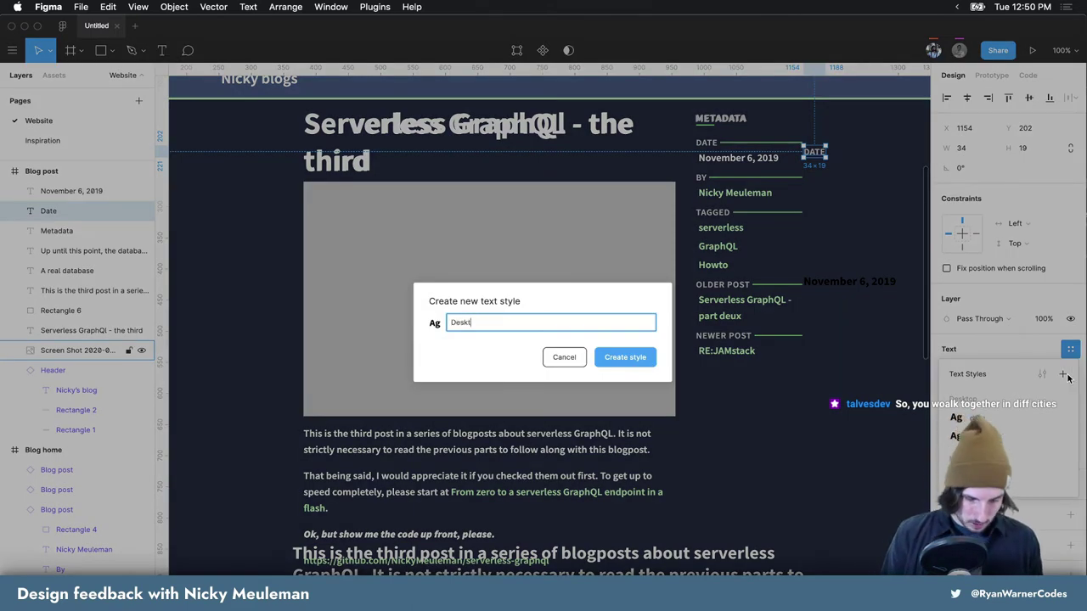
type("op/Meta")
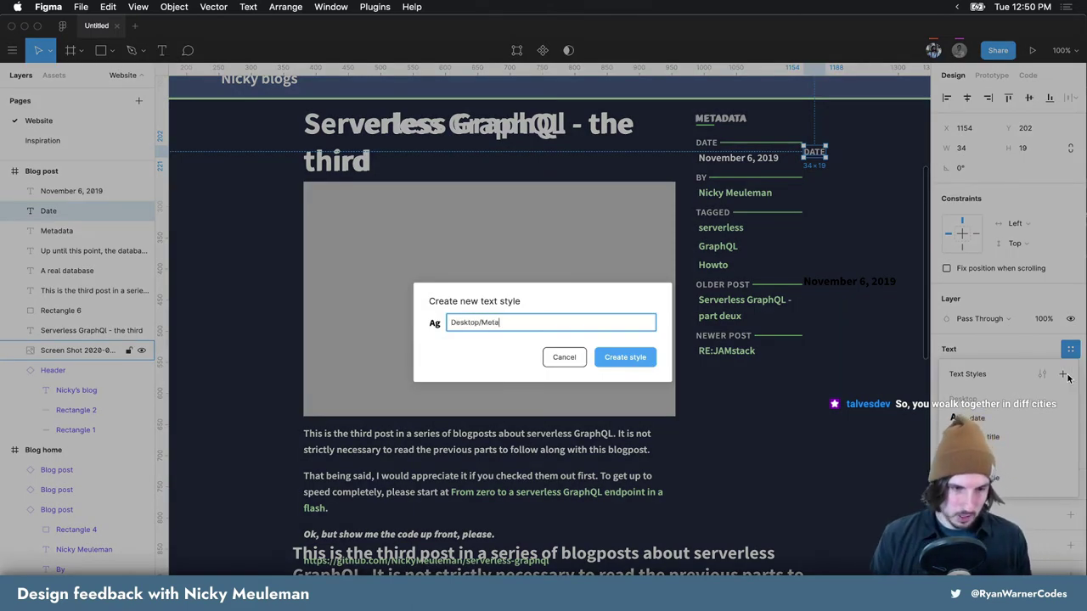
type(" d")
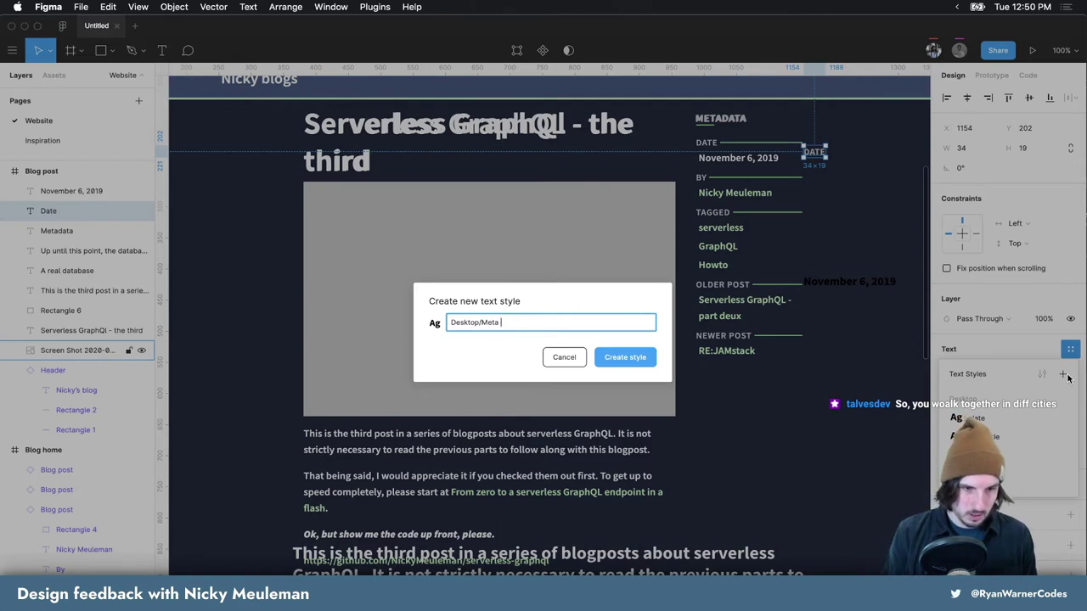
type("le")
key("Return")
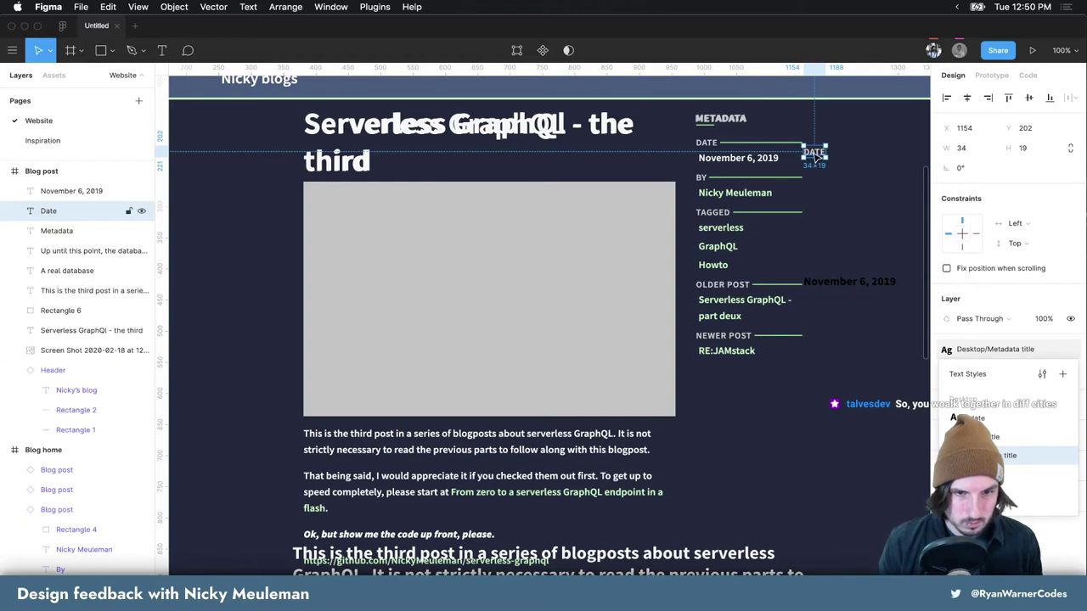
Copy the DATE label to create BY and TAGGED labels on their rows
mouse_move(817, 157)
left_mouse_down()
mouse_move(700, 146)
mouse_move(710, 182)
left_mouse_up()
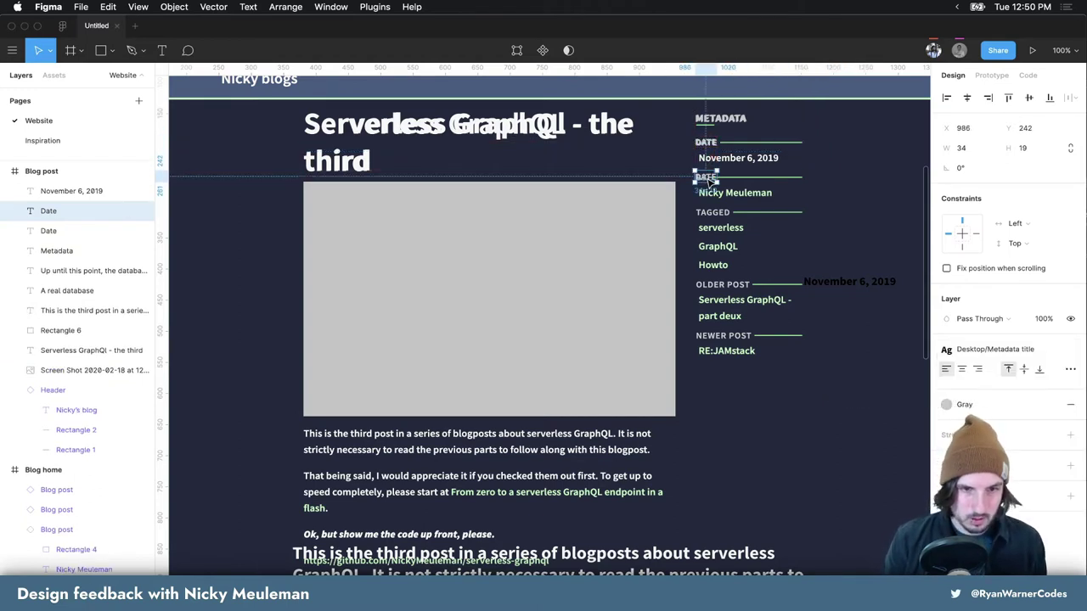
double_click(706, 178)
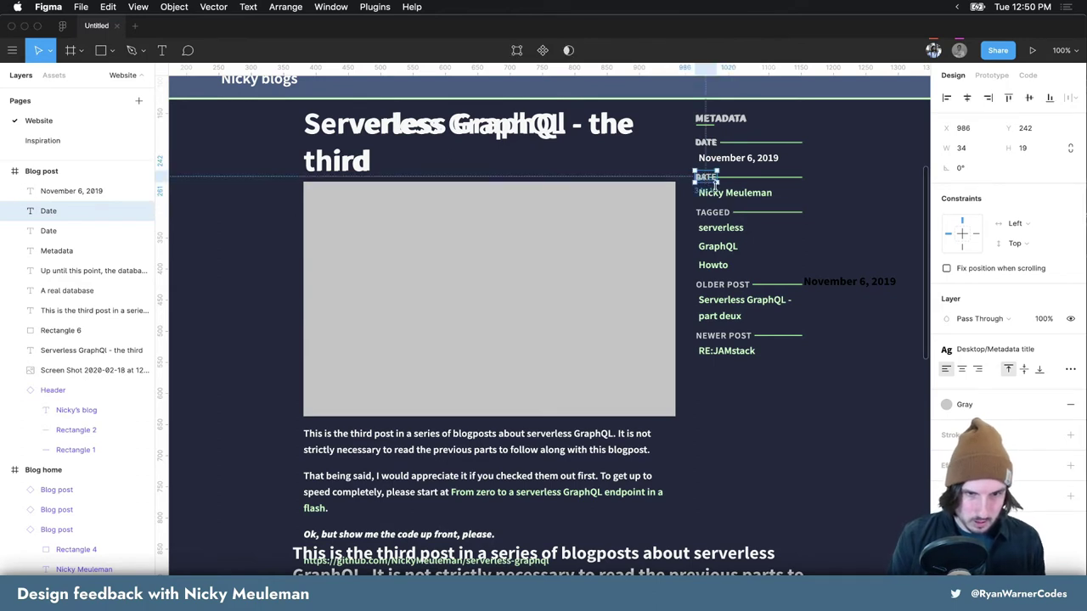
type("By")
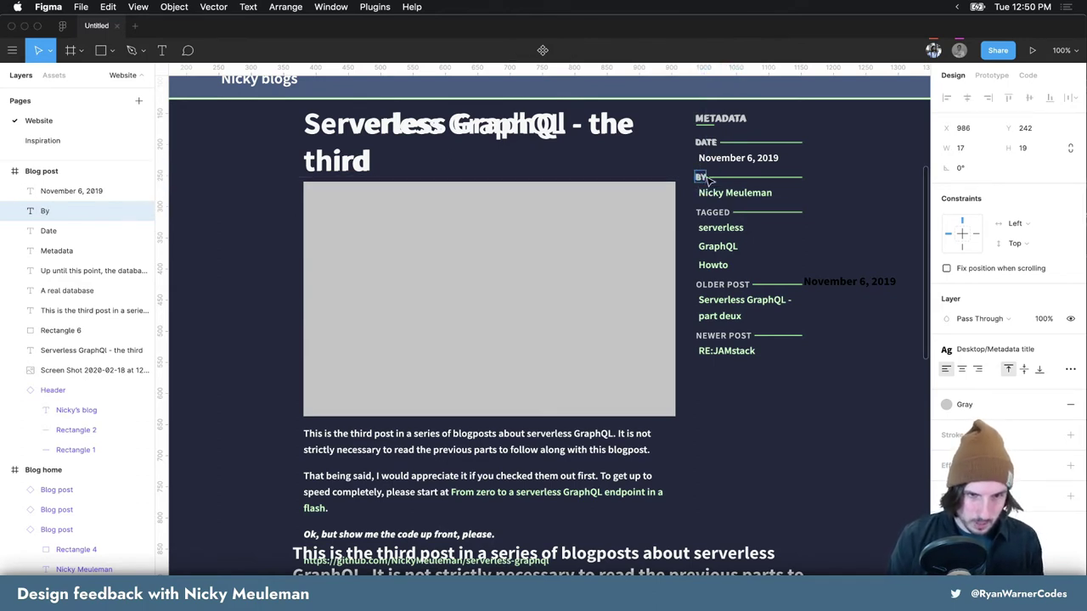
key("Escape")
left_click_drag(700, 178, 700, 211)
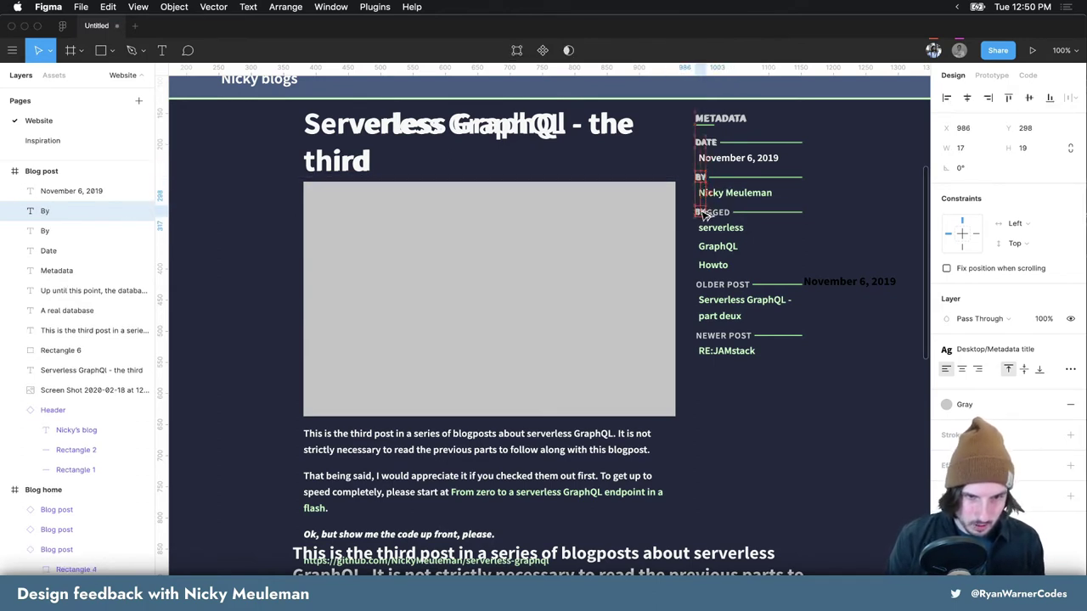
type("Tag")
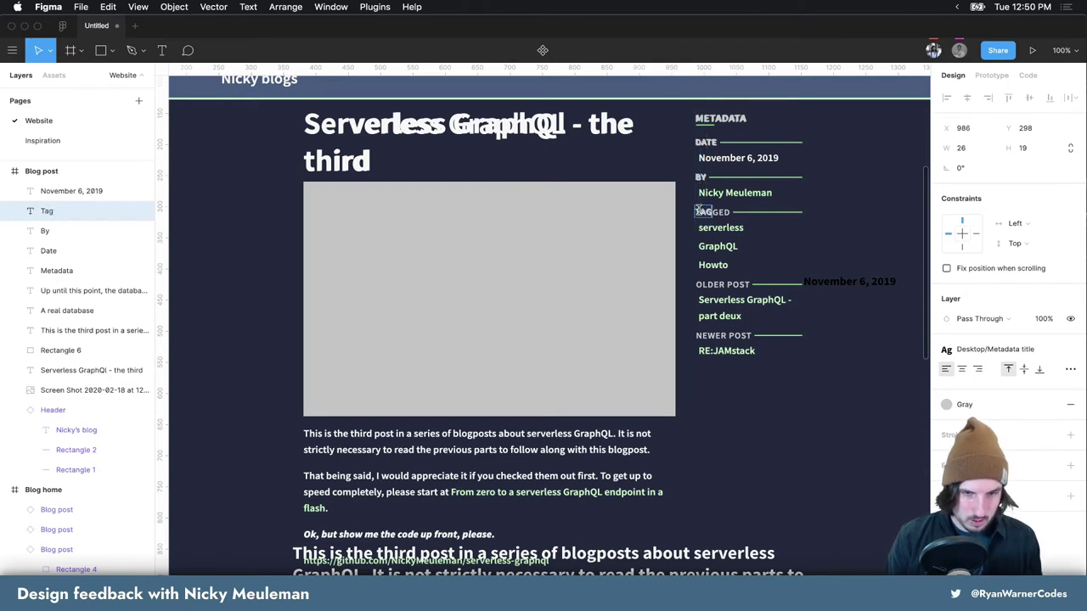
type("ges")
key("BackSpace")
type("d")
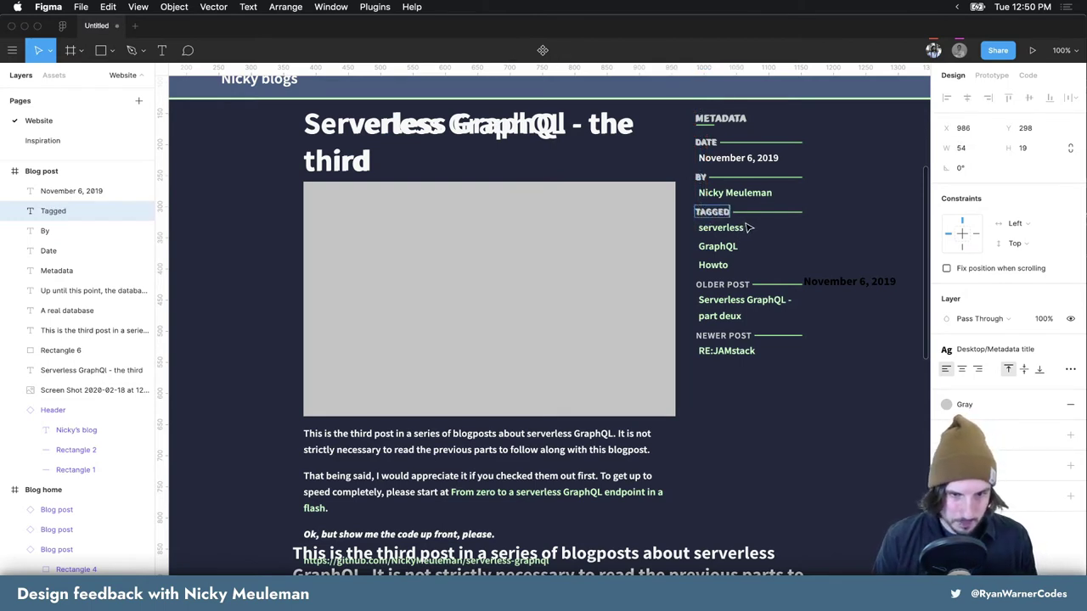
key("Escape")
Copy the label down to create 'Older post' and 'Newer Post' labels
left_click_drag(717, 215, 721, 293, "alt")
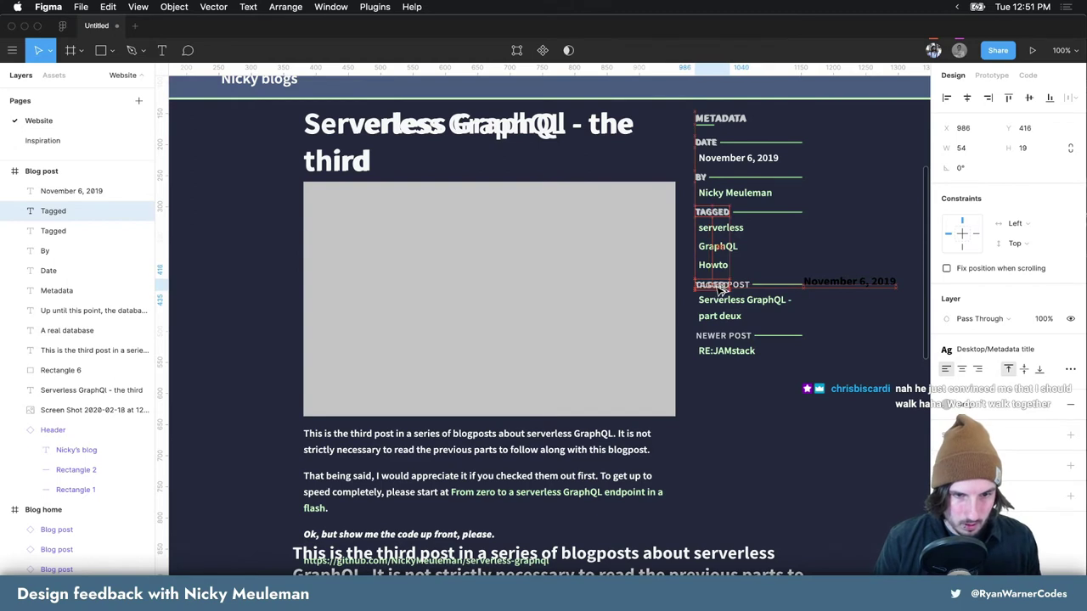
double_click(718, 286)
type("Ol")
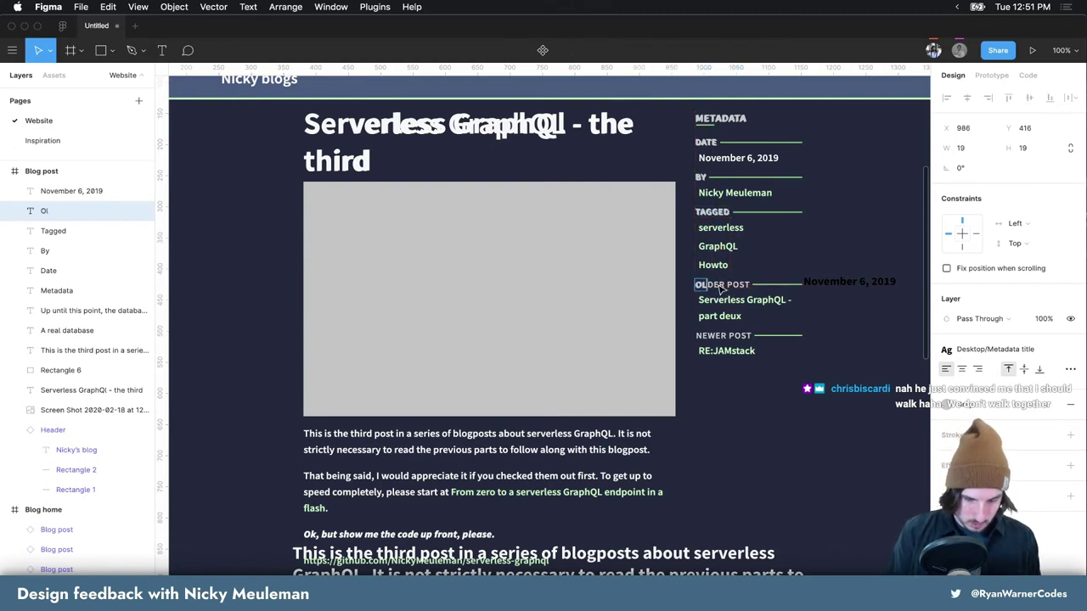
type("der post")
key("Escape")
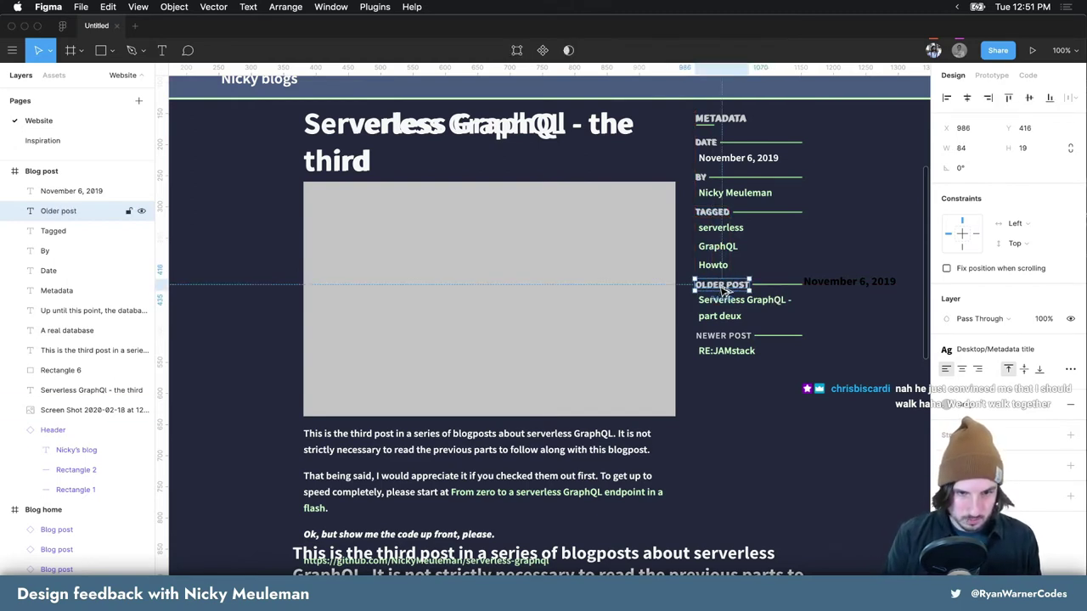
left_click_drag(723, 290, 720, 338, "alt")
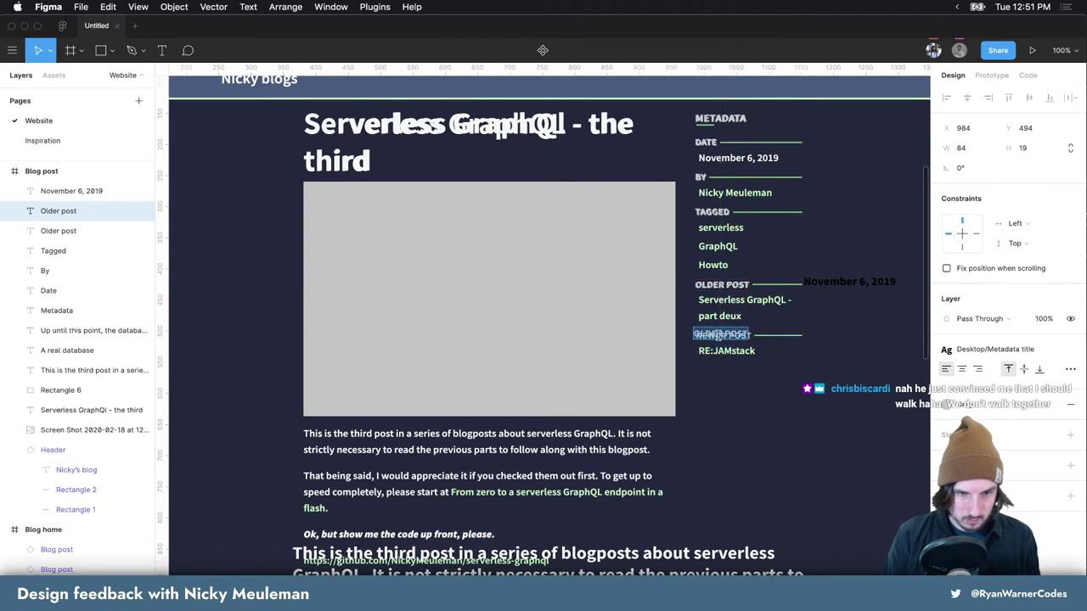
type("Newer Post")
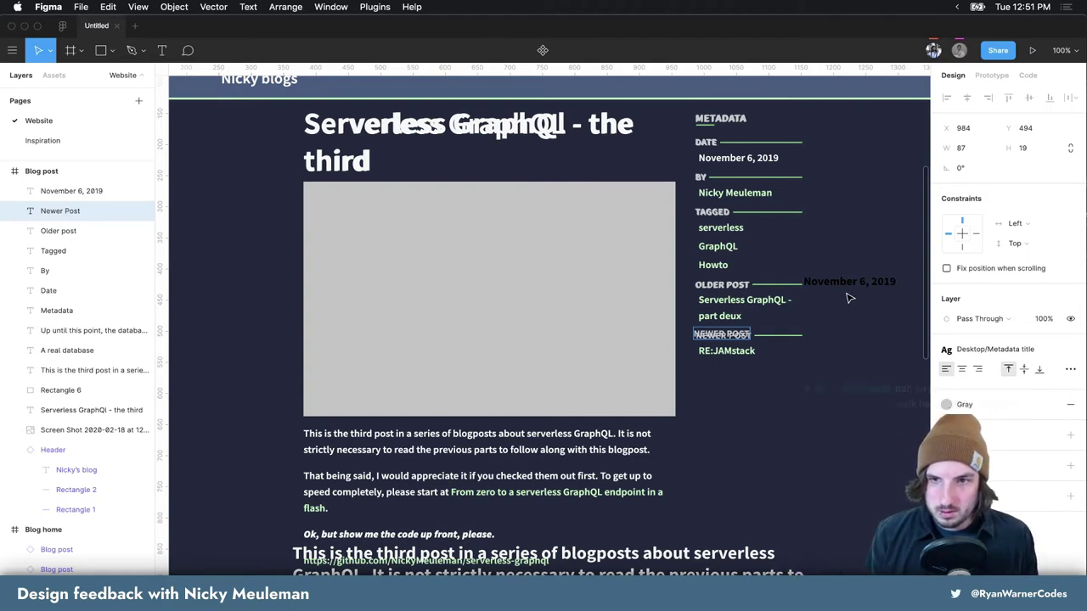
key("Escape")
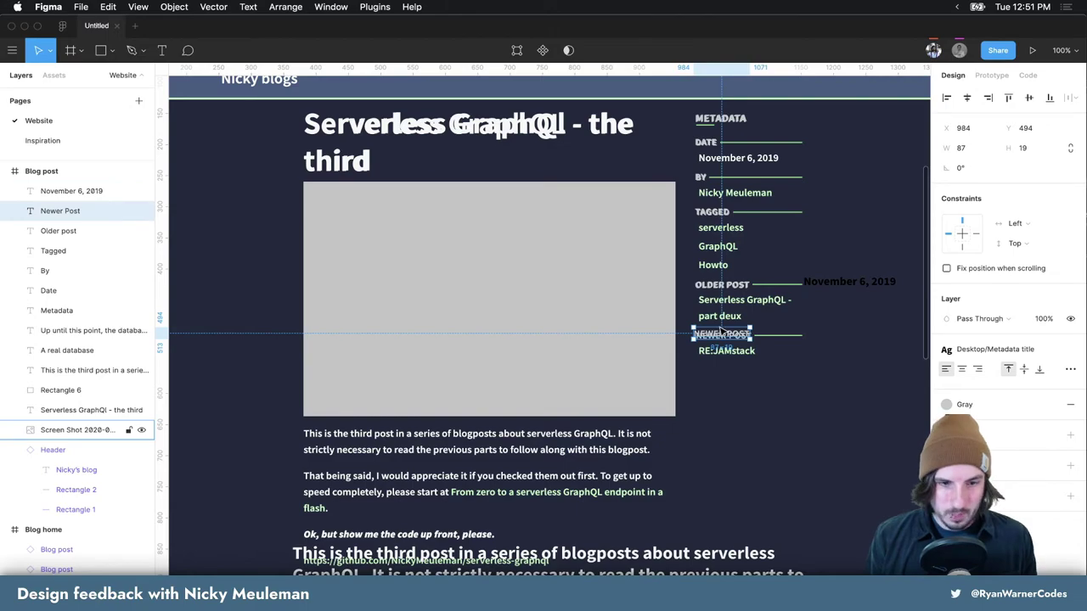
scroll(720, 332, "down", 2)
scroll(720, 336, "down", 1)
scroll(720, 337, "down", 4)
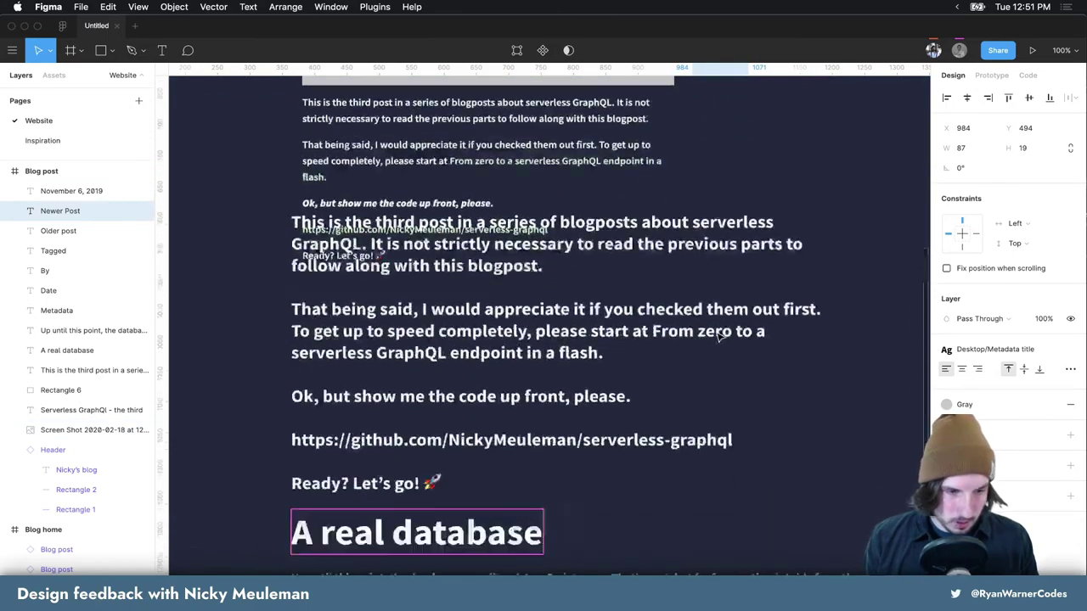
scroll(718, 335, "down", 3)
scroll(718, 336, "down", 1)
scroll(717, 338, "down", 1)
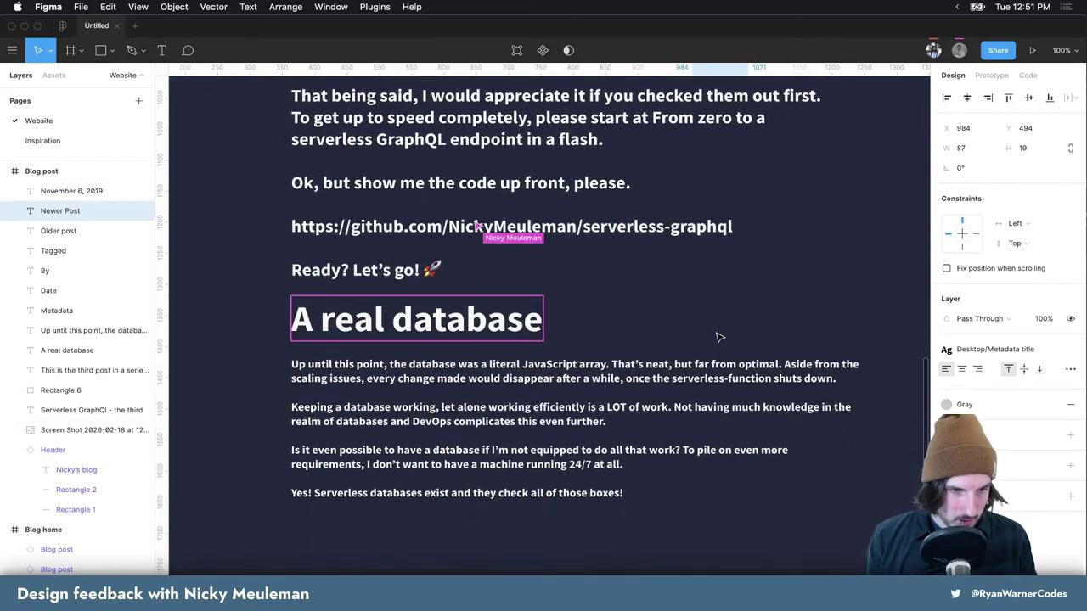
scroll(717, 337, "down", 1)
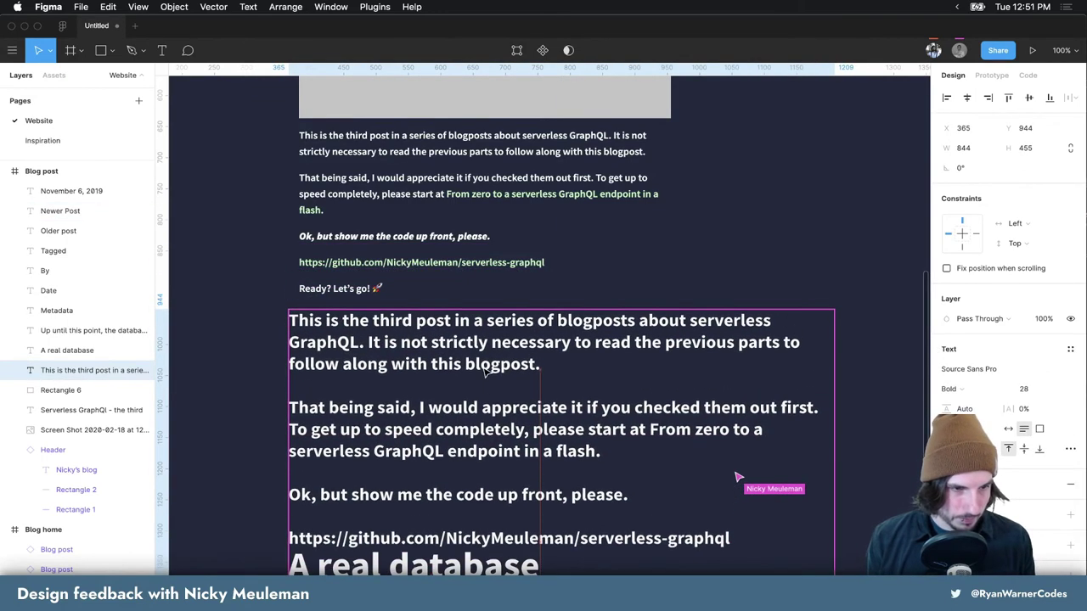
scroll(599, 280, "up", 3)
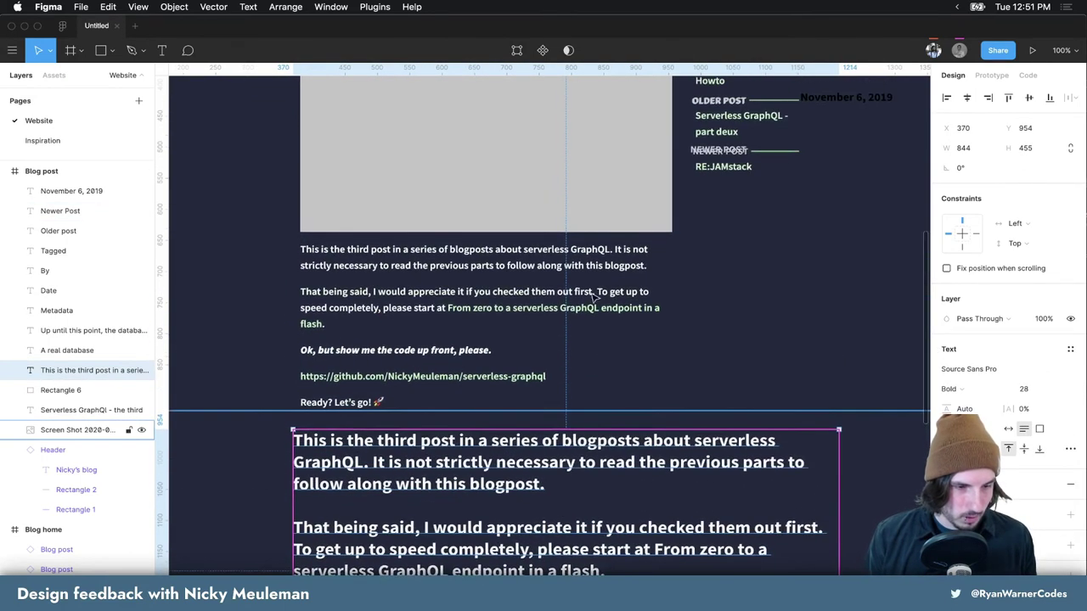
key("super+Tab")
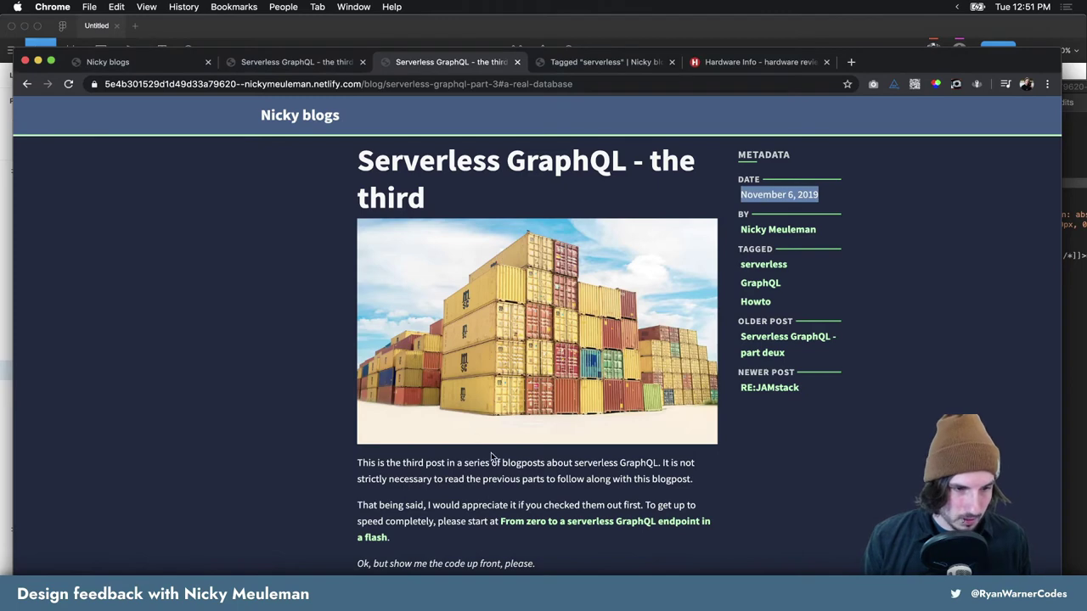
Inspect the live intro paragraph in Chrome DevTools to confirm font-weight 400
right_click(505, 458)
left_click(556, 563)
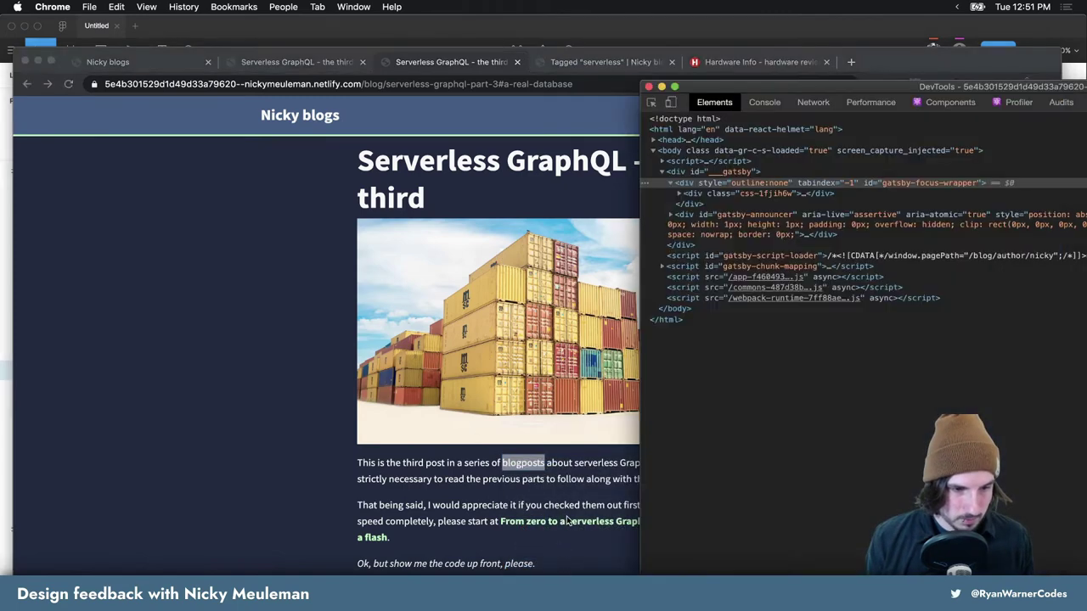
left_click_drag(796, 91, 159, 39)
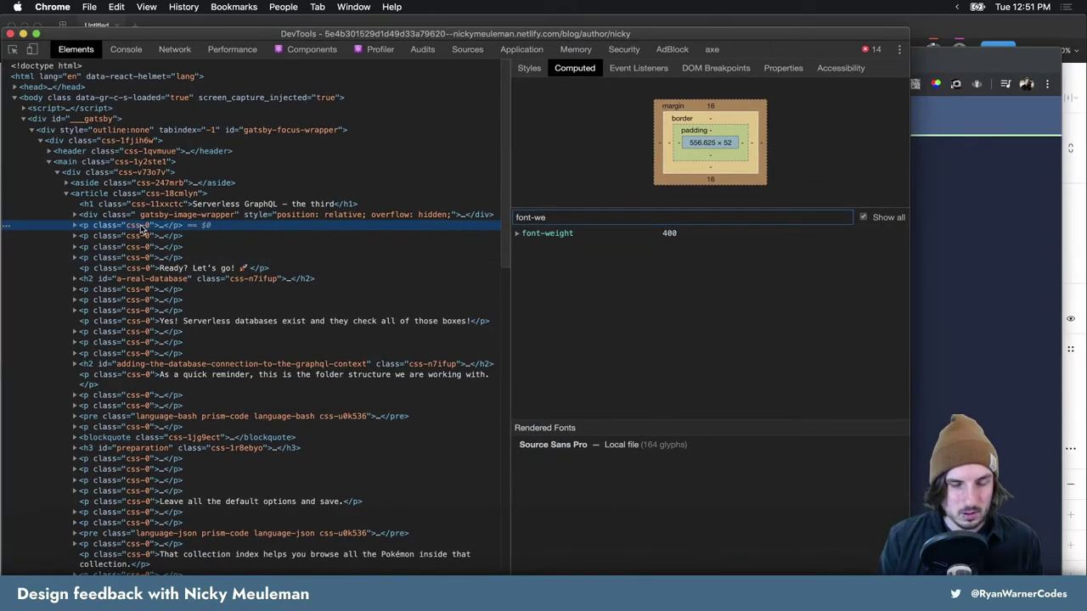
key("super+Tab")
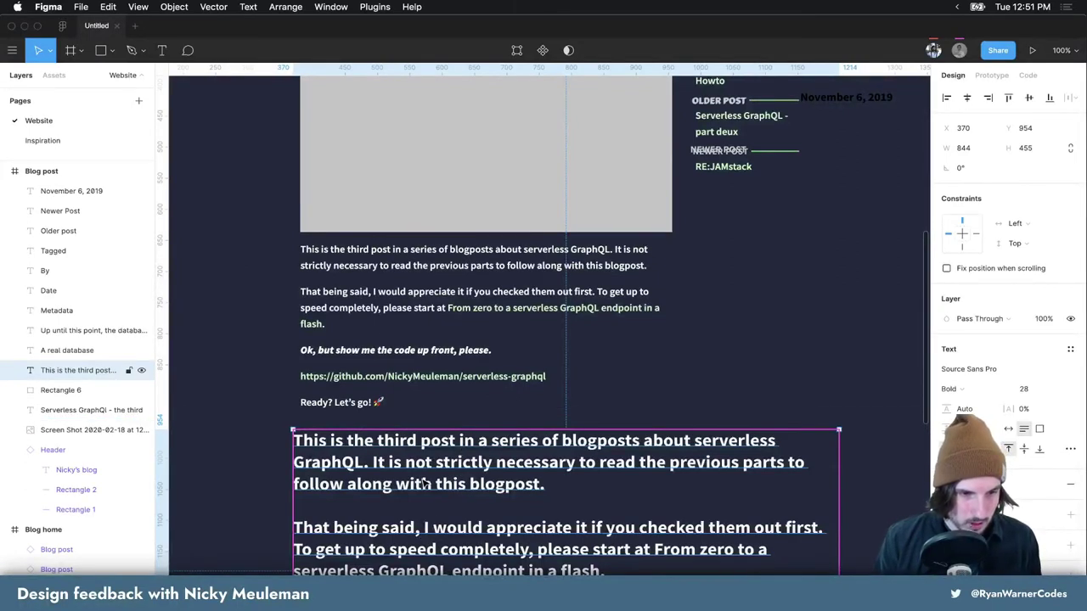
Color the word 'strictly' green in the large intro text block
double_click(444, 470)
left_click(457, 463)
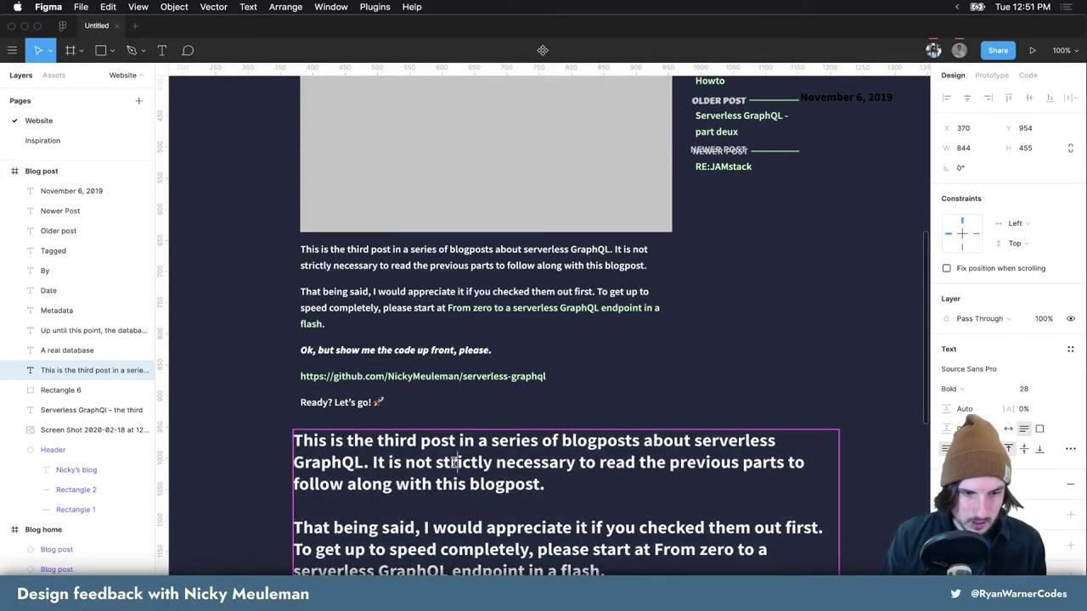
left_click_drag(429, 466, 490, 463)
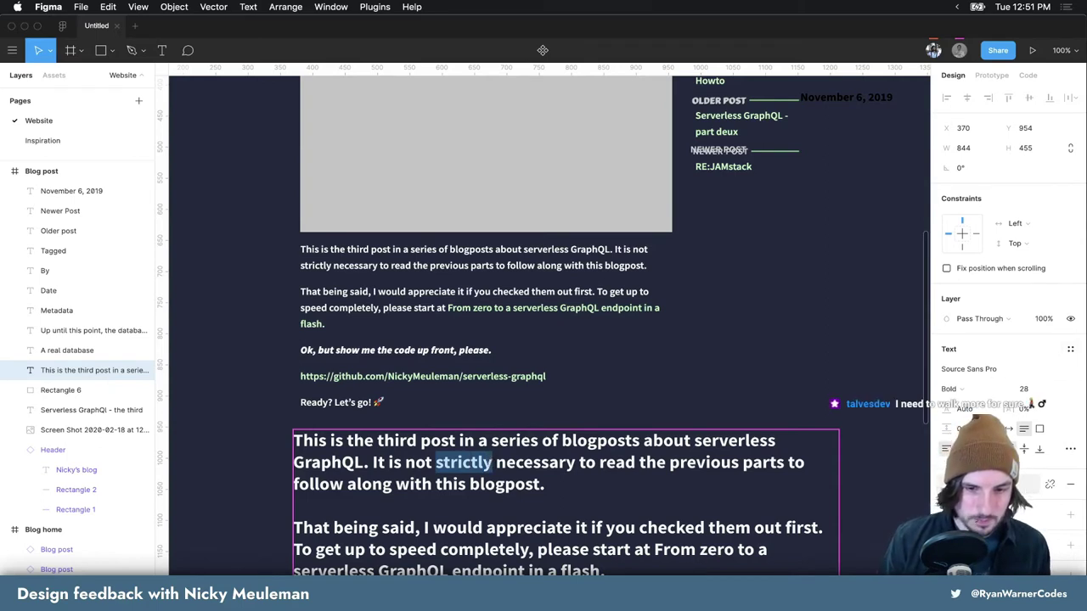
scroll(1008, 340, "down", 2)
key("Escape")
key("Escape")
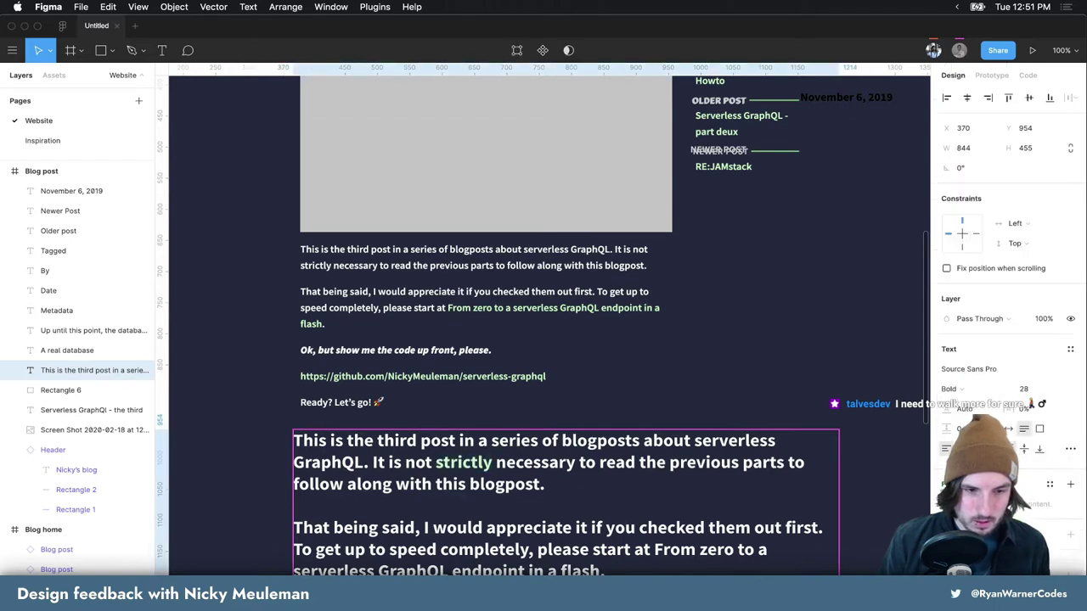
Switch selection between the screenshot overlay and intro text block while panning the view
left_click(633, 441)
left_click(527, 483)
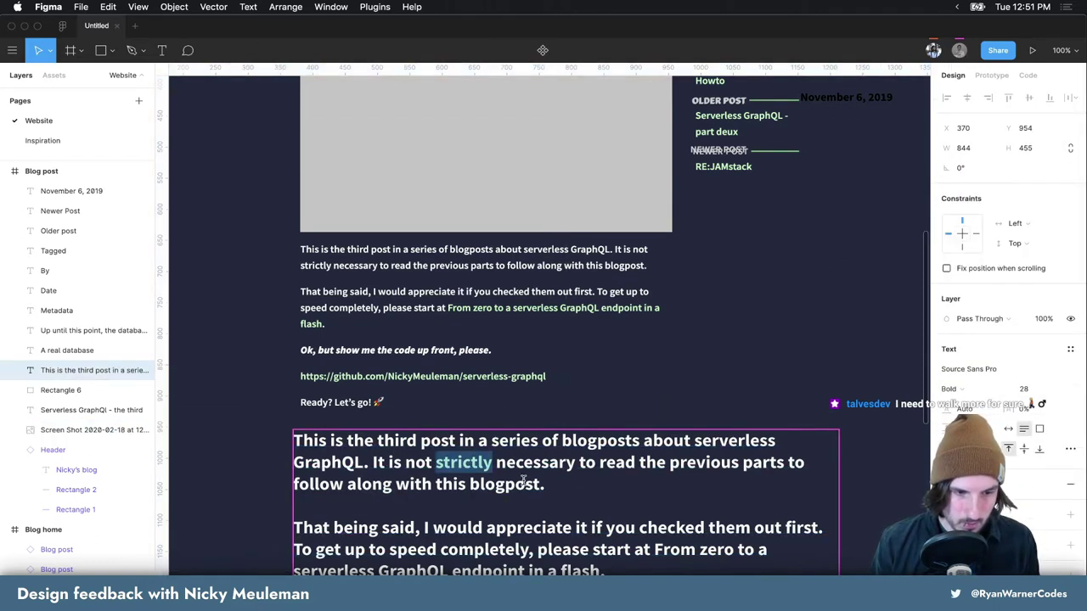
left_click(592, 392)
scroll(578, 386, "down", 1)
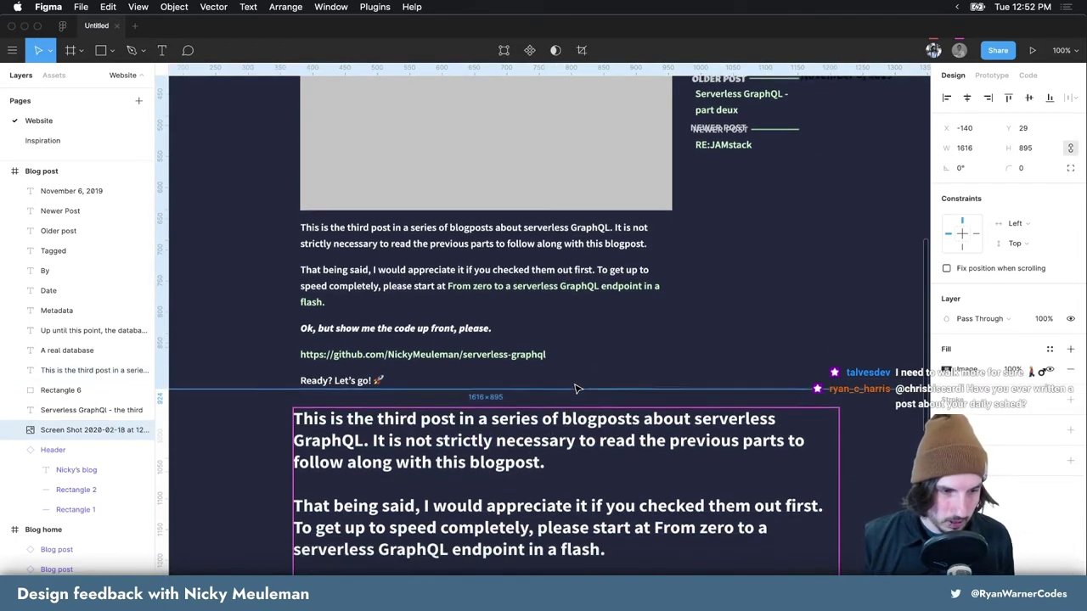
scroll(575, 389, "left", 1)
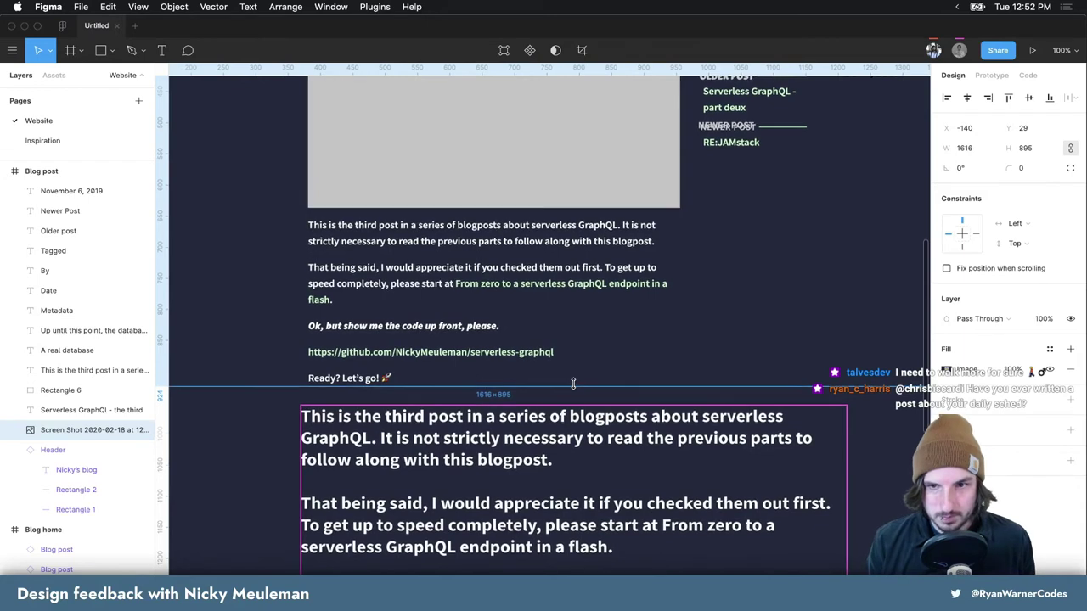
scroll(573, 384, "right", 1)
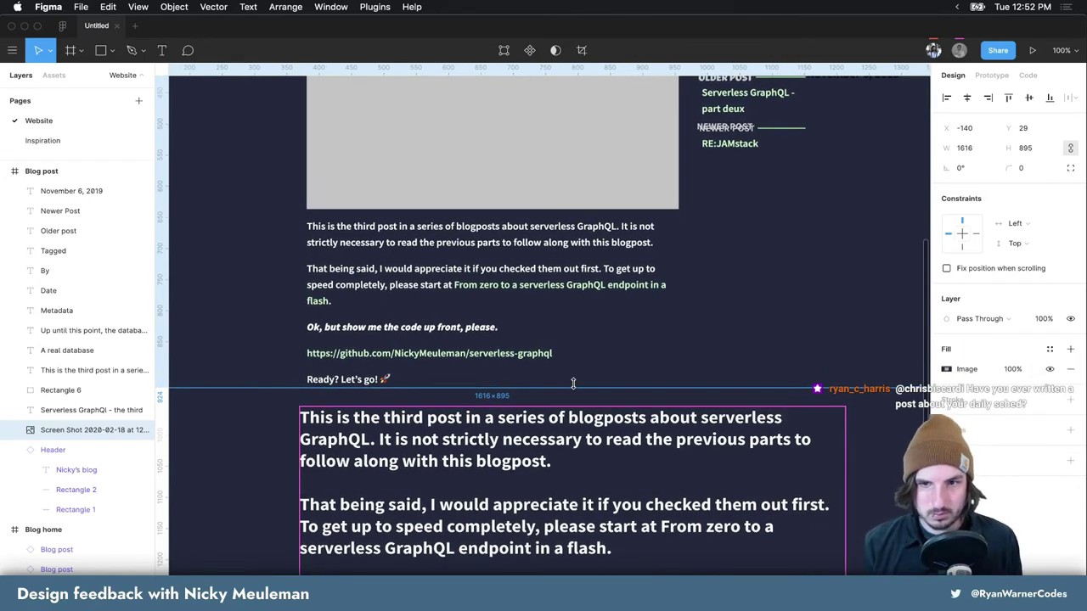
scroll(573, 384, "left", 1)
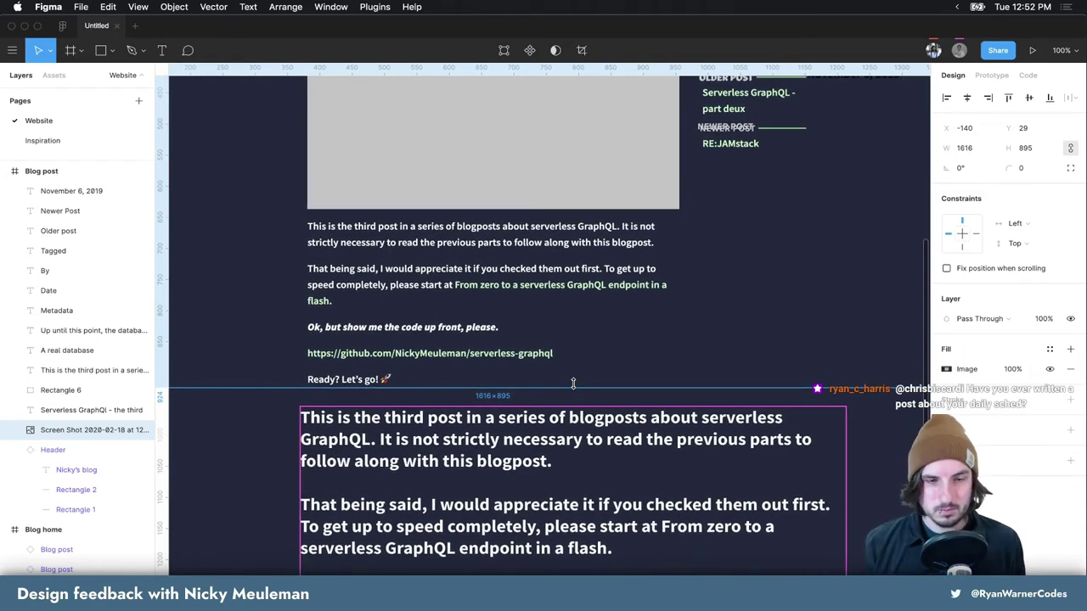
scroll(573, 384, "up", 1)
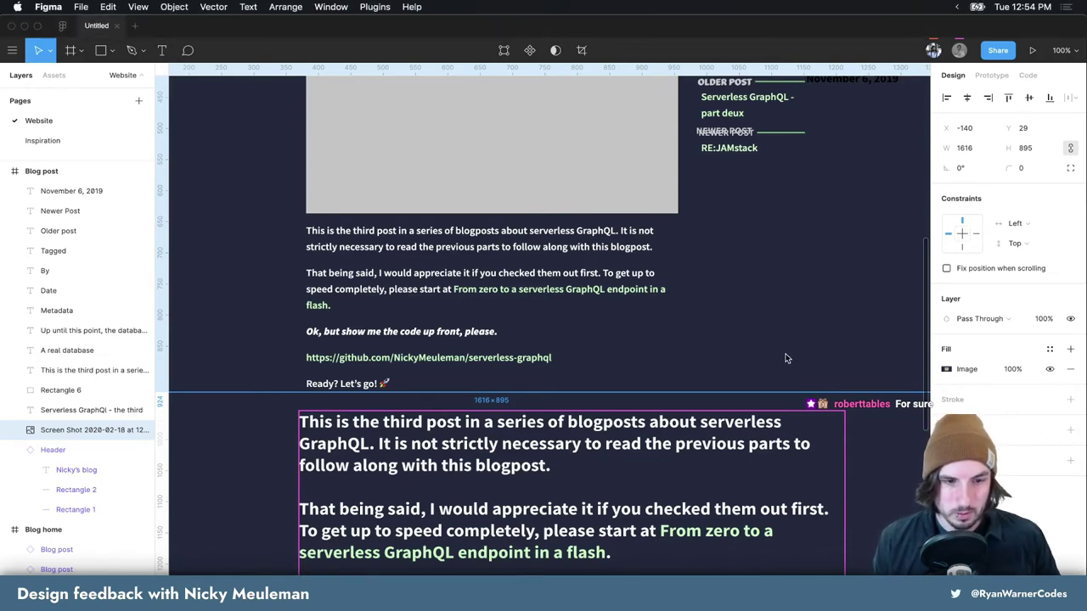
Nudge the screenshot overlay up 2 px to X -139, Y 27
scroll(785, 358, "up", 3)
scroll(787, 358, "up", 1)
scroll(786, 359, "up", 3)
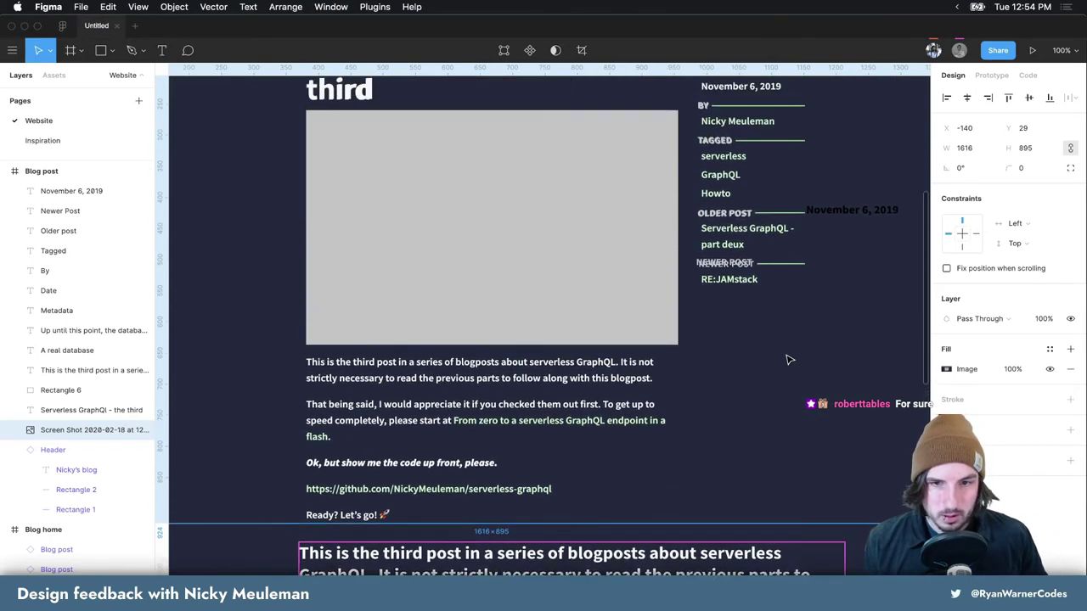
scroll(786, 360, "up", 1)
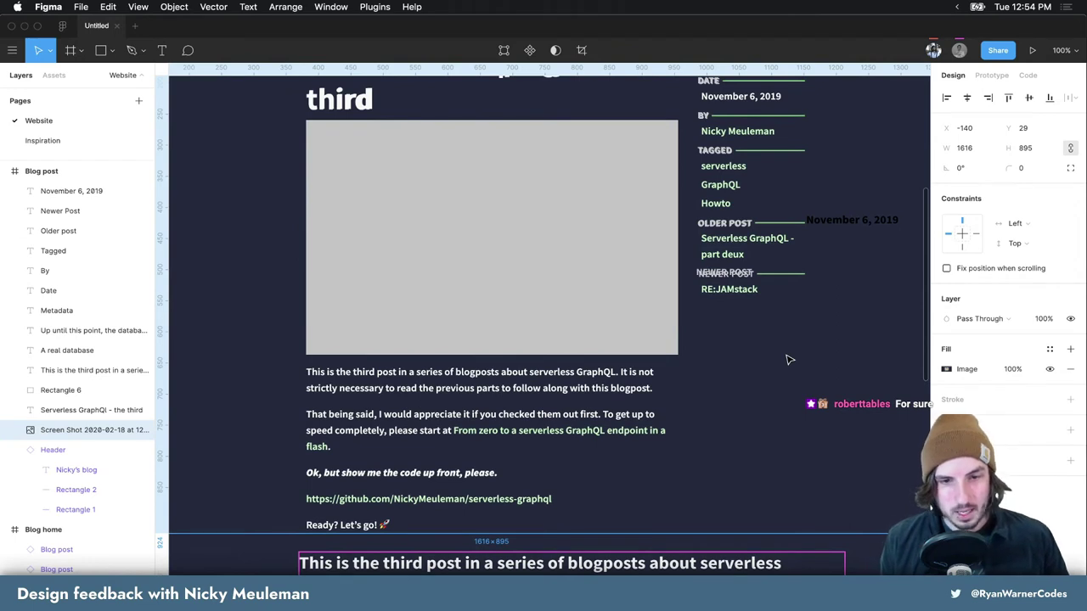
scroll(781, 354, "up", 1)
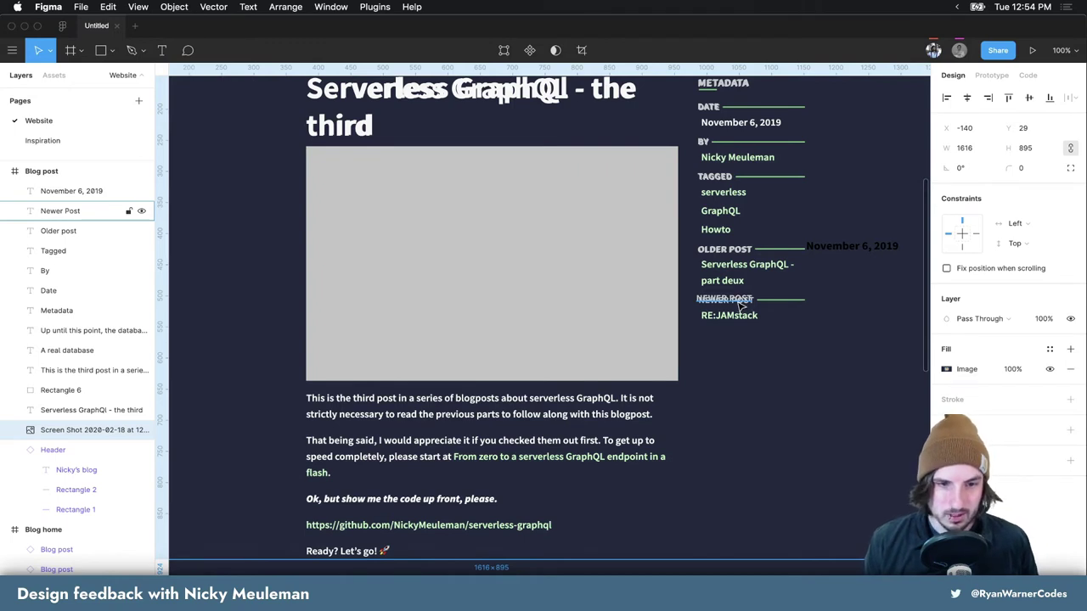
left_click_drag(739, 306, 739, 305)
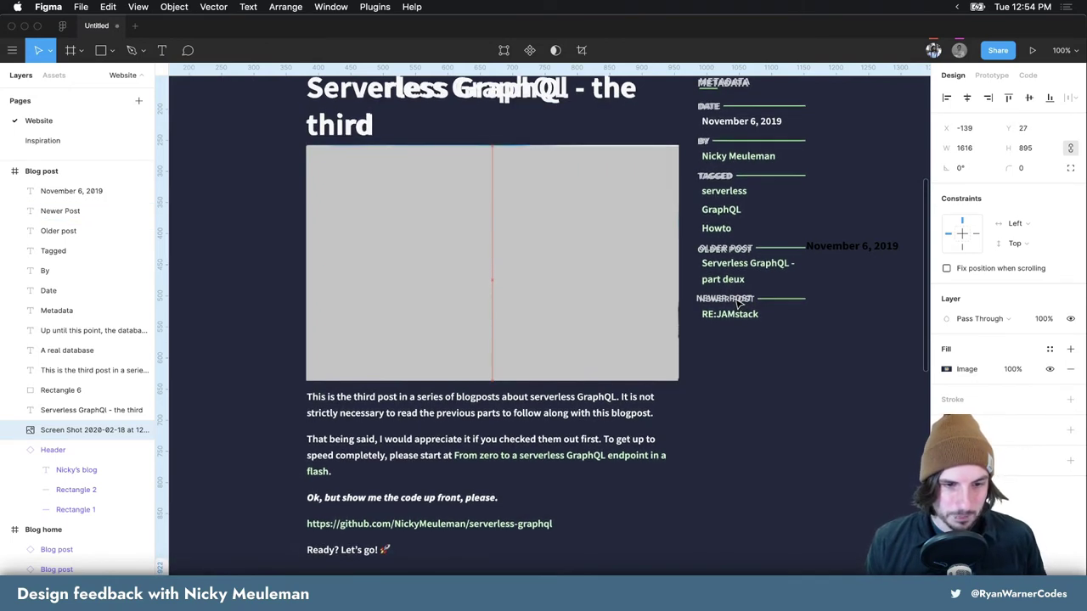
Scroll back down and select the large intro text block
scroll(771, 385, "down", 1)
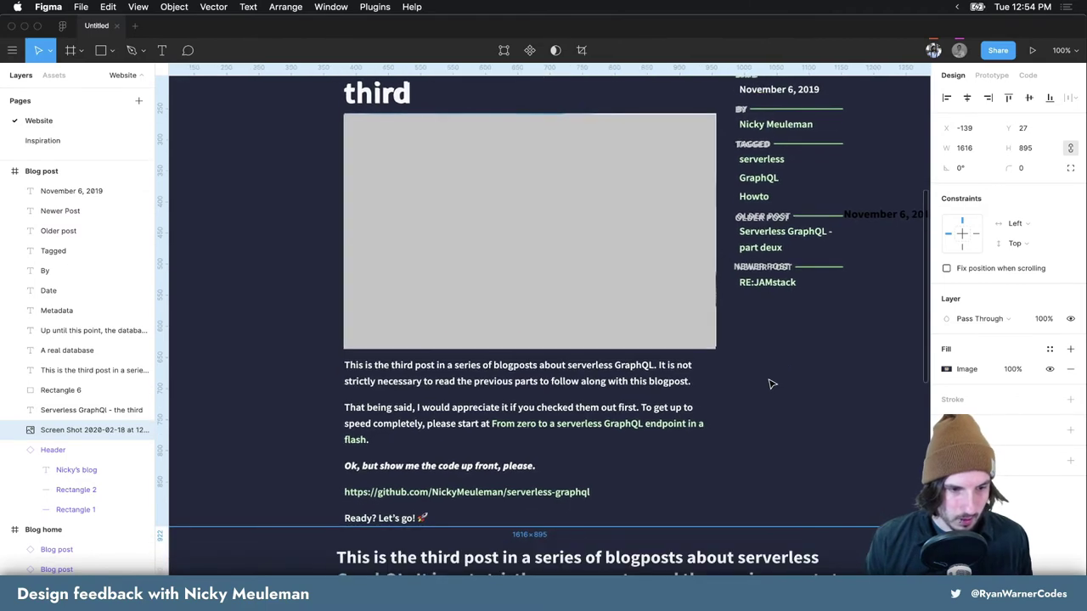
scroll(771, 384, "down", 2)
scroll(771, 384, "down", 5)
scroll(771, 385, "down", 2)
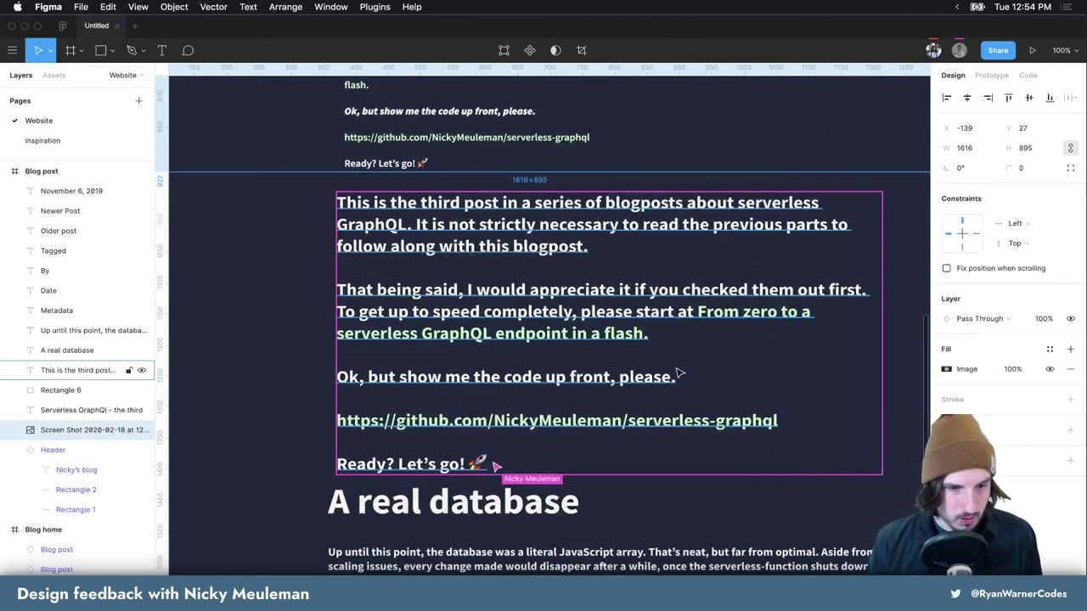
scroll(645, 374, "down", 2)
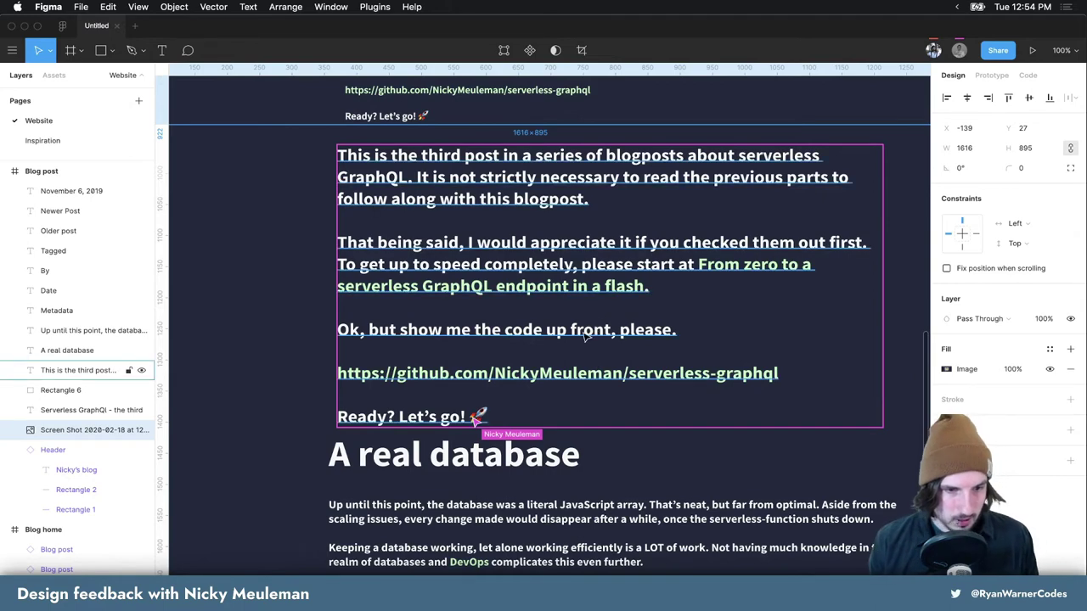
left_click(592, 331)
scroll(586, 312, "up", 3)
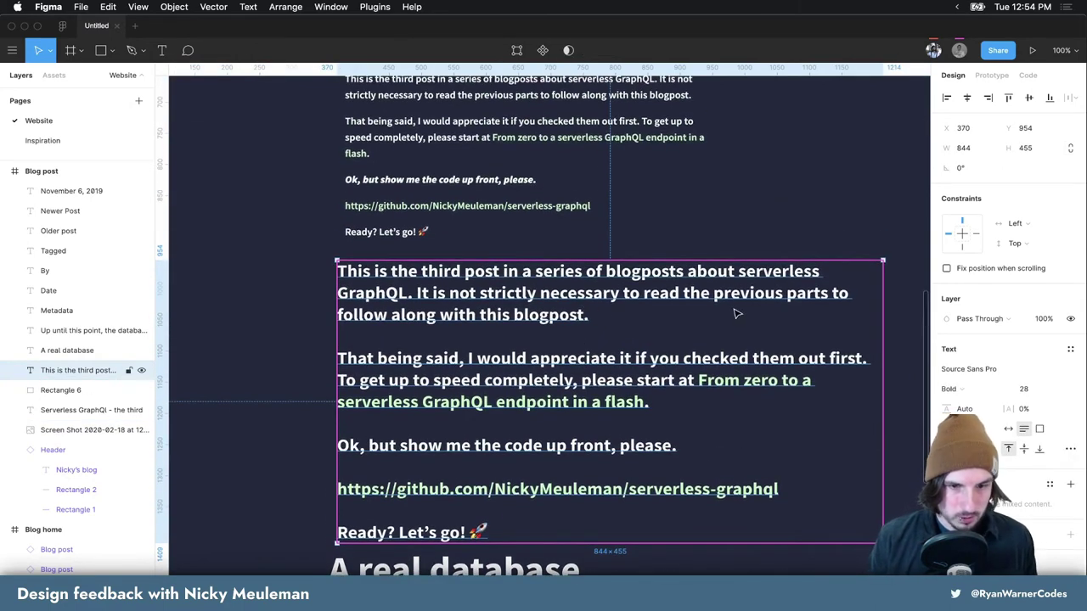
Filter Chrome's computed styles for 'fo' to confirm Source Sans Pro, 16px, weight 400
key("super+Tab")
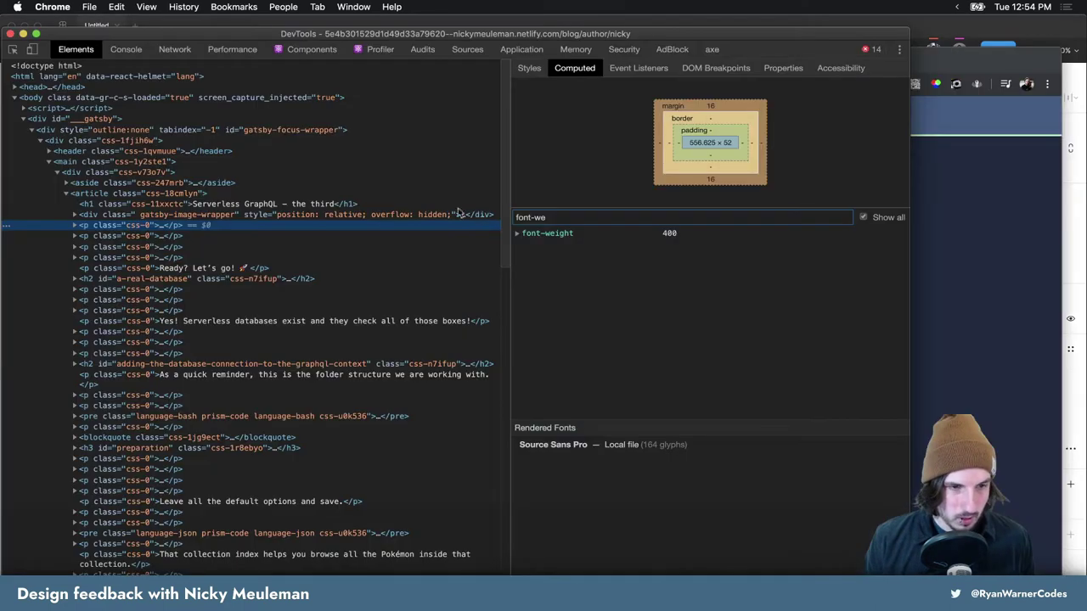
left_click(74, 226)
mouse_move(595, 233)
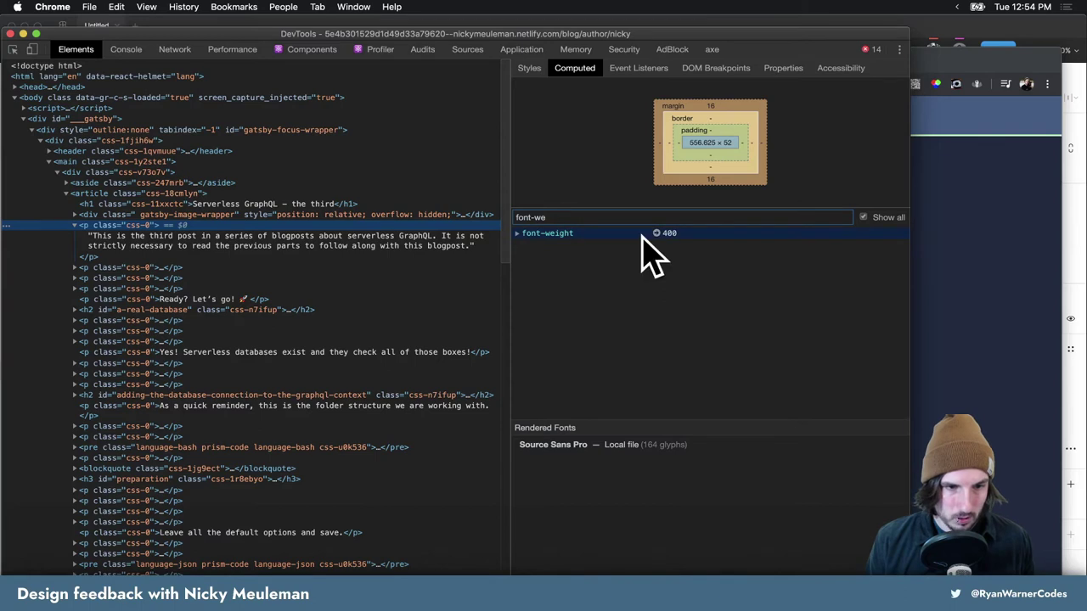
key("super+a")
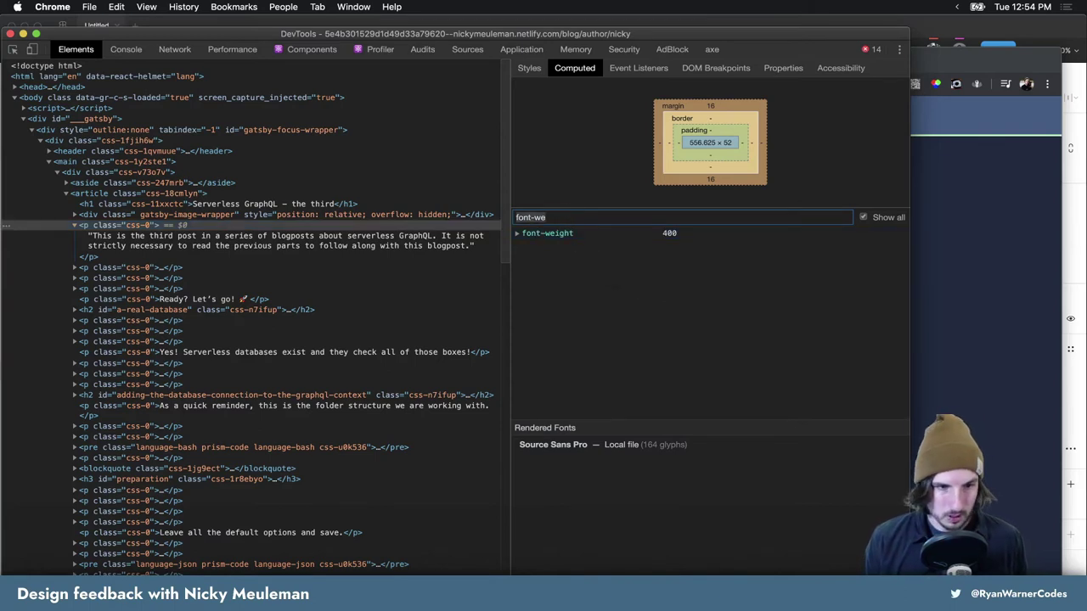
key("BackSpace")
type("f")
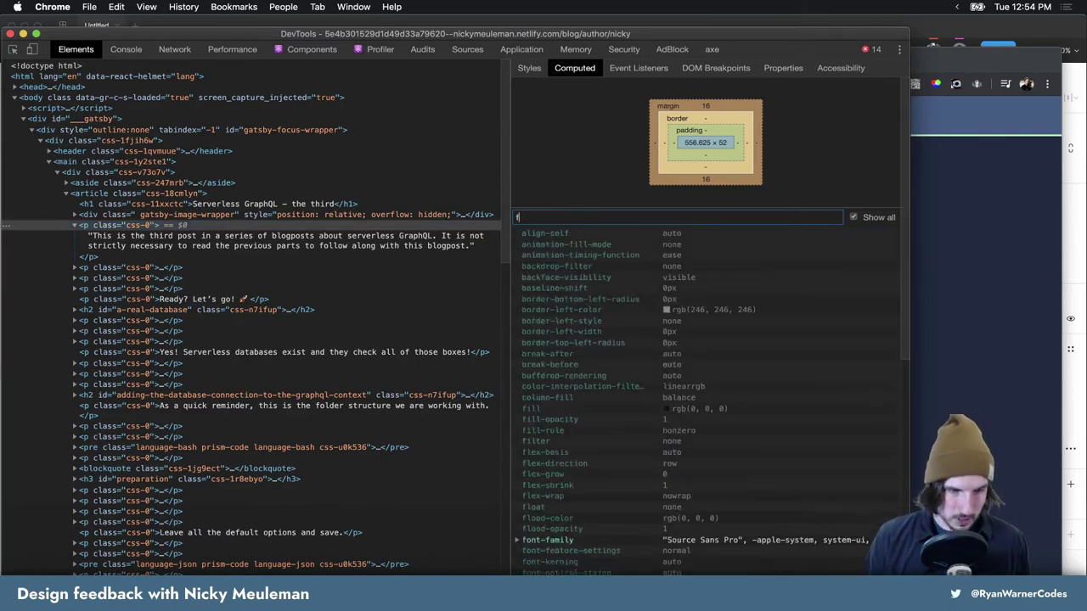
type("o")
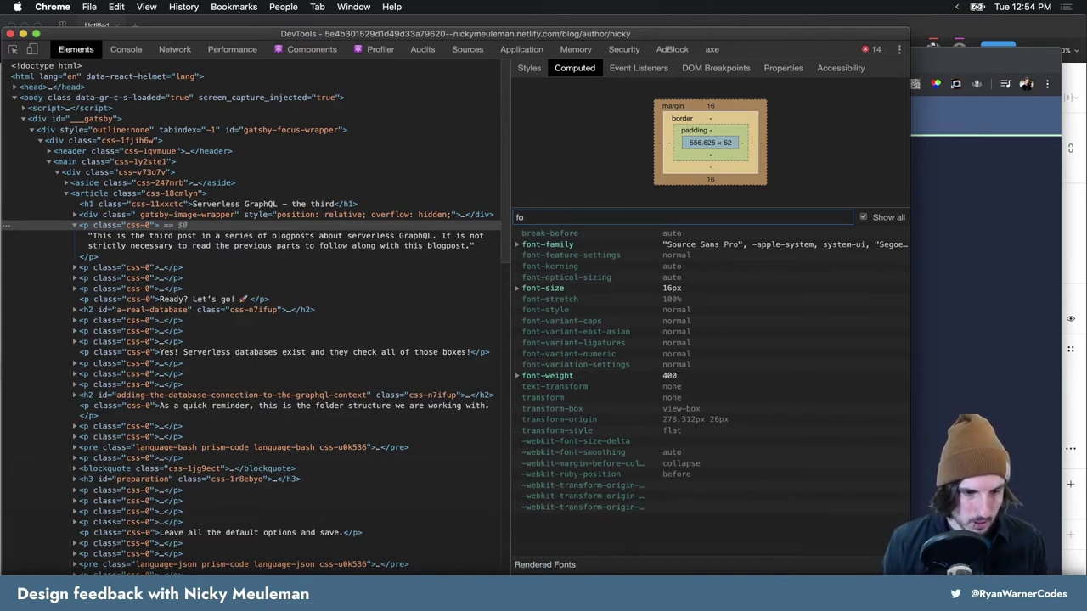
key("super+Tab")
Reduce the duplicated intro paragraphs to size 16 and change weight from Bold to Regular
left_click(1031, 389)
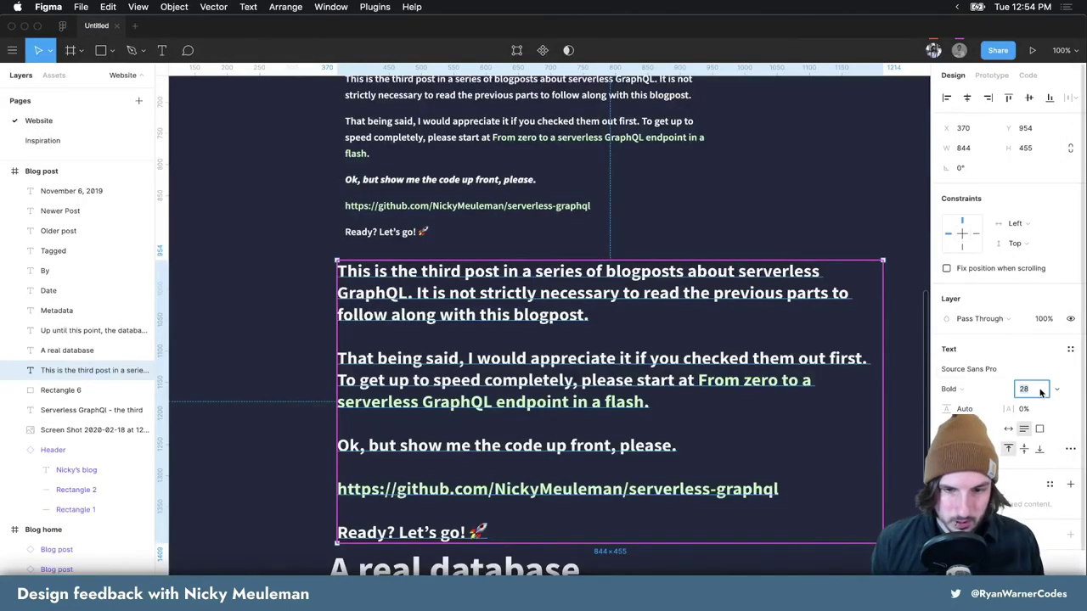
type("20")
key("Return")
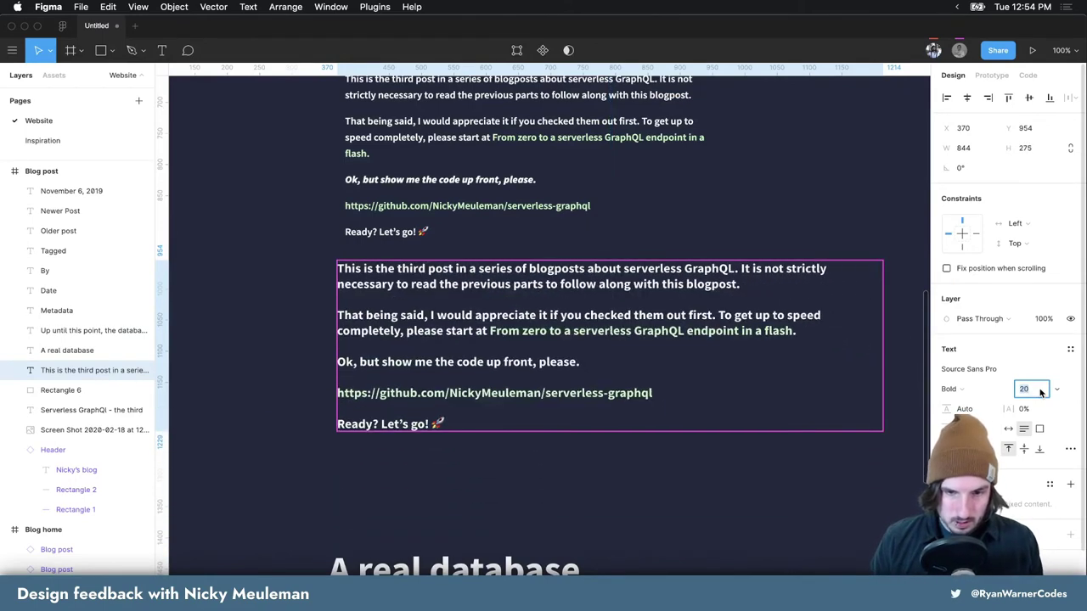
key("Down")
key("Down")
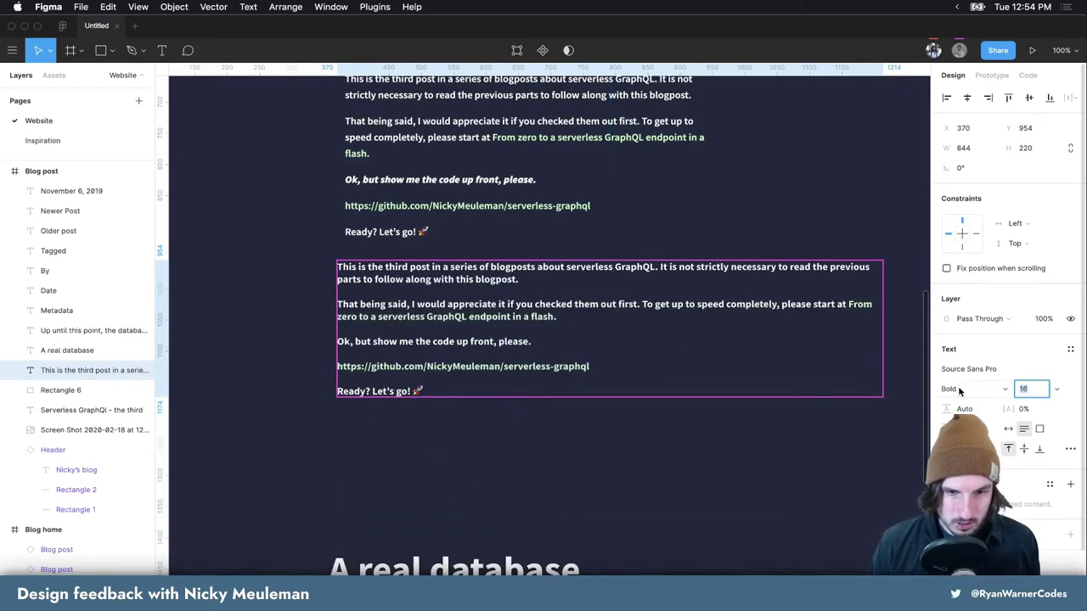
left_click(960, 389)
left_click(976, 365)
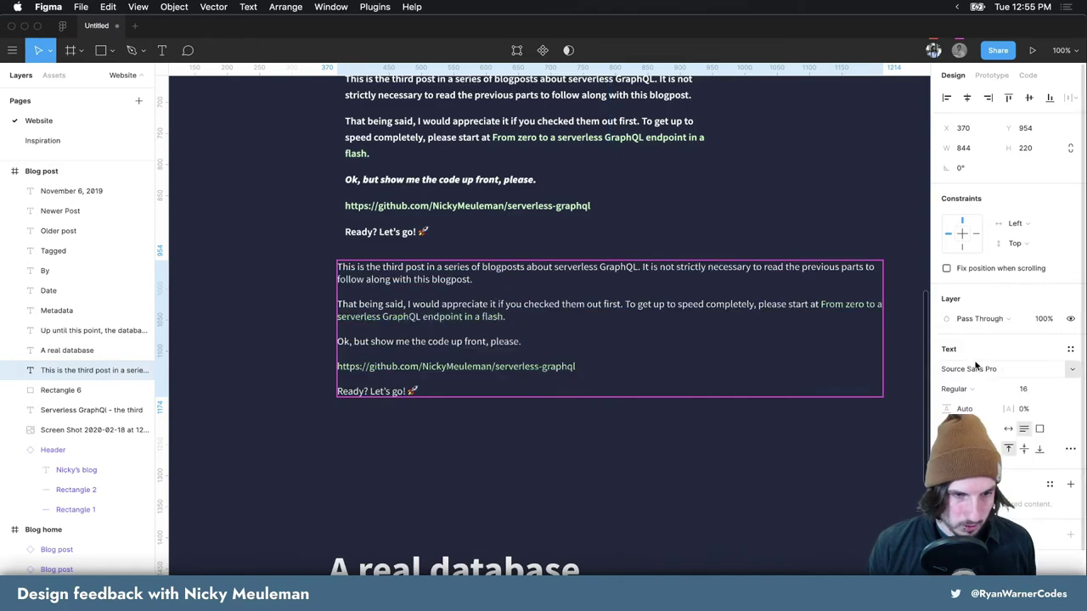
Hide Chrome's DevTools and scroll the live blog page for comparison
key("super+Tab")
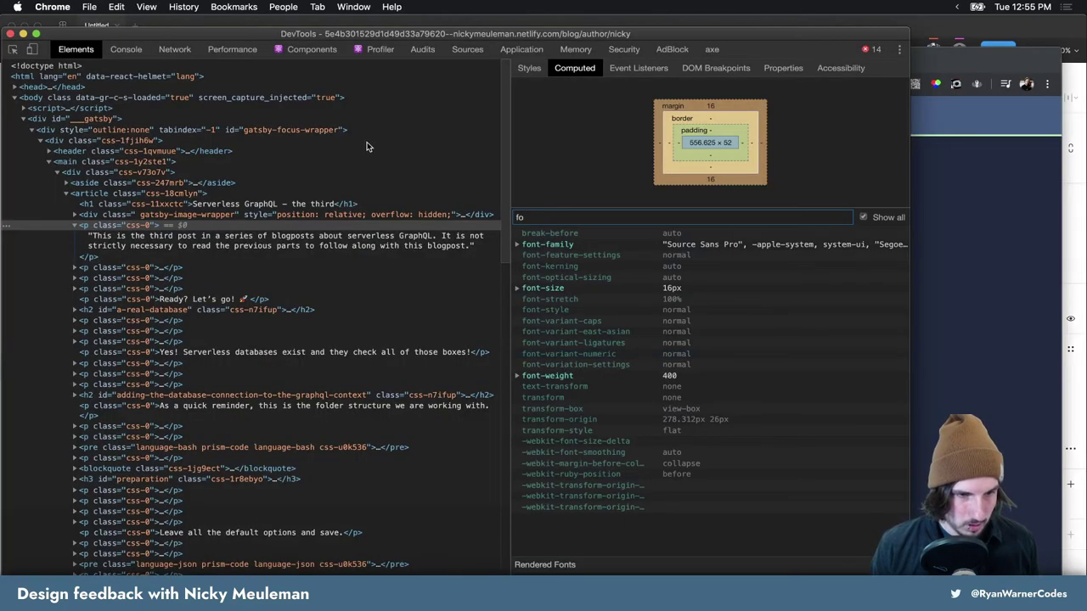
key("super+m")
left_click(526, 200)
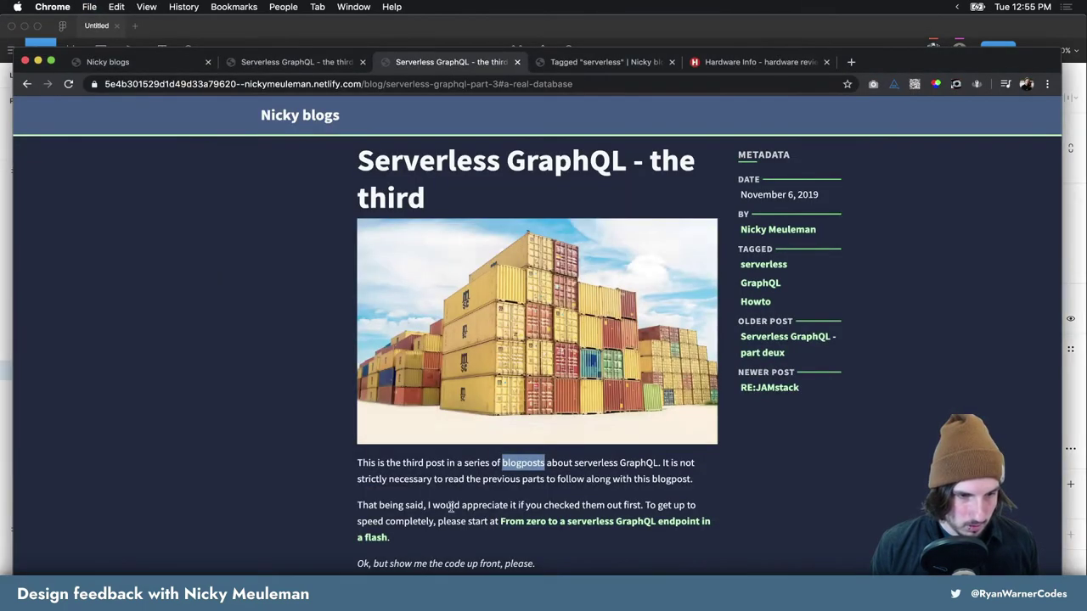
scroll(450, 506, "down", 2)
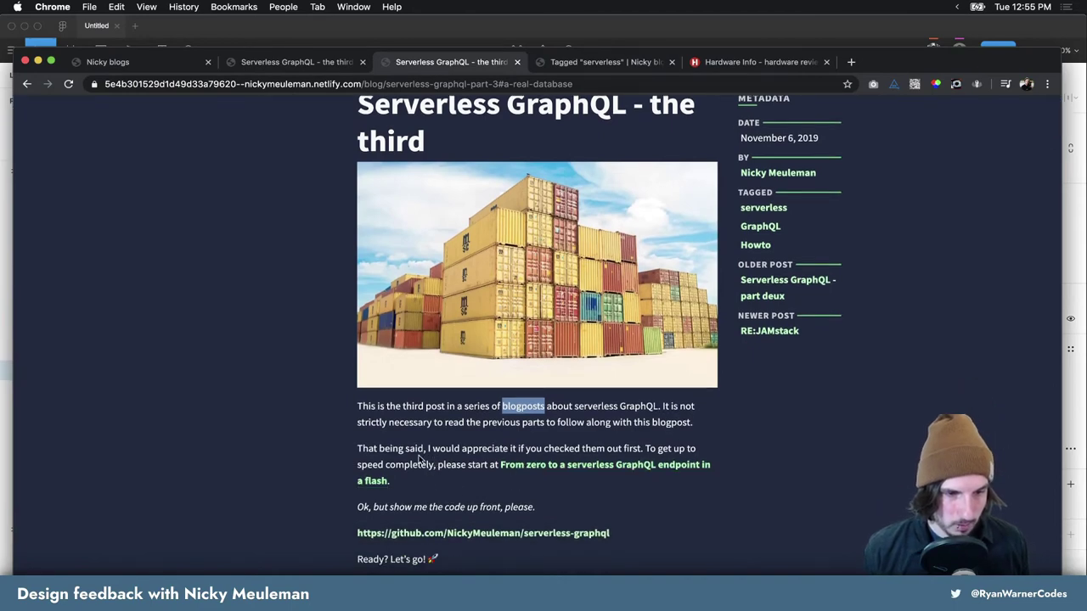
key("super+Tab")
Make the GitHub link and the second paragraph's link sentence Bold
key("Return")
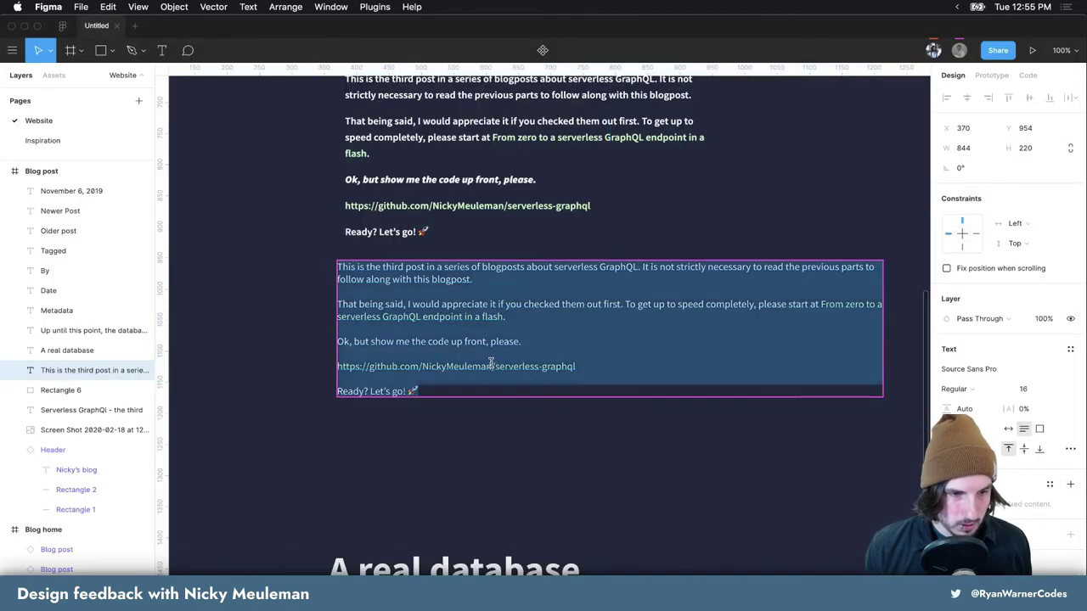
left_click(582, 366)
left_click_drag(583, 366, 338, 366)
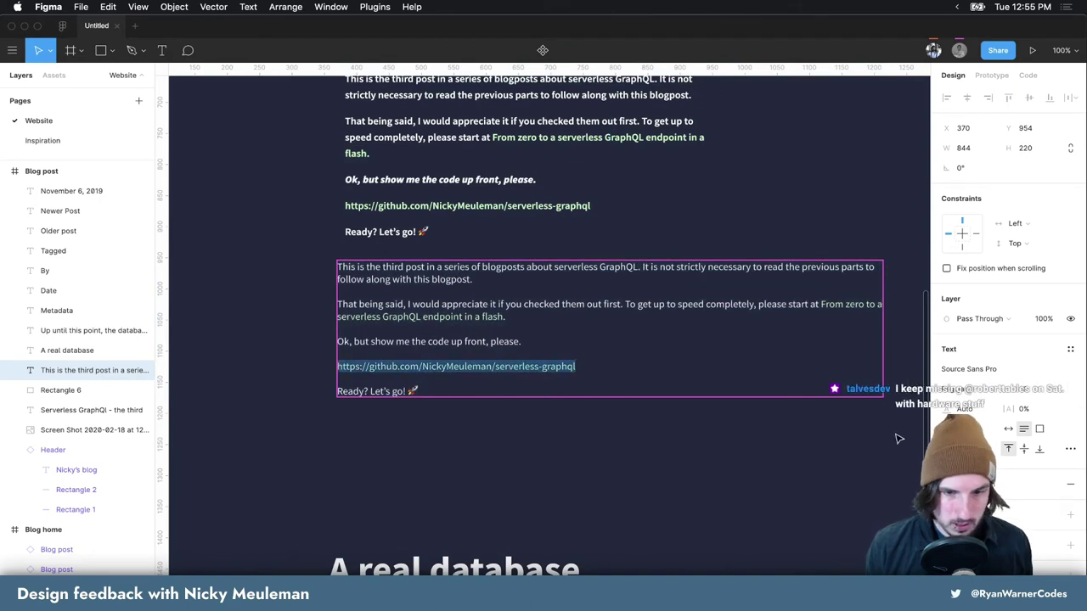
left_click(968, 389)
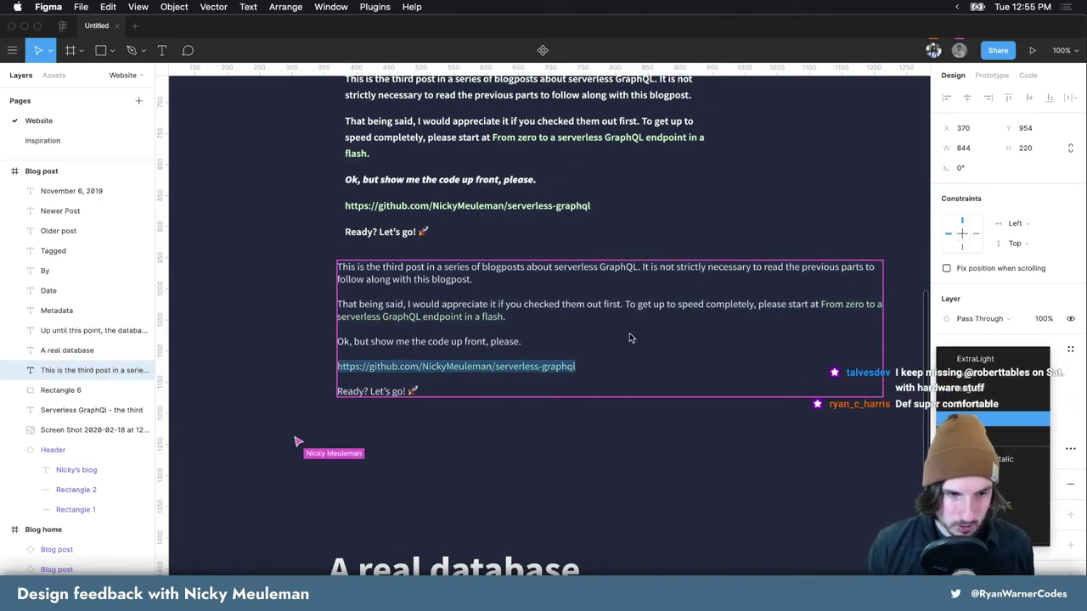
left_click(968, 403)
left_click_drag(515, 317, 818, 304)
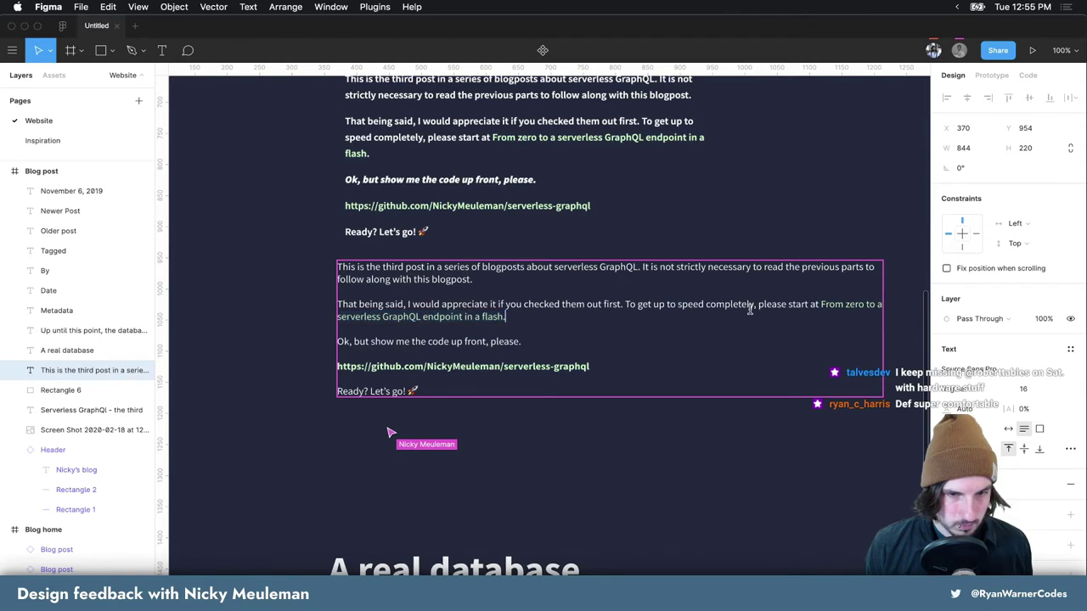
left_click(968, 389)
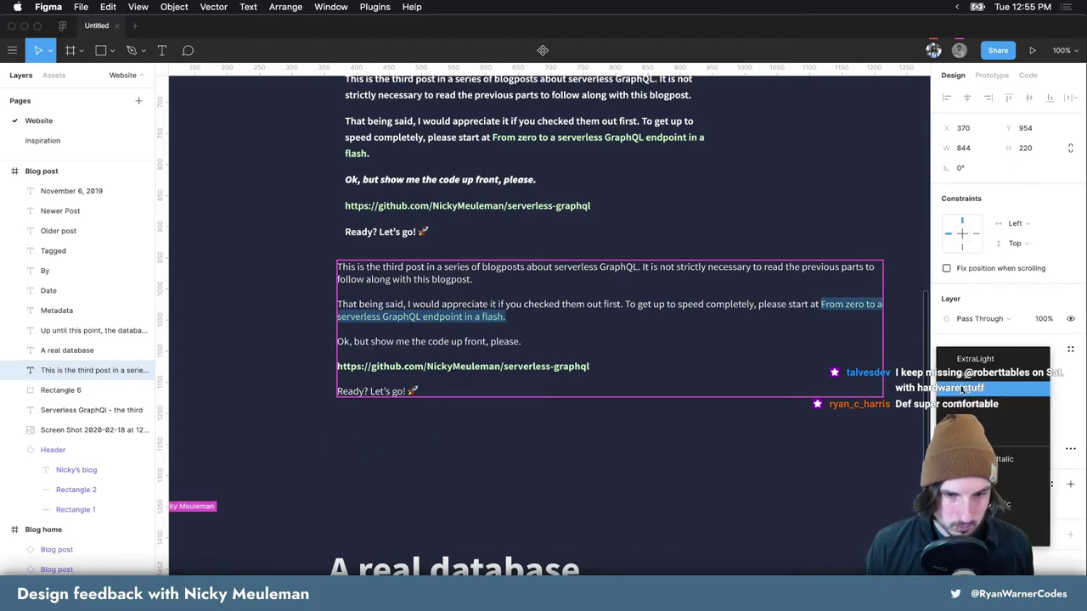
left_click(968, 418)
key("Escape")
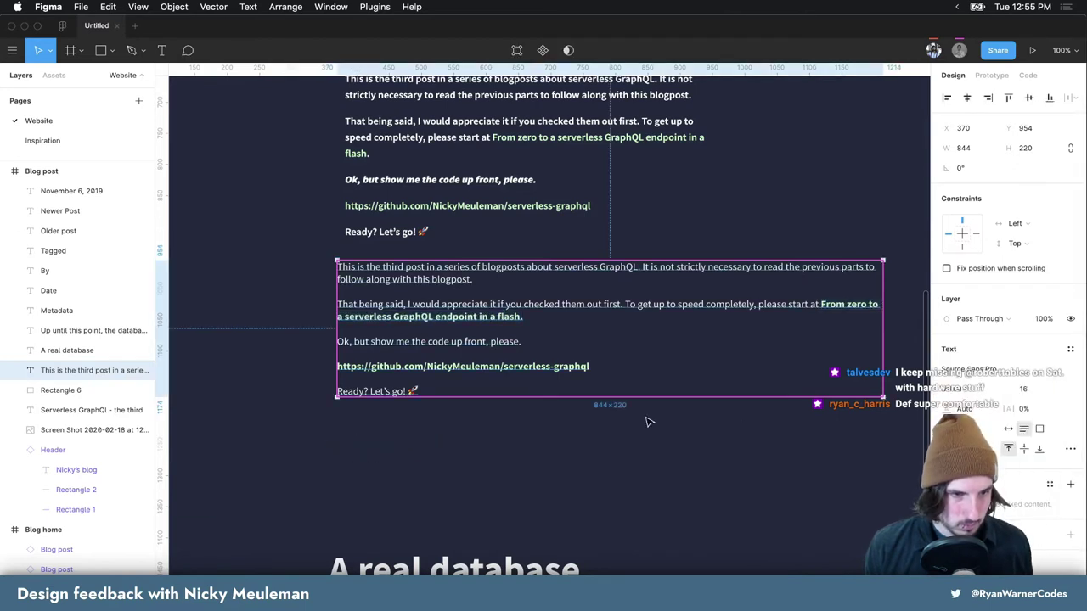
Shift the intro text block slightly right and narrow it to 571 wide
left_click(650, 422)
scroll(679, 433, "down", 1)
scroll(679, 433, "up", 2)
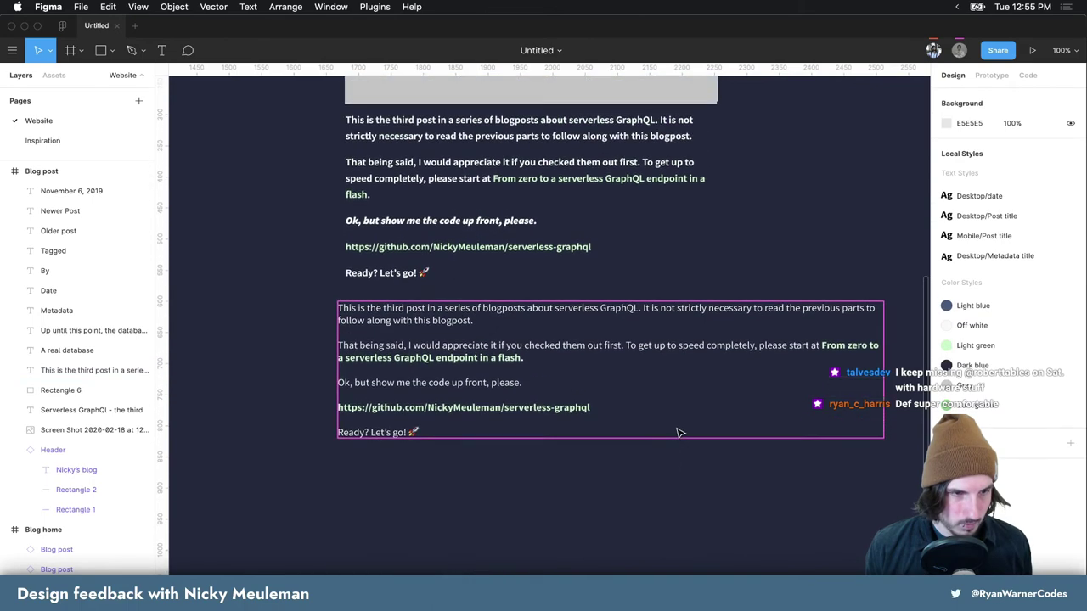
scroll(680, 433, "up", 3)
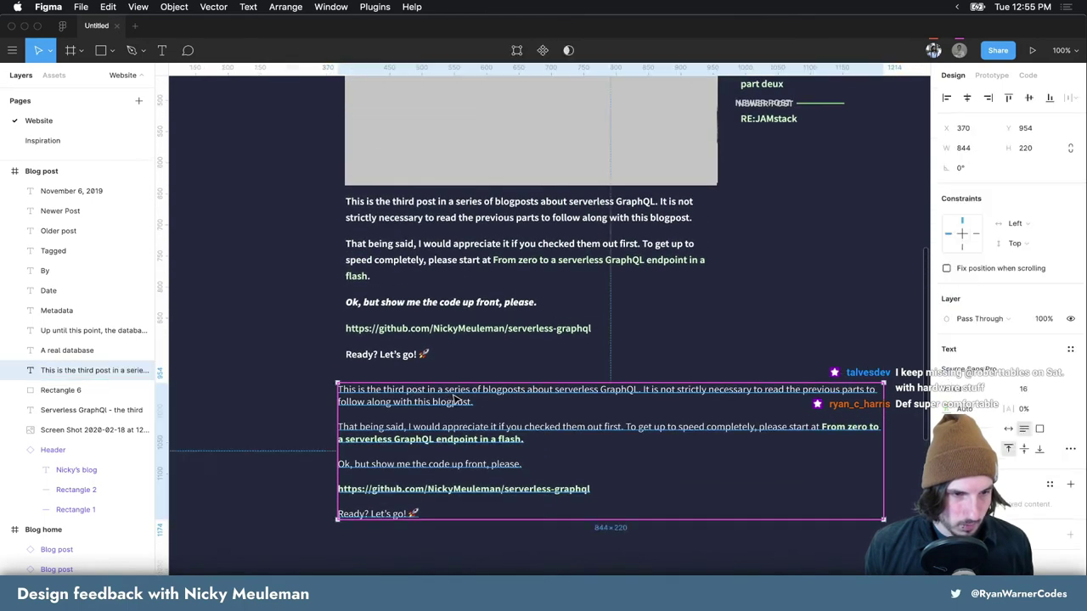
left_click_drag(451, 399, 461, 401)
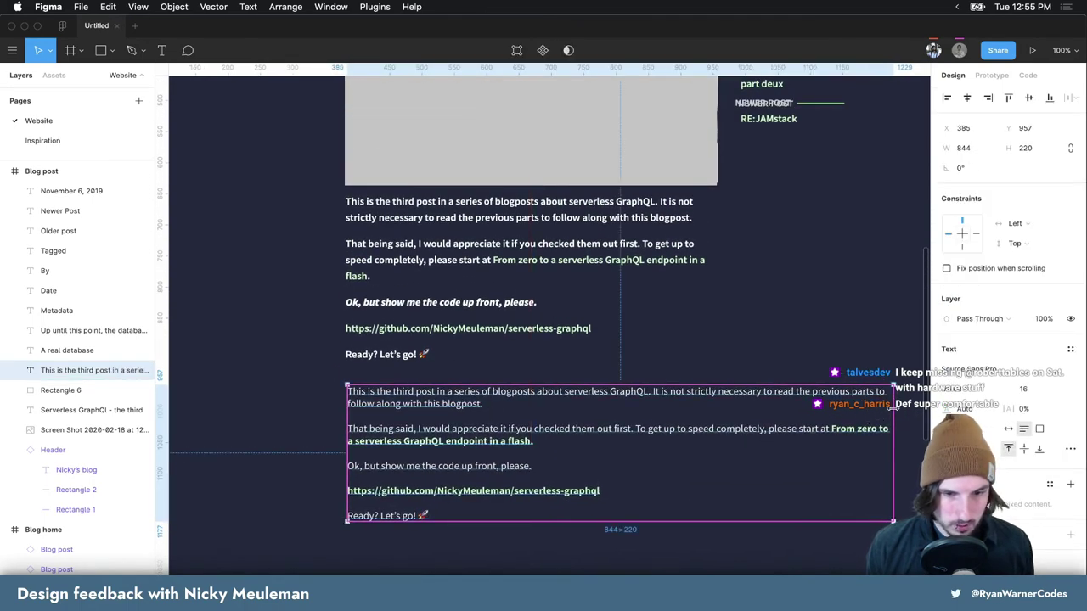
left_click_drag(891, 405, 719, 406)
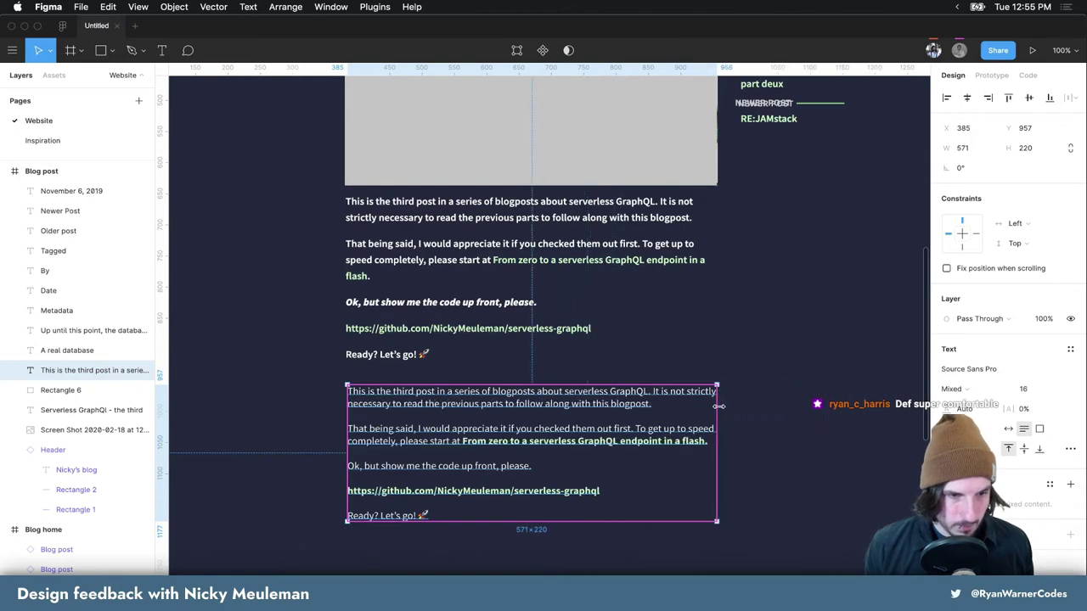
Move the reference screenshot above the Blog post frame, then reselect the intro text
scroll(780, 411, "down", 3)
scroll(780, 412, "down", 2)
scroll(780, 412, "up", 5)
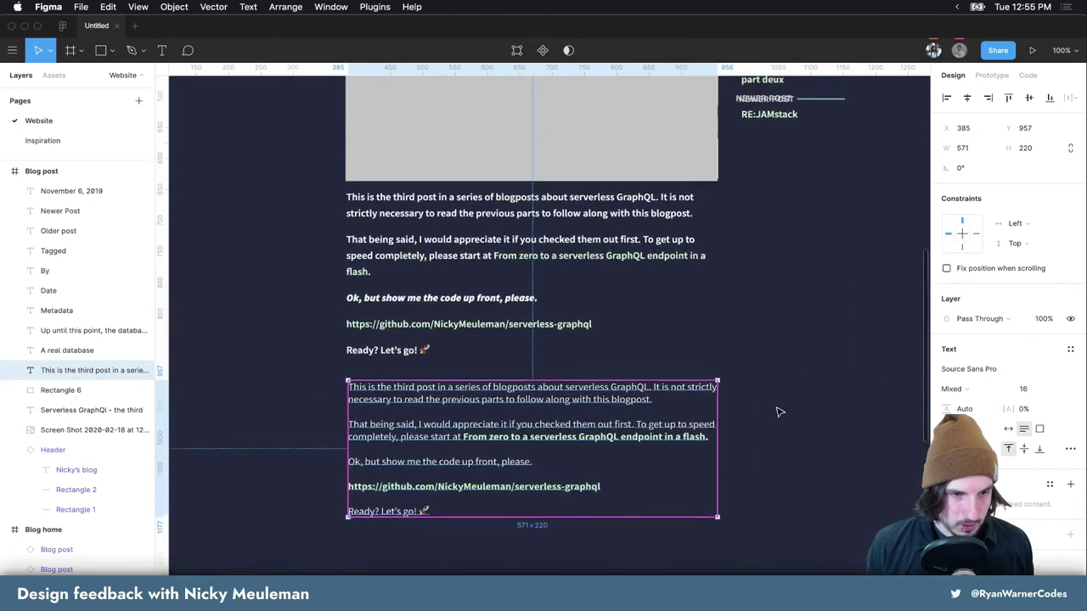
scroll(779, 412, "up", 2)
left_click(606, 326)
scroll(606, 326, "up", 4)
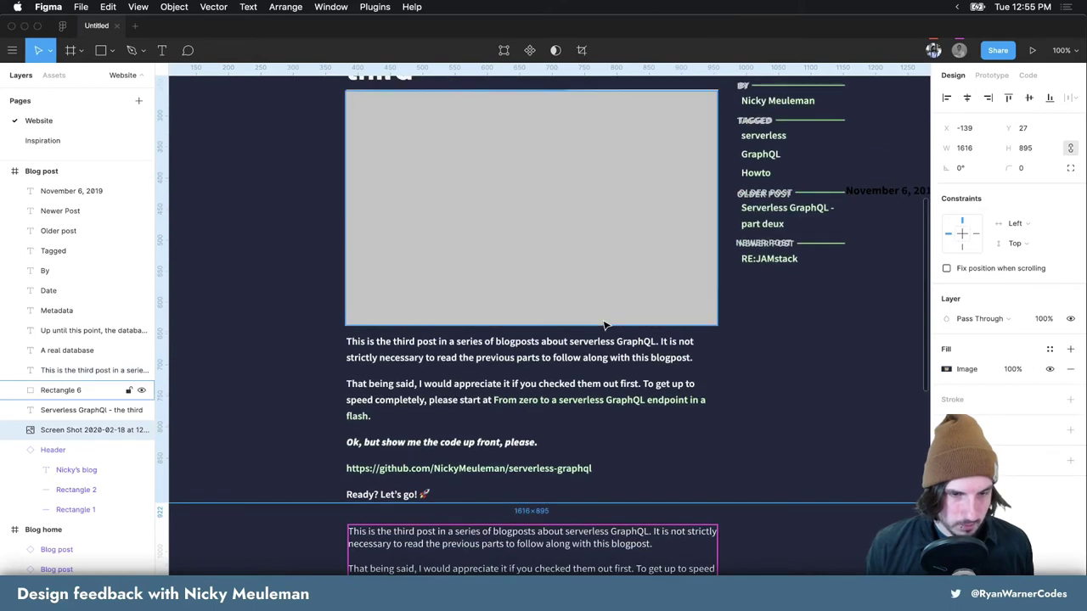
scroll(569, 333, "down", 5)
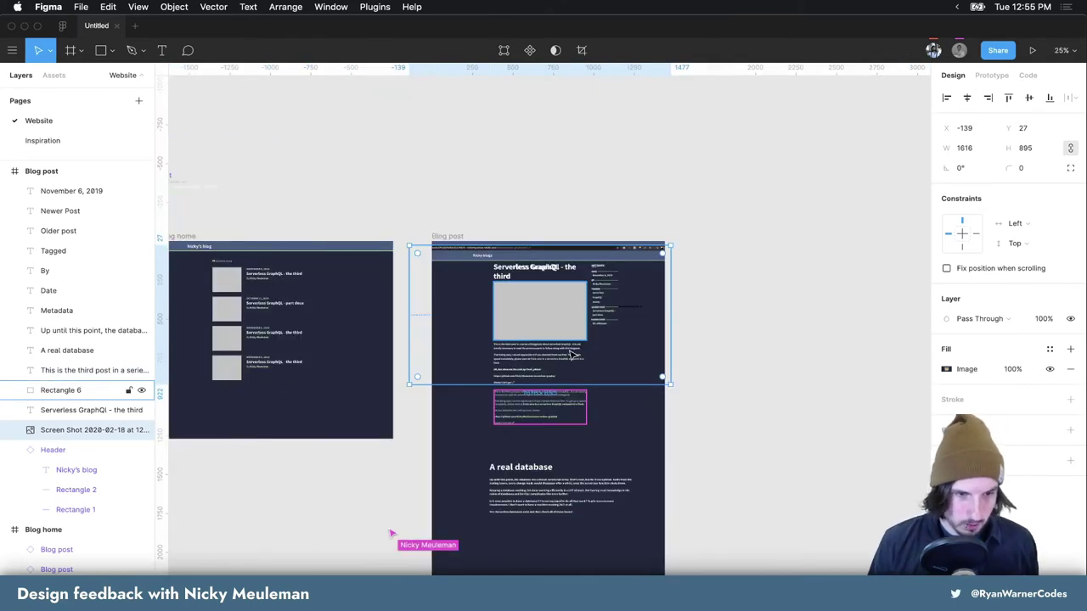
left_click_drag(567, 333, 567, 199)
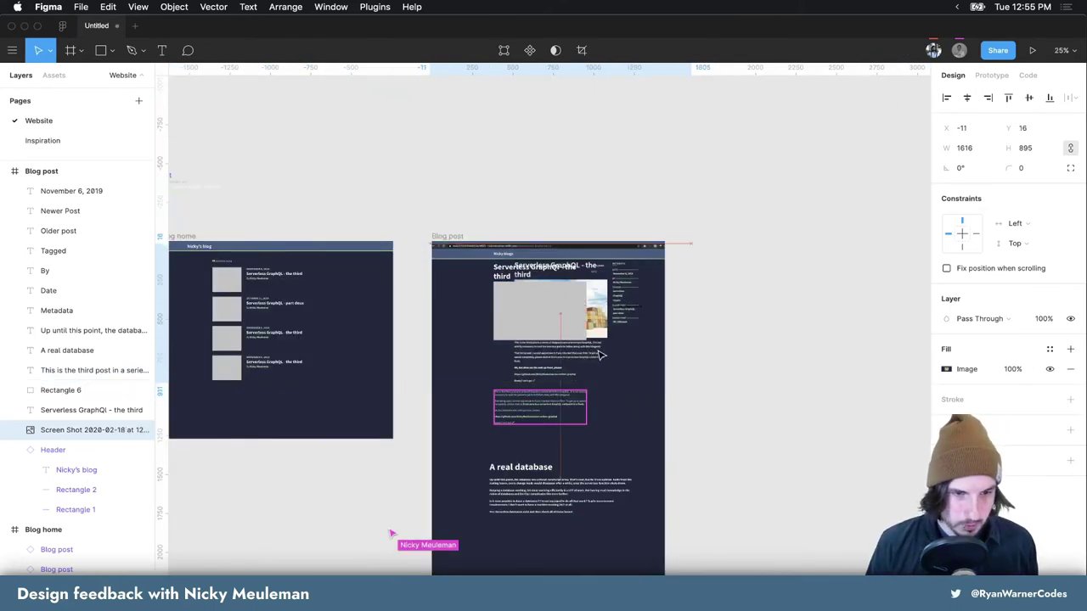
left_click(676, 422)
scroll(560, 405, "up", 3)
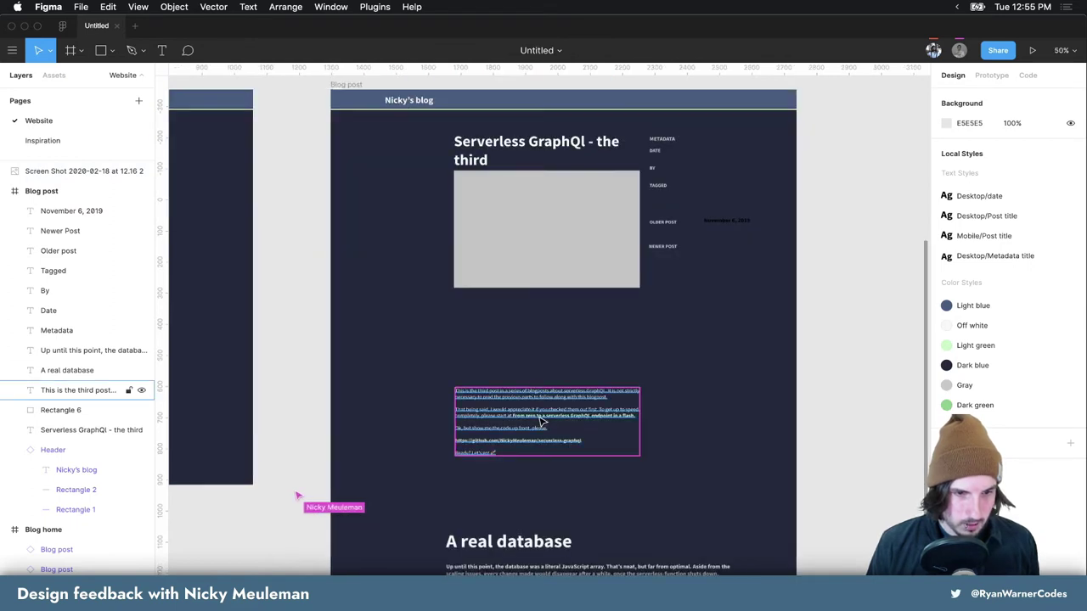
left_click(541, 338)
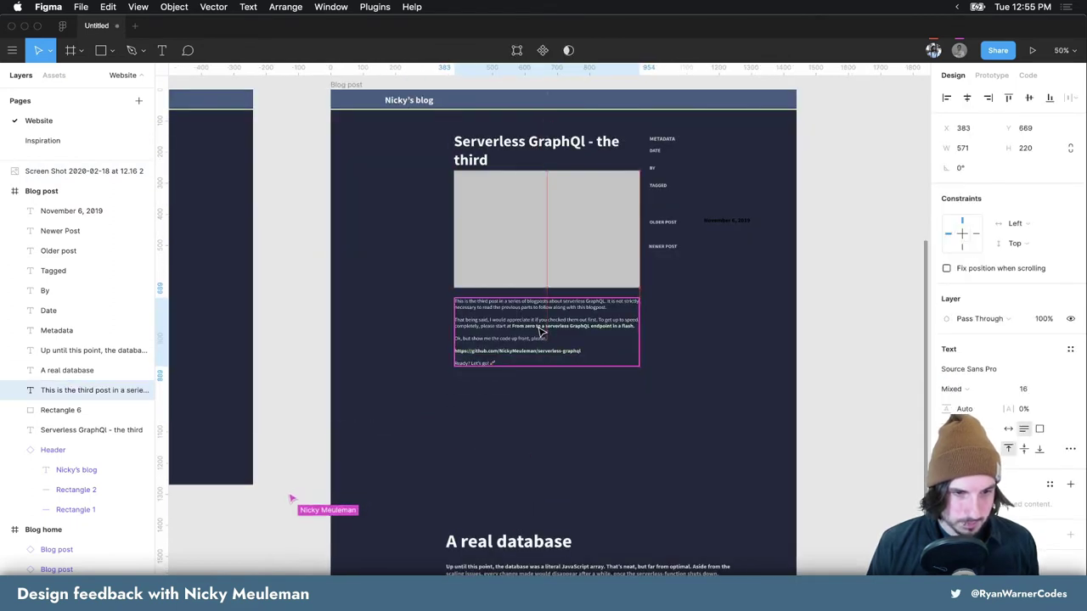
Delete the stray November 6, 2019 text
left_click(711, 376)
scroll(711, 376, "up", 1)
scroll(711, 377, "up", 2)
scroll(712, 376, "up", 1)
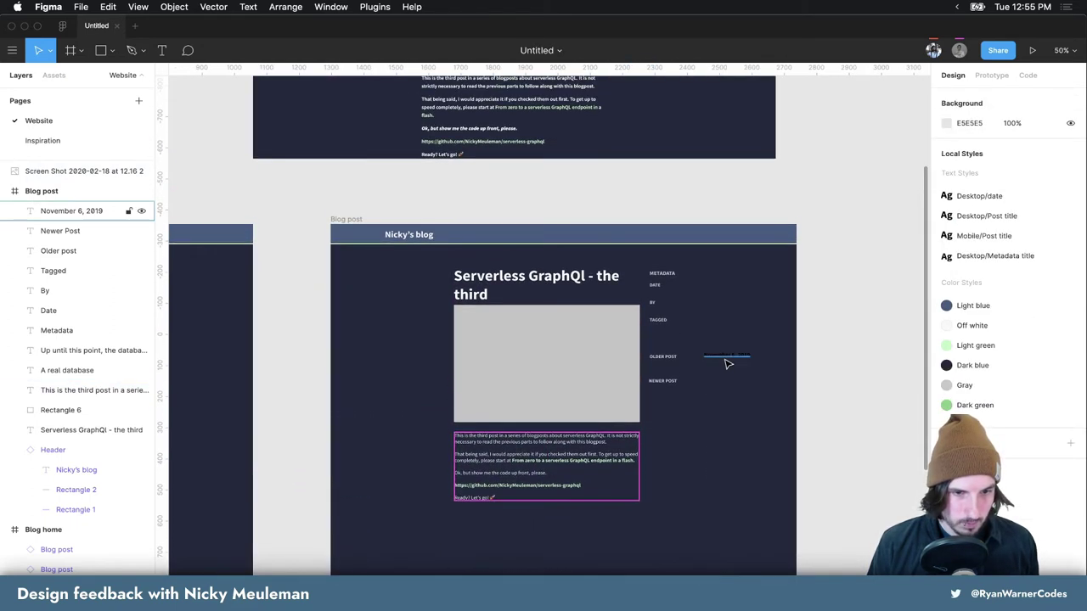
left_click(726, 363)
key("Delete")
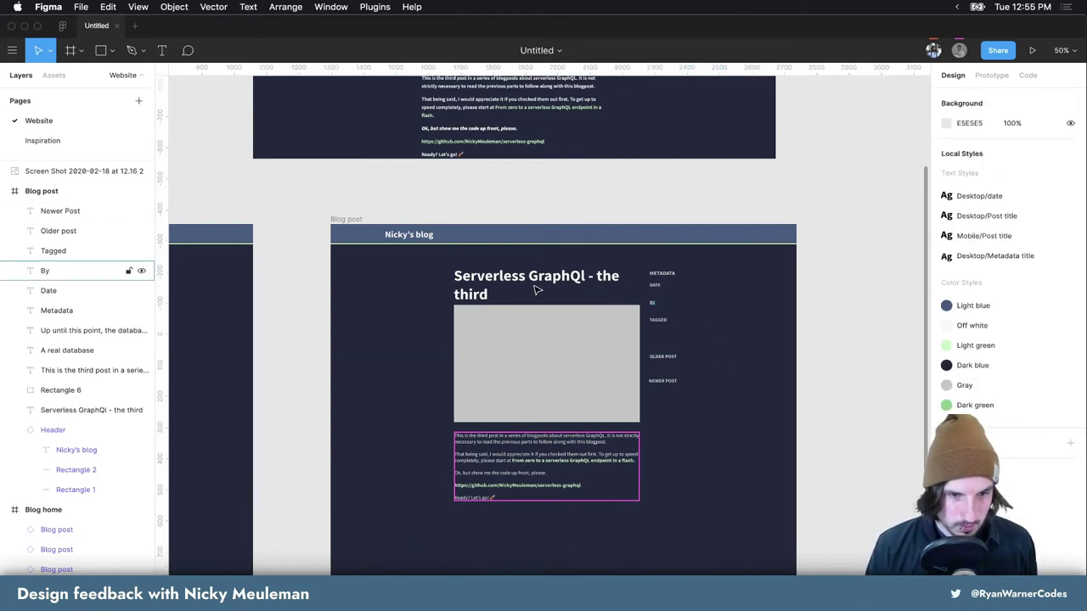
Select the title, image, metadata and body and nudge them up
left_click_drag(435, 272, 686, 421)
left_click_drag(691, 460, 686, 506)
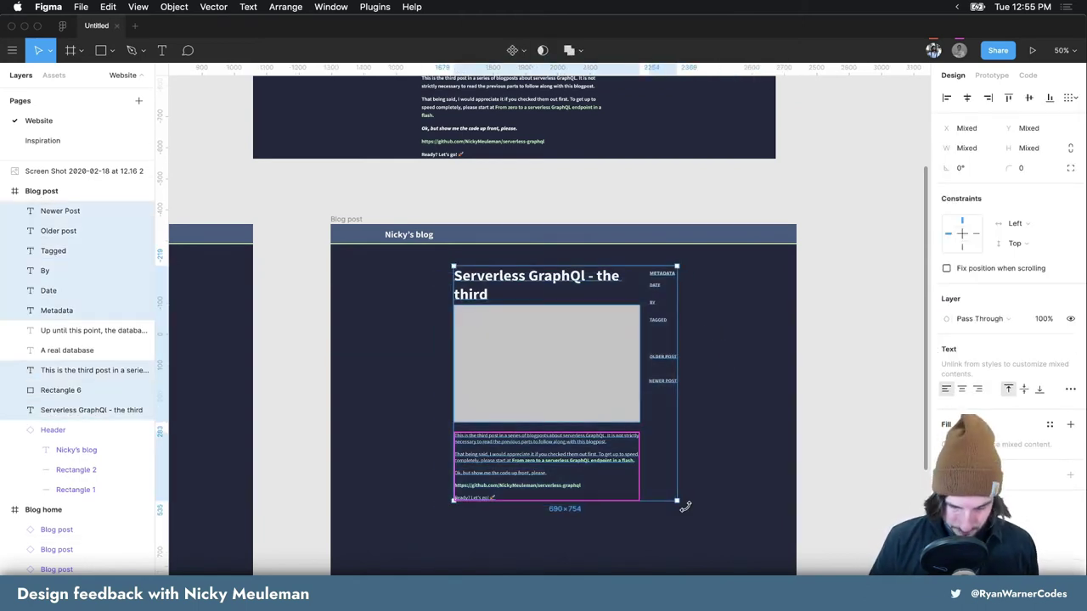
key("shift+Up")
key("shift+Up")
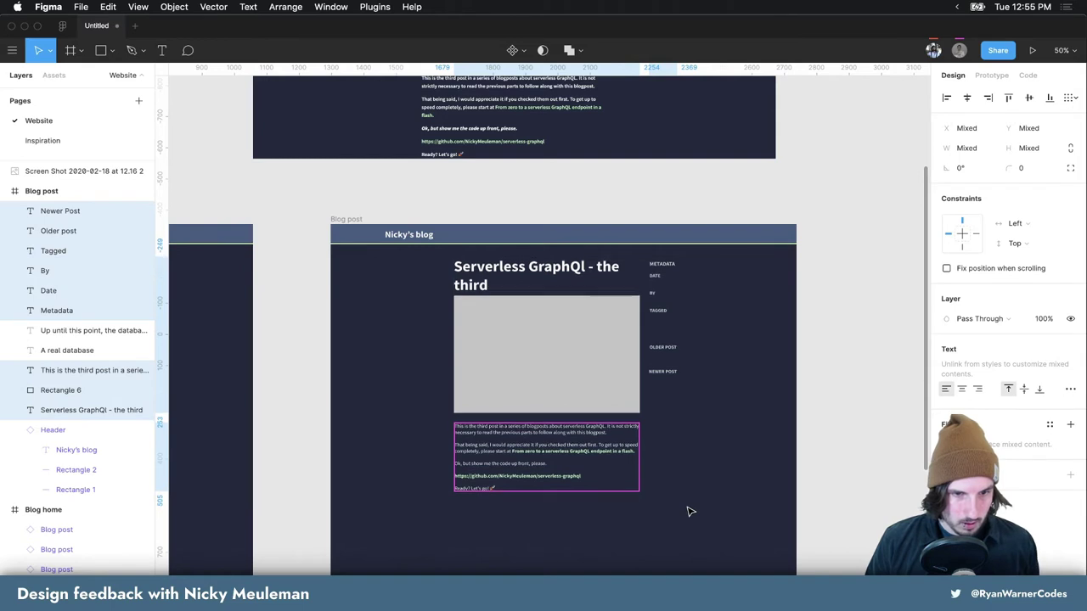
left_click(738, 428)
Pan around the canvas to review the repositioned post content
scroll(735, 425, "up", 3)
scroll(736, 424, "up", 2)
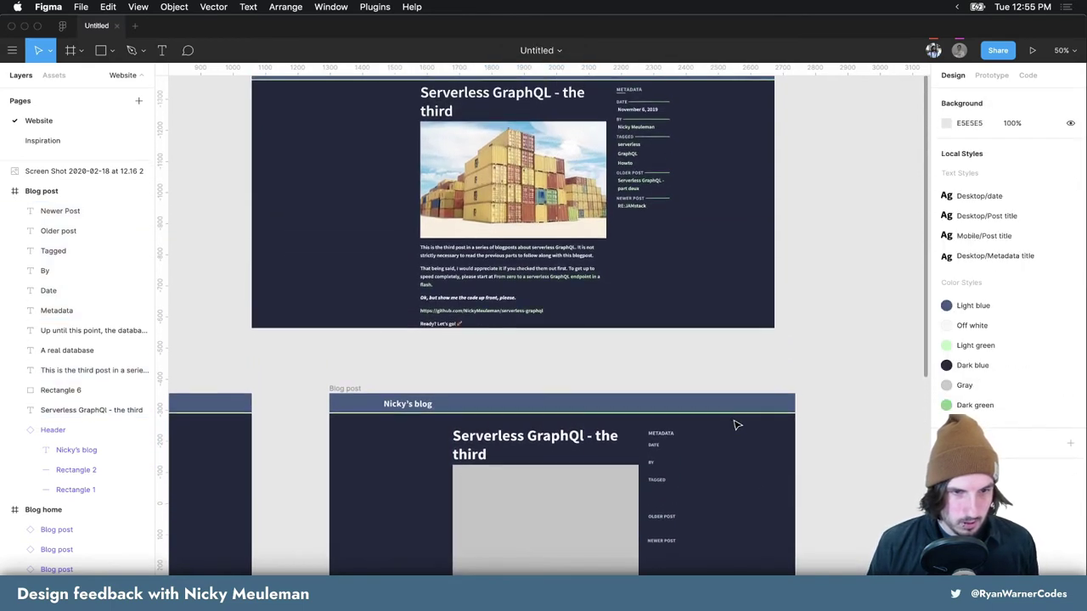
scroll(696, 489, "up", 5)
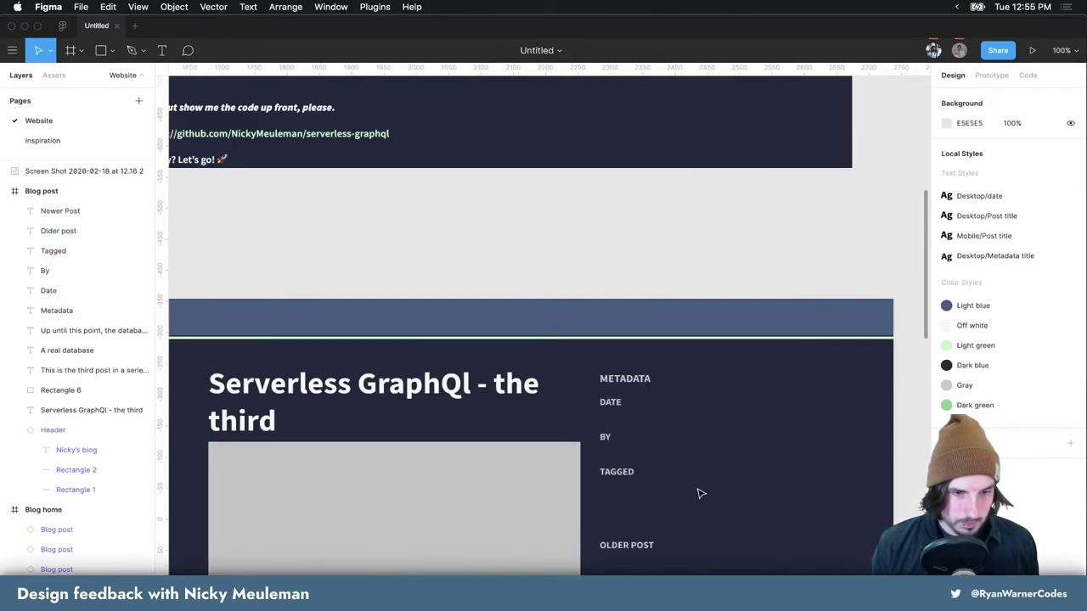
scroll(702, 441, "down", 1)
scroll(729, 438, "up", 4)
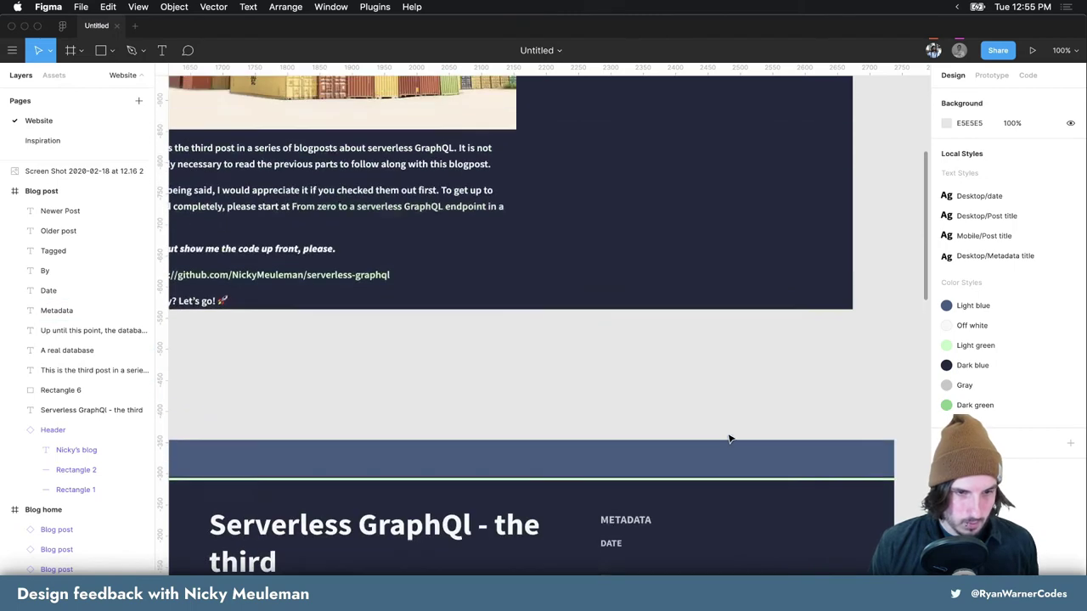
scroll(730, 437, "up", 4)
scroll(729, 437, "up", 1)
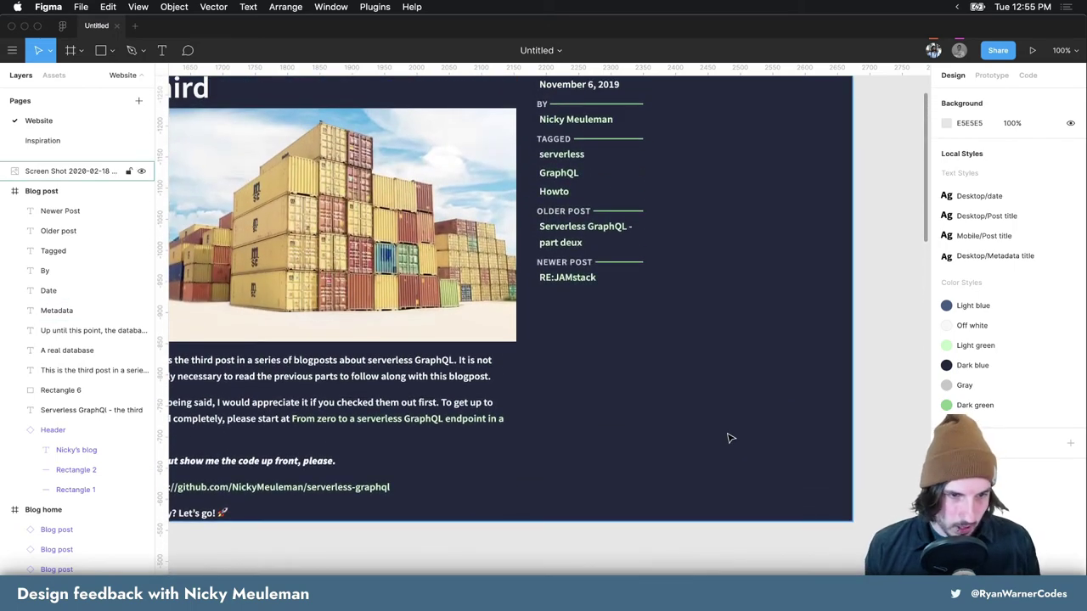
scroll(730, 437, "up", 1)
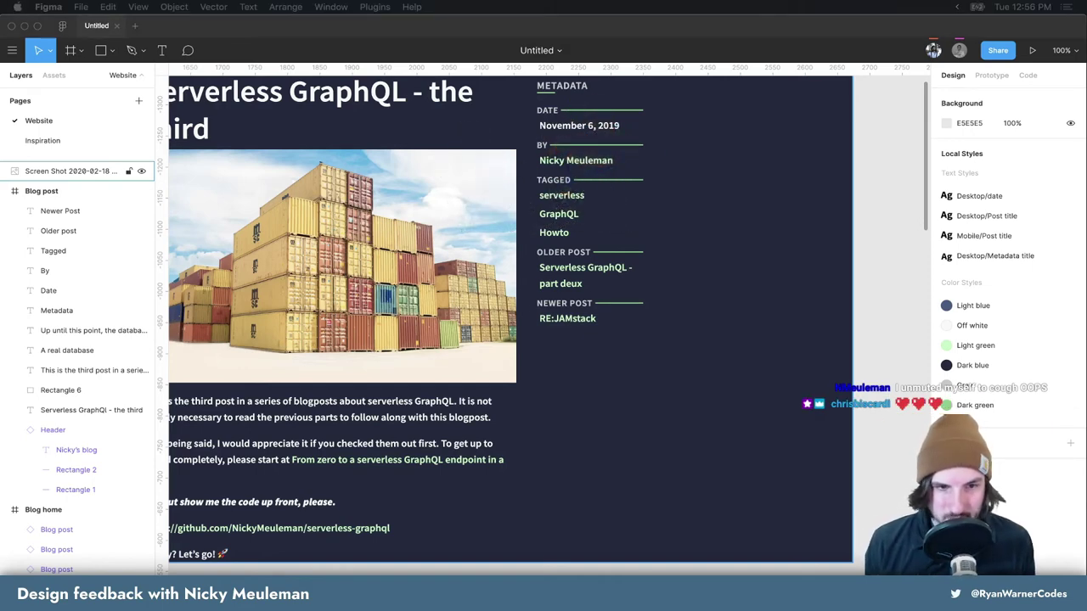
left_click(597, 342)
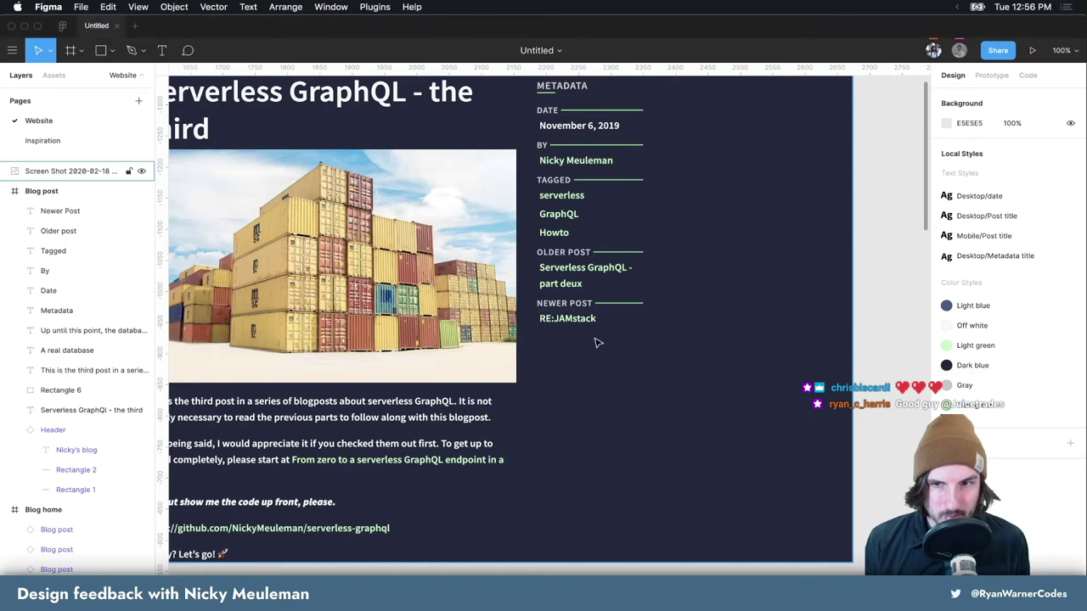
scroll(643, 308, "up", 2)
scroll(644, 308, "up", 1)
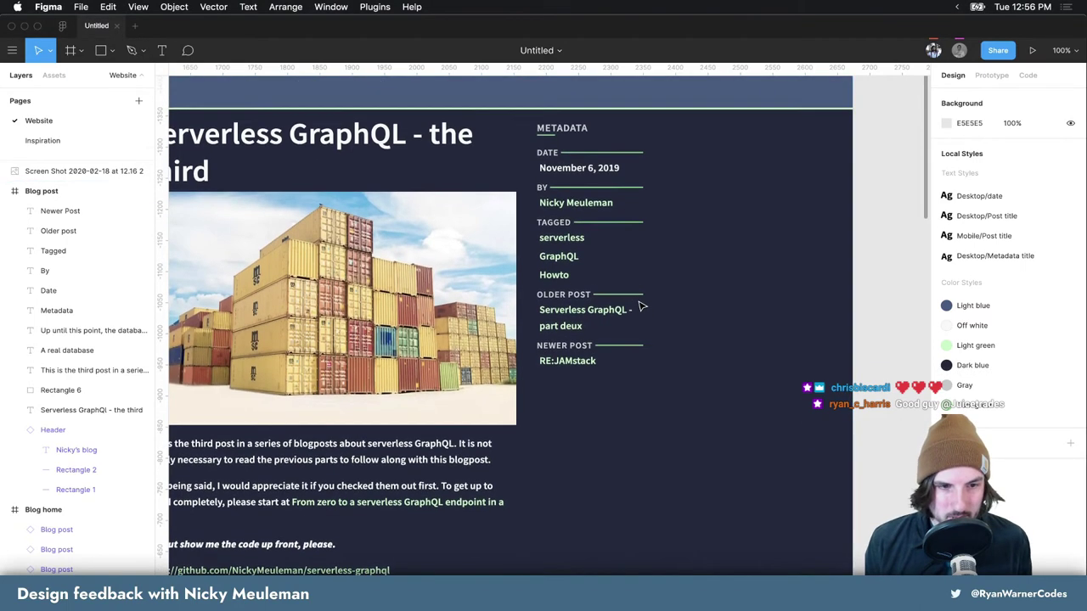
scroll(641, 307, "up", 1)
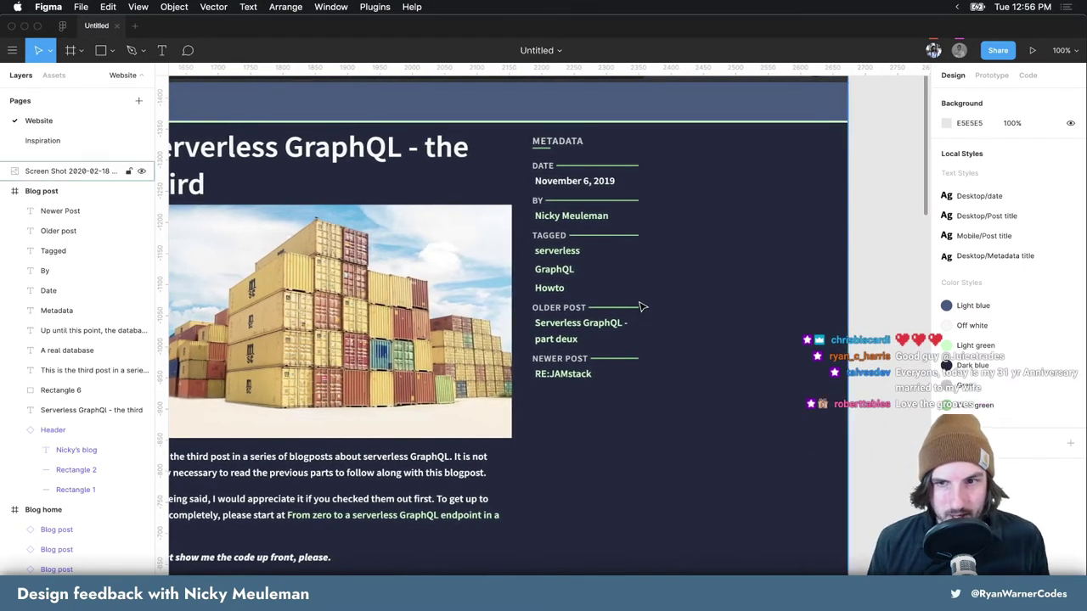
scroll(642, 308, "right", 1)
left_click(677, 278)
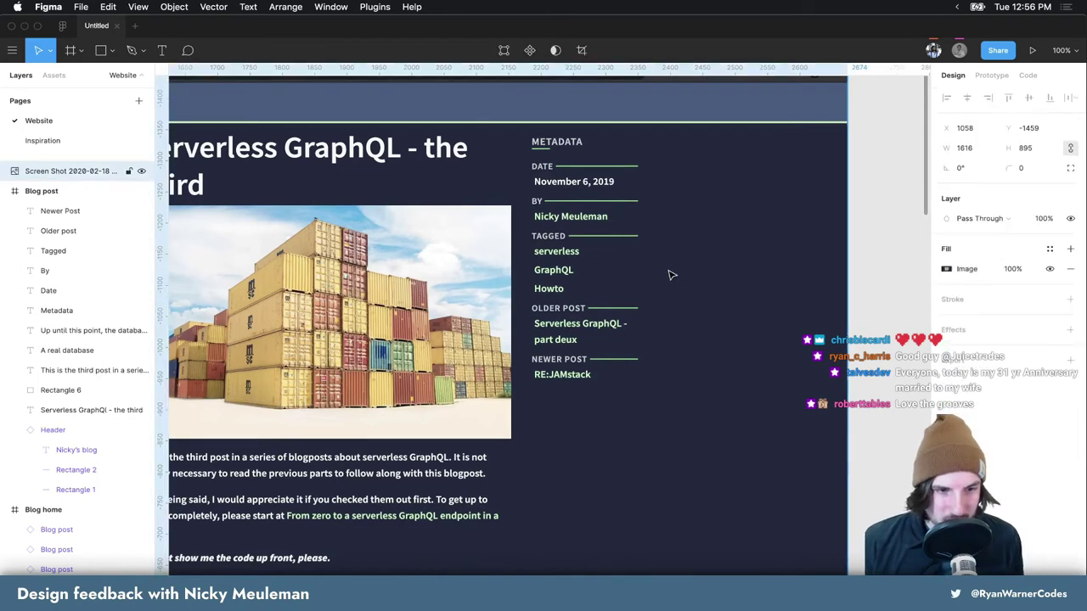
scroll(671, 274, "up", 1)
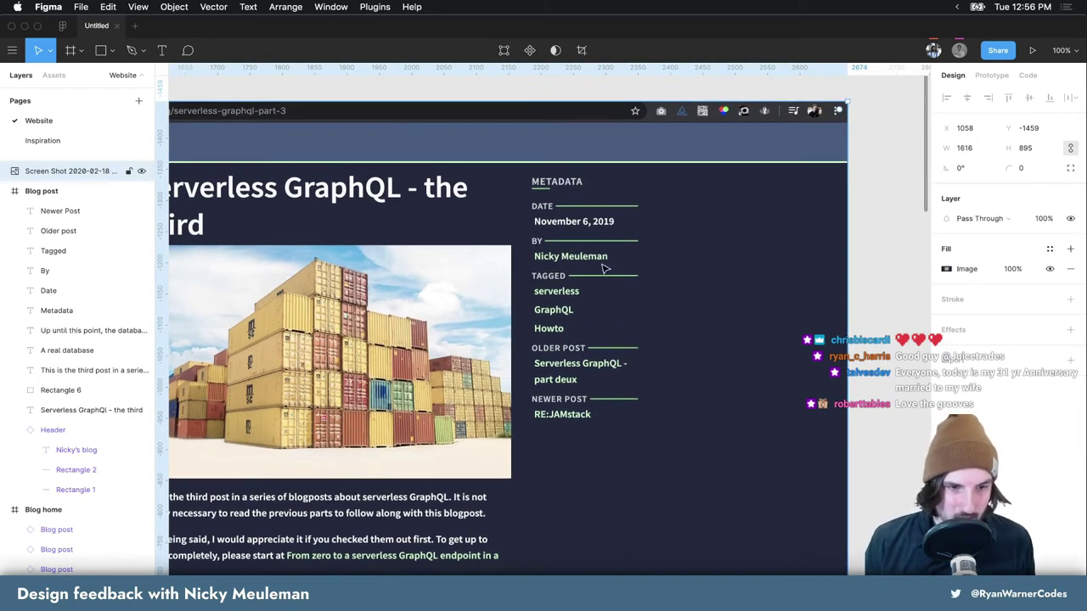
key("super+shift+h")
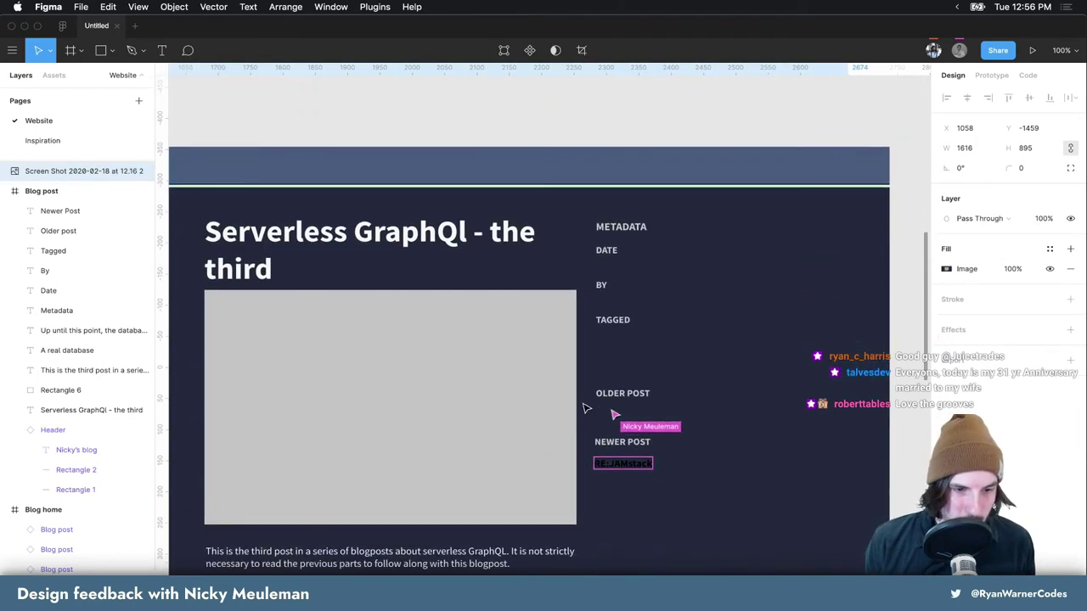
scroll(670, 429, "up", 5)
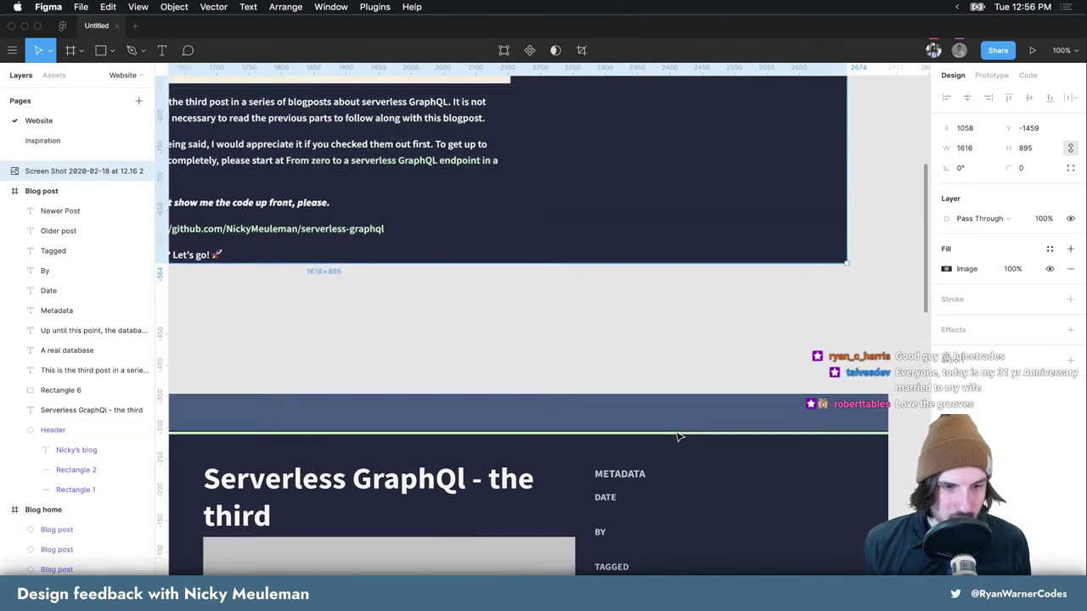
scroll(665, 424, "up", 1)
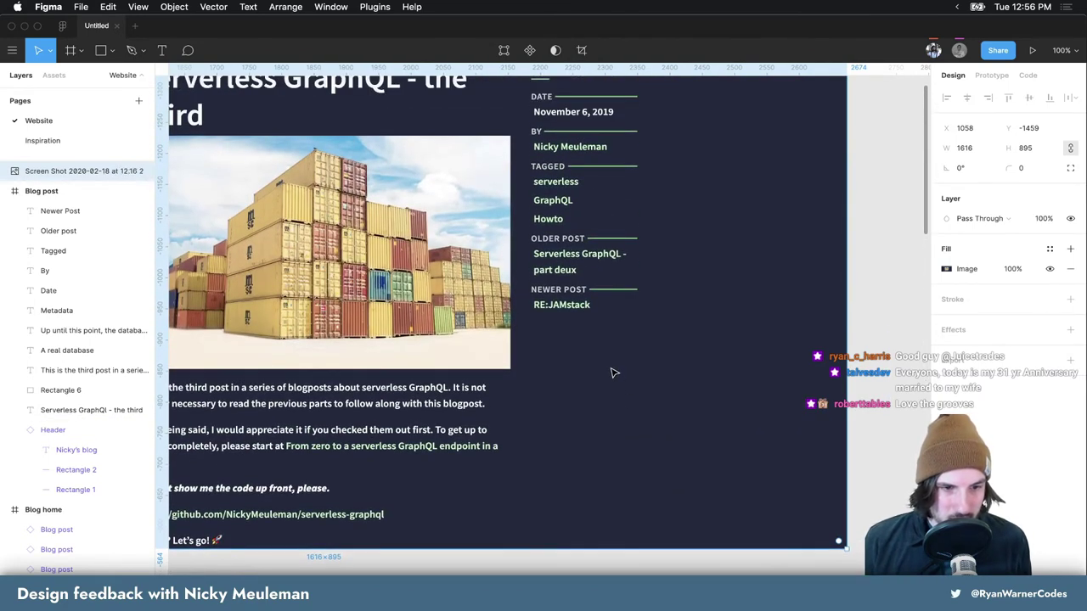
mouse_move(77, 171)
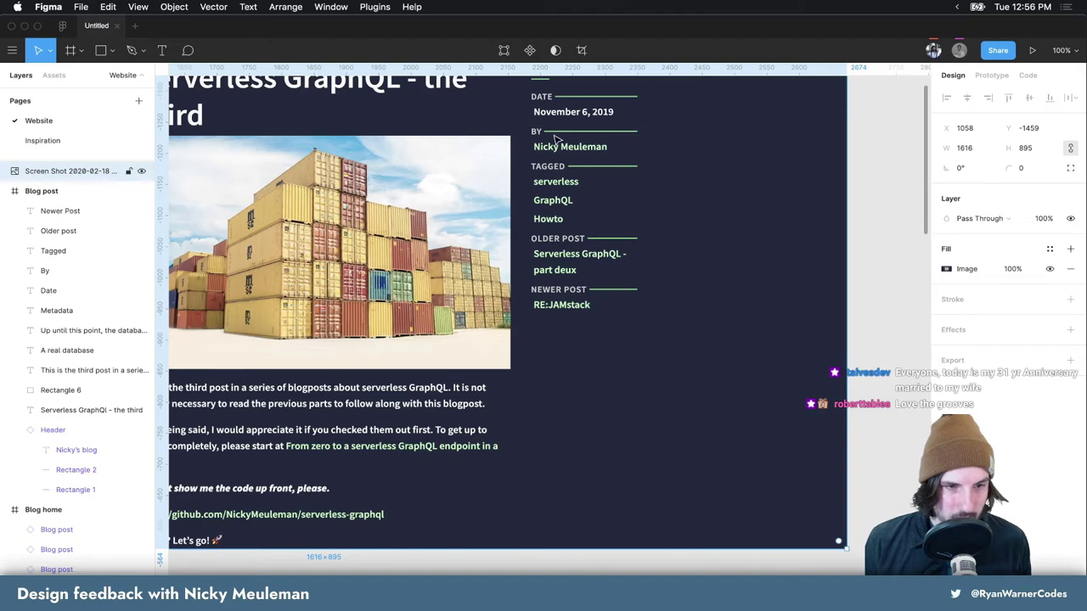
scroll(619, 187, "down", 2)
scroll(619, 187, "down", 10)
scroll(622, 255, "down", 2)
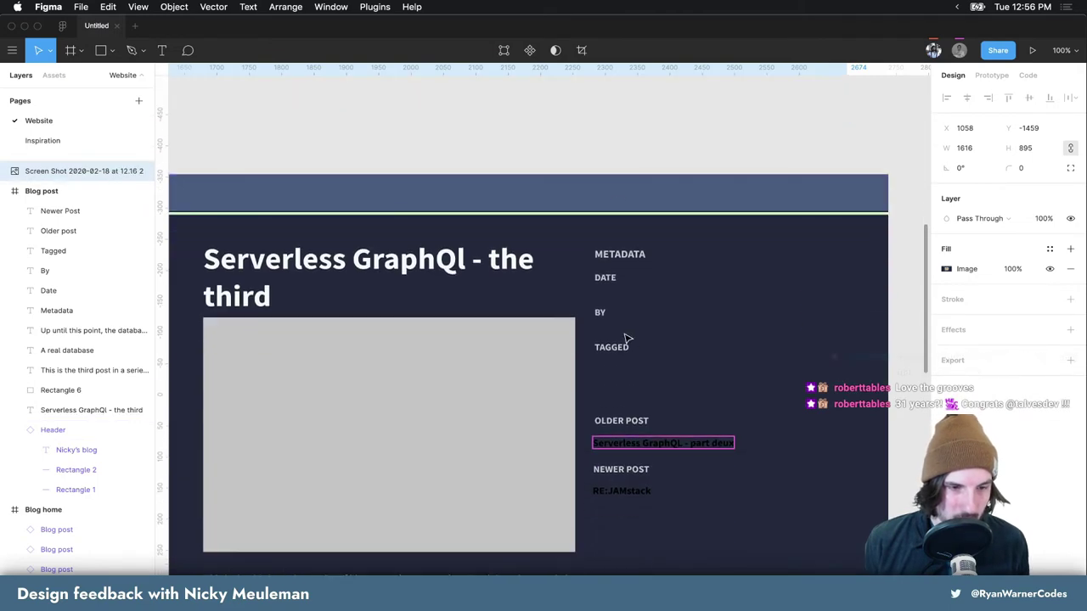
scroll(624, 382, "down", 1)
left_click(619, 469)
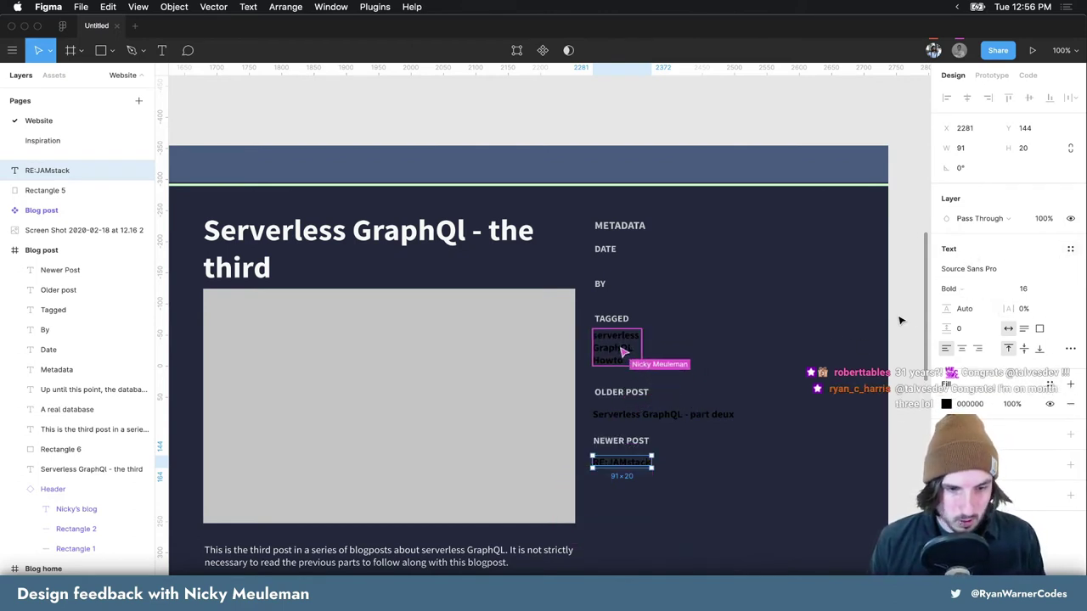
scroll(849, 323, "down", 5)
scroll(796, 328, "down", 3)
scroll(832, 314, "up", 6)
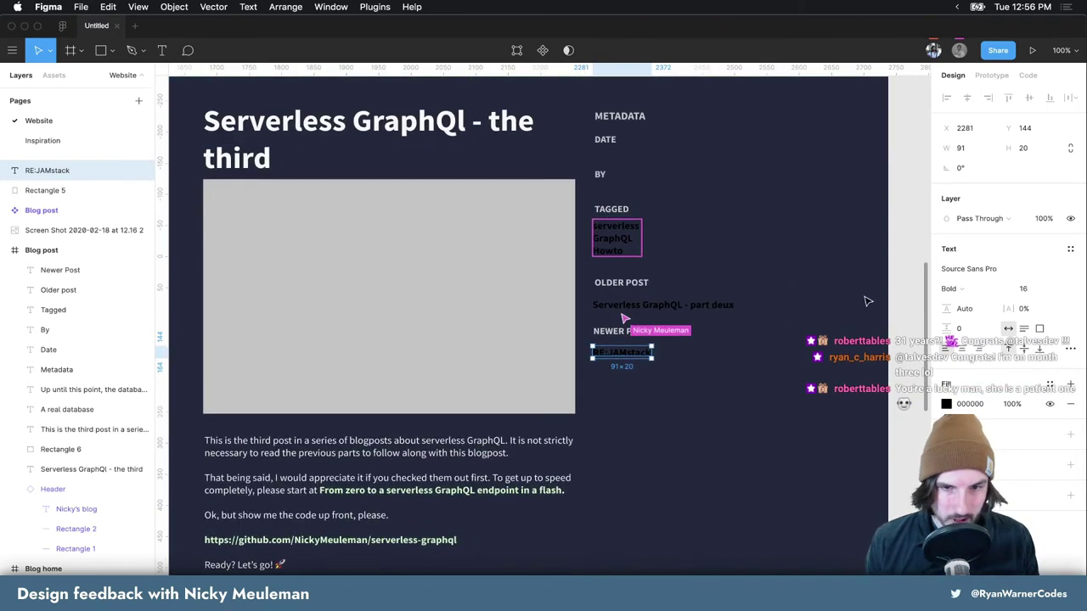
Save the RE:JAMstack text's formatting as text style 'Desktop/Metadata value', then reselect it
left_click(1070, 249)
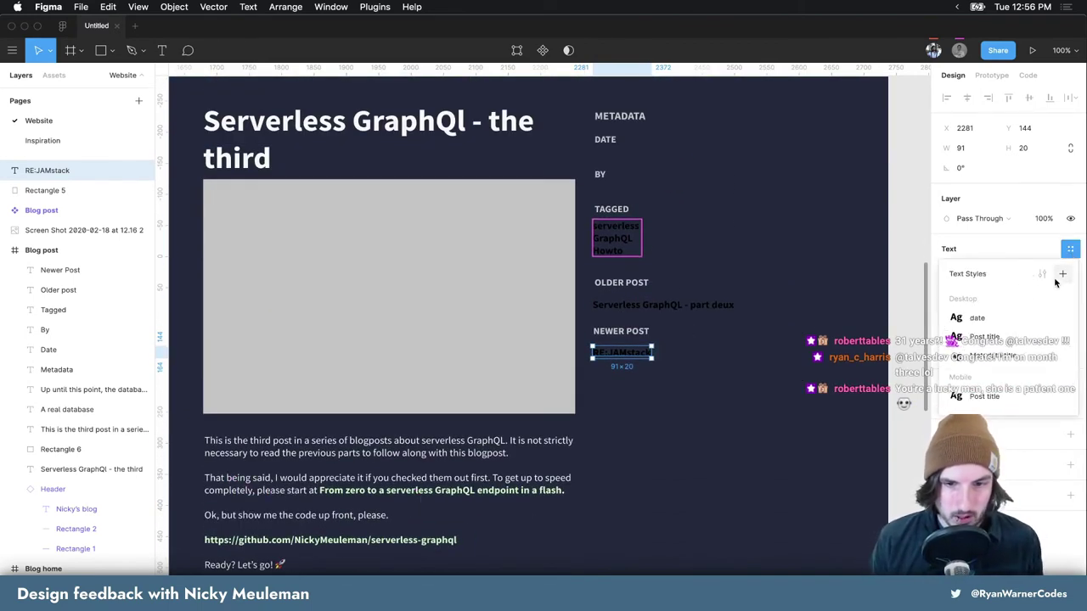
left_click(1062, 273)
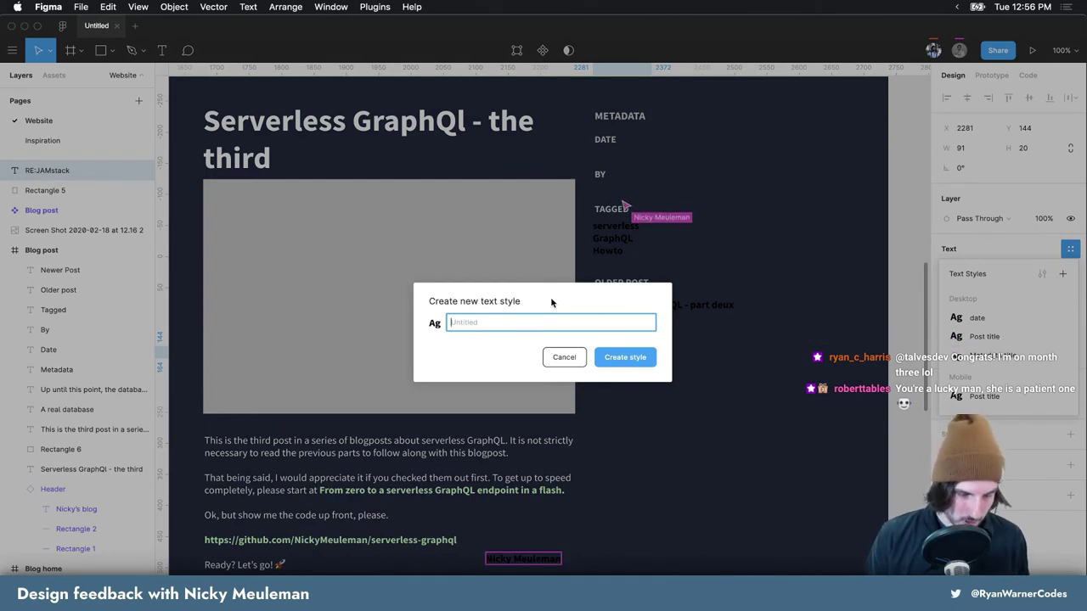
type("DeMetadata value")
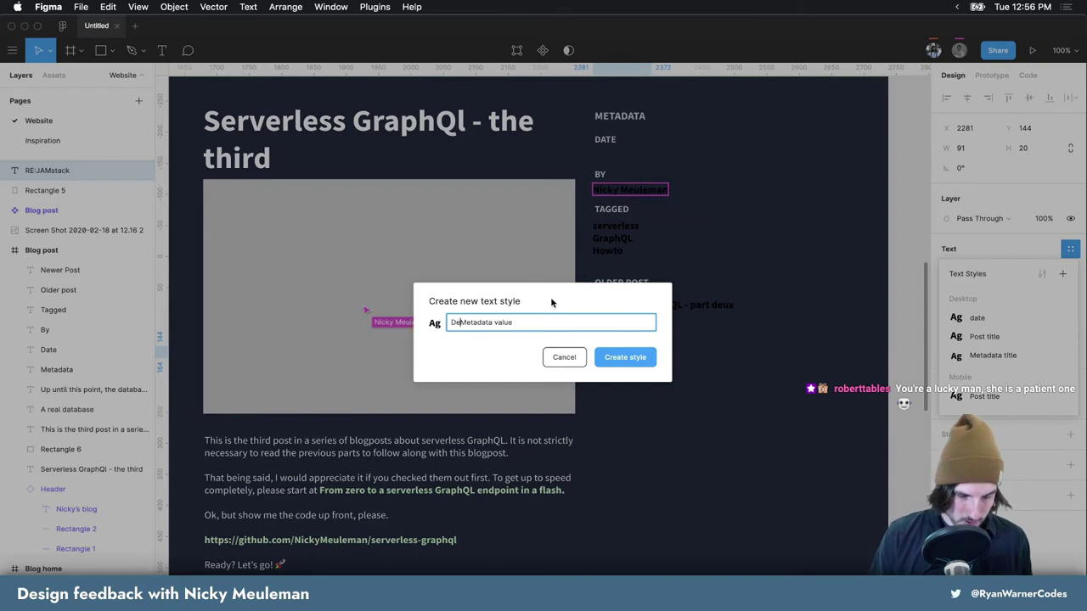
type("Desktop/")
key("Return")
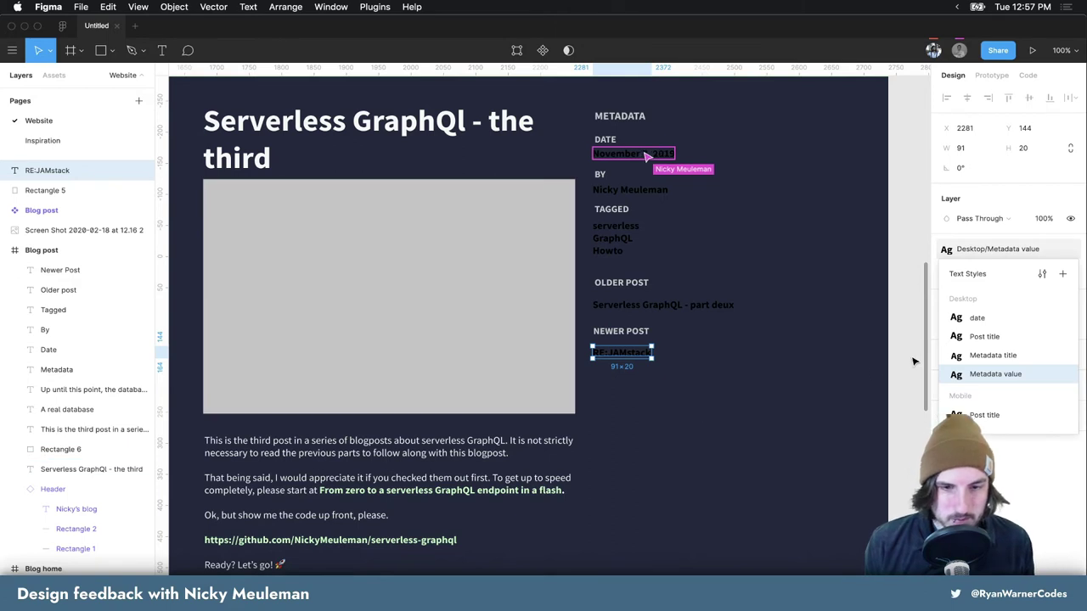
left_click(731, 374)
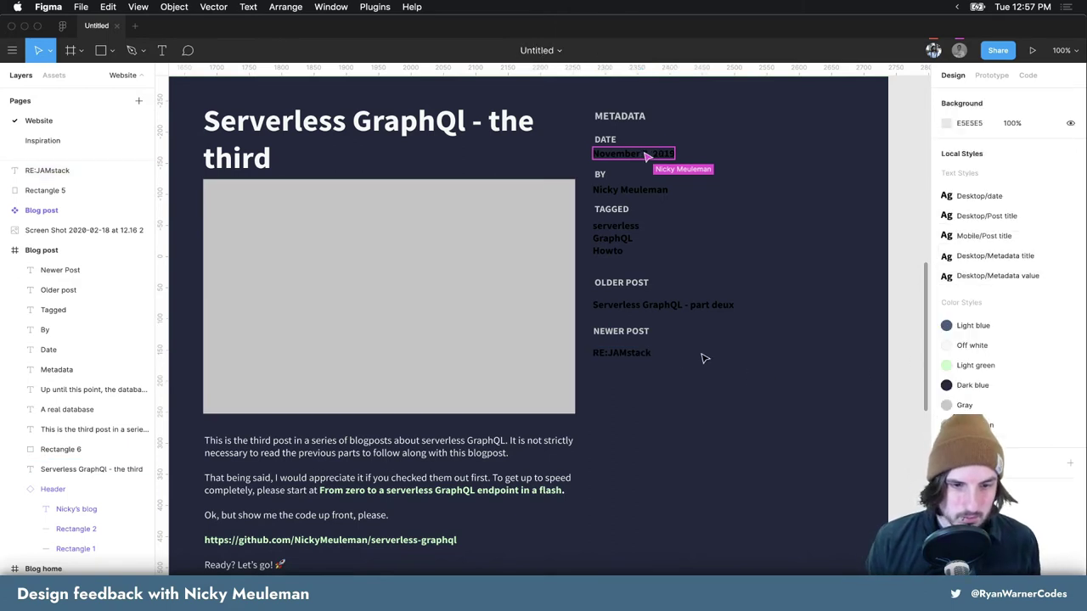
left_click(654, 348)
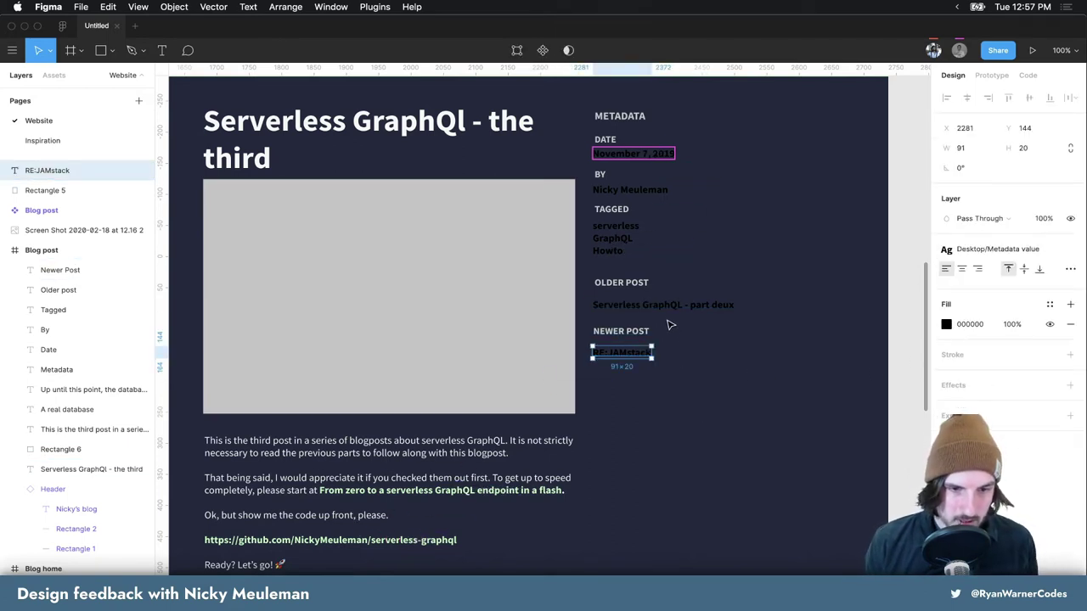
Apply the Desktop/Metadata value text style to the date, author, tags and older-post values
left_click(665, 305)
left_click(616, 255, "shift")
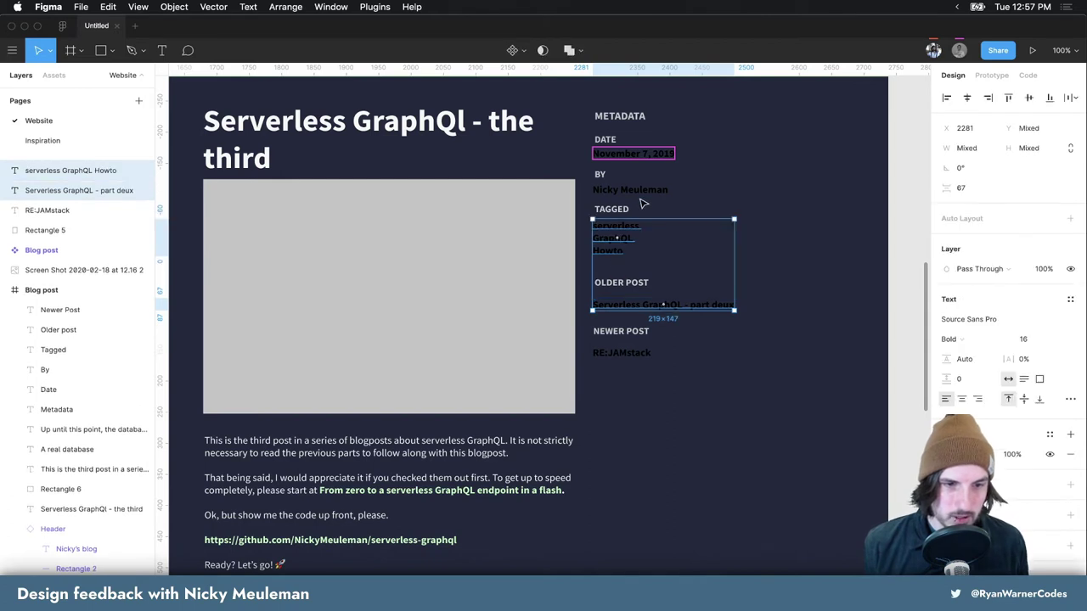
left_click(641, 192, "shift")
left_click(643, 158, "shift")
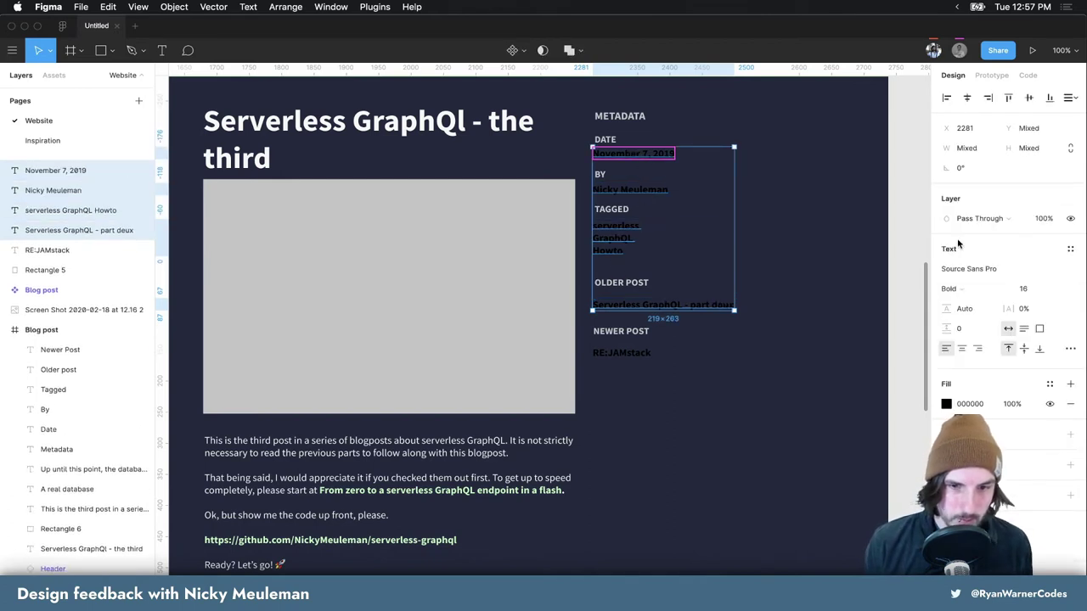
left_click(1070, 249)
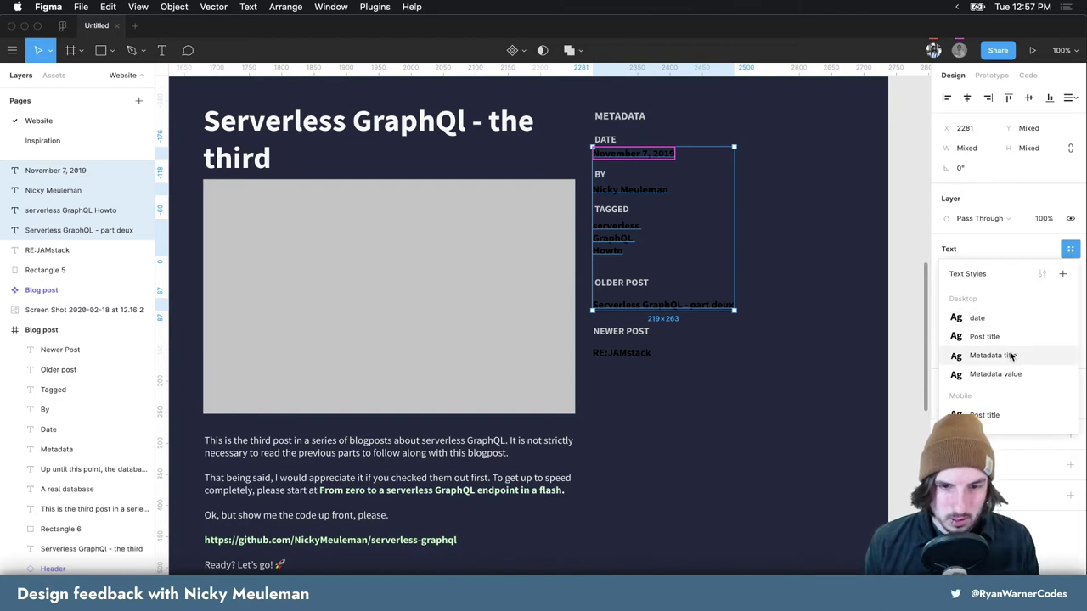
left_click(996, 375)
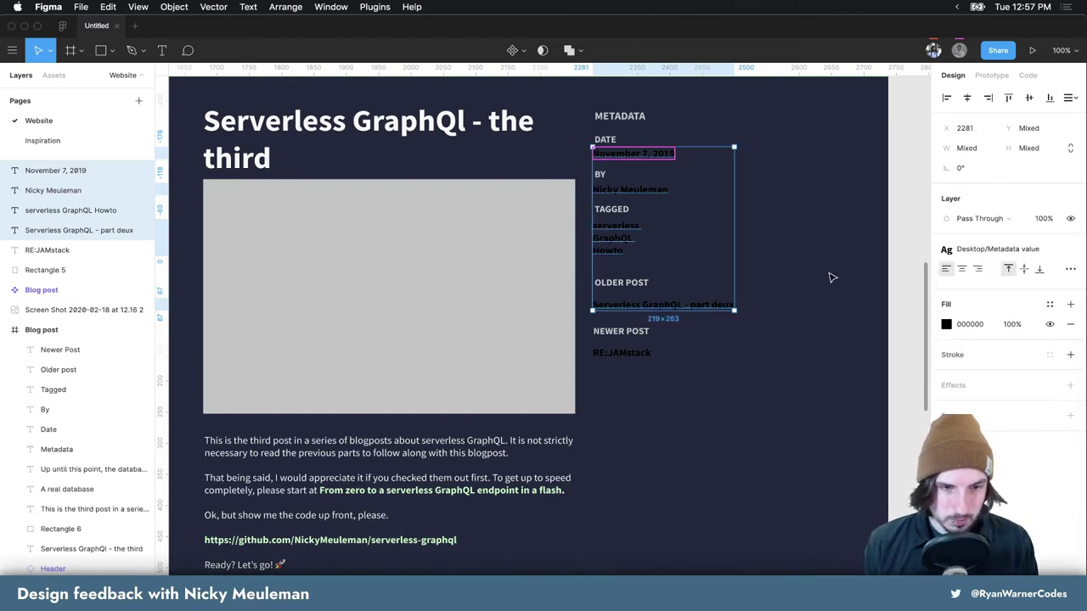
Colour the RE:JAMstack link Light green after briefly trying Gray
left_click(636, 353)
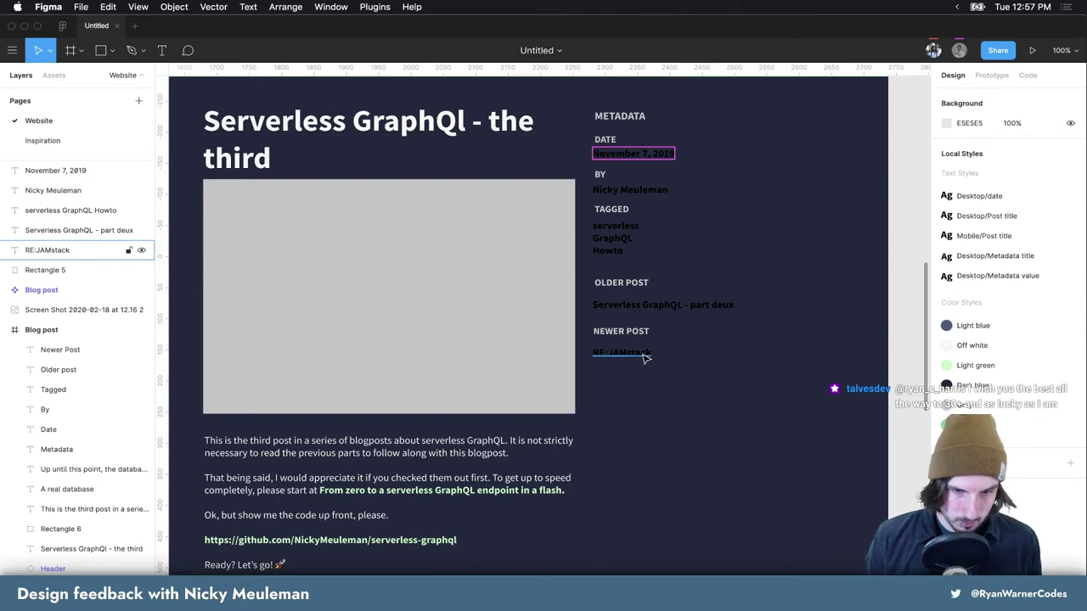
left_click(1048, 305)
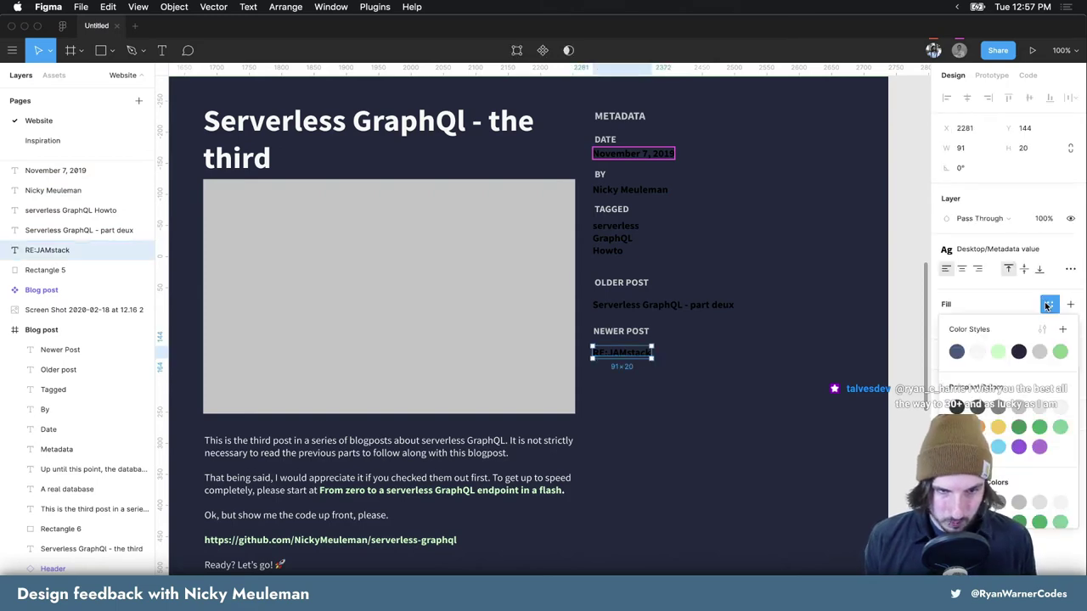
left_click(1041, 357)
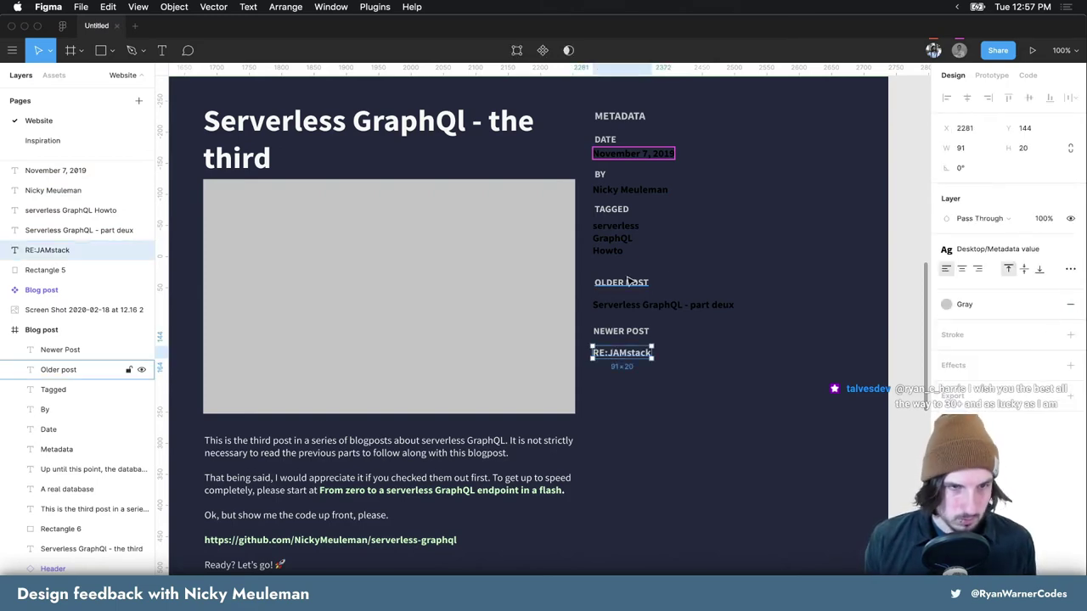
left_click(141, 309)
scroll(641, 292, "up", 1)
scroll(641, 292, "down", 5)
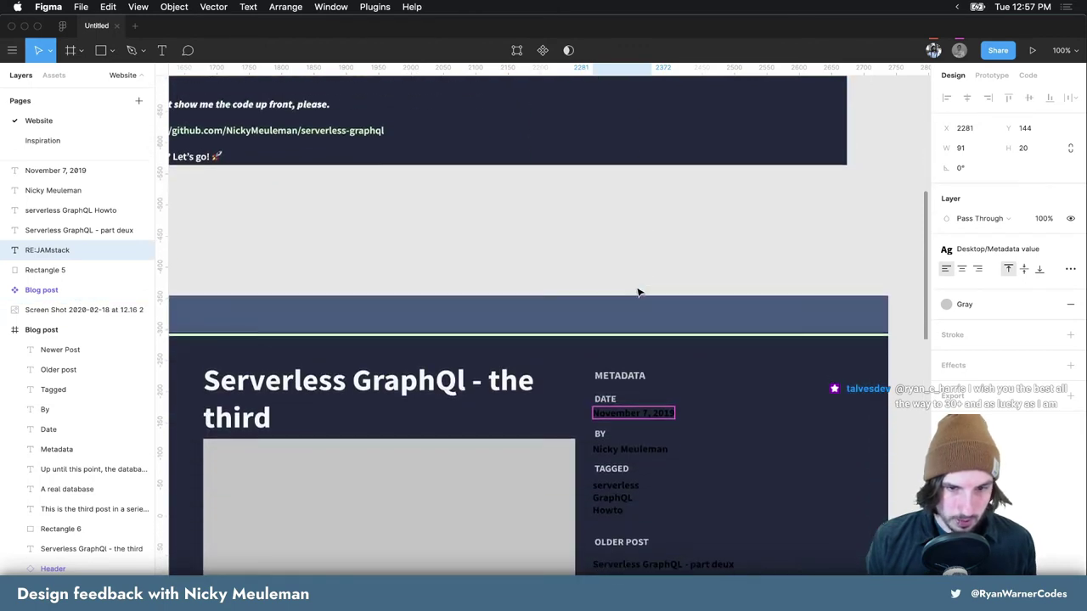
scroll(640, 292, "down", 4)
left_click(974, 307)
left_click(999, 358)
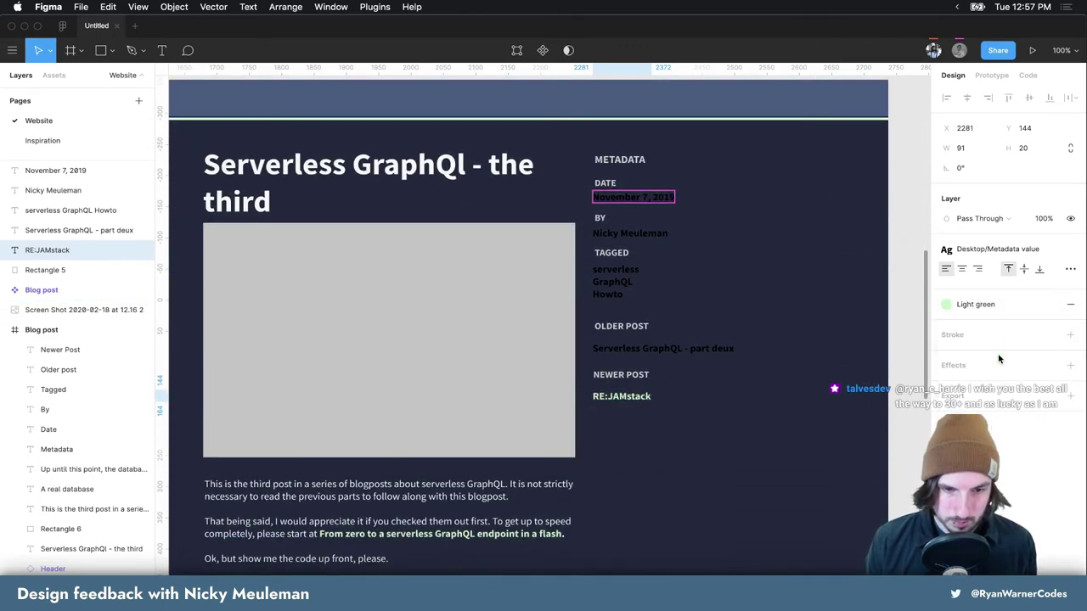
Colour the date, author, tags and older-post values with the Light green colour style
left_click(697, 349)
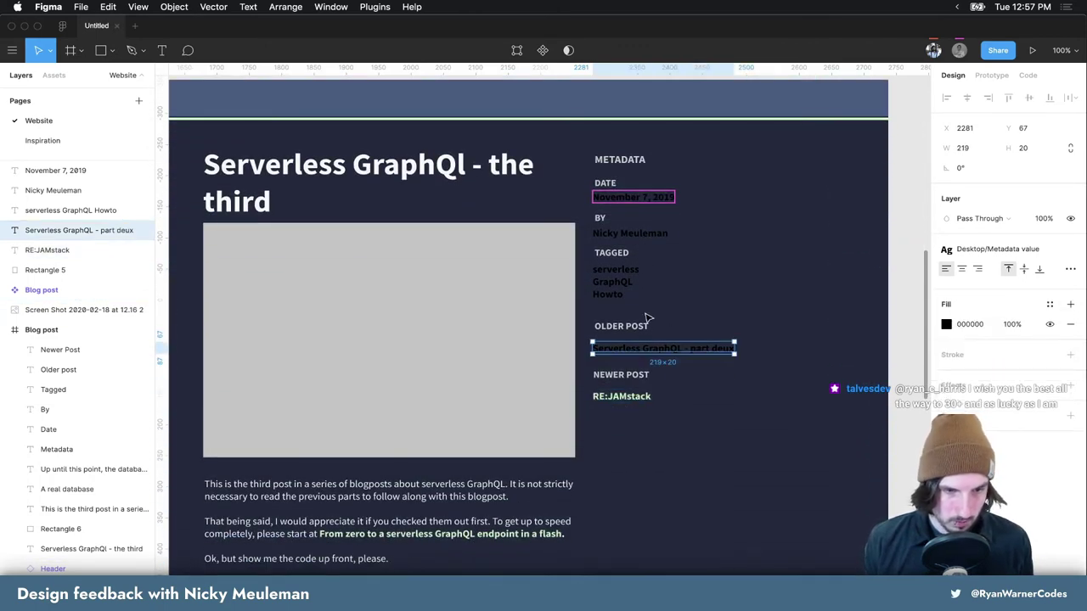
left_click(616, 281, "shift")
left_click(630, 233, "shift")
left_click(641, 210, "shift")
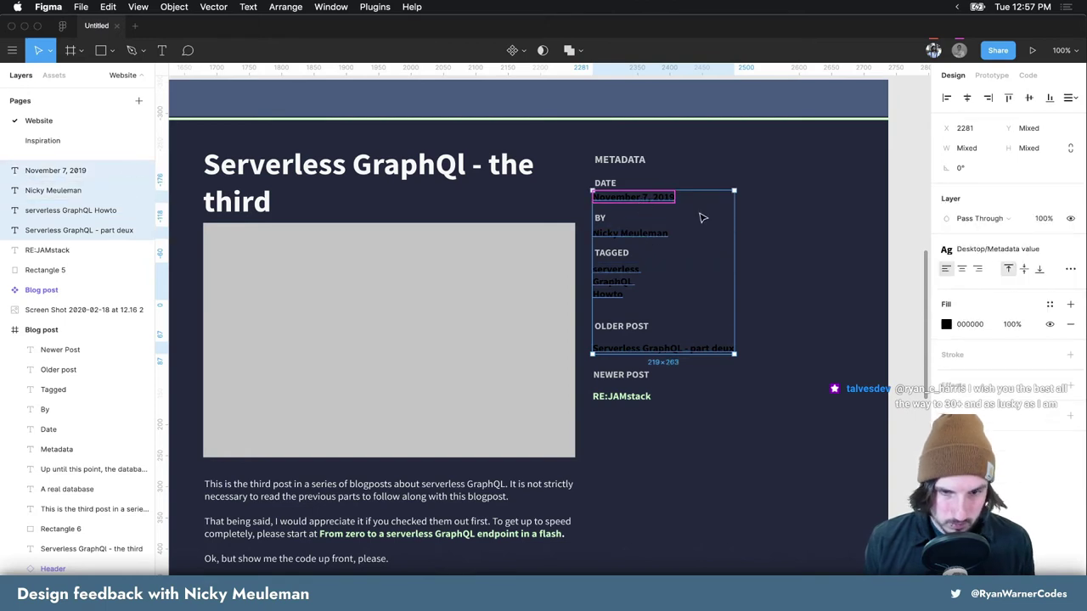
left_click(1047, 305)
left_click(998, 351)
left_click(769, 323)
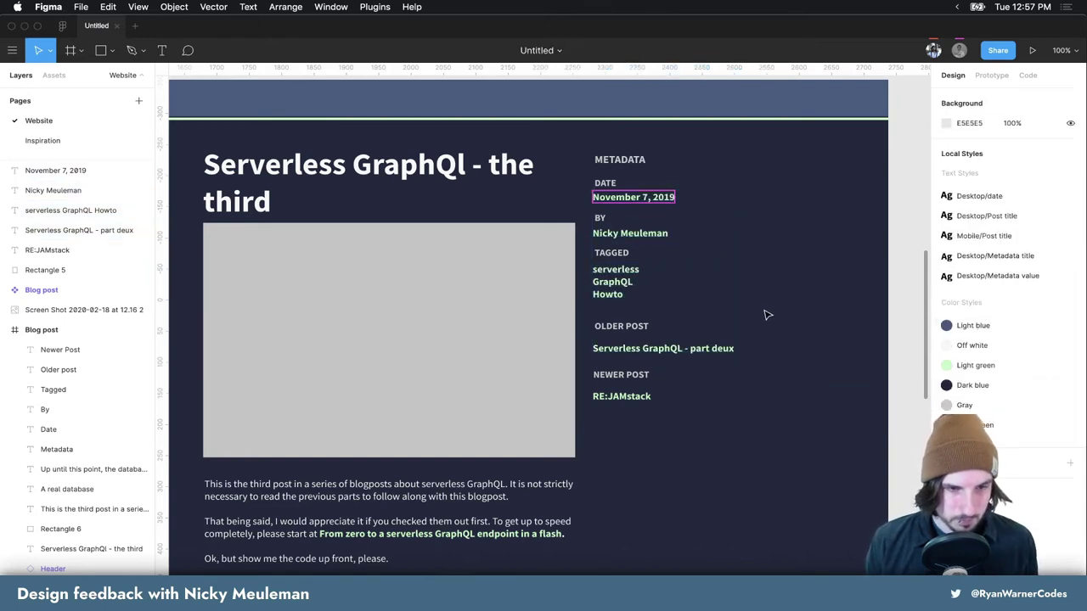
scroll(774, 312, "left", 1)
Scroll to the sidebar and try a text box beside BY, then discard it
scroll(778, 311, "up", 1)
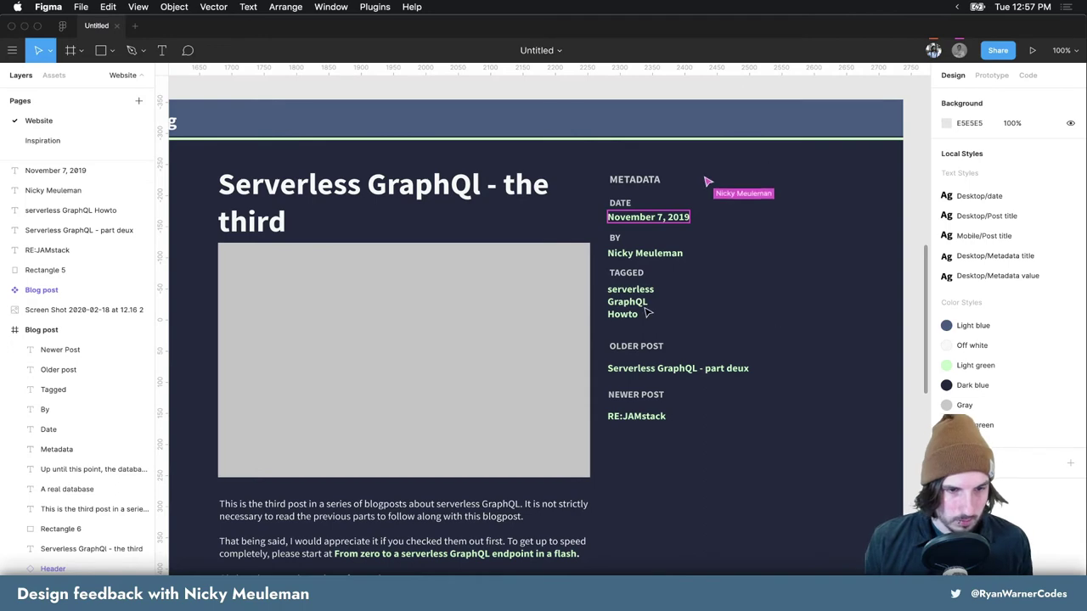
scroll(717, 306, "up", 1)
scroll(718, 306, "up", 2)
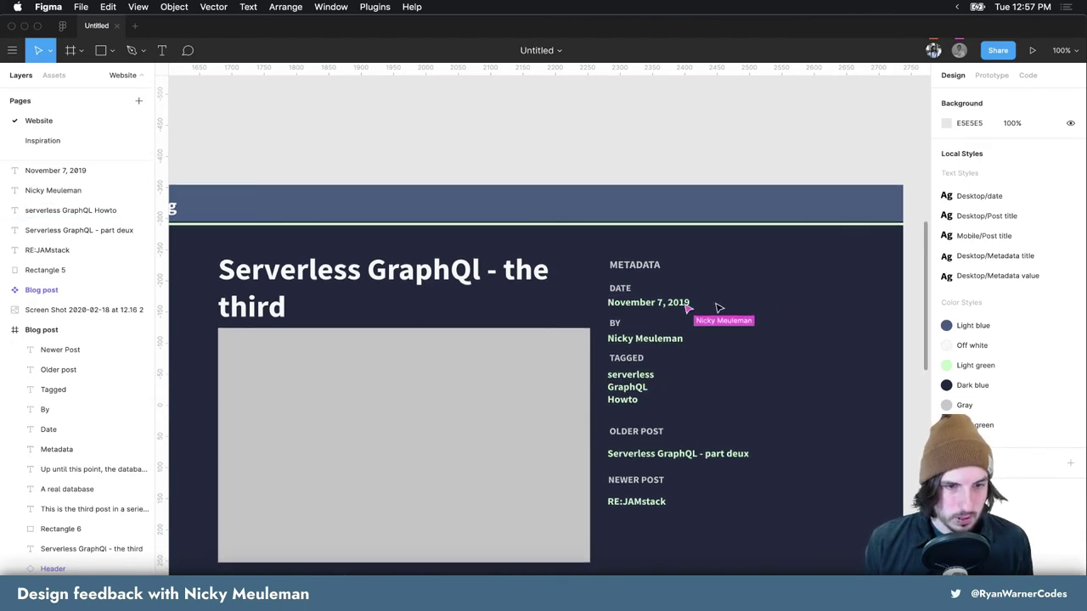
scroll(718, 306, "up", 5)
scroll(716, 308, "up", 3)
scroll(717, 309, "up", 1)
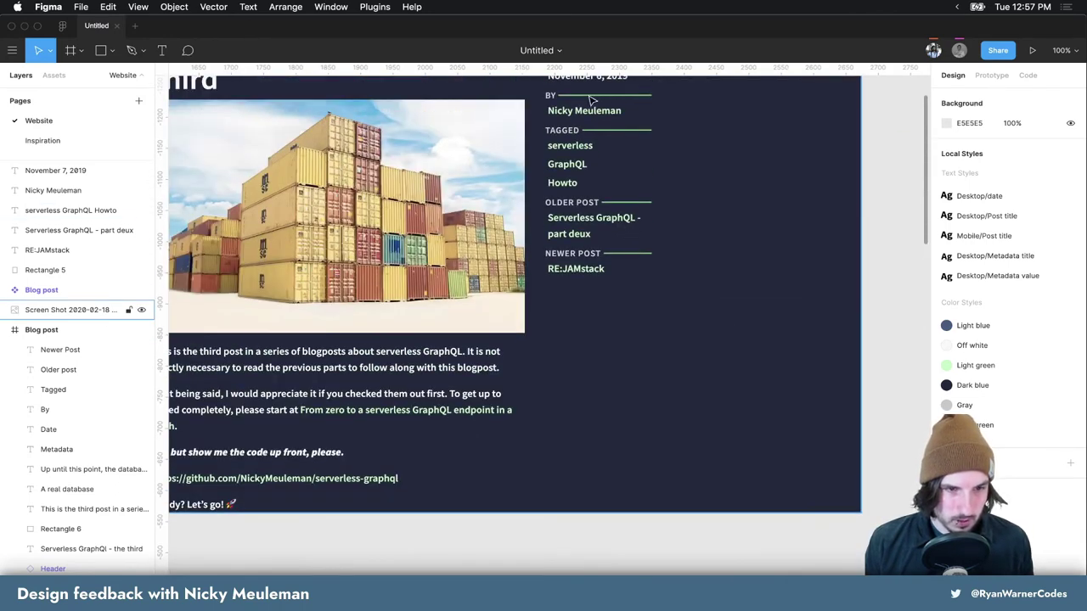
scroll(651, 153, "up", 2)
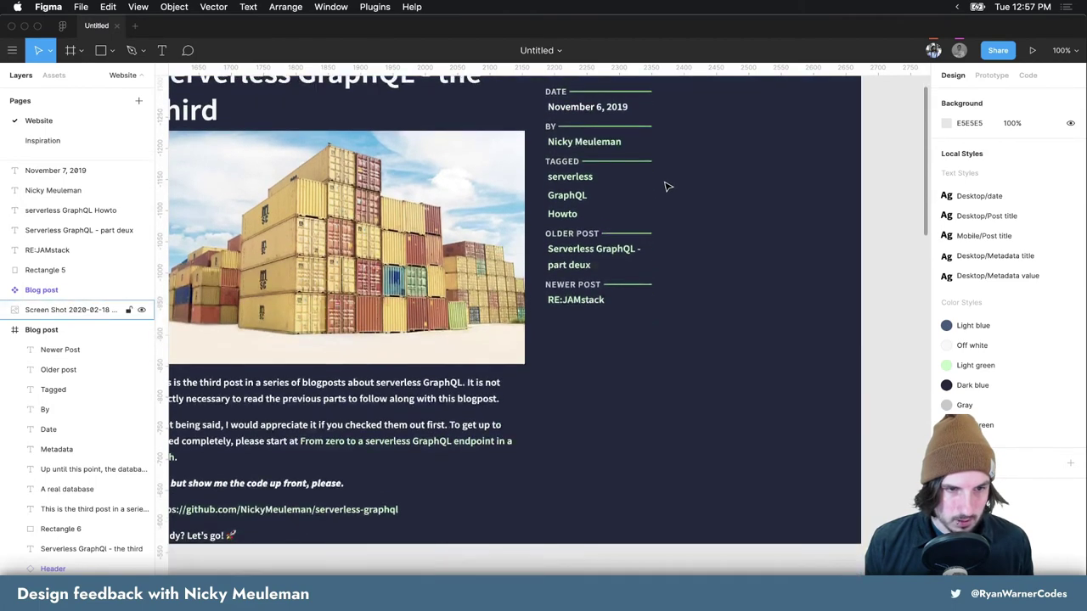
scroll(679, 254, "down", 5)
scroll(708, 380, "down", 4)
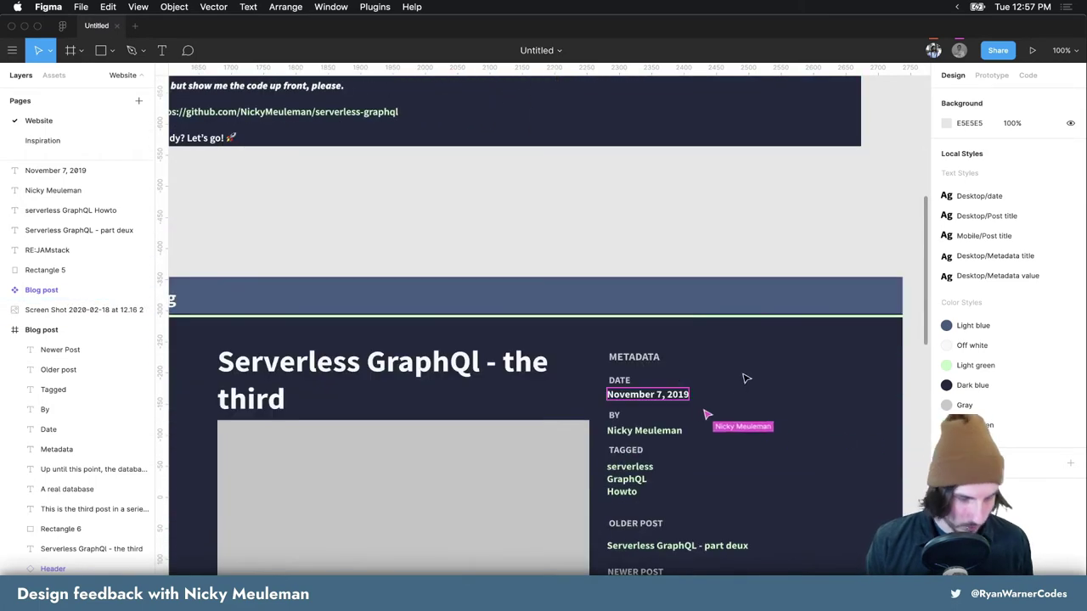
key("t")
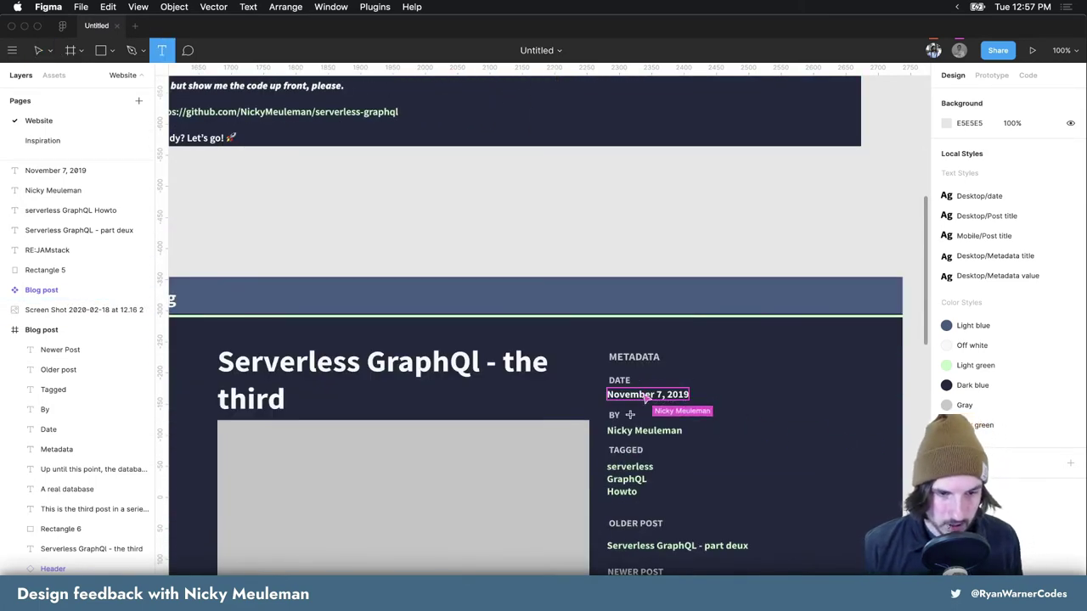
left_click_drag(631, 415, 693, 419)
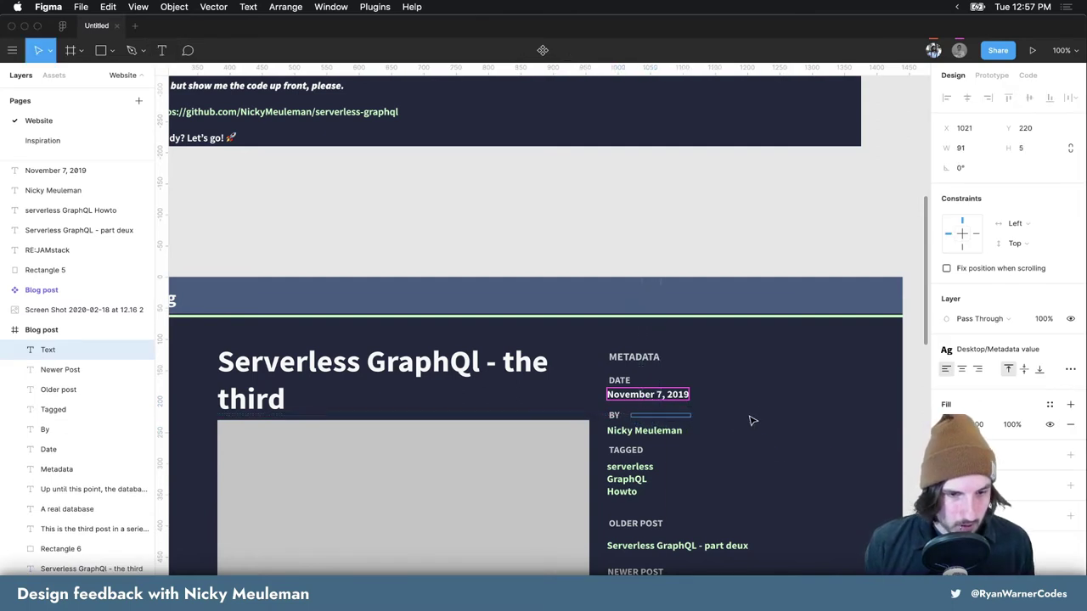
left_click(813, 422)
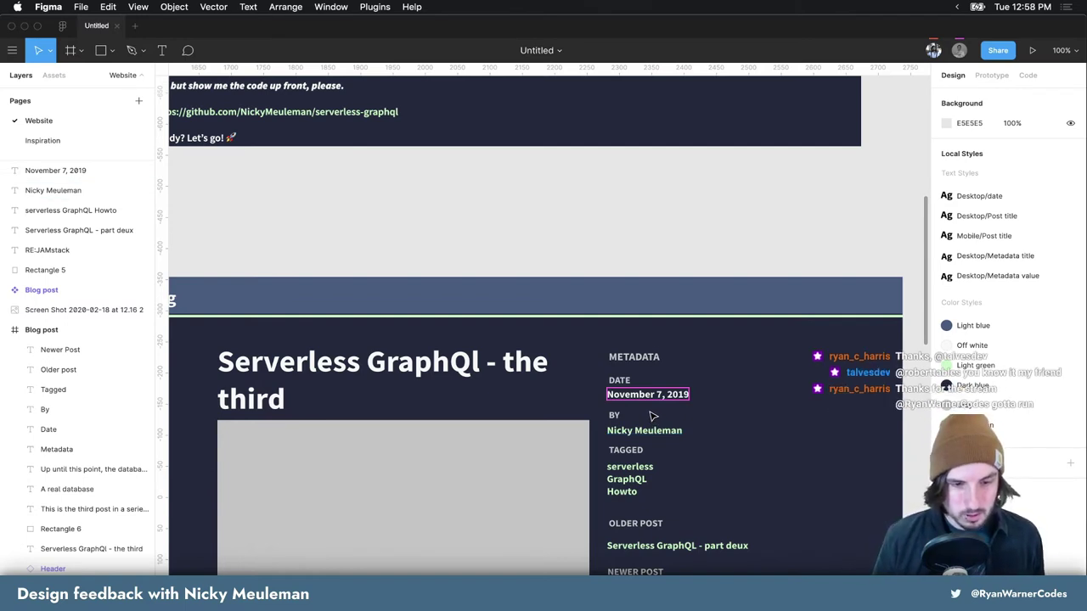
Draw a thin rectangle right of BY filled with the Dark green colour style
key("r")
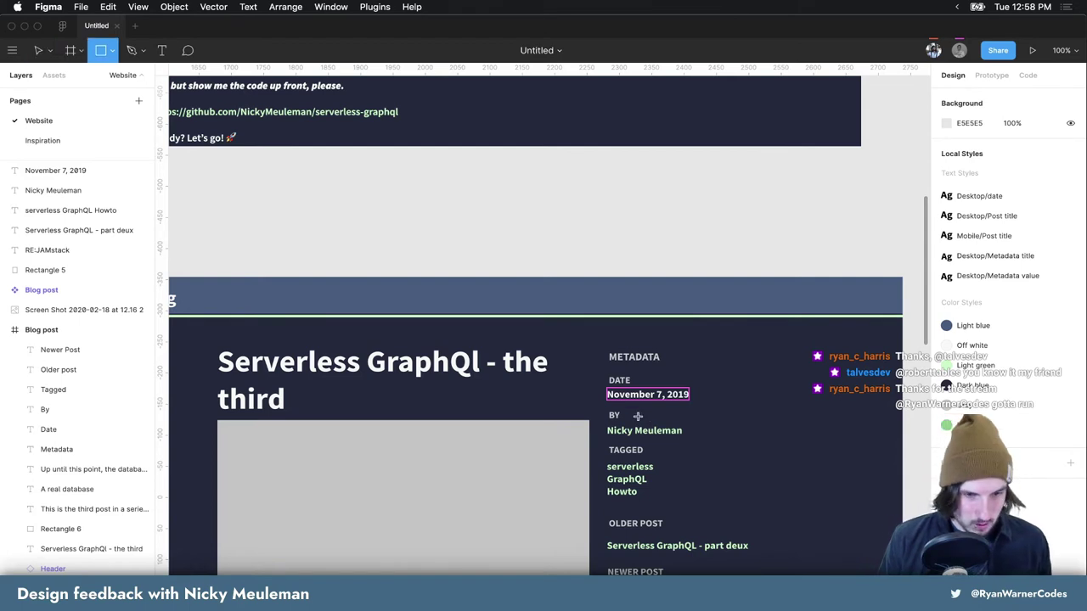
mouse_move(628, 414)
left_mouse_down()
mouse_move(696, 418)
mouse_move(677, 420)
left_mouse_up()
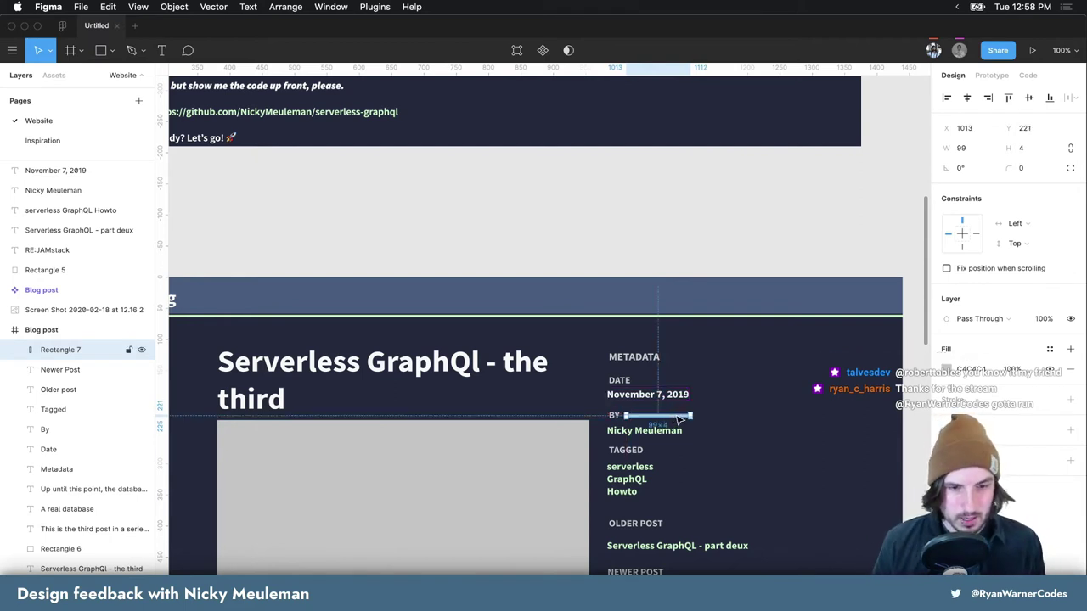
scroll(750, 394, "up", 2)
scroll(751, 394, "up", 4)
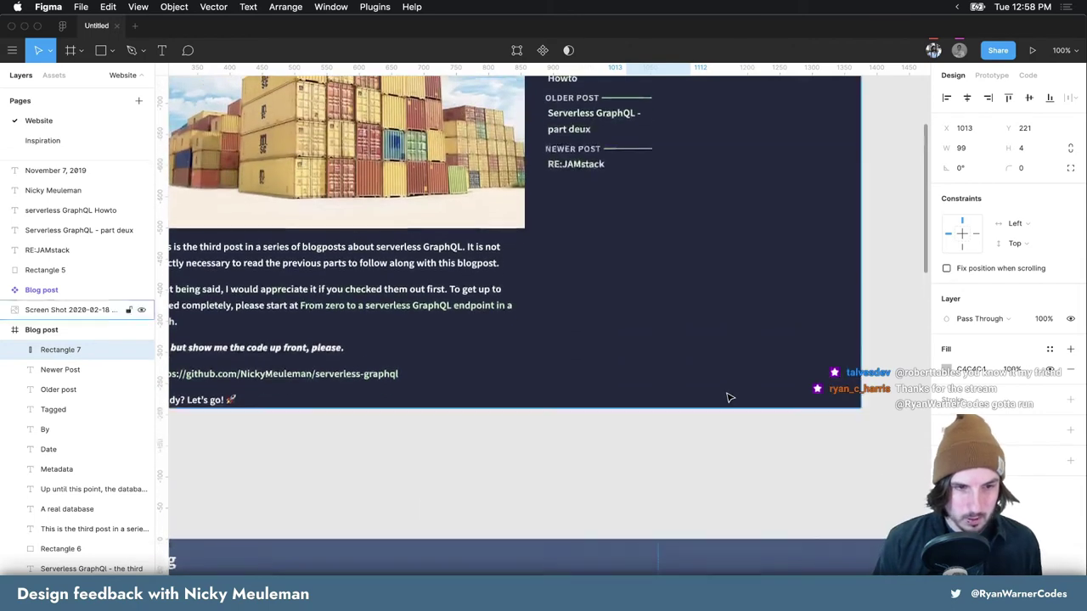
scroll(751, 394, "up", 2)
left_click(950, 370)
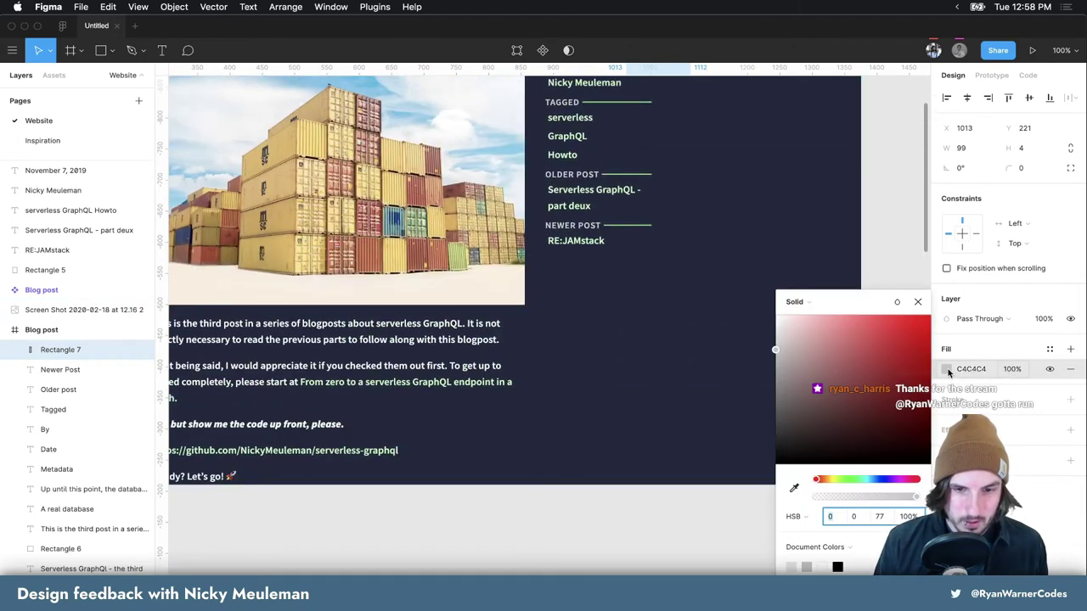
left_click(1048, 349)
left_click(1058, 397)
scroll(725, 379, "down", 5)
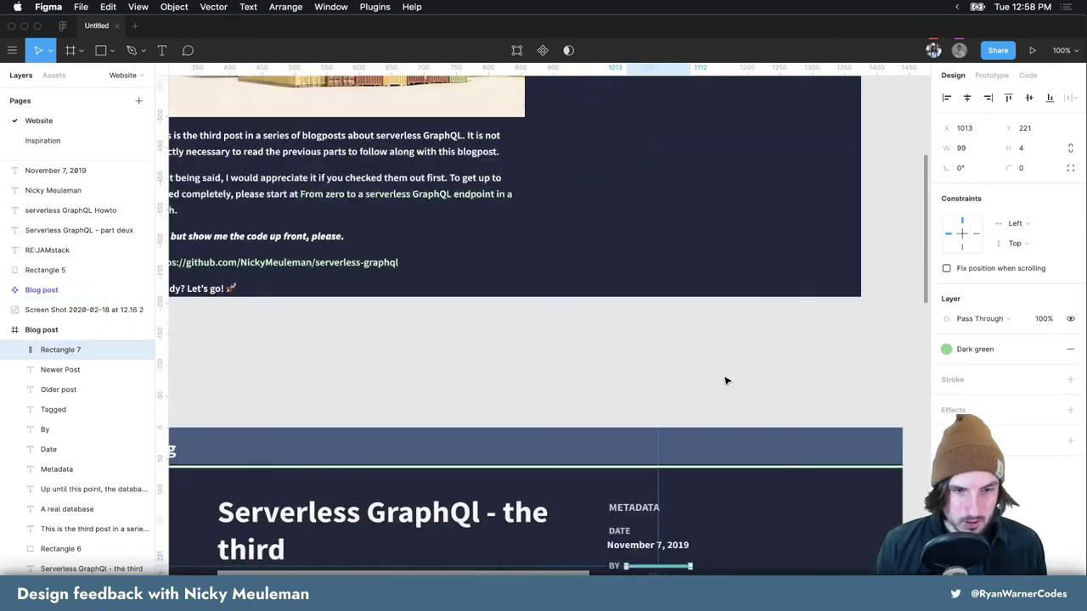
scroll(750, 377, "down", 2)
Set the green divider beside BY to a height of 2
key("Escape")
left_click(680, 382)
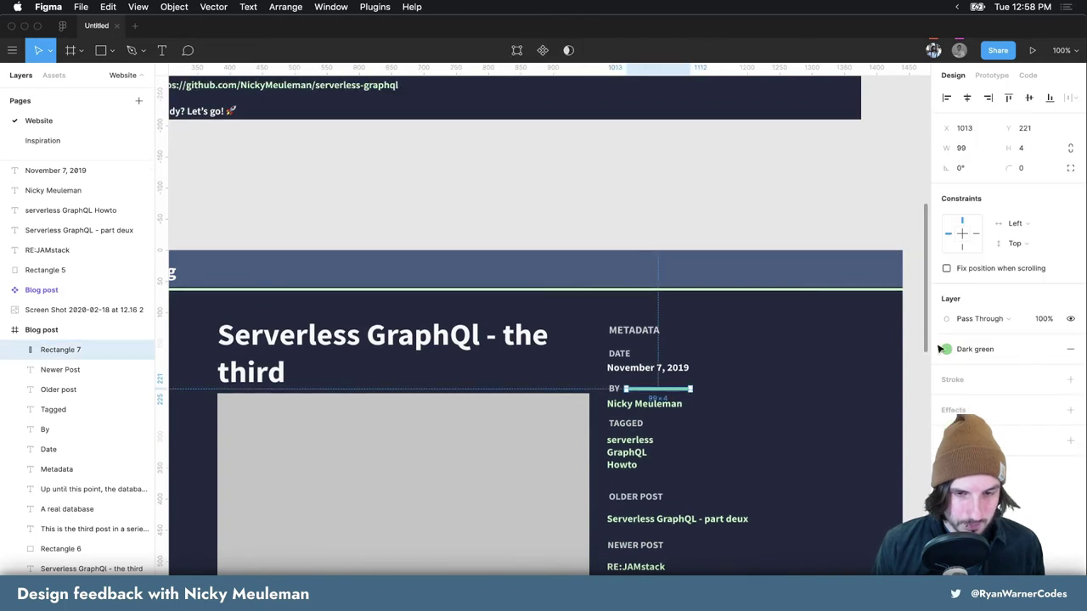
left_click(1028, 149)
type("3")
key("Return")
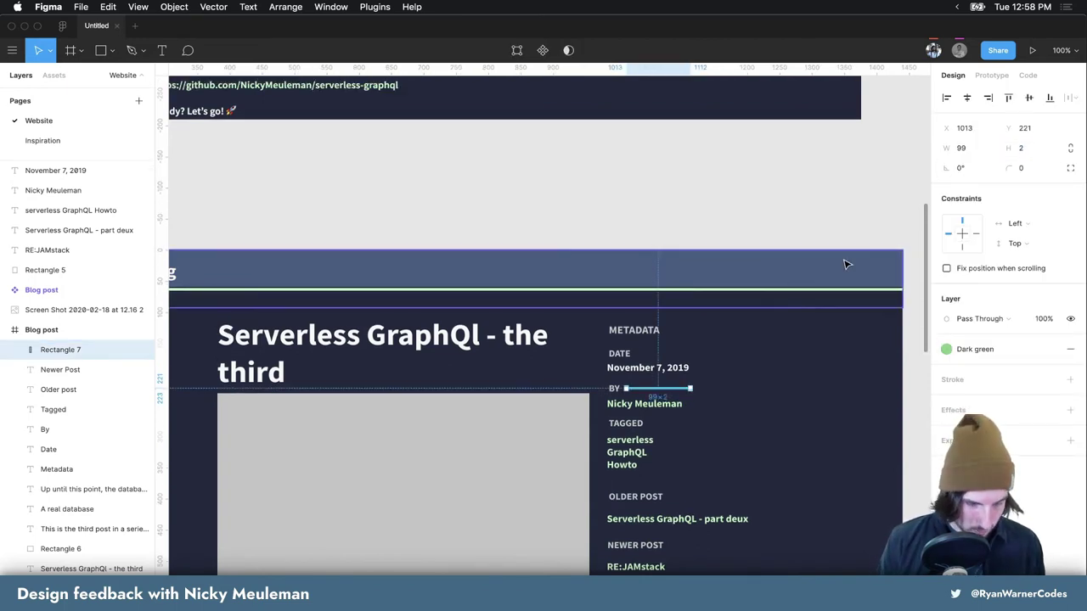
Duplicate the divider twice, placing copies beside TAGGED and OLDER POST
key("super+d")
key("shift+Down")
key("shift+Down")
key("shift+Down")
key("shift+Down")
key("shift+Down")
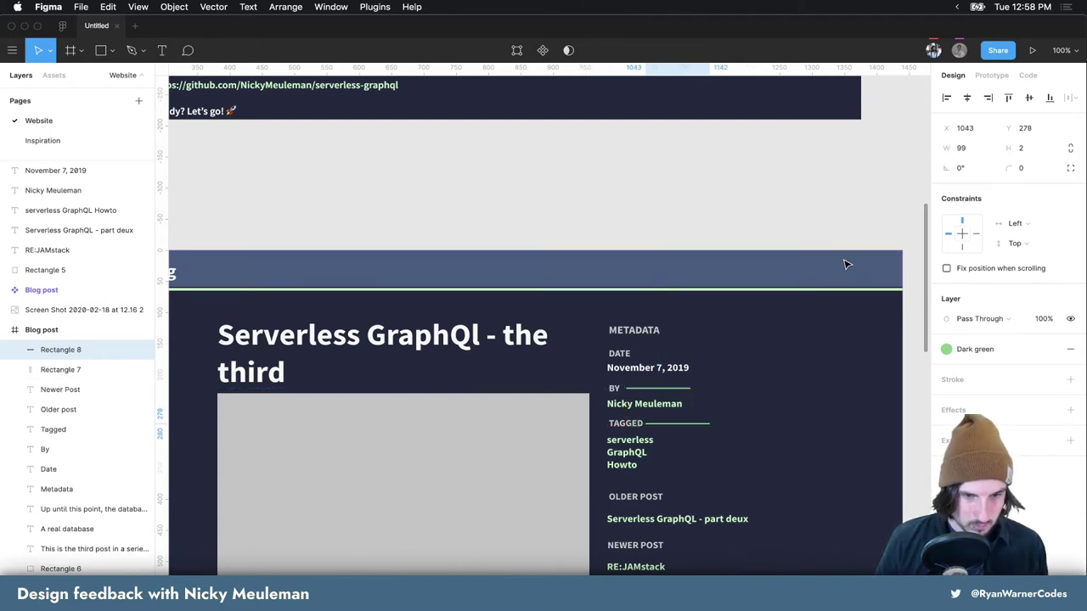
key("super+d")
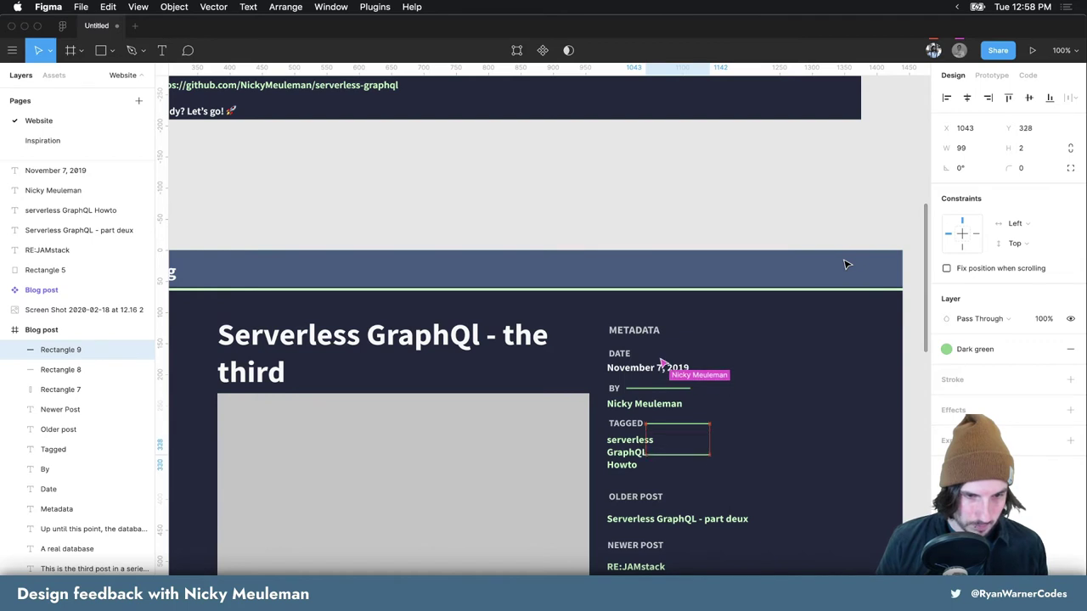
key("shift+Down")
key("shift+Down")
key("shift+Down")
key("shift+Down")
key("shift+Down")
key("shift+Down")
key("shift+Down")
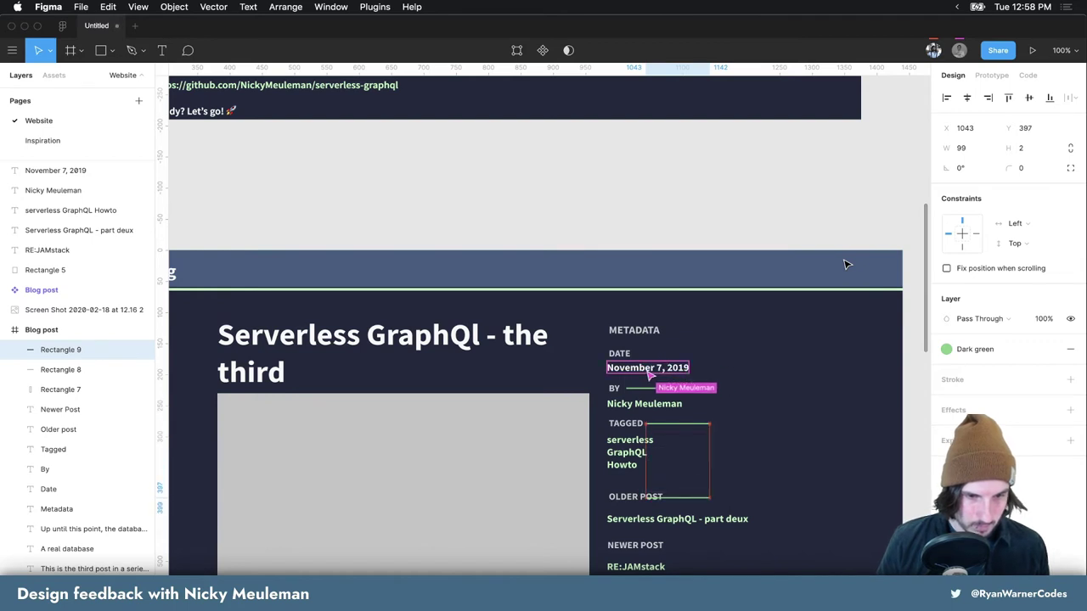
key("Up")
key("Up")
key("shift+Right")
key("shift+Right")
key("shift+Right")
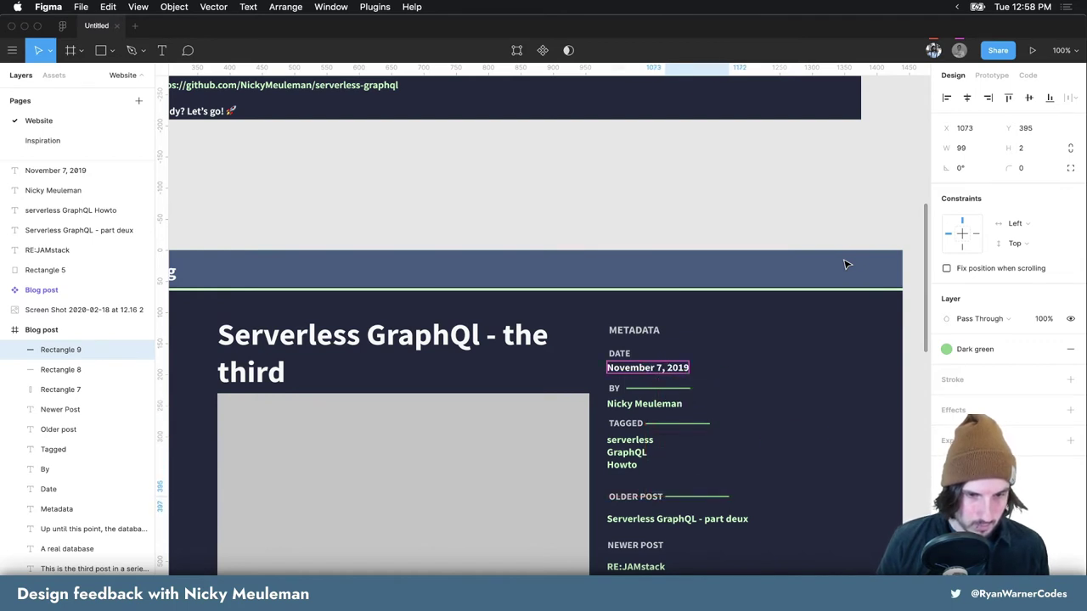
key("Escape")
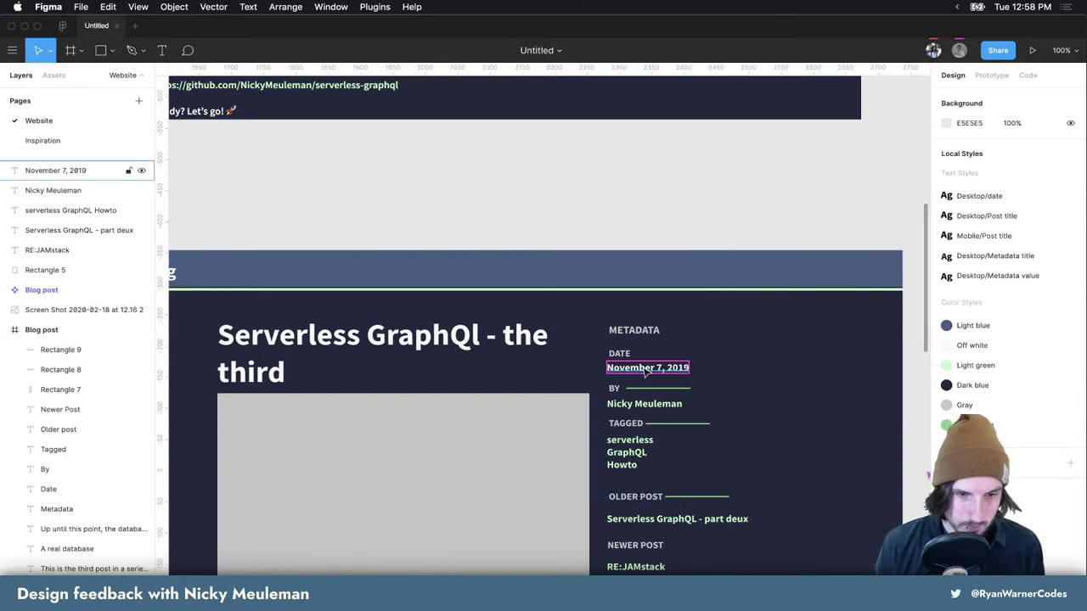
Try Regular and then Semibold weights on the November 7, 2019 date
left_click(647, 370)
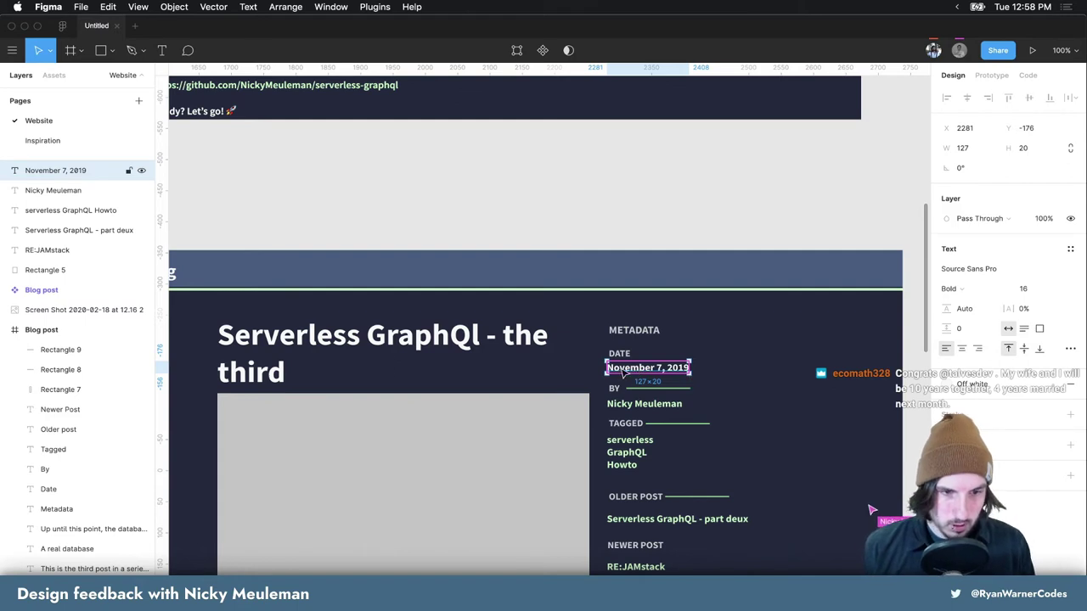
left_click(625, 353)
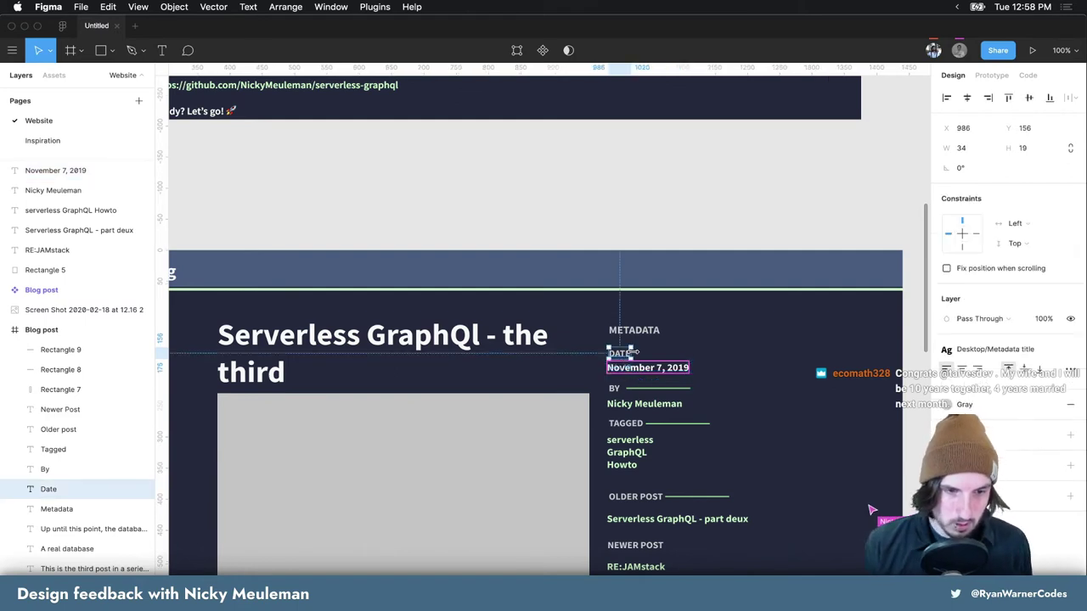
left_click(633, 370)
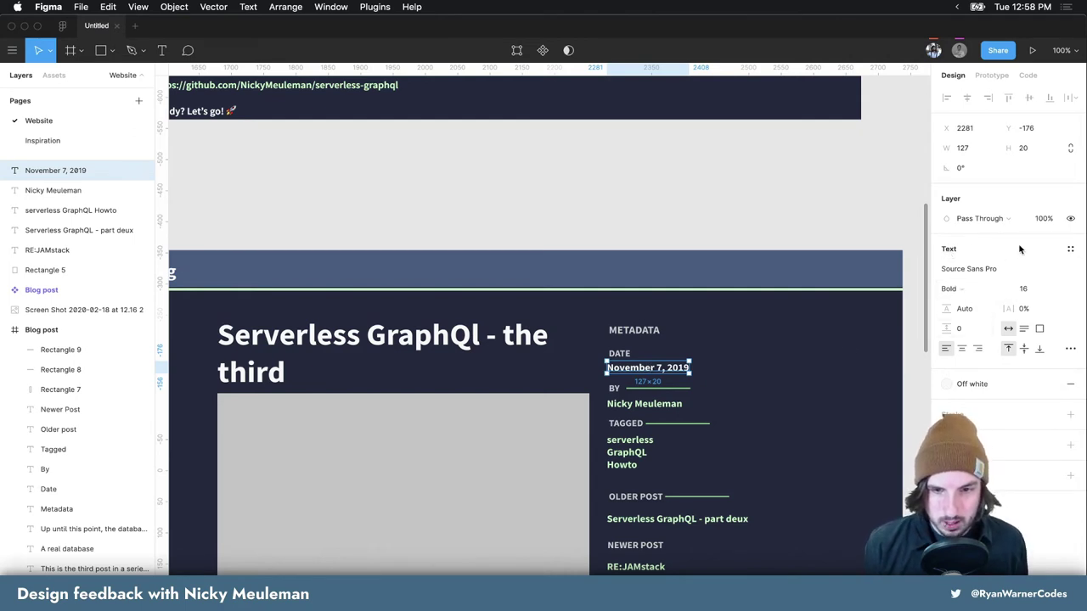
left_click(982, 293)
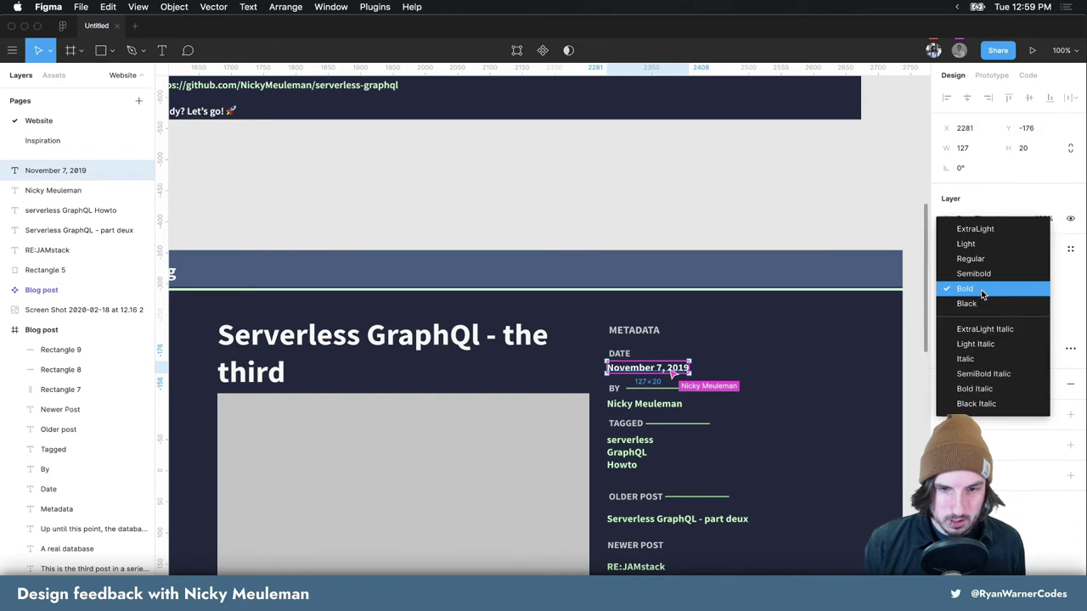
left_click(984, 259)
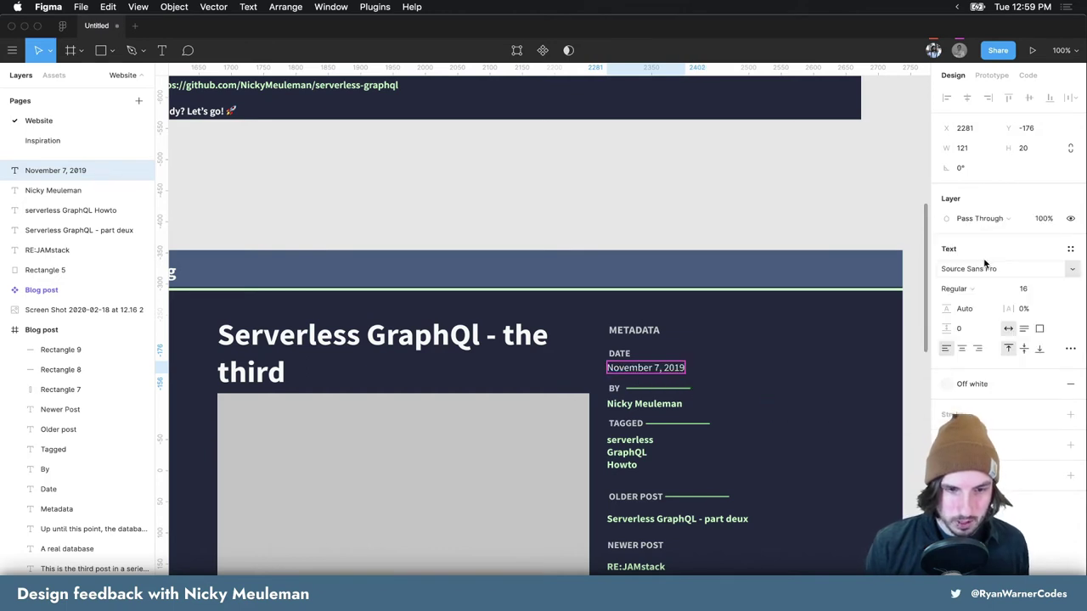
left_click(978, 294)
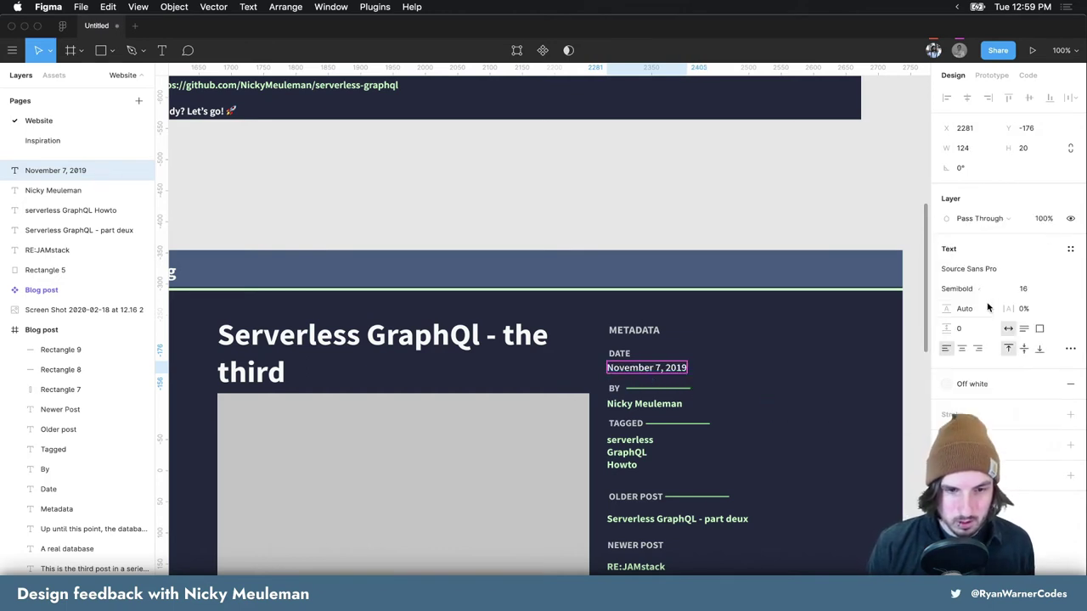
Apply Desktop/Metadata value to the date and open that style for editing
left_click(646, 408)
scroll(675, 374, "up", 2)
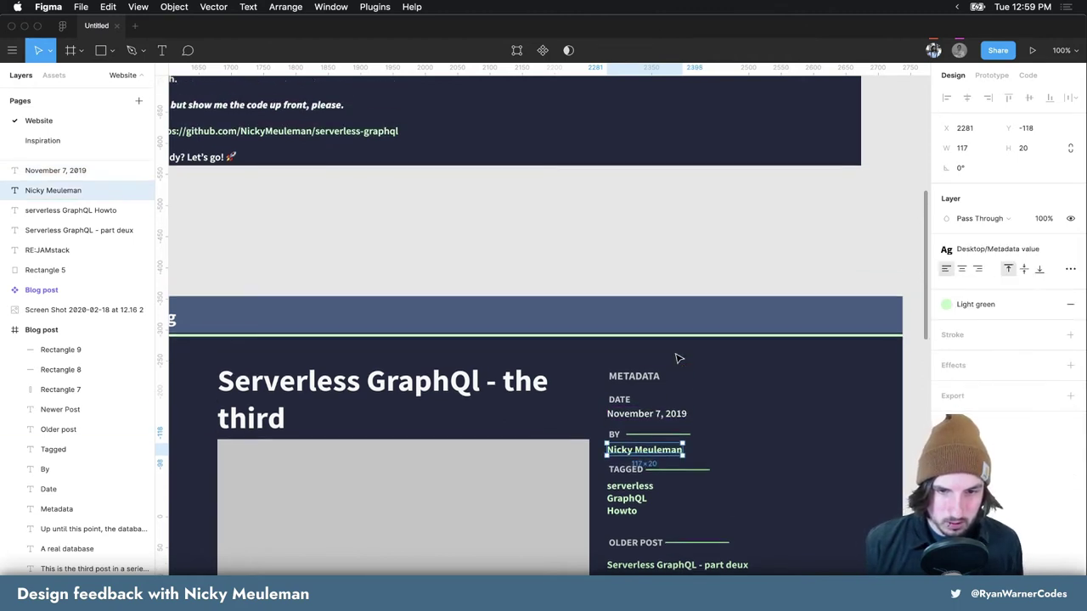
left_click(670, 416)
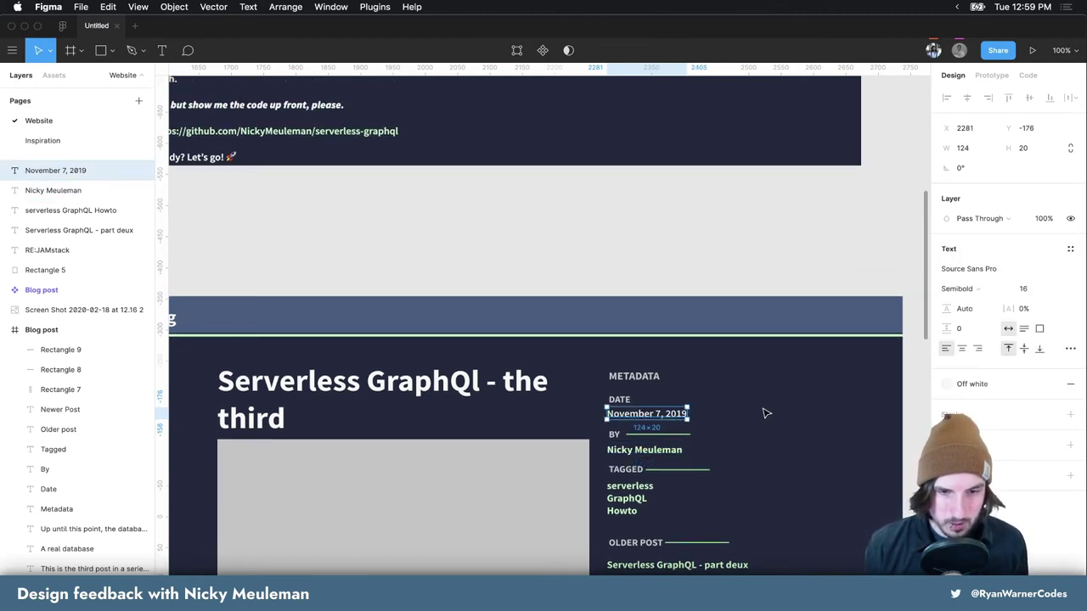
left_click(1070, 251)
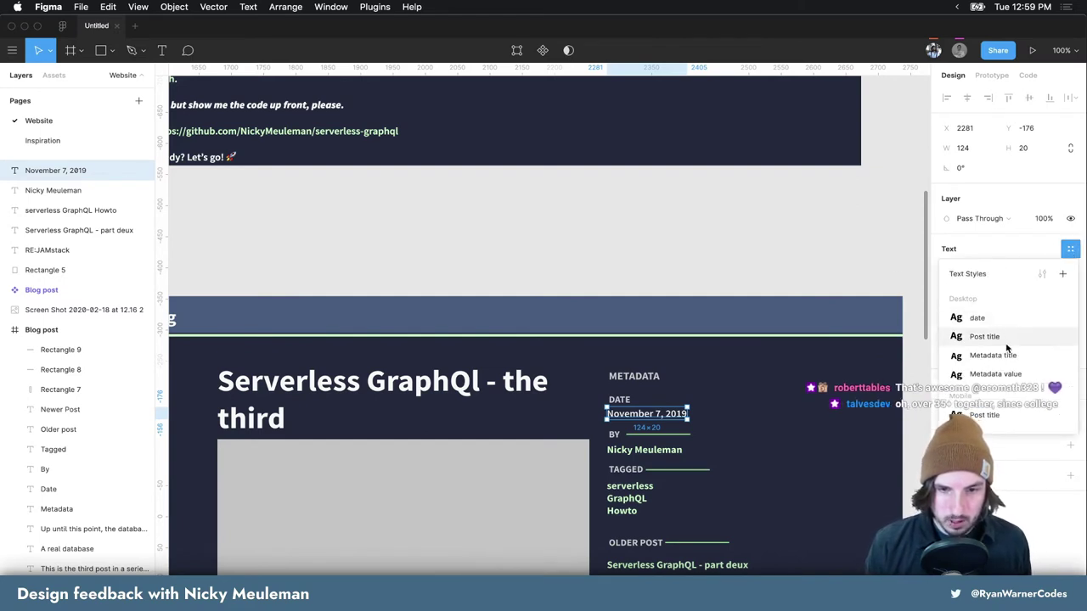
left_click(1011, 375)
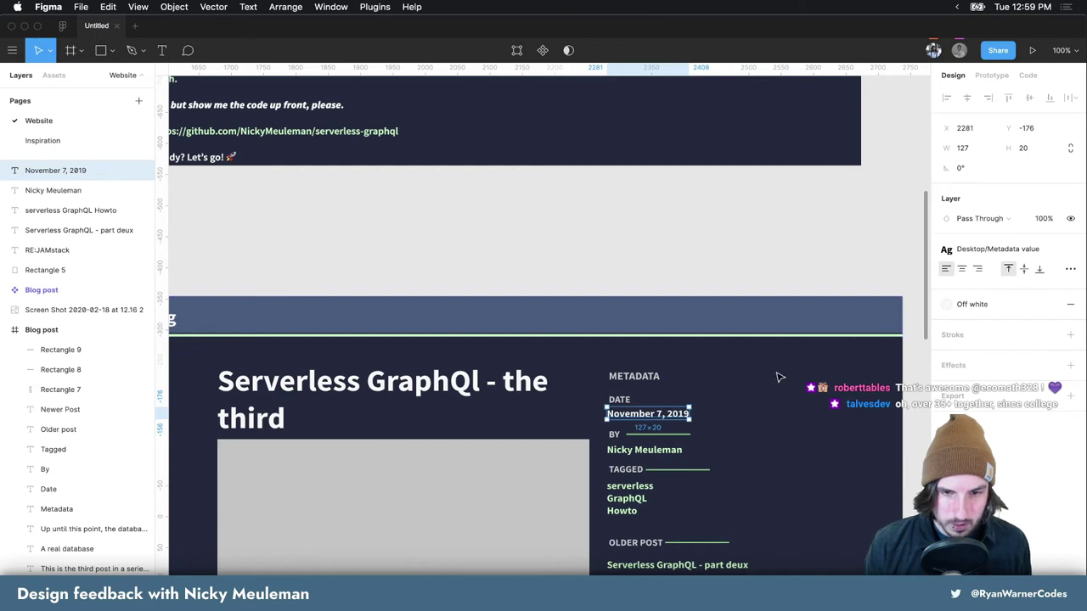
left_click(984, 256)
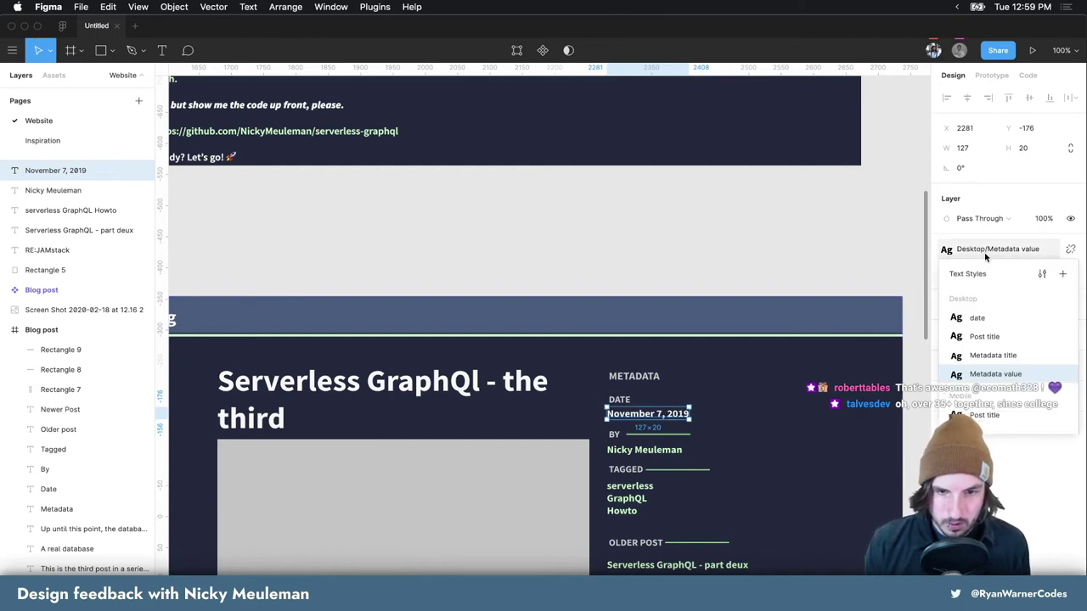
left_click(1043, 275)
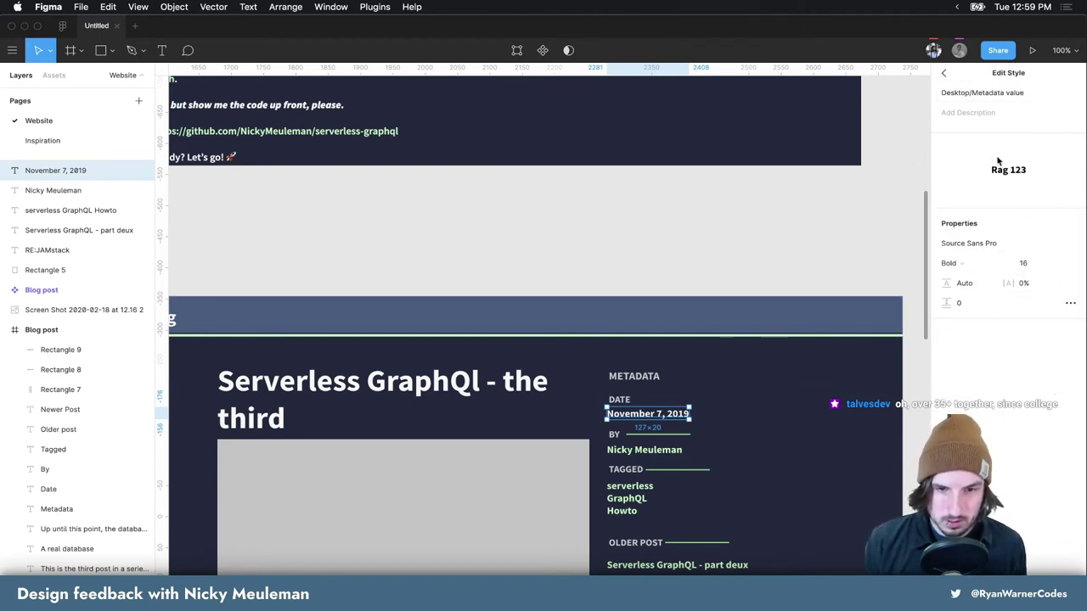
Try Regular and Semibold in the Desktop/Metadata value style, then settle back on Bold
left_click(955, 264)
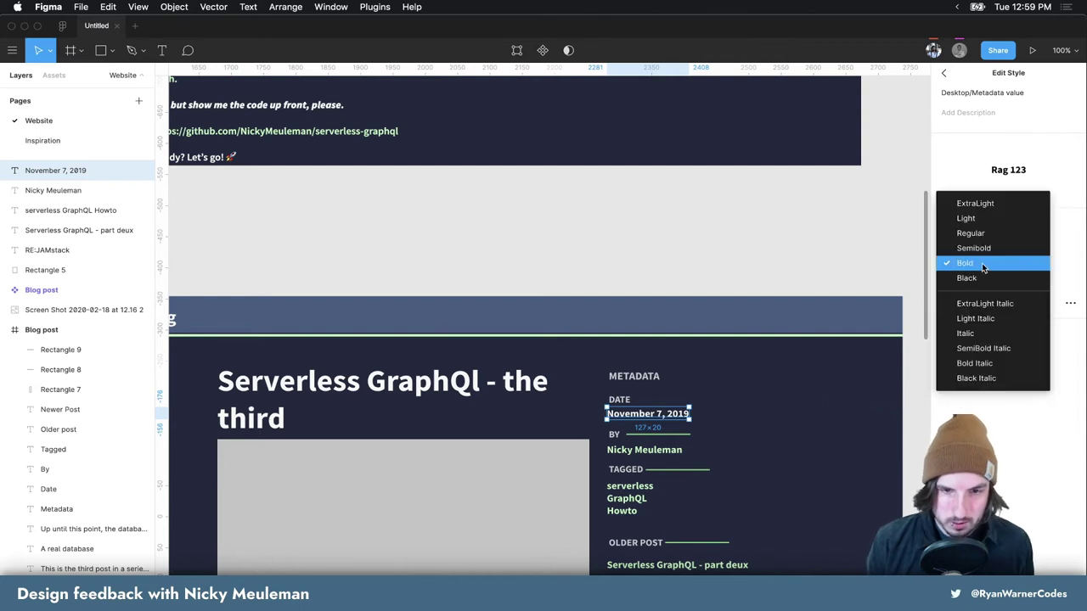
left_click(973, 234)
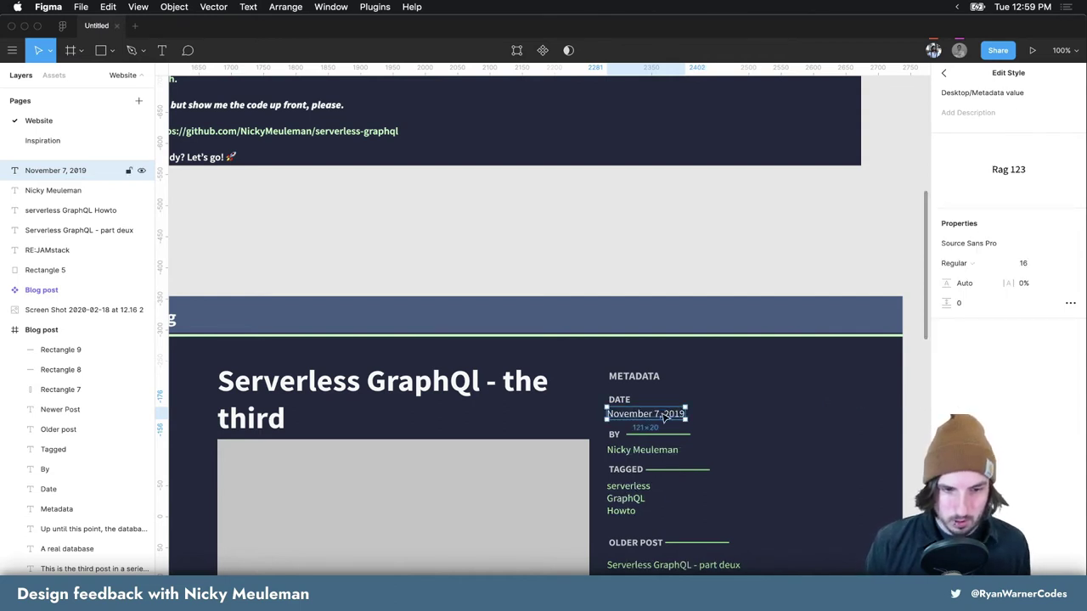
scroll(807, 313, "up", 6)
scroll(807, 313, "up", 2)
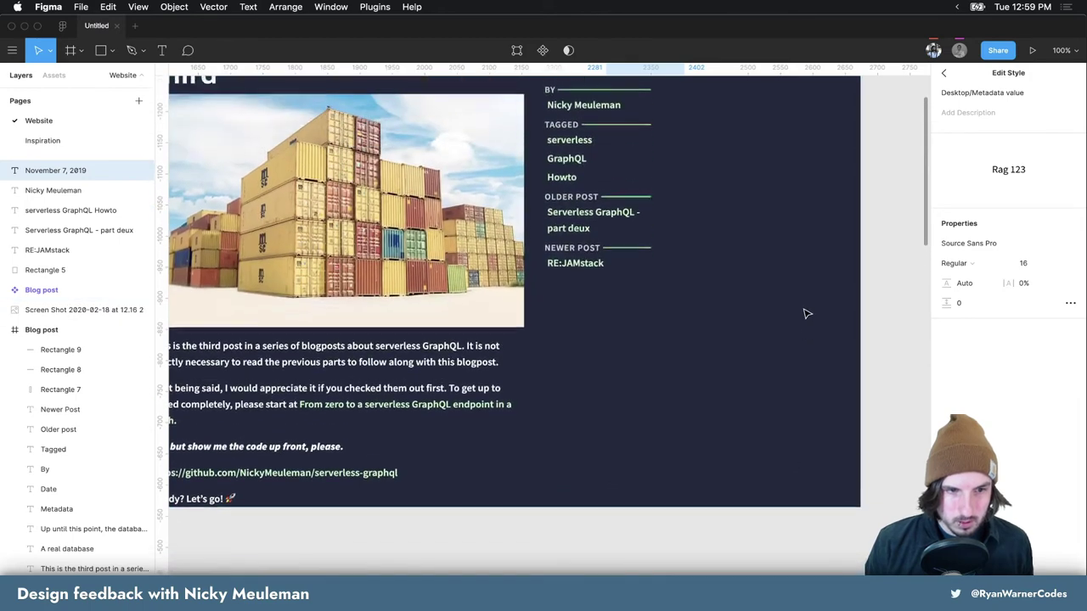
scroll(807, 313, "down", 2)
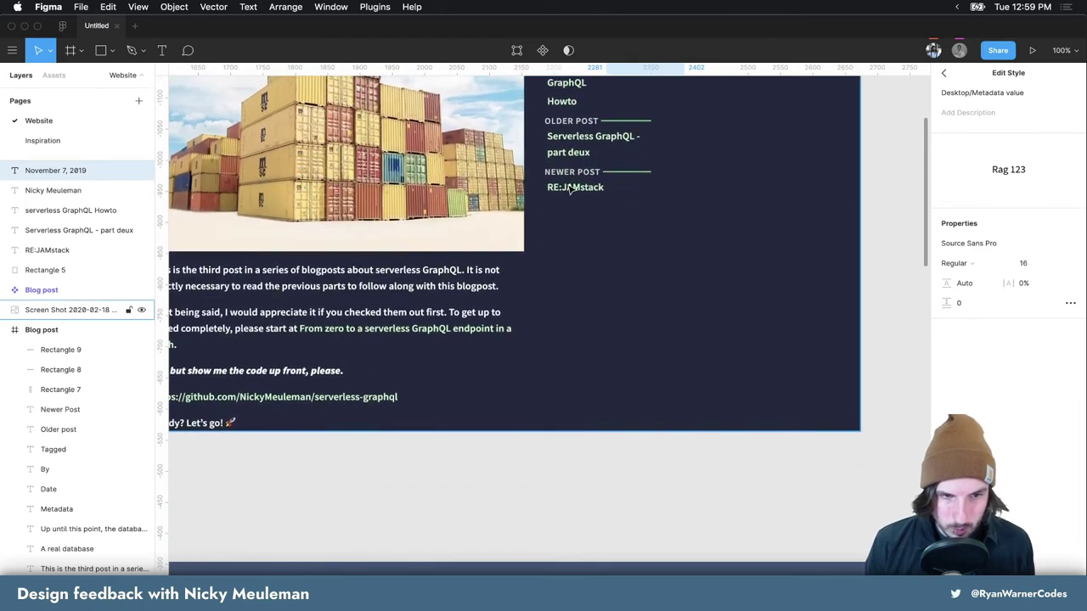
scroll(631, 213, "down", 8)
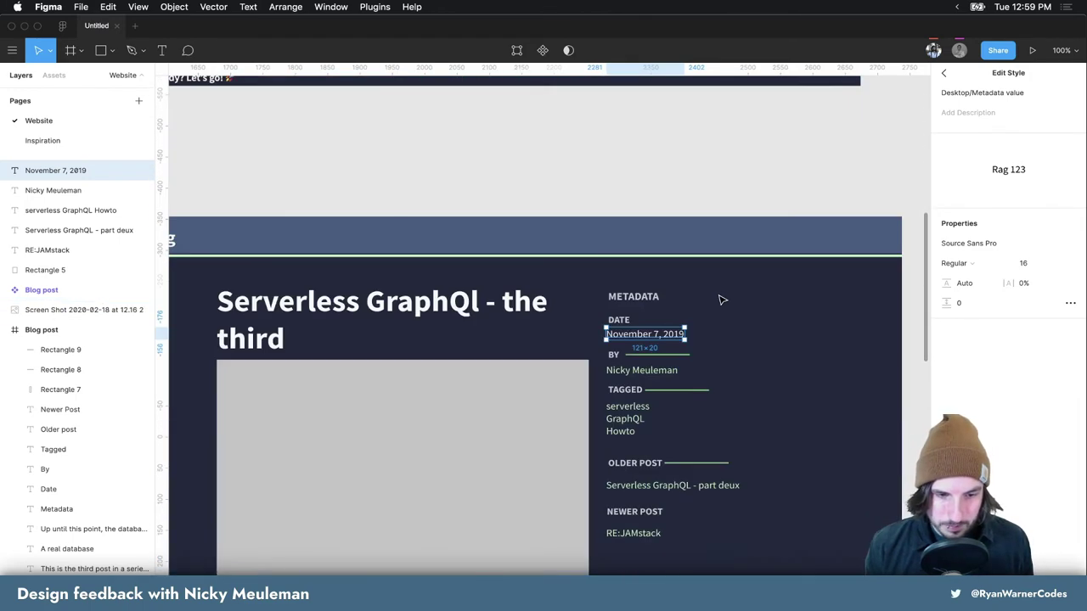
left_click(954, 264)
left_click(977, 277)
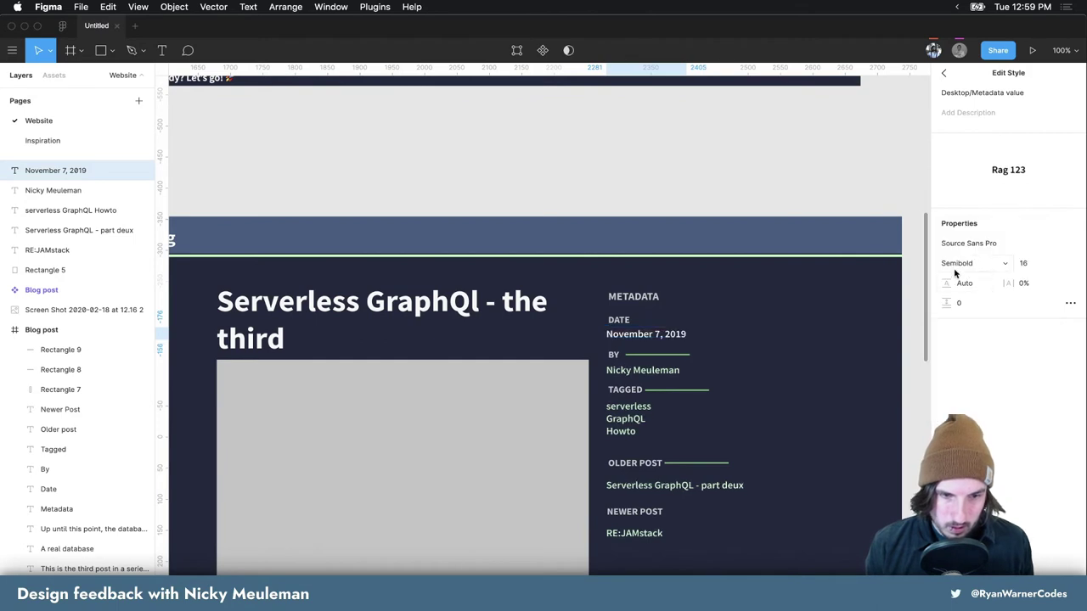
left_click(955, 270)
left_click(960, 275)
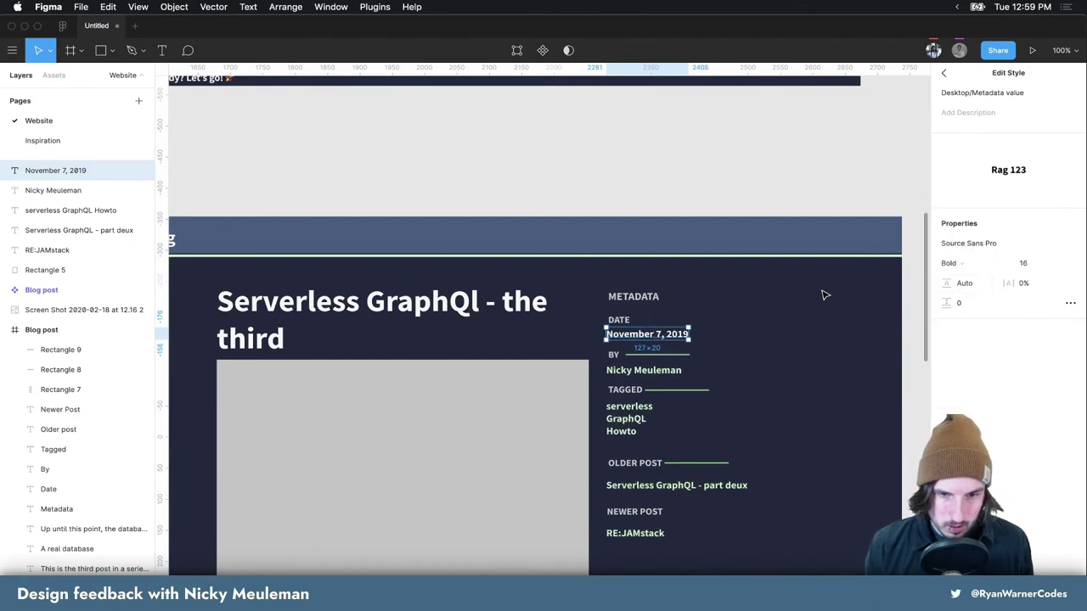
left_click(764, 332)
scroll(764, 331, "down", 2)
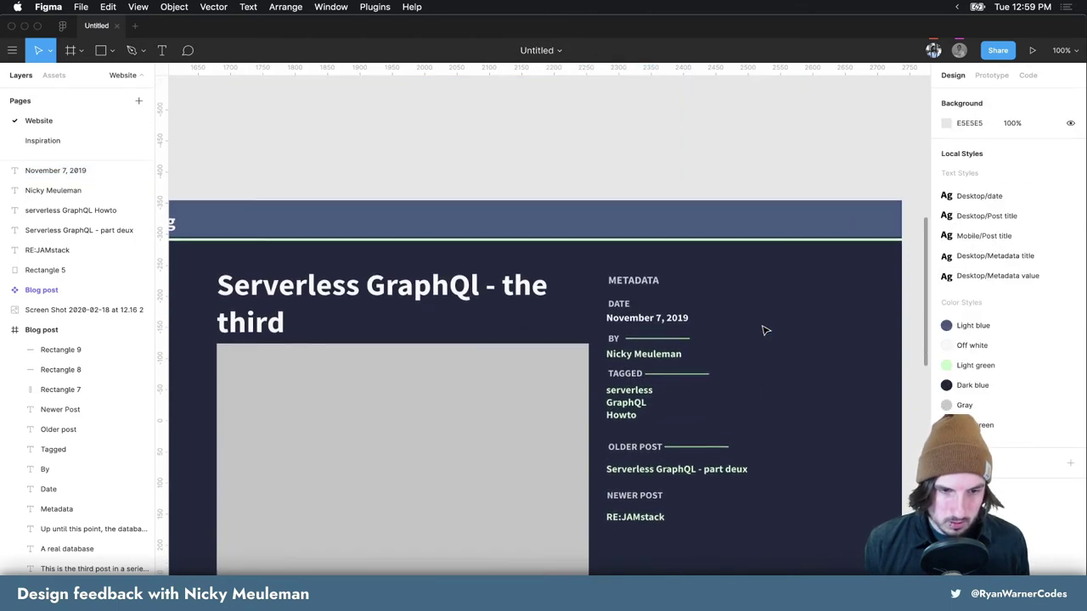
scroll(765, 331, "down", 2)
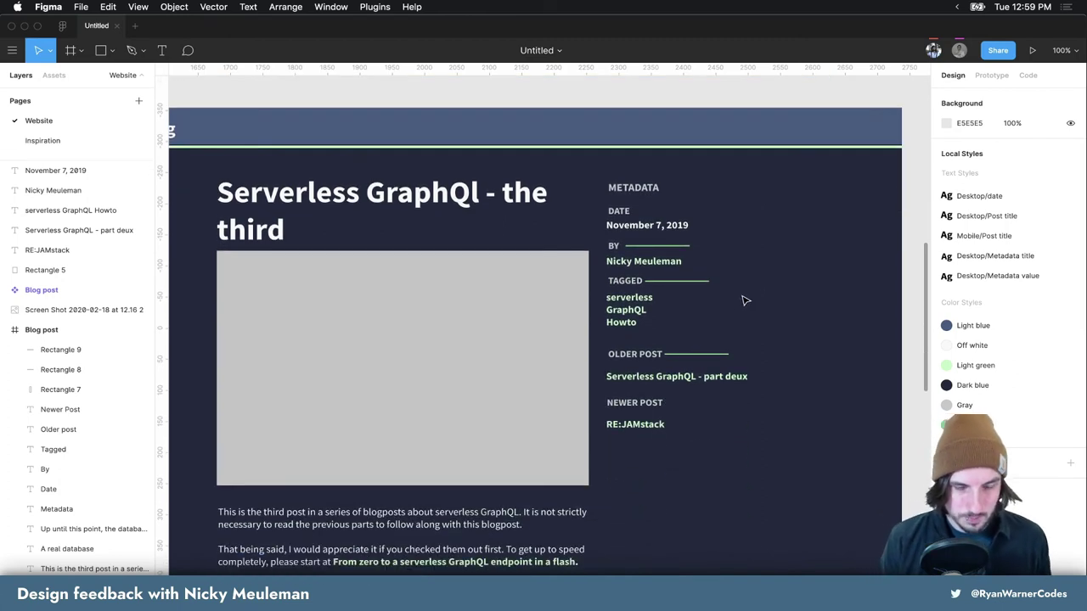
left_click_drag(641, 310, 645, 311)
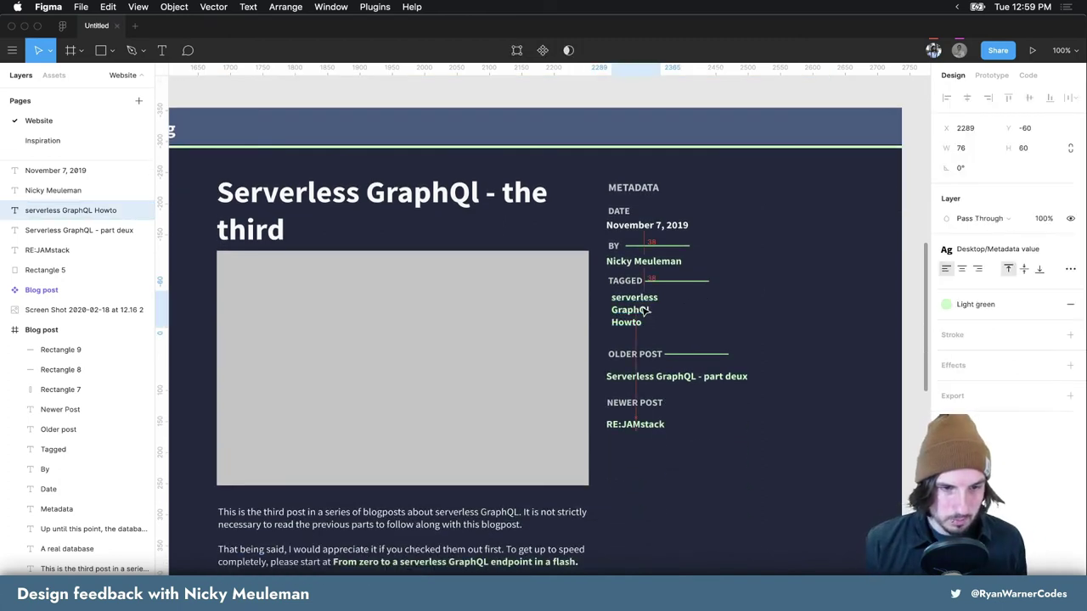
left_click(739, 304)
scroll(739, 303, "up", 3)
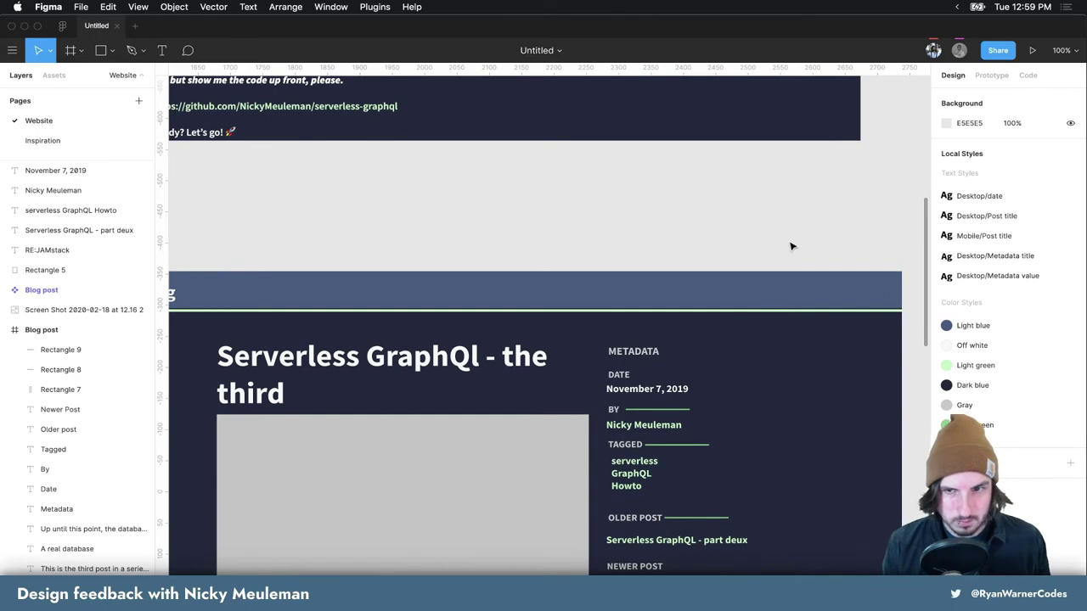
scroll(790, 246, "up", 1)
scroll(788, 248, "up", 1)
scroll(786, 249, "up", 1)
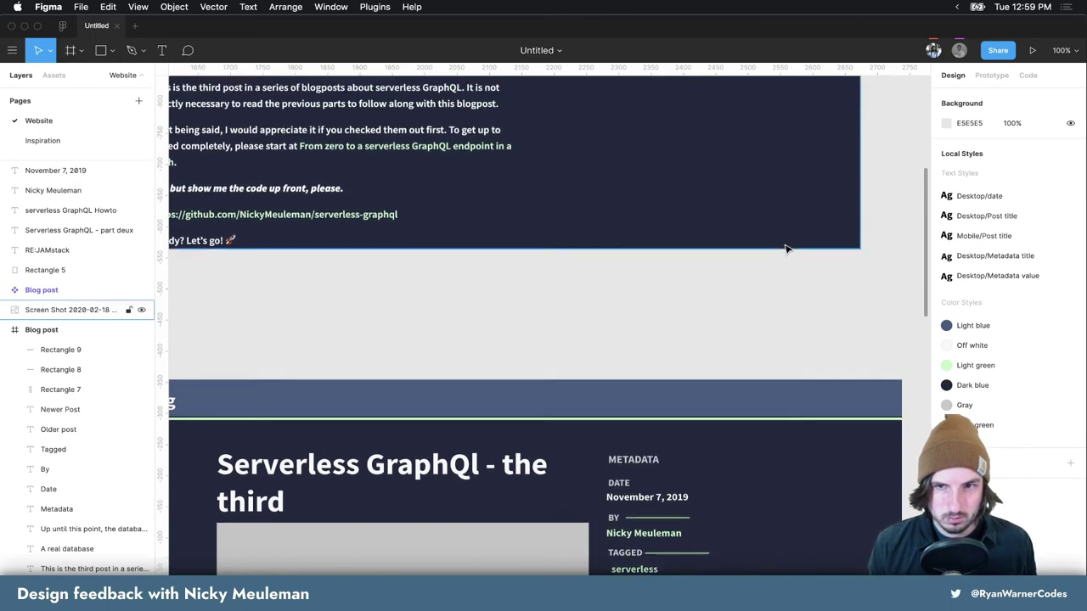
scroll(786, 249, "up", 3)
scroll(781, 252, "up", 2)
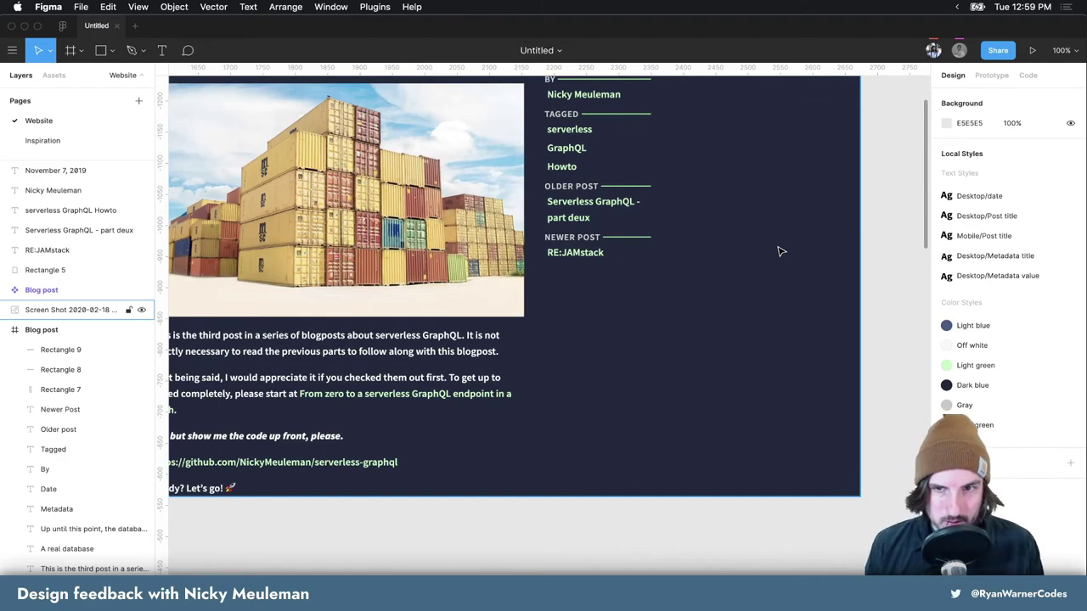
left_click(713, 251)
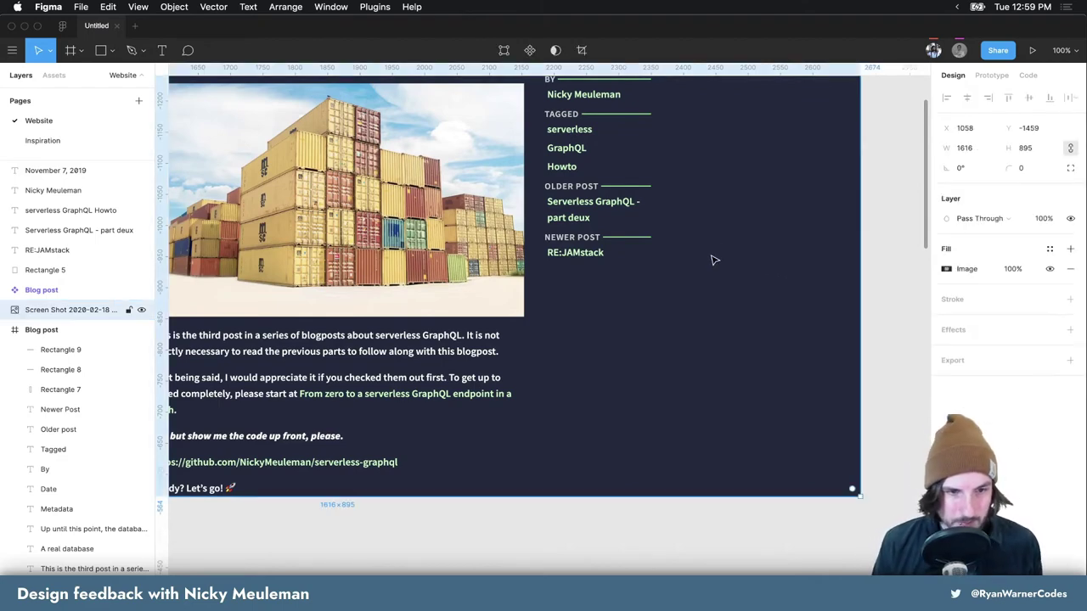
scroll(711, 252, "up", 2)
scroll(578, 157, "up", 1)
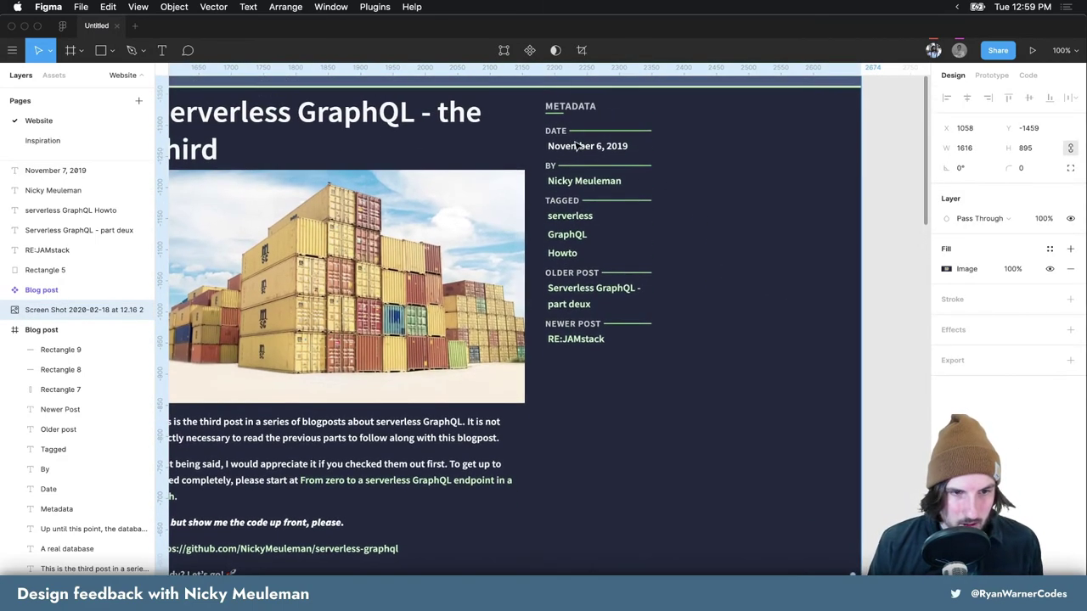
scroll(626, 207, "down", 2)
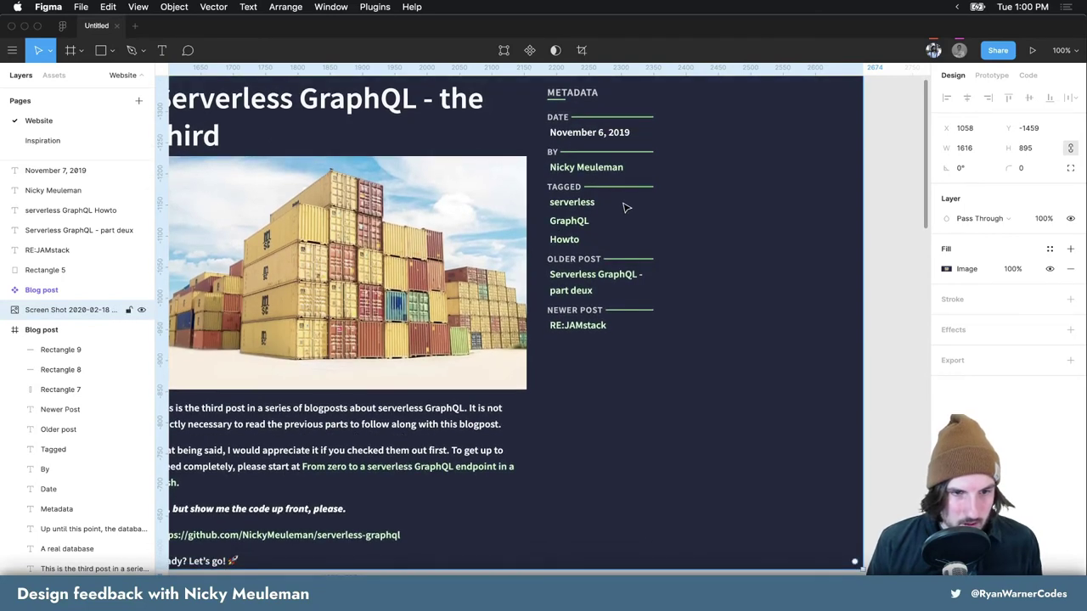
scroll(626, 209, "down", 2)
scroll(627, 211, "down", 5)
scroll(628, 215, "down", 10)
scroll(628, 216, "down", 5)
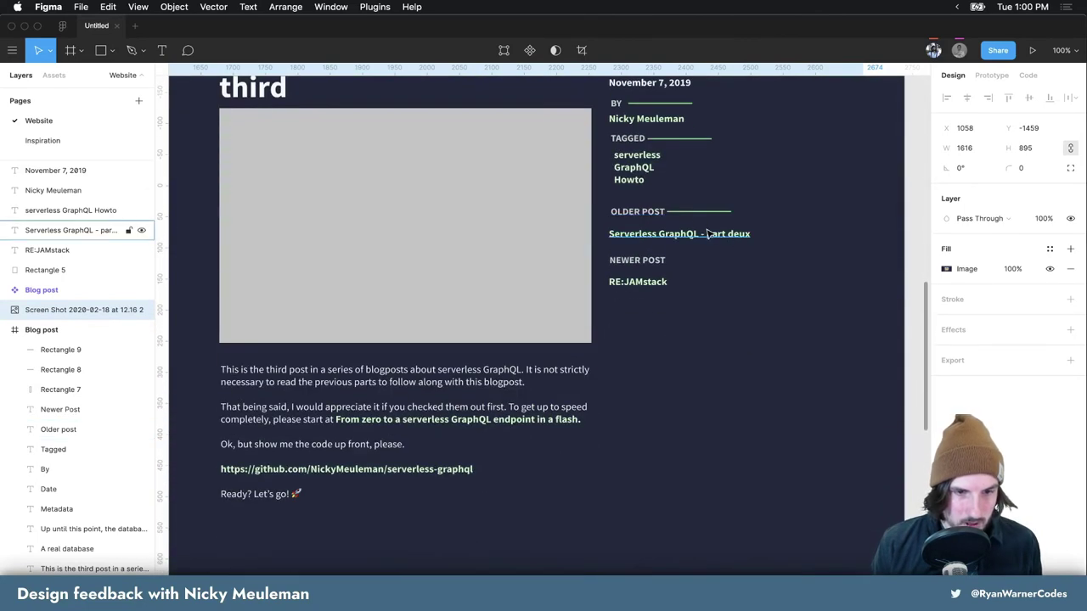
Duplicate the OLDER POST divider and place the copy beside NEWER POST
left_click(699, 212)
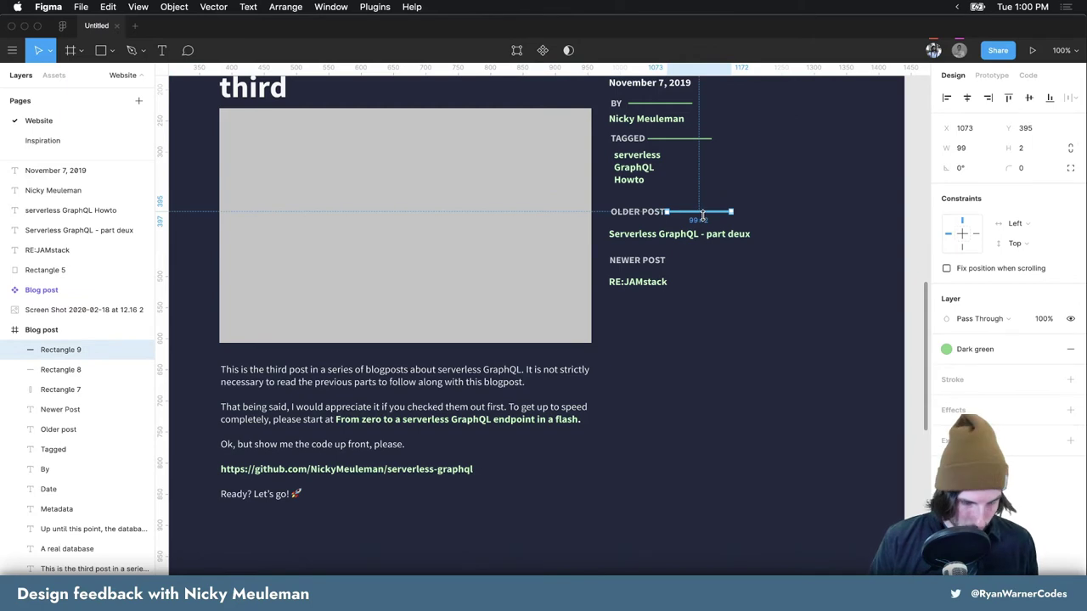
key("super+d")
key("shift+Down")
key("shift+Down")
key("shift+Down")
key("shift+Down")
key("shift+Down")
key("shift+Down")
key("shift+Down")
key("shift+Down")
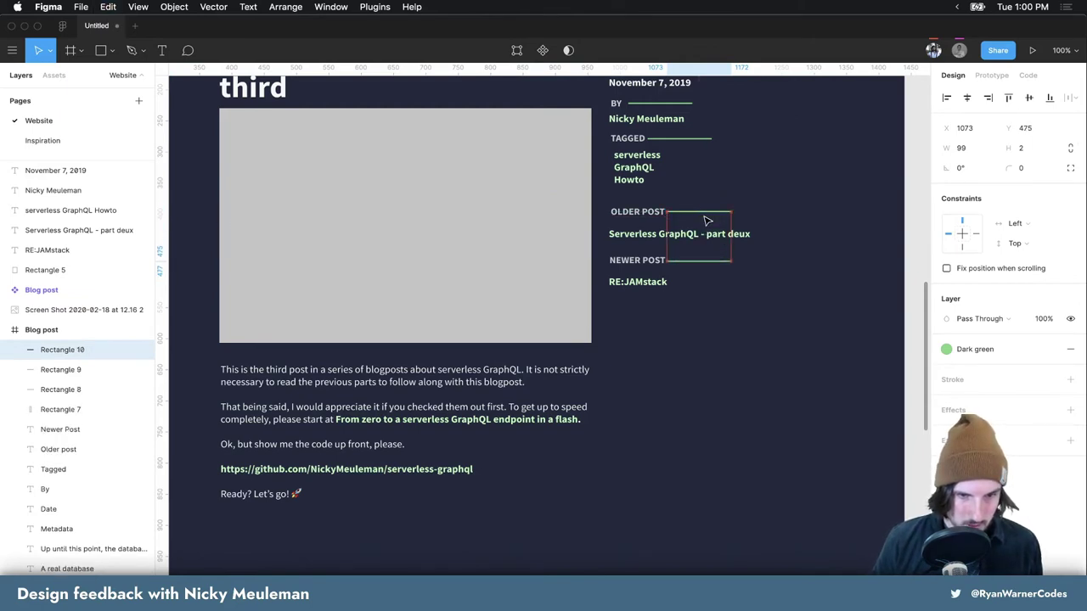
scroll(764, 212, "up", 2)
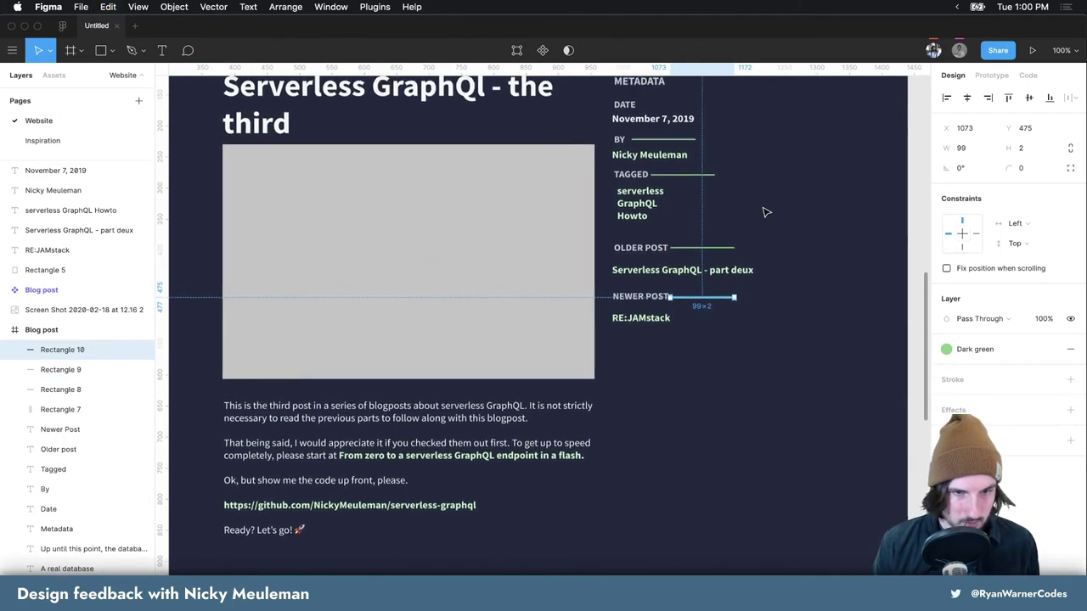
scroll(764, 212, "up", 2)
Left-align the five metadata values and indent them 2 pixels to the right
left_click(659, 310)
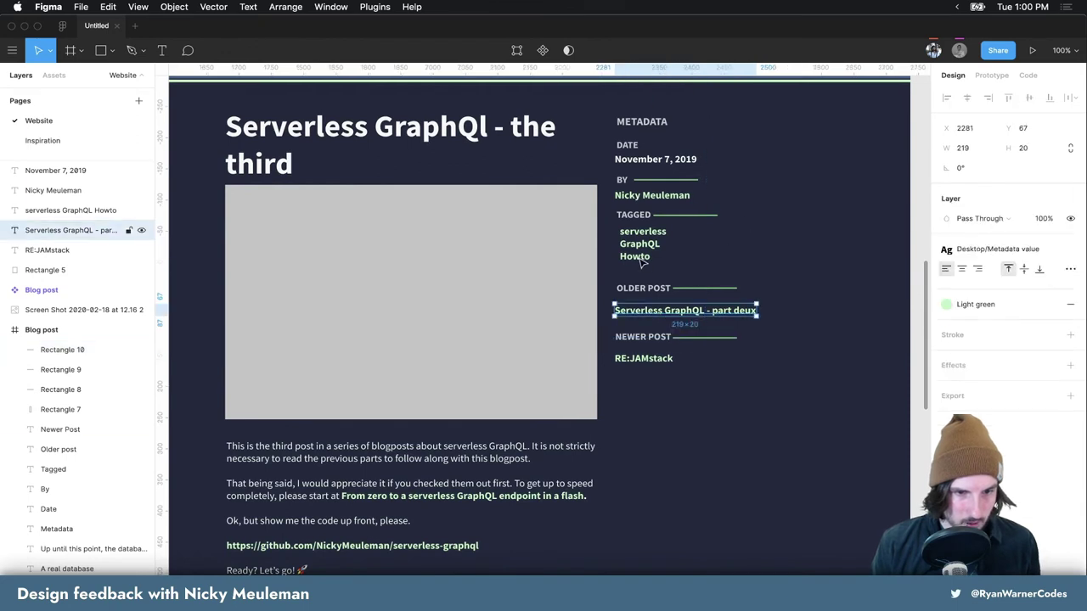
left_click(642, 248, "shift")
left_click(645, 196, "shift")
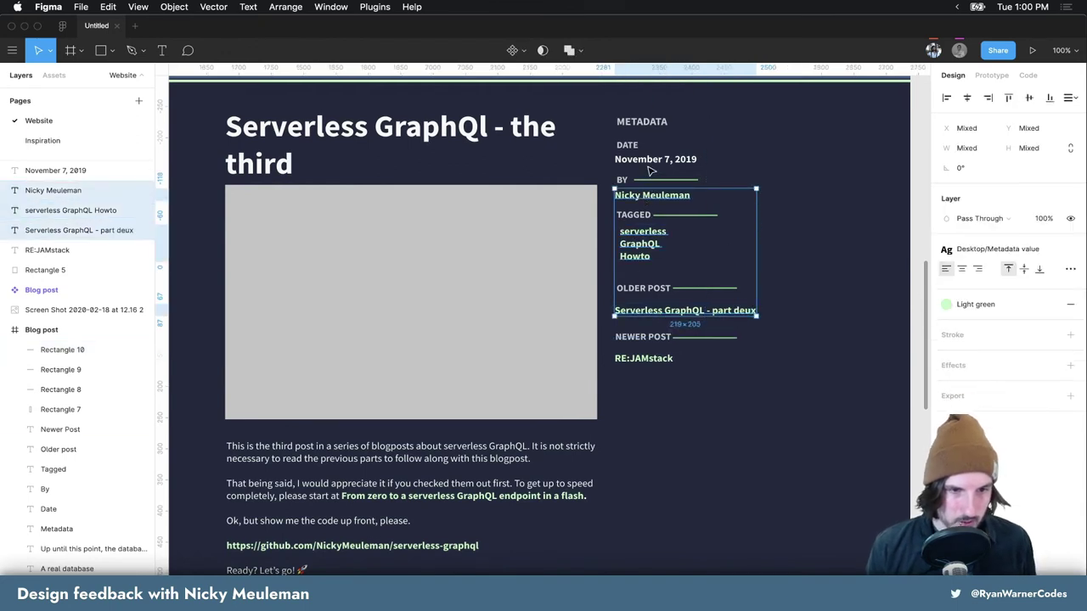
left_click(654, 160, "shift")
left_click(644, 360, "shift")
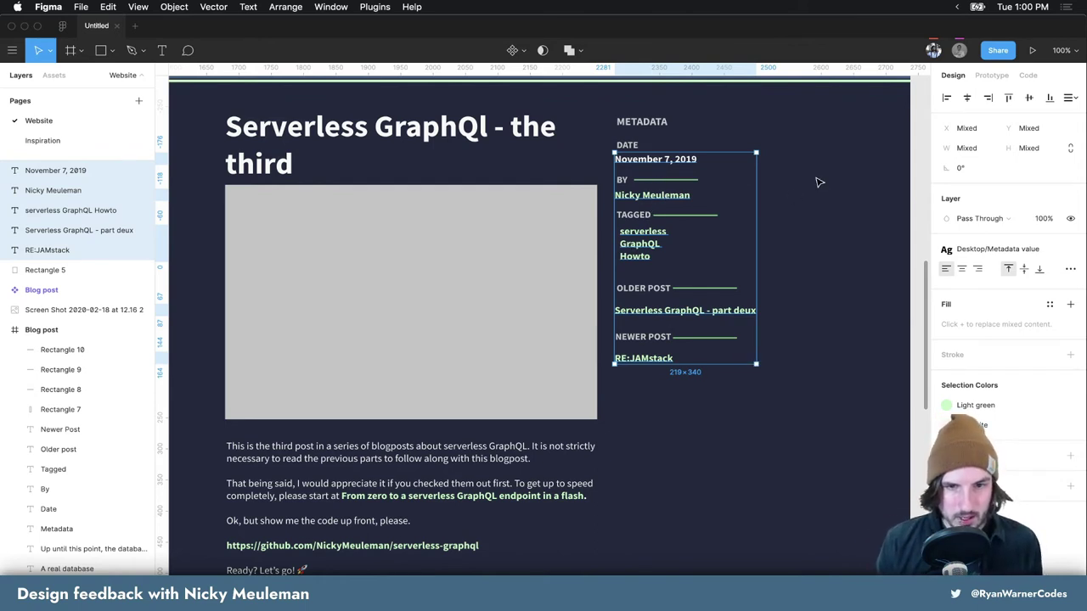
left_click(948, 99)
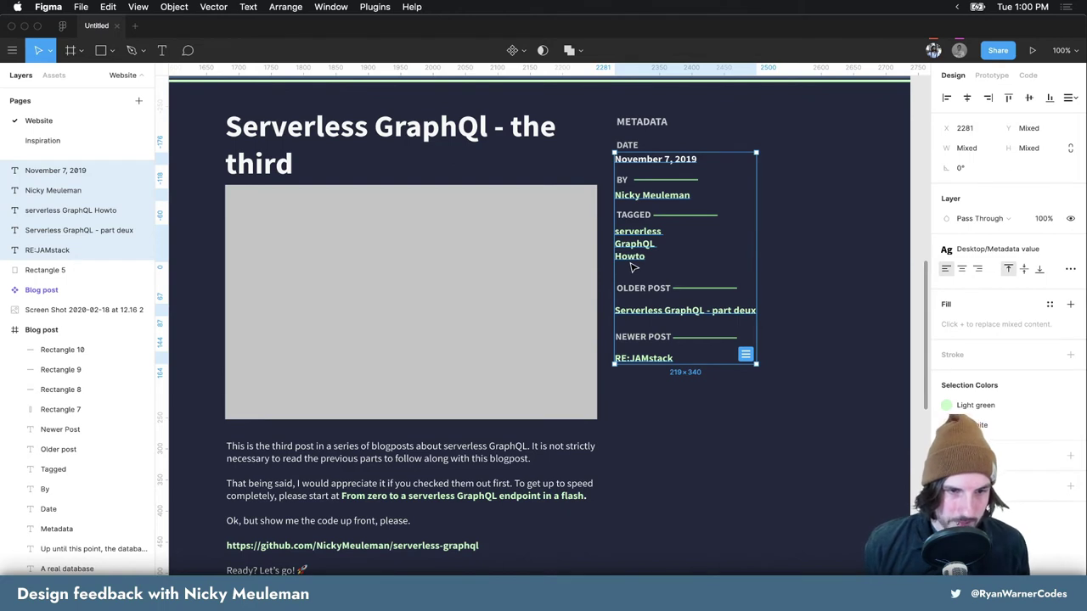
key("Right")
key("Right")
key("Right")
key("Right")
key("Right")
key("Right")
key("Right")
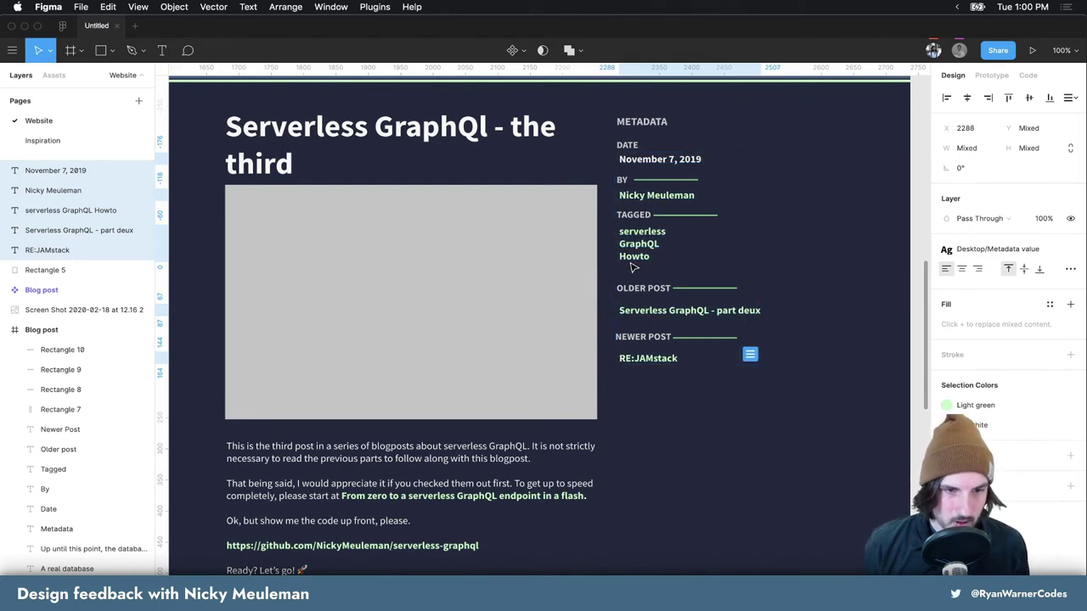
key("Right")
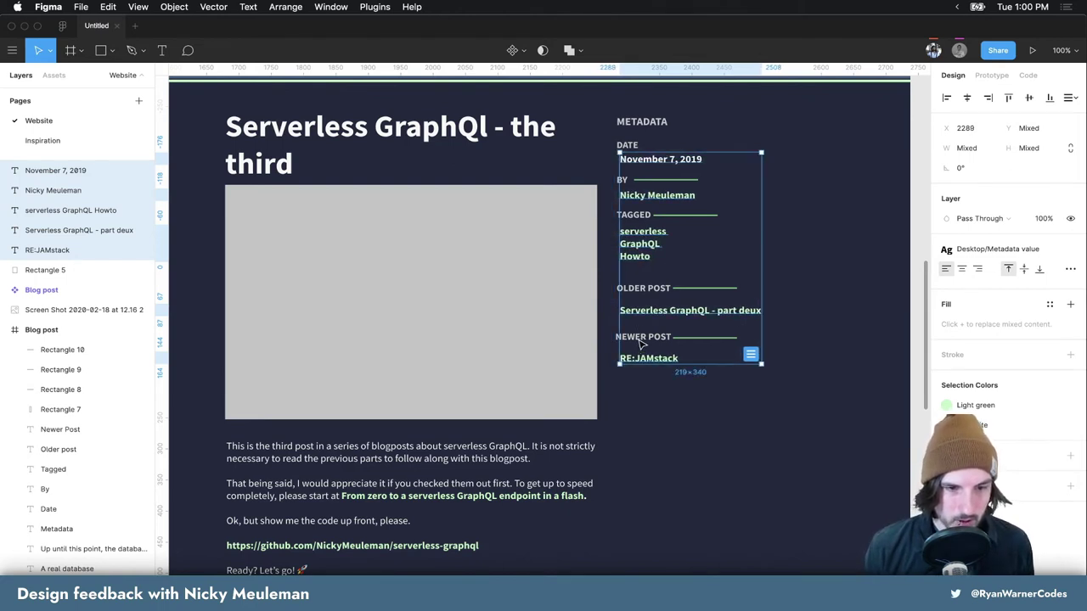
left_click(799, 327)
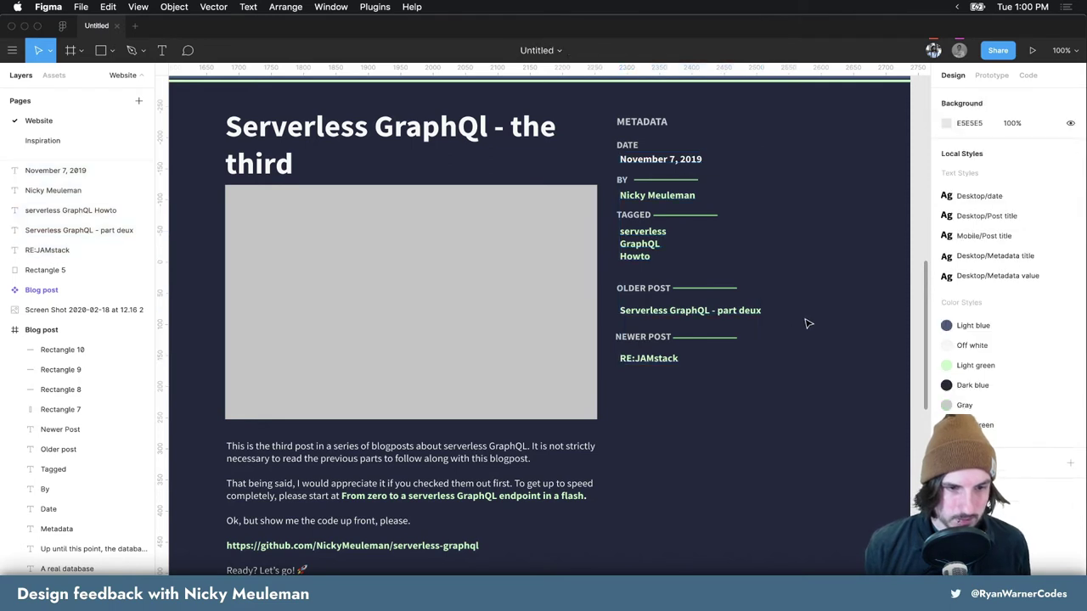
Move the RE:JAMstack and older-post links up slightly
left_click(659, 360)
left_click_drag(661, 360, 661, 356)
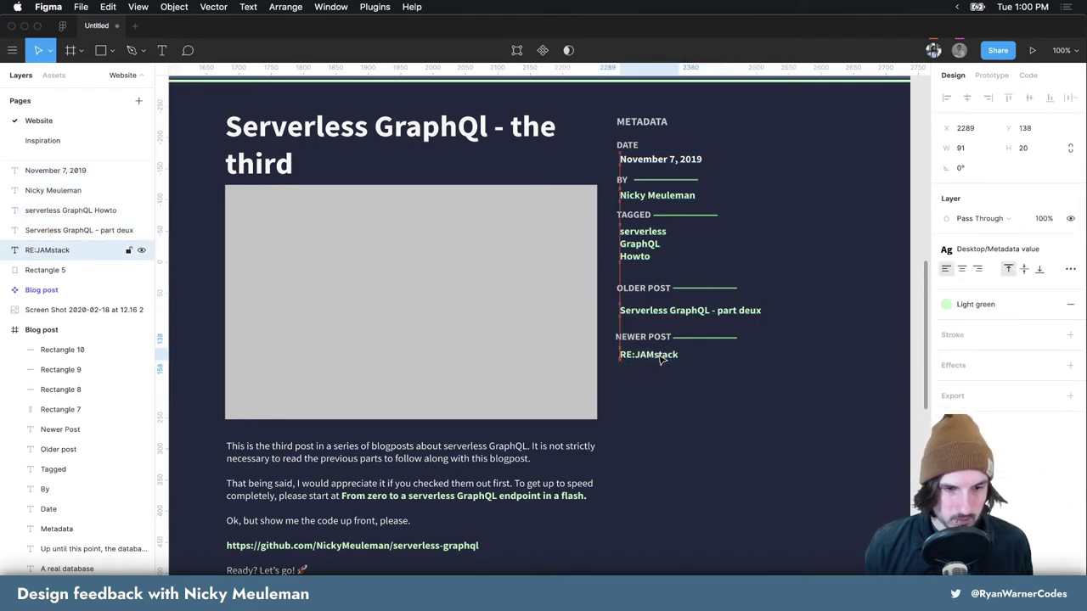
left_click(666, 311)
left_click_drag(667, 310, 666, 307)
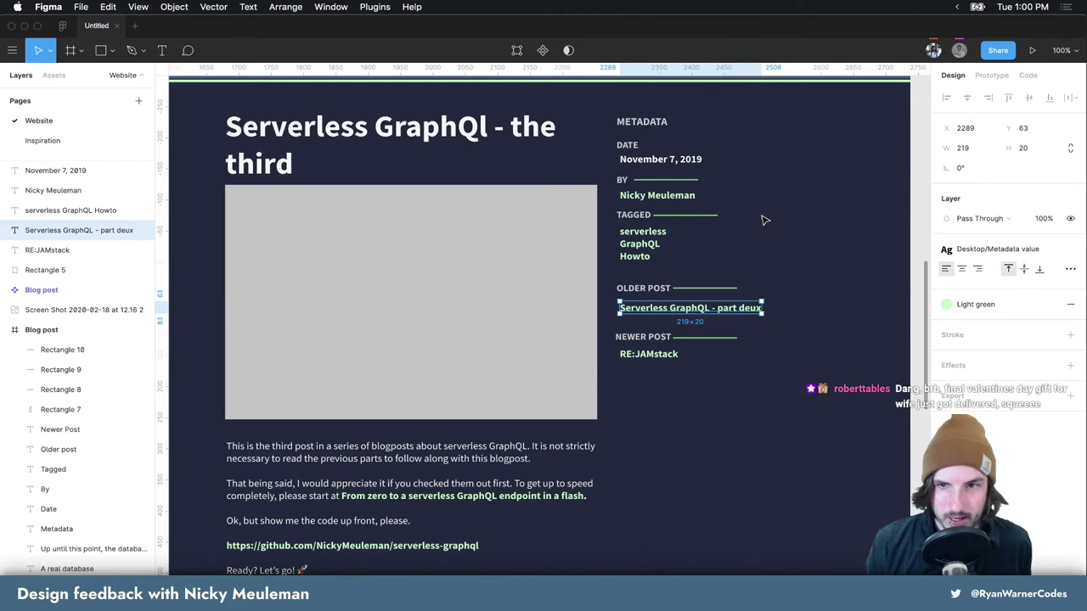
left_click(756, 218)
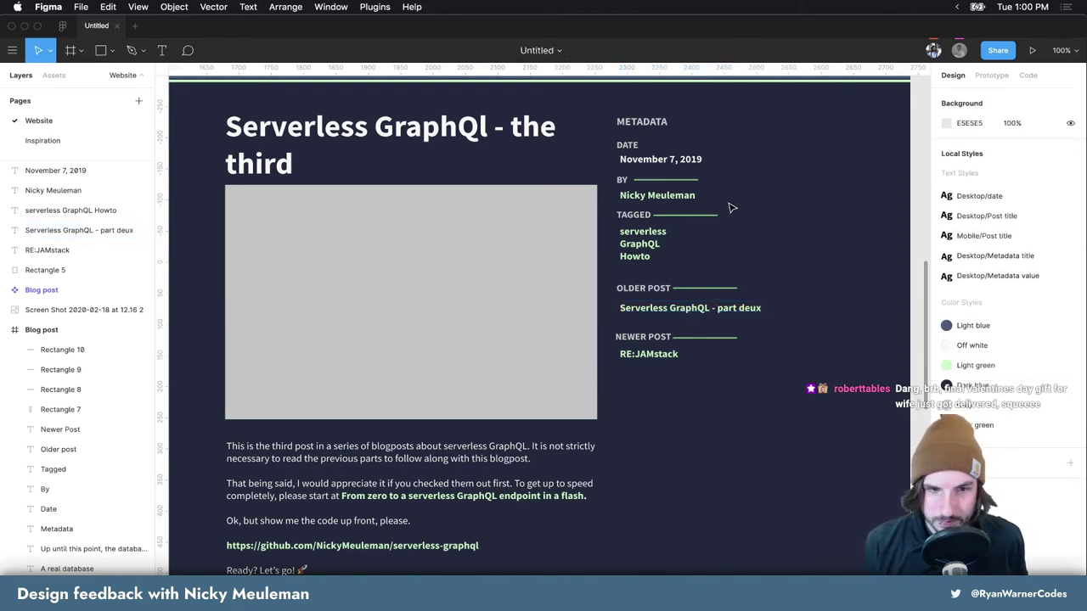
Move the NEWER POST heading, divider and link up a few pixels
left_click(660, 195)
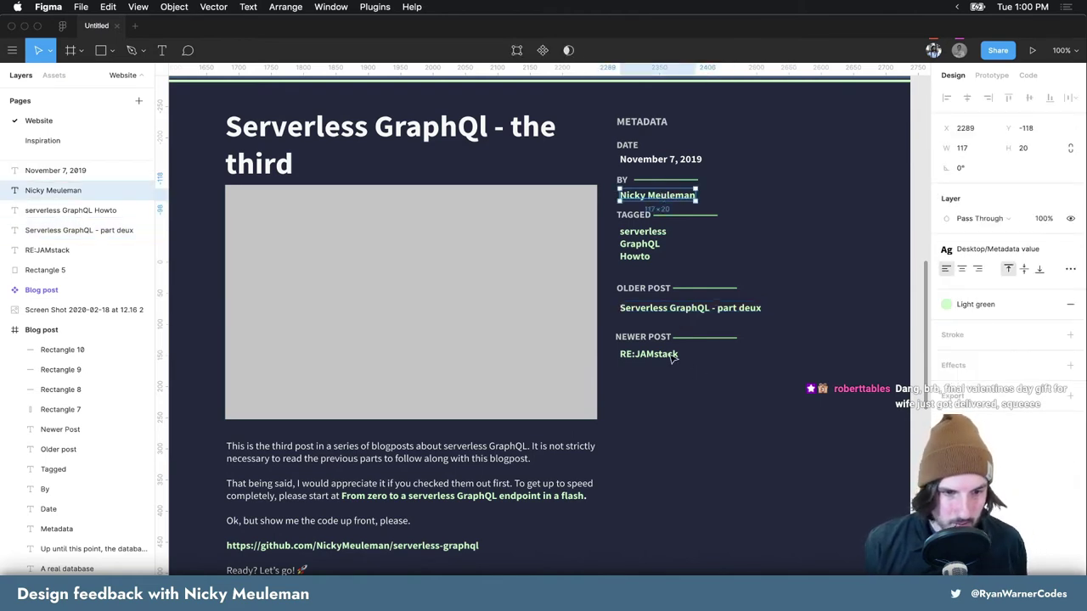
left_click_drag(672, 364, 621, 271)
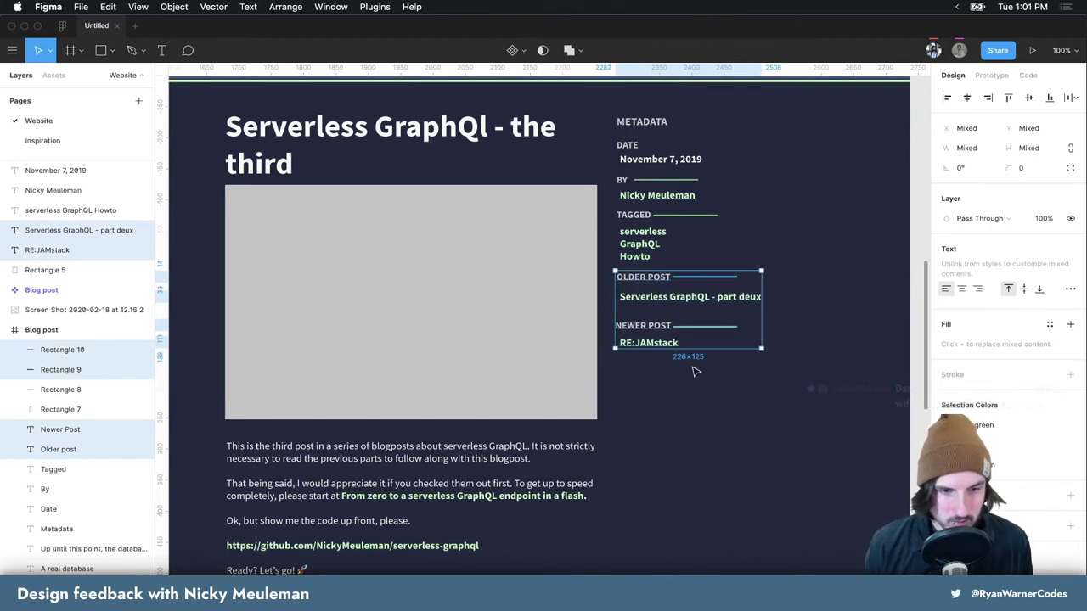
left_click_drag(722, 377, 626, 321)
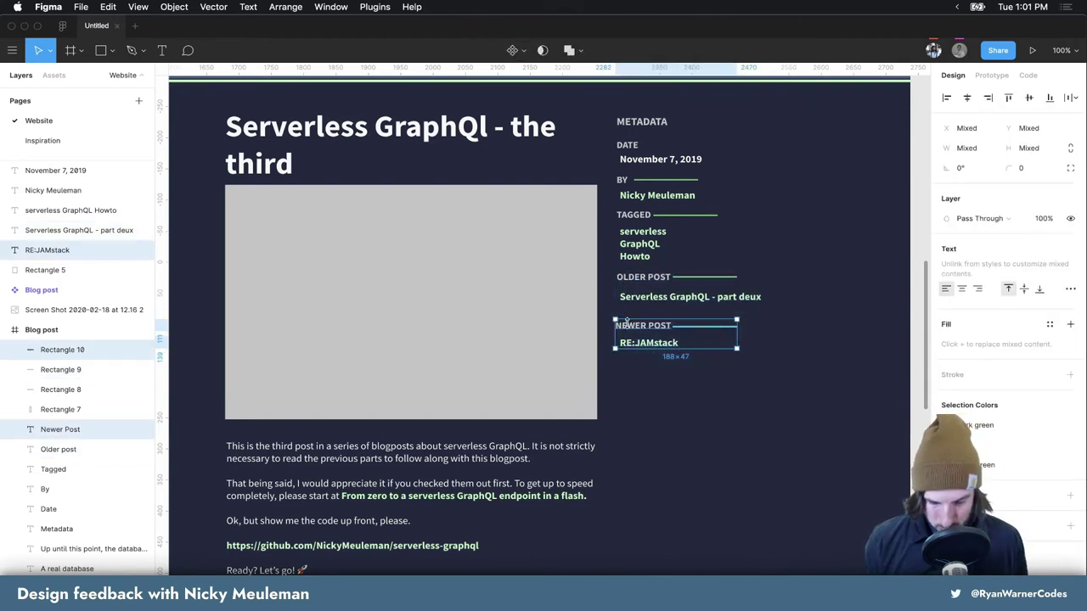
key("Up")
key("Up")
key("Up")
key("Up")
key("Up")
key("Up")
key("Up")
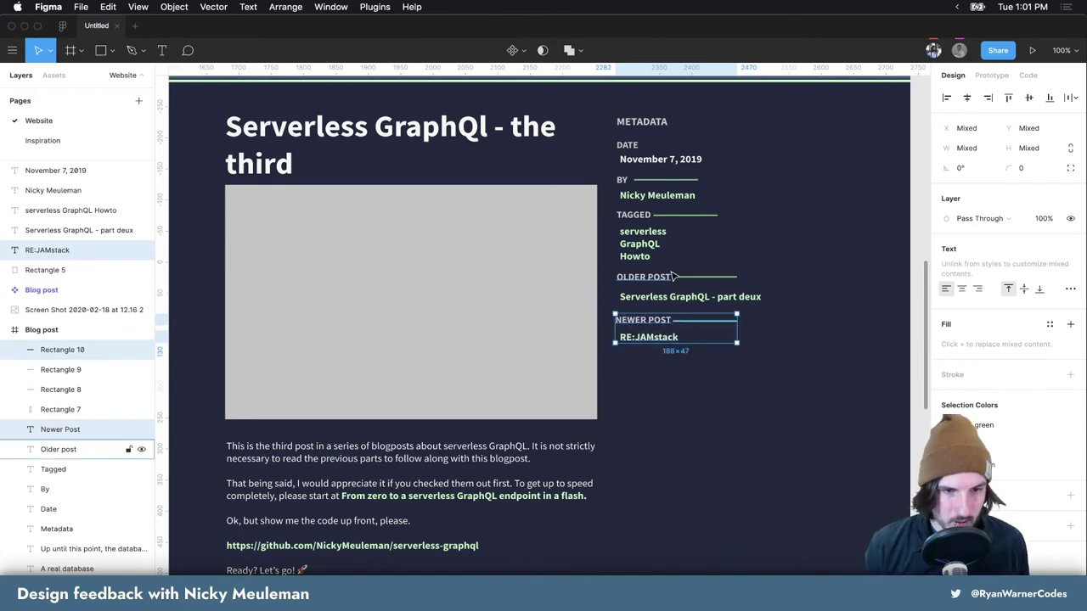
key("Escape")
Narrow the older-post link text box so it wraps onto two lines
scroll(739, 242, "up", 5)
scroll(740, 241, "up", 1)
scroll(742, 243, "up", 5)
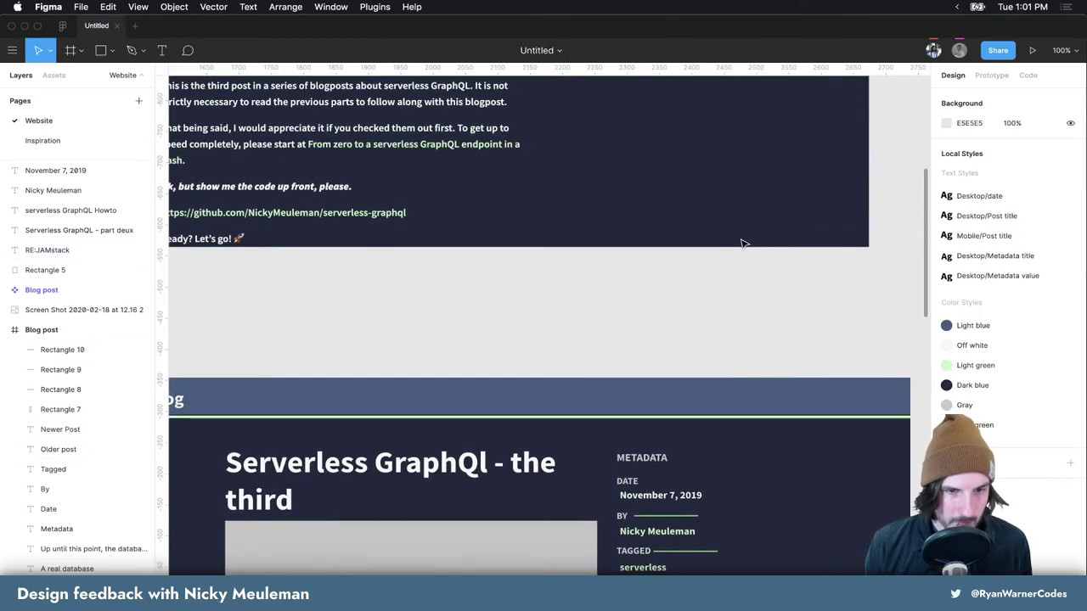
scroll(742, 244, "up", 5)
scroll(740, 242, "up", 1)
scroll(739, 243, "up", 1)
scroll(731, 242, "up", 1)
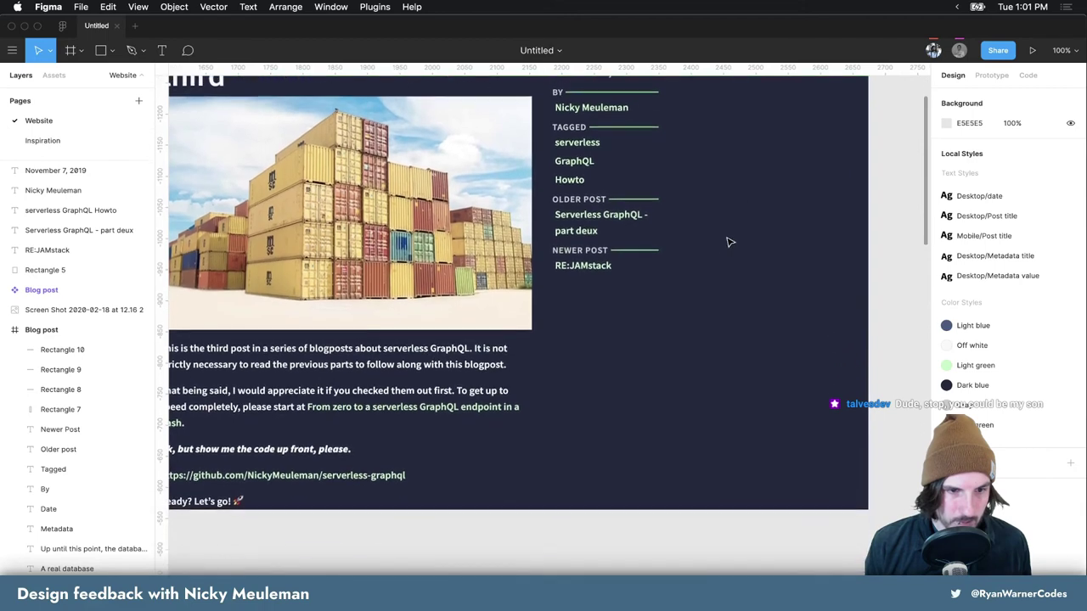
scroll(729, 242, "down", 5)
scroll(729, 242, "down", 3)
left_click(717, 338)
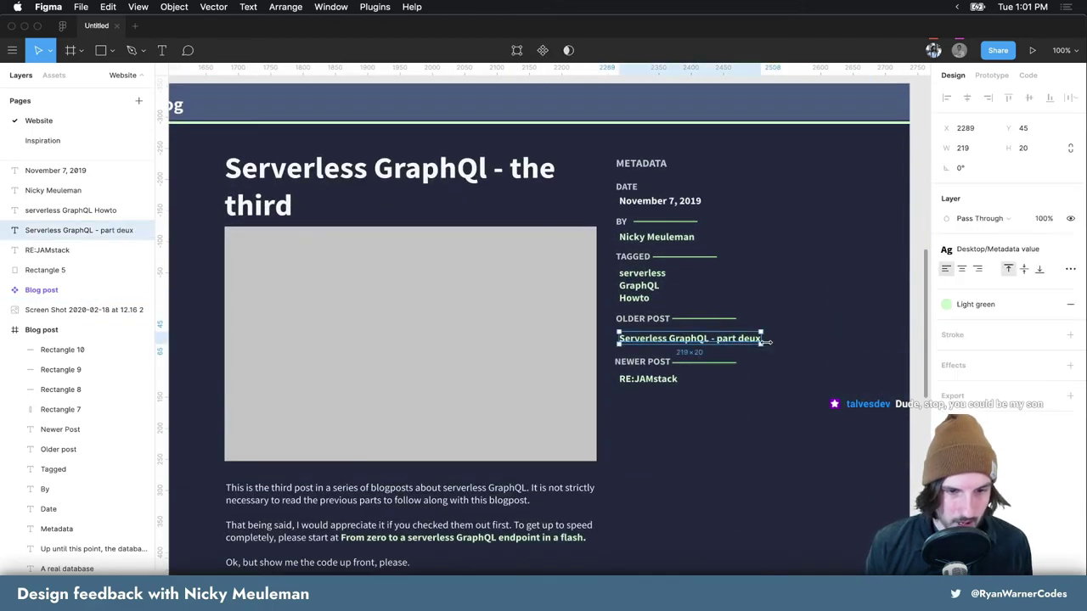
left_click_drag(761, 338, 715, 338)
Reposition the NEWER POST block just below the wrapped older-post link
mouse_move(730, 405)
left_mouse_down()
mouse_move(618, 375)
mouse_move(611, 360)
left_mouse_up()
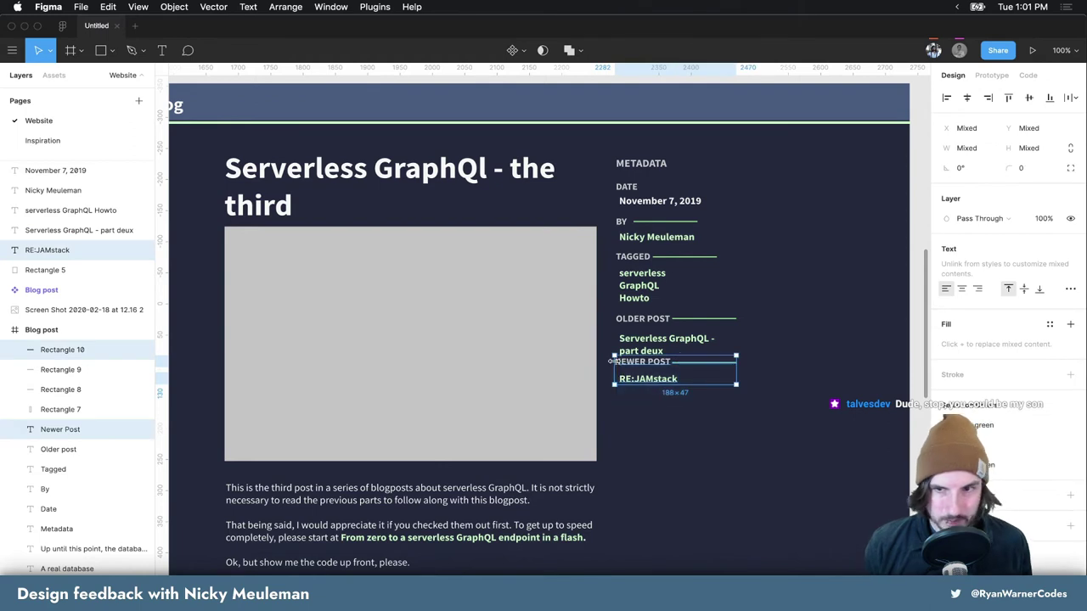
key("Down")
key("Down")
key("Down")
key("Down")
key("Down")
key("Down")
key("Down")
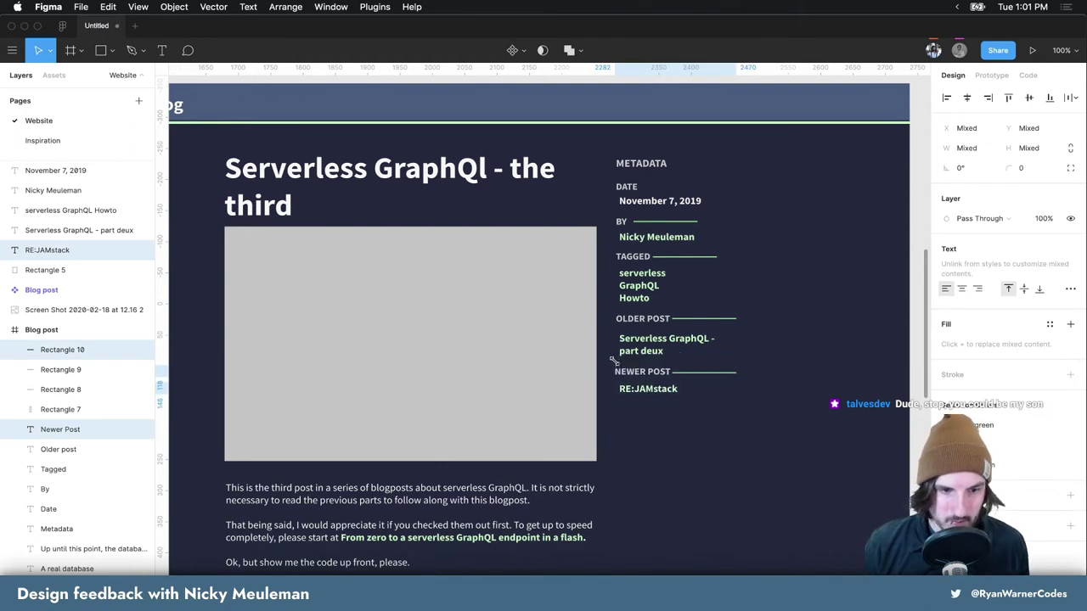
key("Down")
key("Down")
key("Down")
key("Up")
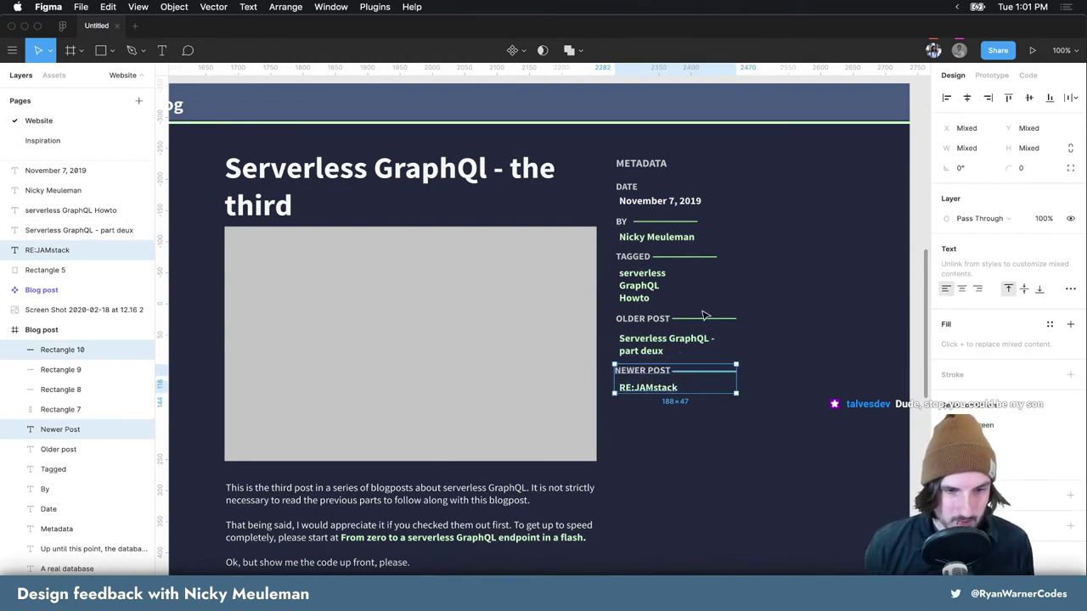
key("Up")
key("Up")
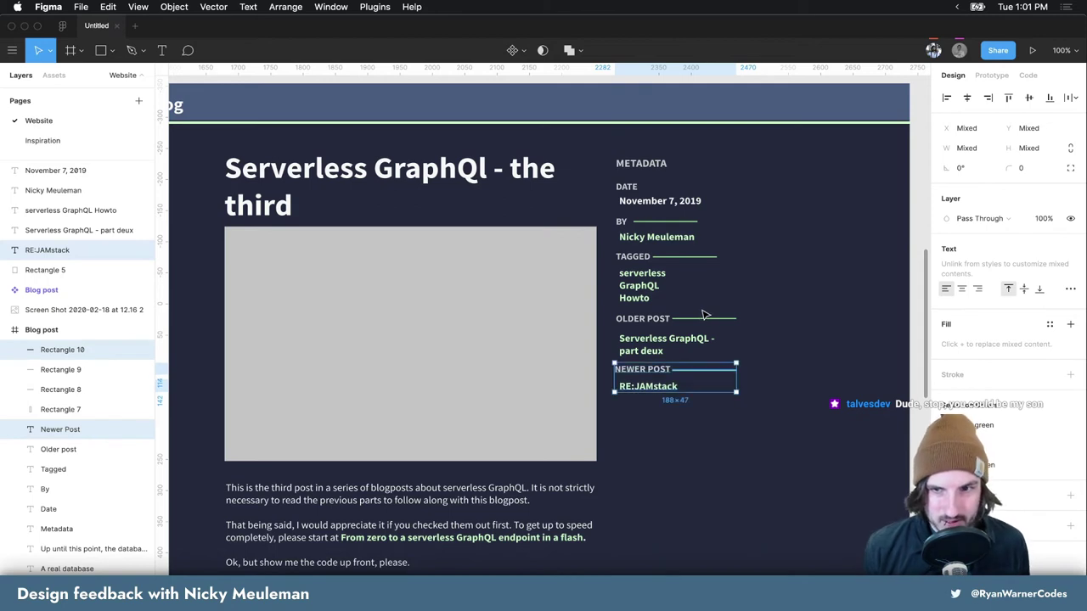
Nudge 'Serverless GraphQL - part deux' up slightly and compare with the live-site screenshot
left_click(667, 348)
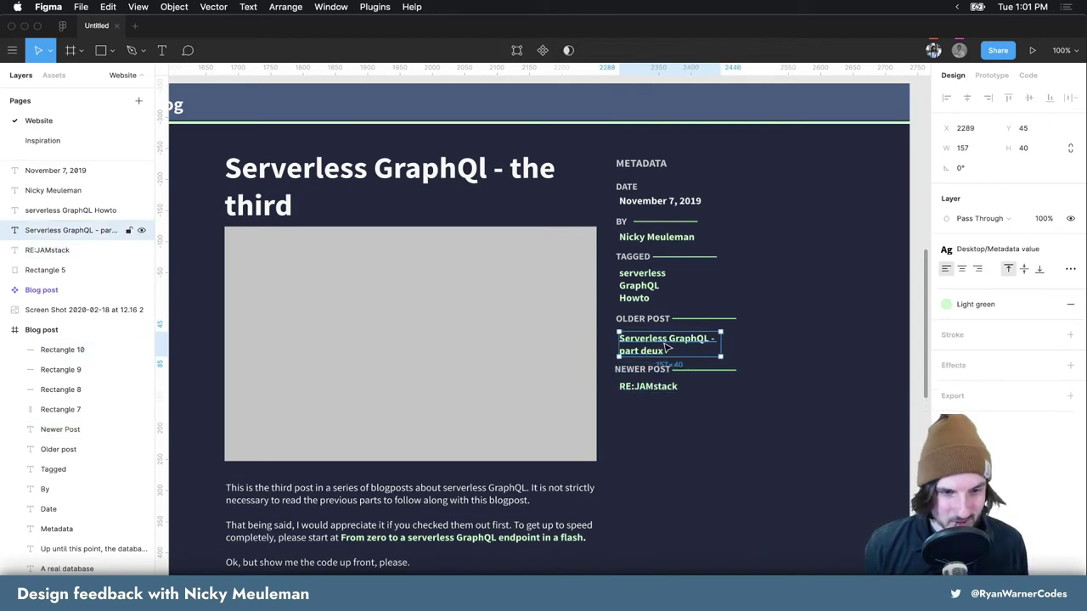
key("Up")
key("Up")
left_click(762, 305)
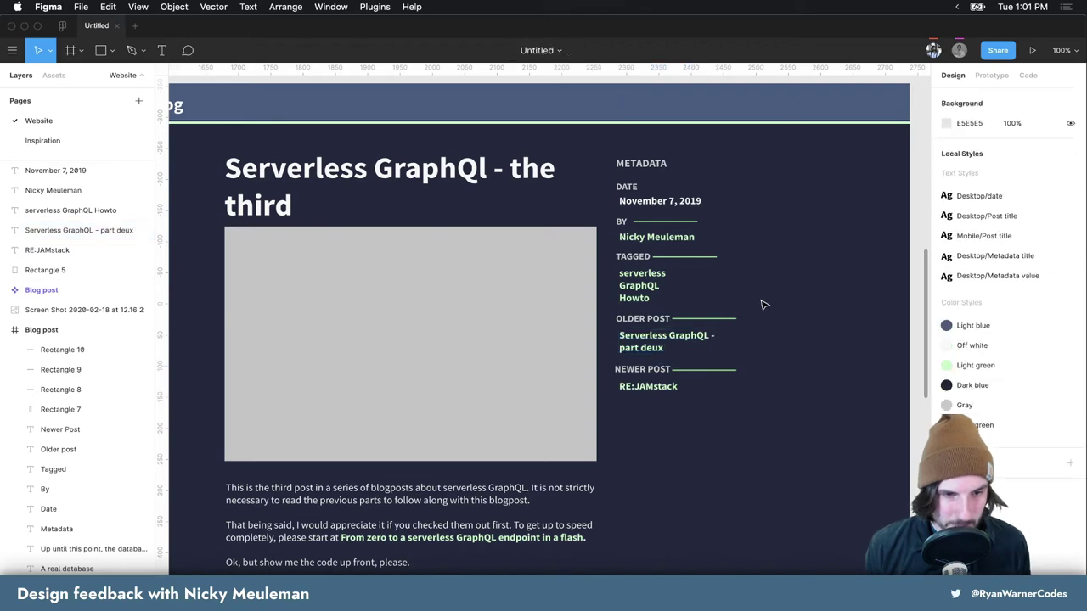
scroll(748, 245, "up", 5)
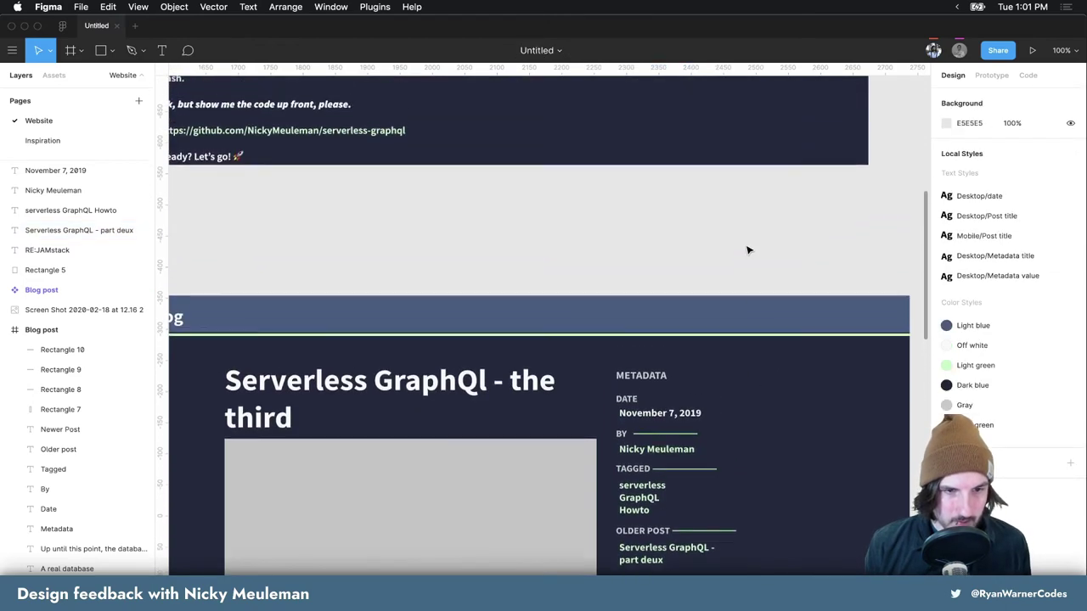
scroll(747, 245, "up", 5)
scroll(683, 181, "up", 2)
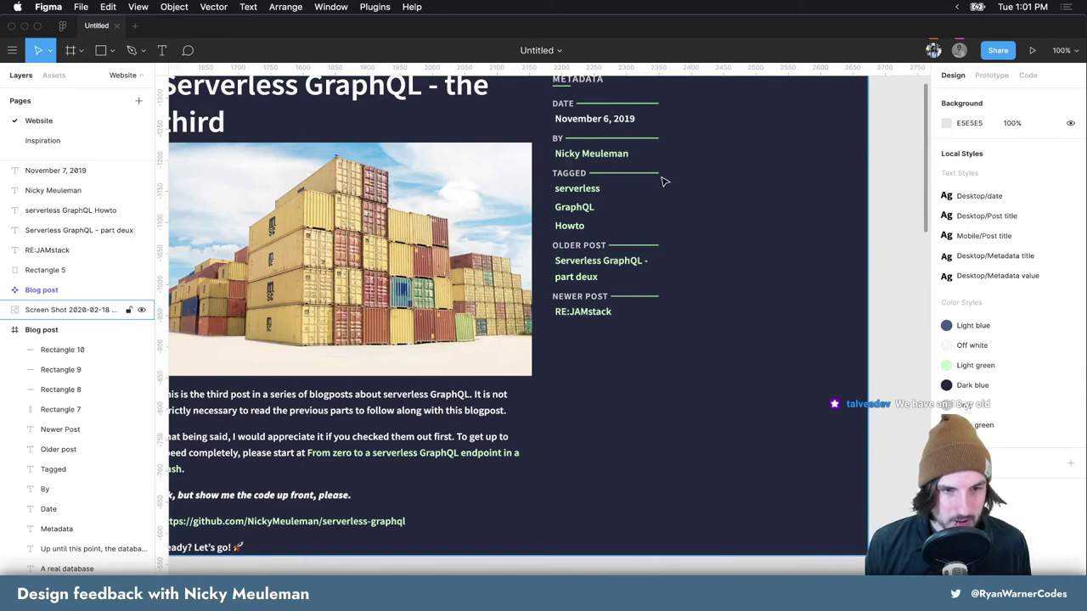
scroll(663, 301, "down", 1)
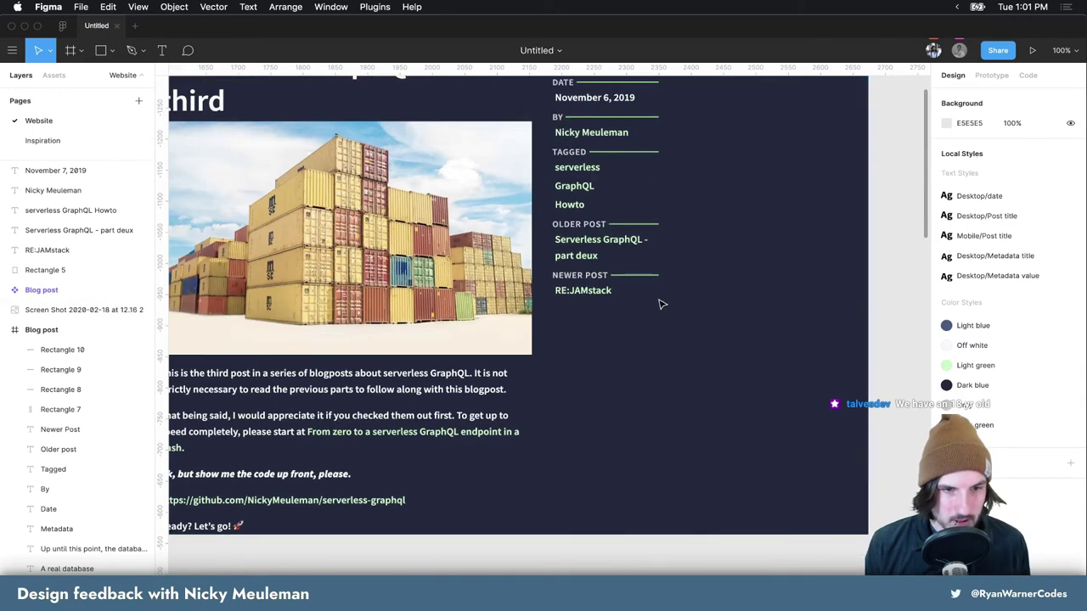
scroll(660, 272, "down", 1)
scroll(660, 244, "up", 2)
scroll(660, 251, "down", 5)
scroll(660, 253, "down", 5)
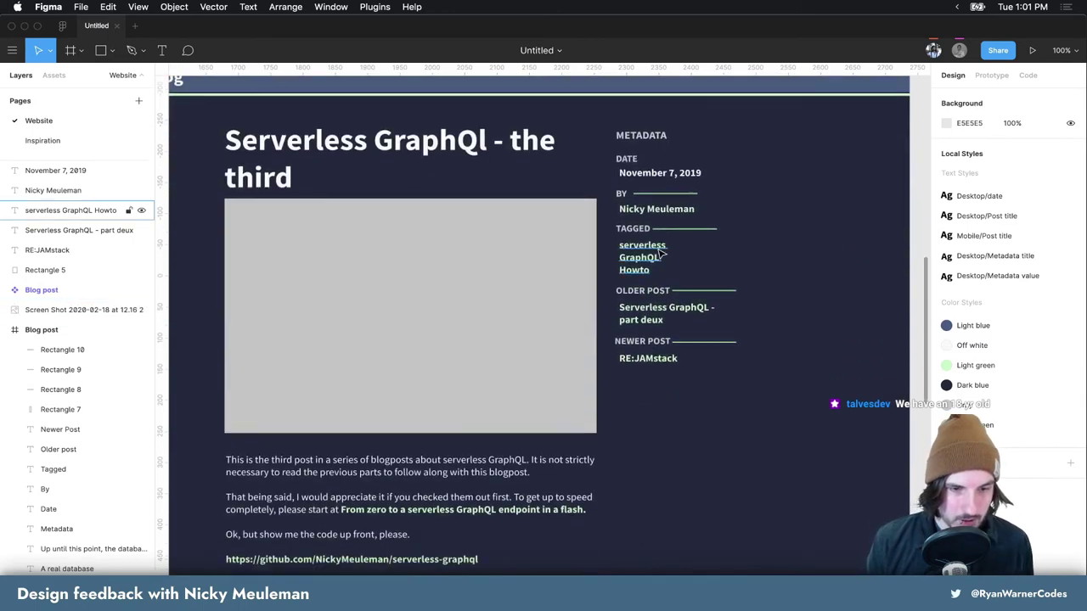
scroll(659, 253, "down", 1)
Lengthen the green line beside BY and shorten the OLDER POST line to match
left_click(686, 163)
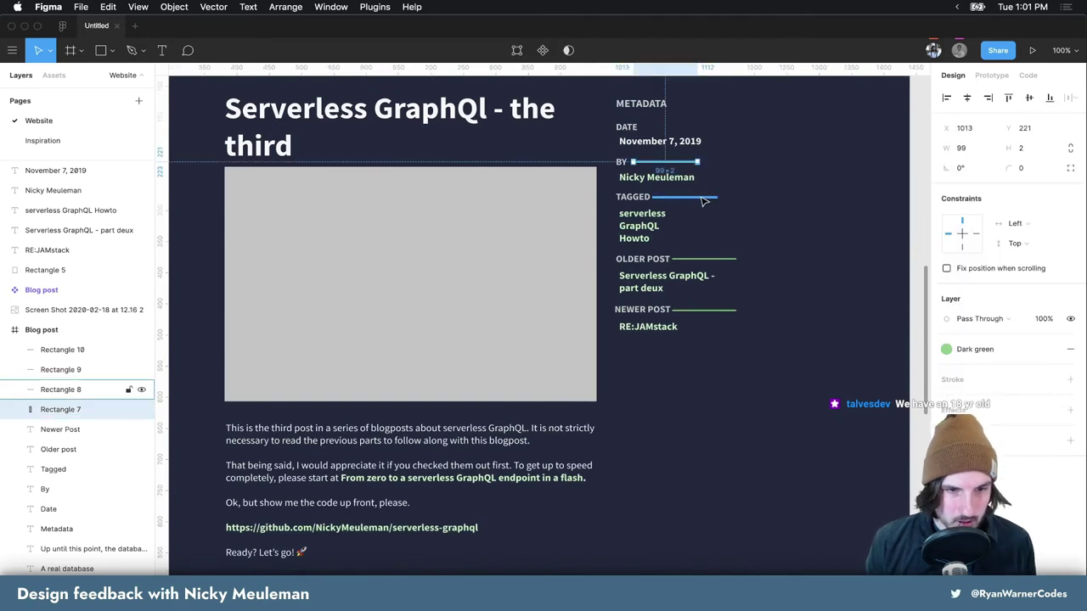
left_click_drag(704, 161, 718, 161)
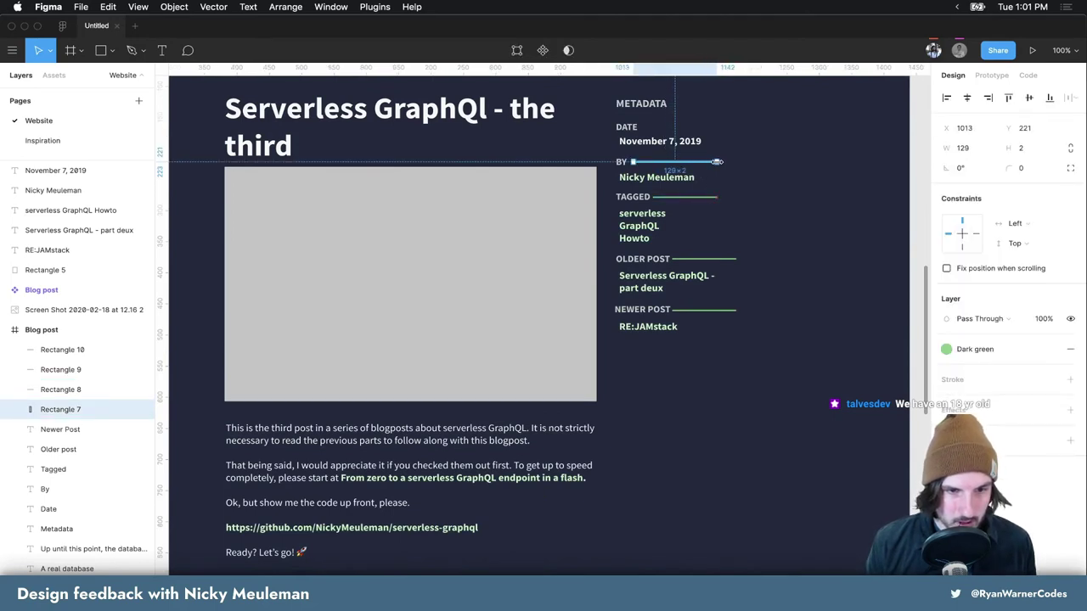
left_click(726, 258)
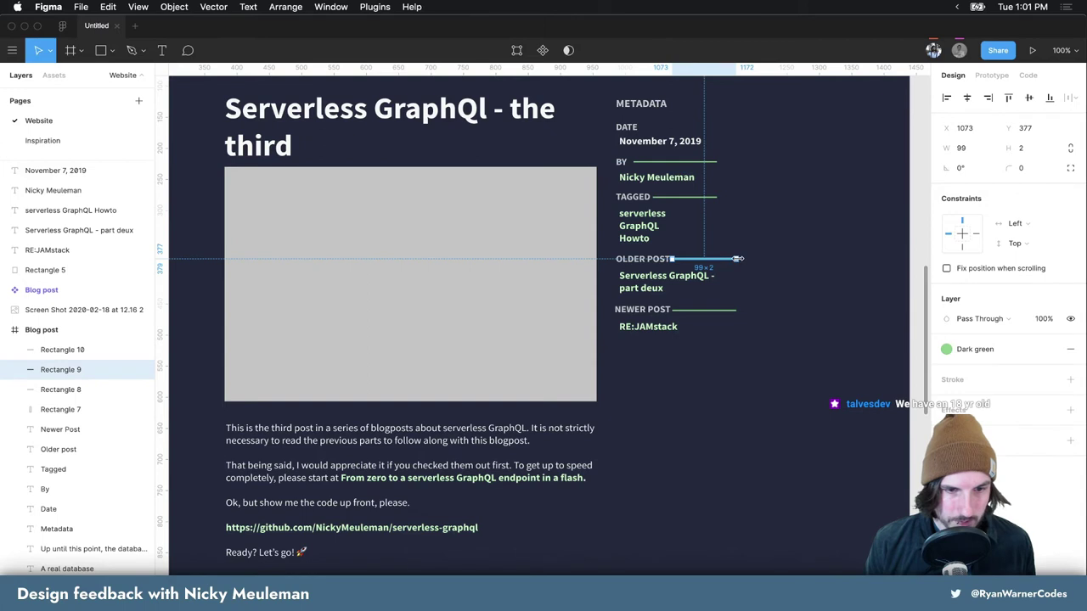
left_click_drag(739, 258, 719, 258)
Shorten the NEWER POST green line to the same right edge as the others
left_click(727, 312)
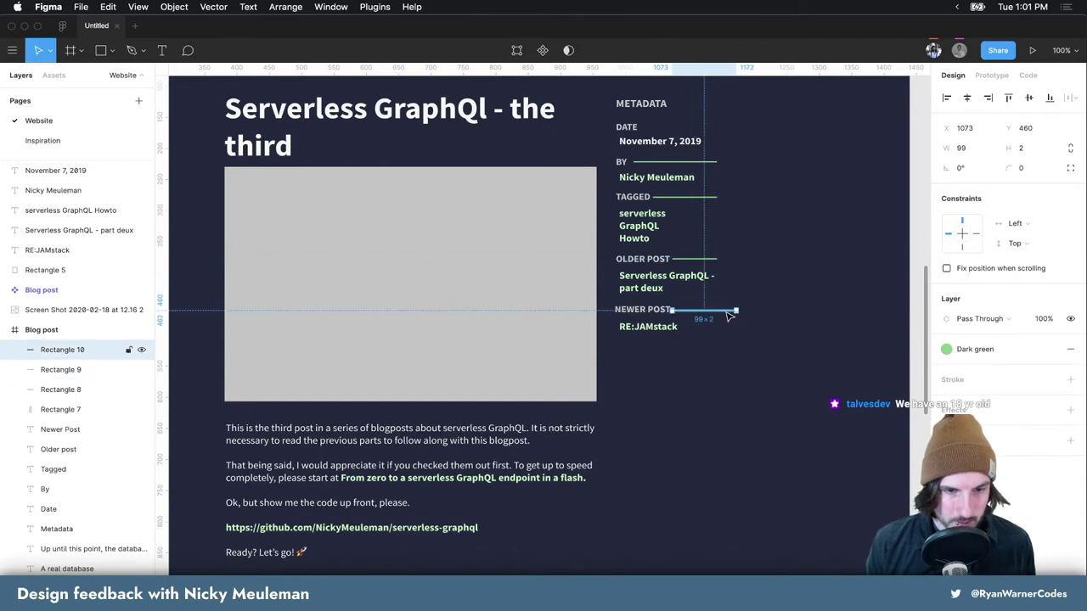
left_click_drag(739, 311, 717, 311)
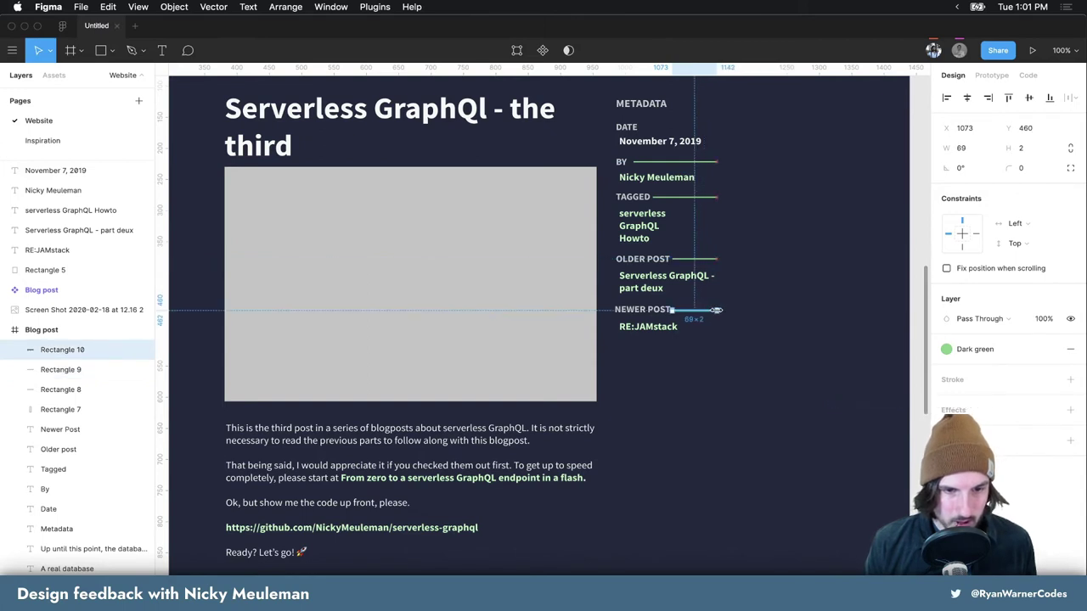
left_click(754, 301)
scroll(754, 300, "up", 2)
scroll(760, 300, "up", 2)
scroll(764, 299, "up", 1)
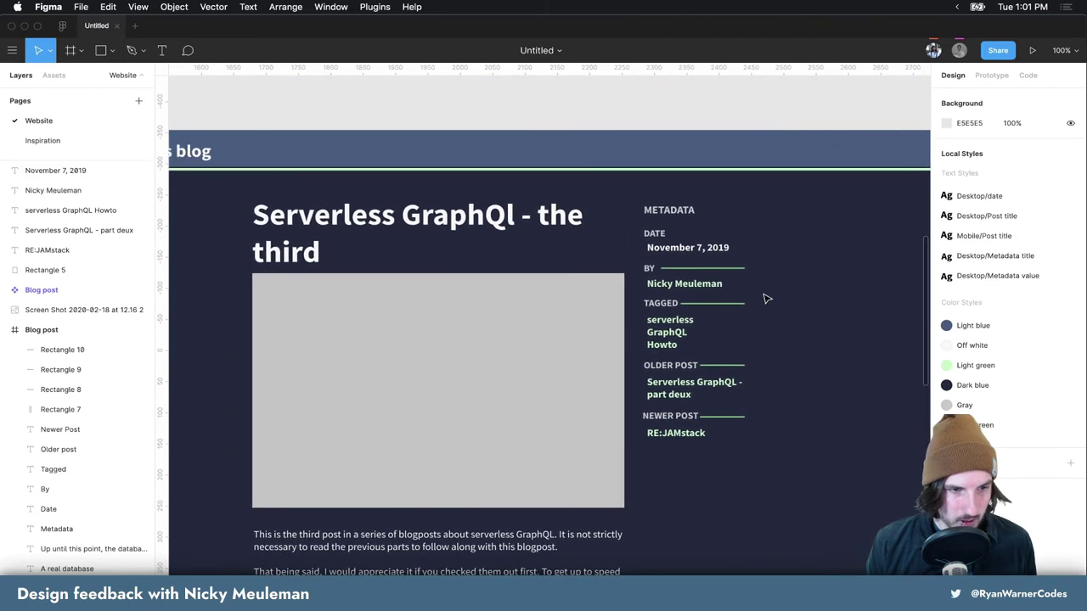
scroll(766, 298, "down", 2)
scroll(765, 299, "down", 3)
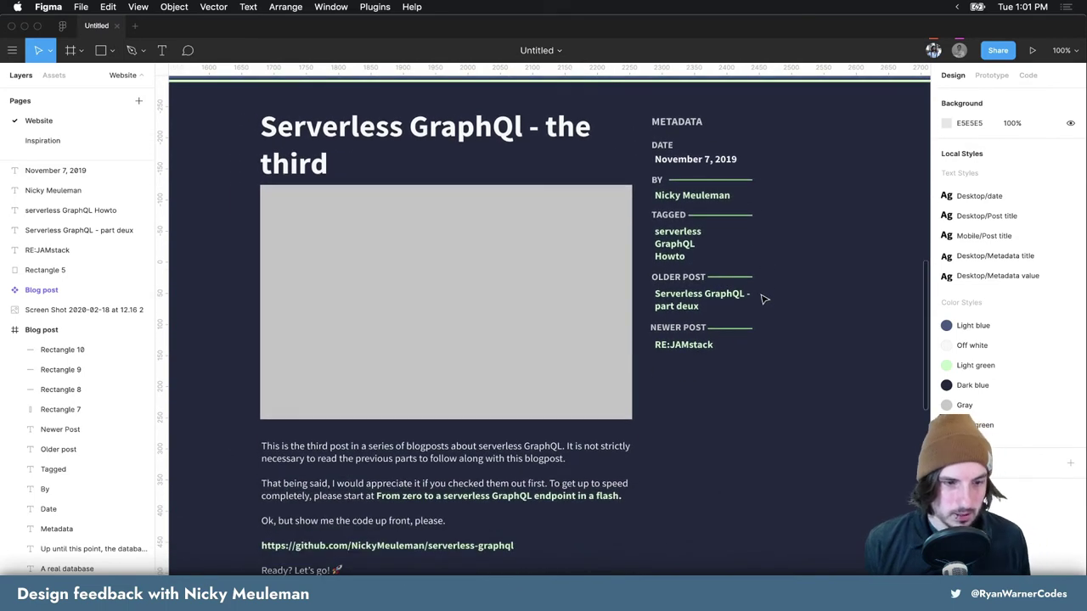
scroll(763, 299, "left", 1)
scroll(762, 299, "down", 4)
scroll(762, 299, "down", 1)
Move the A real database heading and paragraphs up under the intro text
scroll(762, 299, "down", 3)
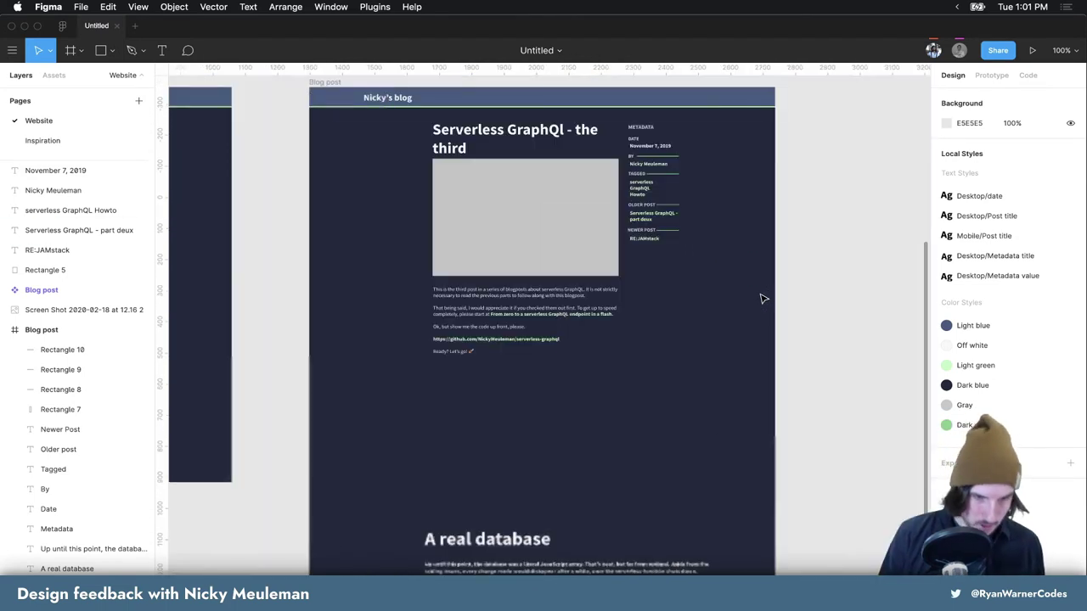
scroll(763, 299, "down", 5)
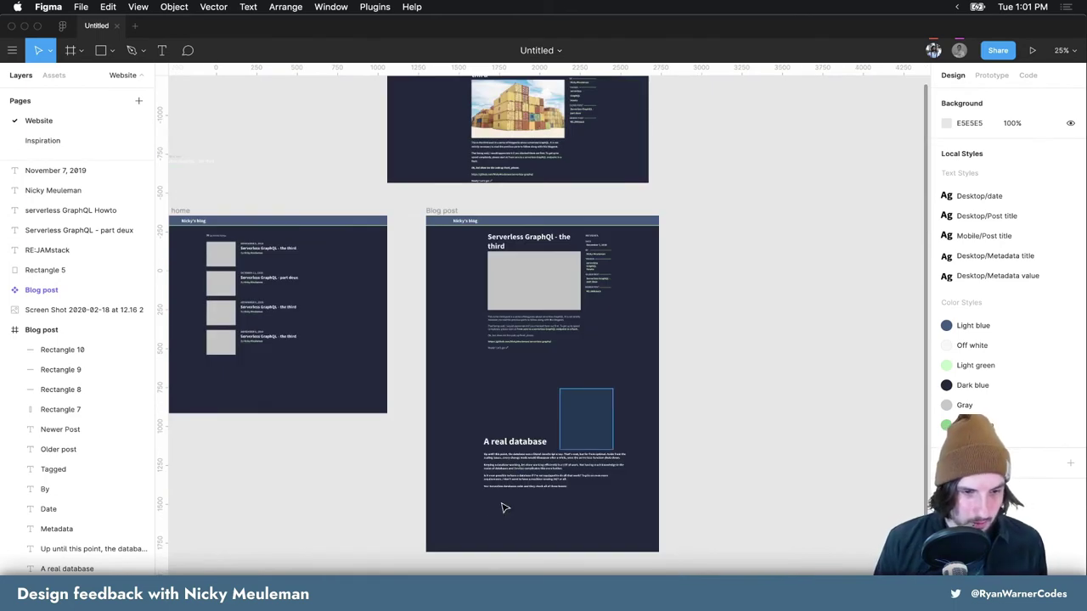
left_click_drag(502, 507, 552, 429)
left_click_drag(521, 481, 525, 402)
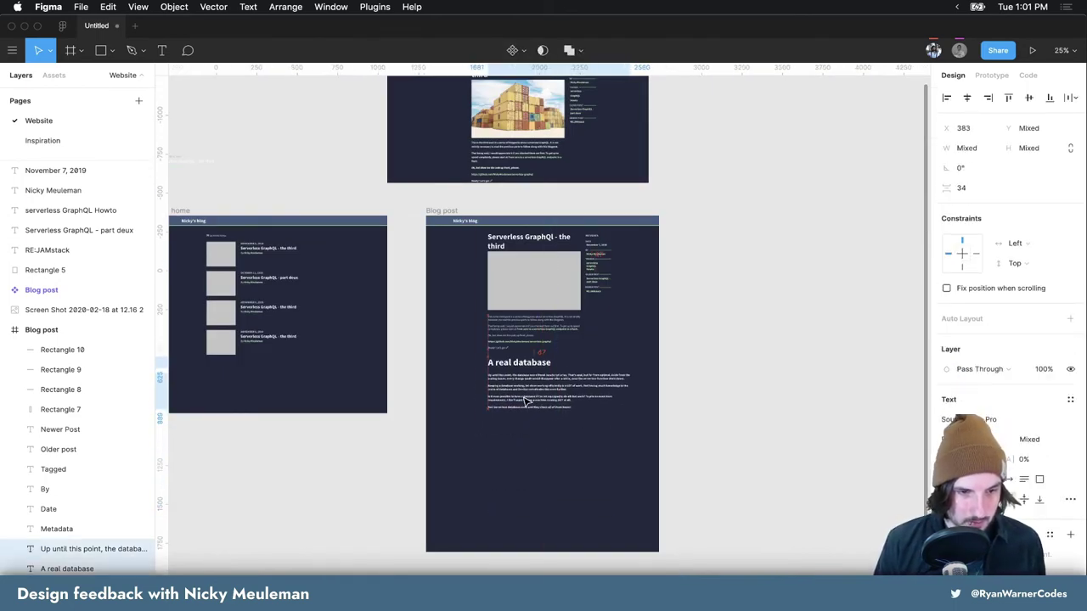
left_click(523, 412)
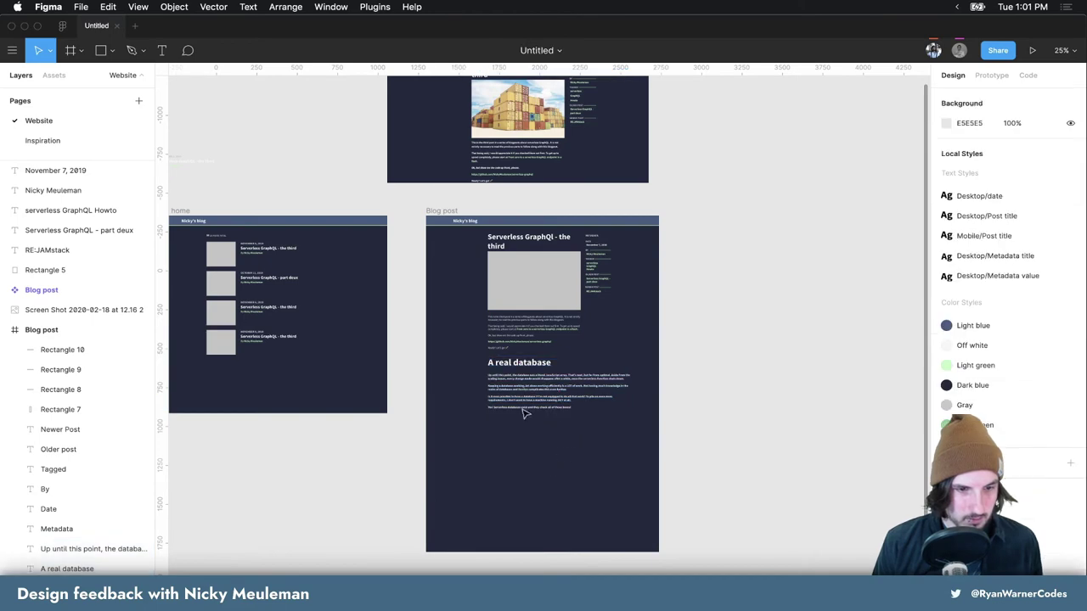
Narrow the A real database paragraph box to the 570-wide body column
scroll(504, 386, "up", 3)
scroll(504, 386, "up", 5)
left_click(620, 391)
scroll(719, 387, "right", 5)
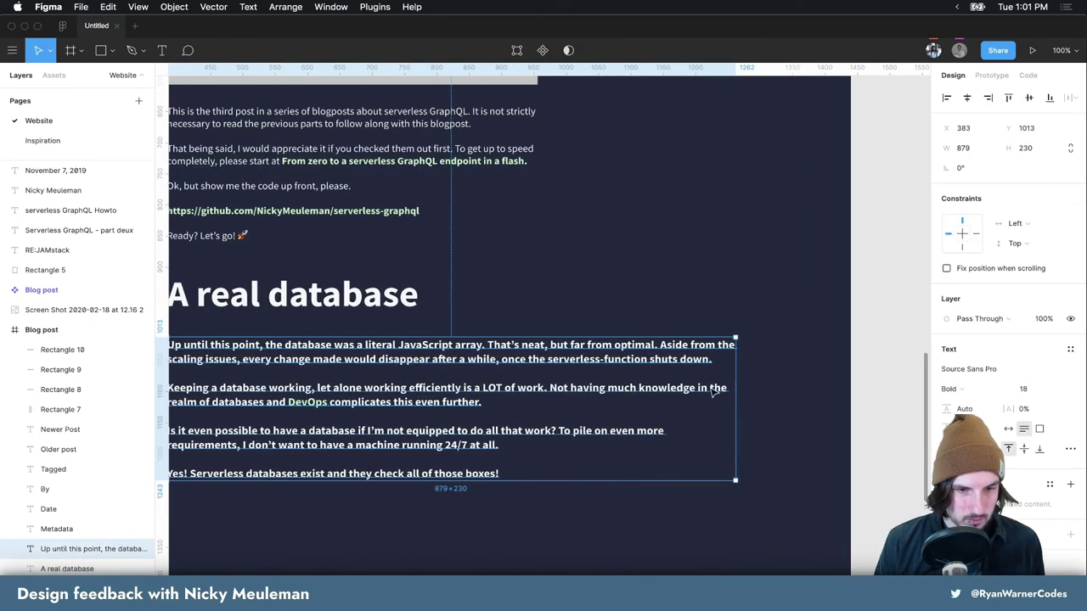
left_click_drag(737, 382, 538, 383)
left_click(614, 392)
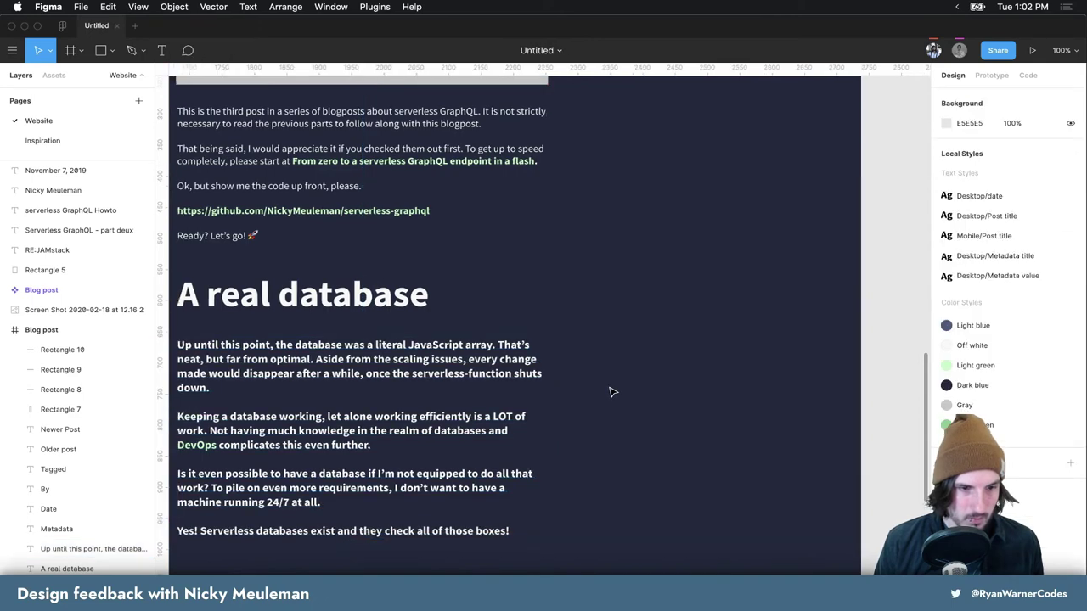
Zoom out and select the four post cards in the Blog home frame
scroll(615, 393, "left", 3)
scroll(620, 392, "up", 5)
scroll(626, 393, "up", 4)
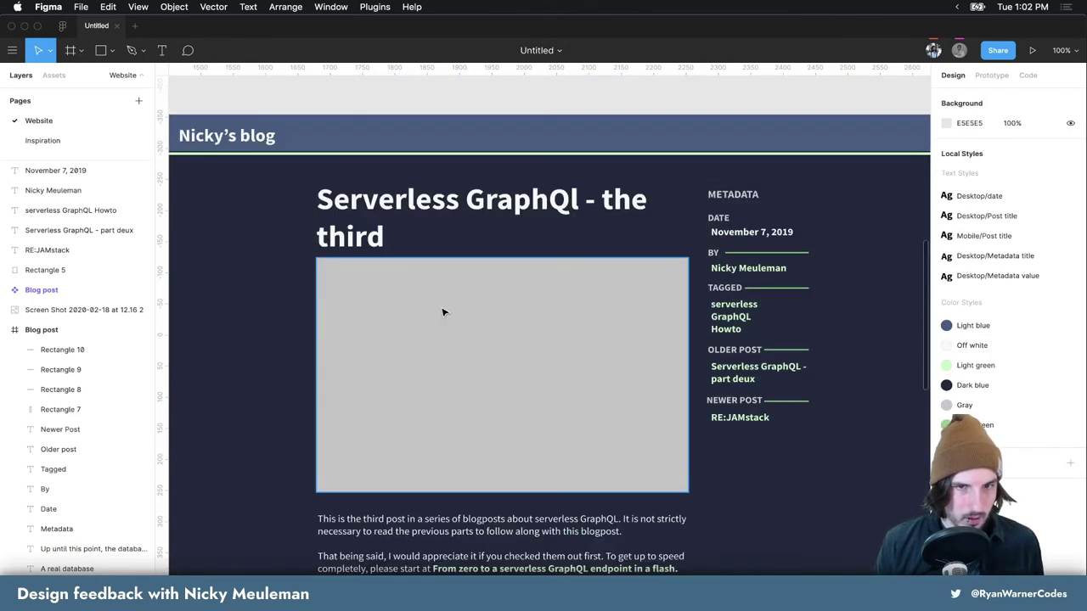
scroll(444, 315, "down", 6)
scroll(443, 315, "up", 2)
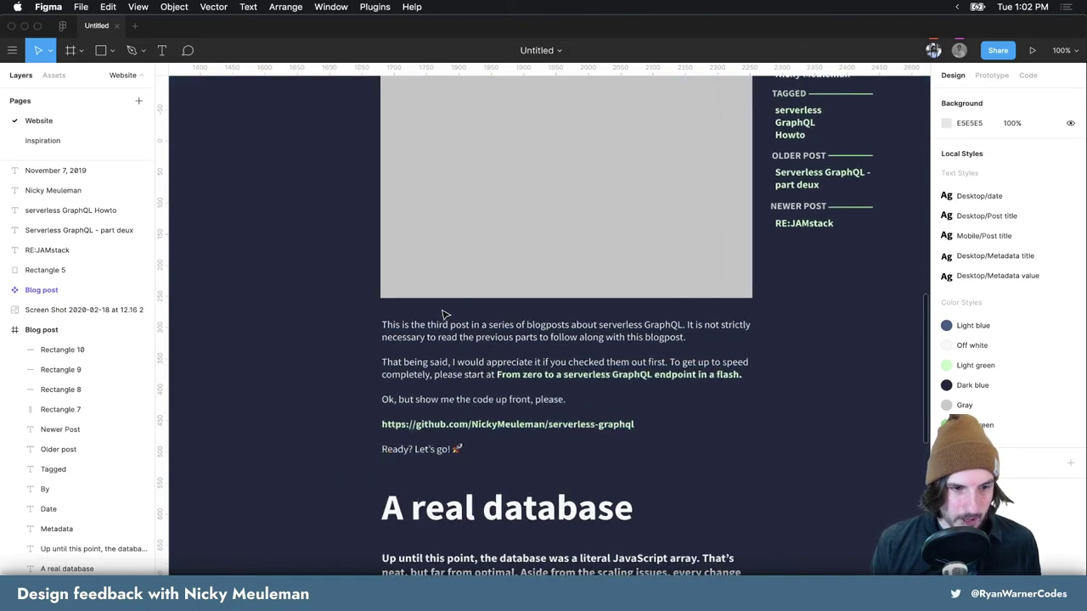
scroll(441, 314, "left", 6)
scroll(442, 314, "left", 8)
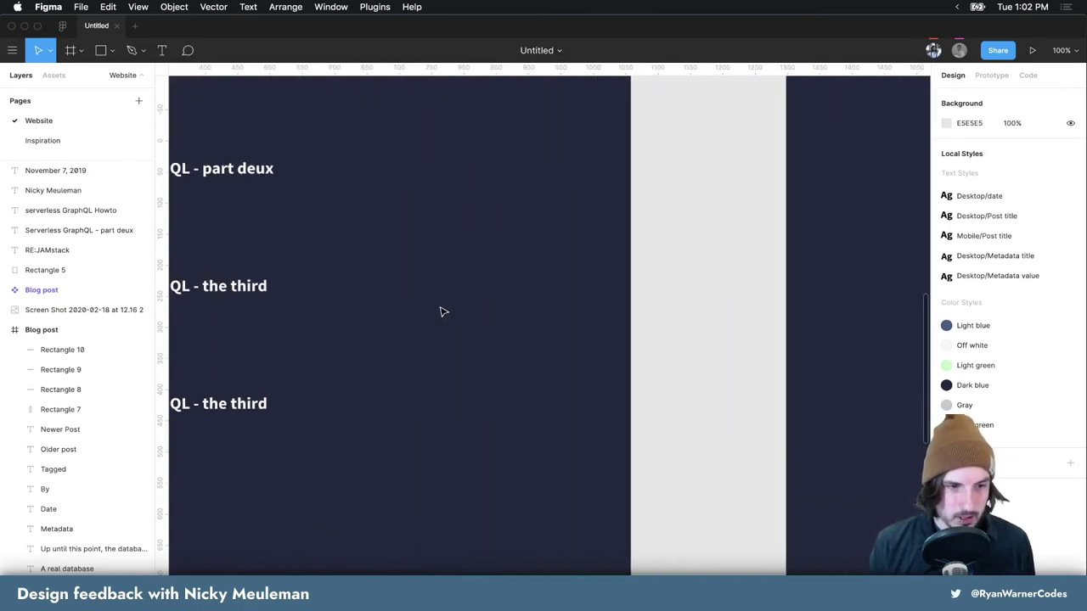
scroll(440, 310, "left", 2)
scroll(442, 310, "left", 5)
scroll(442, 311, "left", 1)
scroll(442, 310, "up", 3)
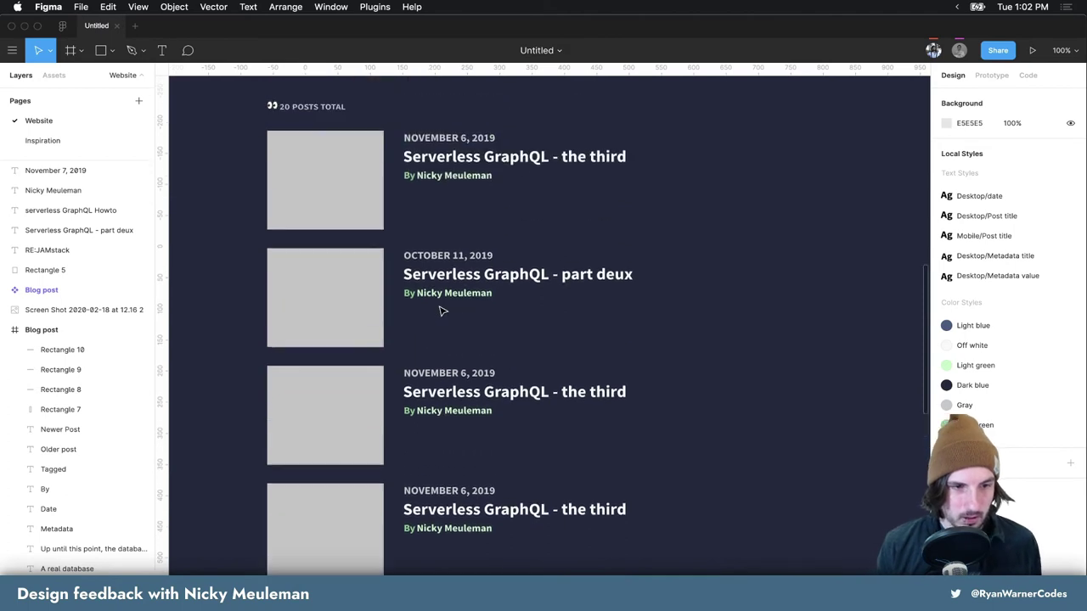
scroll(442, 311, "up", 1)
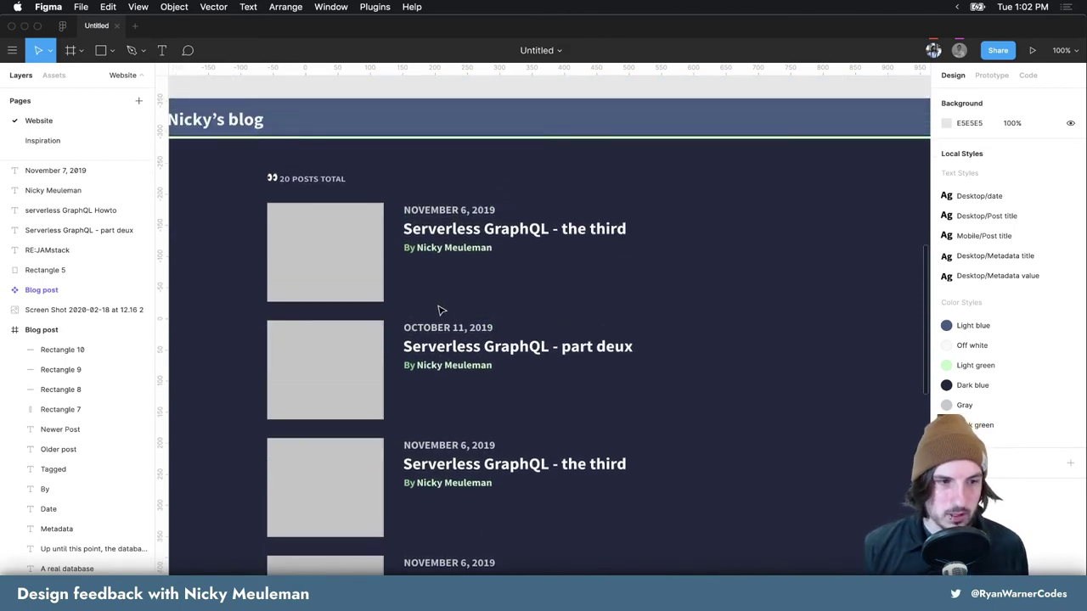
key("minus")
key("minus")
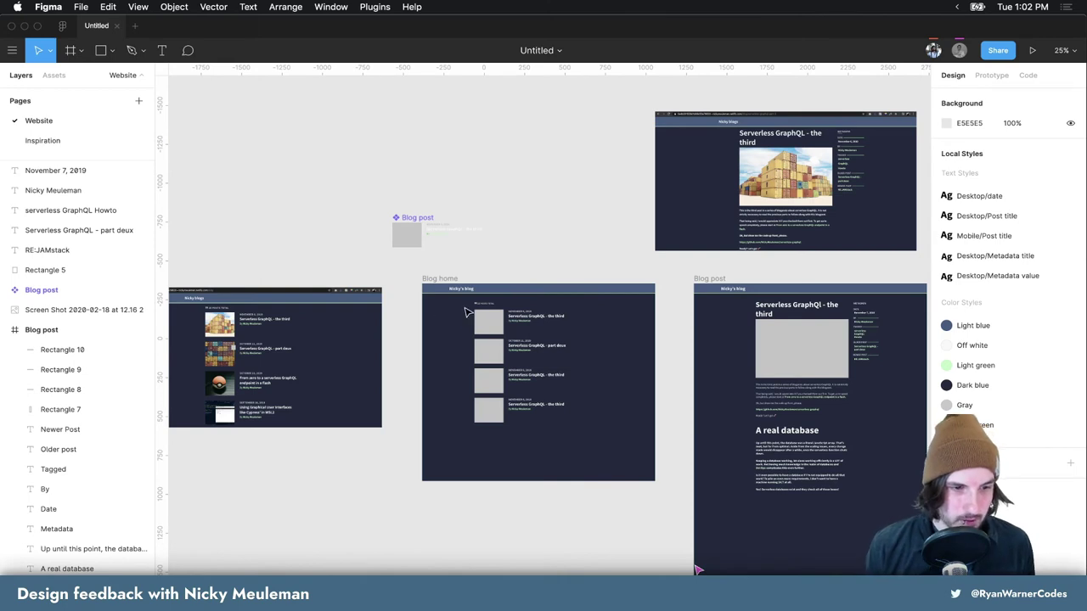
left_click_drag(465, 301, 575, 456)
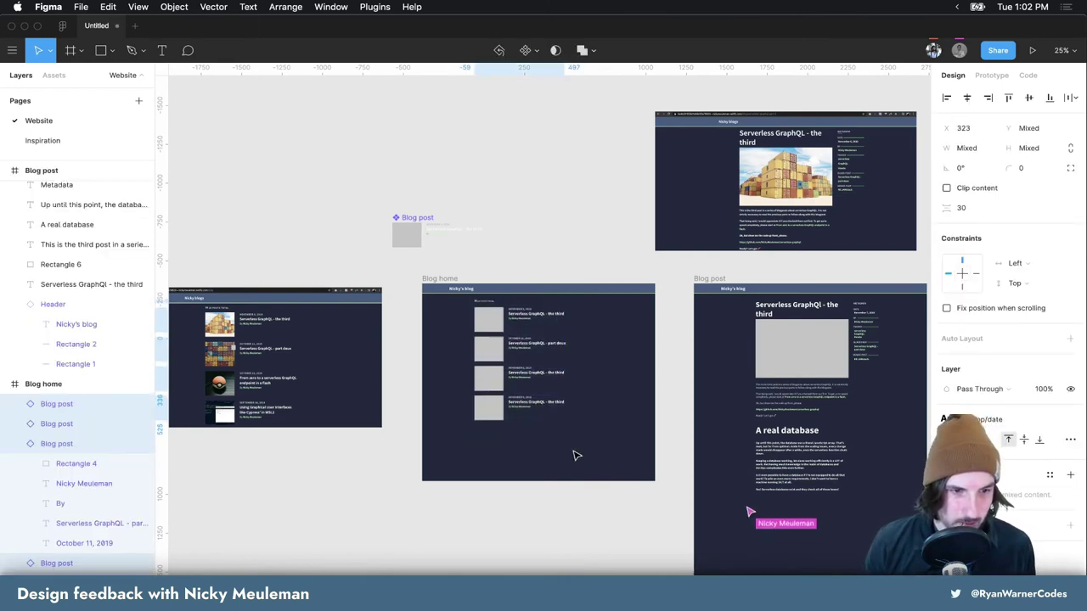
left_click(641, 379)
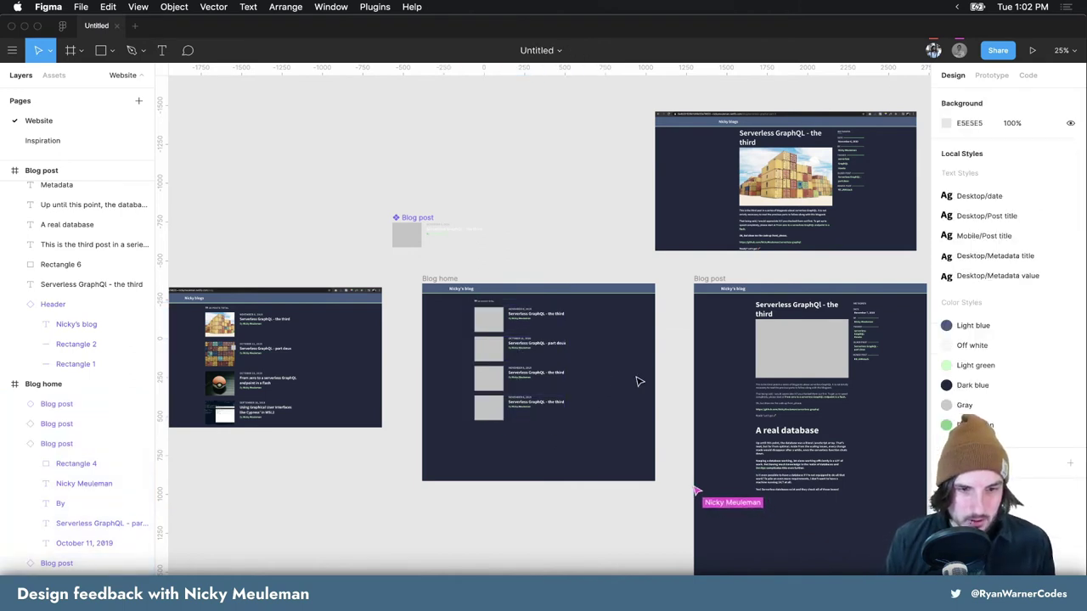
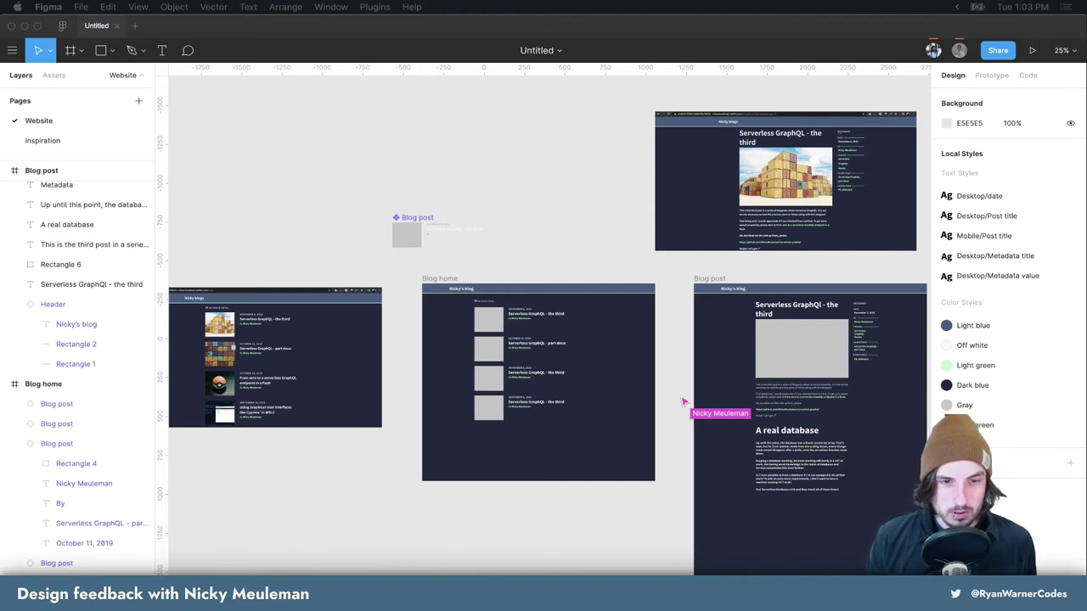
Zoom the Blog post frame to 100% and pan to its title, image and Metadata column
scroll(833, 347, "up", 5)
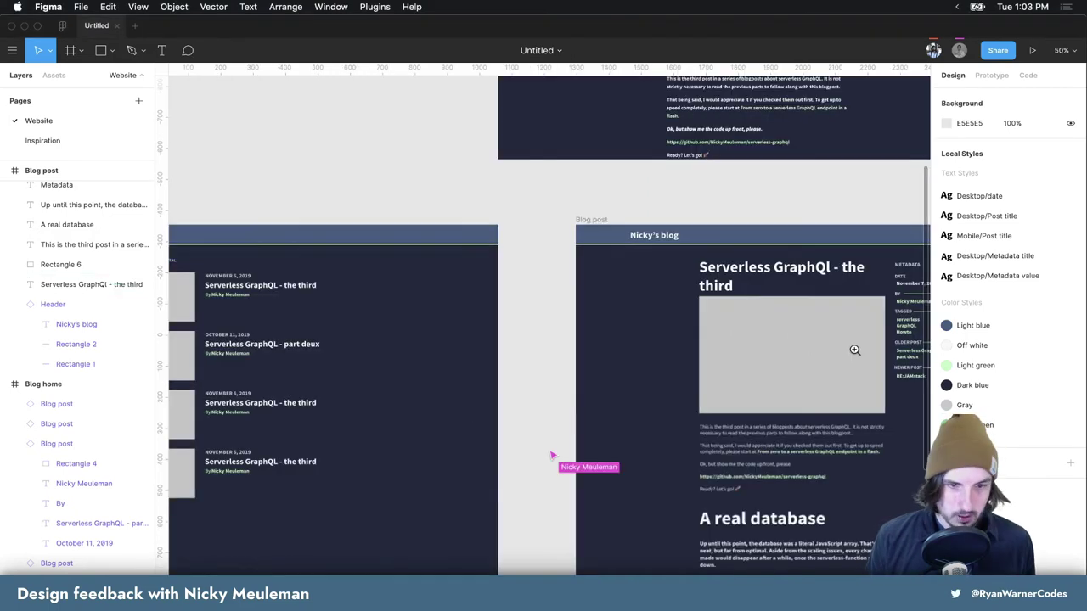
scroll(833, 347, "right", 3)
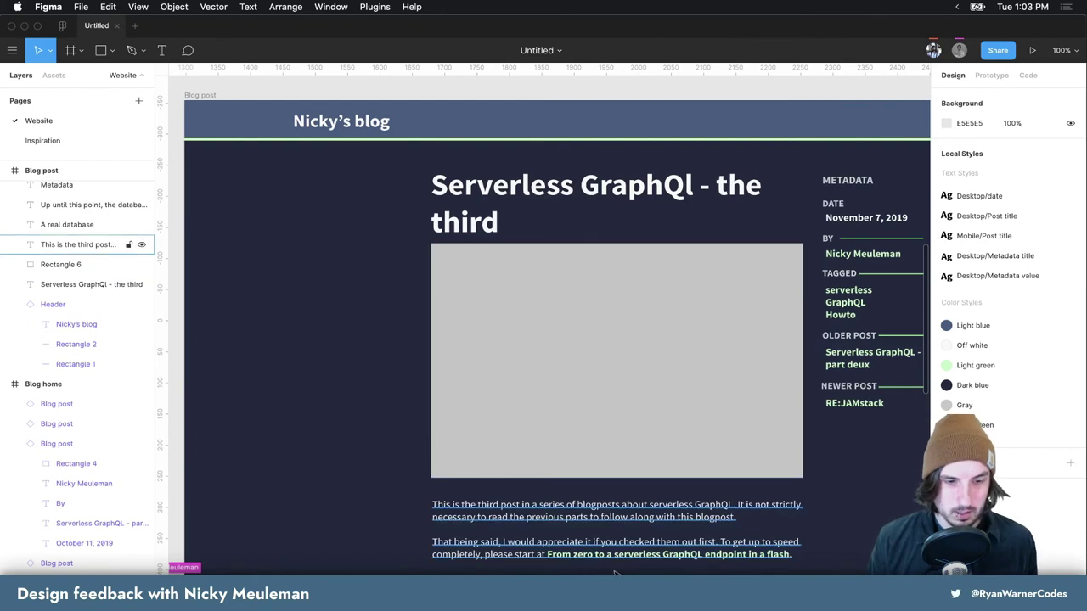
scroll(661, 524, "right", 2)
scroll(668, 512, "right", 1)
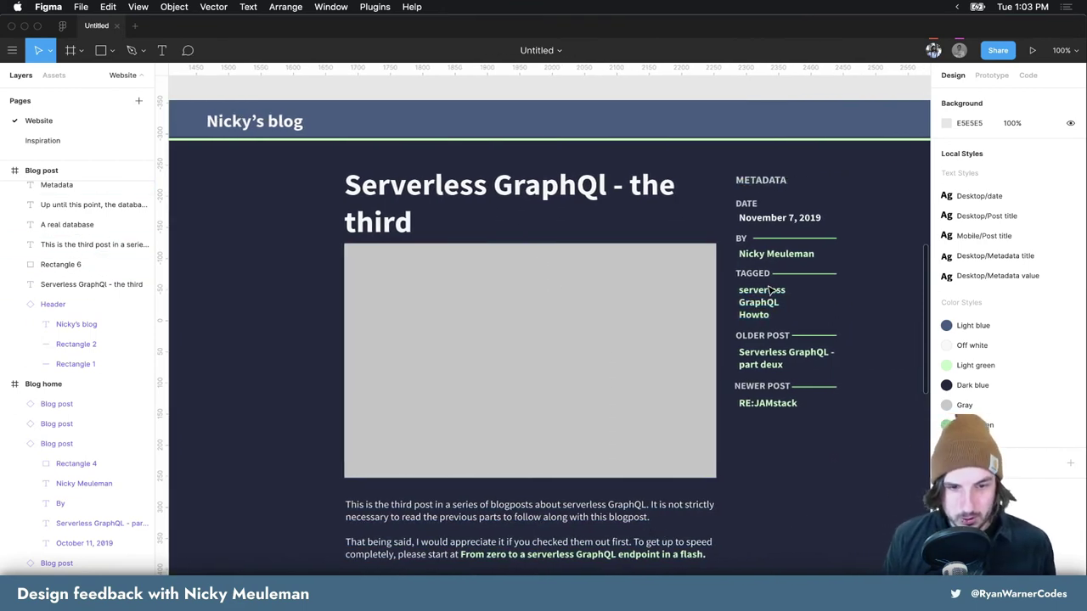
scroll(770, 290, "right", 1)
scroll(767, 295, "right", 1)
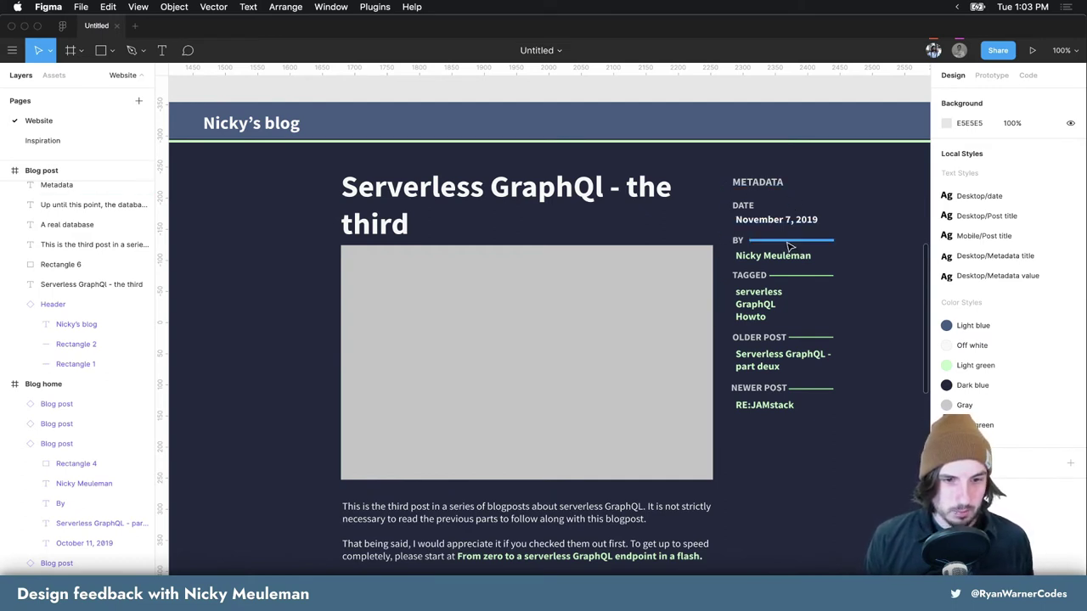
scroll(764, 255, "left", 2)
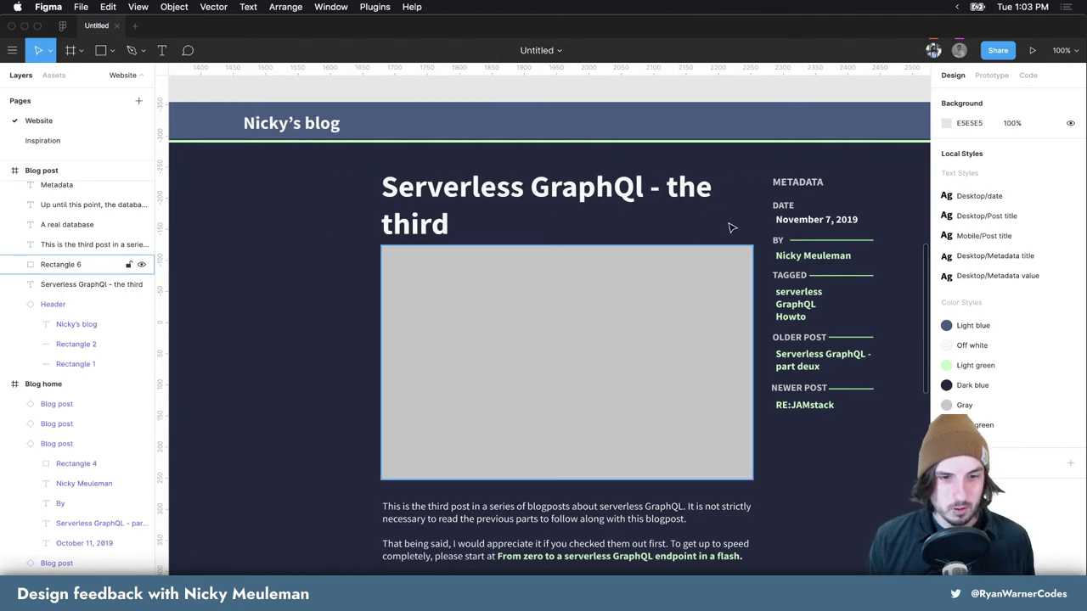
scroll(599, 278, "down", 1)
scroll(599, 279, "right", 1)
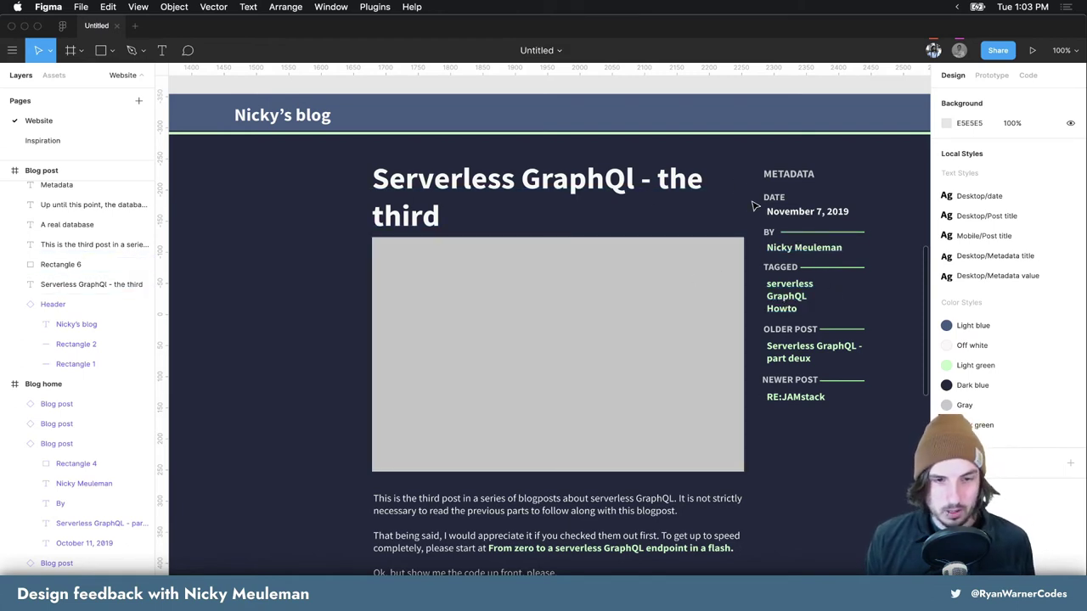
Group the metadata sidebar layers and nudge the group right with Shift+Right
left_click_drag(883, 163, 767, 427)
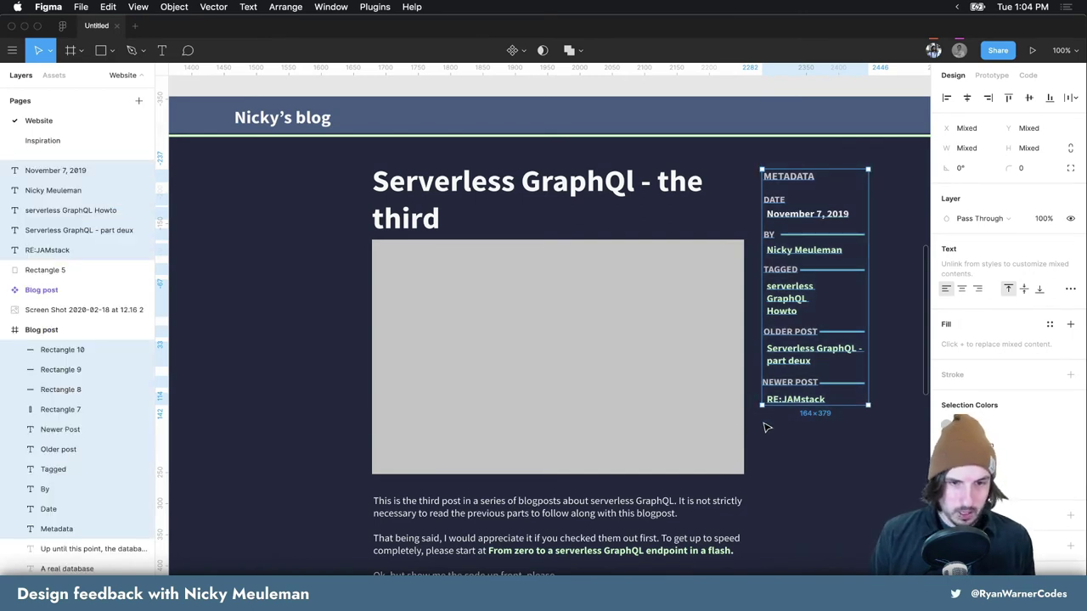
key("super+g")
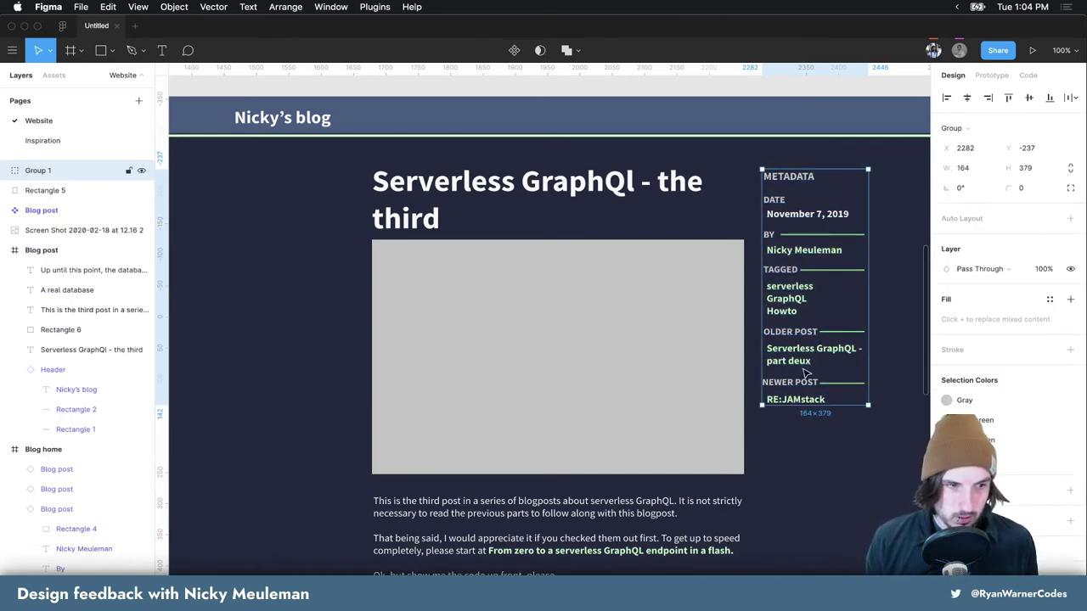
key("shift+Right")
key("shift+Right")
key("shift+Right")
key("shift+Right")
key("shift+Right")
key("shift+Right")
key("shift+Right")
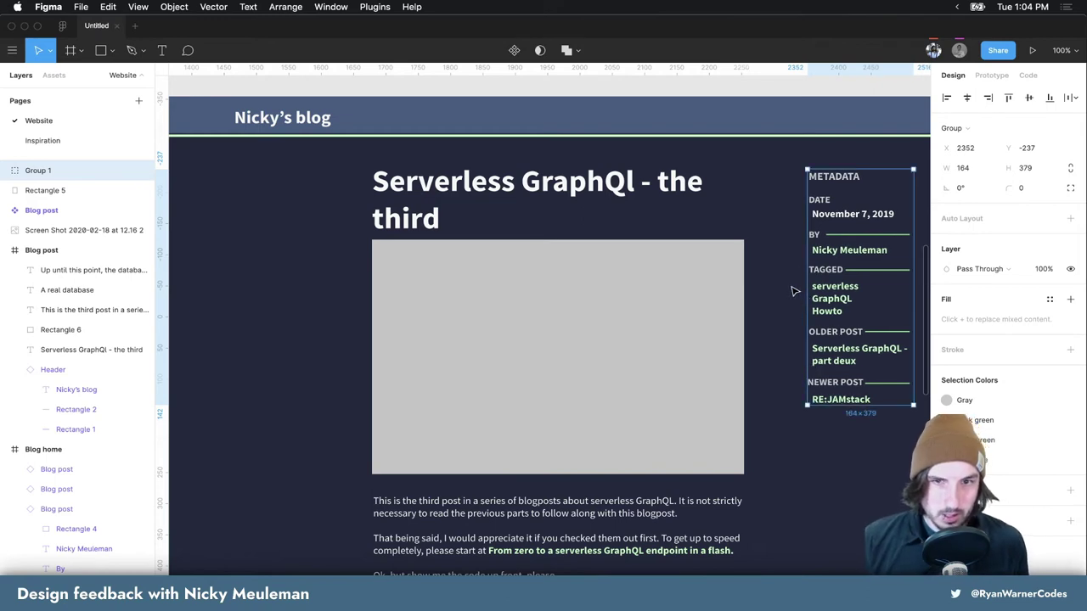
scroll(790, 288, "right", 3)
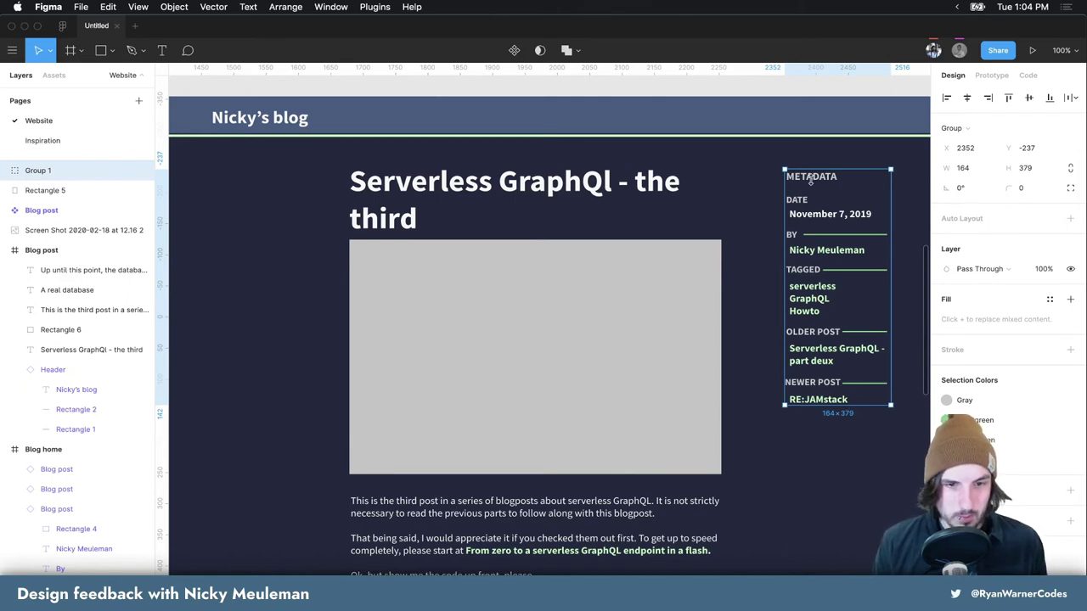
left_click(723, 209)
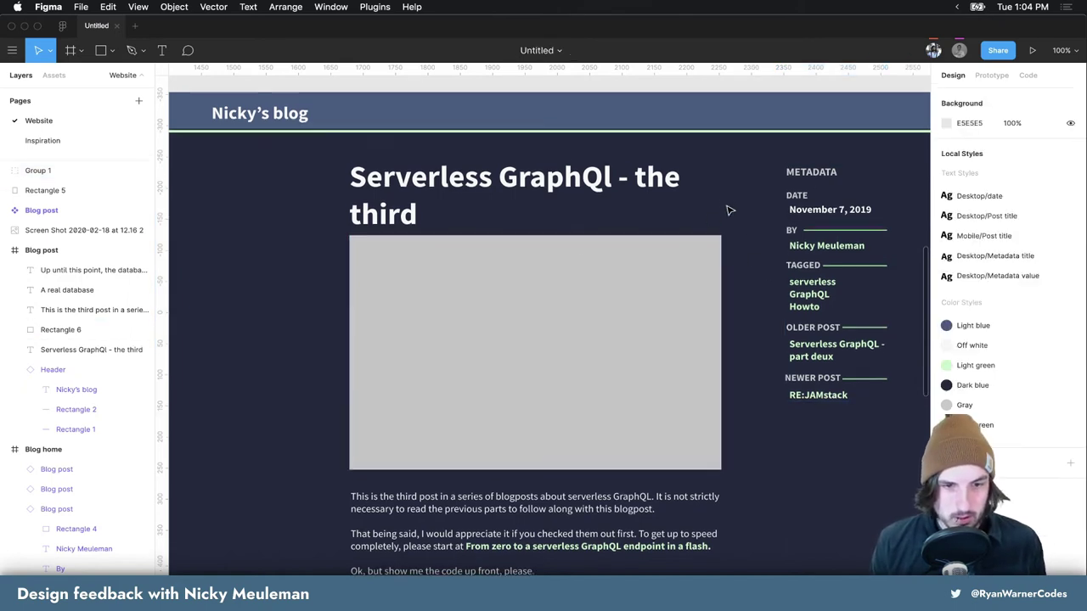
scroll(720, 204, "right", 3)
scroll(720, 204, "down", 2)
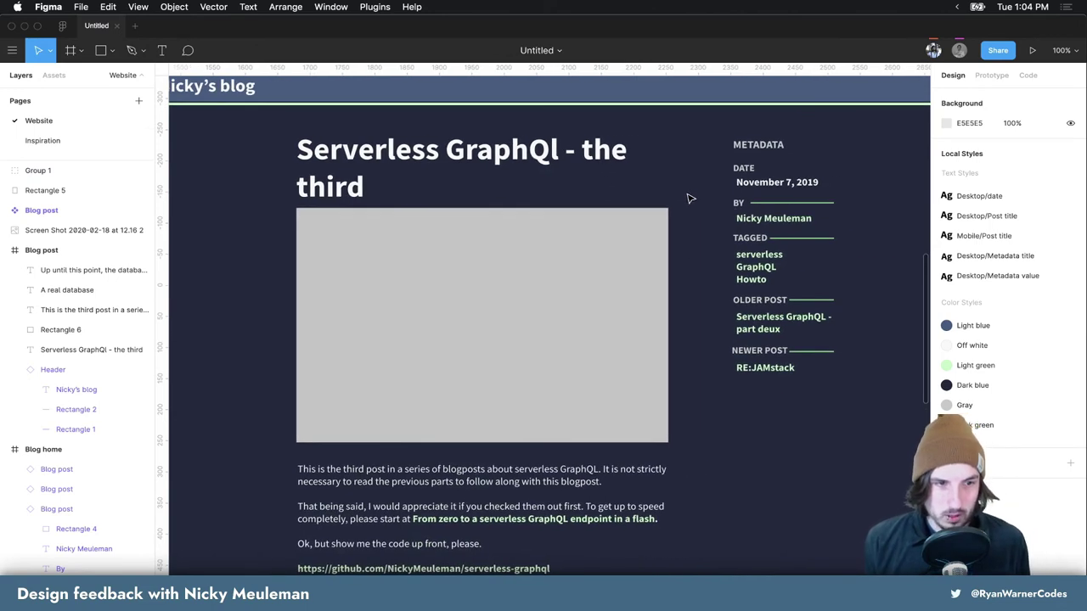
scroll(686, 198, "up", 2)
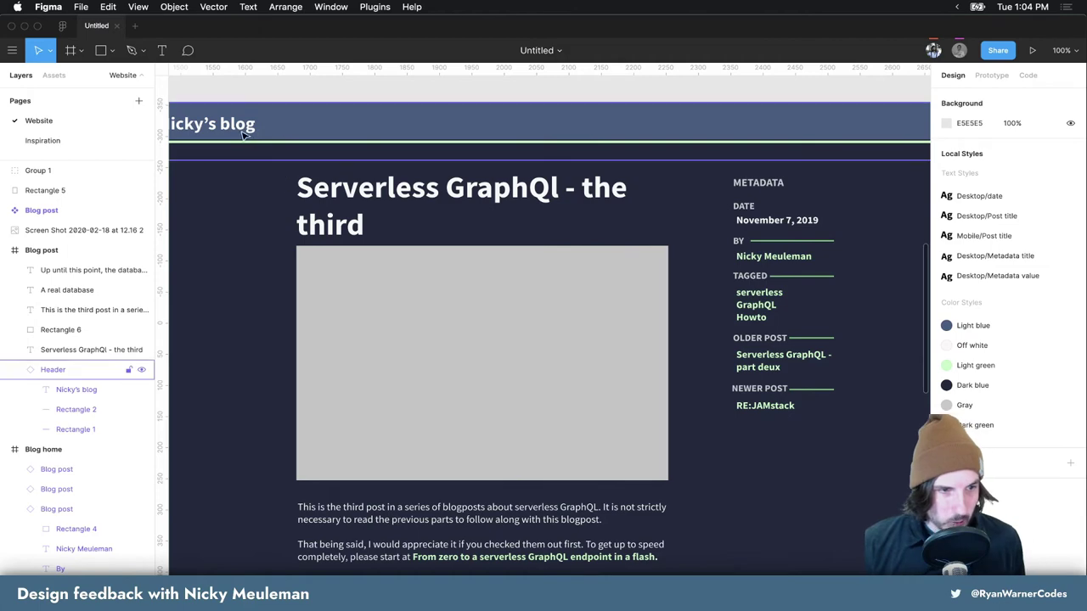
scroll(404, 133, "left", 2)
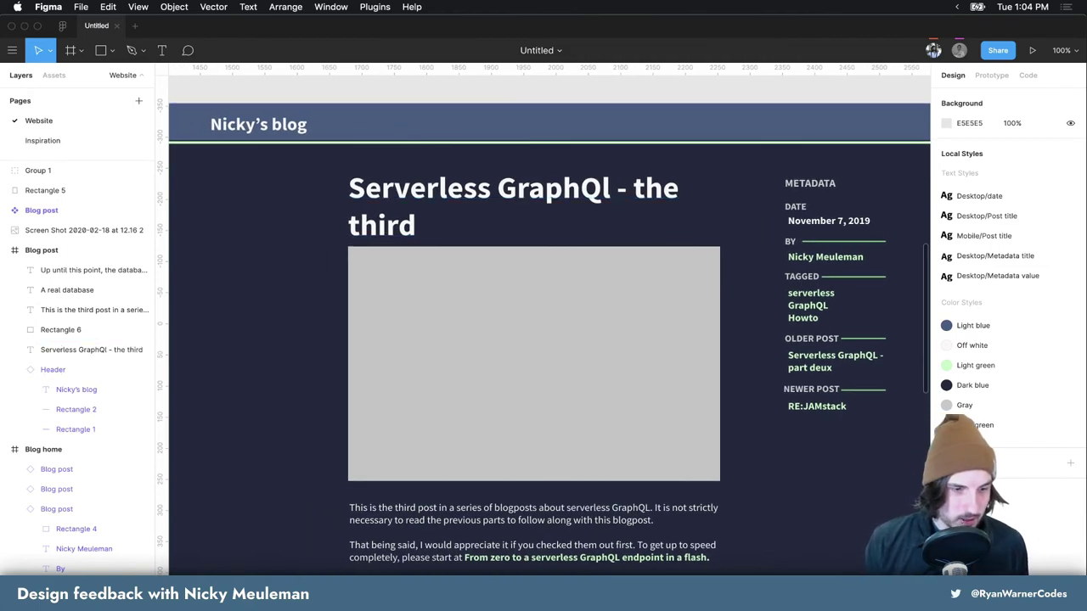
key("super+Tab")
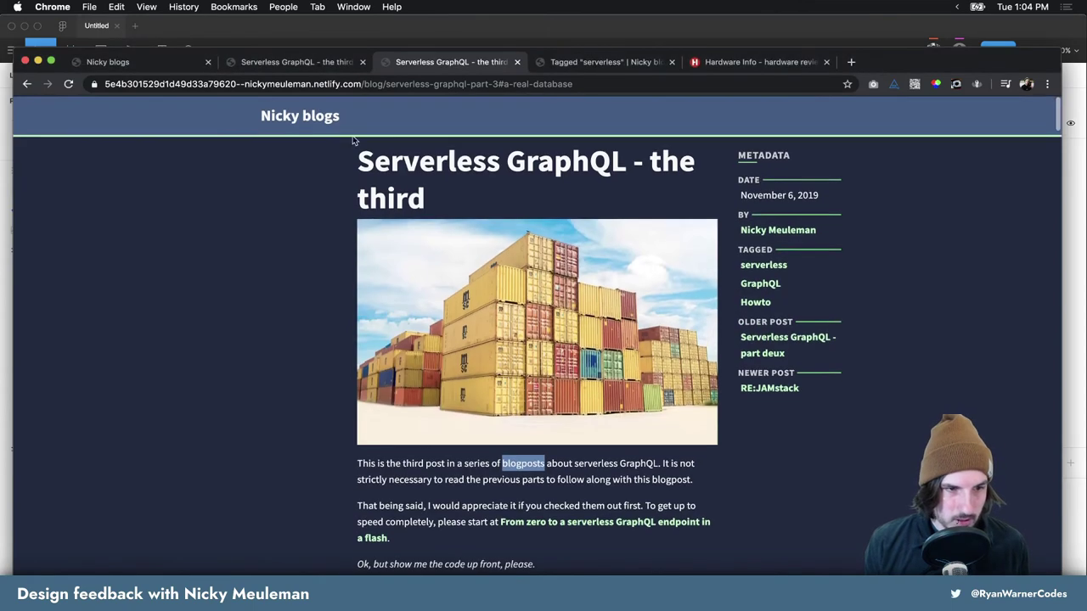
scroll(368, 144, "down", 1)
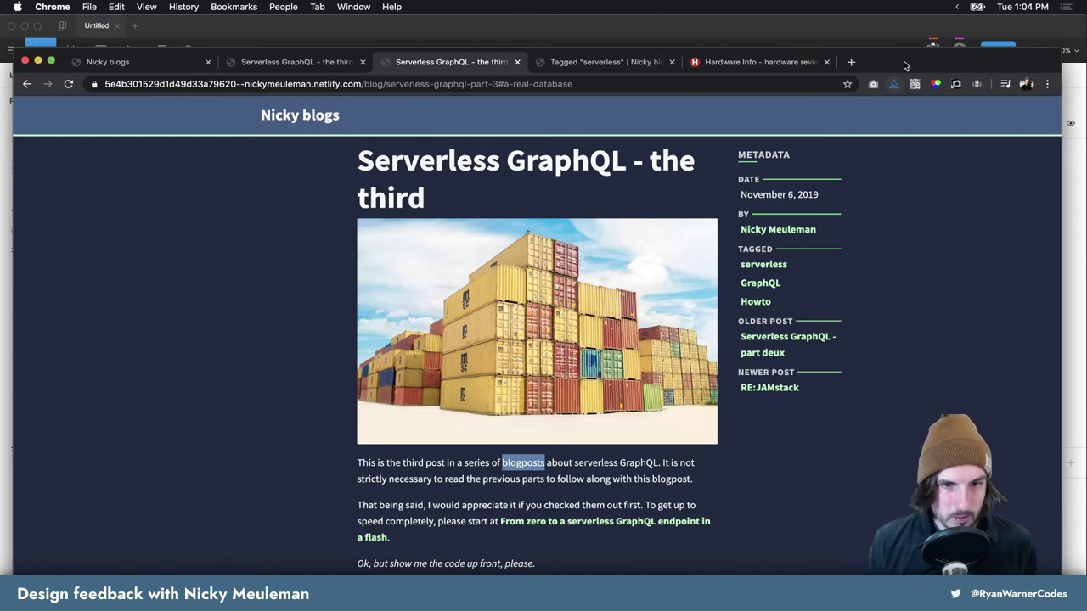
left_click_drag(904, 65, 891, 43)
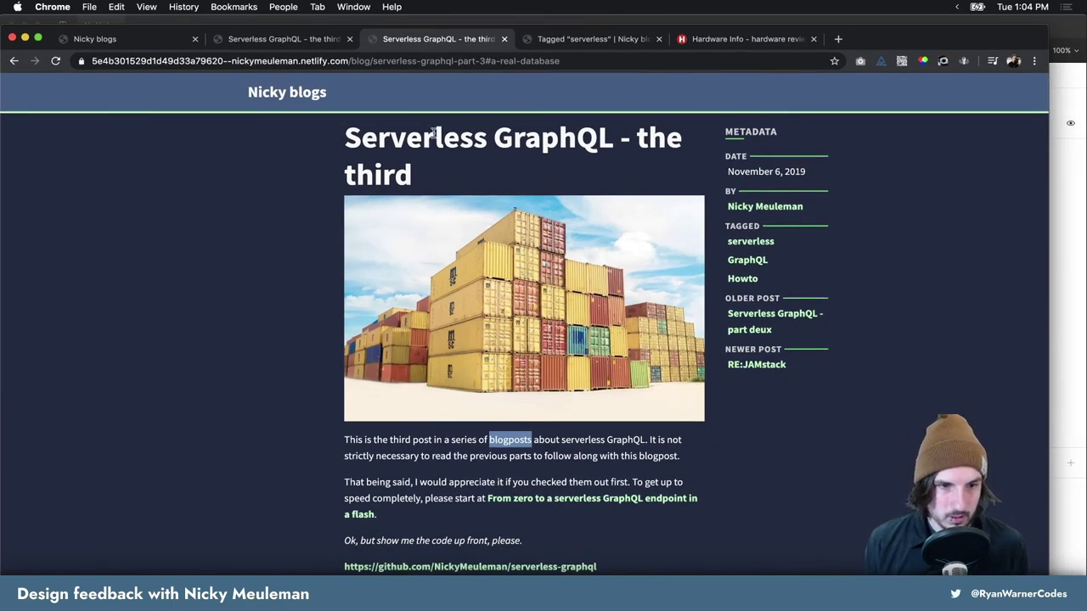
key("super+Tab")
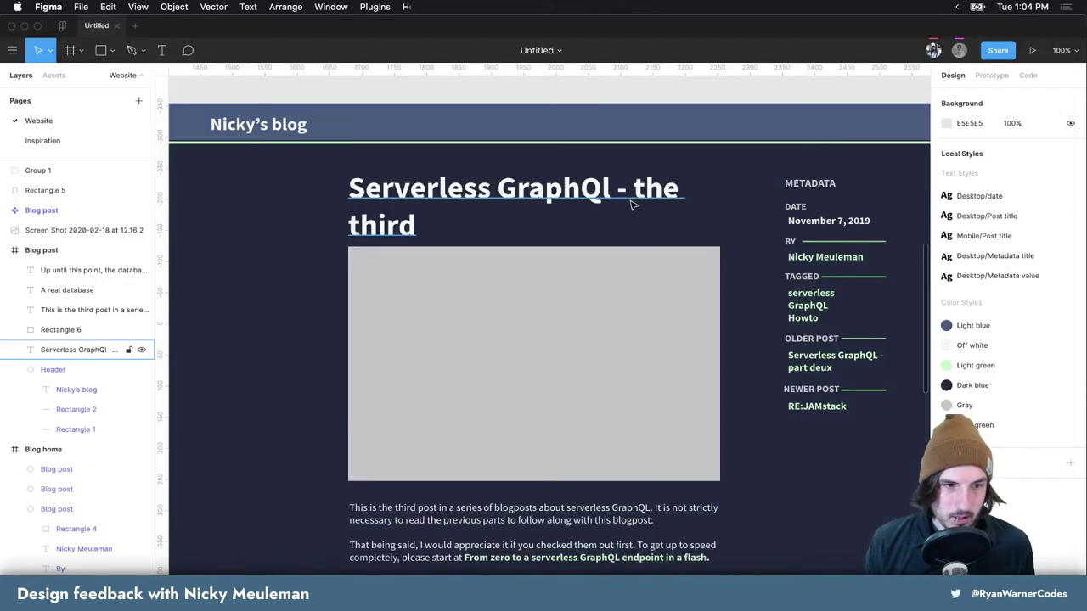
Inspect the blog name text in the Blog post header
double_click(270, 126)
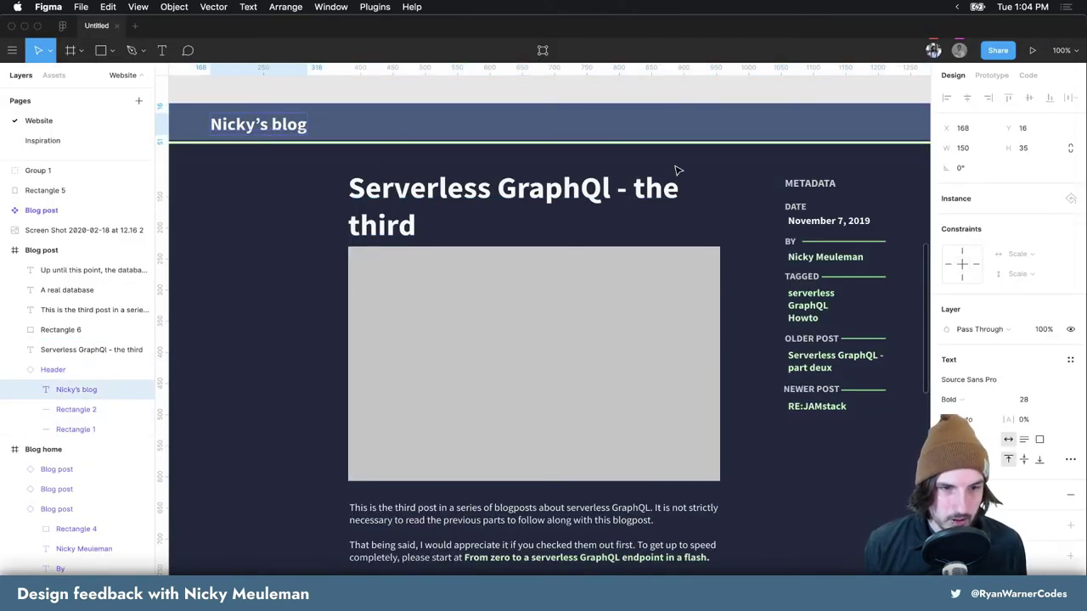
scroll(705, 157, "right", 3)
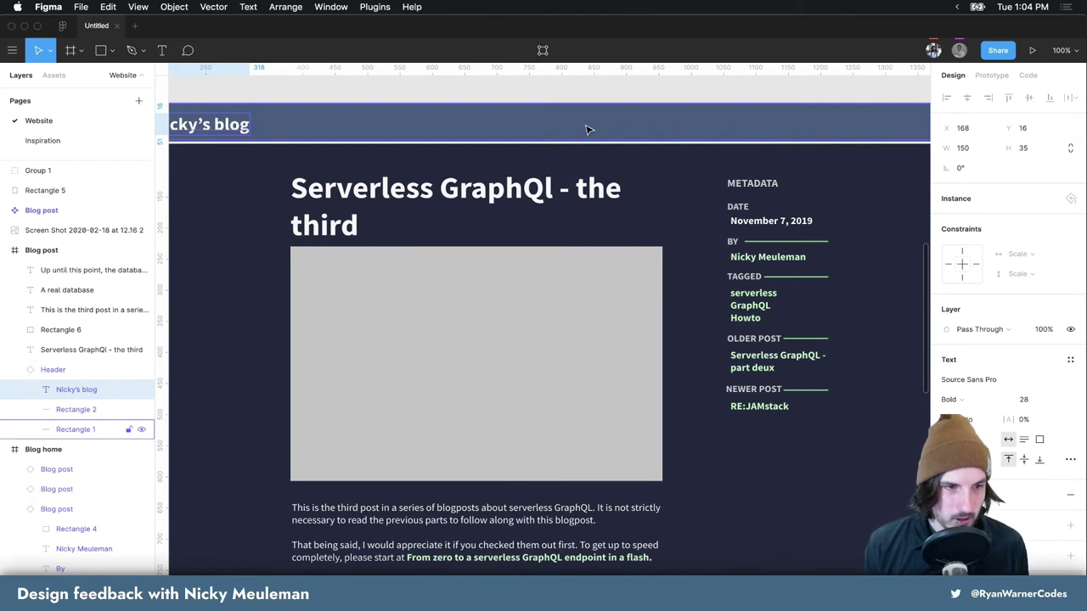
scroll(469, 125, "left", 2)
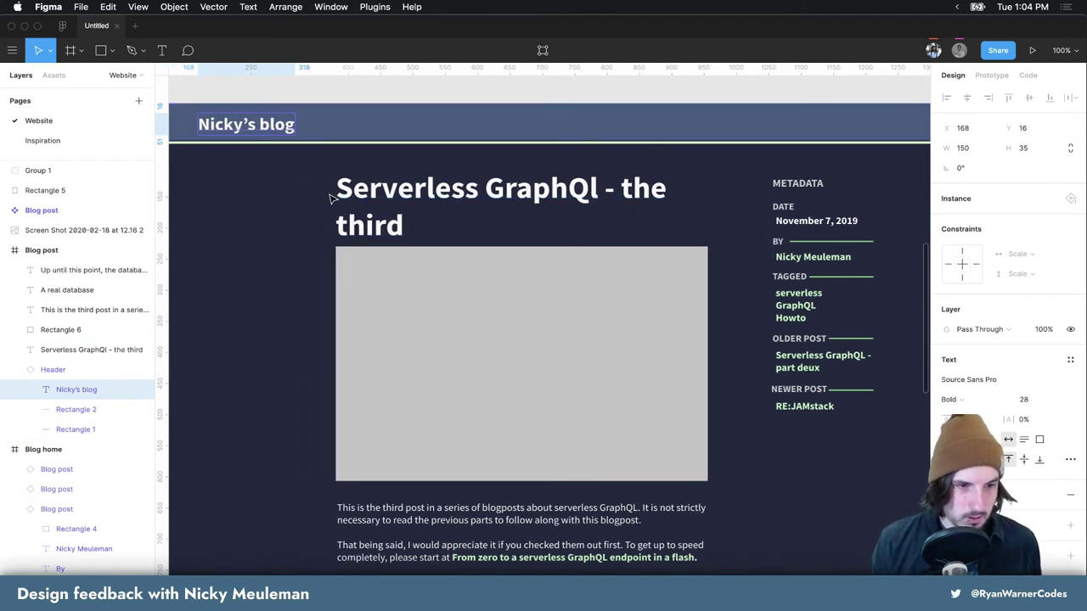
left_click(297, 191)
Check the selected post content, then zoom out to 50% to see the whole mockup
left_click_drag(287, 168, 845, 569)
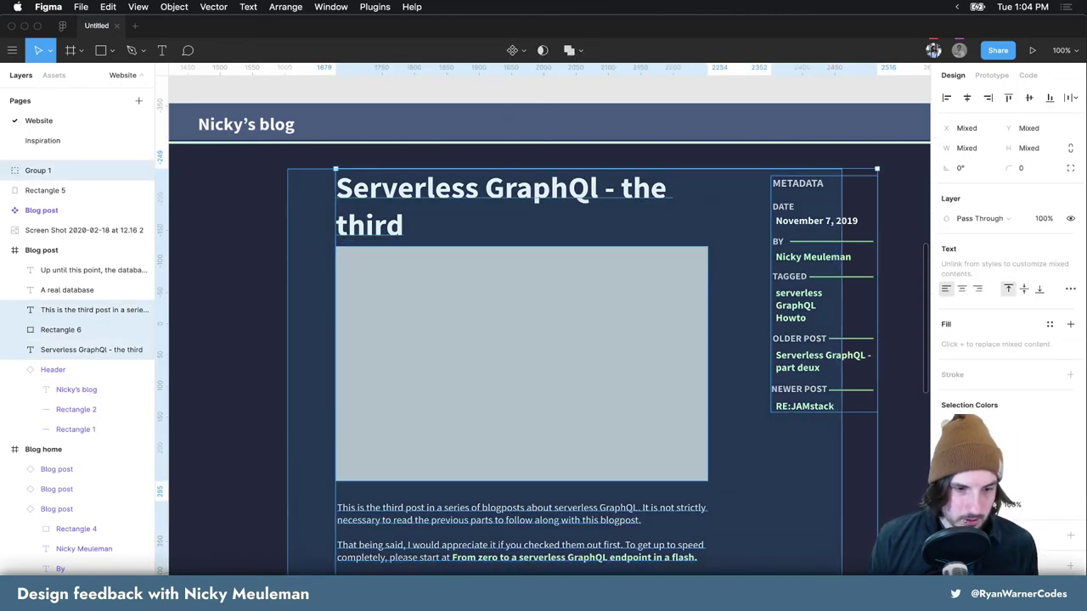
scroll(811, 554, "down", 5)
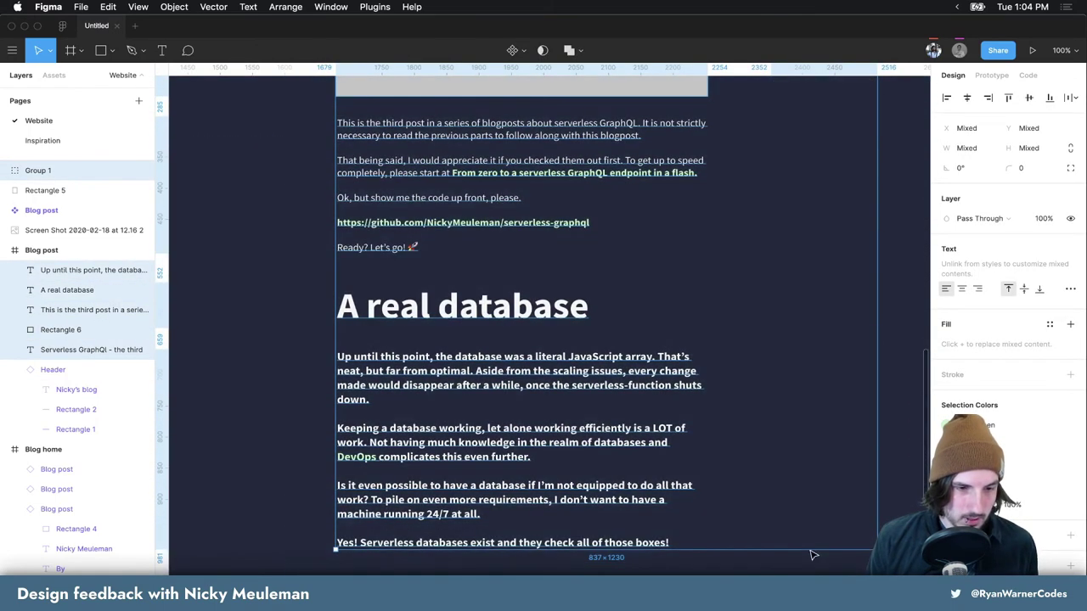
scroll(811, 555, "up", 5)
scroll(811, 555, "up", 5)
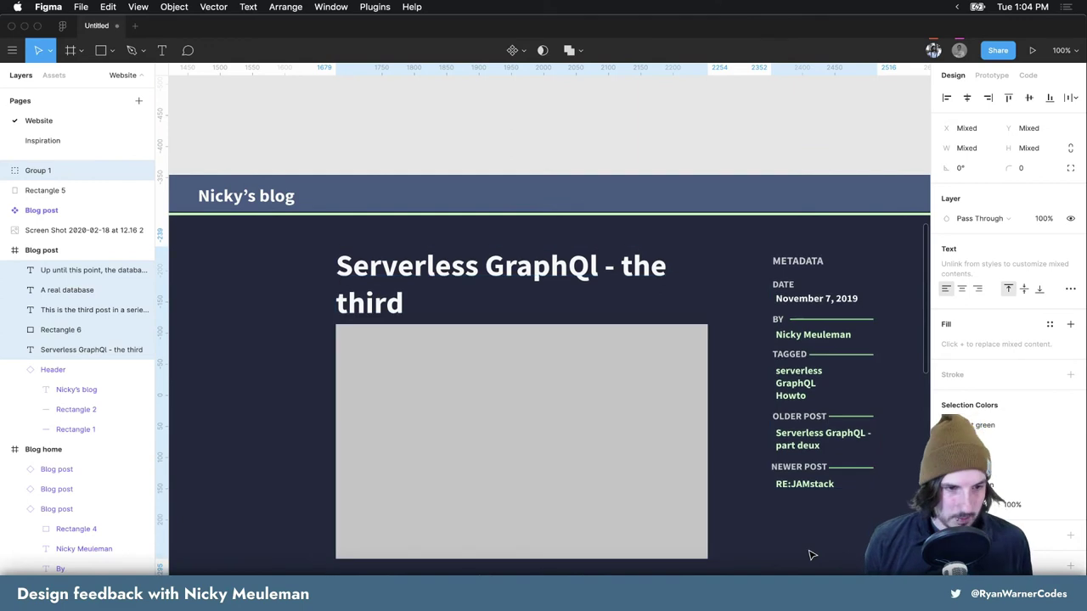
scroll(811, 554, "up", 1)
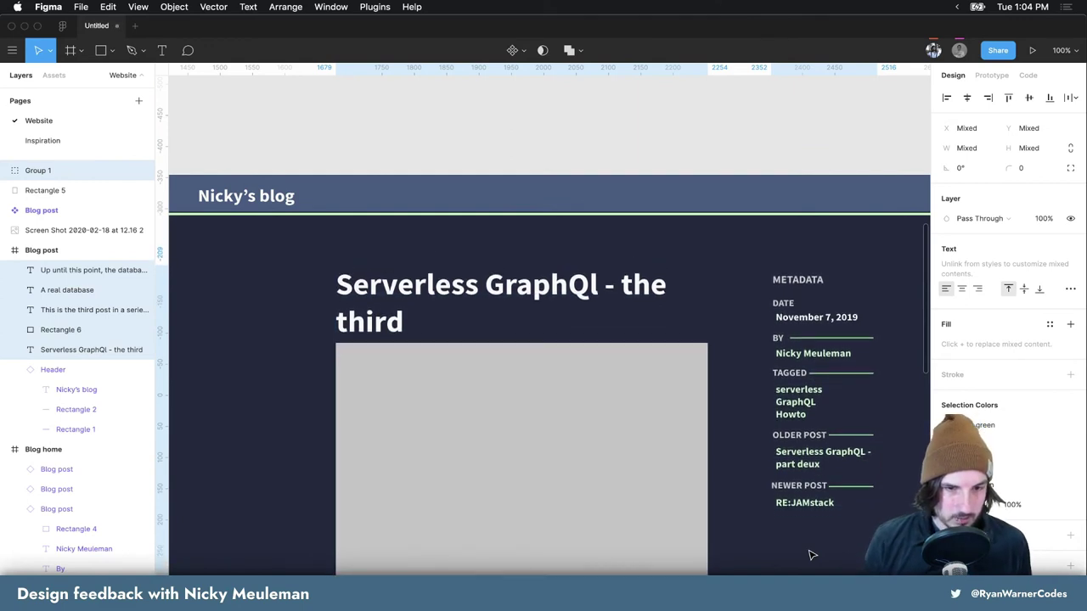
scroll(866, 510, "down", 3)
scroll(840, 340, "right", 2)
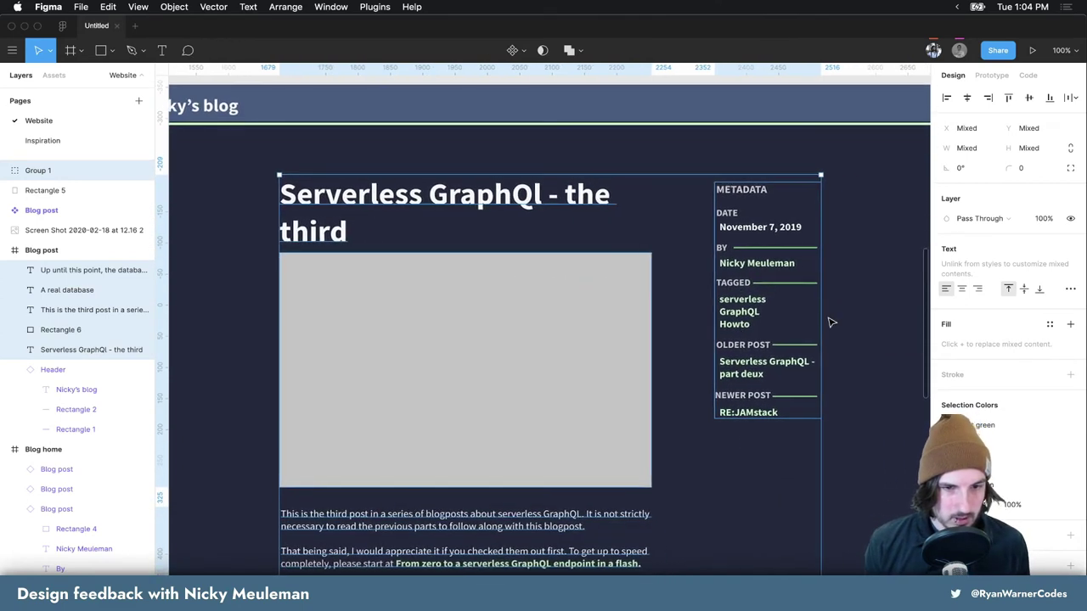
left_click(855, 309)
scroll(856, 309, "left", 1)
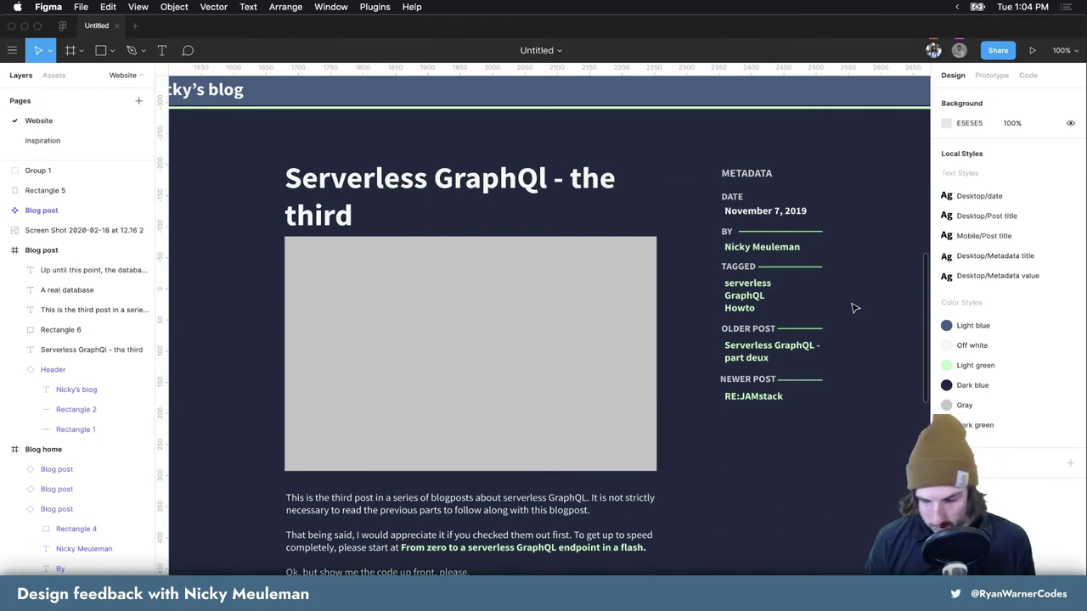
scroll(855, 309, "down", 5)
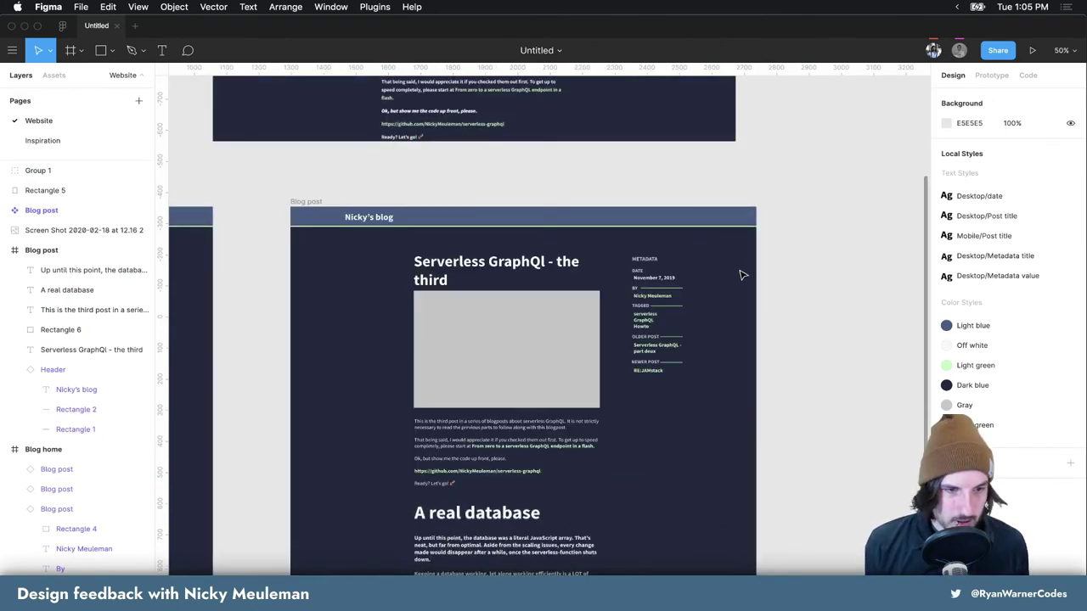
Group the blog post layers and shift the group slightly left, discarding trial centering
left_click_drag(729, 242, 398, 527)
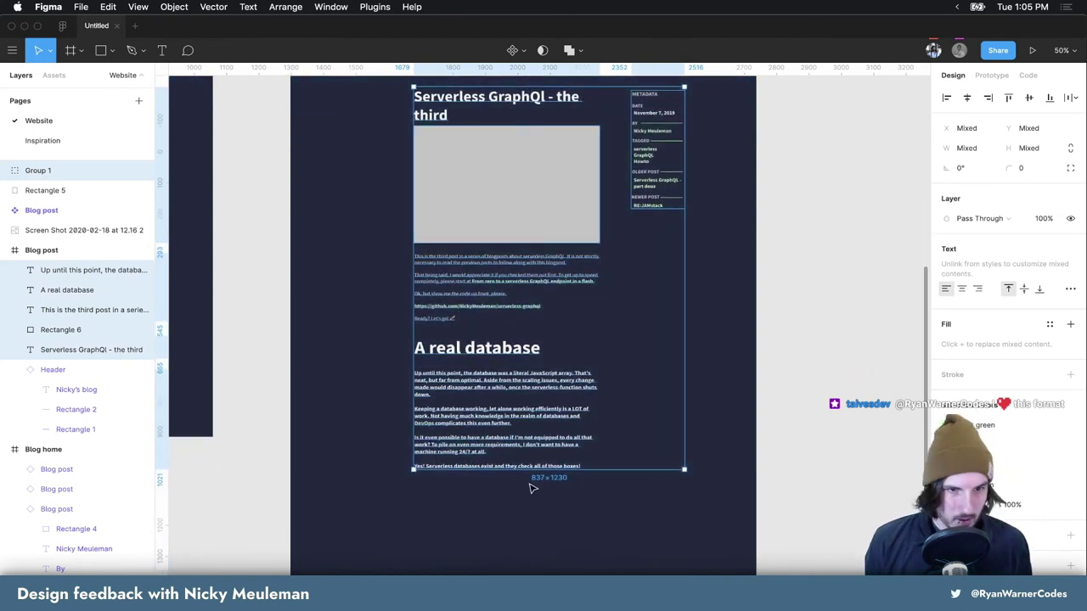
key("super+g")
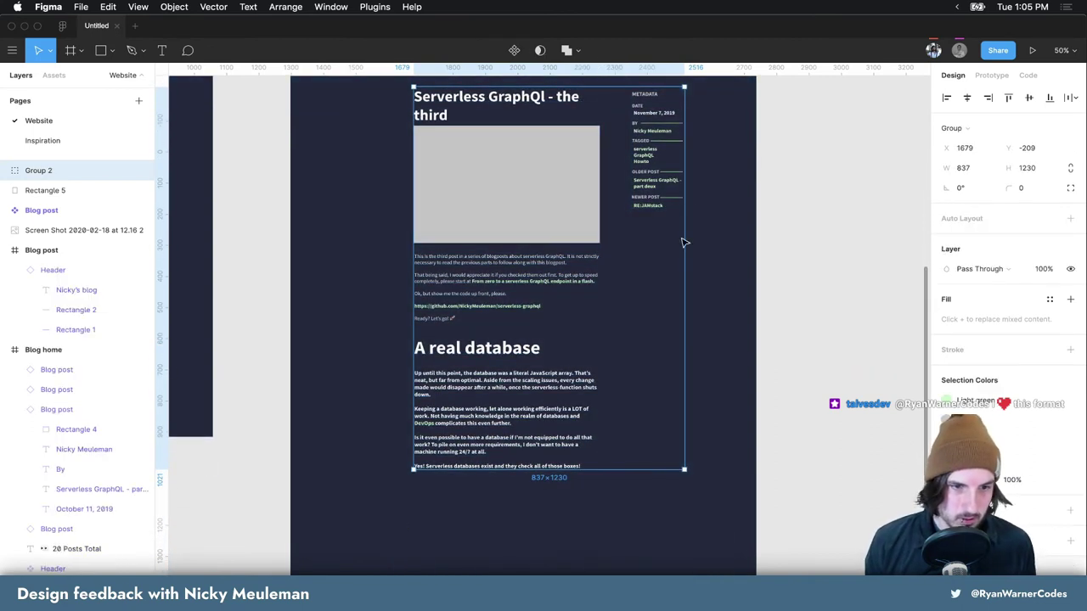
scroll(686, 304, "up", 3)
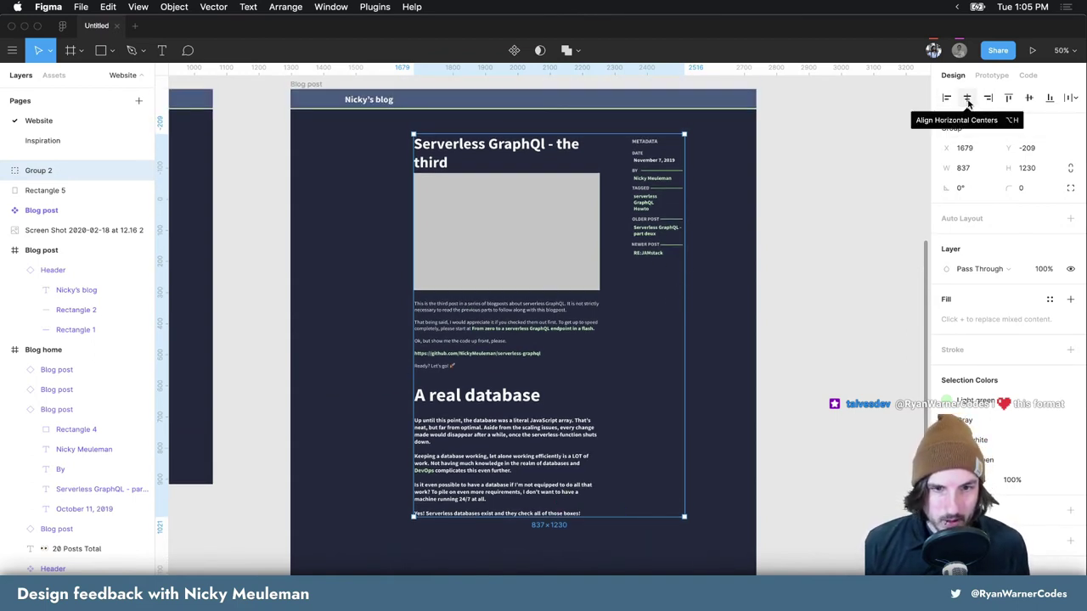
left_click(968, 99)
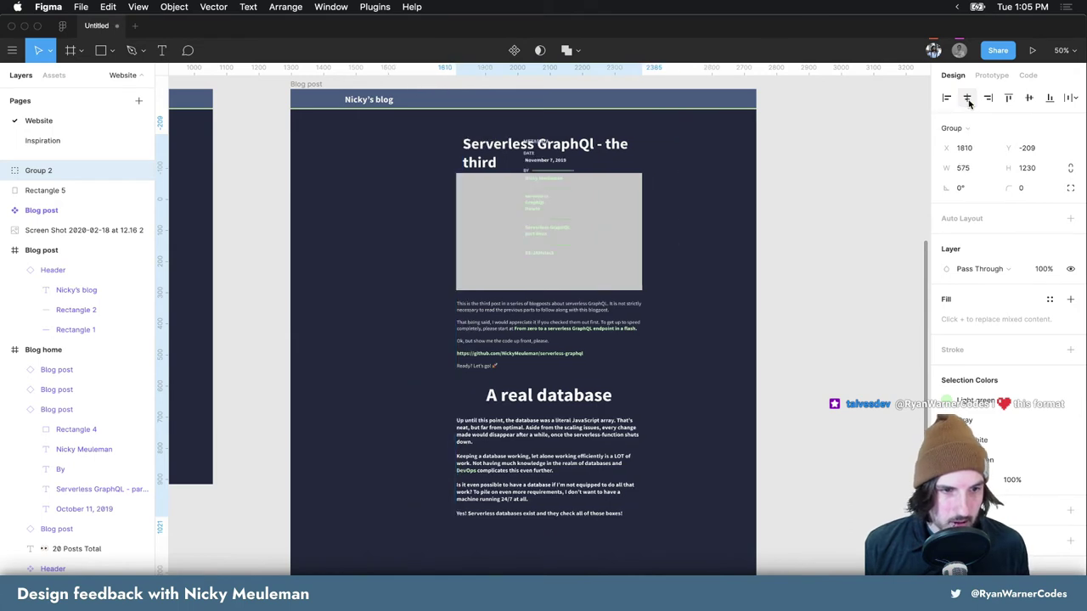
key("ctrl+z")
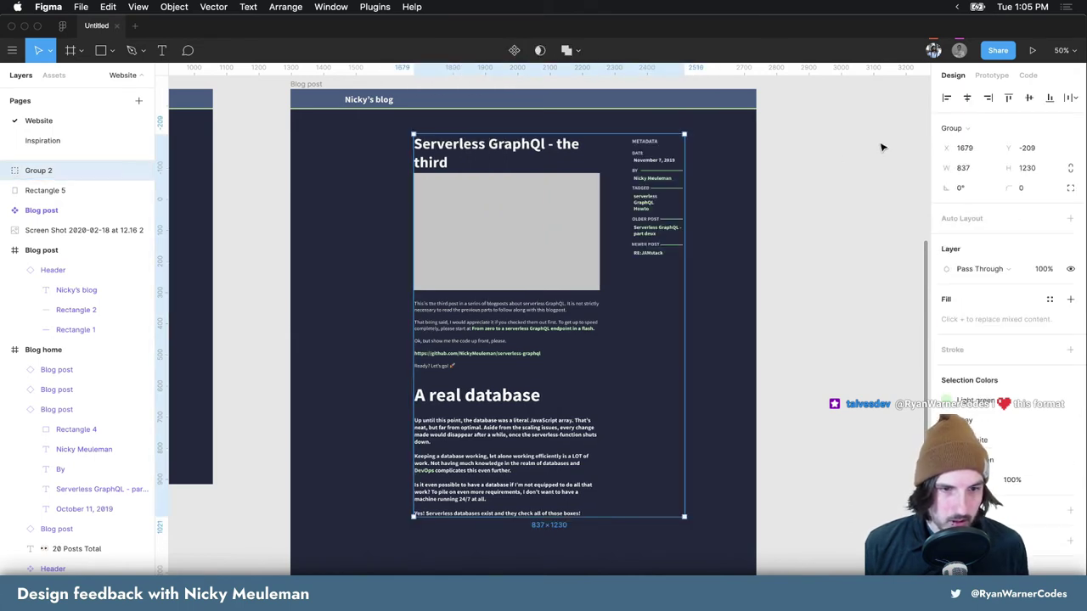
left_click(967, 98)
key("ctrl+z")
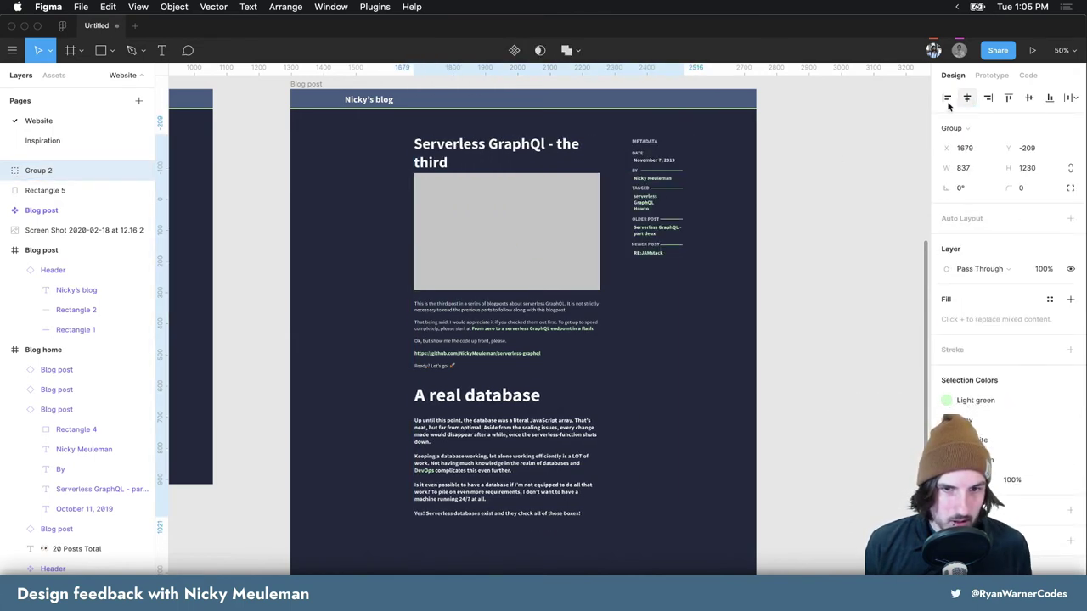
left_click_drag(552, 208, 524, 203)
left_click(672, 179)
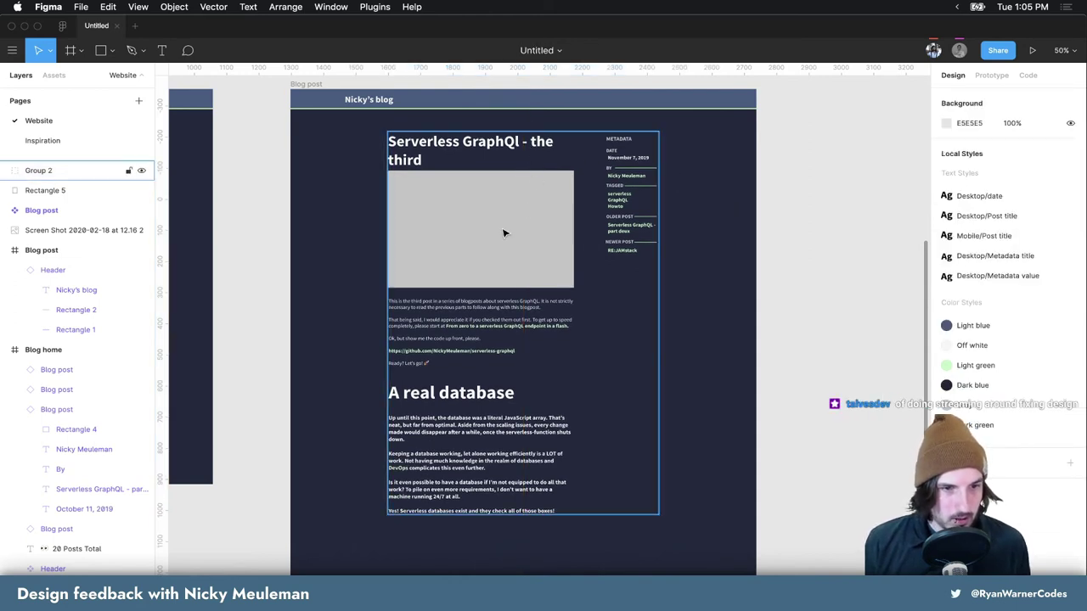
Widen the gap below the title by nudging the image and body text down
scroll(530, 210, "up", 5, "ctrl")
scroll(531, 223, "up", 3)
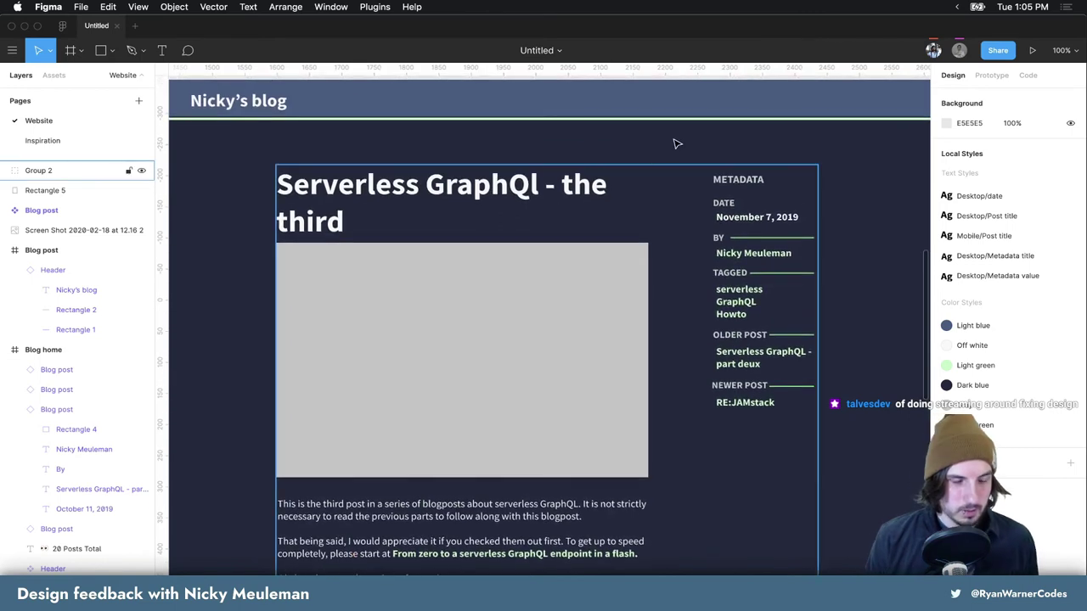
left_click(643, 134)
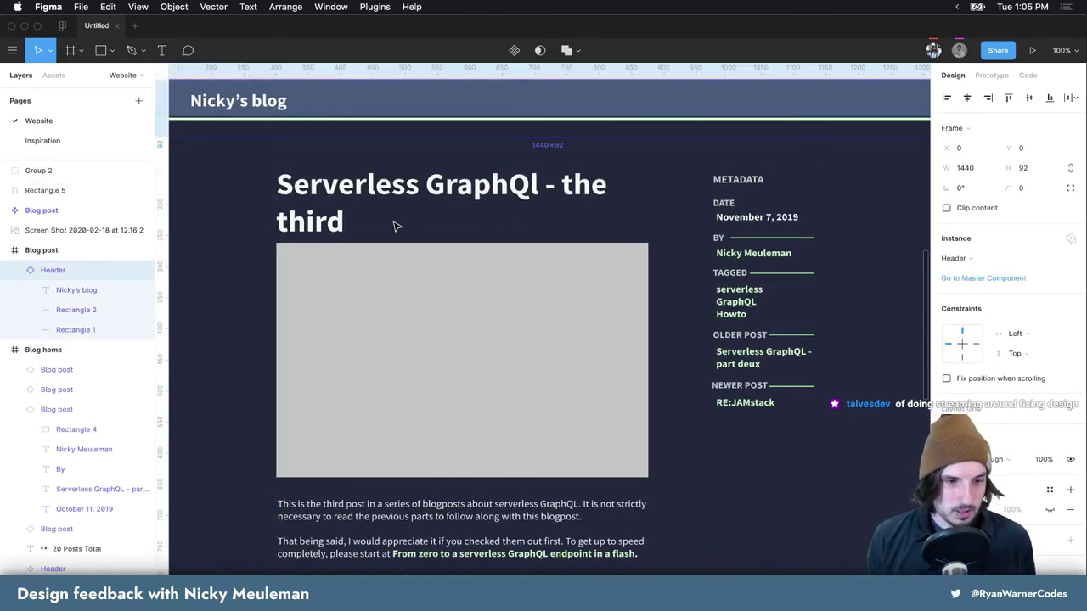
scroll(396, 224, "down", 1)
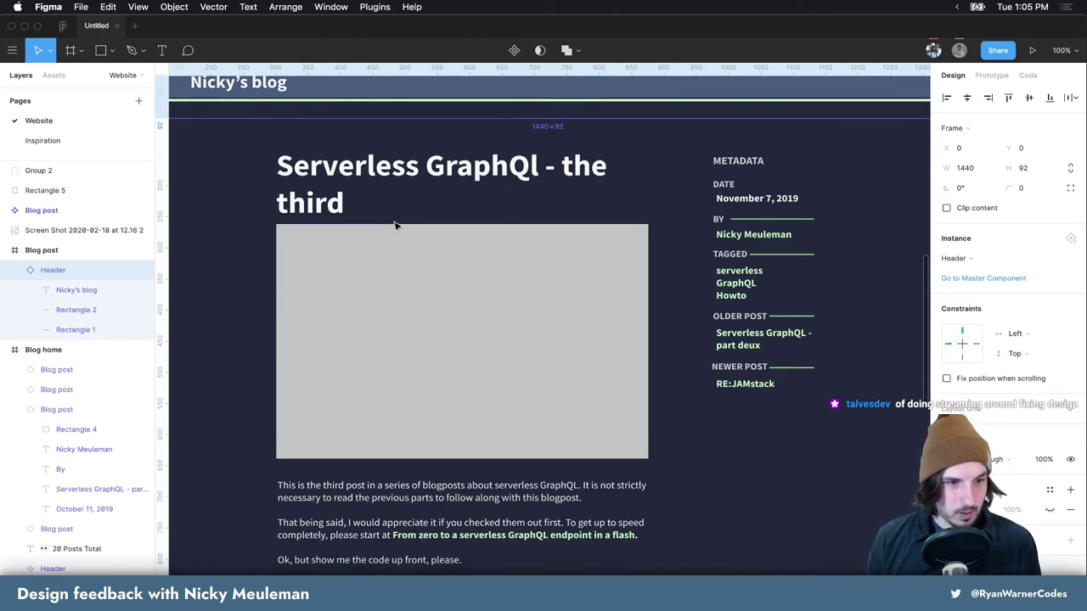
double_click(347, 189)
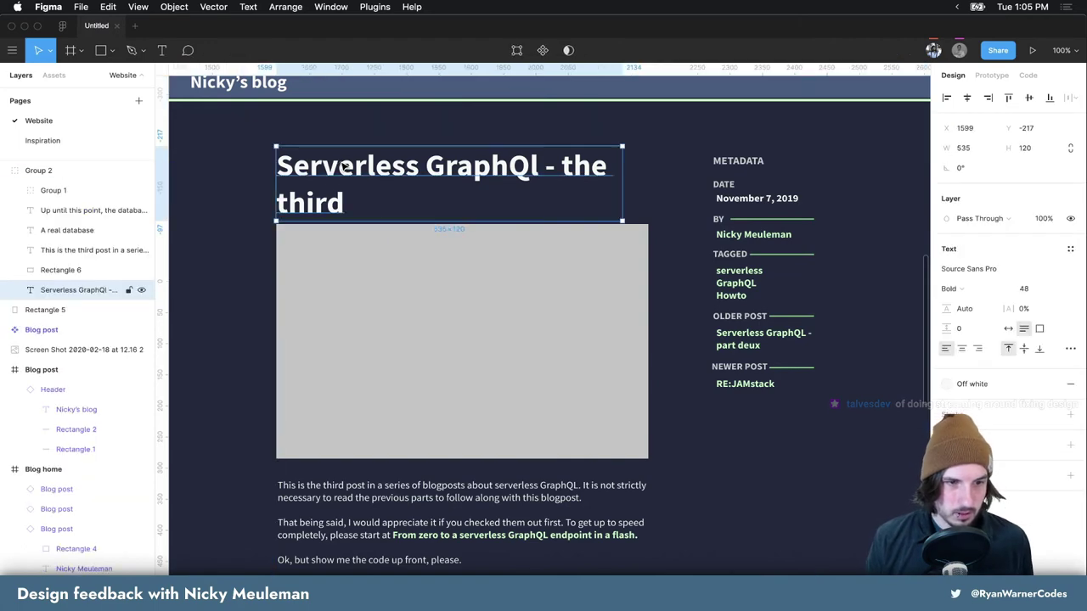
left_click(384, 264)
scroll(344, 357, "down", 5)
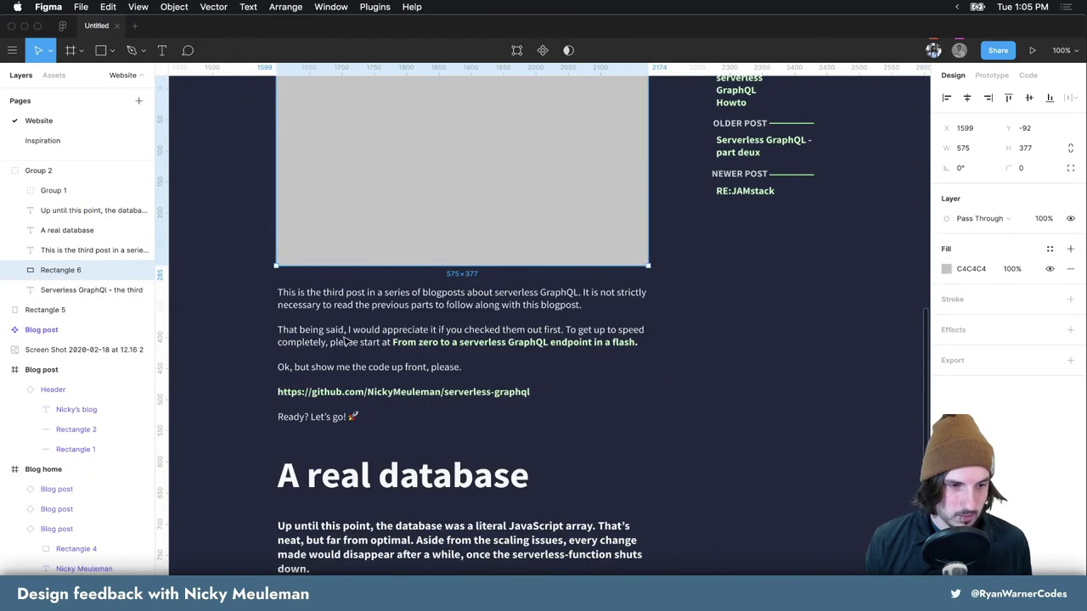
left_click(338, 337, "shift")
left_click(371, 490, "shift")
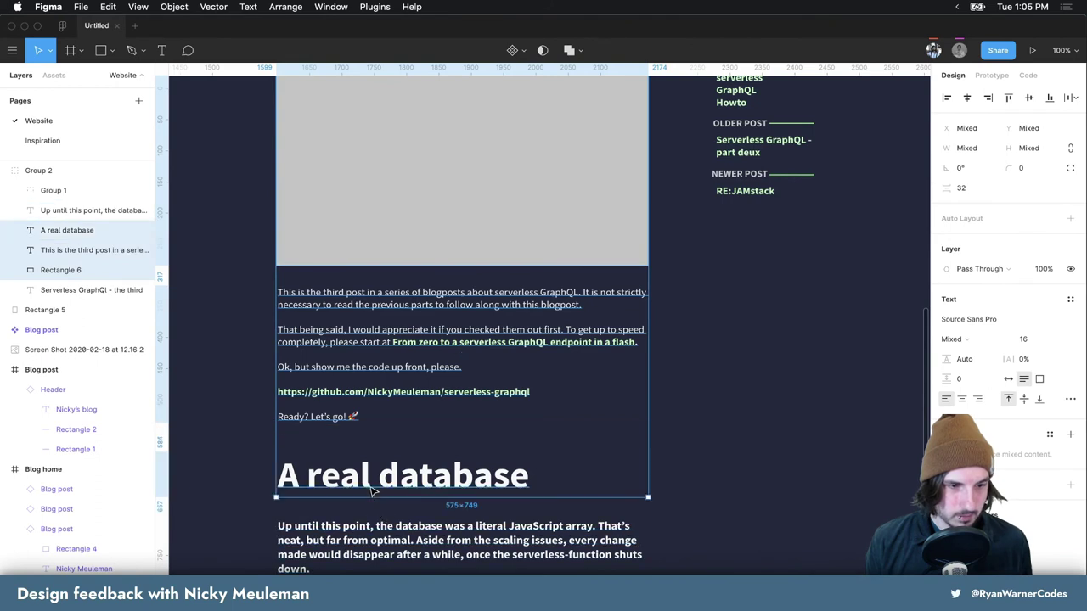
left_click(392, 531, "shift")
scroll(427, 467, "up", 1)
scroll(427, 459, "up", 4)
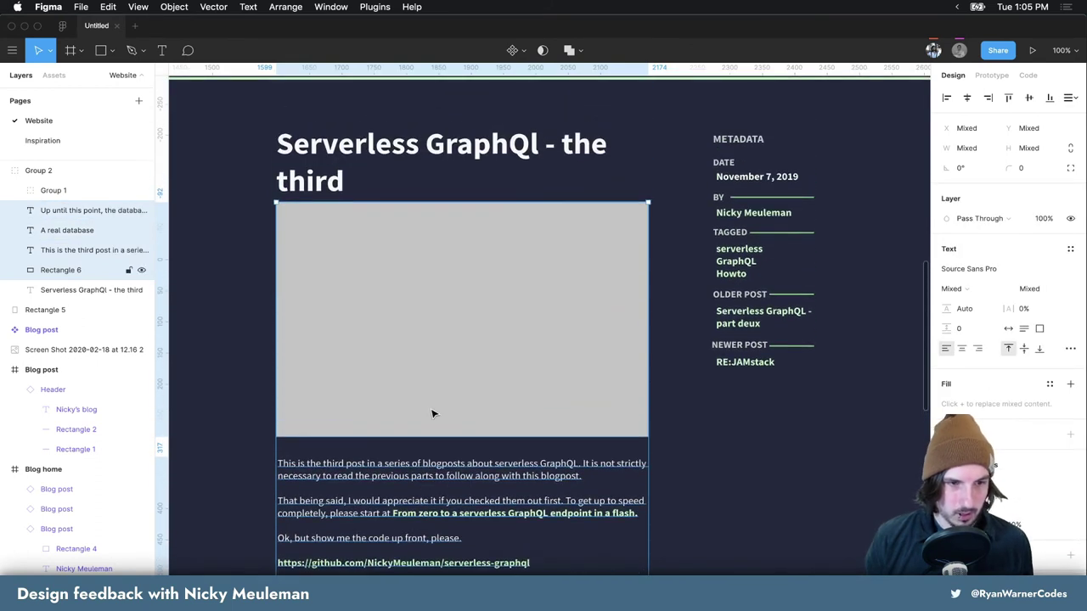
key("shift+Down")
key("shift+Down")
key("shift+Down")
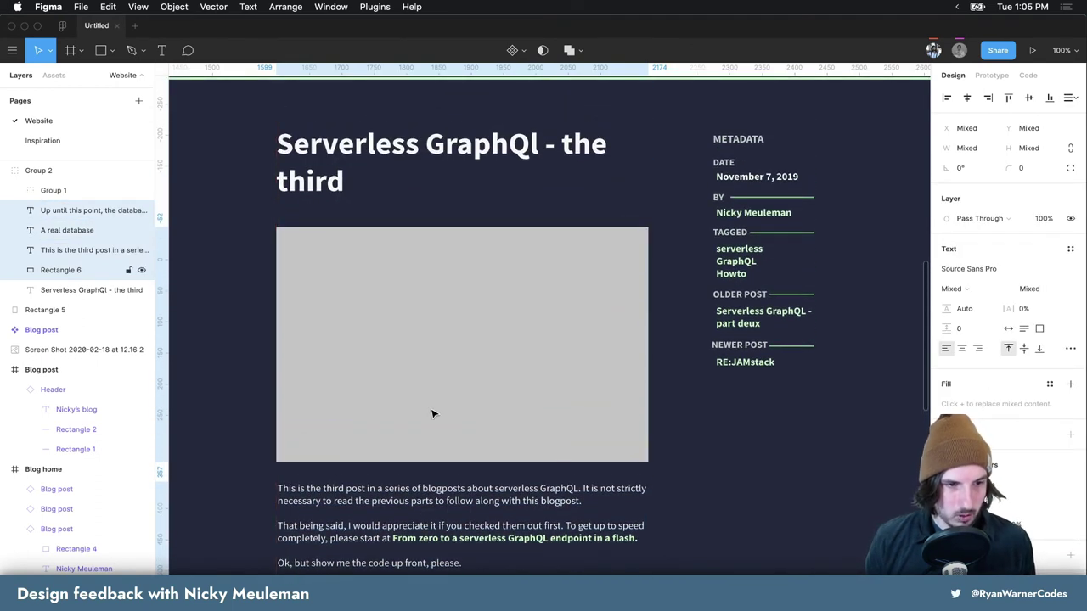
key("shift+Up")
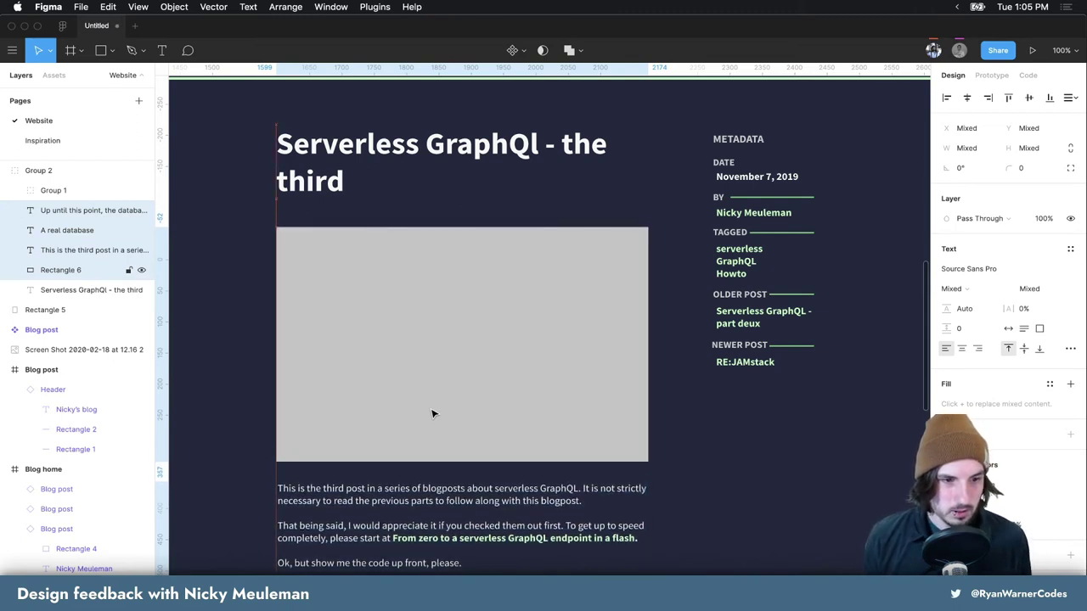
Push the body text further below the grey image placeholder
scroll(431, 414, "down", 2)
scroll(646, 450, "down", 2)
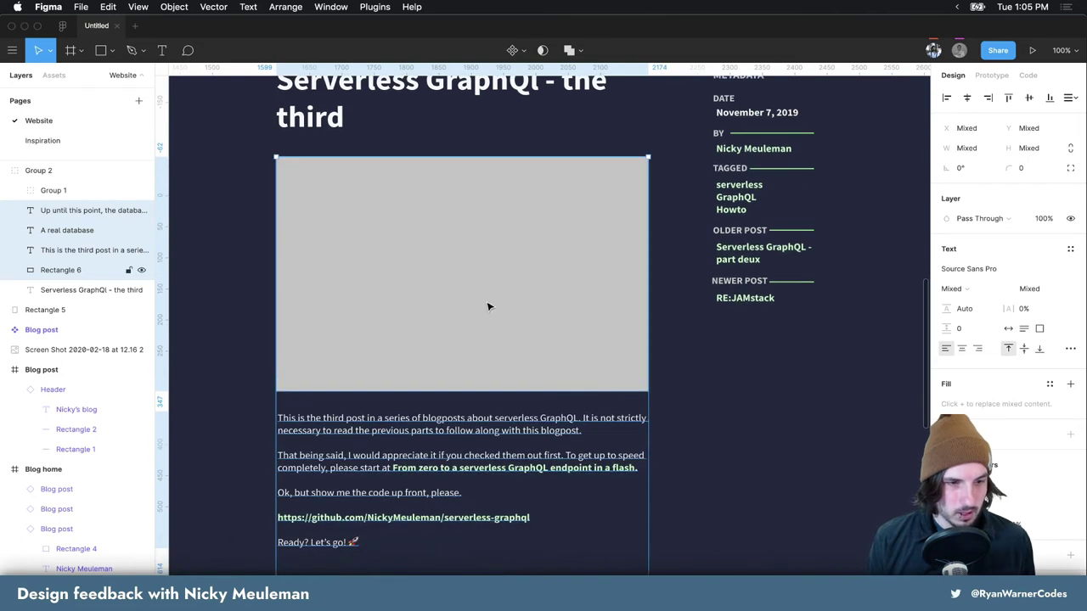
left_click(475, 305, "shift")
key("shift+Down")
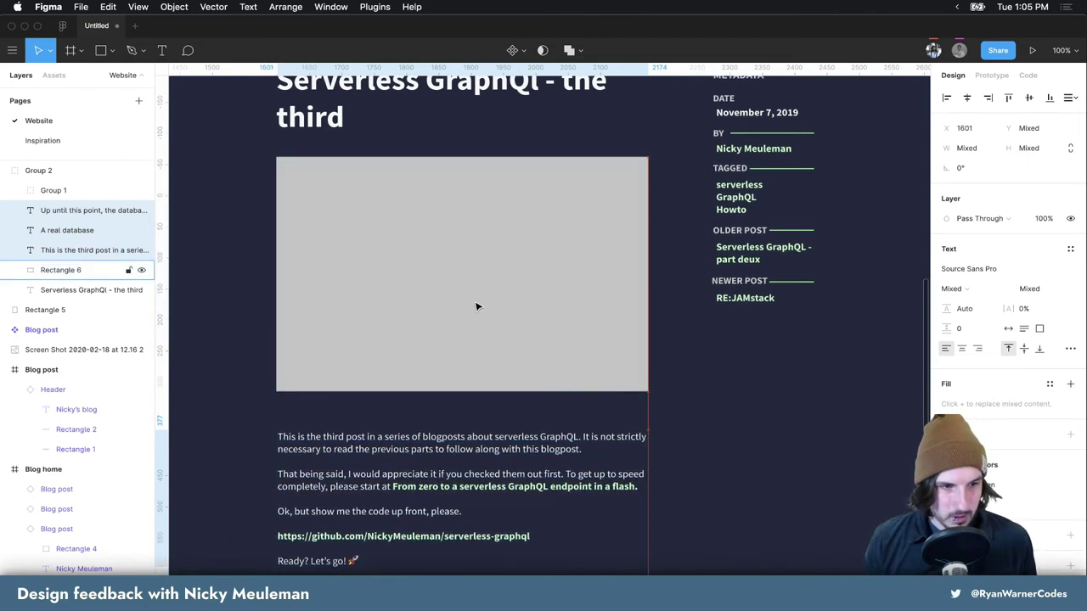
key("shift+Down")
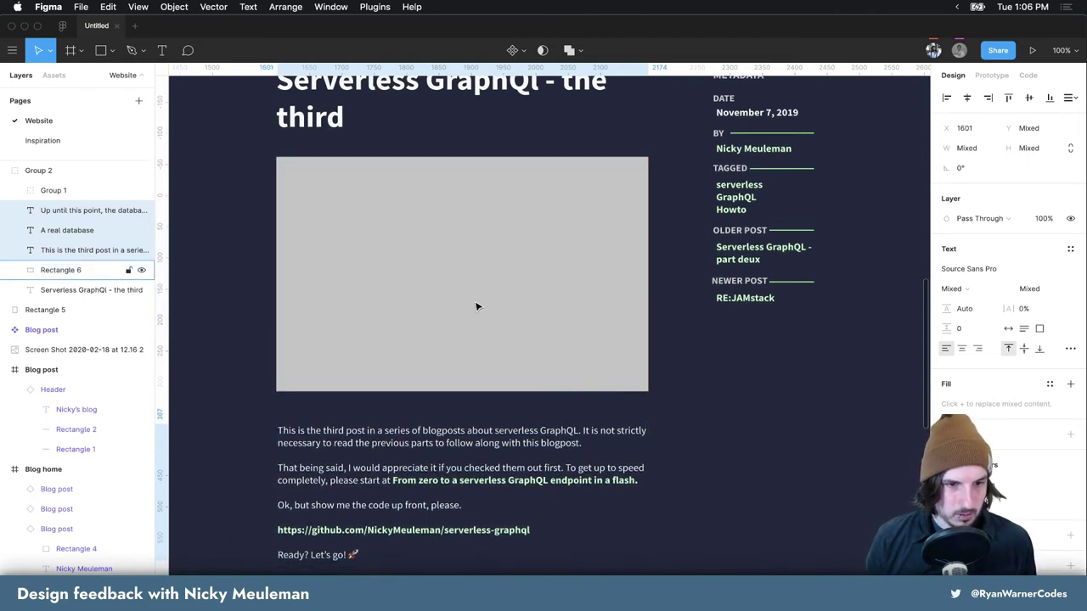
scroll(666, 255, "down", 3)
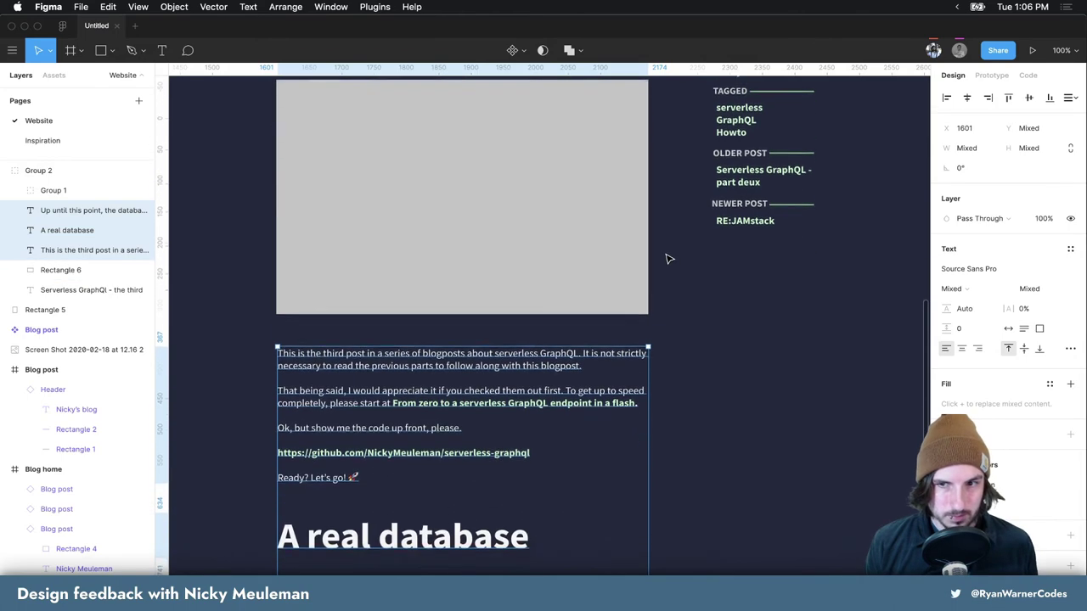
scroll(765, 268, "down", 3)
left_click(782, 273)
scroll(767, 278, "down", 3)
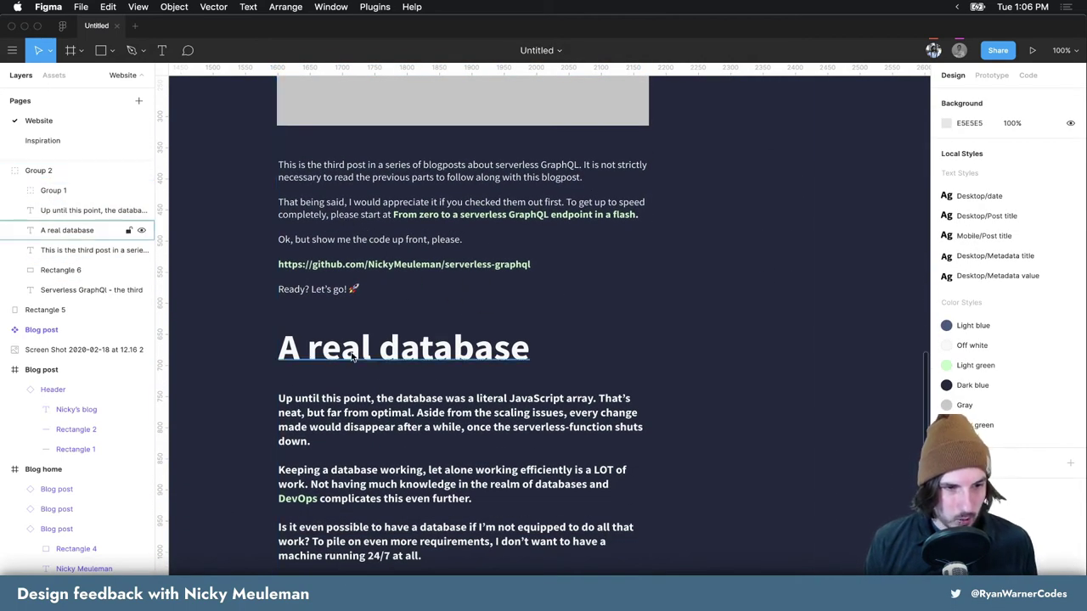
After comparing with the live post, set the A real database heading to font size 38
key("super+Tab")
scroll(450, 259, "down", 5)
scroll(448, 259, "up", 1)
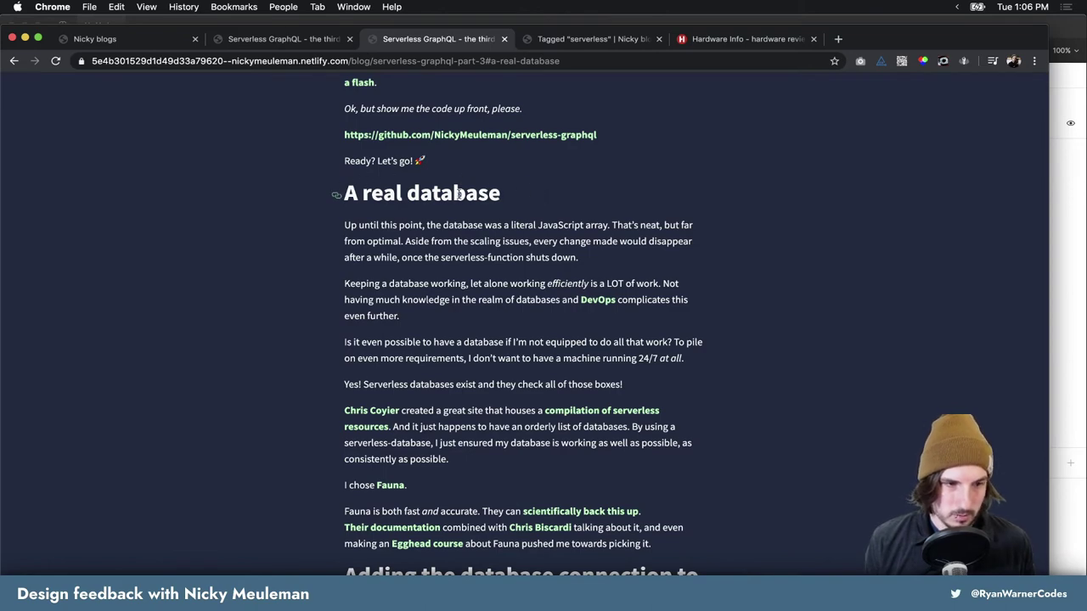
key("super+Tab")
double_click(437, 355)
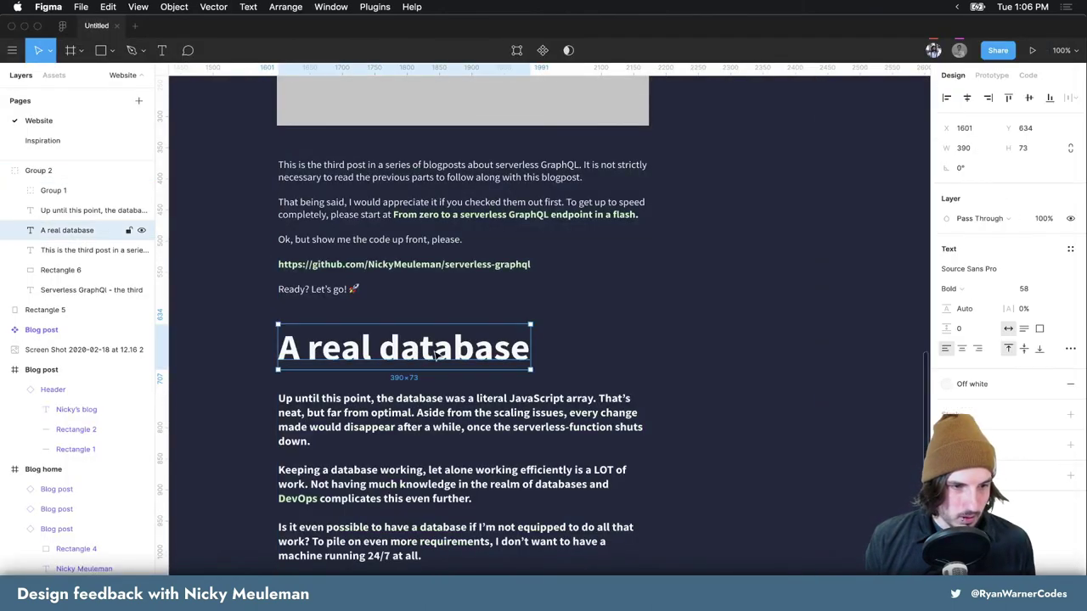
left_click(1038, 292)
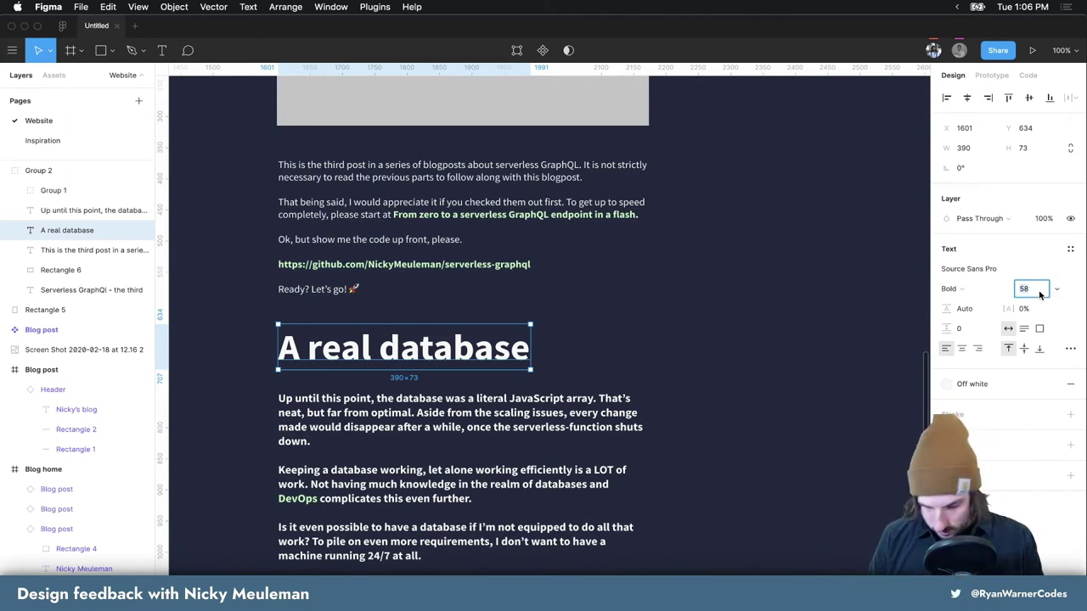
type("38")
key("Return")
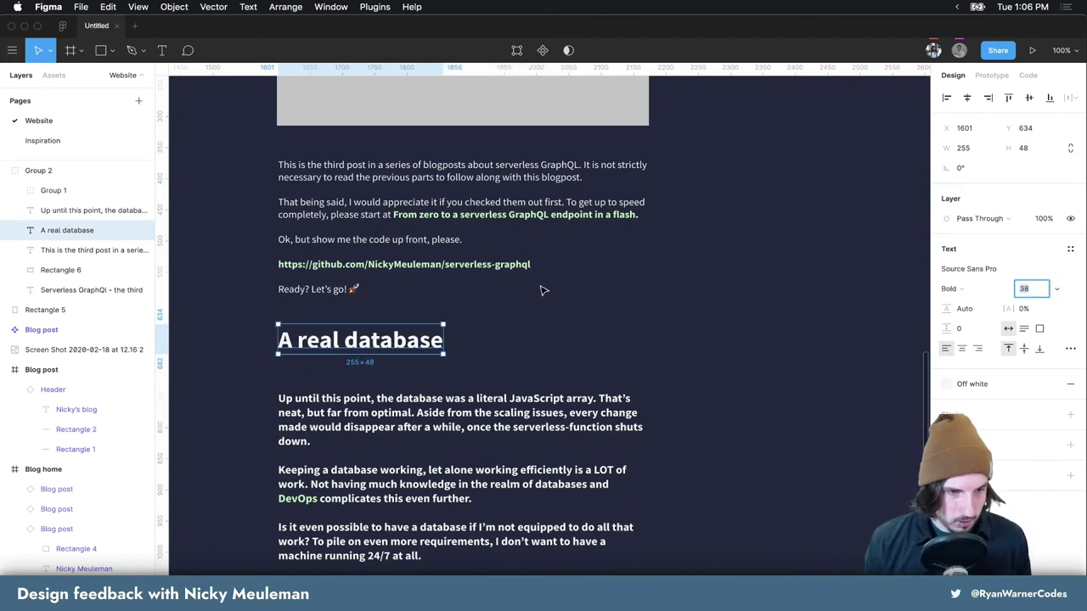
Move the heading and paragraph up toward the intro and make the paragraph Regular weight
left_click_drag(322, 326, 321, 306)
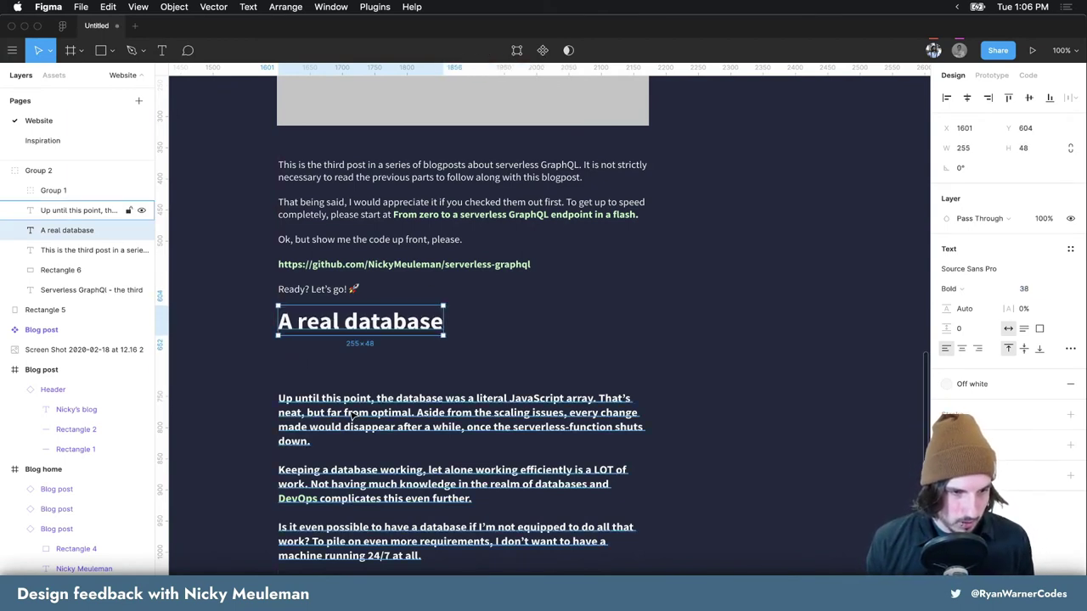
left_click_drag(361, 416, 361, 374)
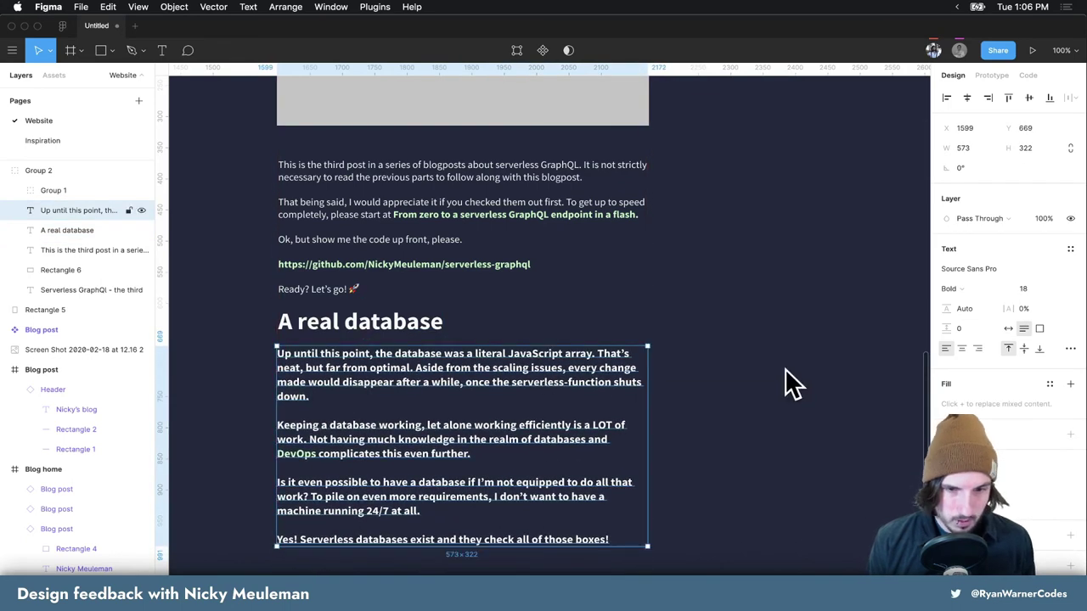
left_click(952, 289)
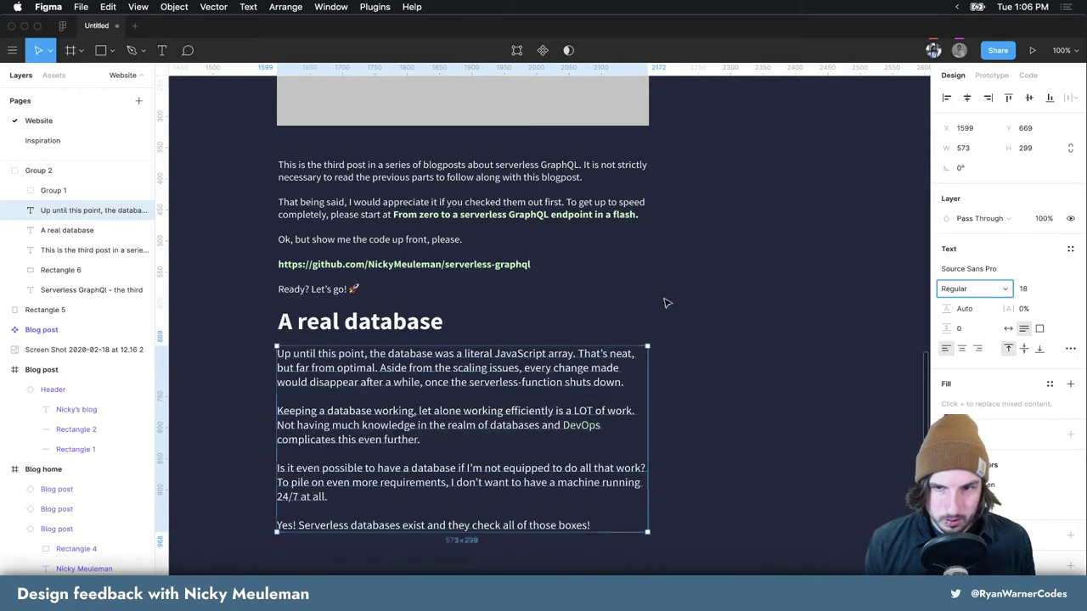
left_click(972, 259)
key("Escape")
left_click(433, 370)
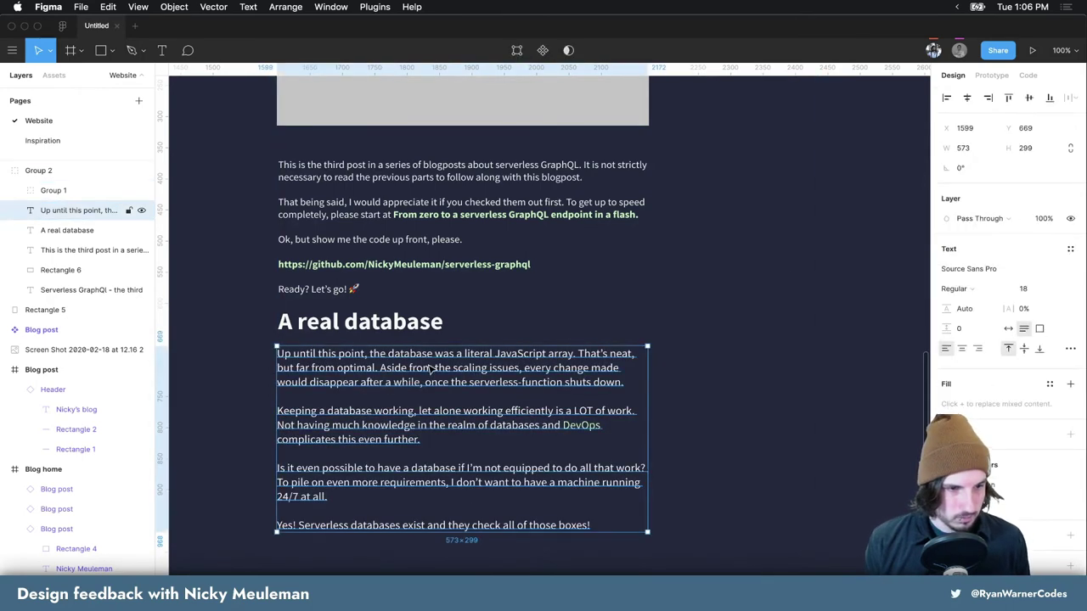
Highlight the A real database heading on the live post in Chrome
key("super+Tab")
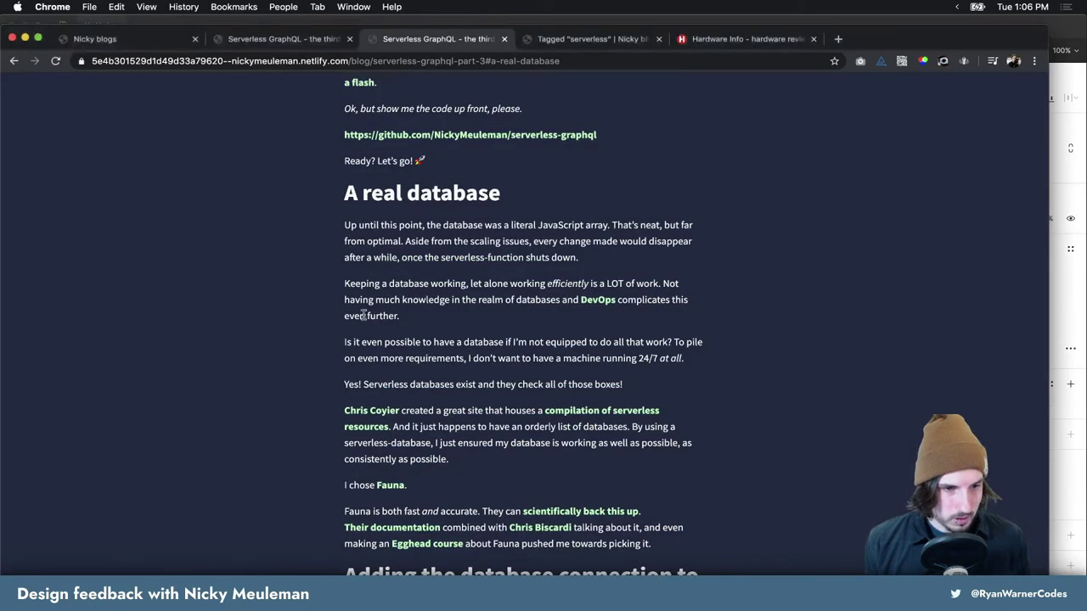
left_click_drag(352, 192, 503, 195)
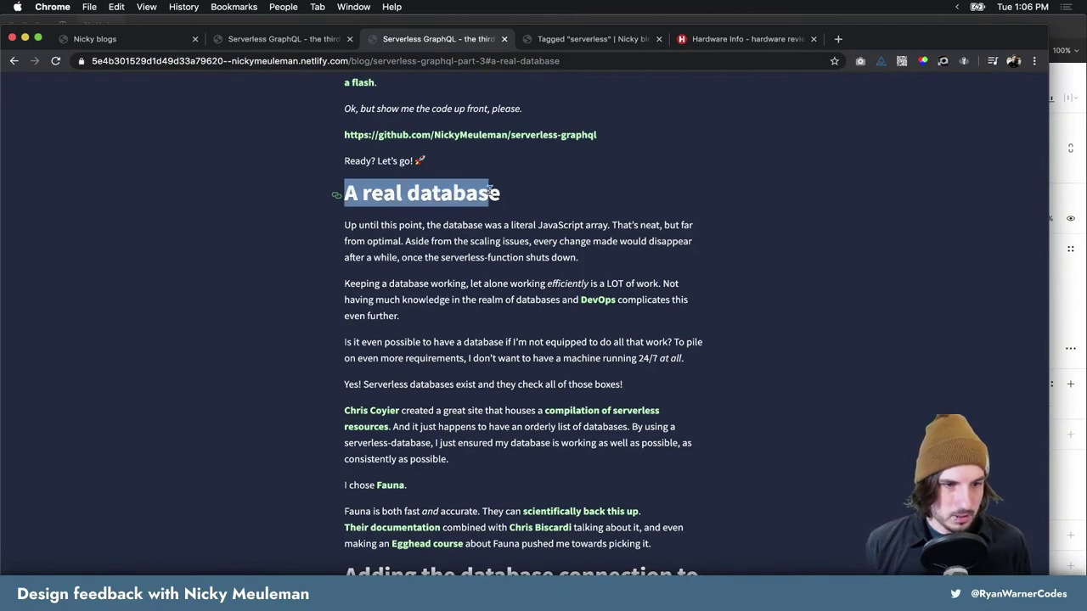
left_click(550, 203)
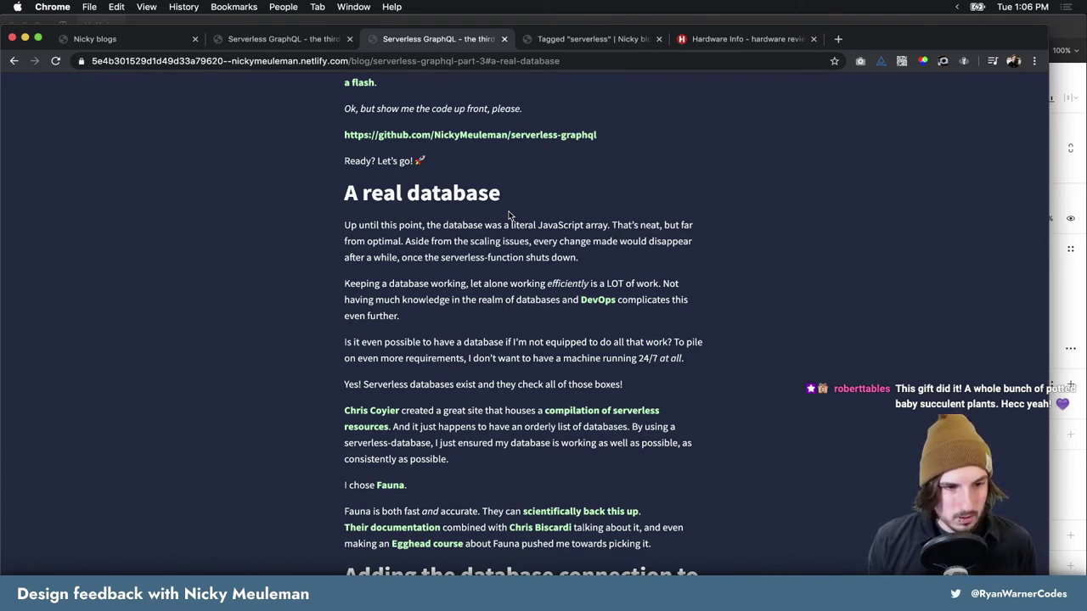
mouse_move(422, 193)
left_click_drag(348, 194, 489, 194)
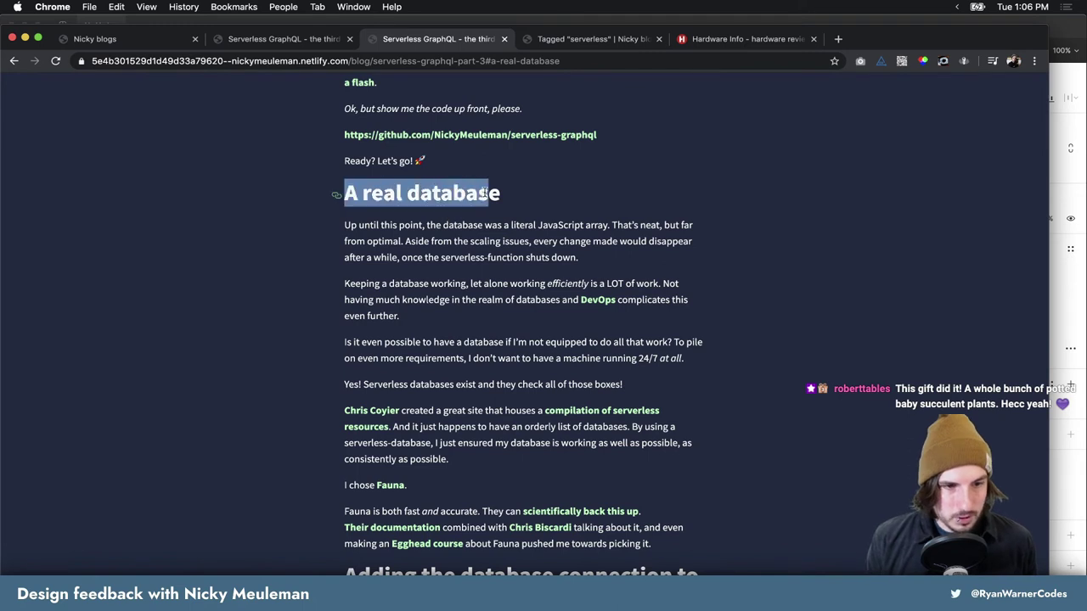
left_click(408, 195)
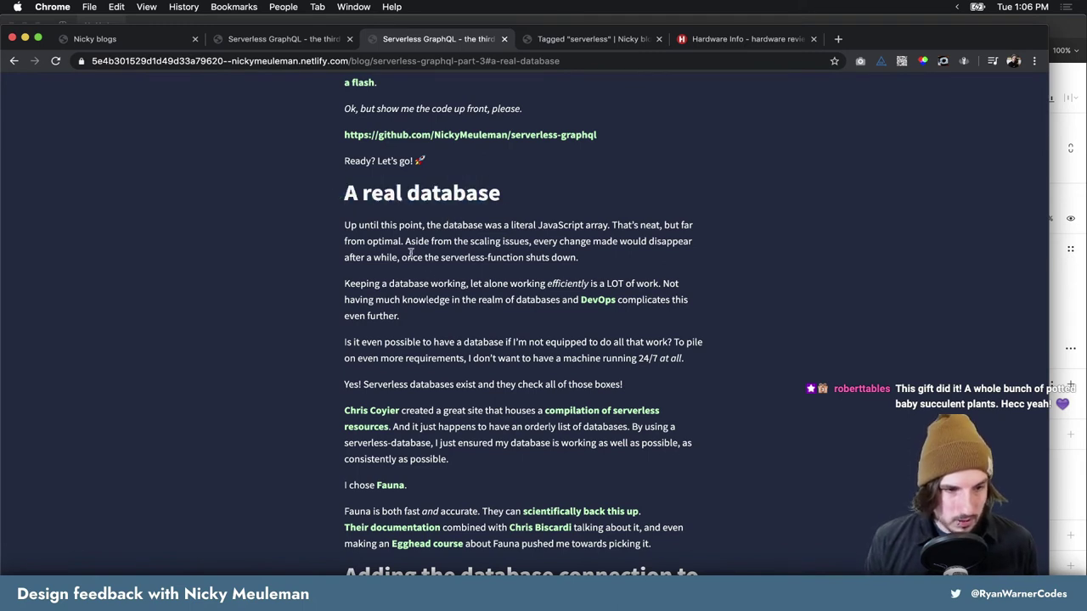
Read through the live section's paragraphs, then return to the Figma mockup
left_click_drag(412, 226, 516, 542)
scroll(494, 495, "down", 3)
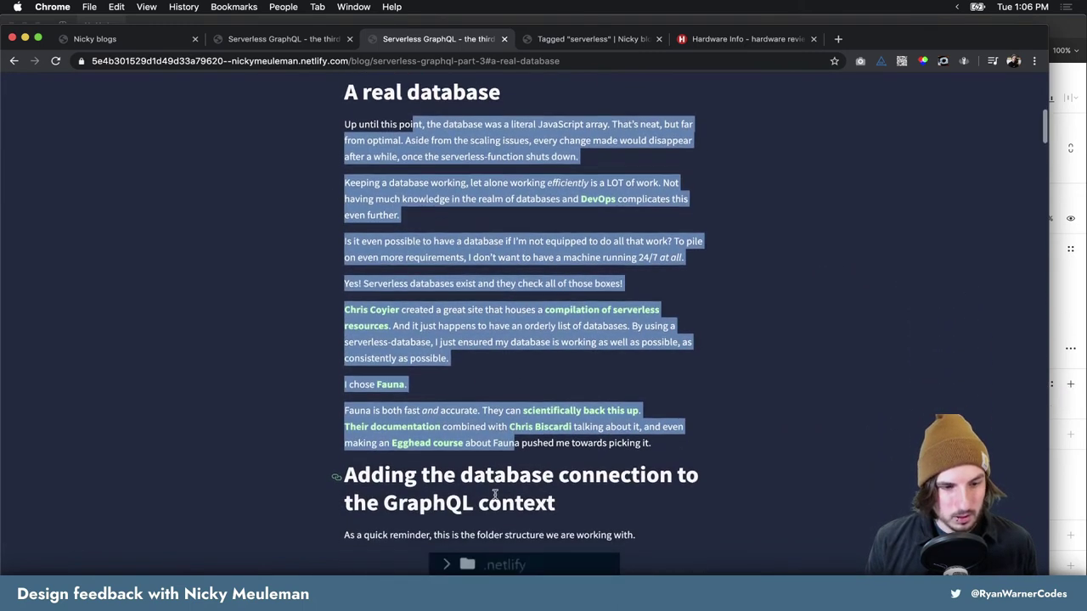
scroll(494, 495, "down", 2)
left_click_drag(357, 396, 555, 427)
scroll(558, 435, "down", 5)
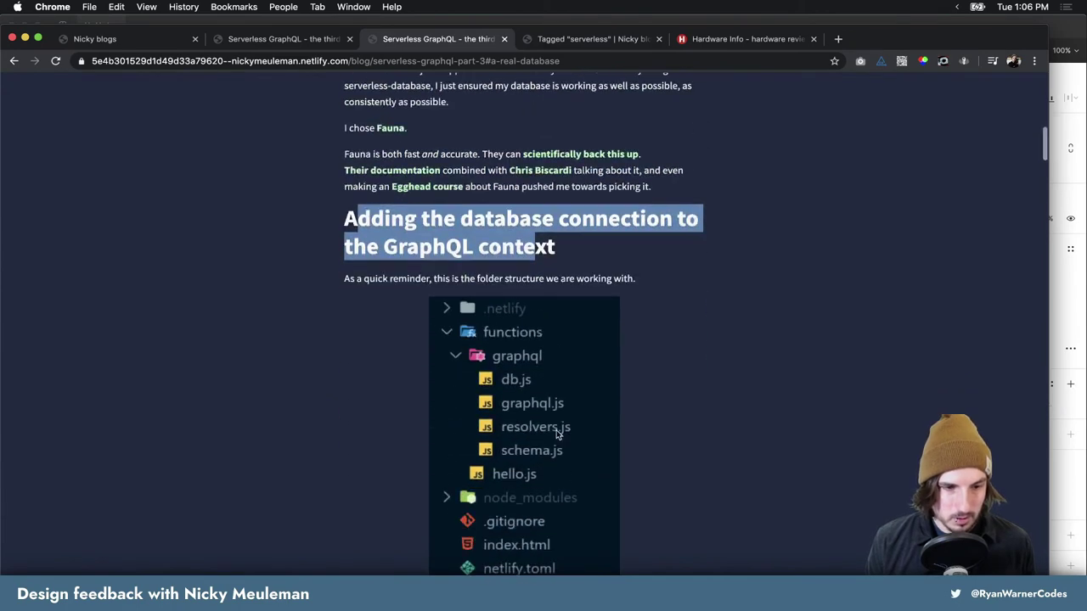
scroll(557, 435, "down", 1)
scroll(544, 382, "down", 8)
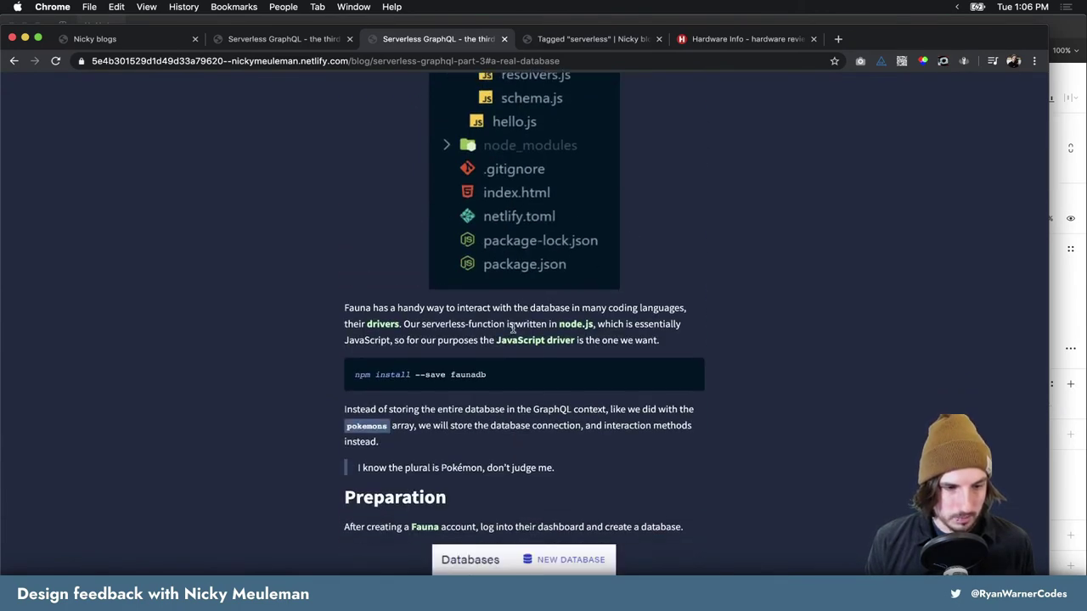
key("super+Tab")
scroll(595, 314, "up", 1)
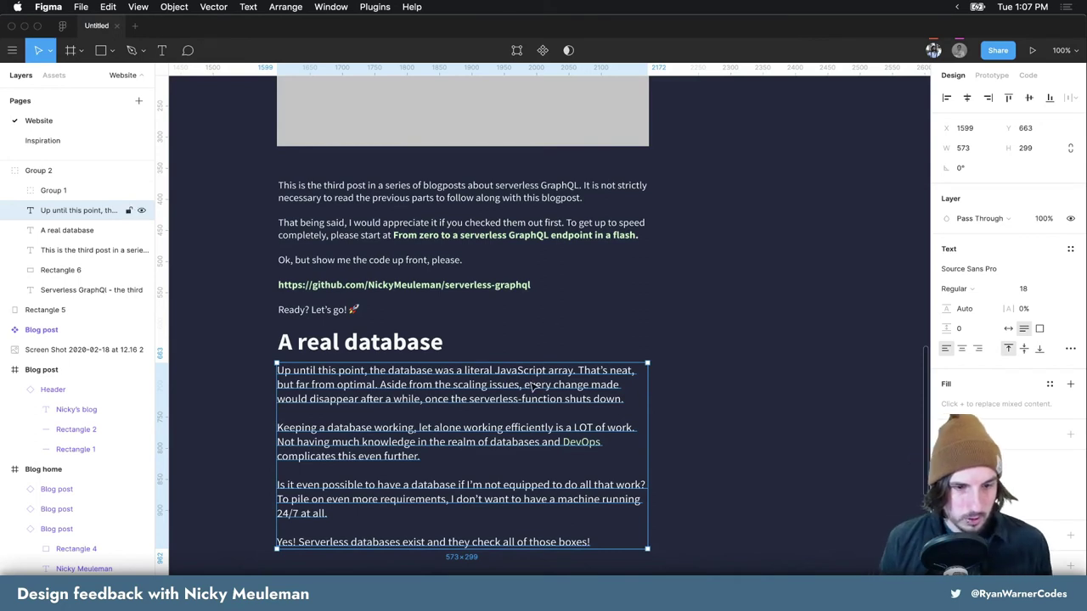
Nudge the A real database heading and paragraph down twice with Shift+Down
left_click(430, 345, "shift")
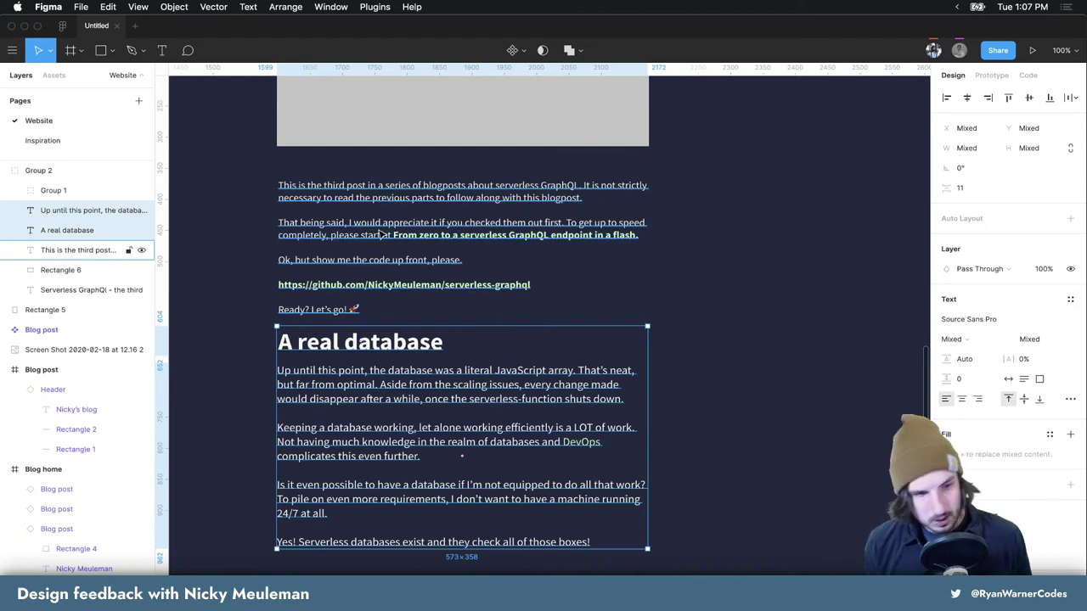
key("shift+Down")
key("shift+Down")
key("shift+Down")
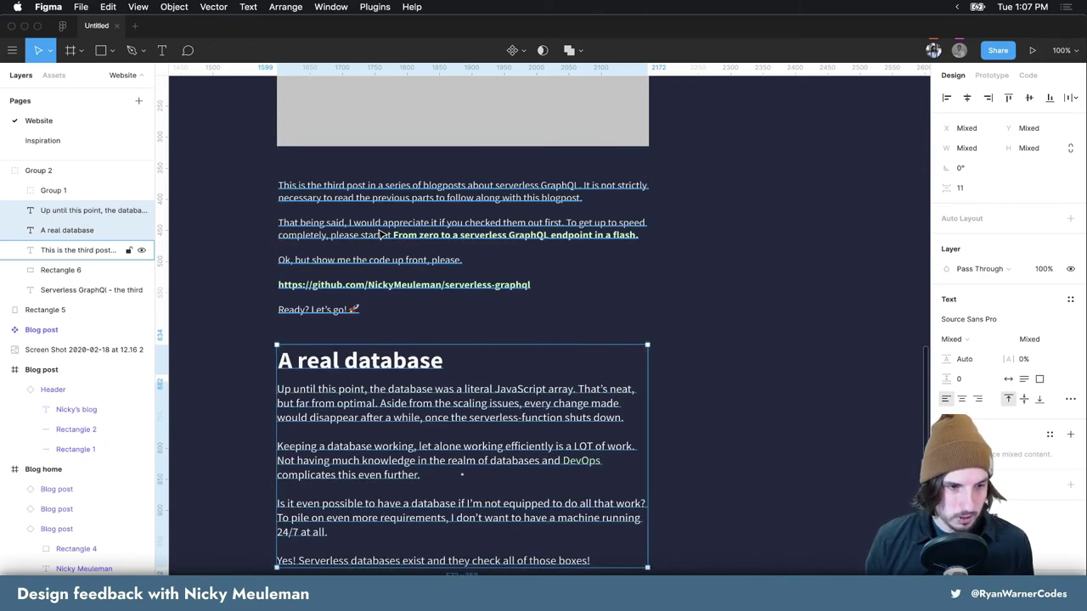
key("shift+Down")
left_click(703, 363)
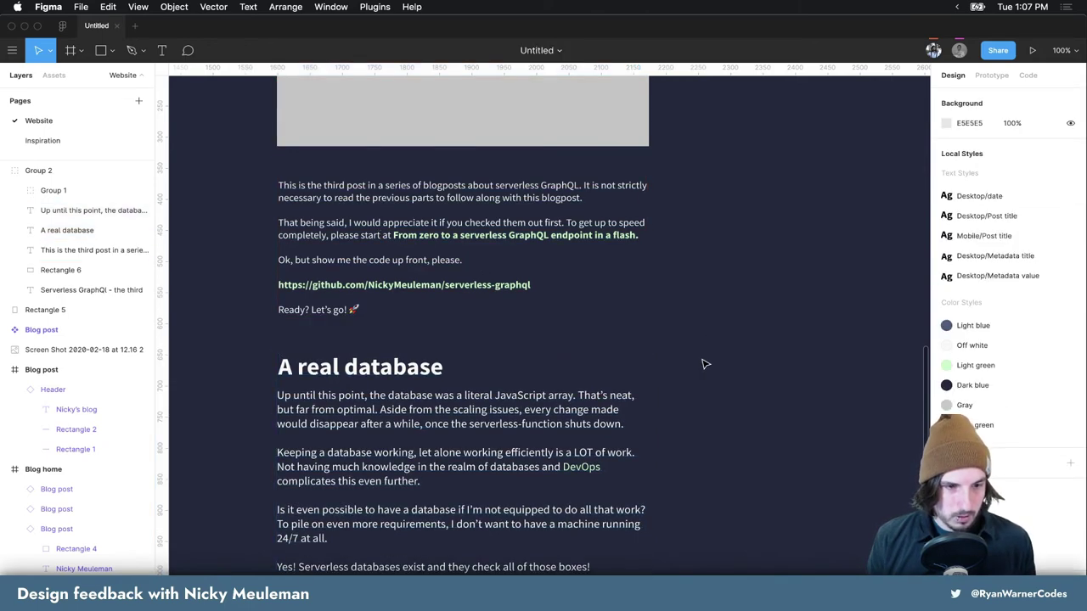
scroll(703, 363, "up", 2)
scroll(662, 359, "up", 2)
scroll(453, 433, "down", 2)
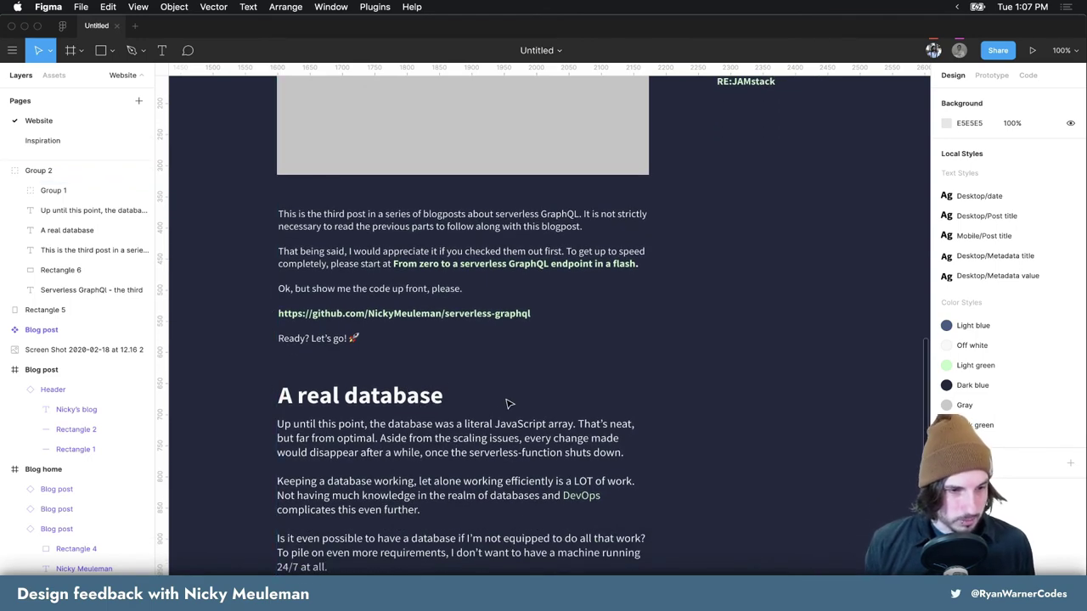
scroll(510, 408, "down", 1)
scroll(452, 392, "down", 2)
scroll(453, 392, "down", 5)
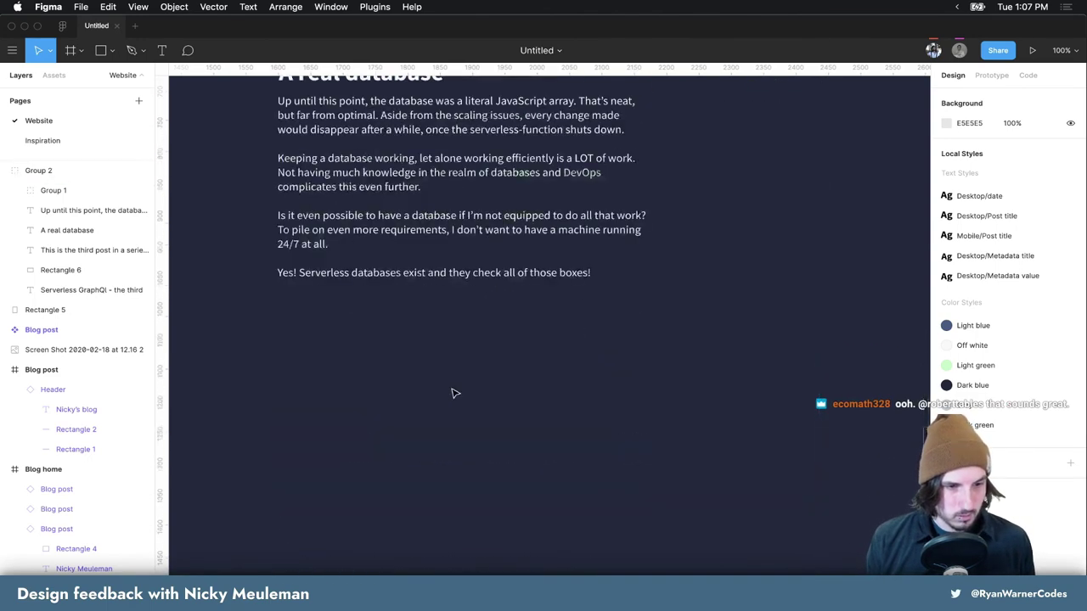
scroll(451, 391, "down", 3)
scroll(451, 390, "up", 4)
scroll(451, 391, "up", 3)
scroll(452, 392, "up", 5)
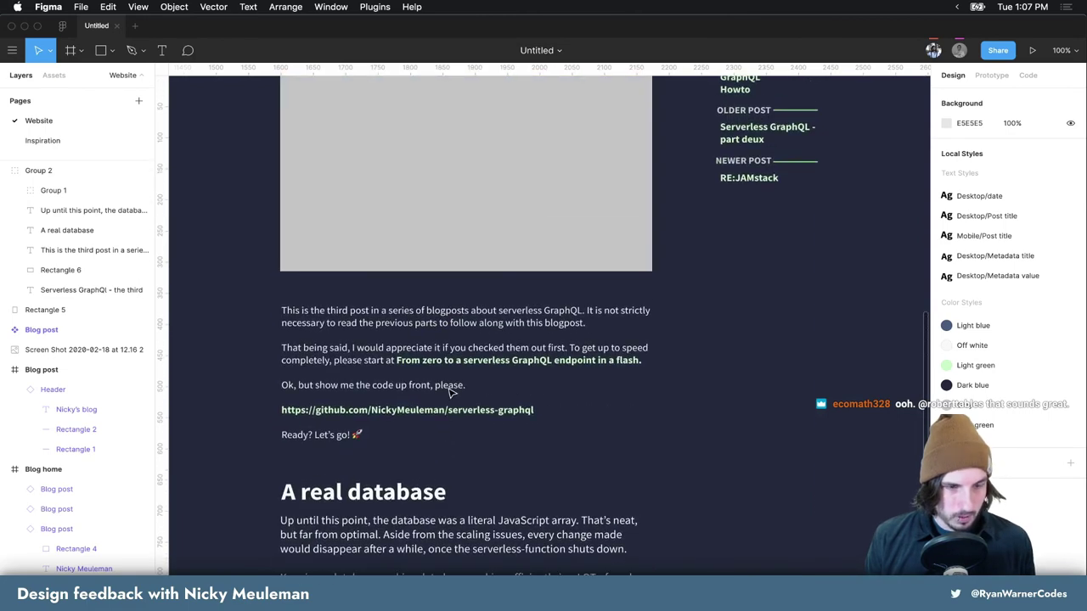
scroll(451, 391, "down", 3)
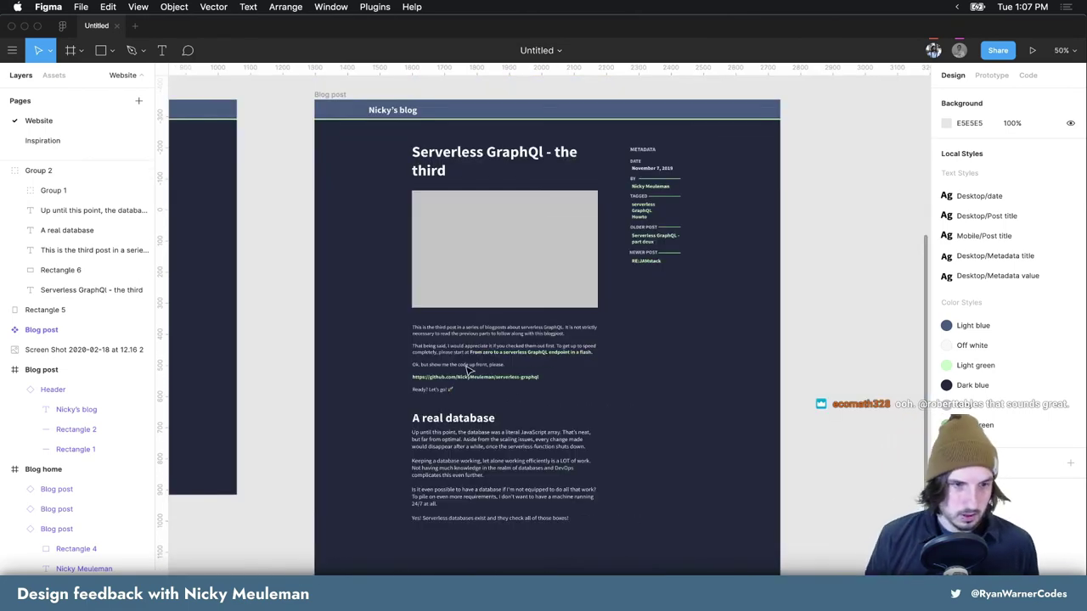
Nudge the post's nested metadata group 10 px left to x 2262
scroll(667, 321, "up", 2)
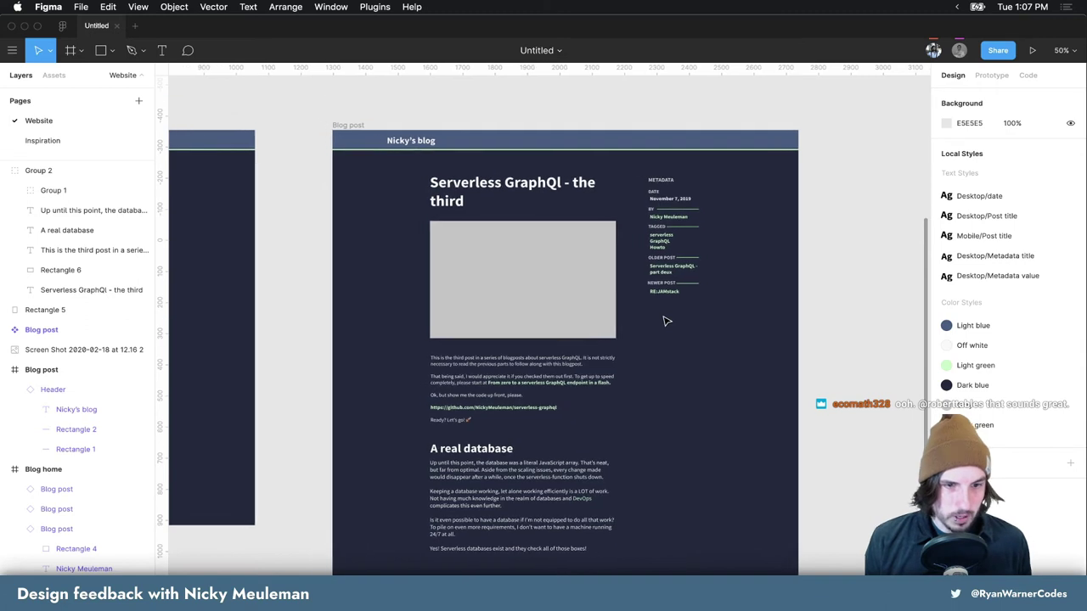
scroll(667, 320, "left", 3)
left_click(710, 266)
double_click(710, 266)
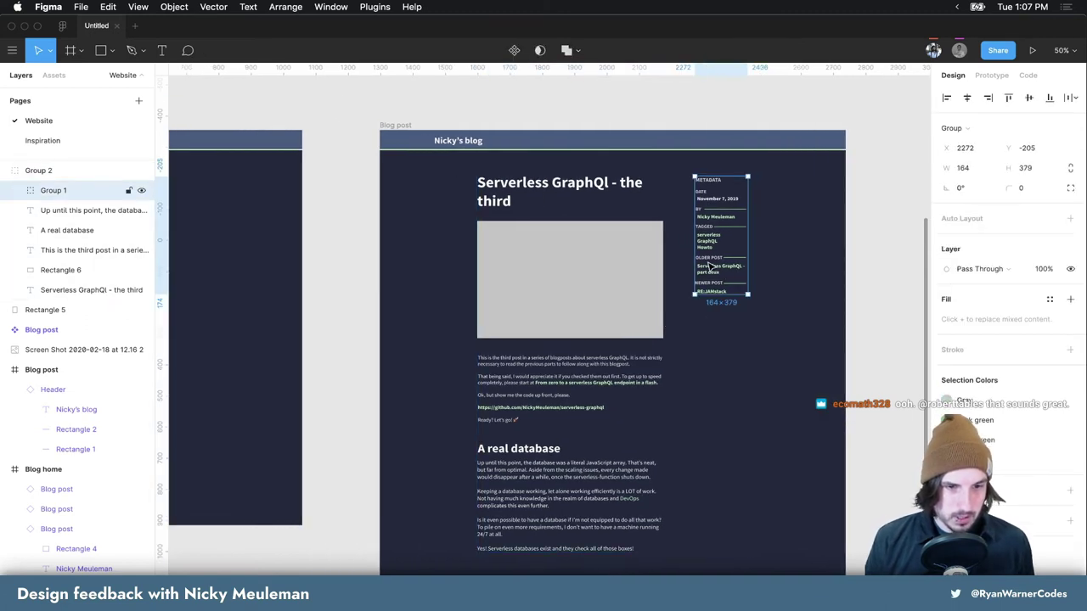
key("shift+Left")
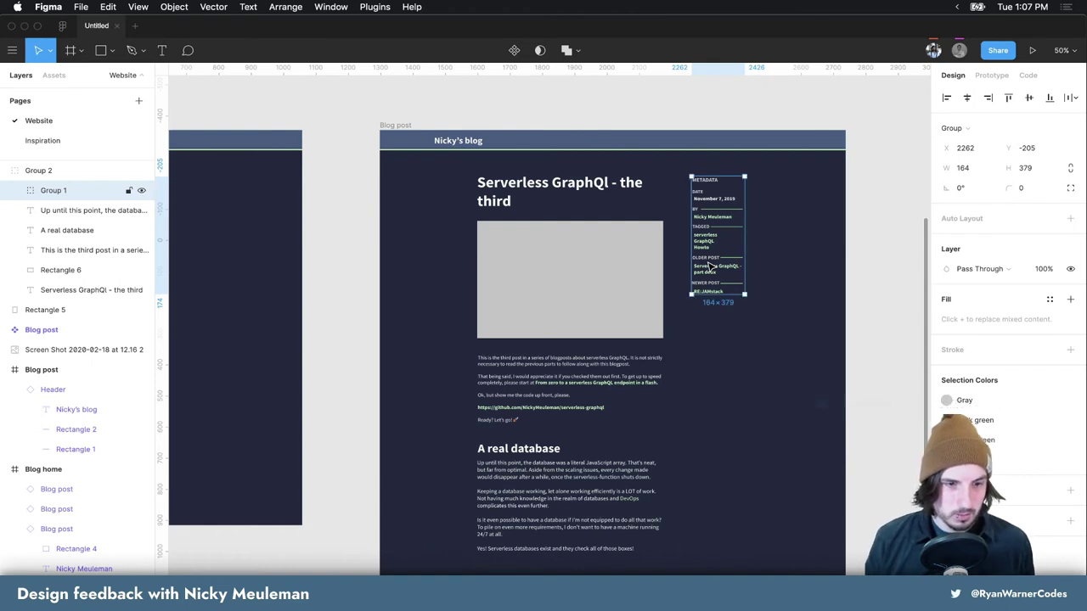
left_click(692, 425)
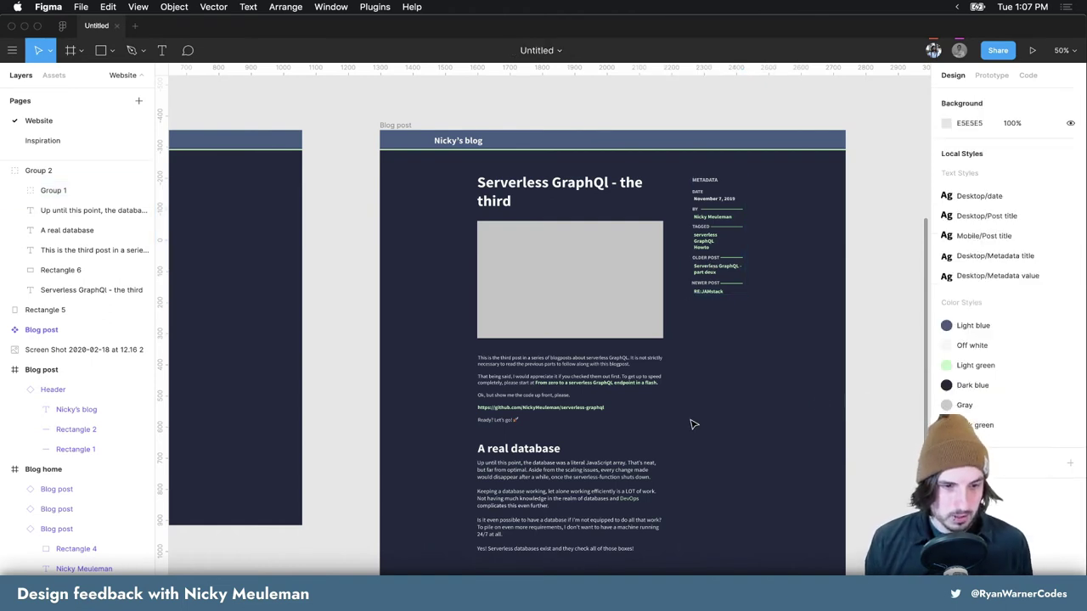
Pan left to bring the Blog home mockup into view
scroll(692, 425, "up", 1)
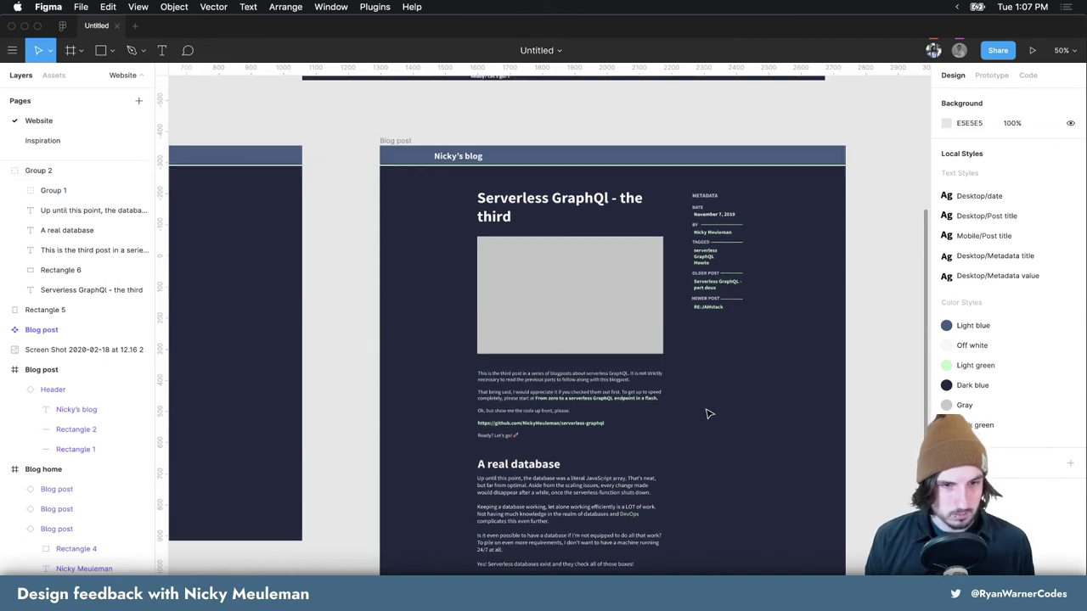
scroll(710, 414, "left", 2)
scroll(718, 412, "left", 3)
scroll(721, 412, "left", 3)
Marquee-select the Blog home post list to inspect it
scroll(721, 407, "left", 1)
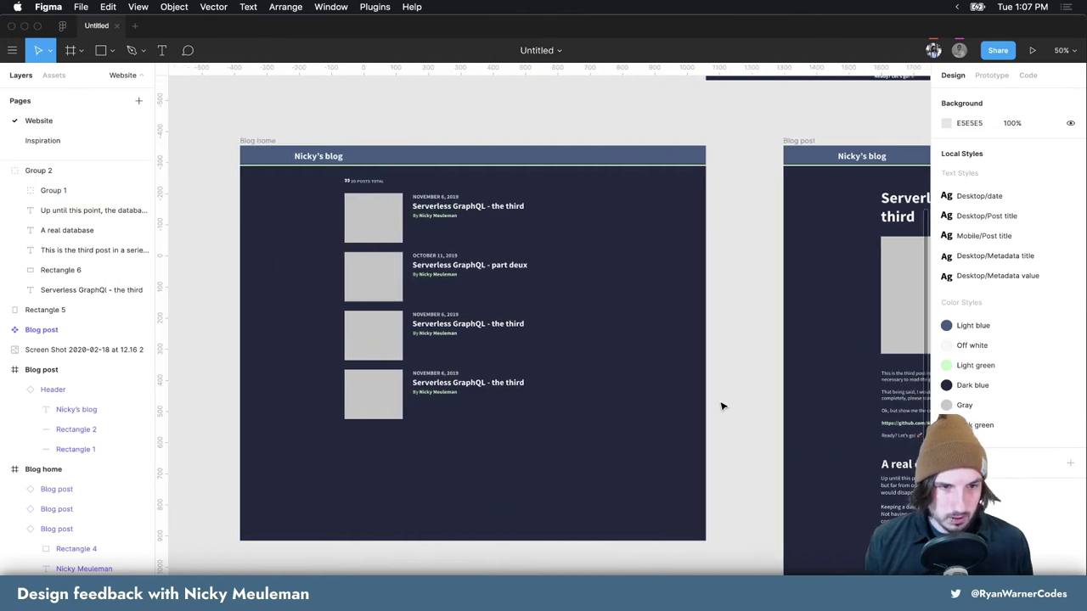
scroll(718, 403, "left", 2)
scroll(510, 219, "up", 3)
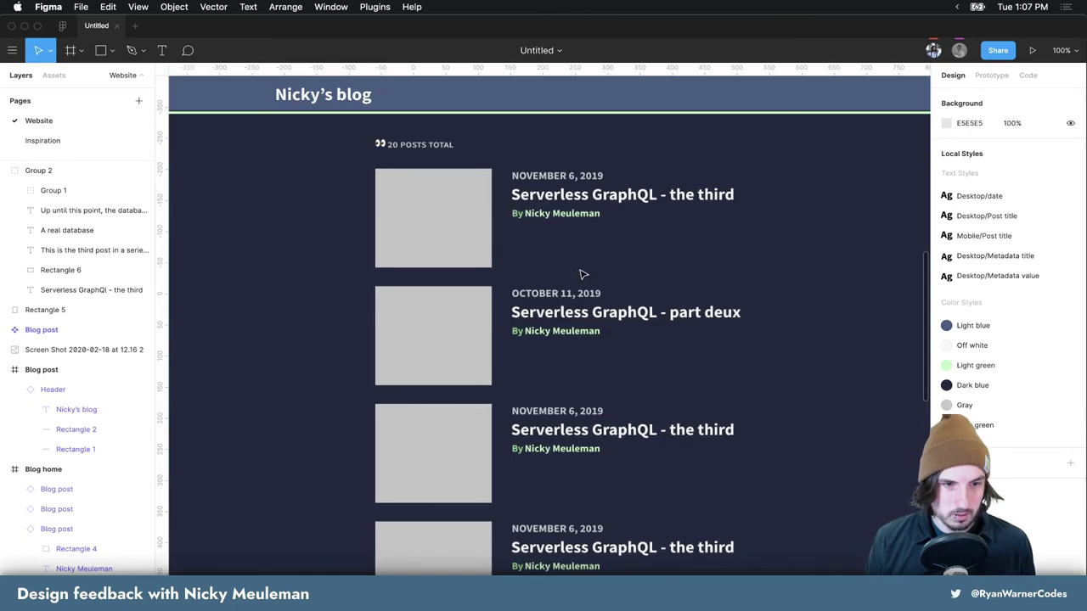
scroll(582, 274, "up", 3)
scroll(547, 257, "down", 2)
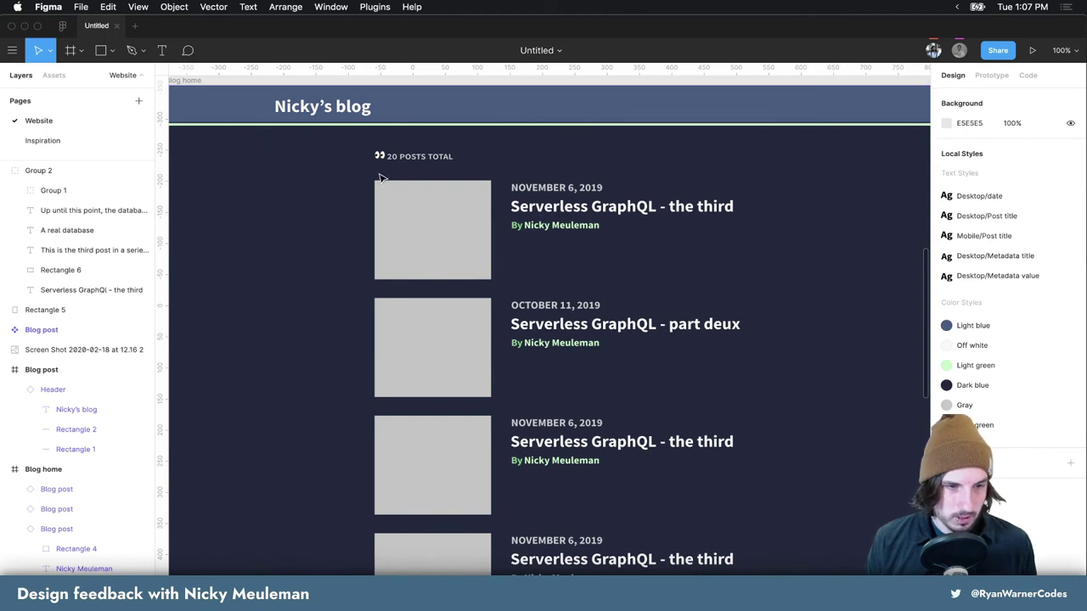
mouse_move(353, 148)
left_mouse_down()
mouse_move(735, 574)
mouse_move(765, 574)
left_mouse_up()
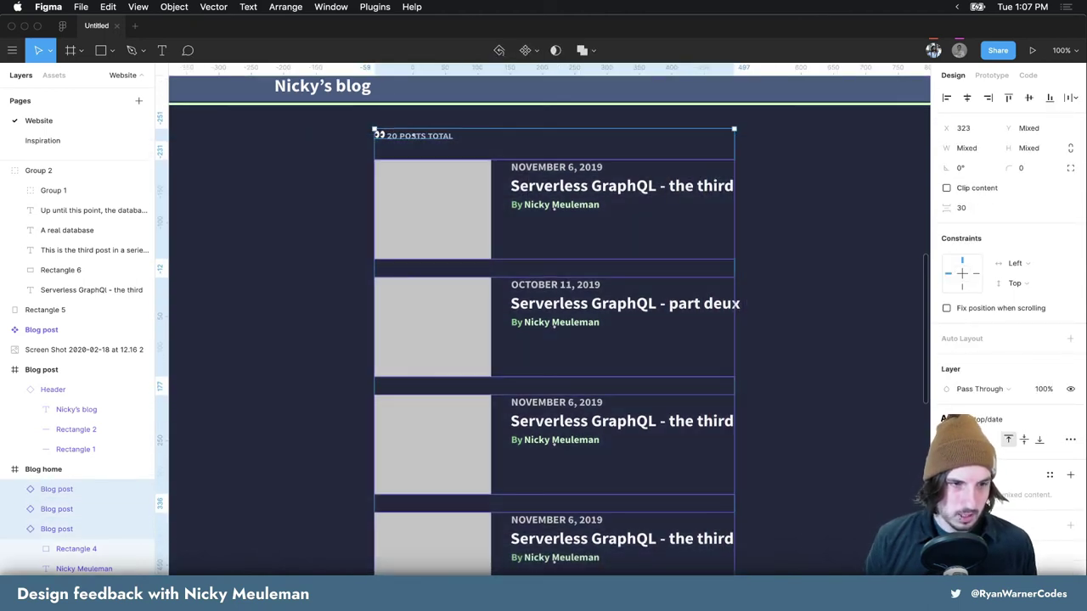
Inspect the first post card instance on Blog home
scroll(556, 348, "up", 1)
scroll(556, 349, "up", 1)
scroll(556, 348, "up", 1)
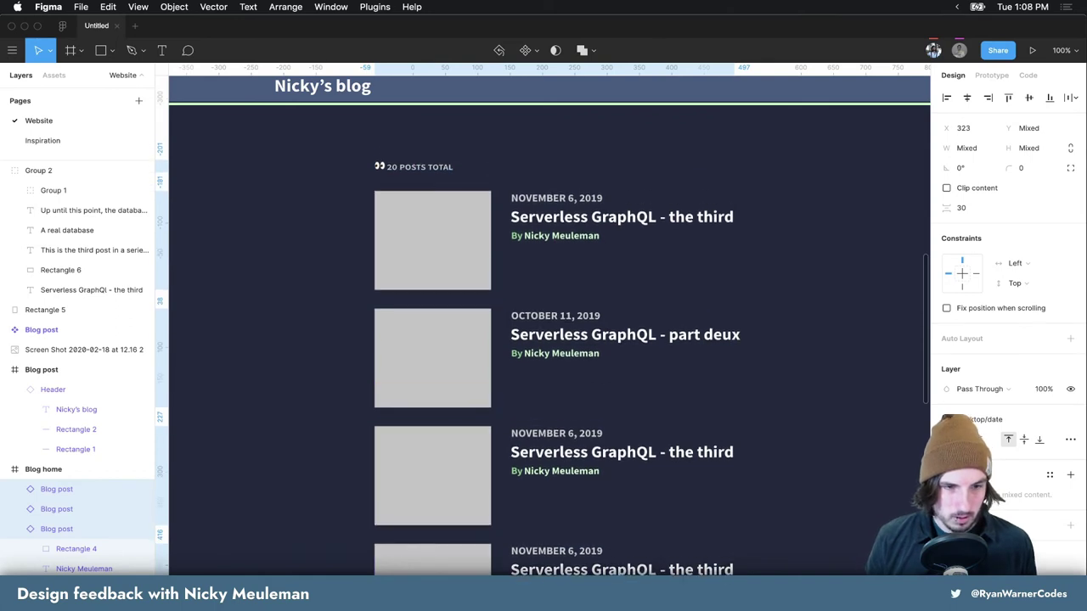
scroll(556, 348, "up", 1)
left_click(783, 415)
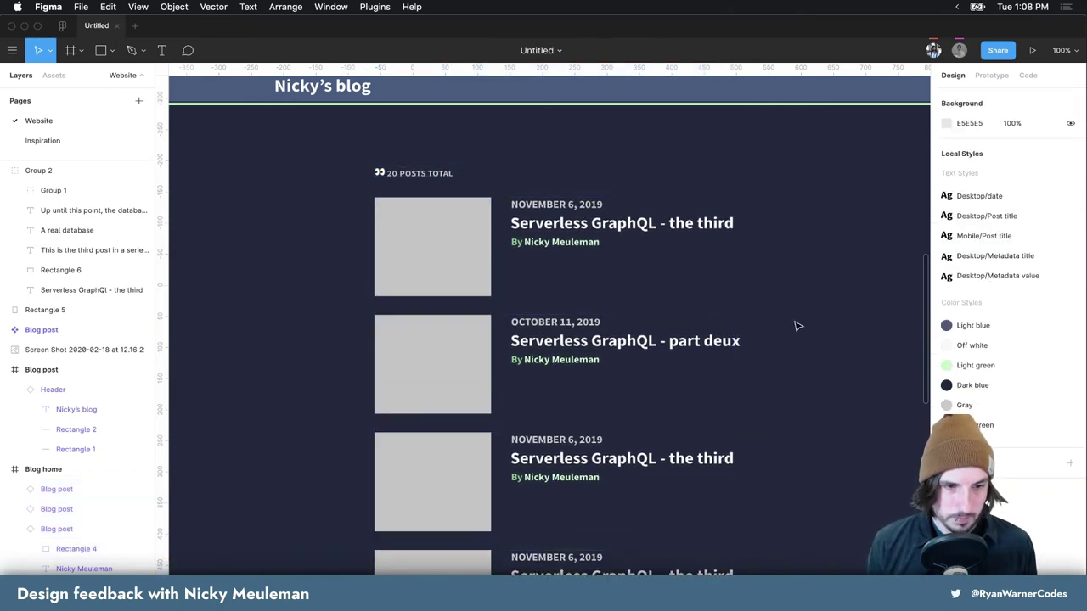
left_click(476, 267)
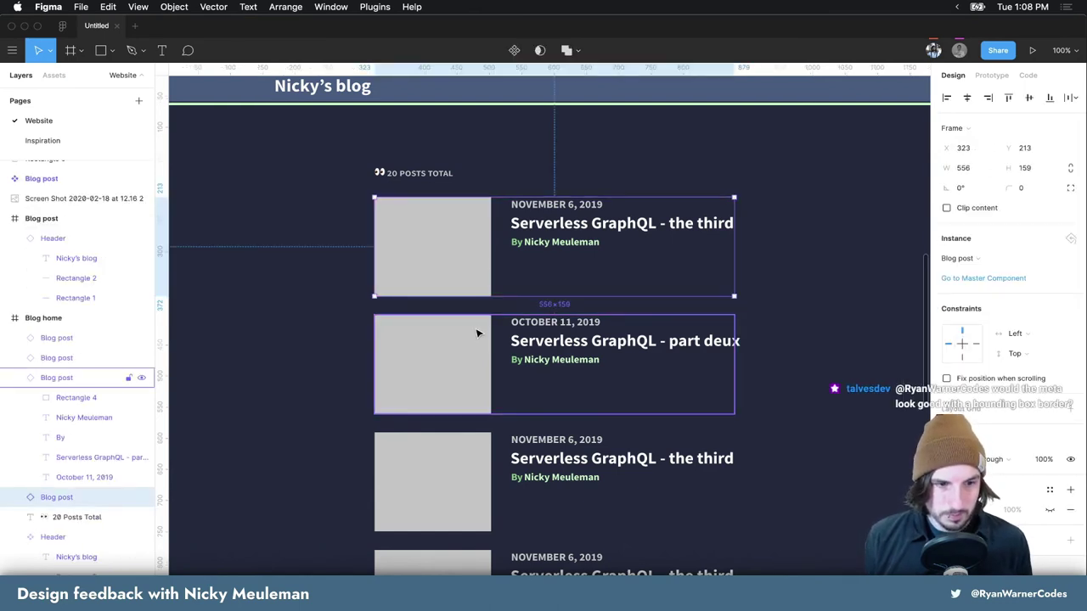
left_click(796, 311)
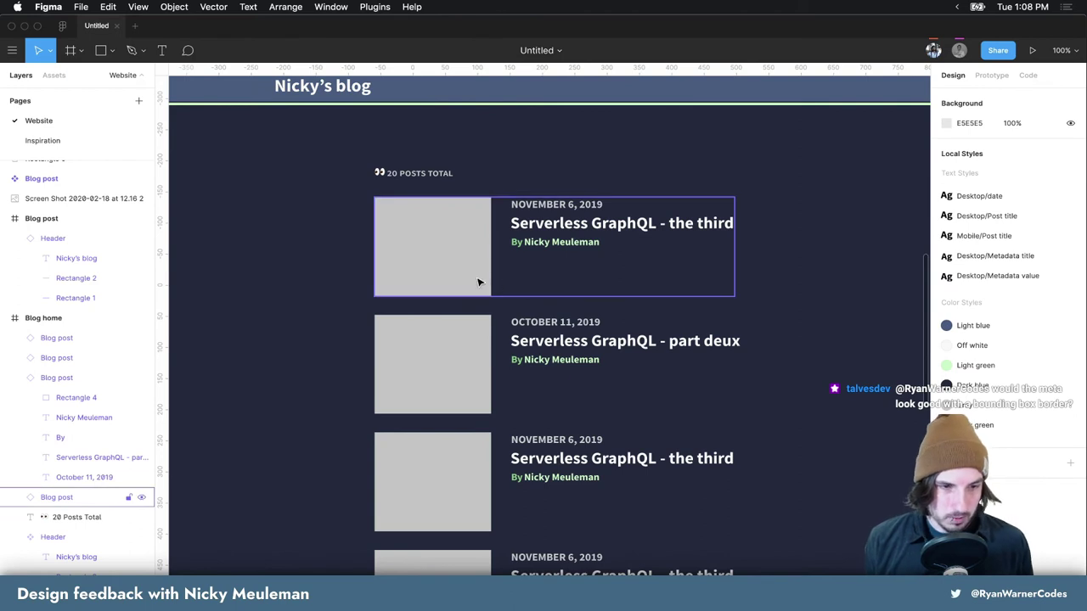
left_click(478, 282)
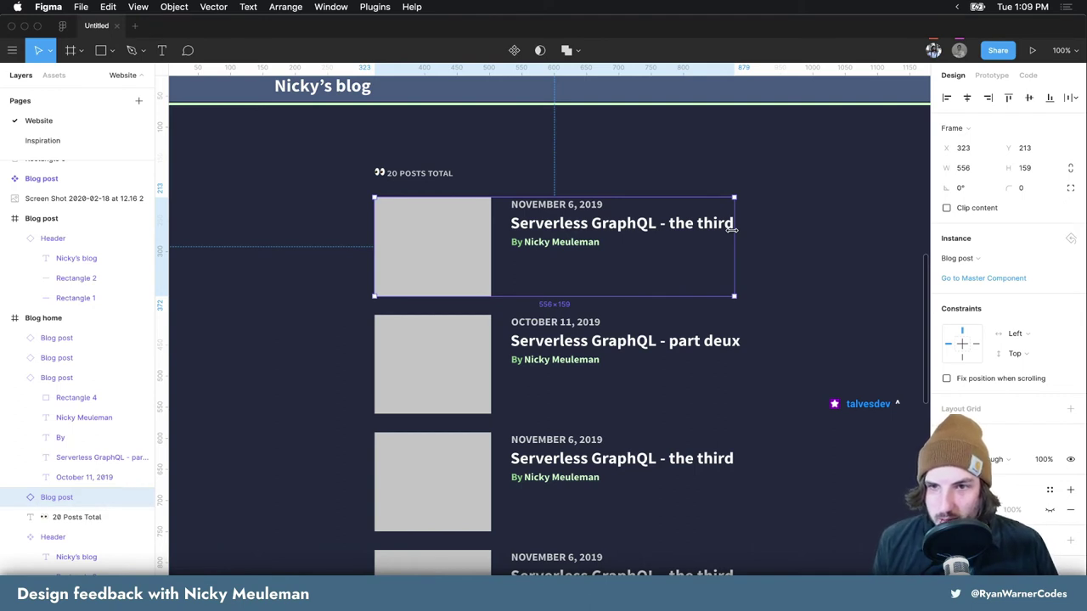
Draw a 226×449 rectangle around the metadata column with no fill and a black 000000 stroke
key("n")
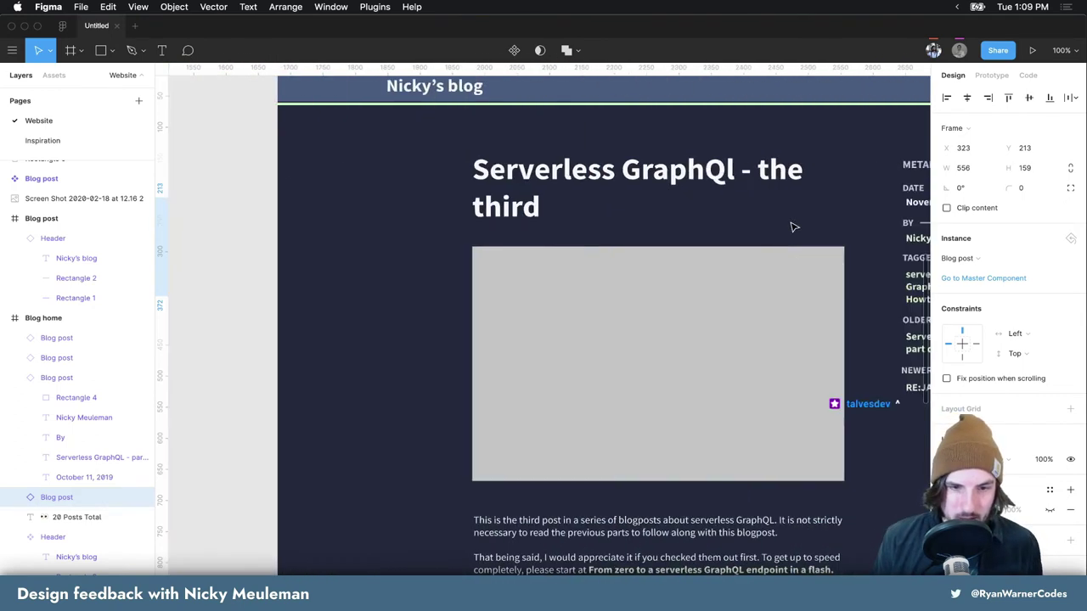
left_click(837, 224)
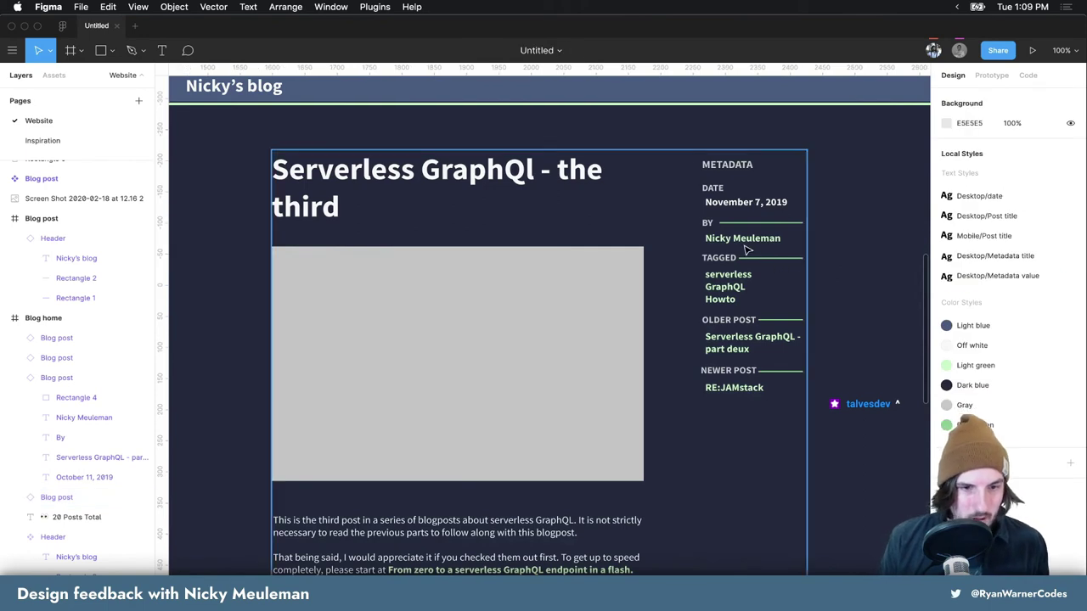
key("r")
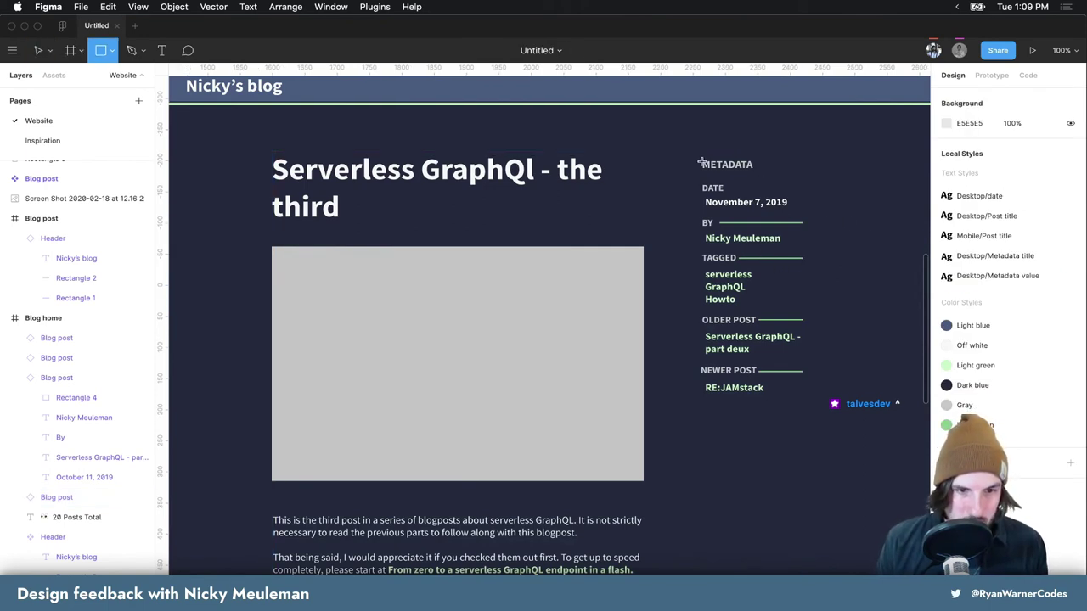
left_click_drag(685, 145, 828, 415)
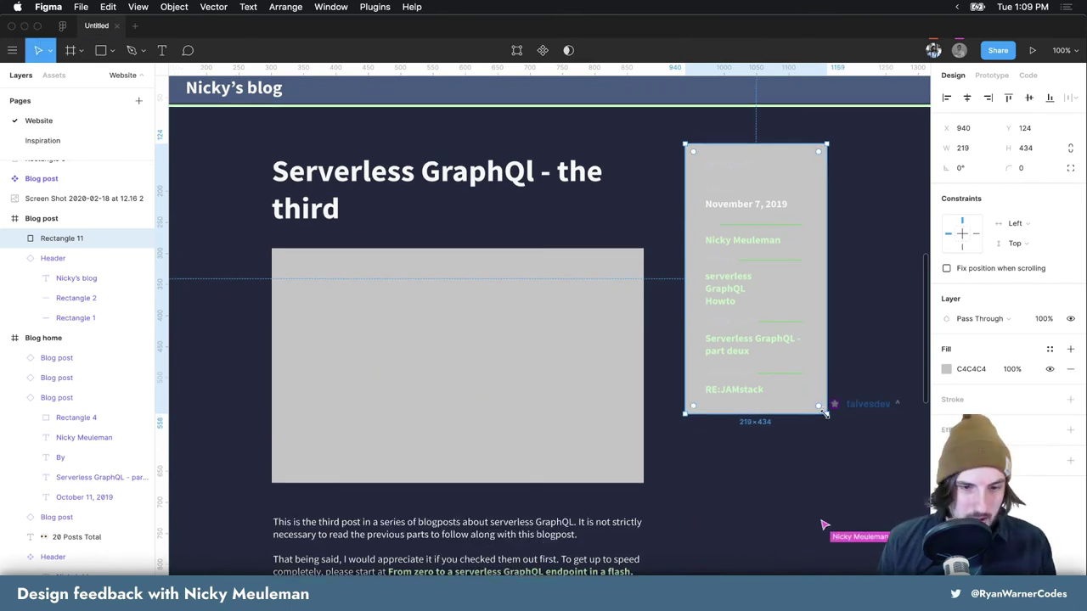
left_click_drag(828, 415, 832, 423)
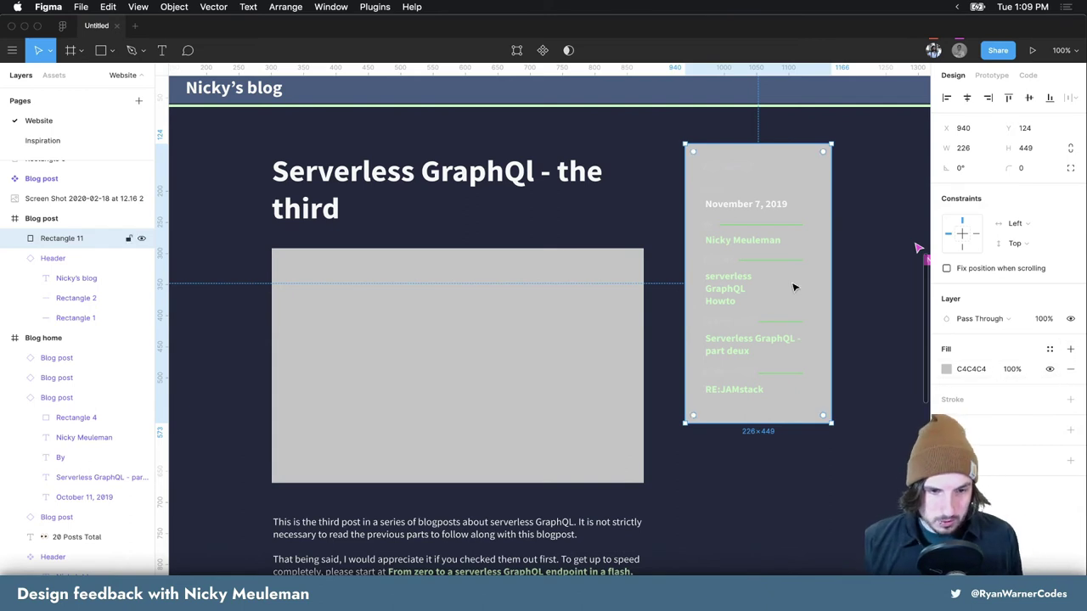
left_click(1070, 369)
left_click(1070, 379)
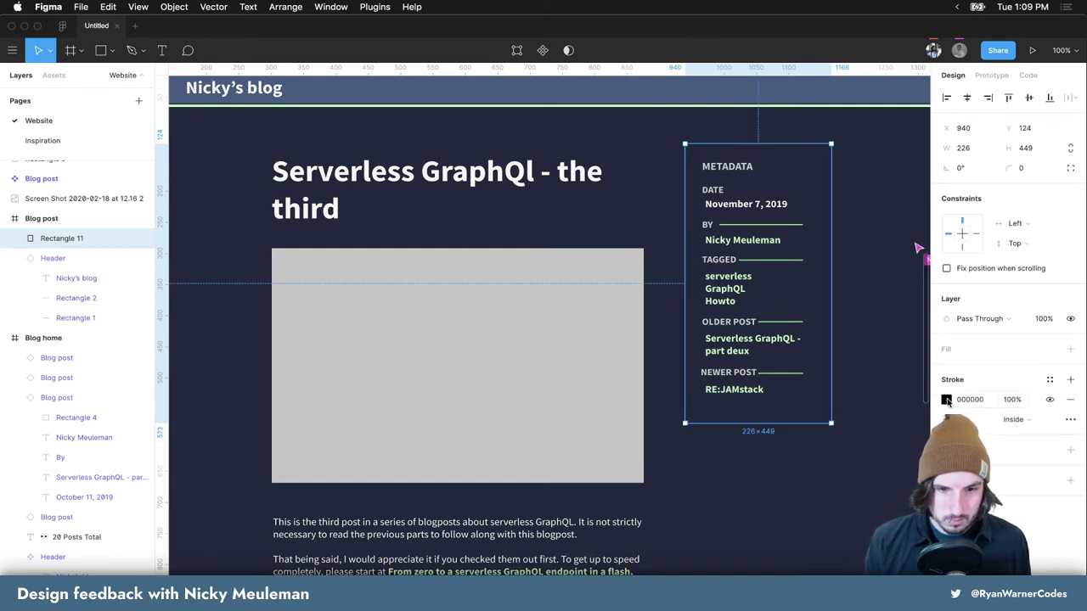
Eyedrop the dark canvas background as the metadata box's outline colour and view its Hex/RGB values
left_click(947, 399)
left_click(794, 487)
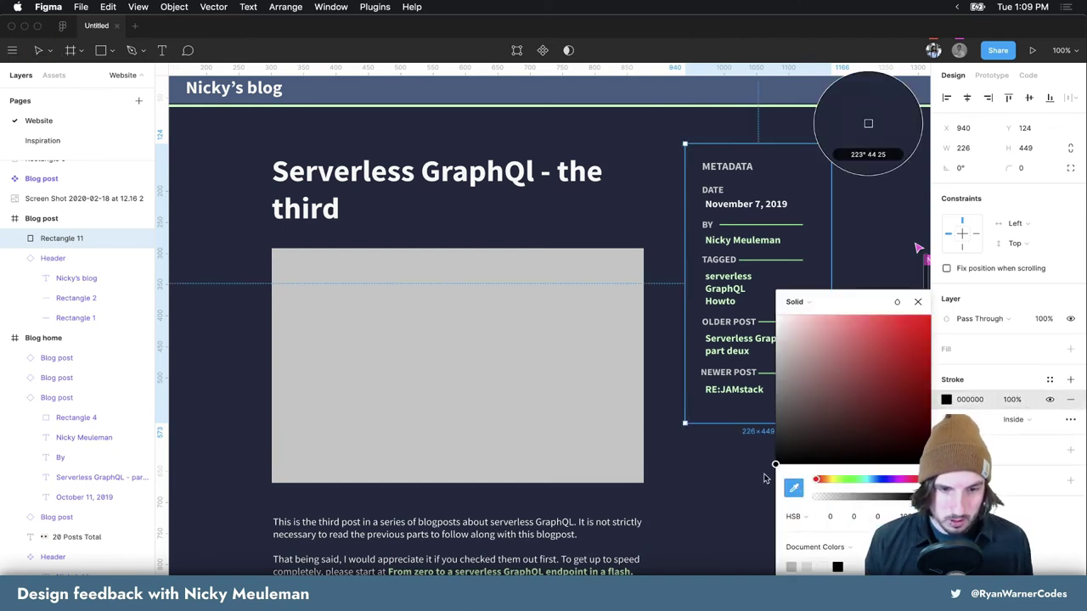
left_click(729, 466)
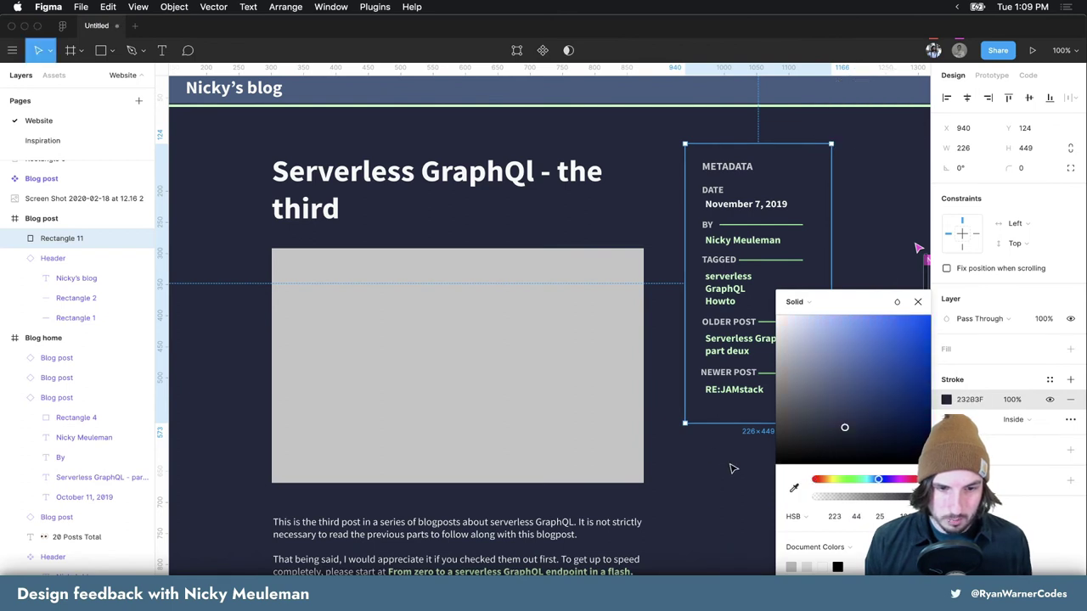
left_click(796, 516)
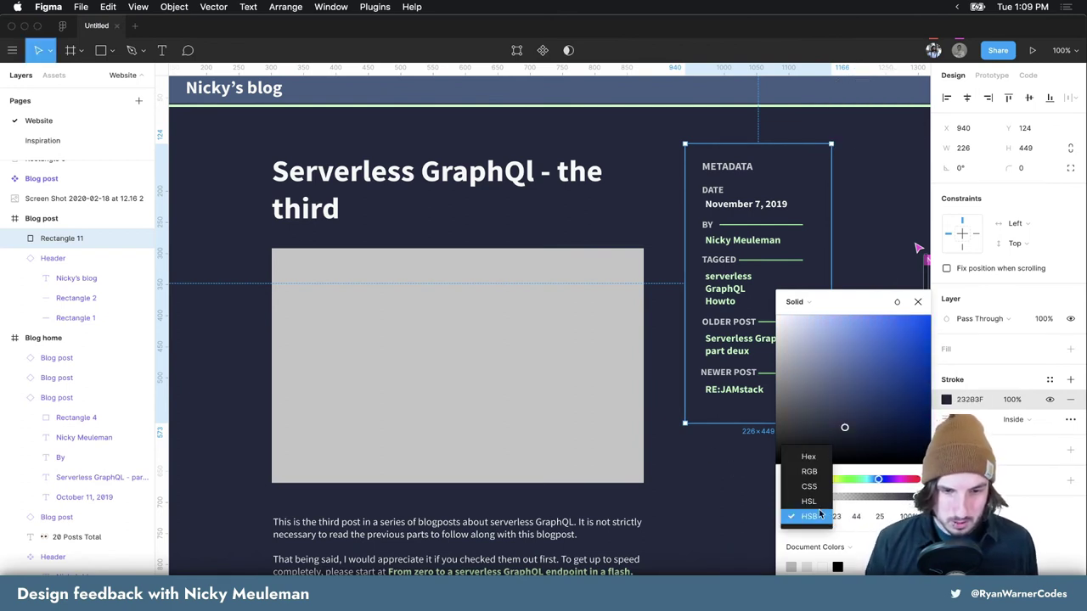
left_click(811, 457)
left_click(794, 516)
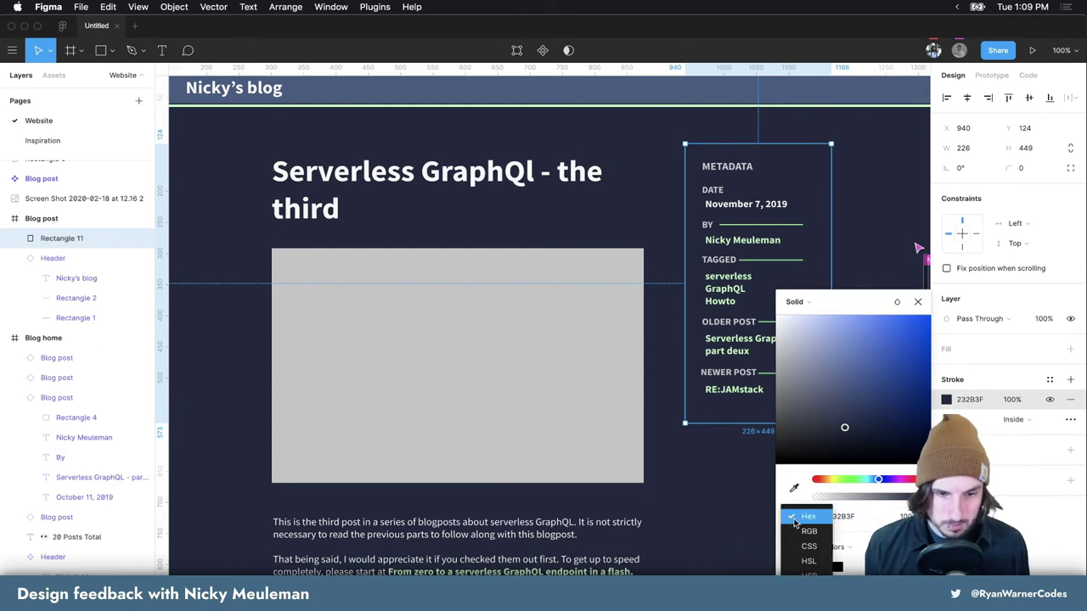
left_click(866, 530)
Lighten the outline in HSB by raising brightness from 25 to 55, giving muted blue 4E608C
left_click(882, 517)
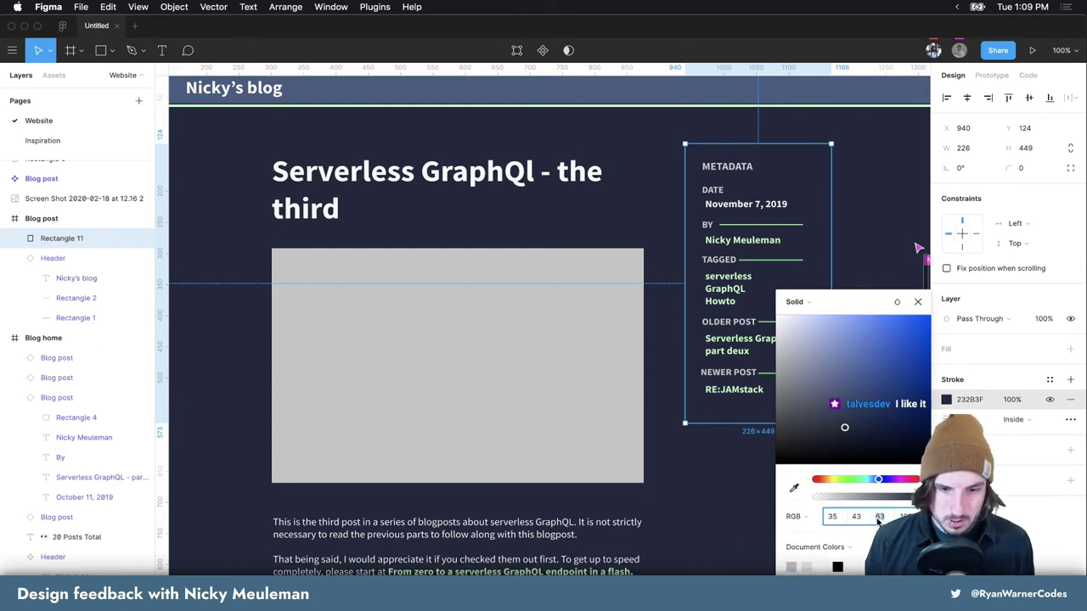
key("shift+Up")
key("shift+Up")
key("shift+Up")
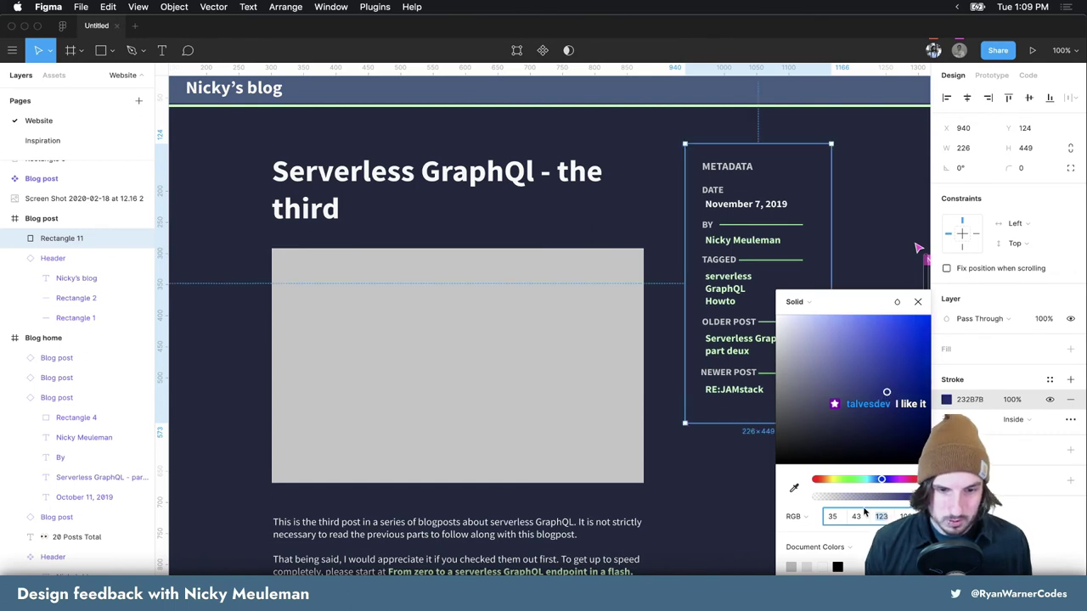
type("63")
key("Return")
left_click(797, 516)
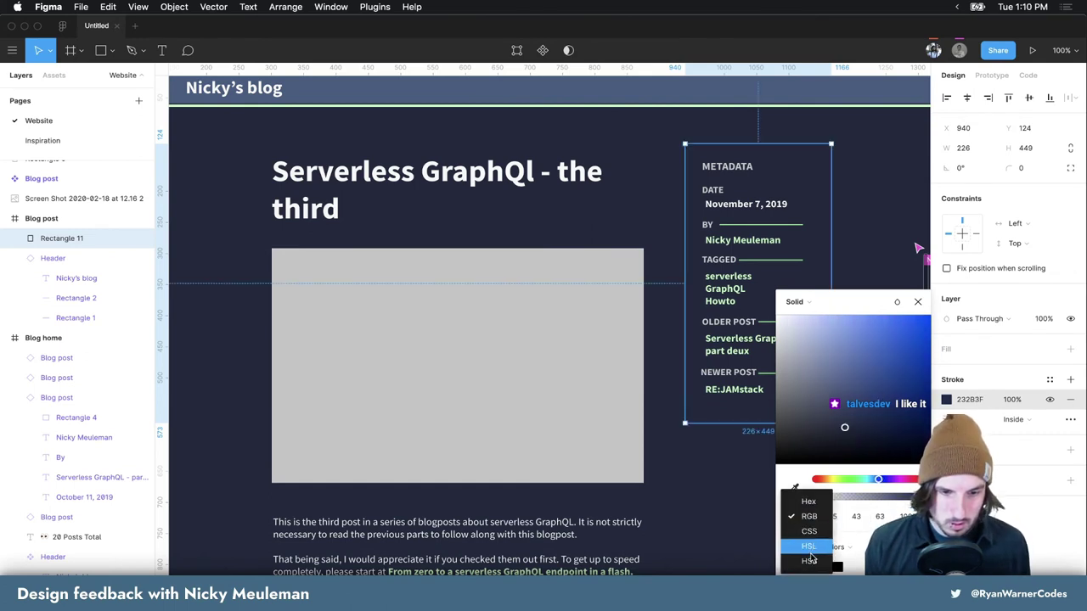
left_click(809, 560)
key("shift+Up")
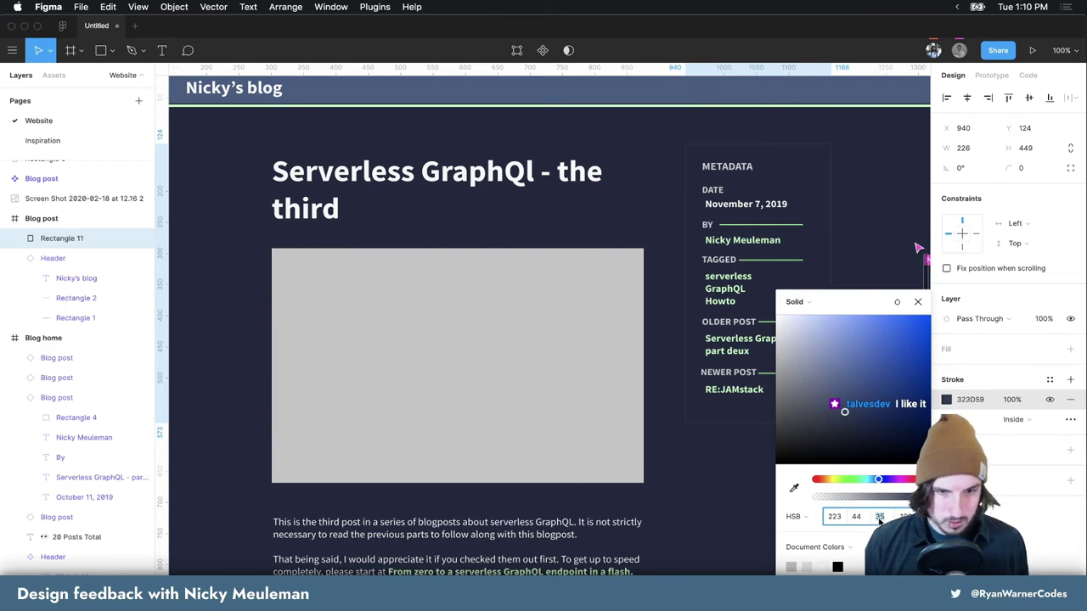
key("shift+Up")
key("shift+Up")
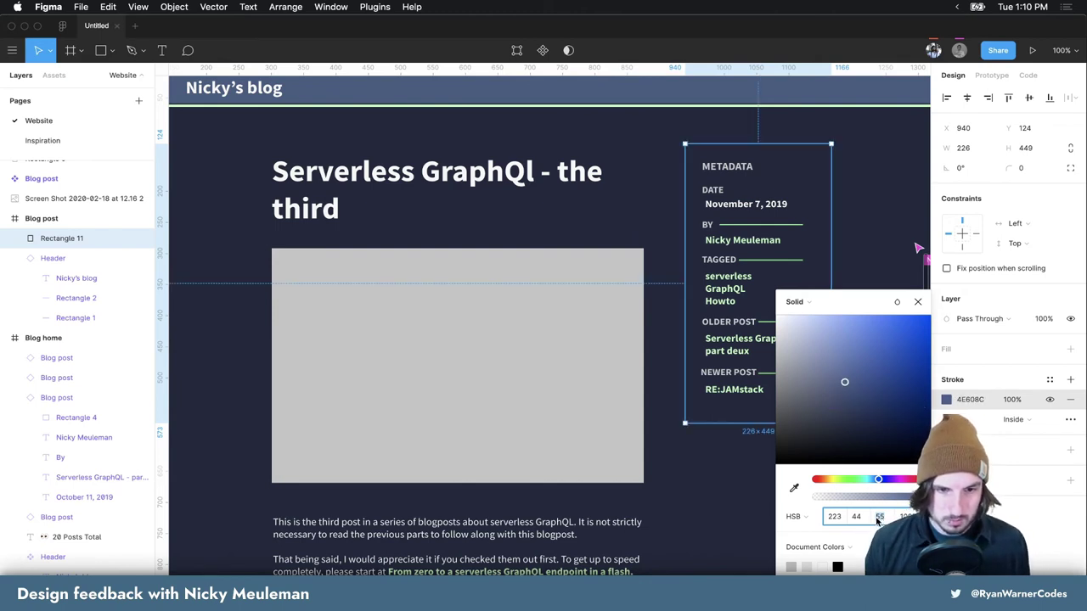
left_click(880, 227)
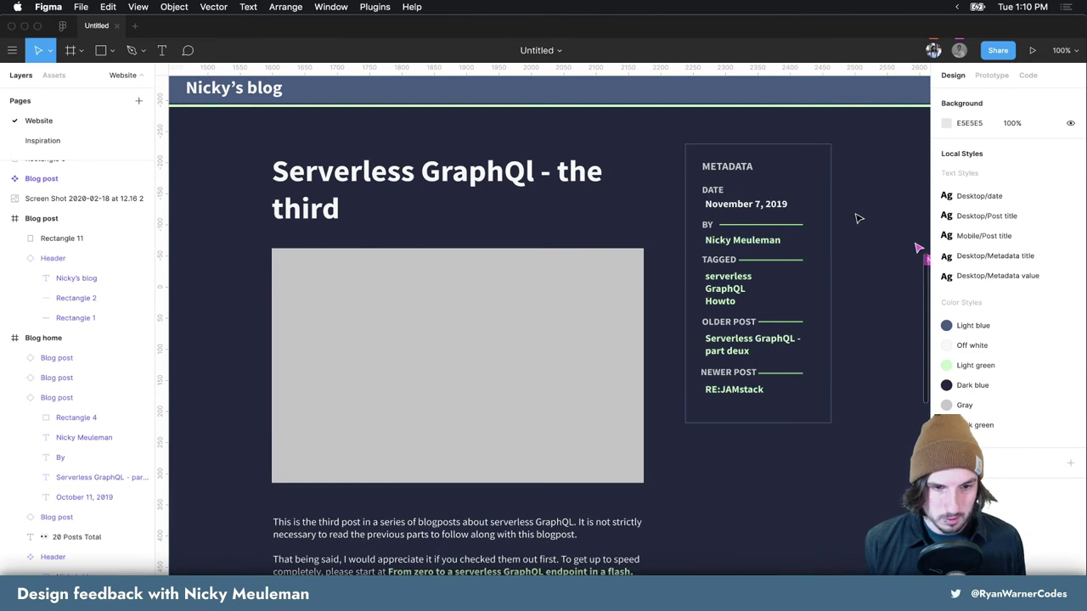
Drag Rectangle 11's bottom edge up, cutting the metadata box height from 449 to 431
scroll(858, 219, "down", 2)
scroll(864, 223, "left", 3)
scroll(866, 223, "up", 2)
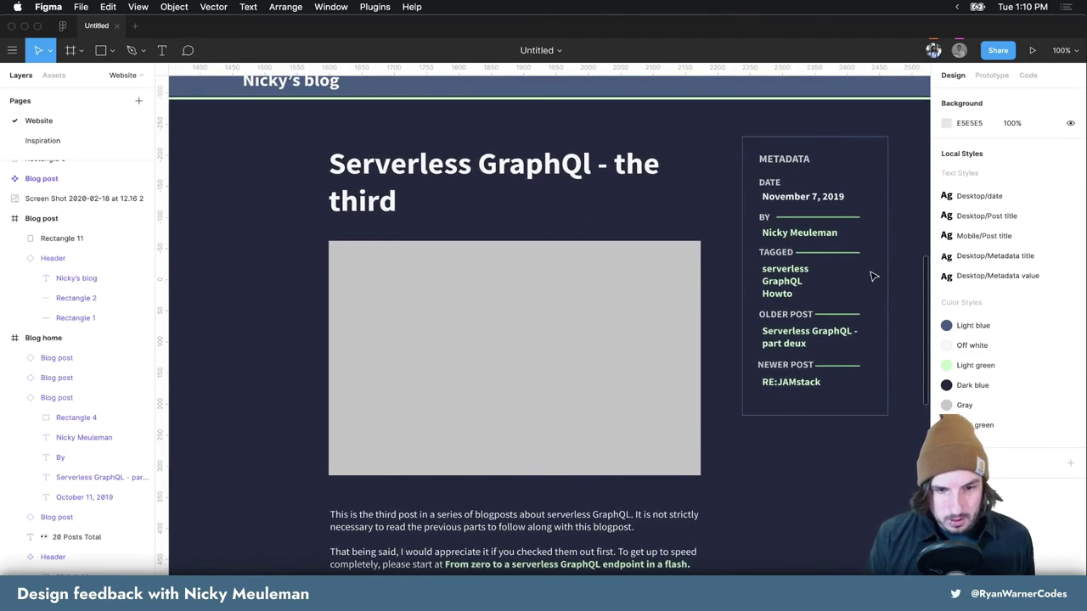
left_click(854, 415)
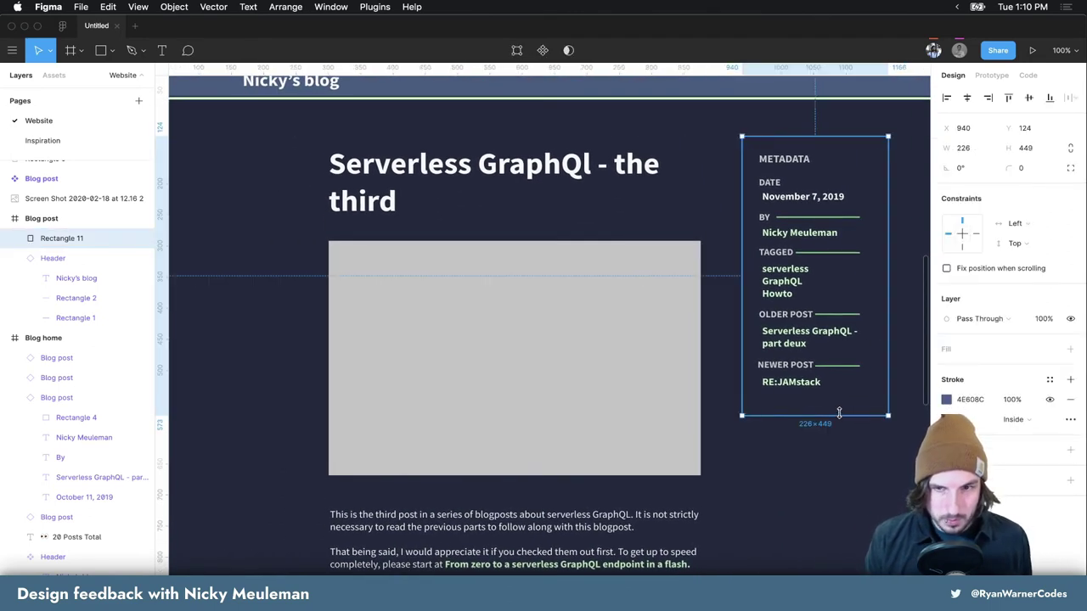
left_click_drag(839, 413, 839, 401)
left_click(857, 433)
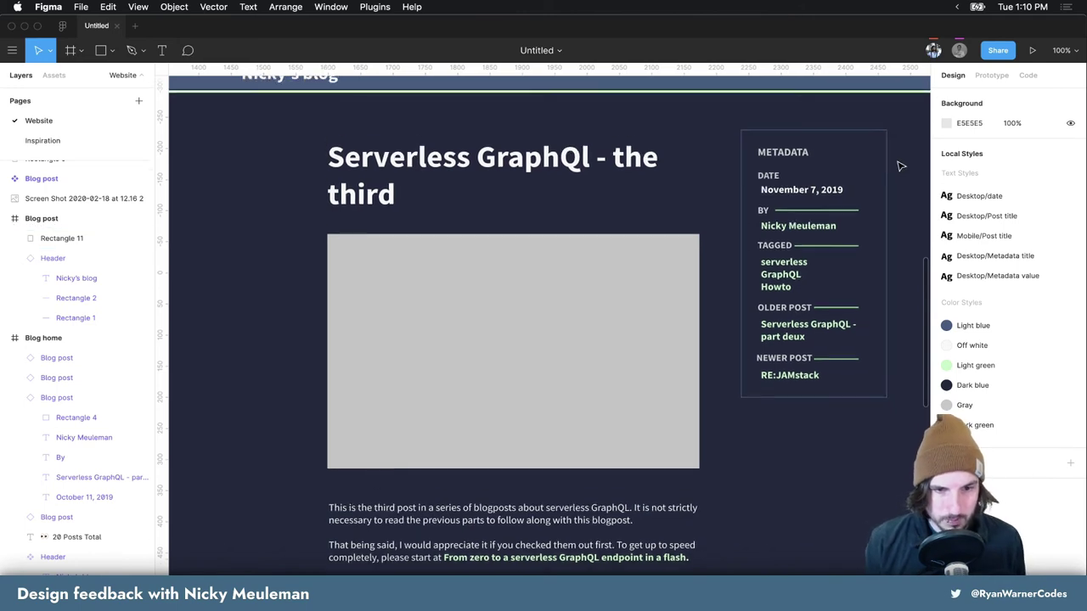
scroll(900, 167, "down", 2)
scroll(900, 166, "left", 1)
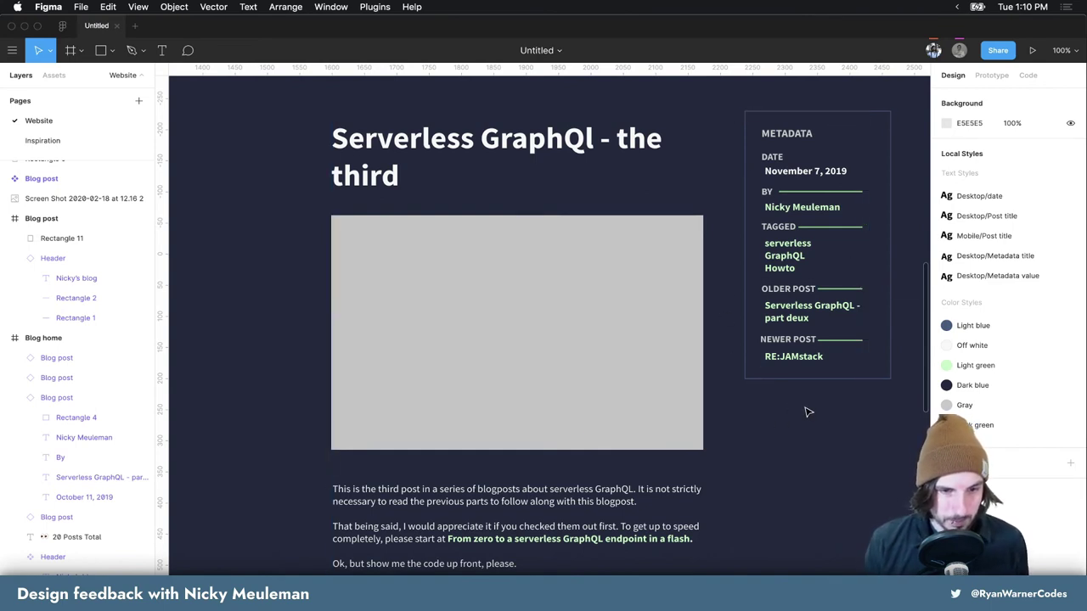
left_click(814, 323)
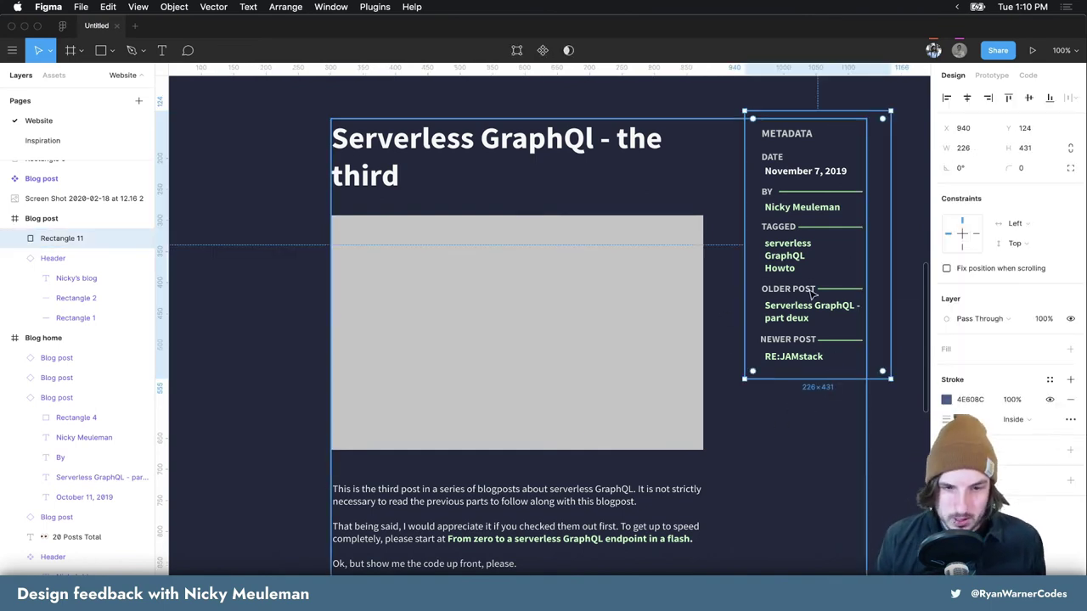
mouse_move(799, 163)
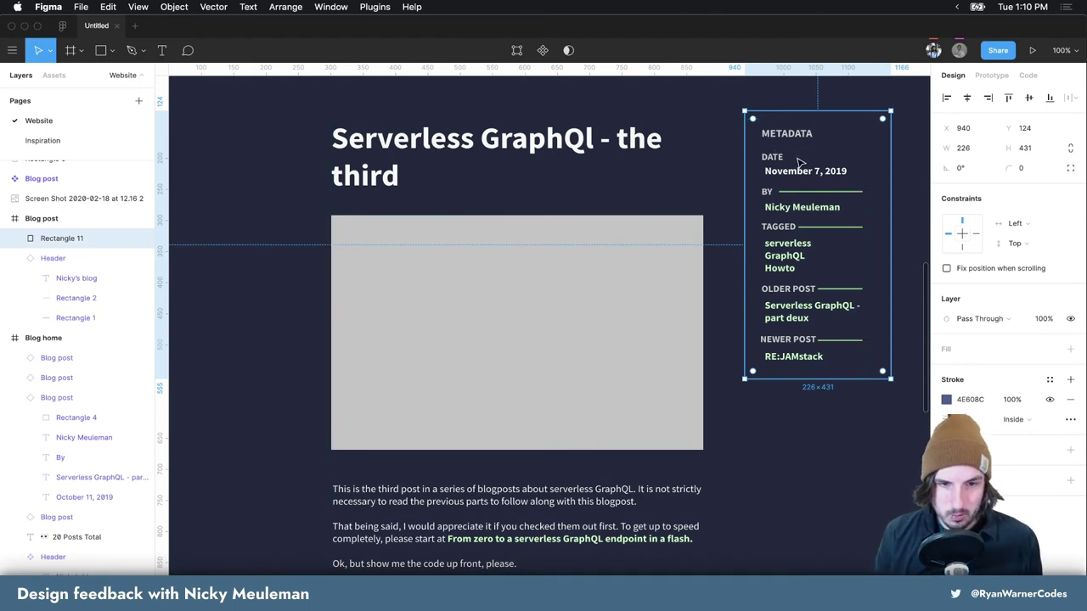
scroll(835, 207, "right", 5)
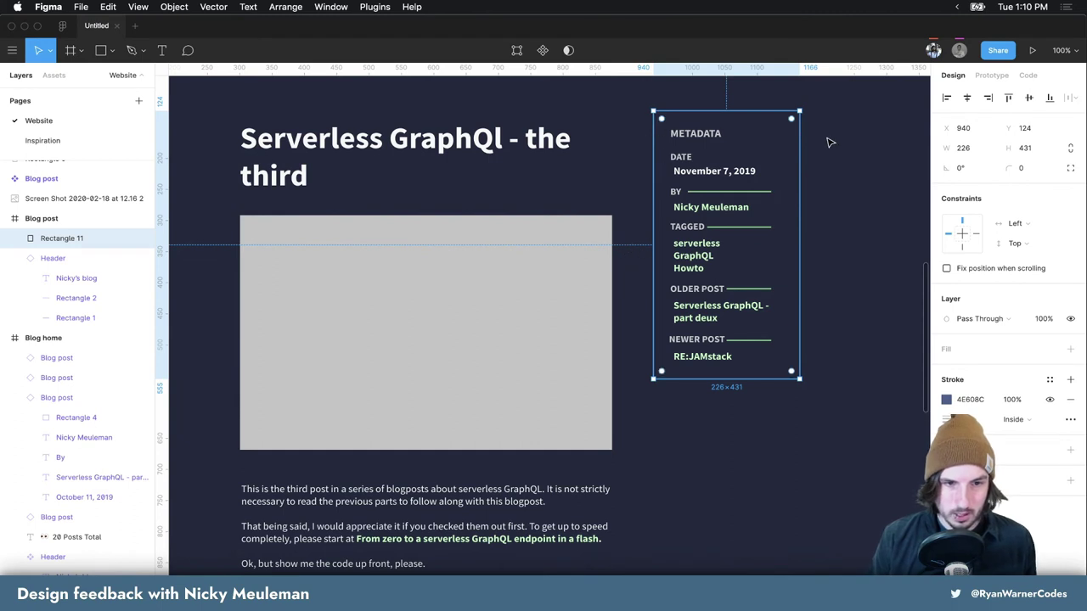
left_click(845, 158)
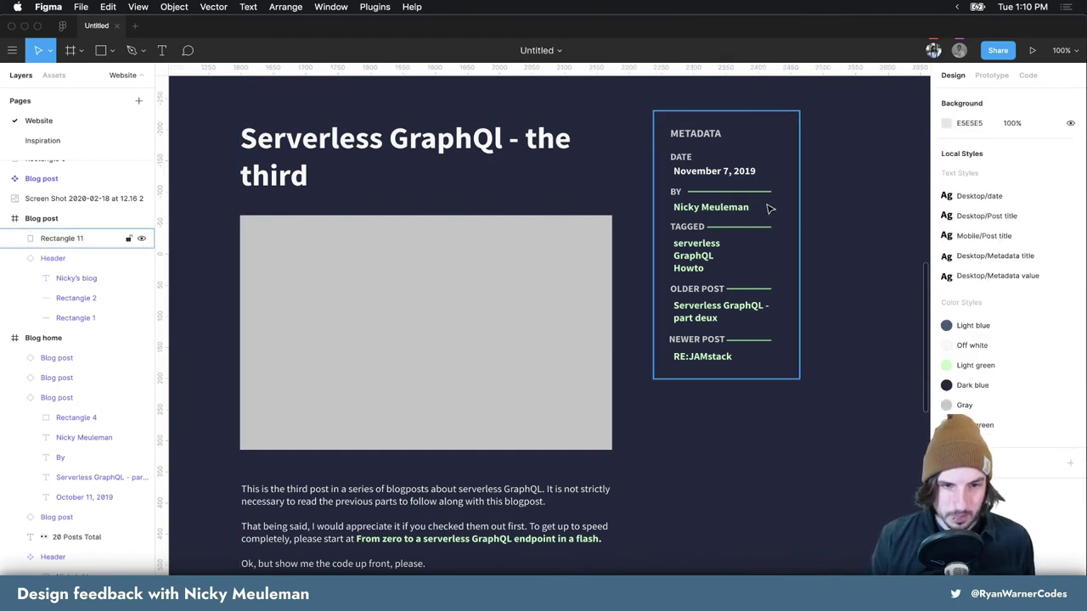
left_click(799, 272)
Make the metadata box taller and move the NEWER POST entry down about 22 px
left_click_drag(779, 376, 776, 467)
key("Escape")
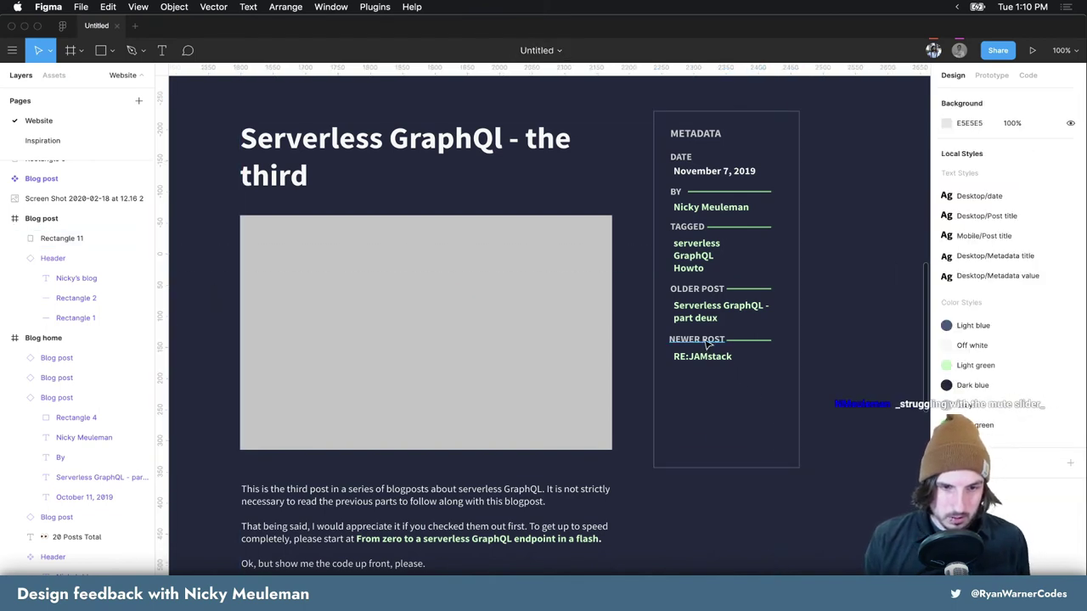
left_click(702, 344)
left_click(710, 358, "shift")
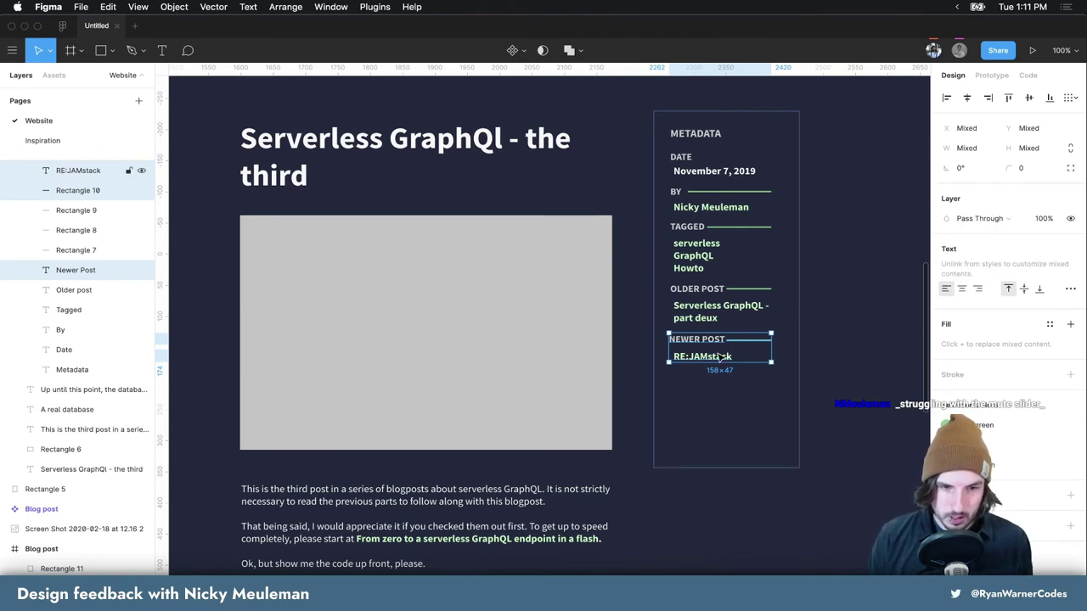
left_click_drag(720, 358, 720, 377)
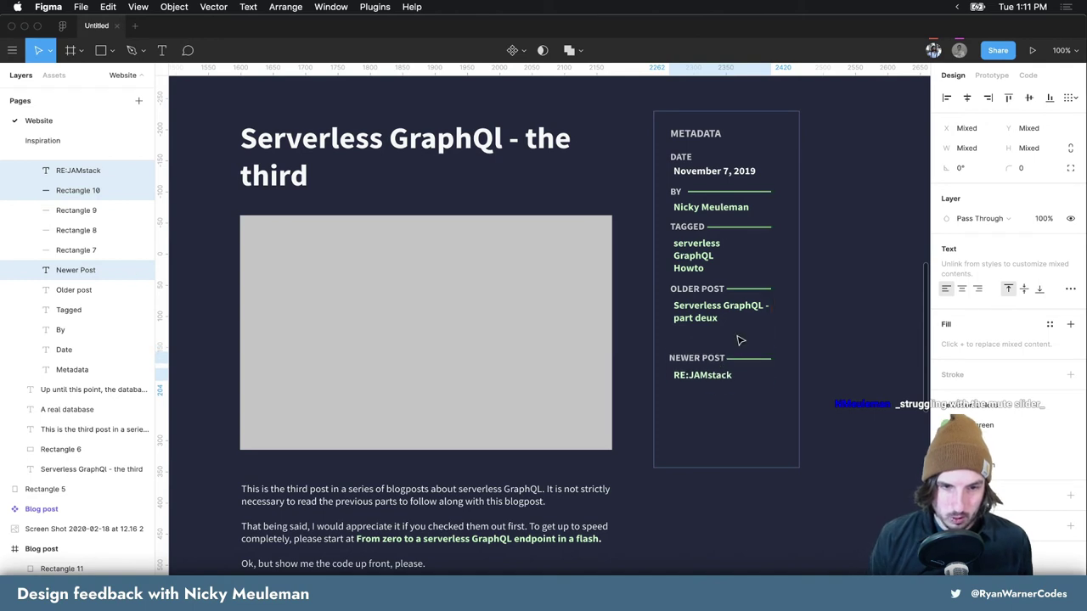
Add the OLDER POST, TAGGED and BY entries with their dividers and nudge them down
left_click(705, 318, "shift")
left_click(698, 290, "shift")
left_click(742, 290, "shift")
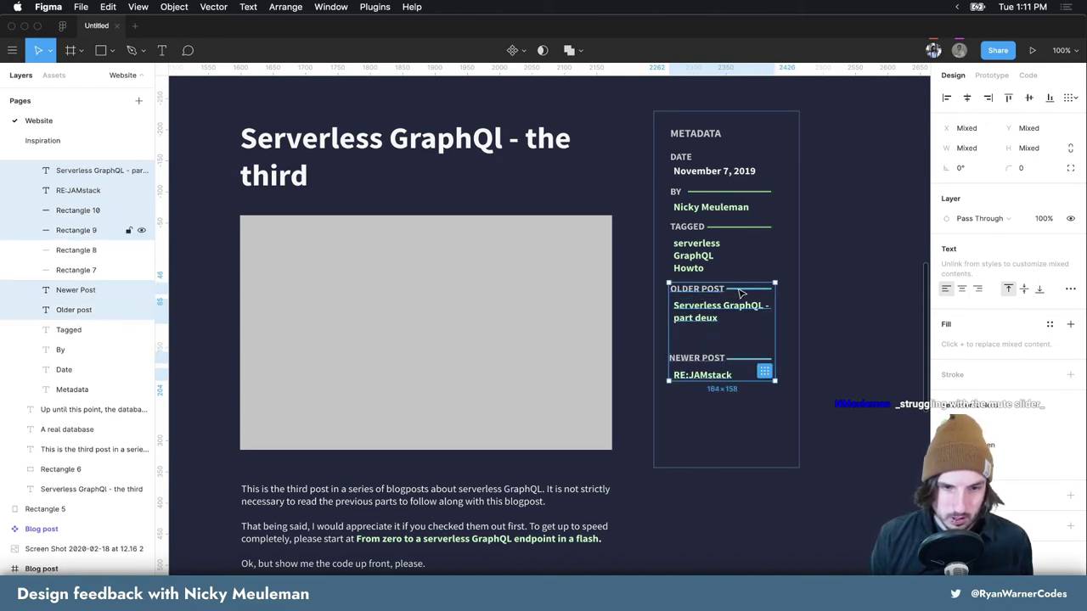
left_click_drag(742, 293, 741, 312)
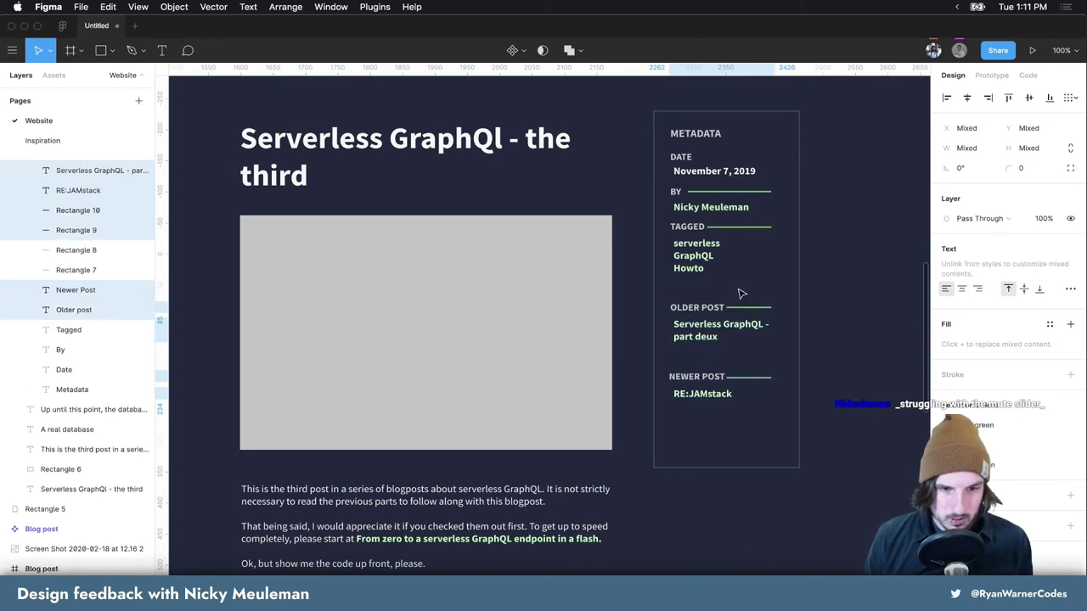
left_click(705, 265, "shift")
left_click(687, 226, "shift")
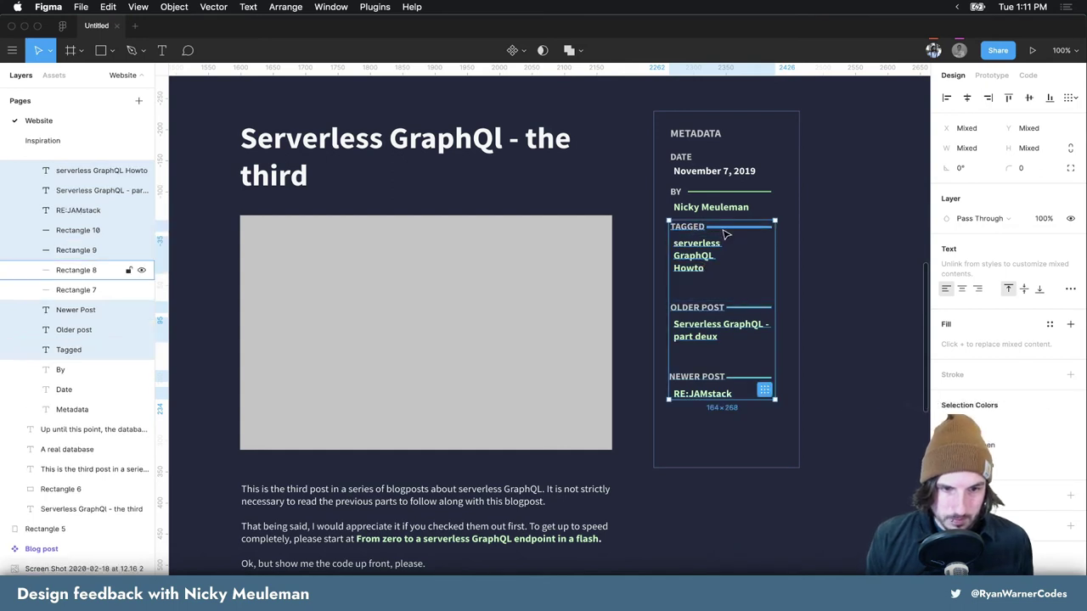
left_click(726, 227, "shift")
key("shift+Down")
key("shift+Down")
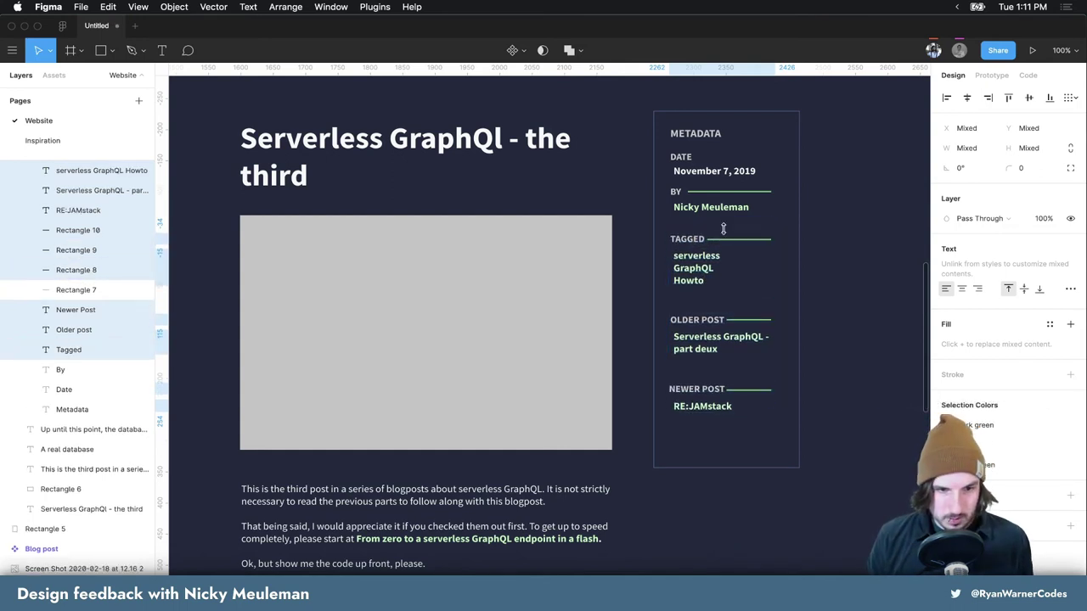
key("shift+Down")
left_click(705, 212, "shift")
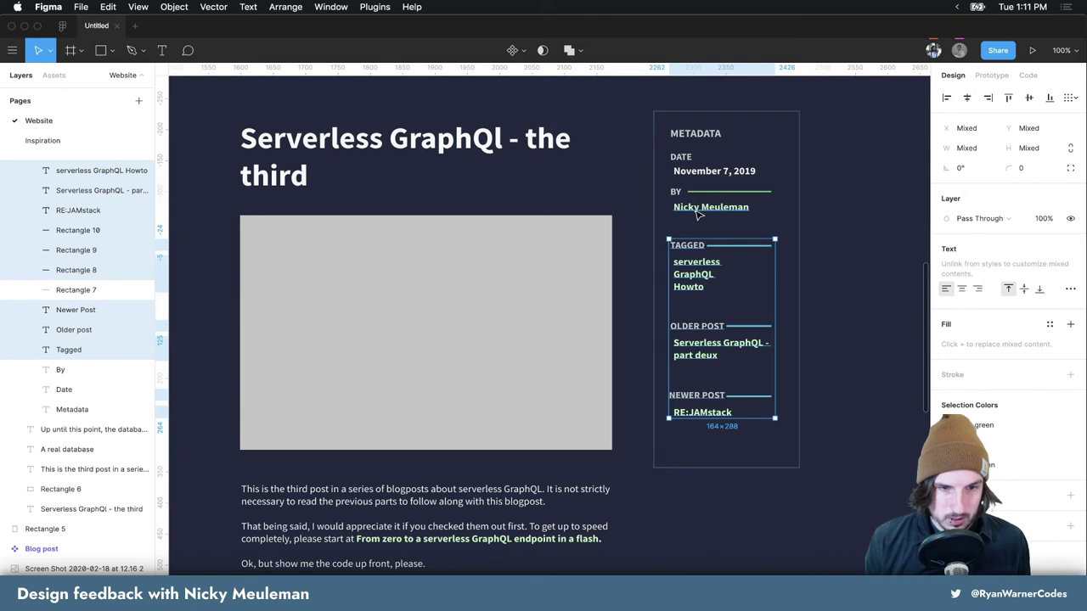
left_click(679, 193, "shift")
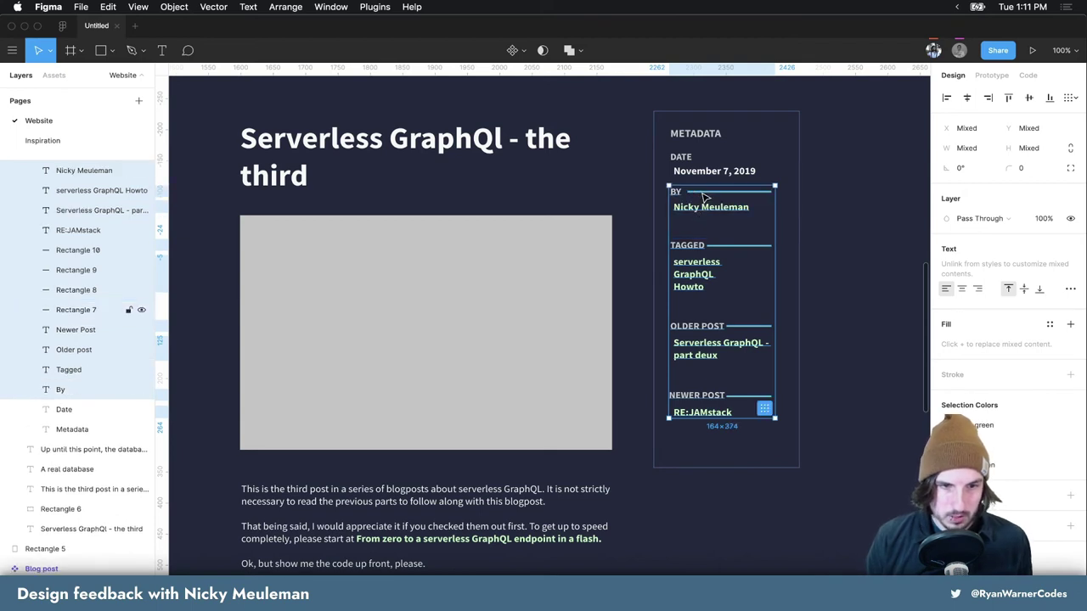
key("shift+Down")
key("shift+Down")
key("Down")
key("Down")
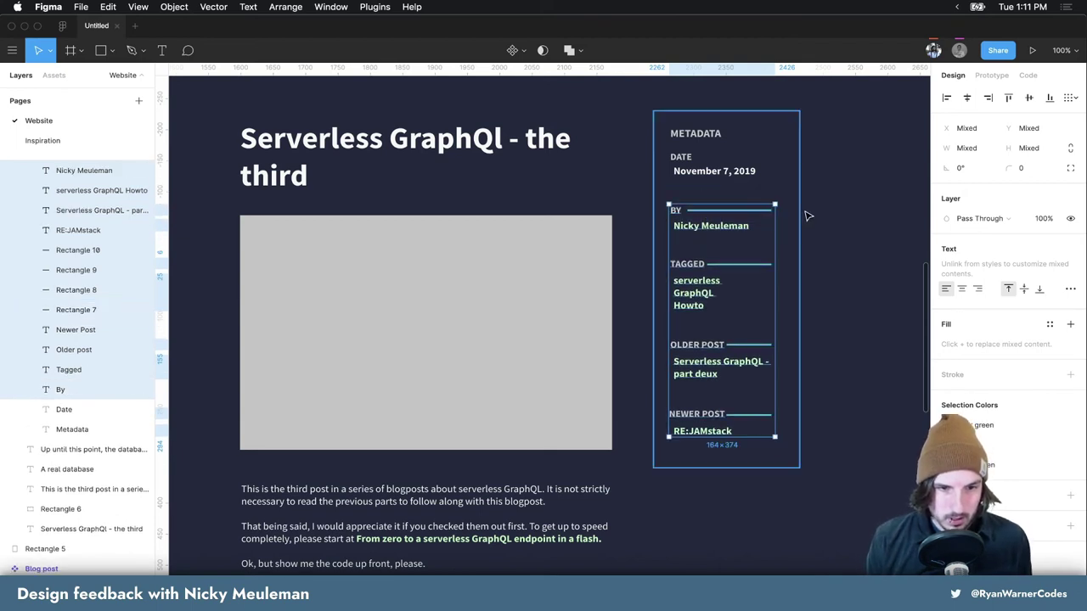
left_click(806, 214)
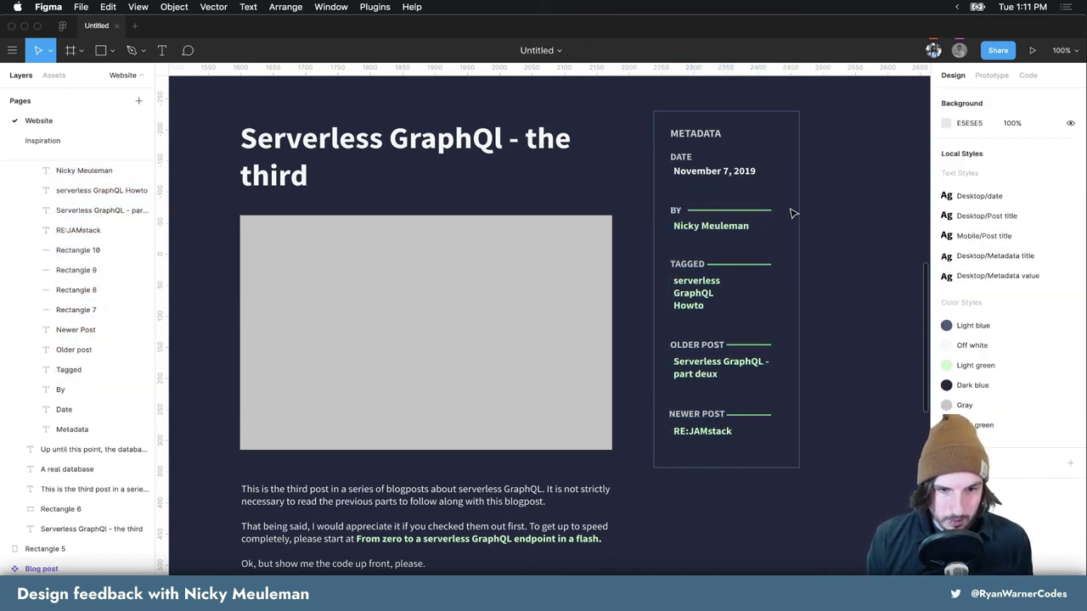
Nudge the NEWER POST and OLDER POST blocks, with dividers and links, slightly back up
left_click(698, 415)
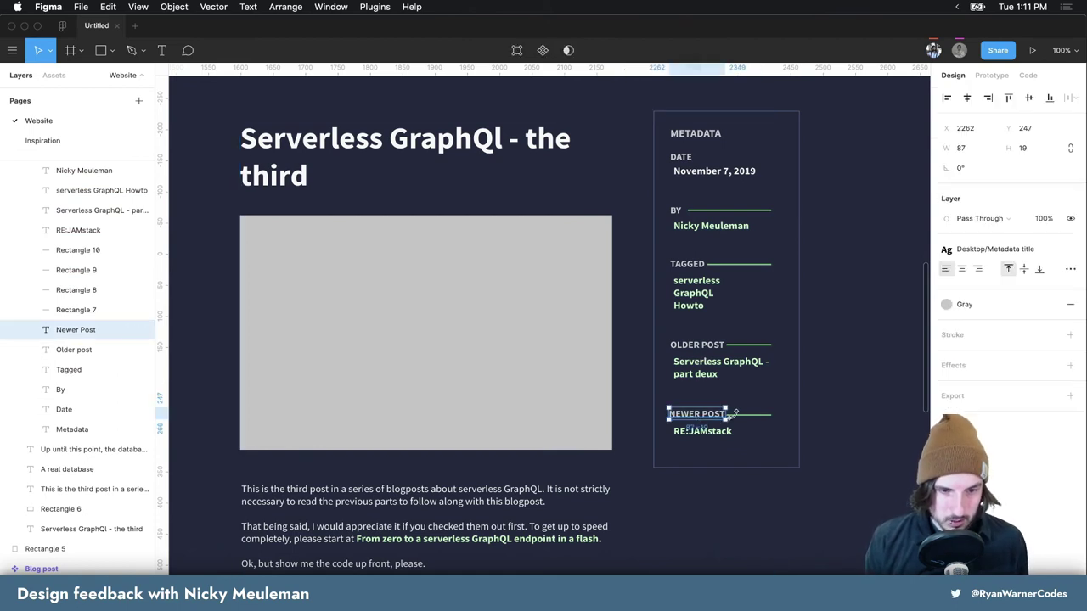
left_click(747, 414, "shift")
left_click(712, 434, "shift")
left_click_drag(711, 436, 709, 432)
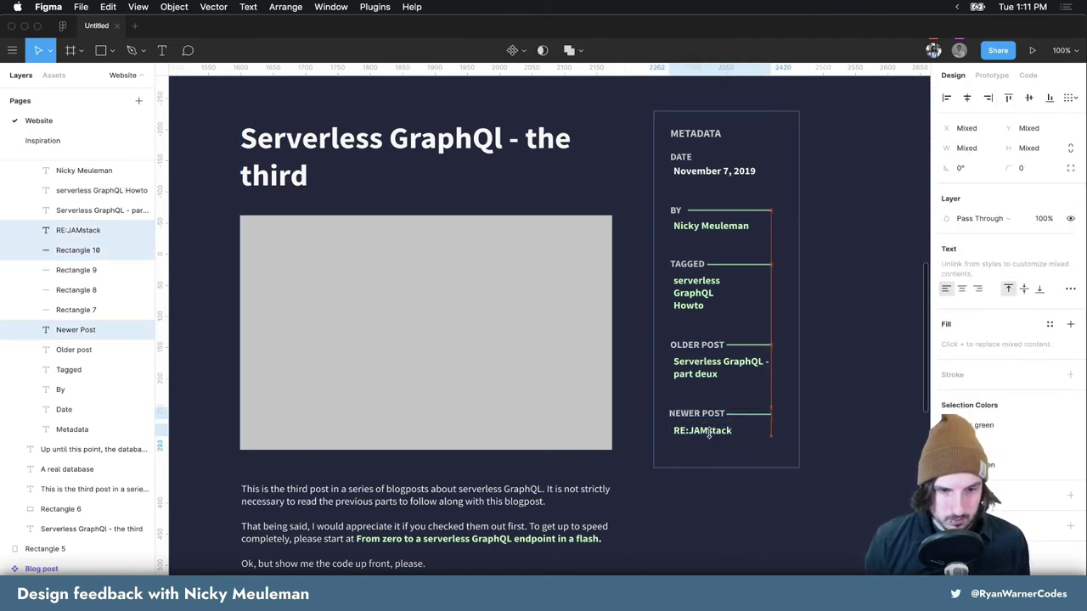
left_click(720, 365, "shift")
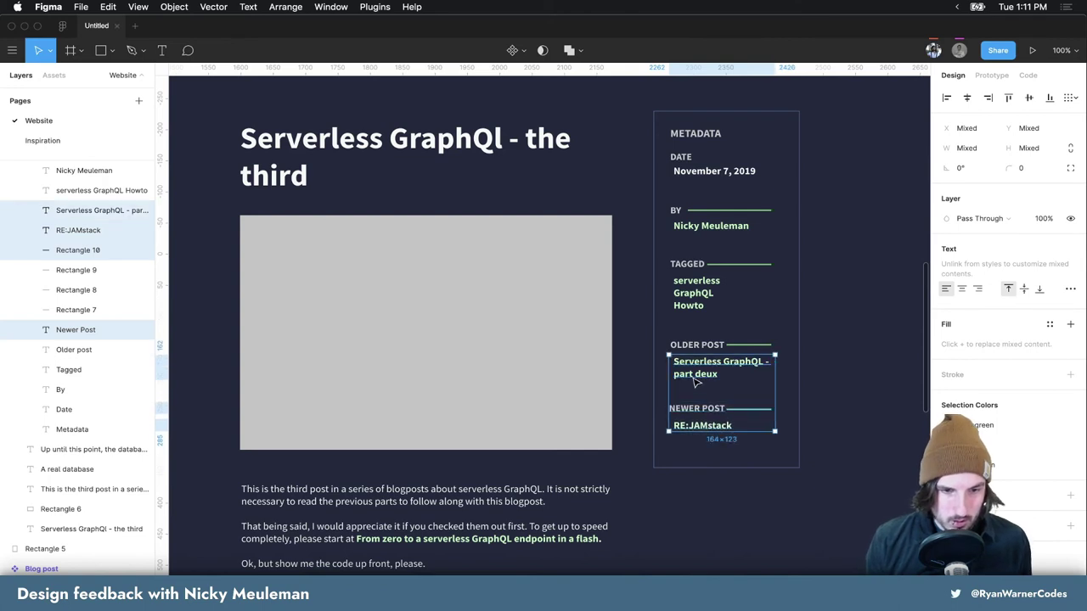
left_click(696, 345, "shift")
left_click(735, 347, "shift")
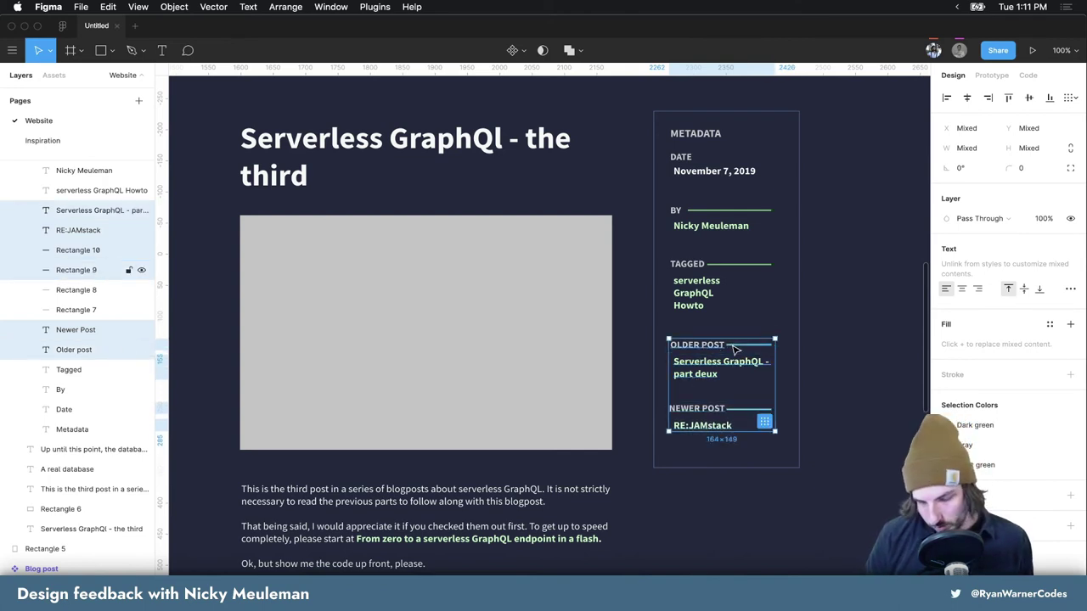
key("Up")
key("Up")
key("Up")
key("Up")
key("Up")
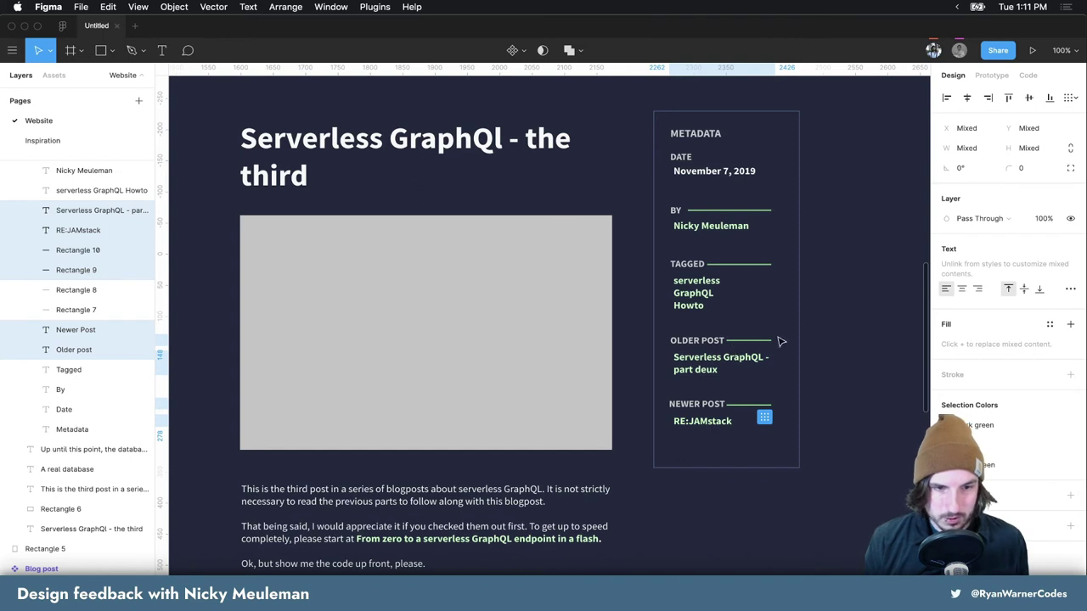
Add the TAGGED and BY entries and nudge the whole column up to tighten the gaps
left_click(696, 293, "shift")
left_click(688, 264, "shift")
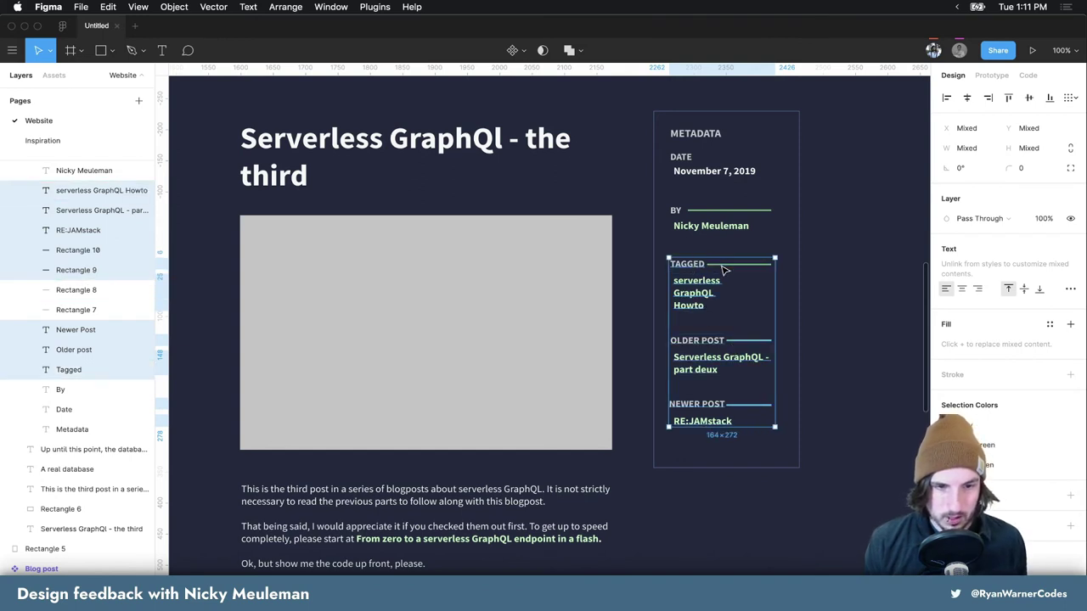
key("Up")
key("Up")
key("Up")
key("Up")
key("Up")
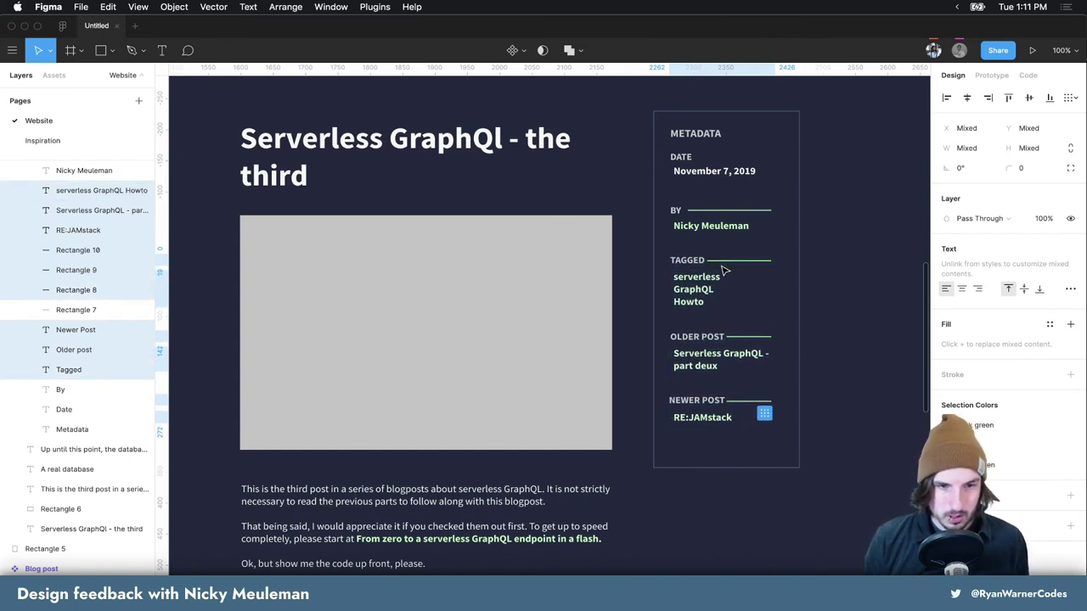
left_click(698, 226, "shift")
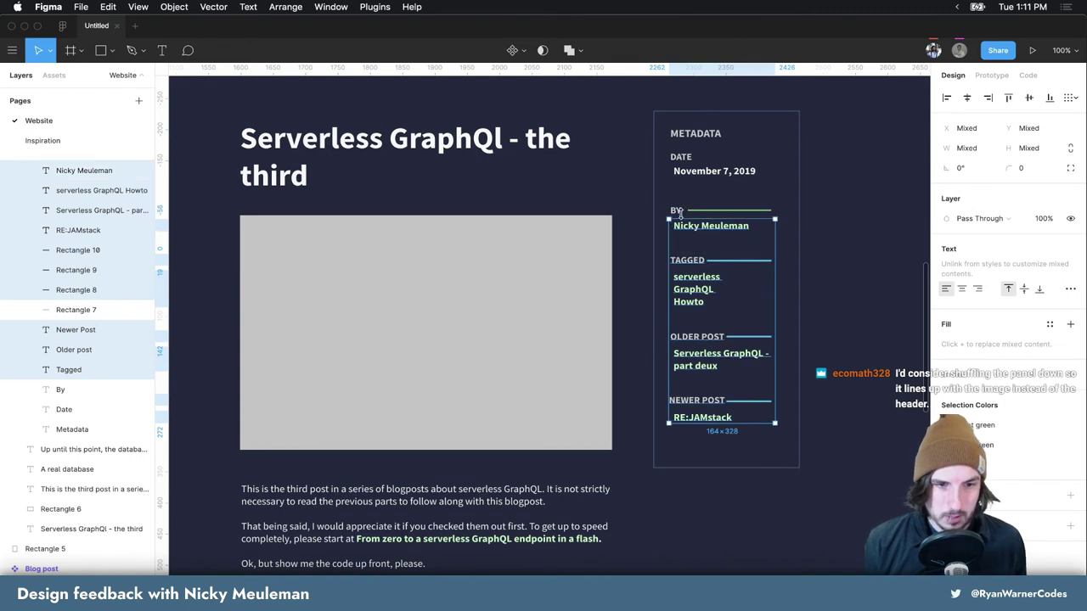
left_click(688, 214, "shift")
key("Up")
key("Up")
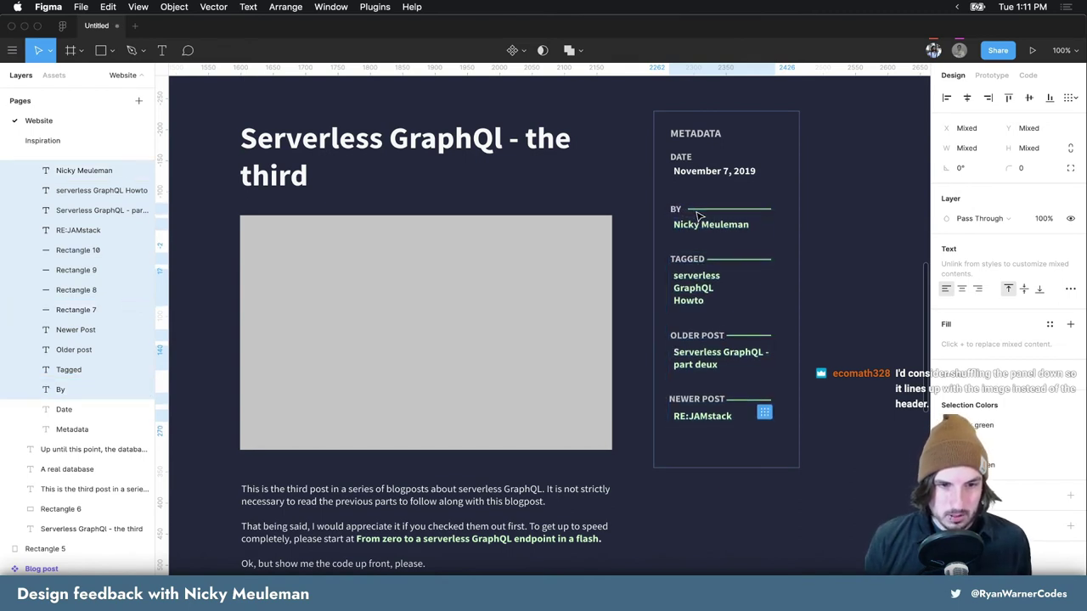
key("Up")
key("Up")
key("Up")
key("Up")
key("Up")
key("Up")
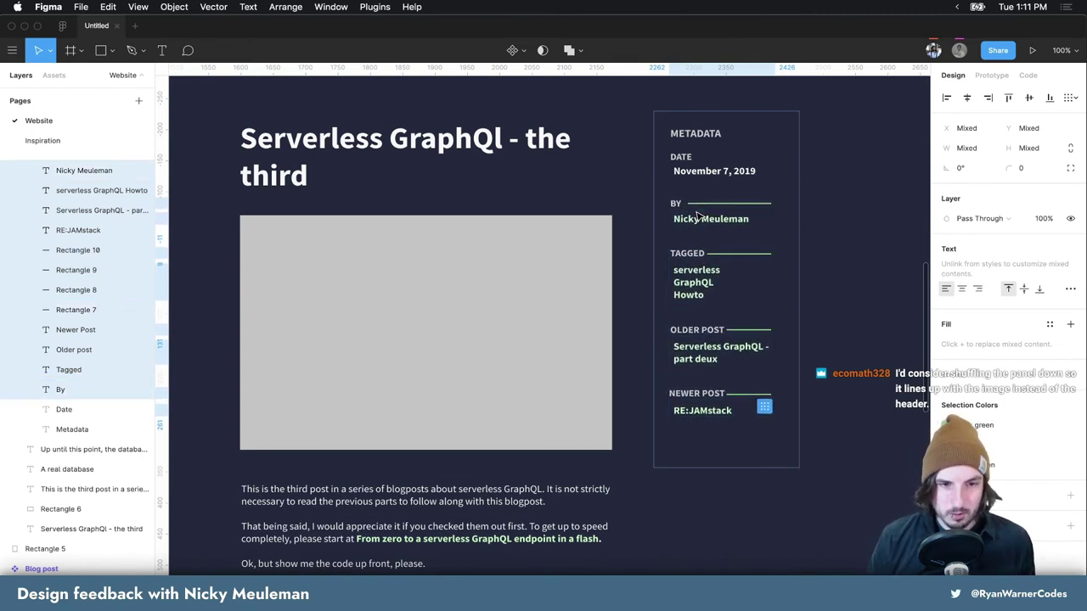
left_click(792, 228)
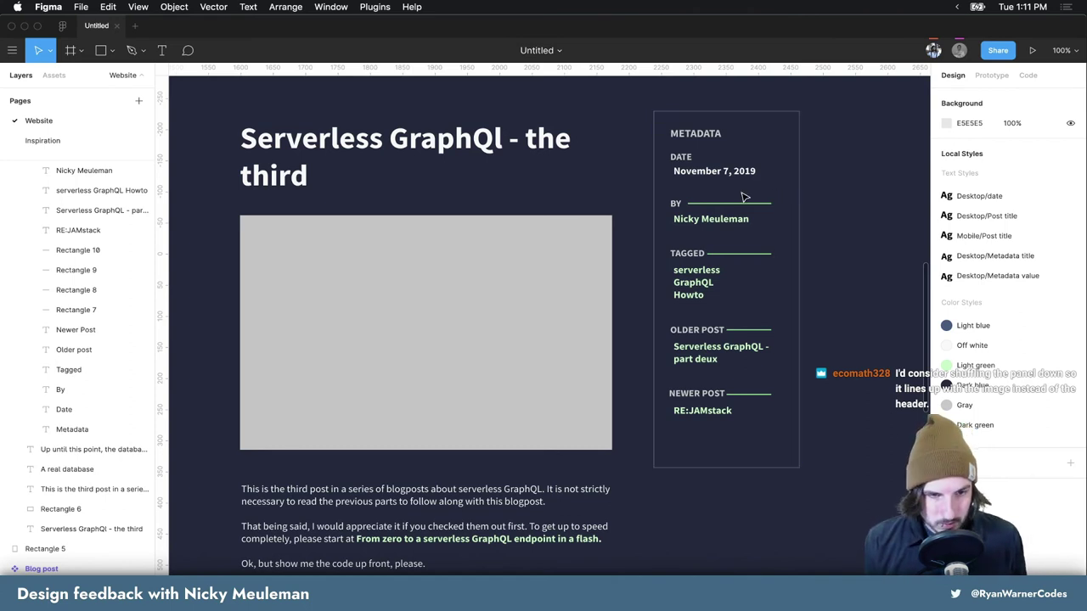
left_click(800, 144)
left_click(774, 180)
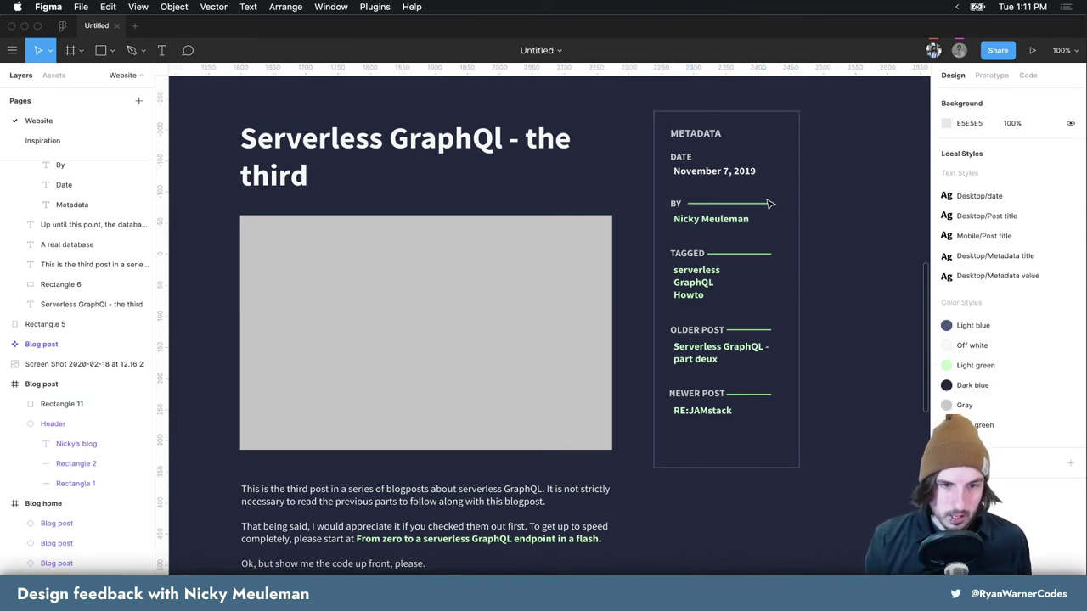
Group the four green divider lines (Rectangles 7–10) with Ctrl+G
left_click(709, 205)
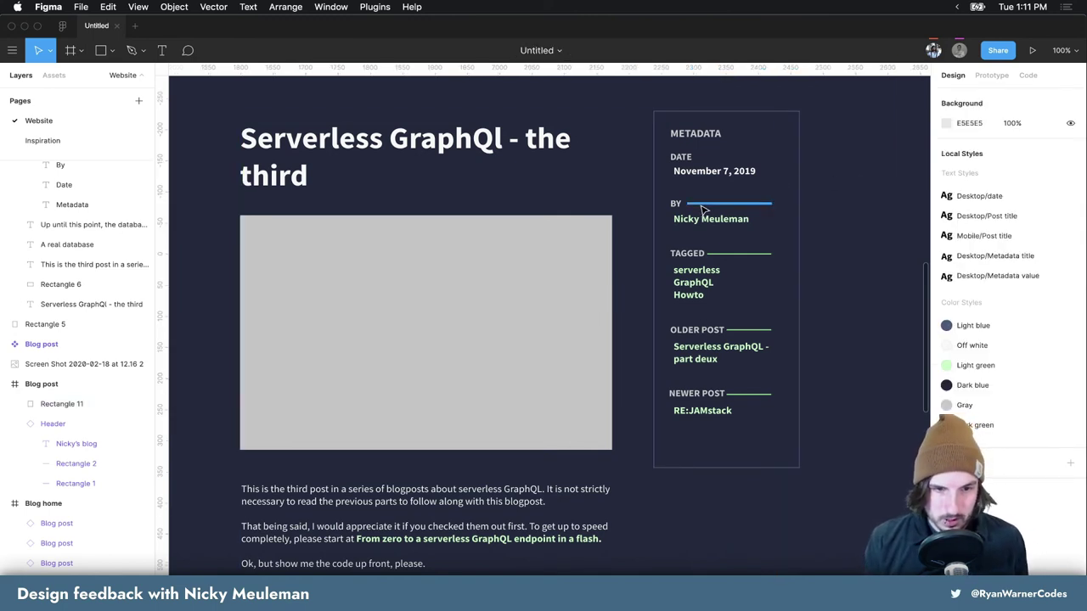
left_click(731, 253, "shift")
left_click(748, 330, "shift")
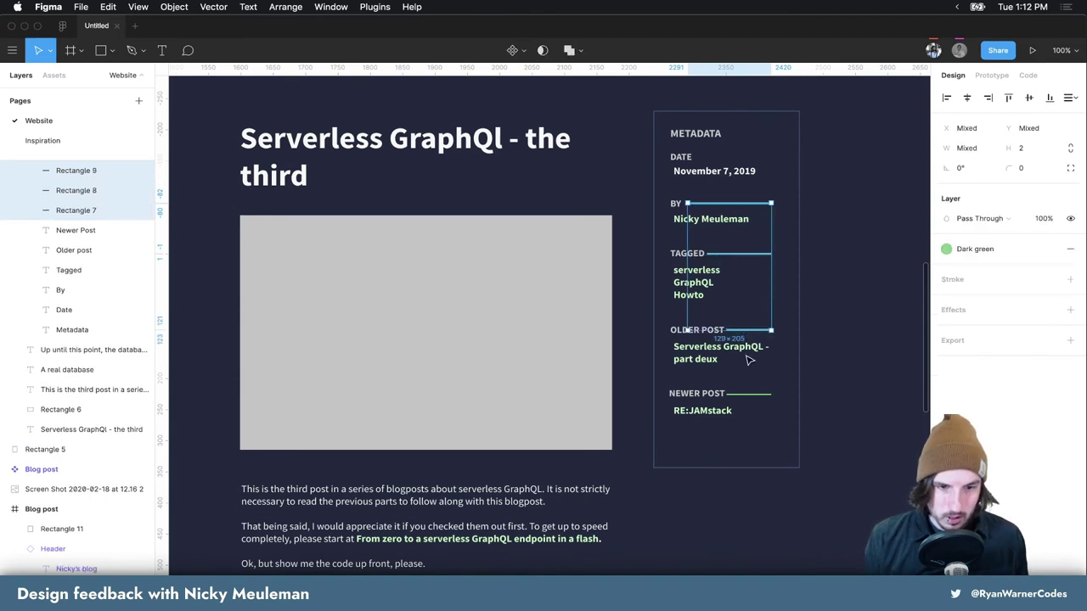
left_click(752, 394, "shift")
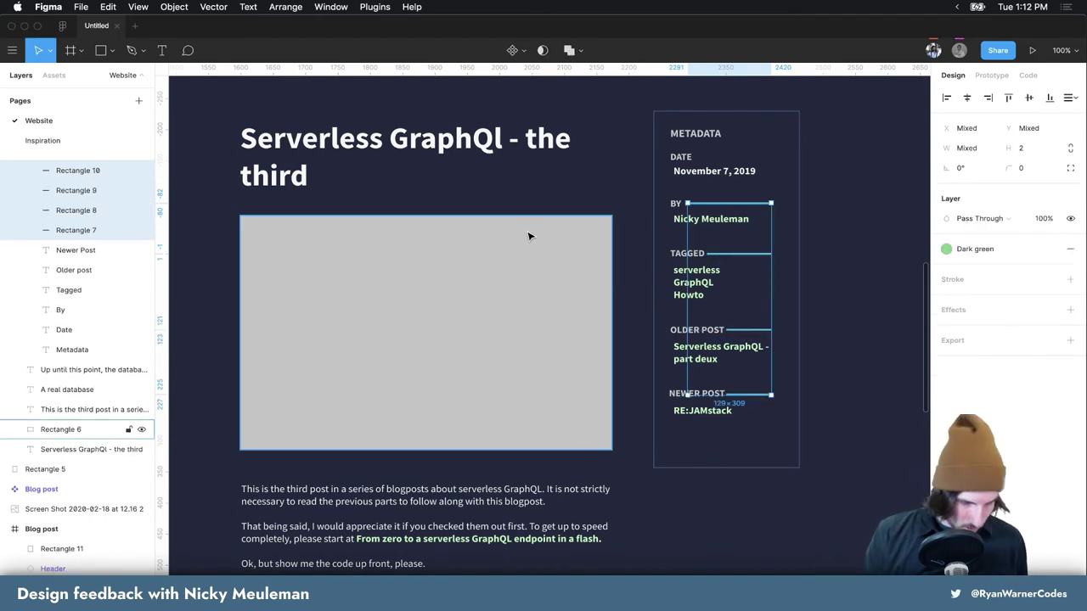
key("ctrl+g")
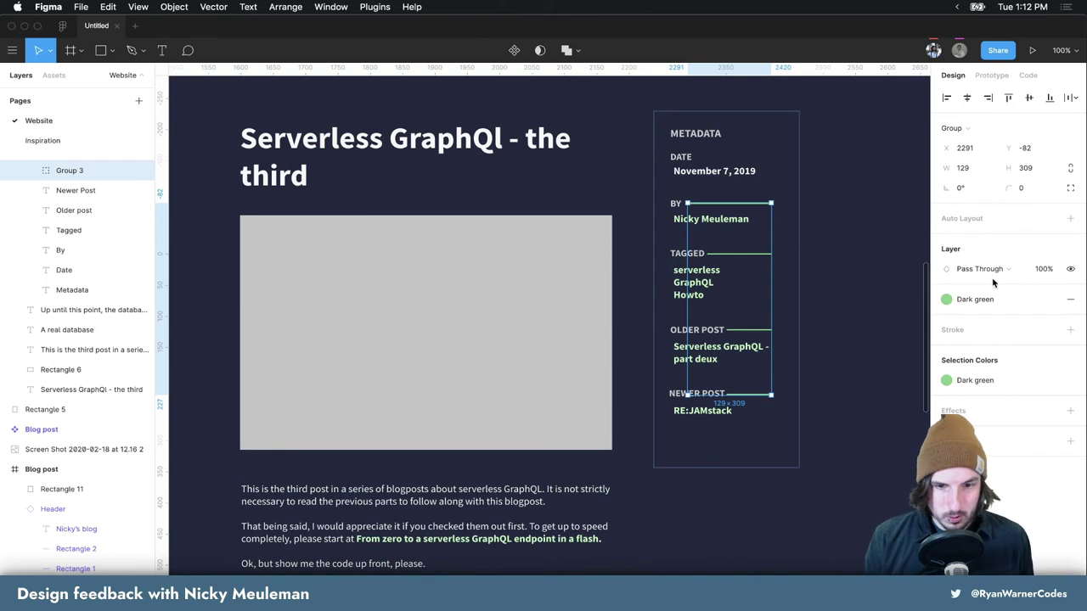
mouse_move(1030, 330)
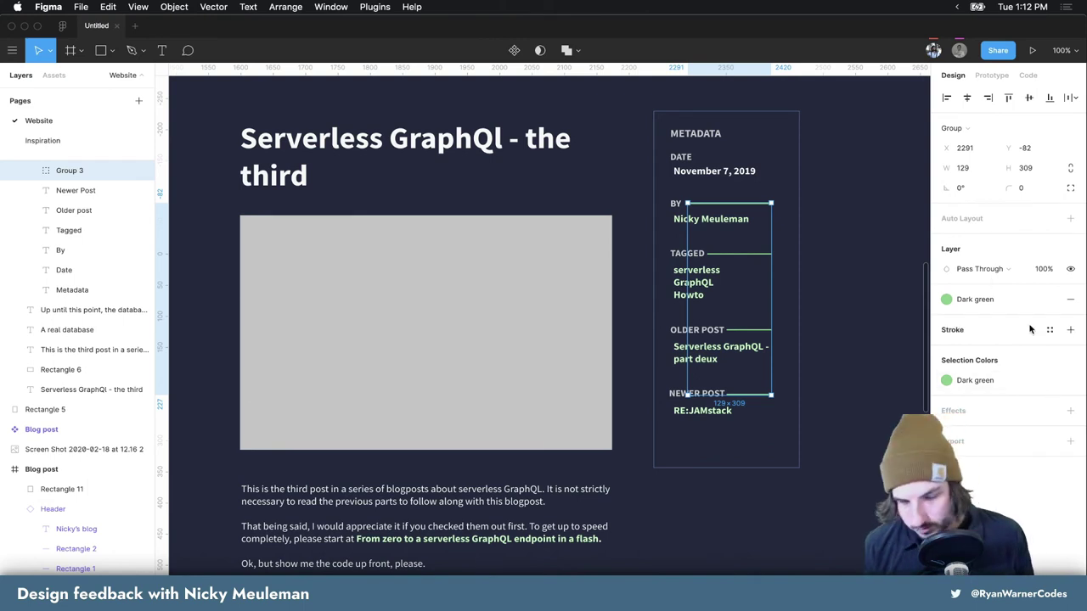
key("Escape")
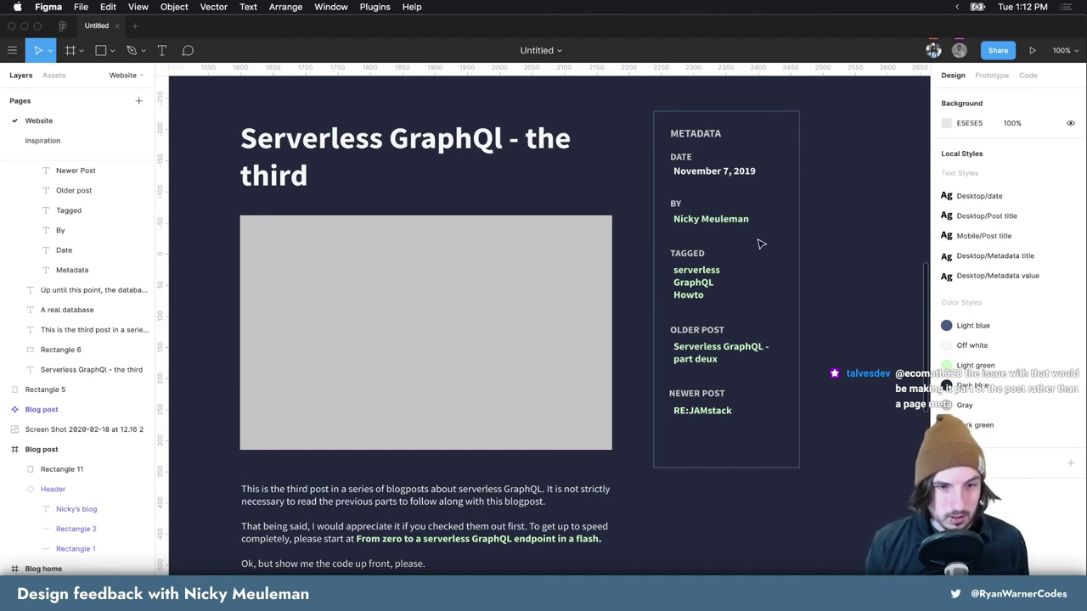
Drag the metadata panel frame's bottom edge up to 531 high and zoom out
scroll(735, 264, "left", 3)
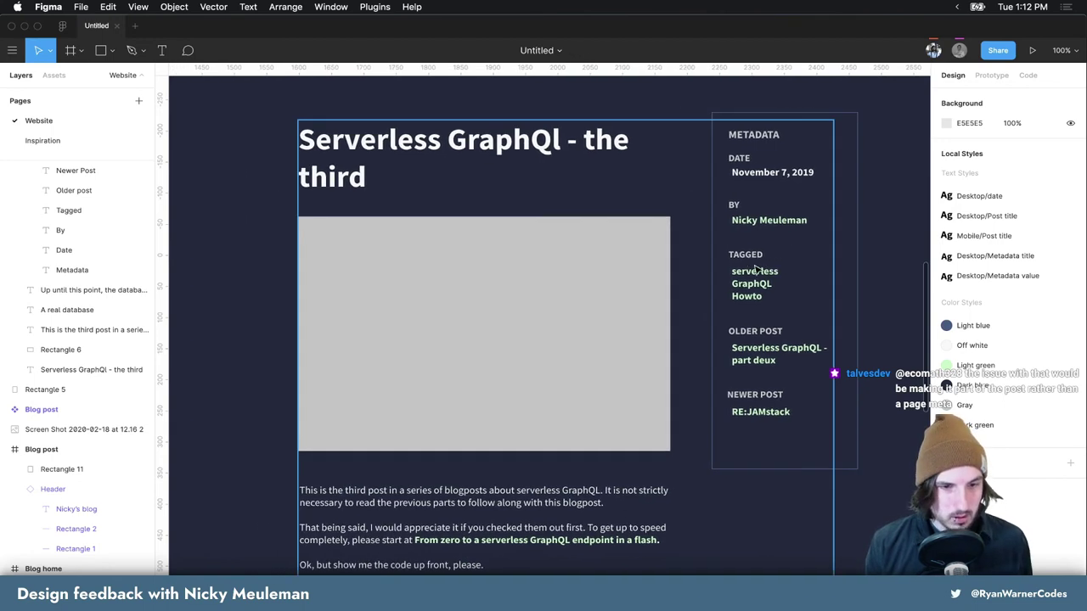
left_click(805, 463)
left_click_drag(805, 468, 804, 442)
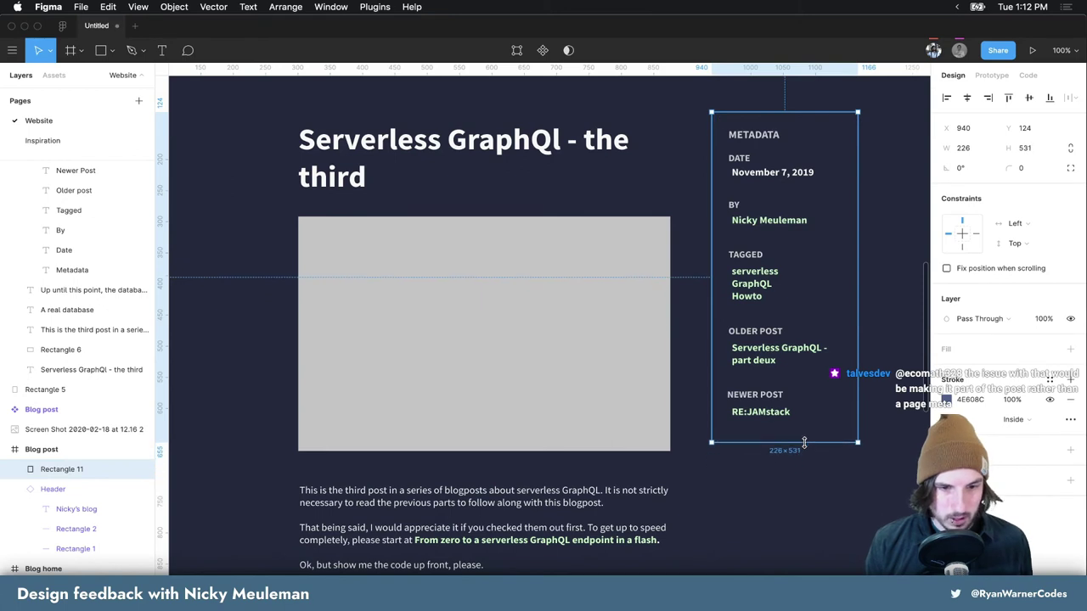
left_click(824, 491)
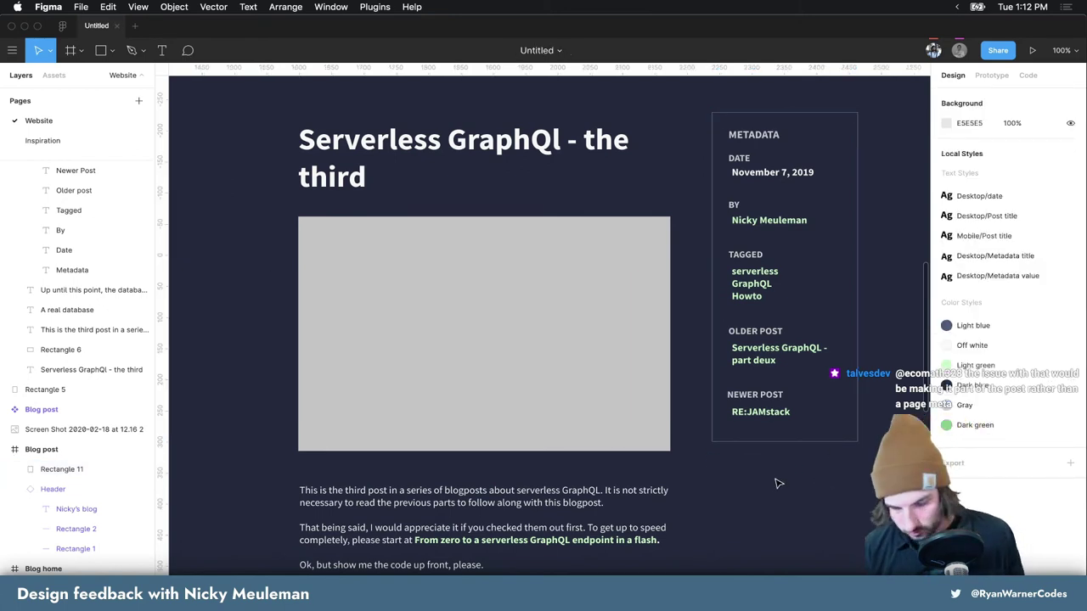
key("minus")
key("minus")
scroll(643, 365, "left", 1)
Scroll to the Blog home frame's post list, then switch over to Chrome
scroll(628, 364, "left", 4)
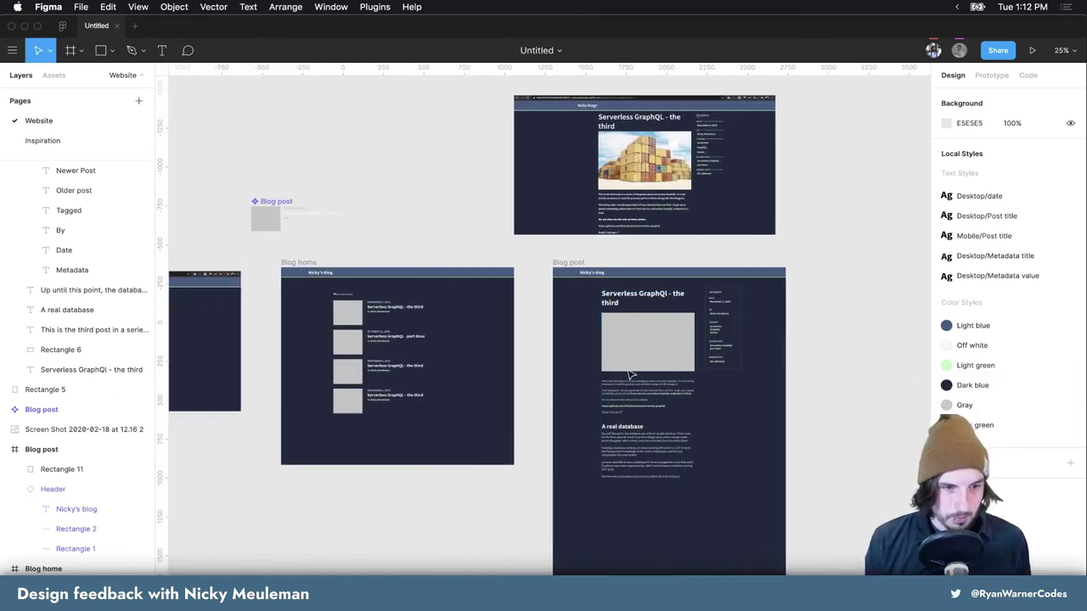
scroll(612, 364, "left", 5)
scroll(531, 337, "up", 3)
scroll(531, 338, "up", 5)
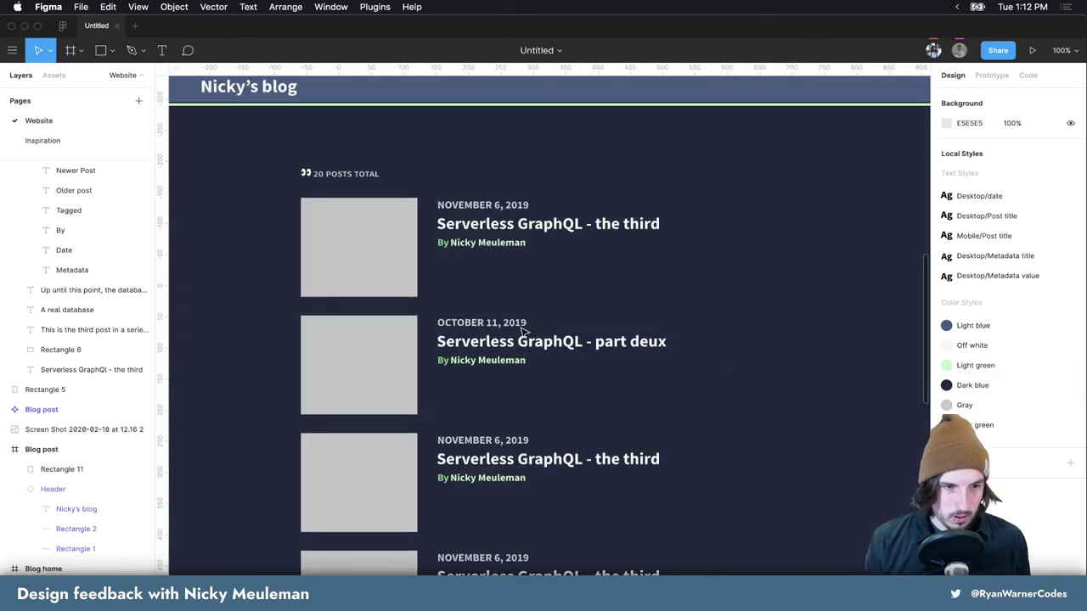
scroll(526, 331, "up", 2)
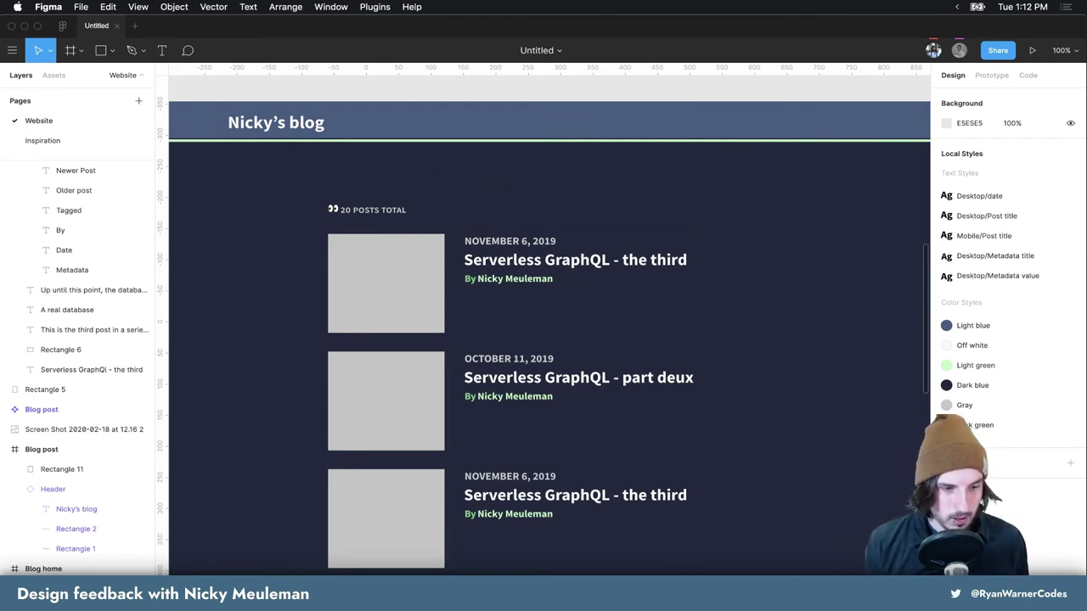
key("super+Tab")
scroll(315, 97, "up", 15)
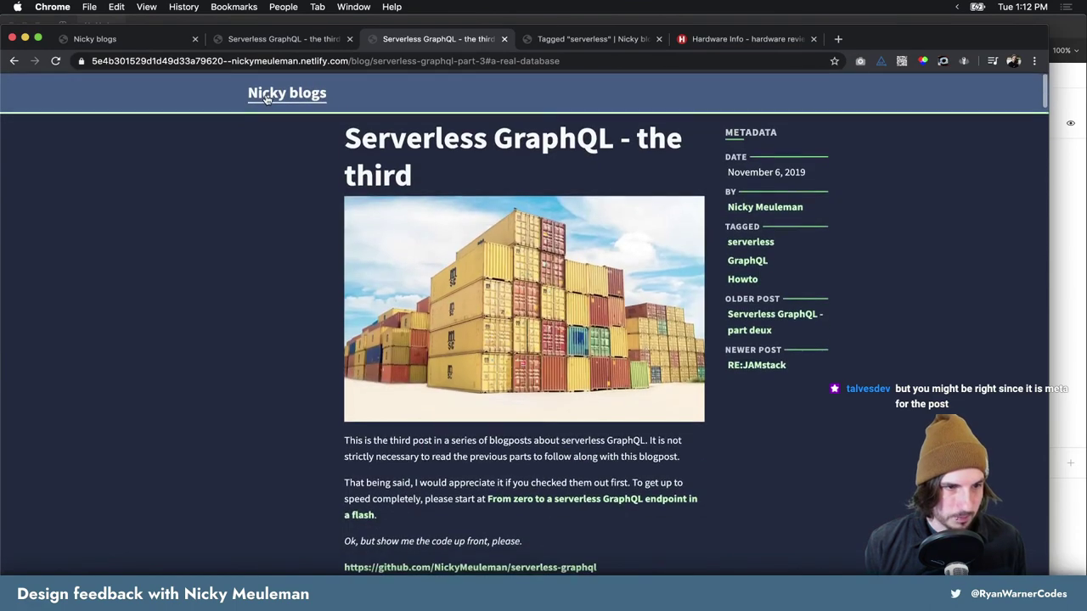
Go back and strip the post slug from the address to load the live blog index
left_click(13, 62)
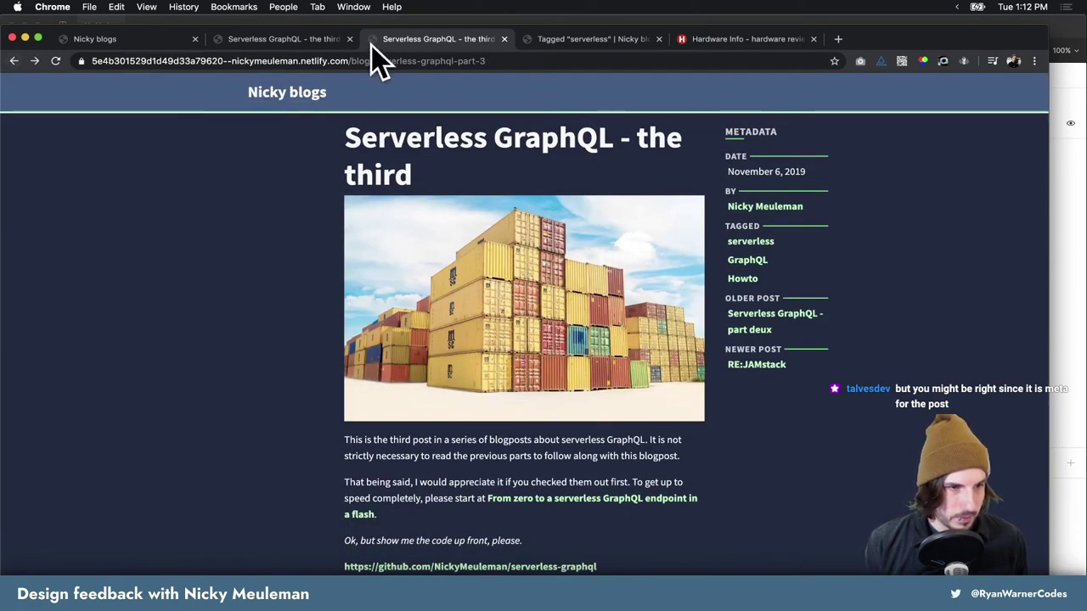
mouse_move(352, 61)
left_mouse_down()
mouse_move(509, 62)
mouse_move(415, 63)
left_mouse_up()
key("BackSpace")
key("Return")
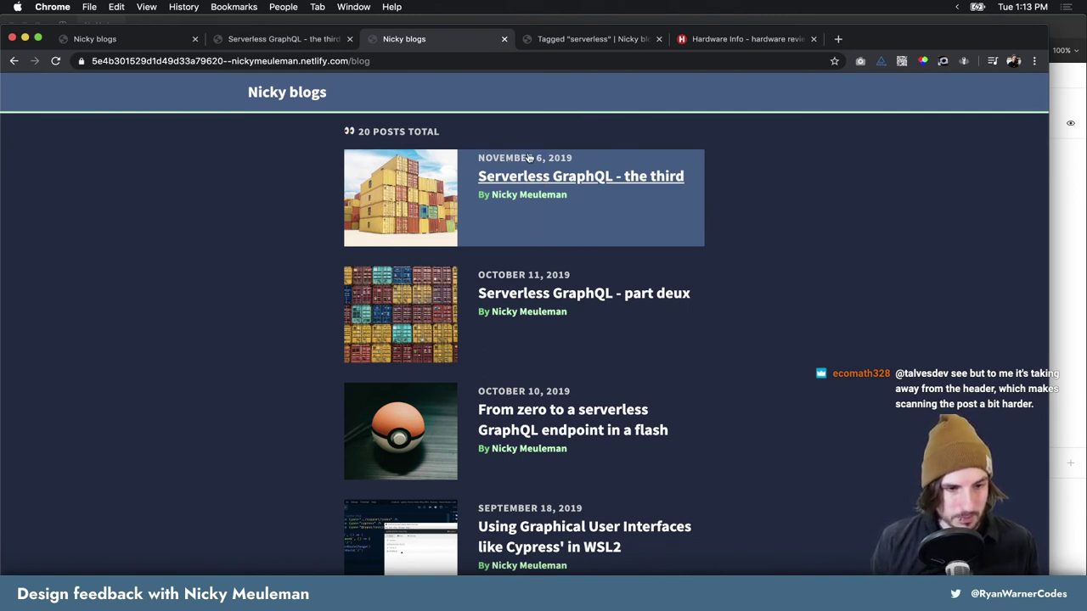
Back in Figma, inspect the spacing around the first blog post card's text
key("super+Tab")
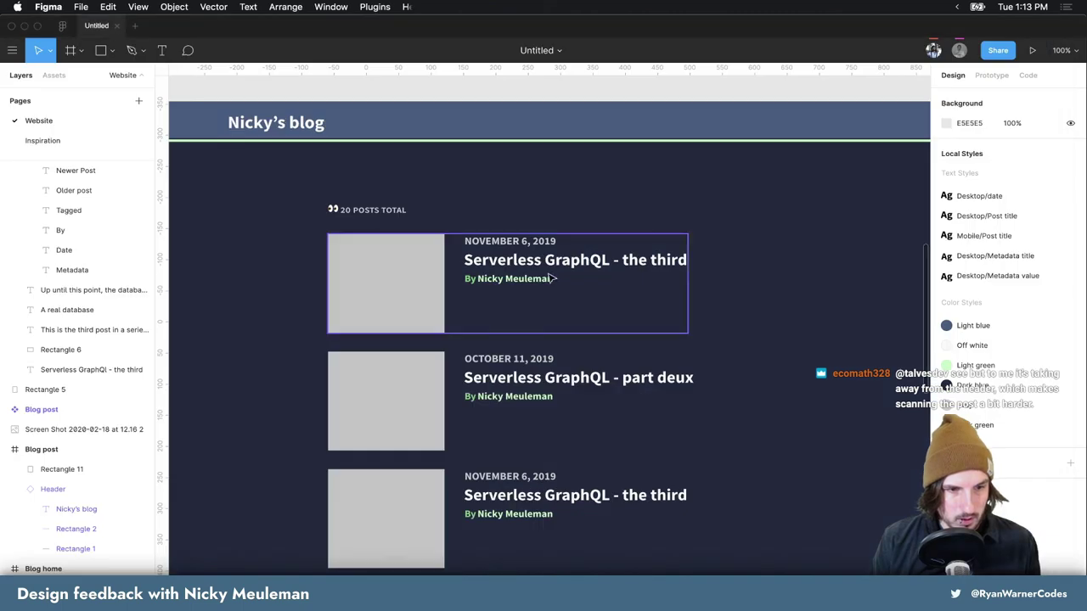
left_click(490, 247)
double_click(500, 280)
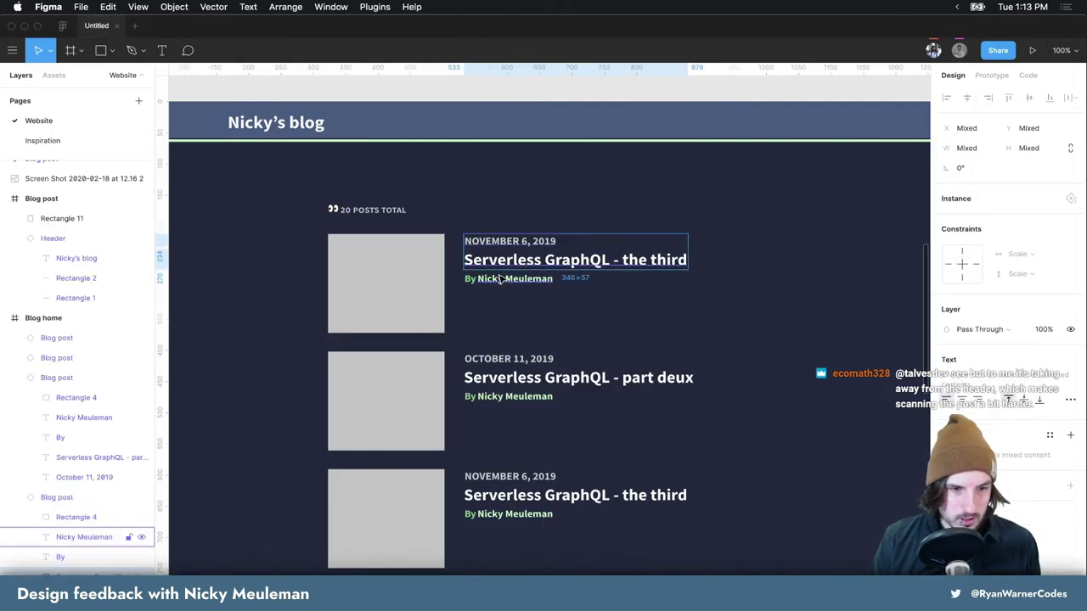
key("alt")
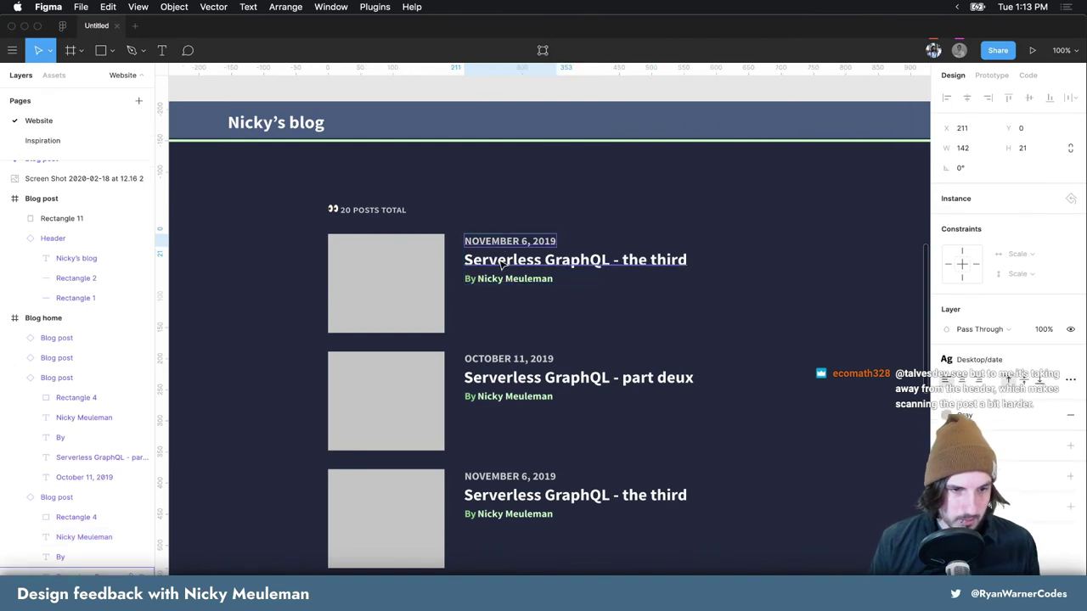
left_click(506, 255)
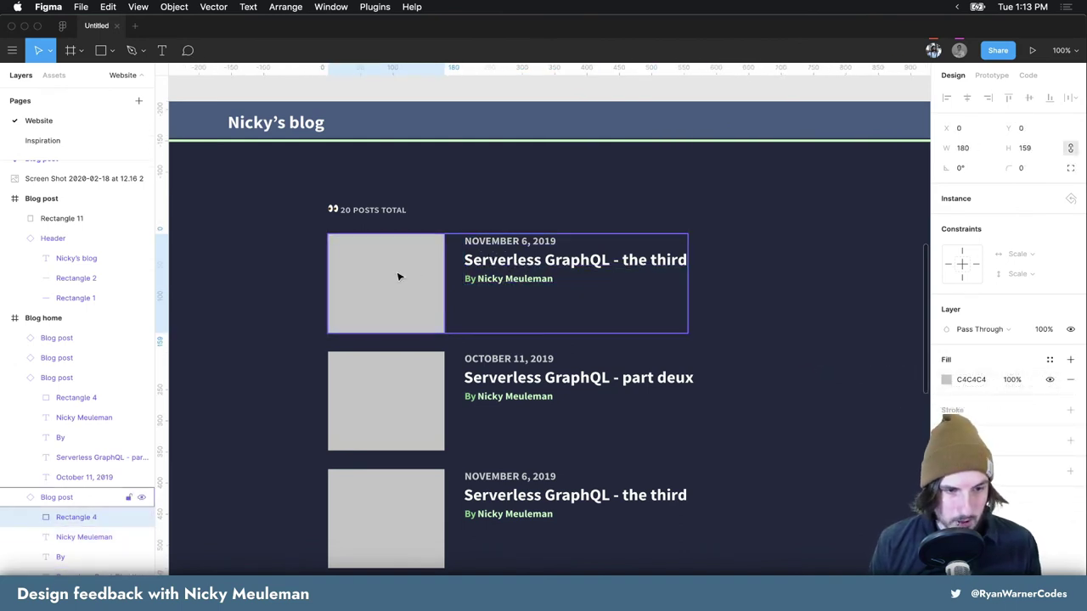
left_click(477, 212)
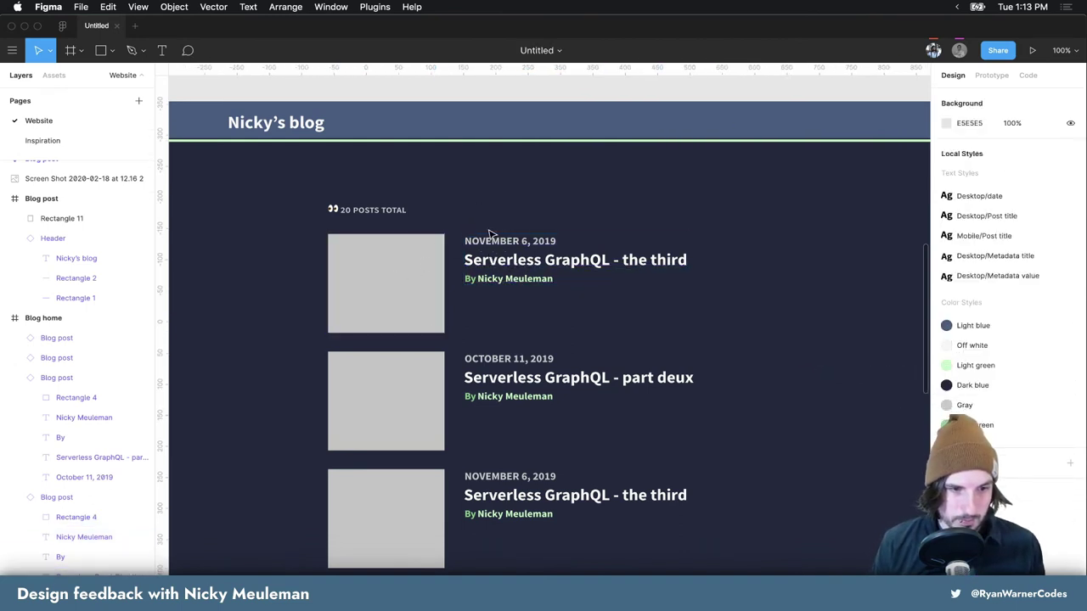
left_click(526, 265)
In the master Blog post component, nudge the date, title and byline text down
right_click(420, 265)
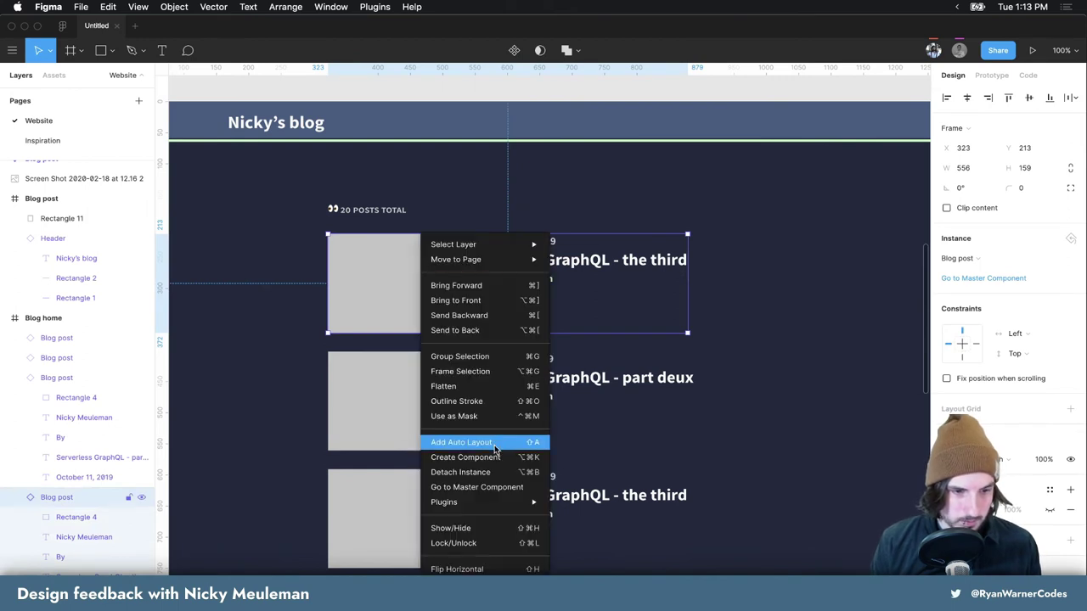
left_click(502, 491)
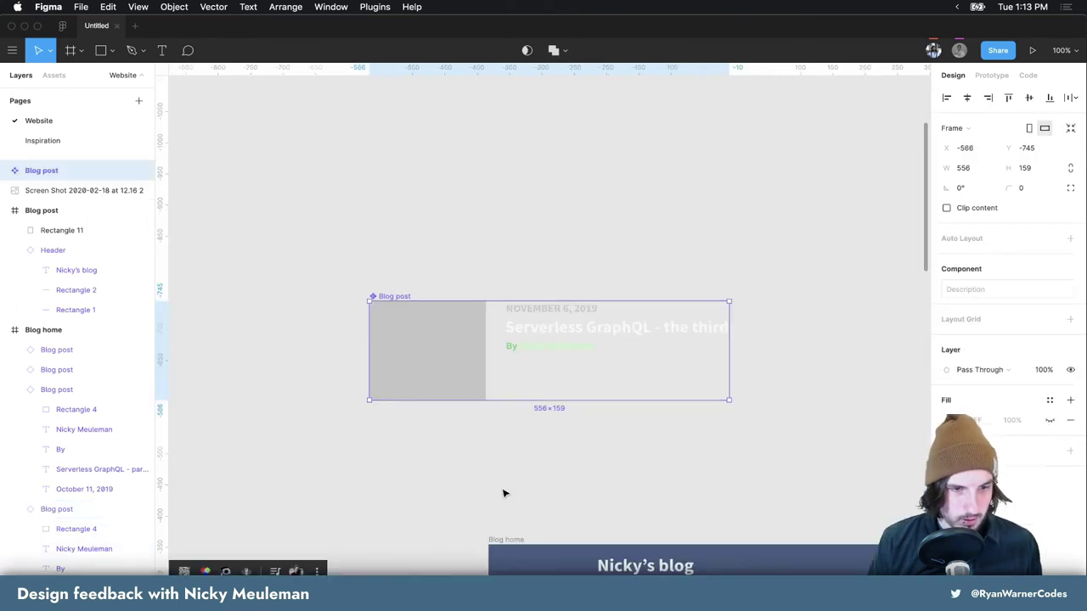
left_click(535, 351)
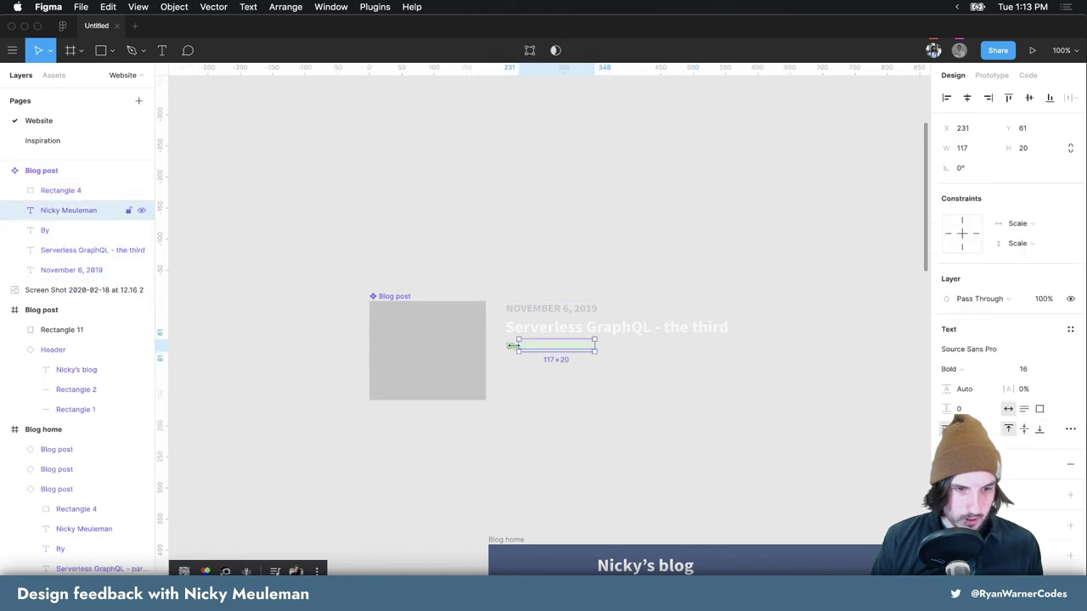
left_click(512, 349, "shift")
left_click(611, 332, "shift")
left_click(569, 310, "shift")
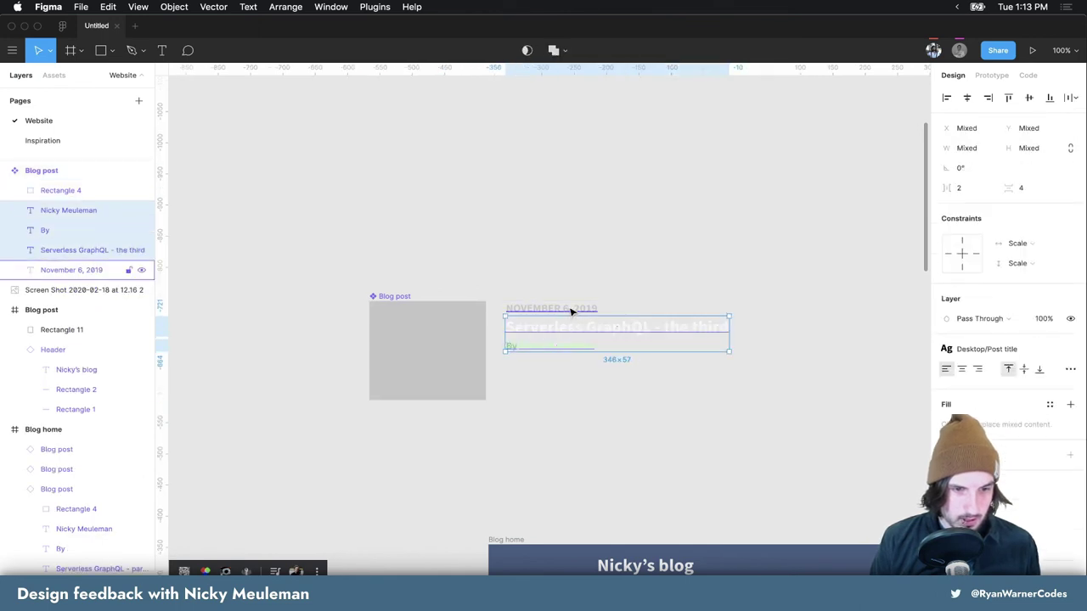
key("shift+Down")
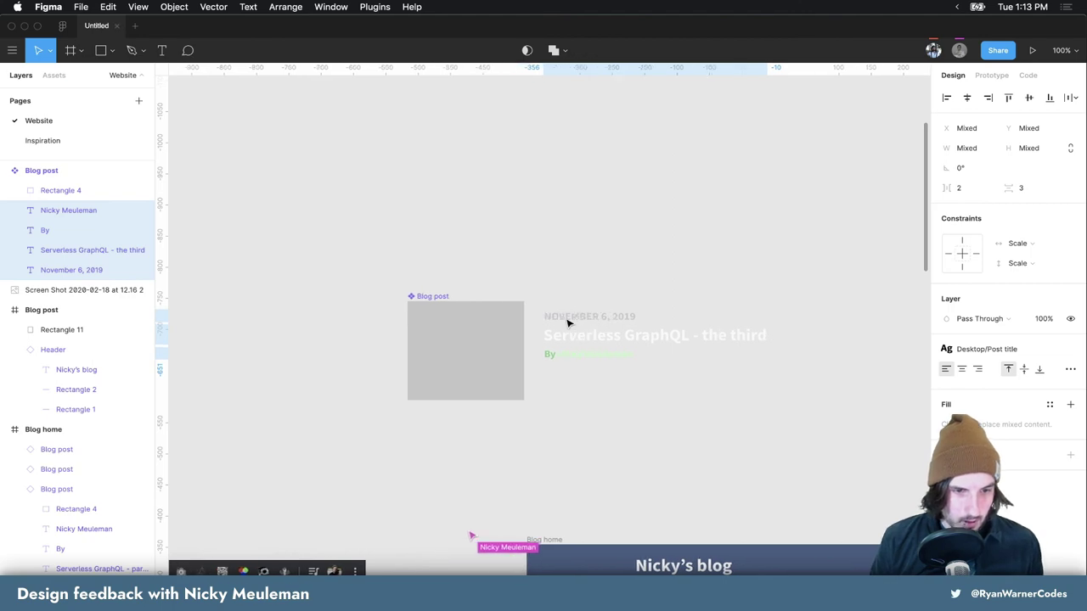
Scroll around the master component to review the change, then return to Chrome
scroll(567, 318, "down", 10)
scroll(569, 322, "down", 5)
scroll(568, 320, "down", 5)
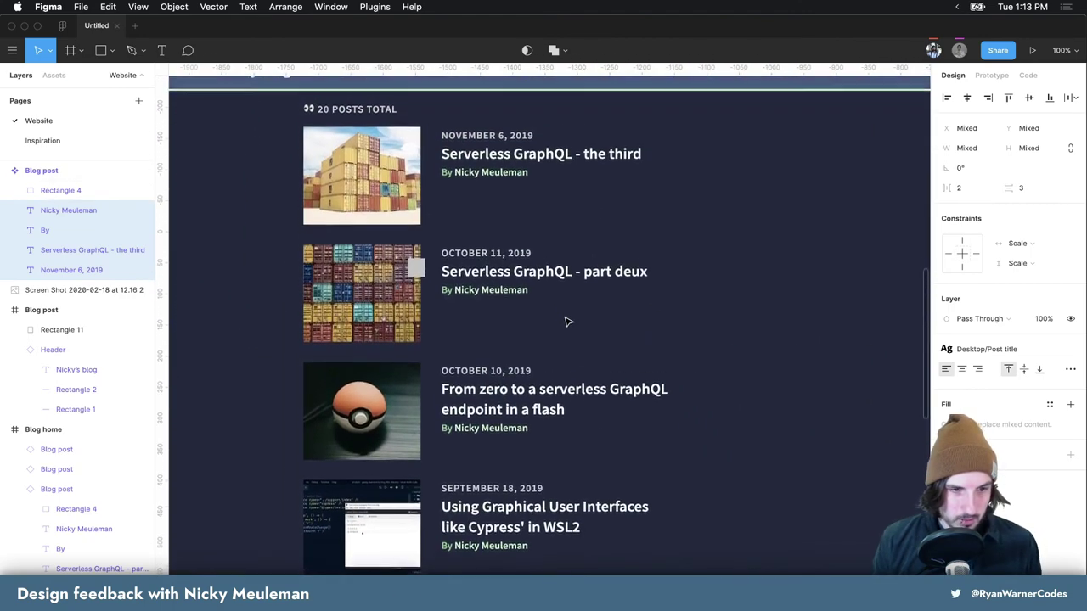
scroll(568, 320, "right", 5)
scroll(575, 313, "left", 5)
left_click(815, 297)
scroll(796, 306, "up", 3)
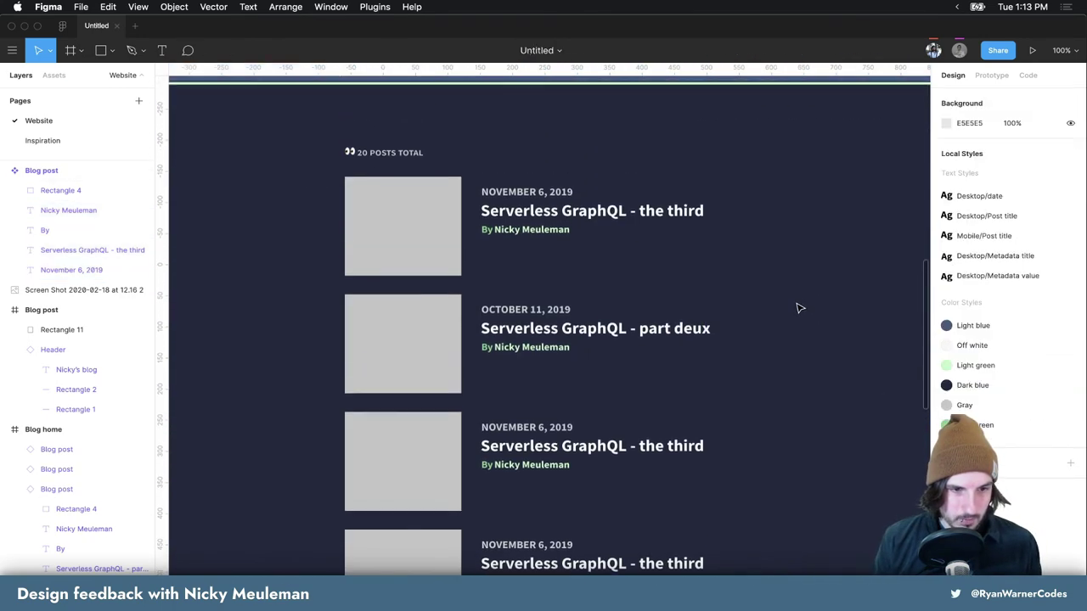
scroll(798, 308, "up", 1)
scroll(798, 308, "up", 1)
scroll(709, 297, "up", 1)
scroll(709, 298, "right", 1)
scroll(715, 300, "down", 2)
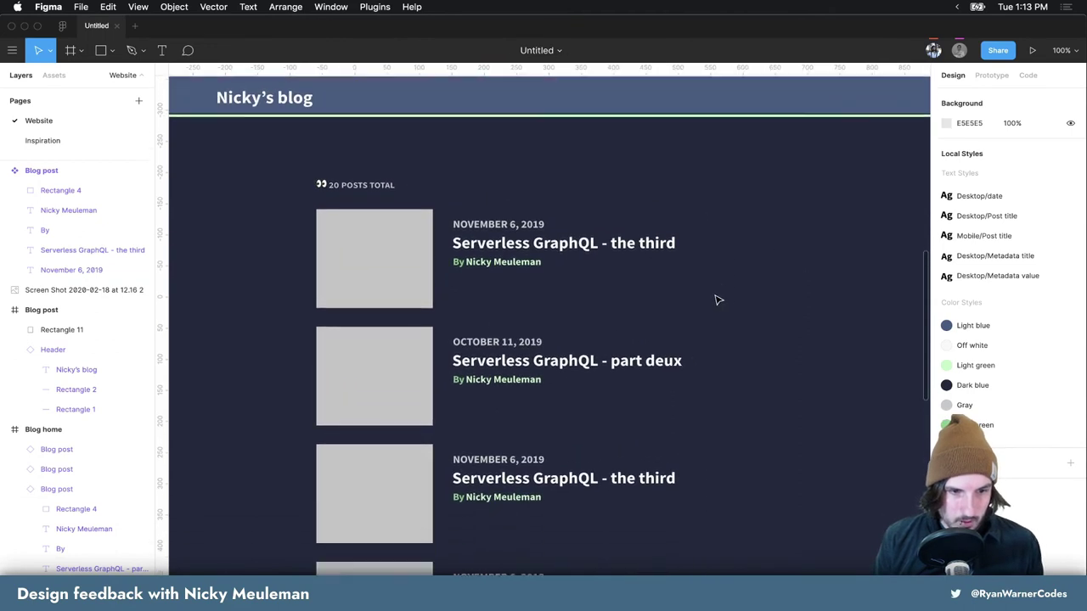
scroll(714, 299, "down", 2)
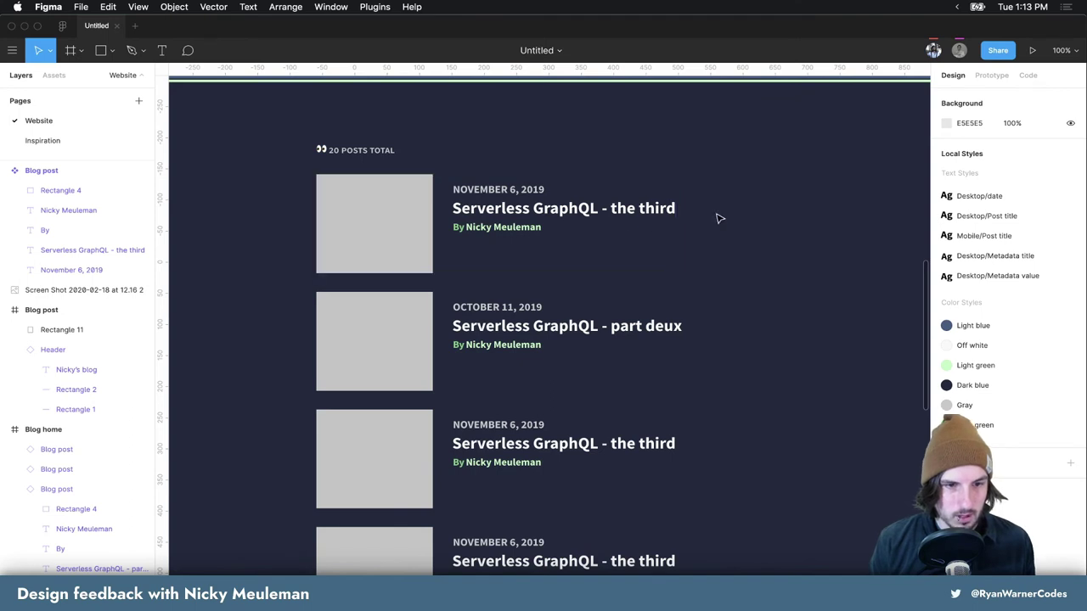
key("super+Tab")
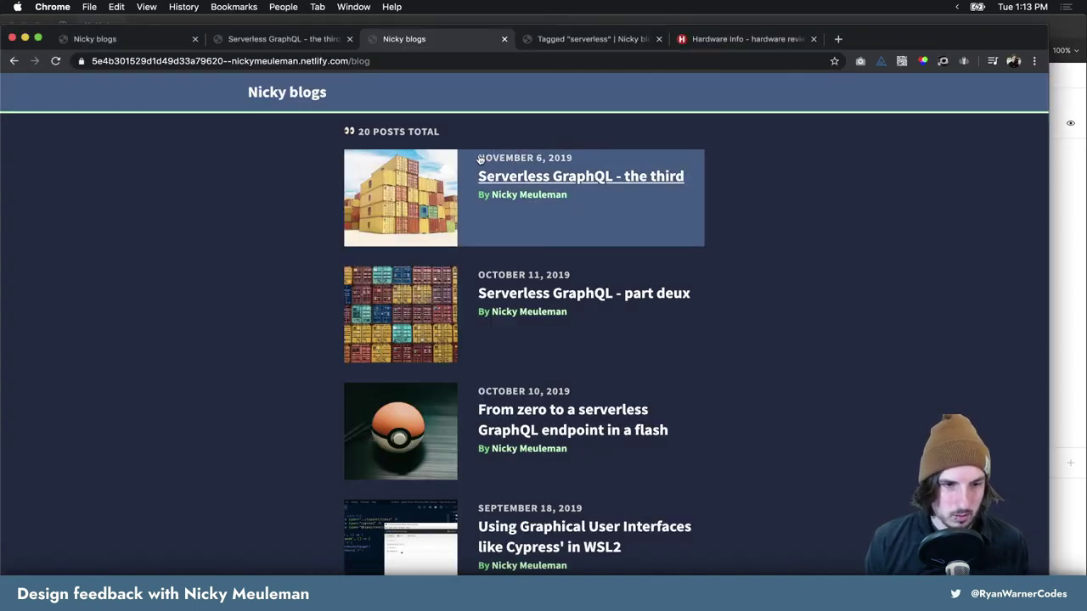
Scroll through the live blog post list, then open the Hardware Info tab
scroll(844, 211, "down", 2)
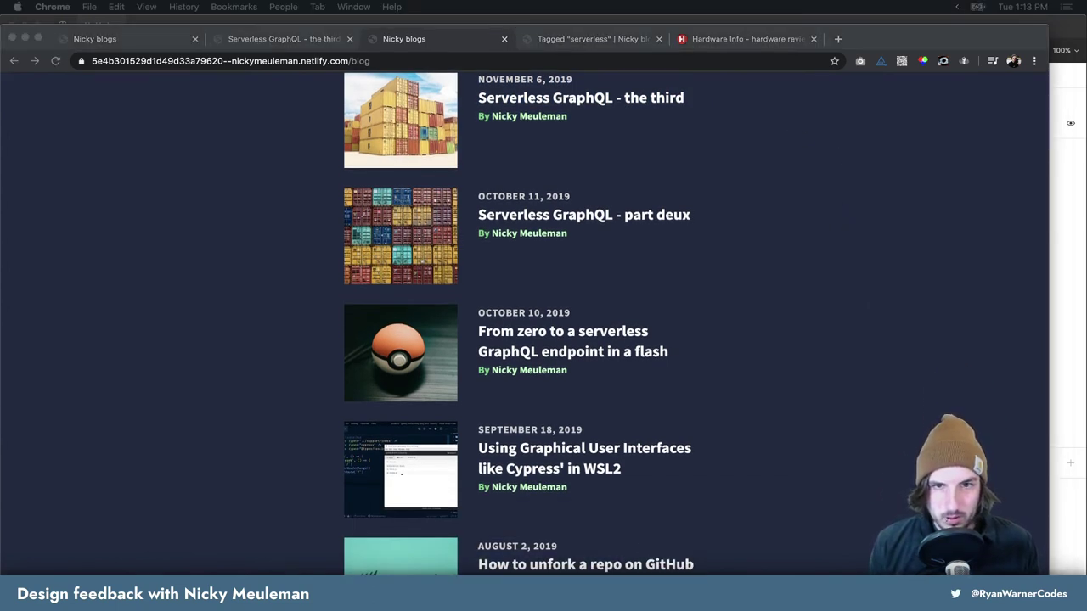
left_click(783, 416)
scroll(782, 399, "down", 1)
scroll(780, 397, "down", 1)
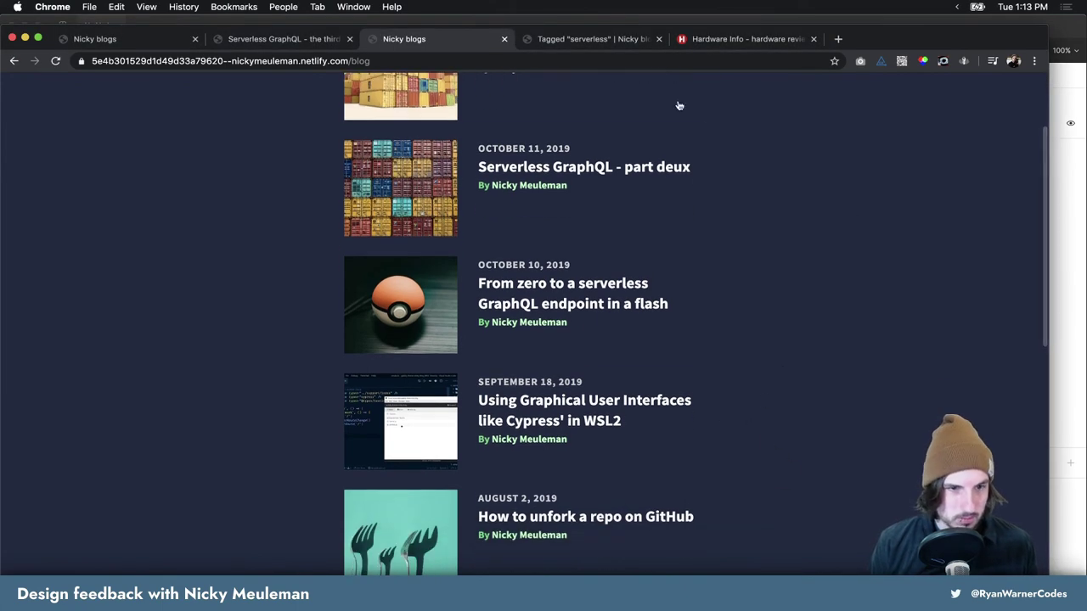
left_click(698, 41)
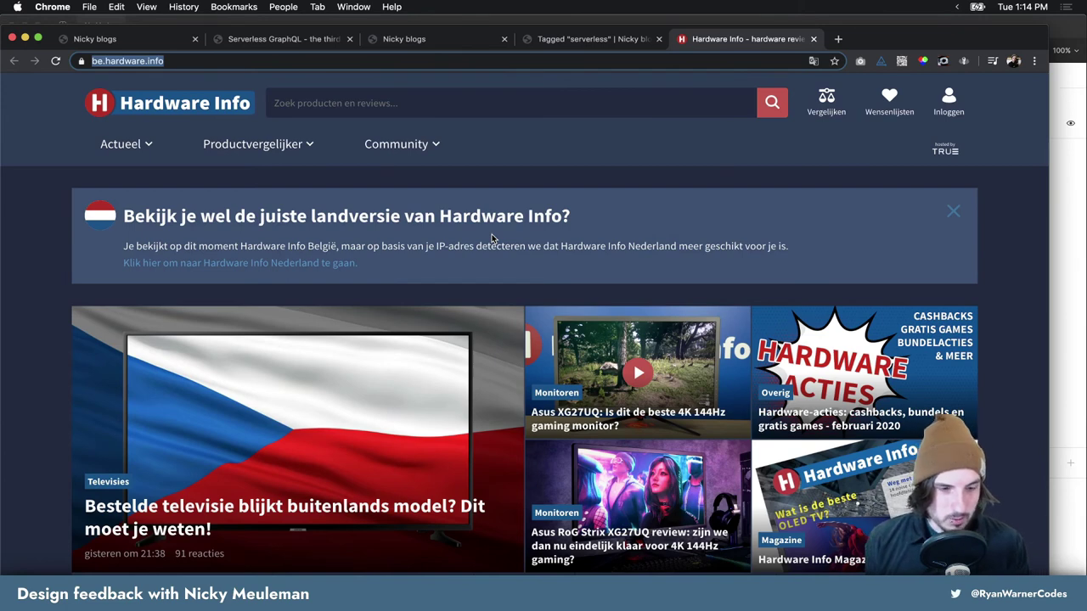
On the Inspiration page, draw a square swatch beside the Hardware Info screenshot
key("super+Tab")
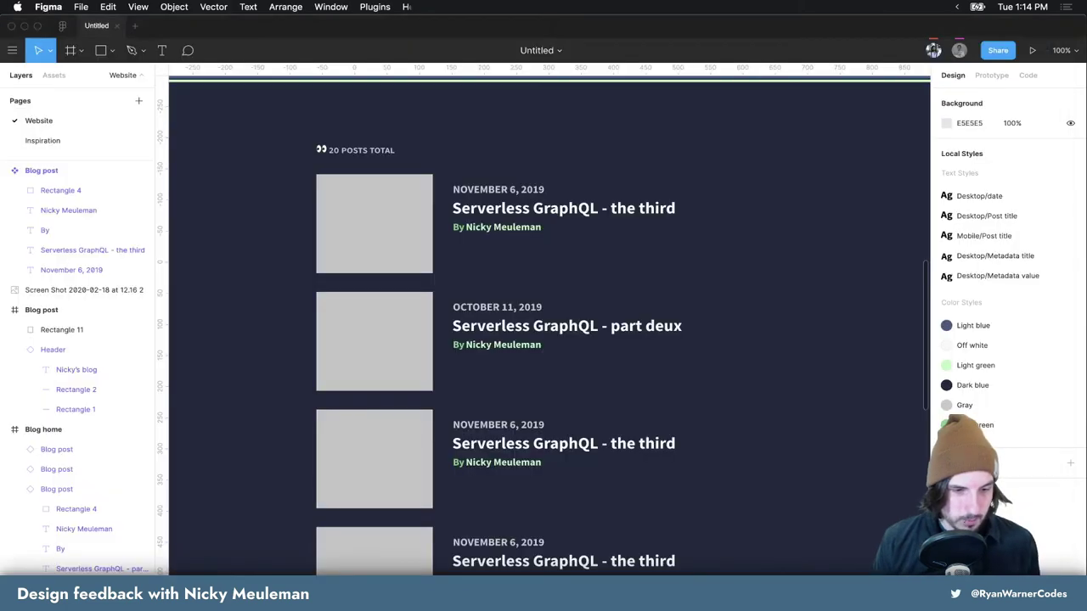
left_click(38, 140)
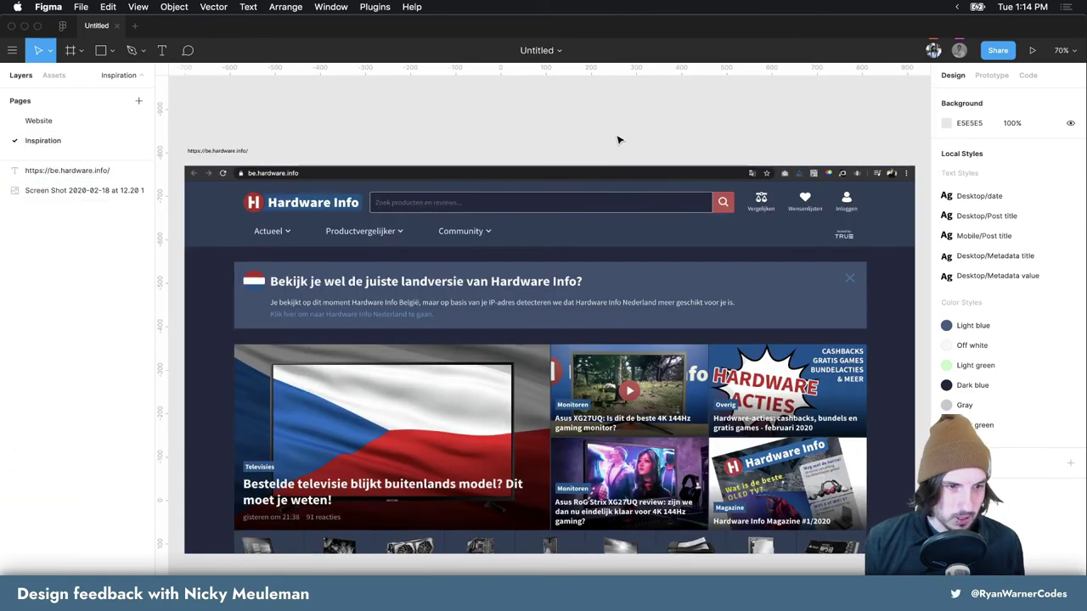
scroll(609, 138, "right", 2)
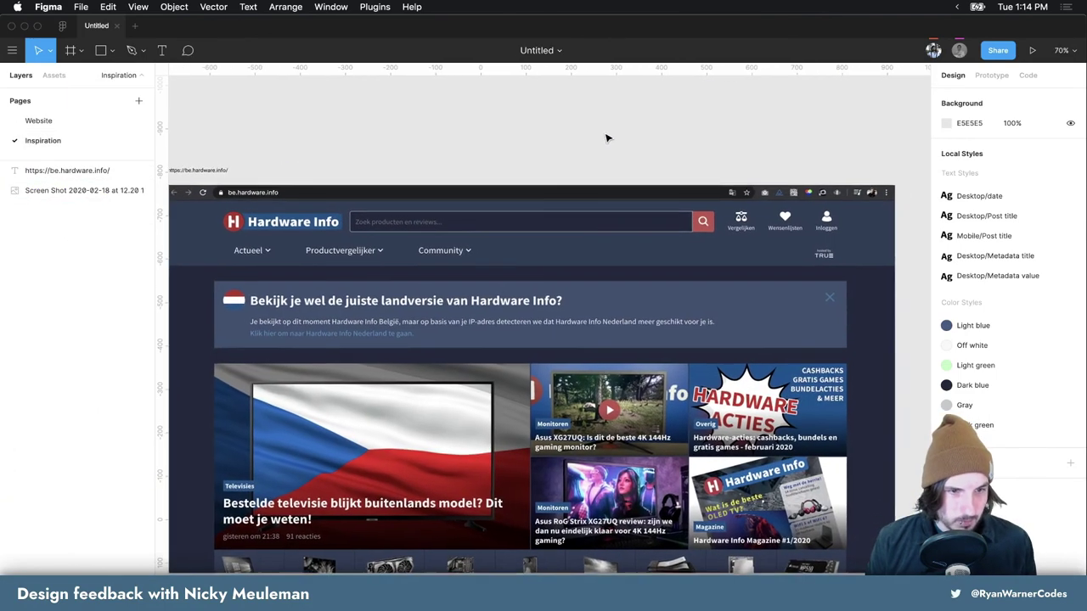
scroll(603, 143, "right", 2)
scroll(597, 148, "right", 2)
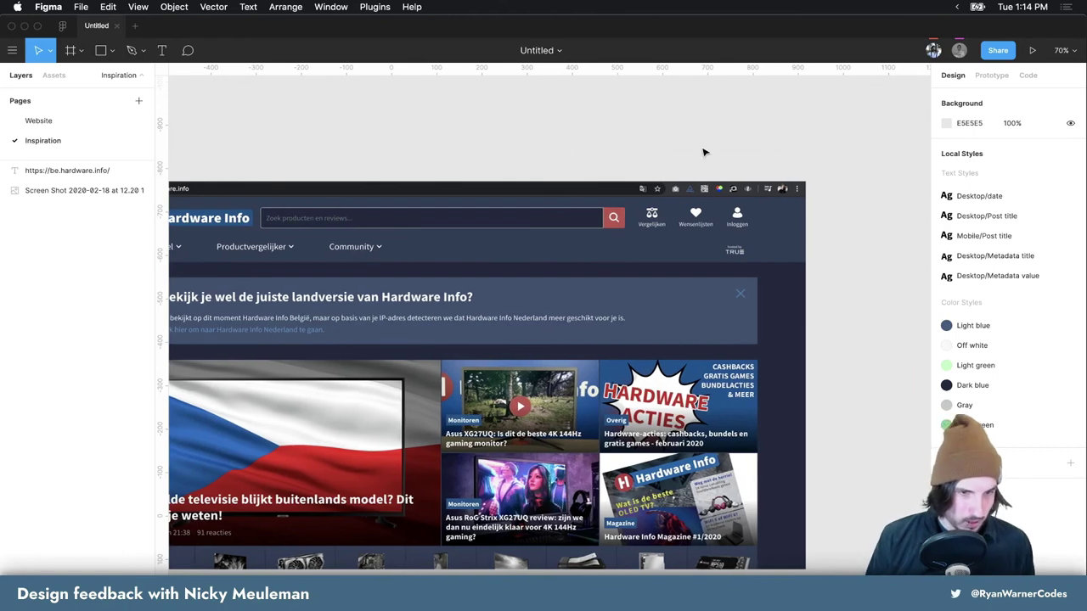
scroll(762, 139, "right", 3)
scroll(752, 138, "right", 2)
scroll(750, 138, "right", 1)
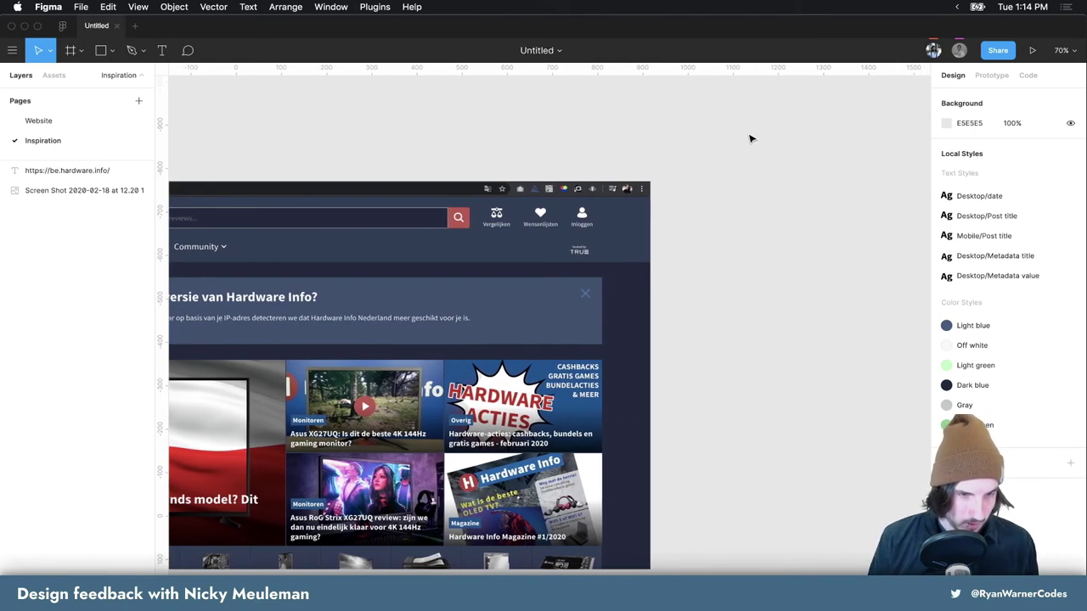
key("r")
left_click_drag(696, 132, 767, 198)
Fill the square with the navy header colour sampled from the screenshot
left_click(947, 269)
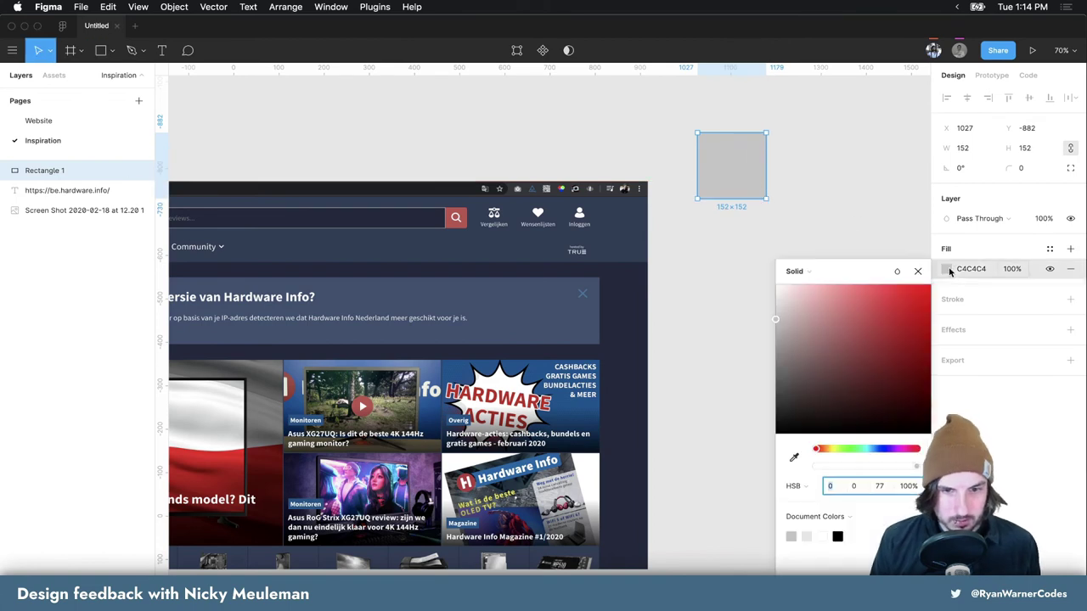
left_click(793, 458)
left_click(553, 281)
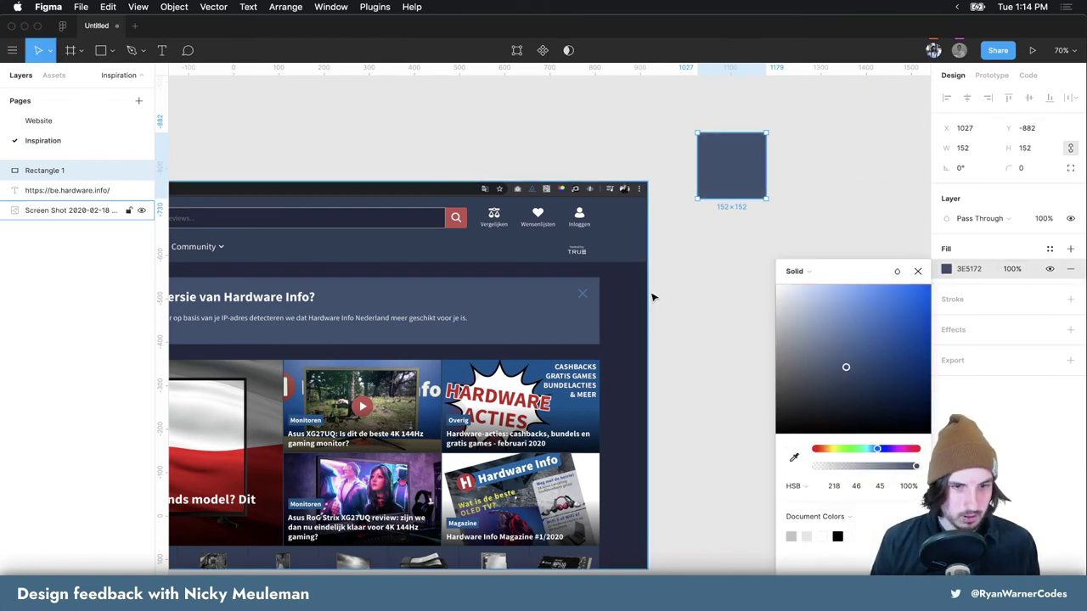
left_click(731, 262)
left_click(735, 186)
Duplicate the swatch below and fill it with a darker navy from the screenshot
left_click_drag(740, 169, 735, 250, "alt")
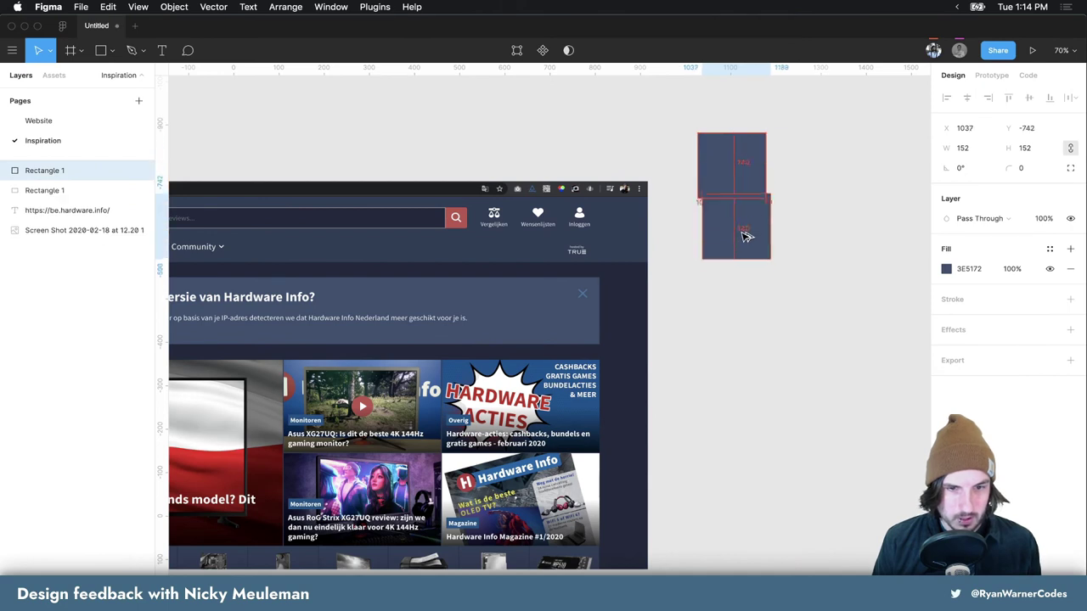
left_click(946, 269)
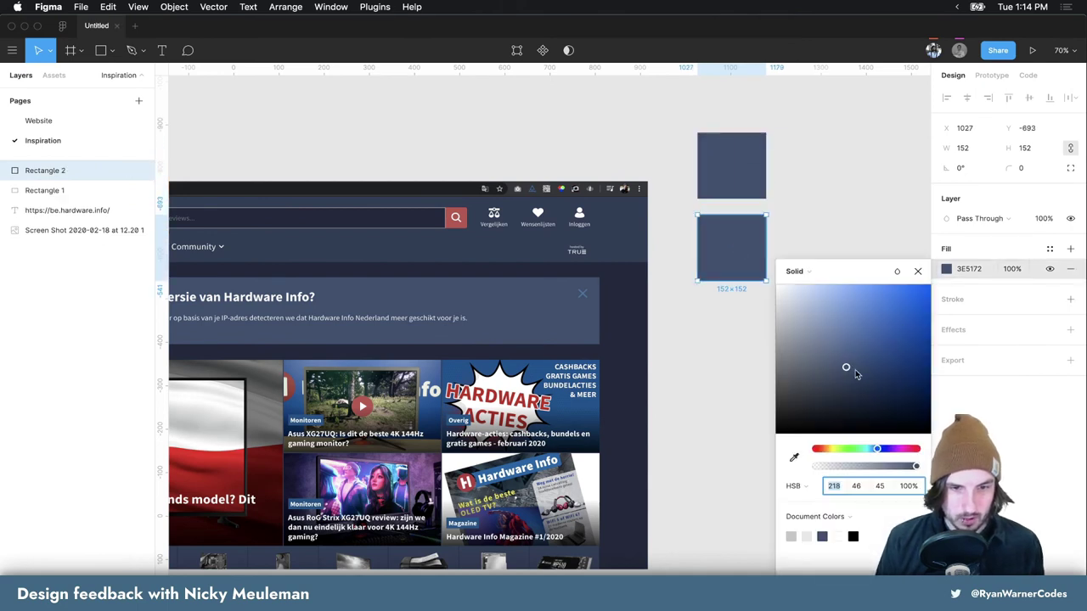
left_click(796, 454)
left_click(514, 242)
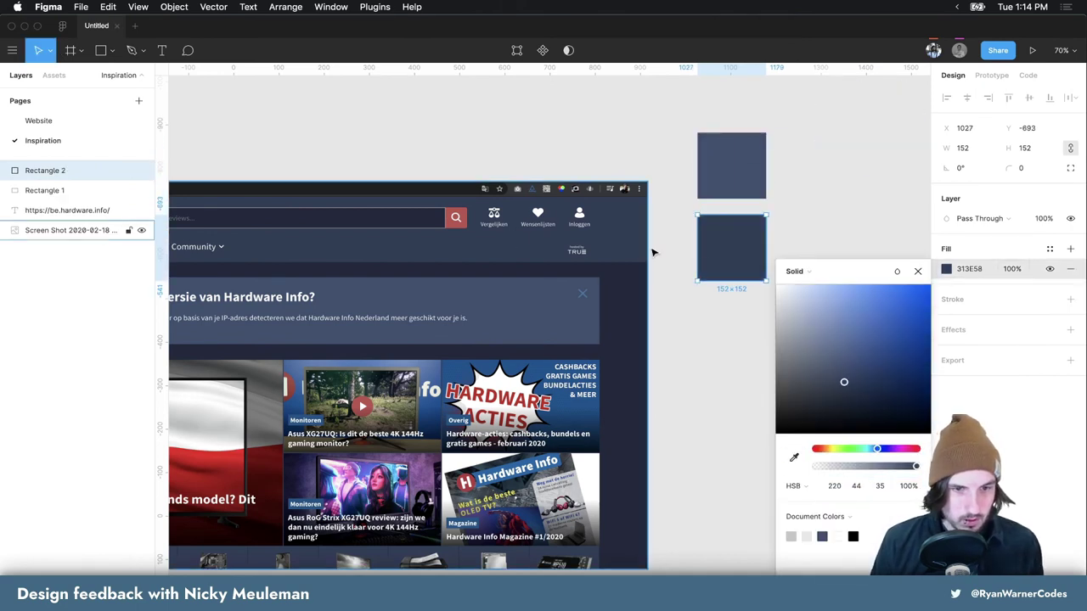
Add a third swatch below, filled with the red sampled from the screenshot
left_click_drag(732, 276, 732, 371, "alt")
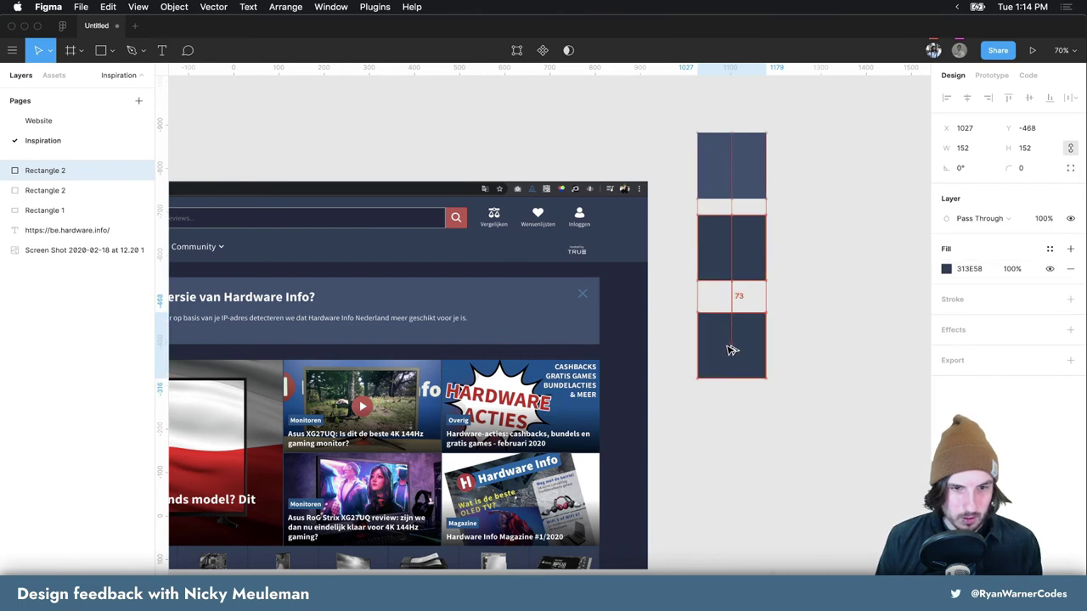
left_click(964, 269)
left_click(947, 269)
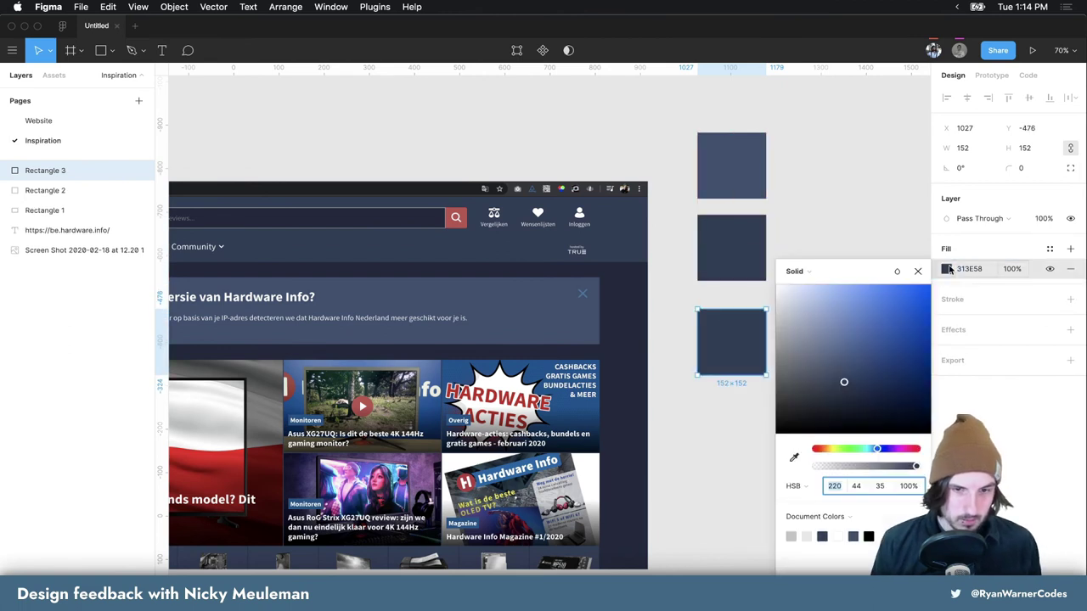
left_click(795, 459)
left_click(866, 114)
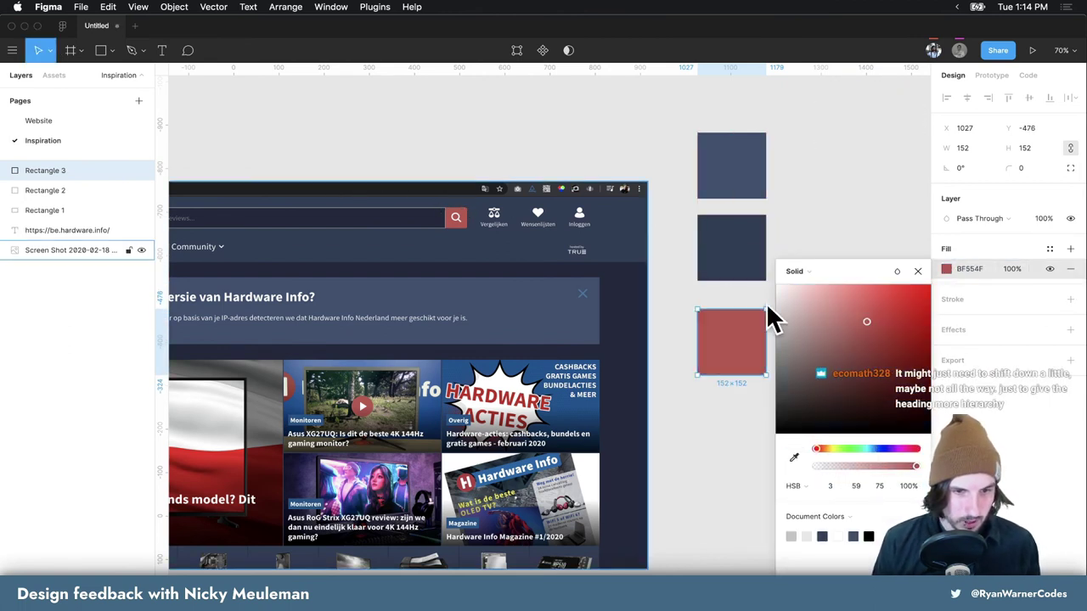
left_click(744, 299)
Add a fourth swatch below and fill it with white FFFFFF
left_click_drag(748, 323, 752, 409, "alt")
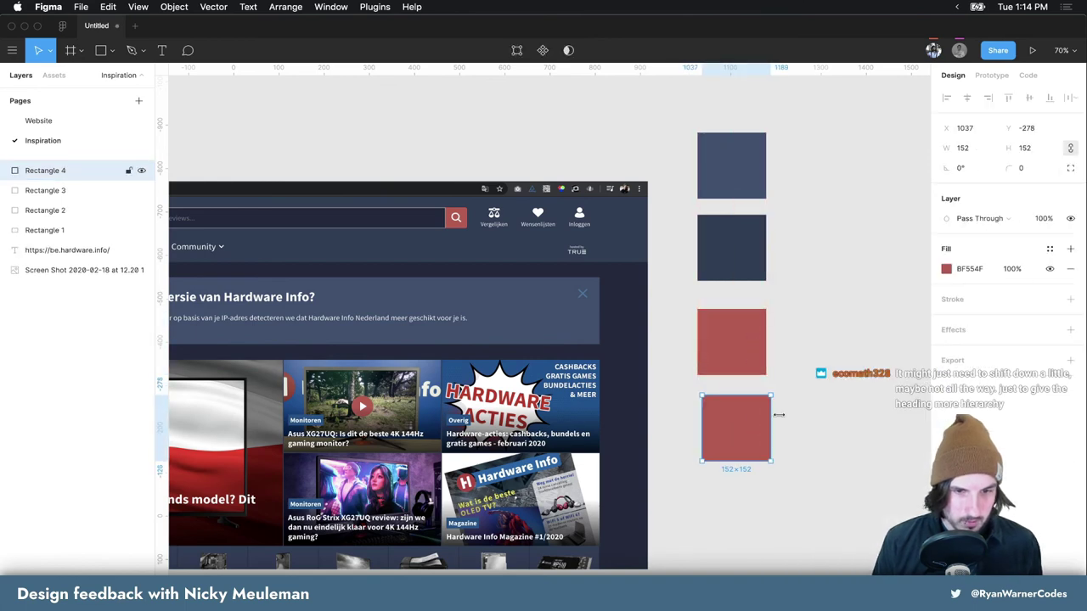
left_click(946, 269)
left_click(794, 458)
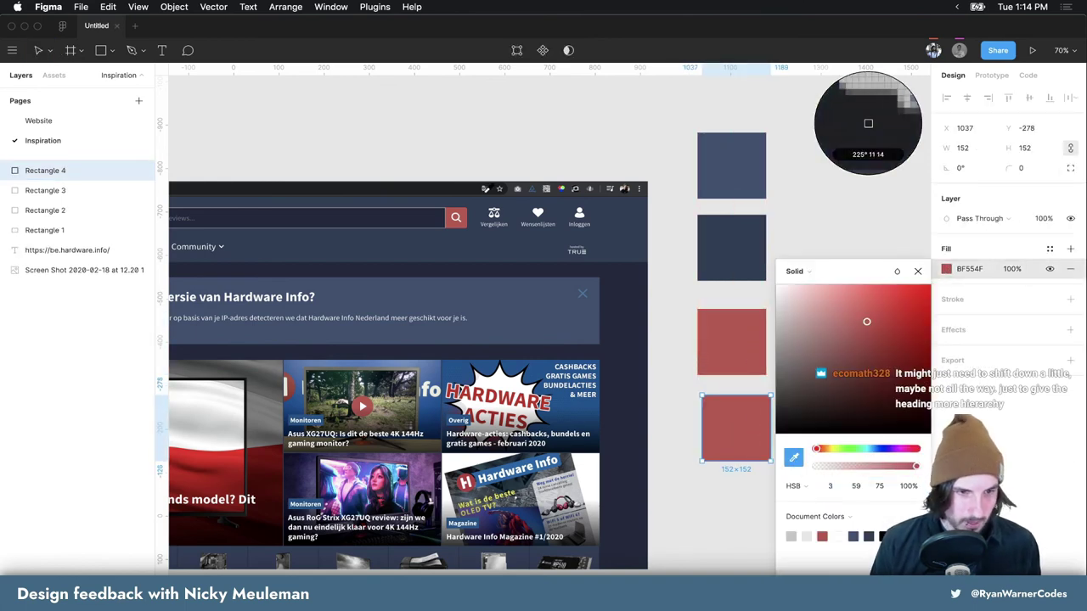
left_click(538, 214)
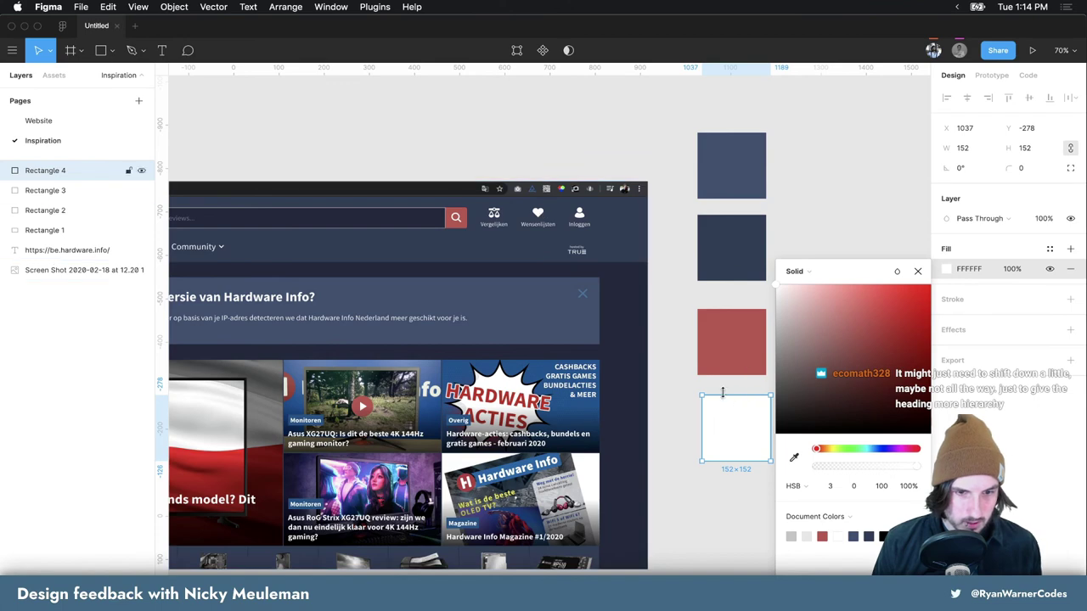
left_click(691, 377)
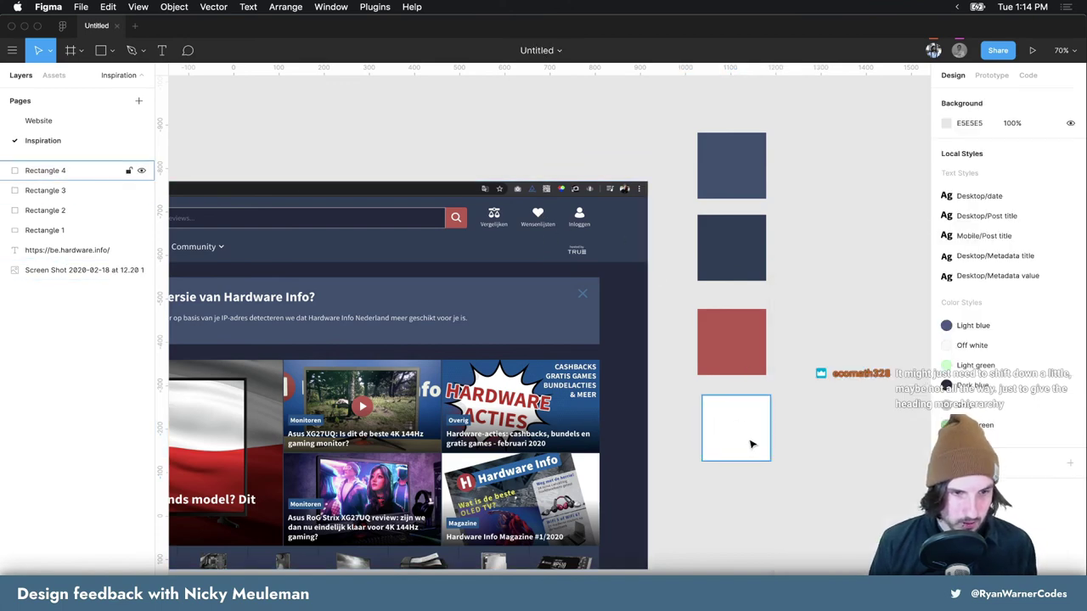
Add a fifth swatch below, filled with light grey F6F6F6 sampled from the screenshot
left_click_drag(751, 443, 747, 516)
key("Delete")
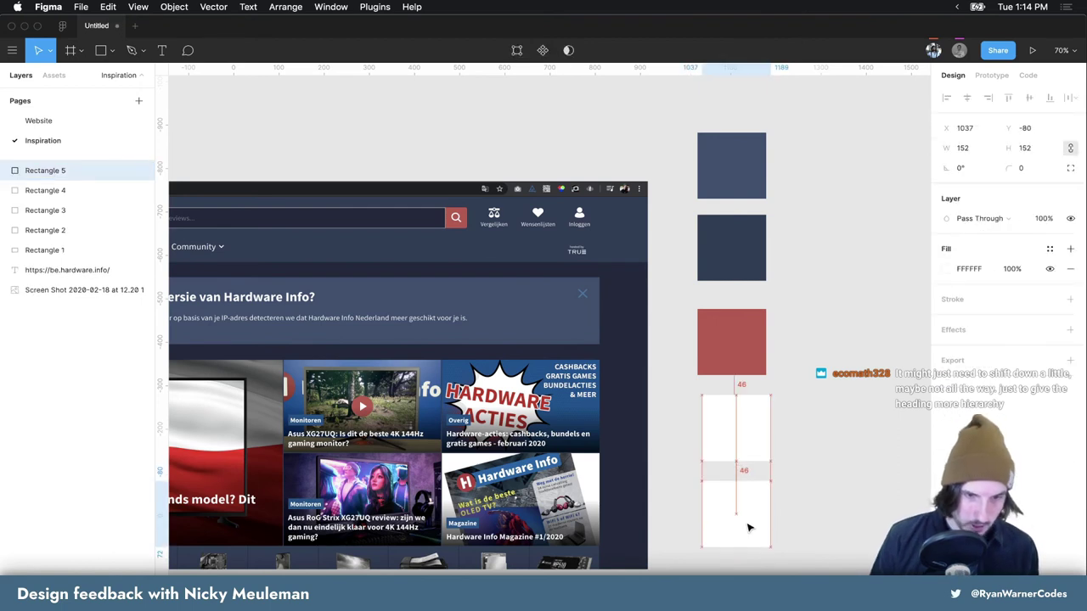
left_click(946, 268)
left_click(793, 458)
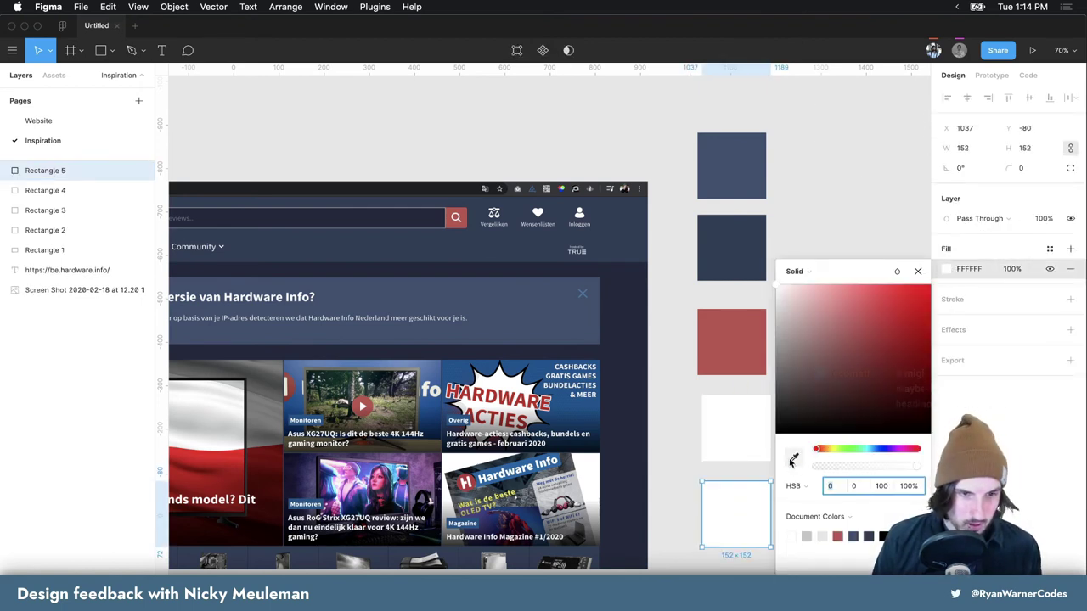
left_click(866, 126)
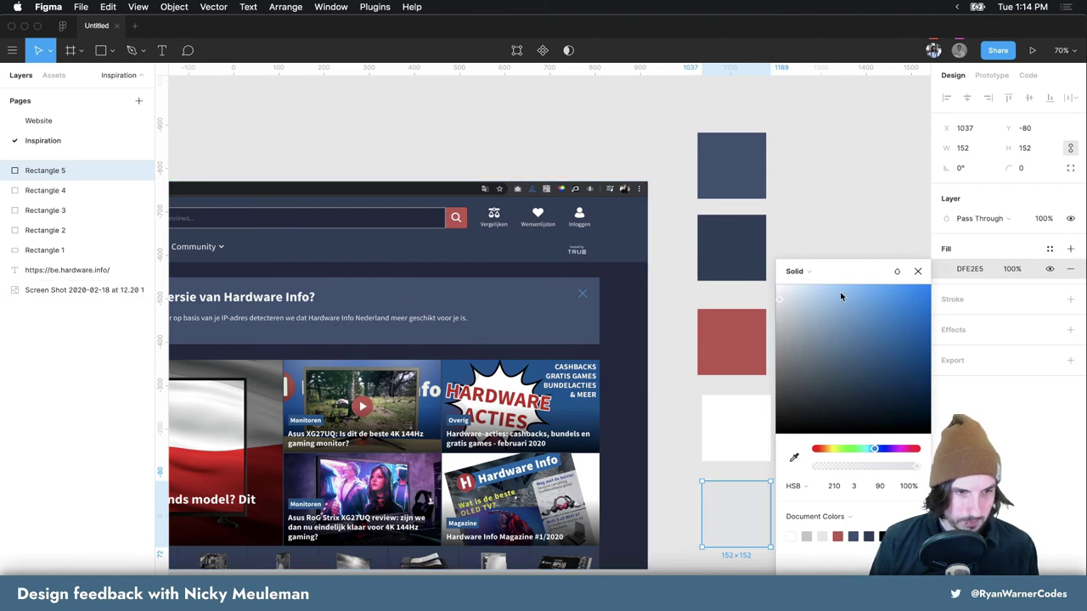
left_click(794, 457)
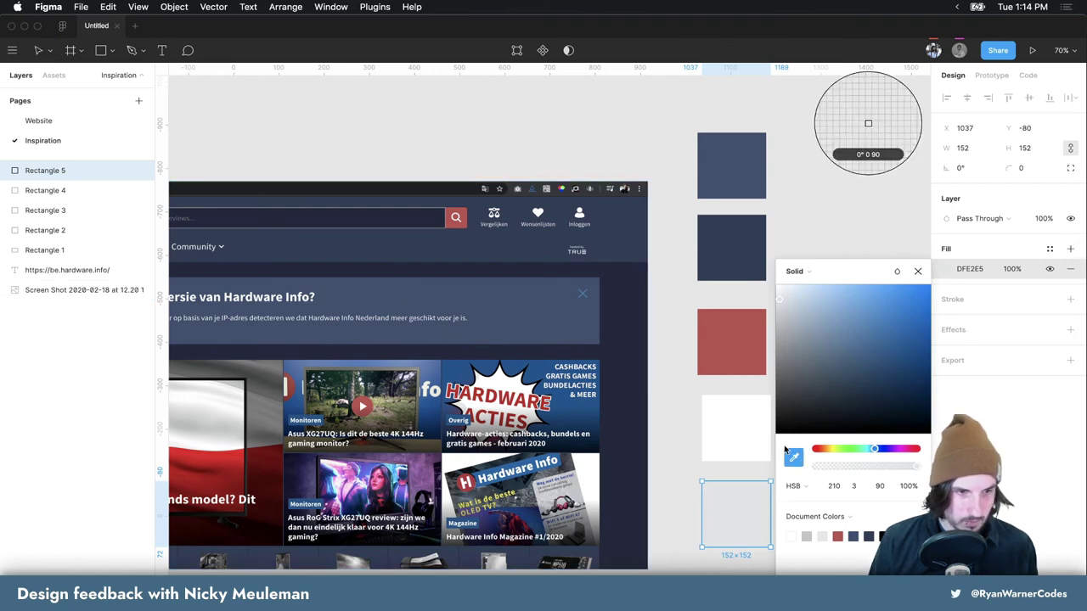
left_click(314, 299)
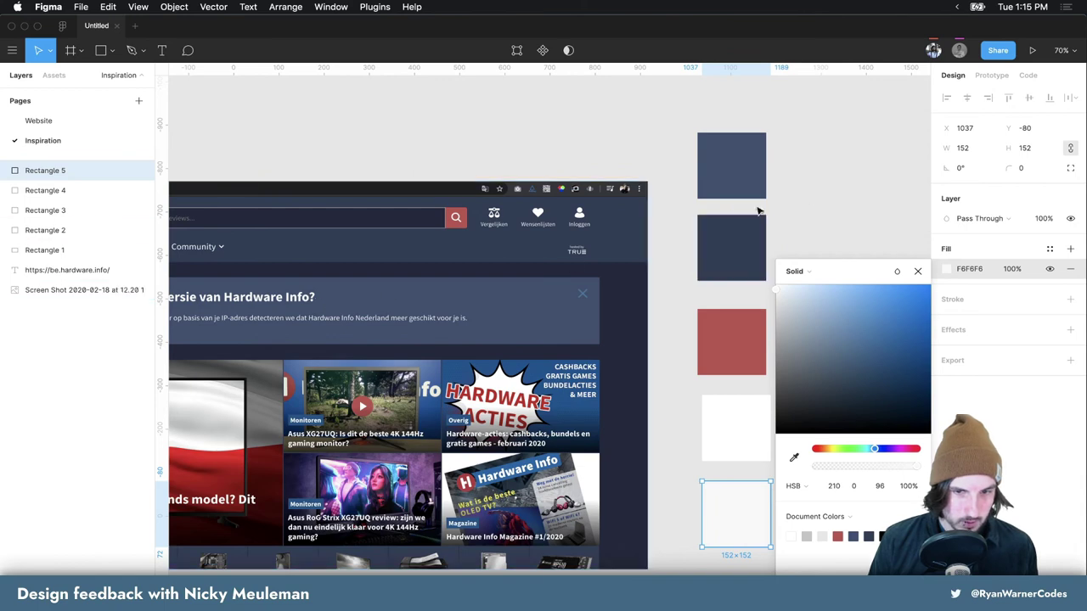
left_click(865, 172)
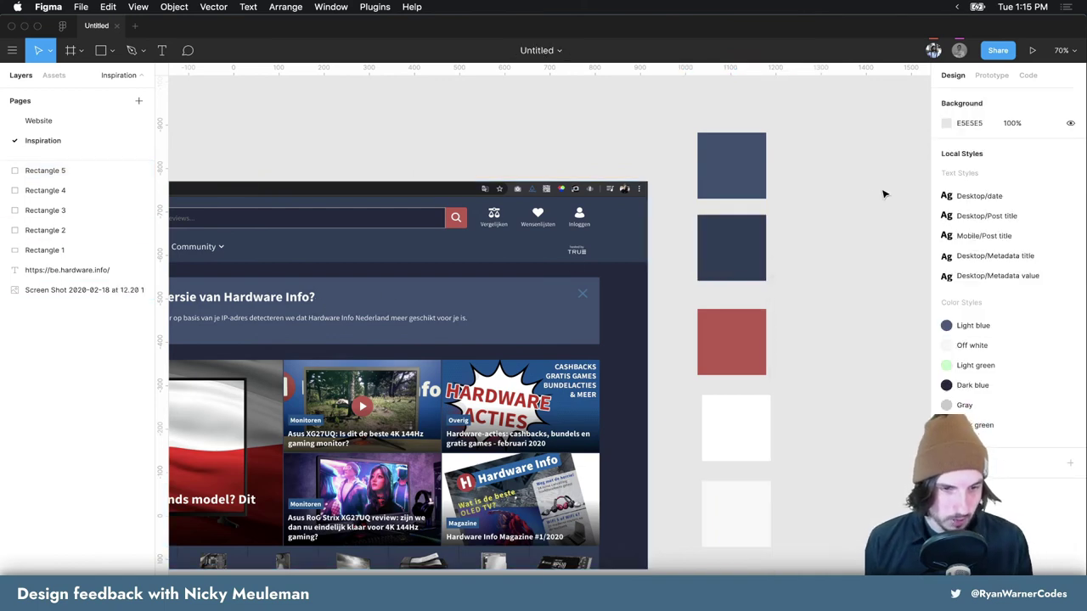
Go to the Website page's Blog home mockup and select the first post's author name
scroll(830, 185, "down", 3)
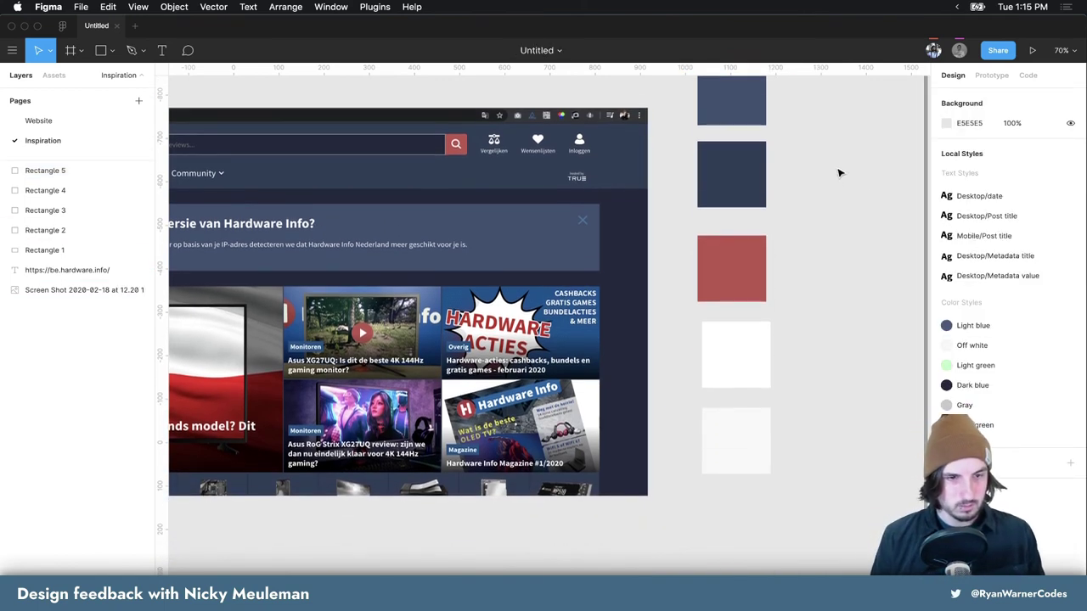
scroll(382, 94, "left", 3)
scroll(383, 107, "left", 3)
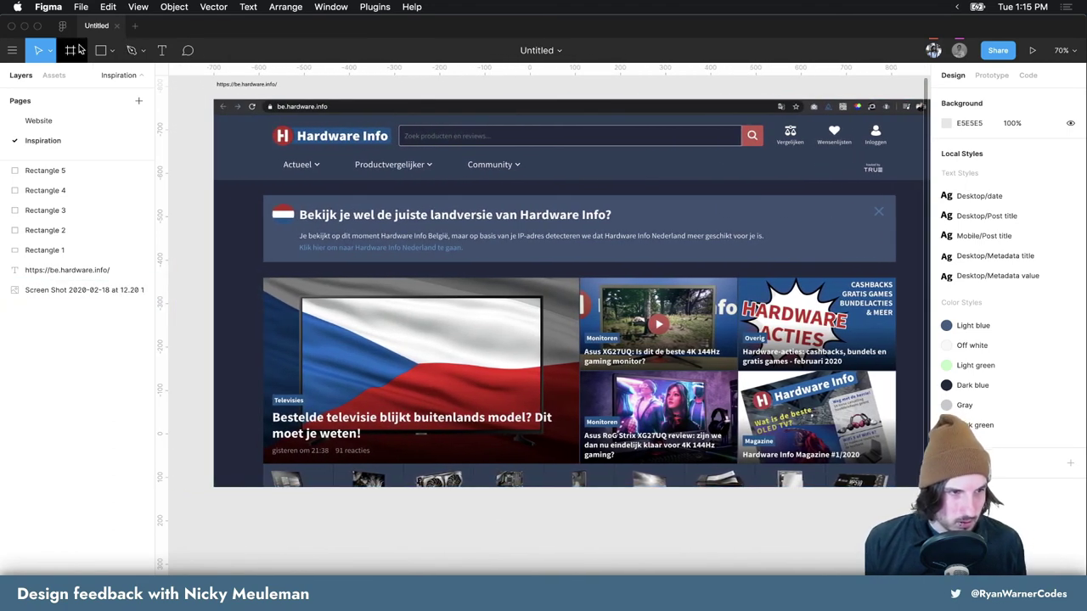
left_click(61, 117)
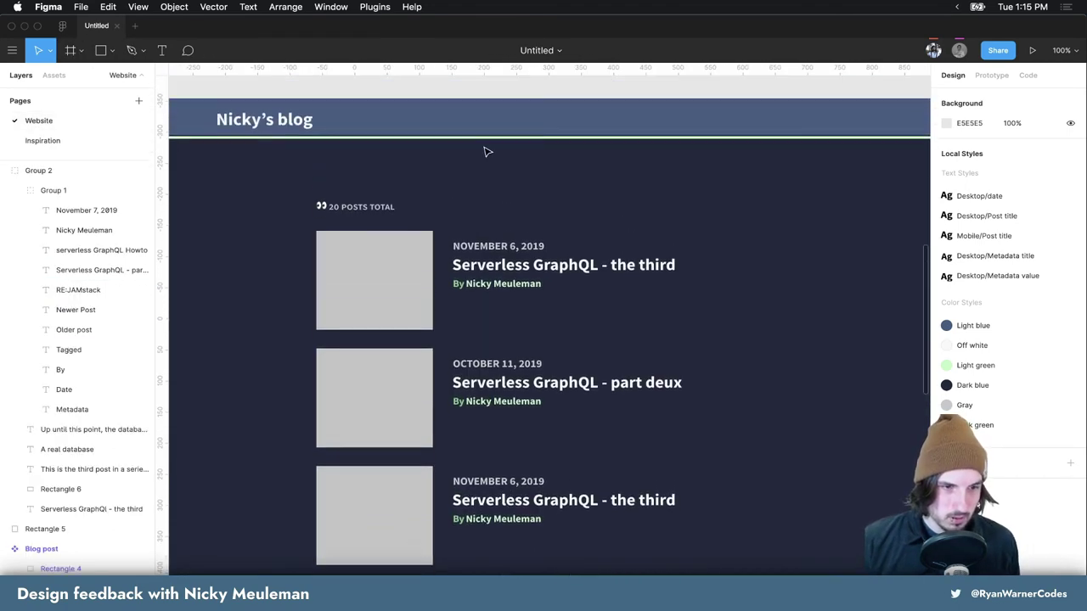
scroll(485, 152, "up", 3)
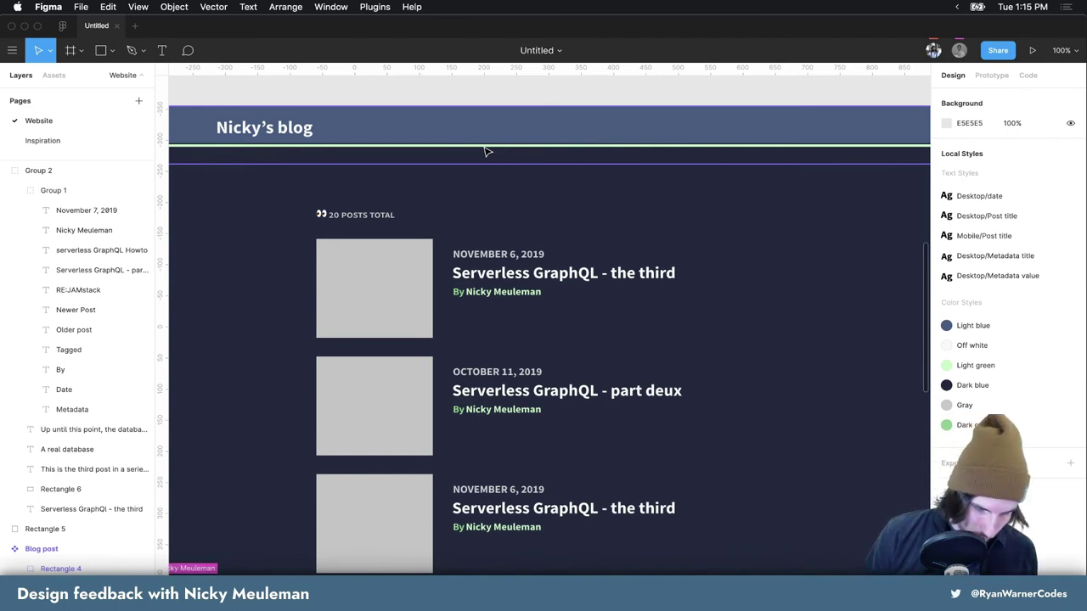
key("minus")
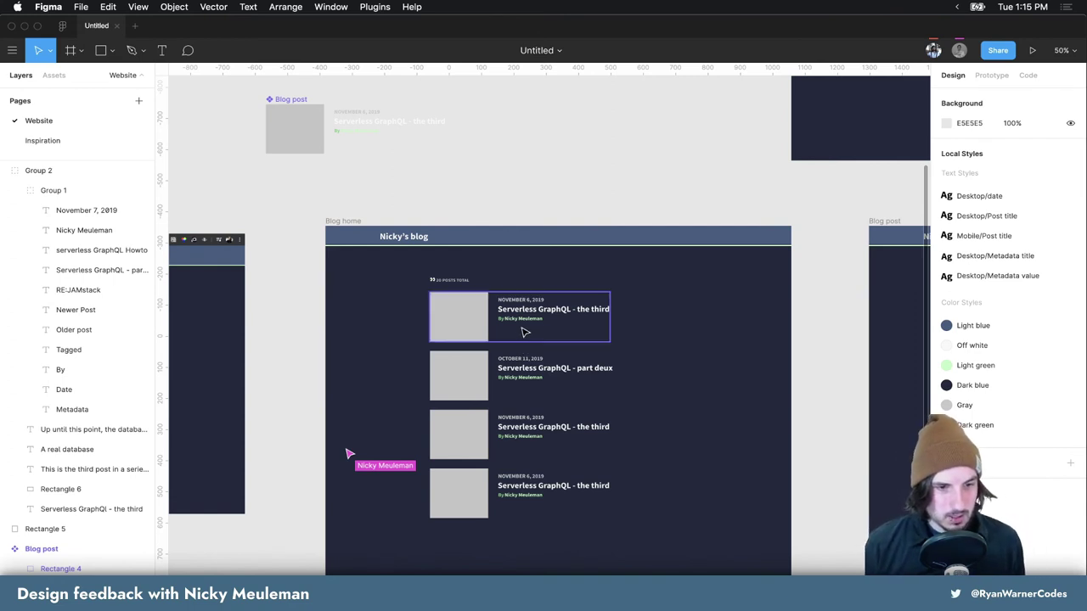
scroll(524, 321, "up", 3)
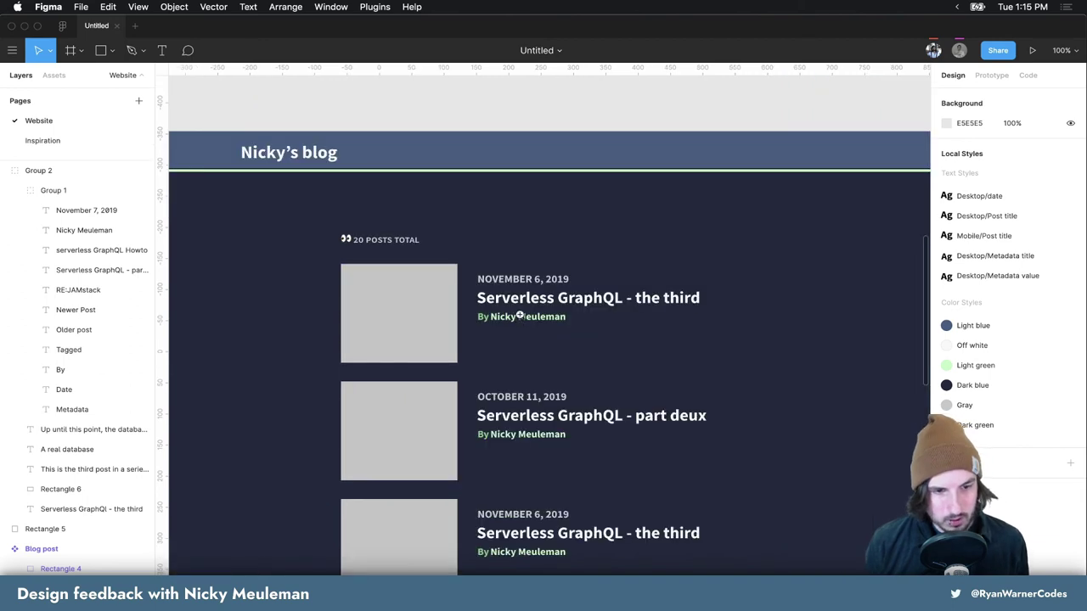
scroll(524, 318, "up", 3)
double_click(543, 319)
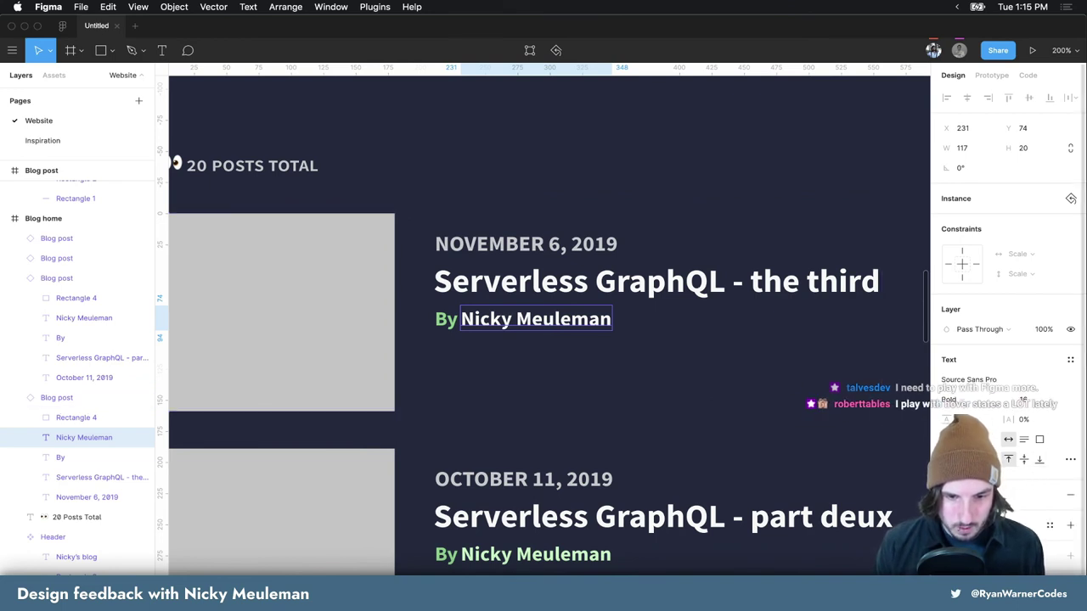
Try underlining the author name through the type details, then undo it
left_click(1070, 461)
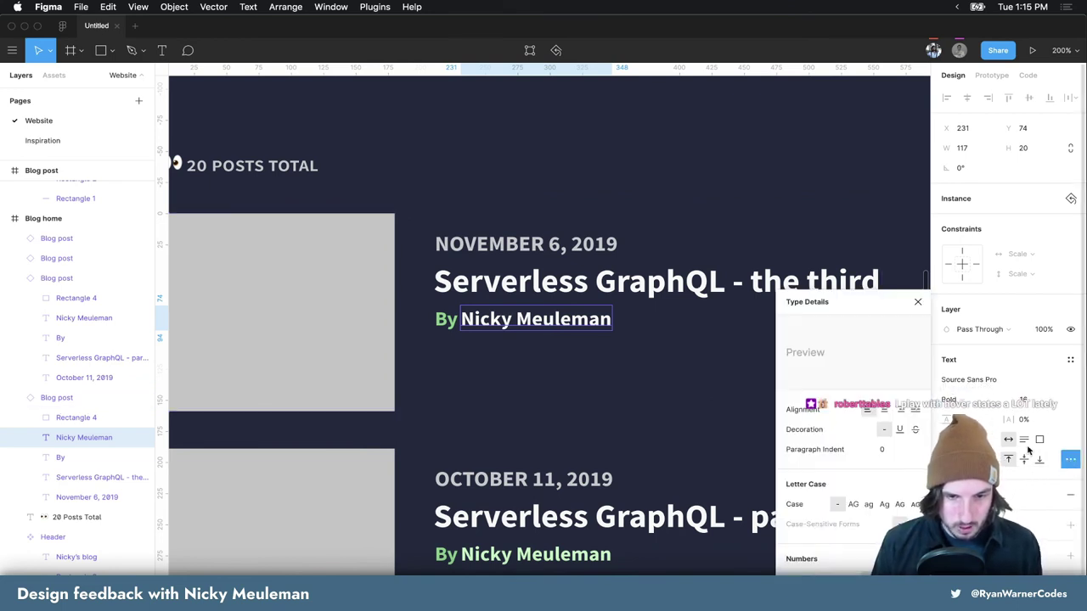
scroll(897, 520, "down", 1)
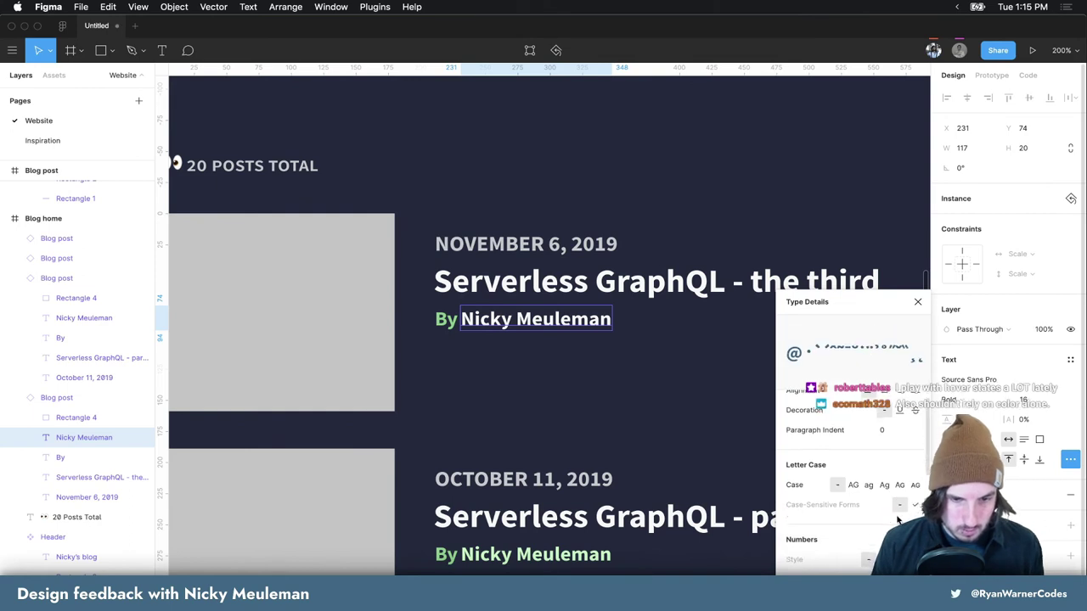
left_click(900, 409)
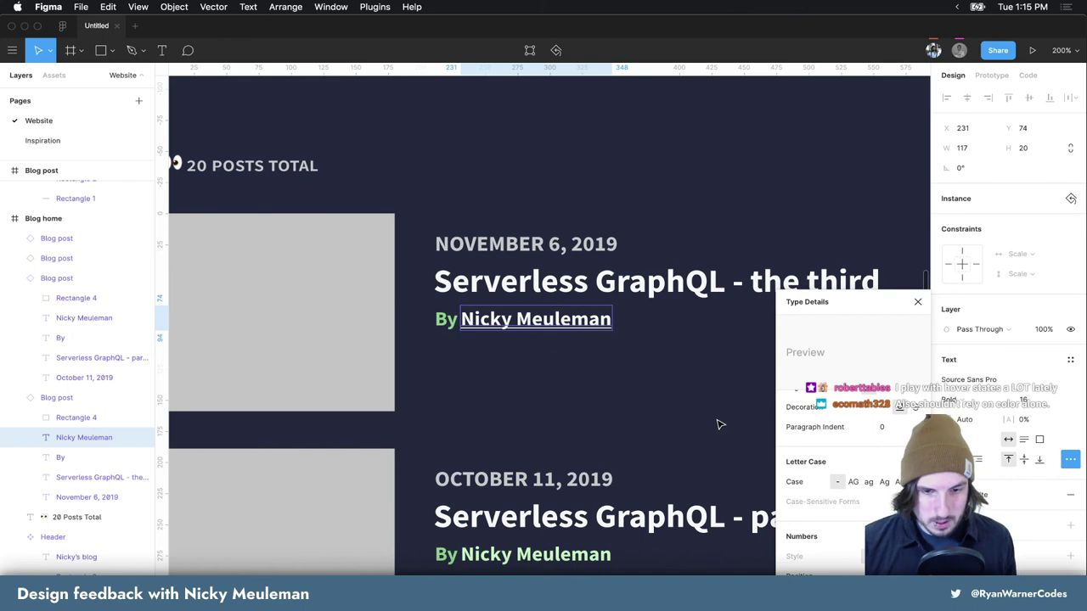
left_click(643, 388)
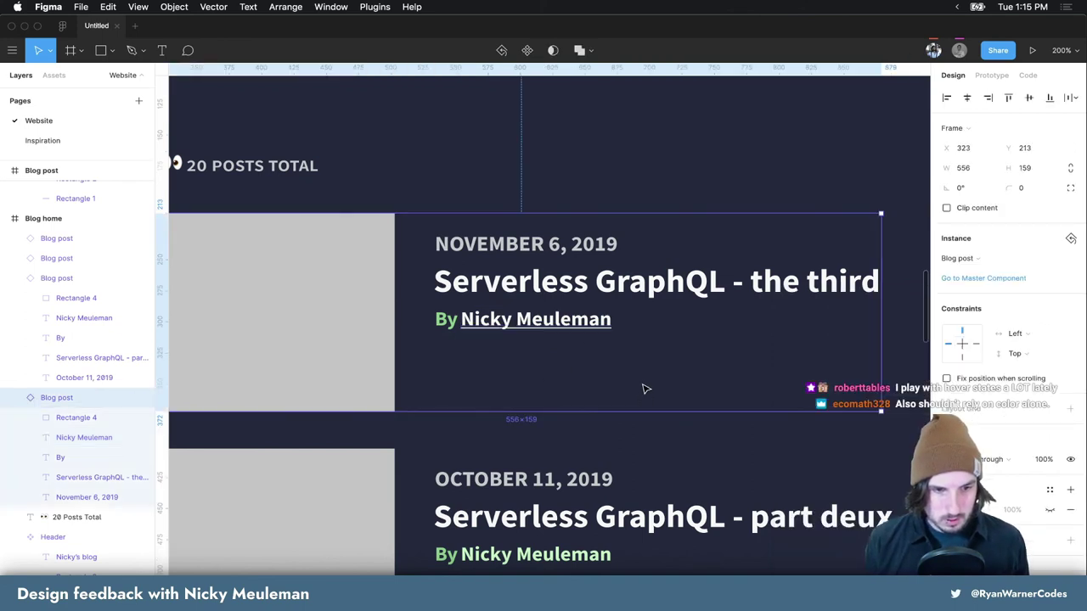
key("super+z")
key("super+z")
left_click(584, 369)
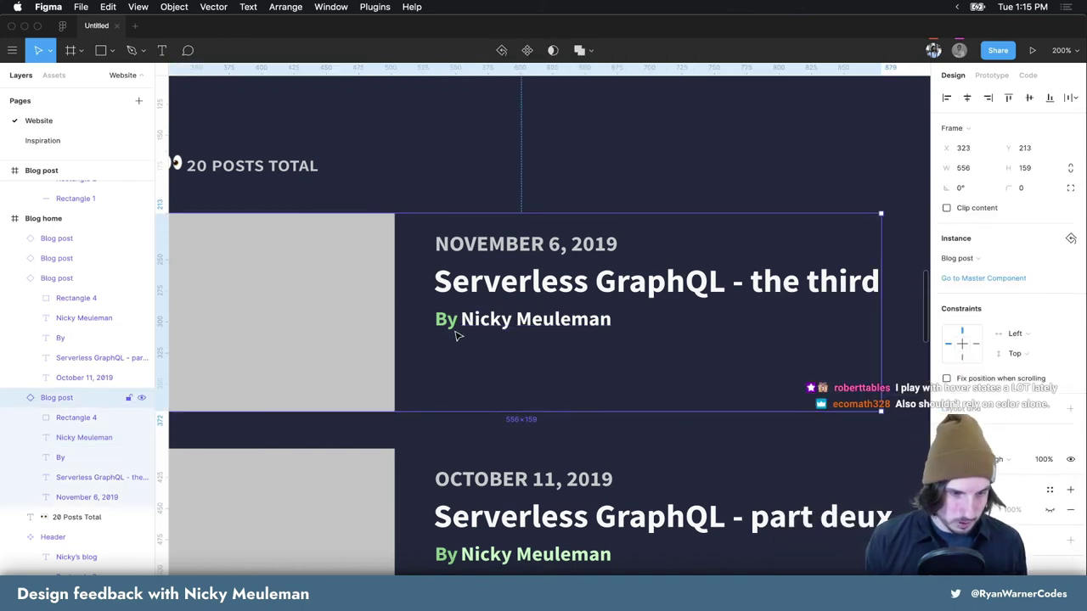
scroll(468, 337, "up", 5)
Draw a thin bar under the author name, fill it with Light green, and nudge it up 1px
key("r")
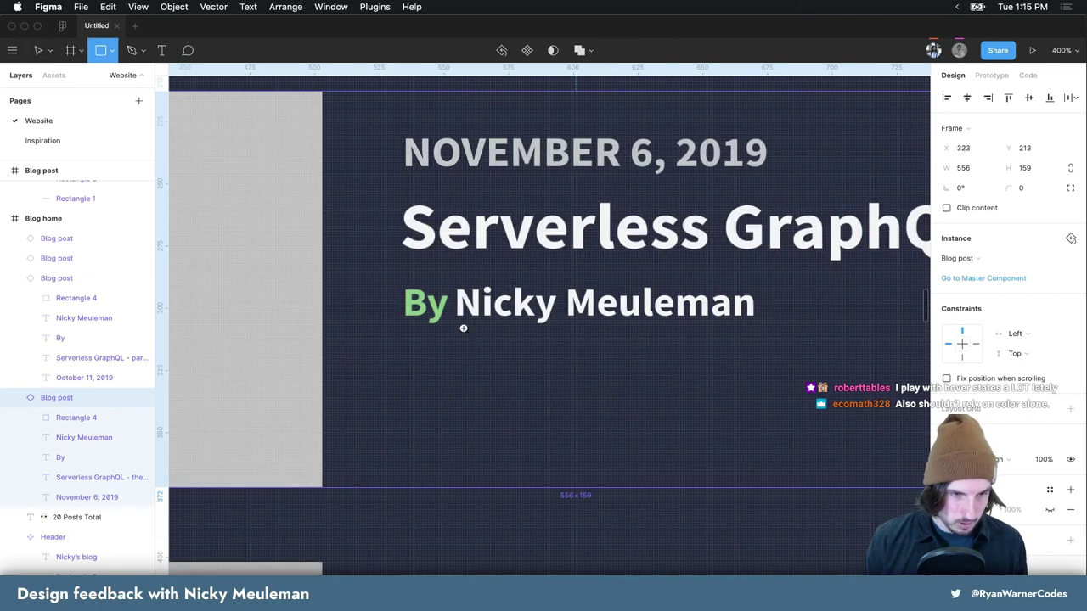
scroll(463, 326, "up", 5)
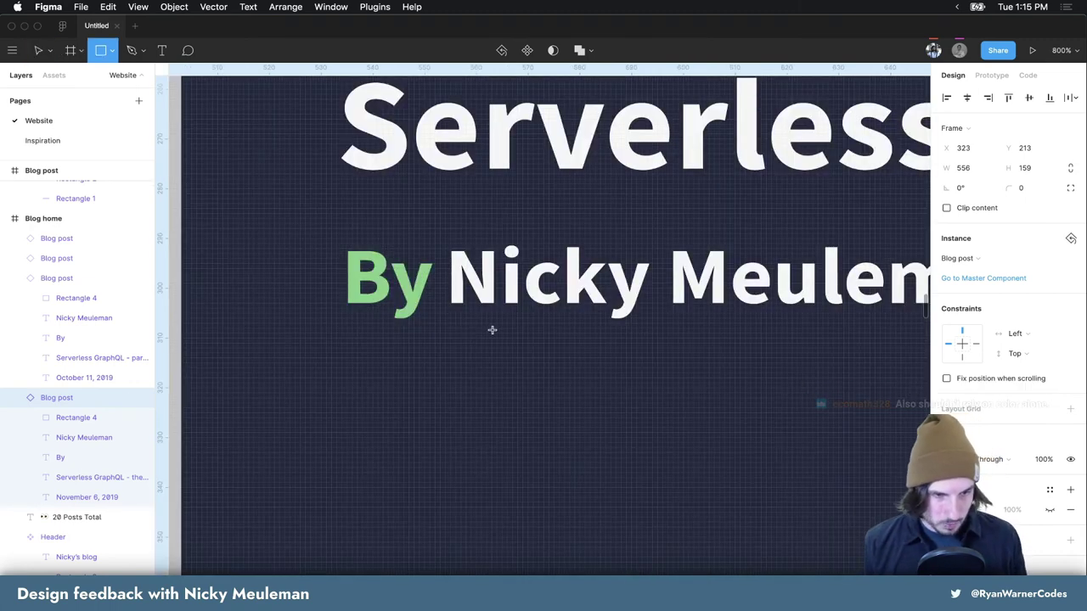
mouse_move(451, 321)
left_mouse_down()
mouse_move(977, 337)
mouse_move(878, 325)
left_mouse_up()
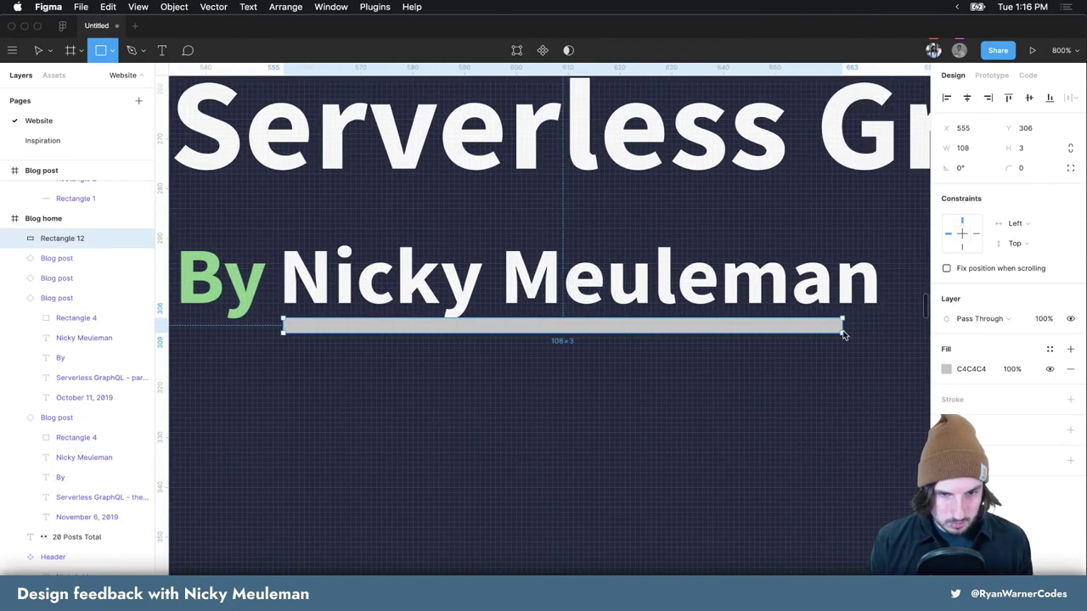
left_click(946, 368)
left_click(918, 302)
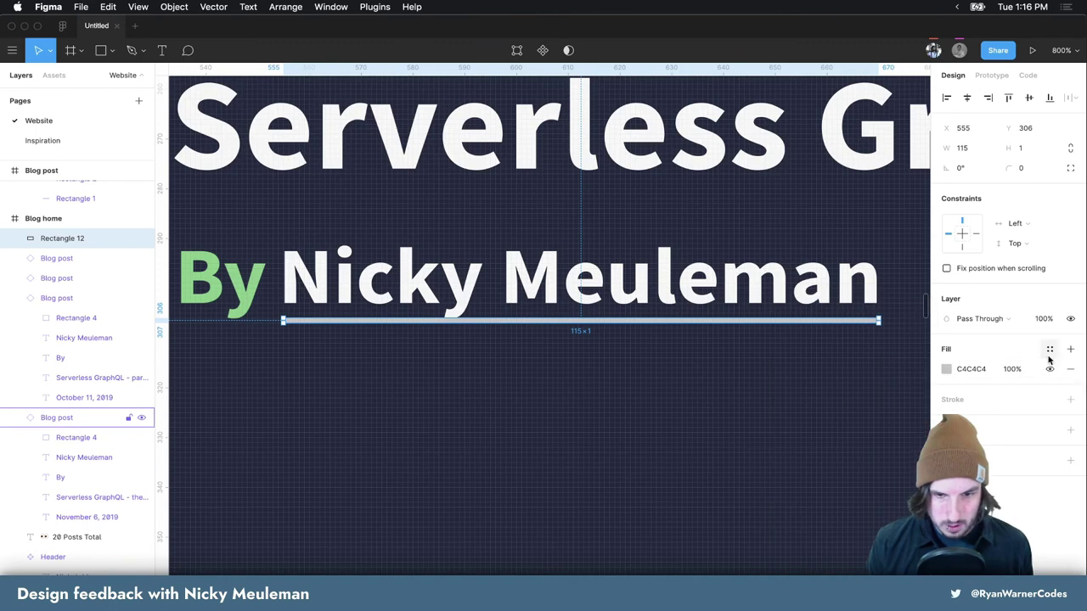
left_click(1049, 349)
left_click(998, 397)
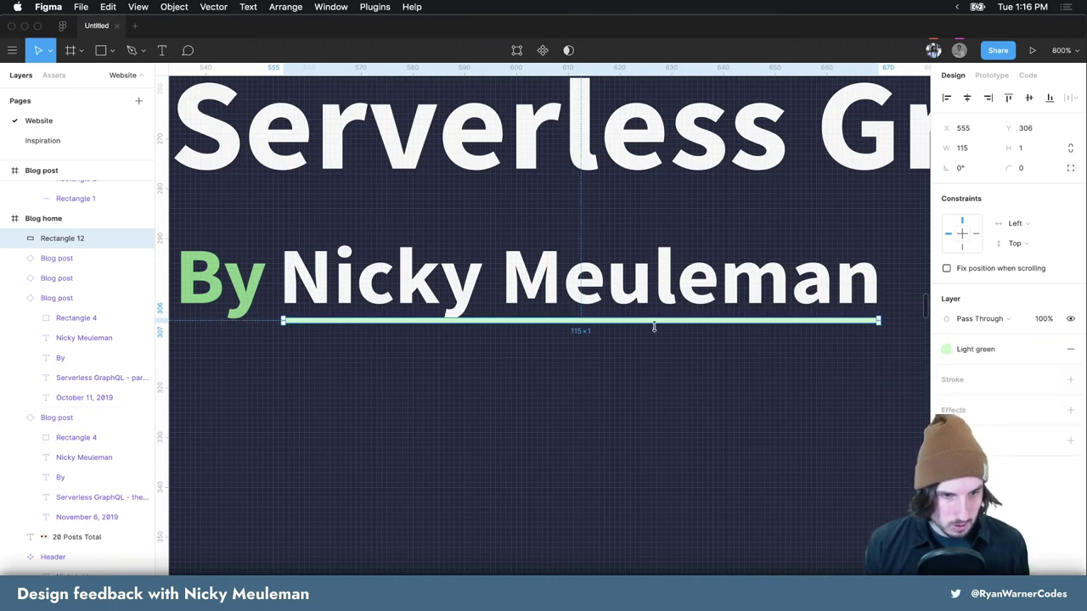
left_click_drag(619, 323, 649, 338)
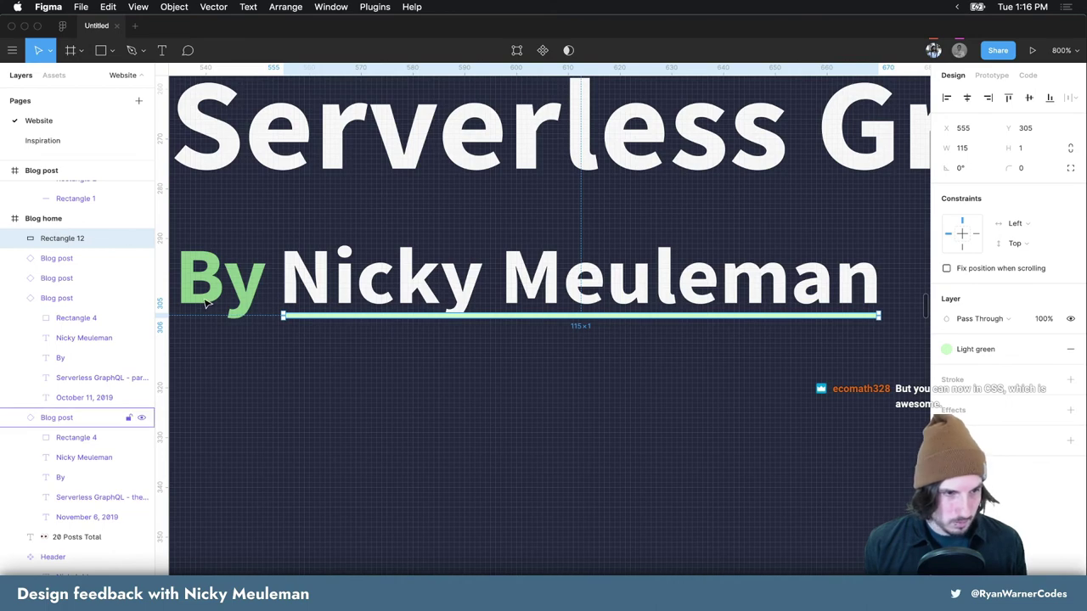
key("minus")
key("minus")
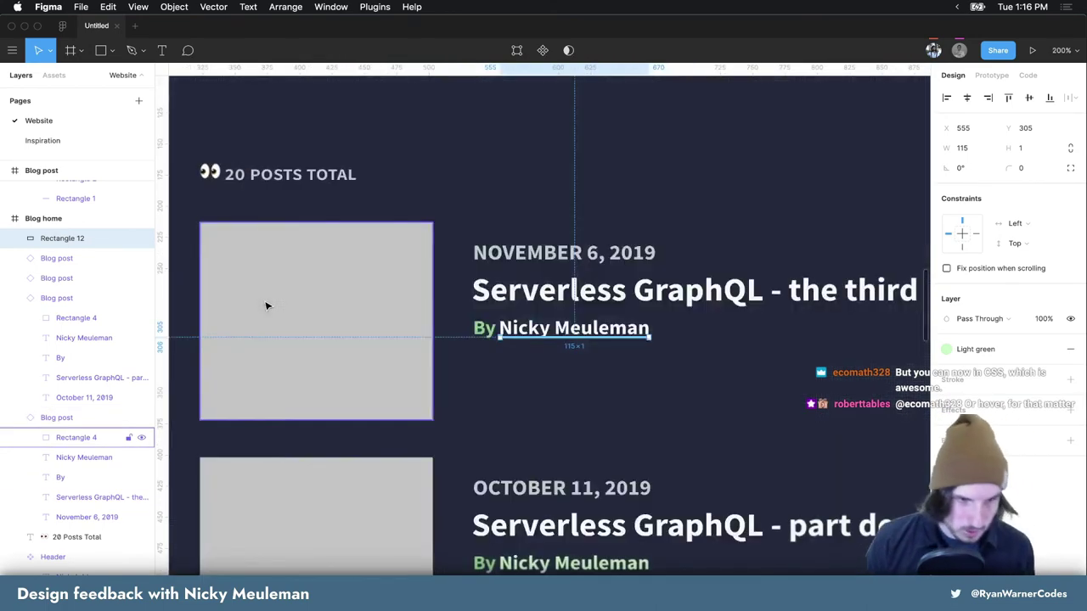
key("minus")
left_click(704, 235)
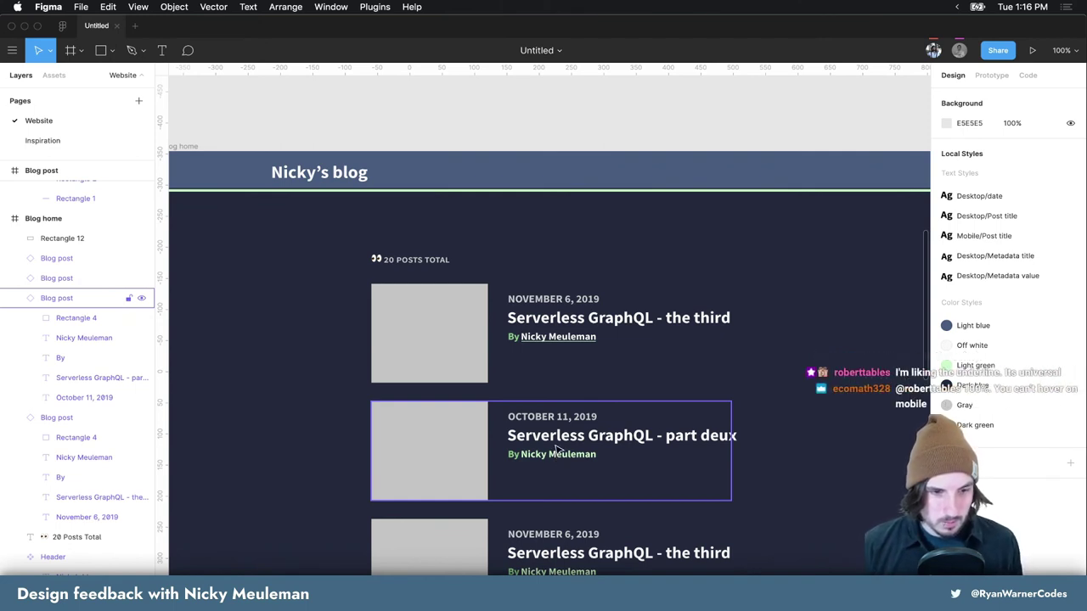
left_click(544, 339)
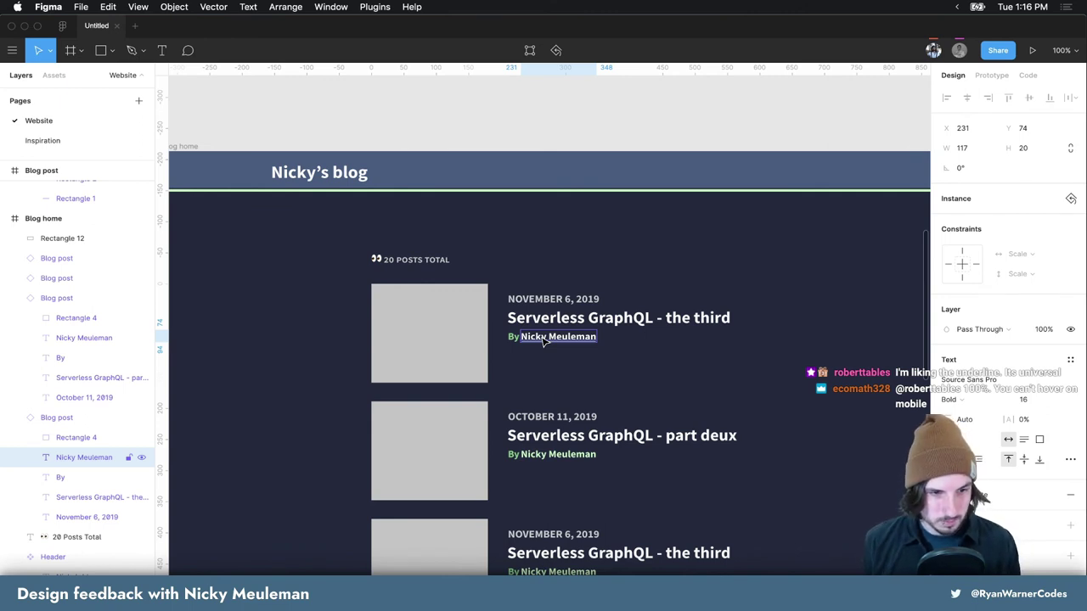
left_click(550, 321)
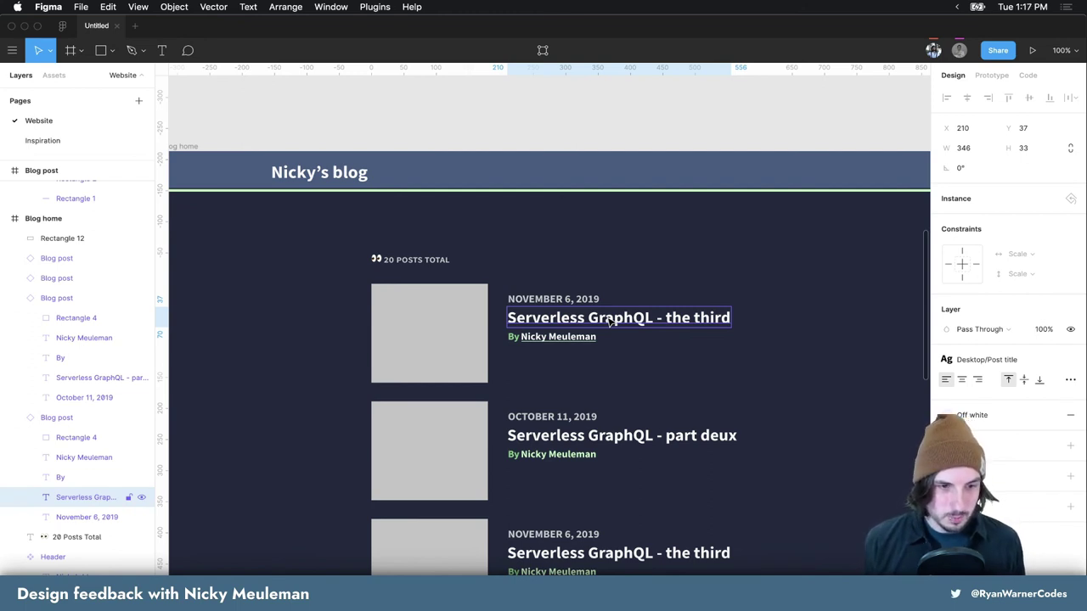
left_click(513, 337)
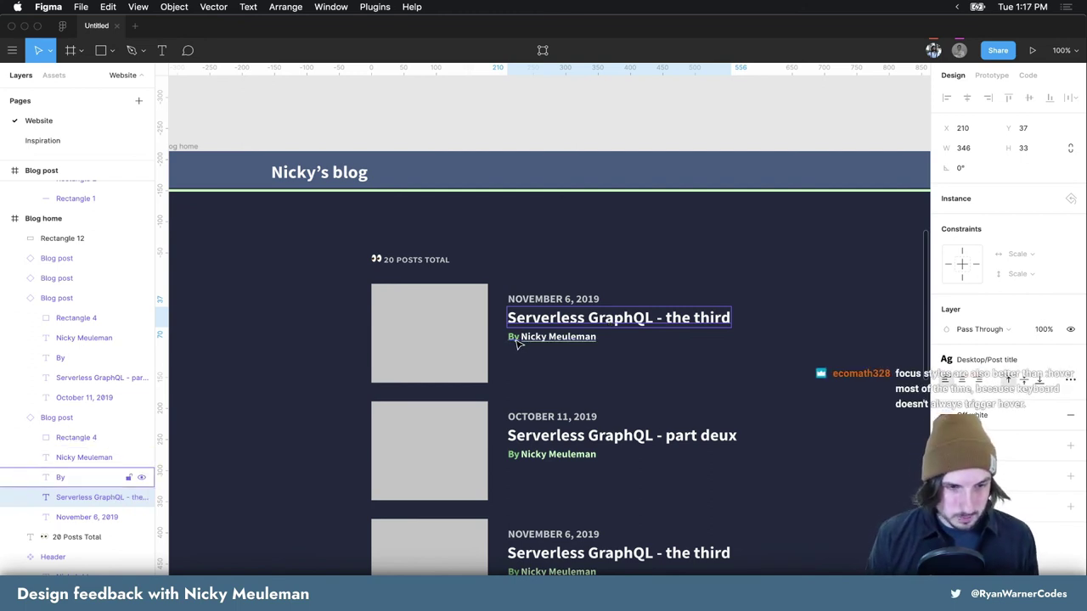
scroll(1002, 382, "down", 2)
left_click(947, 400)
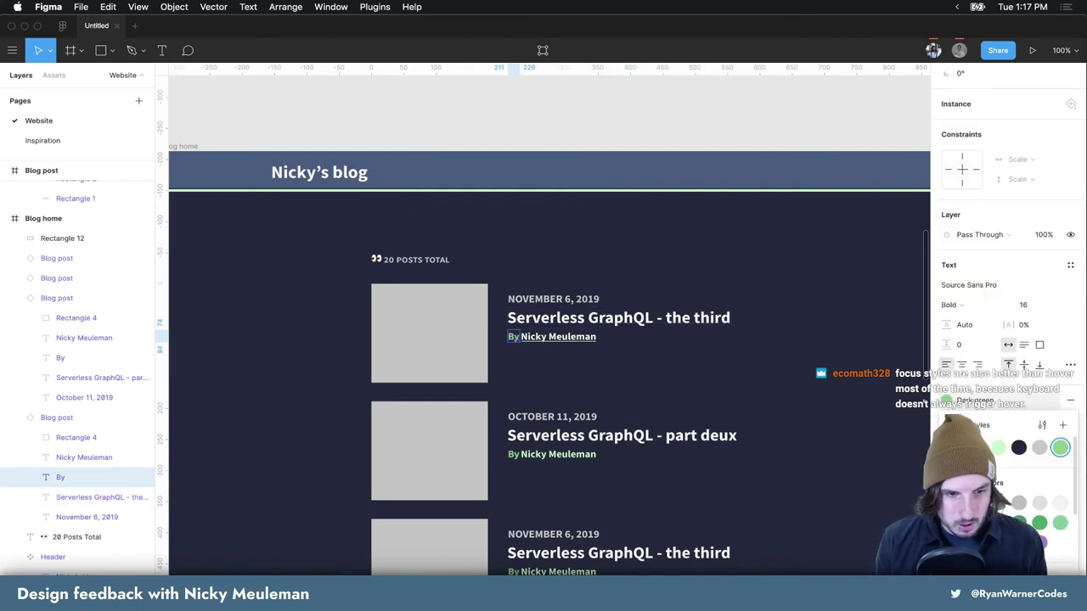
key("Escape")
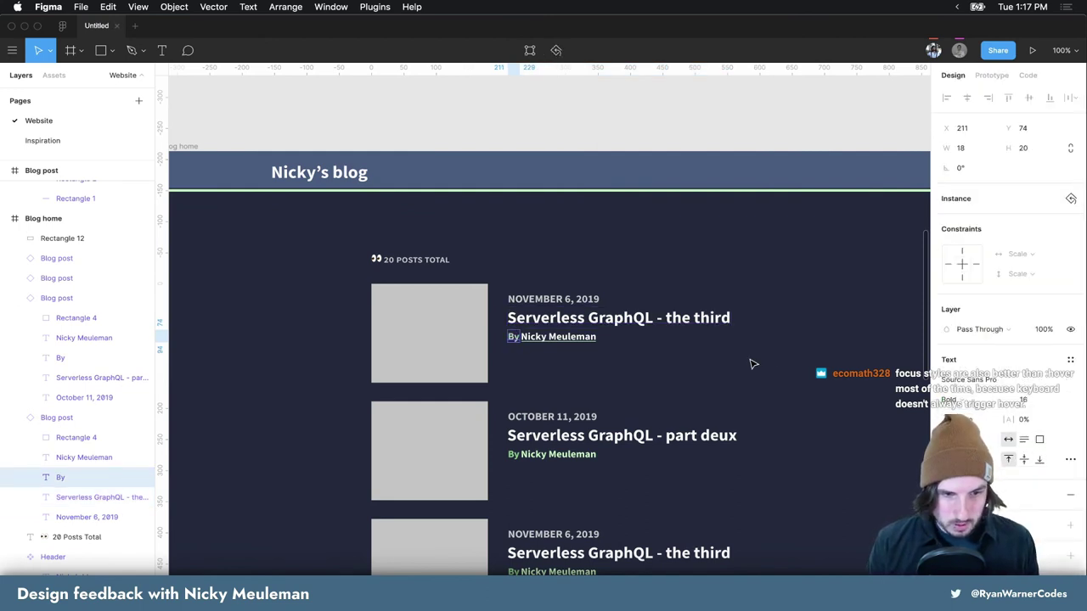
left_click(556, 337)
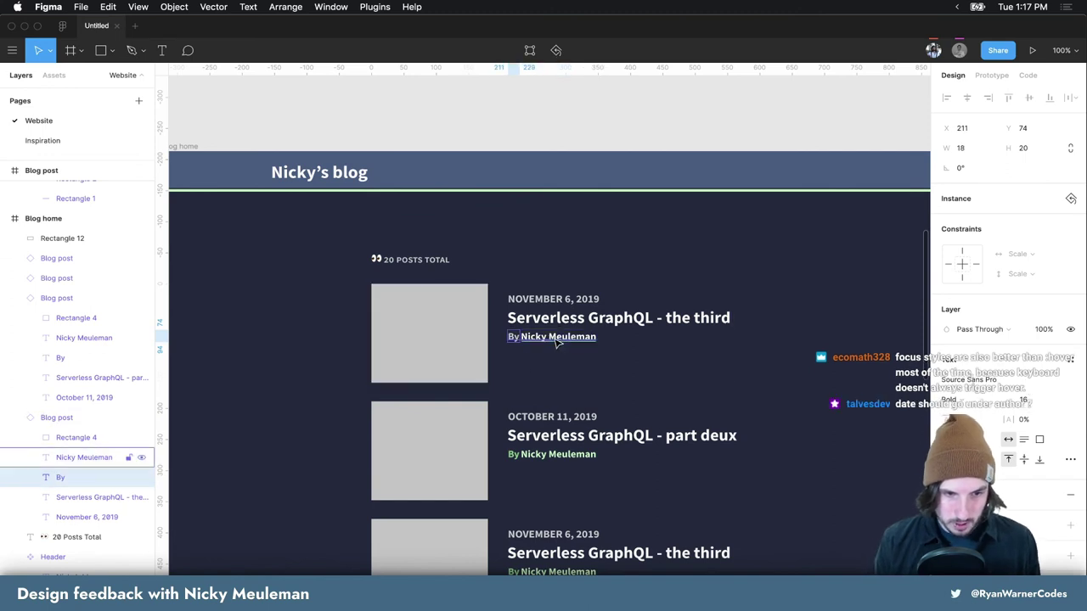
left_click(1005, 492)
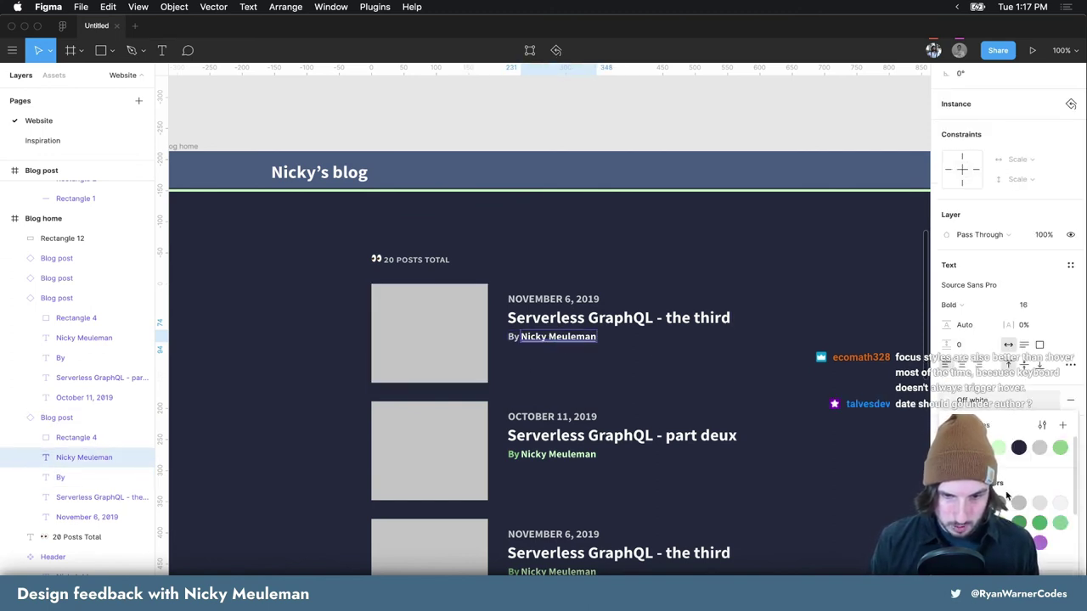
key("Escape")
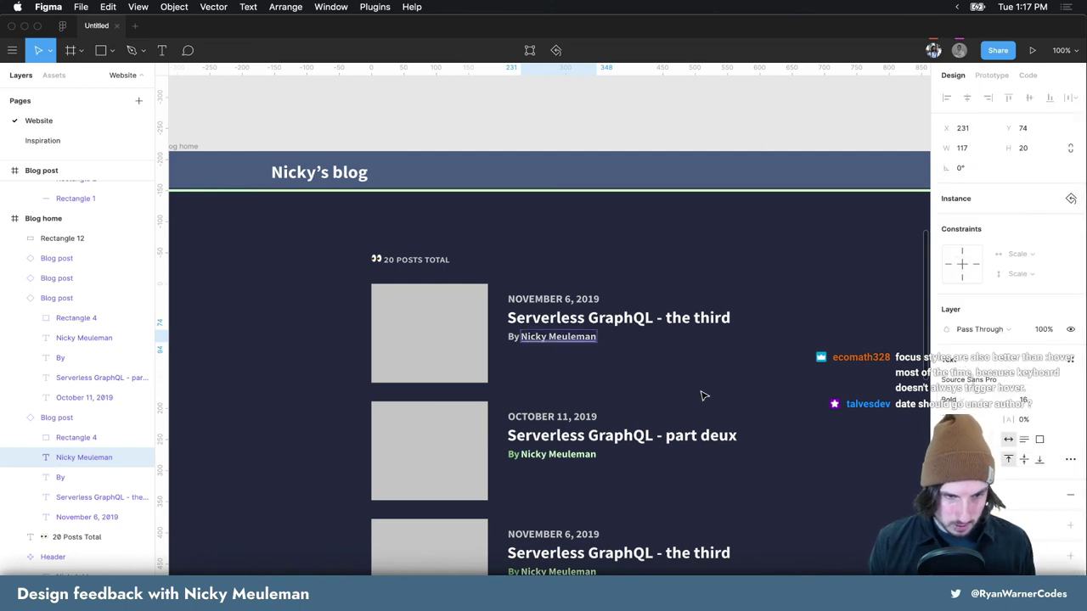
left_click(692, 381)
left_click(809, 379)
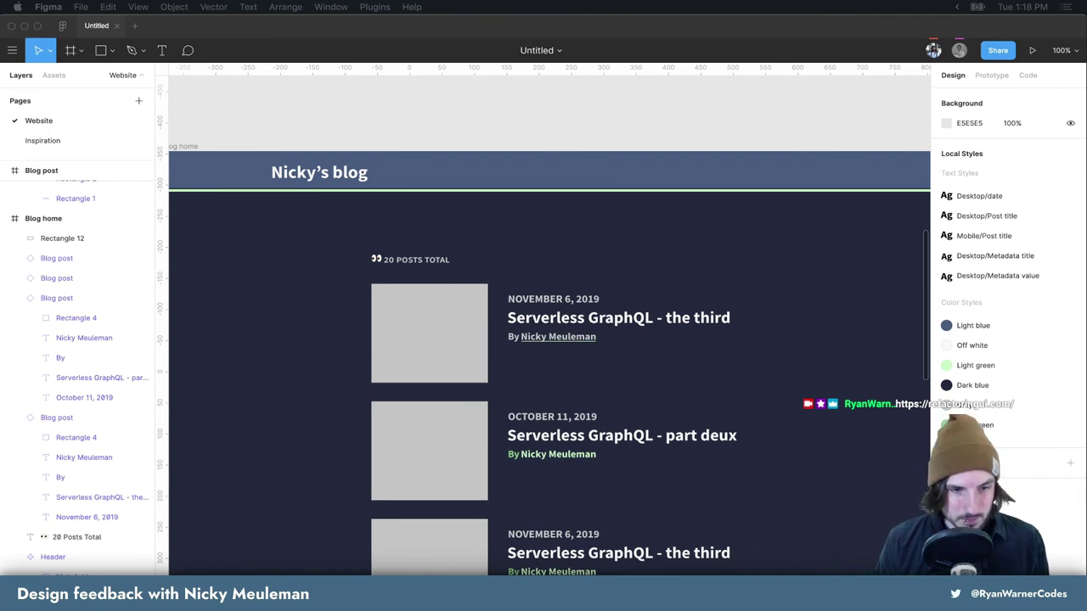
left_click(659, 226)
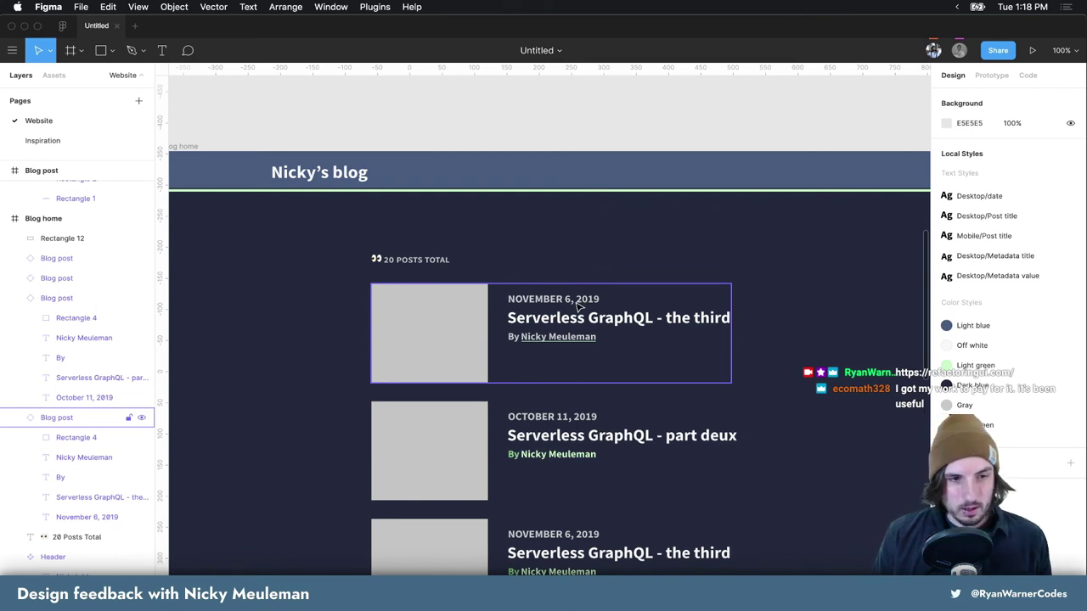
key("super")
left_click(575, 304, "super")
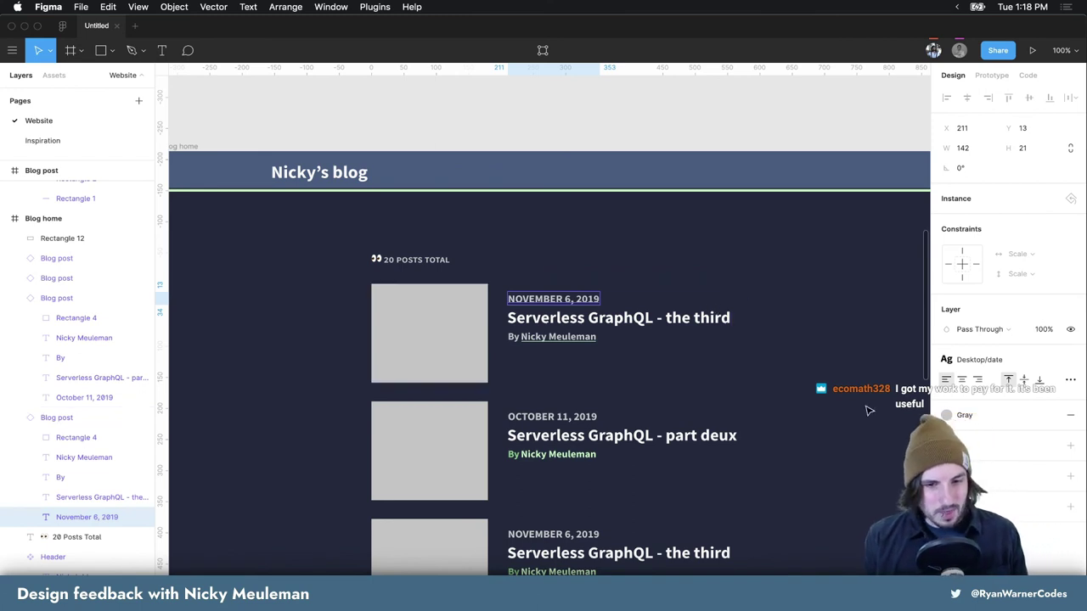
Edit the Gray style by sampling the dark navy background and lightening it to DEE4F4
left_click(946, 407)
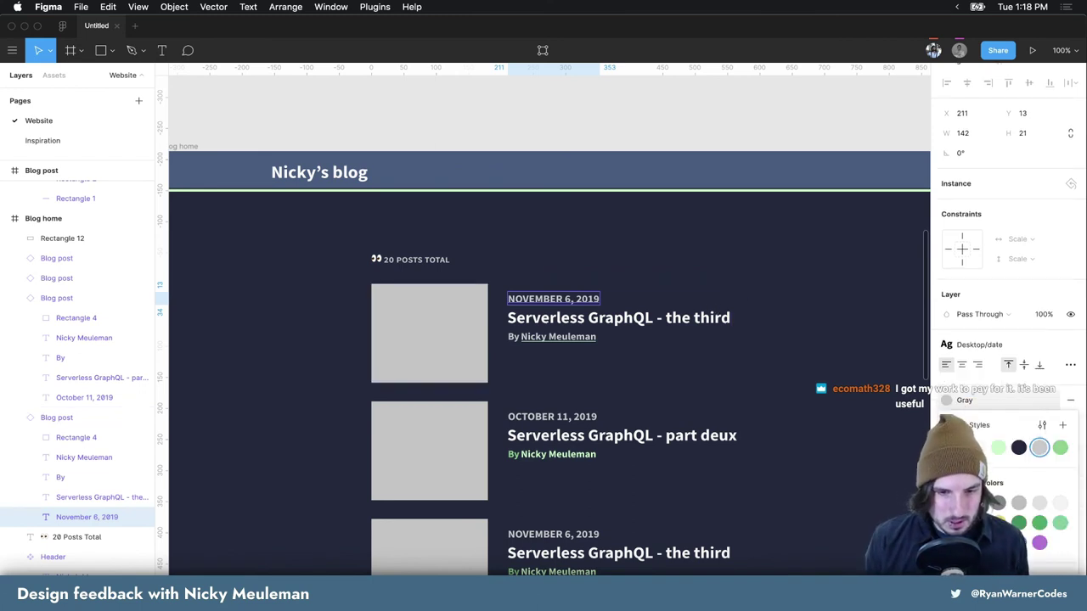
left_click(1041, 427)
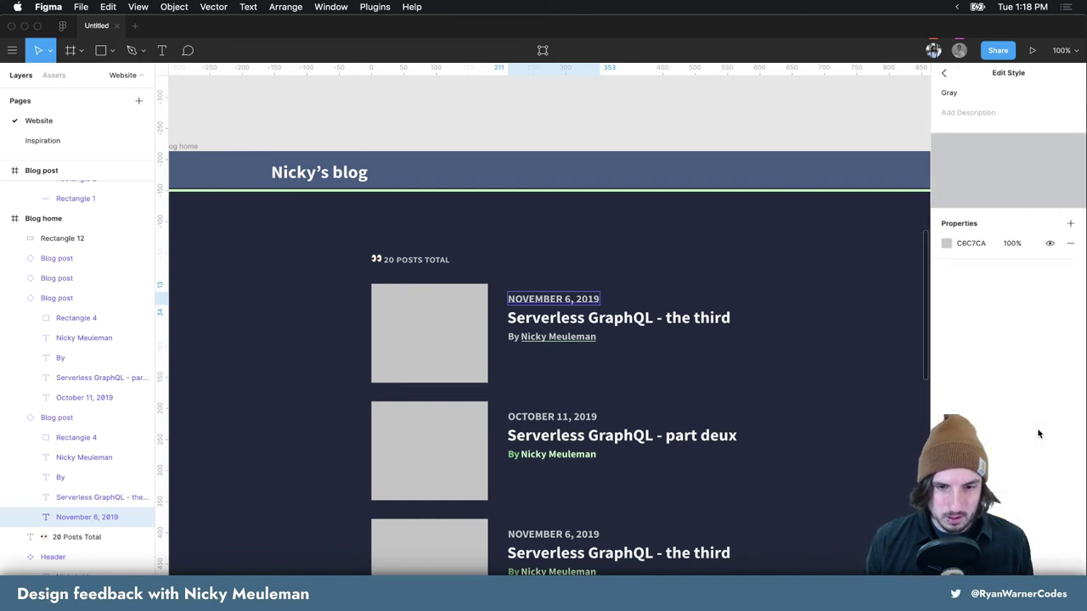
left_click(947, 243)
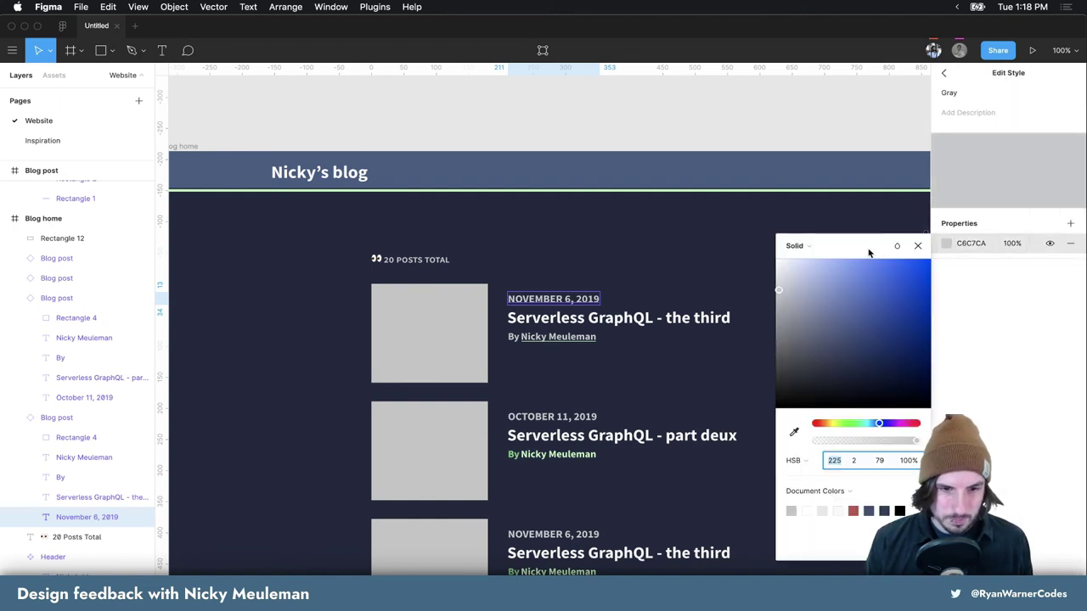
left_click(793, 432)
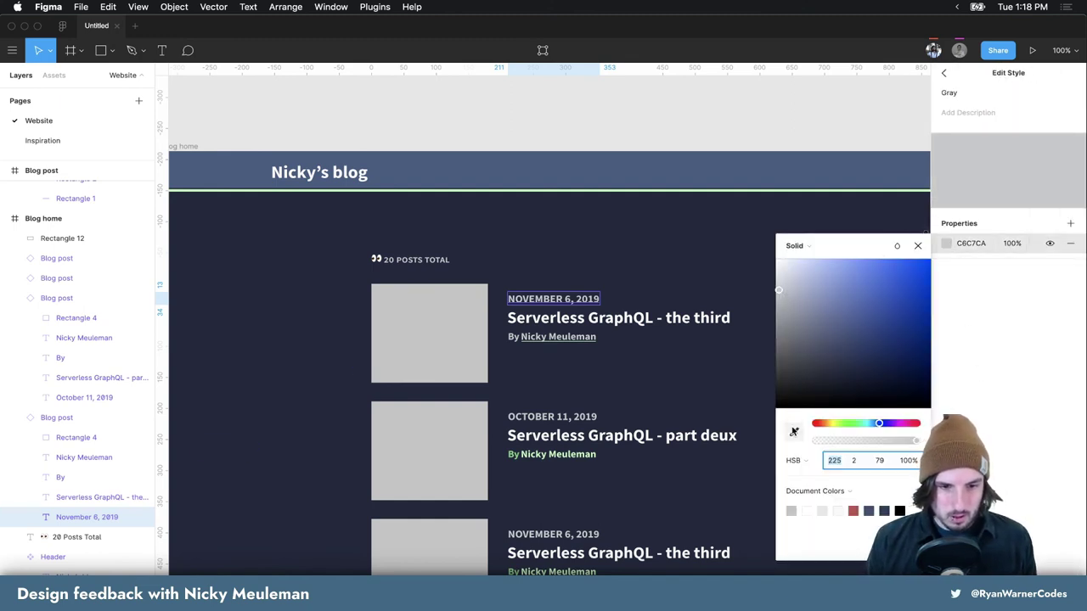
left_click(703, 252)
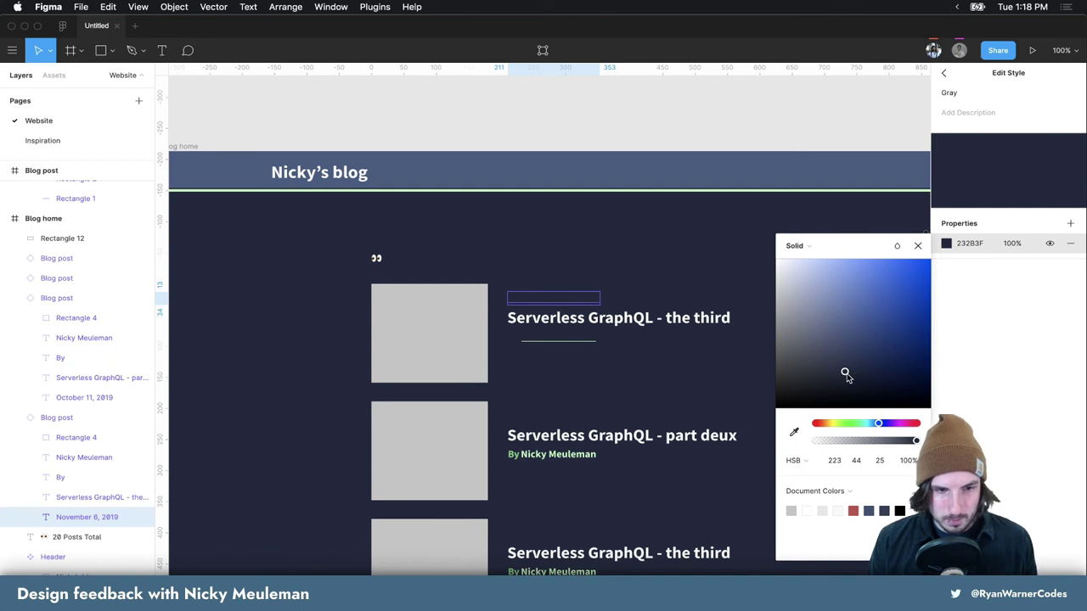
mouse_move(845, 374)
left_mouse_down()
mouse_move(846, 283)
mouse_move(774, 289)
mouse_move(799, 276)
left_mouse_up()
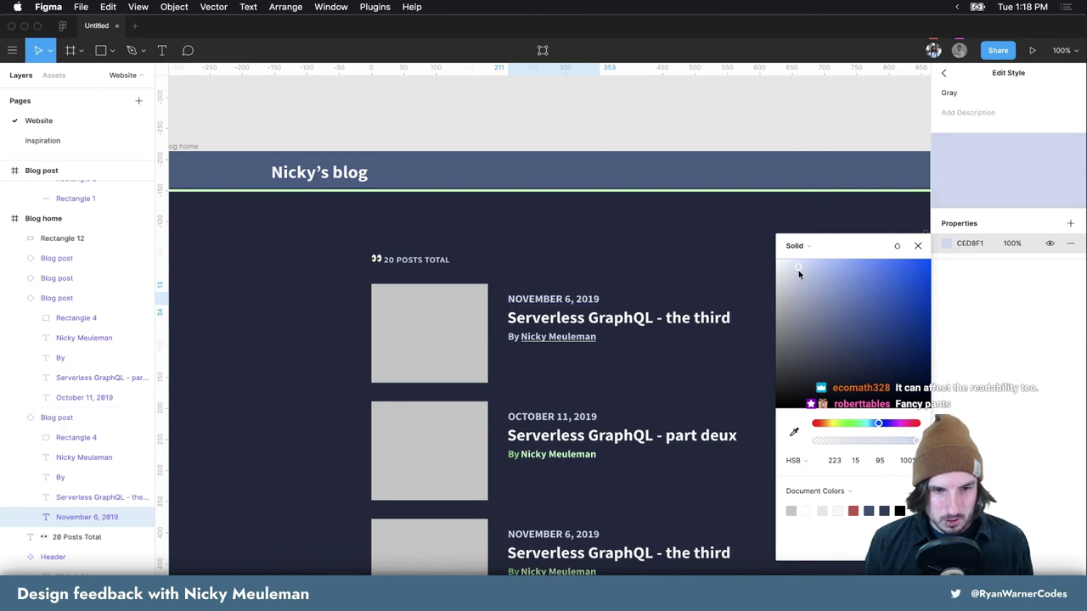
left_click_drag(798, 270, 797, 273)
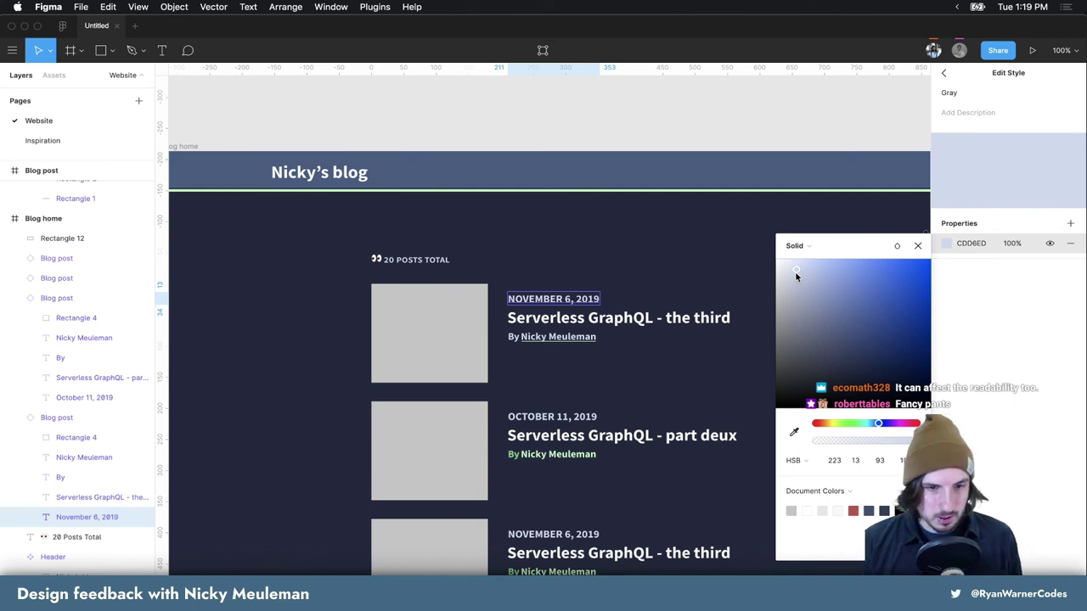
left_click_drag(798, 272, 791, 272)
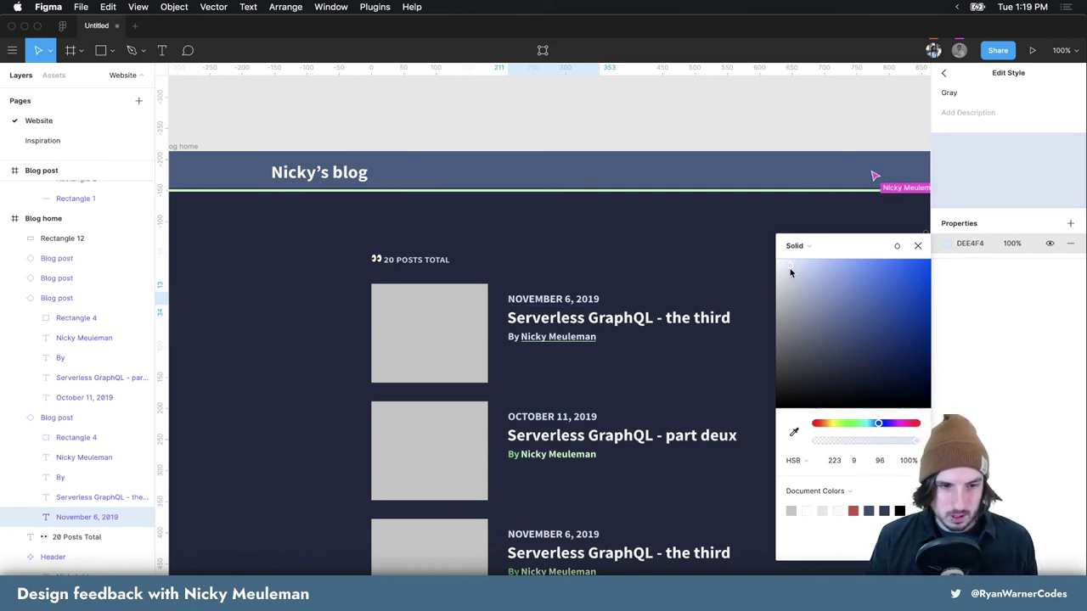
left_click(679, 263)
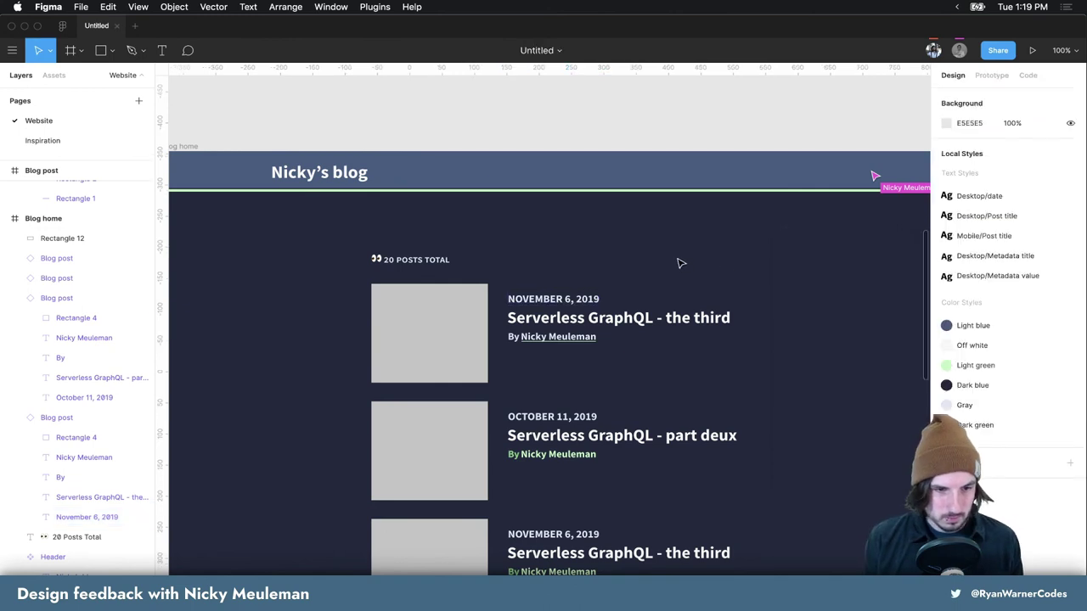
Select the first post's title and detach it from the Off white colour style
scroll(764, 272, "down", 3)
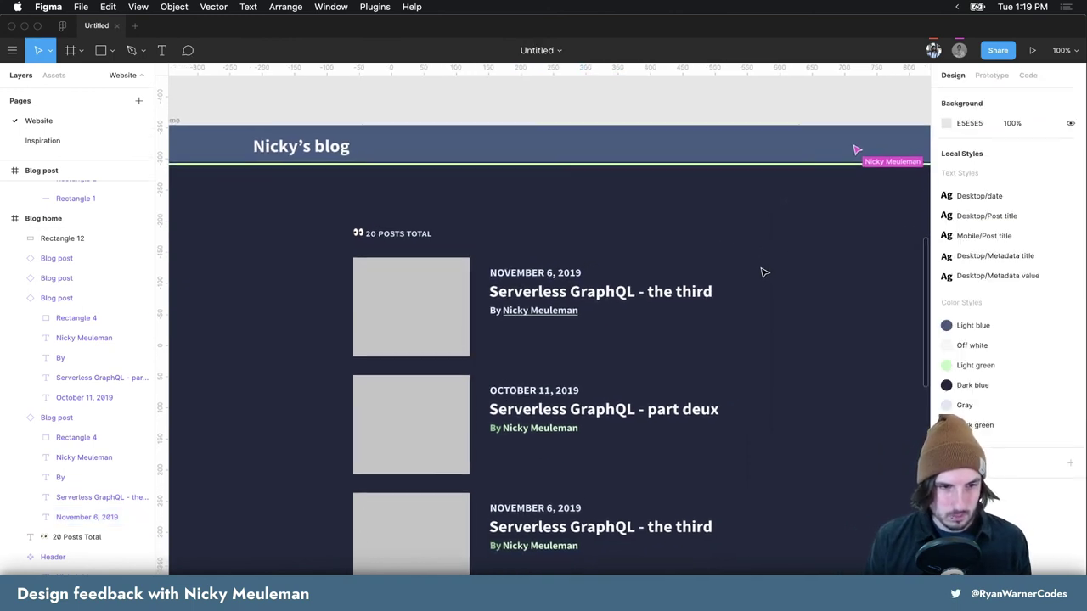
scroll(763, 273, "down", 5)
left_click(690, 238)
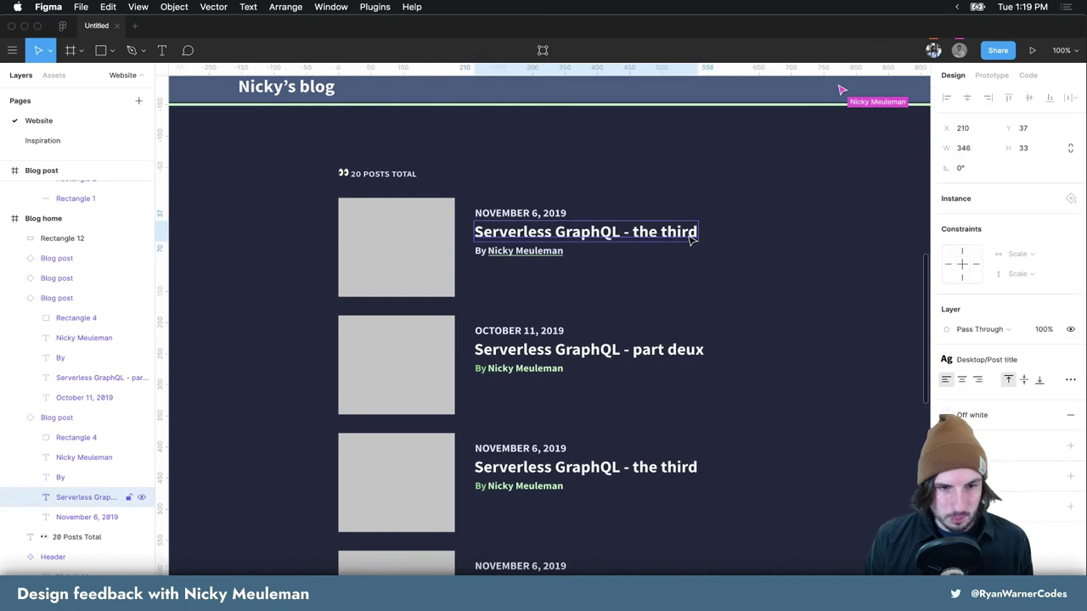
left_click(1029, 411)
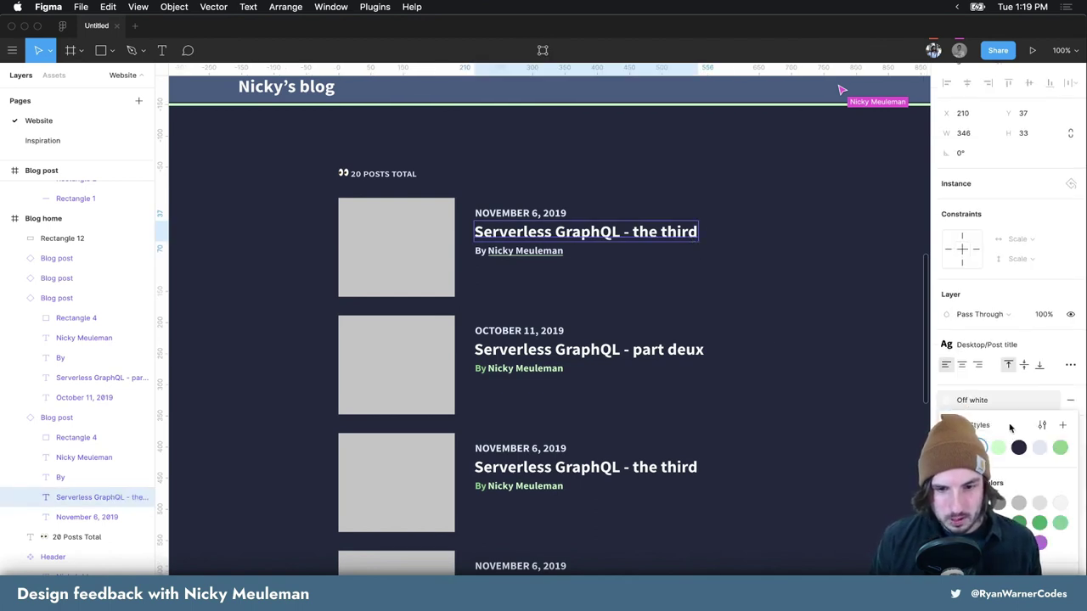
left_click(1029, 408)
left_click(1050, 414)
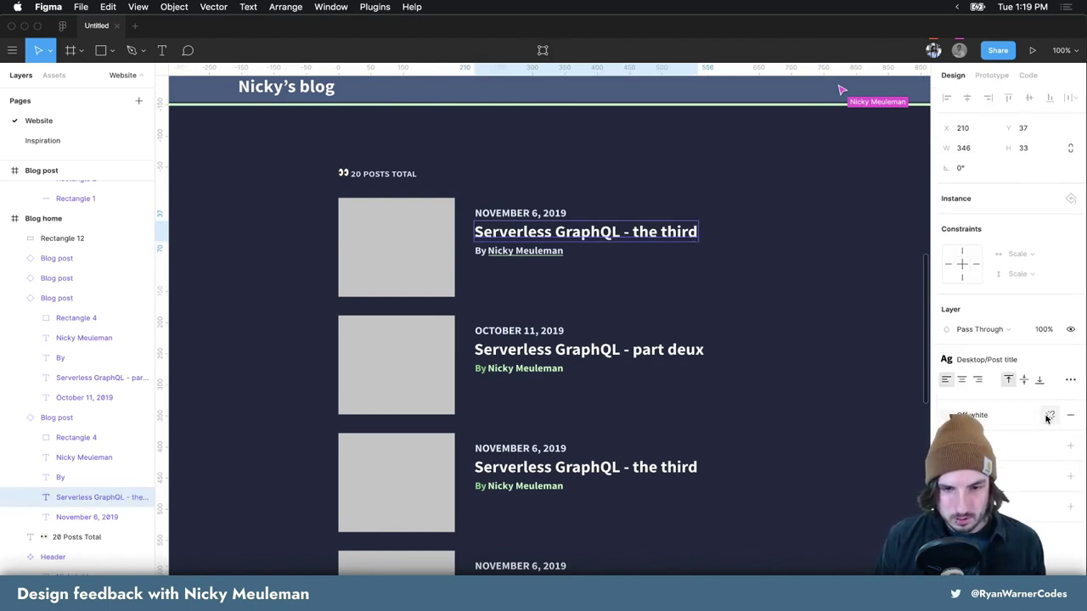
Recolour the title from a sampled dark navy to a pale, near-white blue
left_click(948, 435)
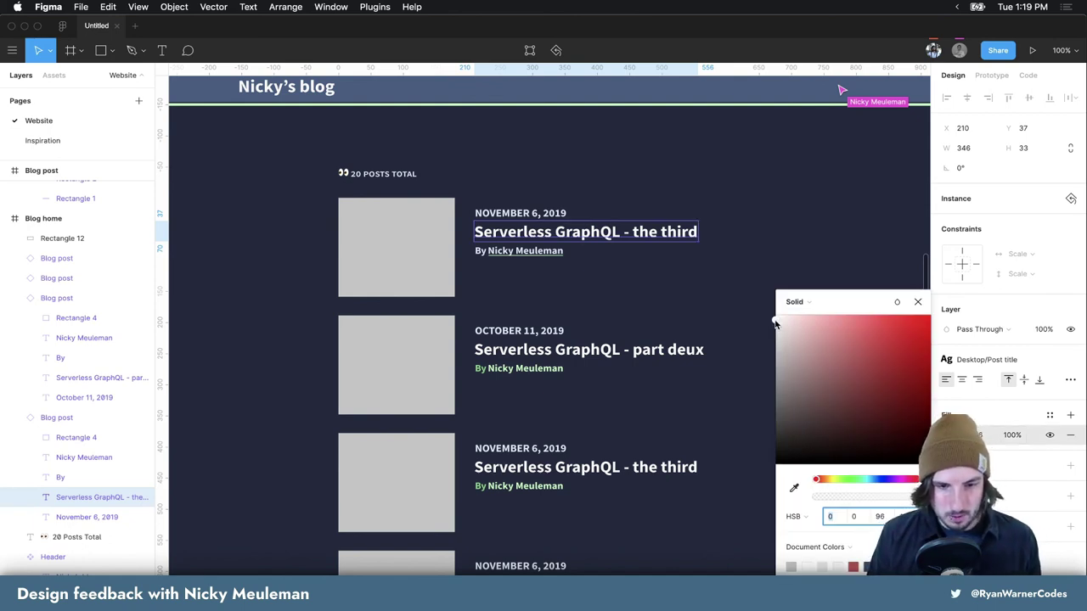
left_click(794, 487)
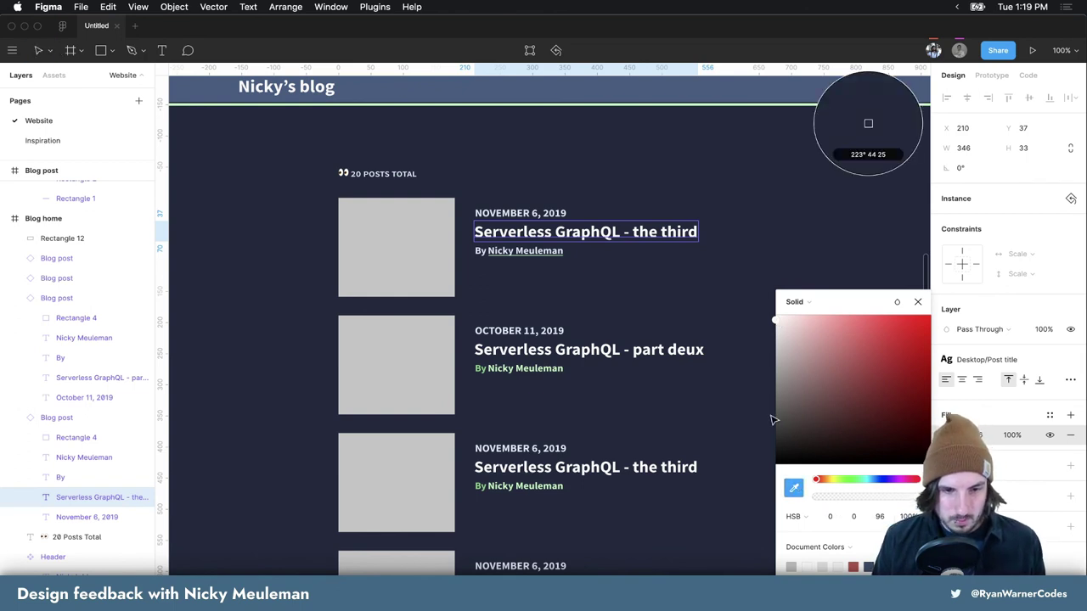
left_click(740, 328)
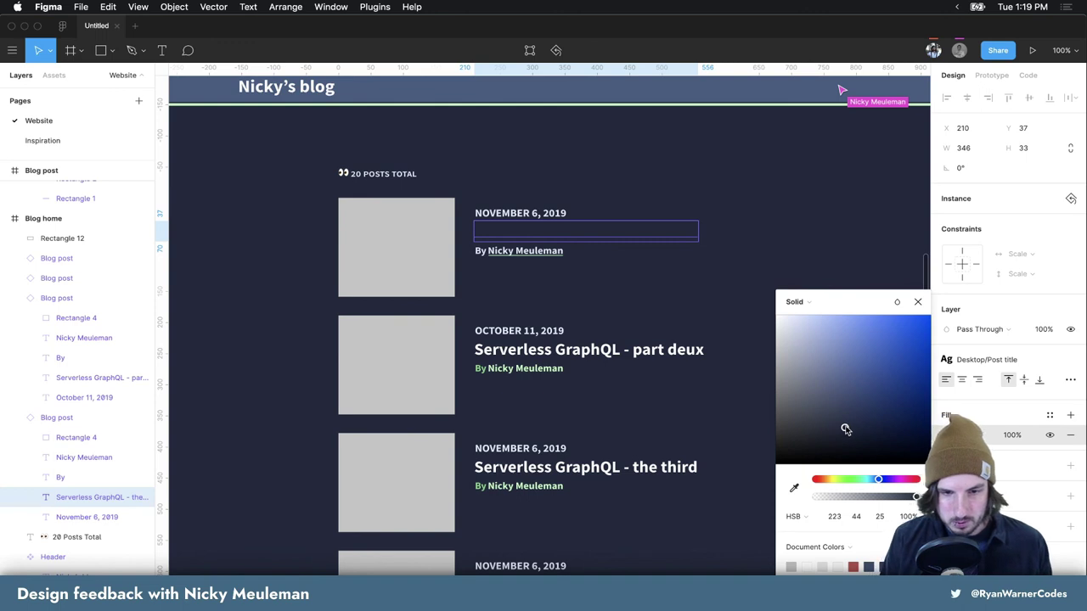
left_click_drag(846, 429, 843, 318)
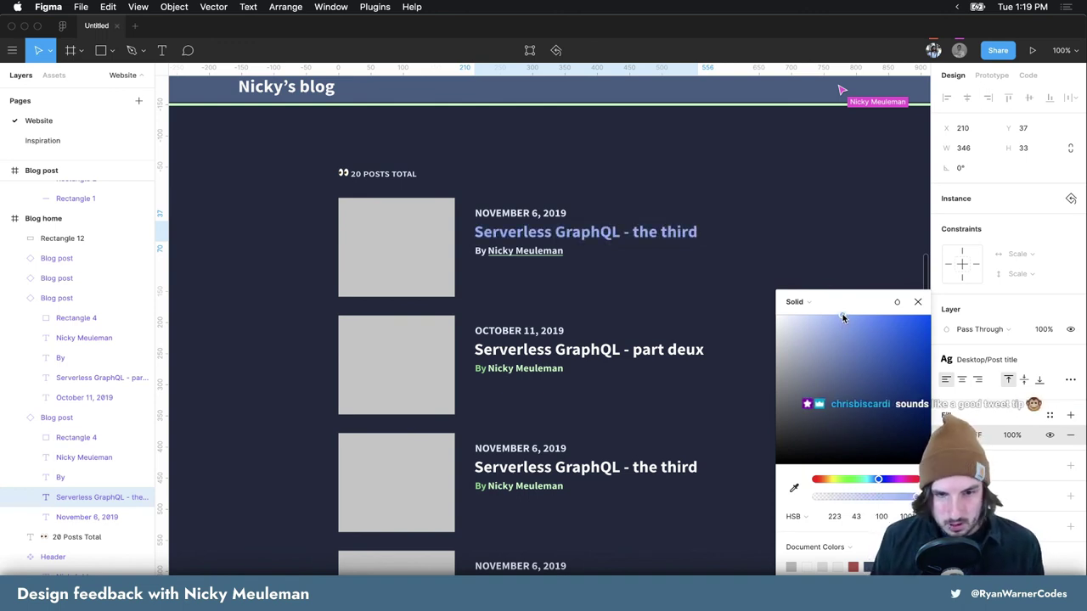
left_click_drag(834, 316, 789, 311)
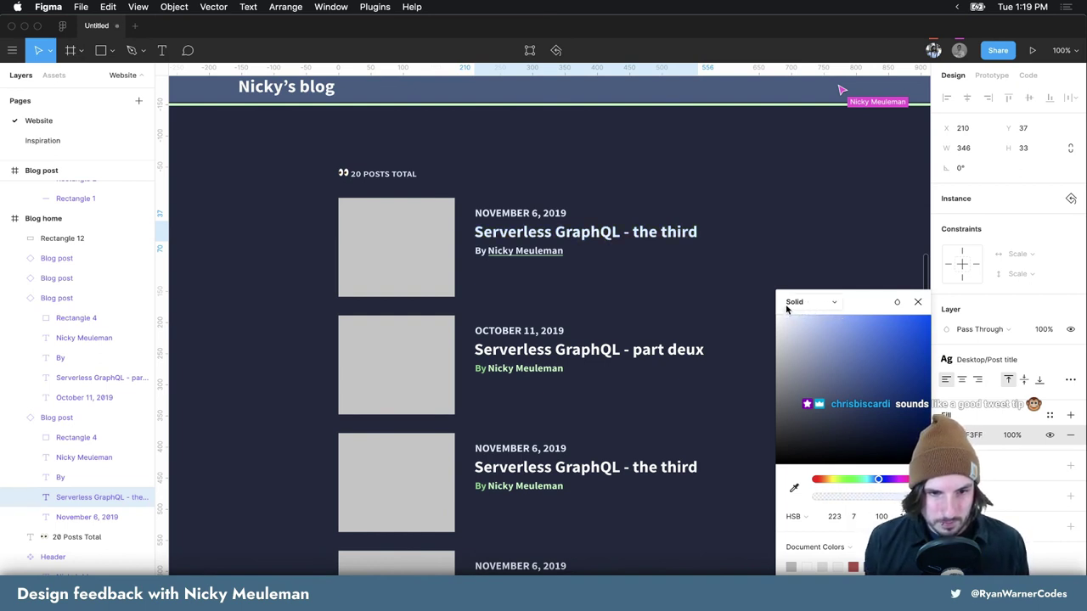
left_click_drag(786, 310, 780, 322)
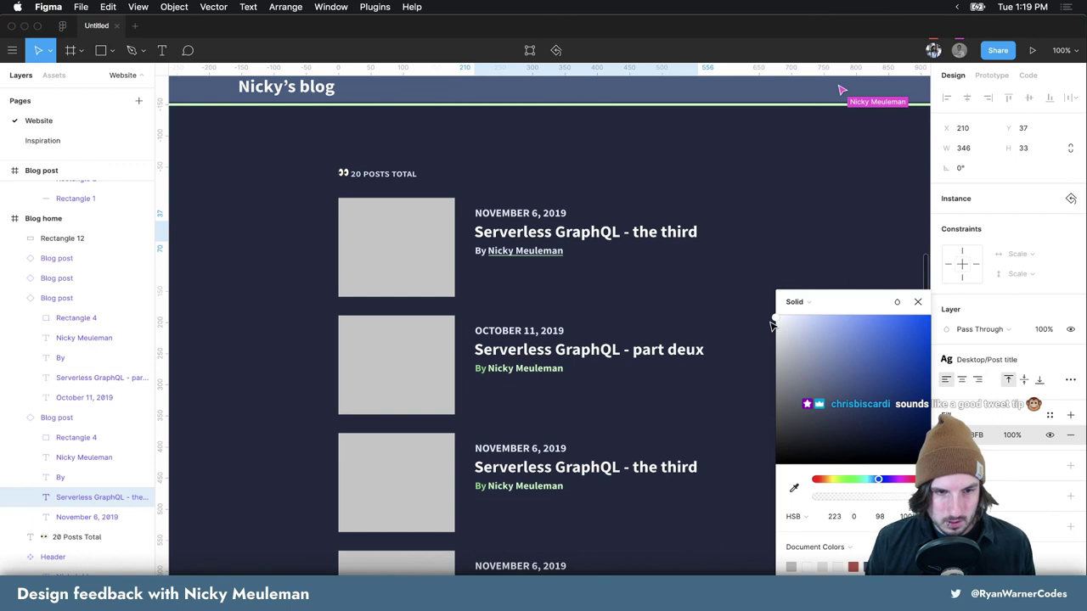
left_click_drag(771, 323, 771, 323)
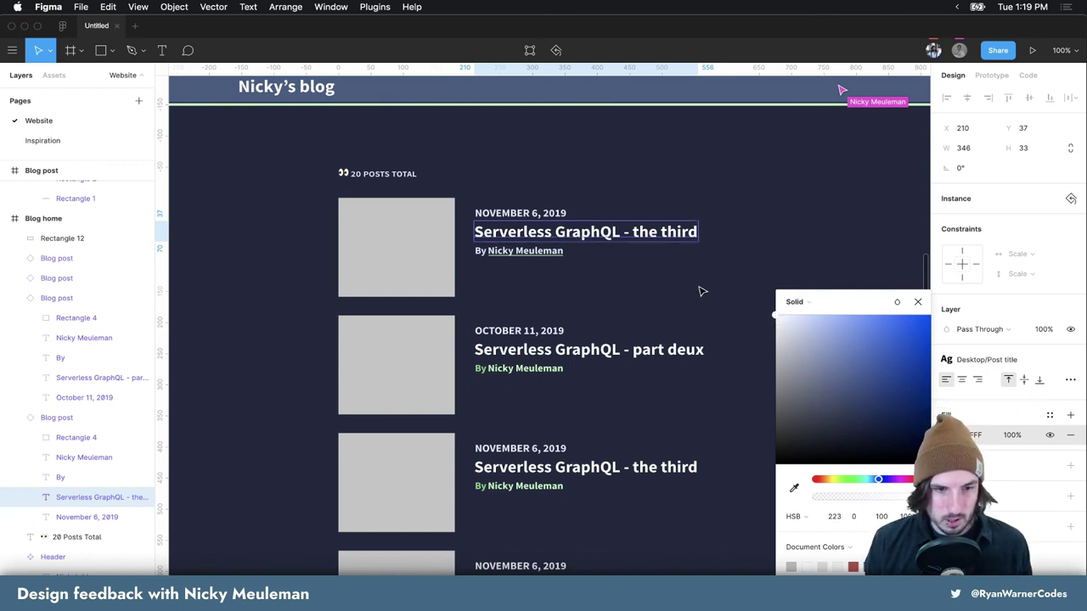
left_click(751, 232)
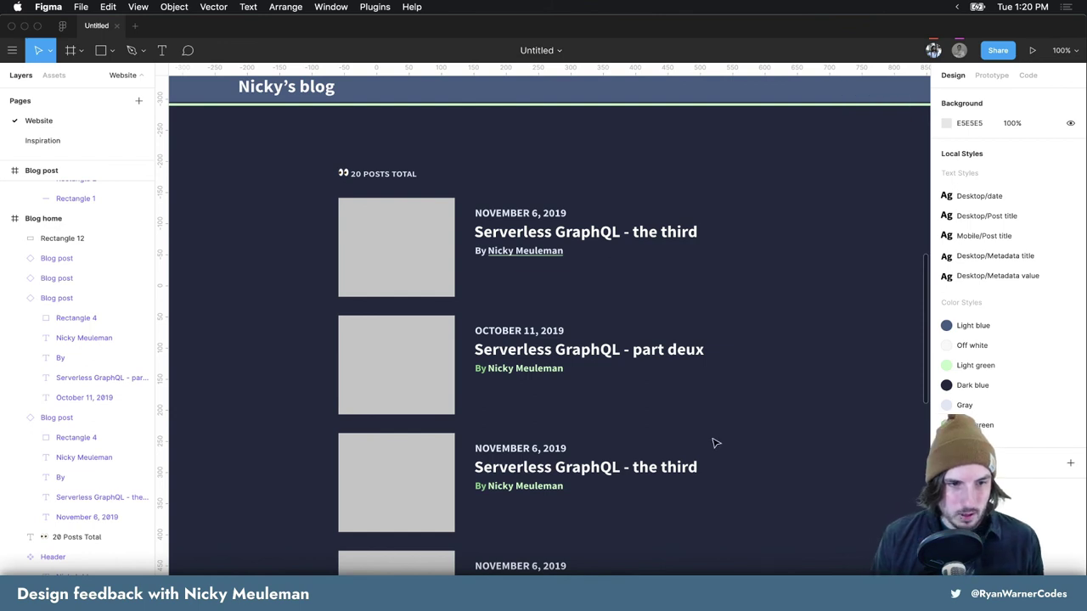
Inspect the first post card's date, author name and image placeholder layers
left_click(618, 286)
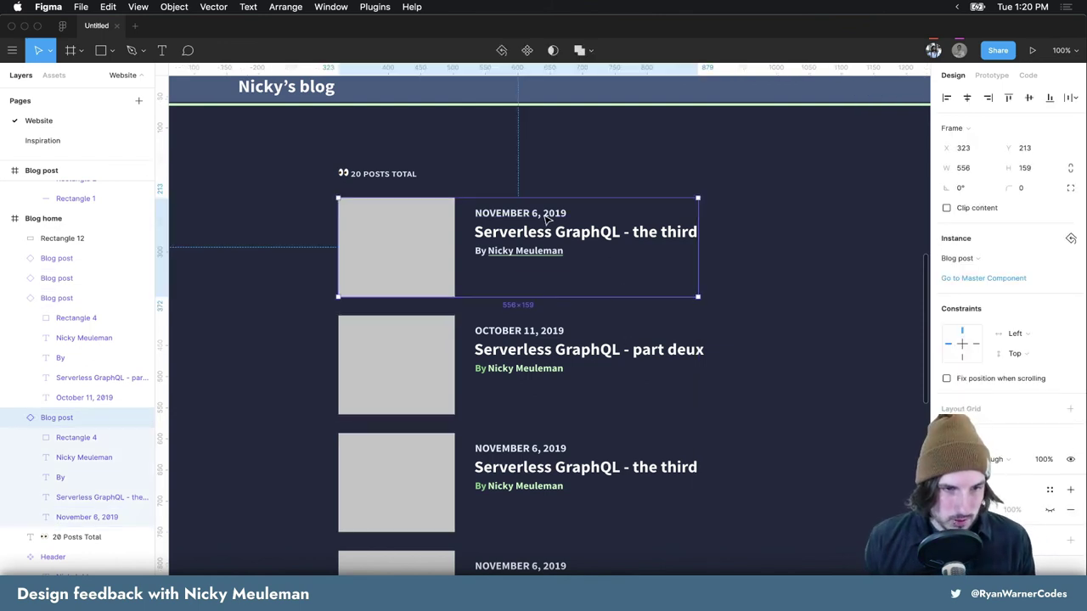
double_click(545, 217)
key("Escape")
double_click(542, 218)
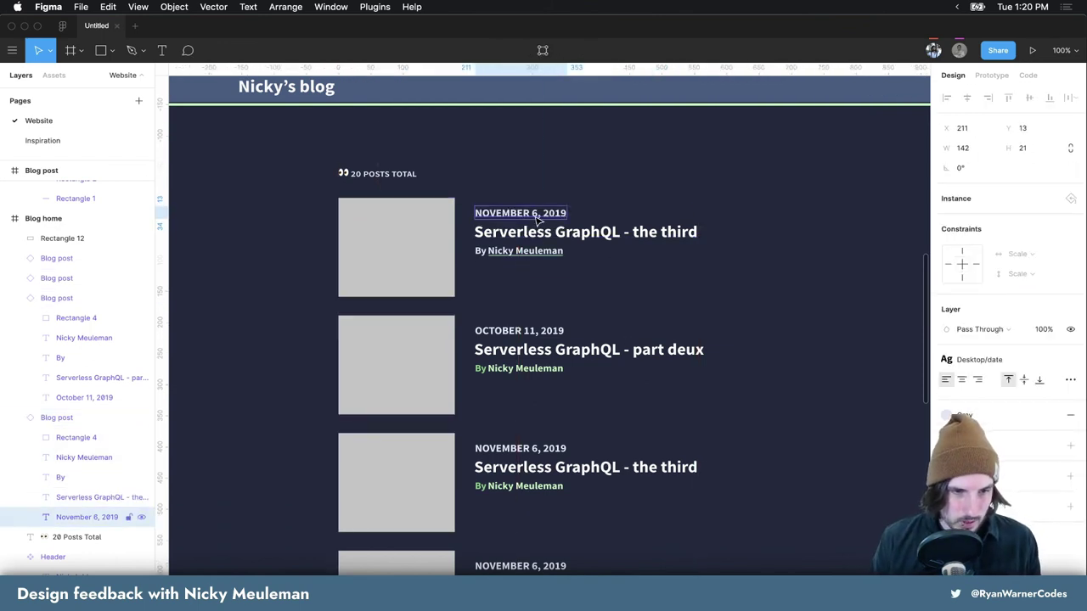
left_click(526, 251)
scroll(611, 271, "up", 2)
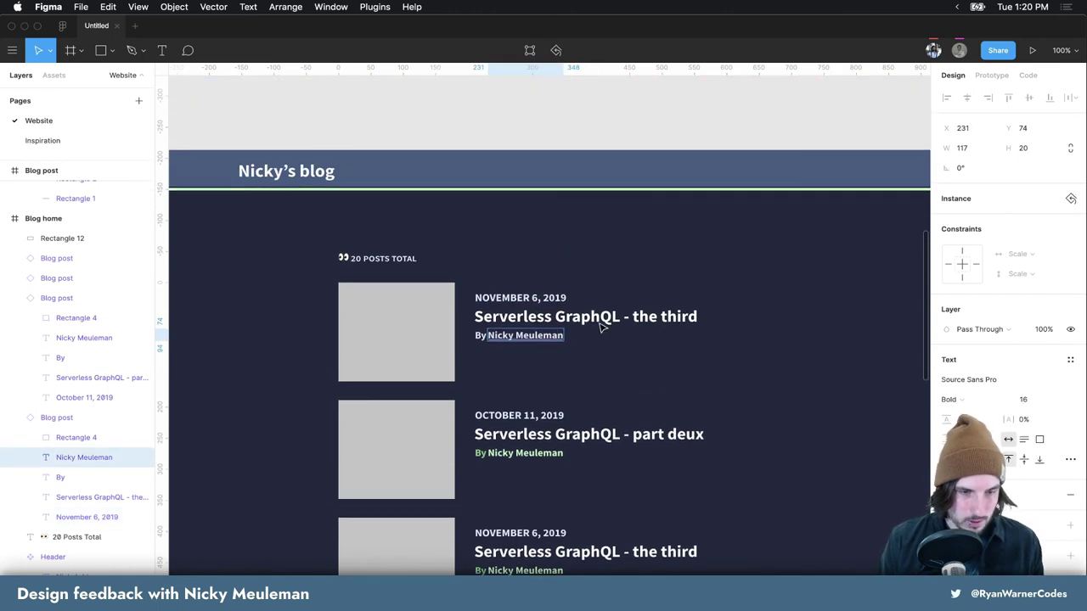
left_click(445, 329)
left_click(560, 255)
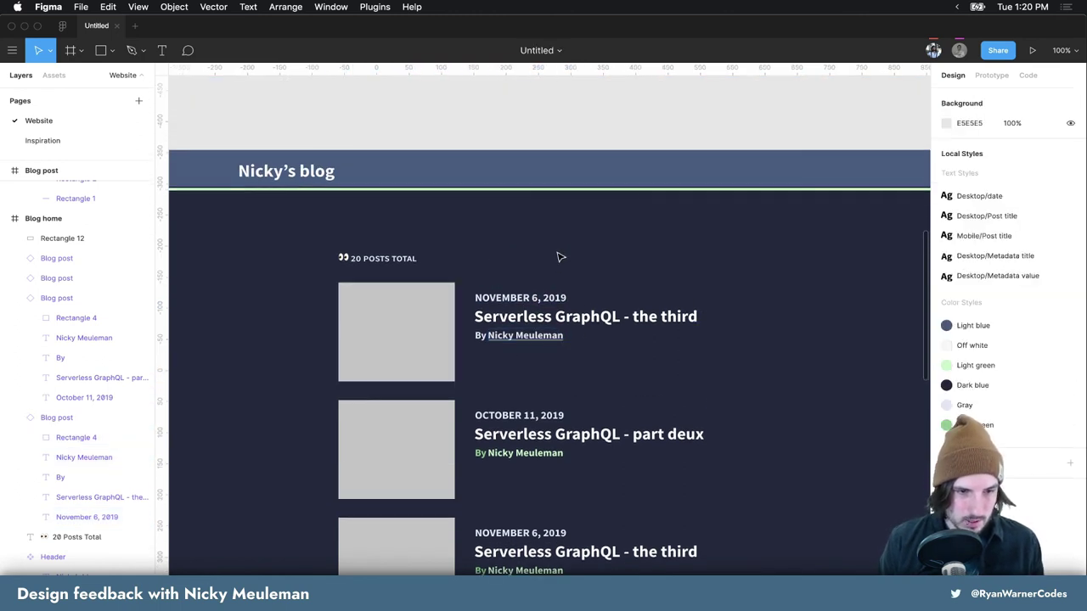
Detach the first Blog post card from its master component
left_click(560, 299)
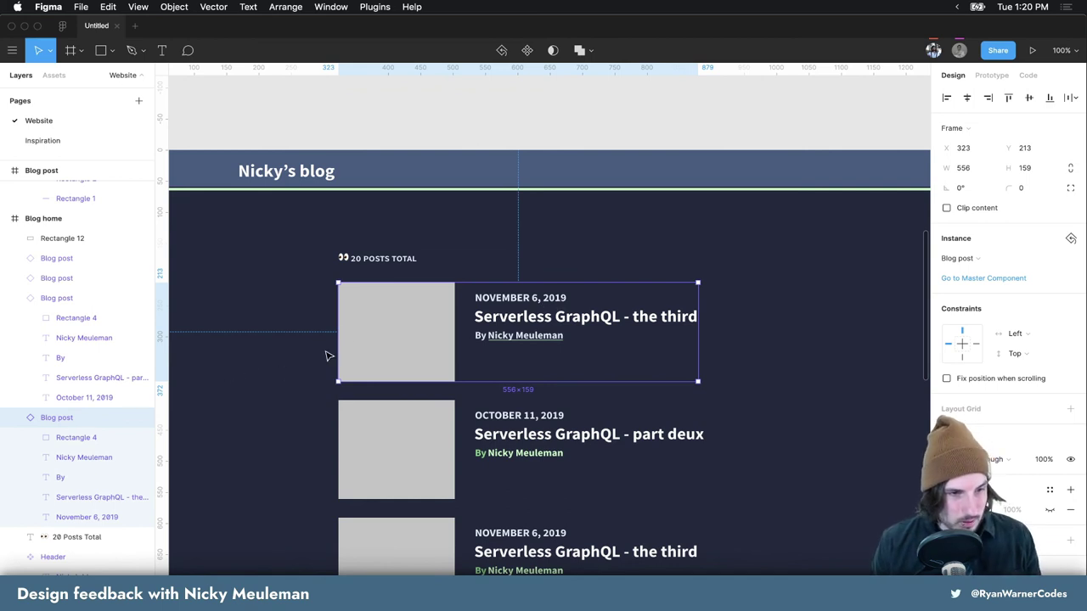
right_click(68, 422)
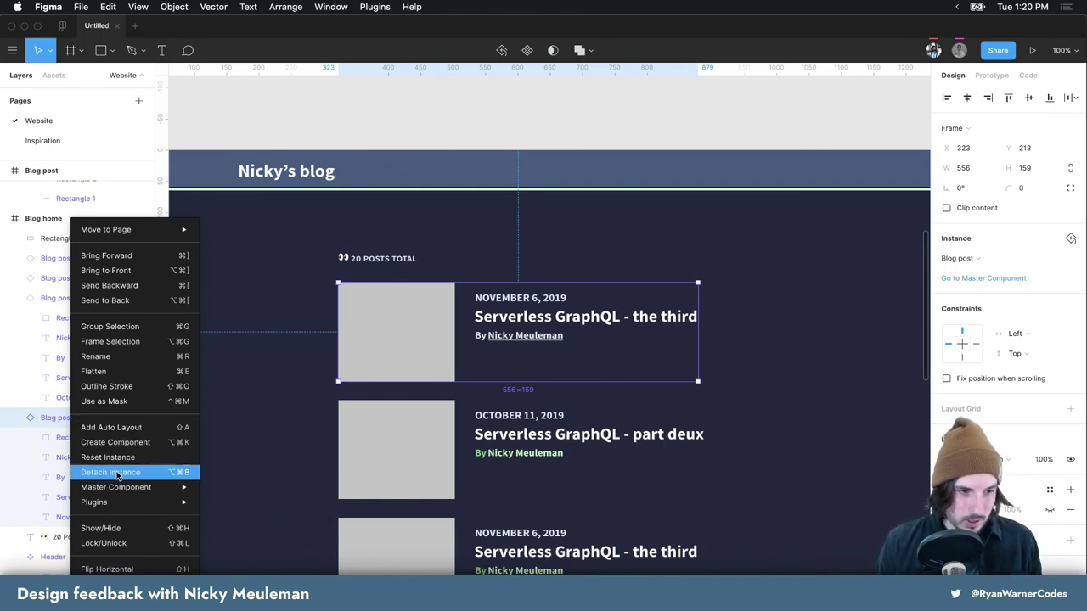
left_click(153, 478)
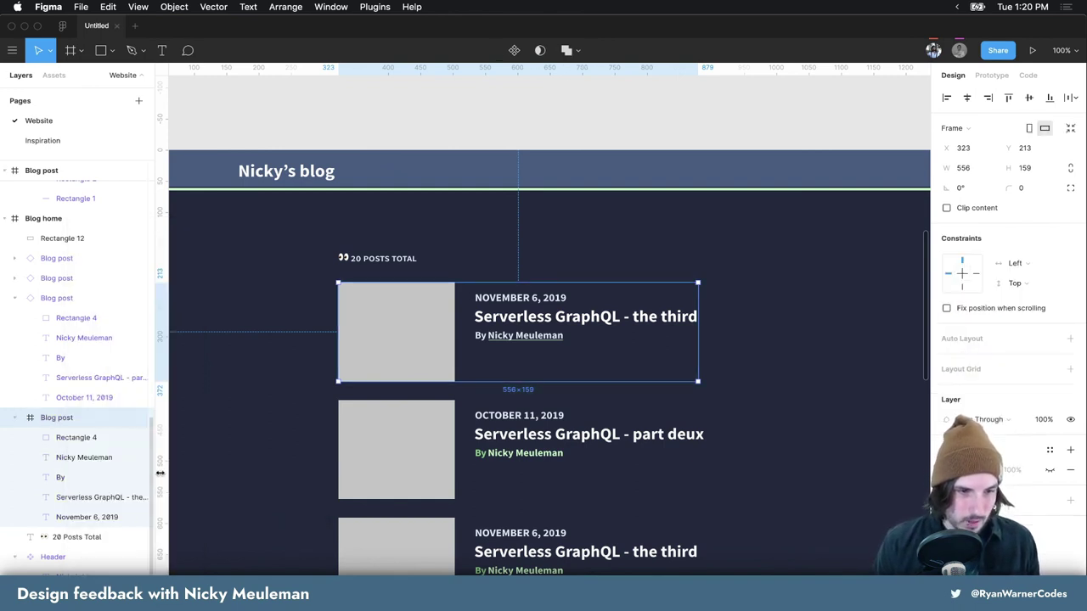
left_click(789, 276)
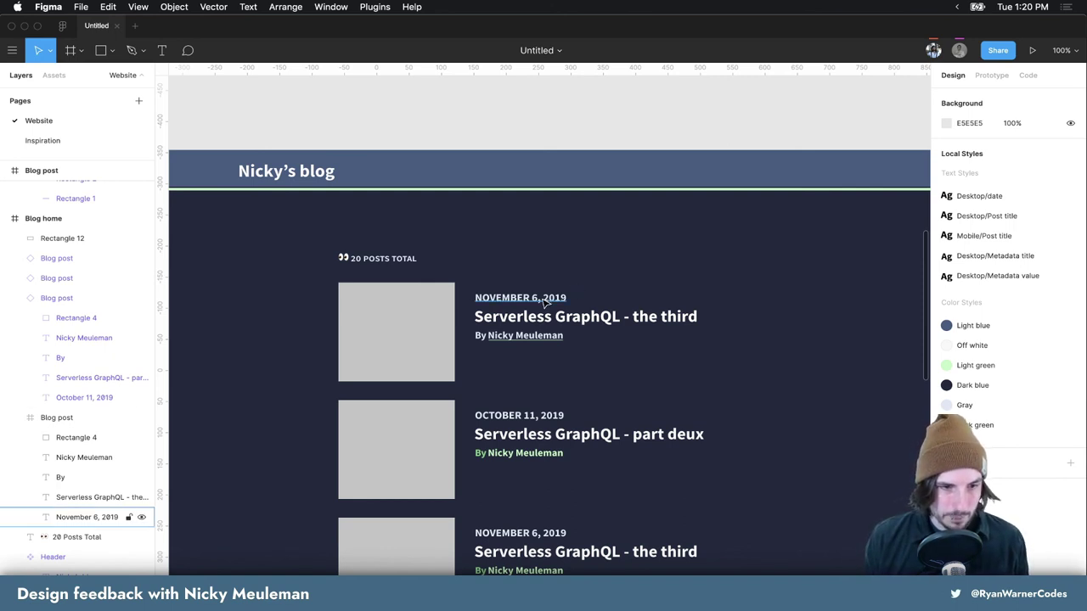
Move the first card's date below the byline, detach its text style, and set size 13
left_click_drag(523, 303, 529, 361)
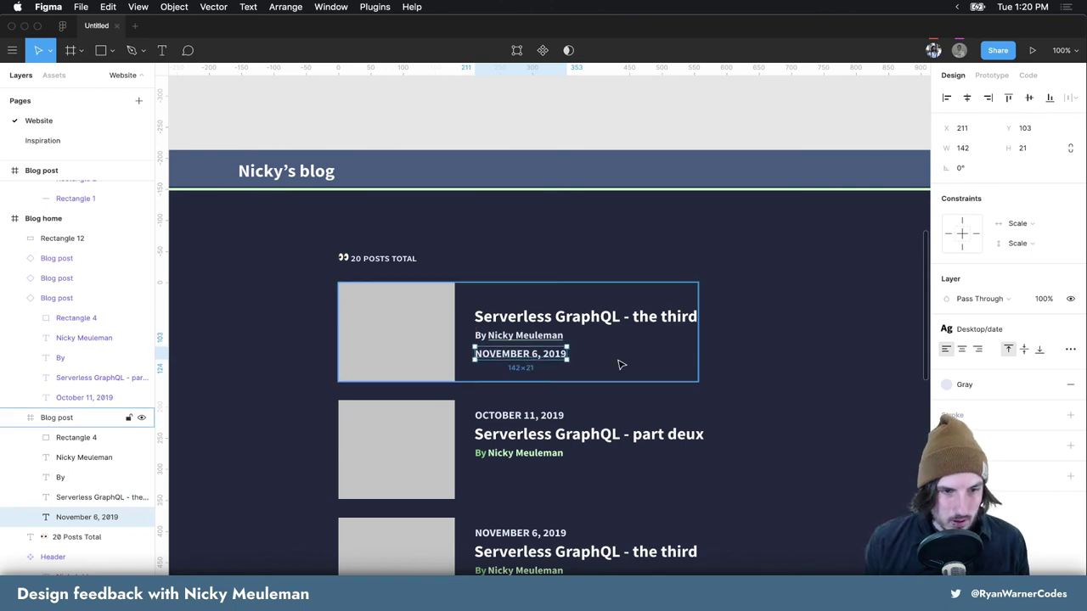
left_click(619, 365)
left_click(531, 364)
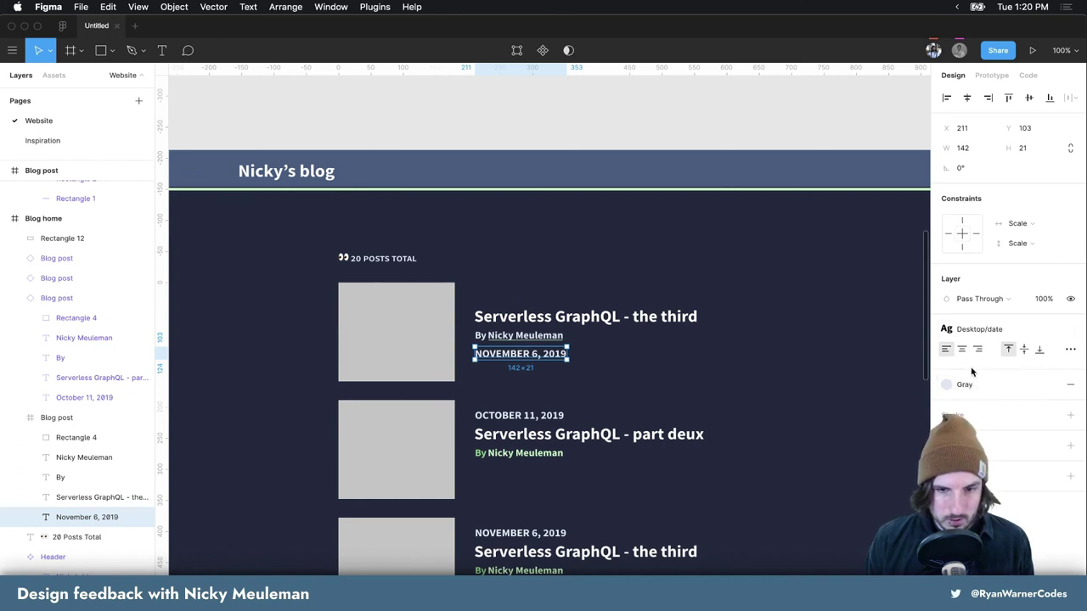
left_click(1070, 329)
left_click(1030, 369)
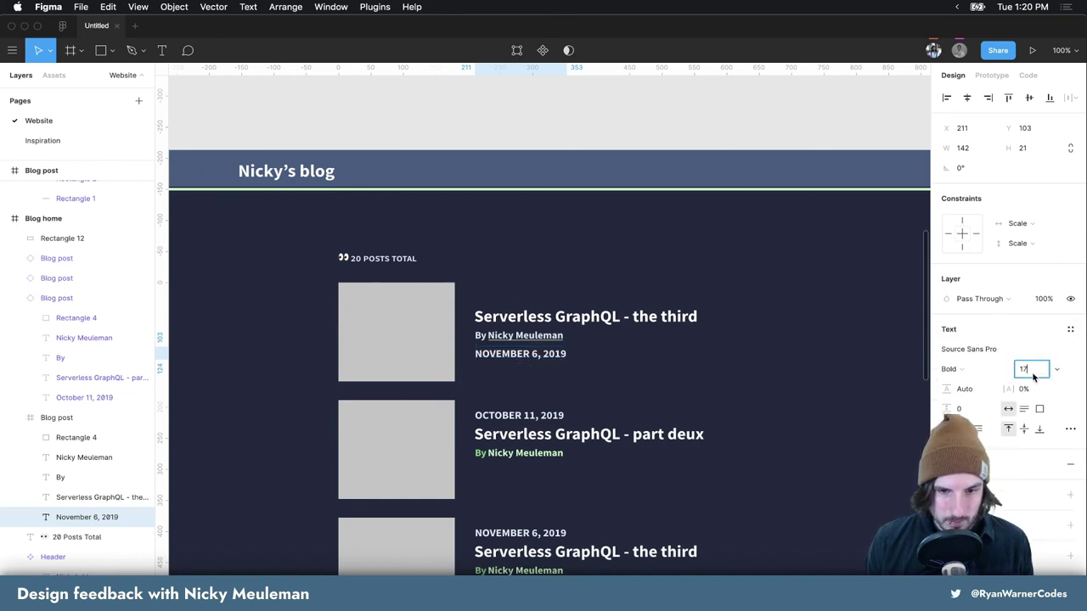
key("Down")
key("Down")
key("Down")
key("Down")
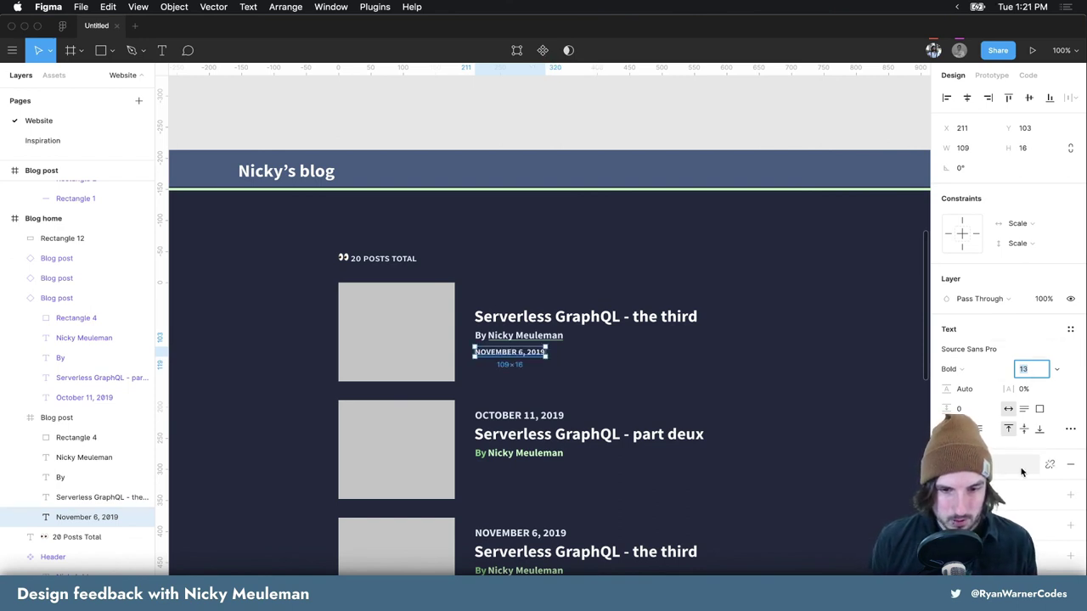
Tint the date a muted blue-grey
left_click(951, 484)
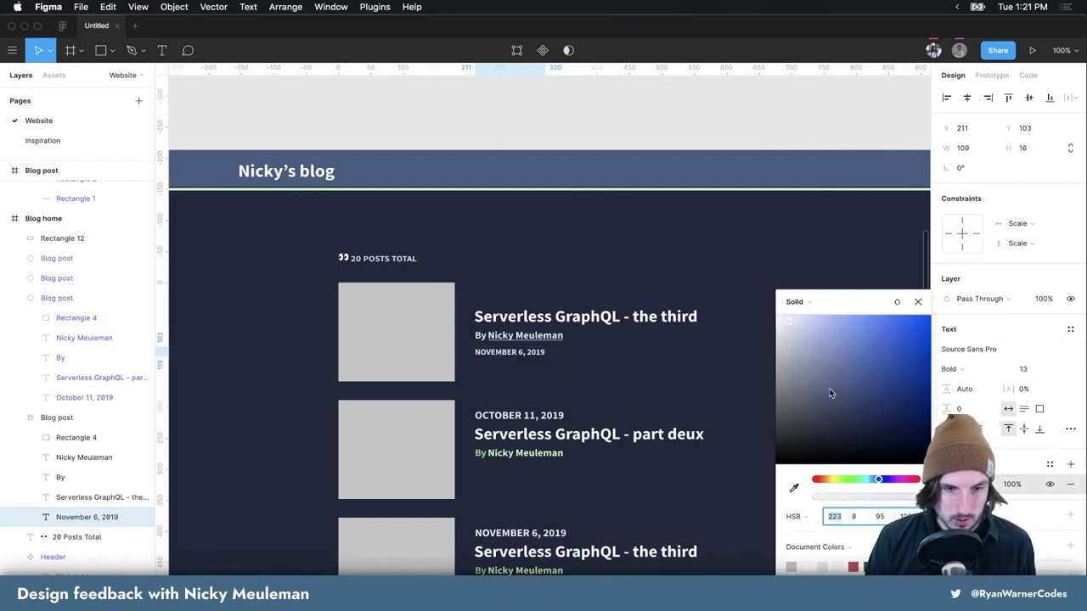
left_click(786, 332)
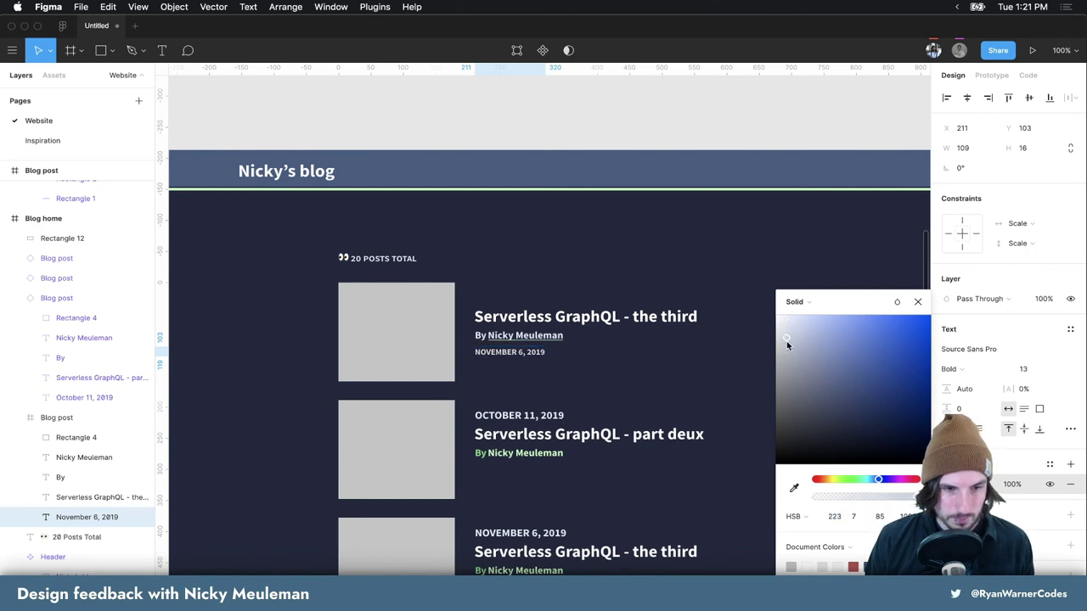
left_click_drag(786, 340, 812, 343)
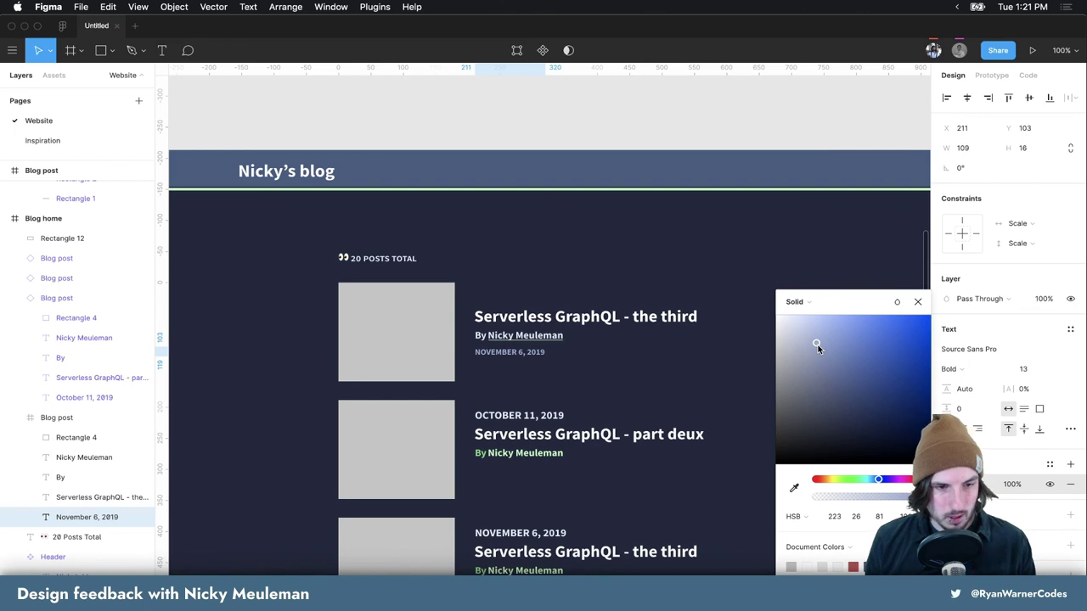
left_click_drag(817, 345, 817, 345)
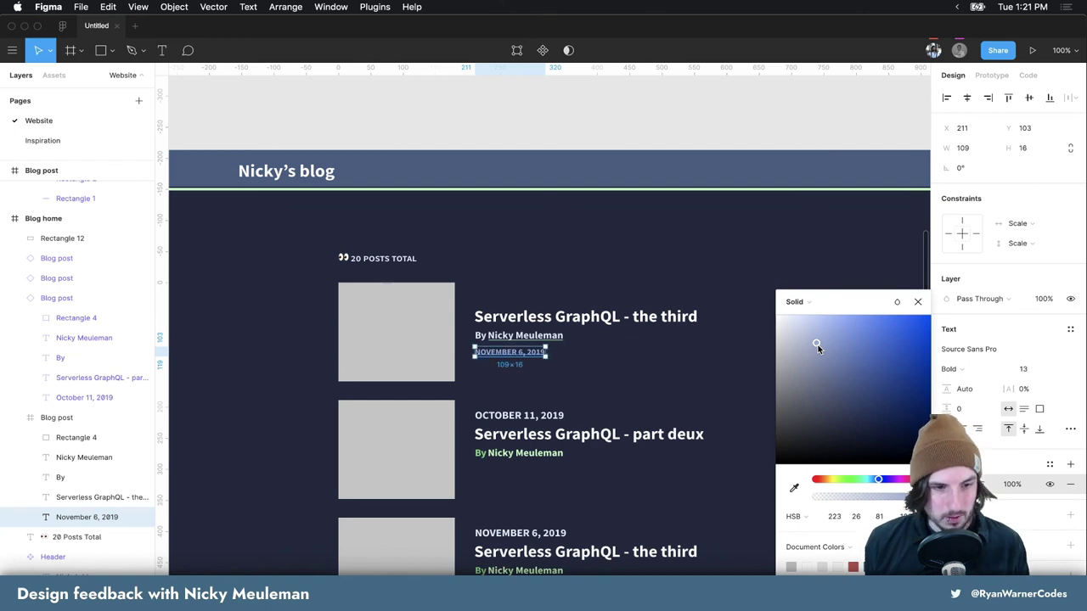
left_click(619, 284)
double_click(528, 357)
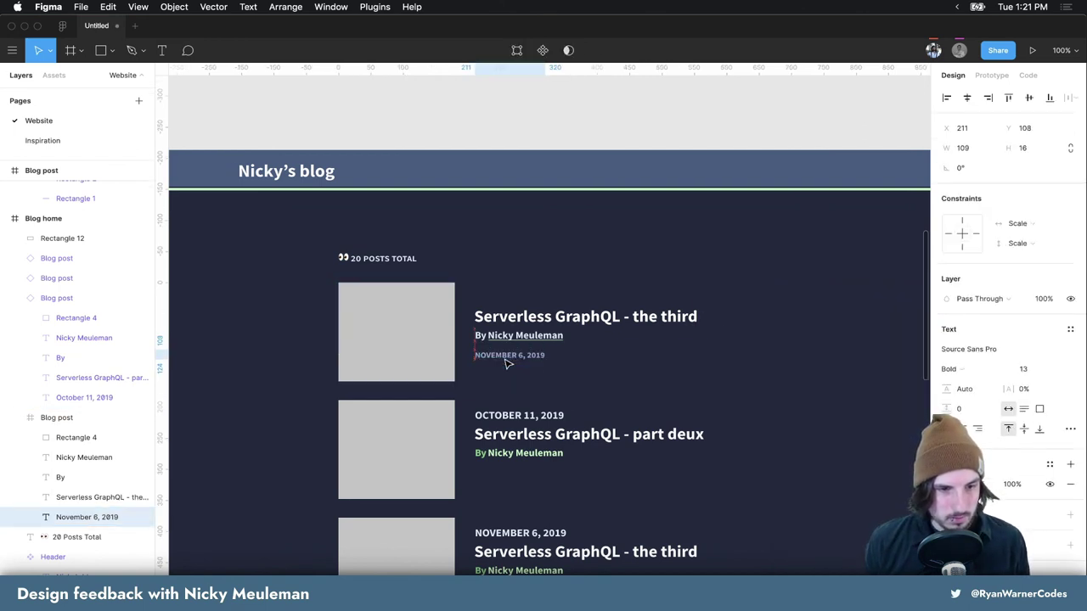
left_click(643, 363)
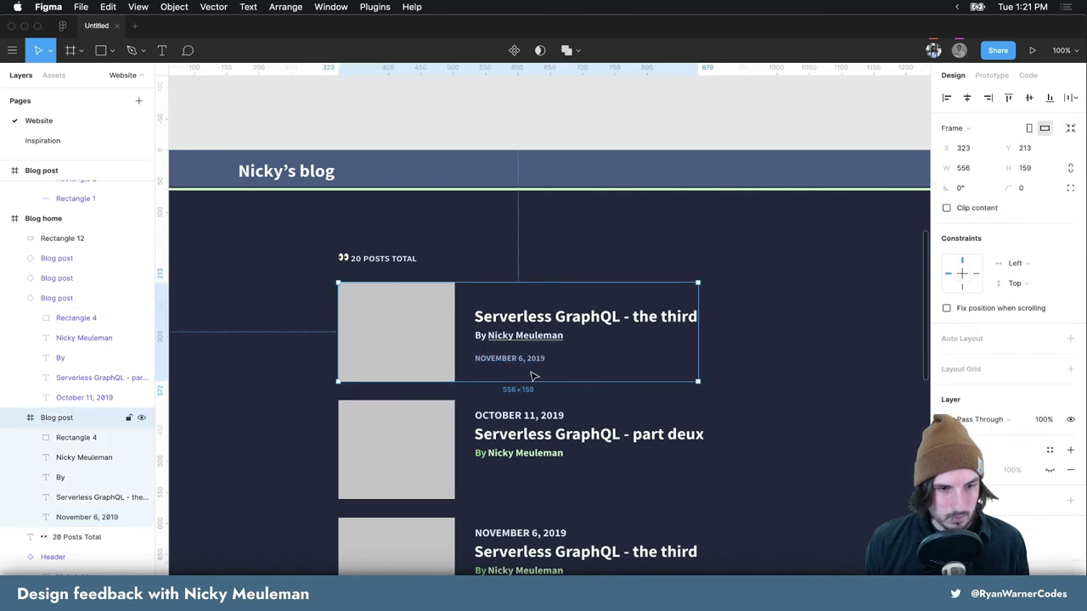
Settle the date back above the post title after trying it below the byline, nudged down 4px
left_click_drag(521, 368, 504, 304)
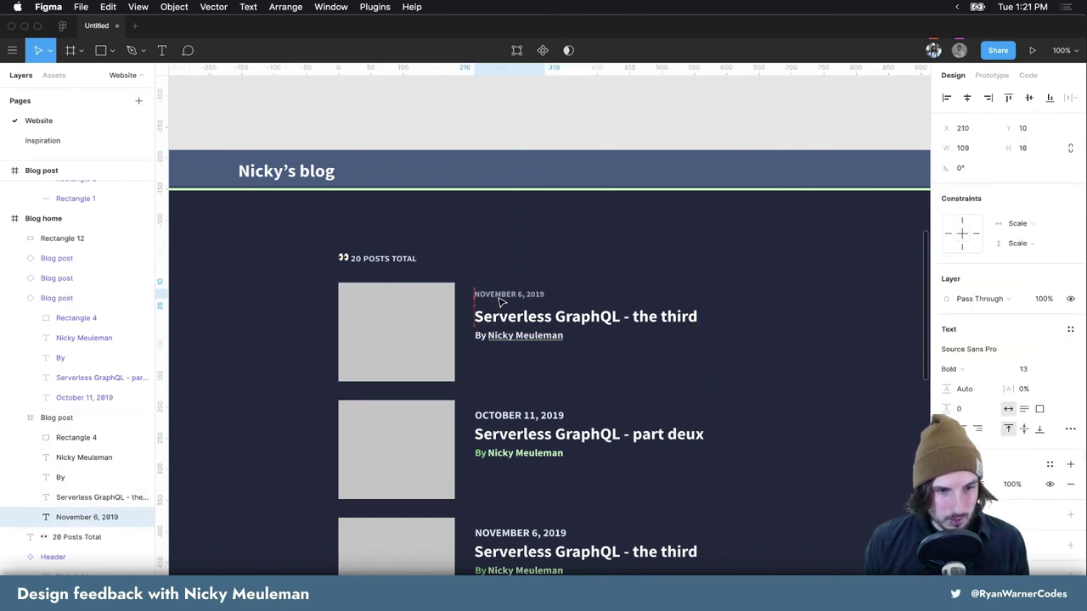
left_click(662, 284)
left_click(739, 239)
scroll(751, 239, "right", 1)
scroll(752, 238, "down", 2)
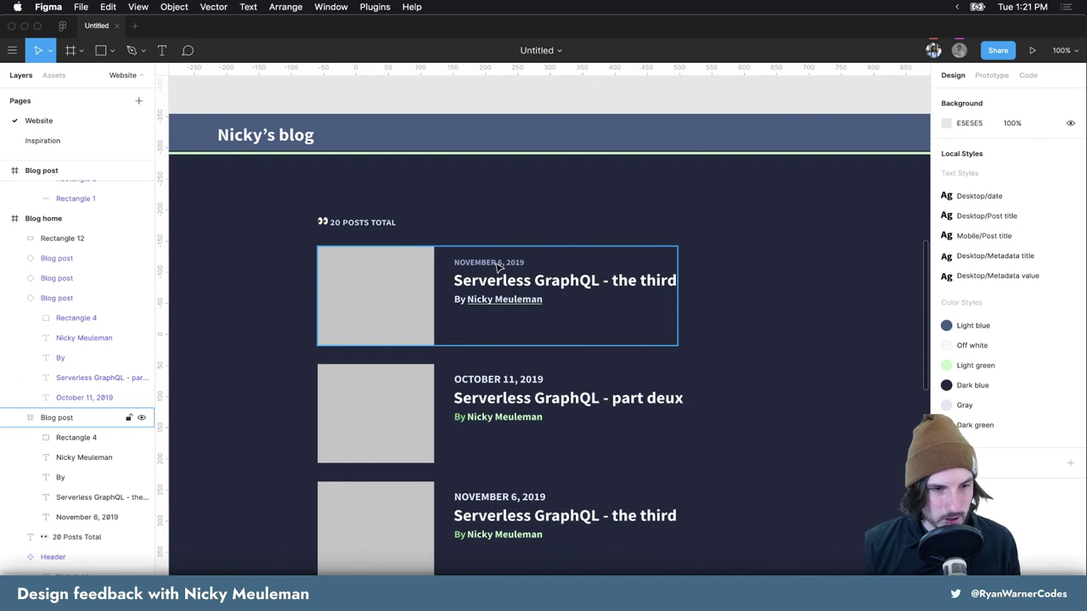
left_click_drag(499, 266, 484, 324)
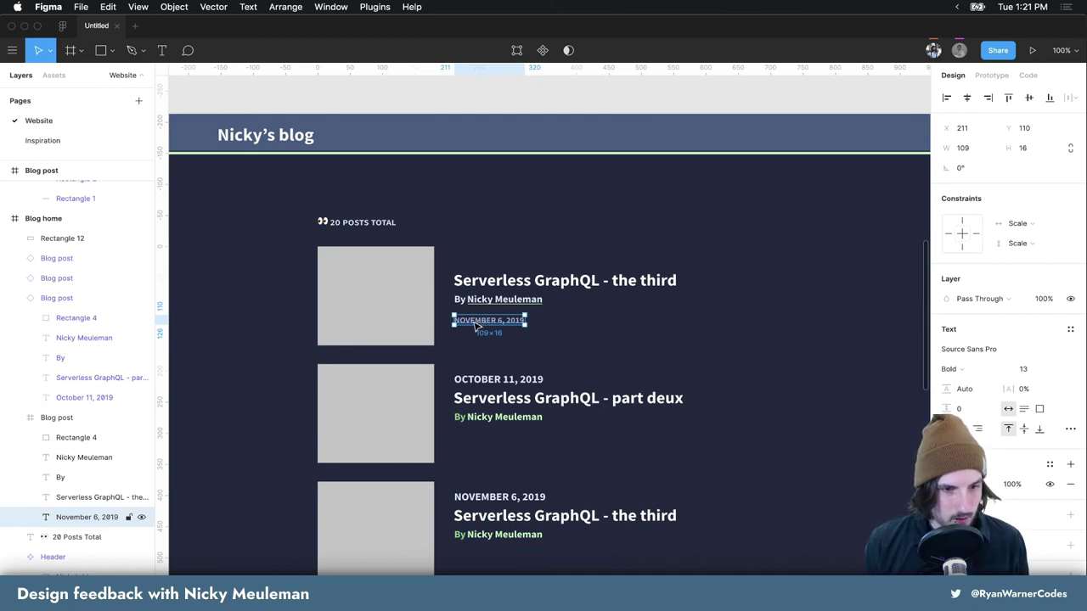
left_click_drag(473, 326, 476, 262)
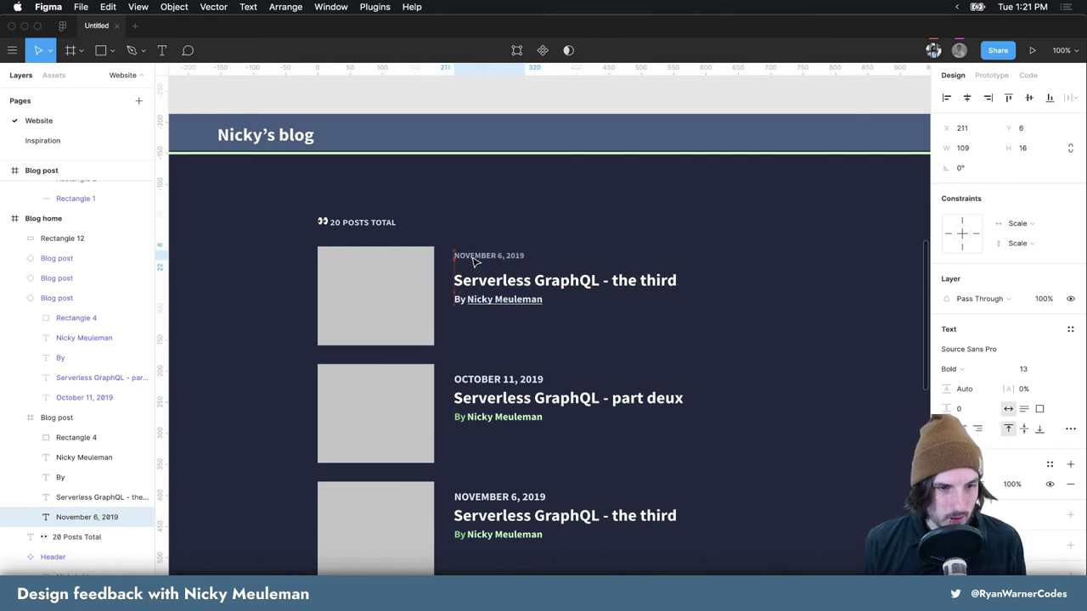
key("Down")
key("Down")
key("Down")
key("Down")
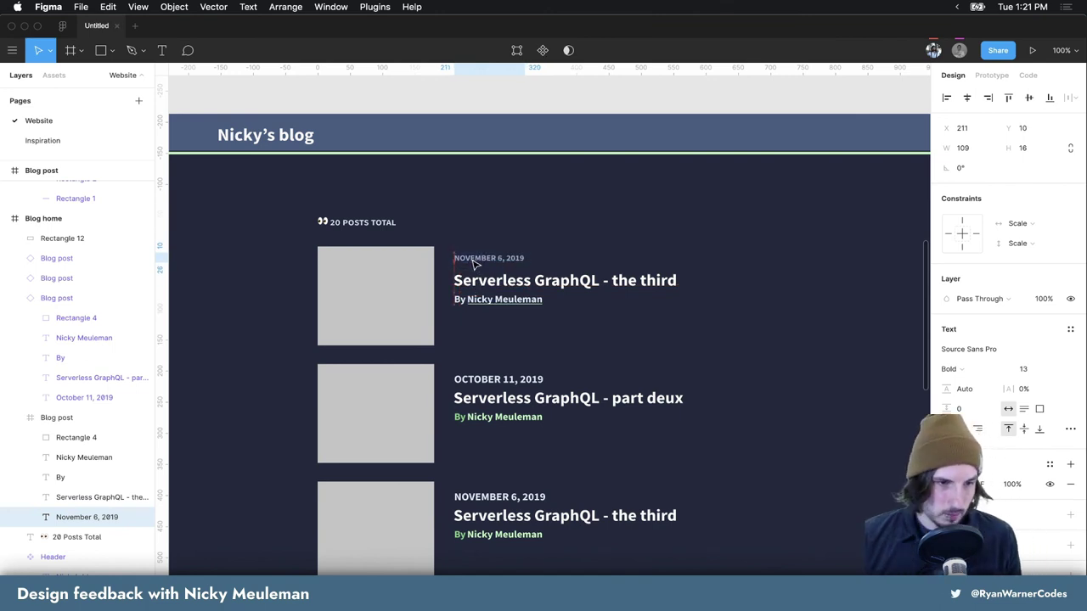
left_click(602, 247)
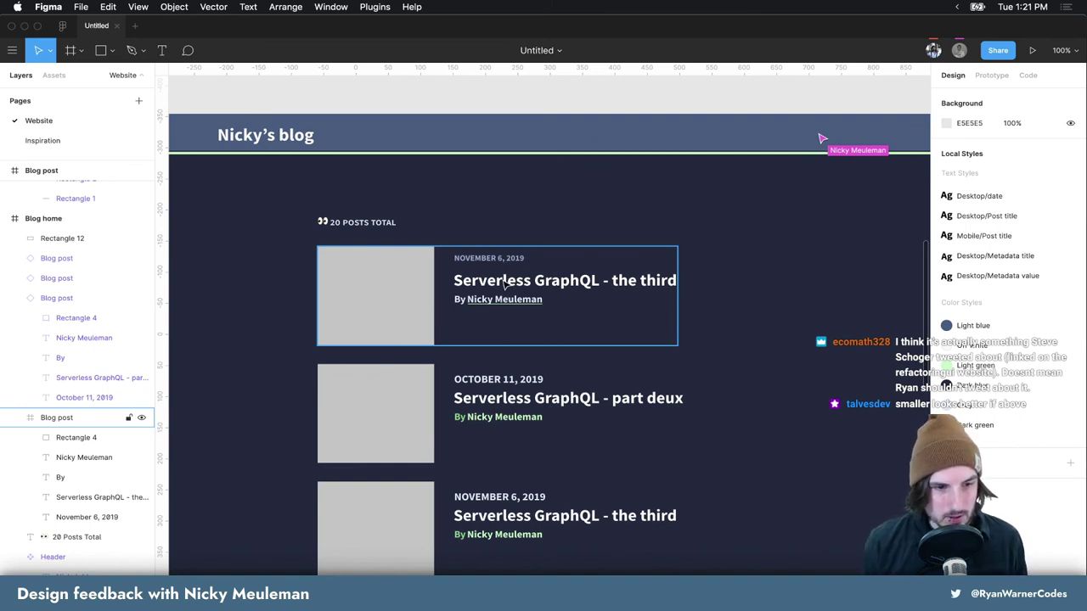
left_click(505, 286)
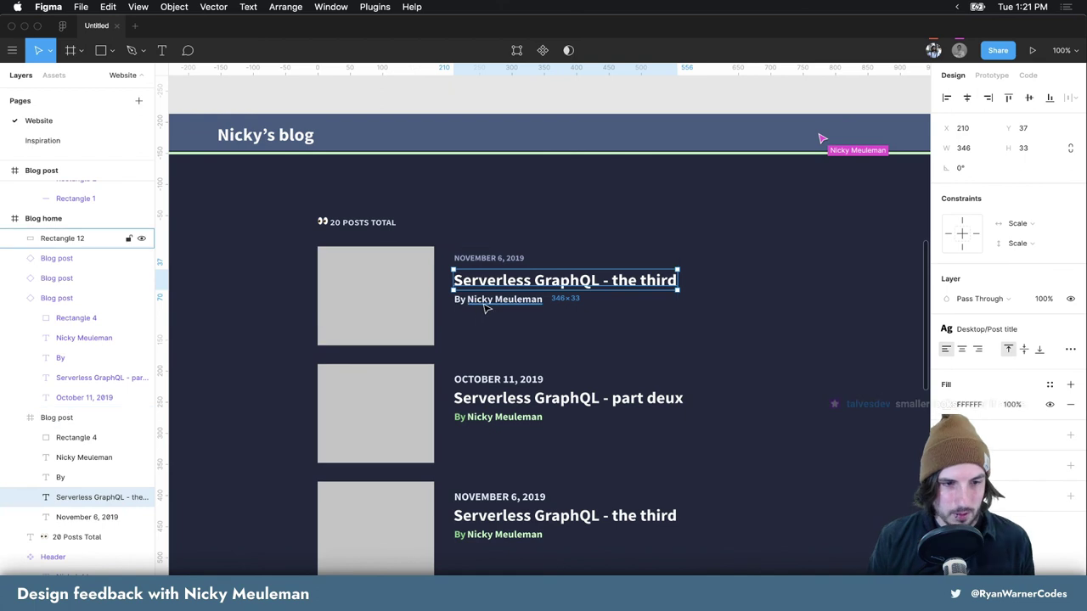
left_click(567, 332)
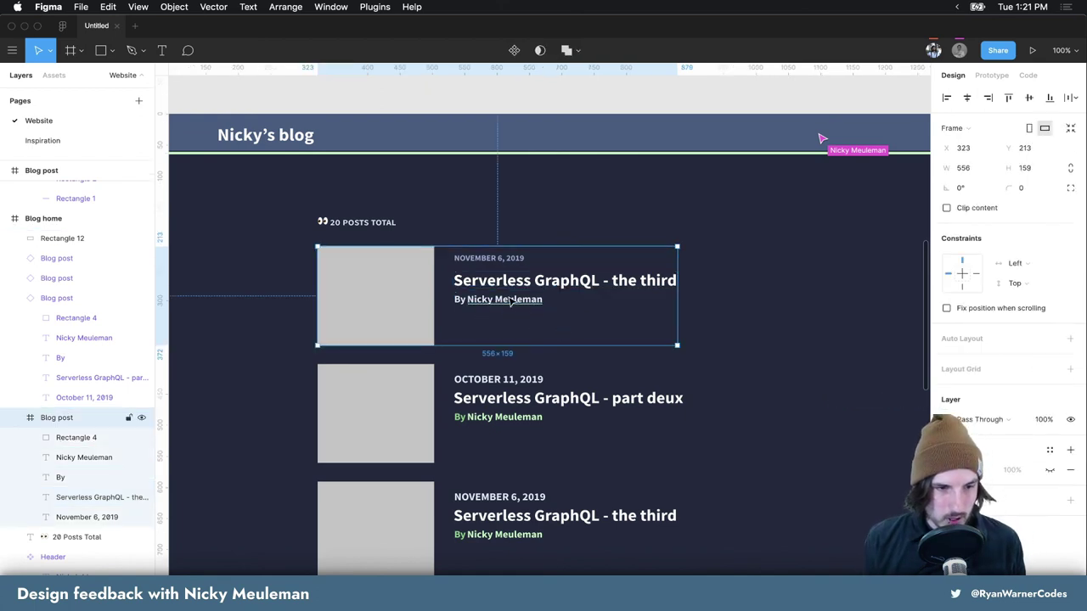
left_click(510, 262)
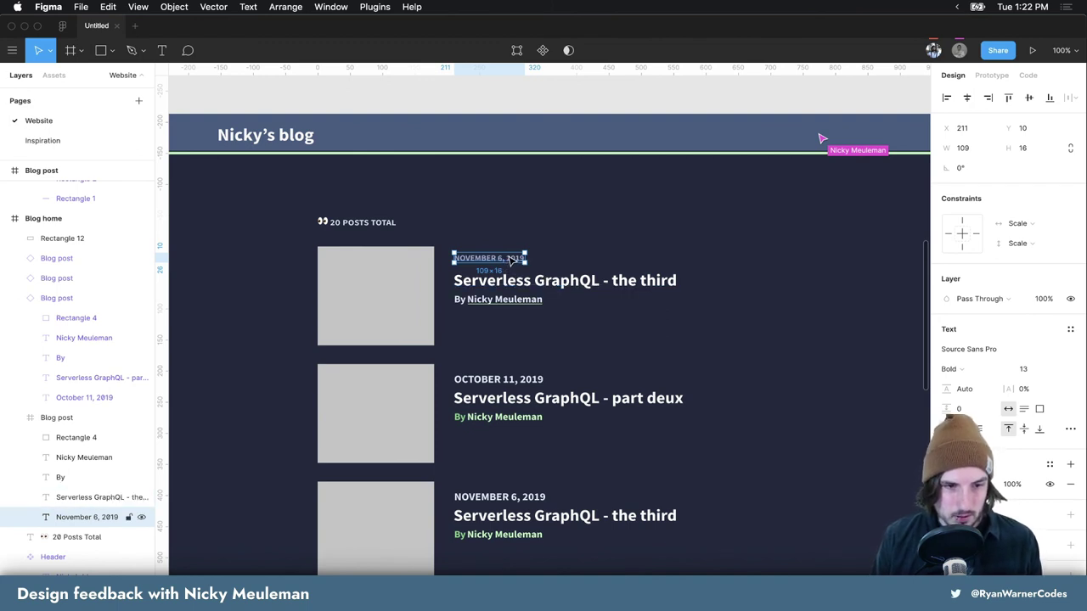
left_click(594, 248)
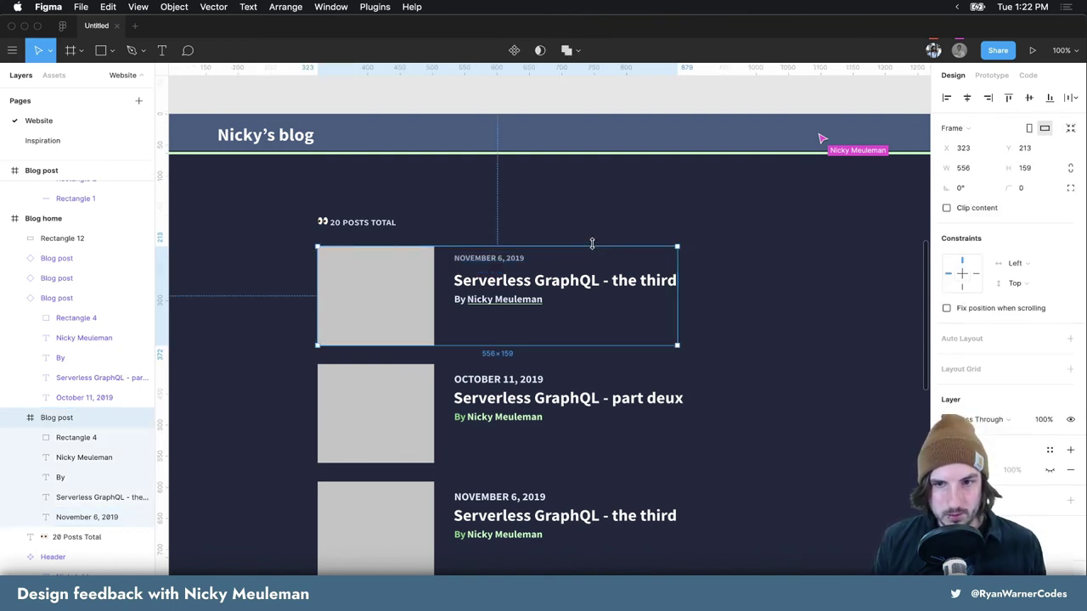
left_click(609, 229)
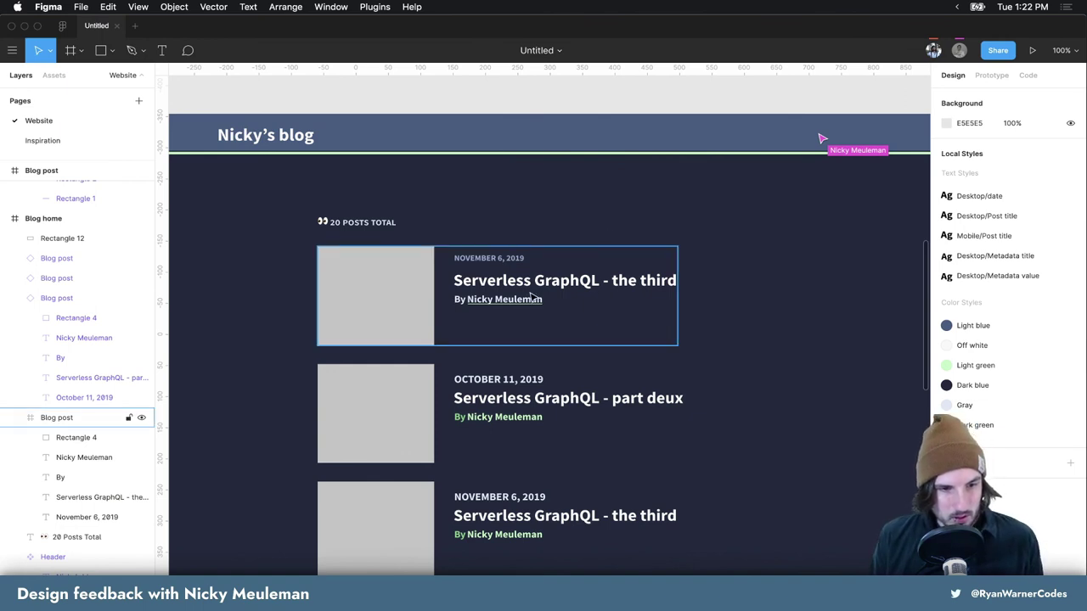
scroll(537, 299, "up", 2)
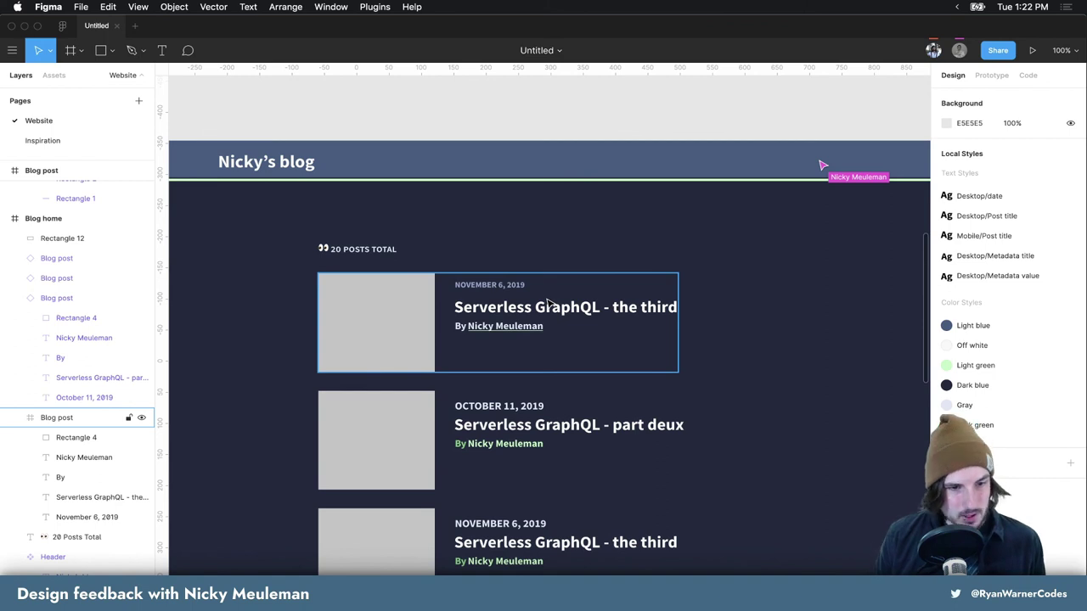
Scroll up and down through the Blog home post cards to review the list
scroll(554, 295, "up", 3)
scroll(559, 284, "up", 5)
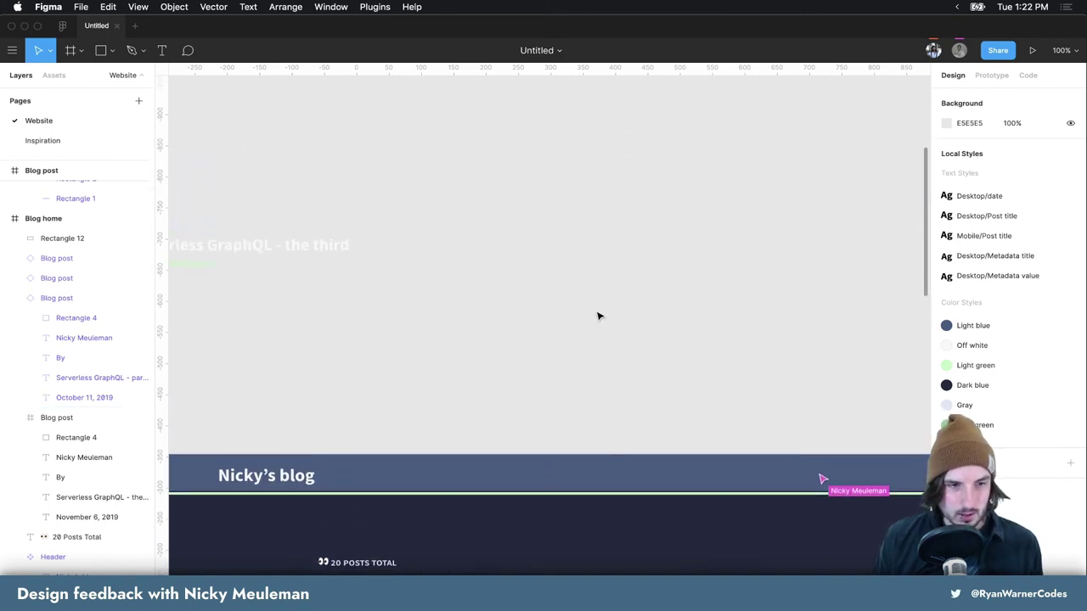
scroll(597, 314, "down", 5)
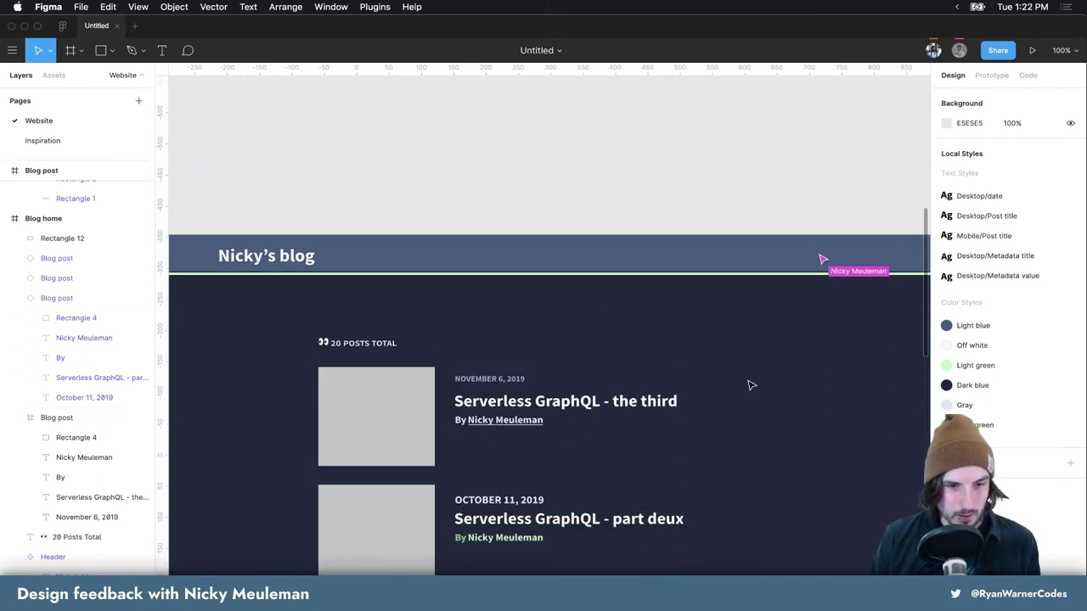
scroll(751, 385, "down", 3)
scroll(751, 385, "down", 3)
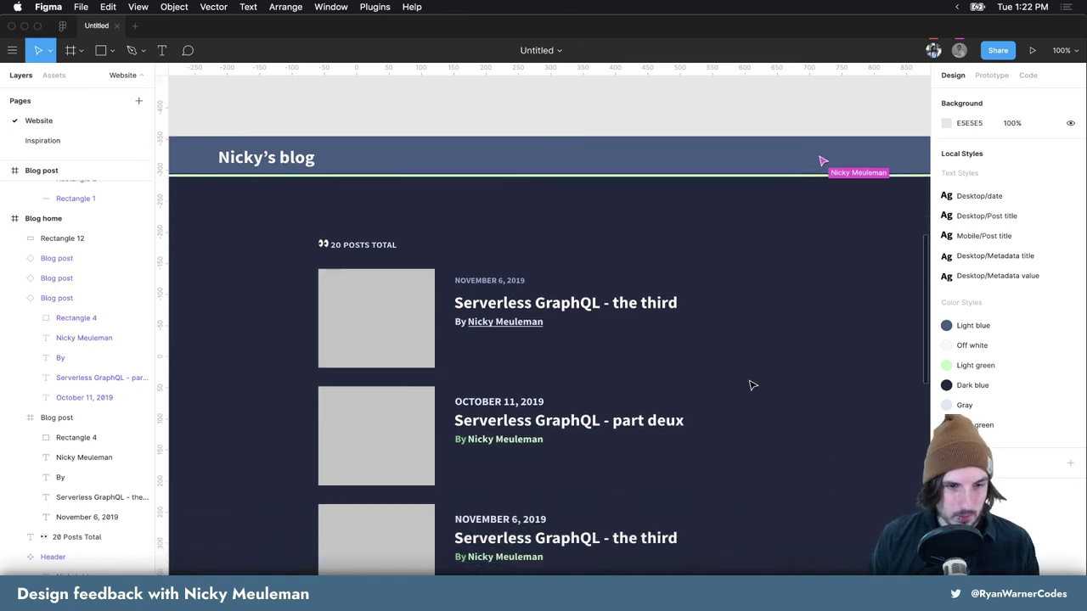
scroll(730, 322, "down", 2)
scroll(716, 293, "down", 3)
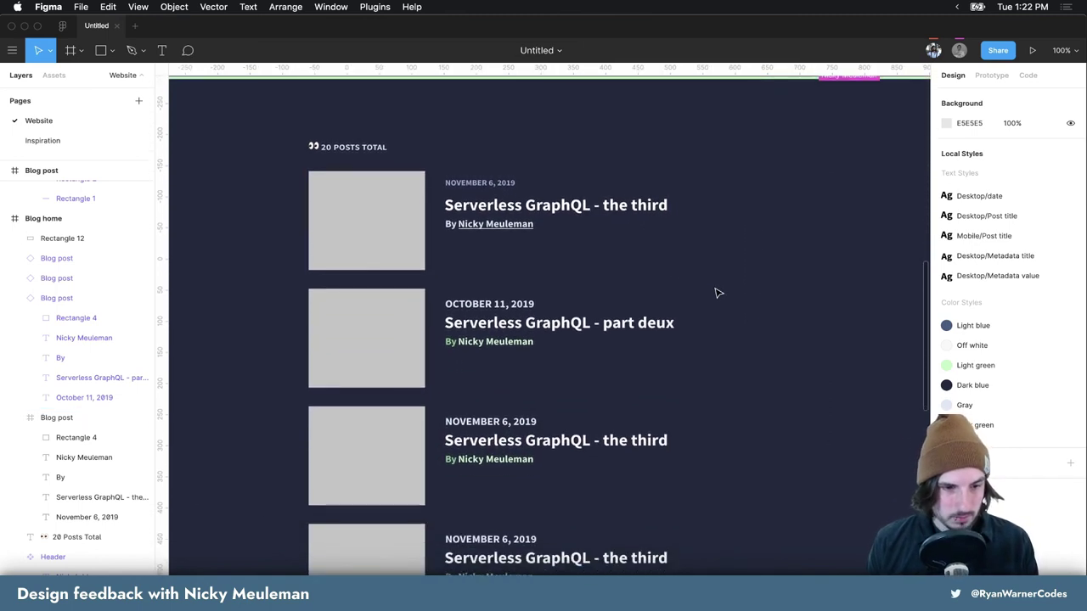
scroll(716, 290, "up", 1)
scroll(714, 293, "up", 2)
Pan to the 'Serverless GraphQl - the third' Blog post artboard and scroll through its body text
scroll(713, 293, "right", 1)
scroll(713, 293, "right", 5)
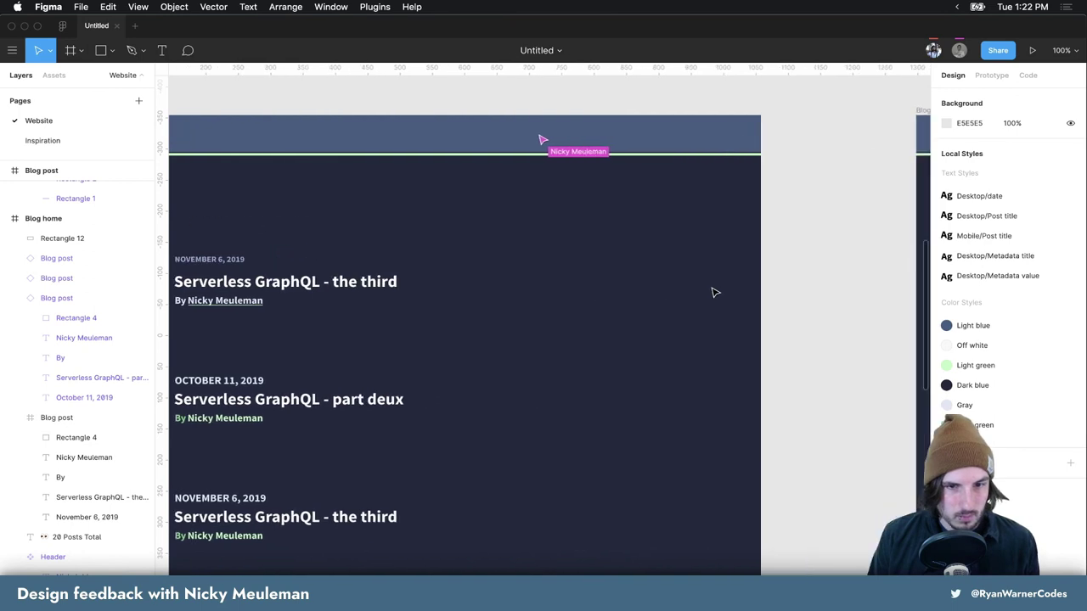
scroll(713, 293, "right", 5)
scroll(713, 293, "right", 5)
scroll(713, 292, "right", 5)
scroll(714, 293, "right", 2)
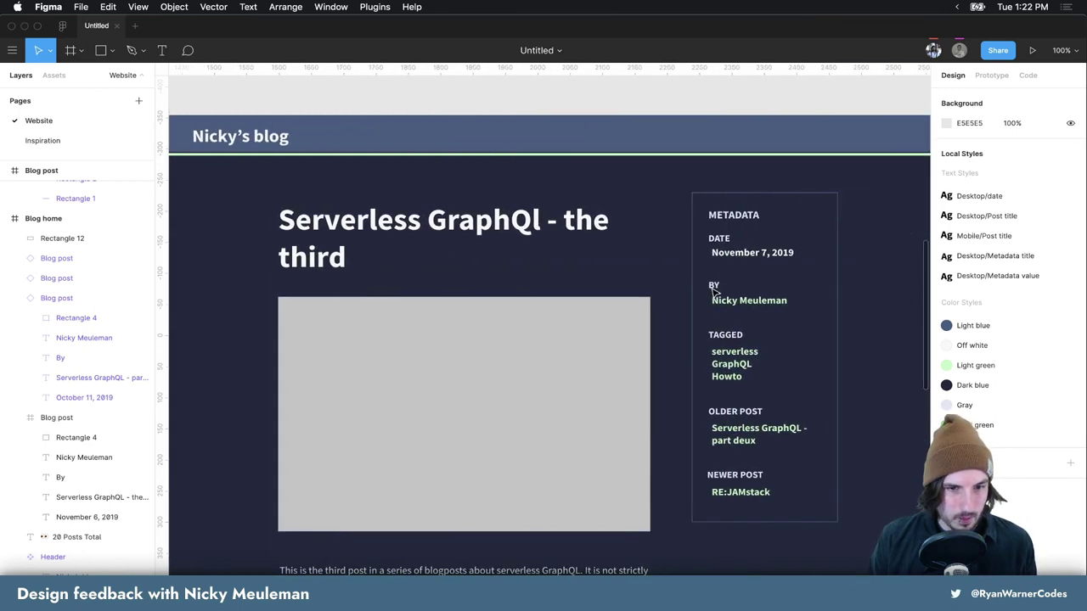
scroll(713, 293, "down", 3)
scroll(714, 293, "down", 1)
scroll(714, 293, "down", 4)
scroll(714, 293, "down", 1)
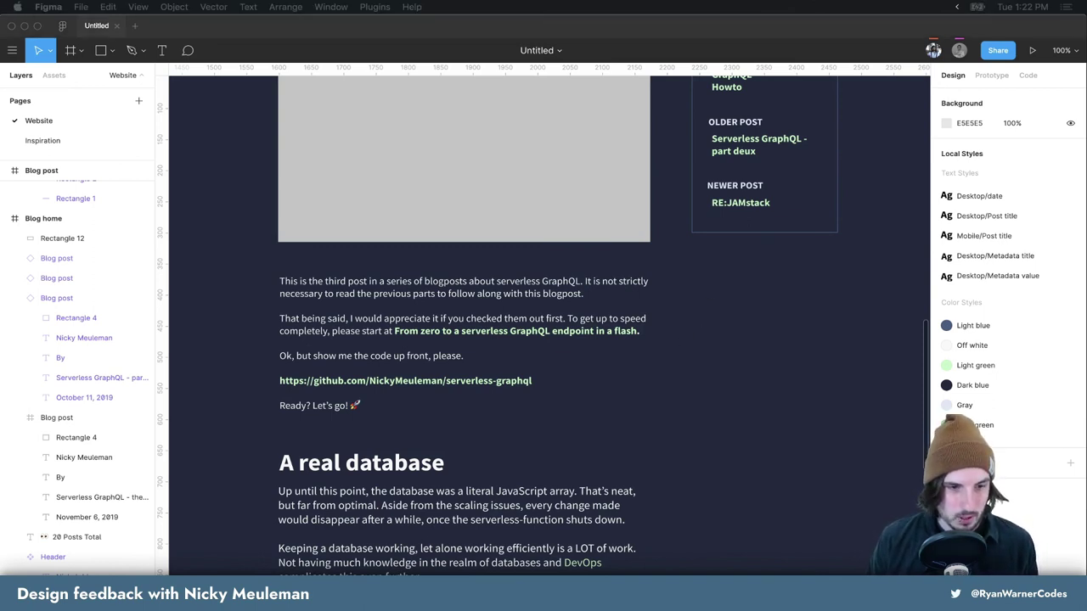
scroll(740, 371, "up", 1)
scroll(741, 371, "up", 4)
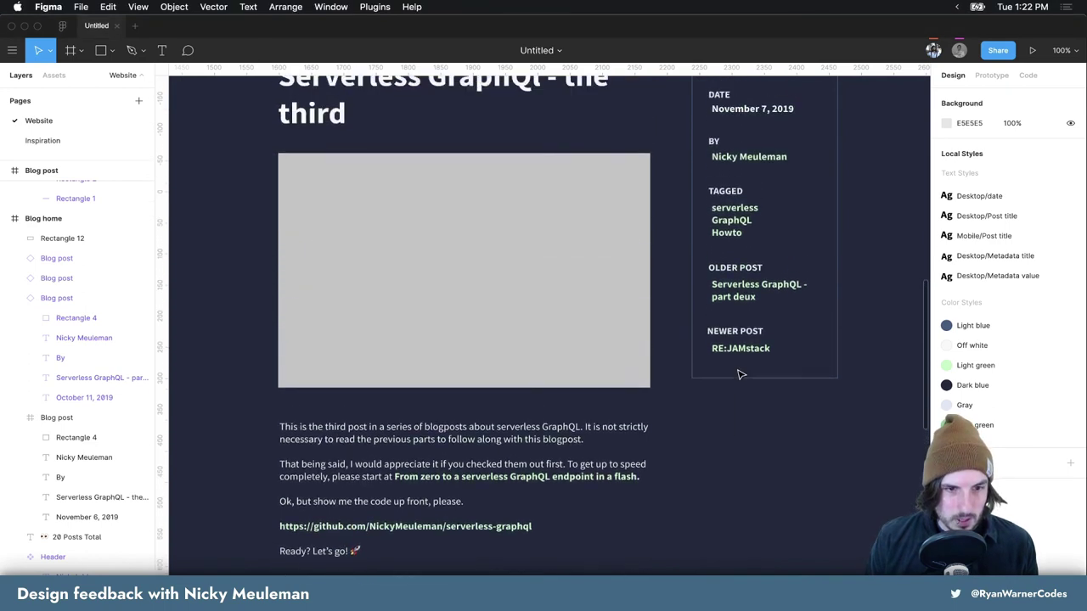
scroll(740, 373, "up", 3)
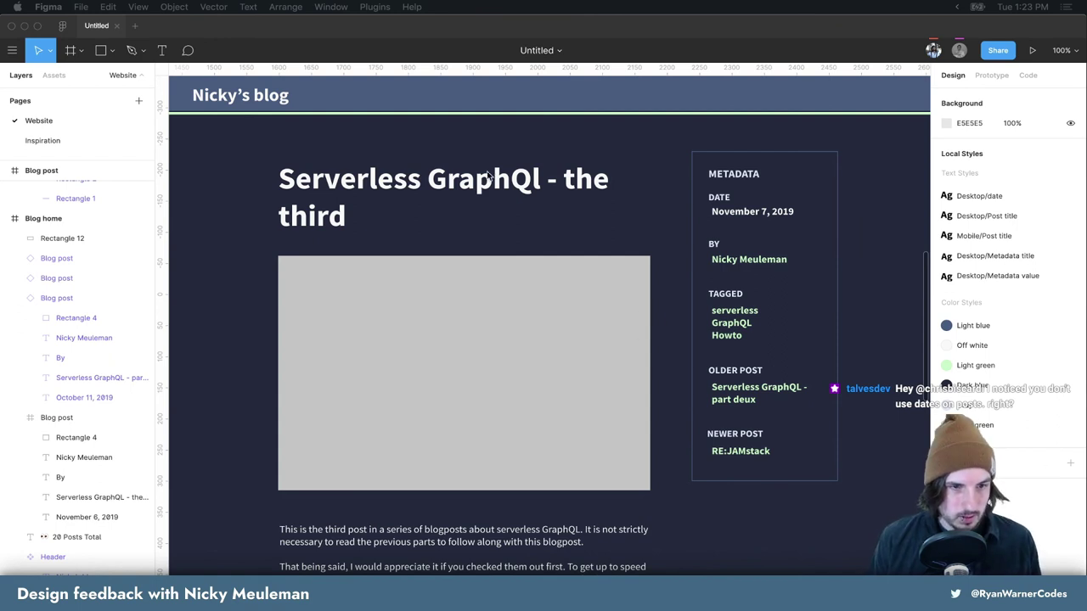
left_click(437, 145)
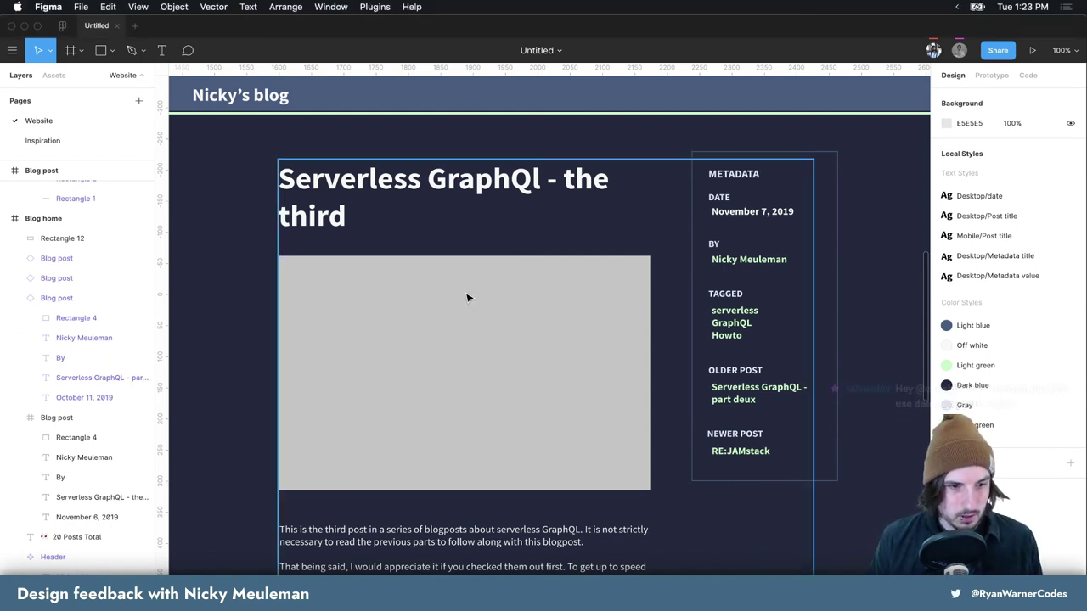
scroll(468, 296, "down", 3)
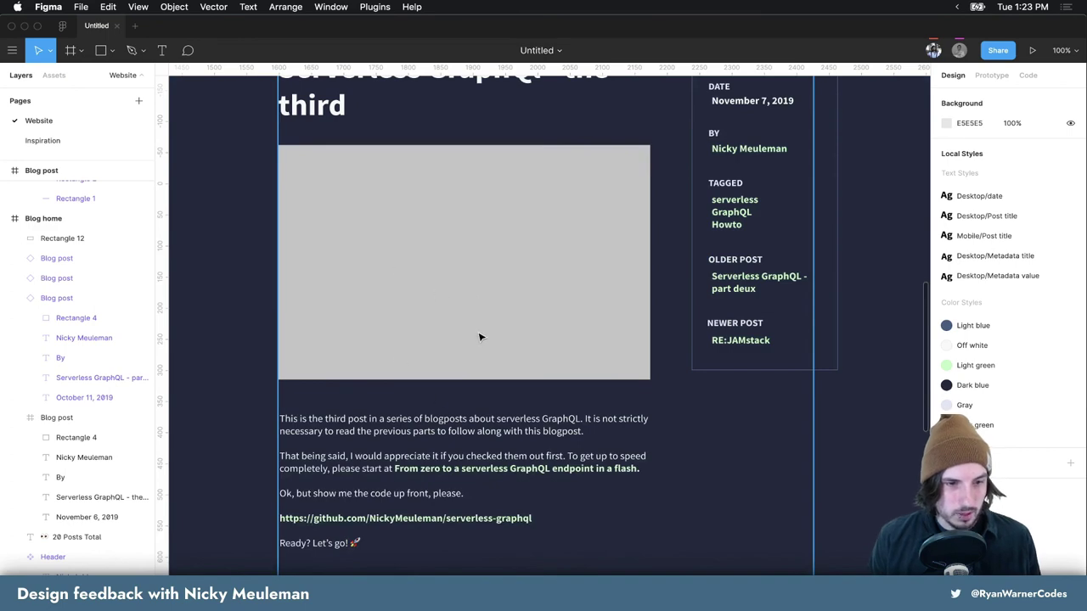
left_click(395, 431)
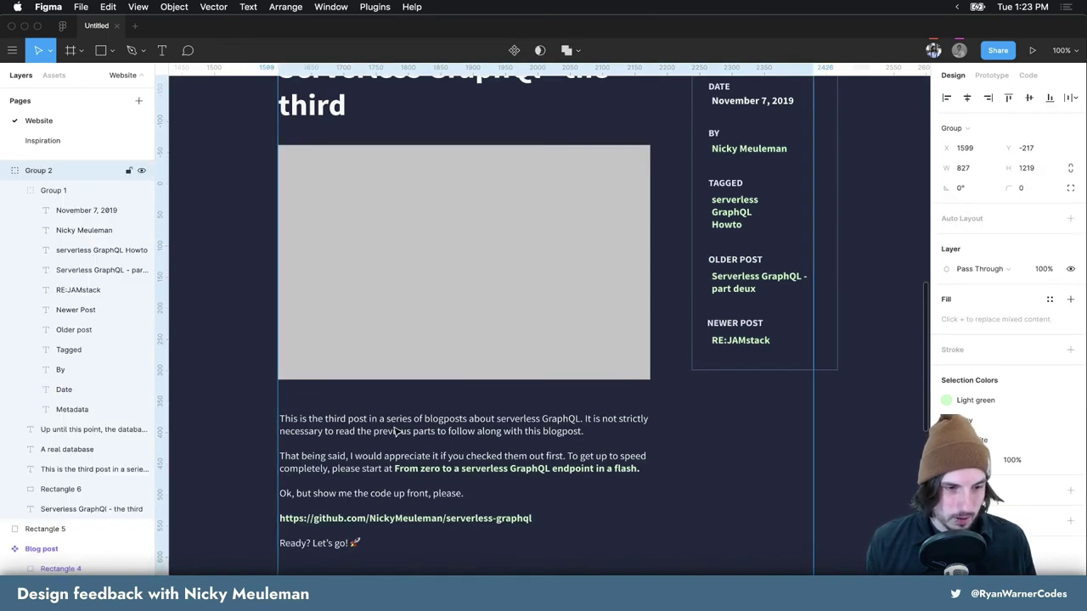
scroll(395, 432, "down", 4)
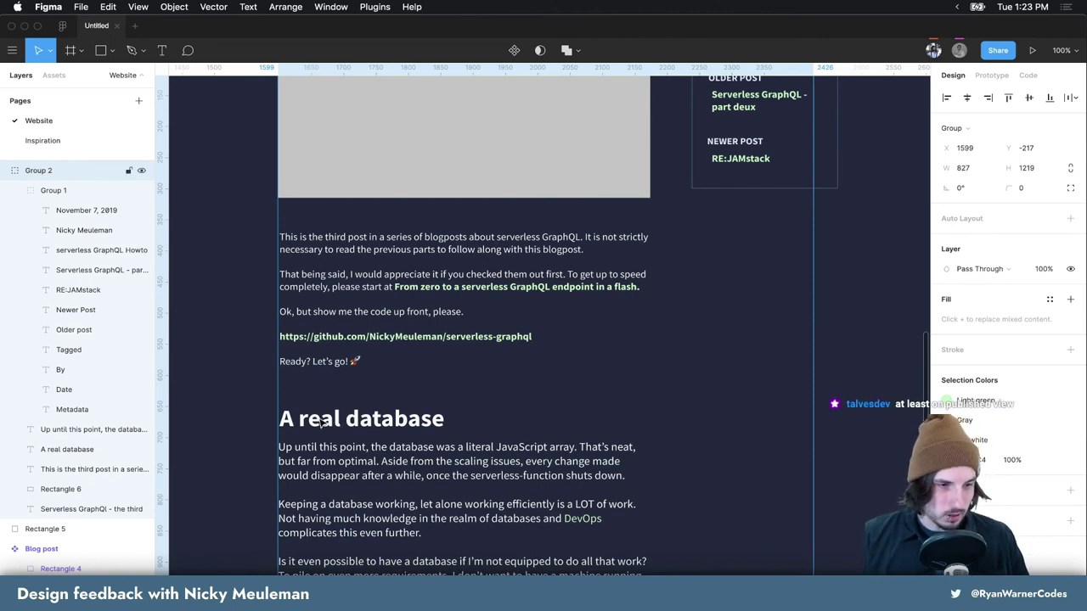
scroll(389, 412, "down", 4)
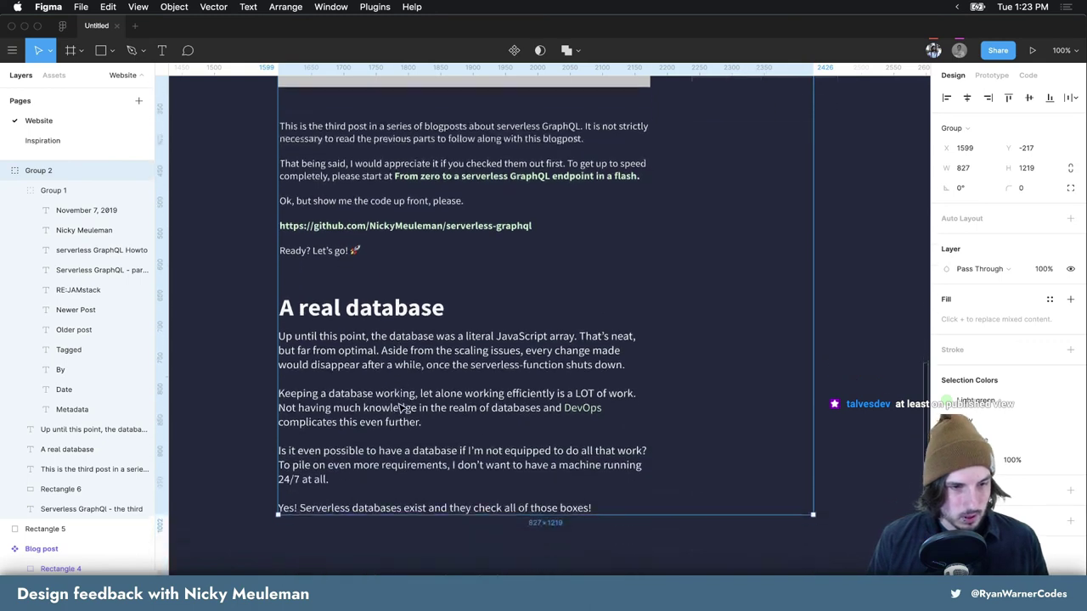
scroll(399, 406, "down", 3)
scroll(400, 406, "up", 2)
scroll(399, 408, "up", 3)
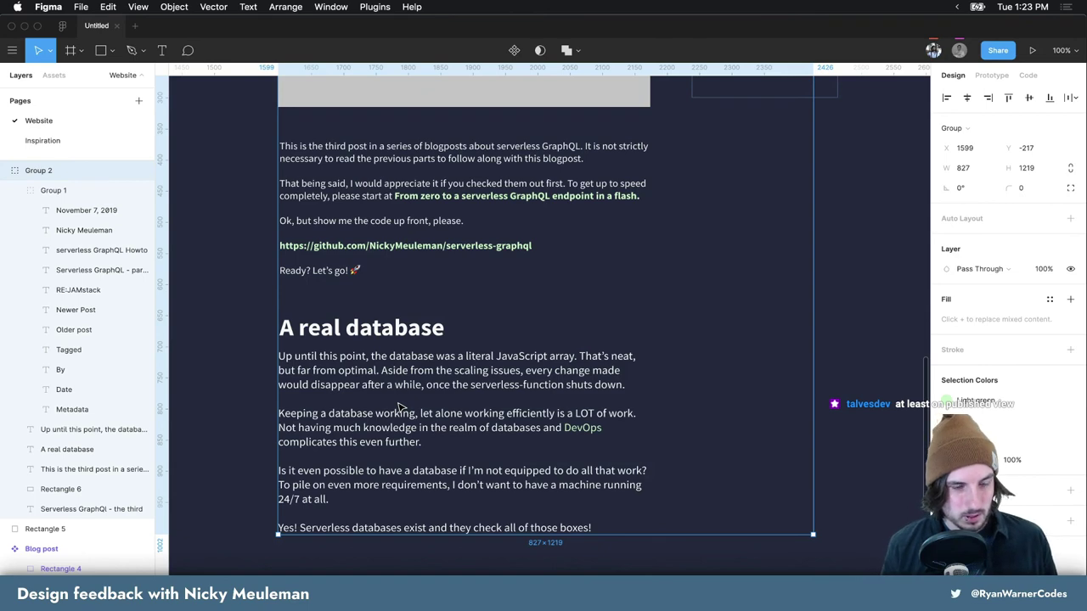
scroll(506, 364, "up", 4)
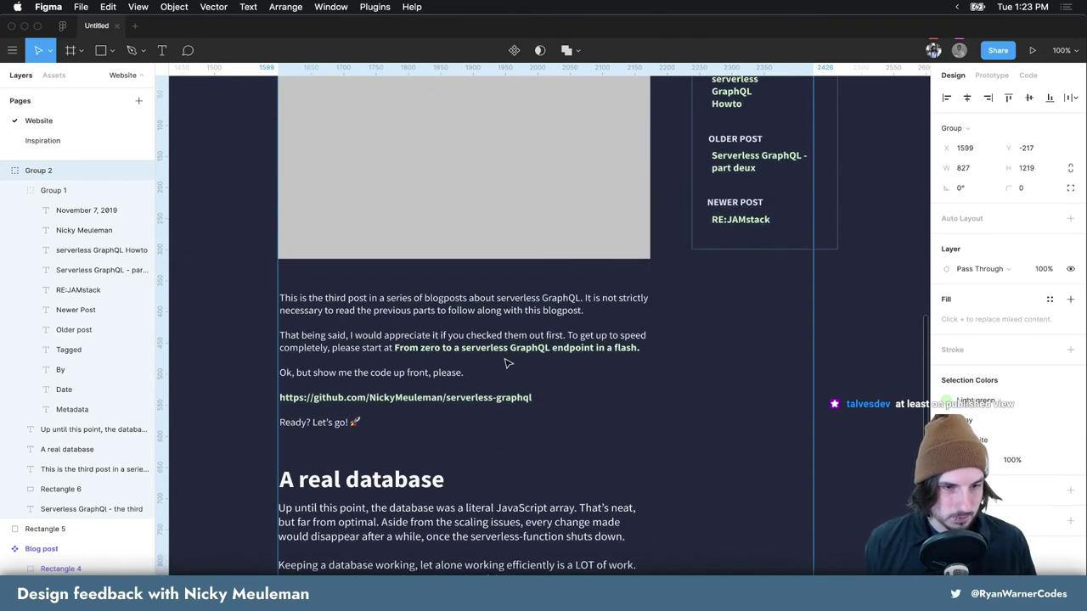
scroll(506, 364, "up", 2)
scroll(506, 363, "up", 2)
scroll(505, 364, "up", 1)
scroll(506, 363, "up", 1)
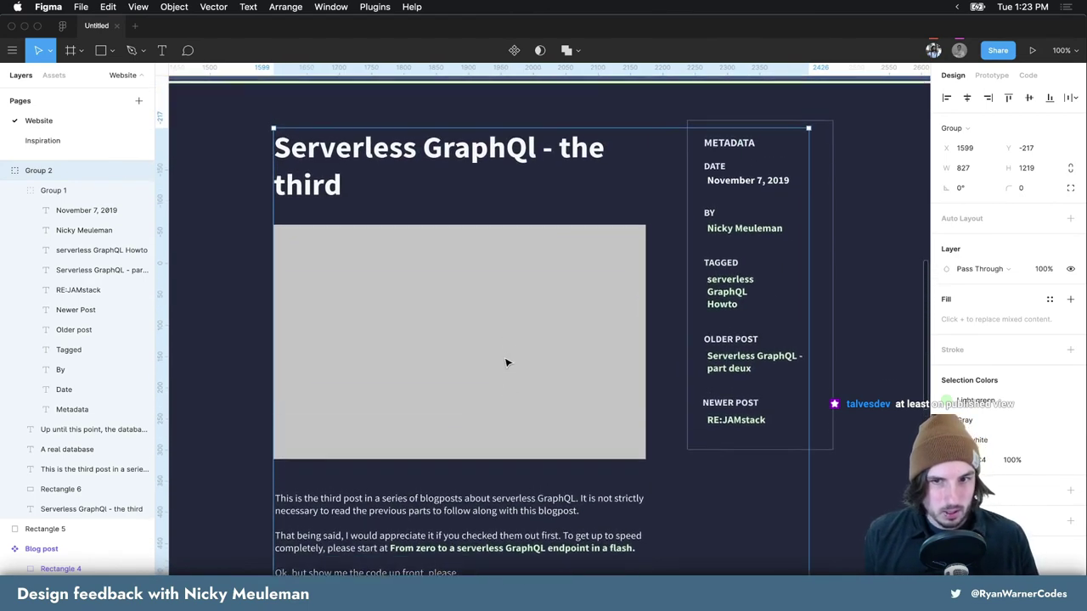
scroll(505, 363, "up", 1)
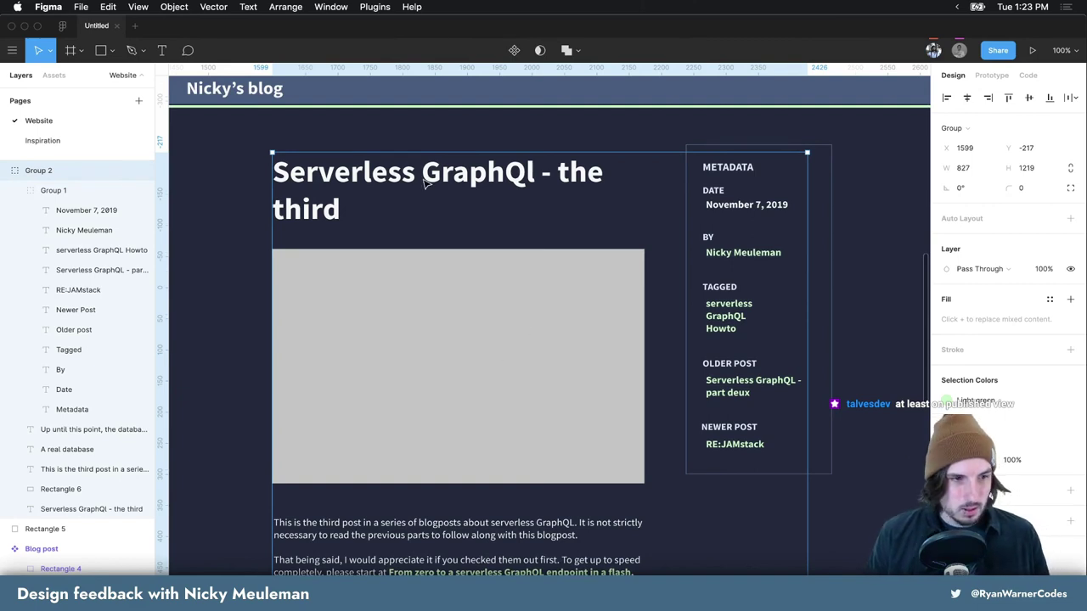
scroll(424, 181, "down", 1)
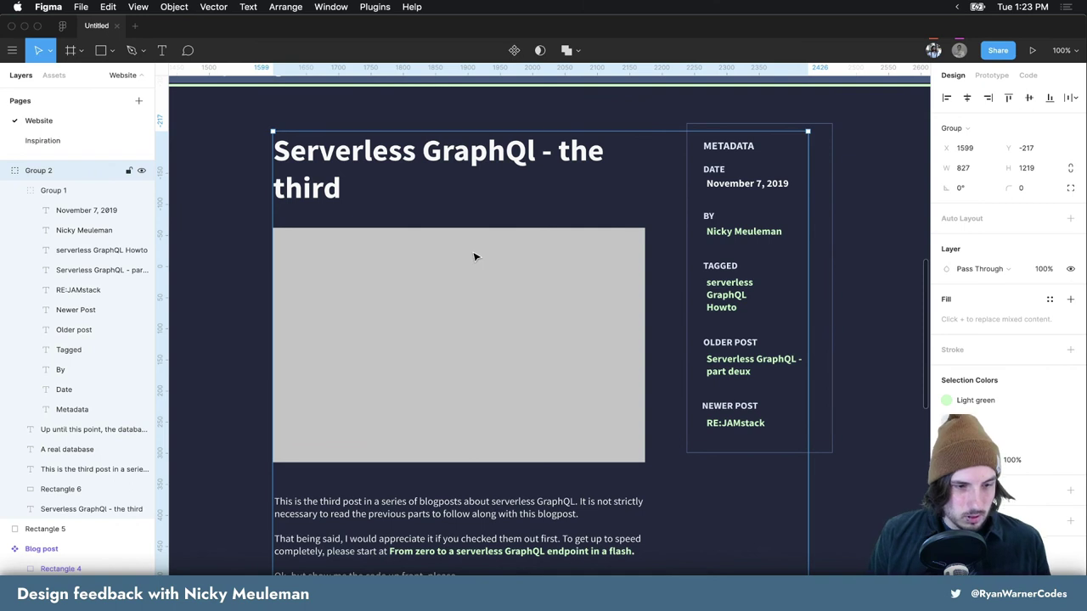
scroll(476, 257, "left", 5)
scroll(478, 257, "left", 3)
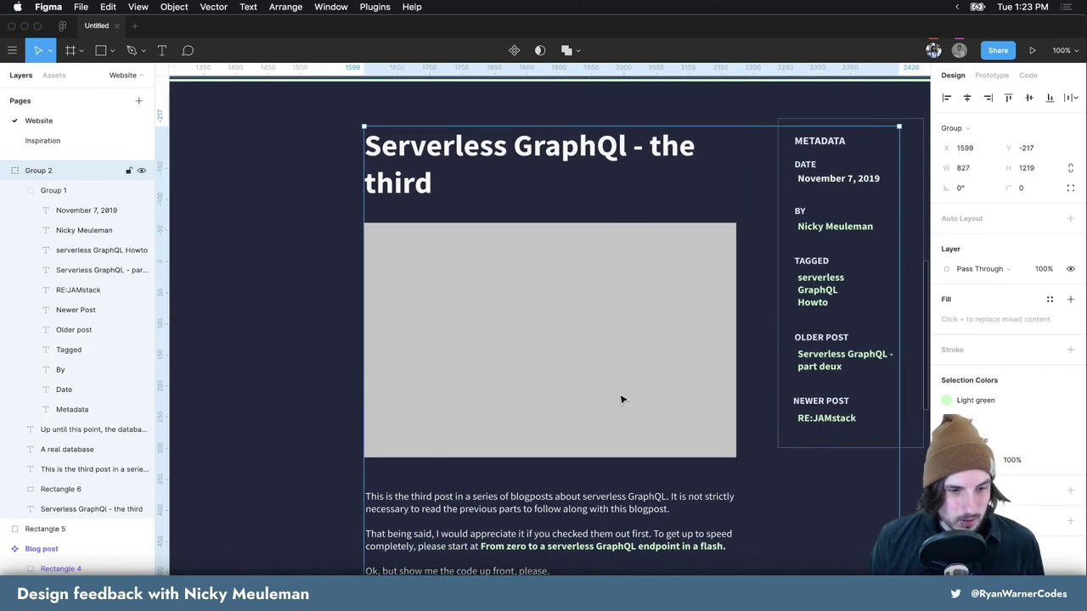
scroll(548, 552, "down", 3)
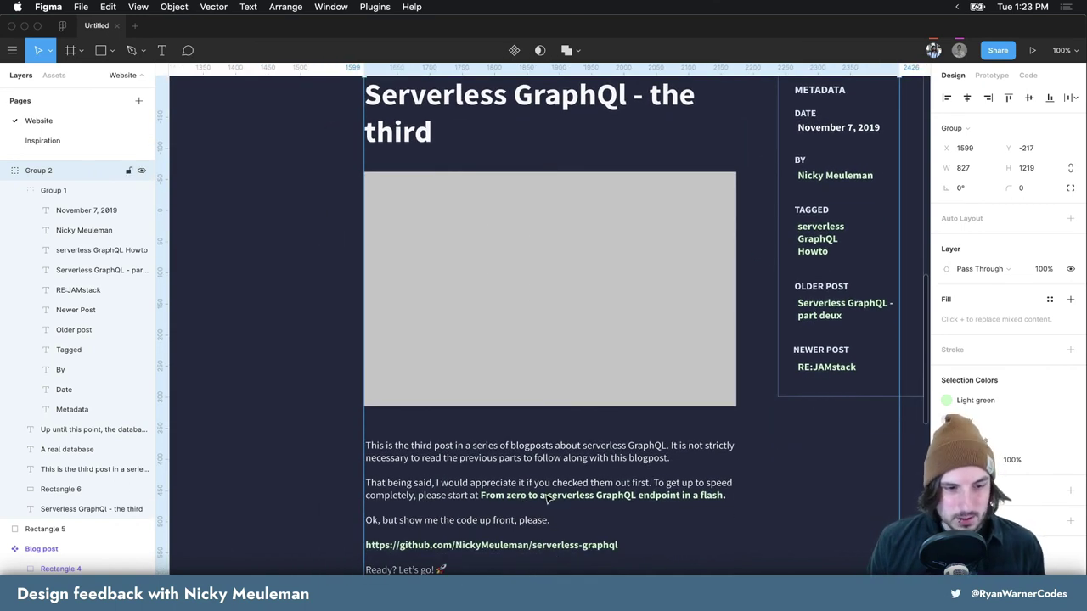
double_click(544, 499)
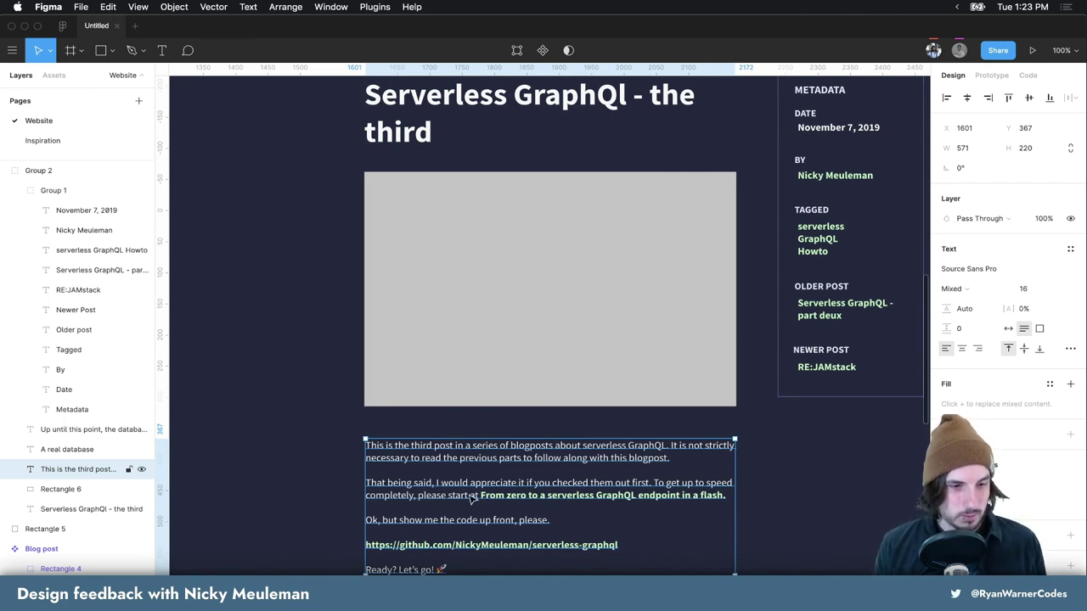
scroll(501, 501, "left", 1)
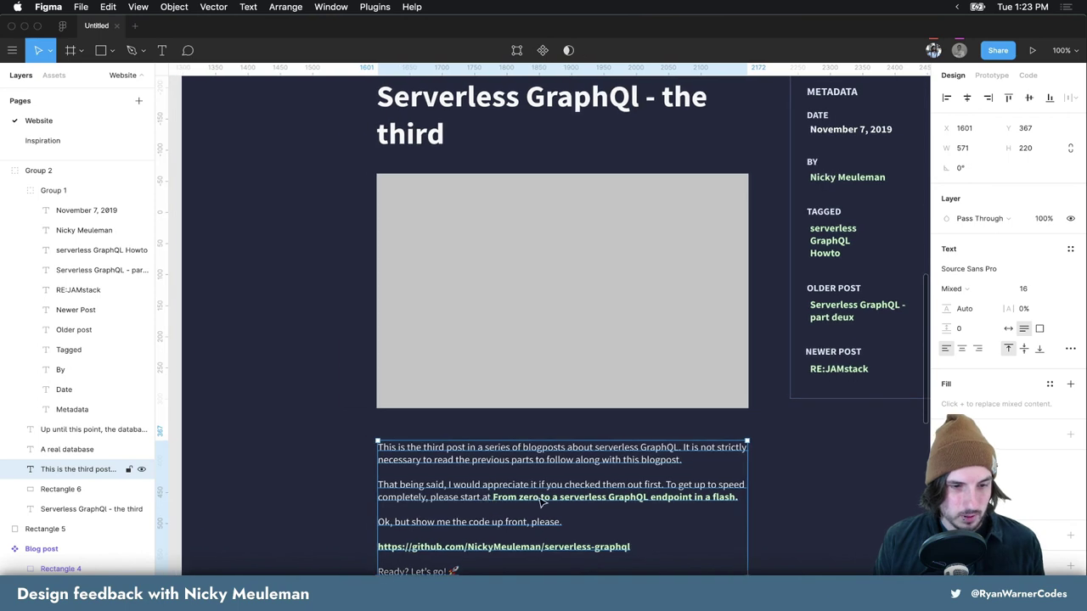
scroll(535, 502, "left", 1)
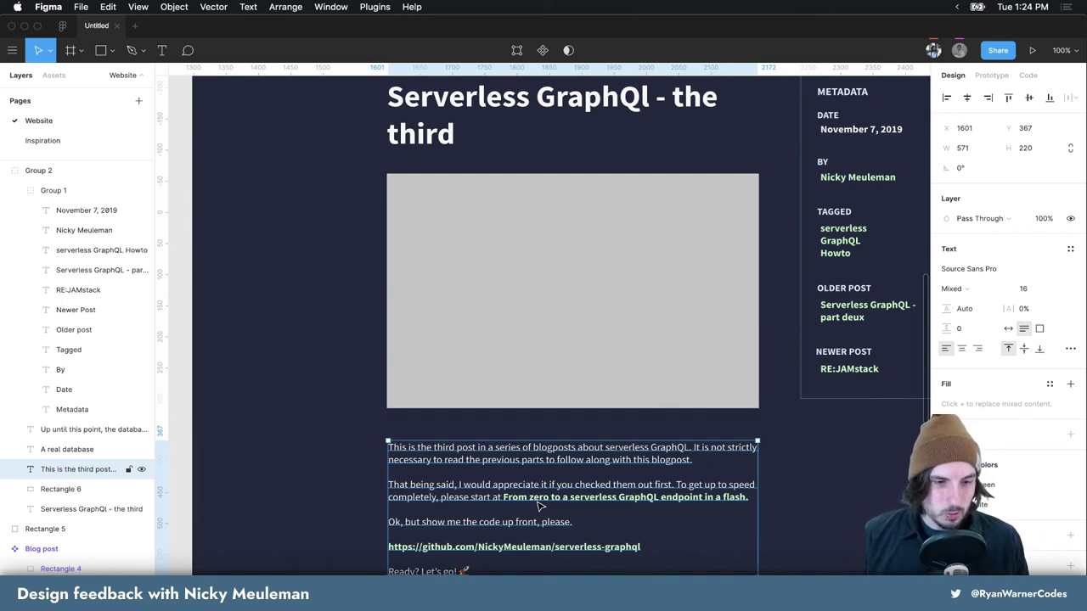
scroll(537, 505, "right", 1)
scroll(538, 505, "right", 2)
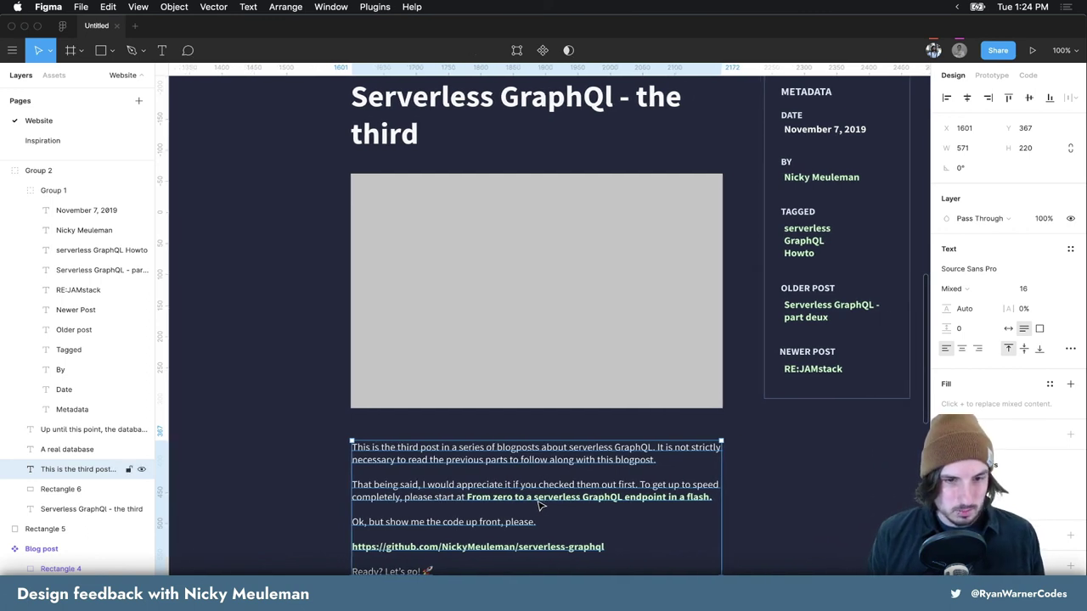
scroll(541, 501, "right", 2)
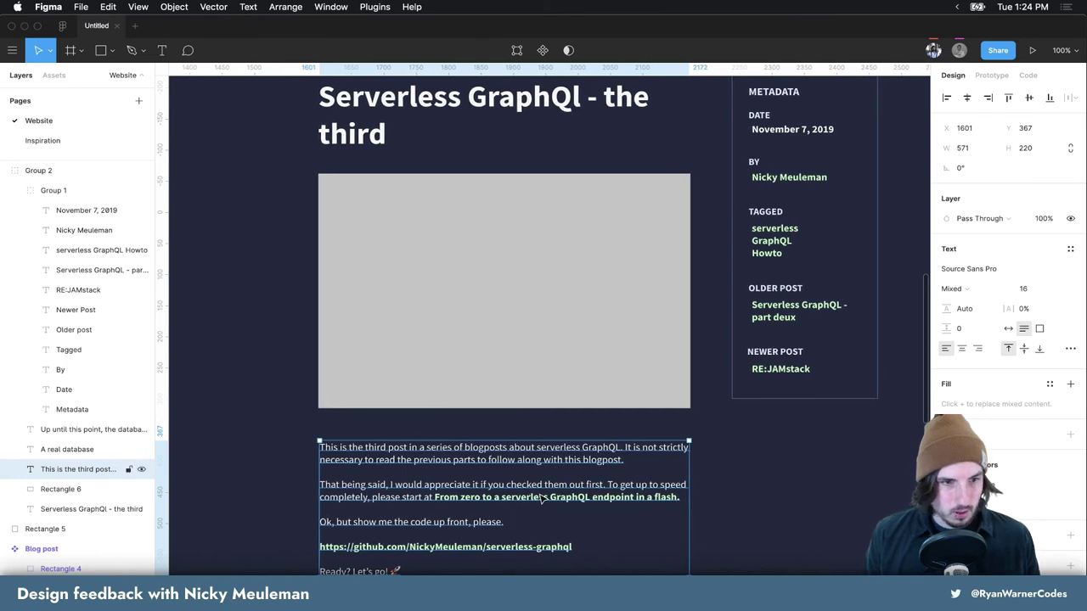
scroll(541, 501, "up", 4)
scroll(540, 501, "up", 1)
scroll(541, 499, "left", 2)
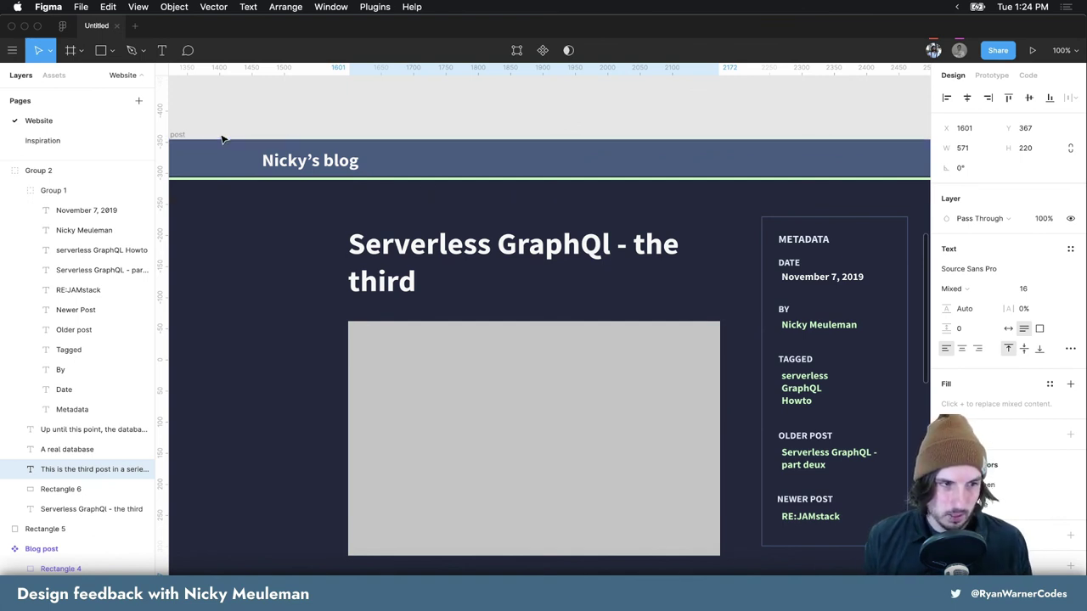
left_click(73, 141)
left_click(73, 121)
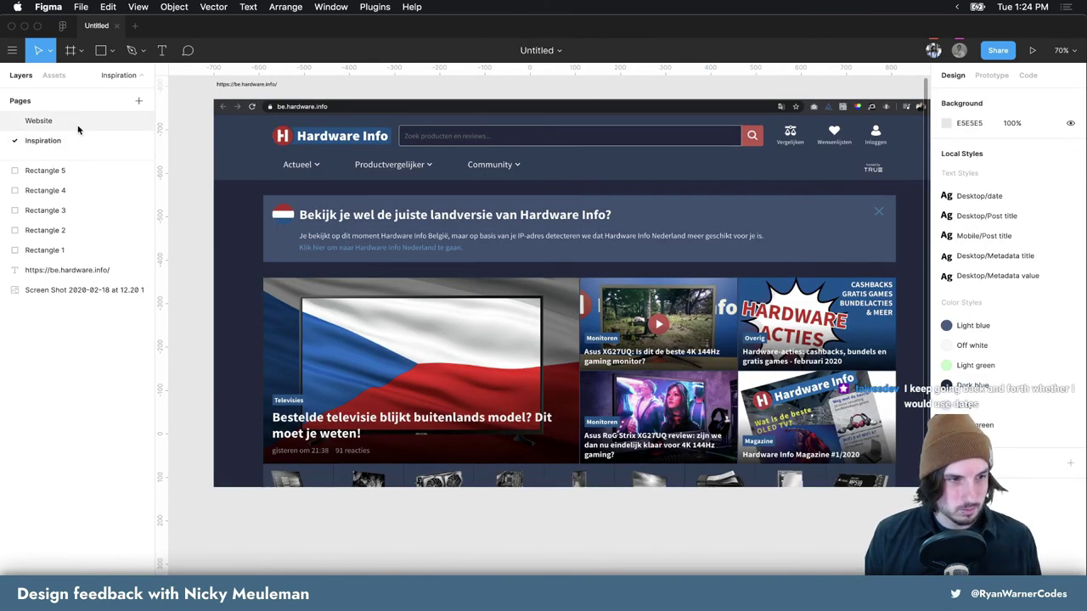
scroll(594, 190, "down", 1)
scroll(594, 189, "down", 2)
scroll(594, 189, "right", 2)
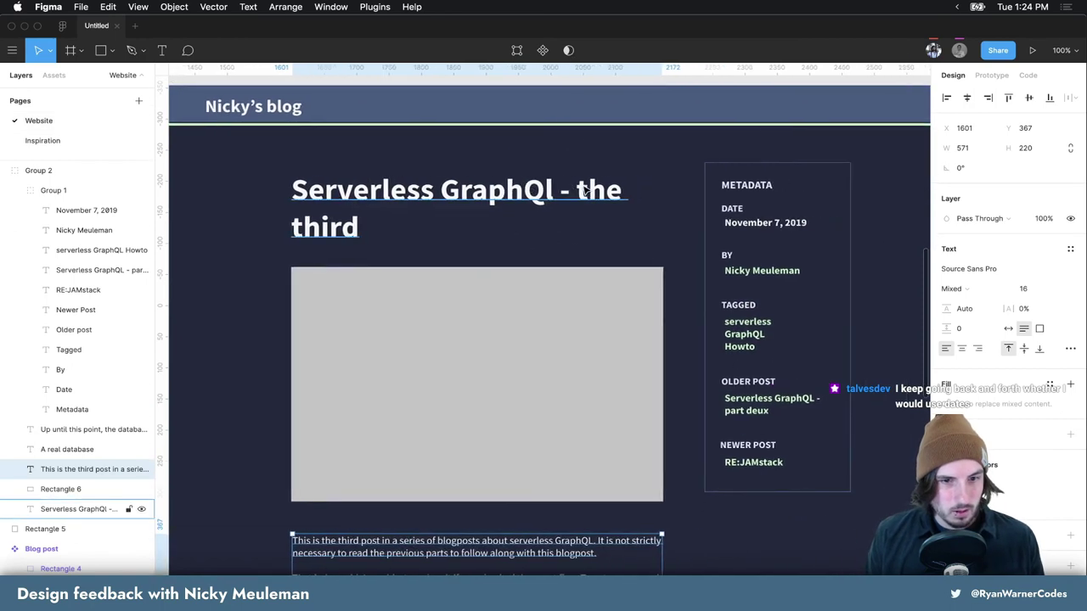